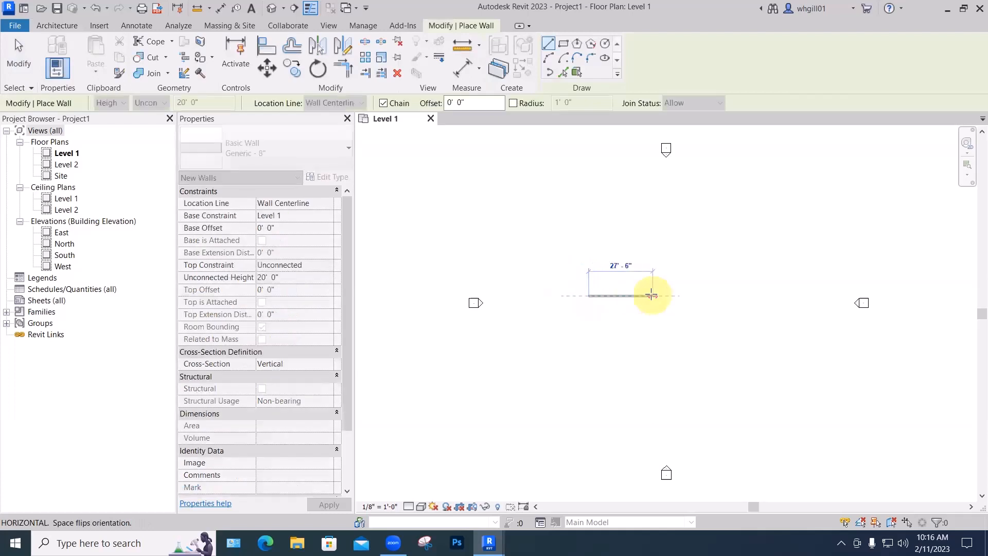
Draw connected Generic - 8" walls that close into a rectangular room about 22' by 12'
{"action": "left_click", "coordinate": [640, 295]}
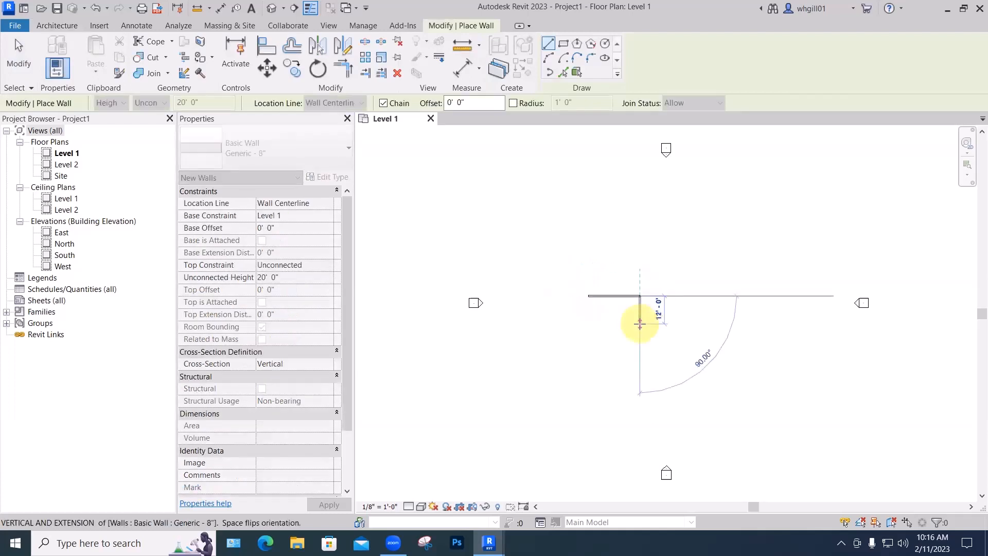
{"action": "left_click", "coordinate": [592, 325]}
{"action": "left_click", "coordinate": [588, 311]}
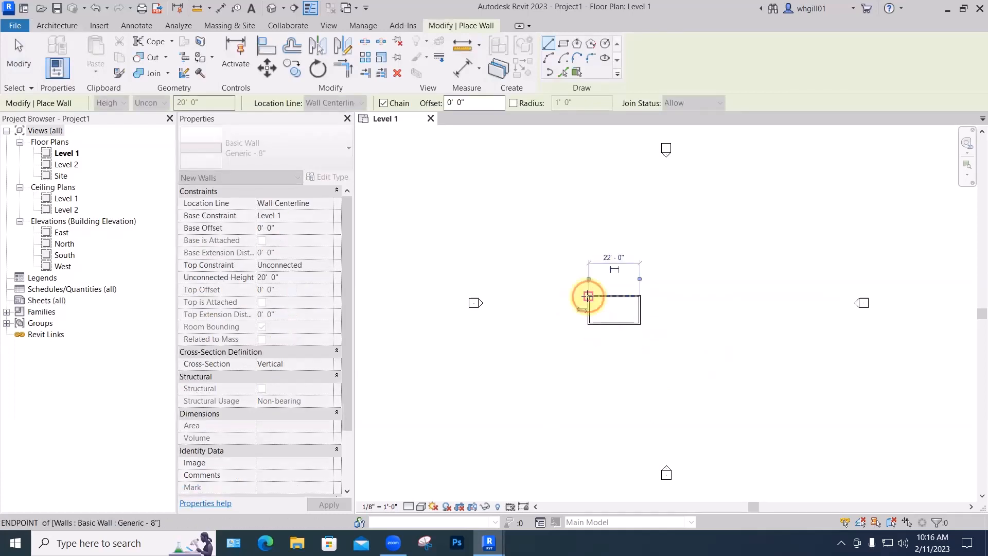
{"action": "left_click", "coordinate": [589, 297]}
{"action": "key", "text": "Escape"}
{"action": "key", "text": "Escape"}
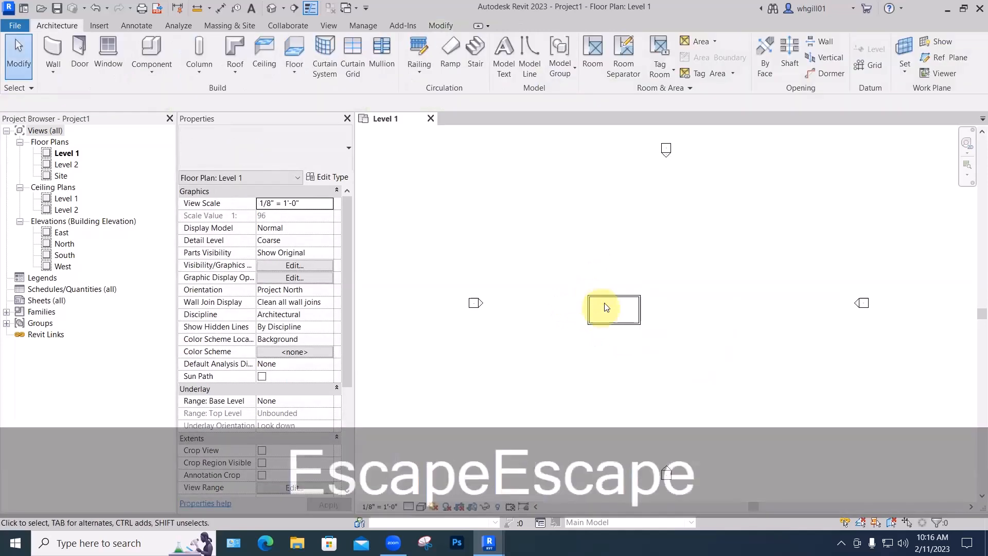
Place a Single-Flush 36" x 84" door in the room's upper wall, centred about 2'-6" from the left wall
{"action": "scroll", "coordinate": [605, 303], "scroll_direction": "up", "scroll_amount": 5}
{"action": "middle_click_drag", "start_coordinate": [616, 262], "coordinate": [609, 257]}
{"action": "scroll", "coordinate": [604, 255], "scroll_direction": "up", "scroll_amount": 2}
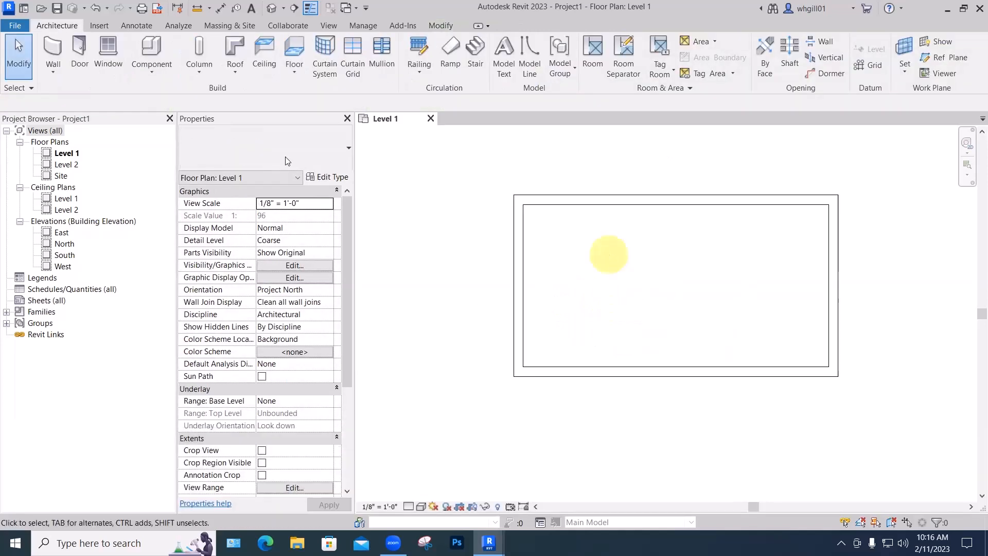
{"action": "left_click", "coordinate": [81, 61]}
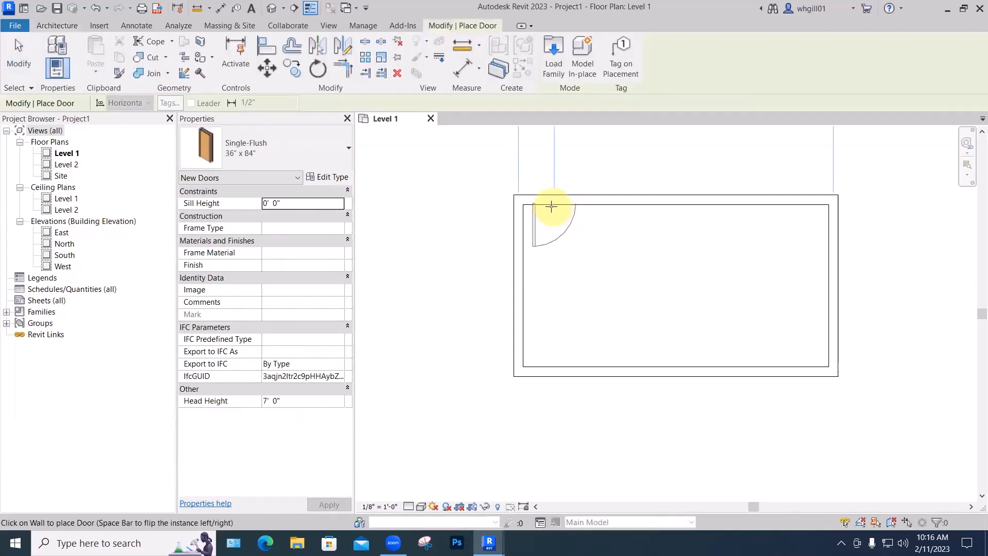
{"action": "left_click", "coordinate": [551, 206]}
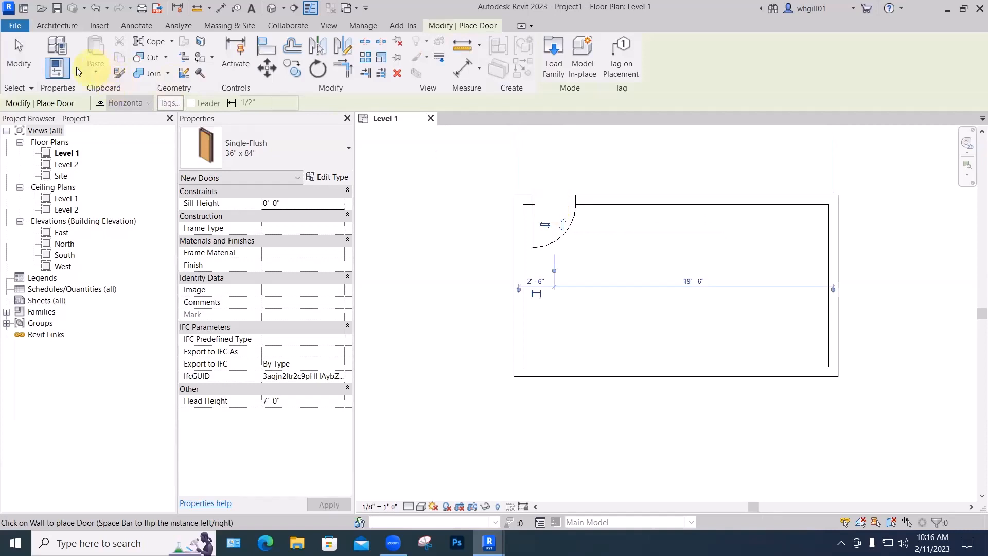
Place a Fixed 36" x 48" window in the upper wall, about 5'-0" to the right of the door
{"action": "left_click", "coordinate": [61, 26]}
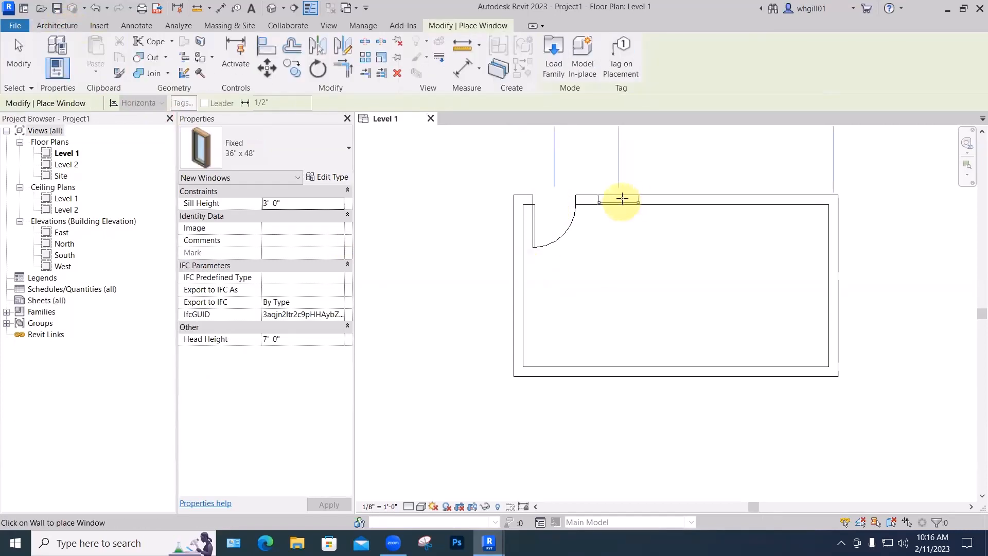
{"action": "left_click", "coordinate": [624, 199]}
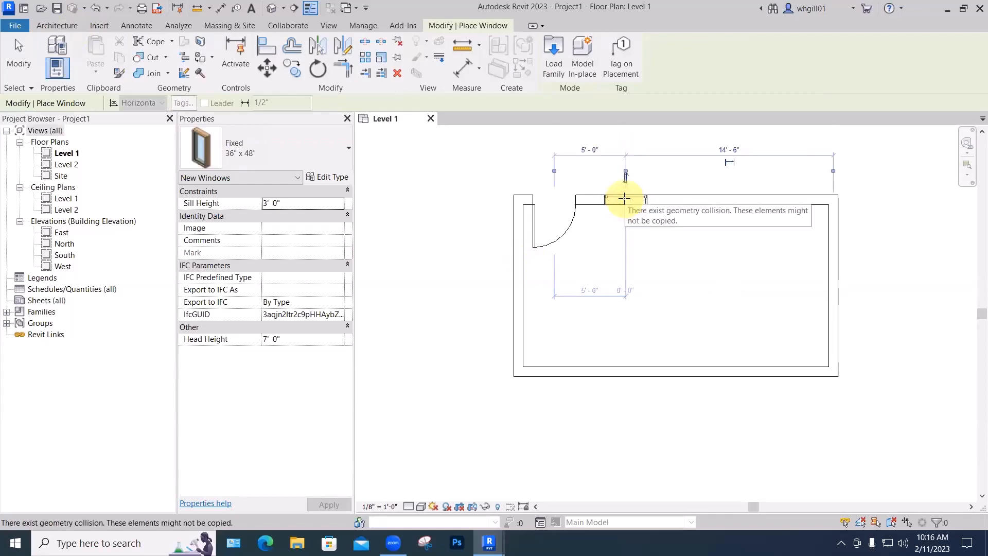
{"action": "key", "text": "Escape"}
{"action": "key", "text": "Escape"}
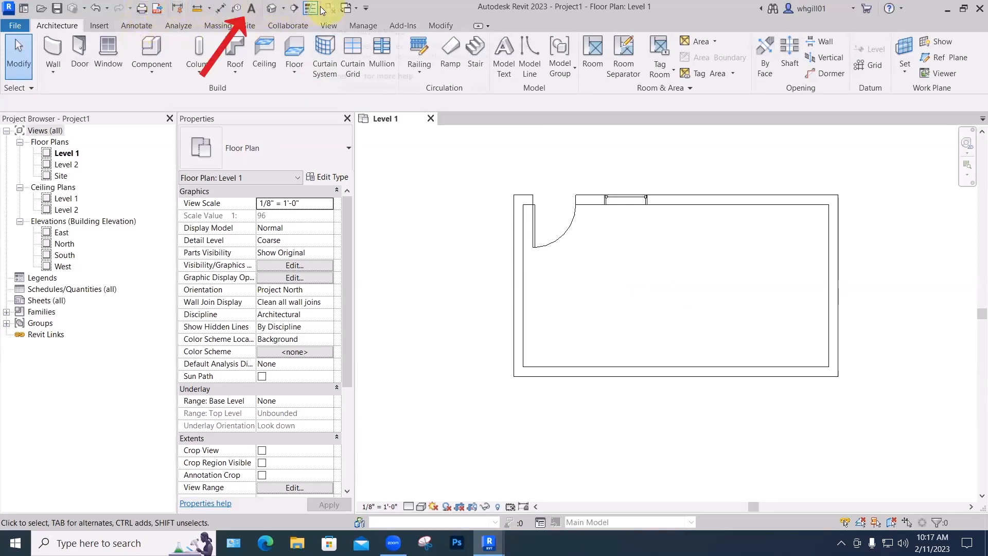
Start a new text annotation using the 1/4" Arial text type
{"action": "left_click", "coordinate": [133, 25]}
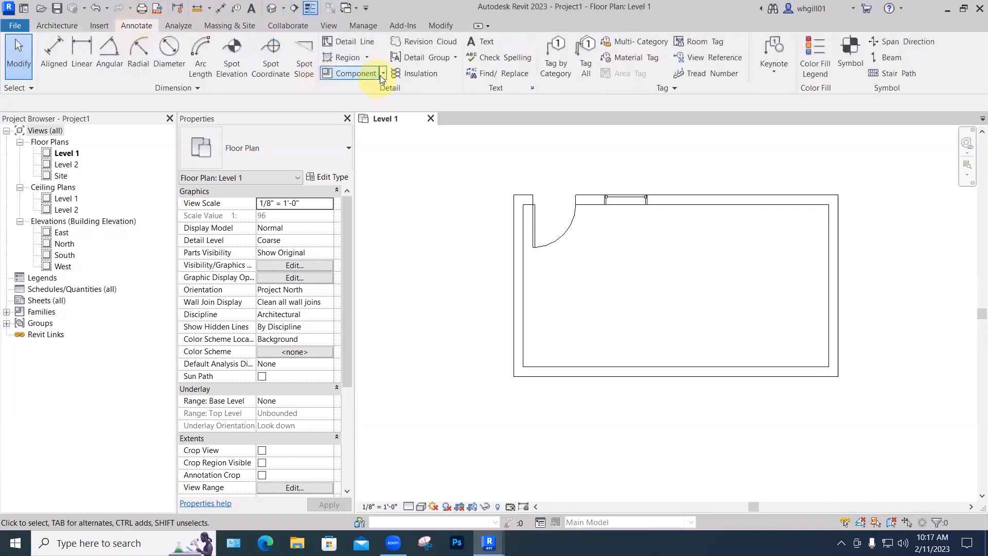
{"action": "left_click", "coordinate": [486, 43]}
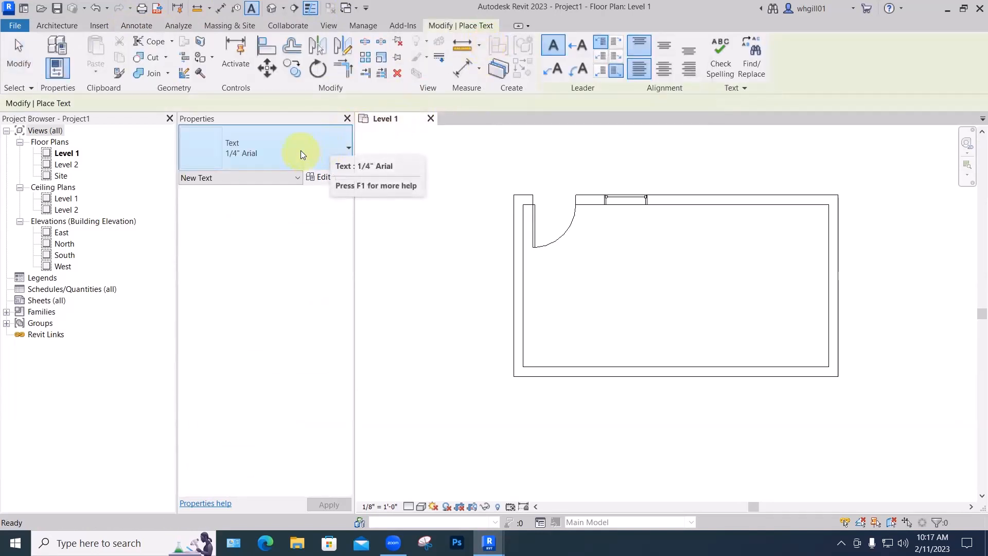
{"action": "left_click", "coordinate": [301, 150]}
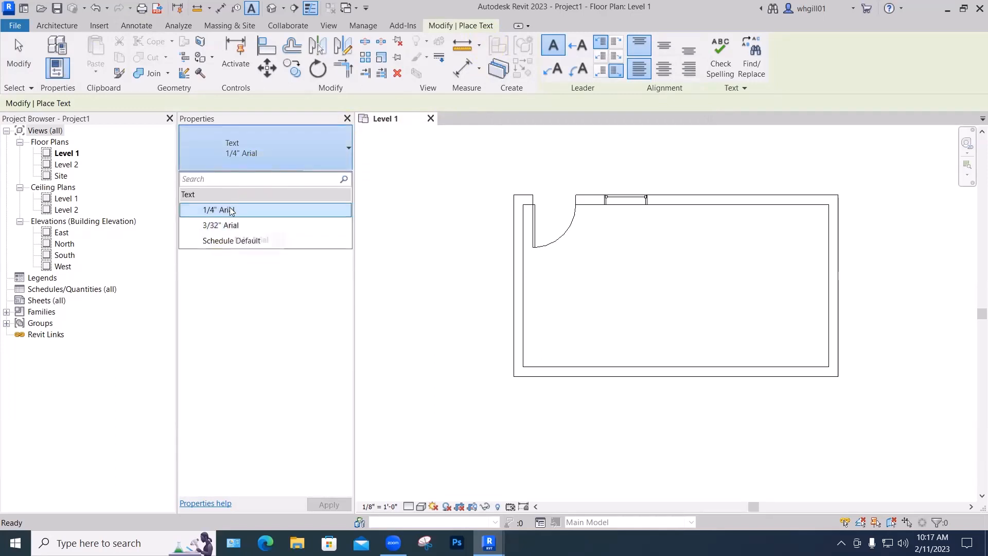
{"action": "left_click", "coordinate": [231, 226]}
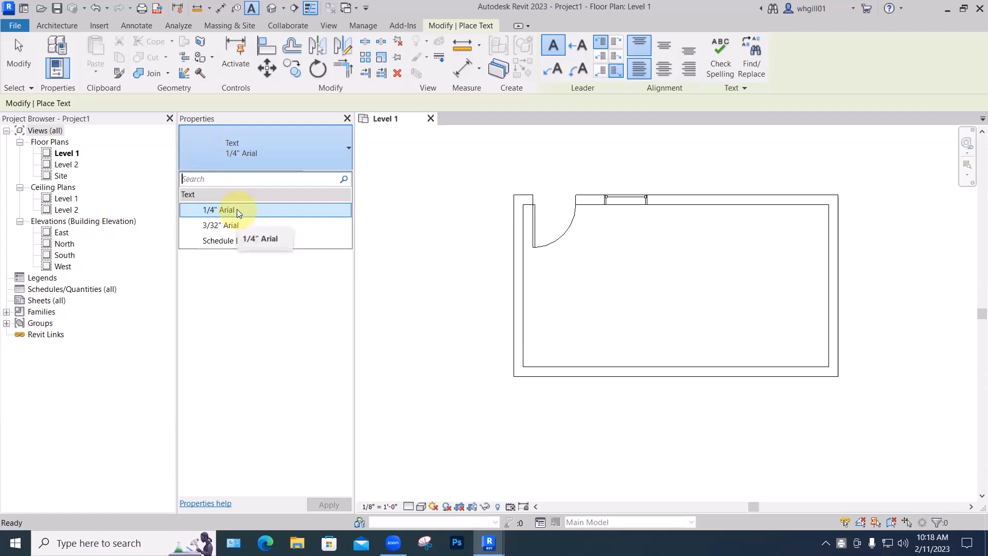
{"action": "left_click", "coordinate": [237, 209]}
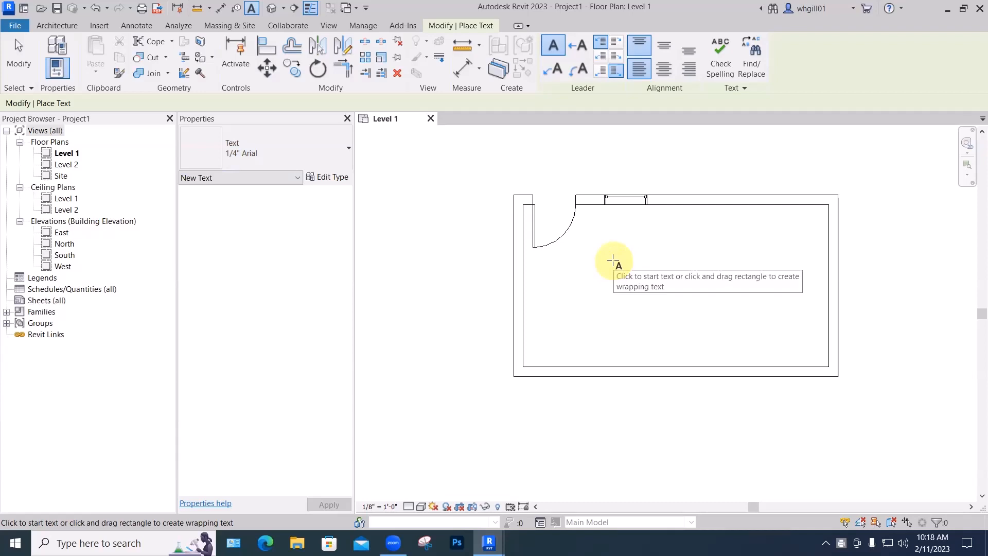
Add a wrapping text note reading BEDROOM inside the room, below the window
{"action": "left_click", "coordinate": [612, 255]}
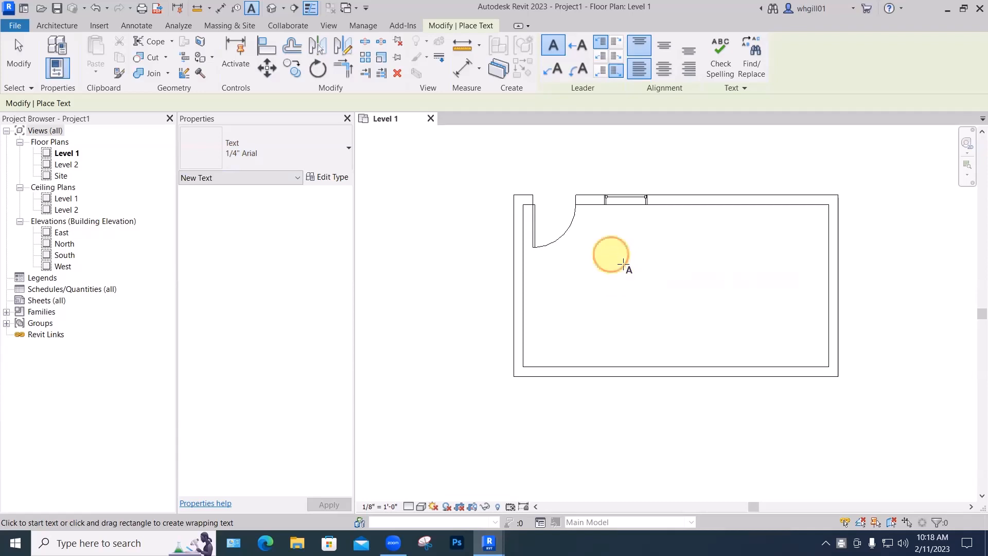
{"action": "left_click_drag", "start_coordinate": [707, 293], "coordinate": [710, 297]}
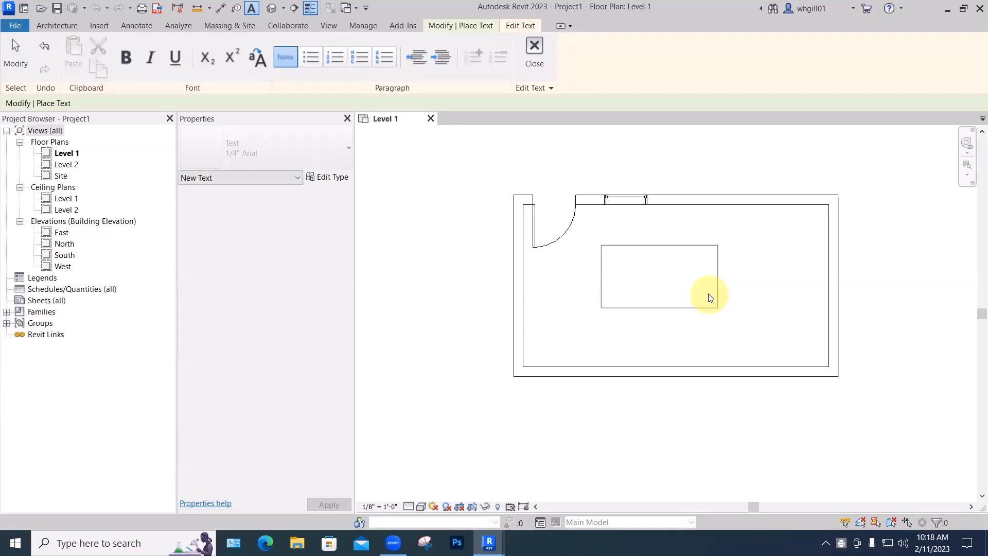
{"action": "type", "text": "BE"}
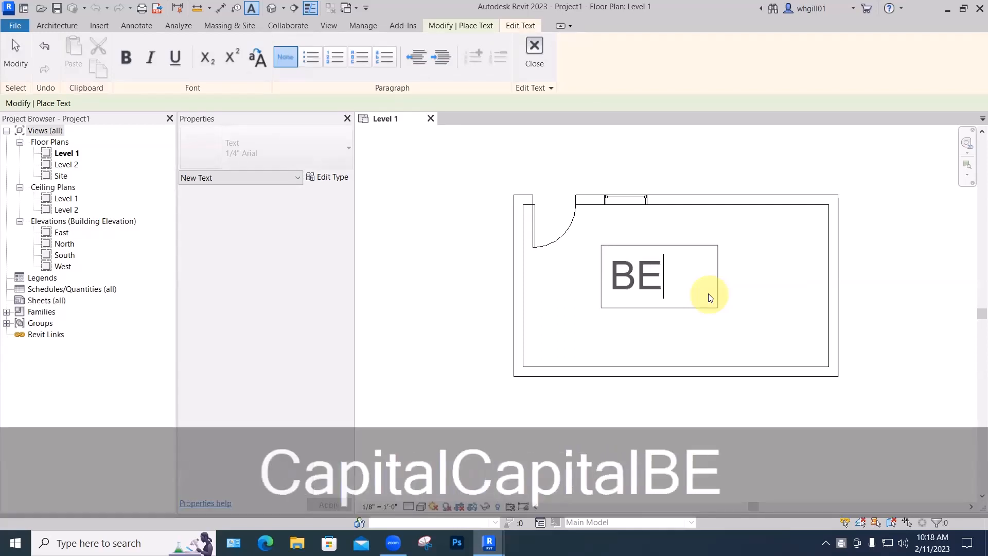
{"action": "type", "text": "DROOM"}
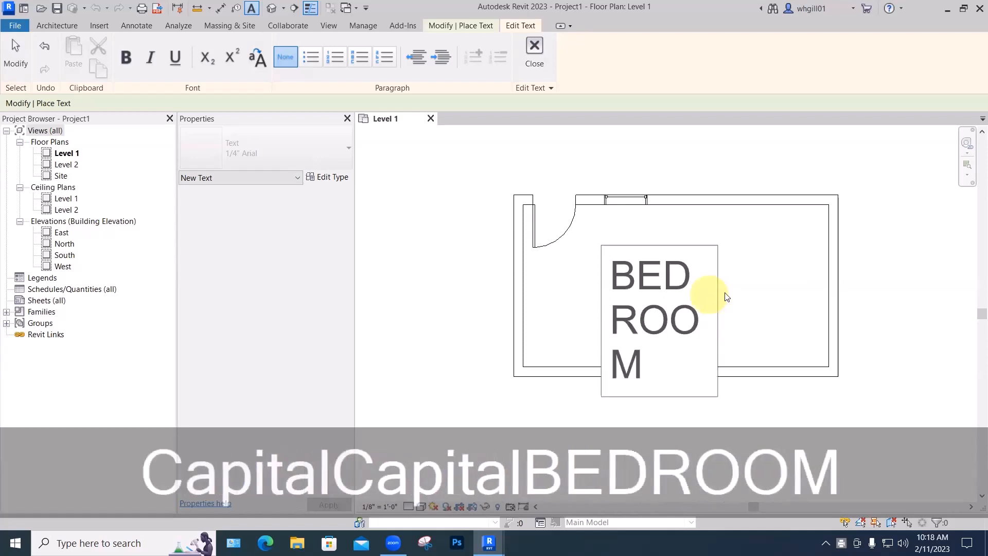
{"action": "left_click", "coordinate": [731, 170]}
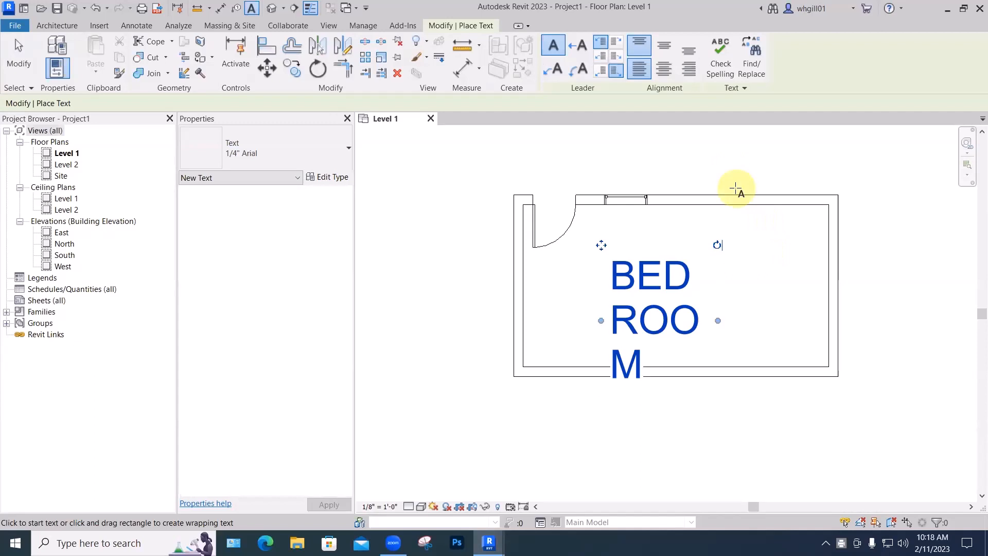
{"action": "key", "text": "Escape"}
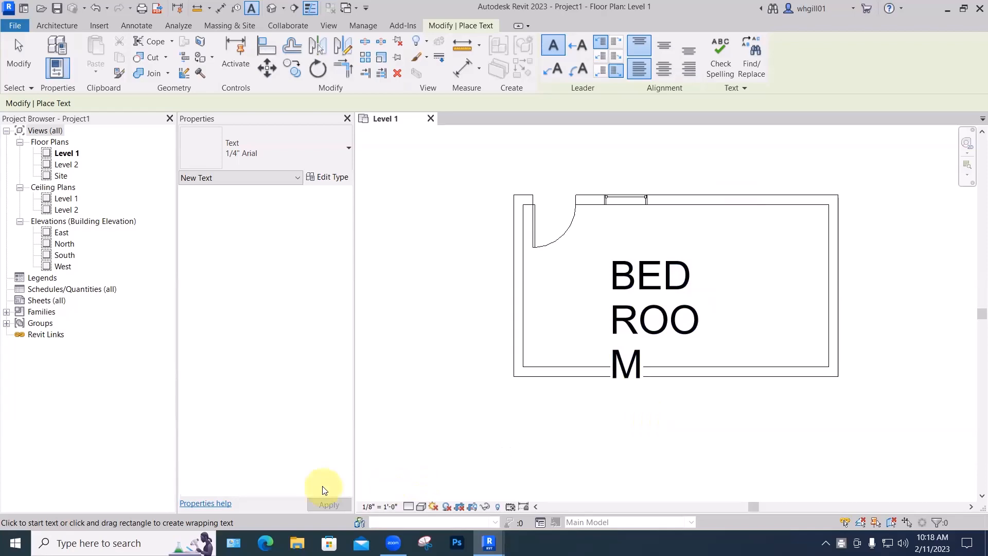
{"action": "key", "text": "Escape"}
{"action": "key", "text": "Escape"}
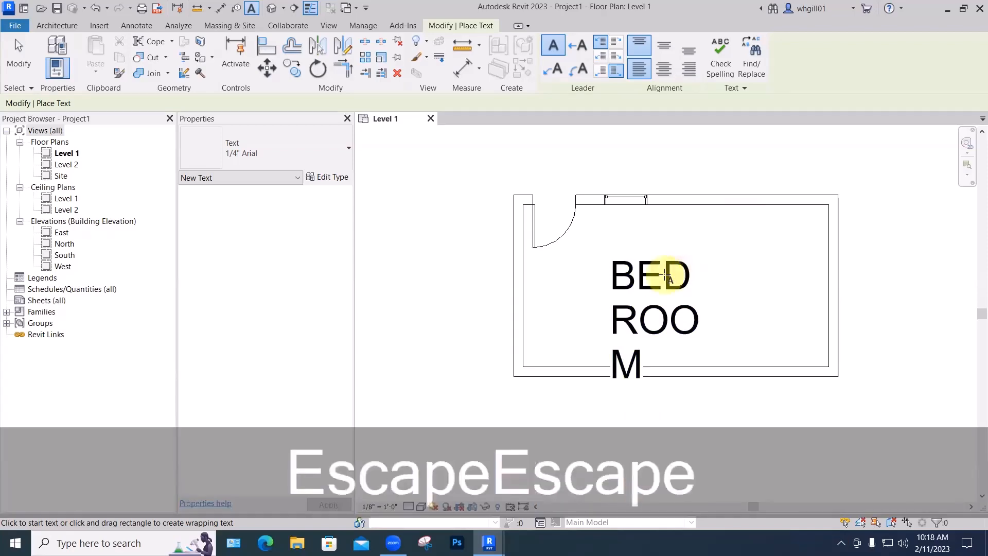
{"action": "key", "text": "Escape"}
{"action": "key", "text": "Escape"}
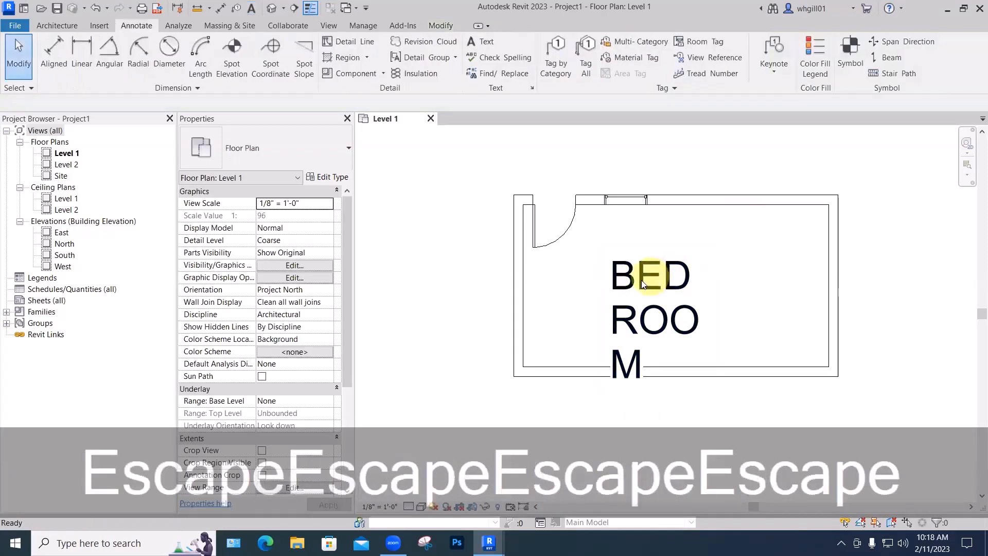
Widen the BEDROOM text note so it fits on one line, and move it to the middle of the room
{"action": "left_click", "coordinate": [642, 286]}
{"action": "left_click_drag", "start_coordinate": [718, 321], "coordinate": [839, 297]}
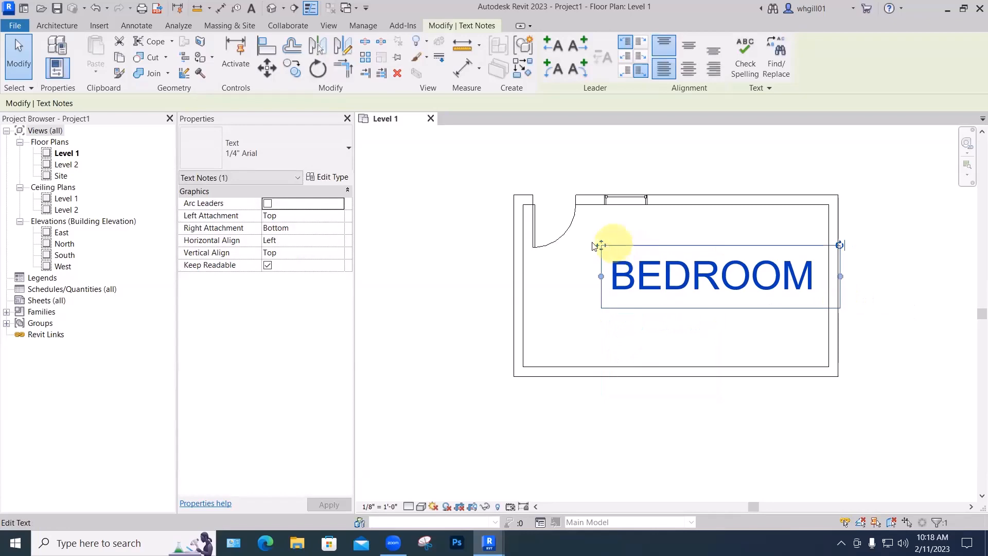
{"action": "left_click_drag", "start_coordinate": [601, 245], "coordinate": [563, 254]}
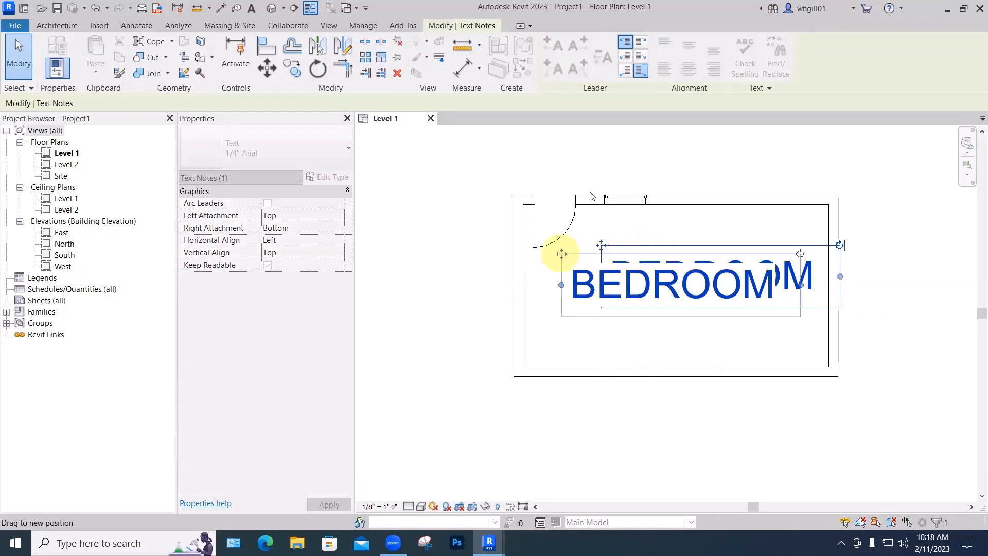
{"action": "left_click", "coordinate": [601, 172]}
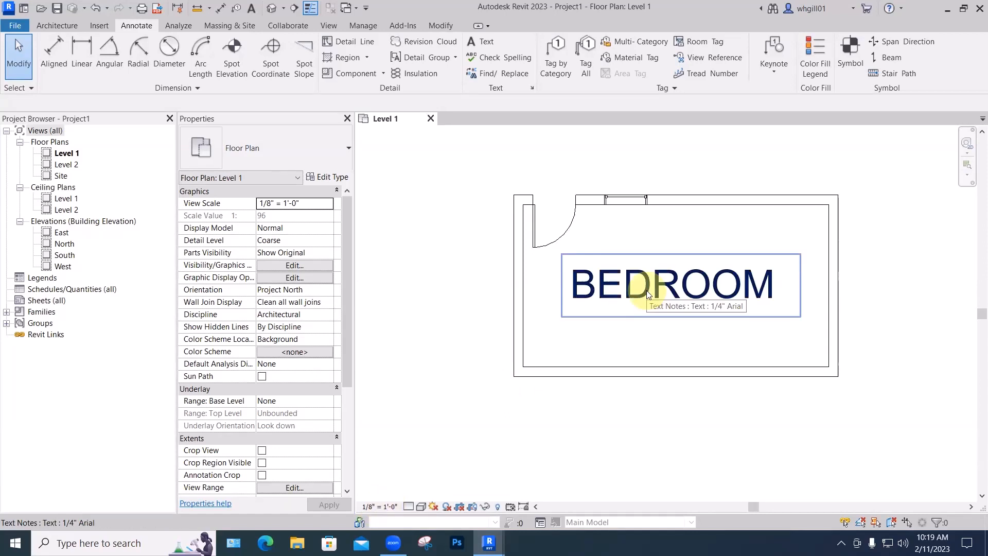
Rename the Level 1 floor plan view as Level 1 EIGHTH INCH
{"action": "scroll", "coordinate": [360, 275], "scroll_direction": "down", "scroll_amount": 3}
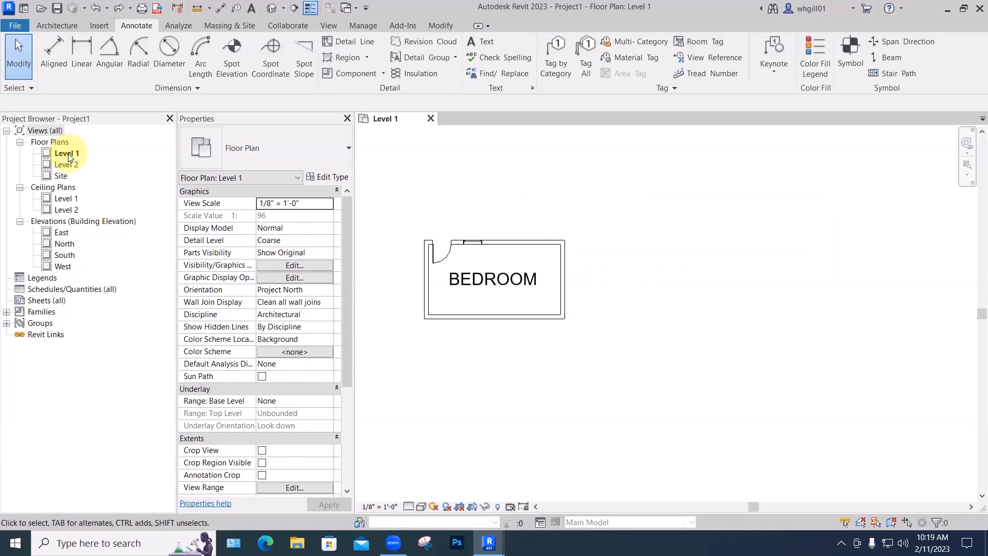
{"action": "left_click", "coordinate": [79, 154]}
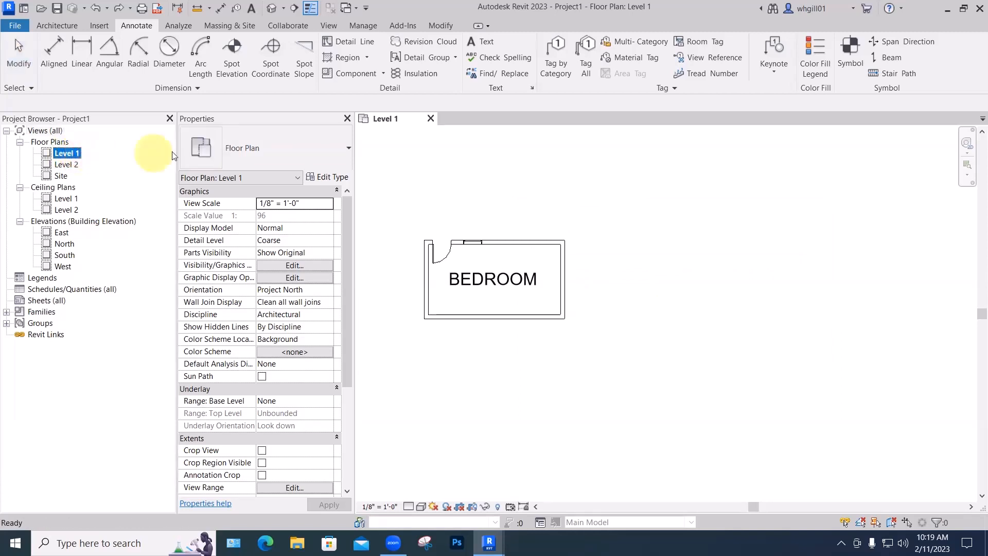
{"action": "right_click", "coordinate": [75, 154]}
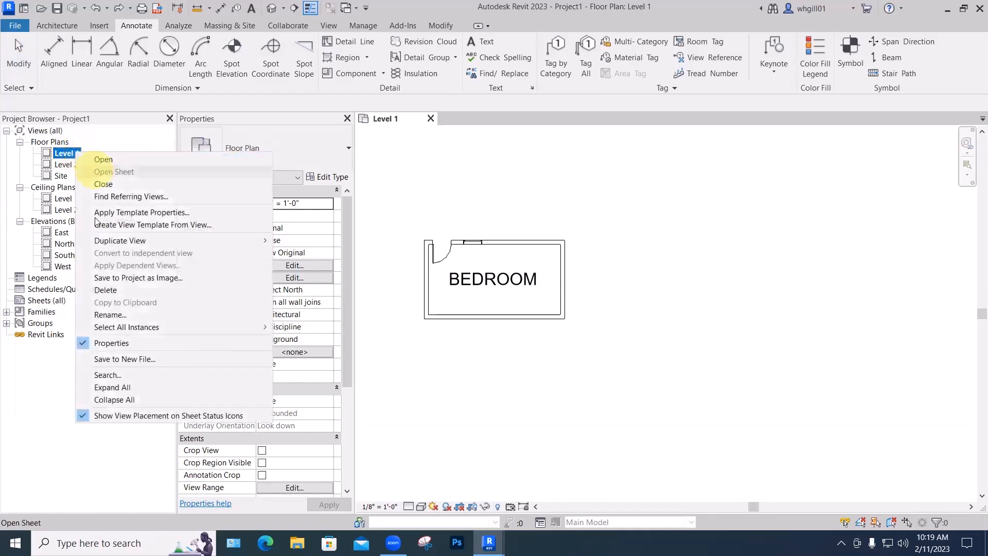
{"action": "left_click", "coordinate": [108, 313]}
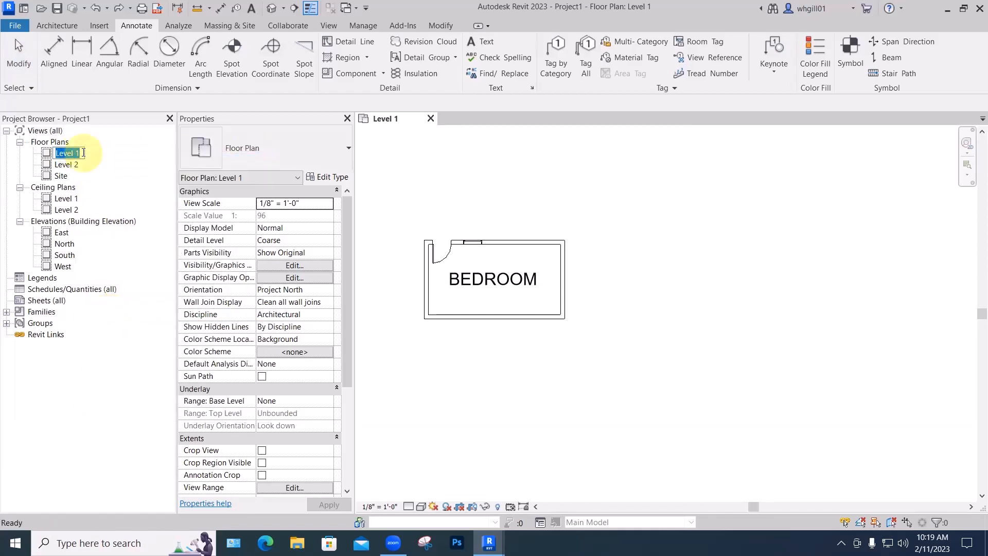
{"action": "left_click", "coordinate": [81, 153]}
{"action": "type", "text": "EIG"}
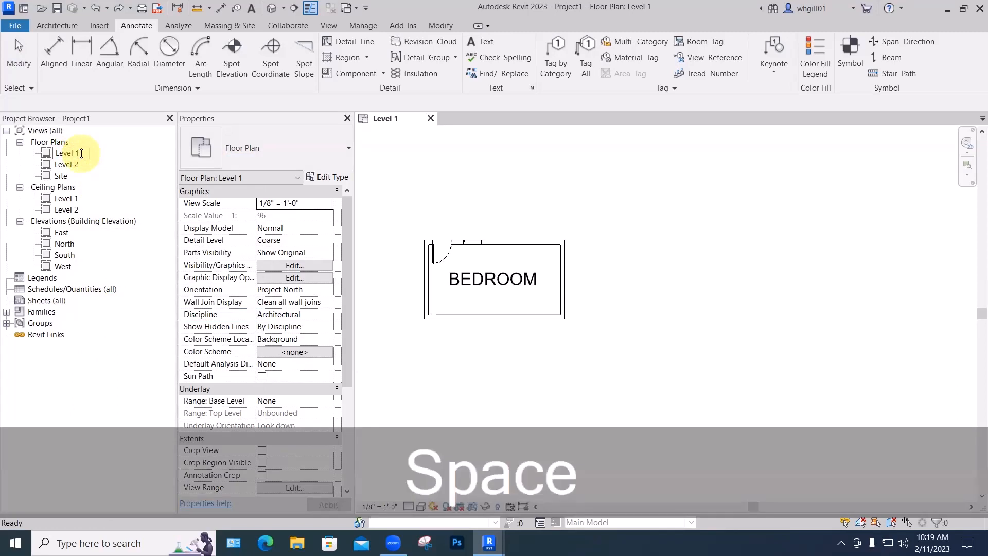
{"action": "type", "text": "H"}
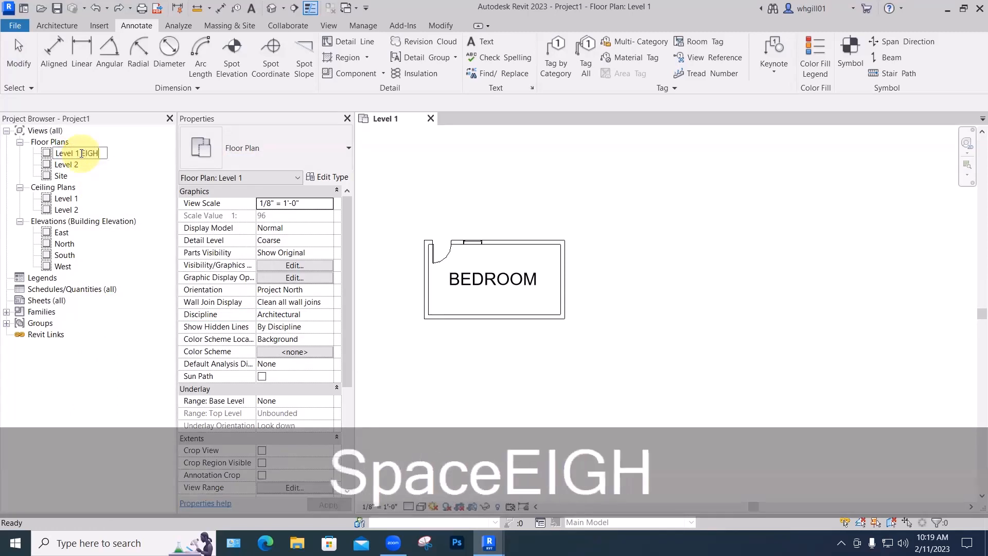
{"action": "type", "text": "TH INCH"}
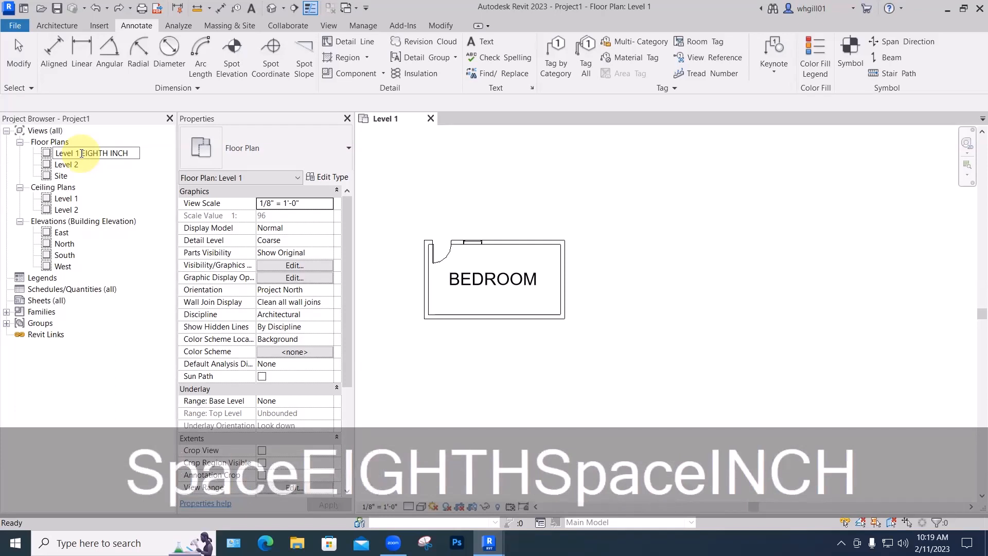
{"action": "left_click", "coordinate": [447, 178]}
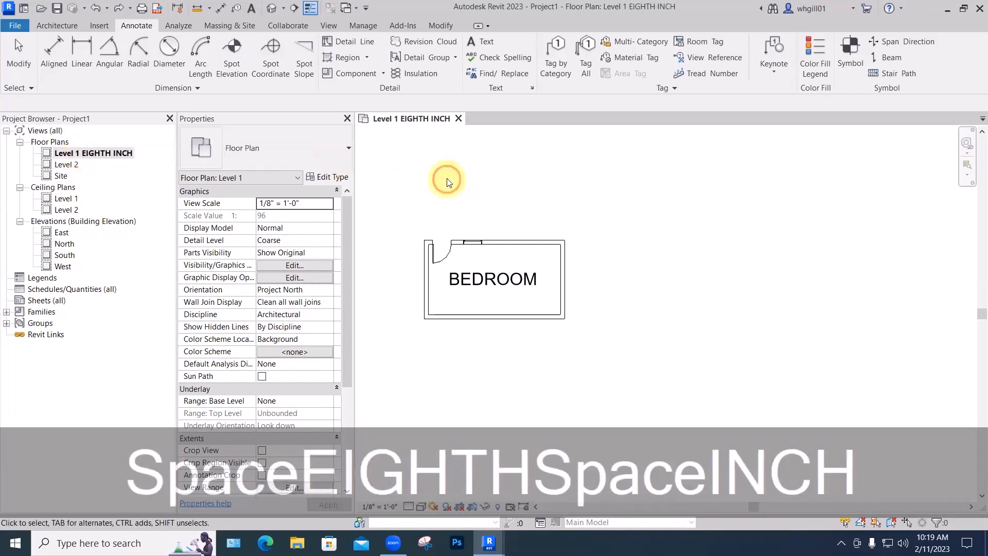
Duplicate the Level 1 EIGHTH INCH floor plan view without its detailing
{"action": "left_click", "coordinate": [105, 153]}
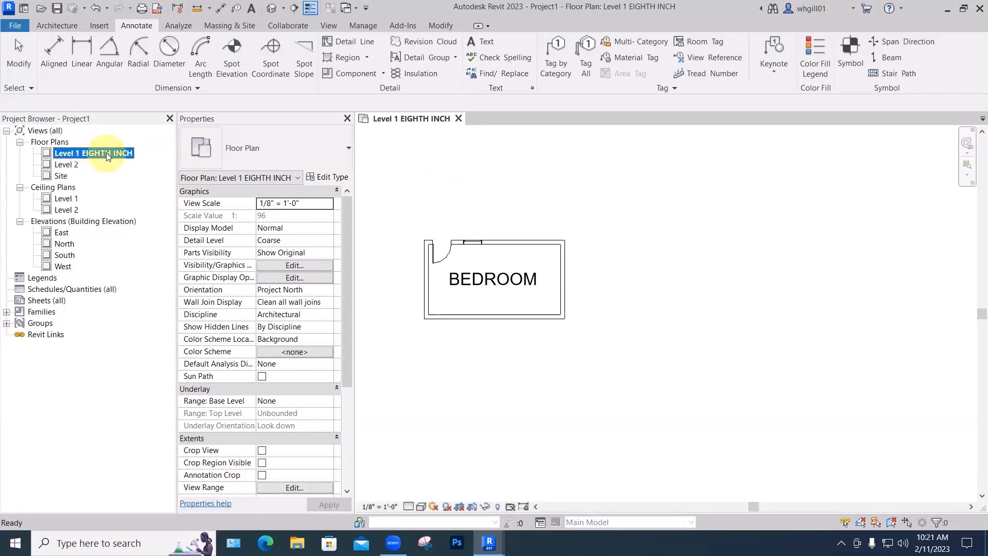
{"action": "right_click", "coordinate": [107, 153]}
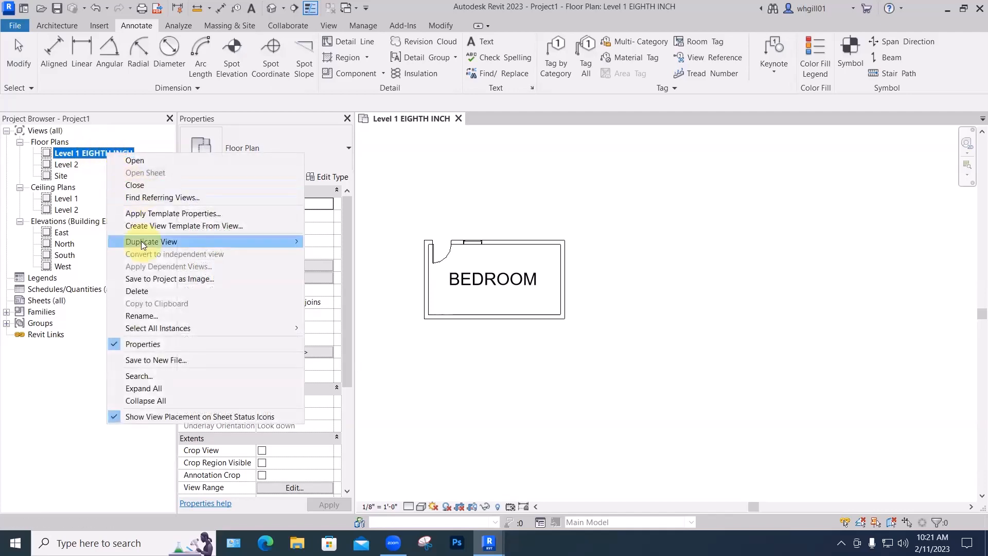
{"action": "mouse_move", "coordinate": [141, 241]}
{"action": "left_click", "coordinate": [341, 243]}
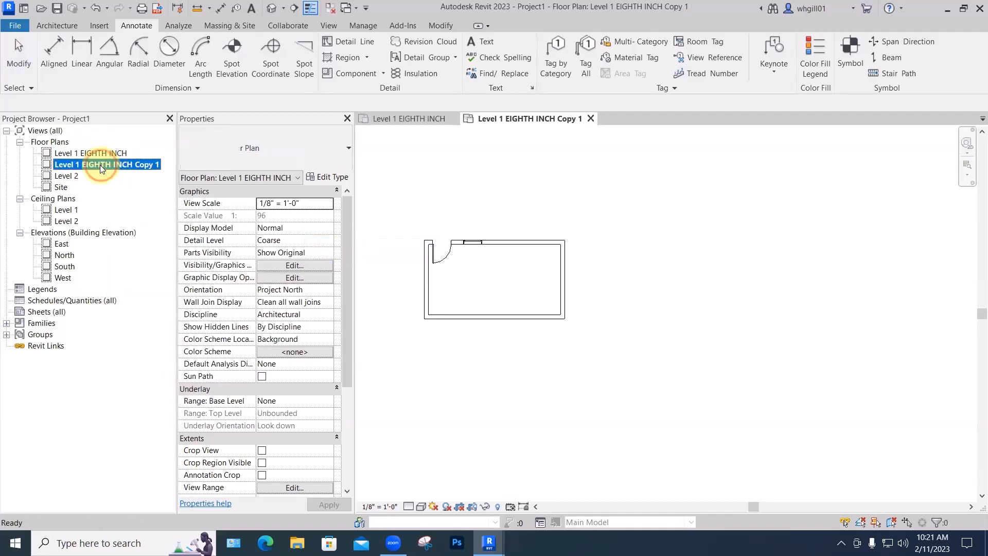
Rename the duplicated floor plan view as Level 1 QUARTER INCH Copy 1
{"action": "left_click", "coordinate": [100, 165]}
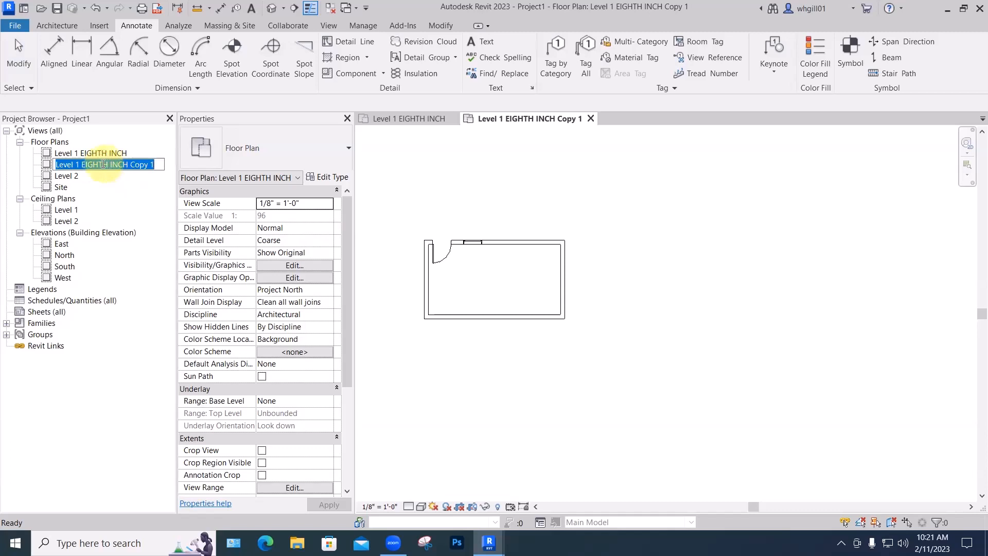
{"action": "double_click", "coordinate": [84, 164]}
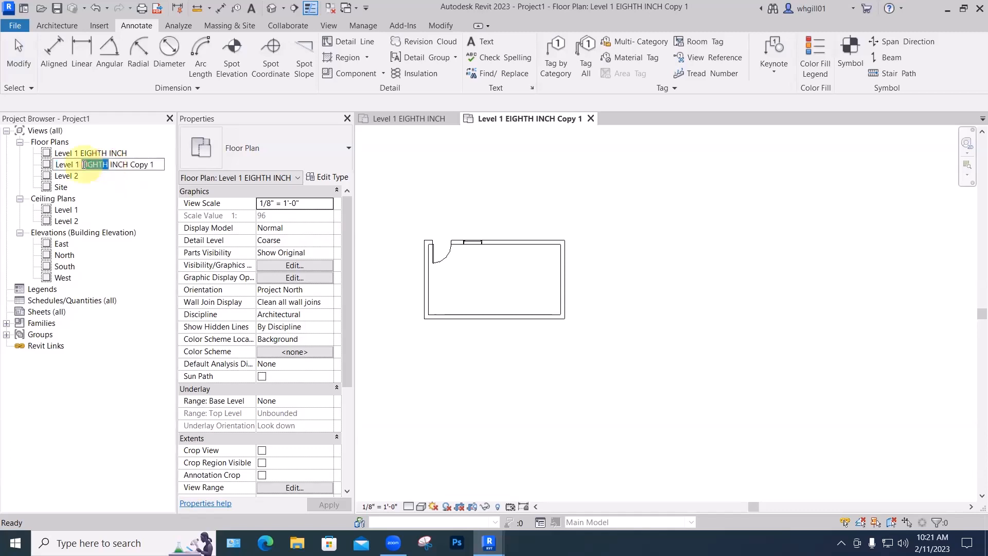
{"action": "type", "text": "QUARTER"}
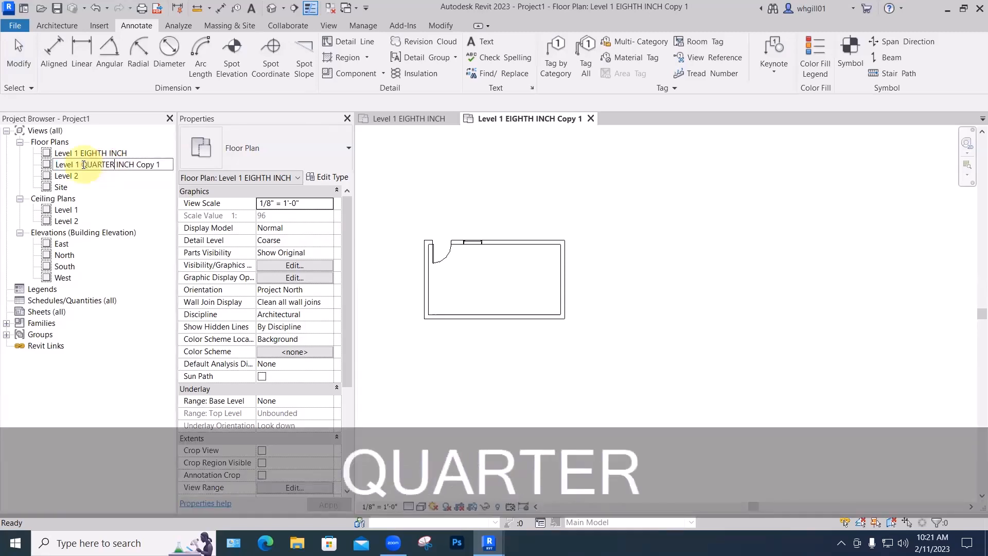
{"action": "key", "text": "Return"}
{"action": "right_click", "coordinate": [101, 154]}
{"action": "mouse_move", "coordinate": [145, 241]}
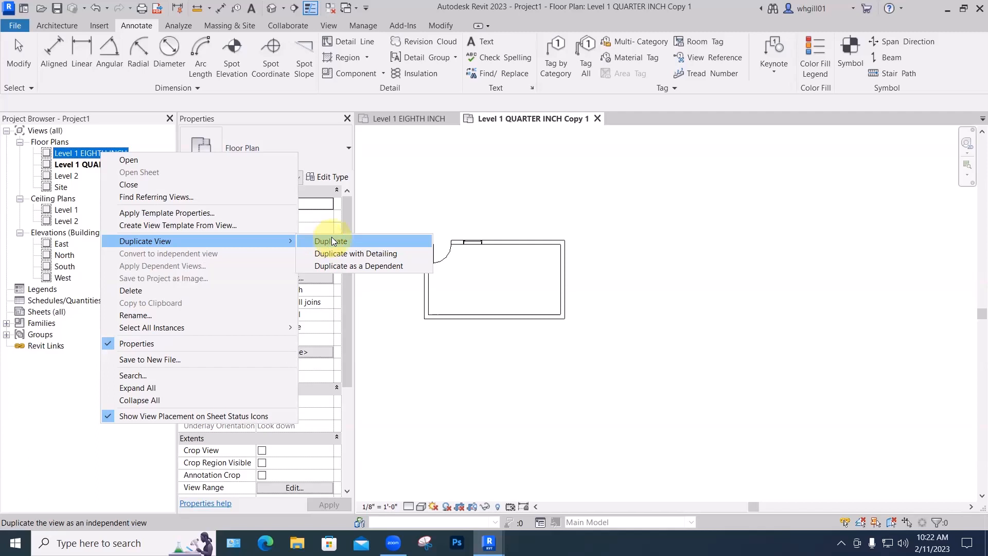
{"action": "left_click", "coordinate": [403, 195]}
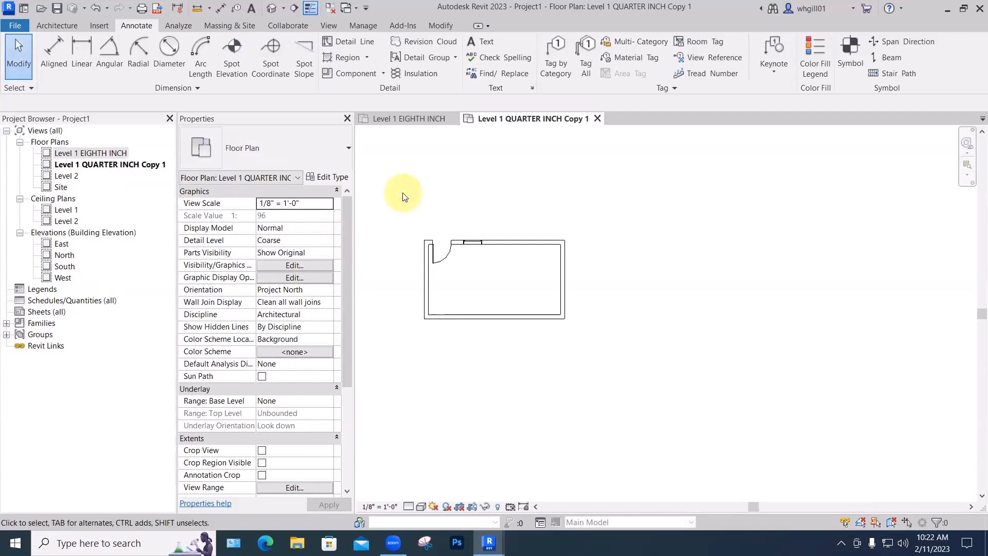
Set the view scale of the Level 1 QUARTER INCH Copy 1 floor plan to 1/4" = 1'-0"
{"action": "left_click", "coordinate": [108, 164]}
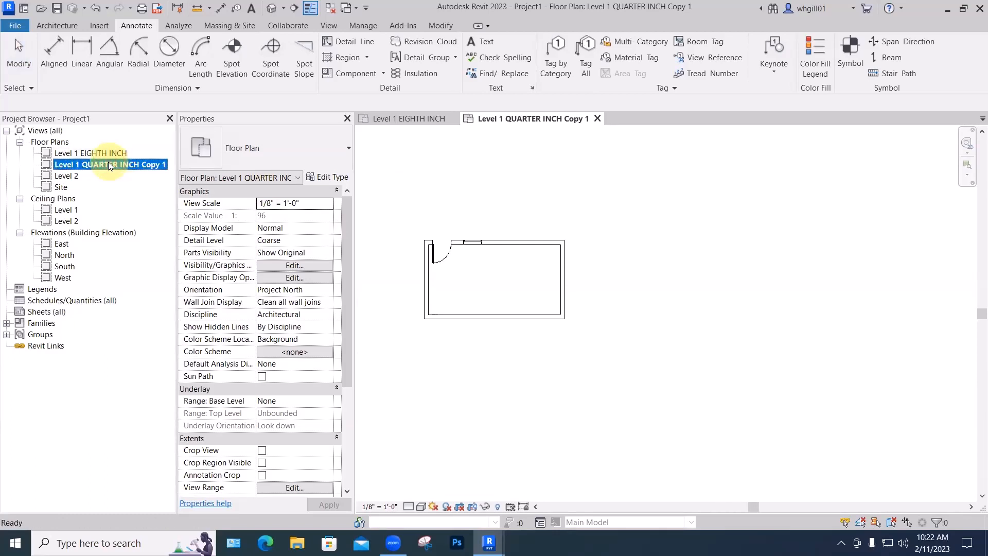
{"action": "left_click", "coordinate": [115, 162]}
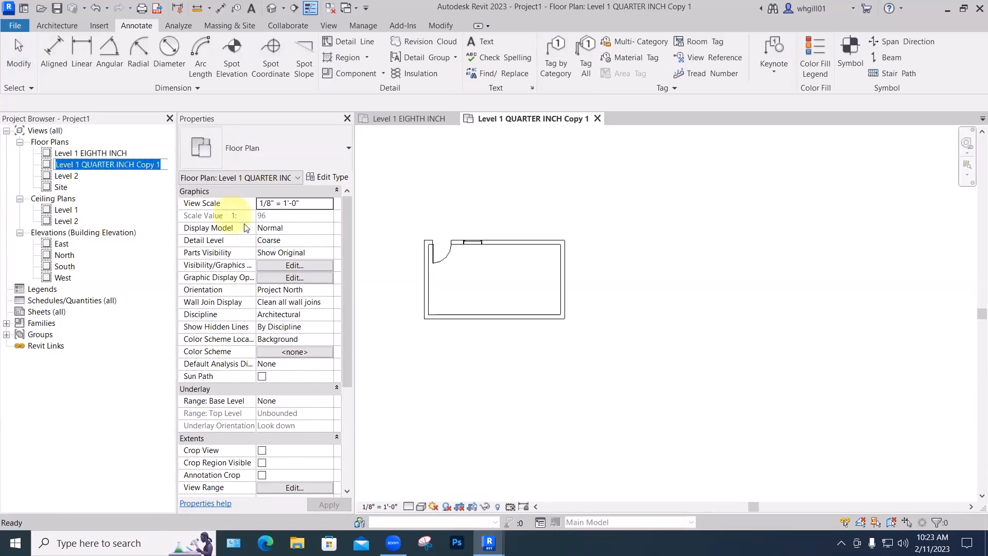
{"action": "key", "text": "Return"}
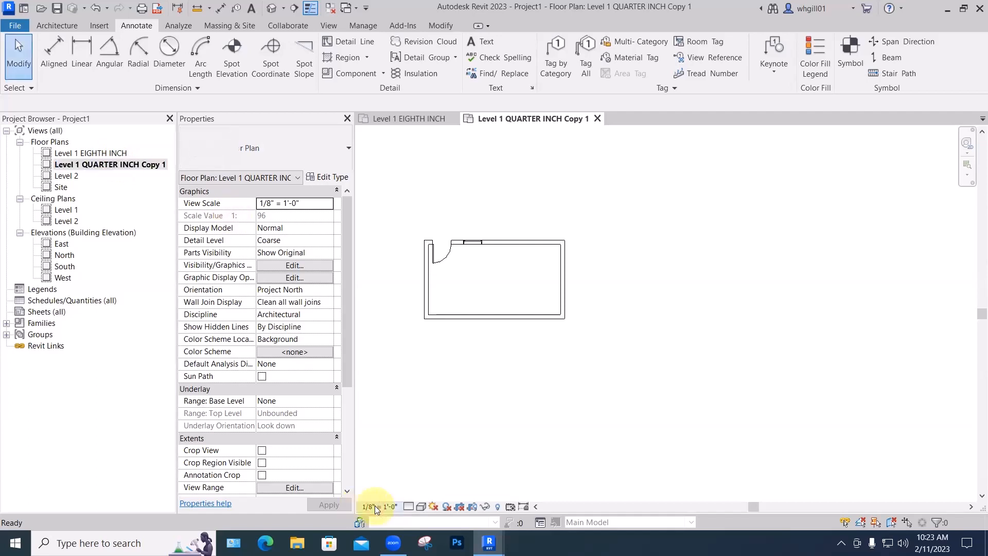
{"action": "left_click", "coordinate": [377, 505]}
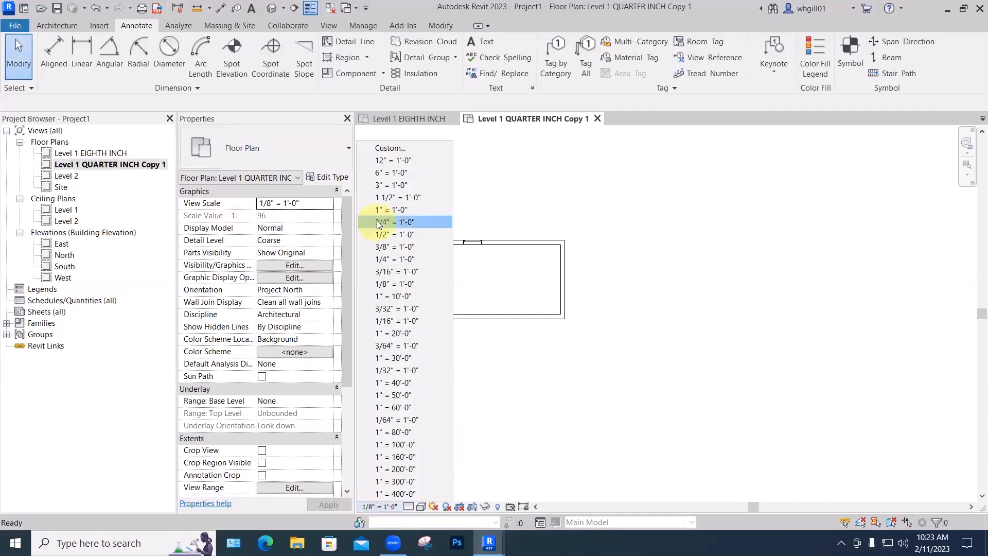
{"action": "left_click", "coordinate": [389, 259]}
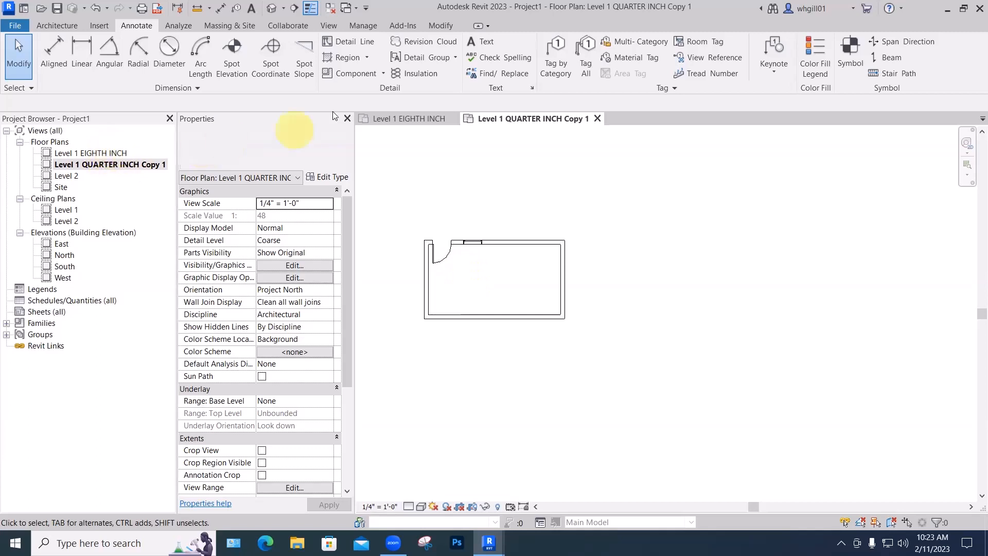
Add a 1/4" Arial text note reading KITCHEN inside the room in the quarter-inch plan
{"action": "left_click", "coordinate": [454, 286]}
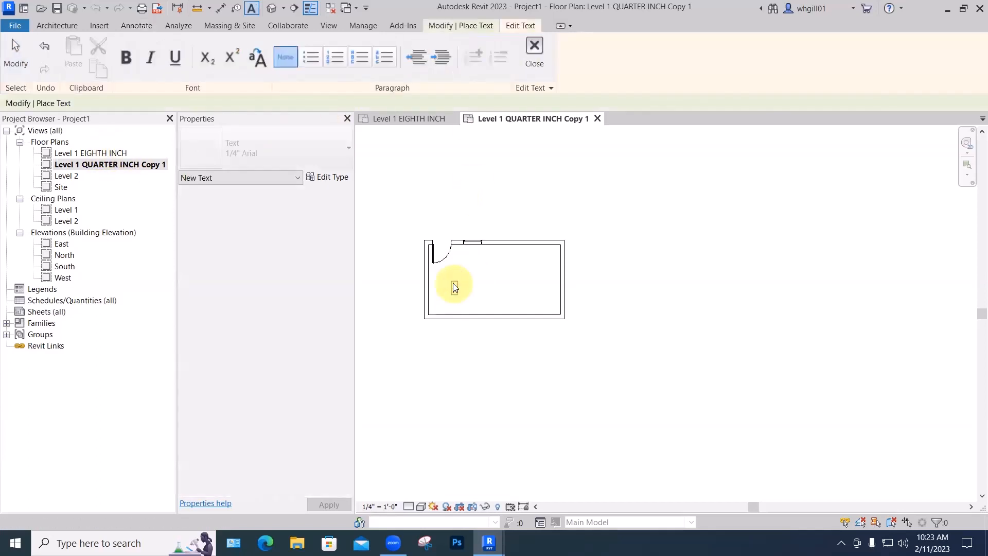
{"action": "type", "text": "KITCHEN"}
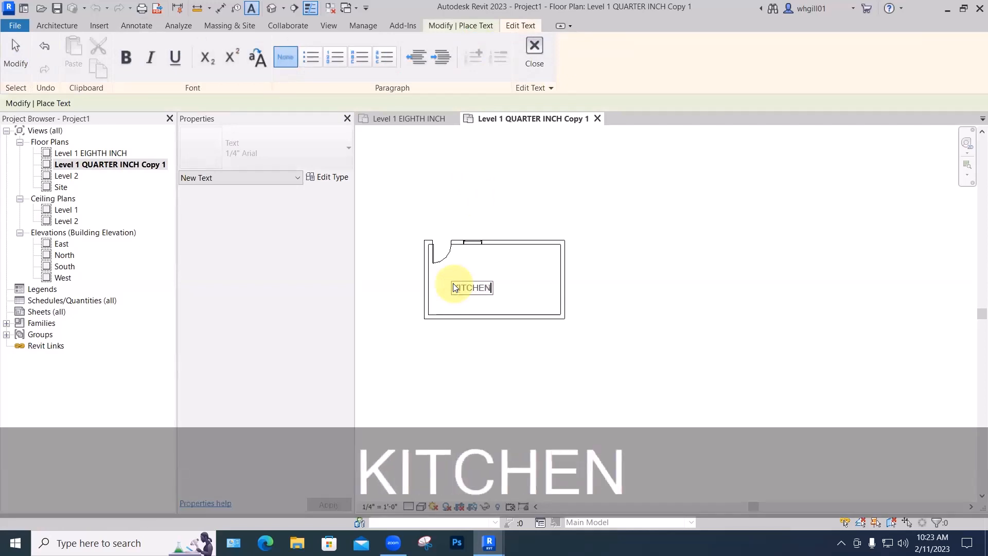
{"action": "key", "text": "Return"}
{"action": "key", "text": "BackSpace"}
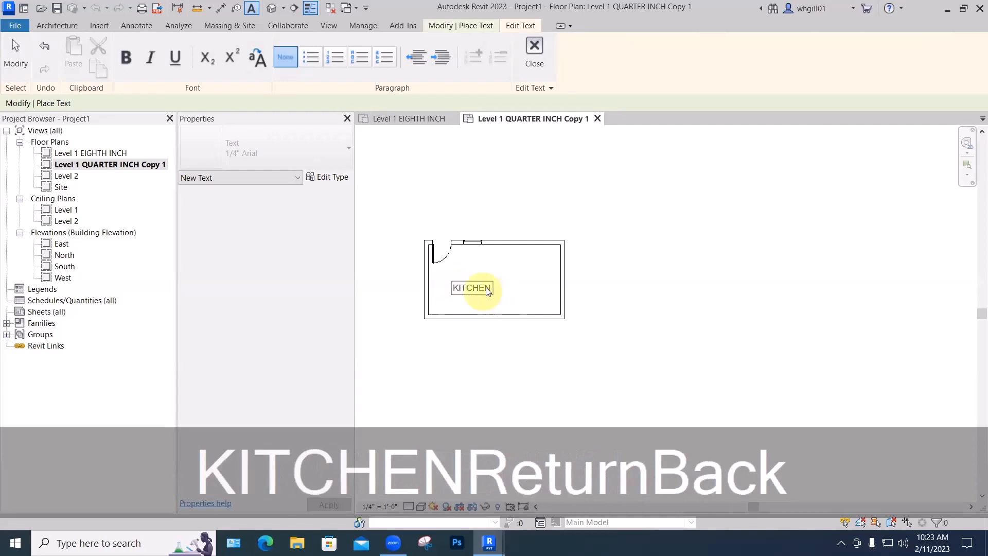
{"action": "left_click", "coordinate": [579, 279]}
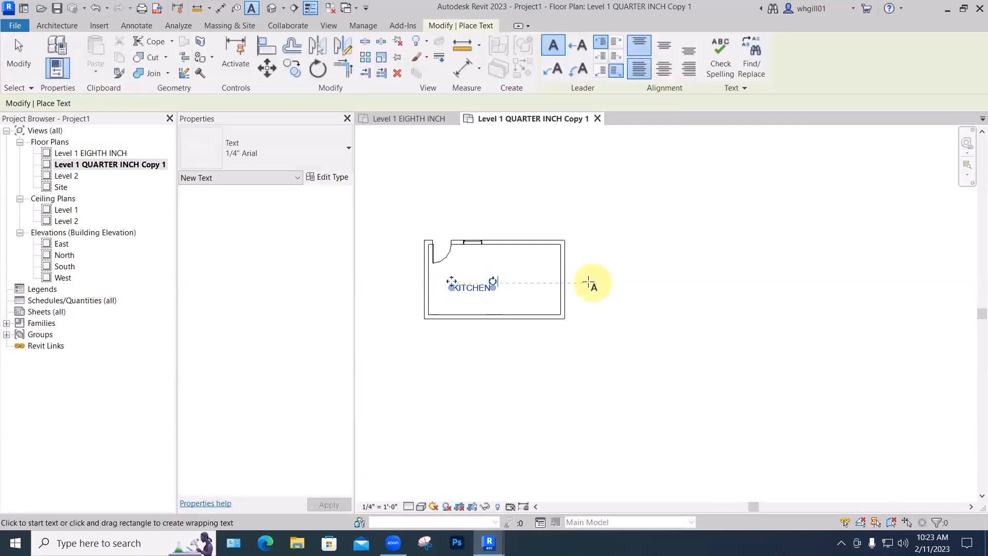
{"action": "key", "text": "Escape"}
{"action": "key", "text": "Escape"}
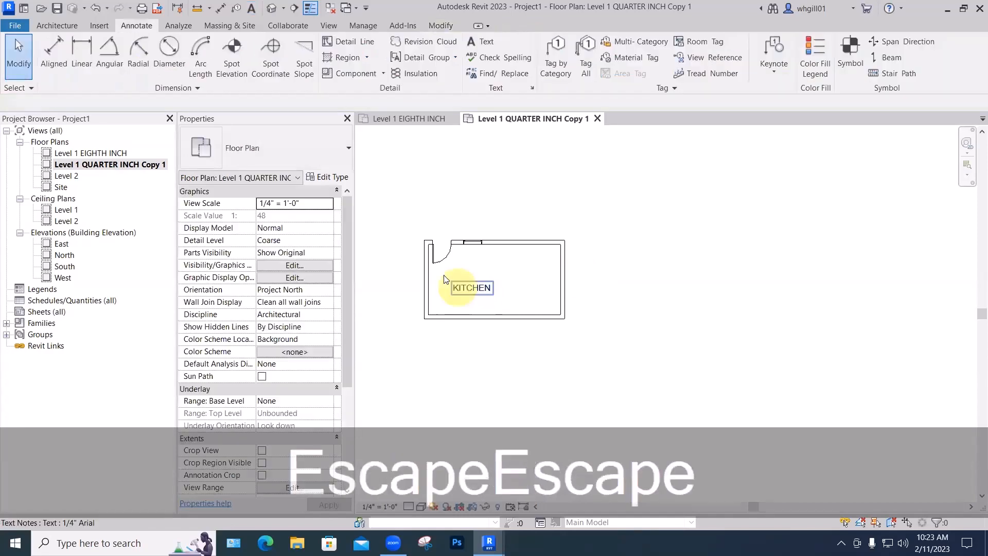
Move the KITCHEN text note up and to the right, nearer the middle of the room
{"action": "left_click", "coordinate": [446, 277]}
{"action": "left_click_drag", "start_coordinate": [446, 278], "coordinate": [472, 275]}
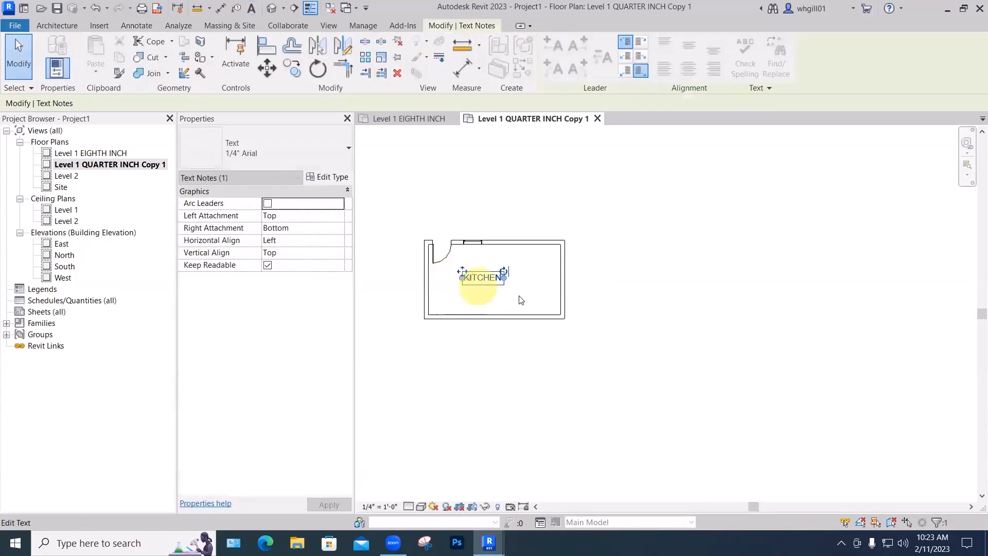
{"action": "key", "text": "Escape"}
{"action": "left_click", "coordinate": [476, 278]}
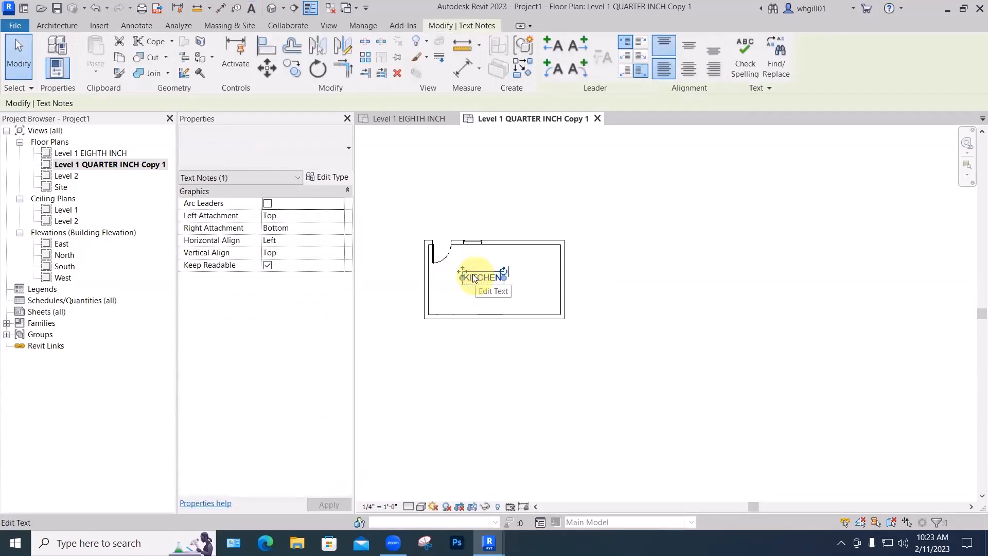
{"action": "key", "text": "Escape"}
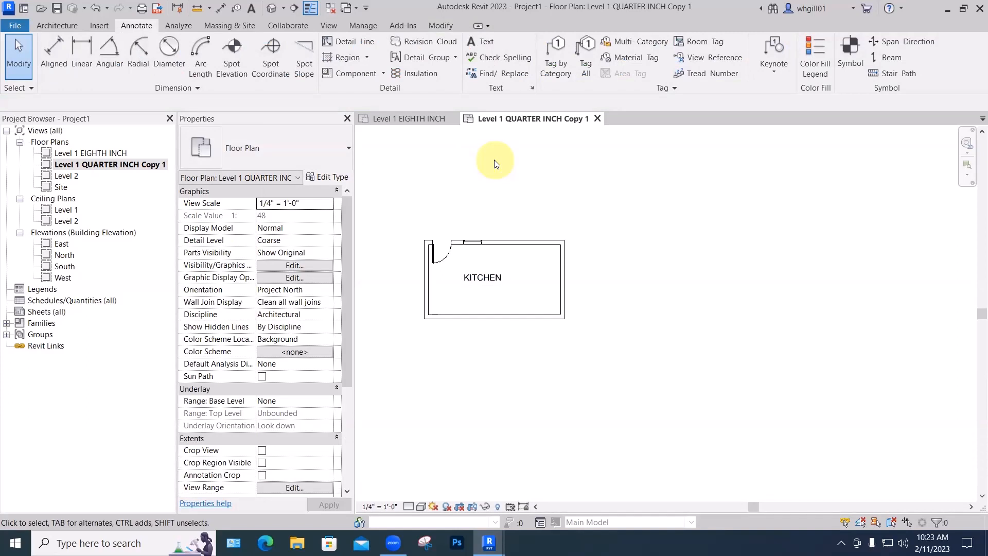
Create a new sheet with the E1 30 x 42 Horizontal titleblock
{"action": "left_click", "coordinate": [34, 312]}
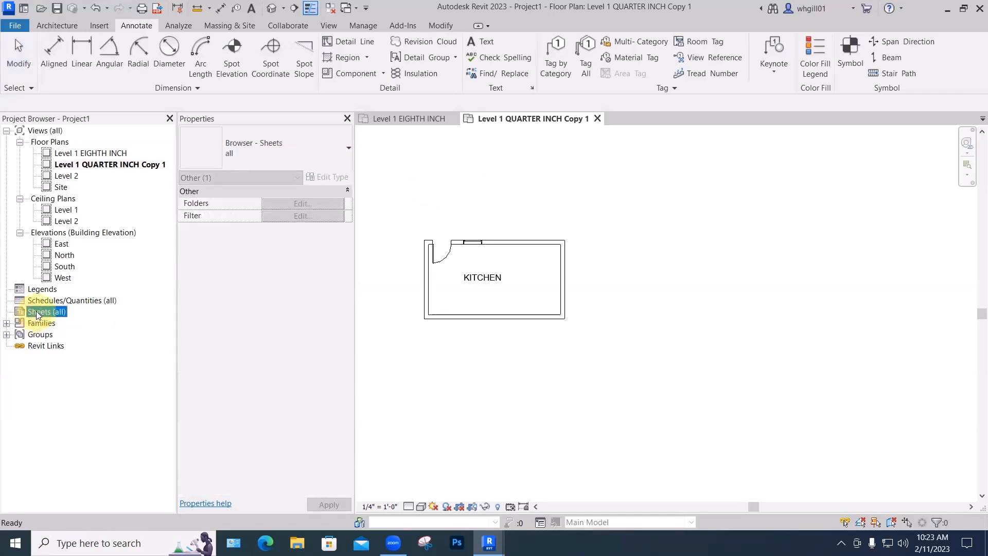
{"action": "right_click", "coordinate": [37, 314]}
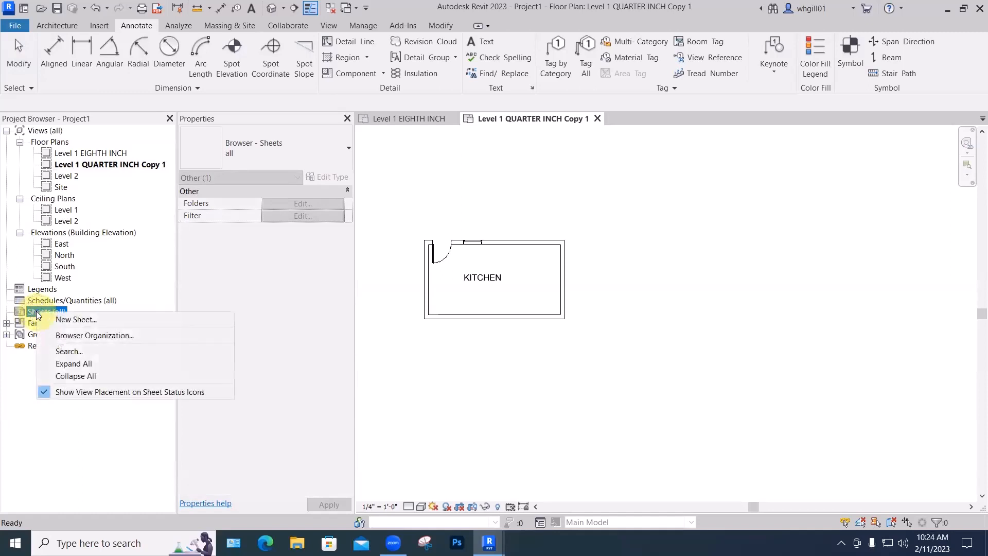
{"action": "left_click", "coordinate": [63, 319]}
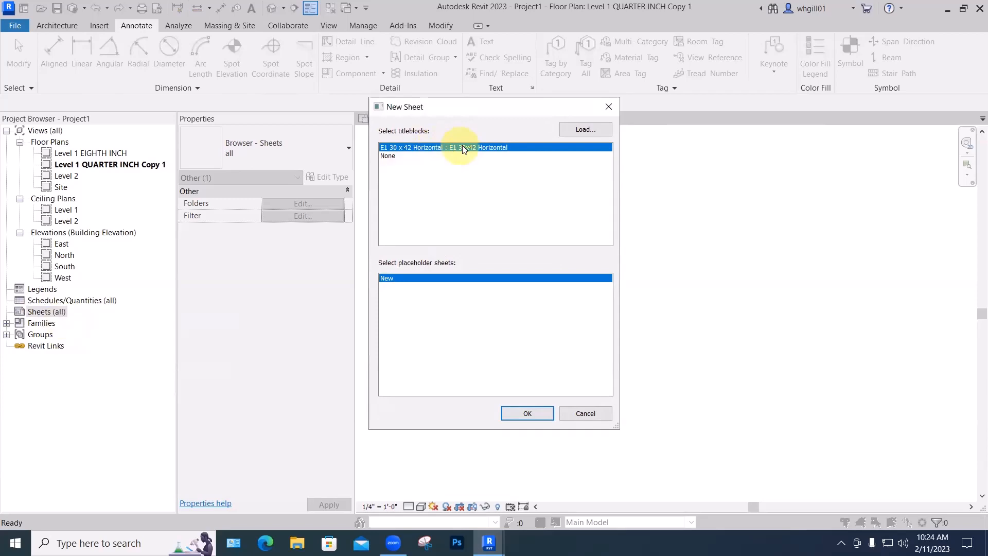
{"action": "left_click", "coordinate": [524, 415]}
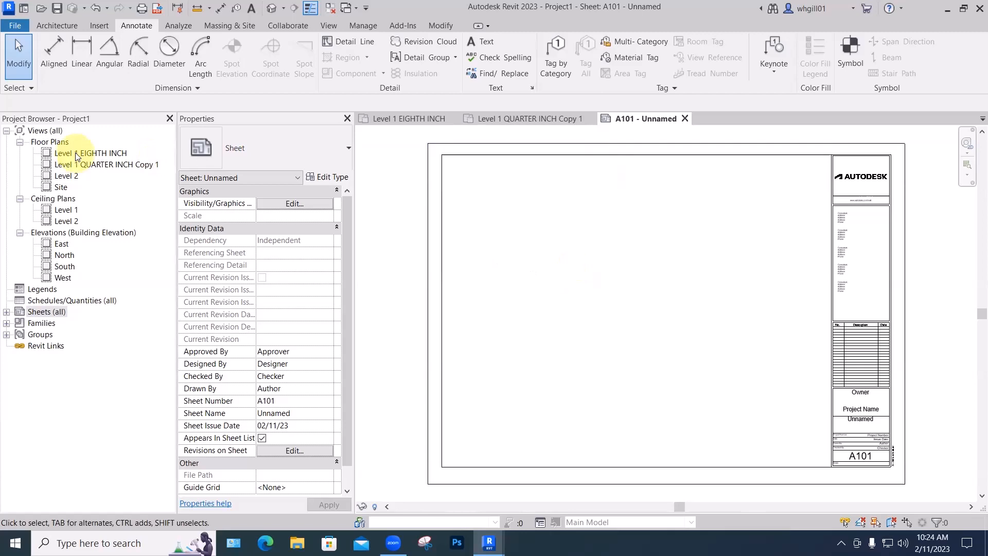
Place the Level 1 EIGHTH INCH floor plan view in the upper left area of sheet A101
{"action": "left_click_drag", "start_coordinate": [76, 156], "coordinate": [516, 205]}
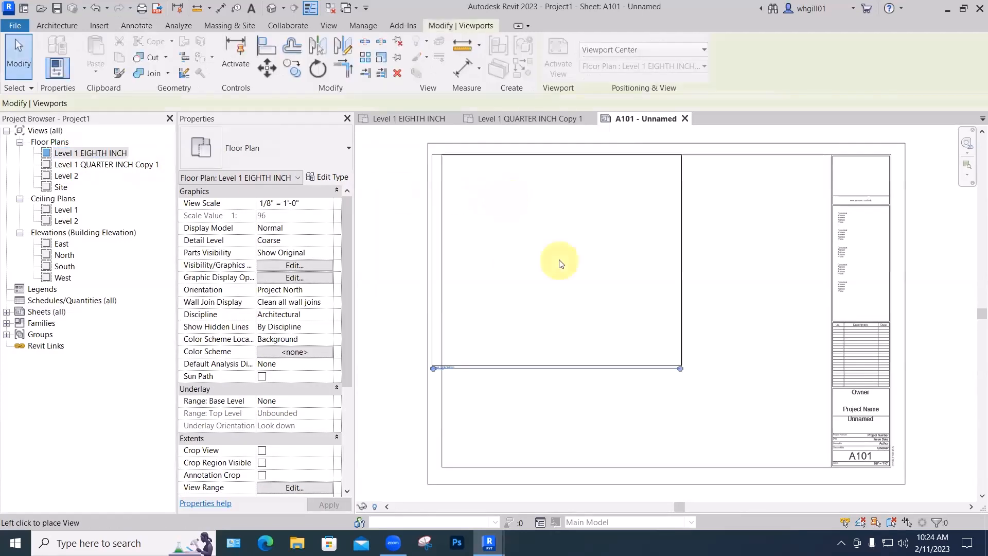
{"action": "left_click", "coordinate": [571, 264]}
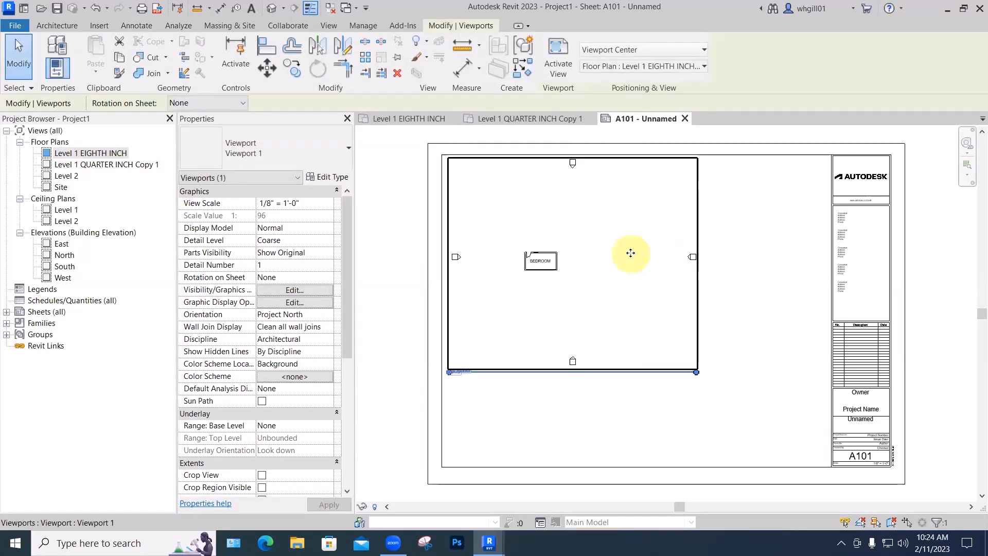
{"action": "key", "text": "Escape"}
{"action": "key", "text": "Escape"}
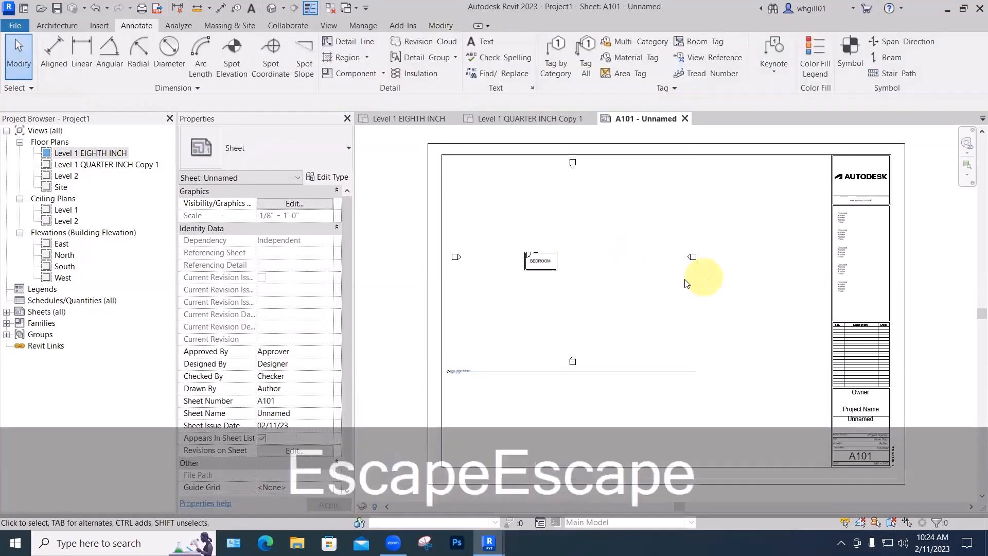
Turn on Crop View and Crop Region Visible for the Level 1 EIGHTH INCH viewport on the sheet
{"action": "left_click", "coordinate": [687, 278]}
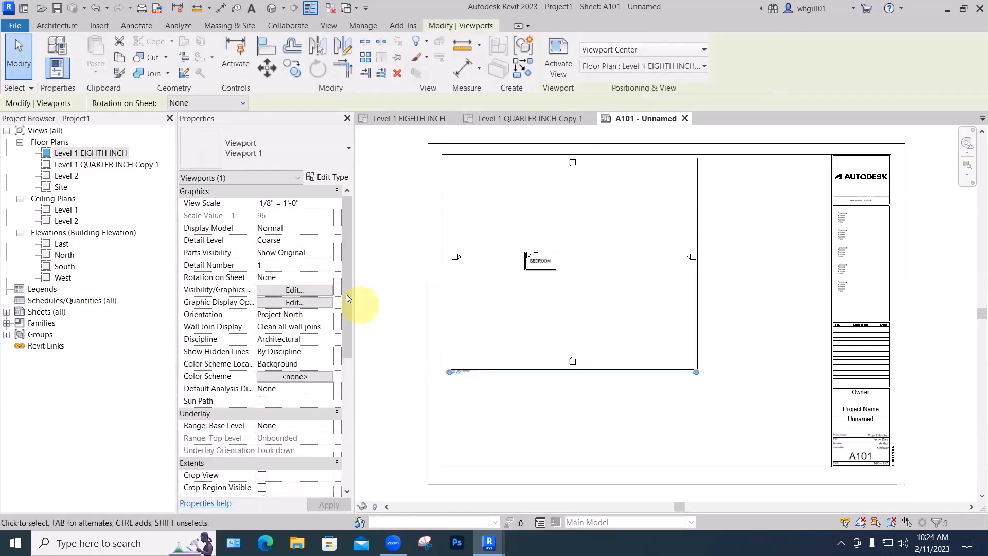
{"action": "left_click_drag", "start_coordinate": [346, 294], "coordinate": [345, 374]}
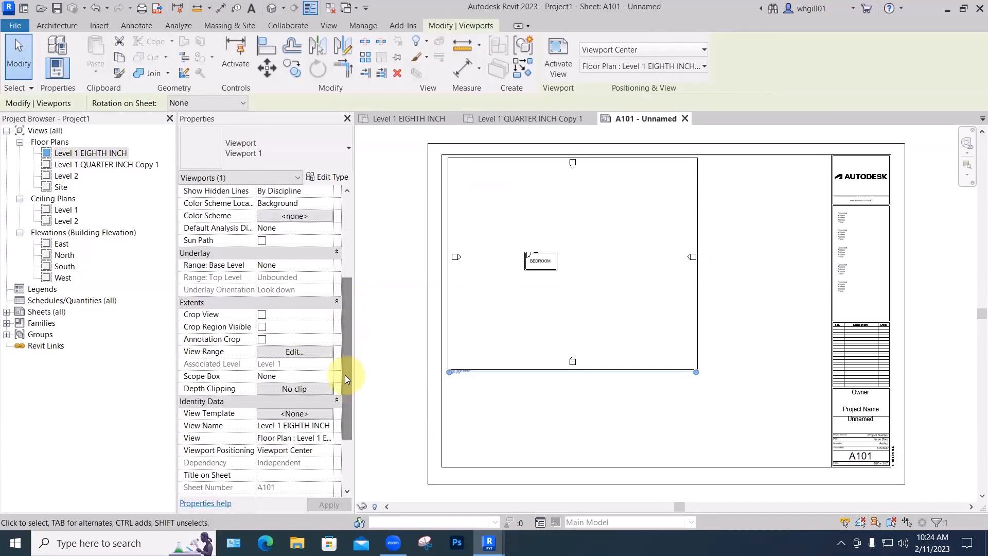
{"action": "left_click", "coordinate": [262, 327]}
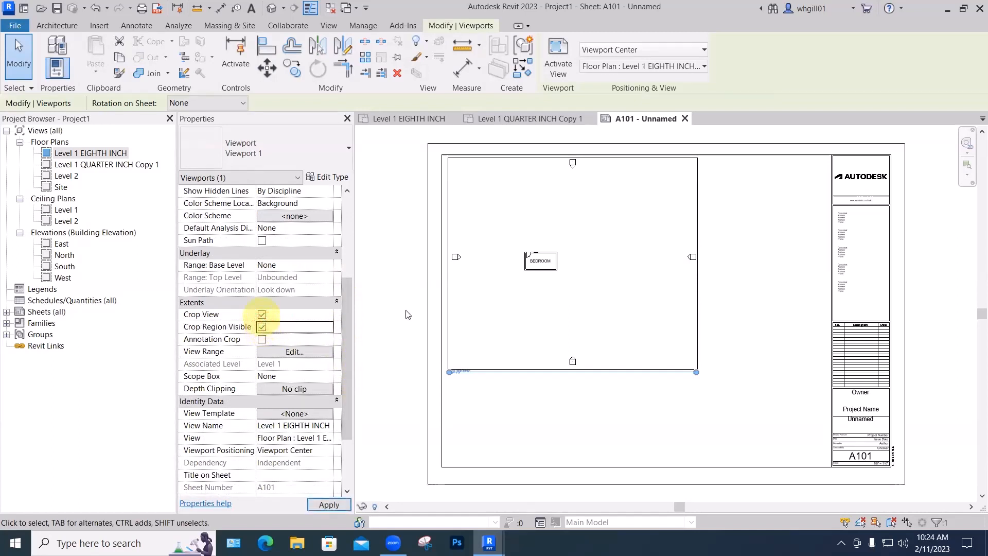
Activate the Level 1 EIGHTH INCH viewport and shrink its crop region on all four sides to a small rectangle around the BEDROOM
{"action": "double_click", "coordinate": [491, 306]}
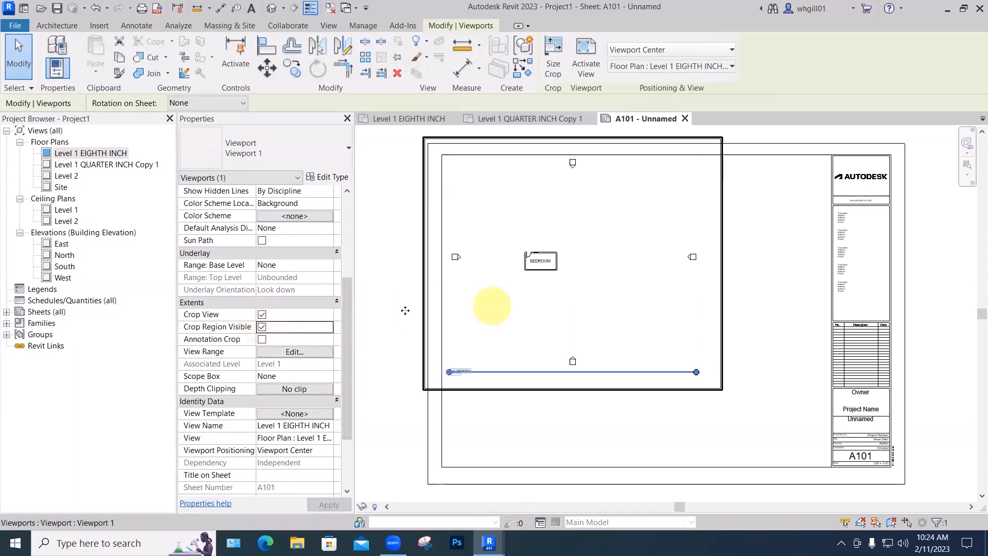
{"action": "left_click", "coordinate": [493, 388]}
{"action": "left_click", "coordinate": [722, 264]}
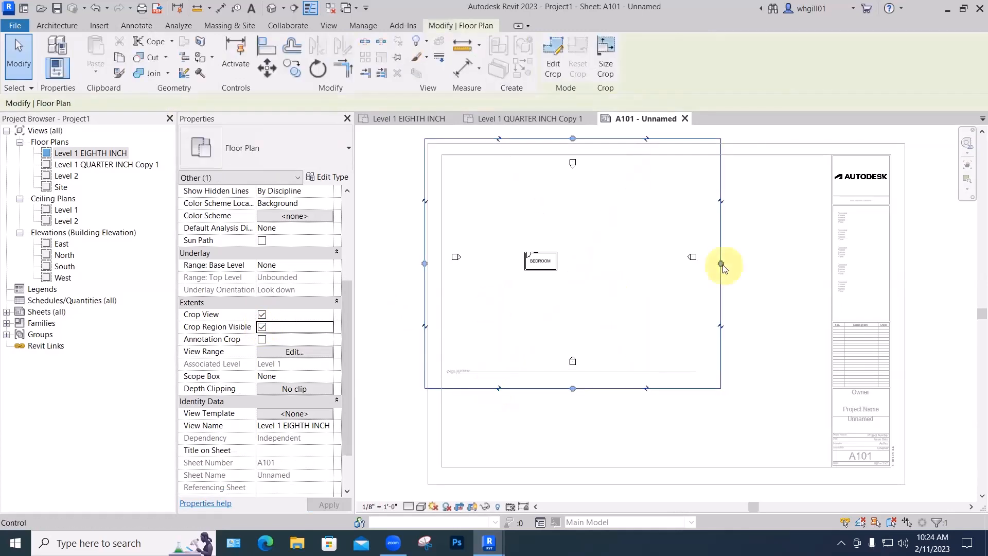
{"action": "left_click_drag", "start_coordinate": [646, 265], "coordinate": [568, 265]}
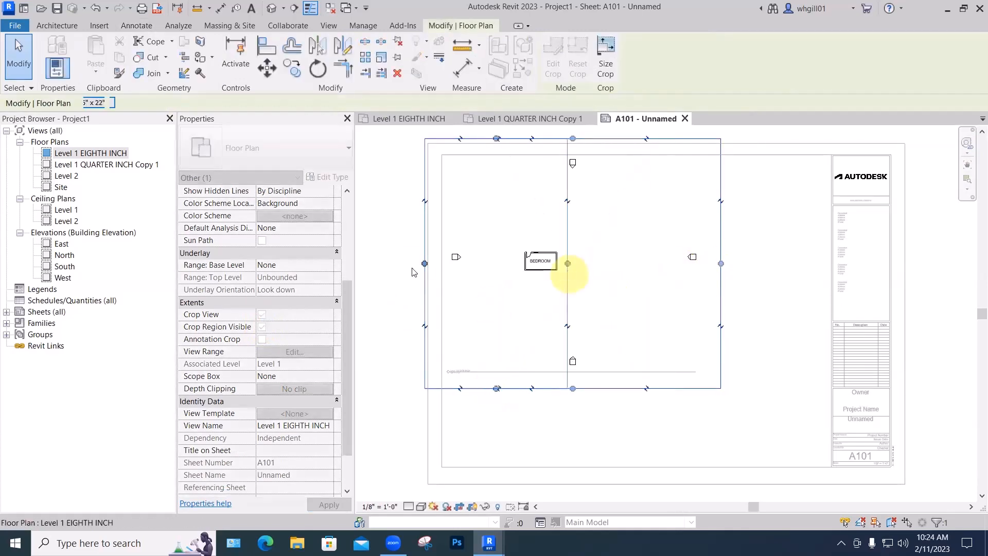
{"action": "left_click_drag", "start_coordinate": [425, 266], "coordinate": [484, 263]}
{"action": "left_click", "coordinate": [525, 389]}
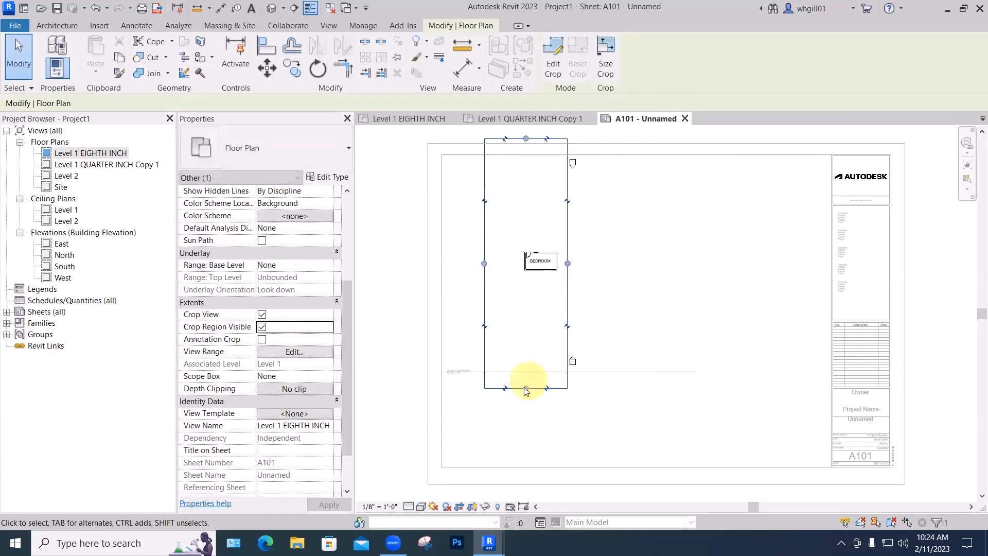
{"action": "left_click_drag", "start_coordinate": [530, 323], "coordinate": [525, 296]}
{"action": "left_click_drag", "start_coordinate": [526, 139], "coordinate": [524, 235]}
{"action": "left_click", "coordinate": [647, 257]}
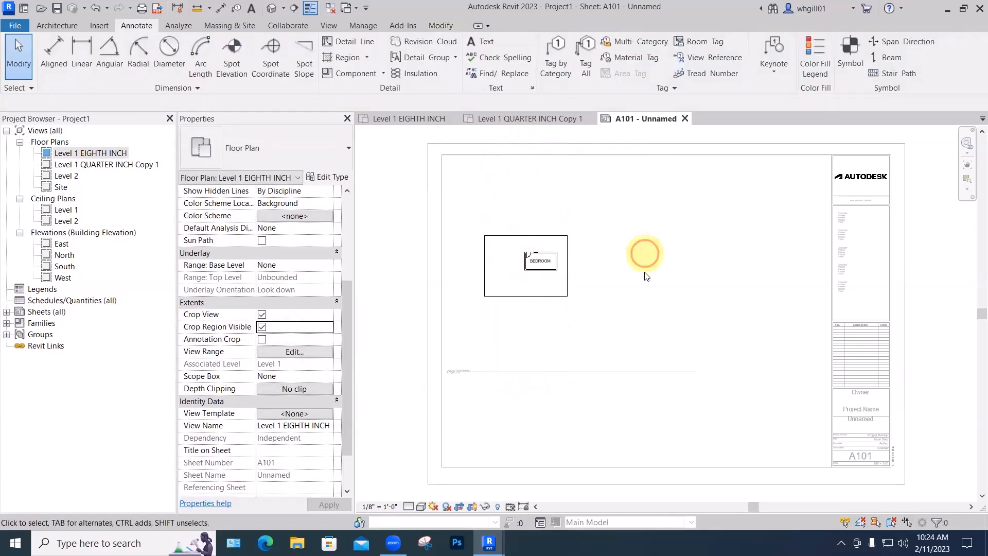
{"action": "double_click", "coordinate": [602, 332]}
Move the cropped EIGHTH INCH viewport to the sheet's upper left corner and raise its view title to just below the BEDROOM
{"action": "scroll", "coordinate": [399, 342], "scroll_direction": "down", "scroll_amount": 1}
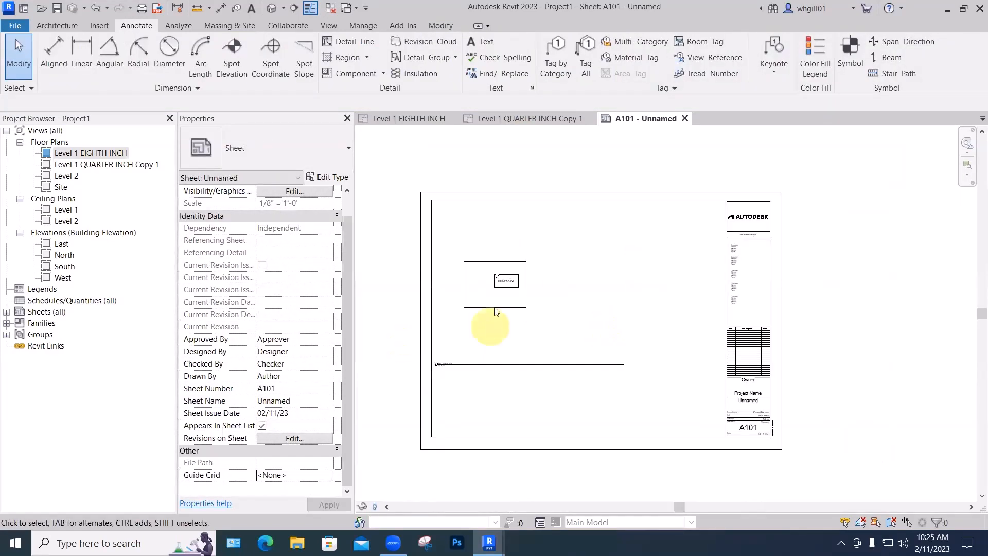
{"action": "mouse_move", "coordinate": [494, 307]}
{"action": "left_mouse_down"}
{"action": "mouse_move", "coordinate": [486, 266]}
{"action": "mouse_move", "coordinate": [490, 303]}
{"action": "left_mouse_up"}
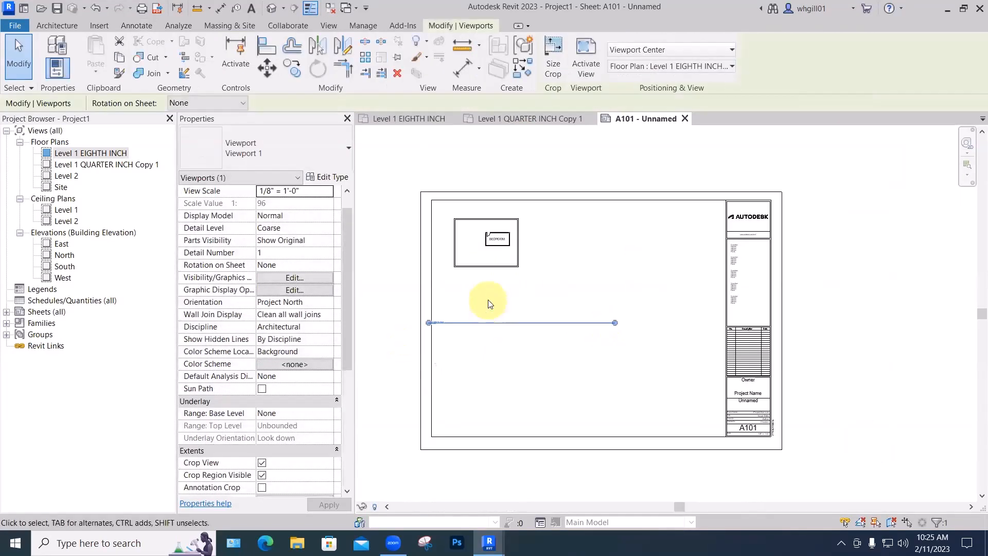
{"action": "left_click", "coordinate": [487, 301]}
{"action": "mouse_move", "coordinate": [477, 268]}
{"action": "left_mouse_down"}
{"action": "mouse_move", "coordinate": [480, 313]}
{"action": "mouse_move", "coordinate": [485, 272]}
{"action": "mouse_move", "coordinate": [510, 294]}
{"action": "mouse_move", "coordinate": [529, 272]}
{"action": "mouse_move", "coordinate": [530, 249]}
{"action": "mouse_move", "coordinate": [532, 257]}
{"action": "left_mouse_up"}
{"action": "left_click", "coordinate": [534, 293]}
{"action": "left_click", "coordinate": [502, 323]}
{"action": "left_click", "coordinate": [561, 288]}
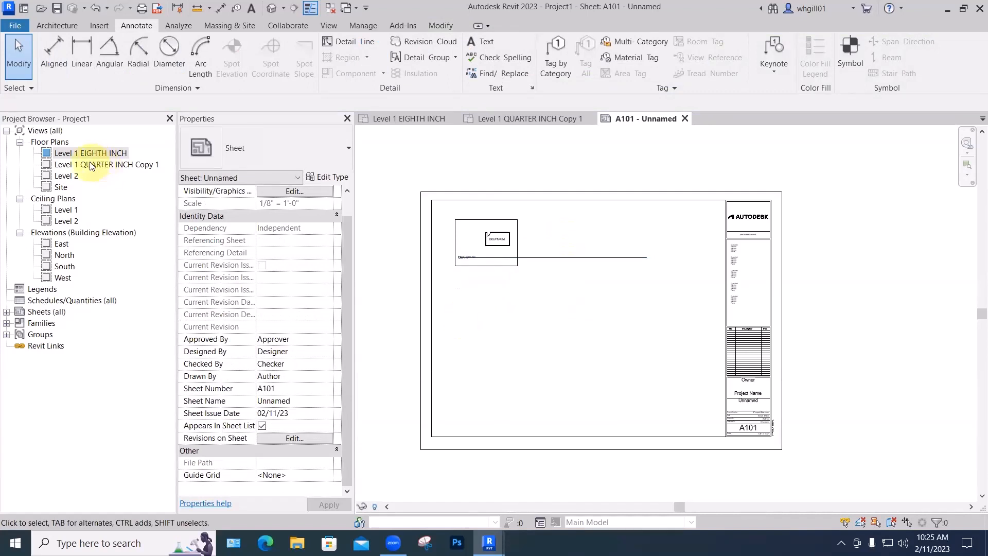
Place the Level 1 QUARTER INCH Copy 1 floor plan view in the empty area to the right of sheet A101's border
{"action": "left_click_drag", "start_coordinate": [89, 169], "coordinate": [495, 338]}
{"action": "scroll", "coordinate": [558, 335], "scroll_direction": "down", "scroll_amount": 4}
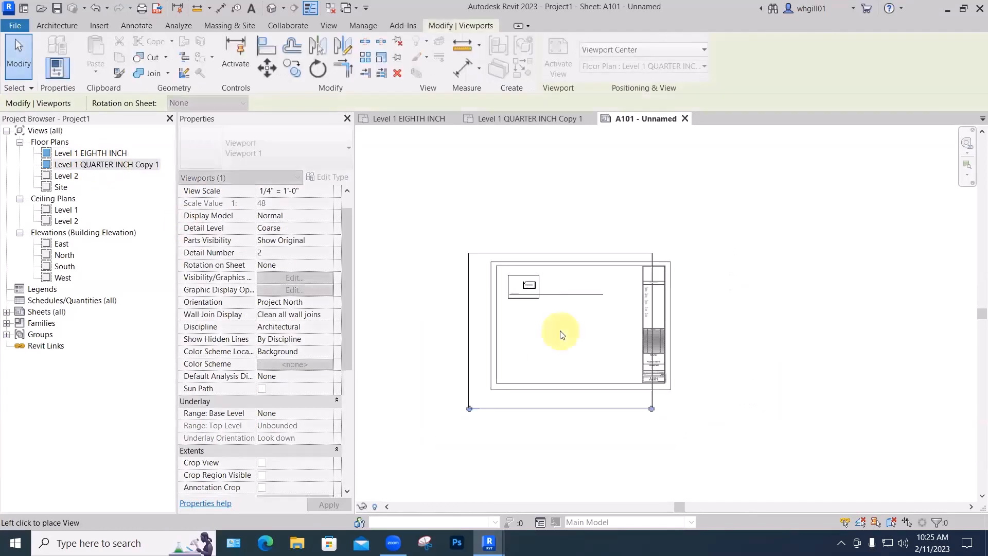
{"action": "left_click", "coordinate": [760, 319]}
{"action": "key", "text": "Escape"}
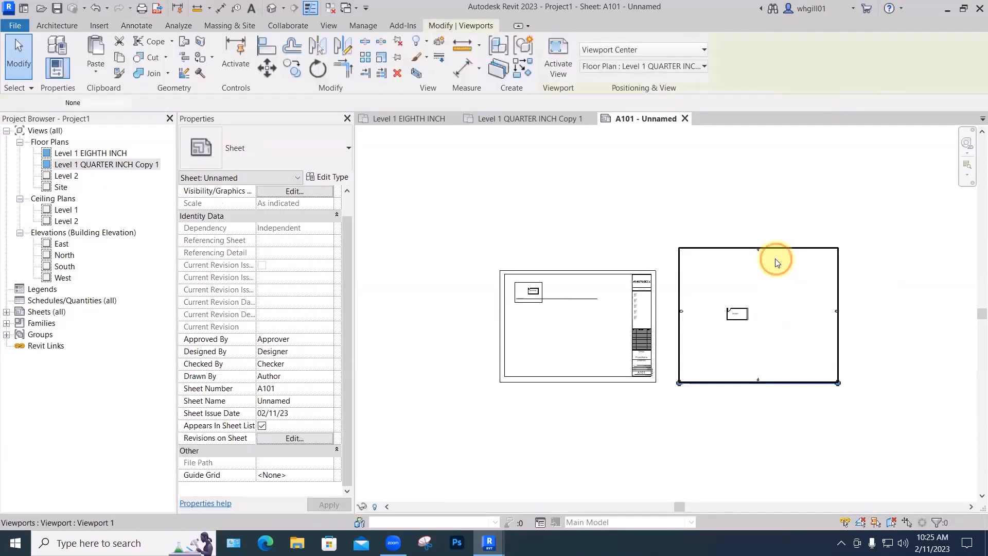
Turn on Crop View and Crop Region Visible for the Level 1 QUARTER INCH Copy 1 viewport
{"action": "left_click", "coordinate": [777, 260]}
{"action": "scroll", "coordinate": [347, 370], "scroll_direction": "down", "scroll_amount": 4}
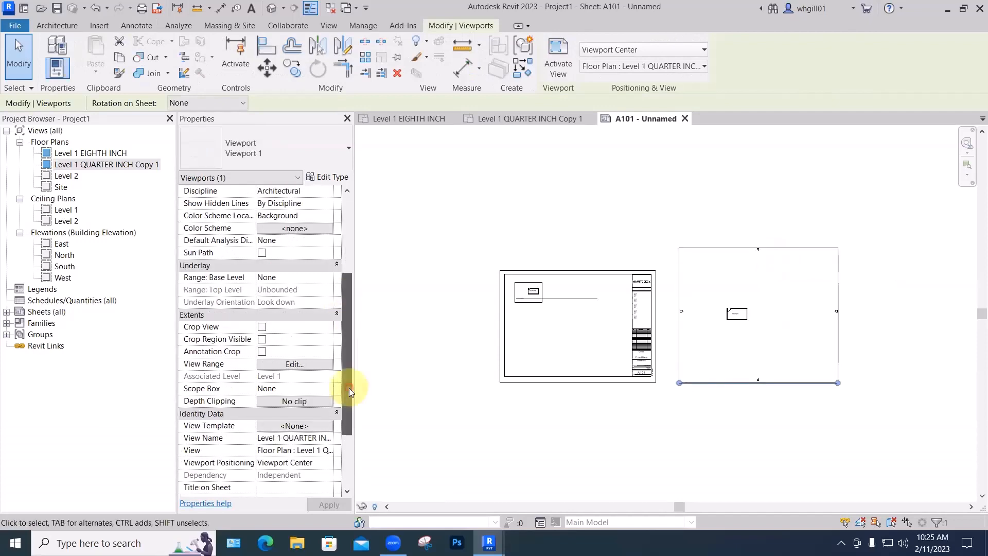
{"action": "left_click", "coordinate": [262, 328]}
{"action": "left_click", "coordinate": [262, 339]}
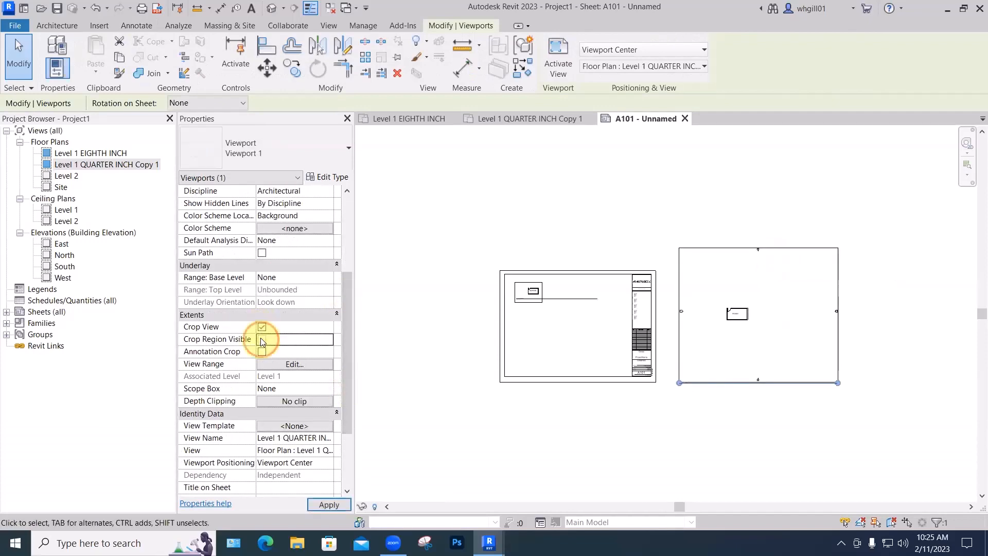
{"action": "left_click", "coordinate": [682, 219]}
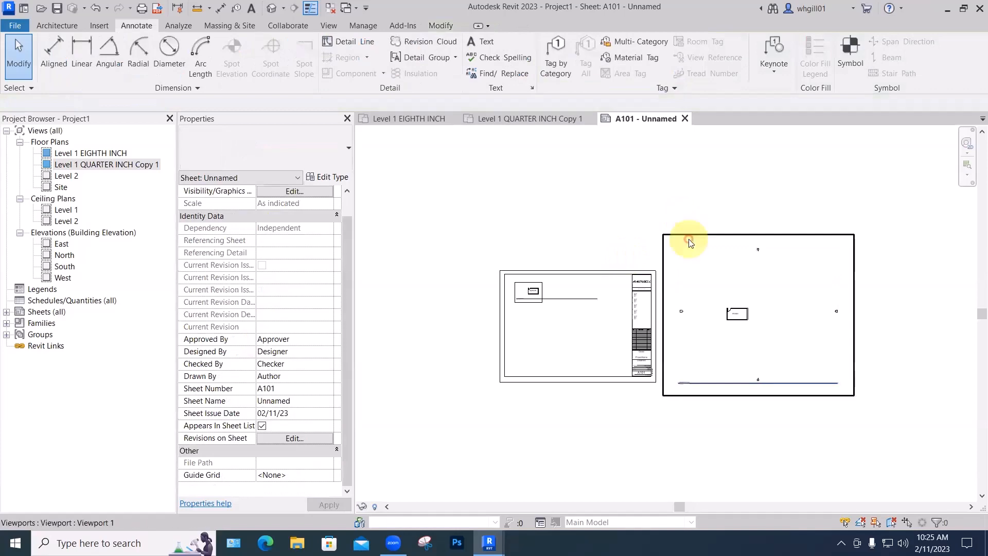
Activate the QUARTER INCH viewport and shrink its crop region on all four sides to a small rectangle around the room
{"action": "left_click", "coordinate": [690, 239]}
{"action": "double_click", "coordinate": [690, 241]}
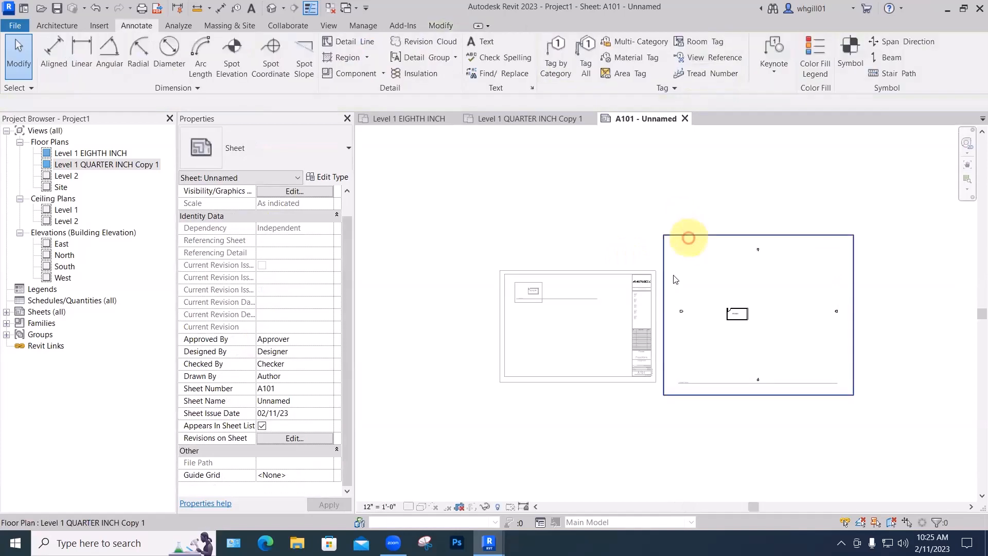
{"action": "left_click", "coordinate": [688, 235]}
{"action": "left_click", "coordinate": [663, 315]}
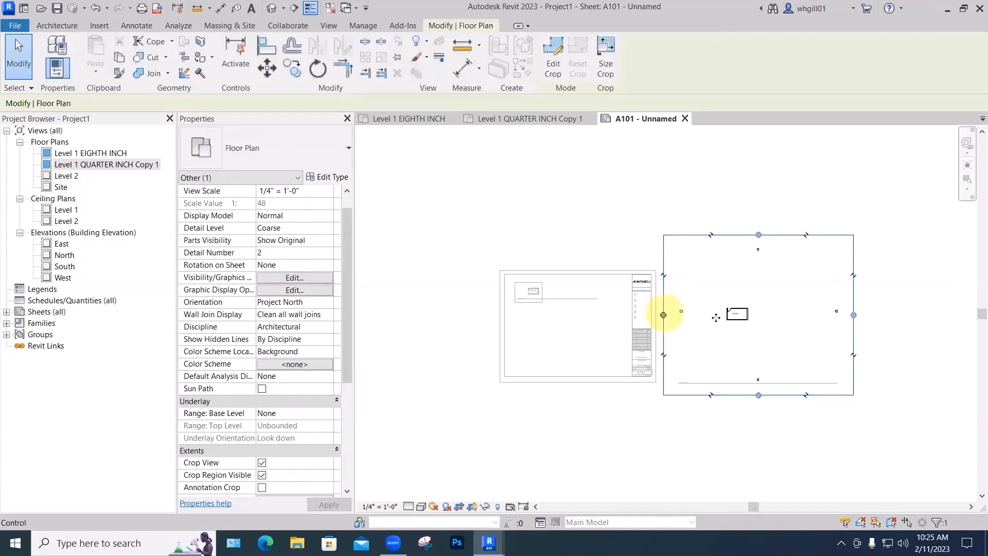
{"action": "left_click_drag", "start_coordinate": [664, 315], "coordinate": [716, 318]}
{"action": "left_click_drag", "start_coordinate": [854, 315], "coordinate": [767, 328]}
{"action": "left_click_drag", "start_coordinate": [737, 240], "coordinate": [742, 305]}
{"action": "left_click_drag", "start_coordinate": [740, 394], "coordinate": [743, 348]}
{"action": "left_click", "coordinate": [812, 345]}
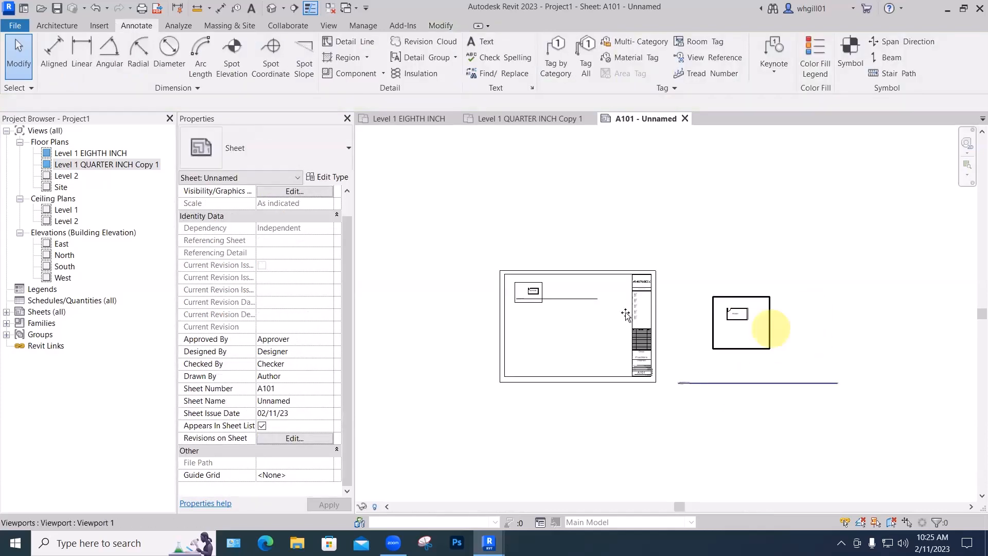
Move the cropped QUARTER INCH viewport onto sheet A101, directly right of the BEDROOM viewport
{"action": "left_click_drag", "start_coordinate": [625, 315], "coordinate": [576, 313]}
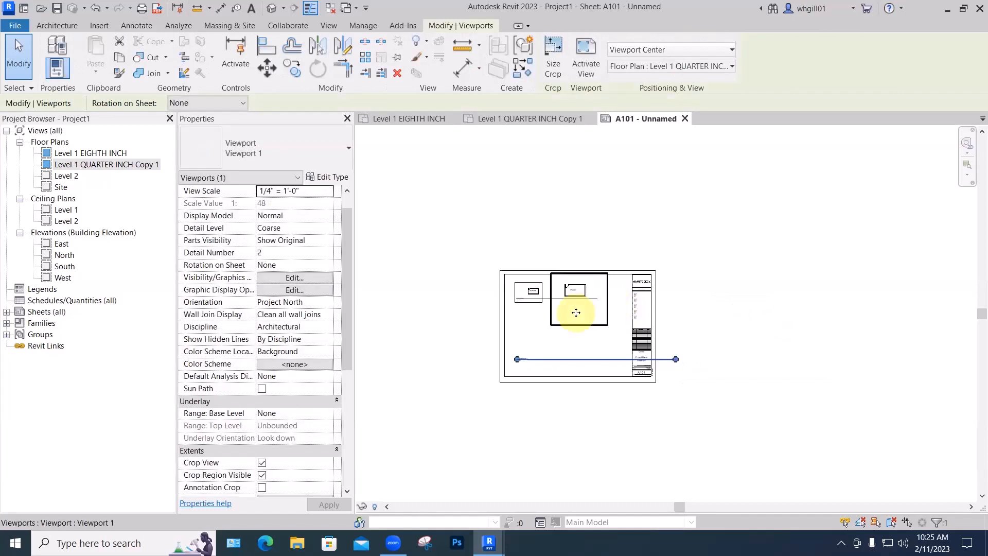
{"action": "scroll", "coordinate": [576, 309], "scroll_direction": "up", "scroll_amount": 5}
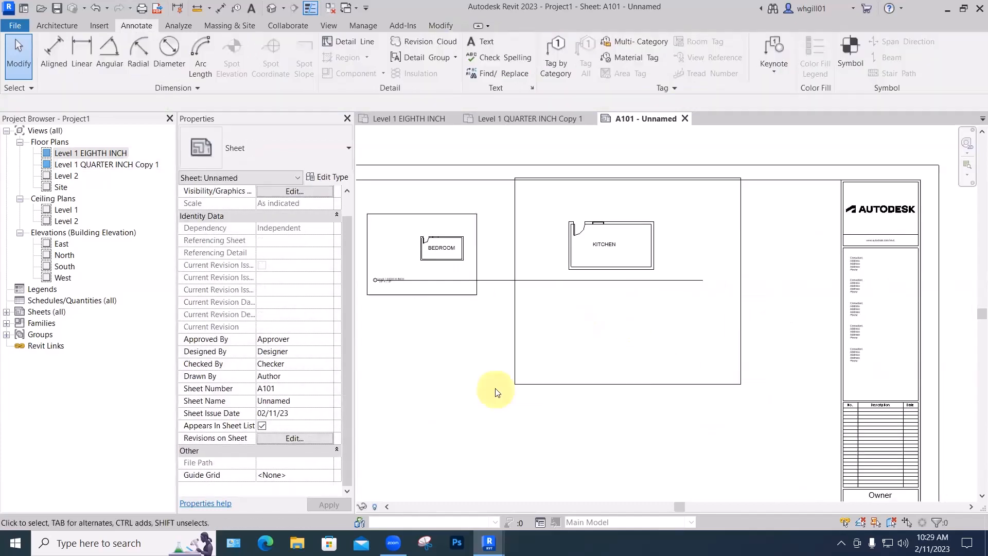
{"action": "scroll", "coordinate": [485, 281], "scroll_direction": "up", "scroll_amount": 1}
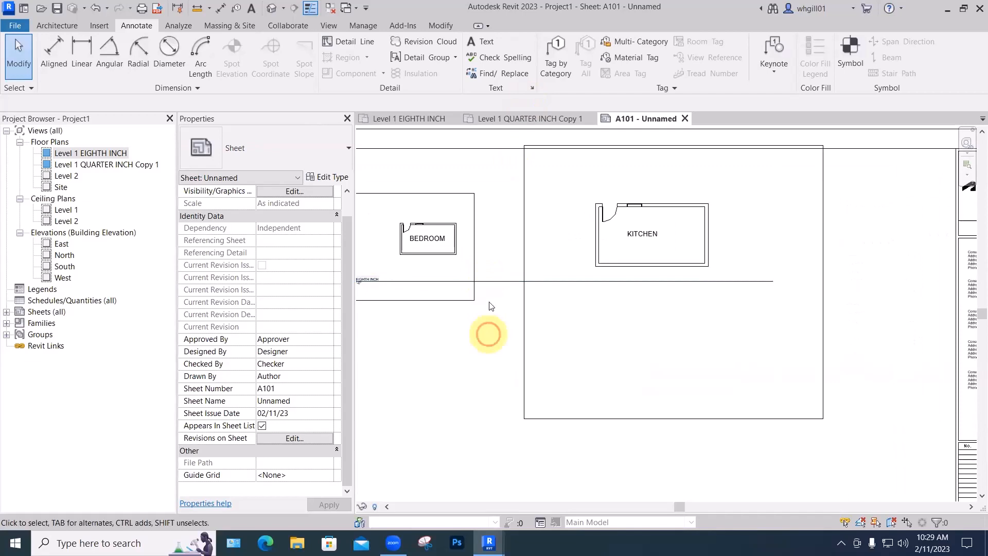
{"action": "scroll", "coordinate": [490, 302], "scroll_direction": "down", "scroll_amount": 1}
{"action": "middle_click_drag", "start_coordinate": [495, 309], "coordinate": [514, 320]}
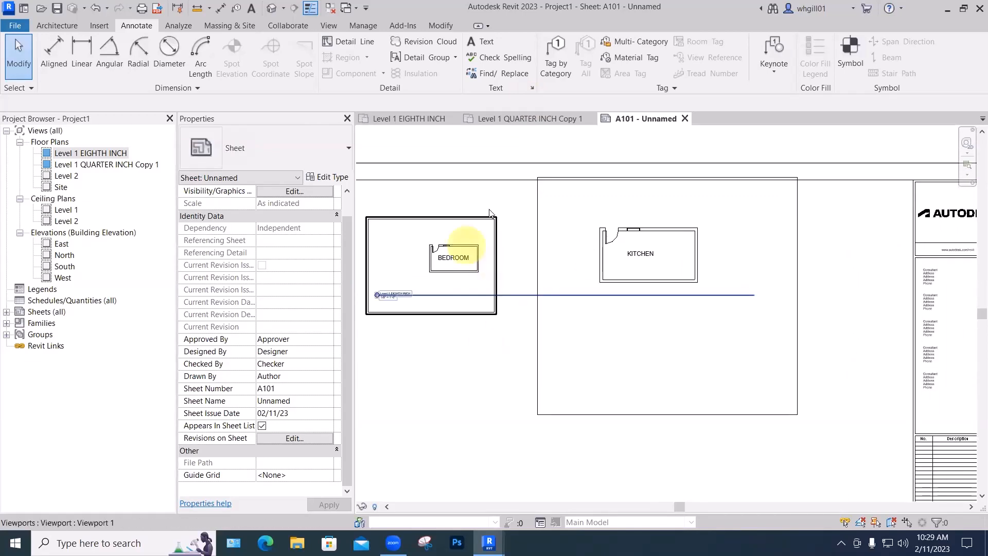
{"action": "left_click", "coordinate": [472, 254]}
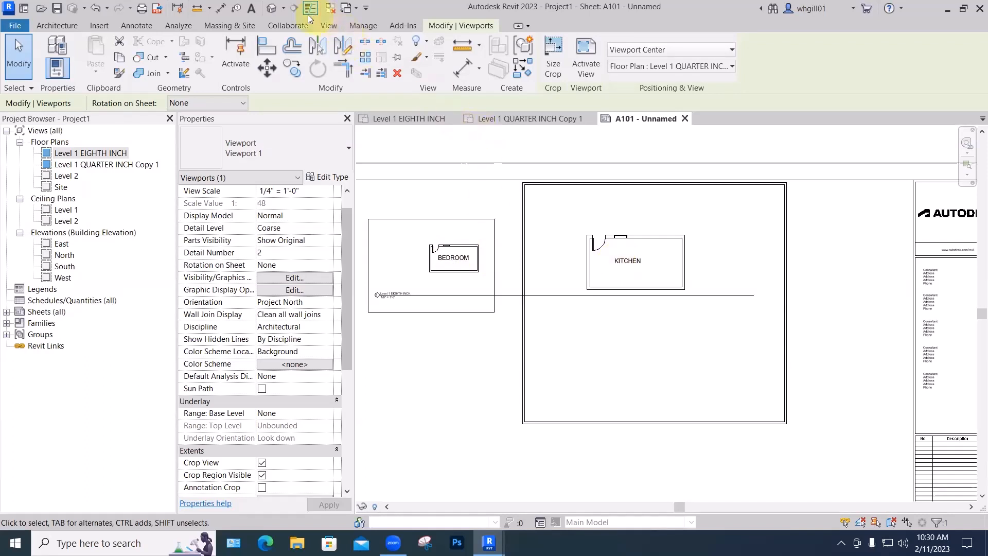
Draw a vertical detail line .25" long above the sheet's upper border
{"action": "left_click", "coordinate": [127, 24]}
{"action": "key", "text": "d"}
{"action": "key", "text": "l"}
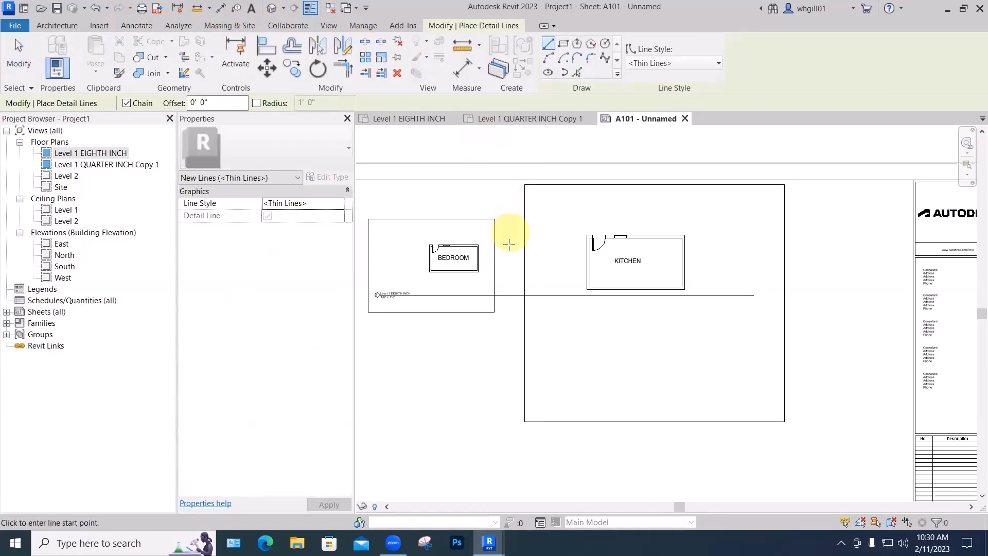
{"action": "left_click", "coordinate": [756, 149]}
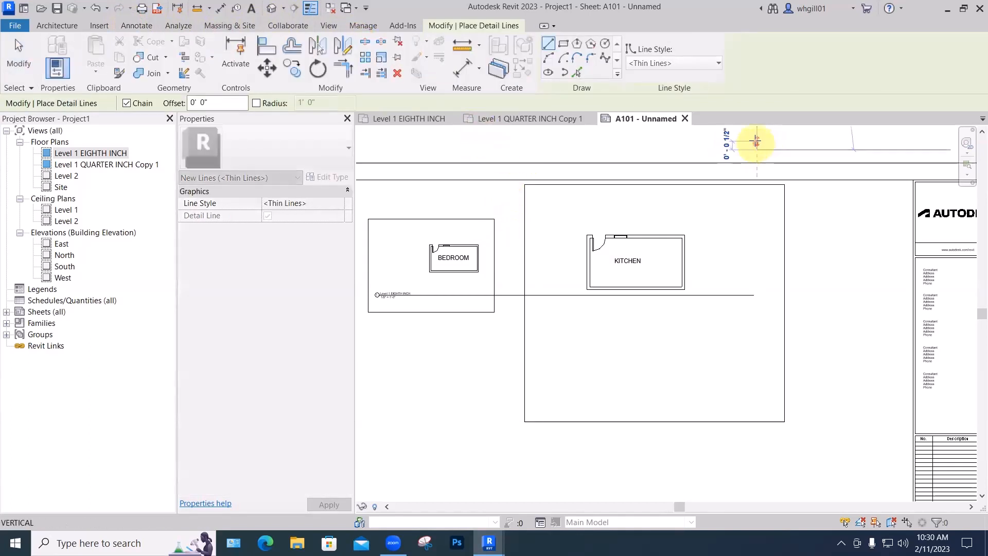
{"action": "type", "text": ".2"}
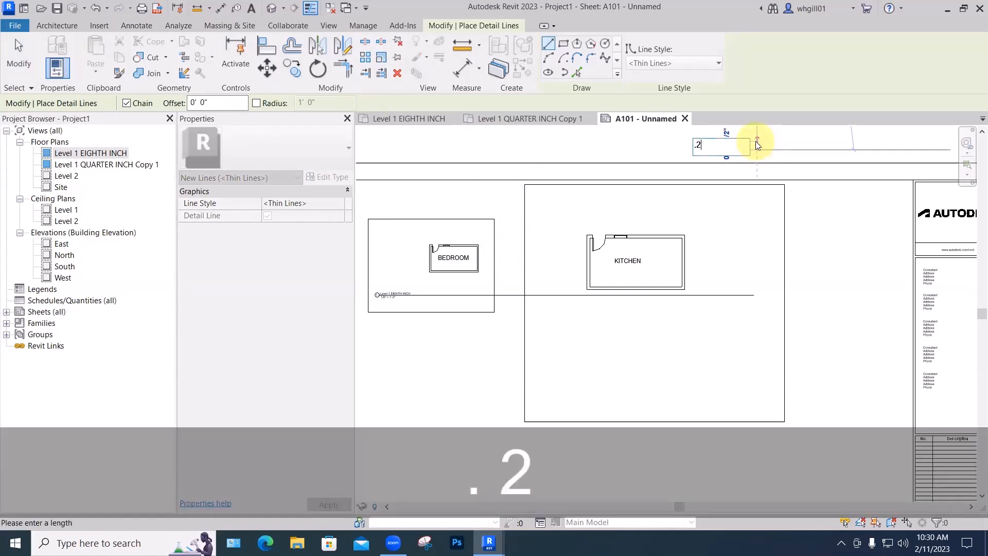
{"action": "type", "text": "5\""}
{"action": "key", "text": "Return"}
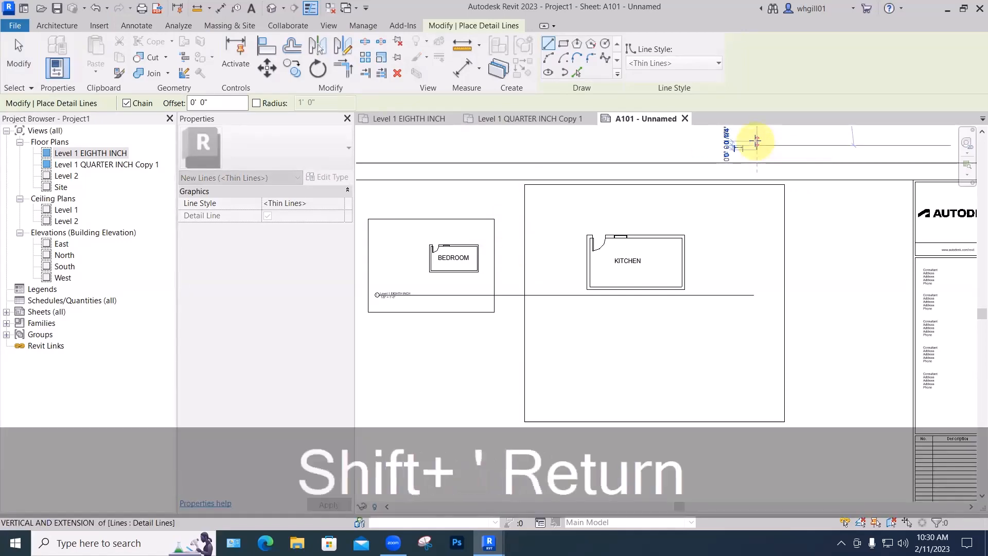
{"action": "key", "text": "Escape"}
{"action": "key", "text": "ctrl+z"}
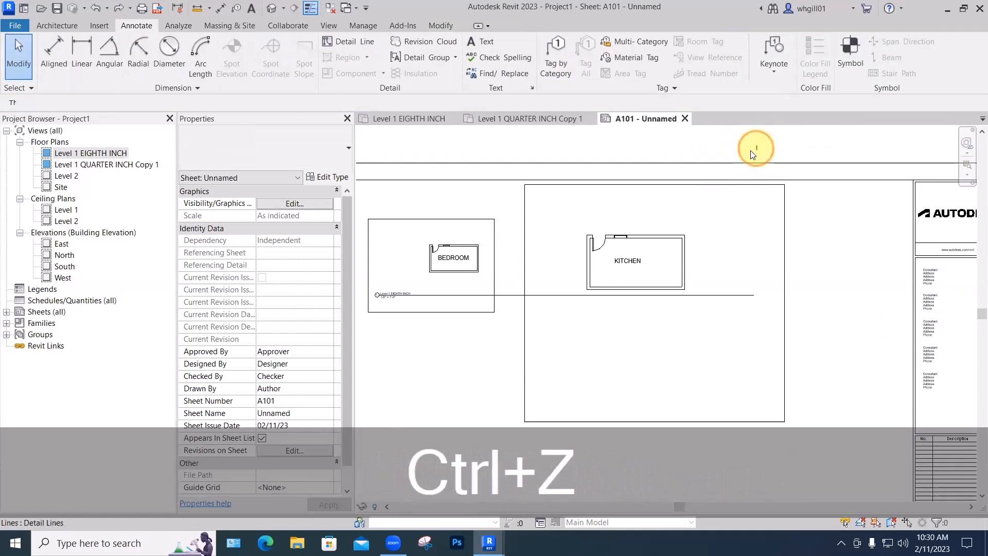
Move the short vertical detail line down beside the BEDROOM text, just right of the room, as a text height reference
{"action": "left_click", "coordinate": [572, 217]}
{"action": "left_click", "coordinate": [515, 260]}
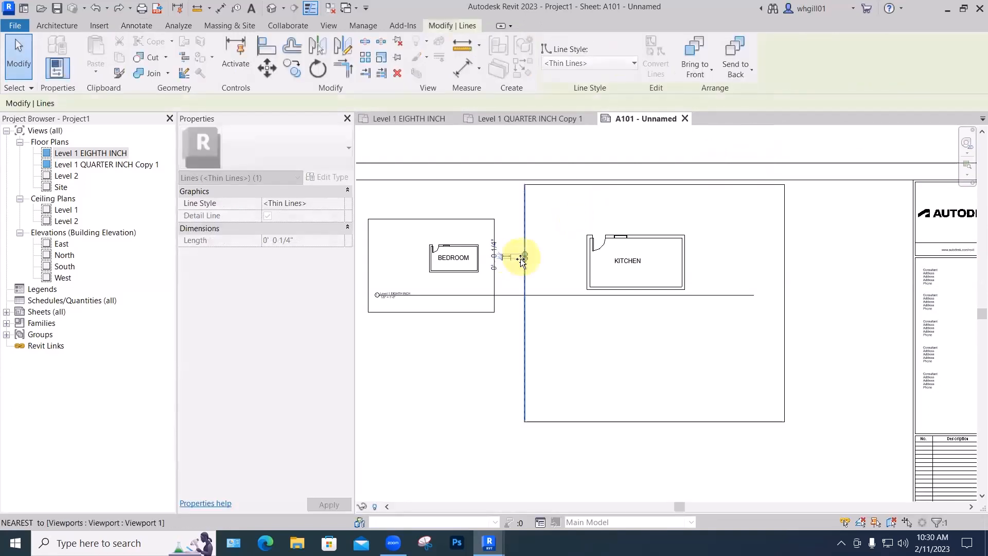
{"action": "left_click_drag", "start_coordinate": [517, 257], "coordinate": [510, 257]}
{"action": "key", "text": "Escape"}
{"action": "scroll", "coordinate": [509, 258], "scroll_direction": "up", "scroll_amount": 4}
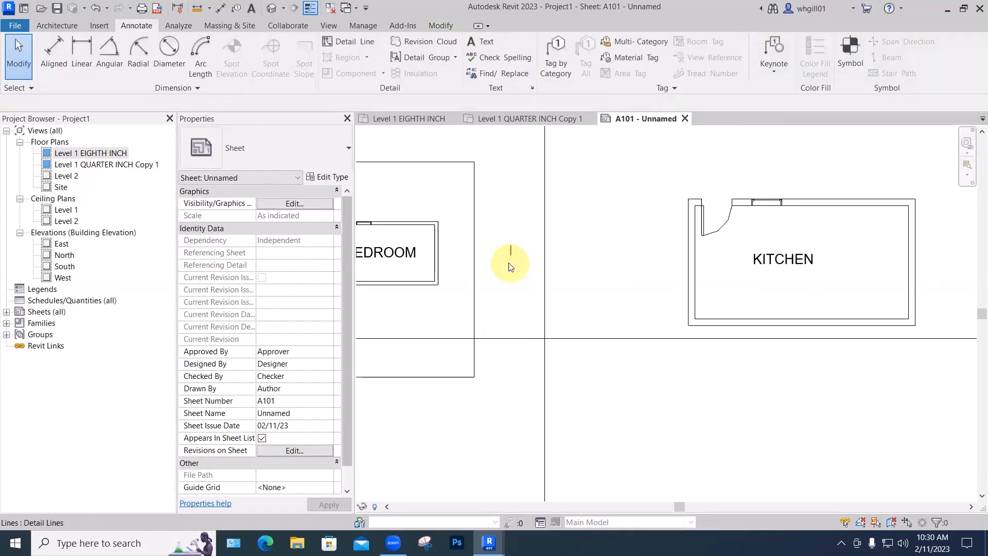
{"action": "left_click", "coordinate": [452, 251]}
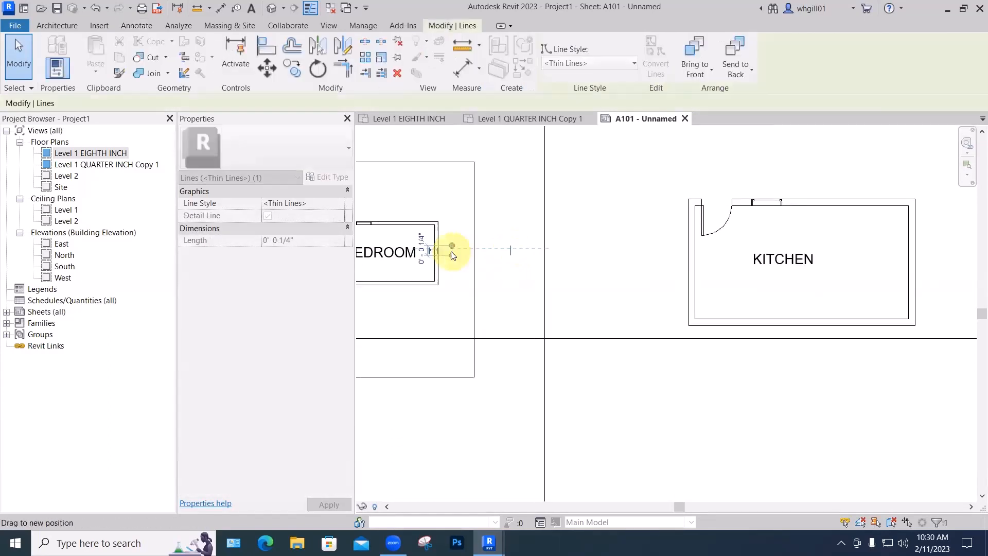
{"action": "left_click", "coordinate": [505, 258]}
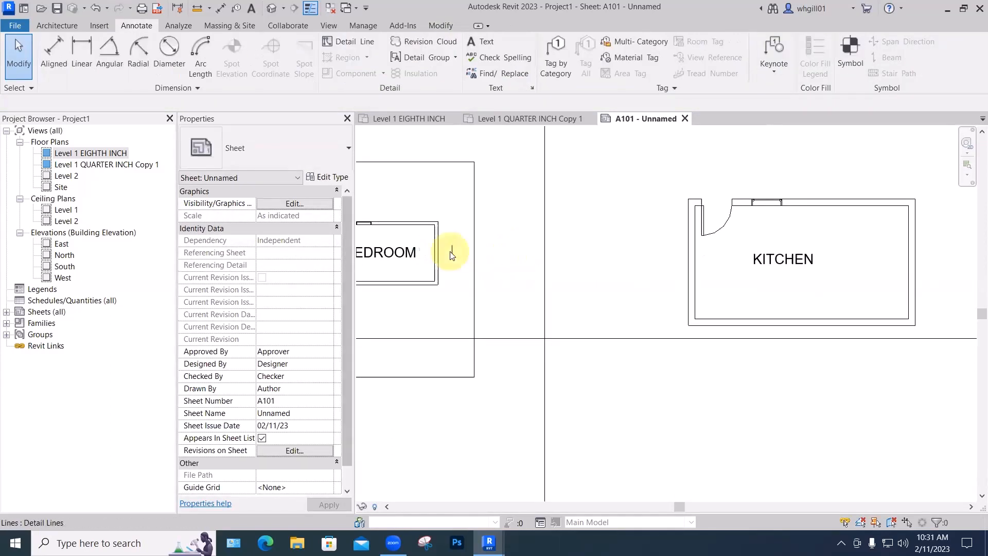
Copy the short detail line from the BEDROOM to just right of the KITCHEN text
{"action": "left_click", "coordinate": [452, 252]}
{"action": "left_click_drag", "start_coordinate": [450, 253], "coordinate": [823, 264], "text": "ctrl"}
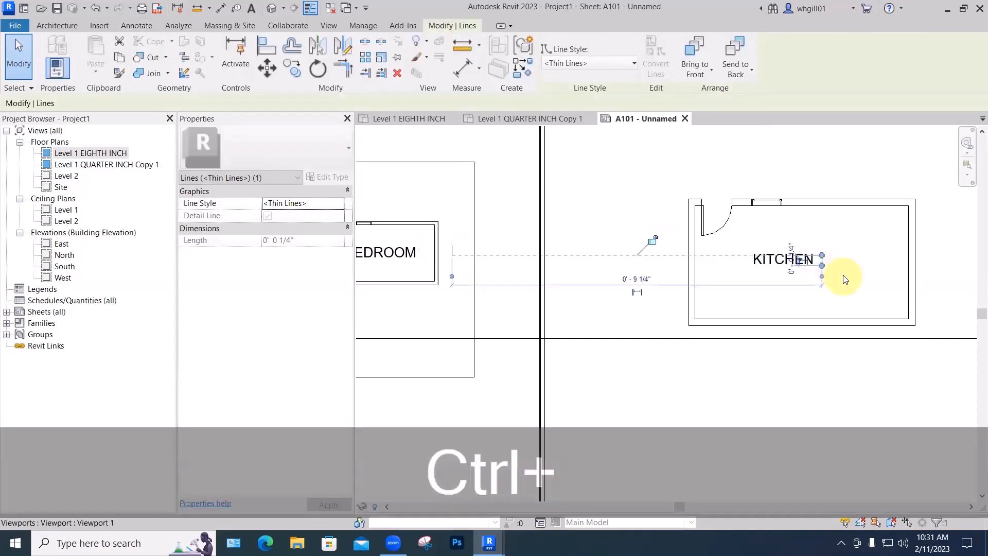
{"action": "left_click", "coordinate": [802, 295]}
{"action": "scroll", "coordinate": [528, 284], "scroll_direction": "down", "scroll_amount": 2}
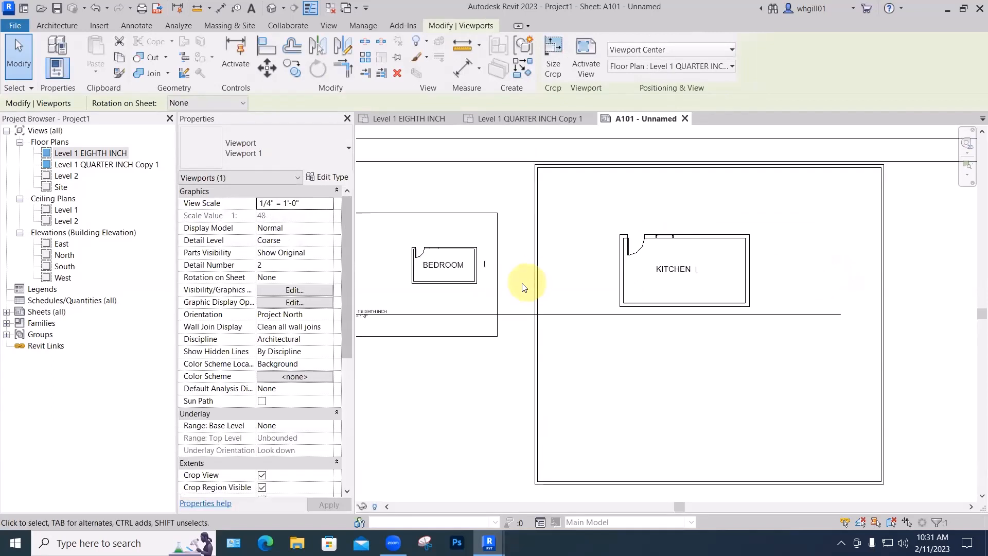
{"action": "scroll", "coordinate": [805, 205], "scroll_direction": "down", "scroll_amount": 3}
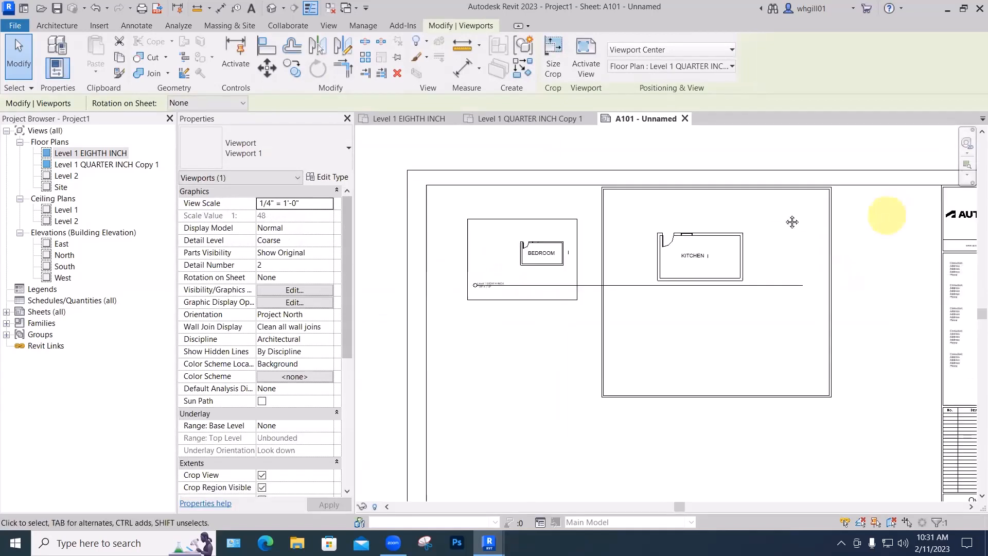
Examine the BEDROOM text note in the Level 1 EIGHTH INCH floor plan view
{"action": "scroll", "coordinate": [791, 221], "scroll_direction": "down", "scroll_amount": 1}
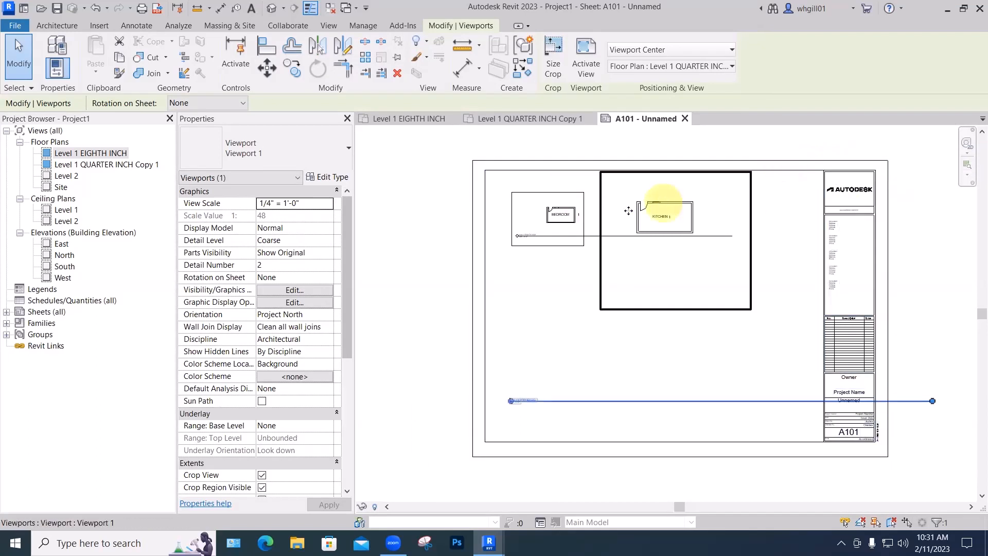
{"action": "scroll", "coordinate": [582, 222], "scroll_direction": "up", "scroll_amount": 1}
{"action": "scroll", "coordinate": [580, 220], "scroll_direction": "up", "scroll_amount": 3}
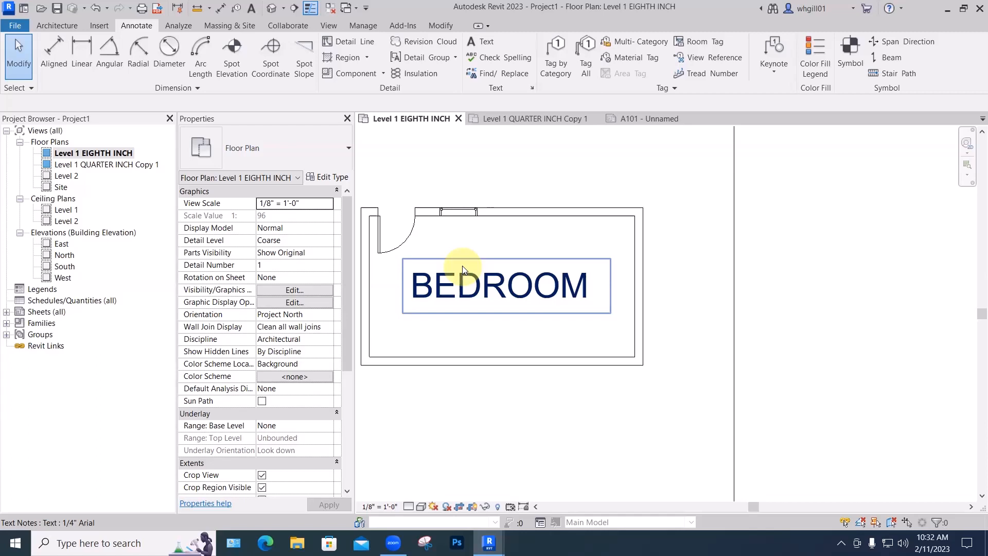
In the Level 1 EIGHTH INCH plan, add an aligned dimension from the left wall's outer face to the door opening, placed above the room
{"action": "middle_click_drag", "start_coordinate": [430, 239], "coordinate": [544, 265]}
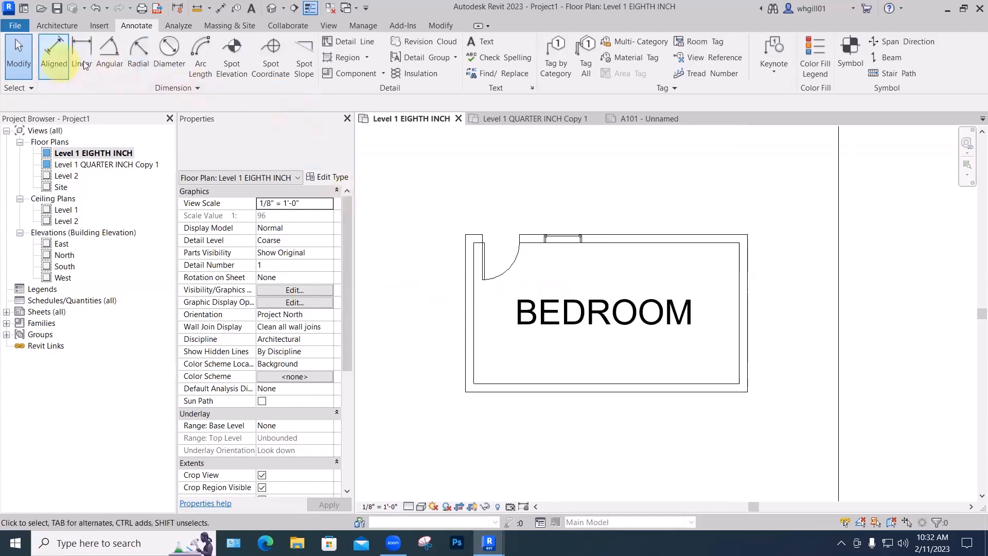
{"action": "left_click", "coordinate": [55, 60]}
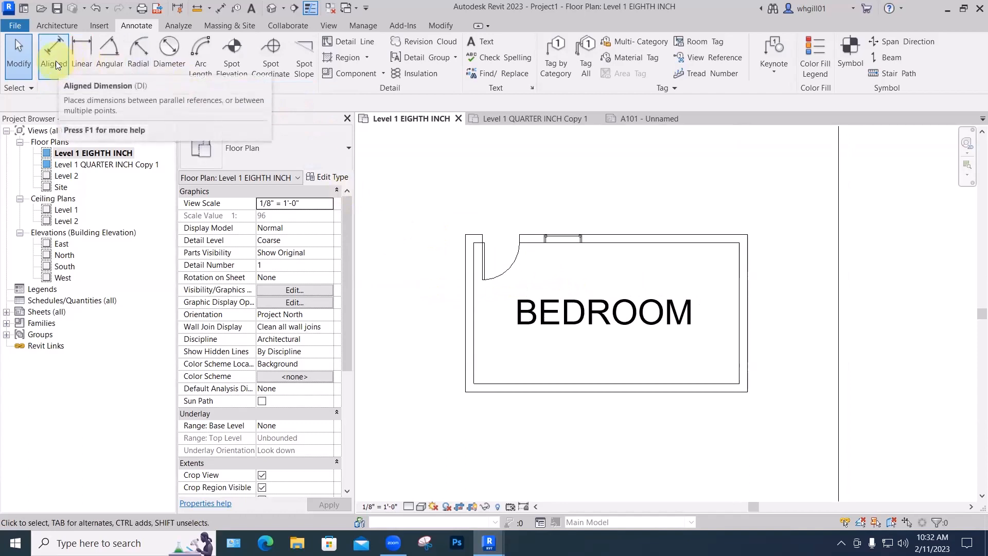
{"action": "left_click", "coordinate": [56, 61]}
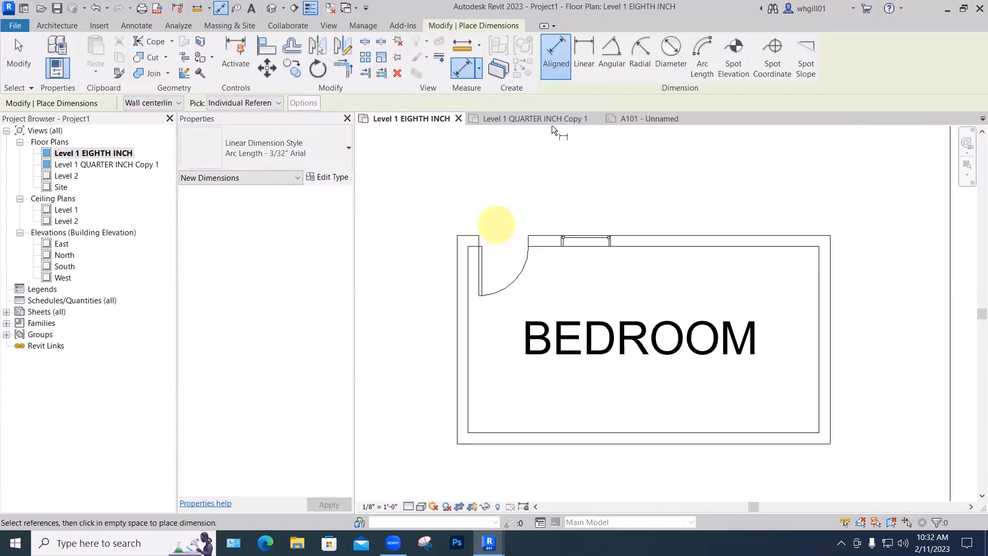
{"action": "scroll", "coordinate": [500, 208], "scroll_direction": "up", "scroll_amount": 2}
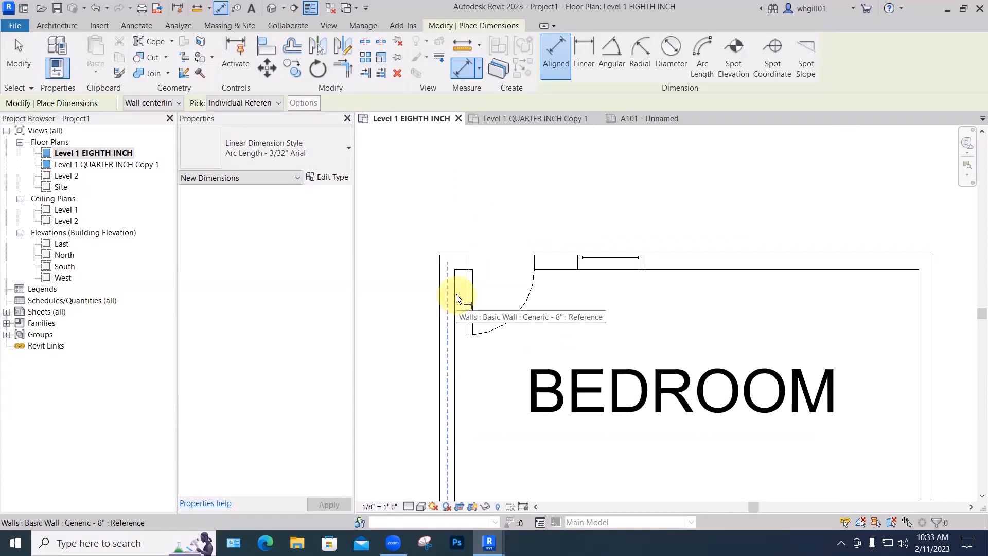
{"action": "key", "text": "Tab"}
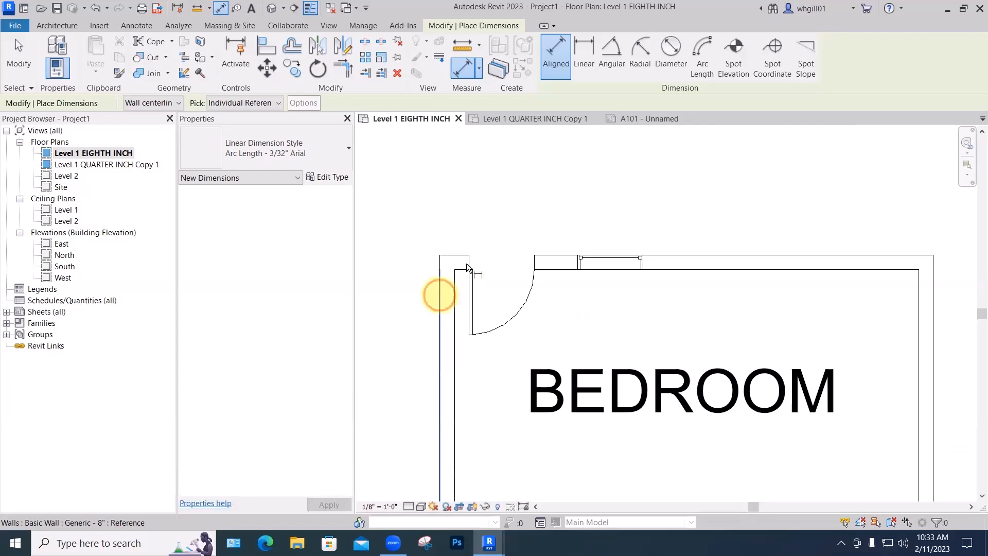
{"action": "left_click", "coordinate": [440, 295]}
{"action": "left_click", "coordinate": [469, 261]}
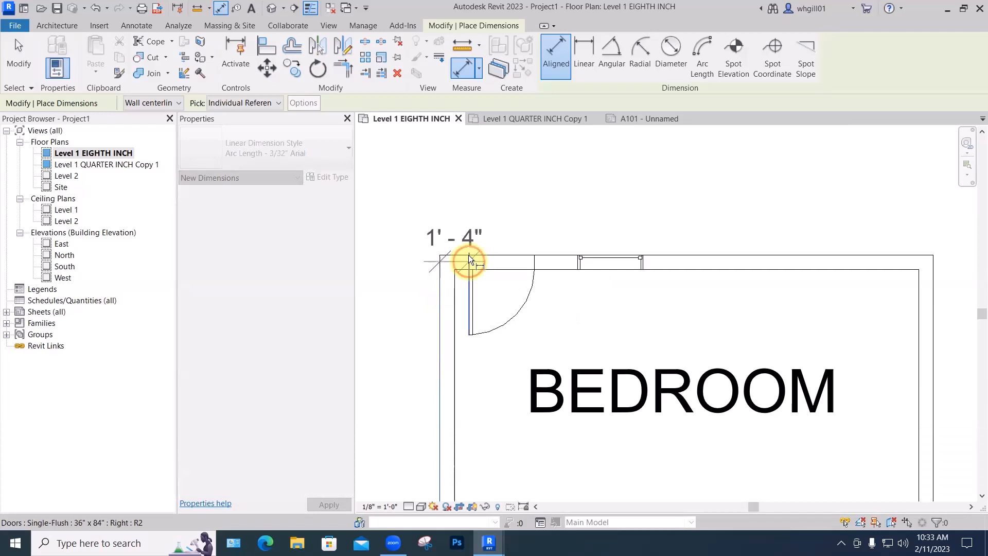
{"action": "left_click", "coordinate": [473, 211]}
{"action": "key", "text": "Escape"}
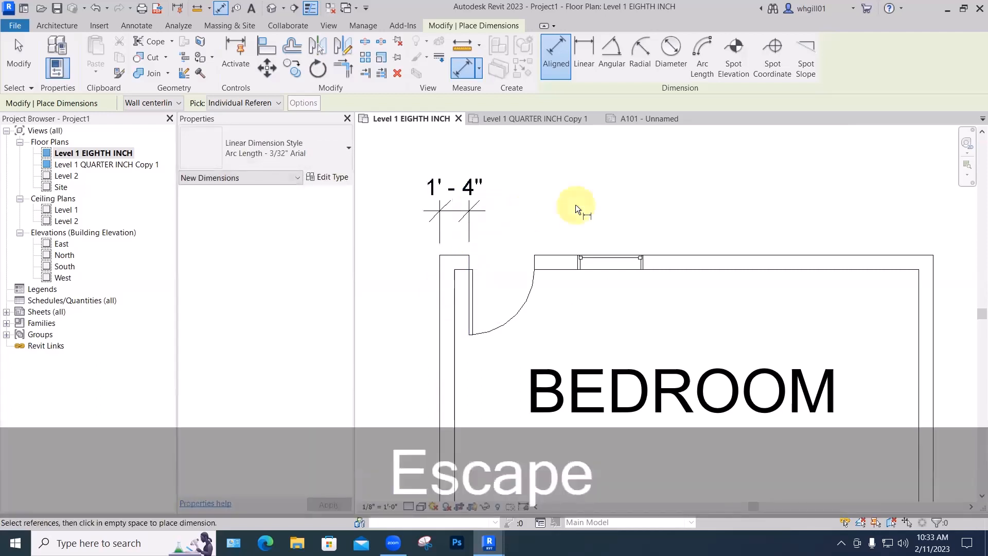
In the Level 1 QUARTER INCH Copy 1 plan, add the matching aligned dimension from the left wall's outer face to the door opening above the KITCHEN
{"action": "scroll", "coordinate": [577, 206], "scroll_direction": "down", "scroll_amount": 4}
{"action": "scroll", "coordinate": [580, 221], "scroll_direction": "down", "scroll_amount": 3}
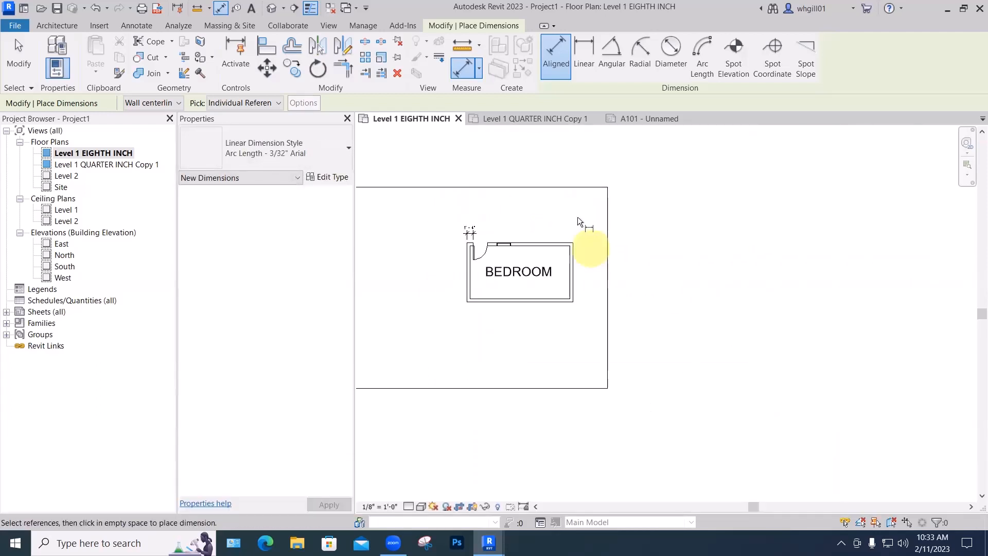
{"action": "left_click", "coordinate": [519, 123]}
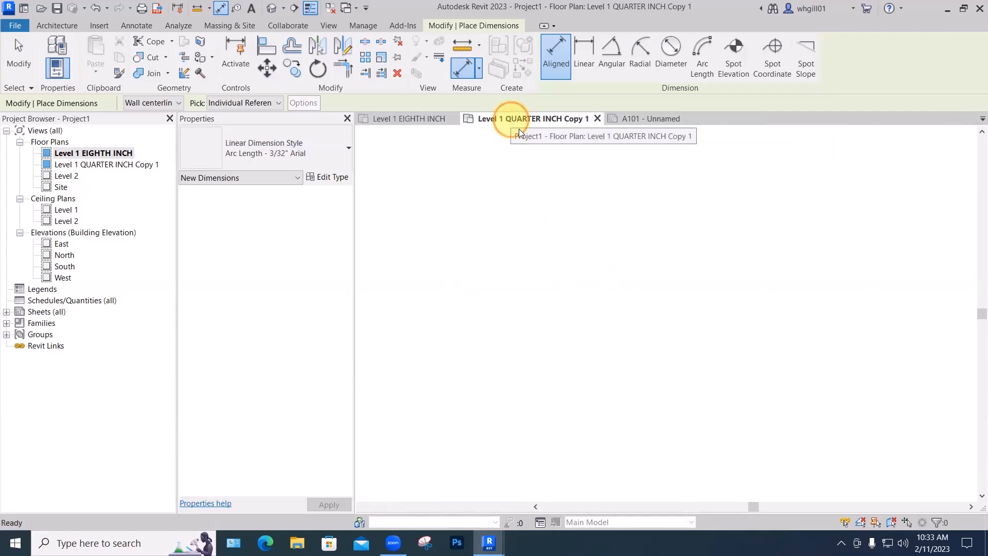
{"action": "scroll", "coordinate": [426, 251], "scroll_direction": "up", "scroll_amount": 5}
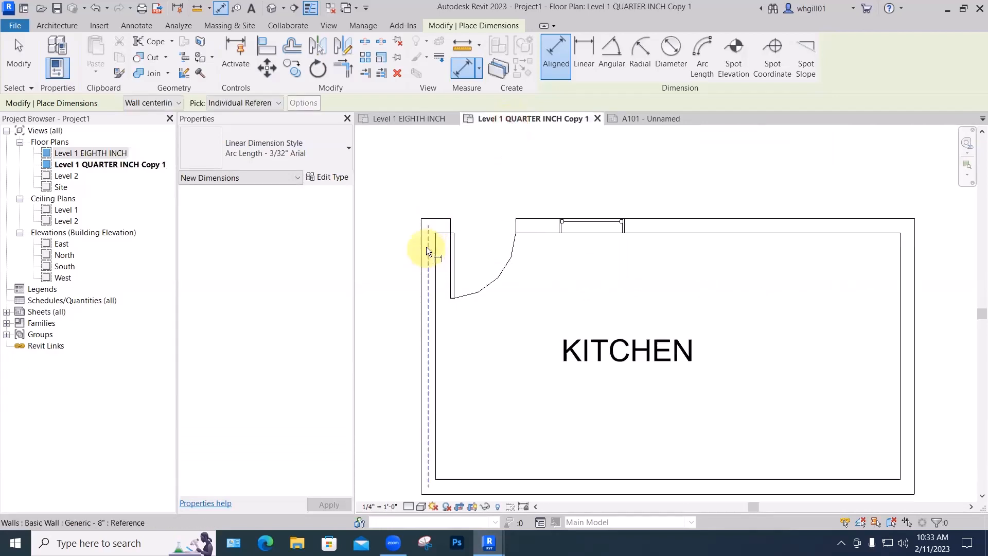
{"action": "key", "text": "d"}
{"action": "key", "text": "i"}
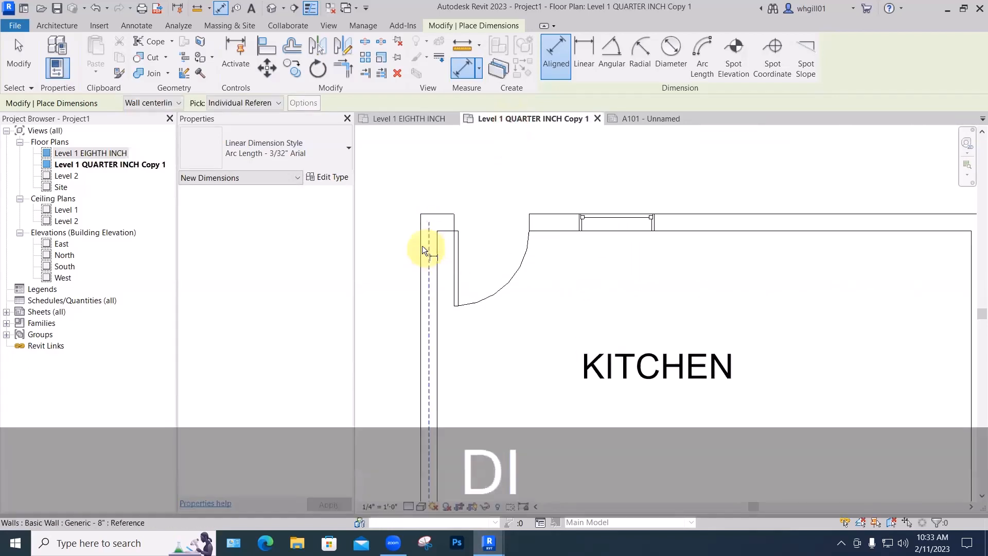
{"action": "key", "text": "Tab"}
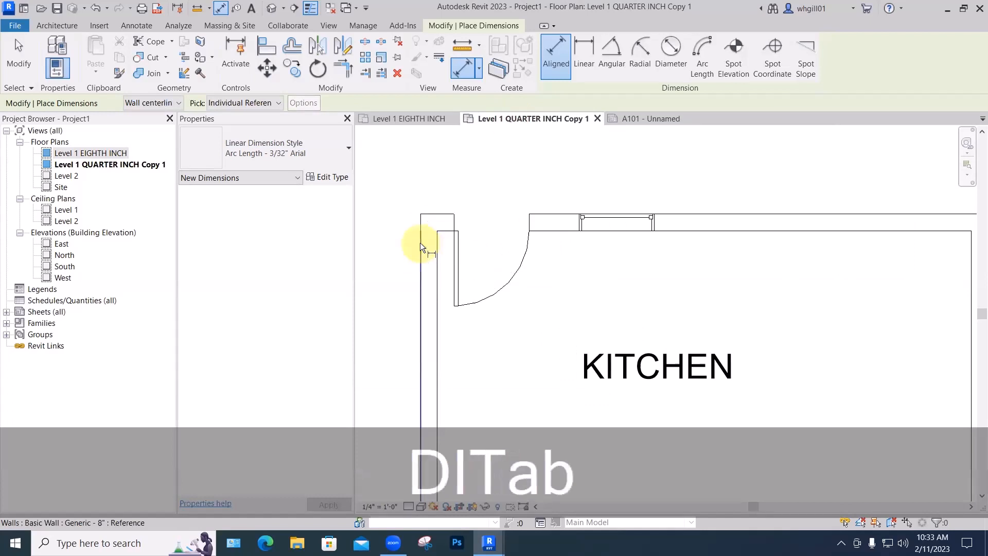
{"action": "left_click", "coordinate": [420, 243]}
{"action": "left_click", "coordinate": [454, 218]}
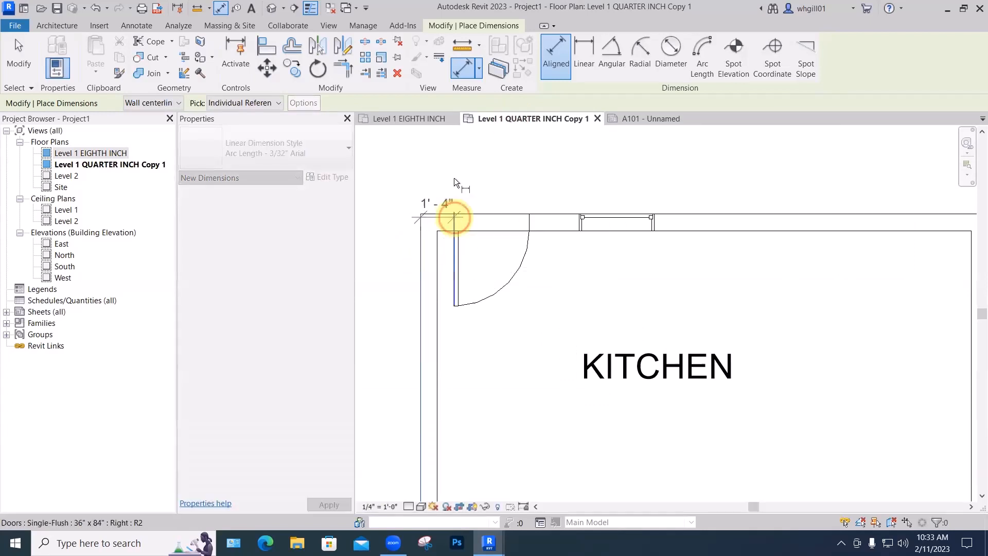
{"action": "left_click", "coordinate": [455, 178]}
{"action": "key", "text": "Escape"}
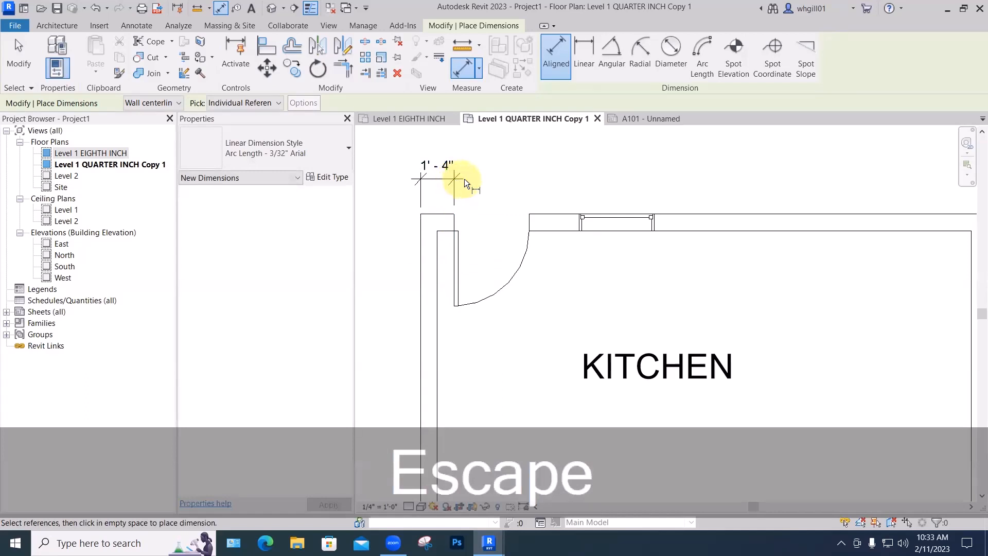
Compare the size of the door offset dimensions on the BEDROOM and KITCHEN plans on sheet A101
{"action": "left_click", "coordinate": [640, 119]}
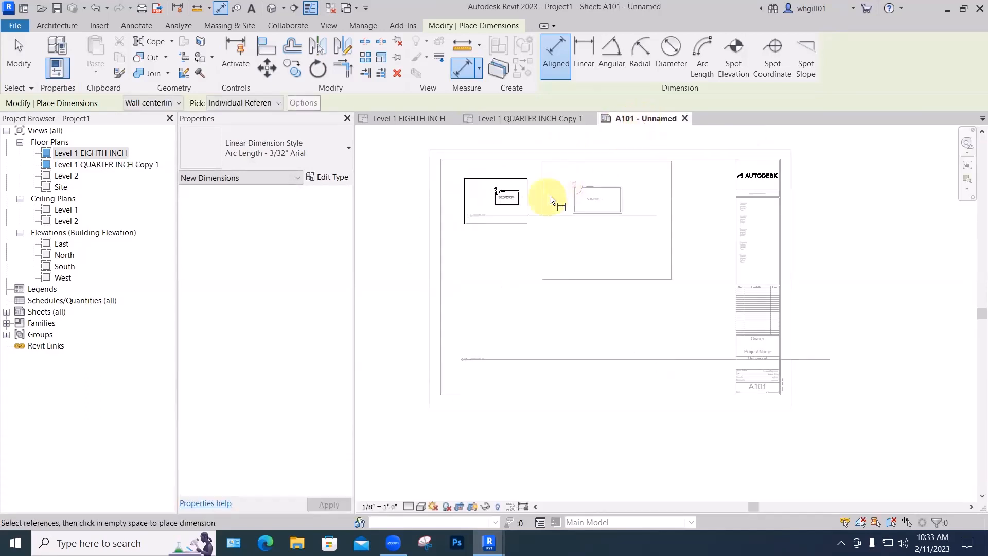
{"action": "scroll", "coordinate": [550, 198], "scroll_direction": "up", "scroll_amount": 5}
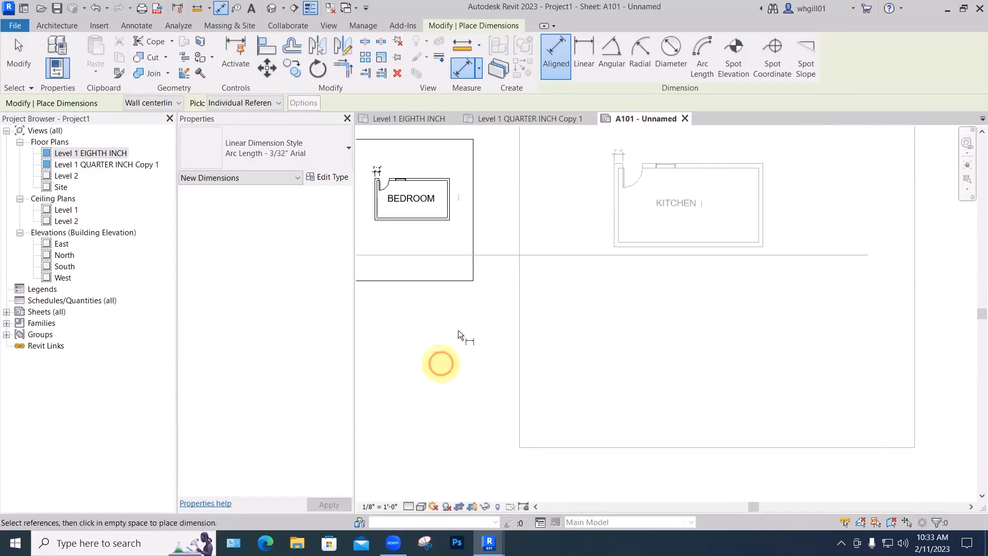
{"action": "middle_click_drag", "start_coordinate": [461, 330], "coordinate": [475, 362]}
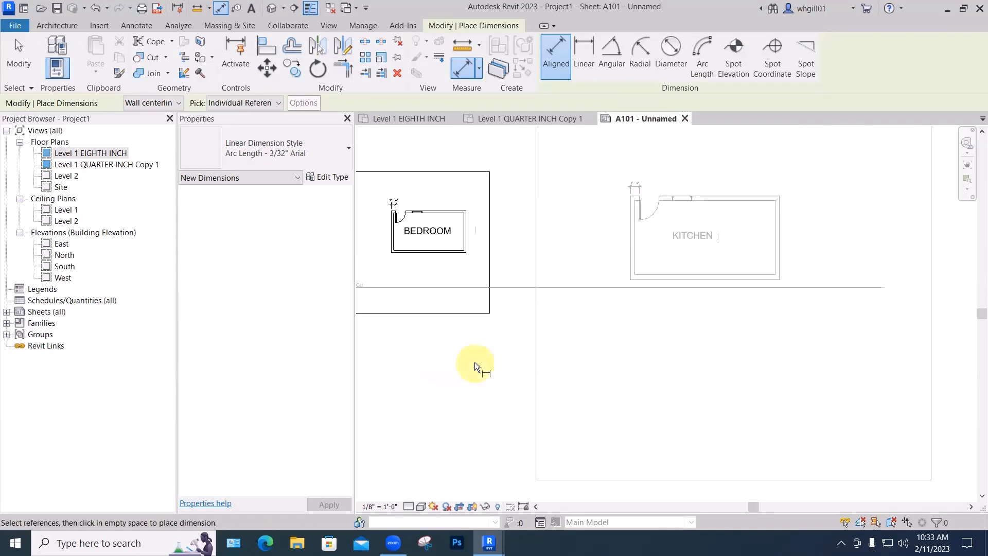
{"action": "scroll", "coordinate": [468, 369], "scroll_direction": "down", "scroll_amount": 4}
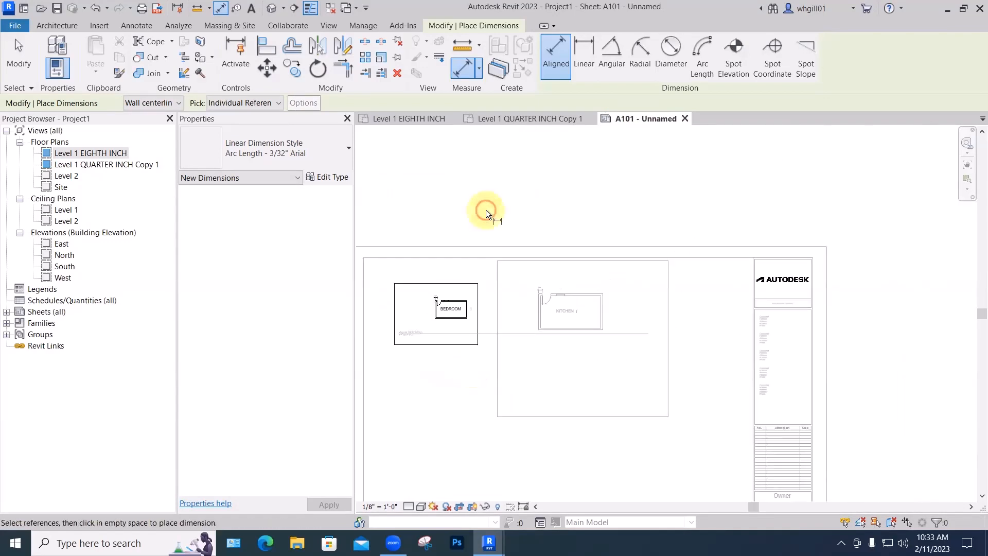
{"action": "key", "text": "Escape"}
{"action": "key", "text": "Escape"}
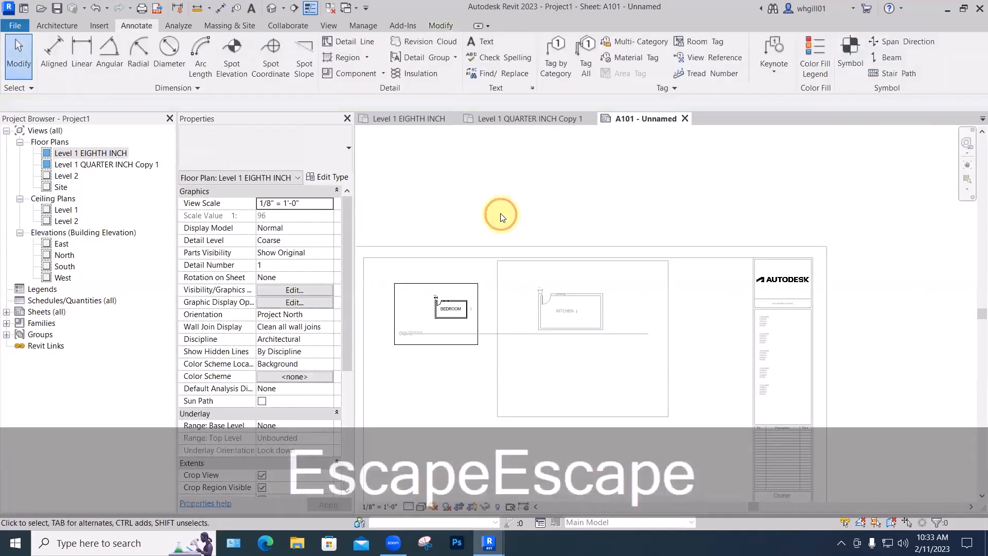
{"action": "scroll", "coordinate": [533, 312], "scroll_direction": "up", "scroll_amount": 3}
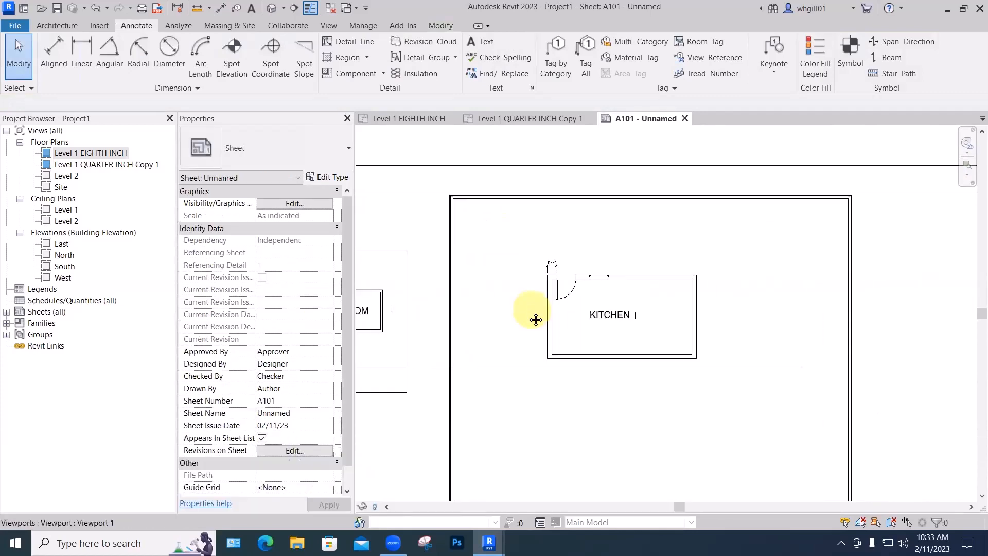
{"action": "scroll", "coordinate": [533, 319], "scroll_direction": "up", "scroll_amount": 1}
{"action": "scroll", "coordinate": [489, 270], "scroll_direction": "down", "scroll_amount": 3}
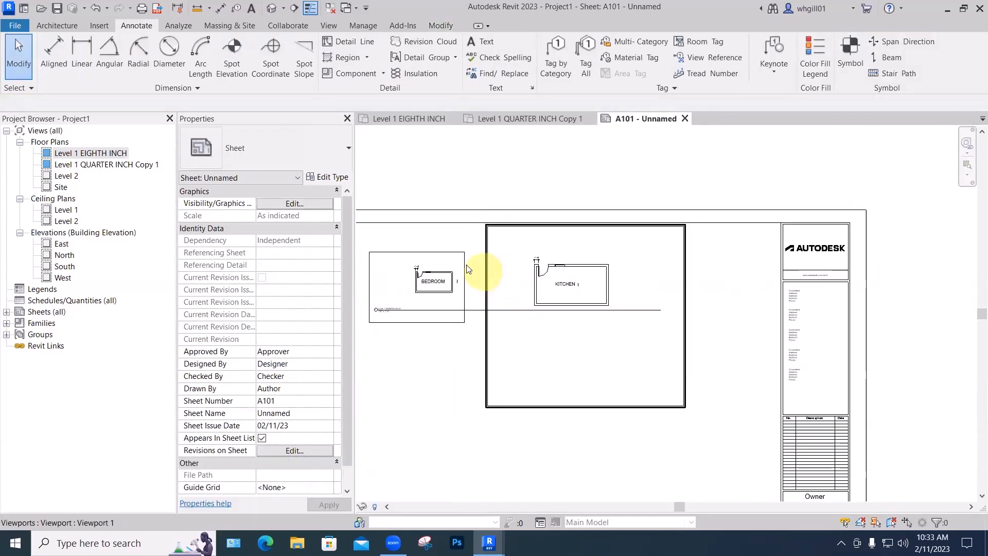
{"action": "left_click", "coordinate": [553, 263]}
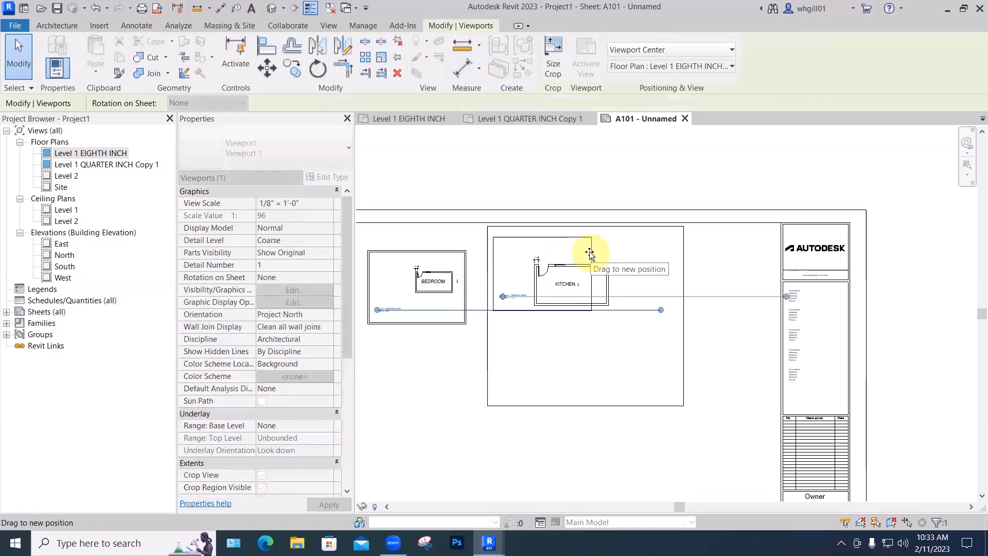
{"action": "mouse_move", "coordinate": [483, 259]}
{"action": "left_mouse_down"}
{"action": "mouse_move", "coordinate": [525, 264]}
{"action": "mouse_move", "coordinate": [464, 267]}
{"action": "left_mouse_up"}
{"action": "left_click", "coordinate": [490, 248]}
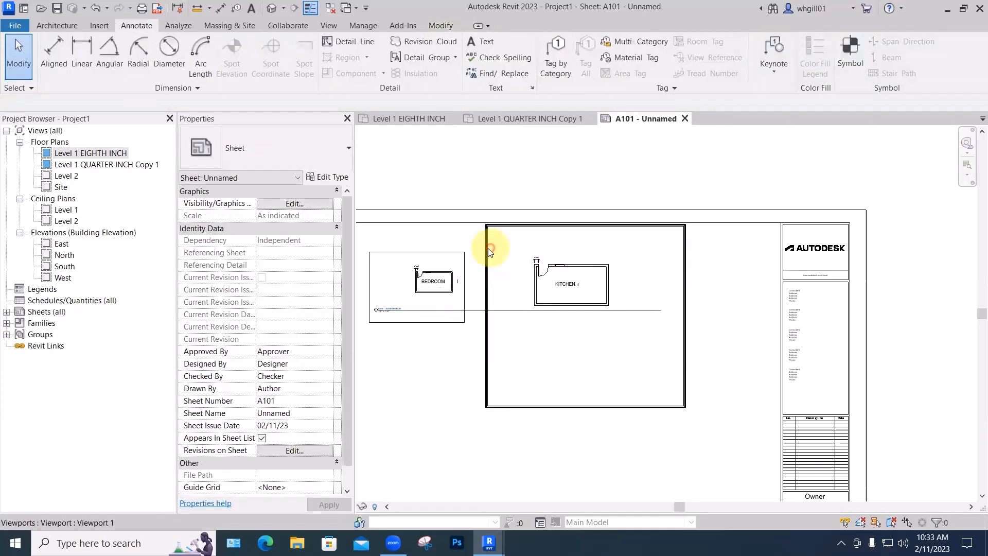
Shrink the KITCHEN viewport's crop region on all four sides to fit closely around the room, 28' 0" wide
{"action": "double_click", "coordinate": [486, 251]}
{"action": "left_click", "coordinate": [488, 314]}
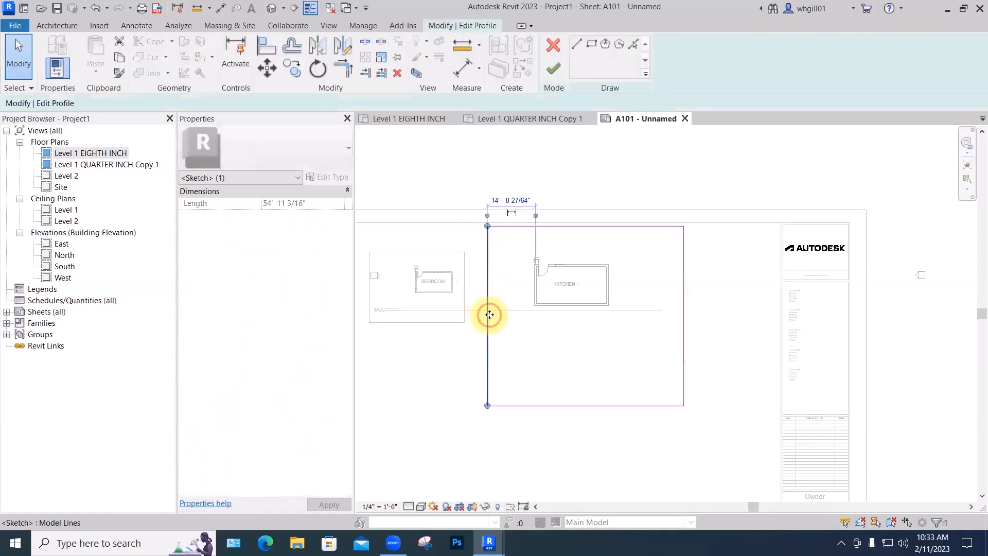
{"action": "left_click_drag", "start_coordinate": [489, 314], "coordinate": [527, 317]}
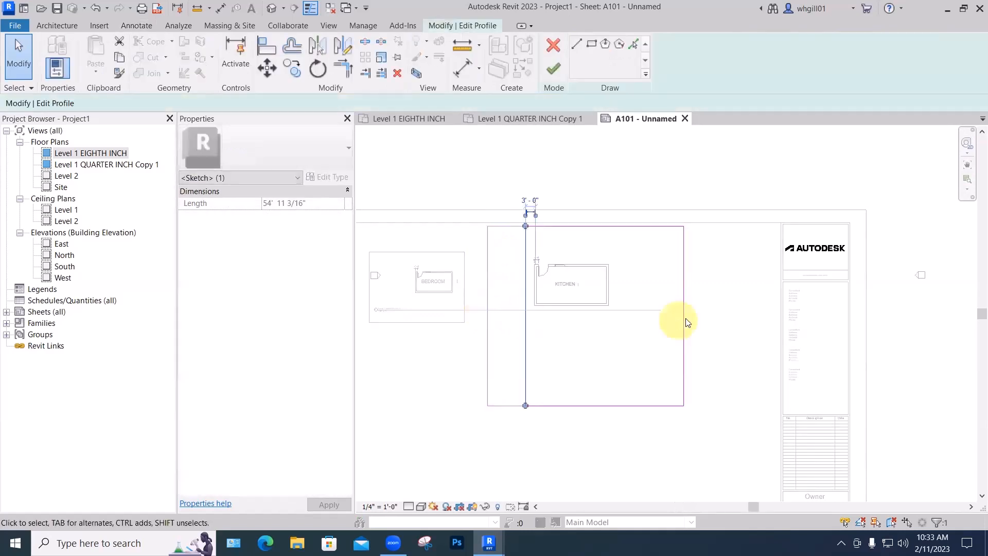
{"action": "left_click_drag", "start_coordinate": [688, 322], "coordinate": [617, 325]}
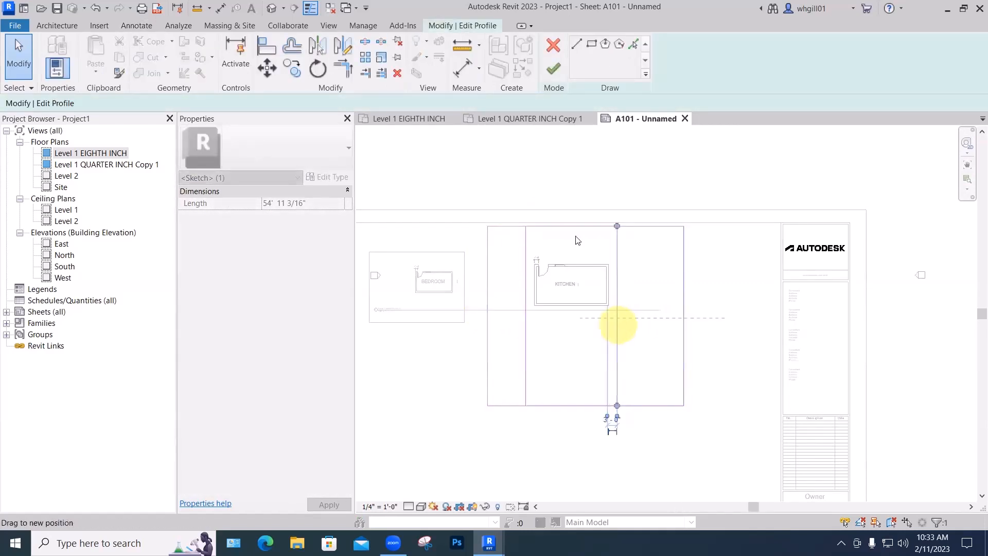
{"action": "left_click_drag", "start_coordinate": [576, 227], "coordinate": [577, 253]}
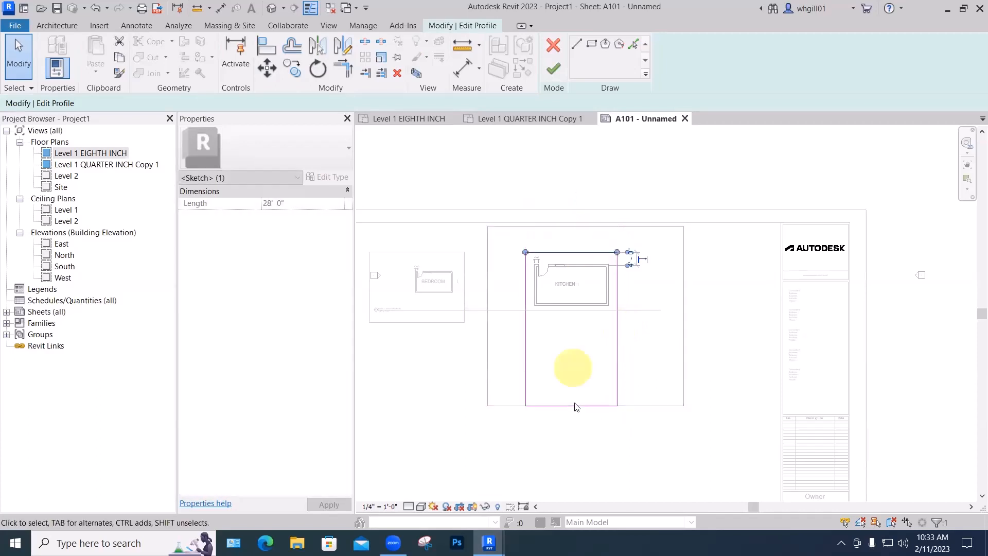
{"action": "left_click_drag", "start_coordinate": [576, 407], "coordinate": [574, 317]}
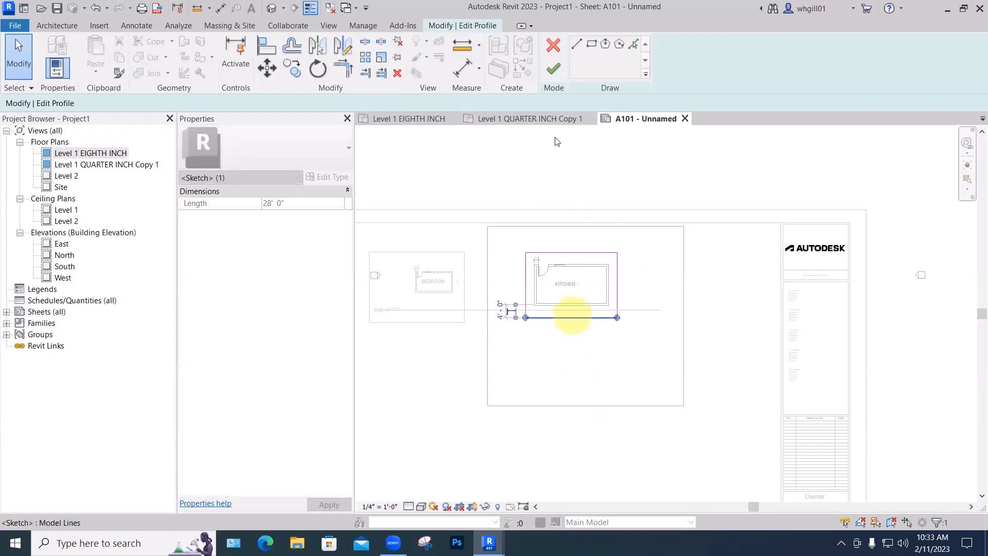
{"action": "left_click", "coordinate": [553, 68]}
{"action": "left_click", "coordinate": [551, 172]}
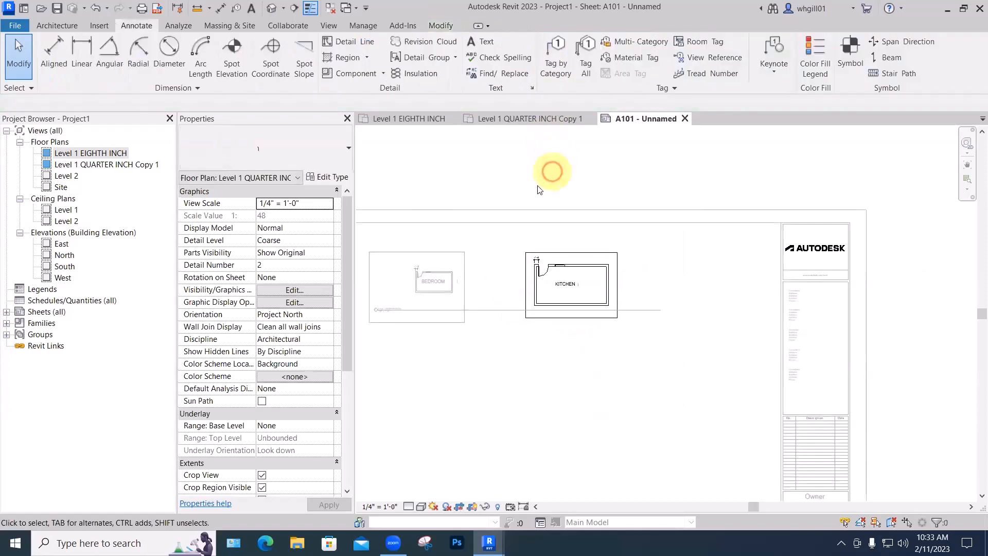
Move the cropped KITCHEN viewport left so it sits close beside the BEDROOM viewport on the sheet
{"action": "scroll", "coordinate": [566, 181], "scroll_direction": "up", "scroll_amount": 4}
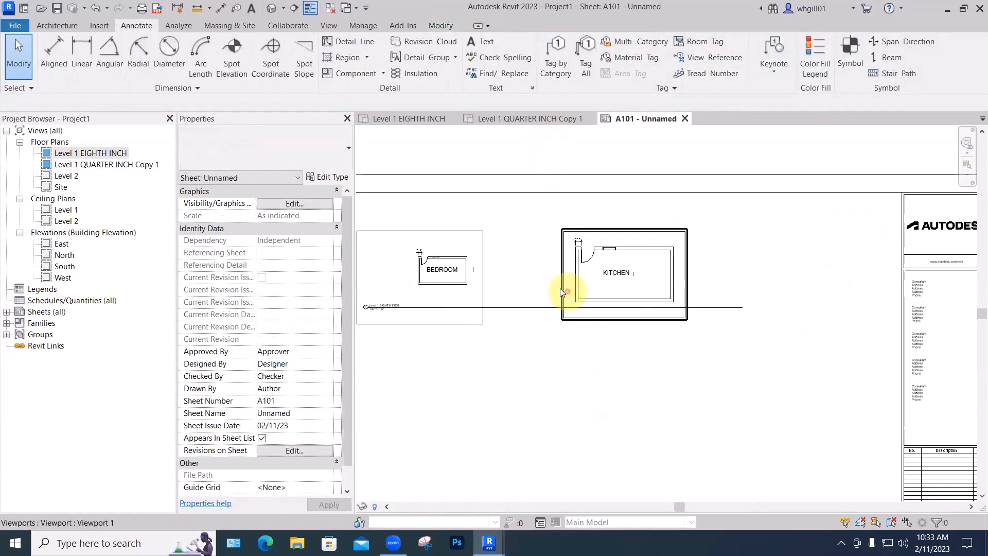
{"action": "scroll", "coordinate": [566, 290], "scroll_direction": "up", "scroll_amount": 2}
{"action": "left_click_drag", "start_coordinate": [558, 287], "coordinate": [461, 288]}
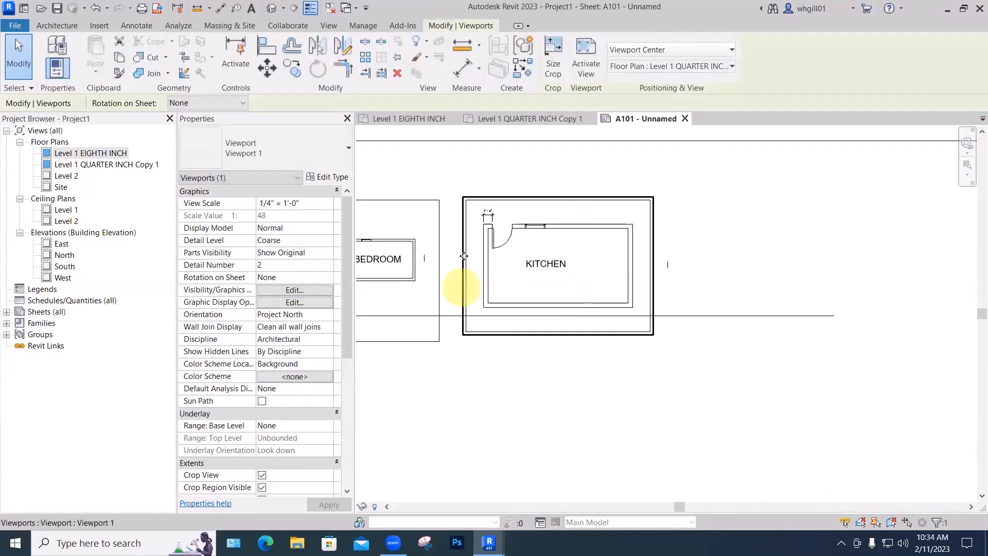
{"action": "left_click", "coordinate": [507, 181]}
Activate the KITCHEN view on the sheet and delete the dimension above its door
{"action": "scroll", "coordinate": [591, 194], "scroll_direction": "up", "scroll_amount": 3}
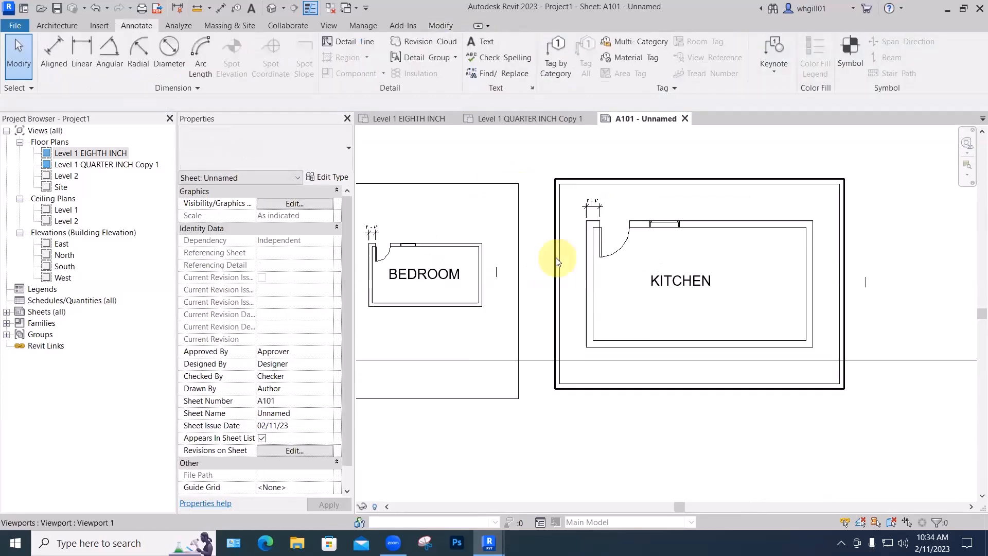
{"action": "middle_click_drag", "start_coordinate": [556, 260], "coordinate": [640, 274]}
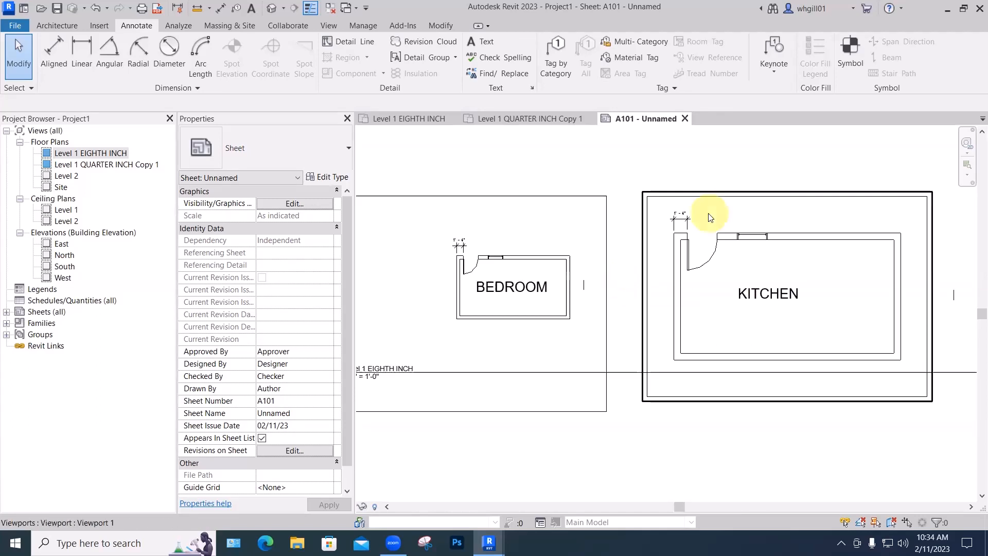
{"action": "double_click", "coordinate": [685, 221]}
{"action": "left_click", "coordinate": [687, 217]}
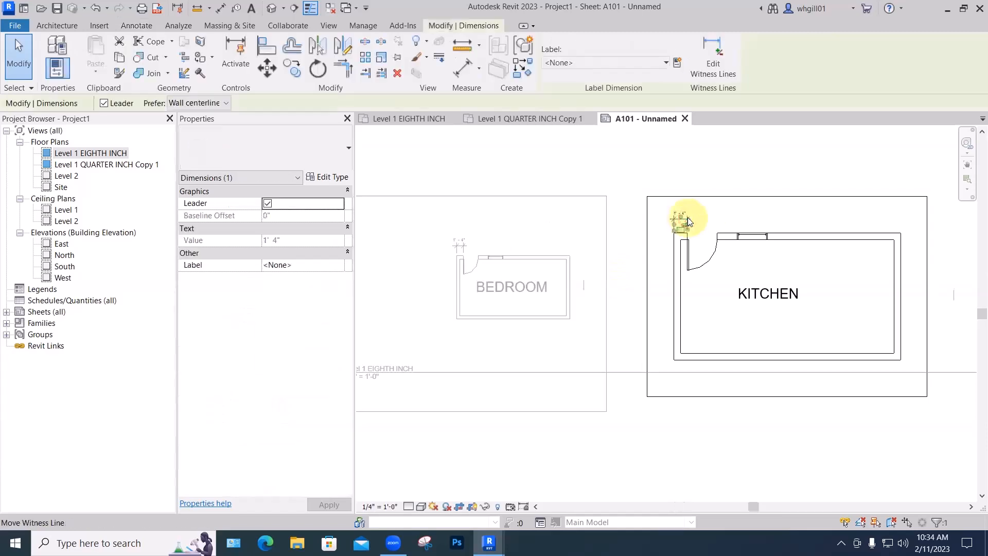
{"action": "key", "text": "Delete"}
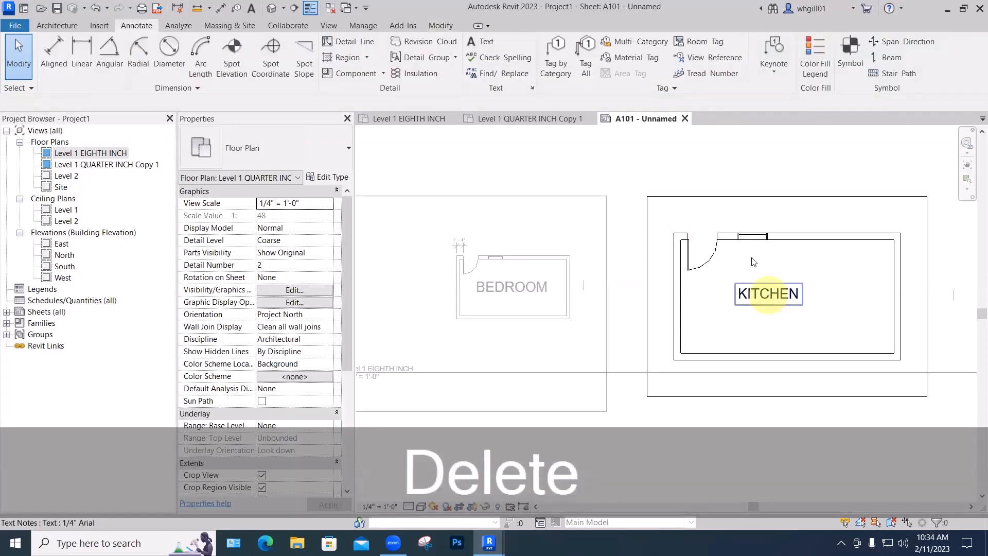
Add an aligned dimension across the door opening above the KITCHEN plan's upper wall and deactivate the view
{"action": "key", "text": "d"}
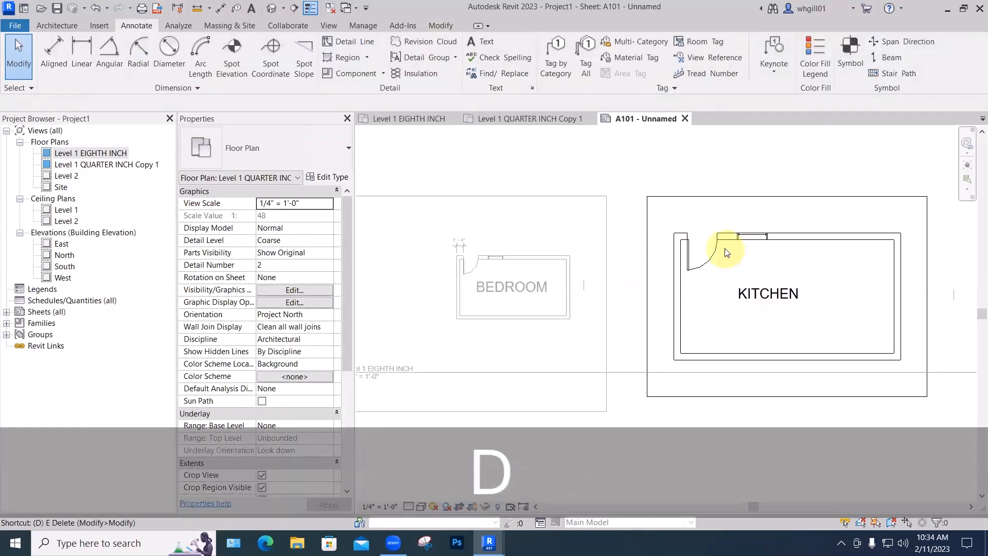
{"action": "key", "text": "i"}
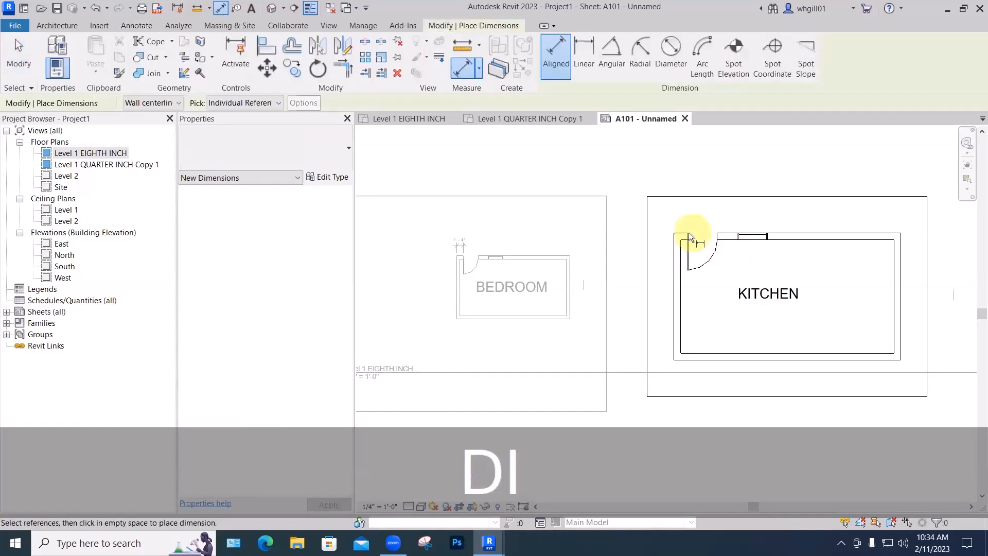
{"action": "left_click", "coordinate": [698, 235]}
{"action": "left_click", "coordinate": [716, 234]}
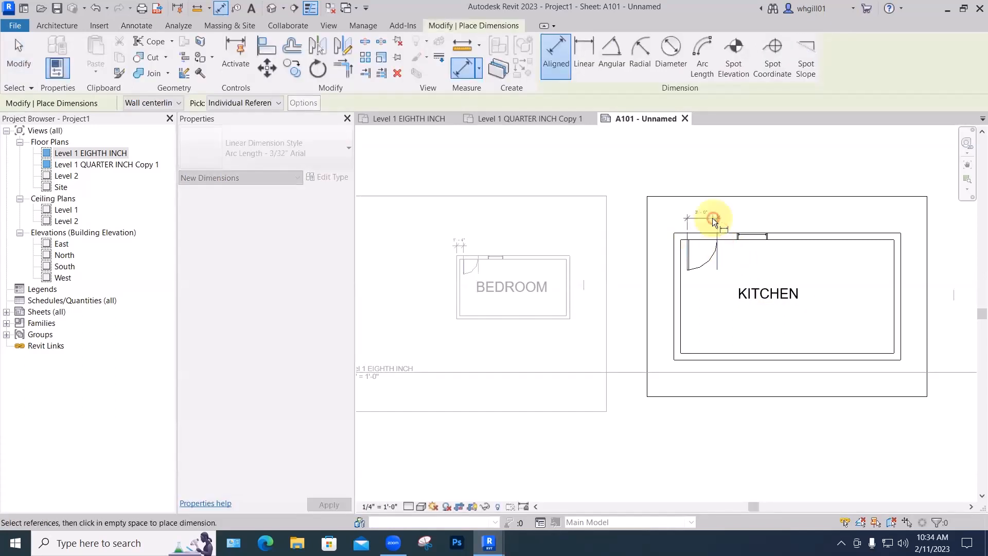
{"action": "left_click", "coordinate": [714, 221]}
{"action": "key", "text": "Escape"}
{"action": "key", "text": "Escape"}
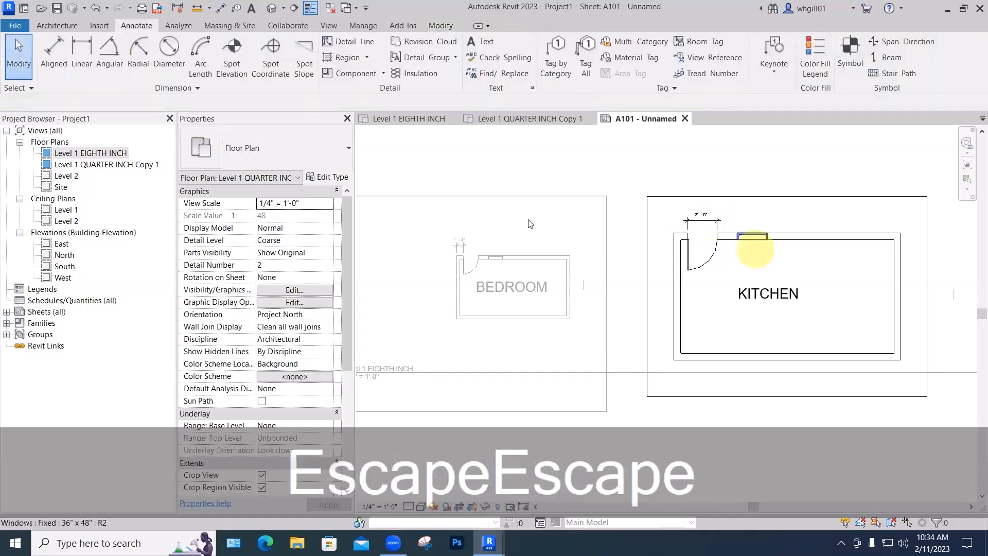
{"action": "double_click", "coordinate": [518, 168]}
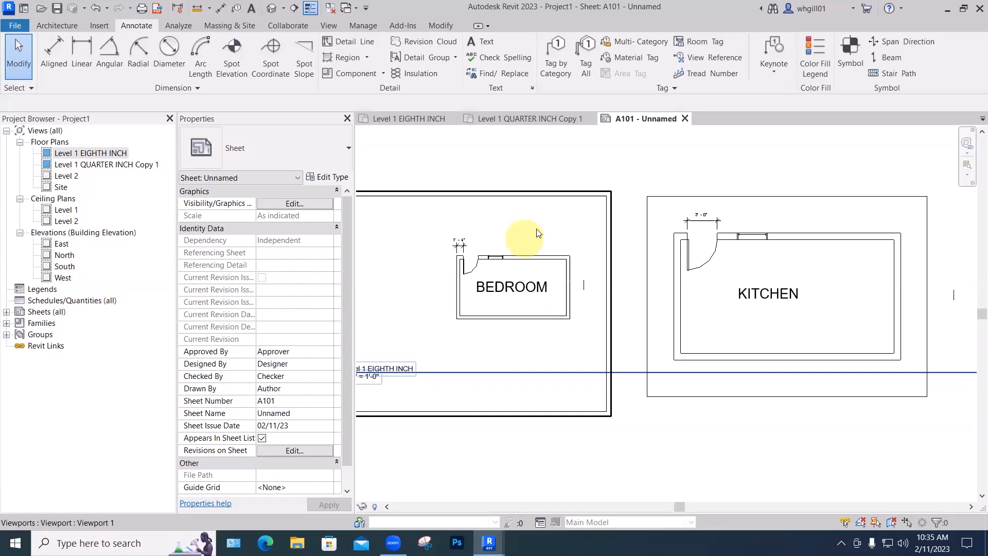
Duplicate the Level 1 EIGHTH INCH floor plan with detailing
{"action": "scroll", "coordinate": [530, 226], "scroll_direction": "down", "scroll_amount": 3}
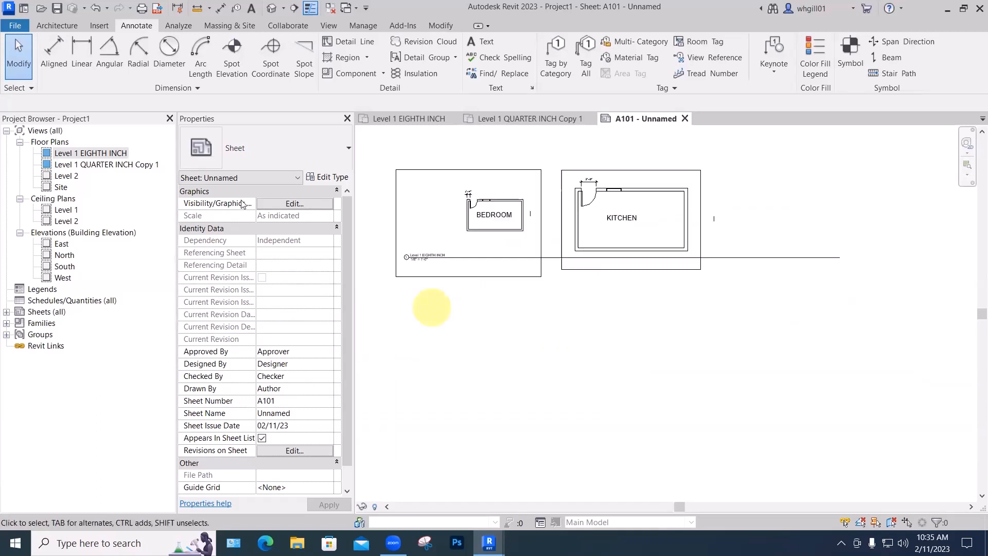
{"action": "left_click", "coordinate": [653, 169]}
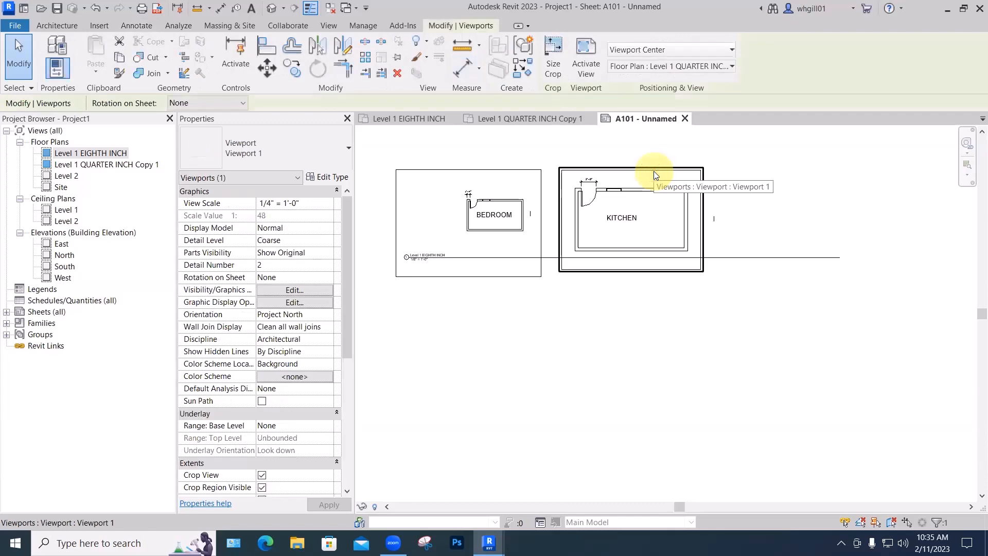
{"action": "left_click", "coordinate": [96, 154]}
{"action": "right_click", "coordinate": [97, 156]}
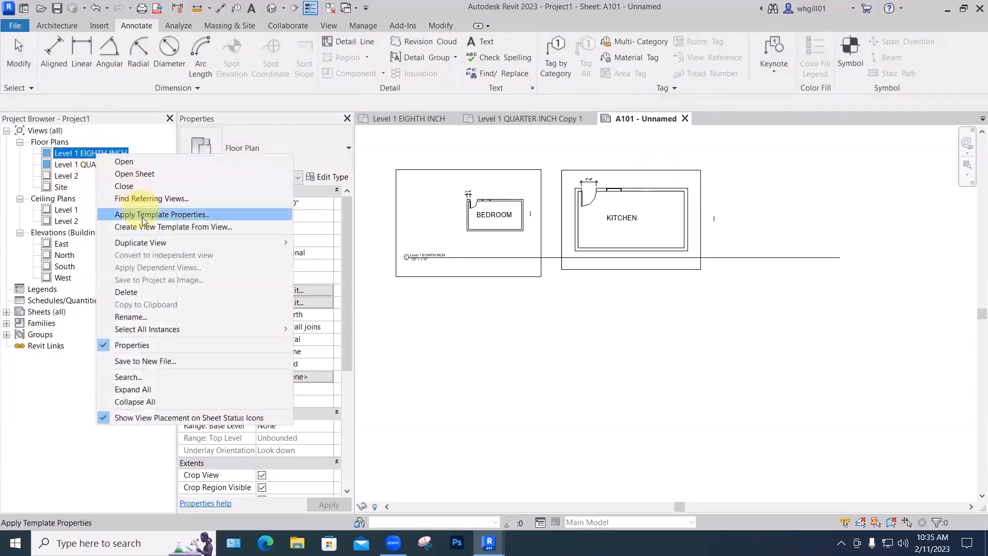
{"action": "mouse_move", "coordinate": [148, 245]}
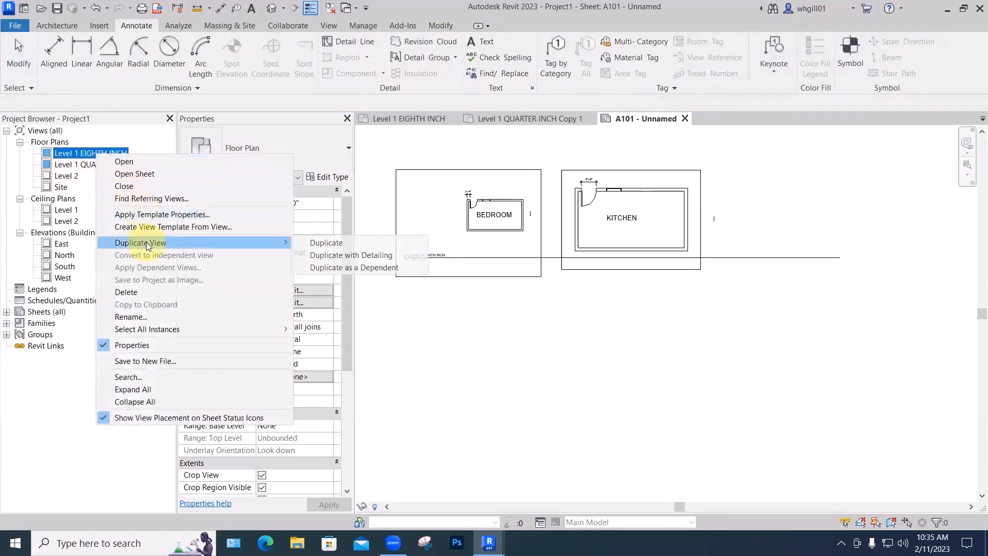
{"action": "left_click", "coordinate": [339, 257]}
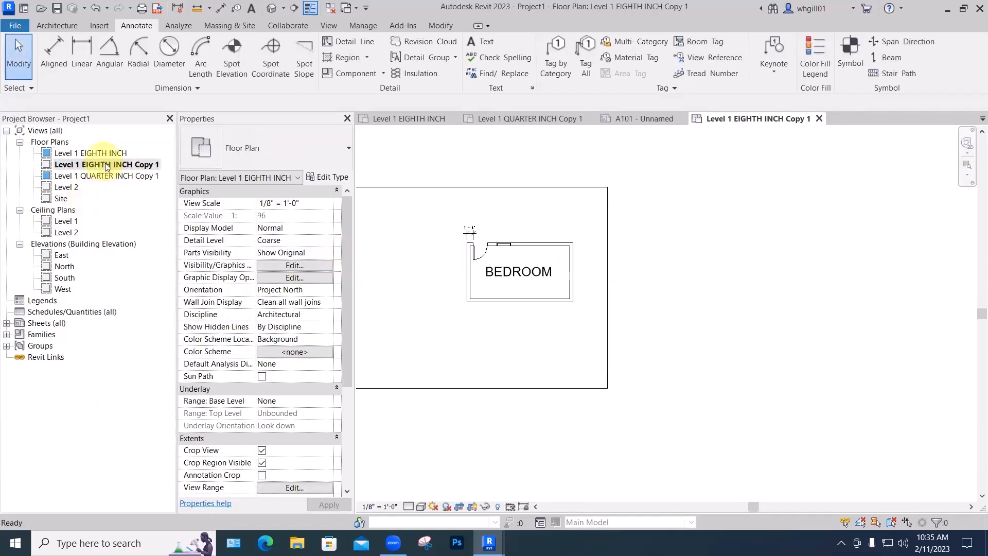
{"action": "left_click", "coordinate": [137, 162]}
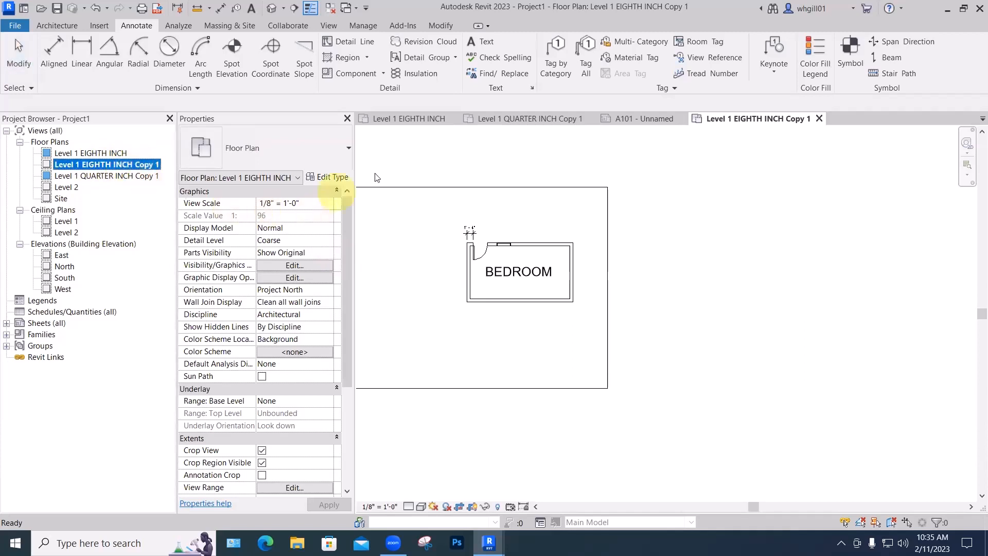
{"action": "left_click", "coordinate": [402, 157]}
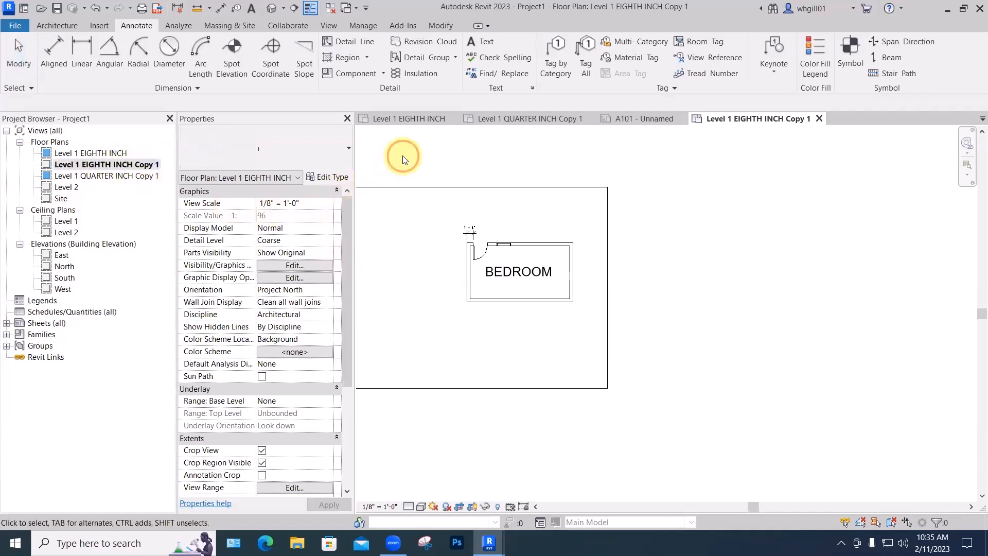
Place the Level 1 EIGHTH INCH Copy 1 view on sheet A101 and position it directly below the original BEDROOM viewport
{"action": "left_click", "coordinate": [630, 117]}
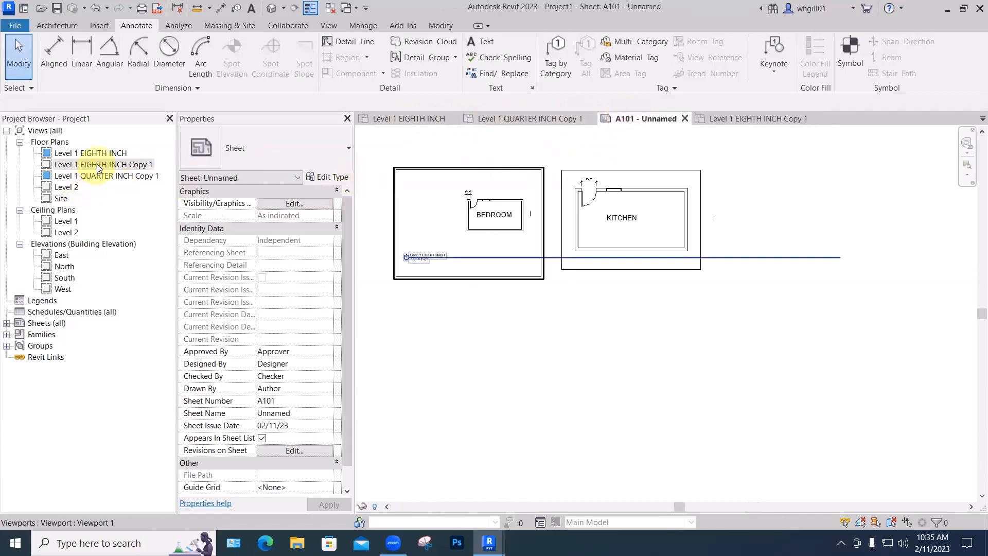
{"action": "left_click_drag", "start_coordinate": [98, 167], "coordinate": [609, 335]}
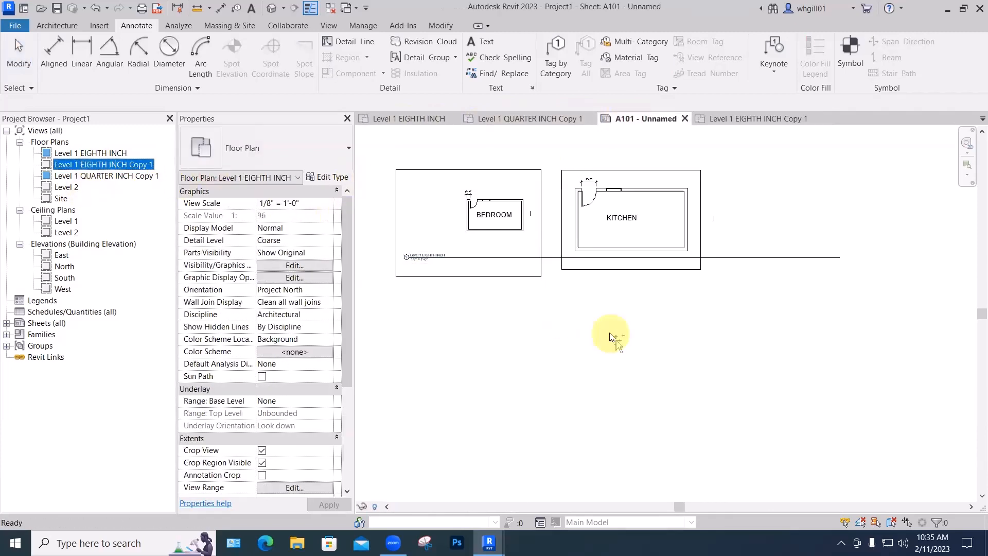
{"action": "left_click", "coordinate": [636, 337]}
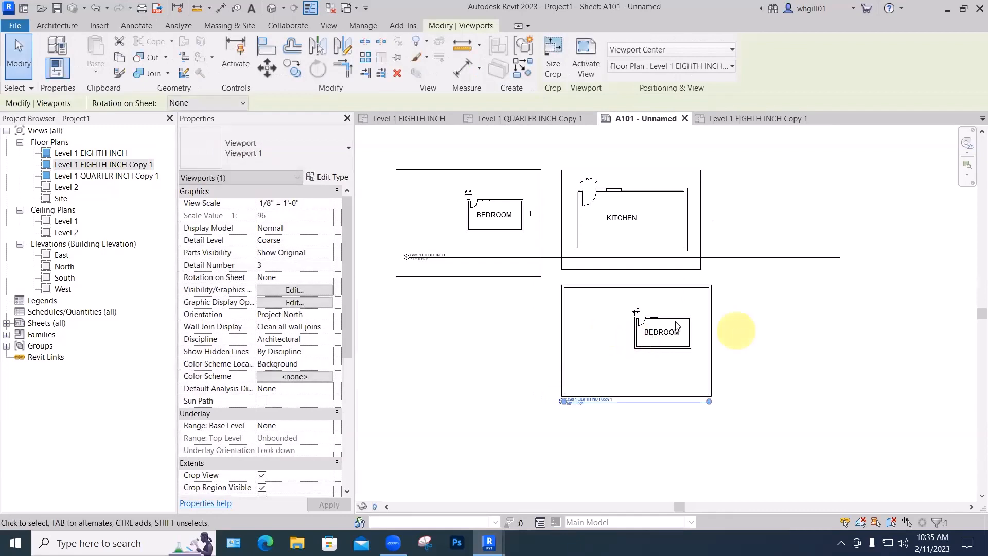
{"action": "key", "text": "Escape"}
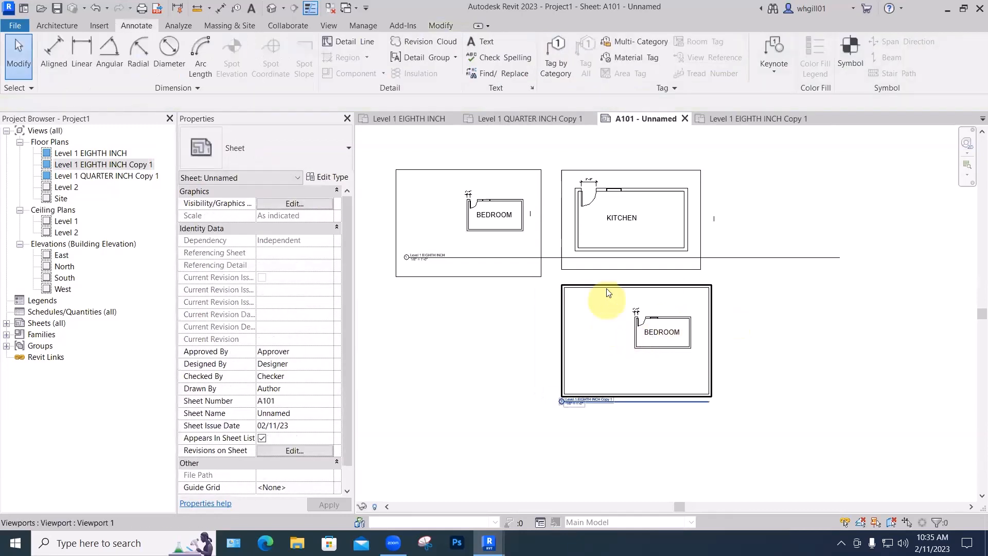
{"action": "left_click_drag", "start_coordinate": [584, 288], "coordinate": [442, 287]}
{"action": "key", "text": "Escape"}
{"action": "scroll", "coordinate": [523, 316], "scroll_direction": "up", "scroll_amount": 3}
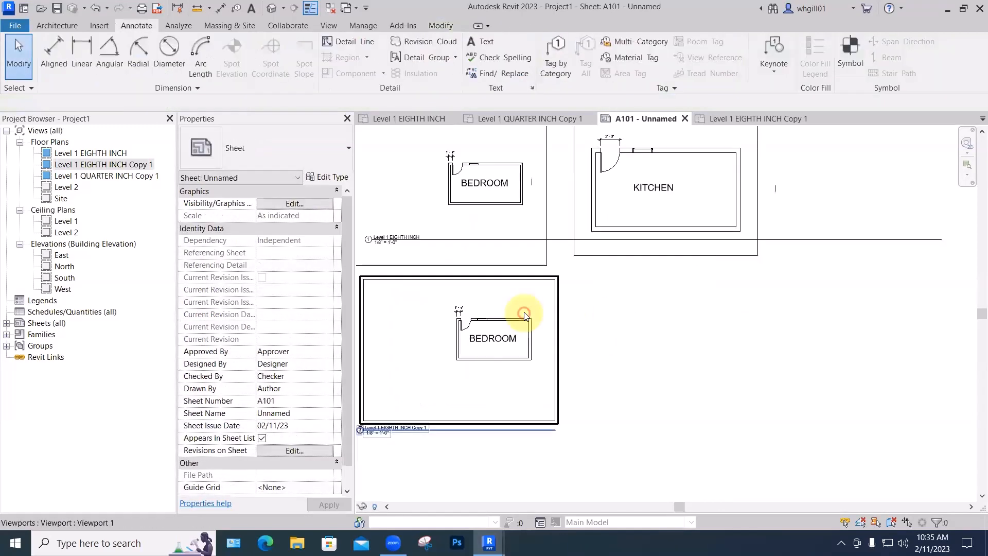
Activate the copied BEDROOM viewport, delete the dimension beside its door, and deactivate the view
{"action": "middle_click_drag", "start_coordinate": [489, 300], "coordinate": [491, 323]}
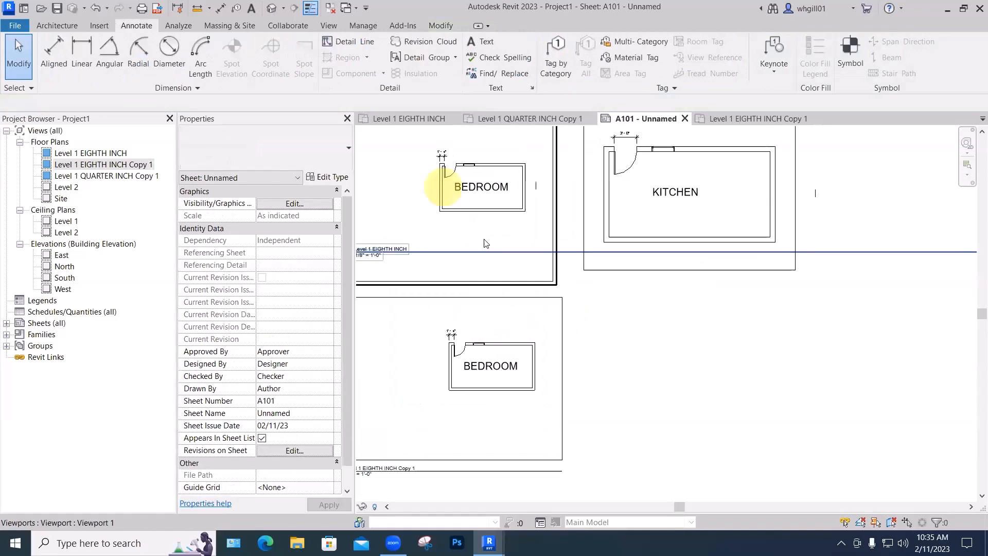
{"action": "left_click", "coordinate": [464, 332]}
{"action": "double_click", "coordinate": [465, 331]}
{"action": "left_click", "coordinate": [451, 336]}
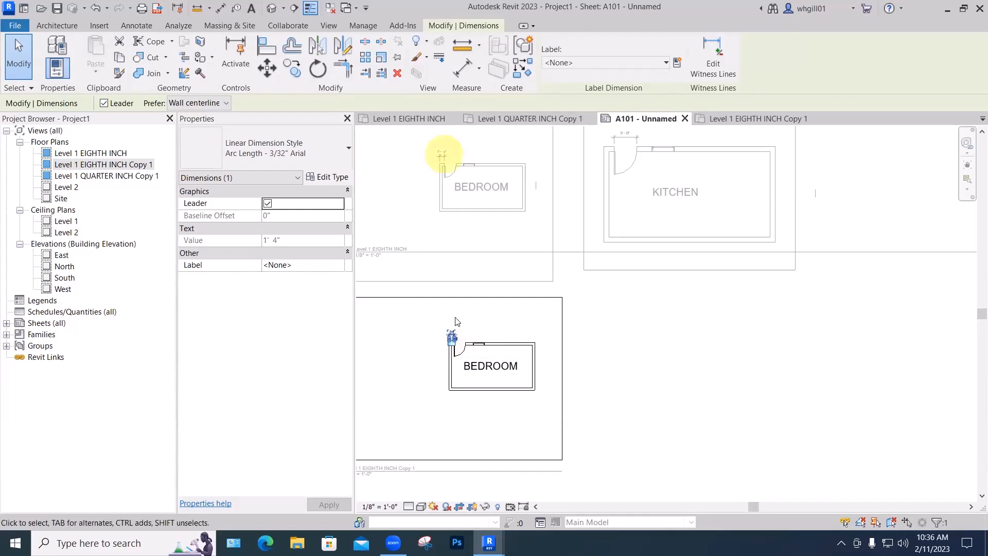
{"action": "key", "text": "BackSpace"}
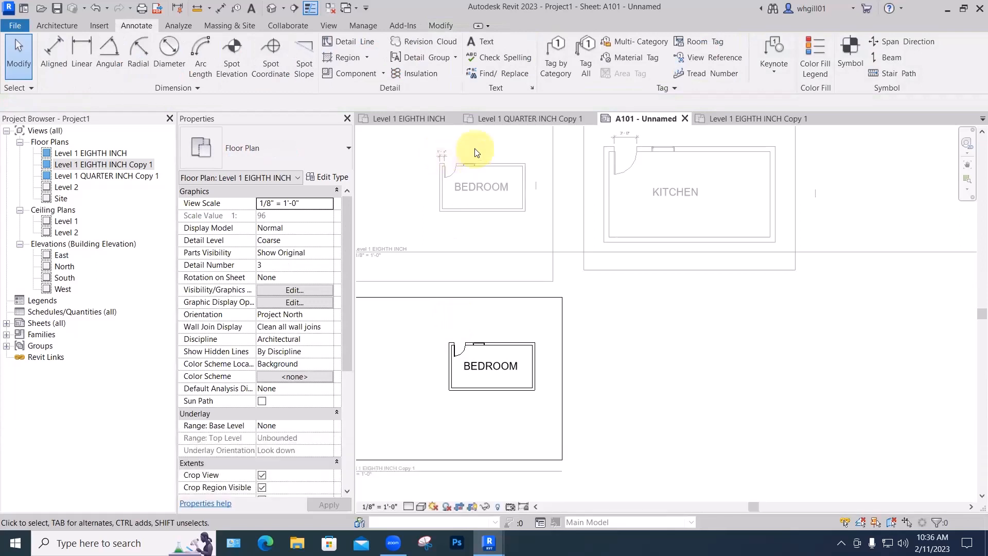
{"action": "double_click", "coordinate": [471, 149]}
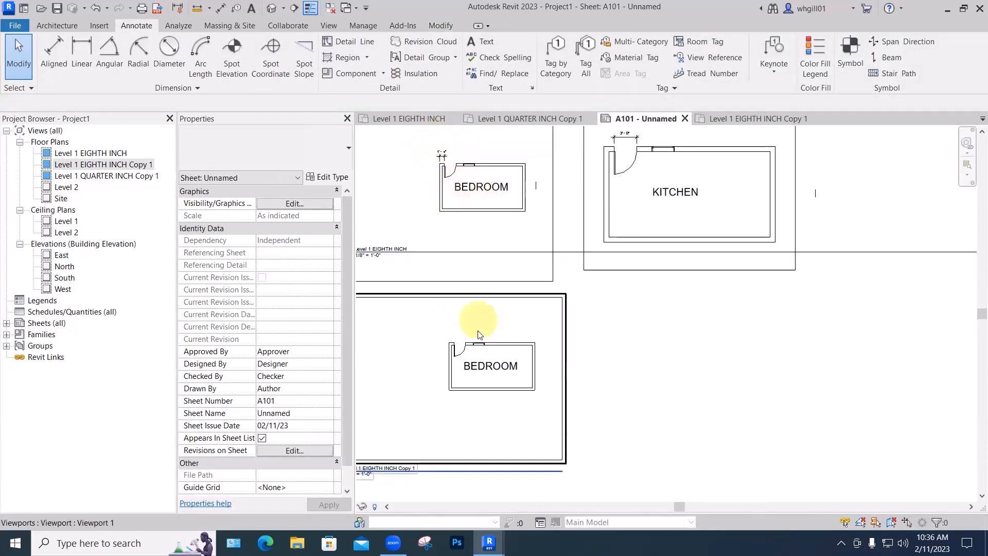
Move the BEDROOM note in the copied viewport toward the room's upper right corner and deactivate the view
{"action": "double_click", "coordinate": [481, 367]}
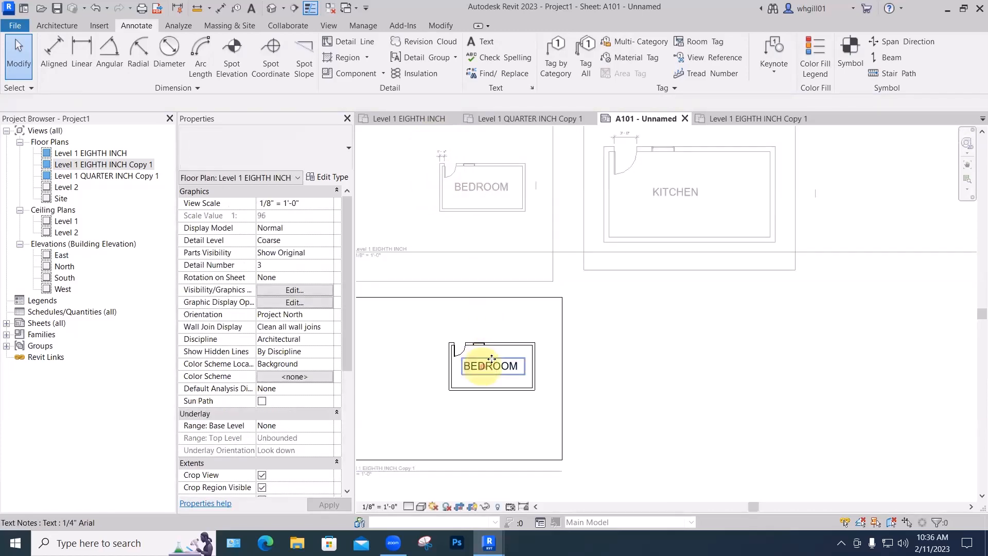
{"action": "left_click_drag", "start_coordinate": [492, 359], "coordinate": [502, 349]}
{"action": "left_click", "coordinate": [505, 315]}
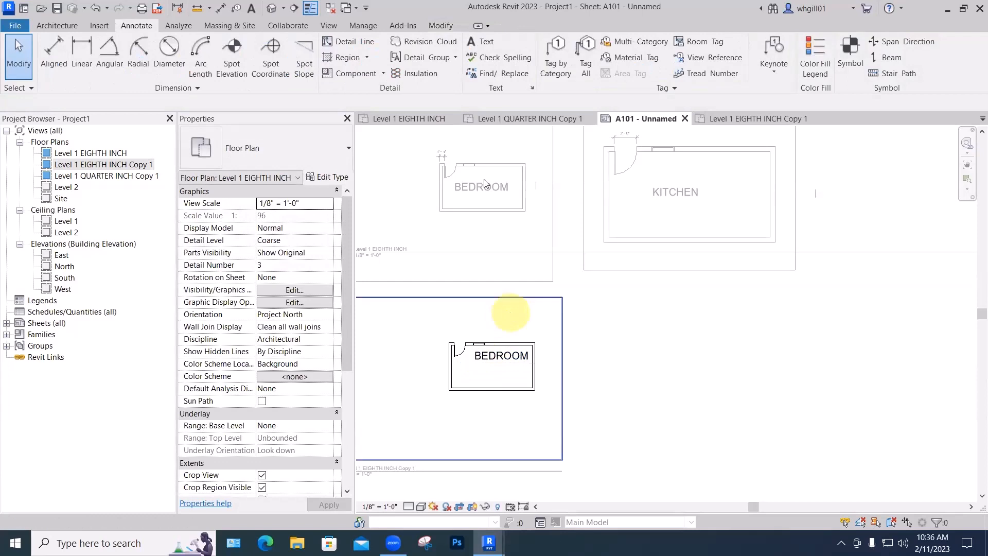
{"action": "double_click", "coordinate": [412, 209]}
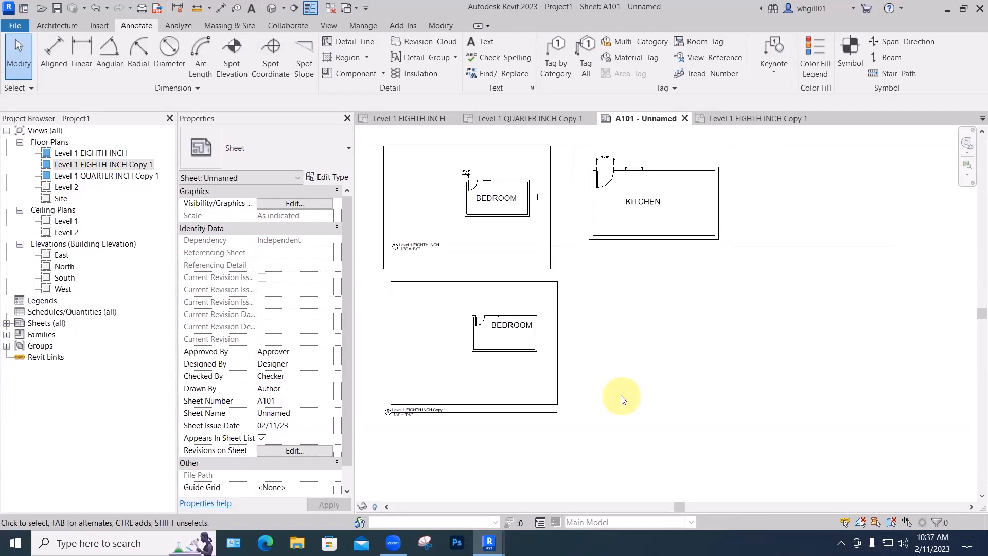
Open the Level 1 QUARTER INCH Copy 1 plan and move the KITCHEN note up to just below the window
{"action": "double_click", "coordinate": [99, 176]}
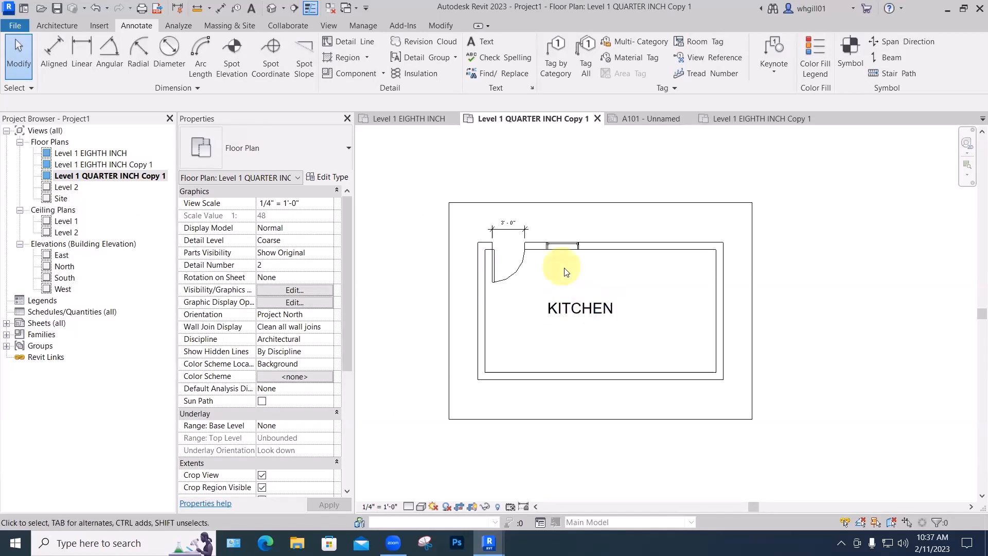
{"action": "left_click", "coordinate": [584, 301]}
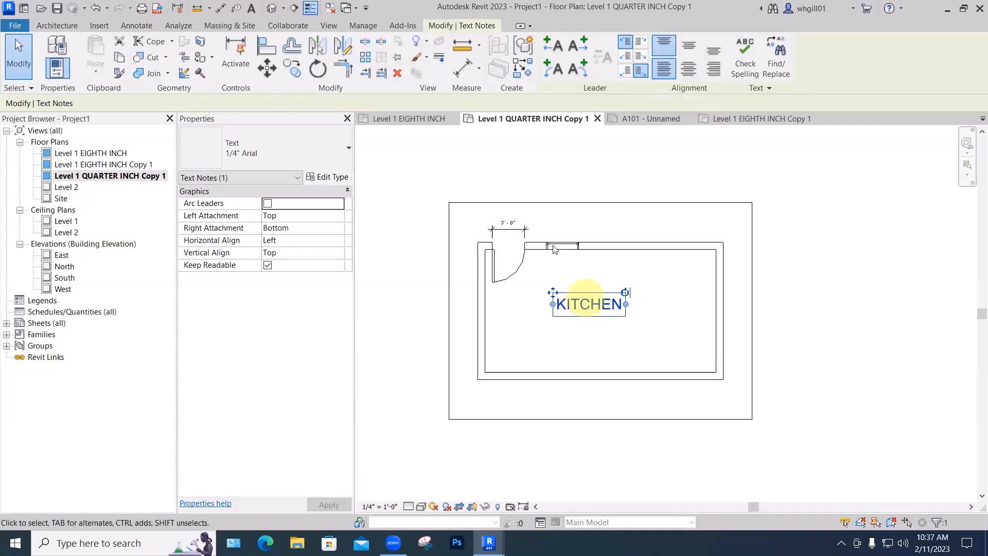
{"action": "key", "text": "ctrl+Tab"}
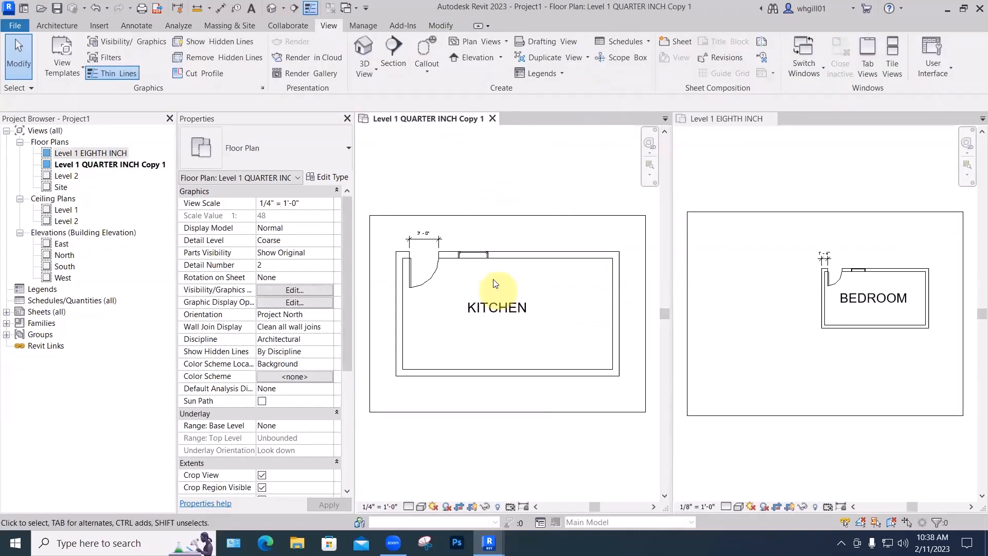
{"action": "left_click", "coordinate": [497, 282]}
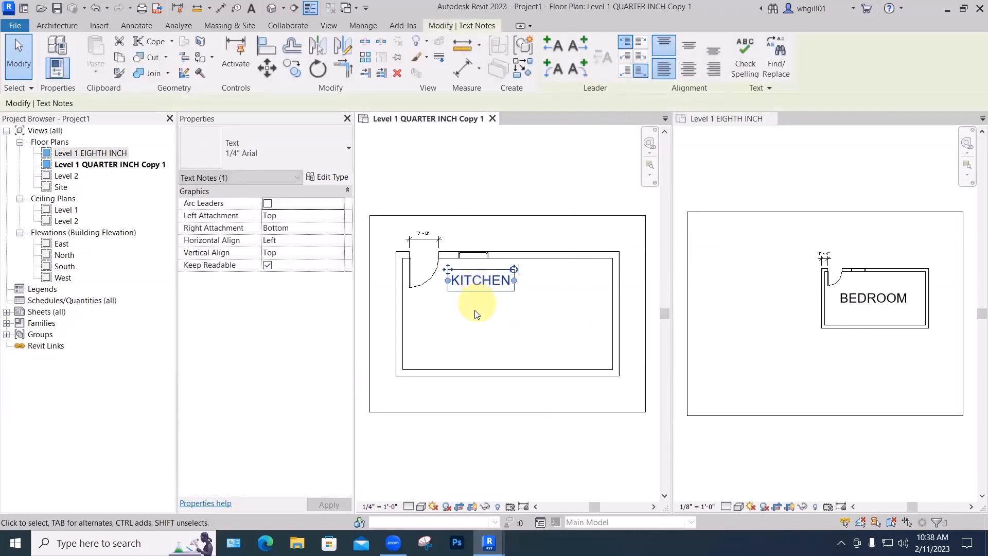
{"action": "left_click", "coordinate": [471, 313]}
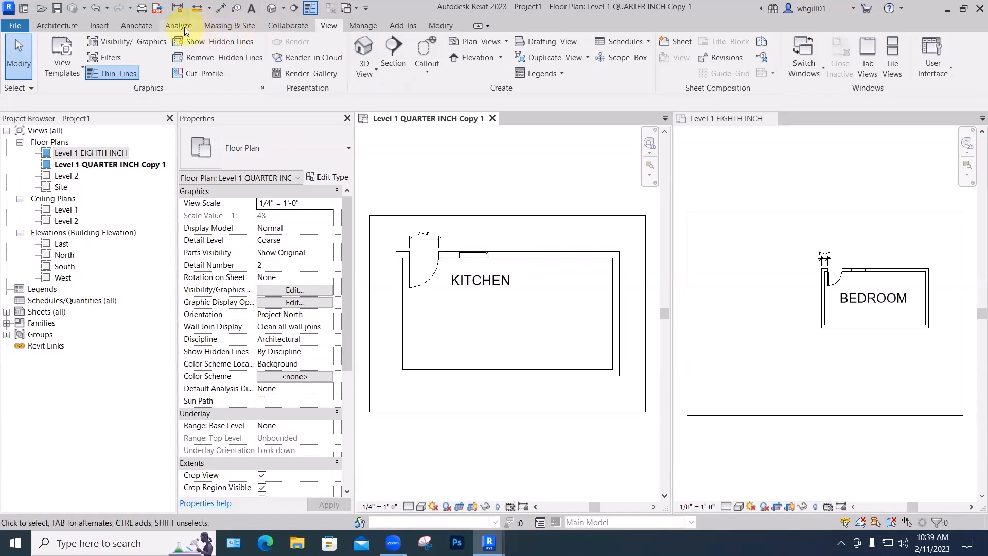
Place a 3/32" Arial text note with a two-segment leader running from the KITCHEN window to the space above the wall
{"action": "left_click", "coordinate": [136, 26]}
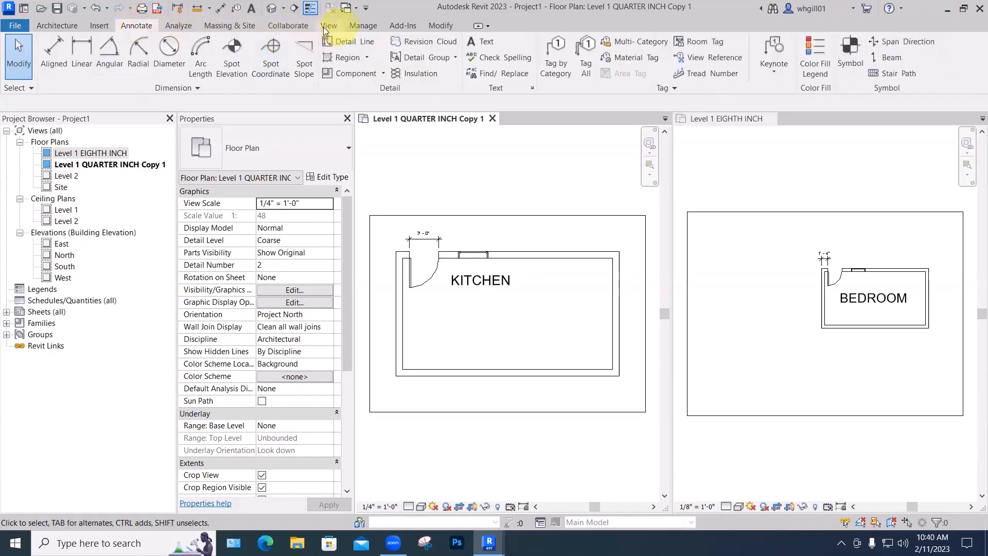
{"action": "key", "text": "t"}
{"action": "key", "text": "x"}
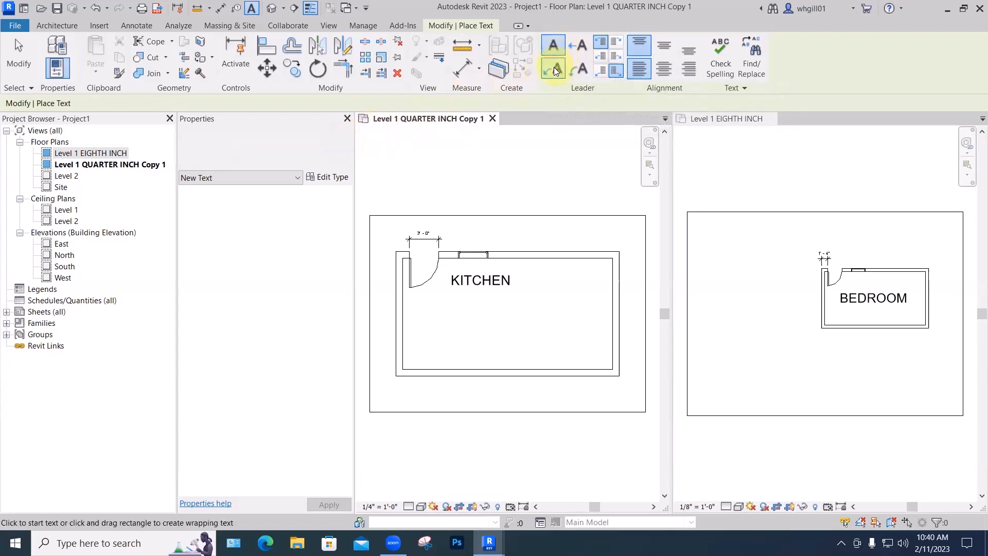
{"action": "left_click", "coordinate": [555, 70]}
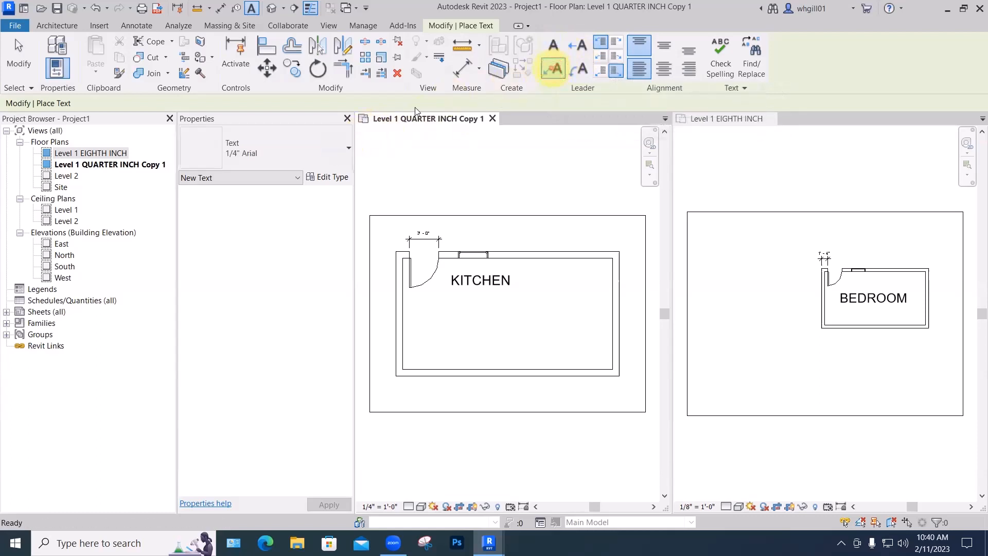
{"action": "left_click", "coordinate": [291, 147]}
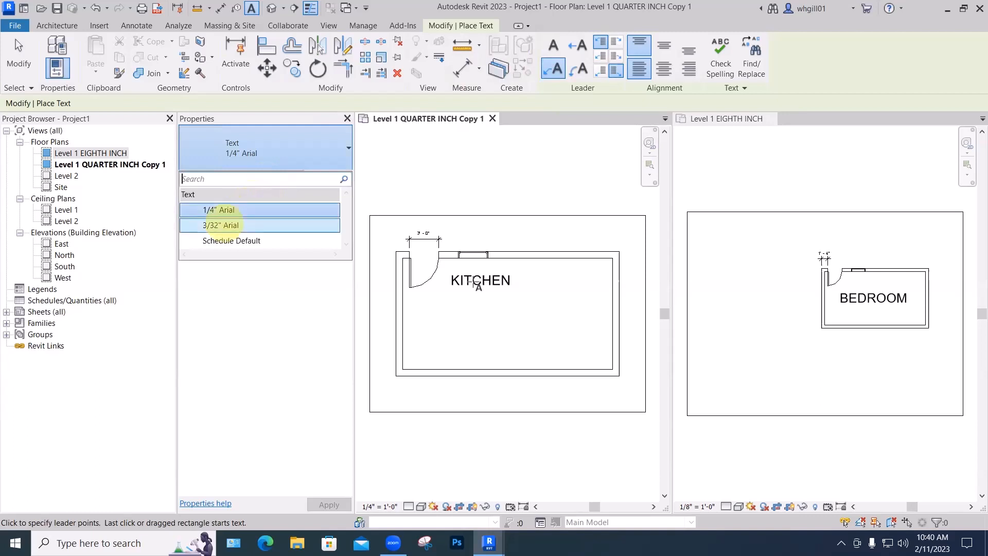
{"action": "left_click", "coordinate": [221, 225]}
{"action": "scroll", "coordinate": [481, 273], "scroll_direction": "up", "scroll_amount": 2}
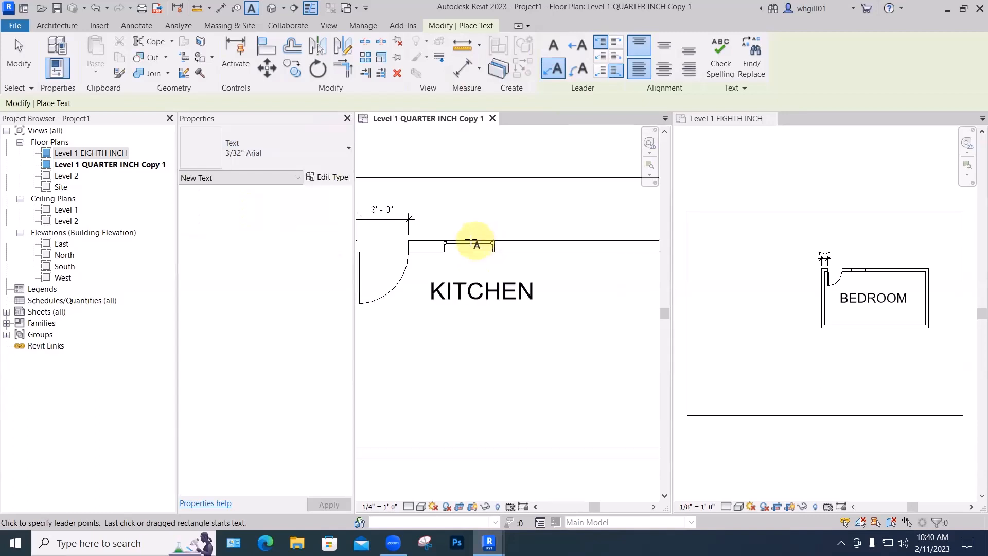
{"action": "left_click", "coordinate": [472, 239]}
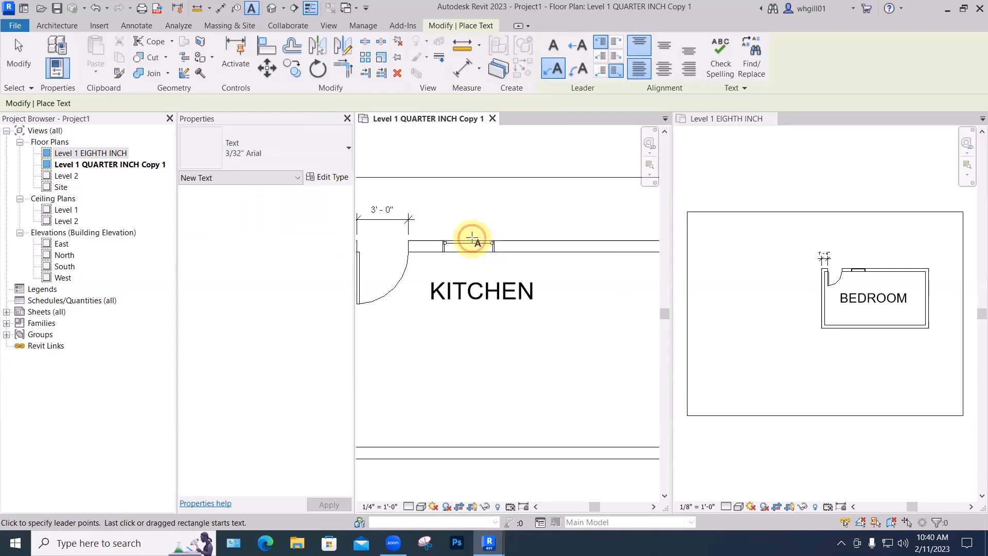
{"action": "left_click", "coordinate": [511, 210]}
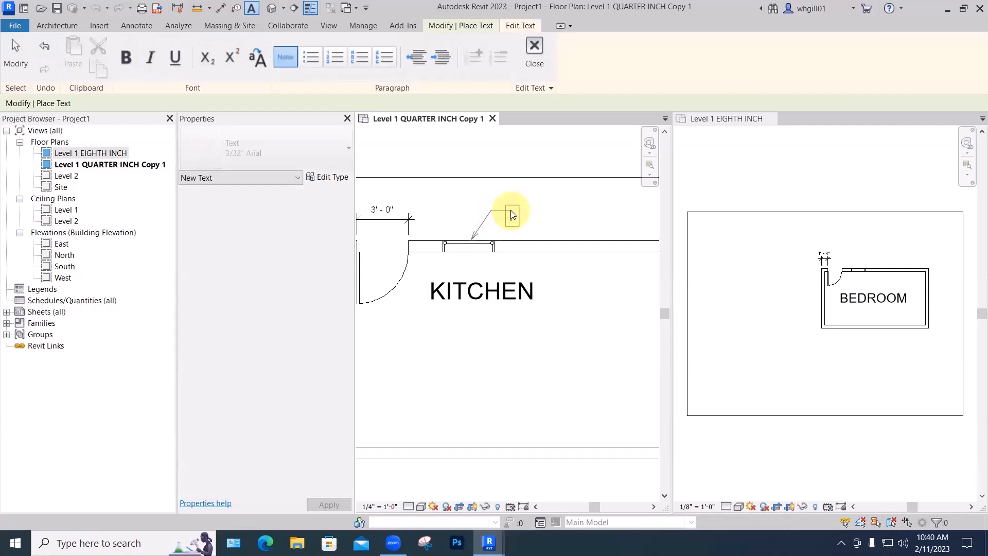
Enter NEW WINDOW as the leader note's text and finish the text command
{"action": "type", "text": "NEW W"}
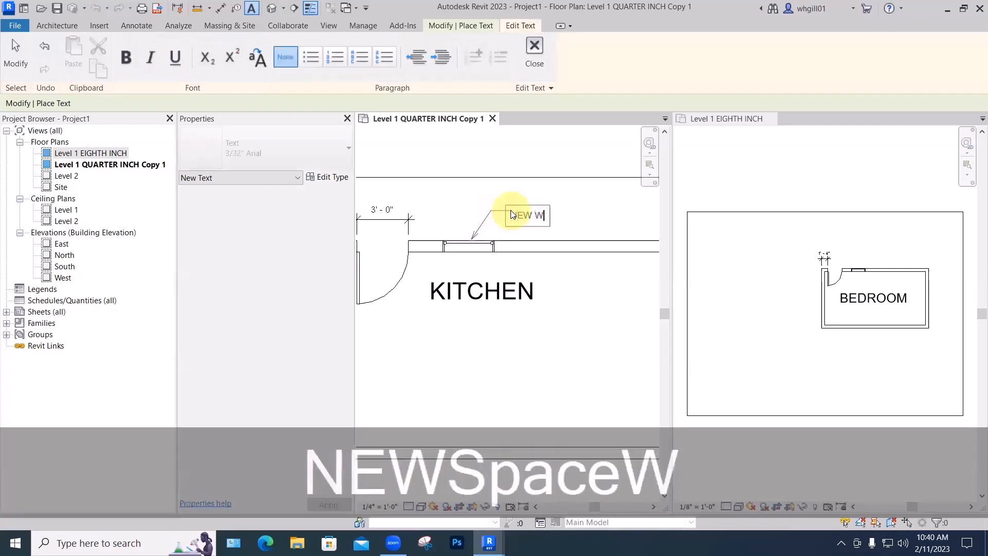
{"action": "type", "text": "INDOWS"}
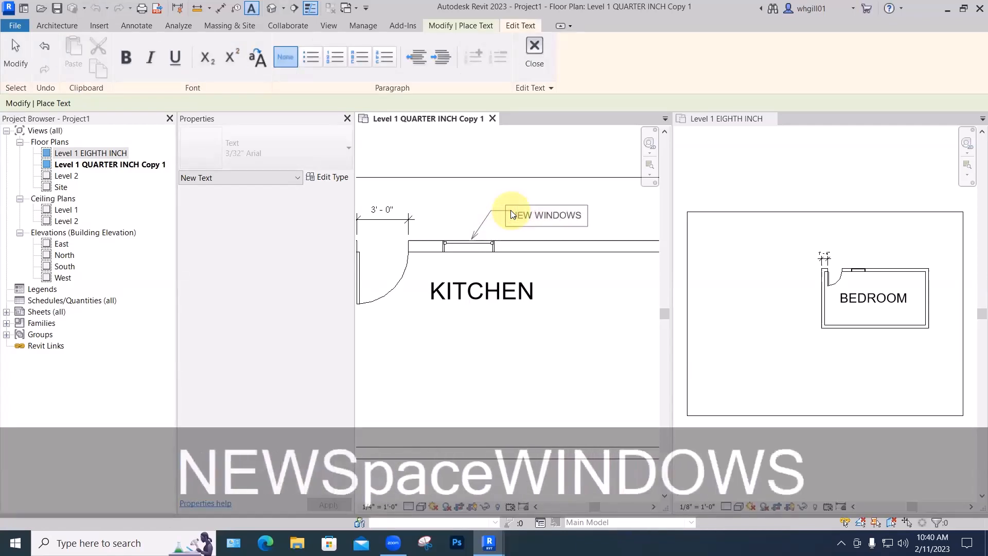
{"action": "key", "text": "BackSpace"}
{"action": "key", "text": "Return"}
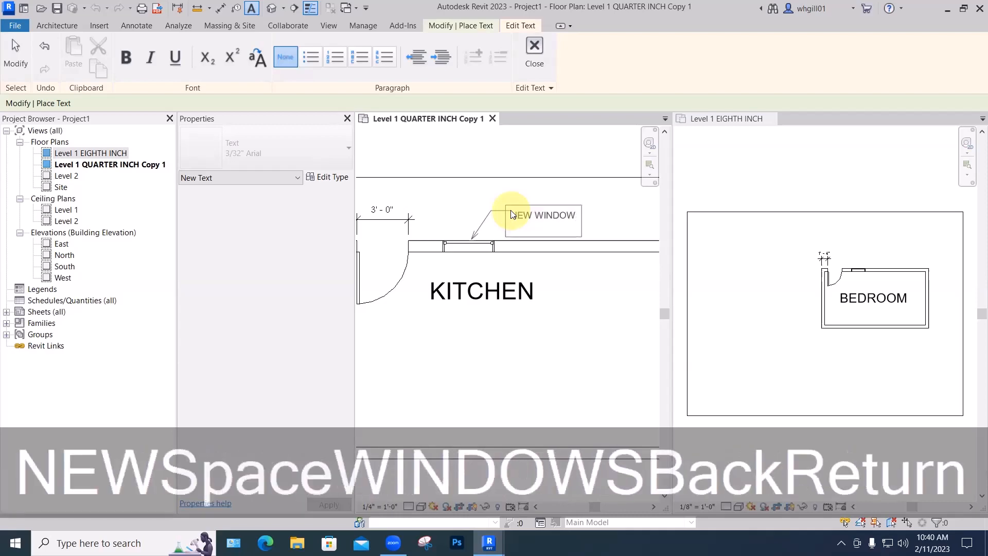
{"action": "key", "text": "BackSpace"}
{"action": "left_click", "coordinate": [550, 292]}
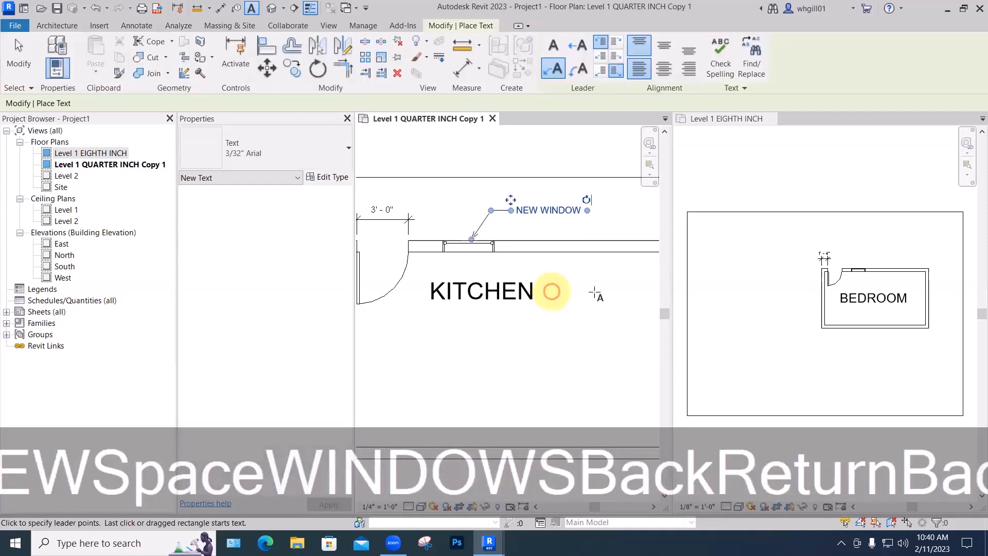
{"action": "key", "text": "Escape"}
{"action": "key", "text": "Escape"}
{"action": "scroll", "coordinate": [594, 292], "scroll_direction": "down", "scroll_amount": 3}
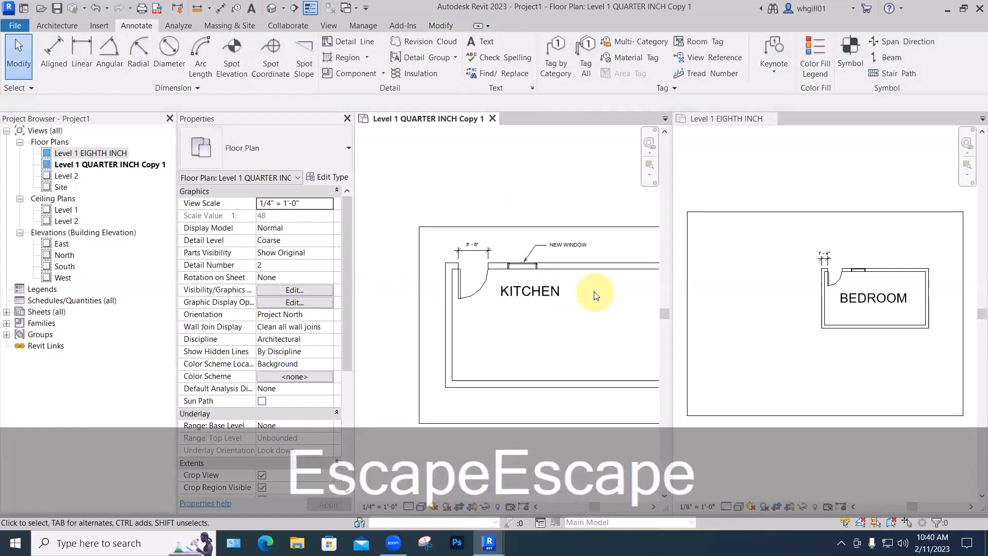
Close the Level 1 EIGHTH INCH view so only the quarter-inch KITCHEN plan is open
{"action": "scroll", "coordinate": [558, 251], "scroll_direction": "up", "scroll_amount": 3}
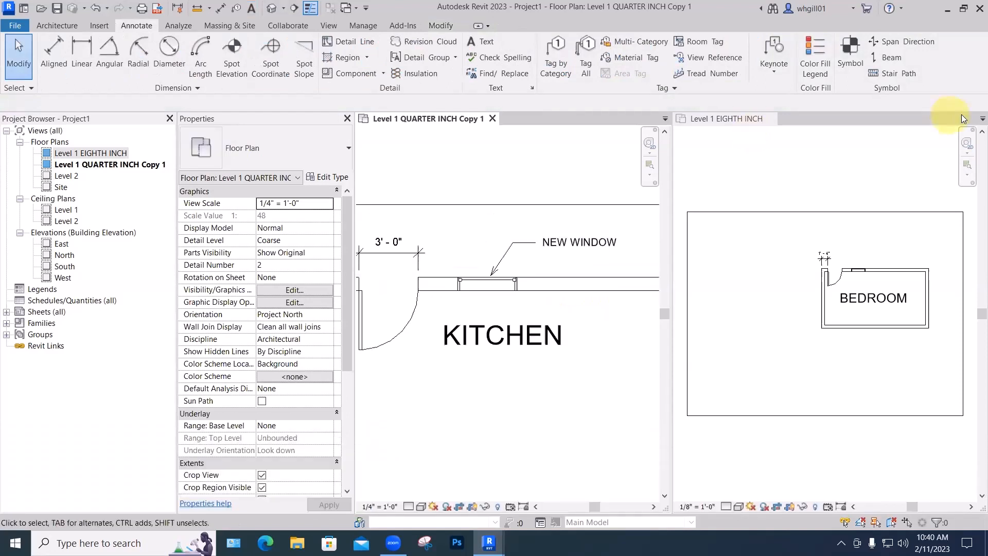
{"action": "left_click", "coordinate": [771, 118]}
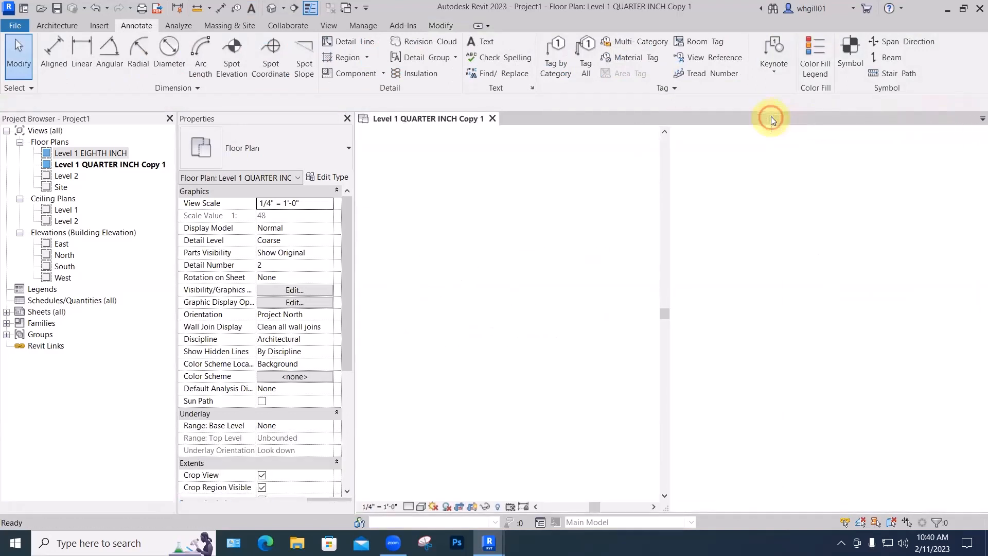
{"action": "middle_click_drag", "start_coordinate": [546, 241], "coordinate": [615, 177]}
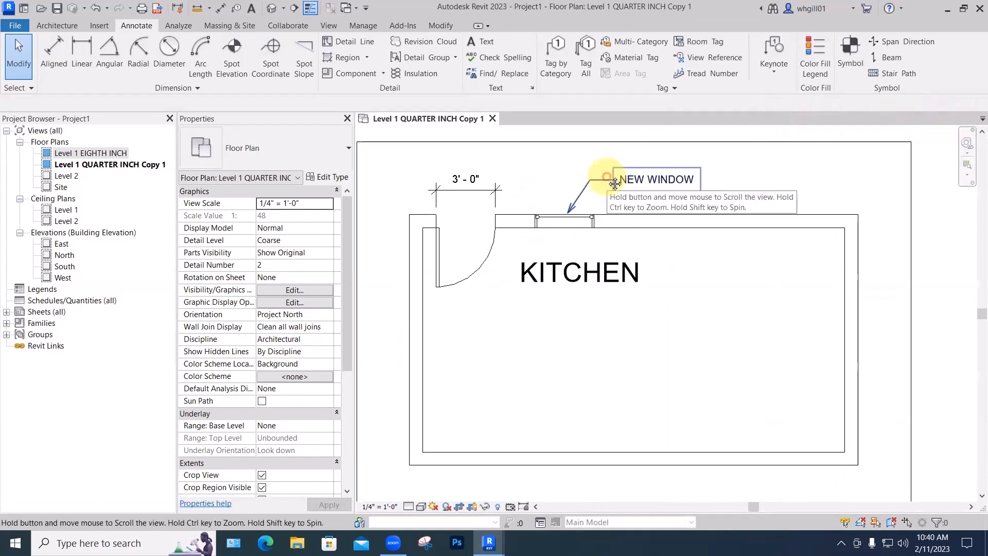
{"action": "scroll", "coordinate": [607, 206], "scroll_direction": "up", "scroll_amount": 3}
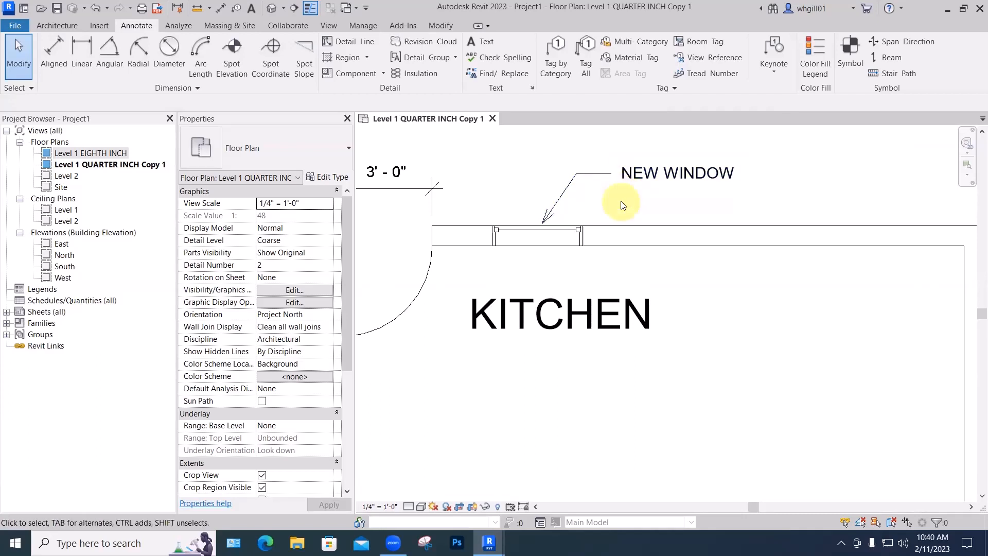
Move the NEW WINDOW note with its leader away from the window and delete it
{"action": "left_click_drag", "start_coordinate": [632, 174], "coordinate": [650, 143]}
{"action": "left_click", "coordinate": [657, 209]}
{"action": "middle_click_drag", "start_coordinate": [657, 209], "coordinate": [667, 254]}
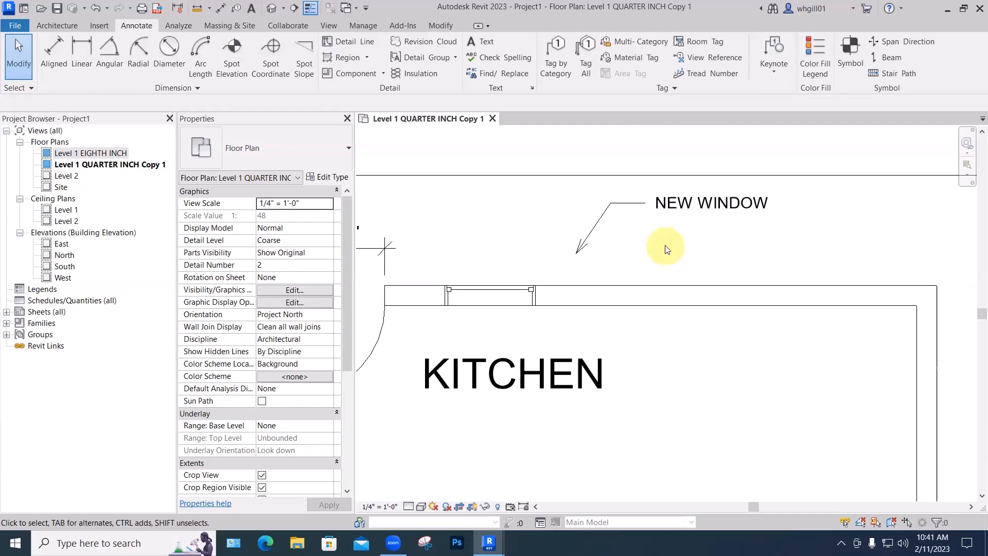
{"action": "left_click", "coordinate": [656, 204]}
{"action": "key", "text": "Delete"}
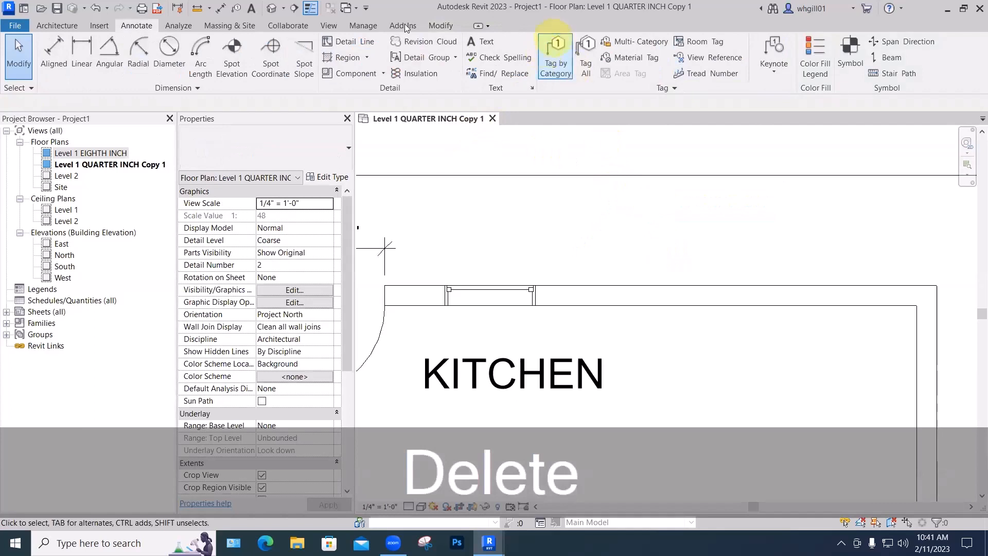
Start a 3/32" Arial text note and draw its two-segment leader from the window up and right to a horizontal landing
{"action": "left_click", "coordinate": [485, 48]}
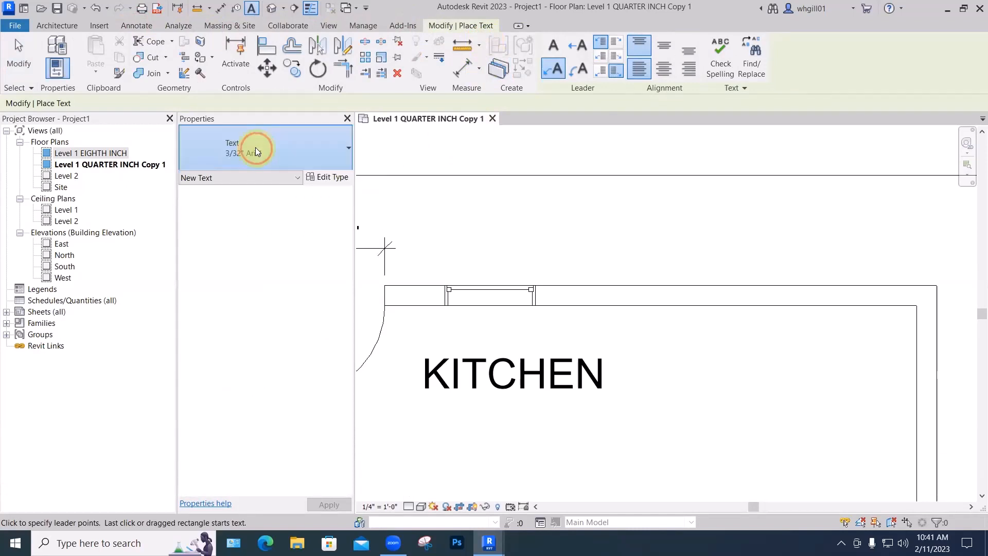
{"action": "left_click", "coordinate": [255, 147]}
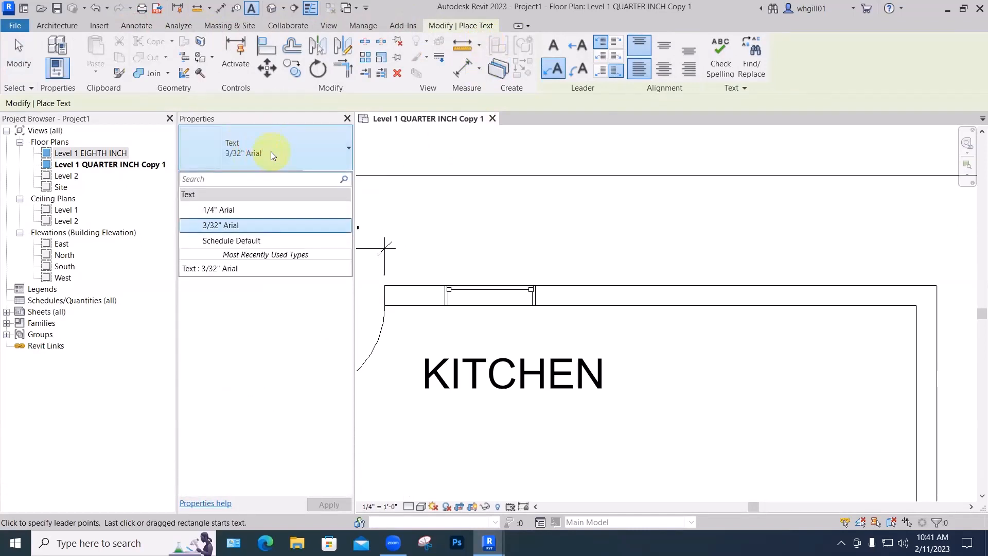
{"action": "left_click", "coordinate": [273, 150]}
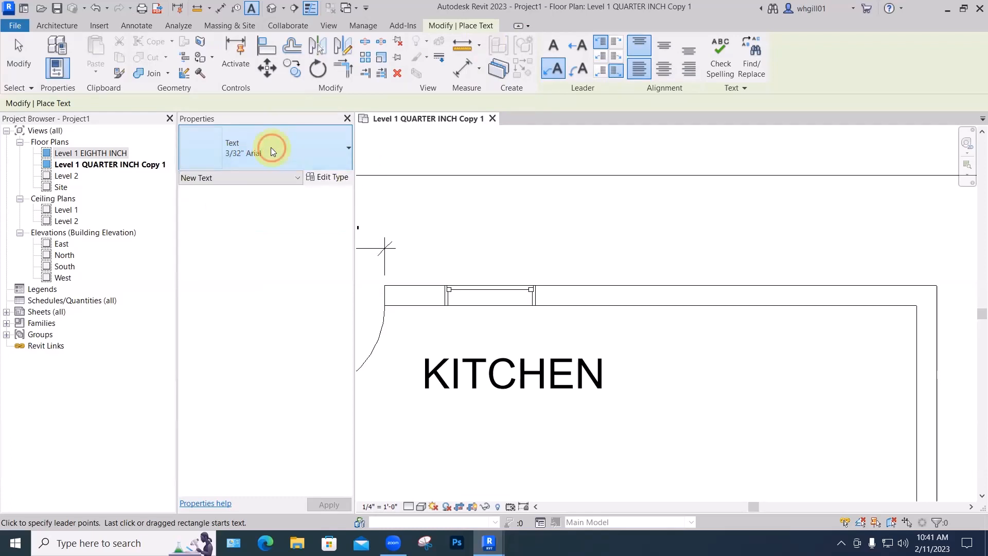
{"action": "left_click", "coordinate": [271, 149]}
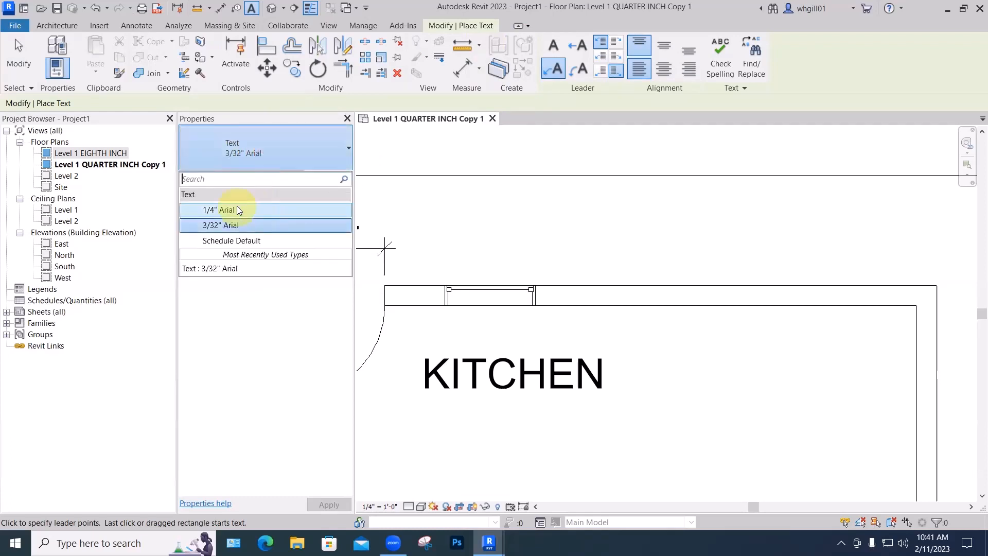
{"action": "left_click", "coordinate": [552, 67]}
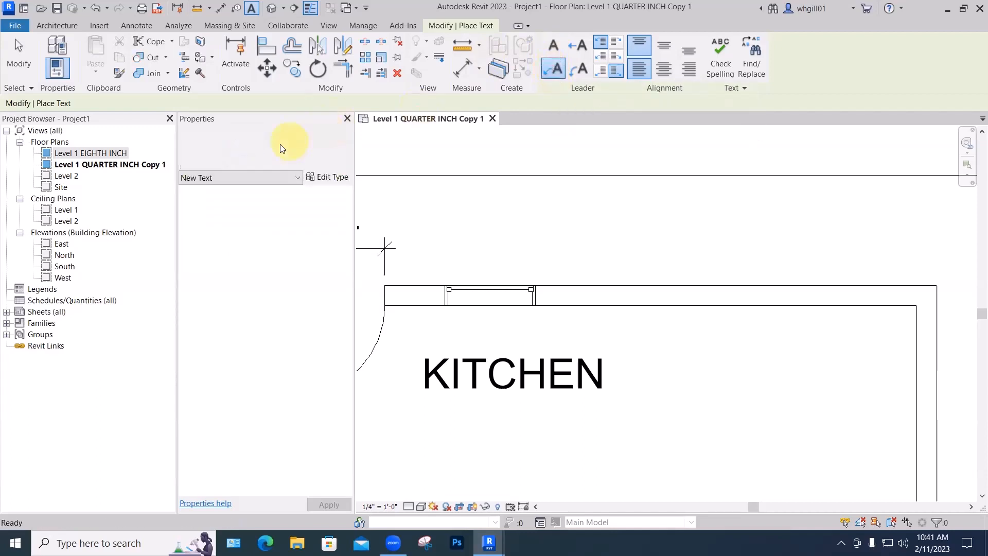
{"action": "left_click", "coordinate": [272, 145]}
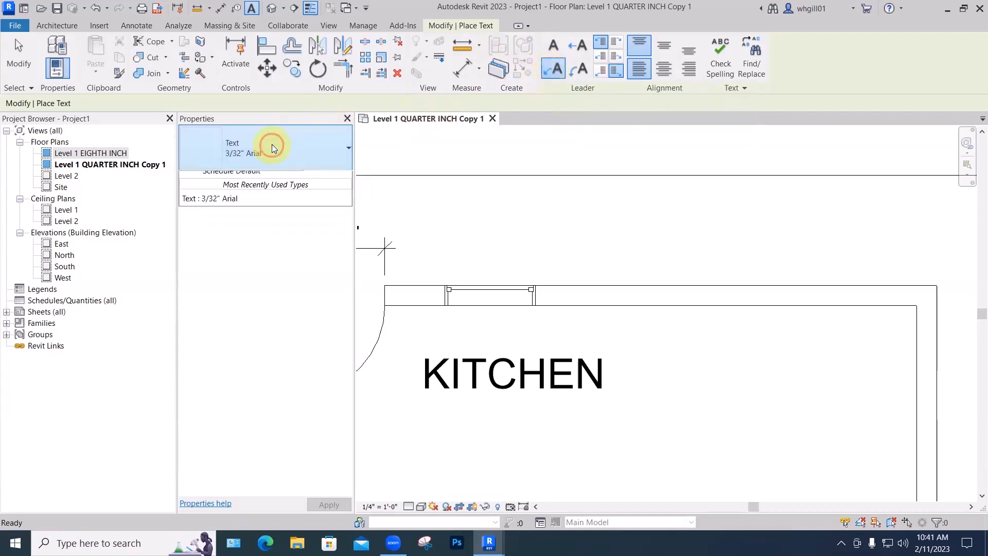
{"action": "left_click", "coordinate": [226, 224]}
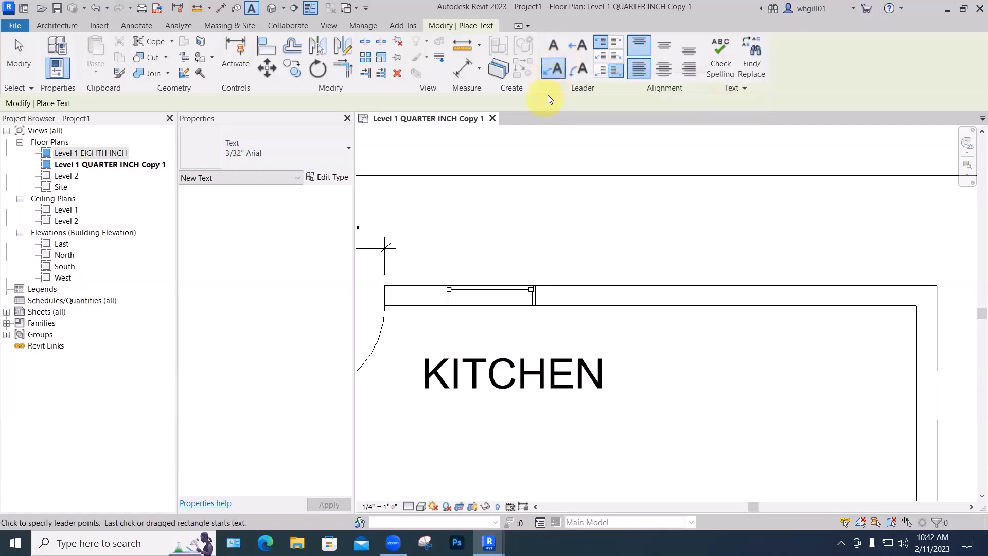
{"action": "left_click", "coordinate": [552, 67]}
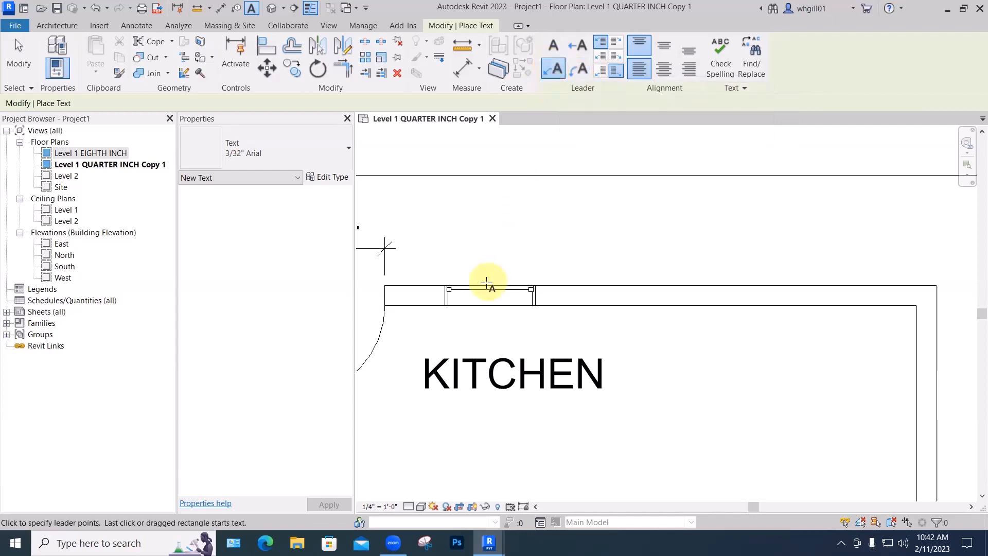
{"action": "left_click", "coordinate": [487, 282]}
{"action": "left_click", "coordinate": [522, 238]}
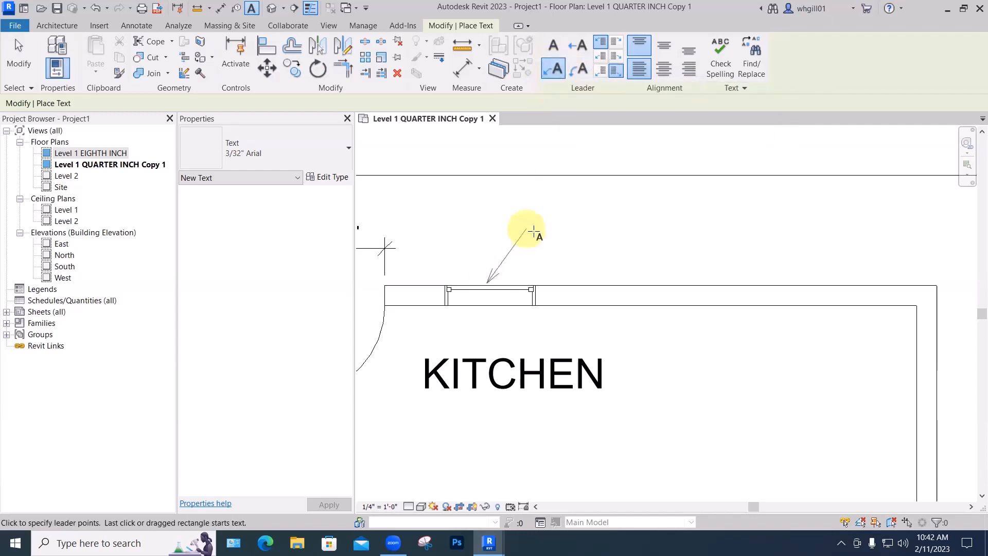
{"action": "left_click", "coordinate": [571, 230]}
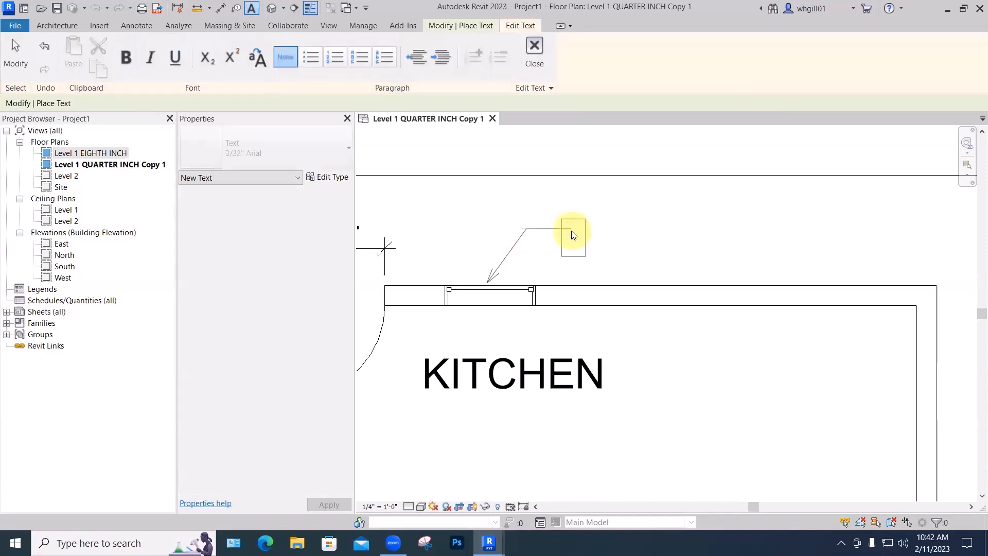
Fill the new leader note above the KITCHEN wall with NEW WINDOW and exit text placement
{"action": "type", "text": "NEW WIND"}
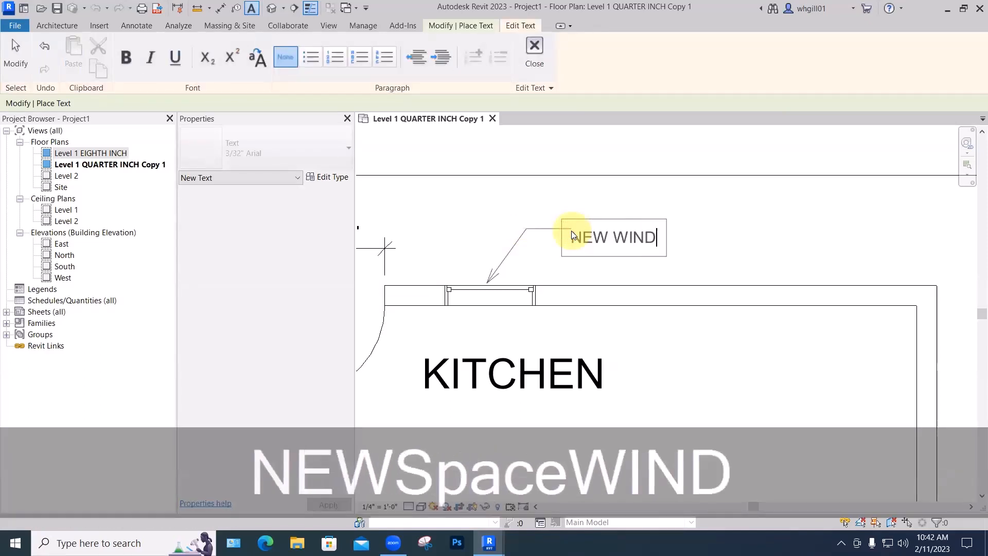
{"action": "type", "text": "OW"}
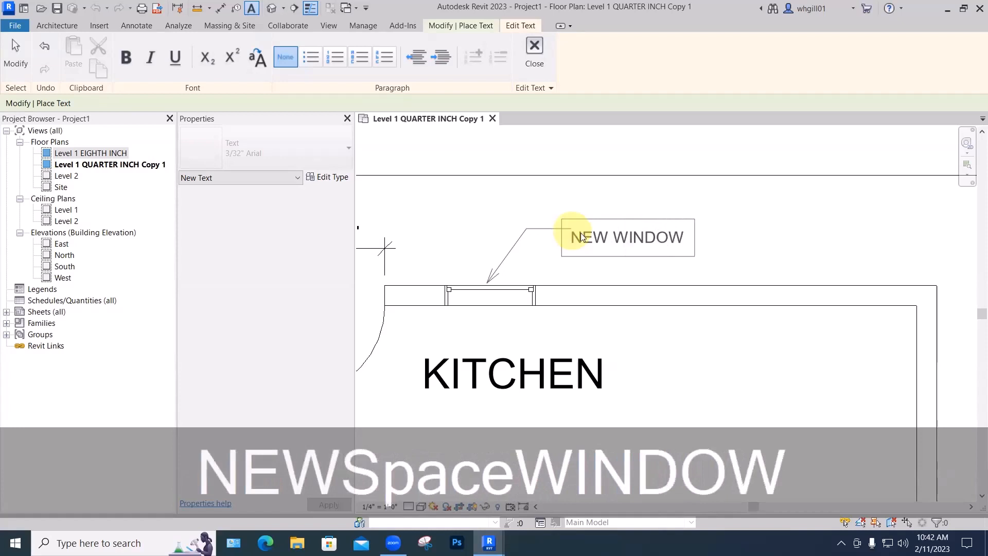
{"action": "left_click", "coordinate": [761, 238]}
{"action": "key", "text": "Escape"}
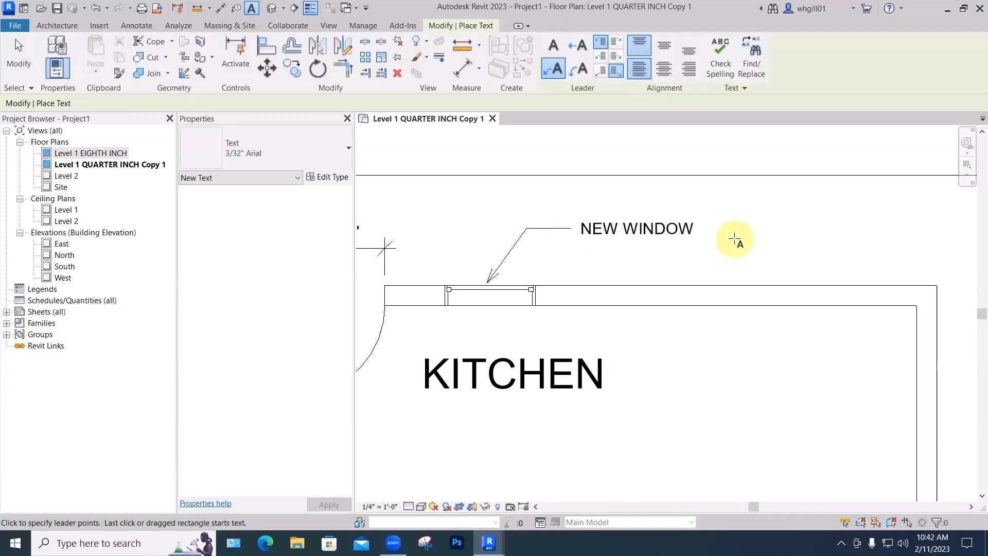
{"action": "key", "text": "Escape"}
{"action": "key", "text": "Escape"}
Apply Arc Leaders to the NEW WINDOW note and switch its leader back to straight segments
{"action": "left_click", "coordinate": [665, 234]}
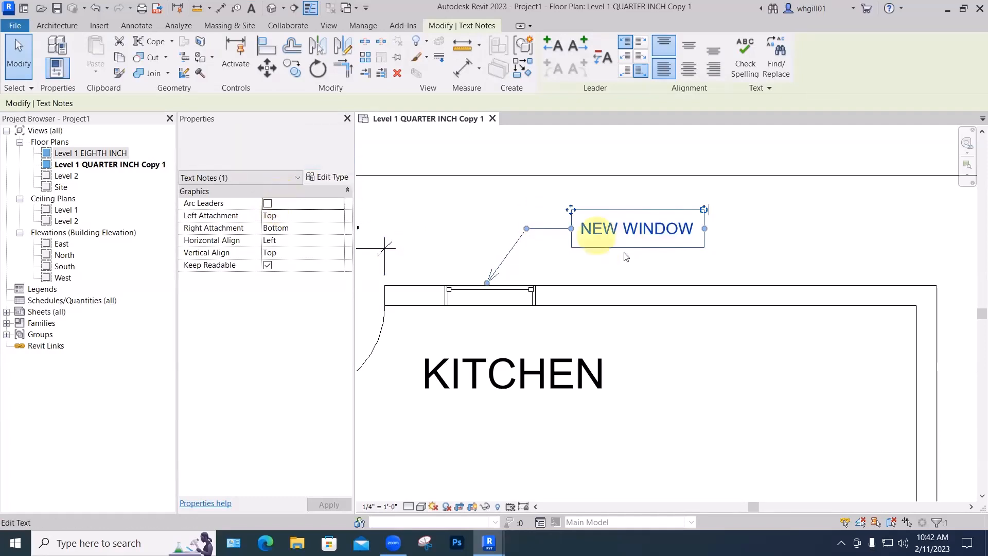
{"action": "left_click", "coordinate": [268, 203]}
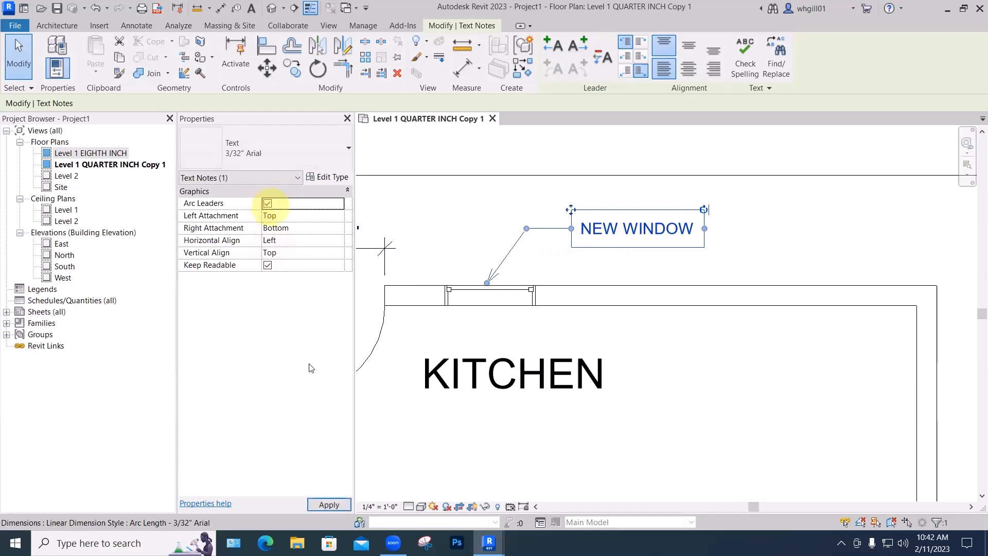
{"action": "left_click", "coordinate": [319, 505]}
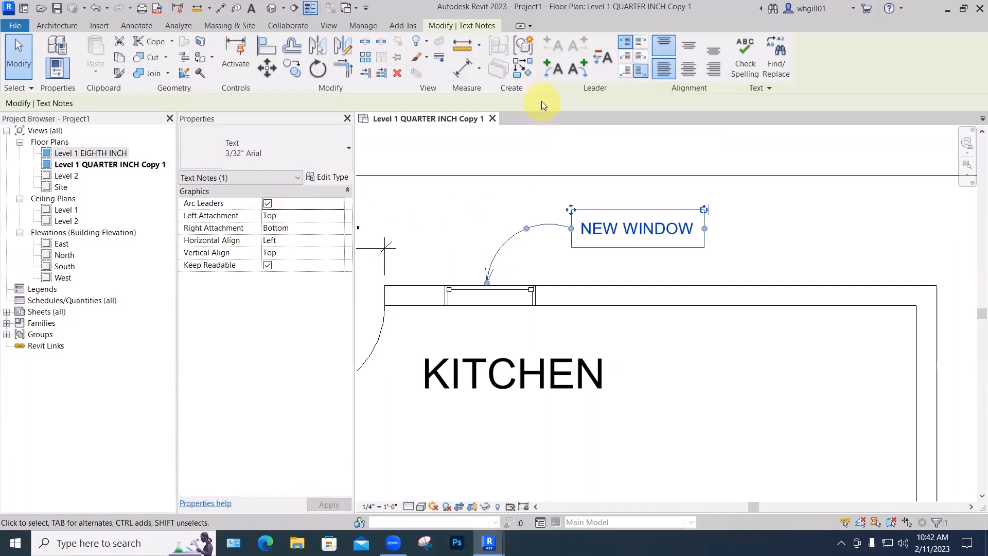
{"action": "left_click", "coordinate": [267, 203]}
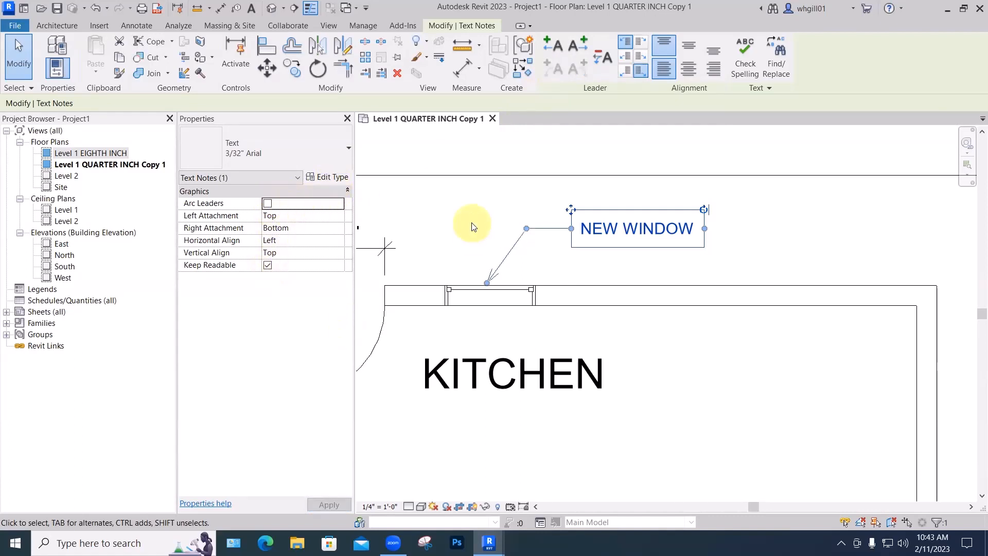
Shift the NEW WINDOW note together with its leader up and left, and move it back down so the arrow meets the window
{"action": "key", "text": "Escape"}
{"action": "key", "text": "Escape"}
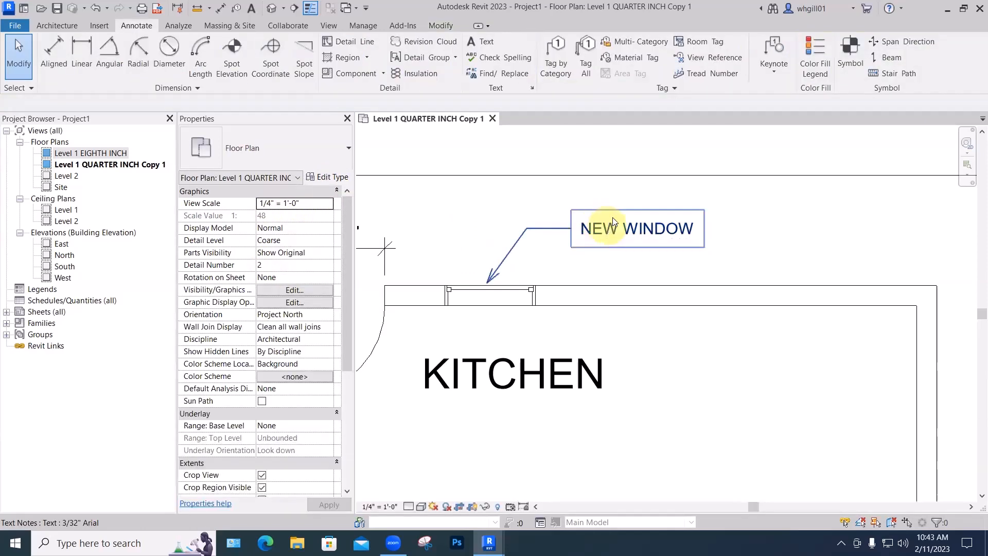
{"action": "left_click", "coordinate": [619, 212]}
{"action": "mouse_move", "coordinate": [638, 206]}
{"action": "left_mouse_down", "text": "ctrl"}
{"action": "mouse_move", "coordinate": [741, 150]}
{"action": "mouse_move", "coordinate": [600, 183]}
{"action": "mouse_move", "coordinate": [610, 203]}
{"action": "mouse_move", "coordinate": [682, 161]}
{"action": "mouse_move", "coordinate": [666, 159]}
{"action": "mouse_move", "coordinate": [612, 200]}
{"action": "left_mouse_up", "text": "ctrl"}
{"action": "left_click", "coordinate": [617, 159]}
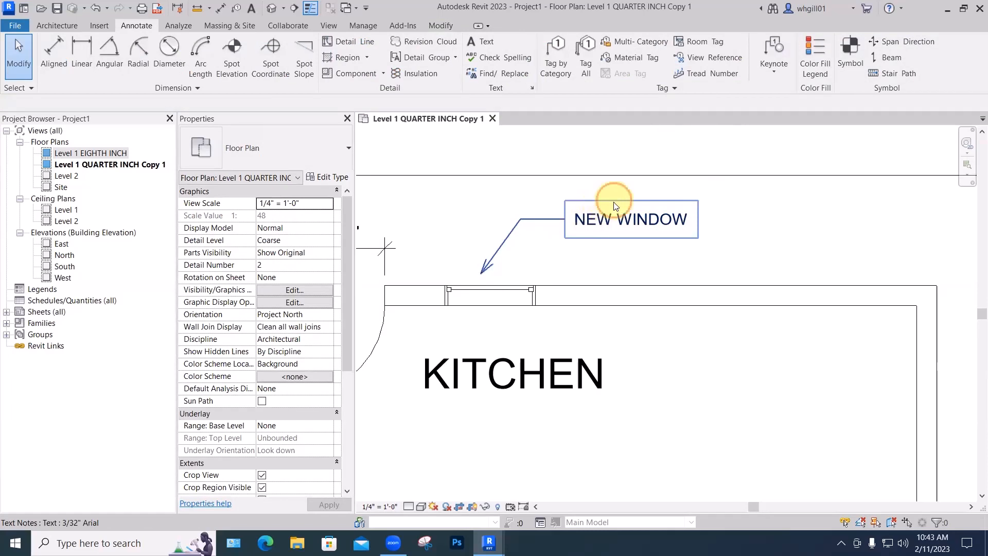
{"action": "left_click_drag", "start_coordinate": [610, 204], "coordinate": [603, 218]}
{"action": "left_click", "coordinate": [635, 211]}
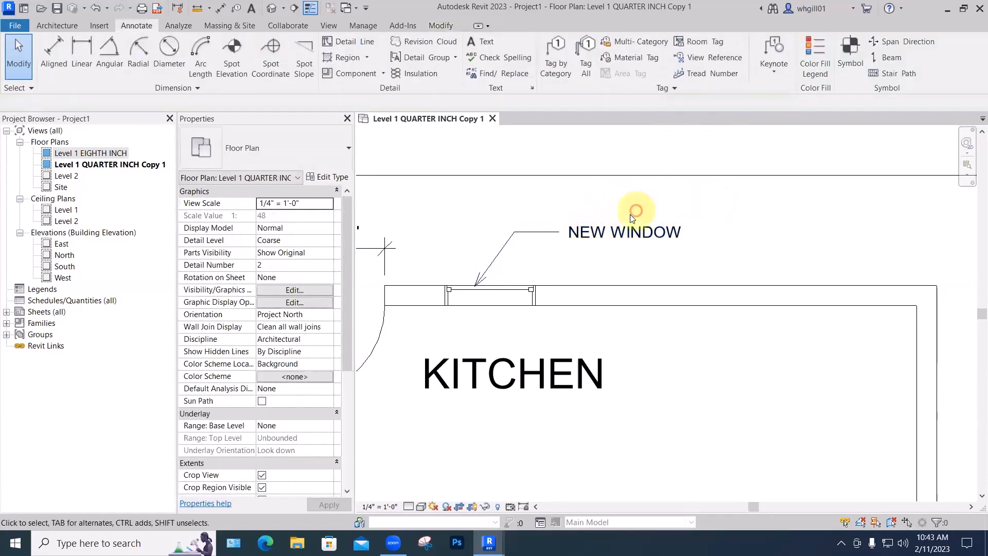
Raise only the text box of the NEW WINDOW note, leaving the leader's arrow tip on the window
{"action": "left_click", "coordinate": [614, 233]}
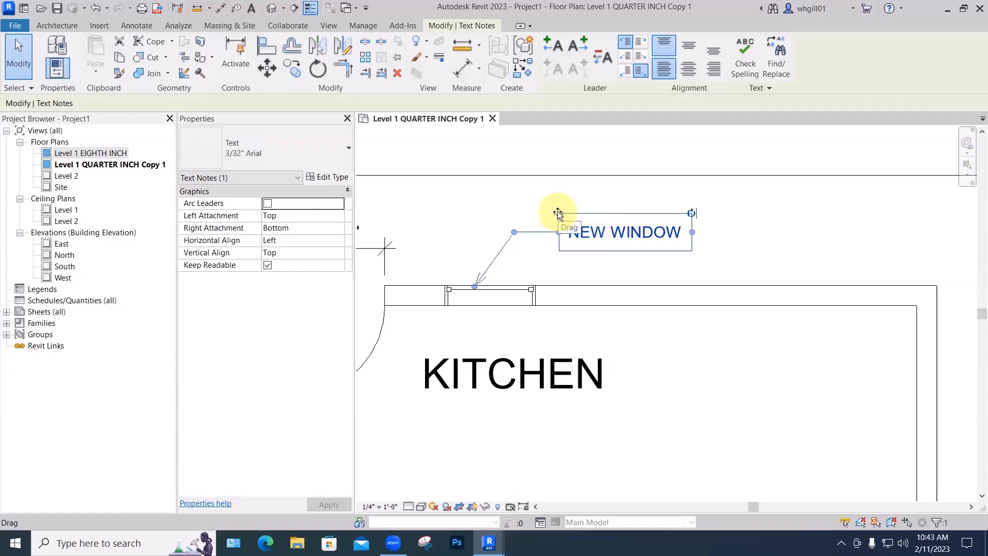
{"action": "mouse_move", "coordinate": [559, 213]}
{"action": "left_mouse_down"}
{"action": "mouse_move", "coordinate": [624, 163]}
{"action": "mouse_move", "coordinate": [617, 144]}
{"action": "mouse_move", "coordinate": [596, 139]}
{"action": "mouse_move", "coordinate": [613, 199]}
{"action": "mouse_move", "coordinate": [592, 248]}
{"action": "mouse_move", "coordinate": [578, 154]}
{"action": "mouse_move", "coordinate": [578, 172]}
{"action": "mouse_move", "coordinate": [566, 175]}
{"action": "left_mouse_up"}
{"action": "left_click", "coordinate": [626, 227]}
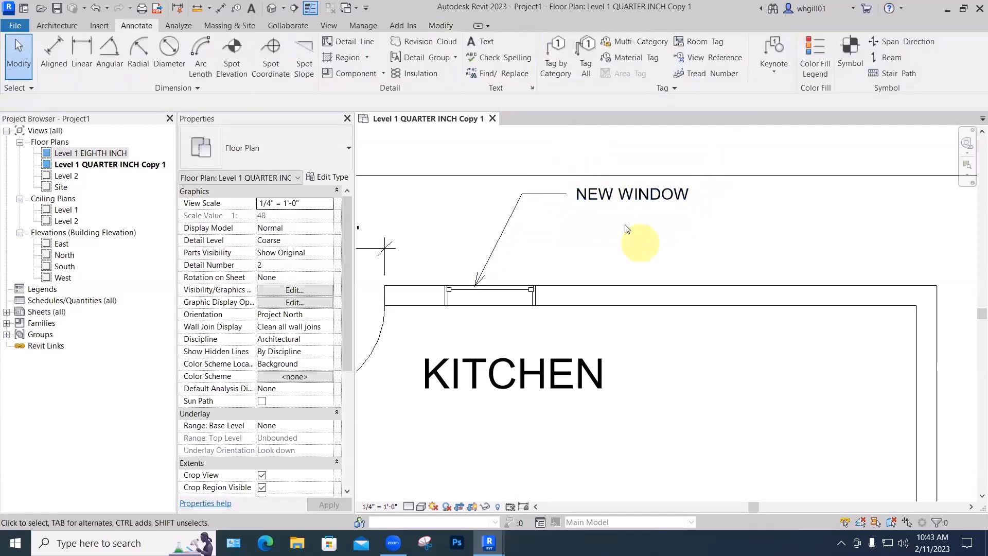
Rotate the NEW WINDOW text counterclockwise to a diagonal angle and undo the rotation
{"action": "left_click", "coordinate": [610, 197]}
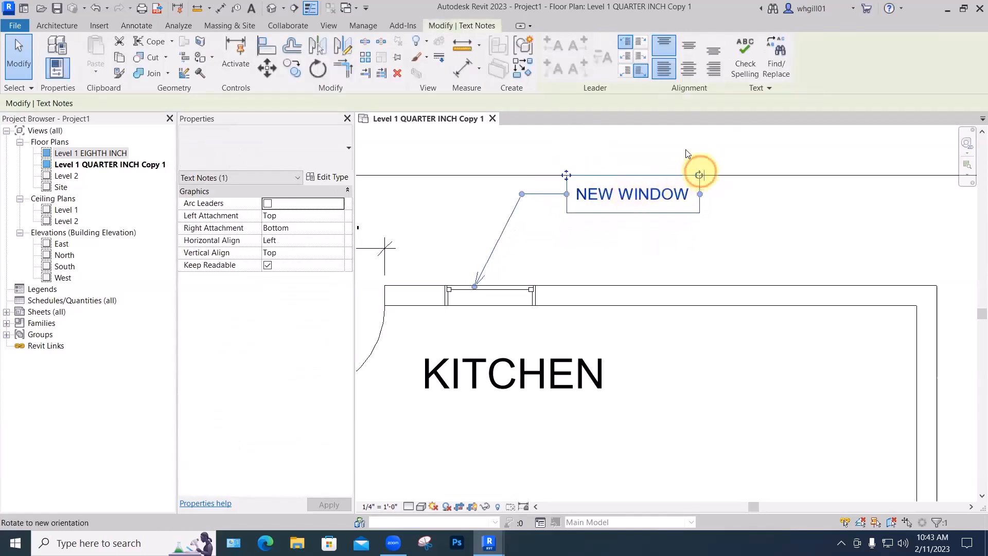
{"action": "left_click_drag", "start_coordinate": [699, 174], "coordinate": [673, 137]}
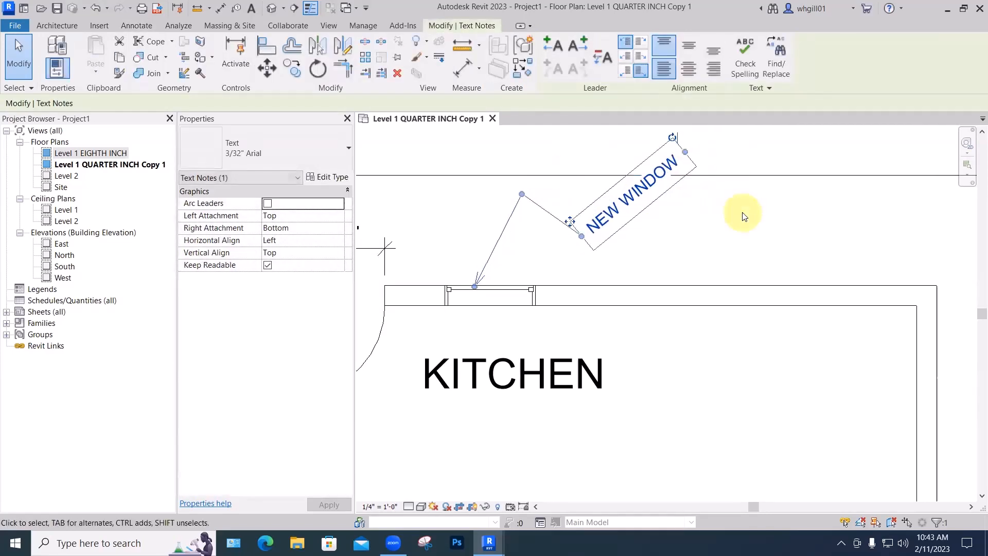
{"action": "key", "text": "ctrl+z"}
Narrow the NEW WINDOW text box so the words wrap onto two lines, and finish editing the note
{"action": "left_click", "coordinate": [651, 201]}
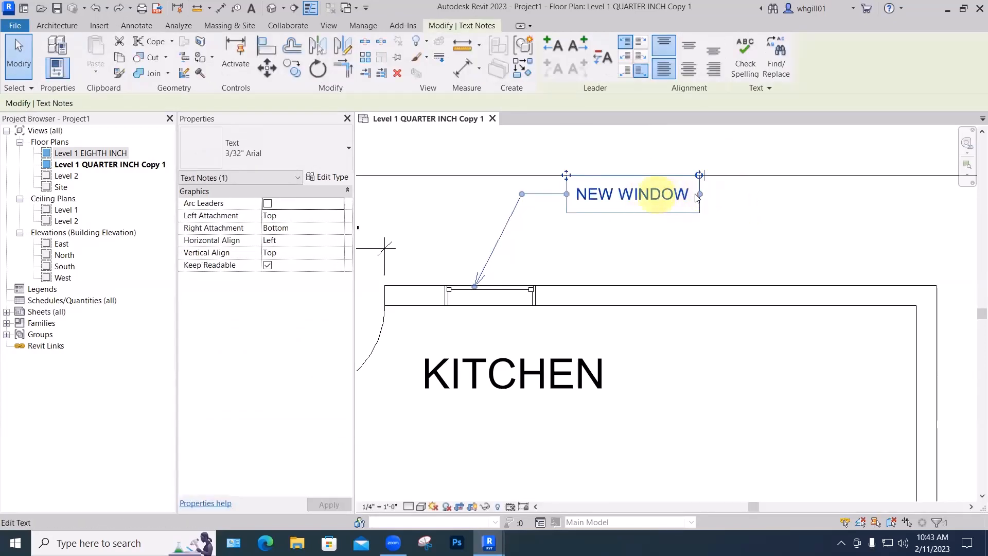
{"action": "left_click_drag", "start_coordinate": [699, 195], "coordinate": [682, 213]}
{"action": "key", "text": "Escape"}
{"action": "key", "text": "Escape"}
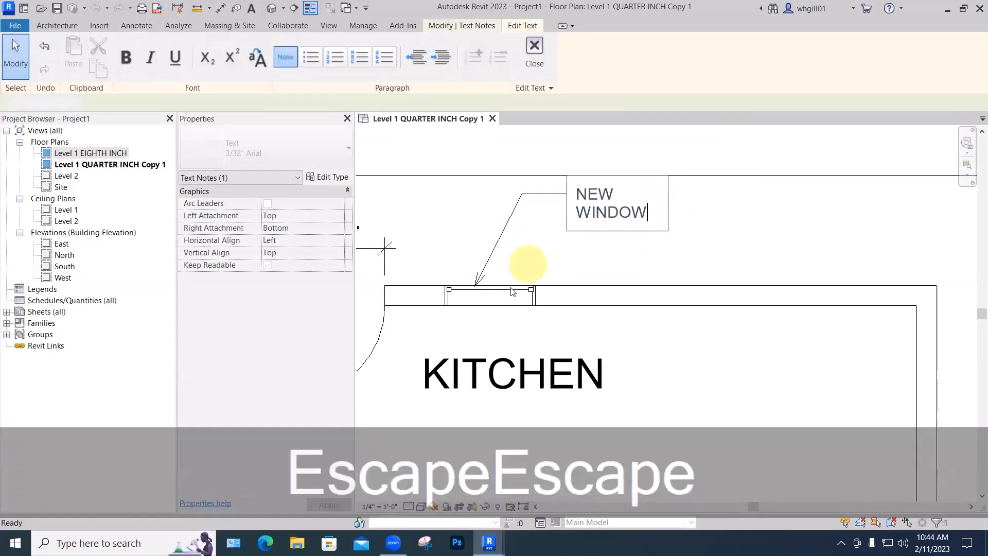
Copy the fixed window along the upper KITCHEN wall, about 7' 9" to the right of the original
{"action": "left_click", "coordinate": [513, 292]}
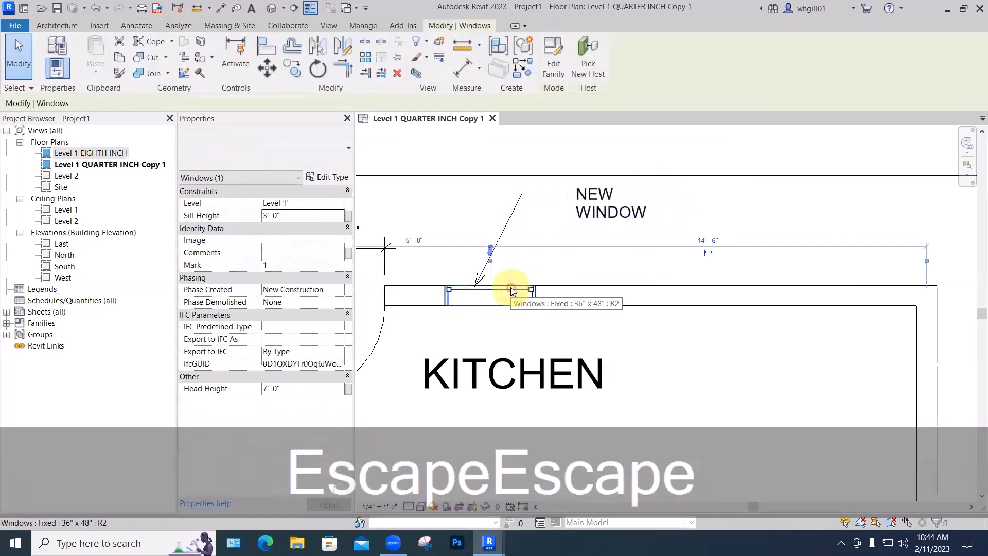
{"action": "left_click_drag", "start_coordinate": [512, 291], "coordinate": [745, 291], "text": "ctrl"}
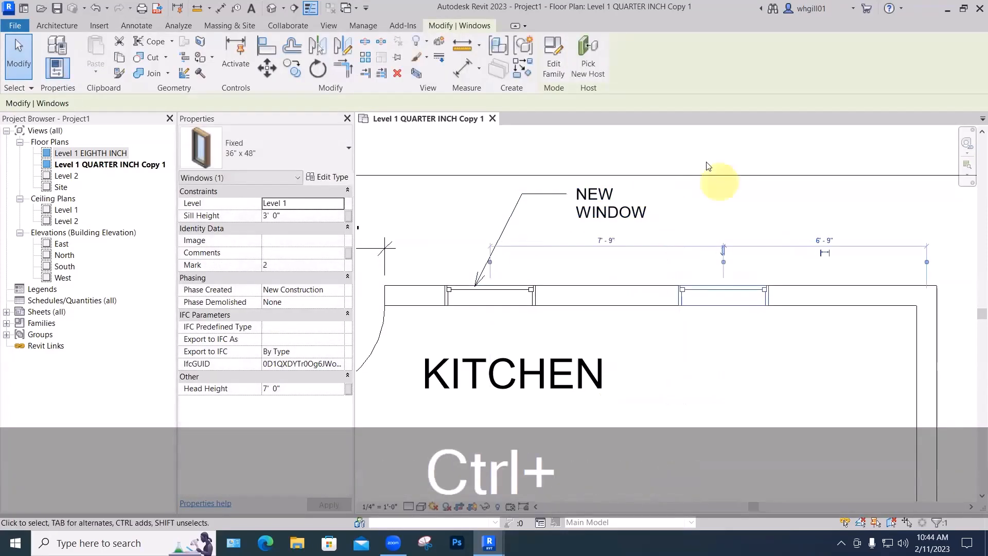
{"action": "left_click", "coordinate": [677, 148]}
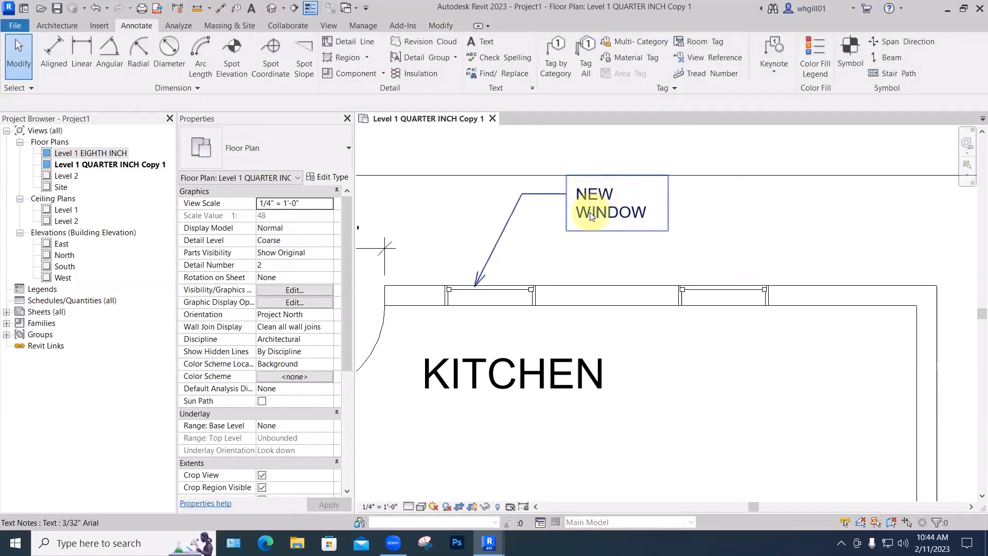
Copy the NEW WINDOW note with its leader over to the second window and delete the copy
{"action": "left_click", "coordinate": [566, 188]}
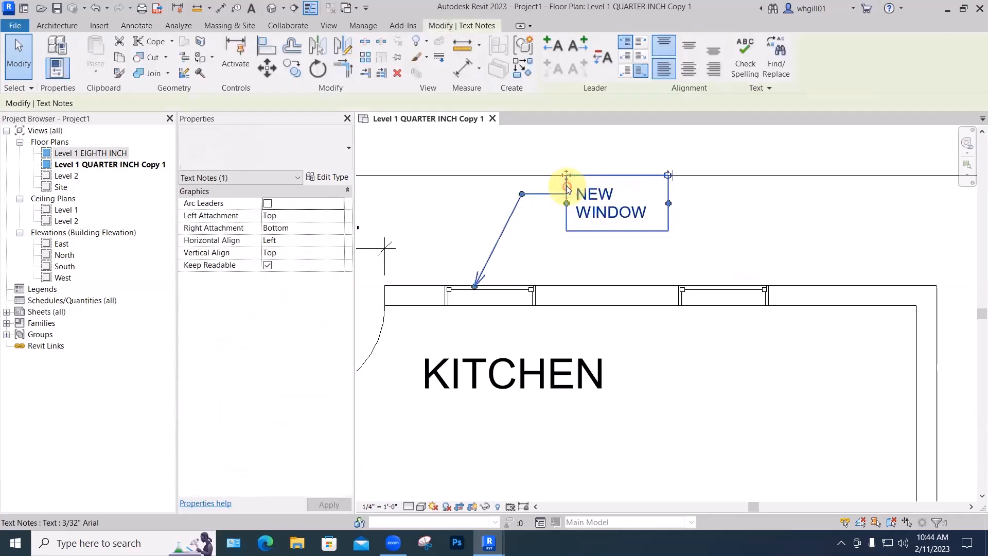
{"action": "mouse_move", "coordinate": [630, 188]}
{"action": "left_mouse_down", "text": "ctrl"}
{"action": "mouse_move", "coordinate": [741, 194]}
{"action": "mouse_move", "coordinate": [815, 184]}
{"action": "left_mouse_up", "text": "ctrl"}
{"action": "left_click", "coordinate": [776, 163]}
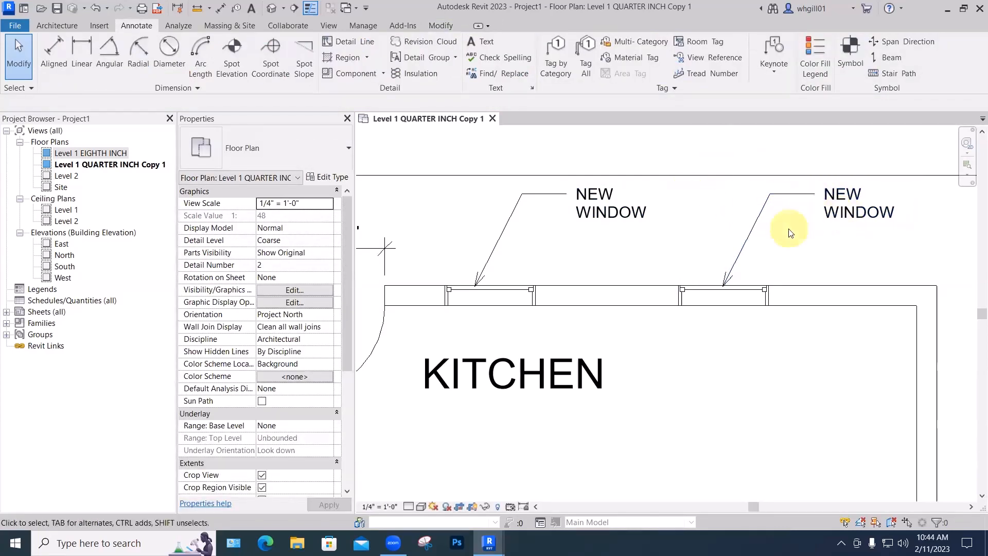
{"action": "left_click", "coordinate": [822, 212]}
{"action": "key", "text": "BackSpace"}
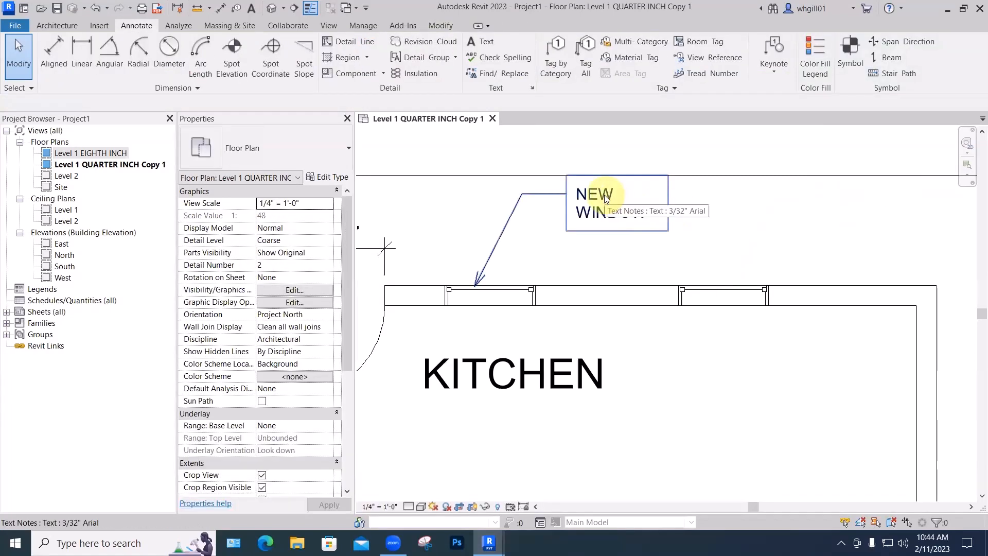
Add a right side straight leader to the NEW WINDOW note, pointing at the second window with its landing level with WINDOW
{"action": "left_click", "coordinate": [604, 195]}
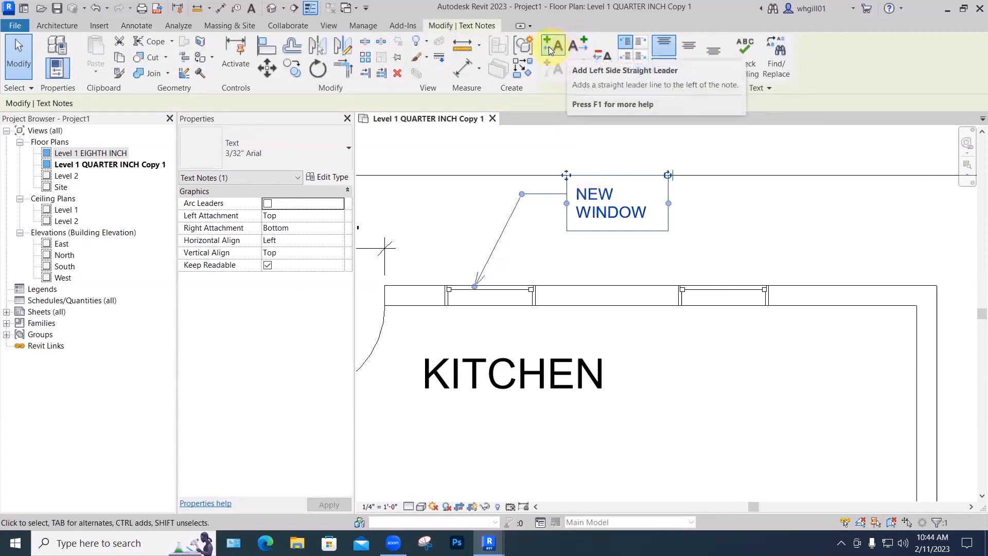
{"action": "left_click", "coordinate": [577, 46]}
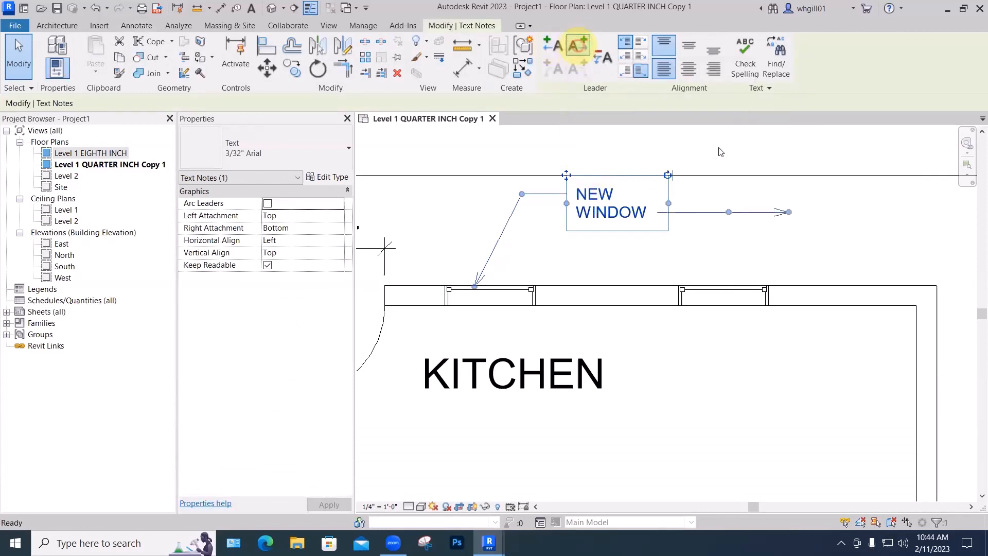
{"action": "left_click_drag", "start_coordinate": [789, 213], "coordinate": [742, 282]}
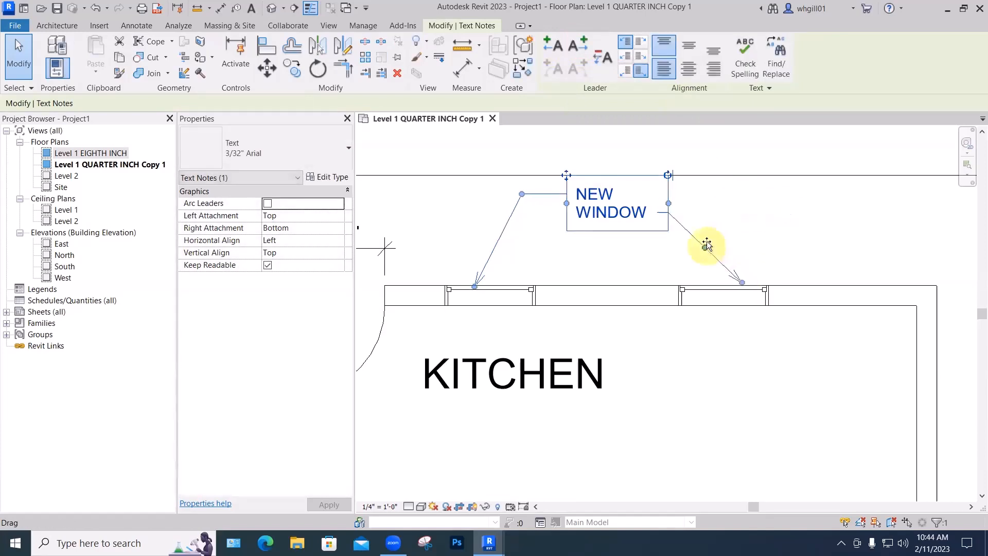
{"action": "left_click_drag", "start_coordinate": [706, 245], "coordinate": [723, 213]}
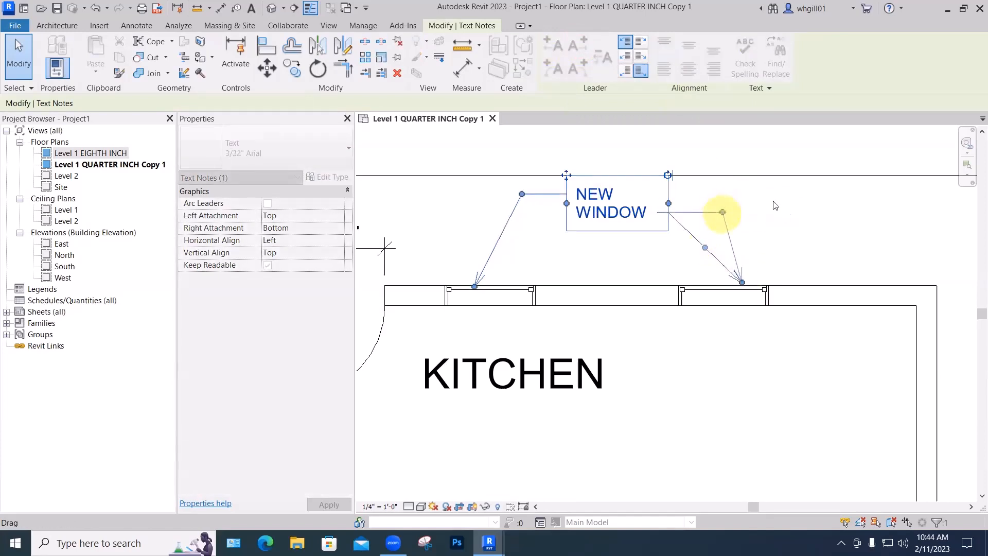
{"action": "left_click", "coordinate": [816, 210]}
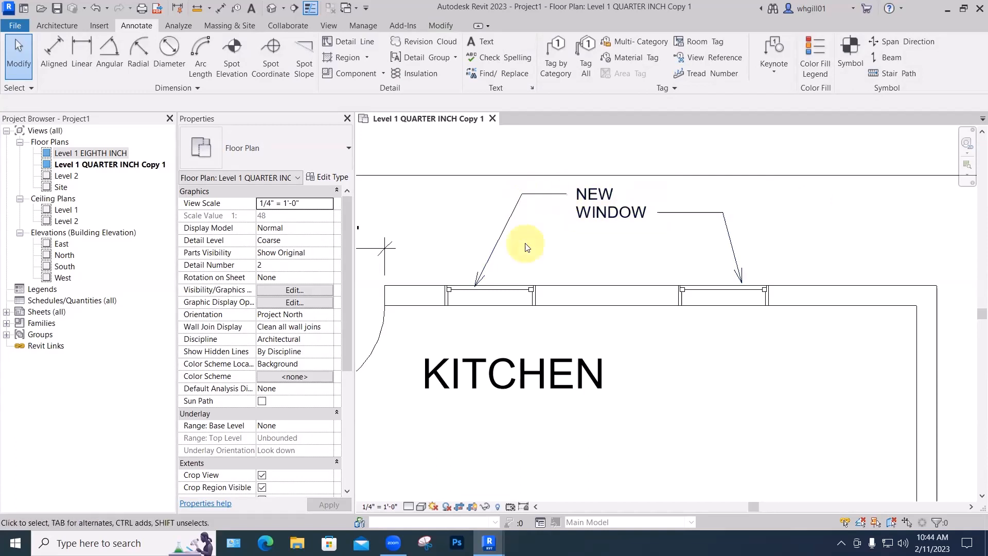
Set the NEW WINDOW note's right leader attachment to Top and pull that leader's elbow closer to the text
{"action": "left_click", "coordinate": [594, 212]}
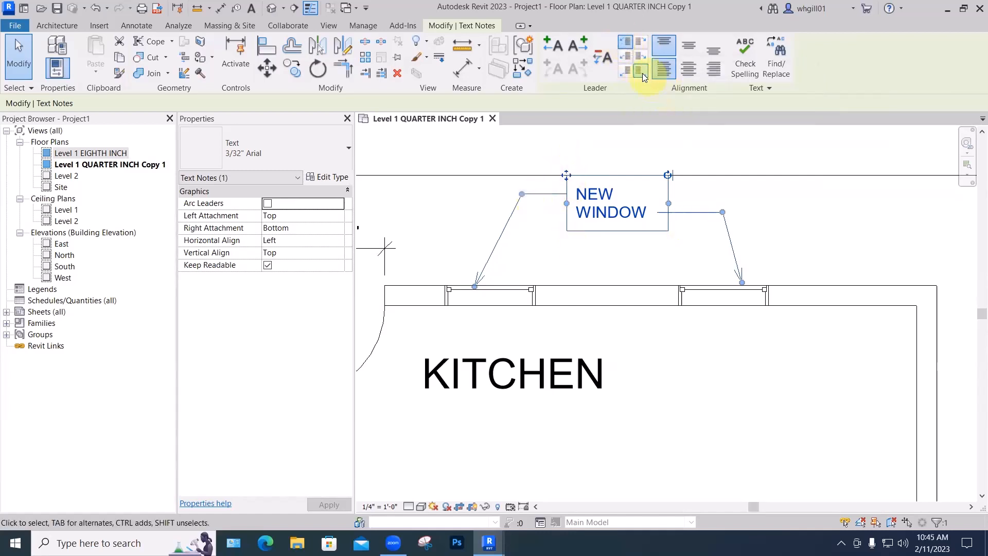
{"action": "left_click", "coordinate": [643, 43]}
{"action": "left_click", "coordinate": [781, 210]}
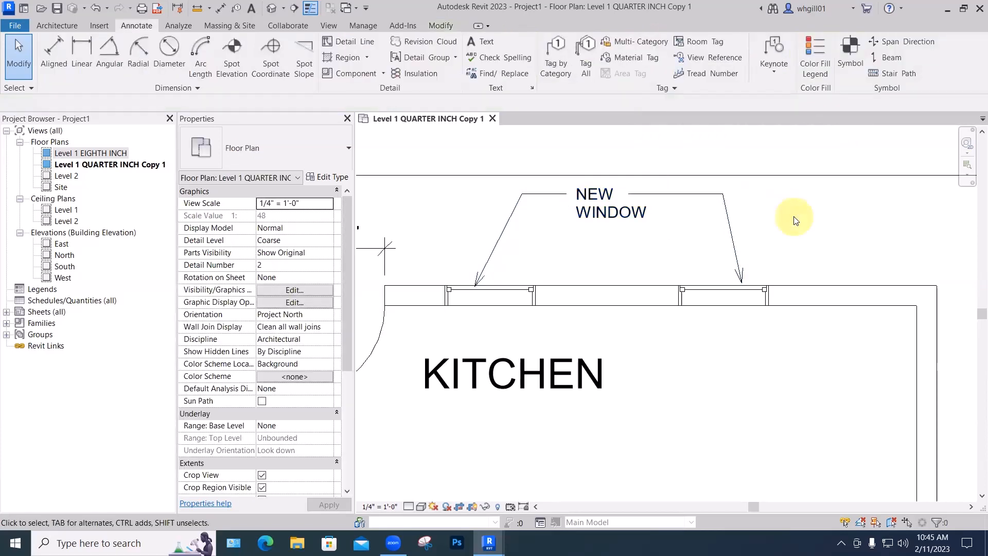
{"action": "left_click", "coordinate": [725, 207]}
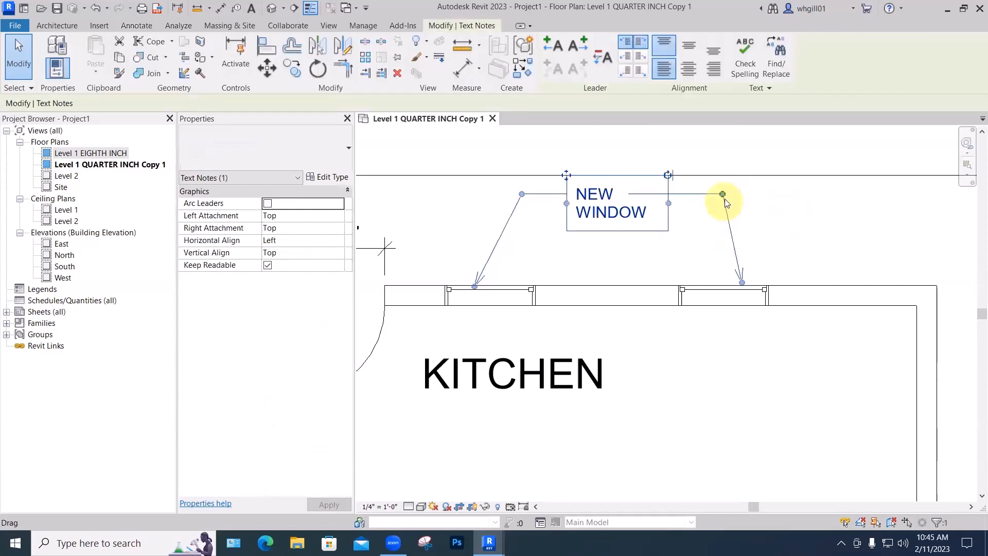
{"action": "left_click_drag", "start_coordinate": [707, 197], "coordinate": [704, 194]}
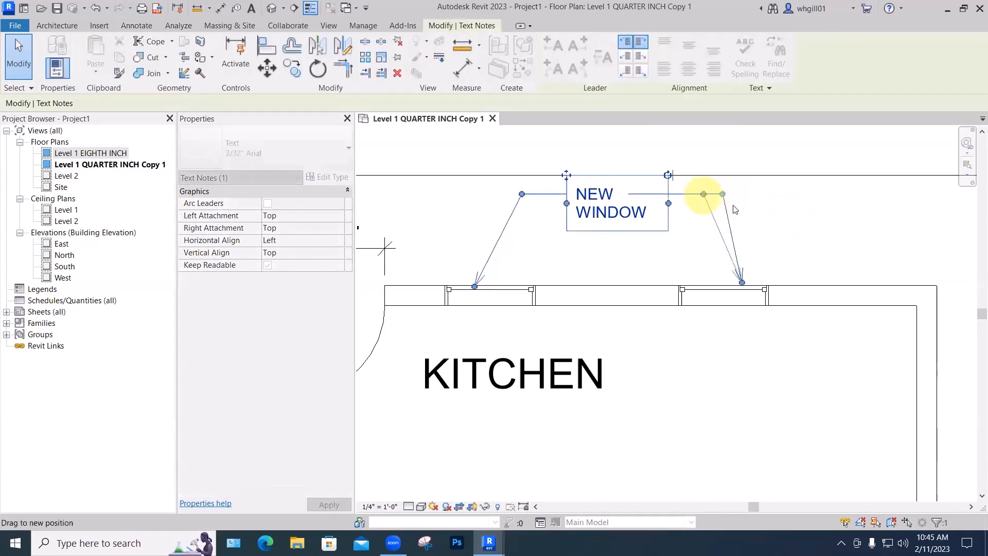
{"action": "left_click", "coordinate": [785, 205]}
Try to move the NEW WINDOW text box slightly right and down between its two leaders
{"action": "left_click", "coordinate": [606, 203]}
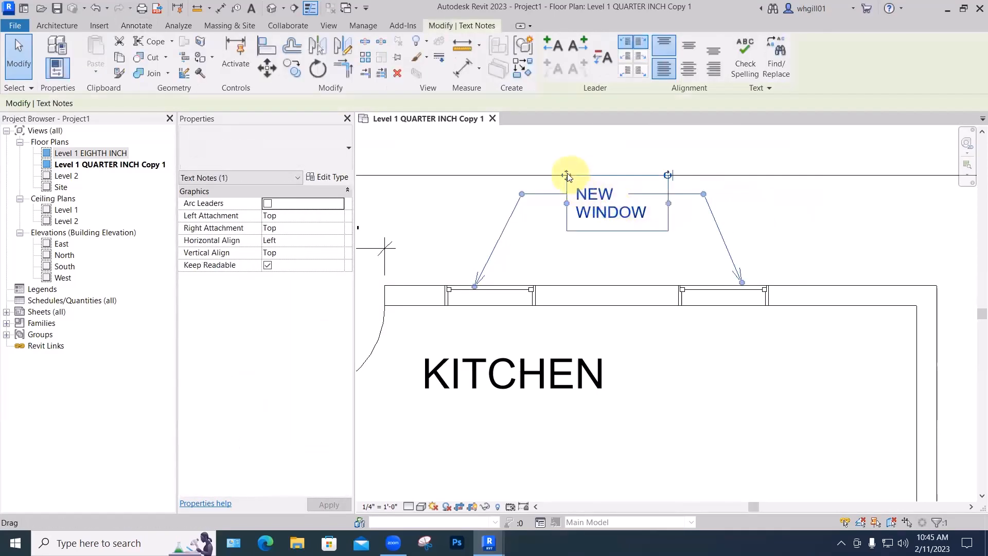
{"action": "left_click_drag", "start_coordinate": [566, 175], "coordinate": [601, 186]}
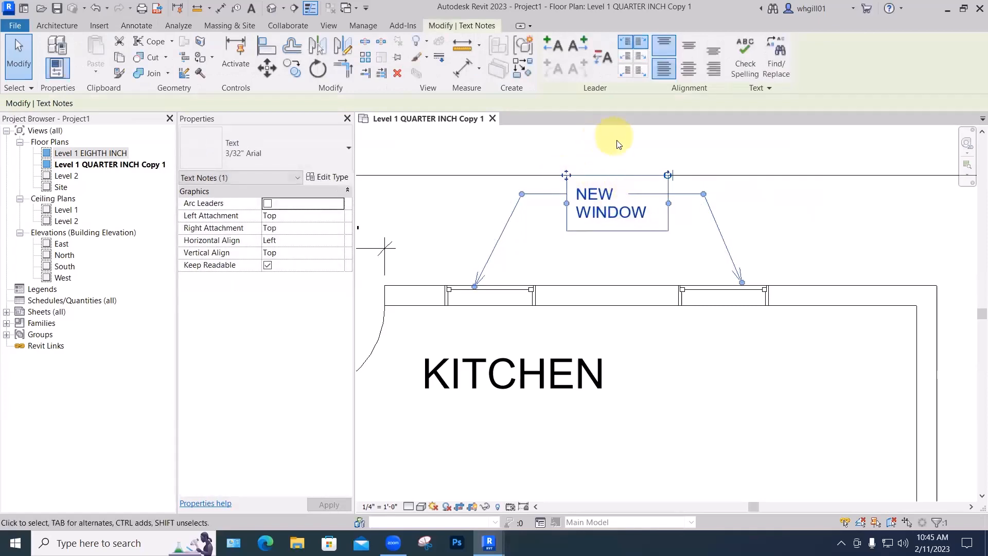
{"action": "left_click", "coordinate": [600, 141]}
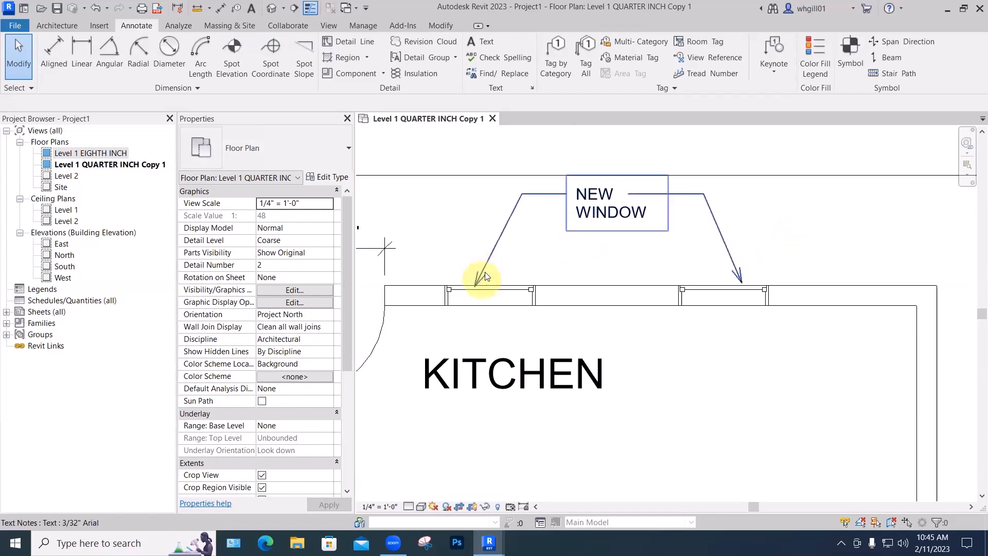
Copy the two-leader NEW WINDOW note into the KITCHEN, just above the lower wall
{"action": "scroll", "coordinate": [599, 215], "scroll_direction": "down", "scroll_amount": 2}
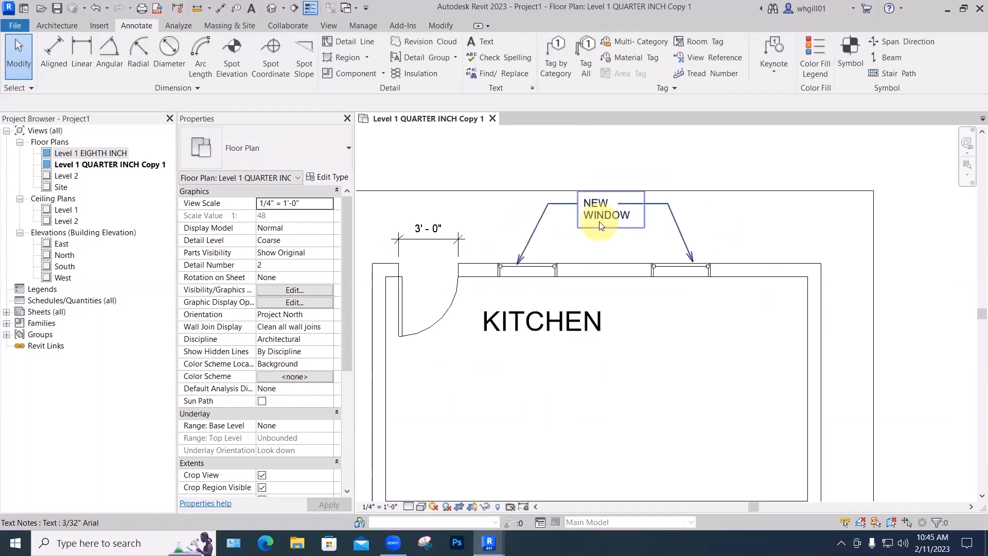
{"action": "scroll", "coordinate": [597, 217], "scroll_direction": "down", "scroll_amount": 2}
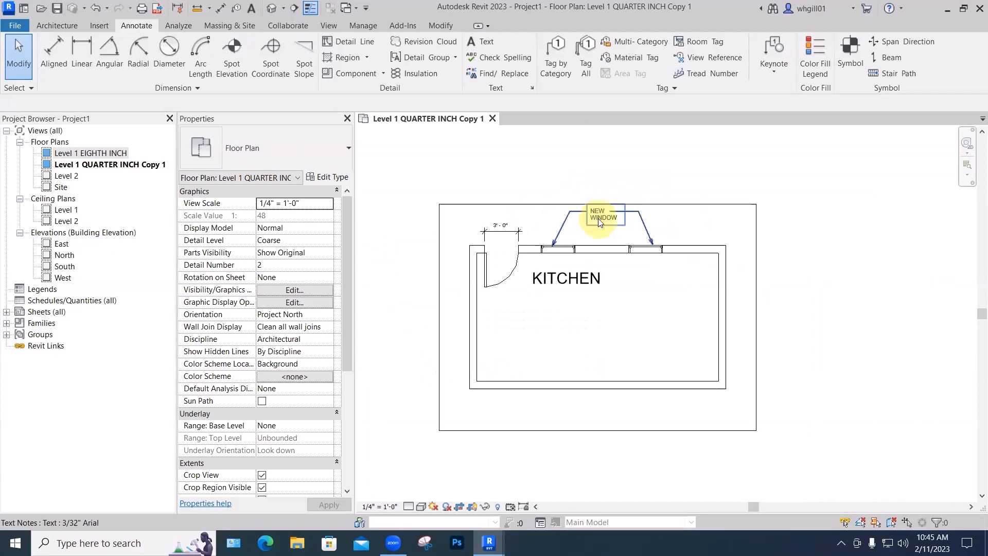
{"action": "left_click_drag", "start_coordinate": [598, 218], "coordinate": [594, 351], "text": "ctrl"}
{"action": "left_click", "coordinate": [658, 305]}
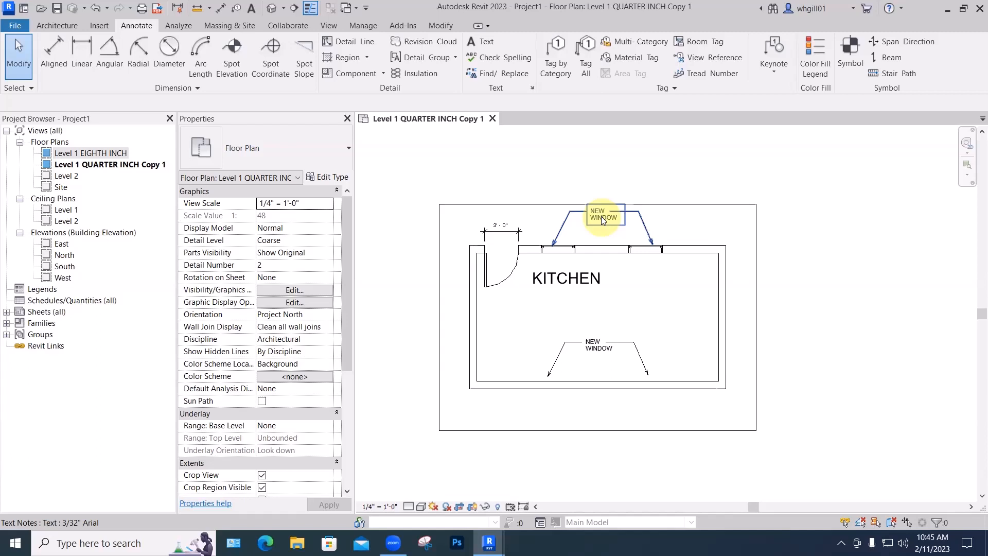
Set the leader arrowhead of the NEW WINDOW note's 3/32" Arial text type to Arrow Filled 20 Degree
{"action": "left_click", "coordinate": [601, 217]}
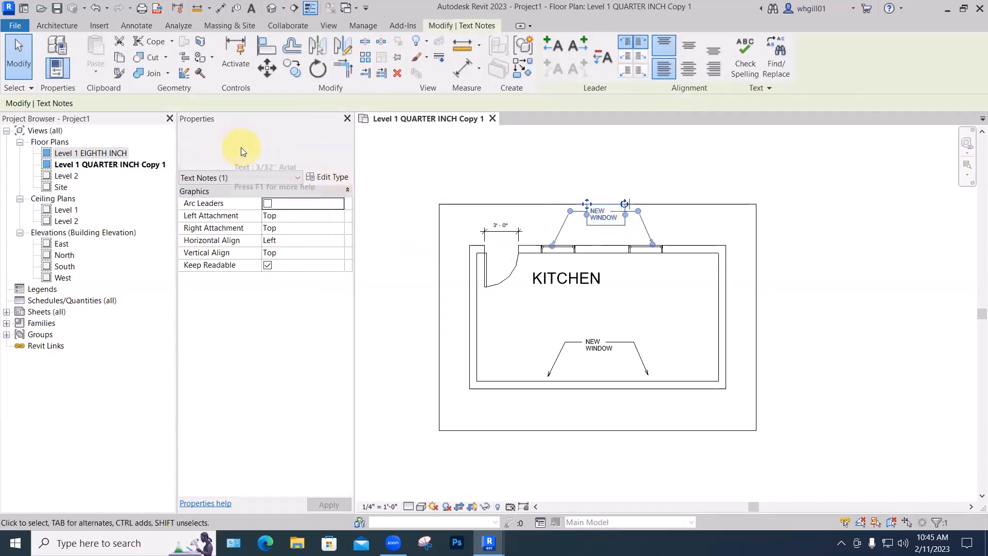
{"action": "left_click", "coordinate": [323, 177]}
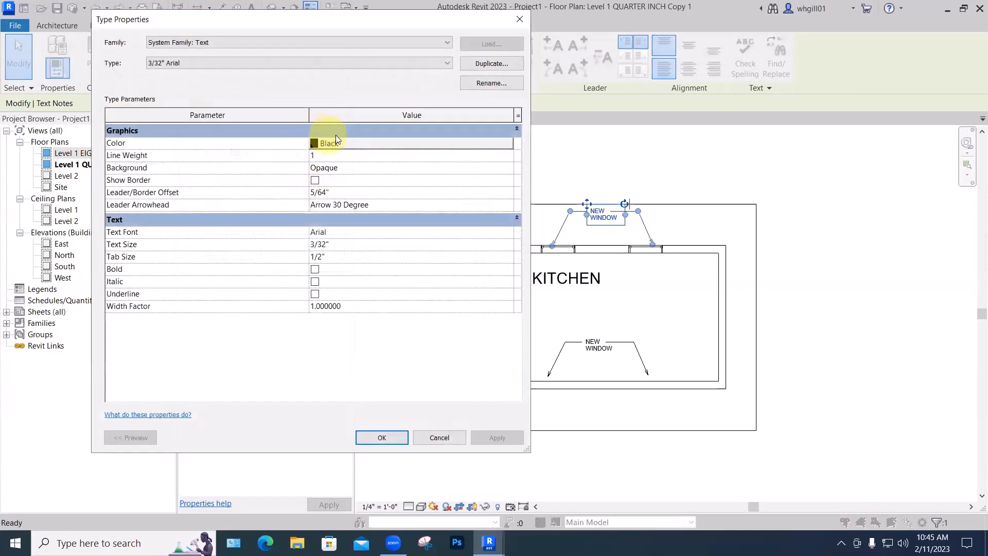
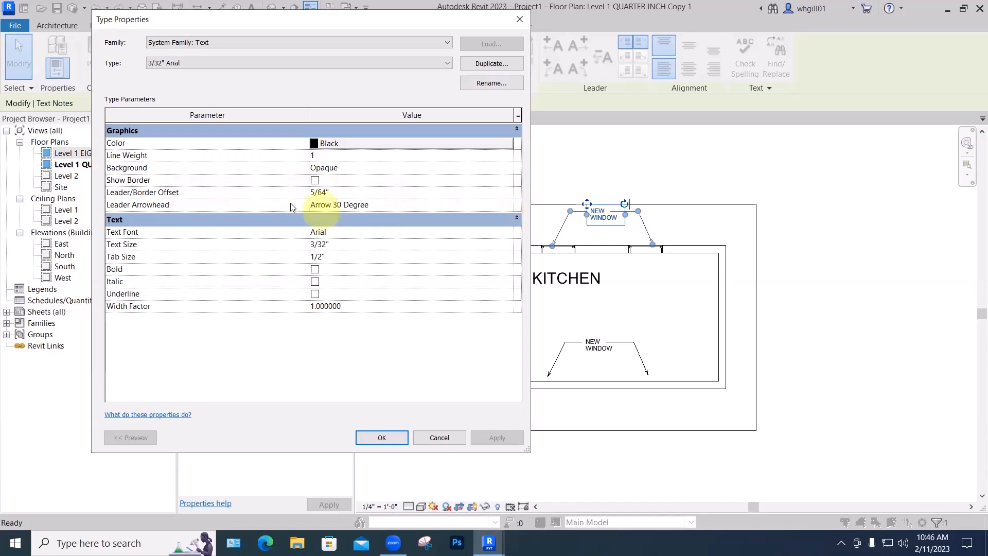
{"action": "left_click", "coordinate": [330, 205]}
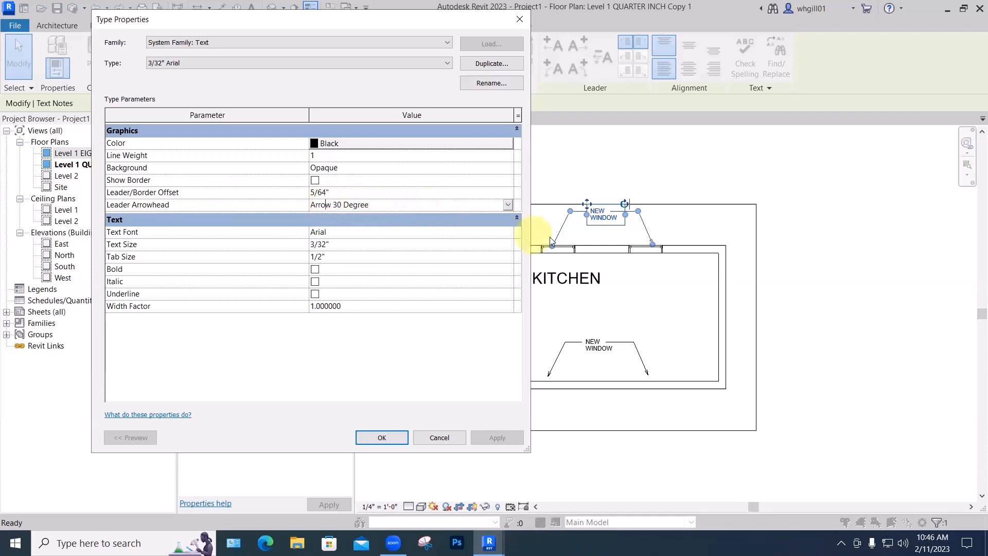
{"action": "left_click", "coordinate": [508, 204]}
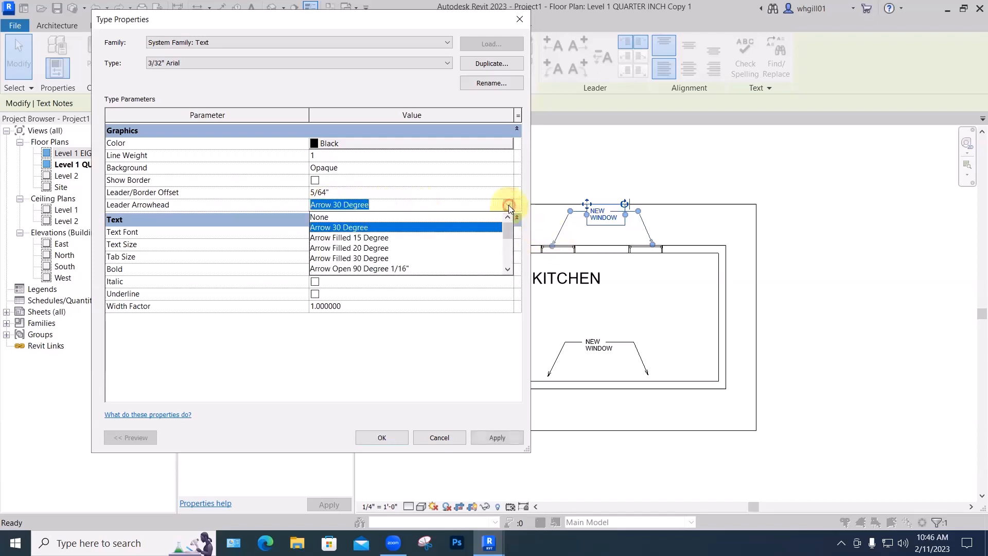
{"action": "left_click", "coordinate": [342, 249]}
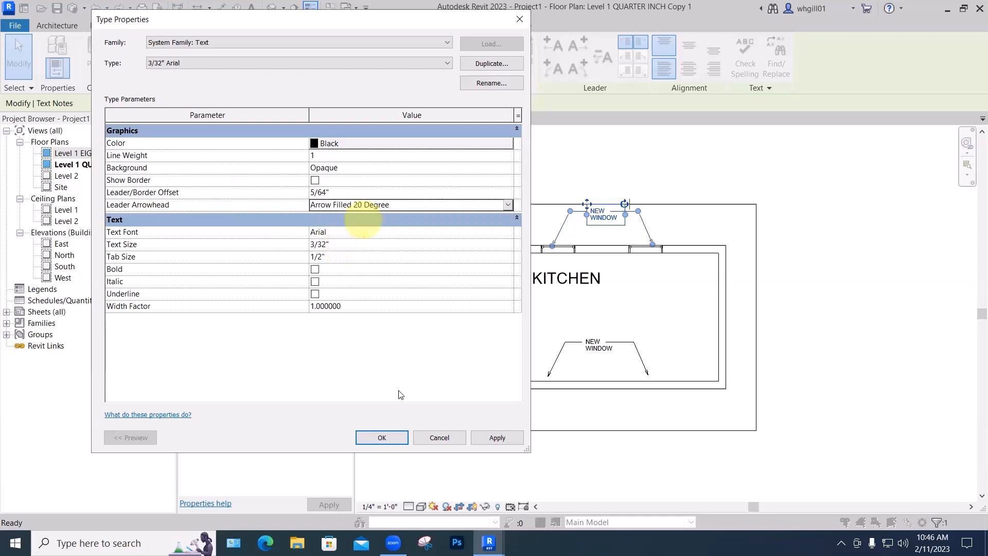
{"action": "left_click", "coordinate": [485, 436]}
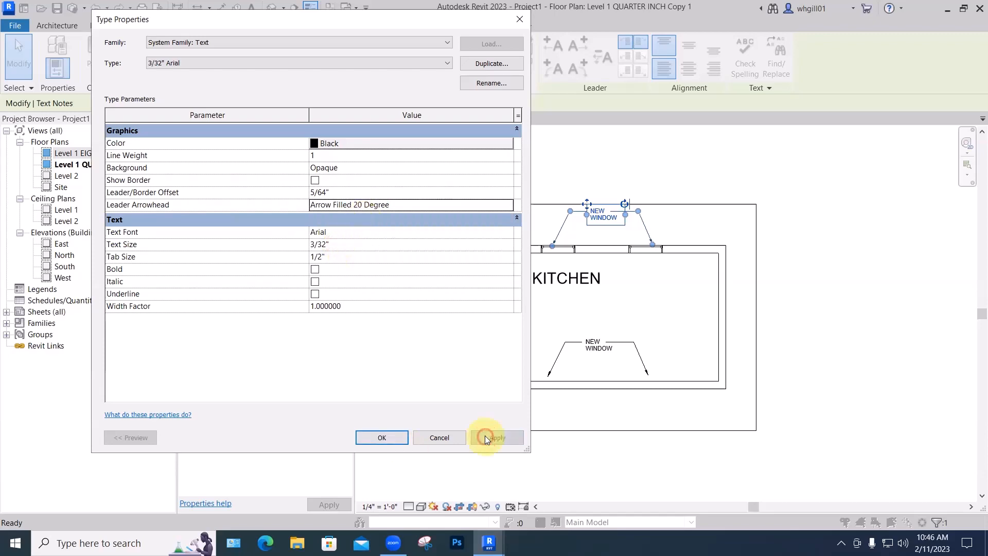
{"action": "left_click", "coordinate": [386, 436]}
{"action": "left_click", "coordinate": [587, 250]}
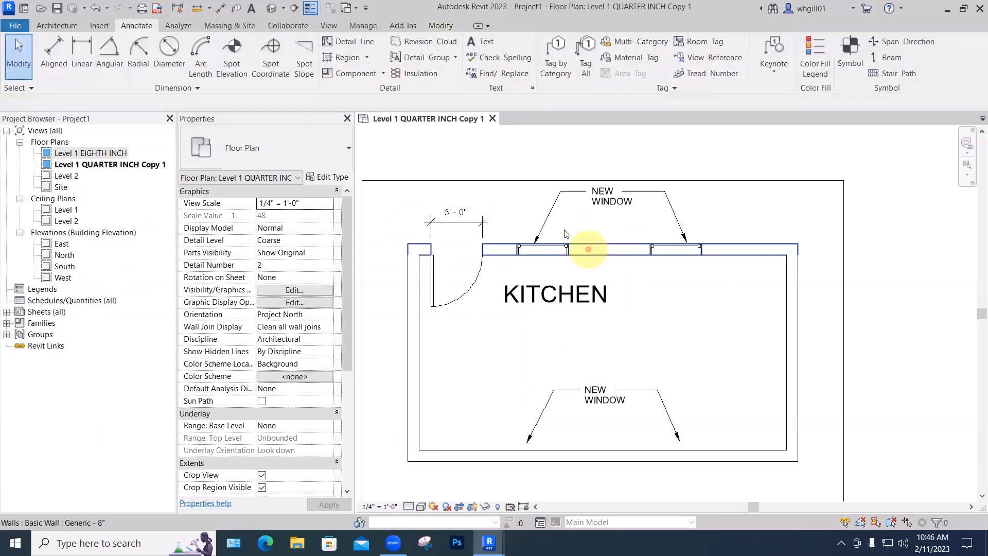
{"action": "scroll", "coordinate": [566, 234], "scroll_direction": "up", "scroll_amount": 3}
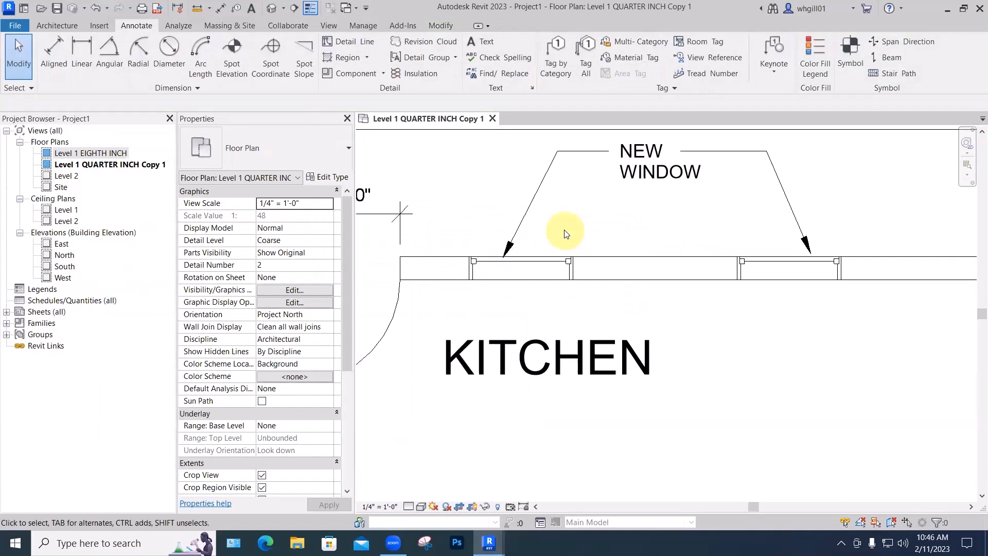
{"action": "left_click", "coordinate": [326, 178]}
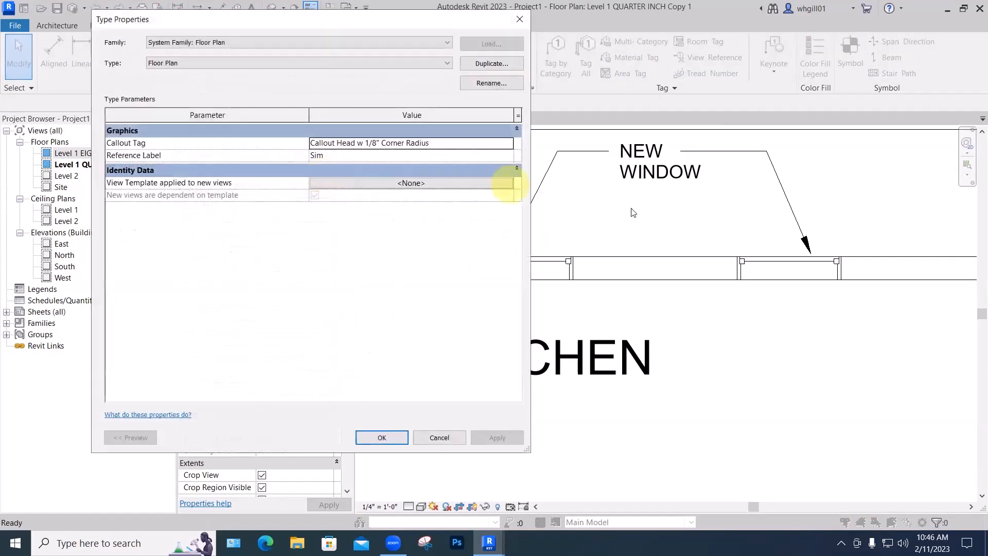
{"action": "left_click", "coordinate": [520, 19]}
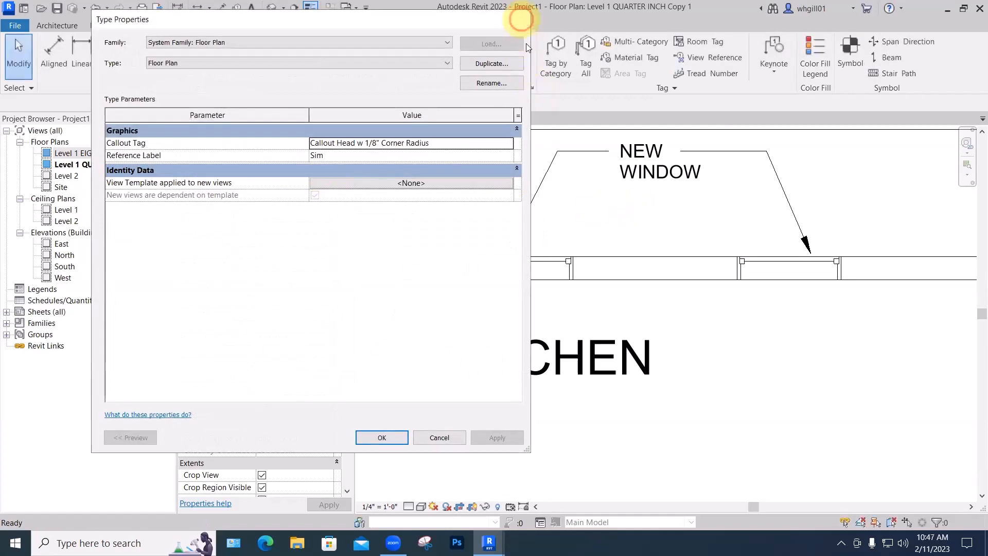
{"action": "left_click", "coordinate": [547, 172]}
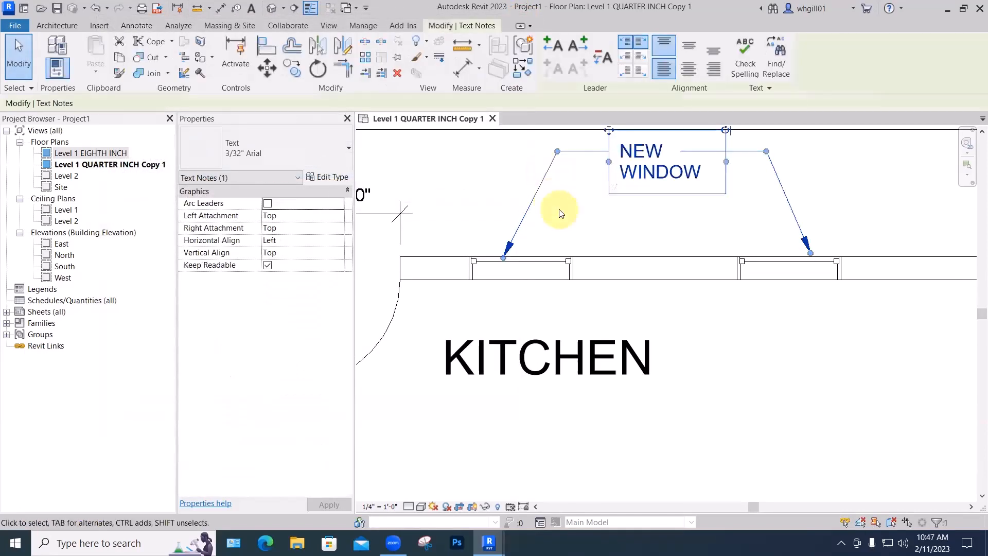
Move the KITCHEN text slightly right and down so it sits between the two NEW WINDOW notes
{"action": "scroll", "coordinate": [561, 214], "scroll_direction": "down", "scroll_amount": 2}
{"action": "scroll", "coordinate": [560, 214], "scroll_direction": "down", "scroll_amount": 3}
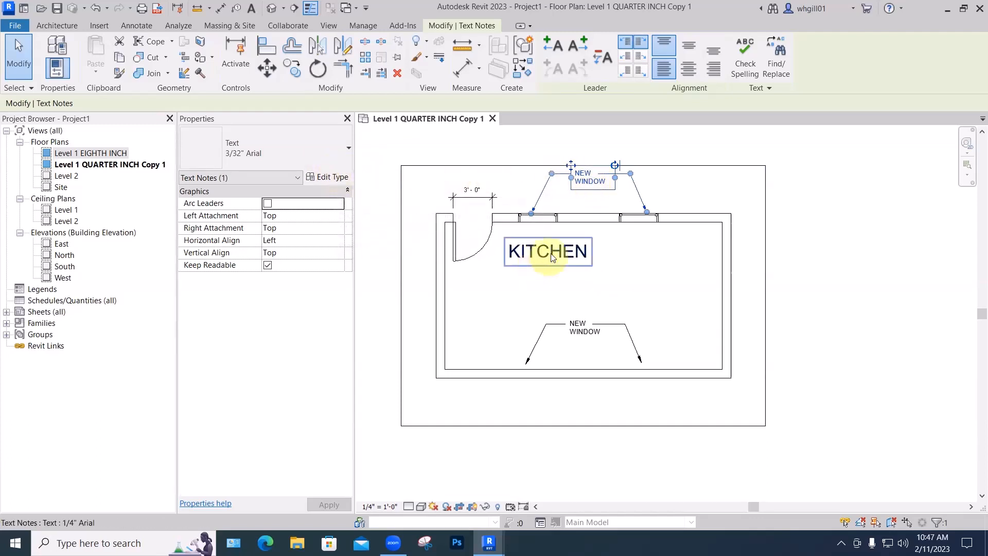
{"action": "left_click_drag", "start_coordinate": [551, 257], "coordinate": [591, 278]}
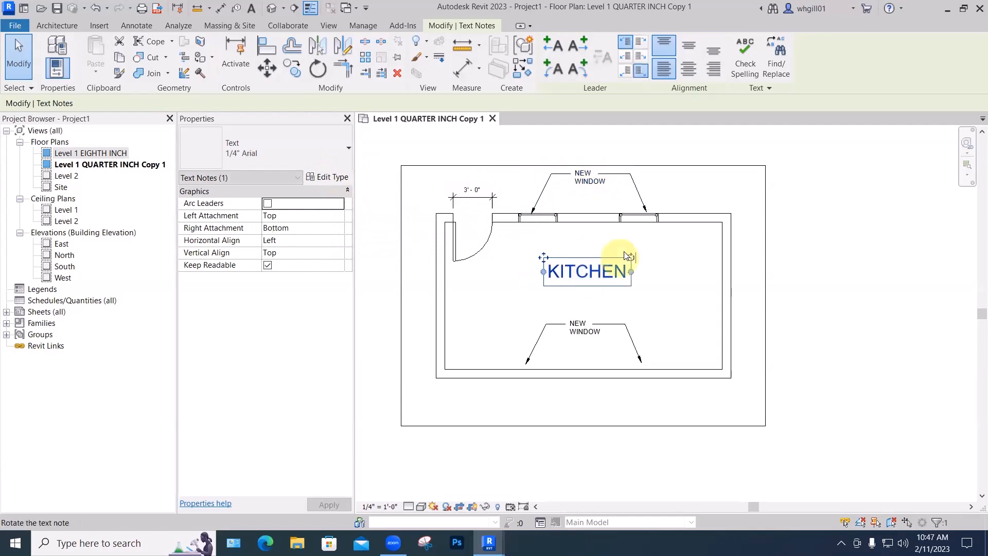
{"action": "left_click", "coordinate": [609, 296]}
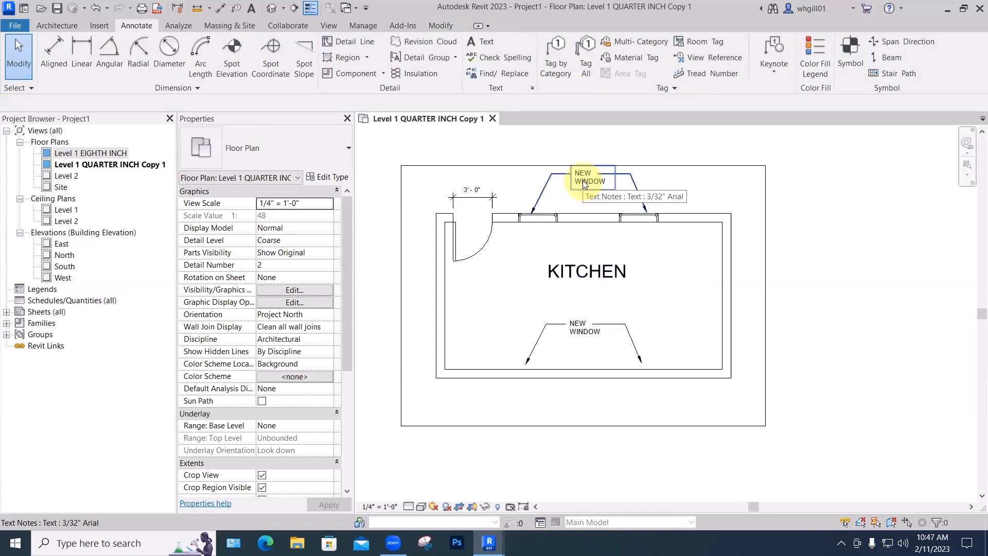
Change the text font of the NEW WINDOW note's 3/32" Arial type to CityBlueprint
{"action": "left_click", "coordinate": [544, 186]}
{"action": "left_click", "coordinate": [325, 176]}
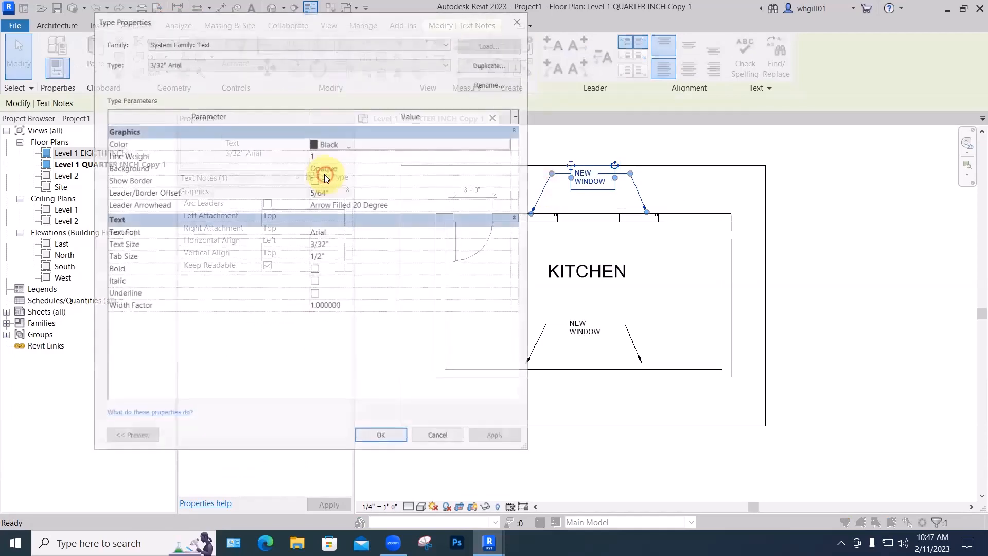
{"action": "left_click", "coordinate": [318, 232]}
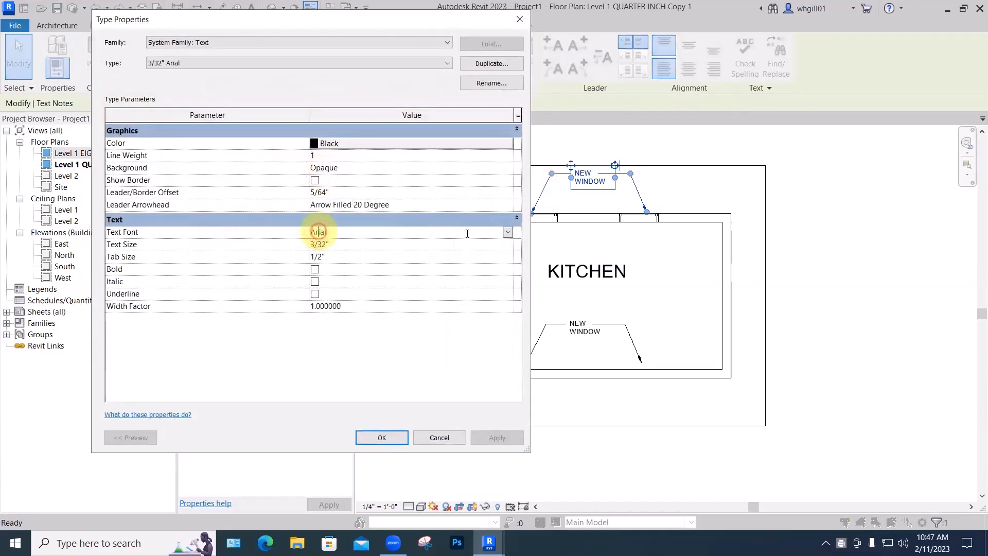
{"action": "left_click", "coordinate": [507, 232]}
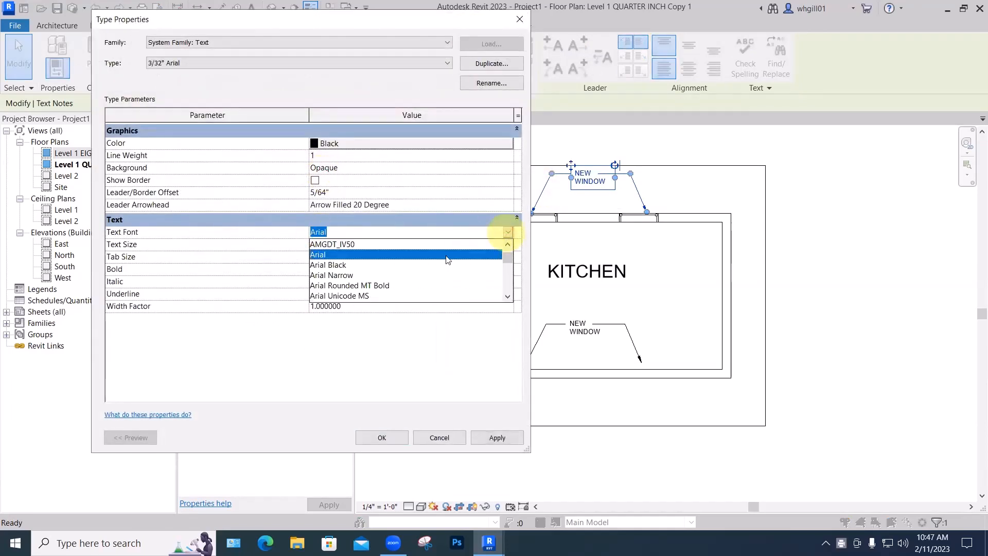
{"action": "scroll", "coordinate": [446, 260], "scroll_direction": "down", "scroll_amount": 8}
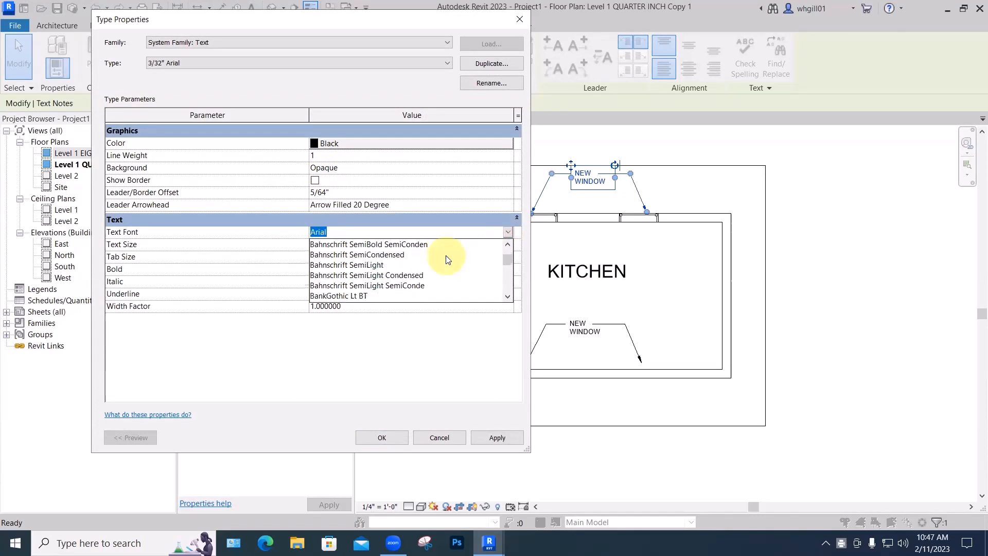
{"action": "scroll", "coordinate": [447, 259], "scroll_direction": "down", "scroll_amount": 8}
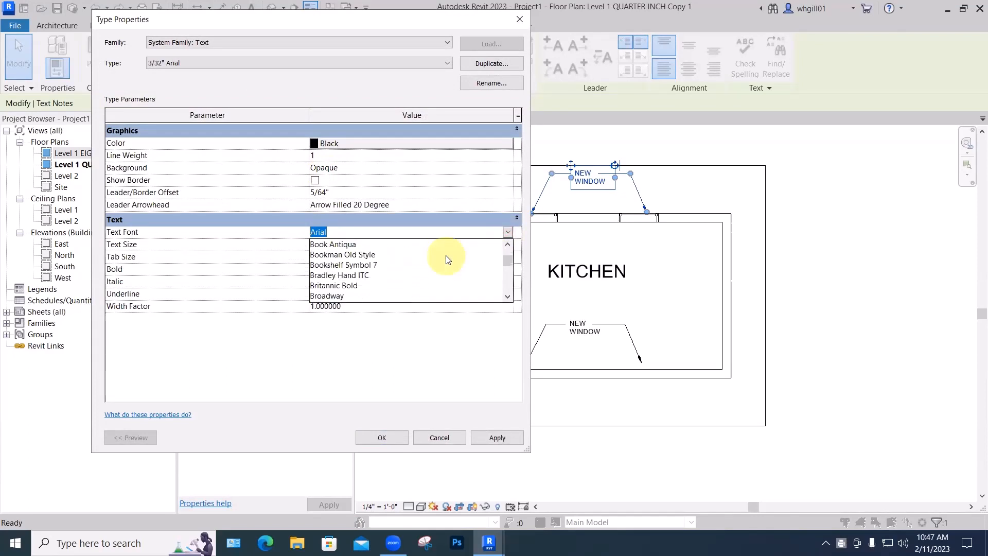
{"action": "scroll", "coordinate": [447, 260], "scroll_direction": "down", "scroll_amount": 4}
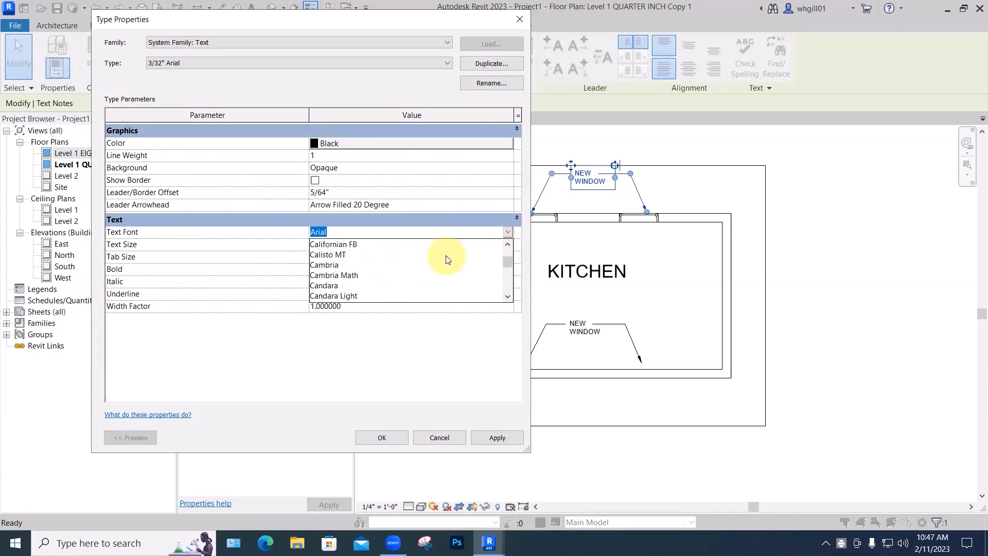
{"action": "scroll", "coordinate": [446, 260], "scroll_direction": "down", "scroll_amount": 4}
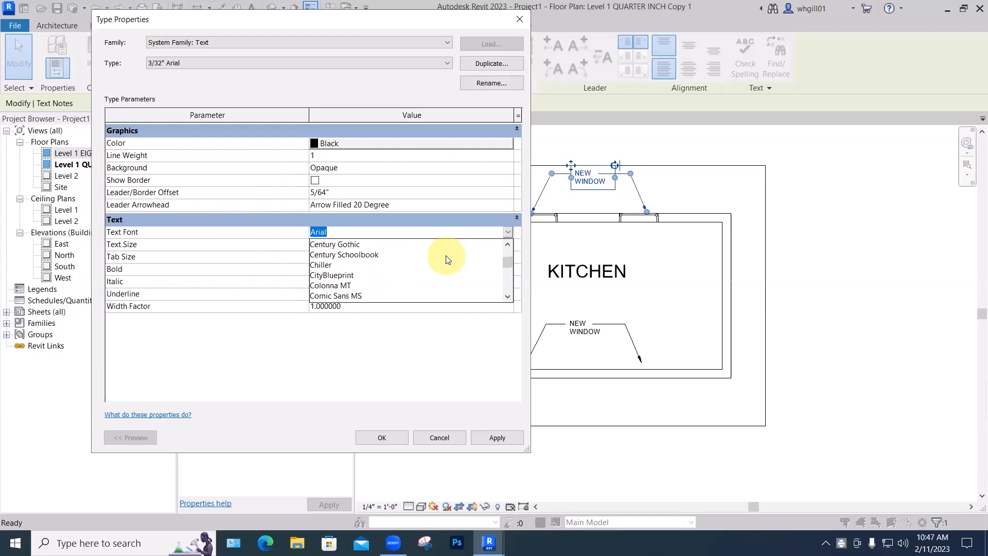
{"action": "left_click", "coordinate": [322, 274]}
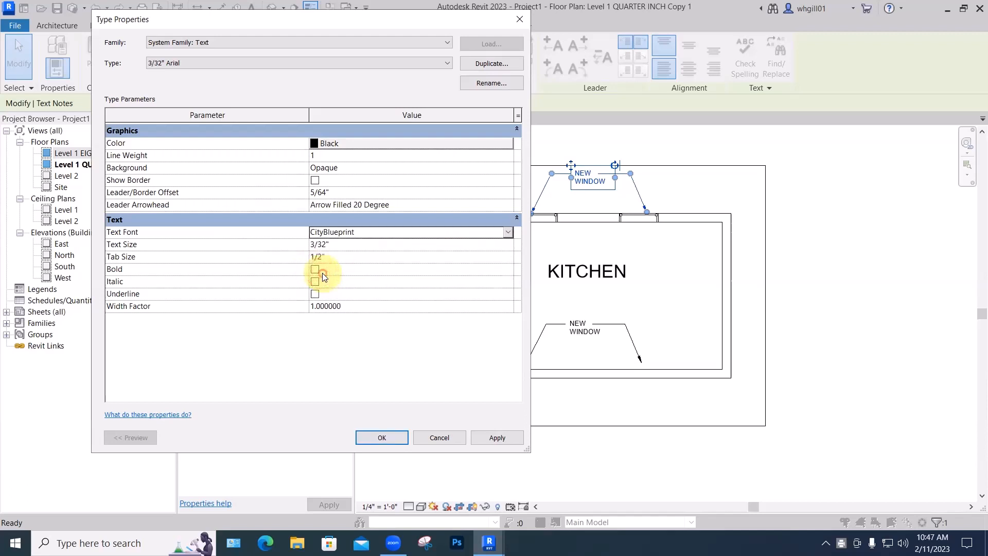
{"action": "left_click", "coordinate": [491, 438]}
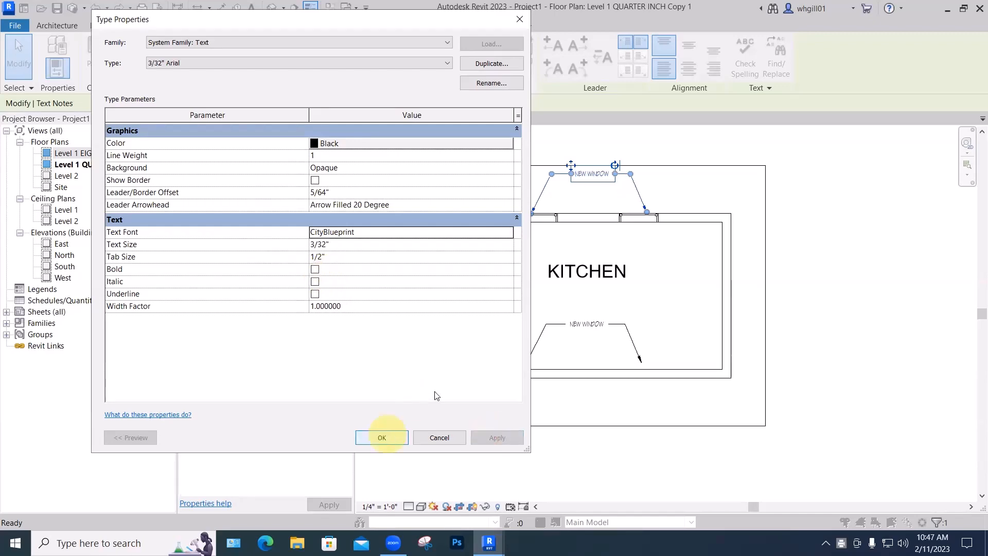
{"action": "left_click", "coordinate": [384, 436]}
{"action": "left_click", "coordinate": [589, 181]}
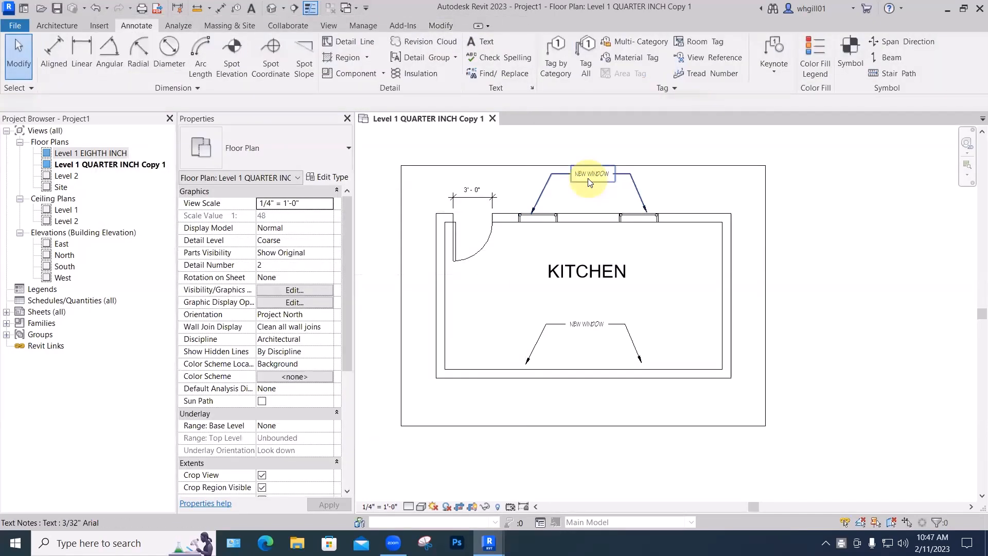
{"action": "scroll", "coordinate": [585, 181], "scroll_direction": "up", "scroll_amount": 5}
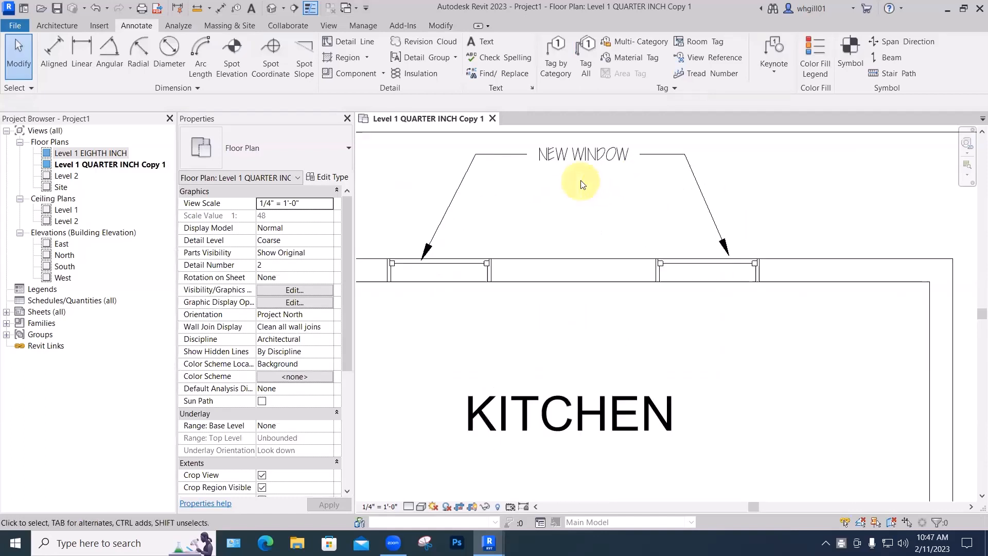
{"action": "middle_click_drag", "start_coordinate": [581, 223], "coordinate": [570, 247]}
{"action": "scroll", "coordinate": [569, 247], "scroll_direction": "up", "scroll_amount": 2}
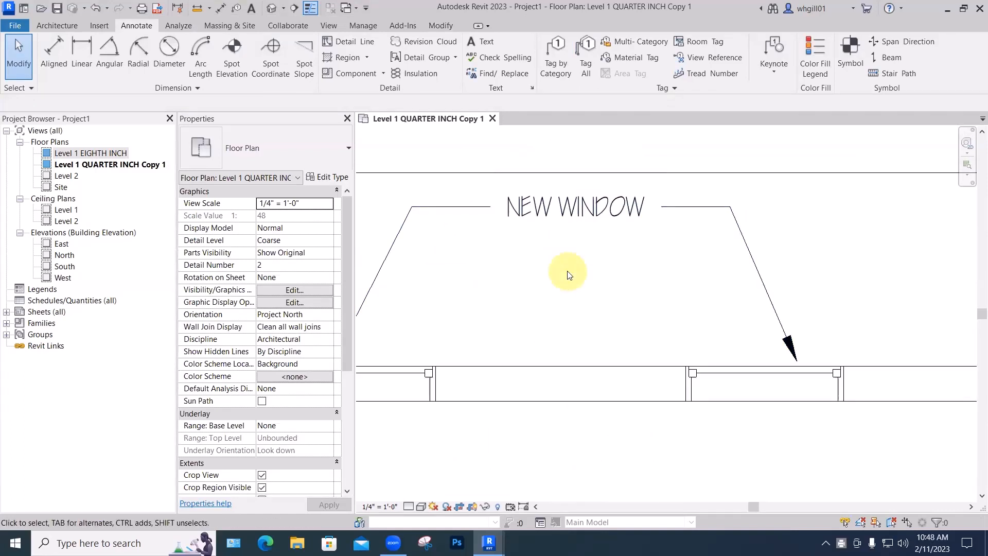
{"action": "scroll", "coordinate": [568, 274], "scroll_direction": "down", "scroll_amount": 3}
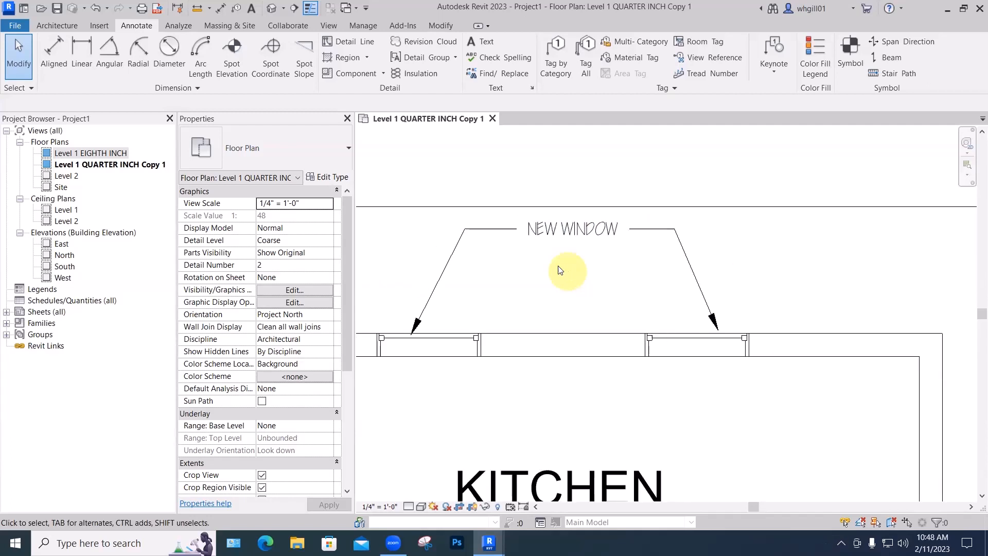
Undo the last font change to the 3/32" Arial text type
{"action": "left_click", "coordinate": [562, 231]}
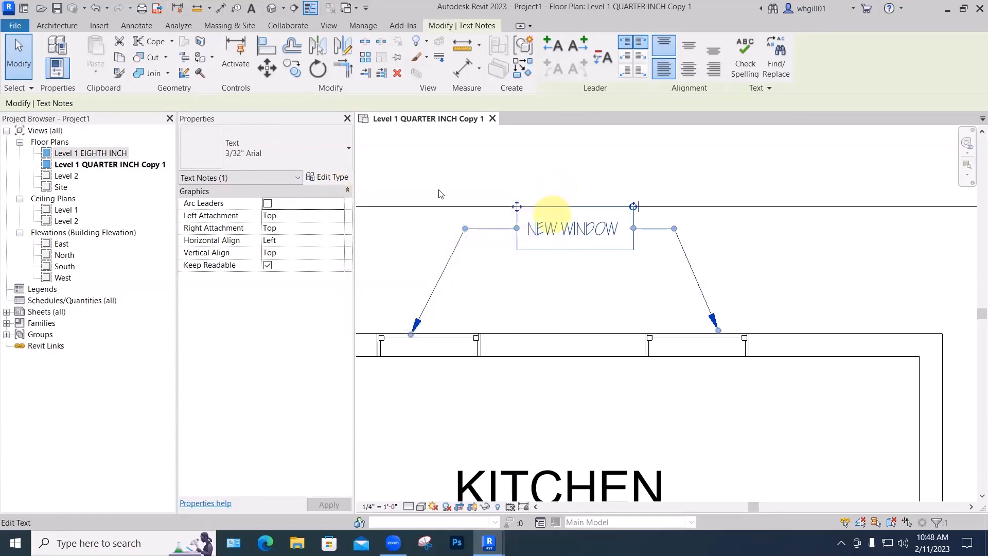
{"action": "left_click", "coordinate": [334, 178]}
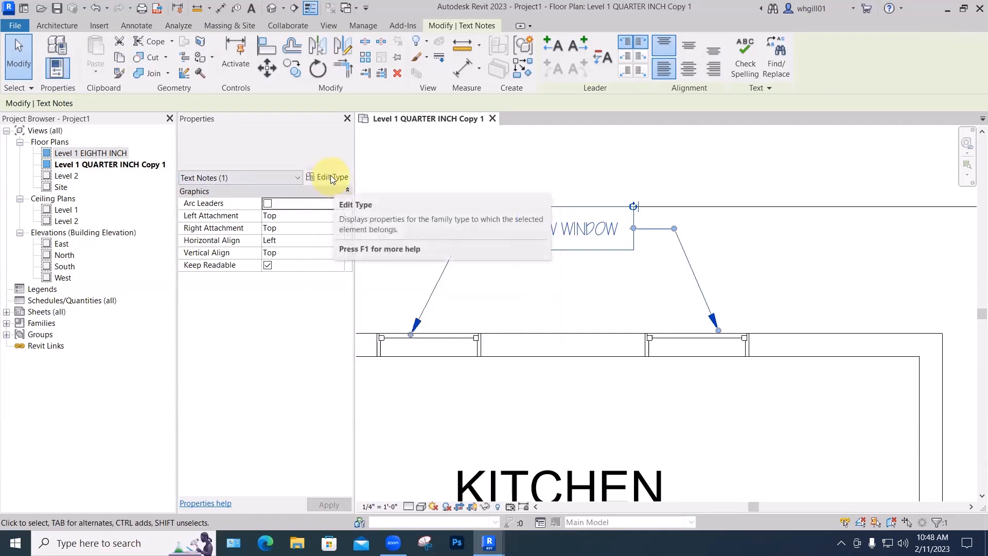
{"action": "key", "text": "ctrl"}
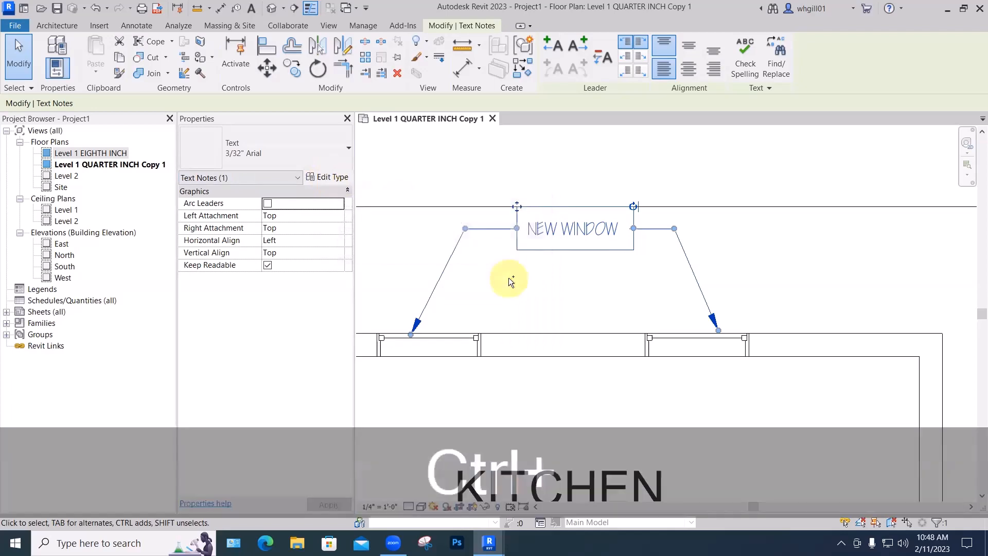
{"action": "key", "text": "ctrl+z"}
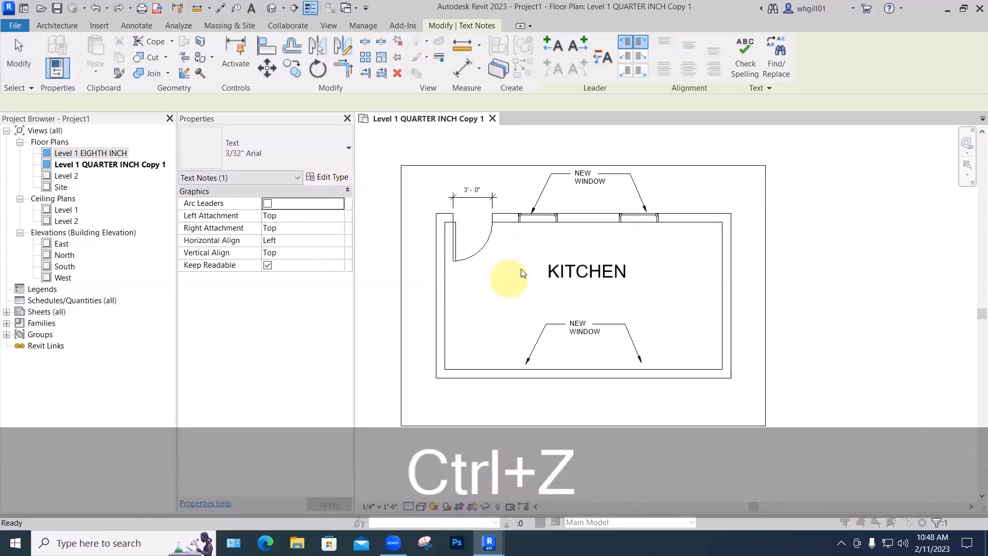
Duplicate the 3/32" Arial text type of the NEW WINDOW note above the plan as 3/32" aRCHITECT
{"action": "left_click", "coordinate": [595, 162]}
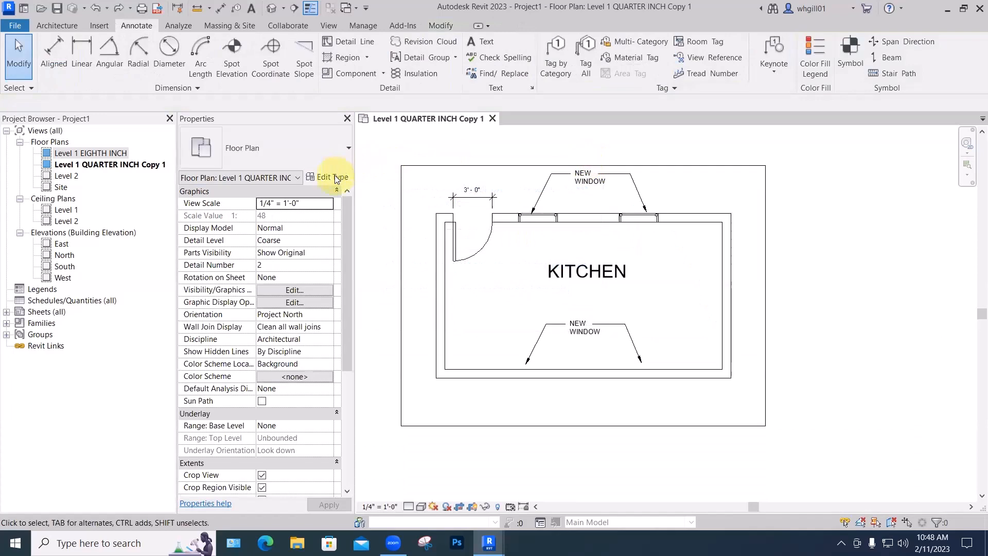
{"action": "left_click", "coordinate": [575, 179]}
{"action": "left_click", "coordinate": [328, 176]}
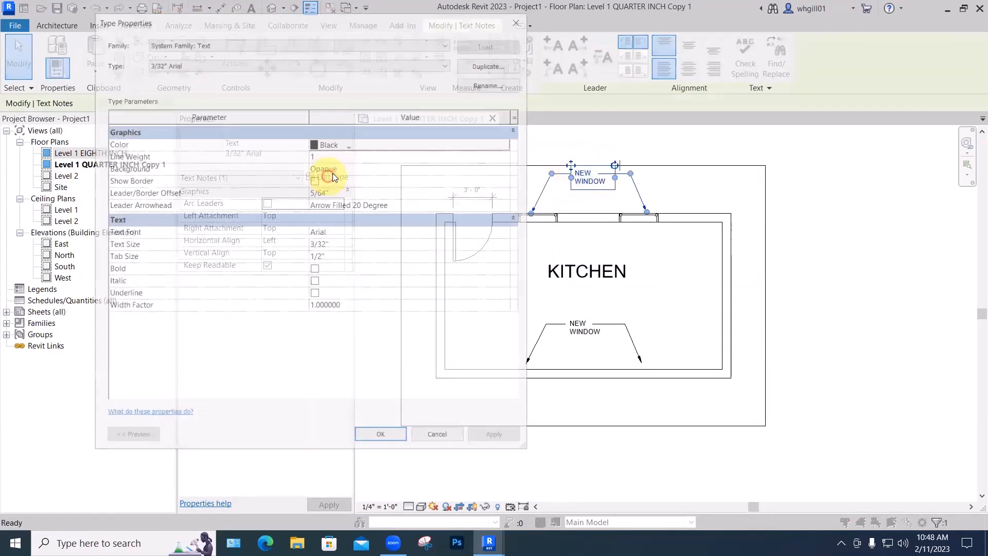
{"action": "left_click", "coordinate": [489, 63]}
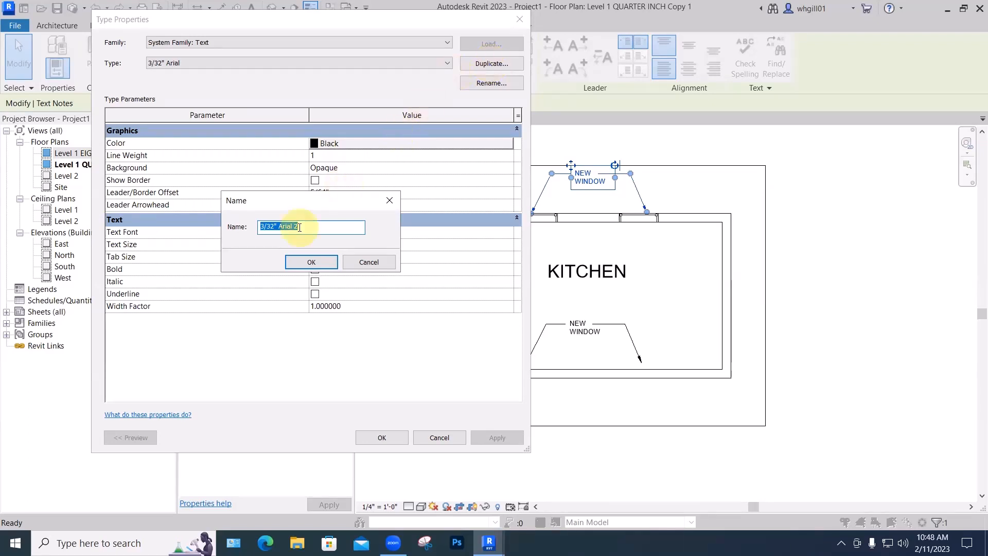
{"action": "left_click_drag", "start_coordinate": [279, 227], "coordinate": [314, 226]}
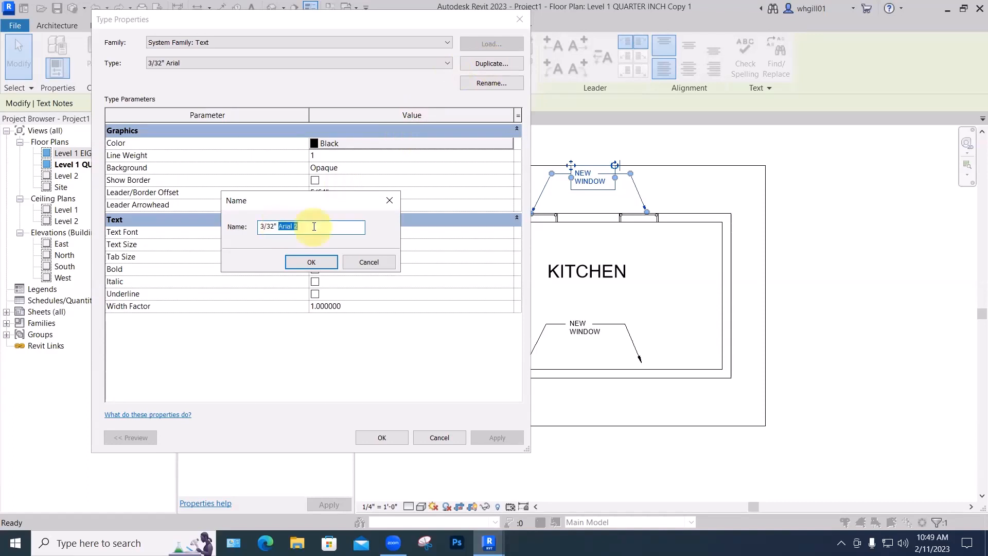
{"action": "type", "text": "aRCHITE"}
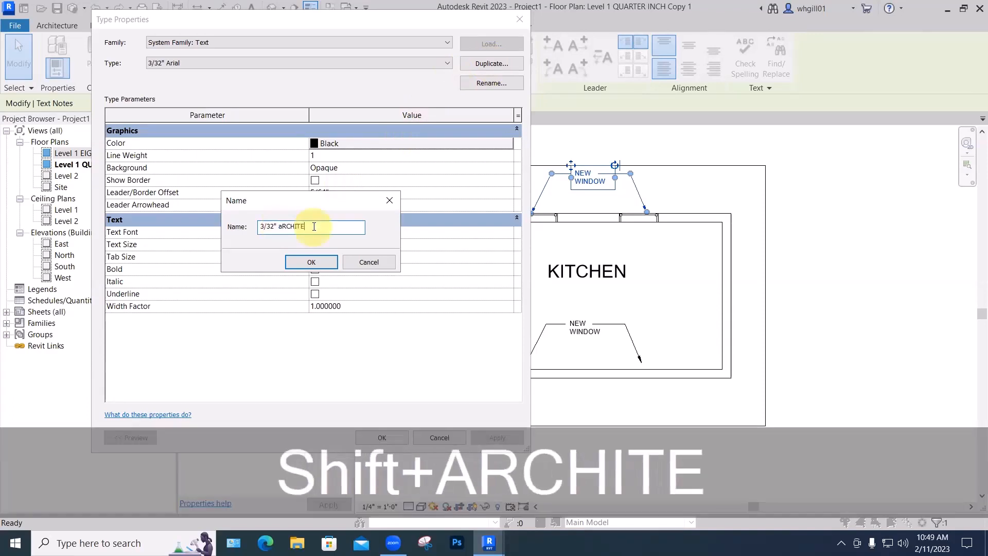
{"action": "type", "text": "CT"}
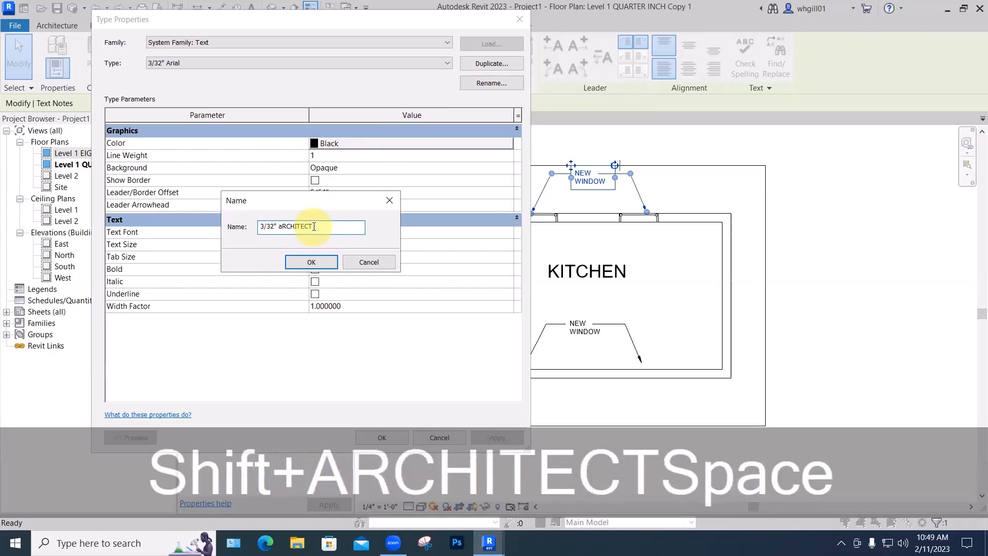
{"action": "key", "text": "BackSpace"}
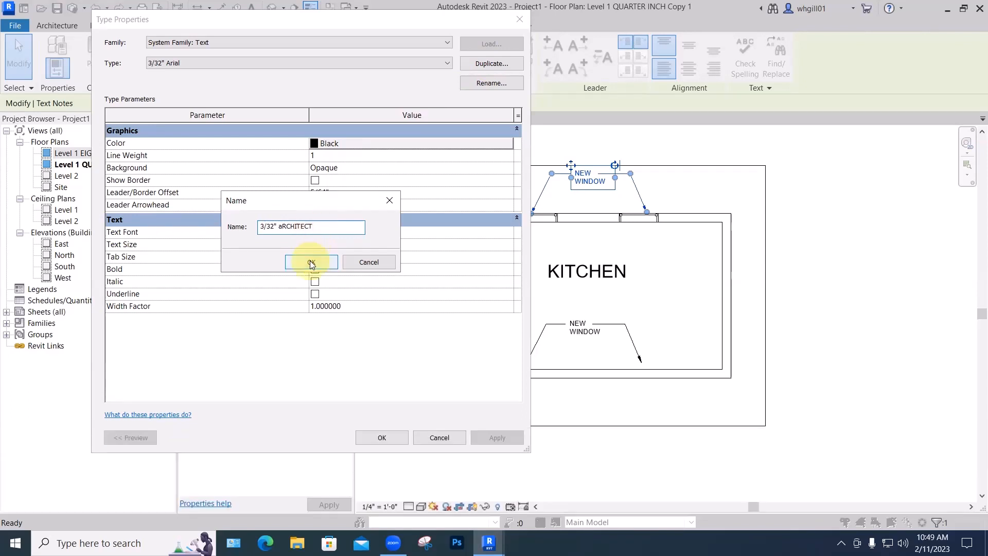
{"action": "left_click", "coordinate": [310, 261]}
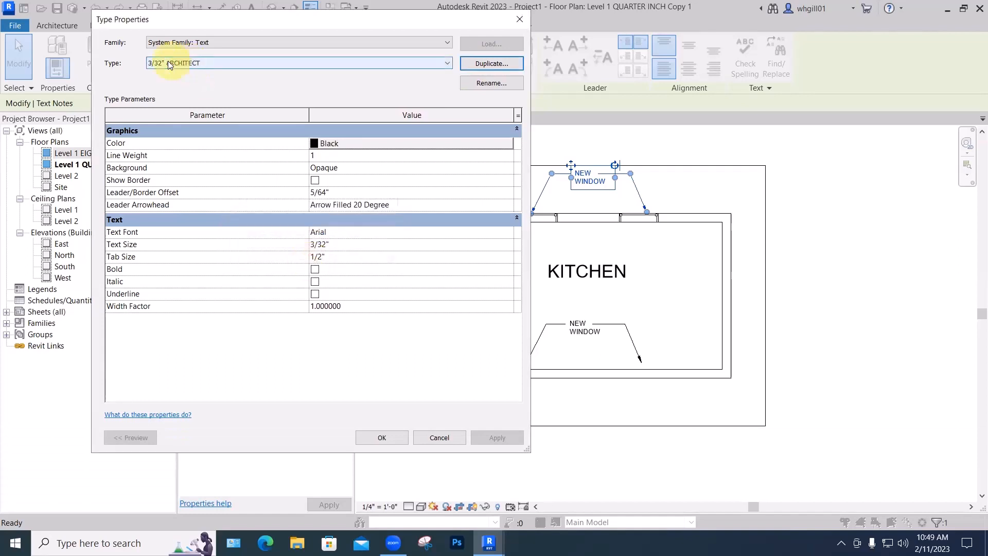
Set the text font of the 3/32" aRCHITECT type to CountryBlueprint and apply the change
{"action": "left_click", "coordinate": [331, 232]}
{"action": "left_click", "coordinate": [508, 232]}
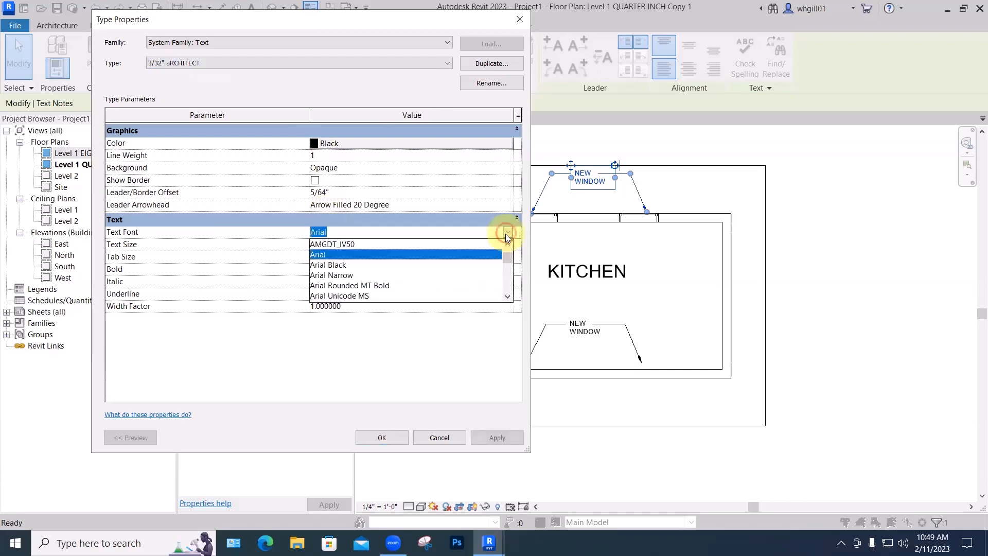
{"action": "mouse_move", "coordinate": [508, 258]}
{"action": "left_mouse_down"}
{"action": "mouse_move", "coordinate": [509, 278]}
{"action": "mouse_move", "coordinate": [509, 263]}
{"action": "left_mouse_up"}
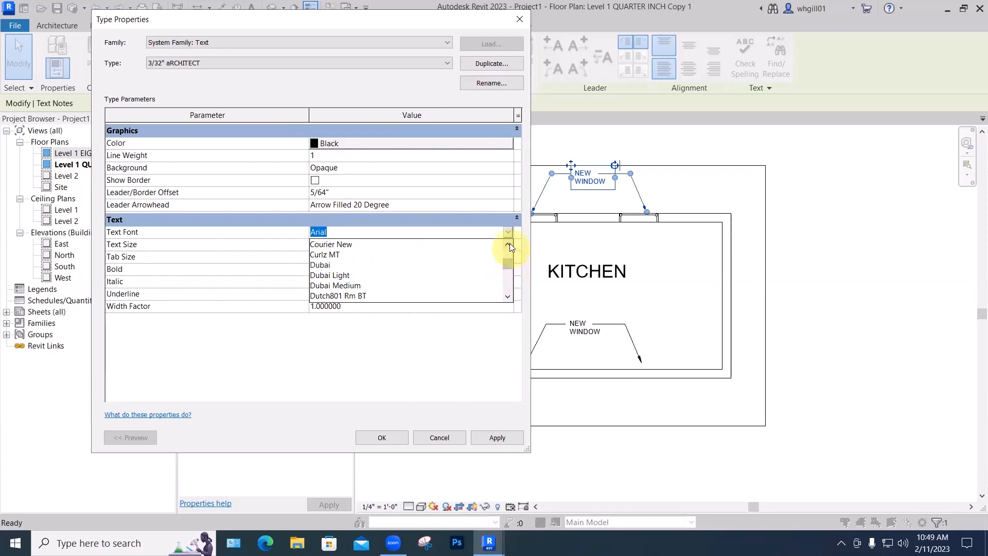
{"action": "left_click", "coordinate": [510, 243]}
{"action": "left_click", "coordinate": [510, 243]}
{"action": "left_click", "coordinate": [509, 243]}
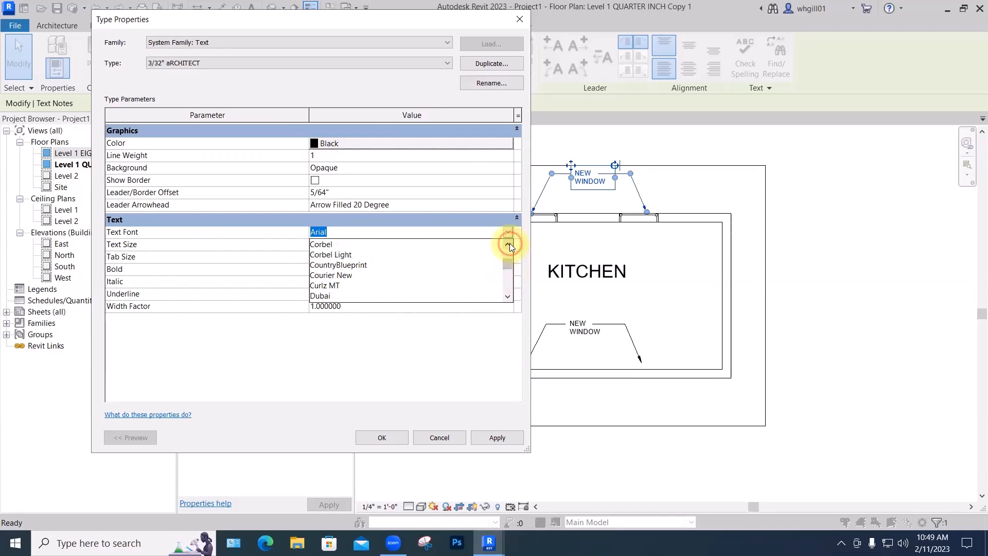
{"action": "left_click", "coordinate": [346, 264]}
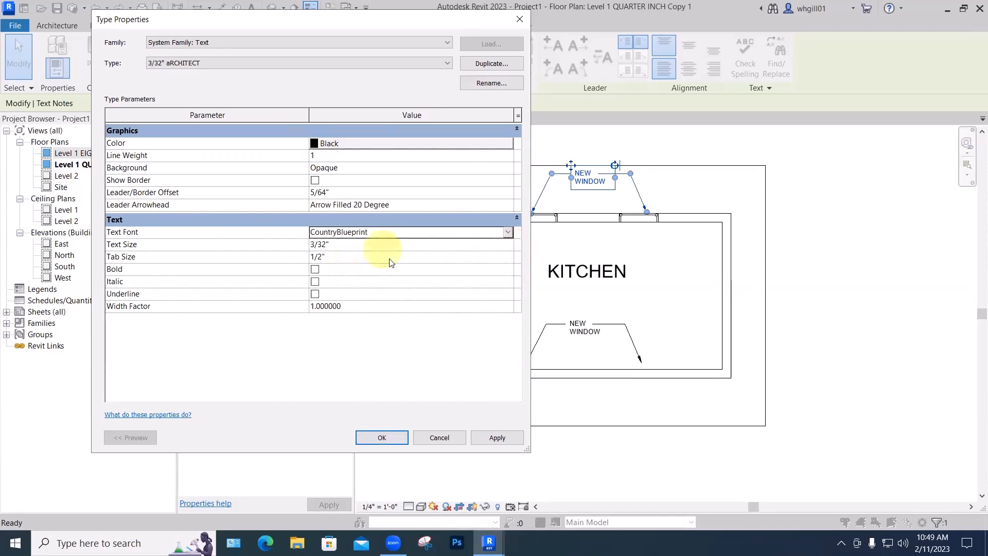
{"action": "left_click", "coordinate": [480, 434]}
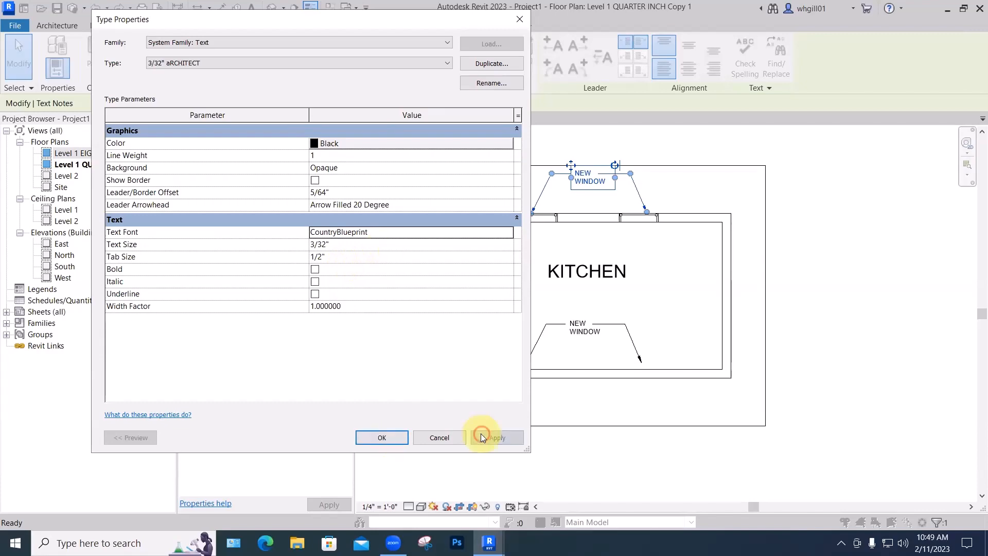
{"action": "left_click", "coordinate": [389, 435]}
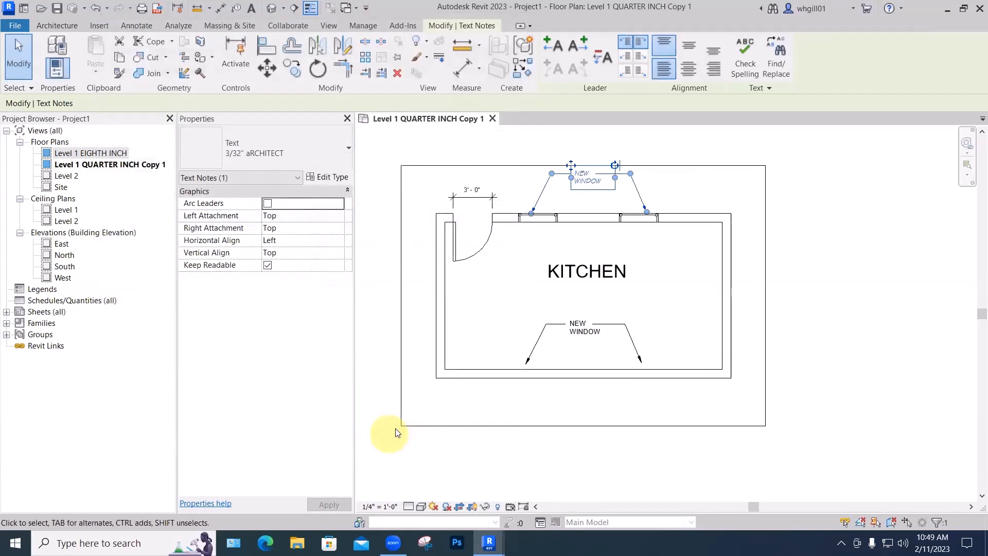
Examine the new lettering on the upper NEW WINDOW note and compare the text types assigned to the upper and lower notes
{"action": "scroll", "coordinate": [613, 203], "scroll_direction": "up", "scroll_amount": 3}
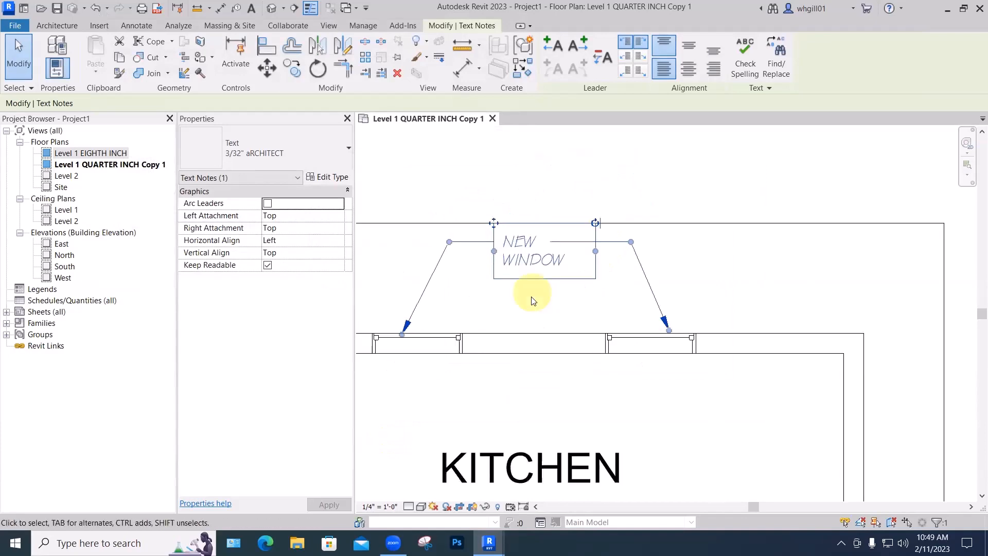
{"action": "scroll", "coordinate": [534, 291], "scroll_direction": "down", "scroll_amount": 1}
{"action": "scroll", "coordinate": [519, 291], "scroll_direction": "down", "scroll_amount": 1}
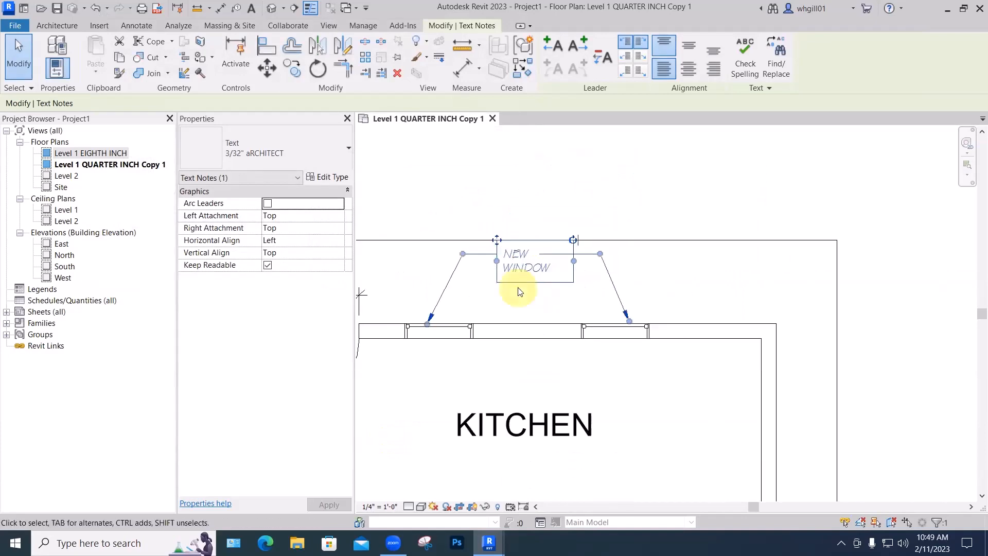
{"action": "scroll", "coordinate": [519, 291], "scroll_direction": "down", "scroll_amount": 2}
{"action": "middle_click_drag", "start_coordinate": [610, 345], "coordinate": [662, 245]}
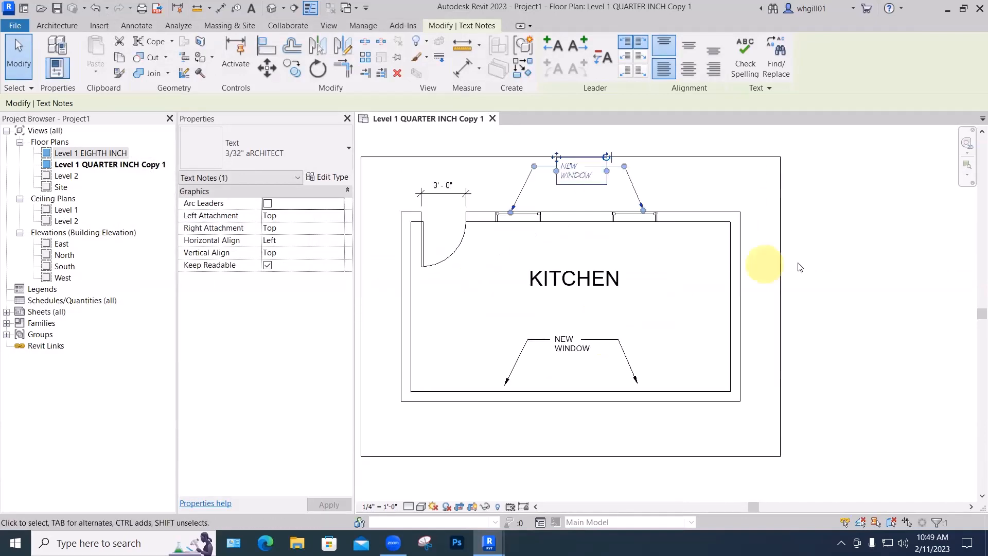
{"action": "left_click", "coordinate": [830, 265]}
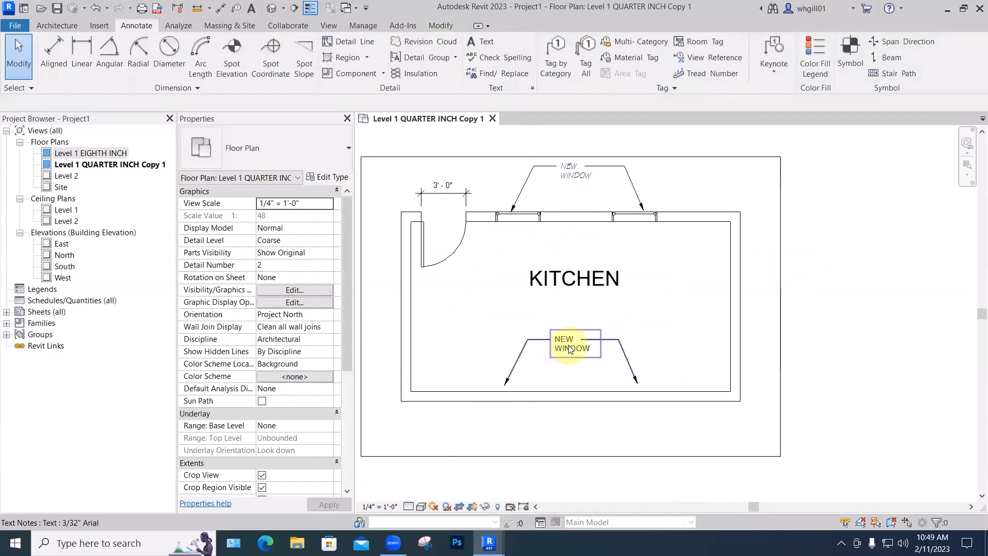
{"action": "left_click", "coordinate": [568, 344]}
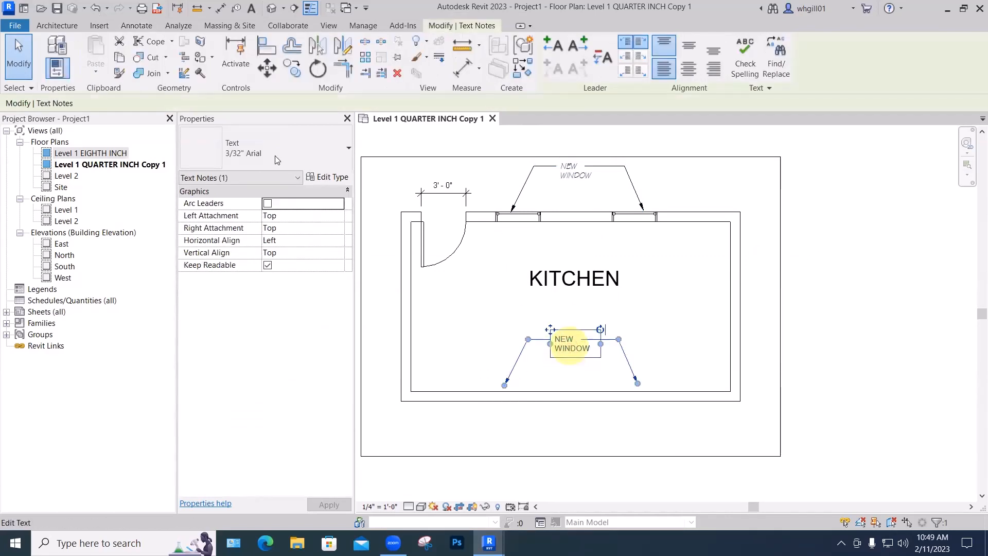
{"action": "left_click", "coordinate": [268, 149]}
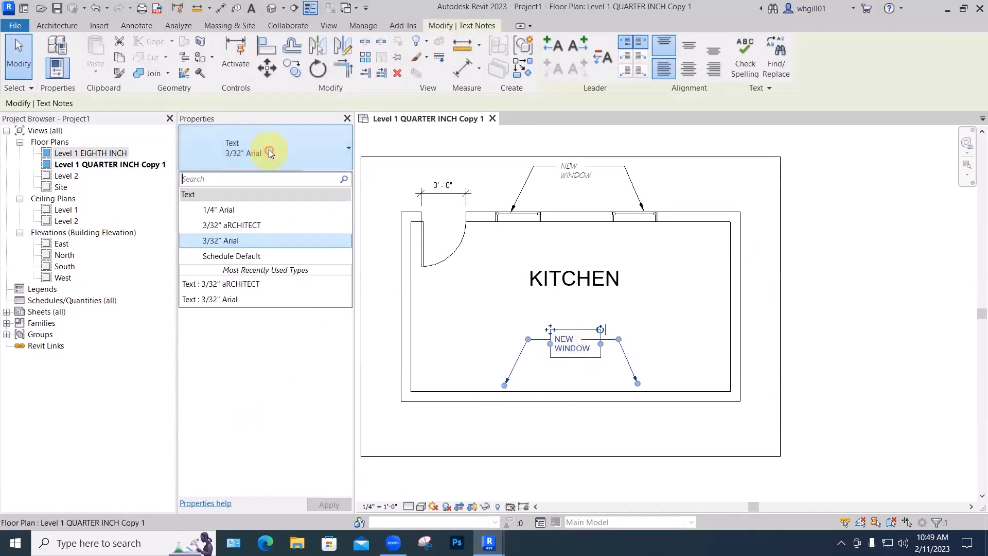
{"action": "left_click", "coordinate": [695, 202]}
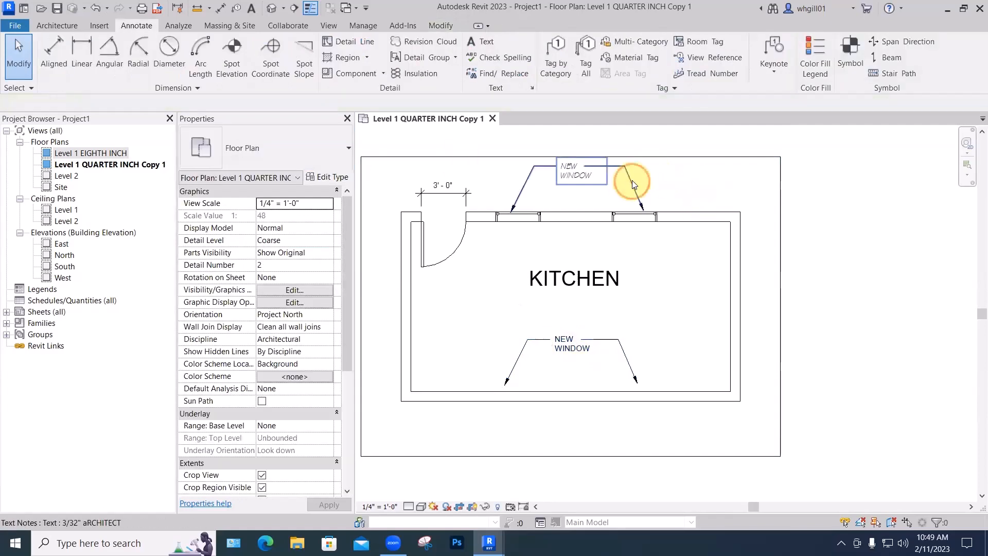
{"action": "left_click", "coordinate": [632, 181]}
{"action": "left_click", "coordinate": [321, 143]}
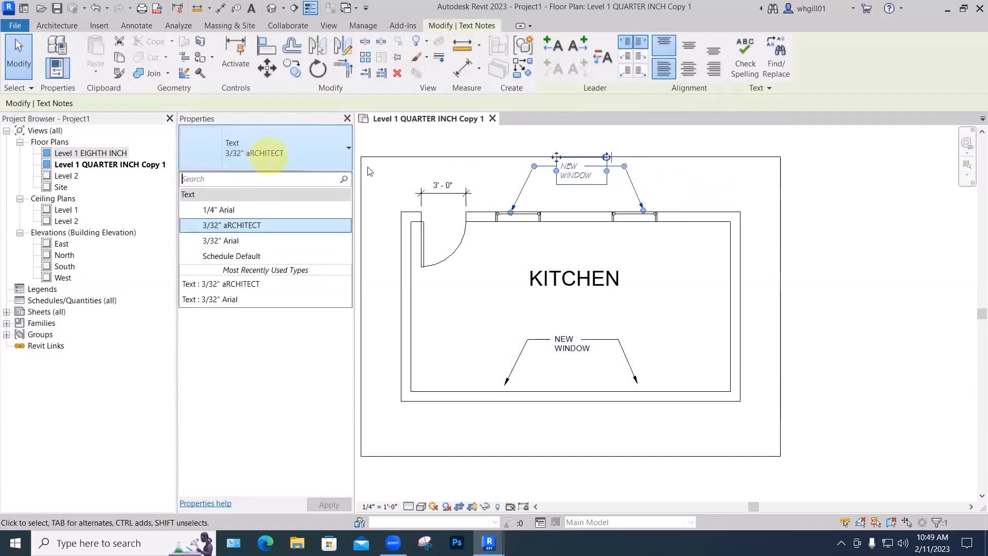
{"action": "left_click", "coordinate": [669, 185]}
Copy the lower NEW WINDOW note with its leaders up and to the left, just below the door swing
{"action": "scroll", "coordinate": [692, 244], "scroll_direction": "down", "scroll_amount": 2}
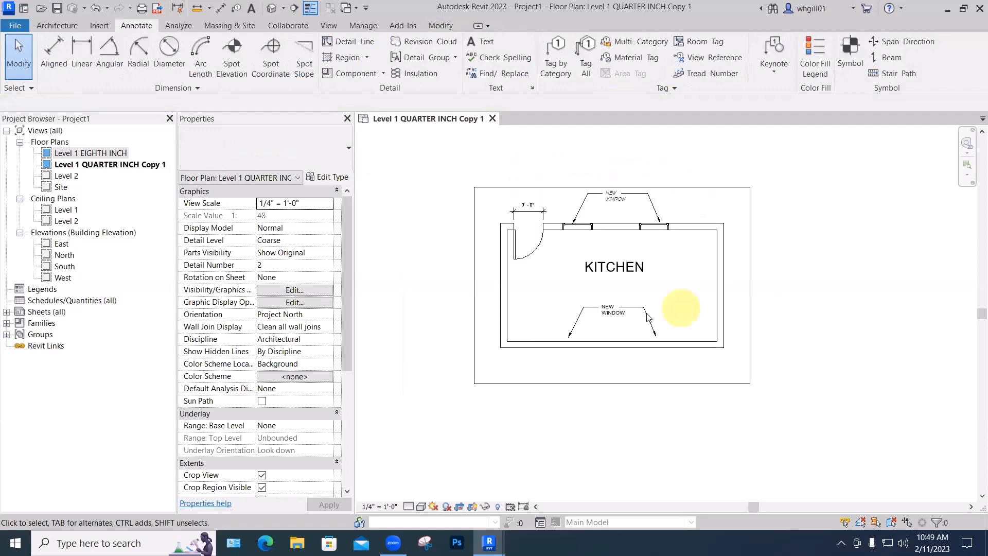
{"action": "left_click_drag", "start_coordinate": [644, 317], "coordinate": [572, 285], "text": "ctrl"}
{"action": "left_click", "coordinate": [693, 291]}
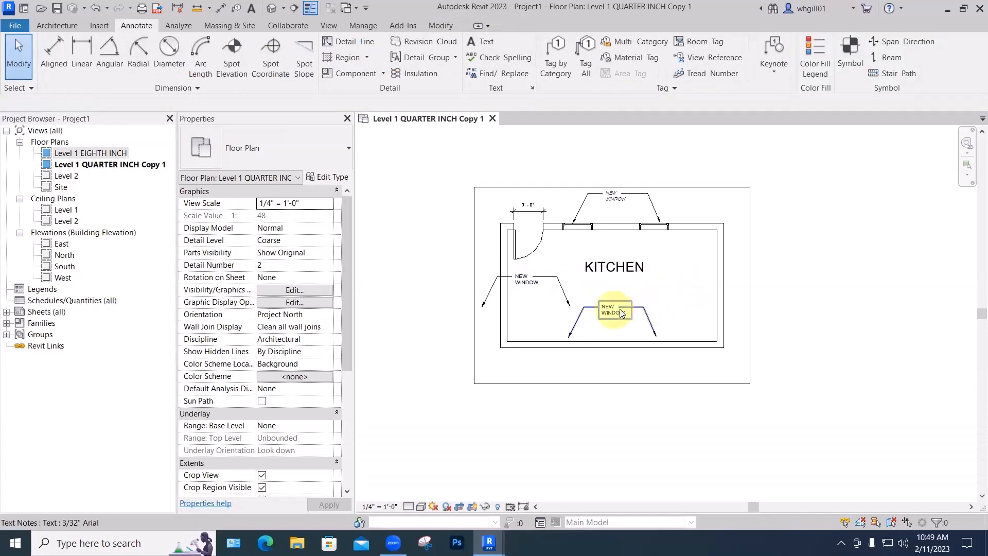
Change the copied NEW WINDOW note below the door to the 3/32" aRCHITECT text type
{"action": "left_click", "coordinate": [535, 281]}
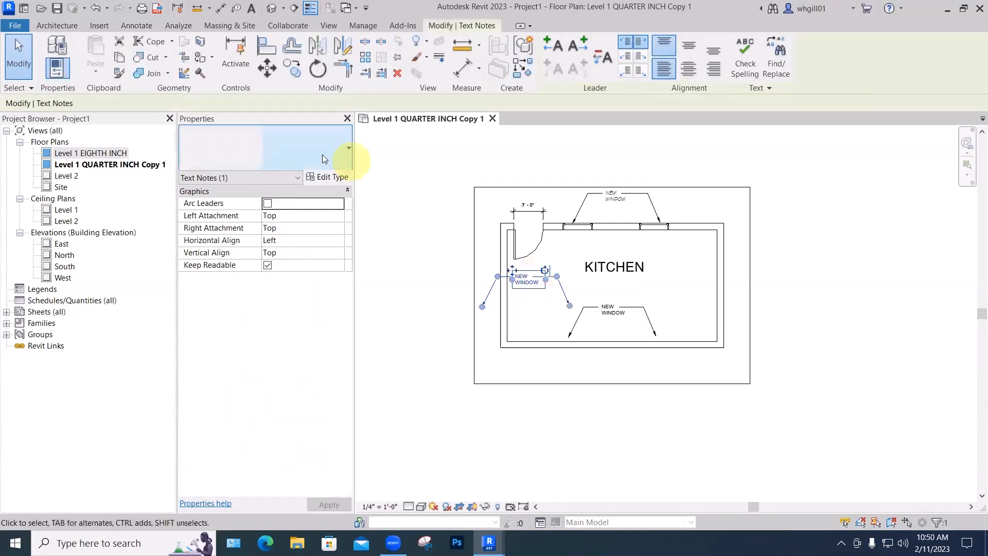
{"action": "left_click", "coordinate": [306, 153]}
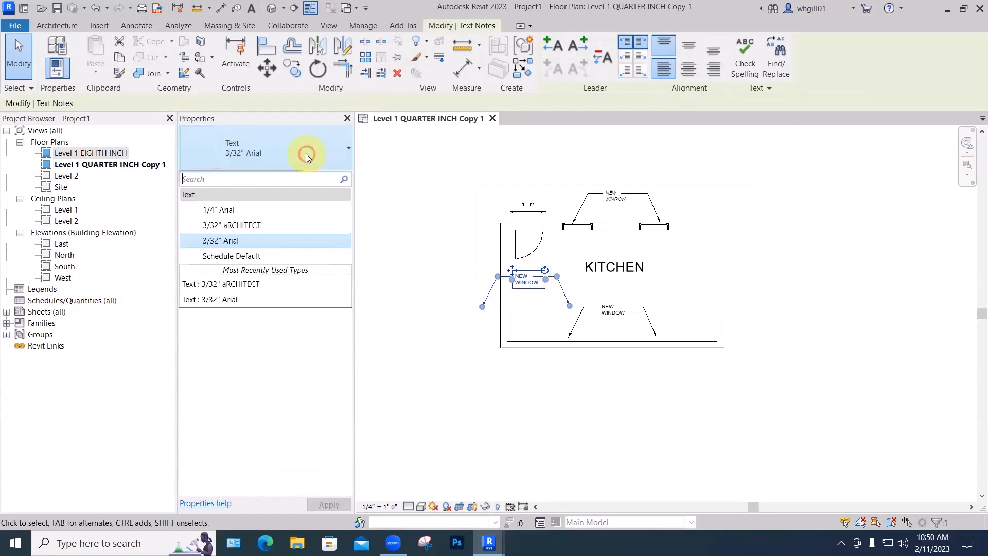
{"action": "left_click", "coordinate": [238, 226]}
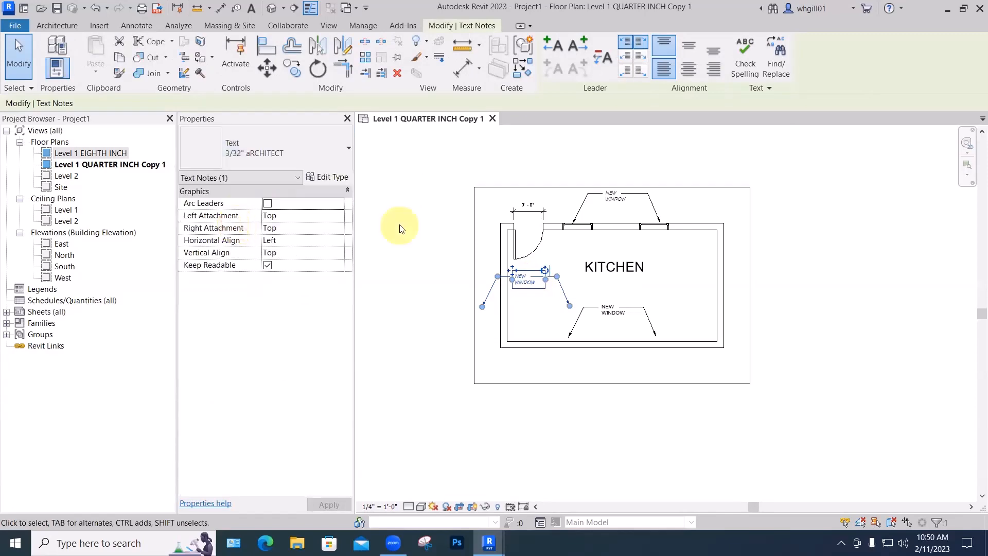
{"action": "left_click", "coordinate": [404, 229]}
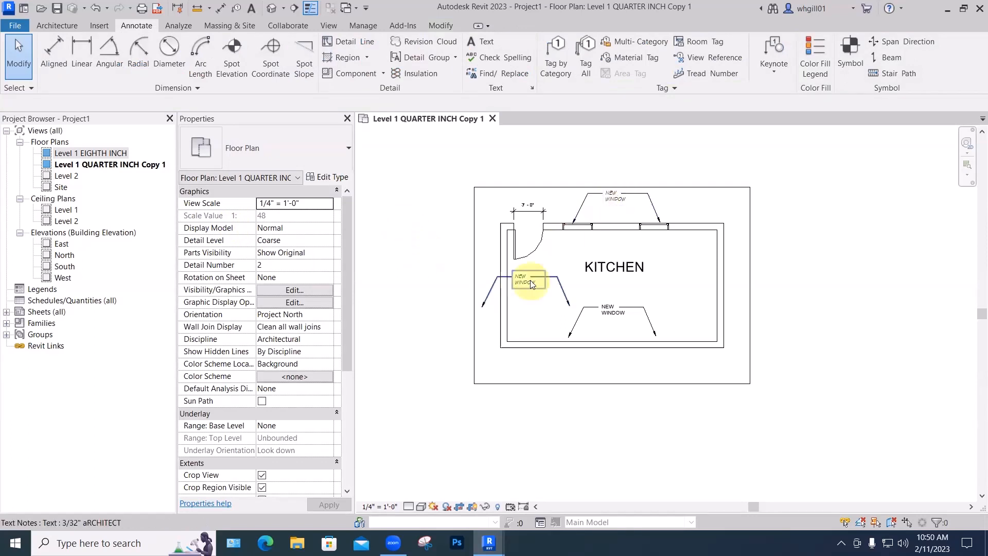
Make the 3/32" aRCHITECT text type bold through the copied NEW WINDOW note and inspect its lettering
{"action": "scroll", "coordinate": [539, 273], "scroll_direction": "up", "scroll_amount": 3}
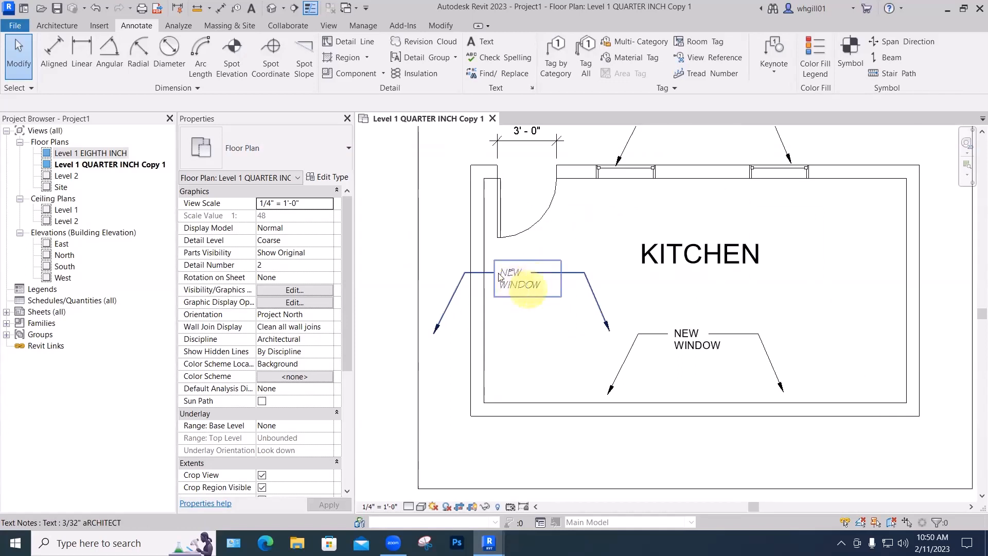
{"action": "left_click", "coordinate": [509, 273]}
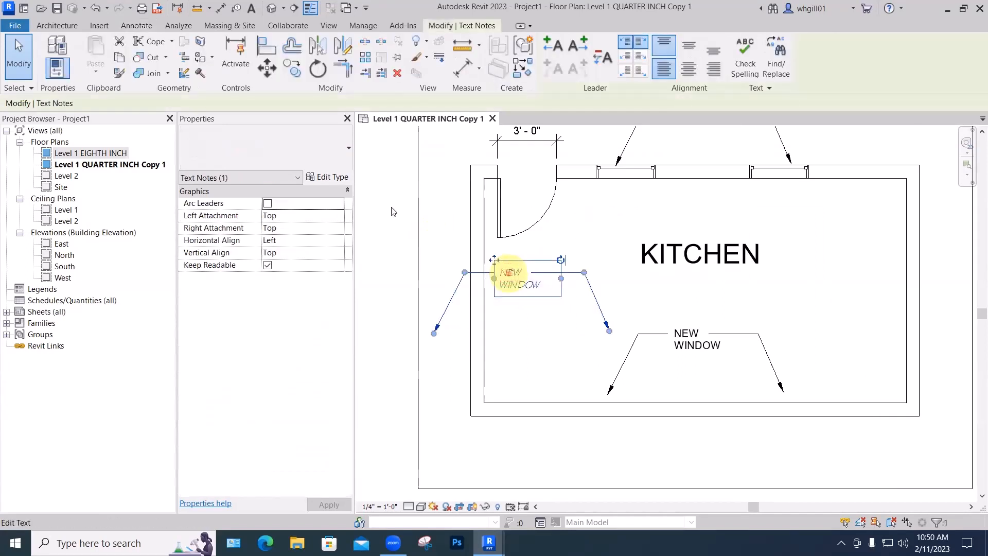
{"action": "left_click", "coordinate": [331, 178]}
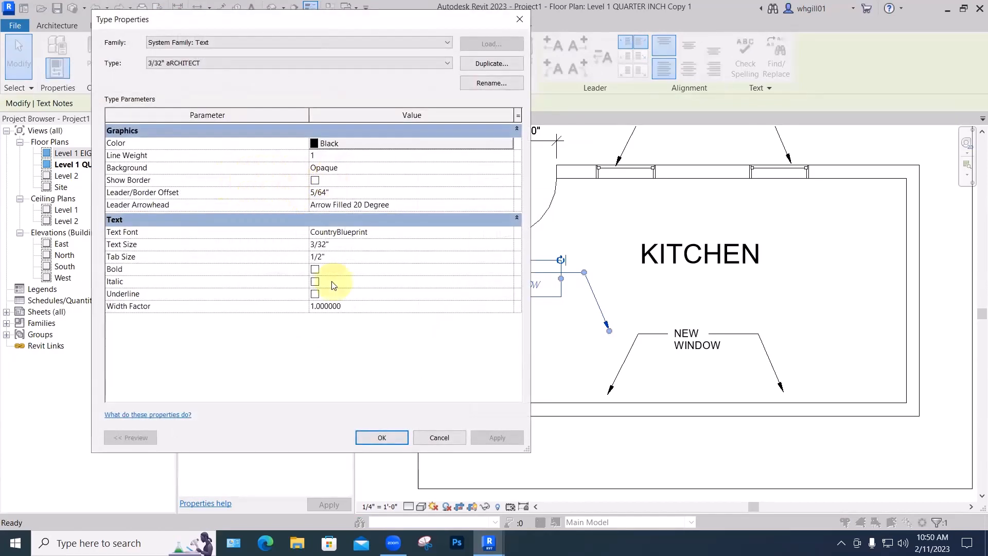
{"action": "left_click", "coordinate": [315, 269]}
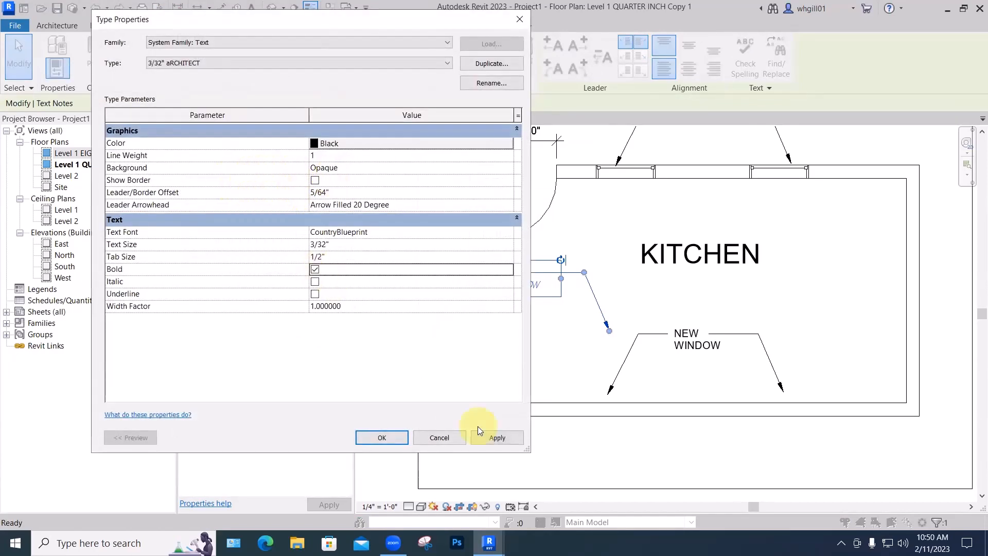
{"action": "left_click", "coordinate": [486, 437]}
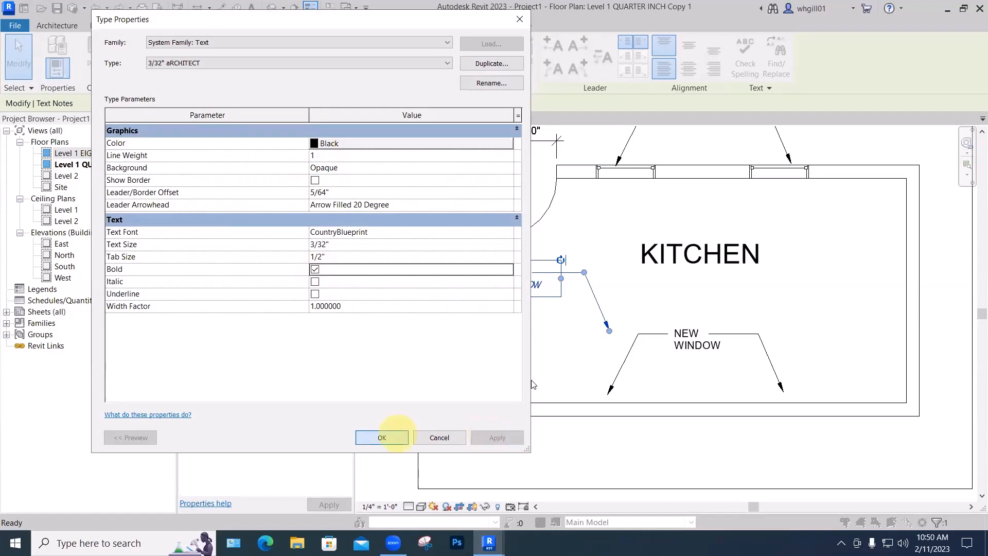
{"action": "scroll", "coordinate": [531, 277], "scroll_direction": "up", "scroll_amount": 4}
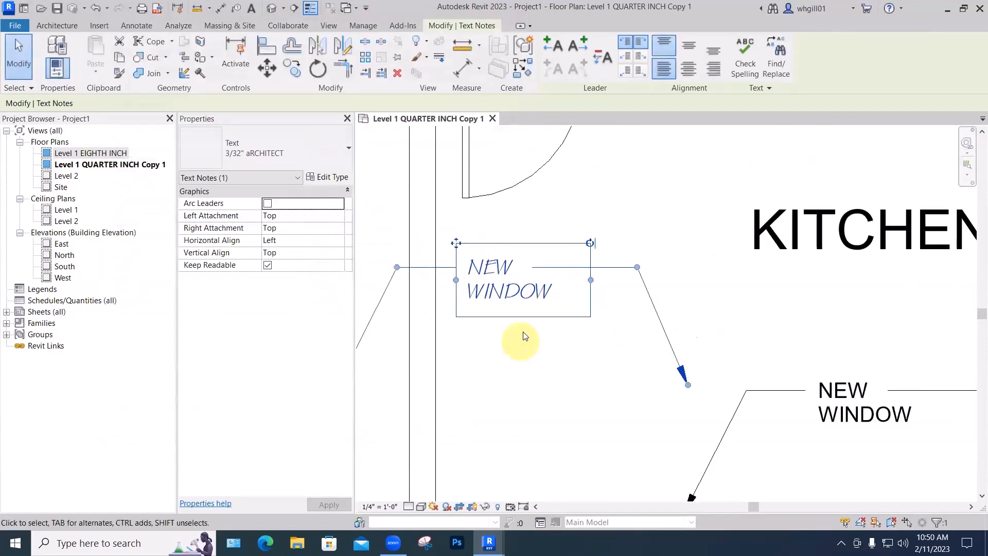
{"action": "scroll", "coordinate": [520, 296], "scroll_direction": "up", "scroll_amount": 1}
{"action": "scroll", "coordinate": [520, 295], "scroll_direction": "down", "scroll_amount": 5}
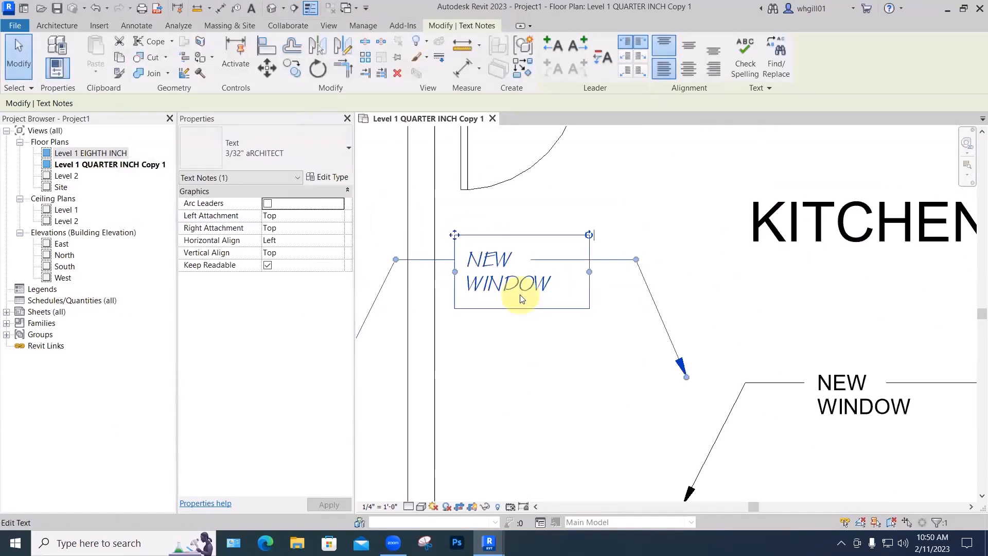
Review the type properties of the 3/32" aRCHITECT text type without changing them, and deselect the copied note
{"action": "scroll", "coordinate": [522, 299], "scroll_direction": "down", "scroll_amount": 2}
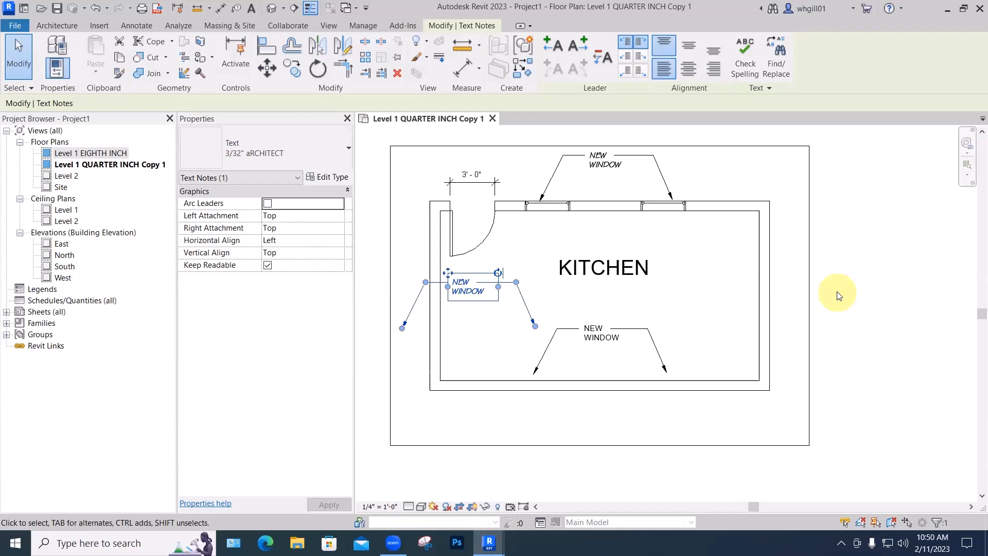
{"action": "left_click", "coordinate": [333, 178]}
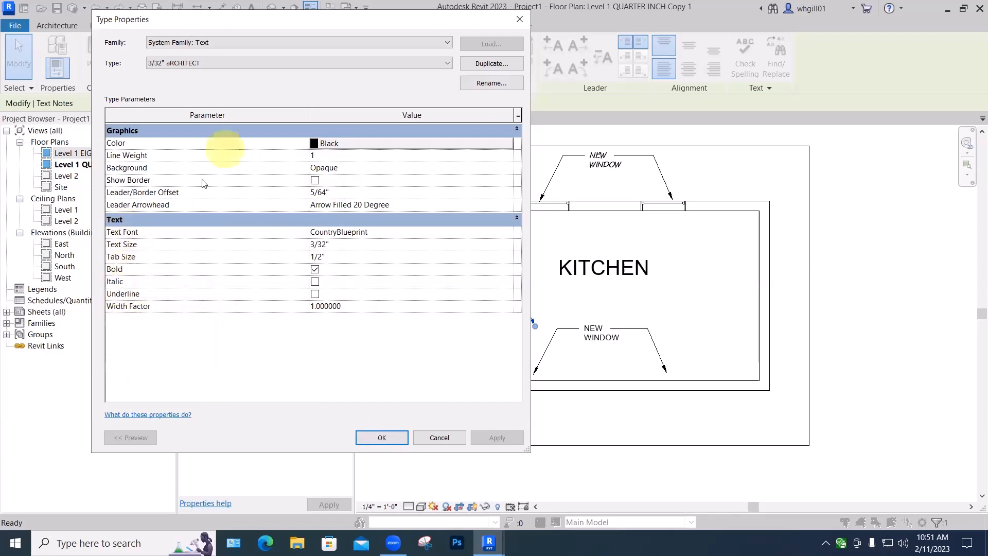
{"action": "left_click", "coordinate": [519, 19]}
{"action": "left_click", "coordinate": [531, 171]}
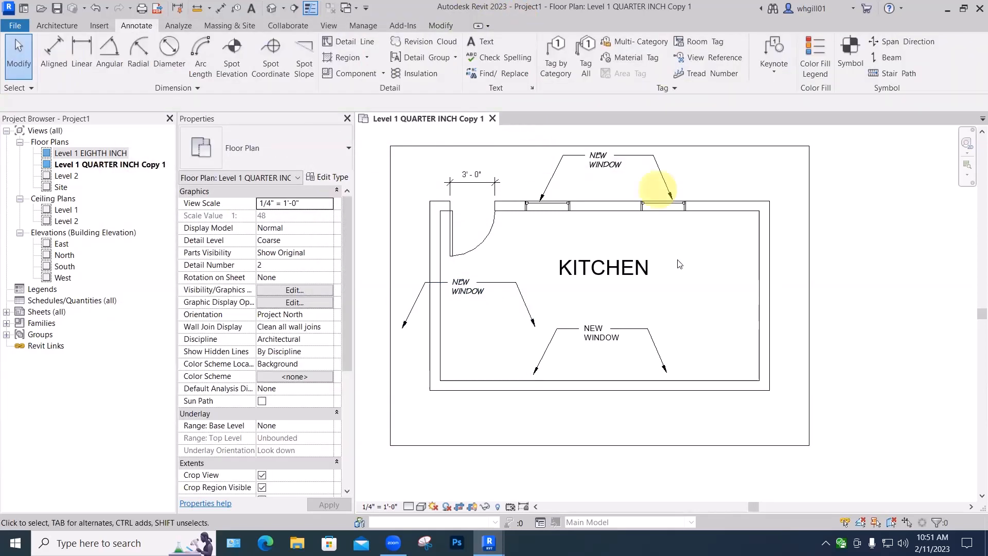
{"action": "key", "text": "Escape"}
{"action": "key", "text": "Escape"}
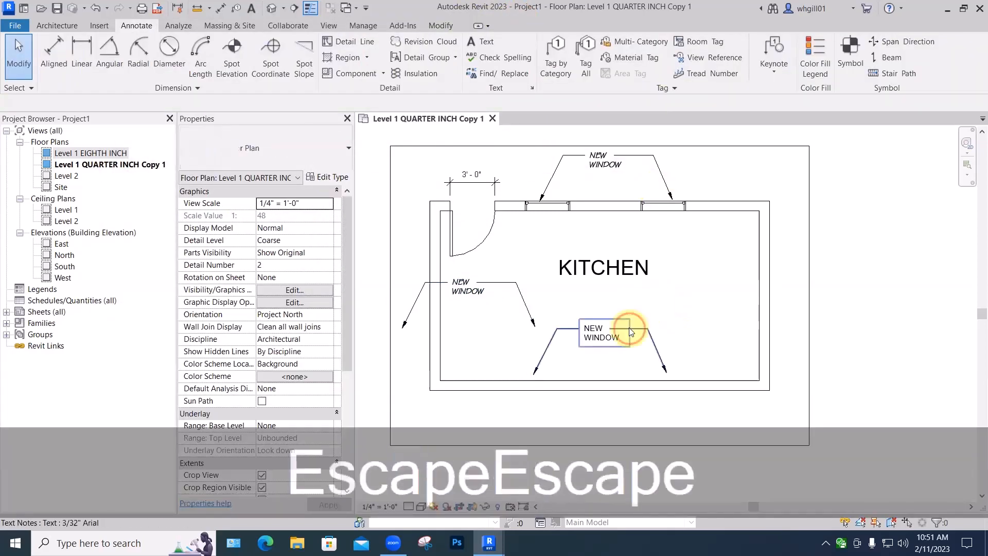
Remove the most recently added leader from the lower NEW WINDOW note
{"action": "left_click", "coordinate": [629, 329]}
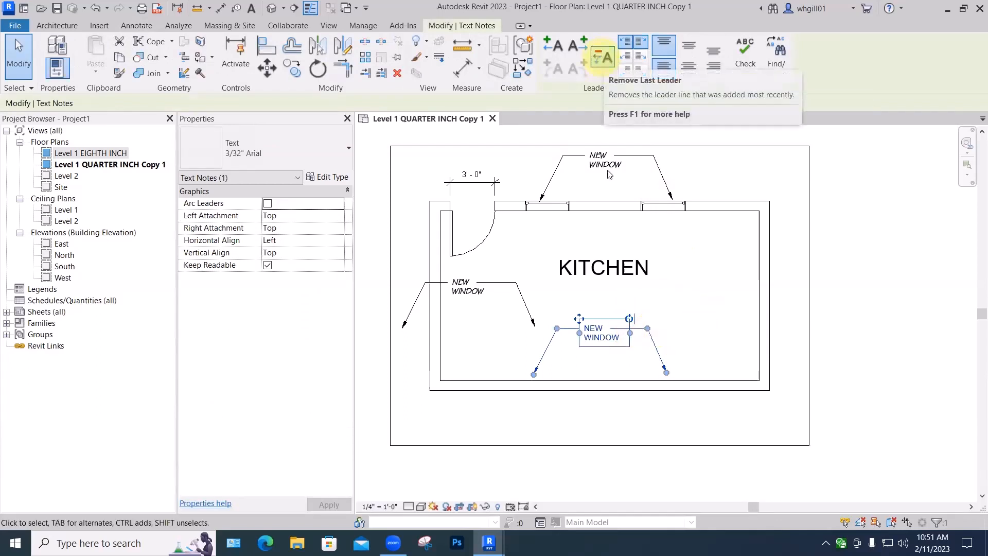
{"action": "left_click", "coordinate": [604, 59]}
{"action": "left_click", "coordinate": [684, 291]}
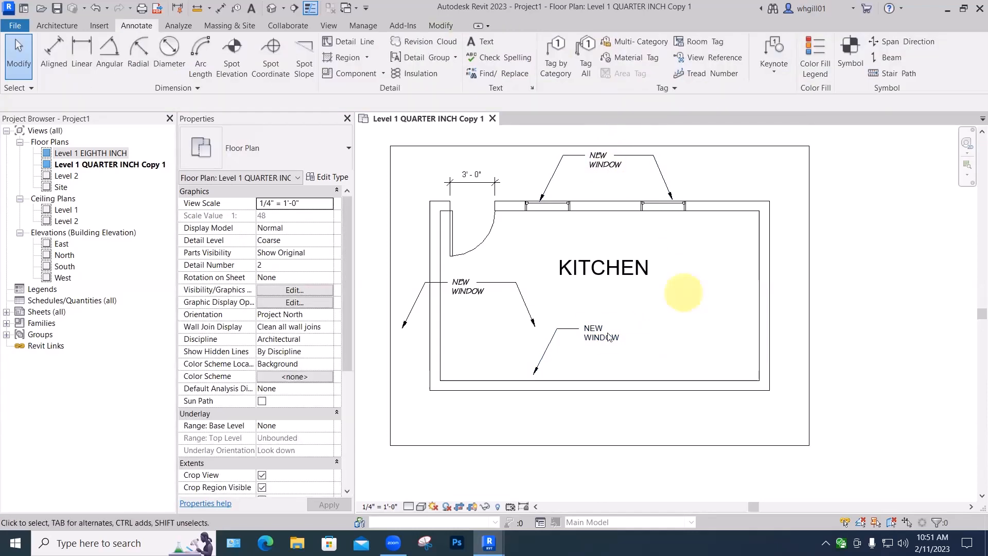
Reposition the lower note's remaining leader to the right side of its text, with a level shoulder and the arrowhead just above the bottom wall
{"action": "left_click", "coordinate": [603, 337]}
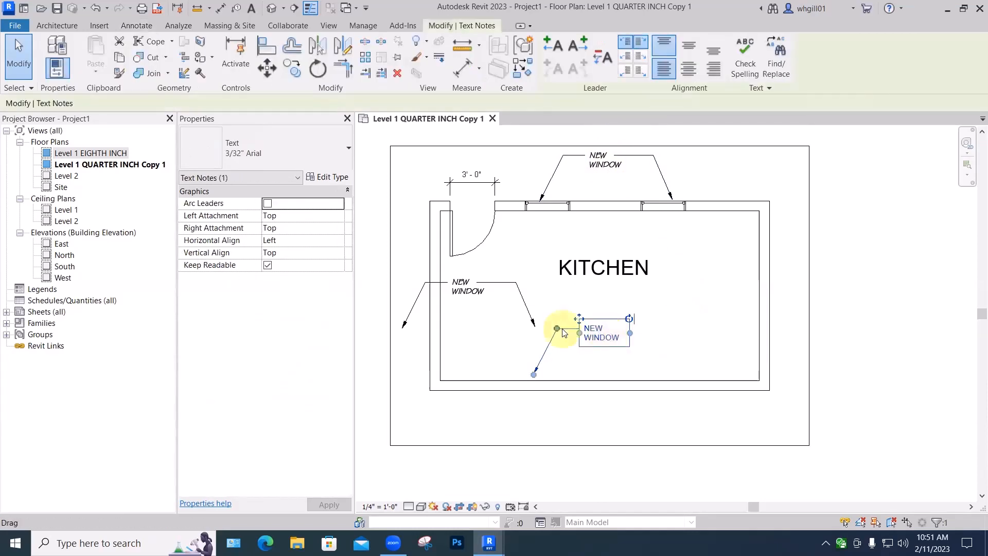
{"action": "left_click_drag", "start_coordinate": [558, 331], "coordinate": [547, 402]}
{"action": "left_click_drag", "start_coordinate": [603, 366], "coordinate": [652, 339]}
{"action": "left_click_drag", "start_coordinate": [549, 402], "coordinate": [668, 374]}
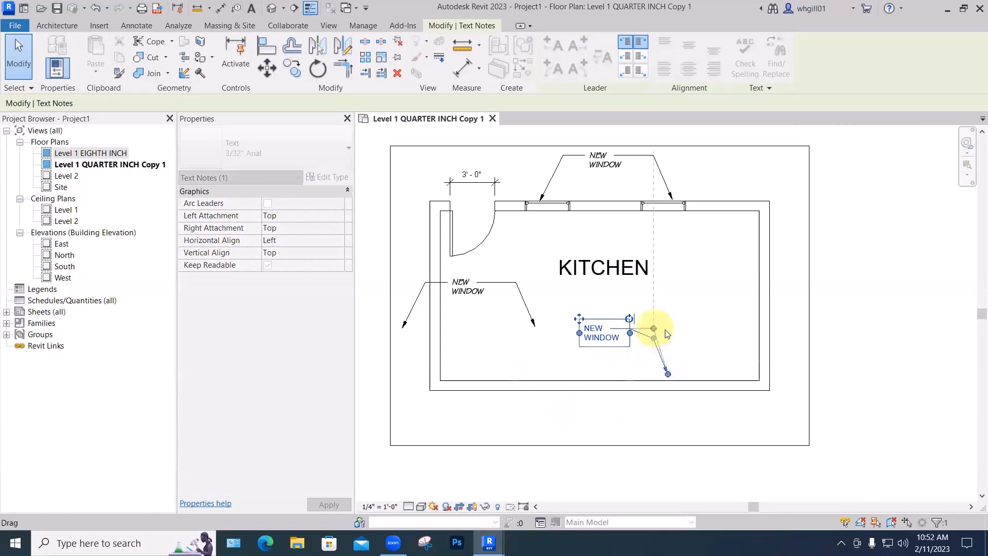
{"action": "left_click", "coordinate": [715, 334]}
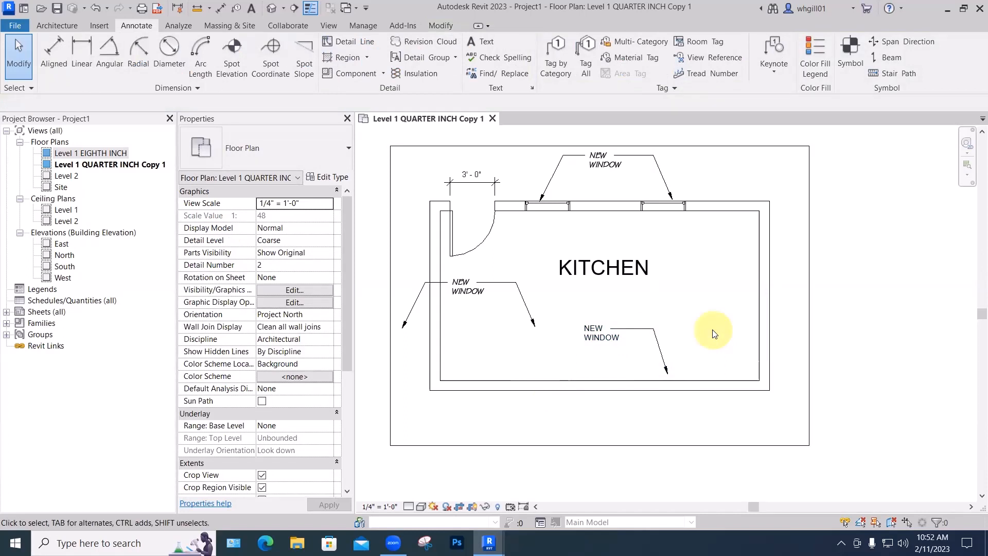
Insert the word CASEMENT between NEW and WINDOW in the lower note
{"action": "double_click", "coordinate": [595, 332]}
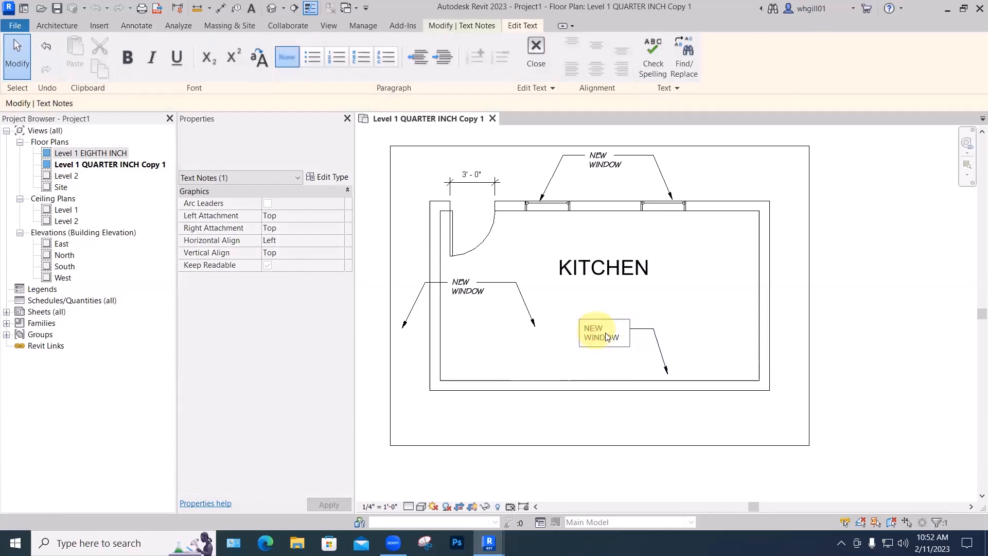
{"action": "scroll", "coordinate": [608, 333], "scroll_direction": "up", "scroll_amount": 5}
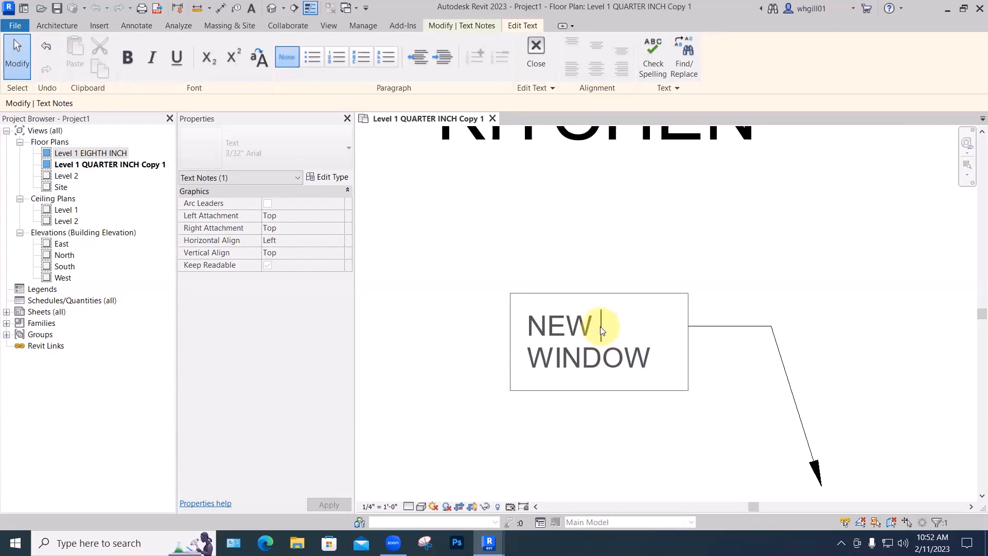
{"action": "type", "text": "CASEMENT"}
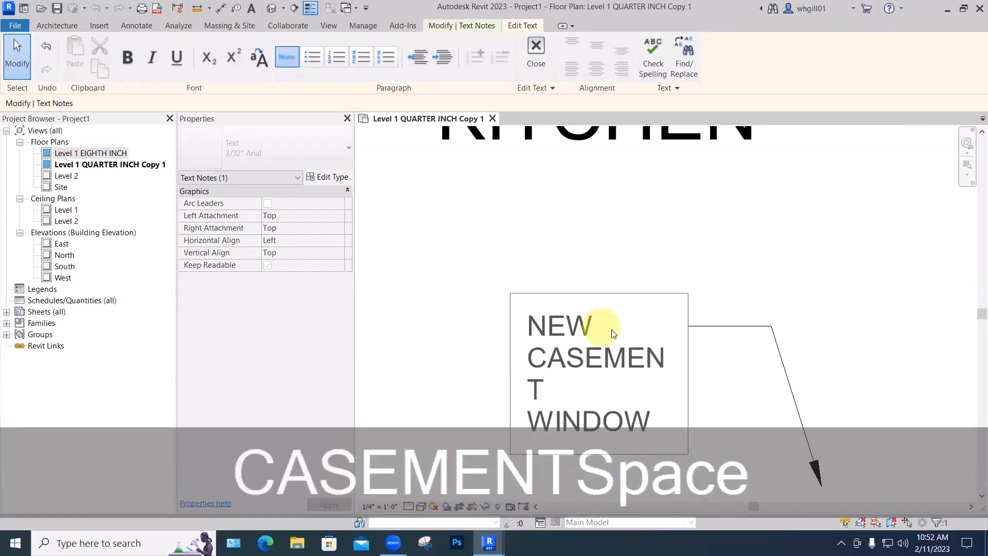
{"action": "left_click", "coordinate": [694, 337]}
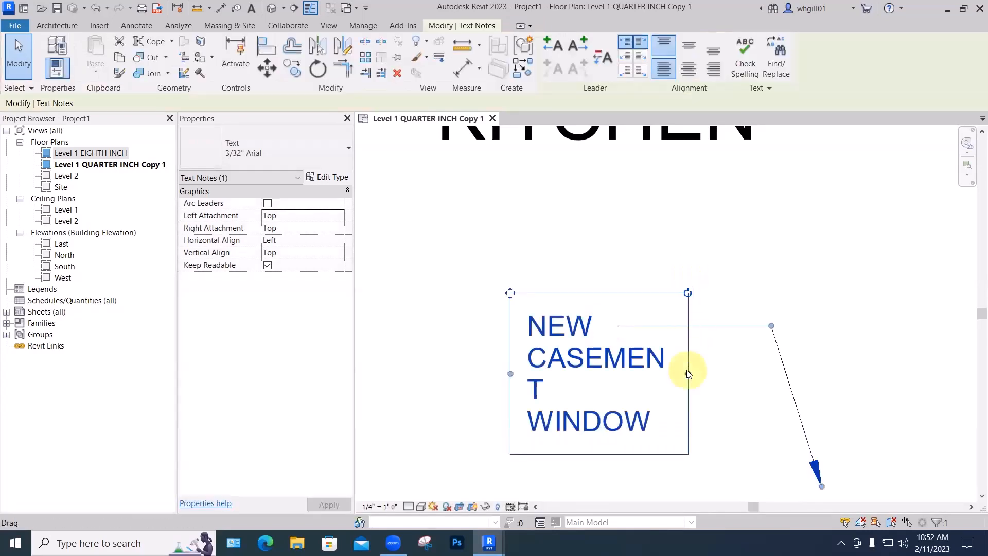
Widen the lower note's text box so that CASEMENT fits on a single line
{"action": "left_click_drag", "start_coordinate": [688, 374], "coordinate": [725, 374]}
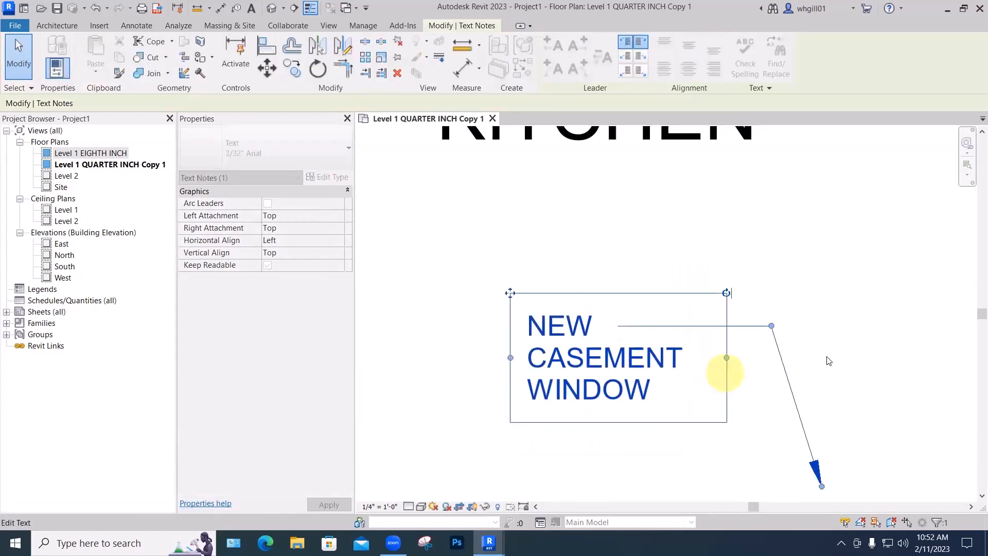
{"action": "left_click", "coordinate": [827, 360]}
{"action": "scroll", "coordinate": [827, 360], "scroll_direction": "down", "scroll_amount": 2}
{"action": "scroll", "coordinate": [828, 359], "scroll_direction": "down", "scroll_amount": 2}
{"action": "middle_click_drag", "start_coordinate": [827, 414], "coordinate": [609, 338]}
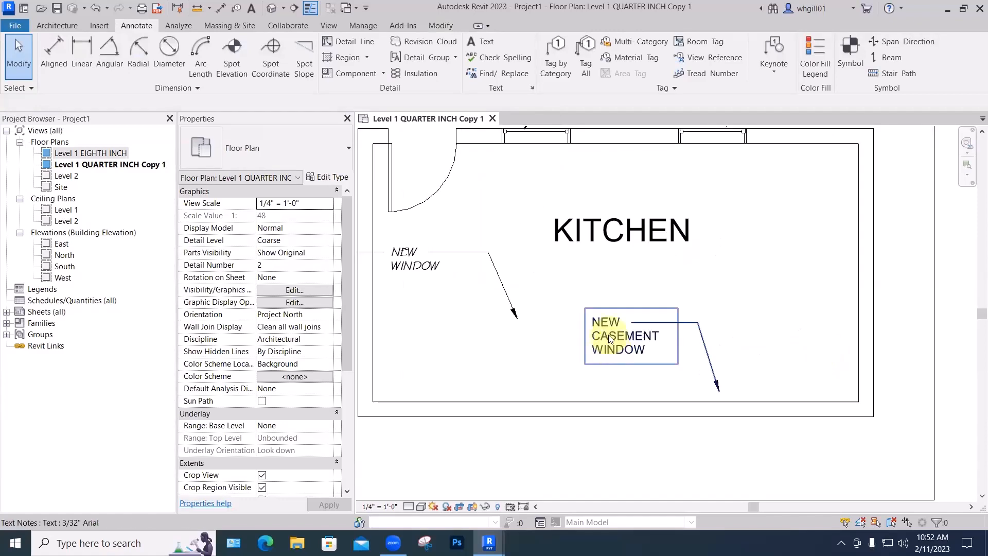
{"action": "left_click", "coordinate": [609, 338]}
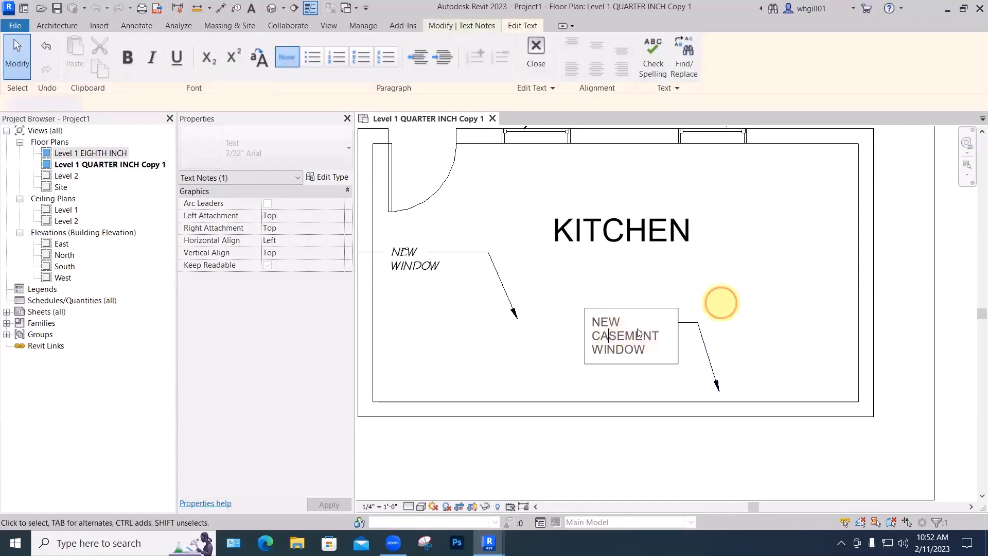
{"action": "key", "text": "Escape"}
{"action": "key", "text": "Escape"}
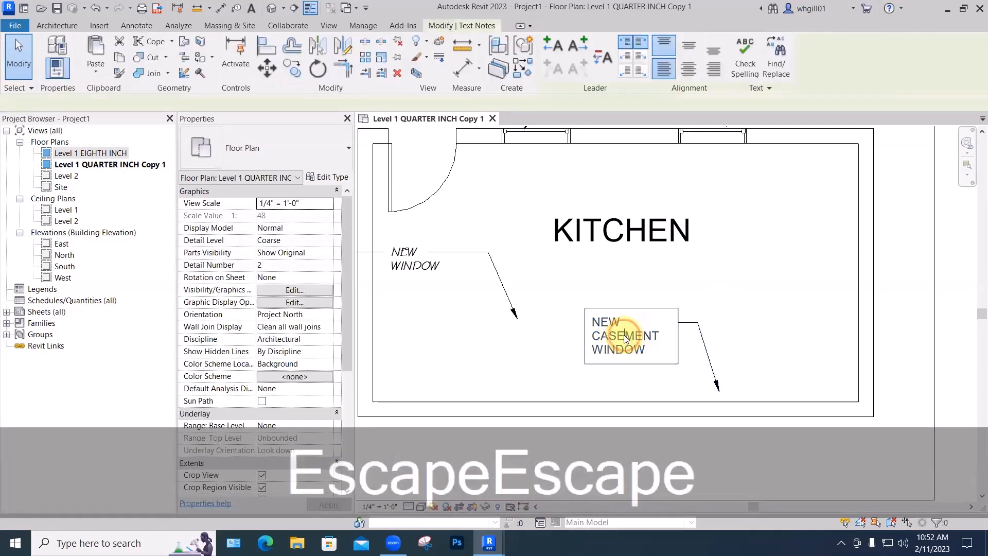
Underline only the word NEW in the NEW CASEMENT WINDOW note
{"action": "double_click", "coordinate": [624, 337]}
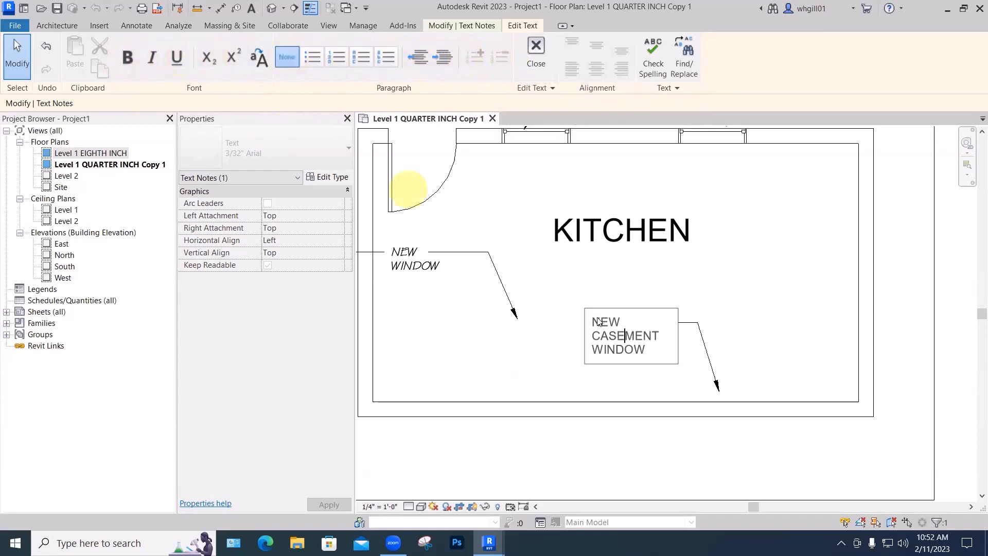
{"action": "left_click_drag", "start_coordinate": [620, 321], "coordinate": [596, 322]}
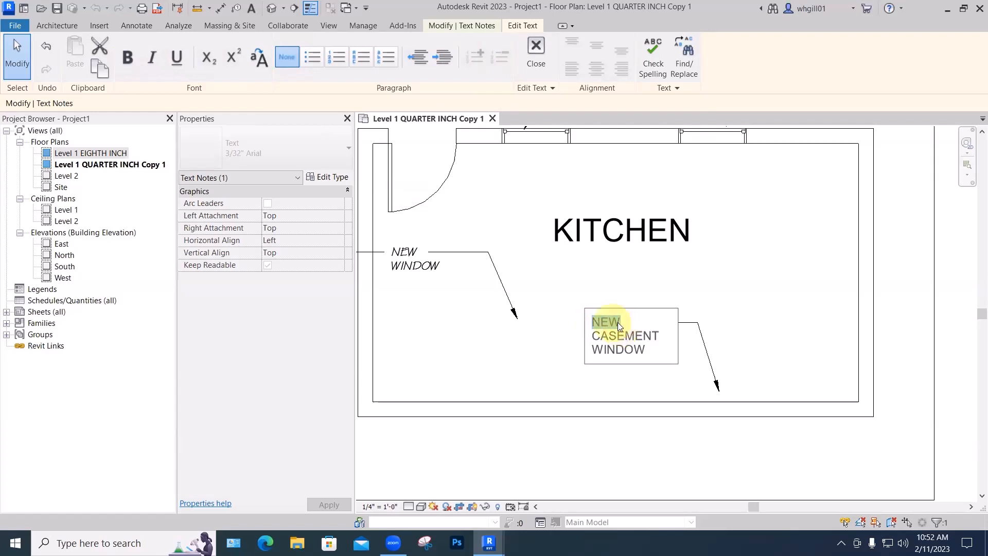
{"action": "left_click", "coordinate": [176, 57]}
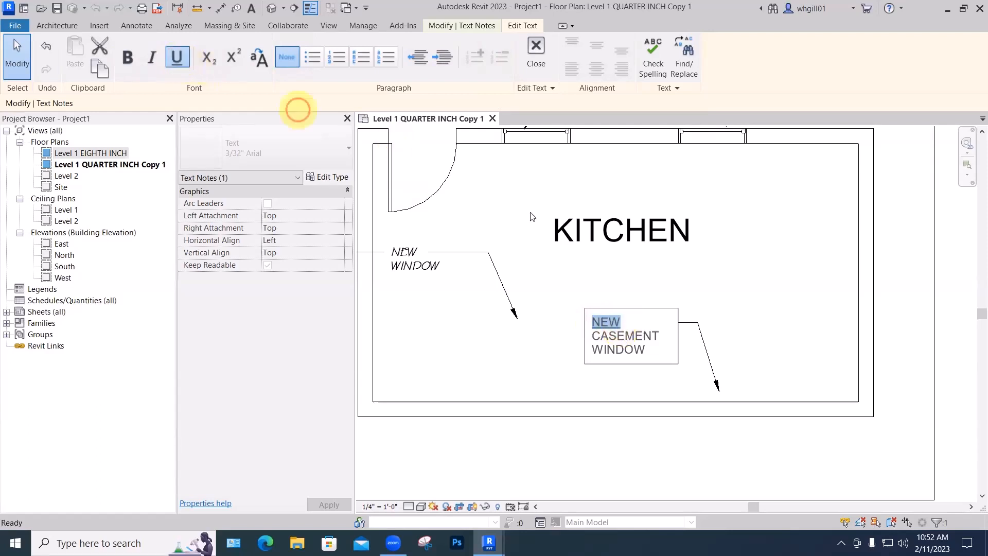
{"action": "left_click", "coordinate": [670, 348]}
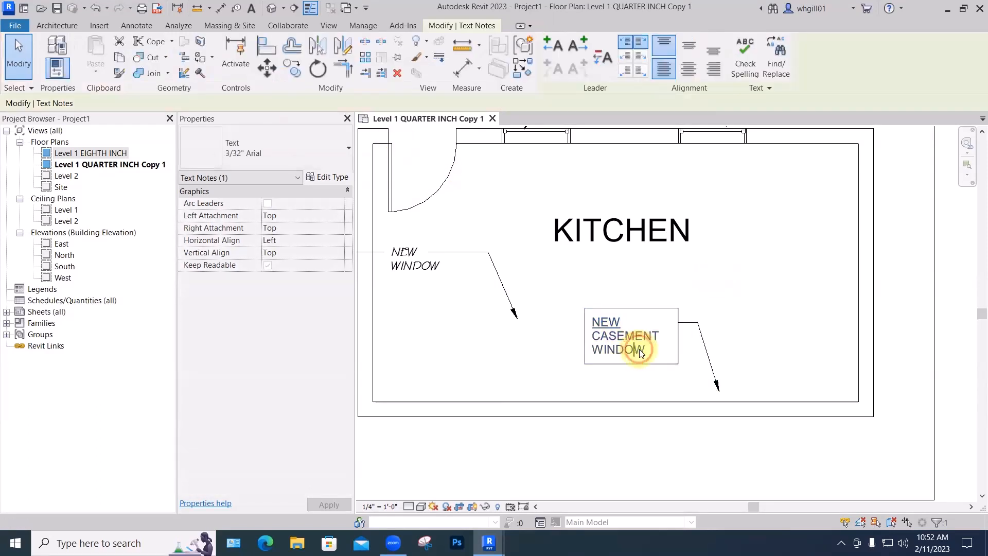
Make the word WINDOW bold and italic in the NEW CASEMENT WINDOW note
{"action": "double_click", "coordinate": [639, 351]}
{"action": "left_click_drag", "start_coordinate": [644, 349], "coordinate": [591, 354]}
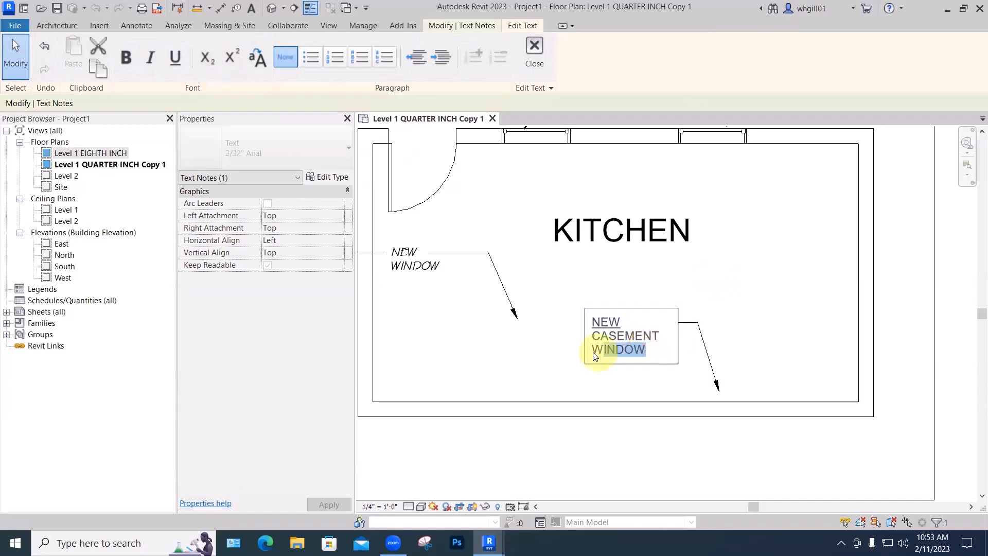
{"action": "left_click", "coordinate": [128, 60]}
{"action": "left_click", "coordinate": [151, 60]}
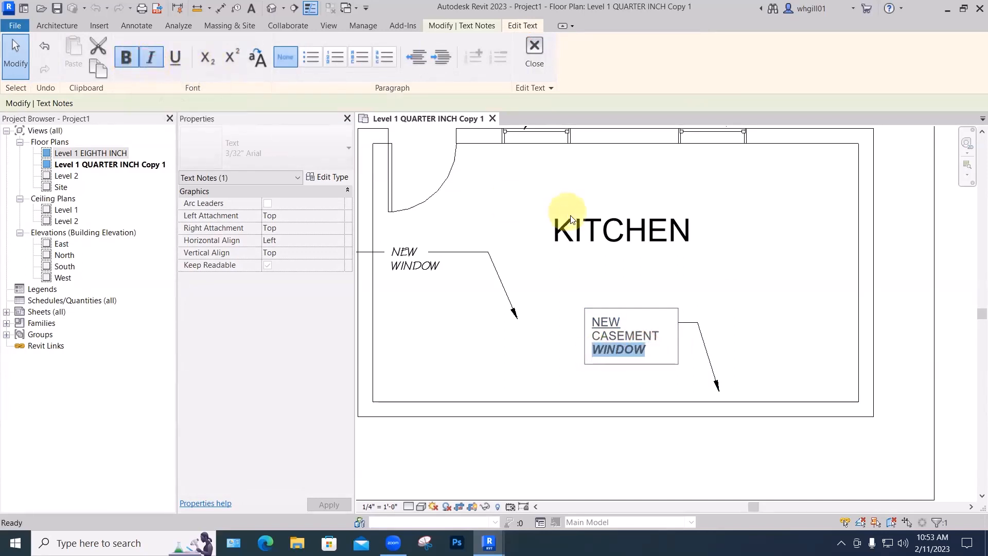
{"action": "left_click", "coordinate": [711, 271]}
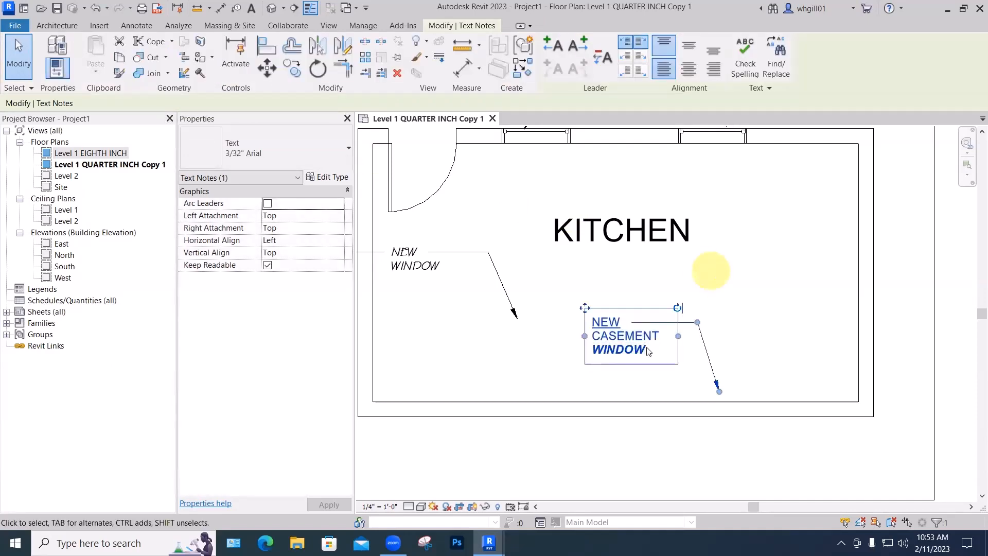
{"action": "double_click", "coordinate": [629, 340]}
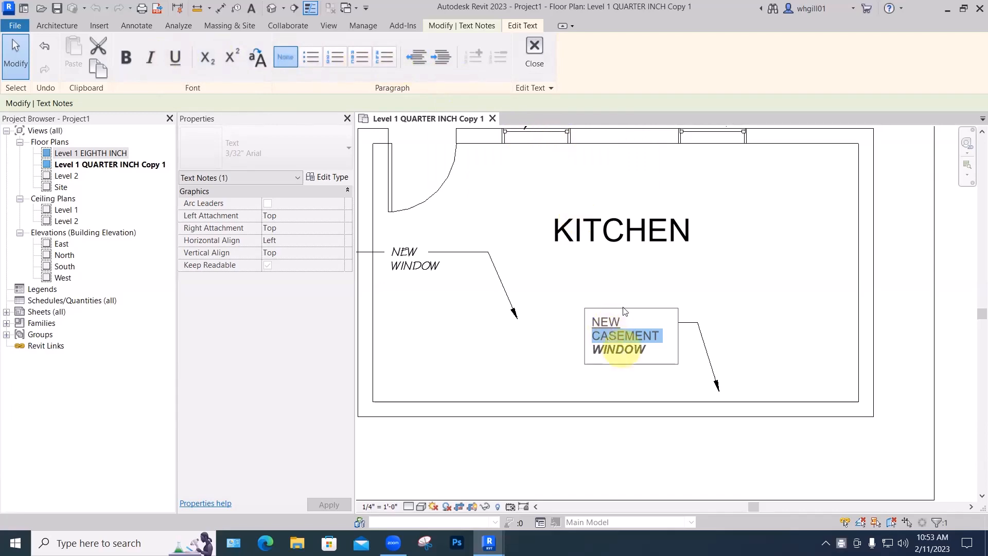
{"action": "left_click", "coordinate": [730, 269]}
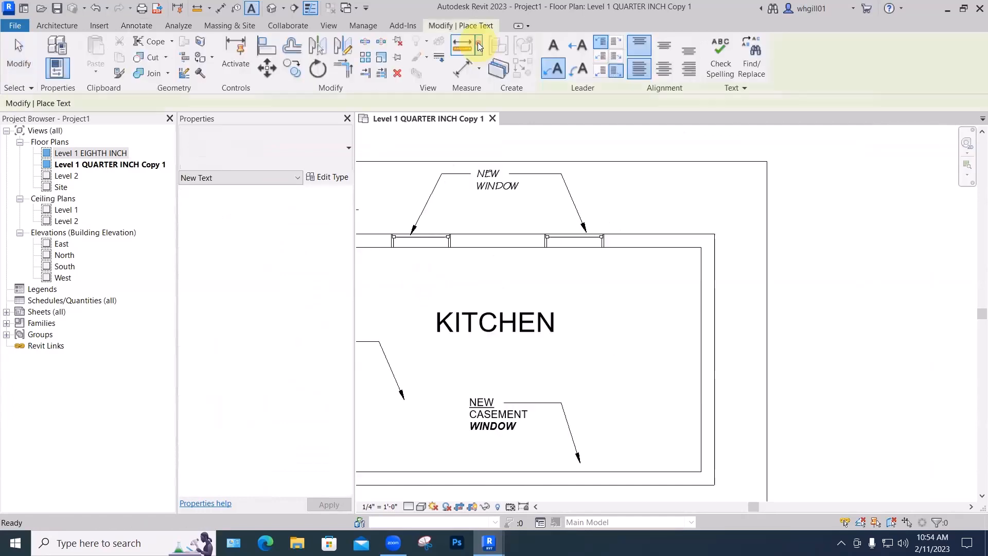
Place a text note without a leader right of the KITCHEN label, reading THIS WILL BE A LIST, with a second line starting with "1."
{"action": "left_click", "coordinate": [598, 301]}
{"action": "type", "text": "Tis"}
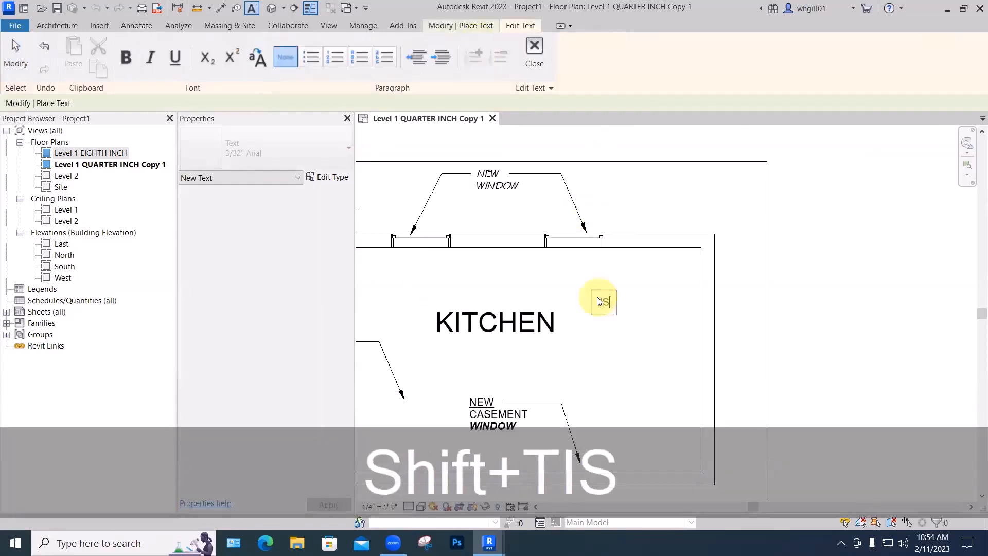
{"action": "key", "text": "BackSpace"}
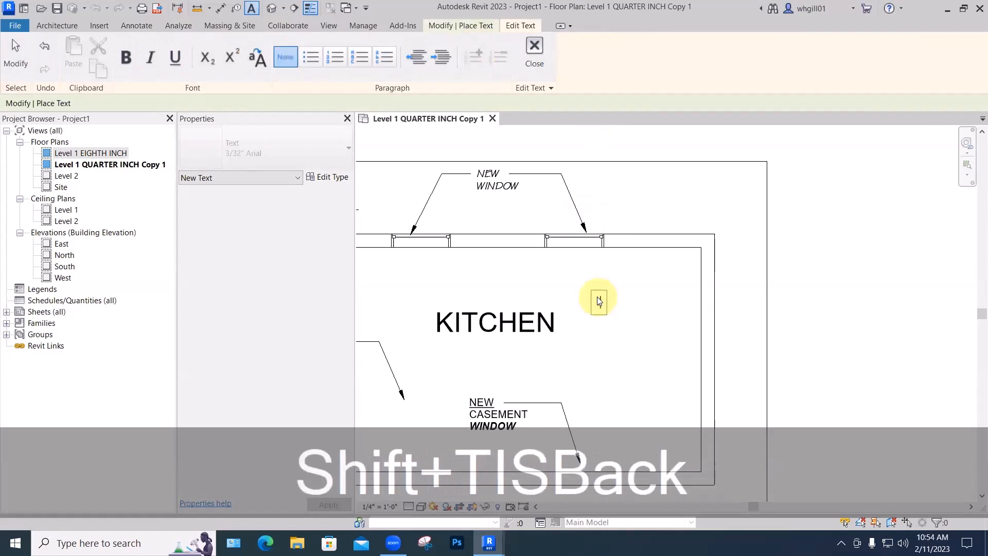
{"action": "type", "text": "THIS WILLB"}
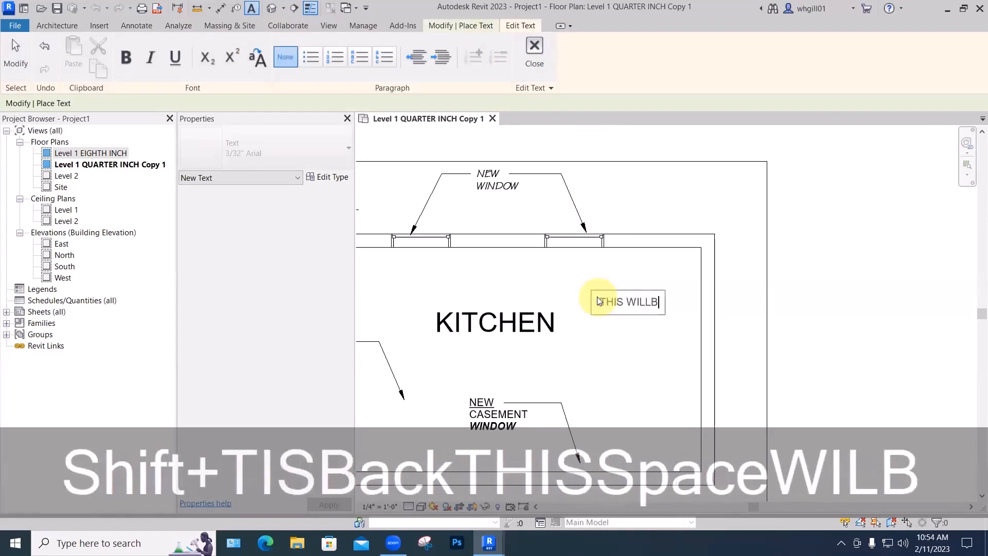
{"action": "key", "text": "BackSpace"}
{"action": "type", "text": "BE"}
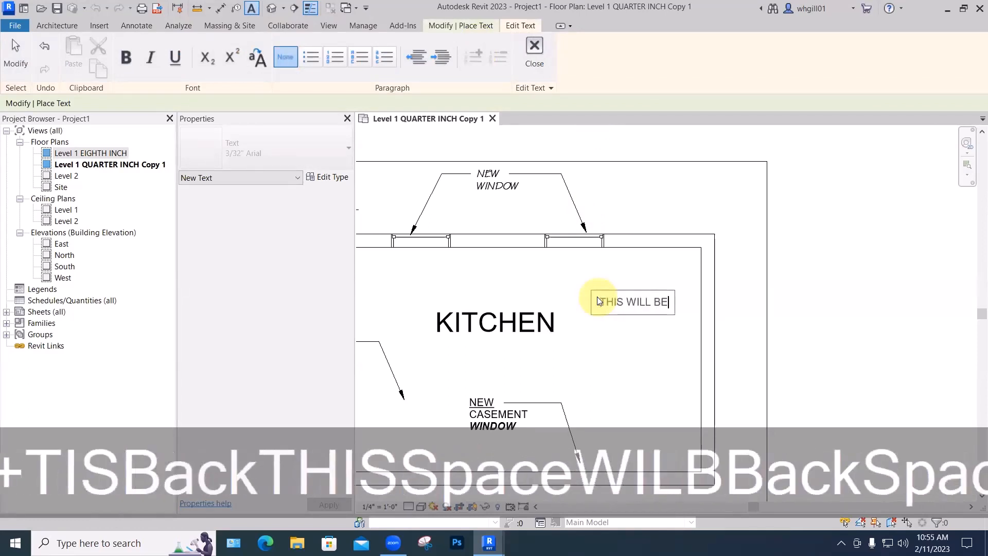
{"action": "type", "text": " A LIST"}
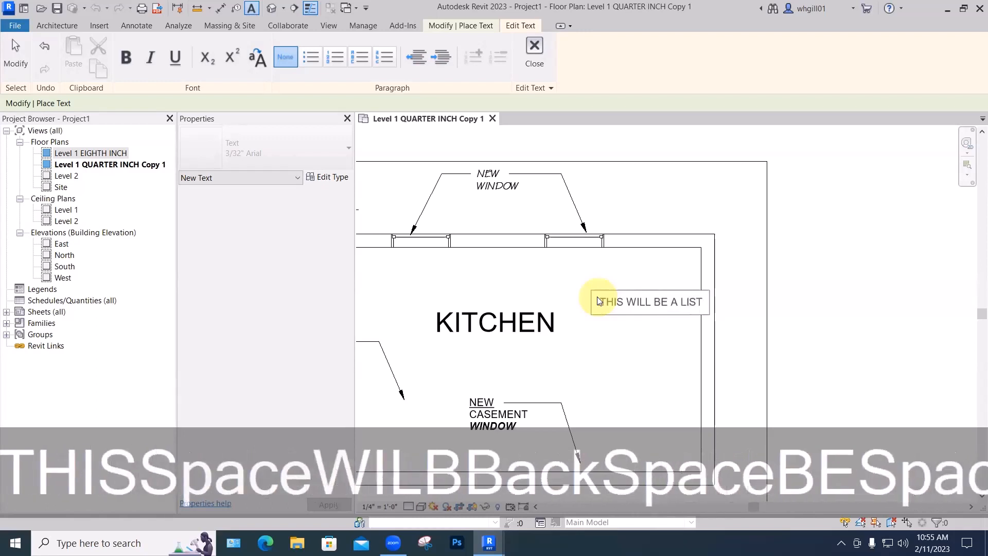
{"action": "key", "text": "Return"}
{"action": "type", "text": "1"}
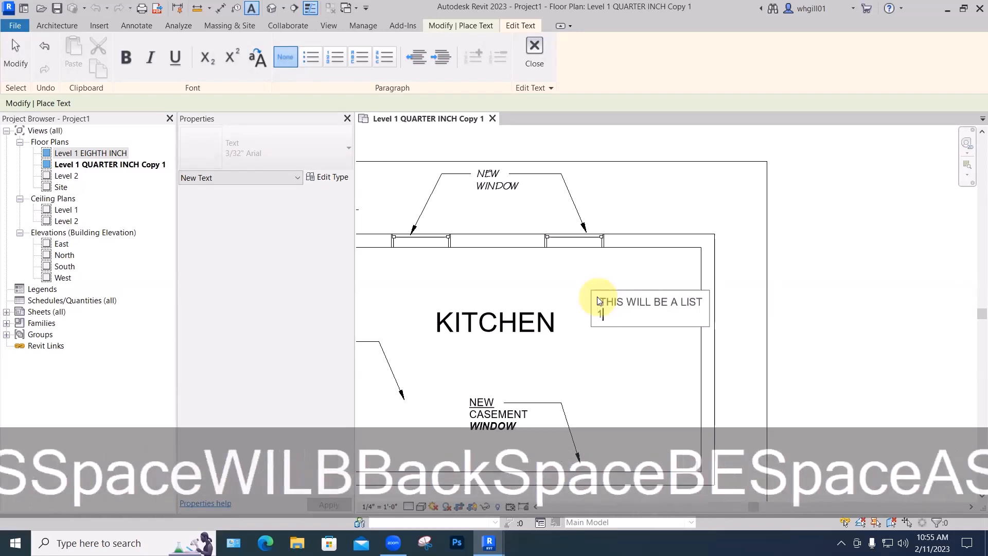
{"action": "type", "text": "."}
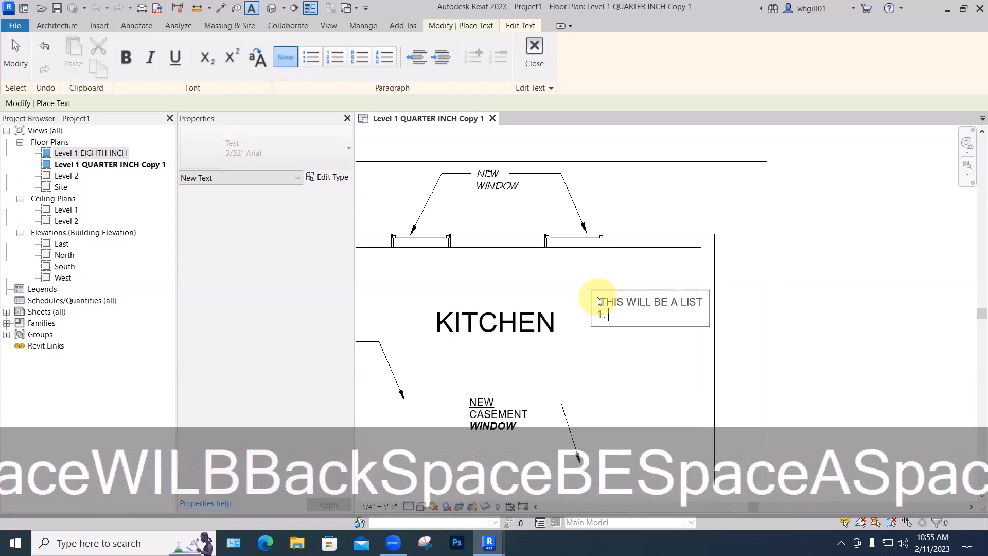
Write the numbered list items "1. DEMO", "2. WALLS" and "3. FLOOR" below the heading in the text note
{"action": "type", "text": " DEMI"}
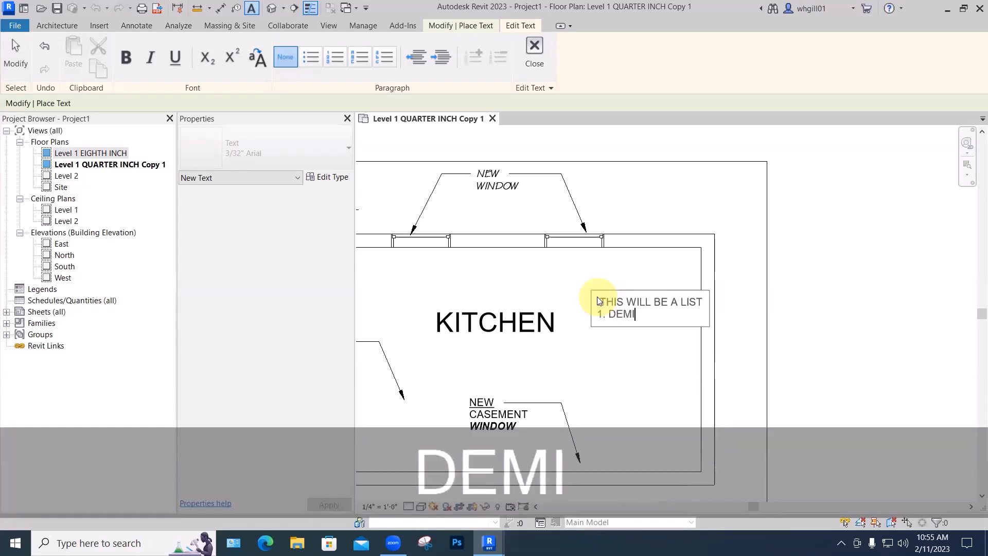
{"action": "key", "text": "BackSpace"}
{"action": "type", "text": "O"}
{"action": "key", "text": "Return"}
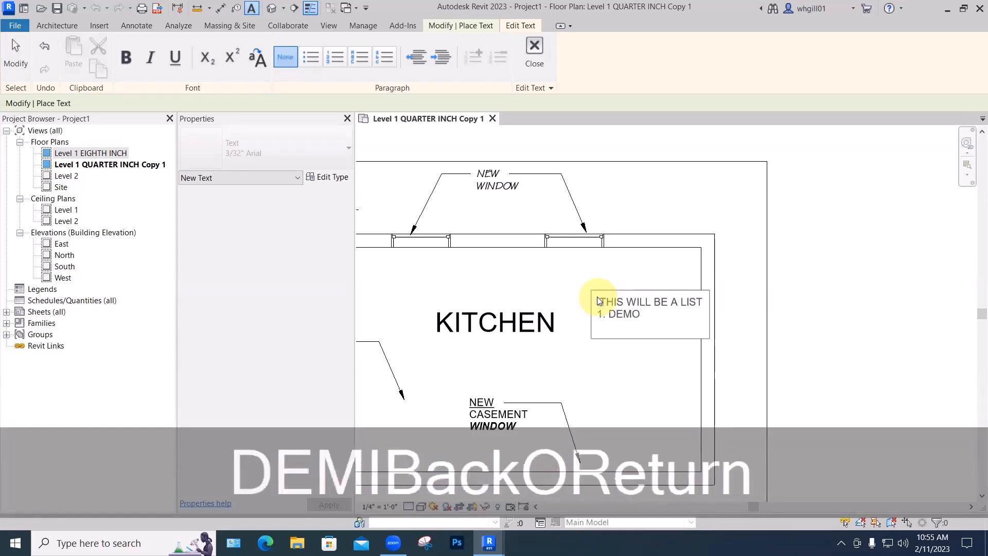
{"action": "type", "text": "3"}
{"action": "key", "text": "BackSpace"}
{"action": "type", "text": "2. "}
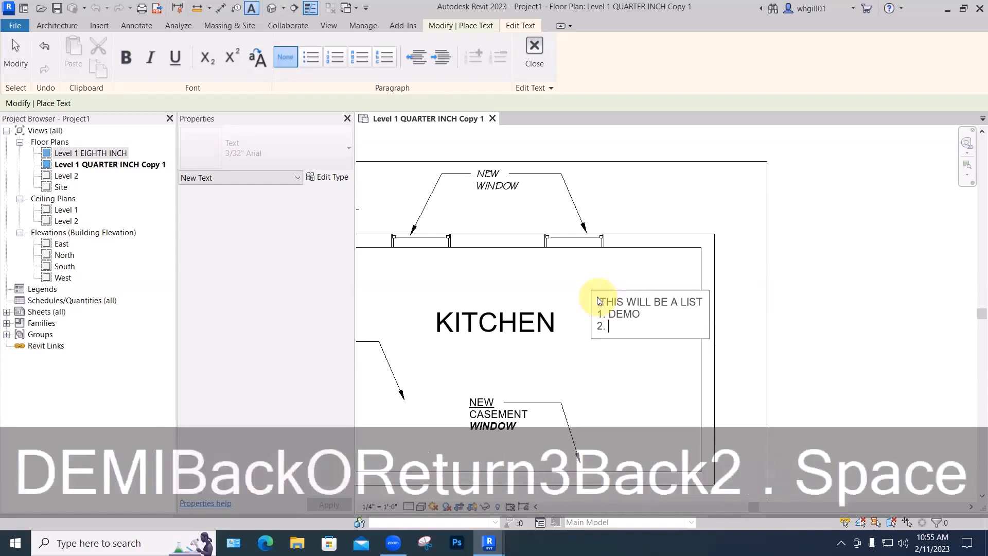
{"action": "type", "text": "WAL"}
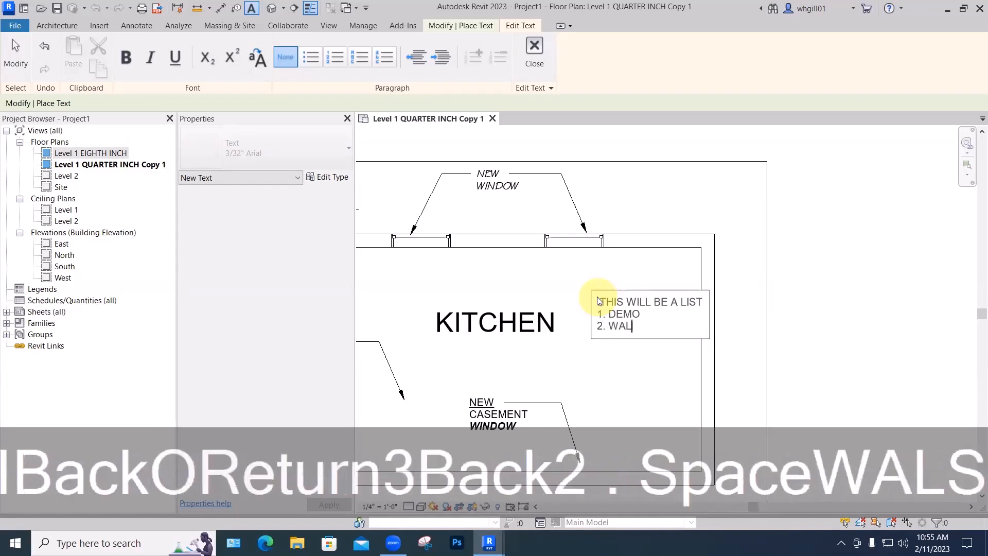
{"action": "type", "text": "LS"}
{"action": "key", "text": "Return"}
{"action": "type", "text": "3."}
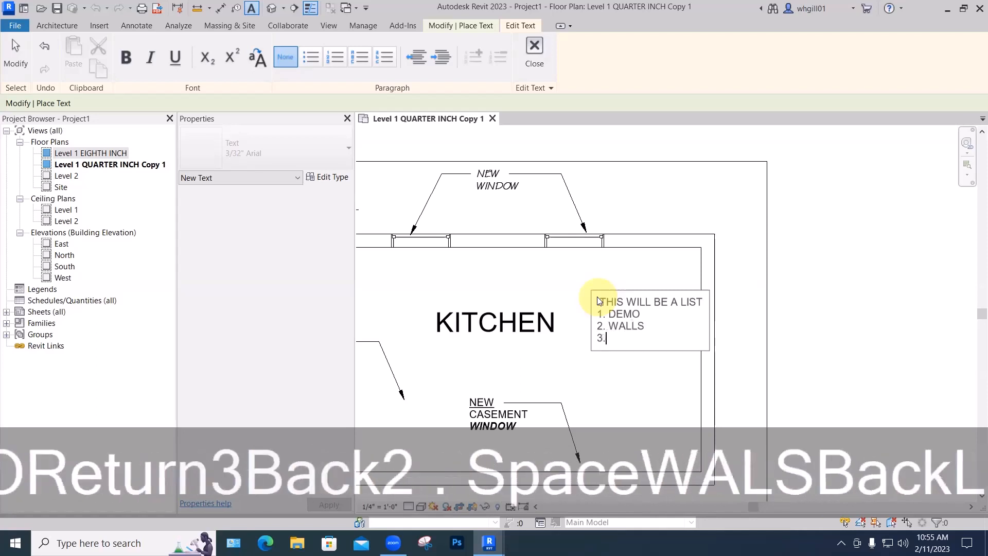
{"action": "type", "text": " FLOOR"}
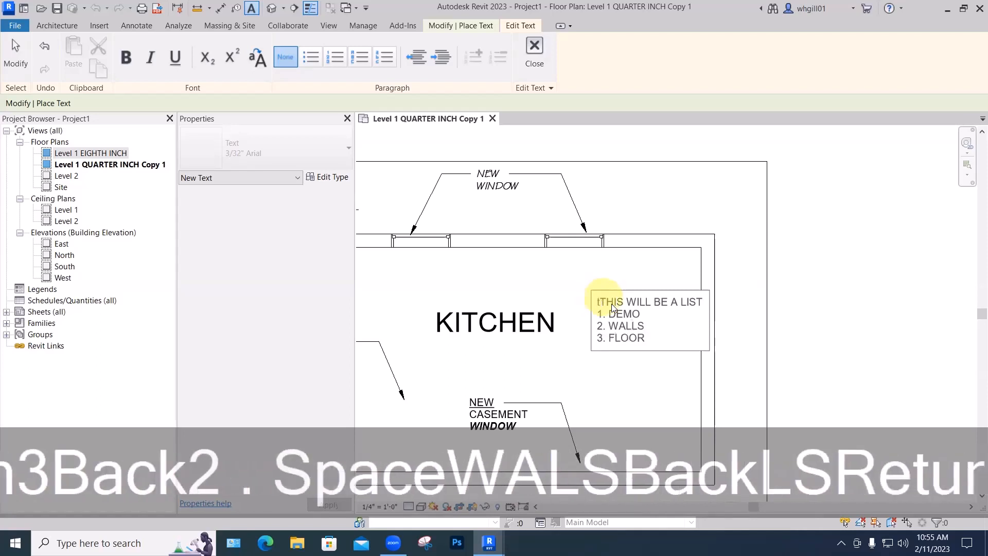
Remove the stray "t" at the start of the "THIS WILL BE A LIST" heading and finish the text note
{"action": "left_click", "coordinate": [602, 302]}
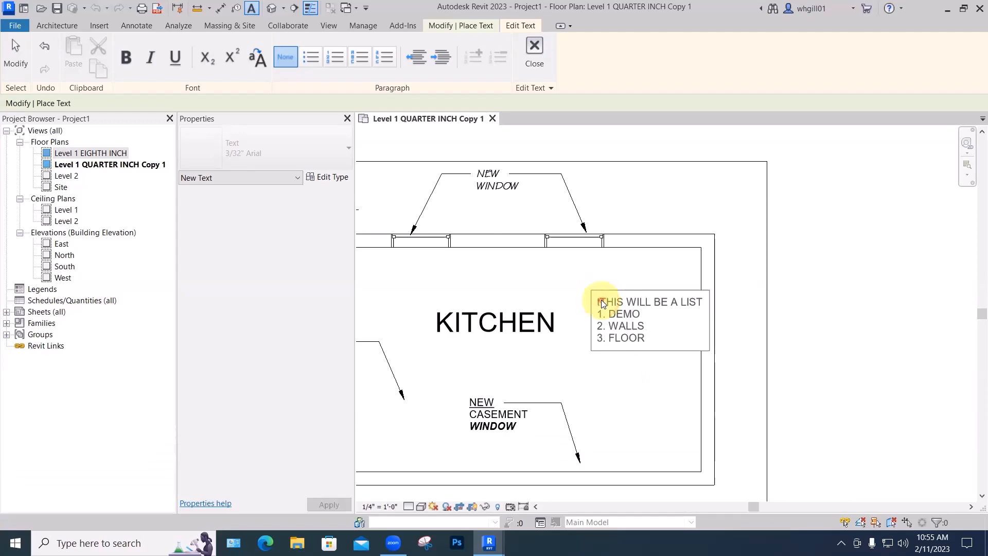
{"action": "key", "text": "BackSpace"}
{"action": "key", "text": "Escape"}
{"action": "key", "text": "Escape"}
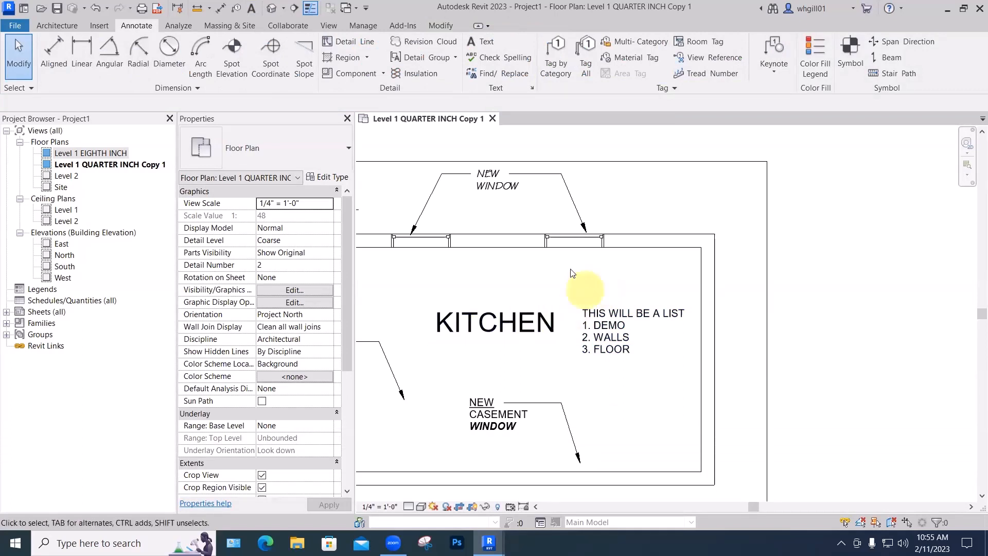
Place a separate text note reading "CONSTRUCTION SEQUENCE" just above the list in the kitchen
{"action": "left_click", "coordinate": [484, 47]}
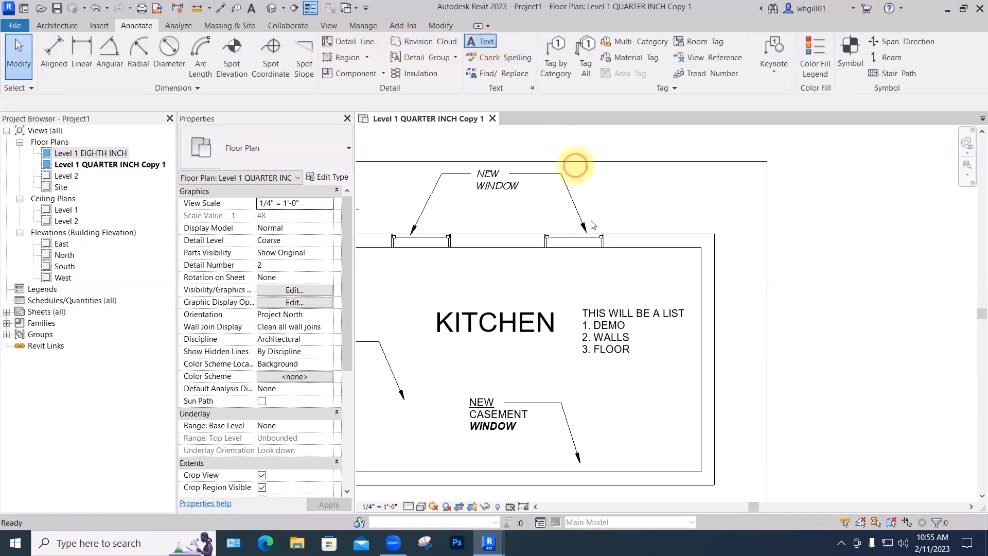
{"action": "left_click", "coordinate": [582, 293]}
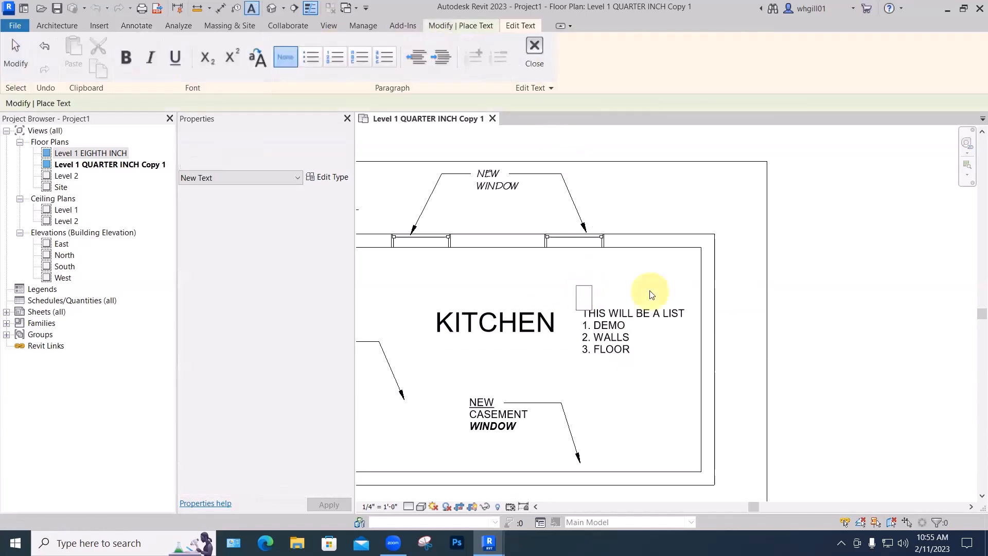
{"action": "type", "text": "CON"}
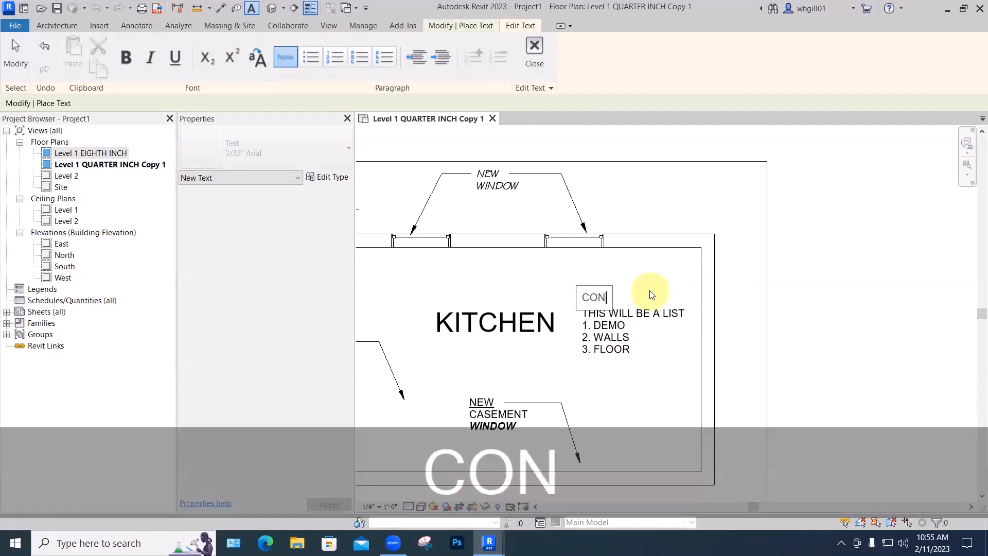
{"action": "type", "text": "STRUCTION"}
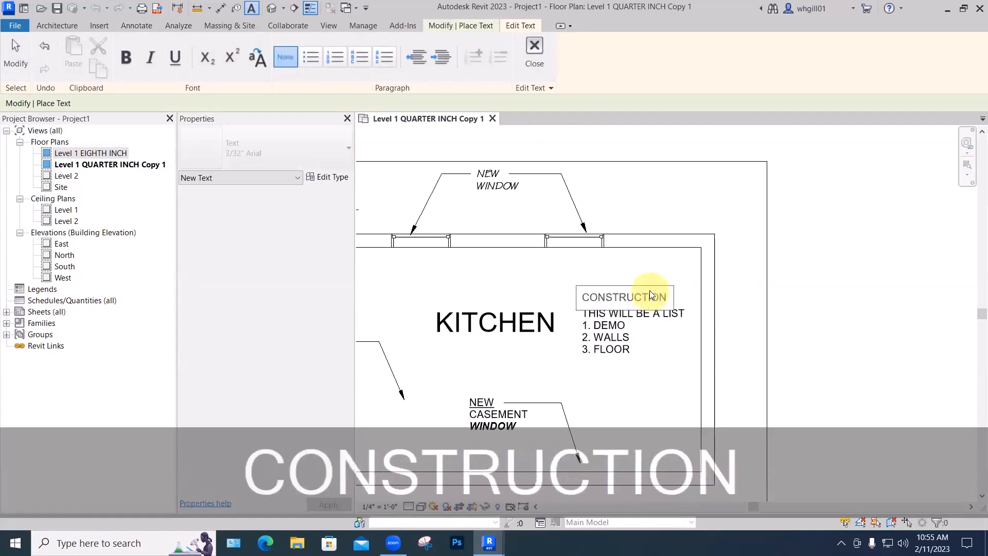
{"action": "type", "text": " SE"}
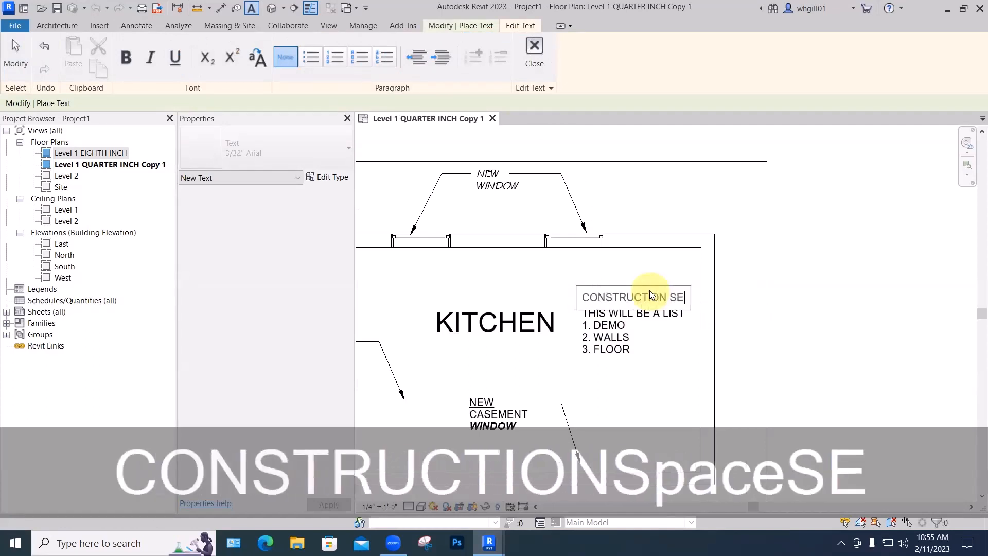
{"action": "type", "text": "QUENC"}
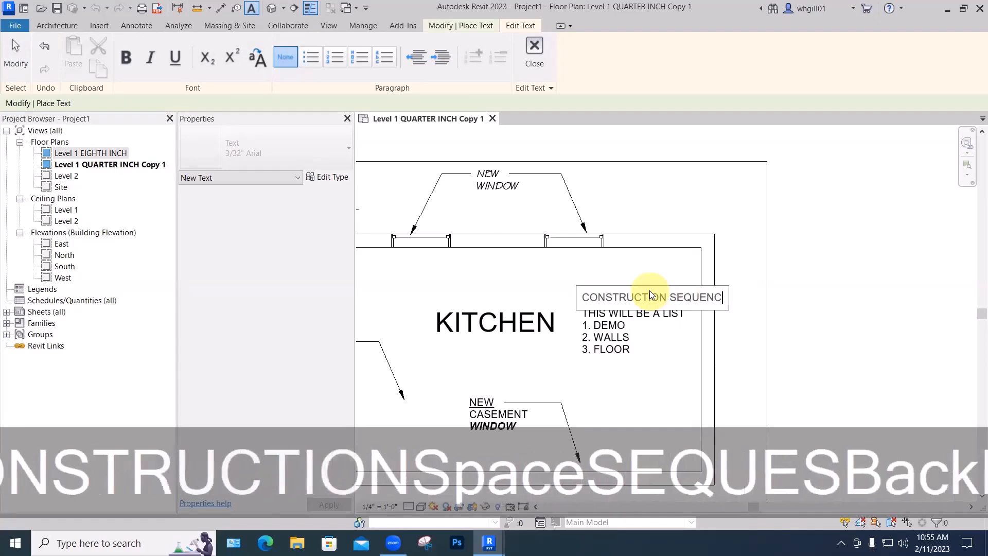
{"action": "type", "text": "E"}
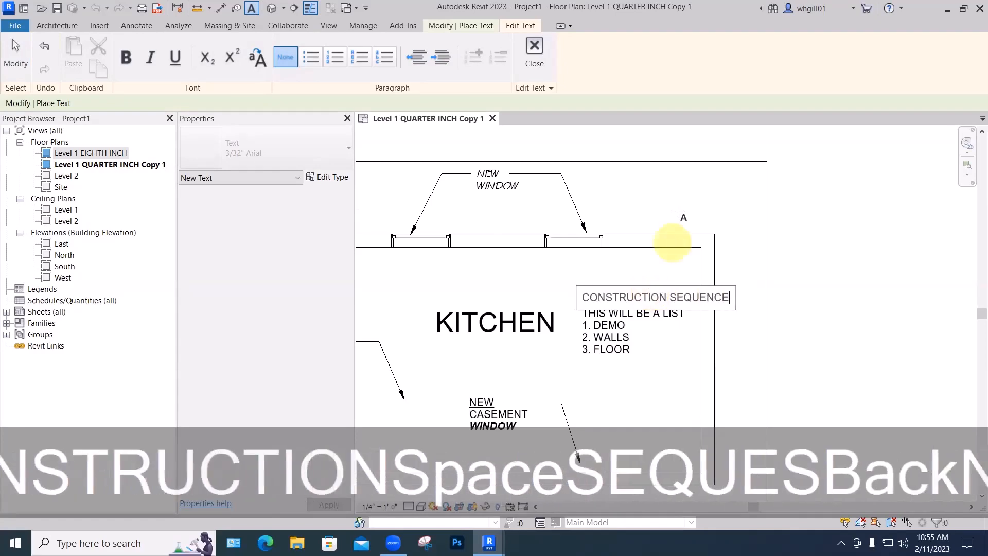
{"action": "key", "text": "Escape"}
{"action": "key", "text": "Escape"}
{"action": "left_click", "coordinate": [623, 284]}
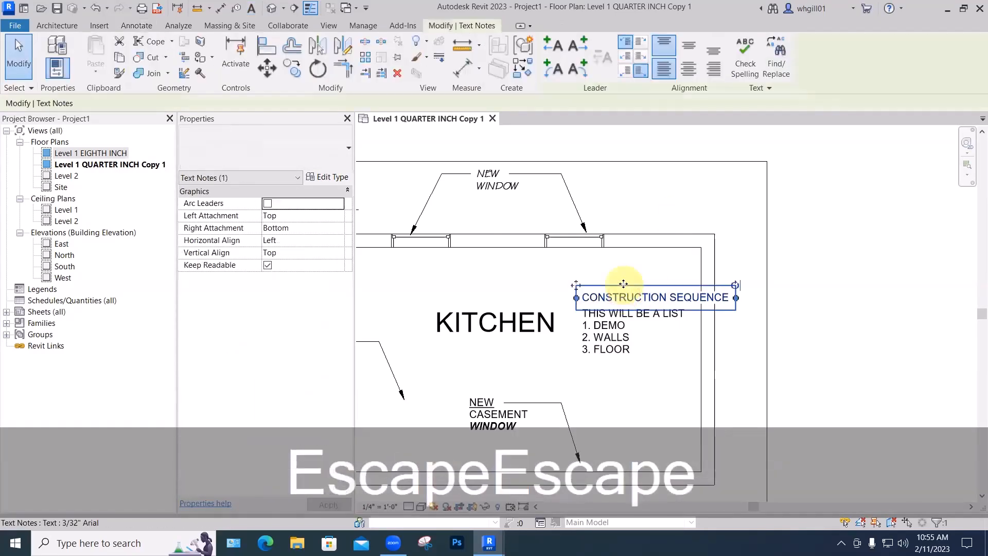
{"action": "left_click", "coordinate": [812, 259]}
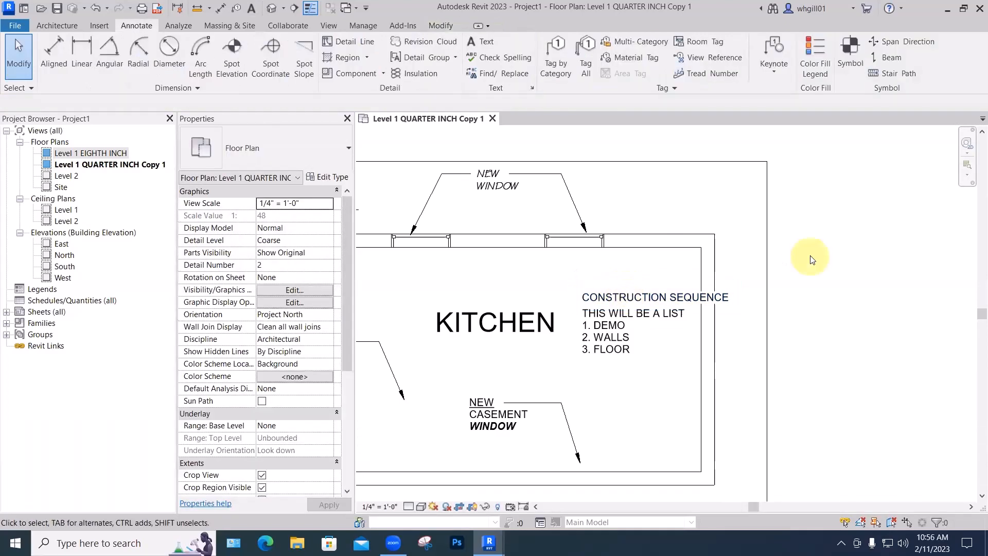
Duplicate the text type of the CONSTRUCTION SEQUENCE note and name the copy 1/8" Arial
{"action": "left_click", "coordinate": [616, 297]}
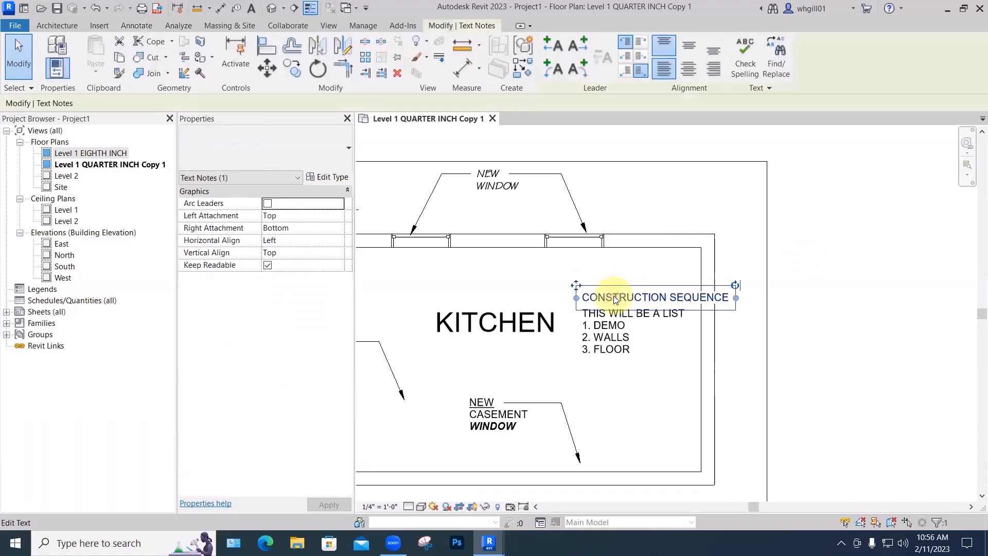
{"action": "left_click", "coordinate": [328, 176]}
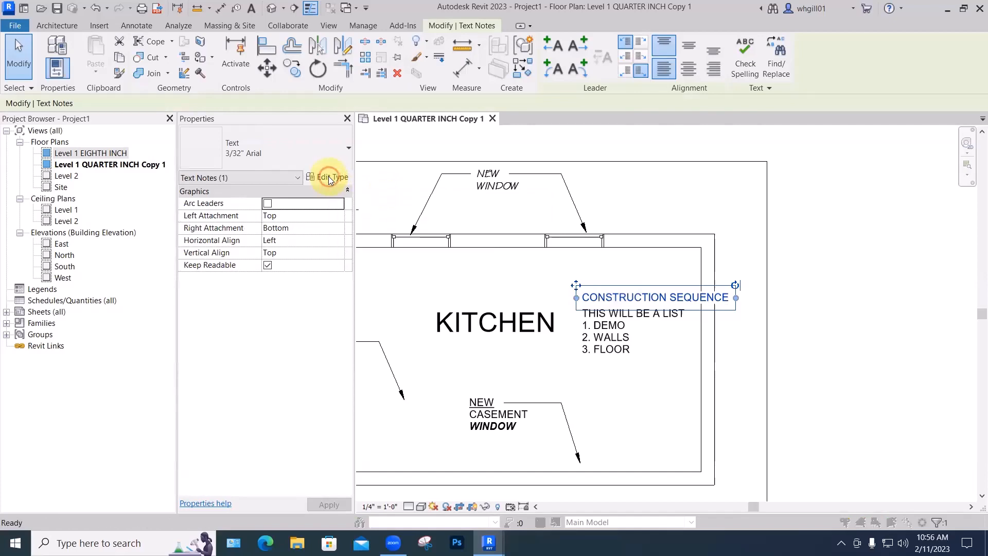
{"action": "left_click", "coordinate": [486, 63]}
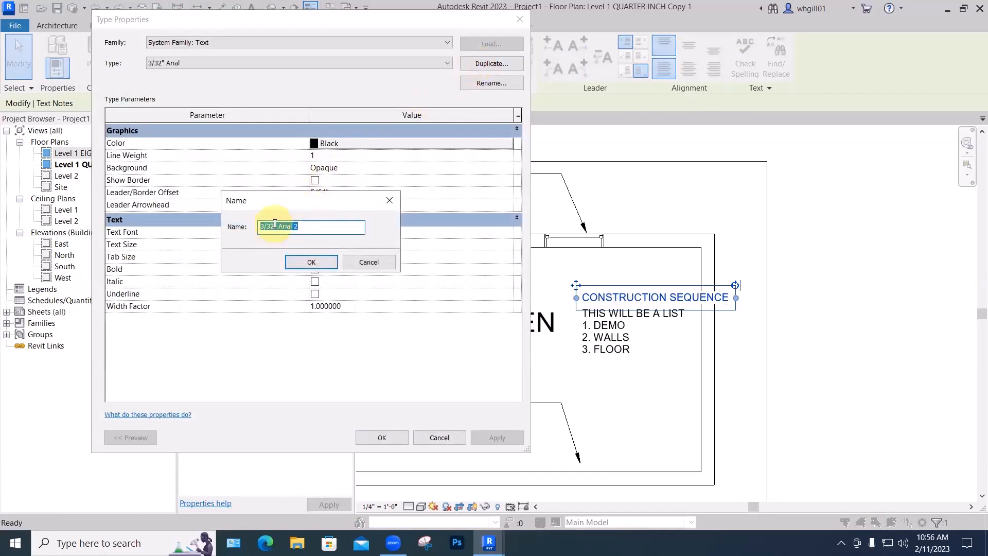
{"action": "left_click_drag", "start_coordinate": [275, 225], "coordinate": [255, 224]}
{"action": "type", "text": "1/"}
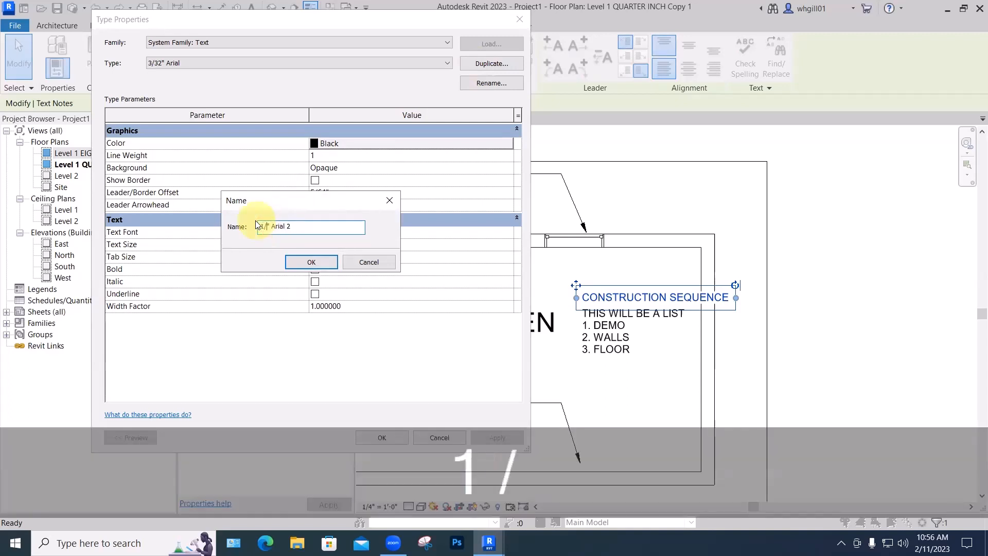
{"action": "type", "text": "8"}
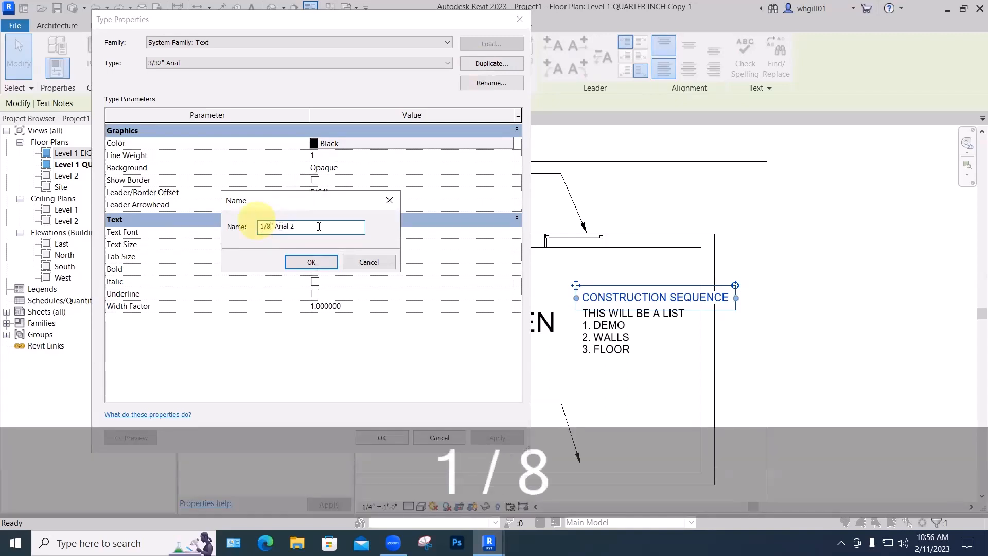
{"action": "left_click", "coordinate": [309, 226]}
{"action": "key", "text": "BackSpace"}
{"action": "key", "text": "BackSpace"}
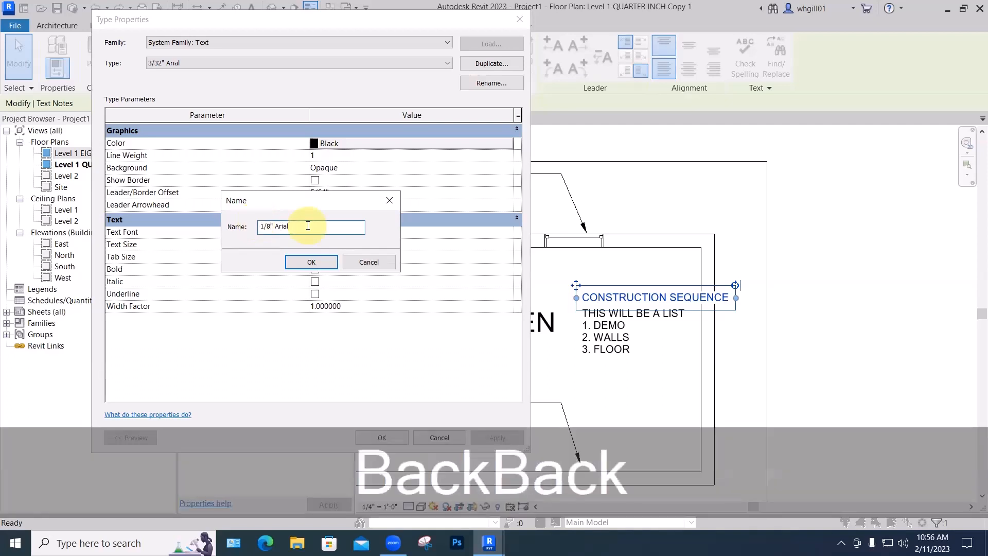
{"action": "left_click", "coordinate": [314, 262]}
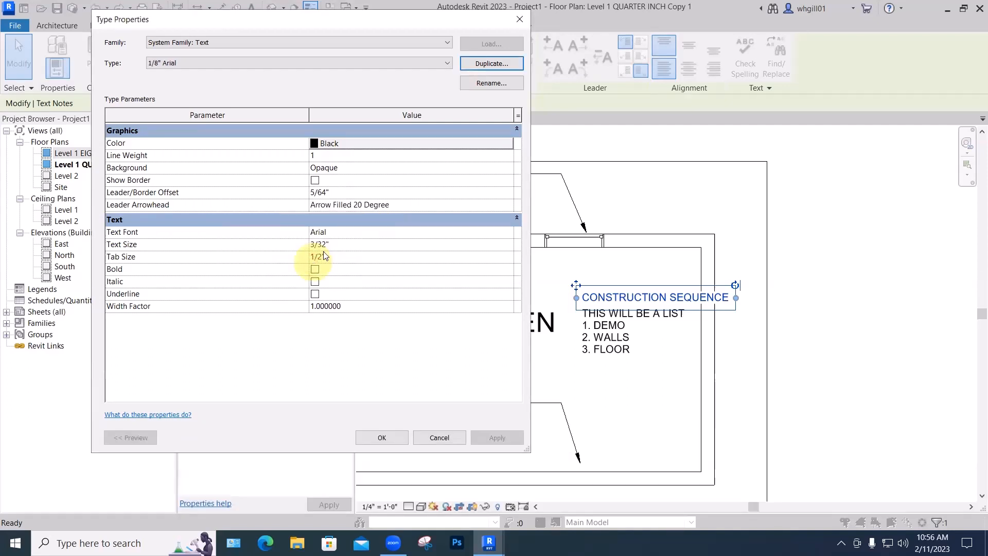
Set the new text type's text size to 1/8" and apply it to the title note
{"action": "left_click", "coordinate": [331, 244]}
{"action": "left_click_drag", "start_coordinate": [333, 244], "coordinate": [307, 245]}
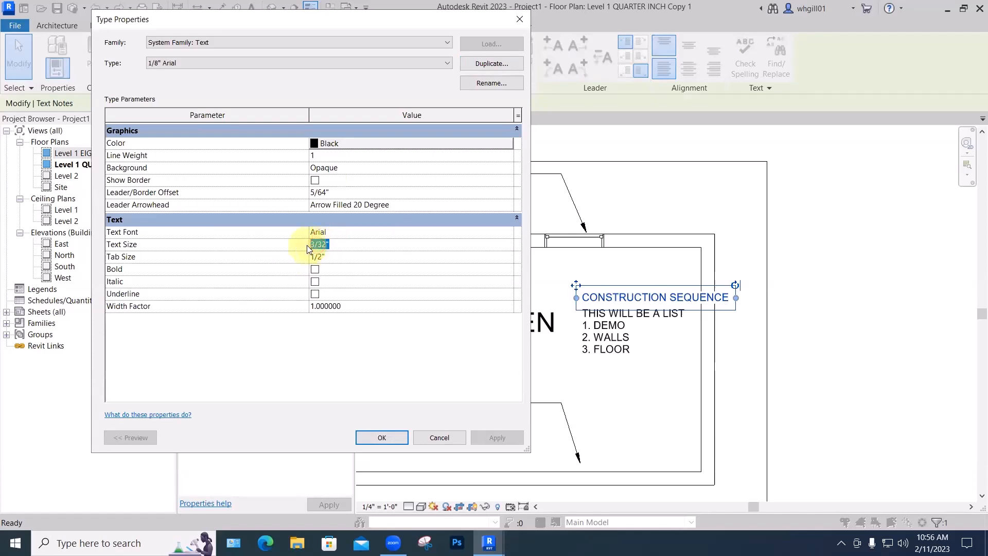
{"action": "type", "text": "1/8\""}
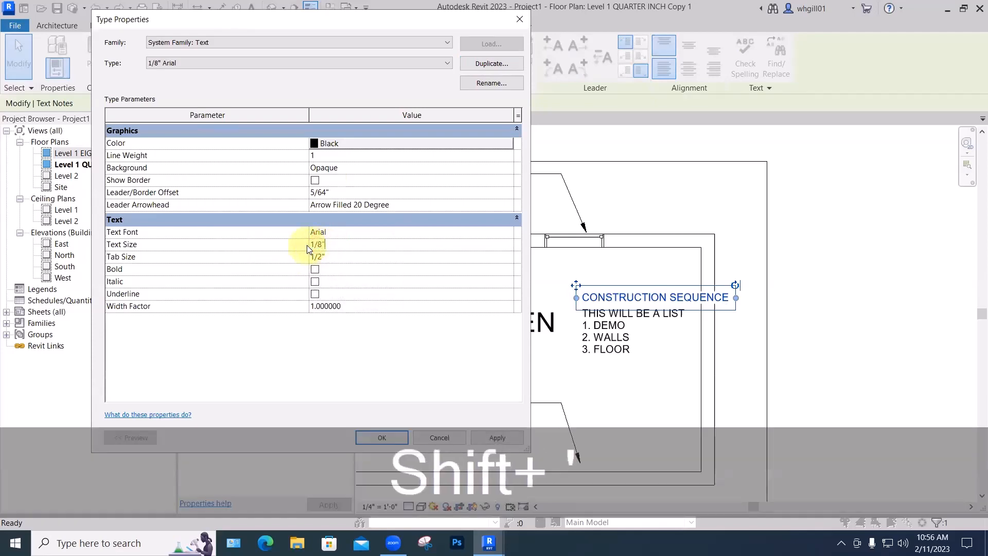
{"action": "key", "text": "Return"}
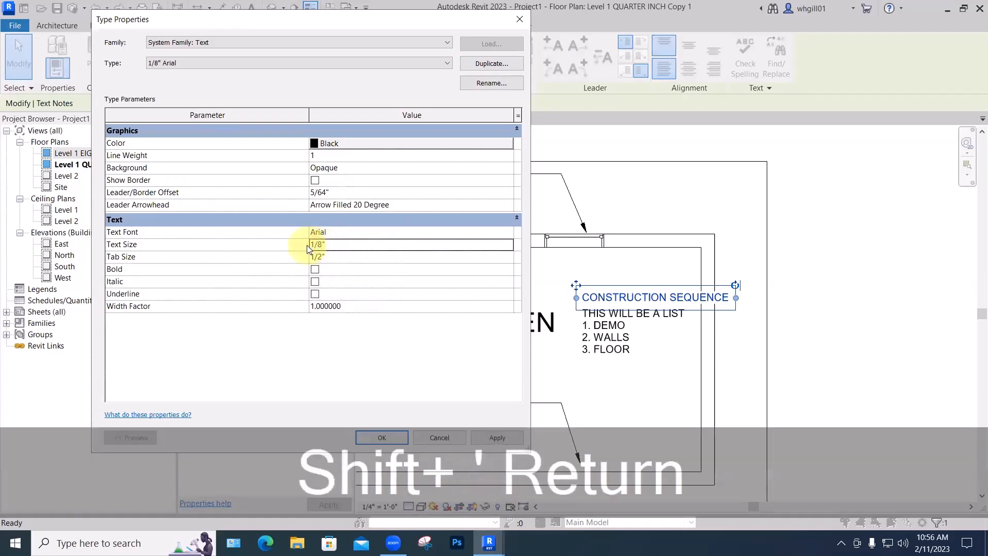
{"action": "left_click", "coordinate": [382, 437]}
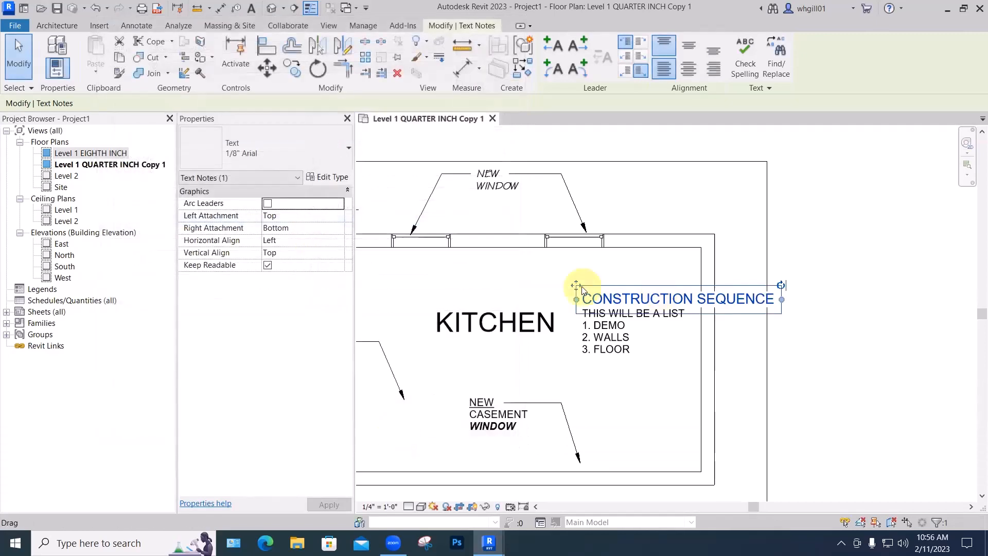
Narrow the CONSTRUCTION SEQUENCE note so it wraps onto two lines and move it up clear of the list
{"action": "left_click_drag", "start_coordinate": [581, 290], "coordinate": [581, 285]}
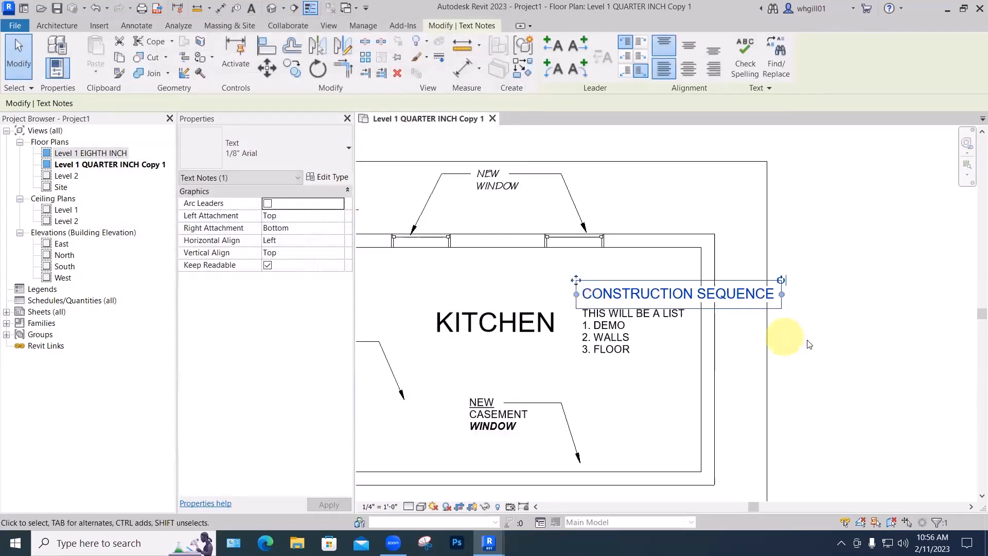
{"action": "left_click", "coordinate": [807, 341]}
{"action": "left_click", "coordinate": [707, 288]}
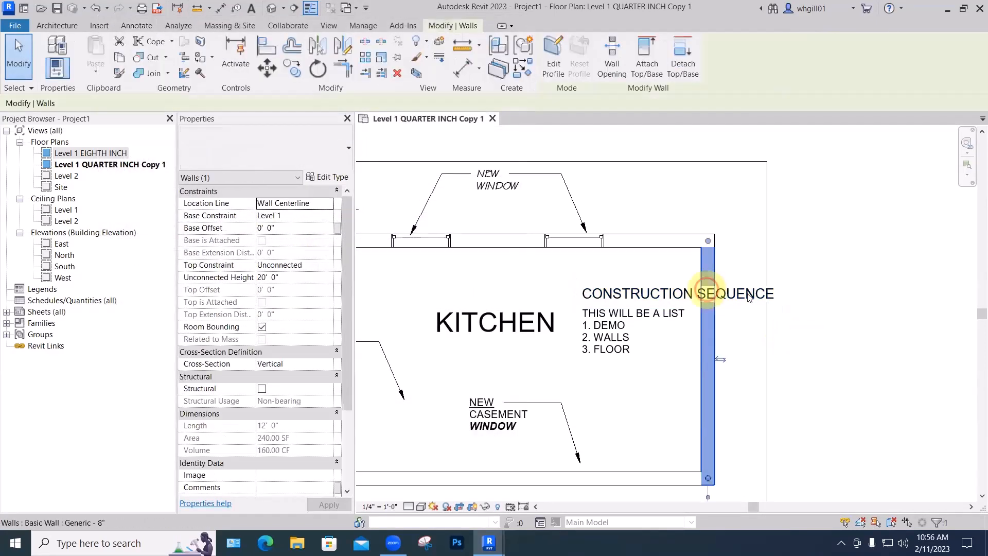
{"action": "left_click", "coordinate": [751, 292]}
{"action": "left_click_drag", "start_coordinate": [776, 294], "coordinate": [720, 295]}
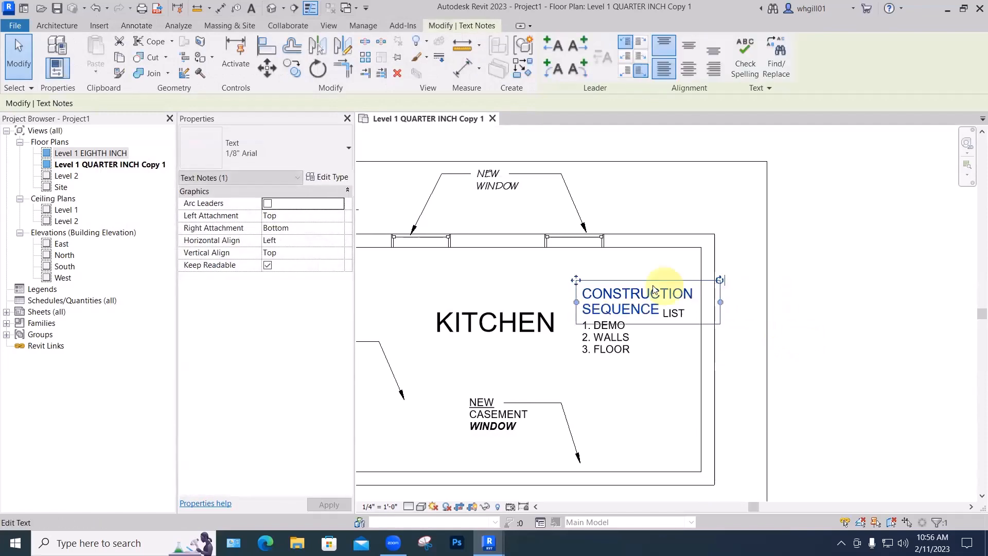
{"action": "left_click_drag", "start_coordinate": [577, 280], "coordinate": [576, 264]}
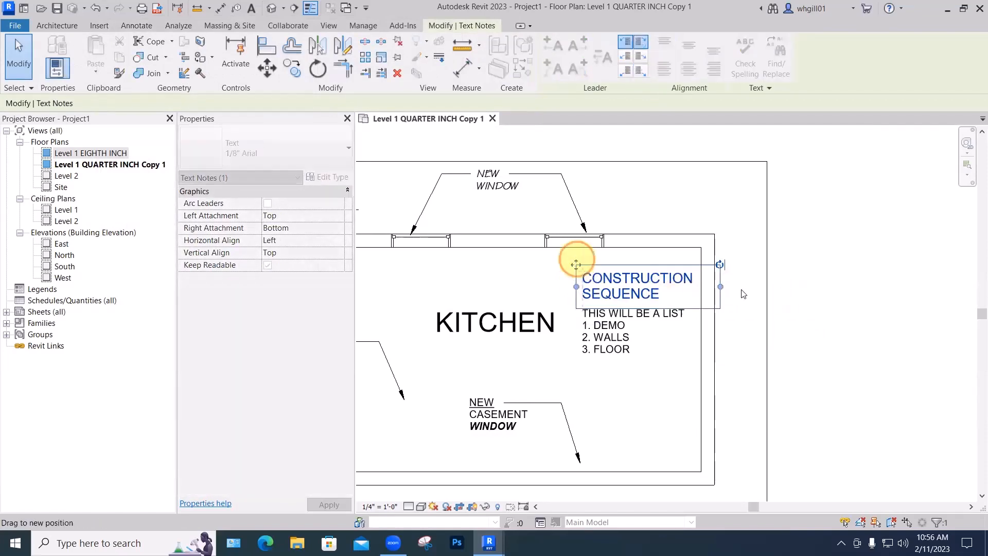
{"action": "left_click", "coordinate": [854, 340]}
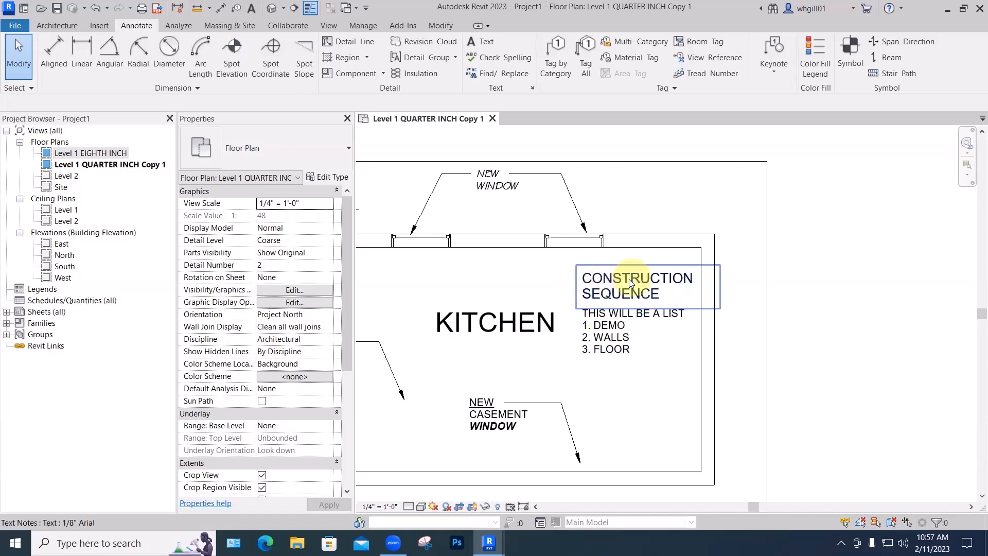
Delete the CONSTRUCTION SEQUENCE title note above the list
{"action": "left_click", "coordinate": [618, 289]}
{"action": "key", "text": "Delete"}
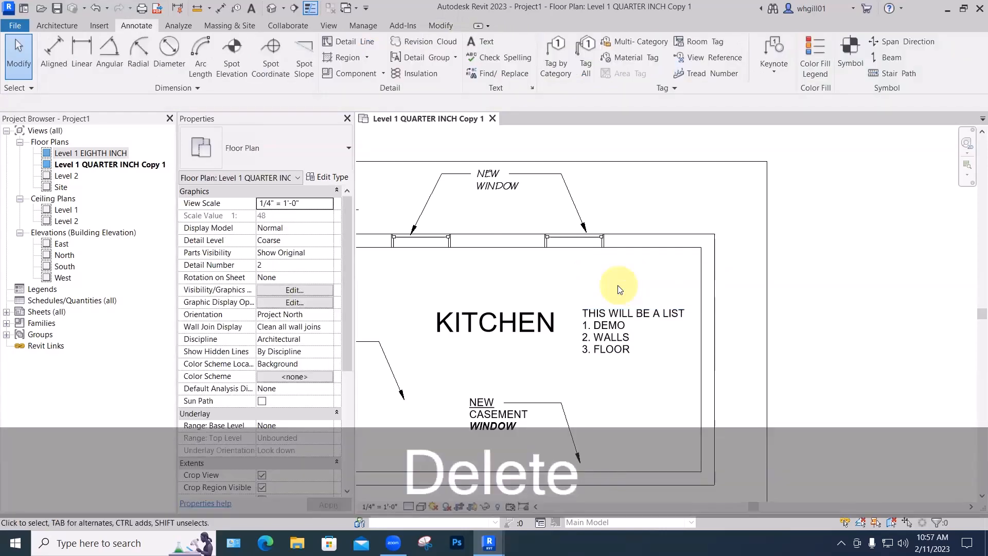
Make the heading line THIS WILL BE A LIST bold and underlined in the numbered list note
{"action": "left_click", "coordinate": [639, 315]}
{"action": "left_click", "coordinate": [638, 315]}
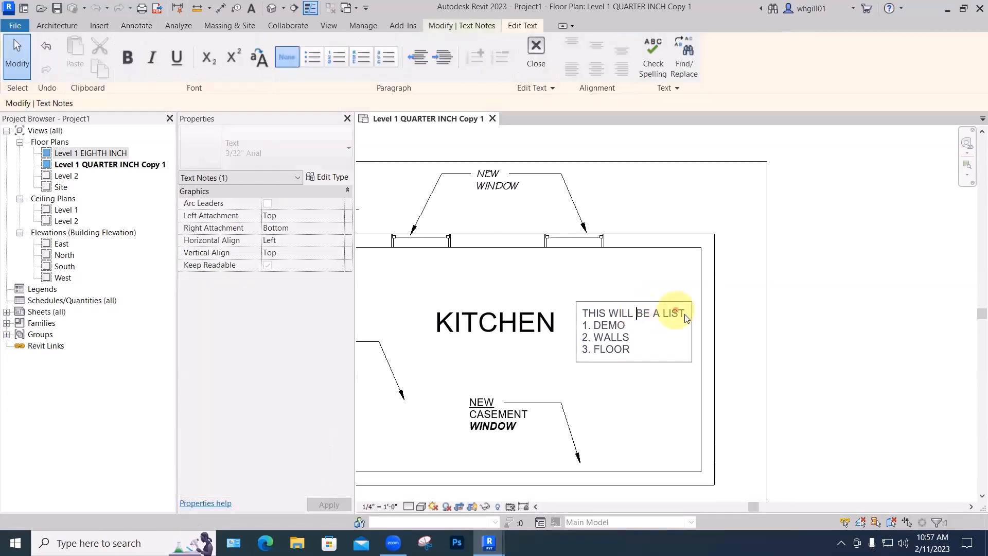
{"action": "left_click", "coordinate": [684, 314]}
{"action": "left_click_drag", "start_coordinate": [684, 313], "coordinate": [586, 313]}
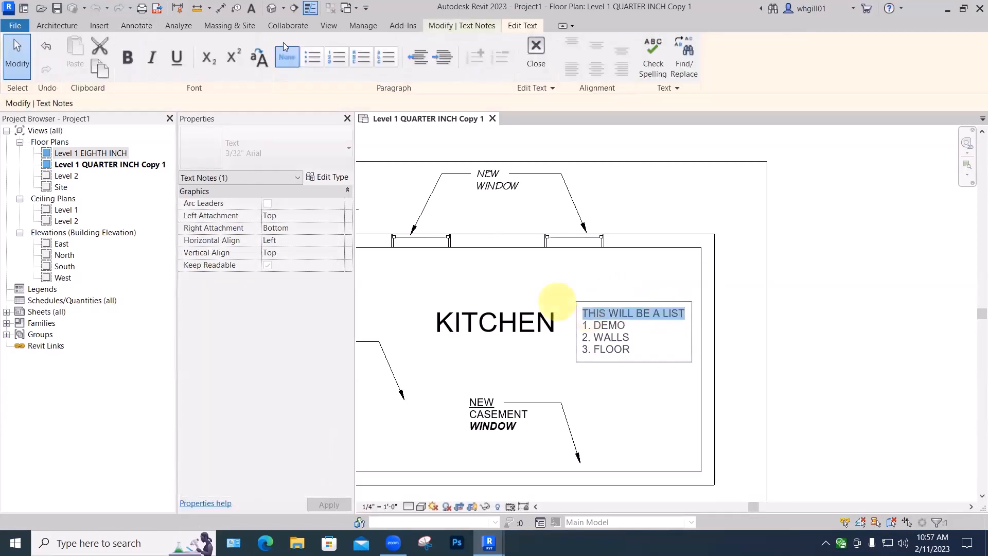
{"action": "left_click", "coordinate": [133, 60]}
{"action": "left_click", "coordinate": [174, 60]}
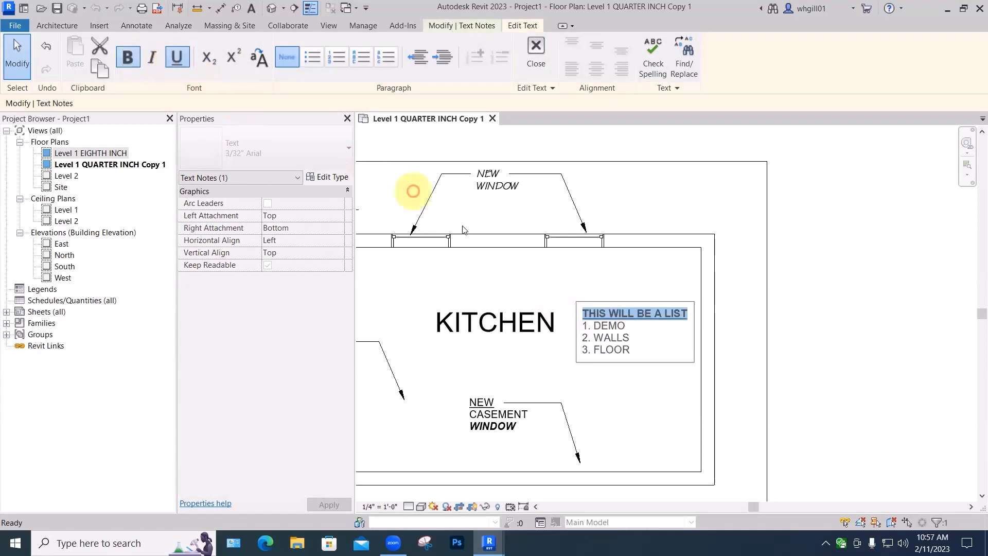
Insert a blank line between the list heading and the first numbered item, and finish editing the note
{"action": "left_click", "coordinate": [689, 318]}
{"action": "key", "text": "Return"}
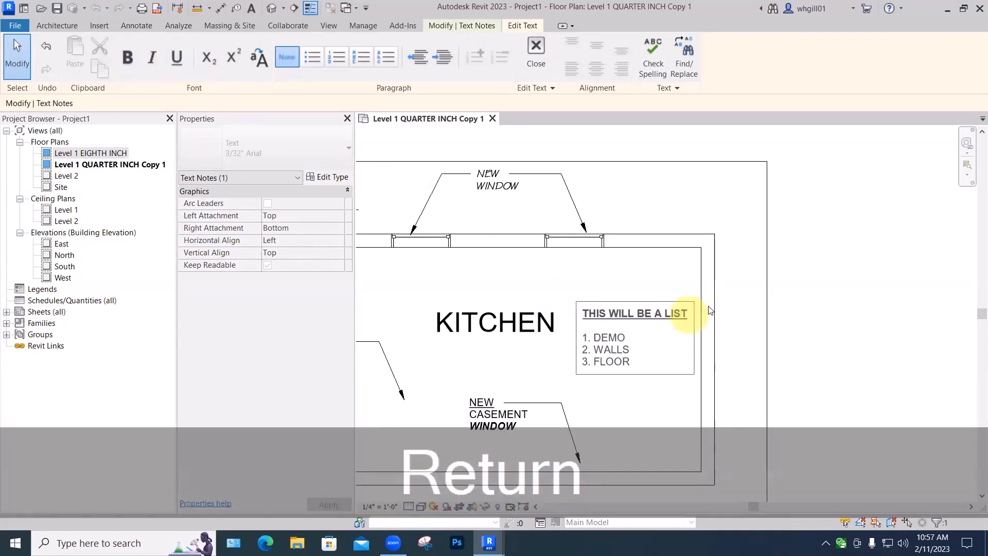
{"action": "left_click", "coordinate": [844, 290]}
{"action": "left_click", "coordinate": [821, 269]}
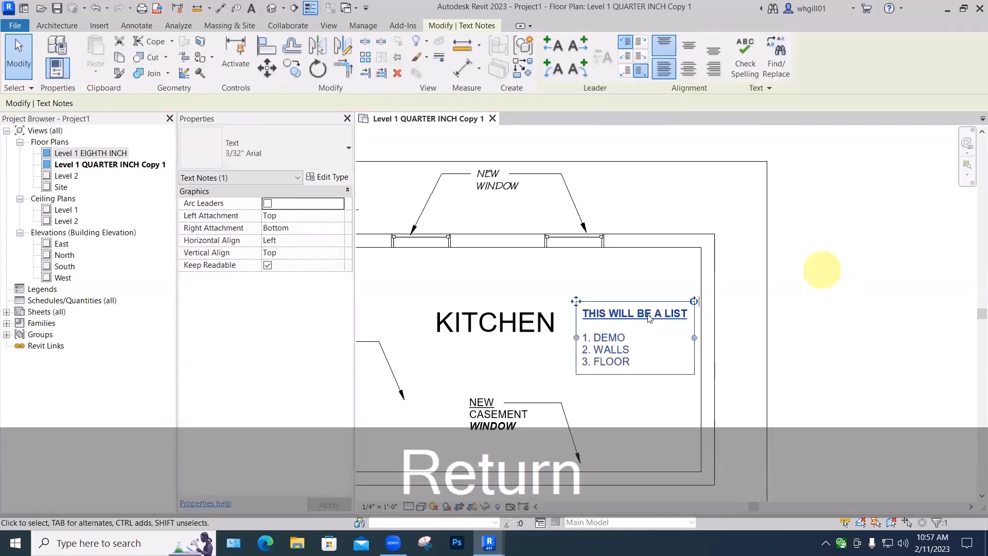
Move the numbered list note out of the kitchen to the blank area right of the plan's crop boundary
{"action": "left_click", "coordinate": [753, 291]}
{"action": "left_click_drag", "start_coordinate": [786, 287], "coordinate": [849, 248]}
{"action": "left_click", "coordinate": [867, 349]}
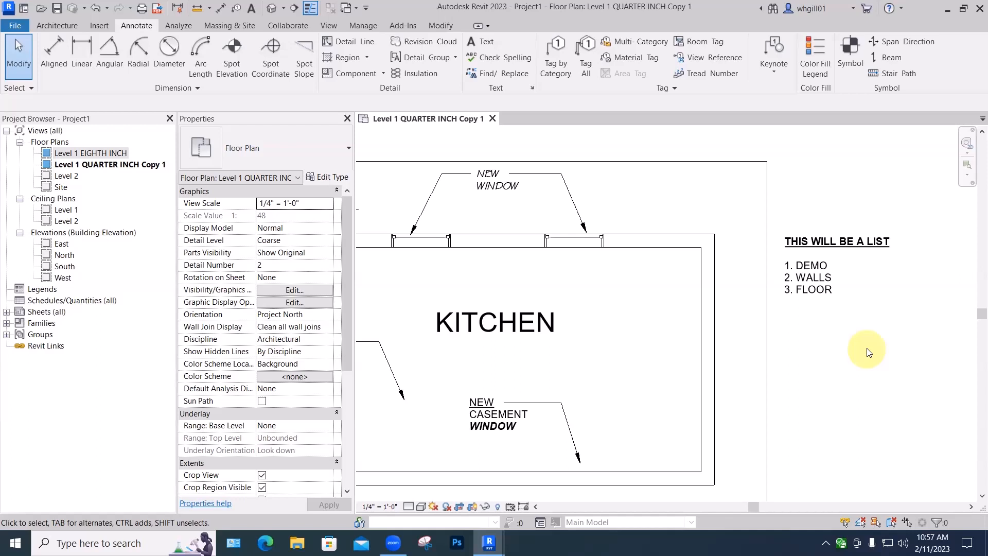
Place a text note reading 4 above the upper wall, with a two-segment leader pointing to the wall right of the windows
{"action": "middle_click_drag", "start_coordinate": [636, 302], "coordinate": [627, 343]}
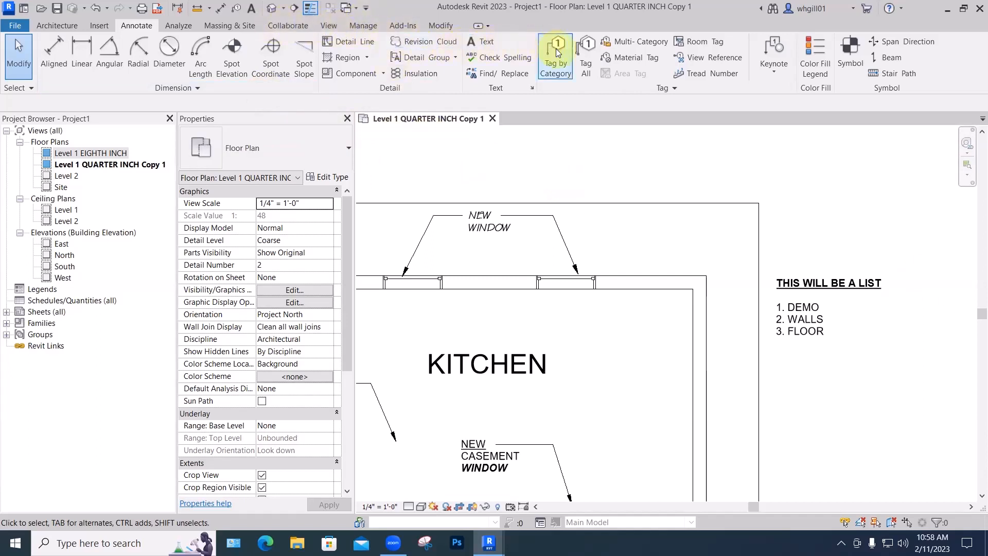
{"action": "left_click", "coordinate": [486, 44]}
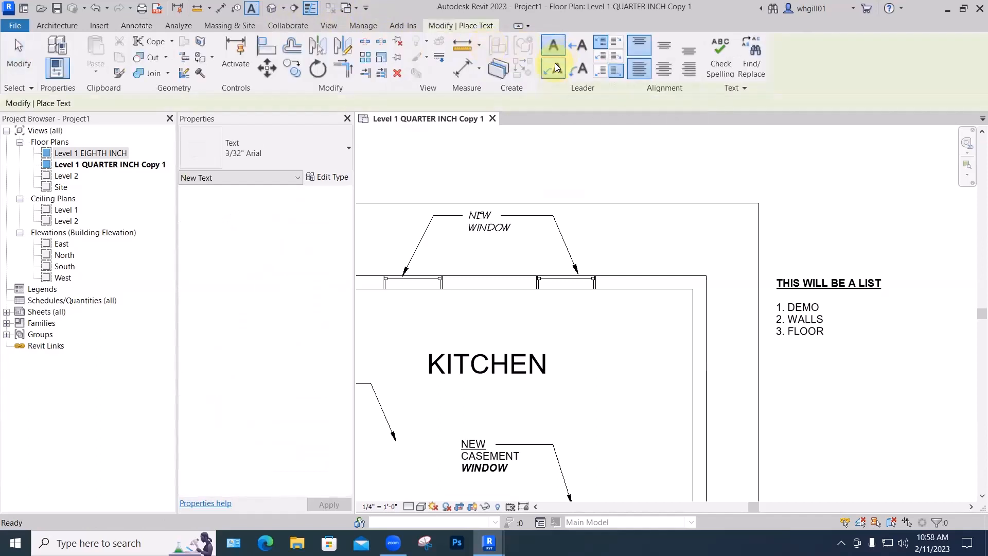
{"action": "left_click", "coordinate": [554, 67]}
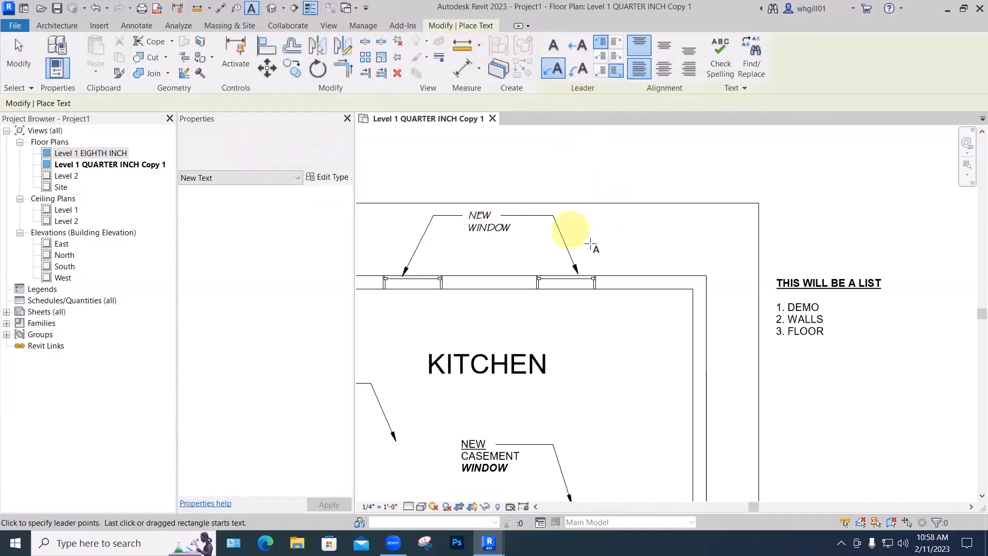
{"action": "left_click", "coordinate": [620, 274]}
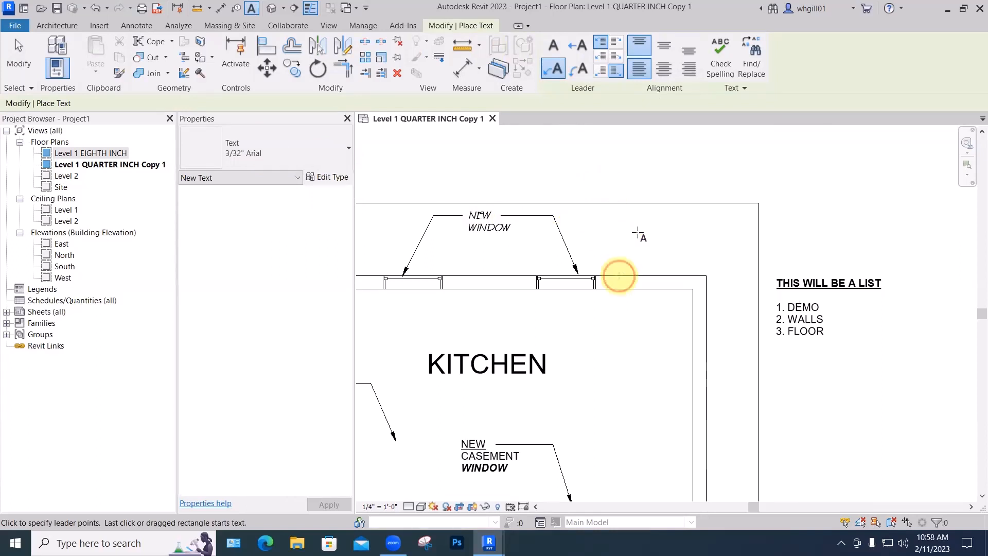
{"action": "left_click", "coordinate": [637, 229]}
{"action": "left_click", "coordinate": [673, 230]}
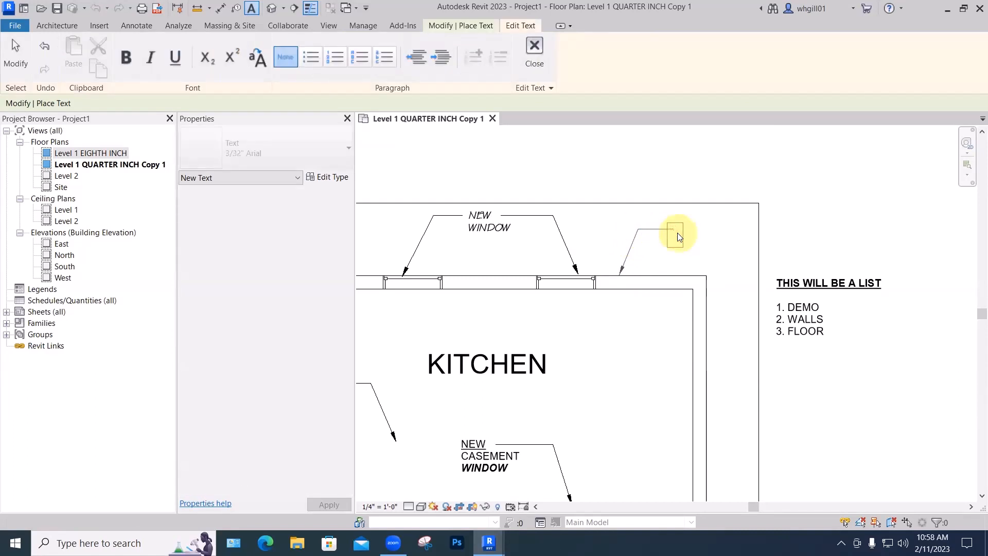
{"action": "type", "text": "4"}
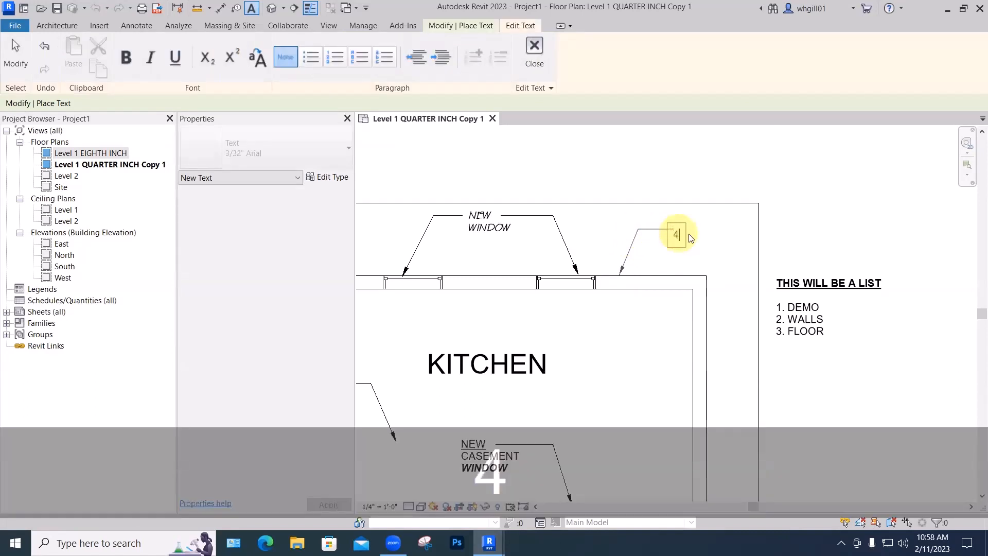
{"action": "key", "text": "Escape"}
{"action": "key", "text": "Escape"}
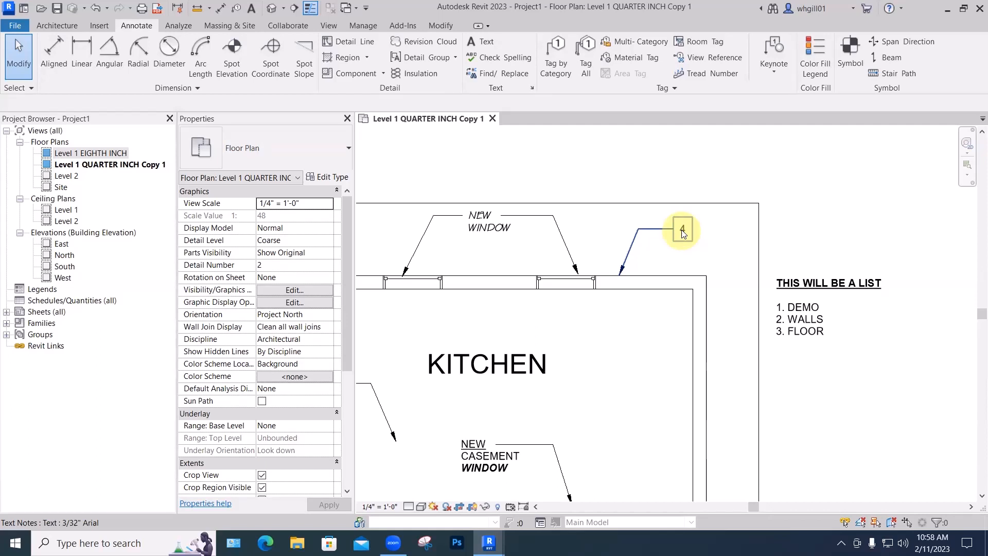
Duplicate the text type of the 4 note and name the copy 3/32" Arial BOXED
{"action": "left_click", "coordinate": [682, 232]}
{"action": "left_click", "coordinate": [334, 178]}
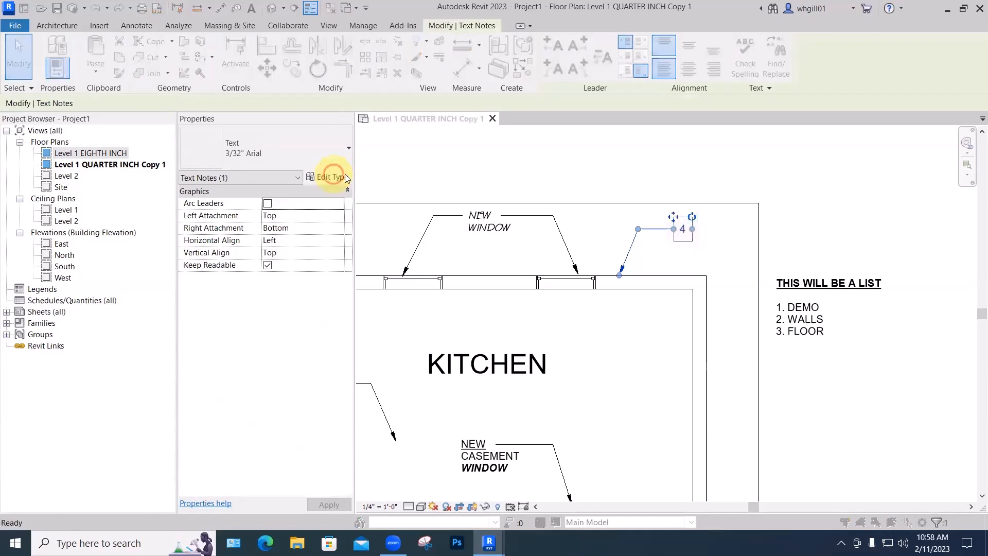
{"action": "left_click", "coordinate": [492, 66]}
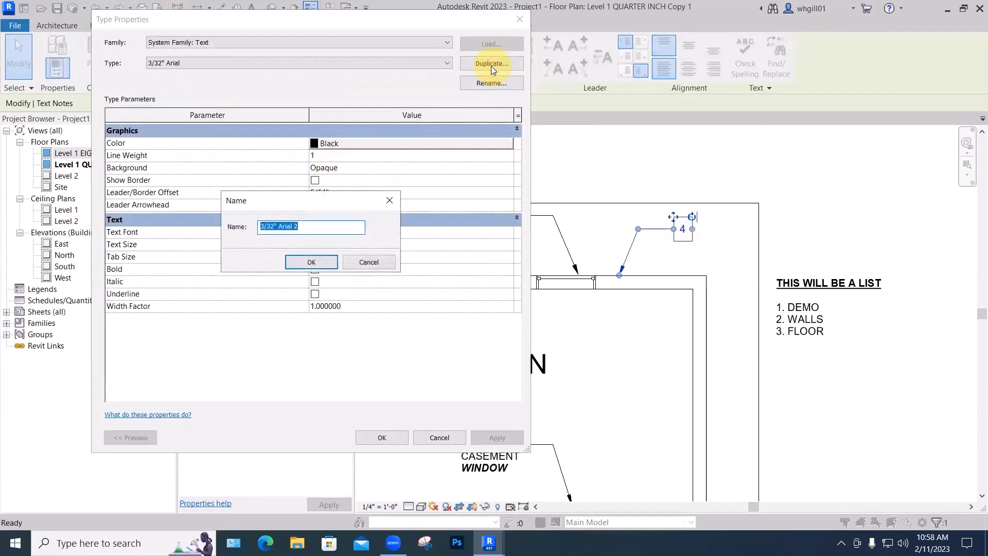
{"action": "left_click", "coordinate": [291, 226]}
{"action": "double_click", "coordinate": [295, 226]}
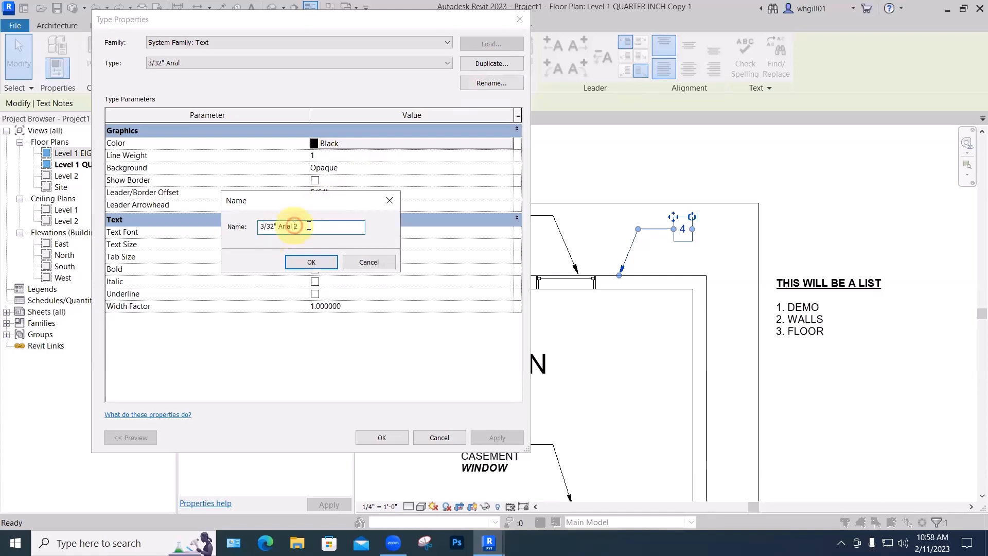
{"action": "type", "text": "BOXED"}
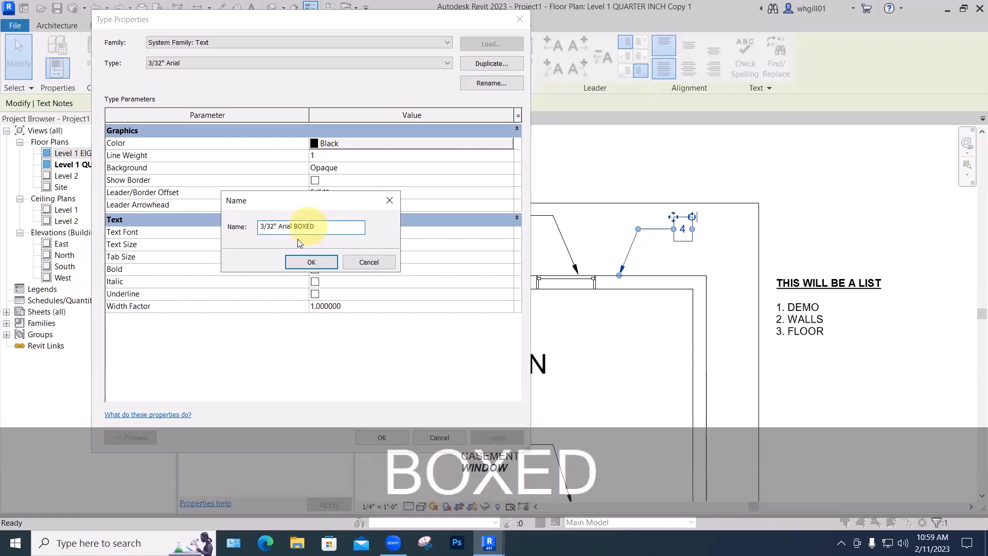
{"action": "left_click", "coordinate": [307, 262]}
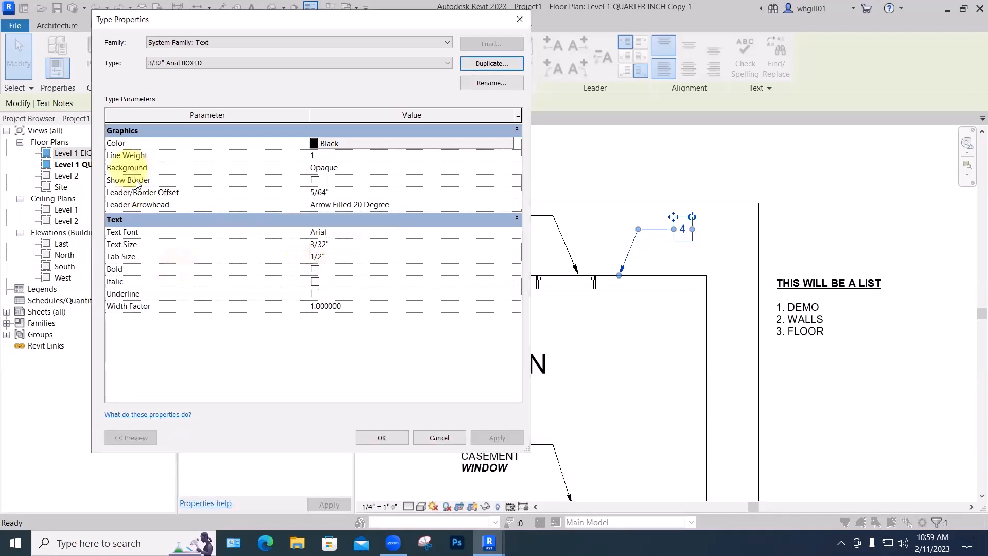
Turn on Show Border for the new text type and apply it to the 4 note
{"action": "left_click", "coordinate": [315, 181]}
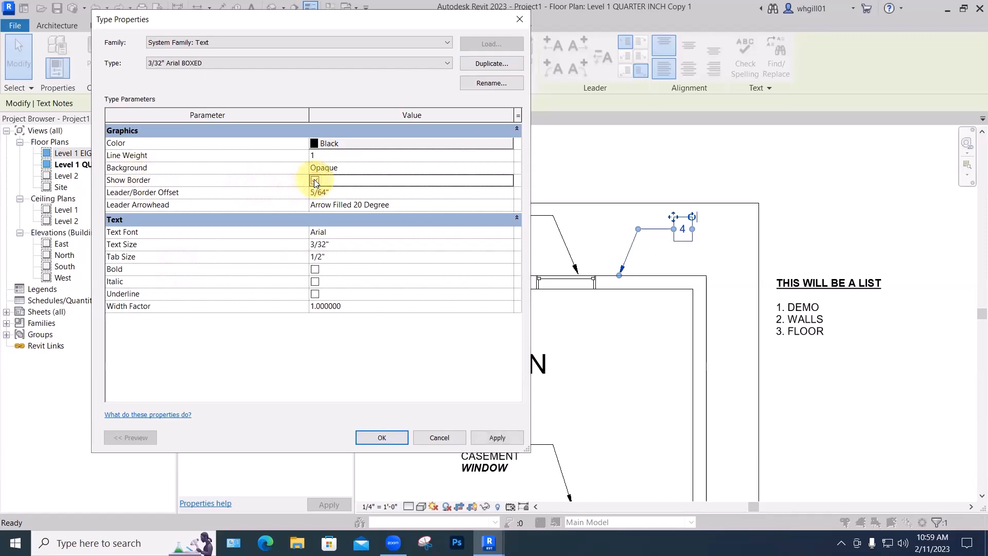
{"action": "left_click", "coordinate": [387, 436]}
{"action": "left_click", "coordinate": [666, 161]}
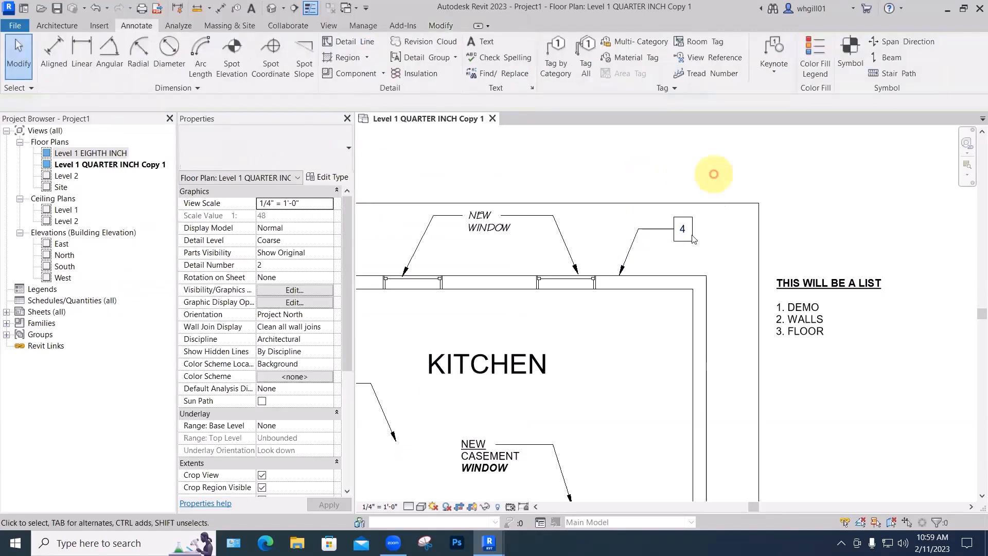
Shift the boxed 4 note right toward the plan's corner and copy it into the kitchen's lower-right area
{"action": "left_click_drag", "start_coordinate": [694, 239], "coordinate": [727, 233]}
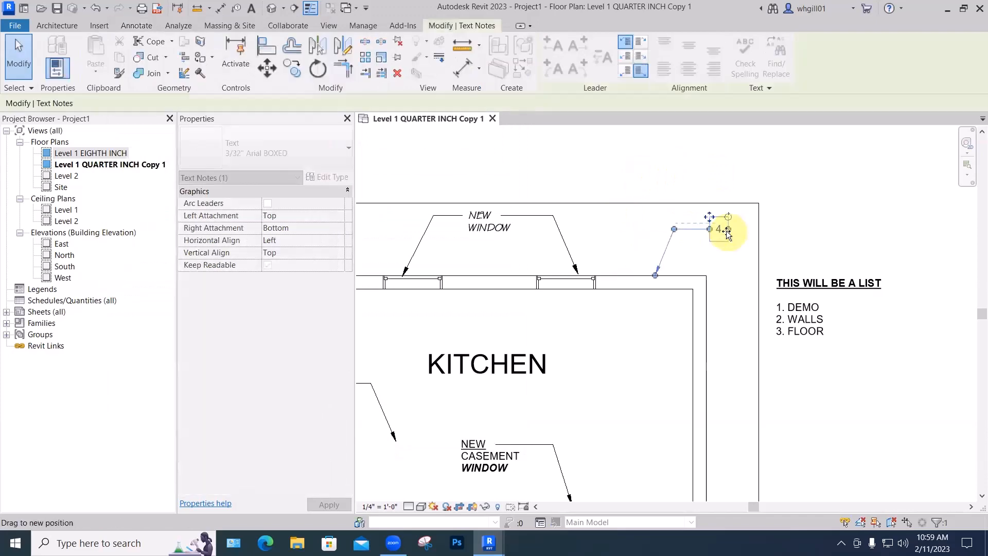
{"action": "left_click", "coordinate": [750, 205]}
{"action": "scroll", "coordinate": [772, 216], "scroll_direction": "down", "scroll_amount": 3}
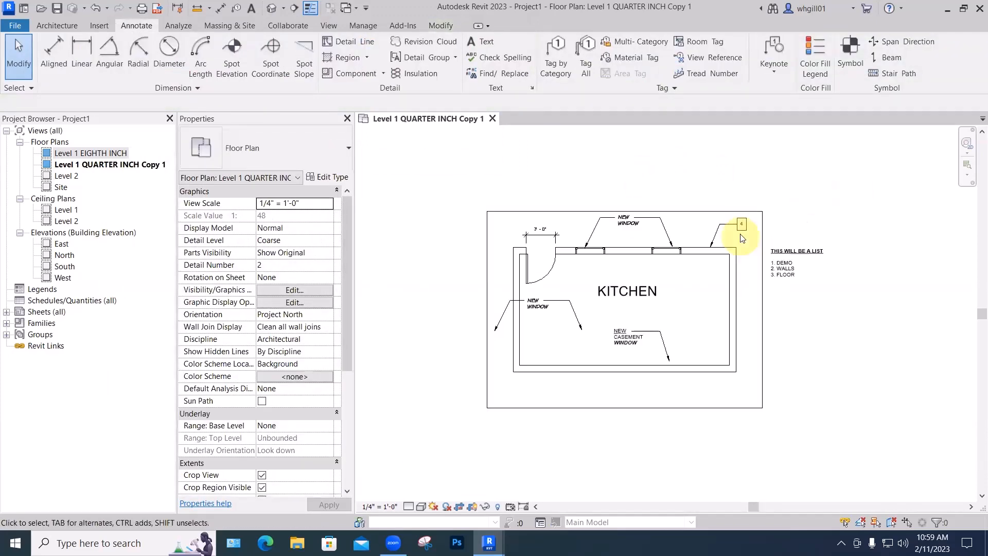
{"action": "left_click_drag", "start_coordinate": [742, 238], "coordinate": [717, 342], "text": "ctrl"}
{"action": "scroll", "coordinate": [711, 315], "scroll_direction": "up", "scroll_amount": 1}
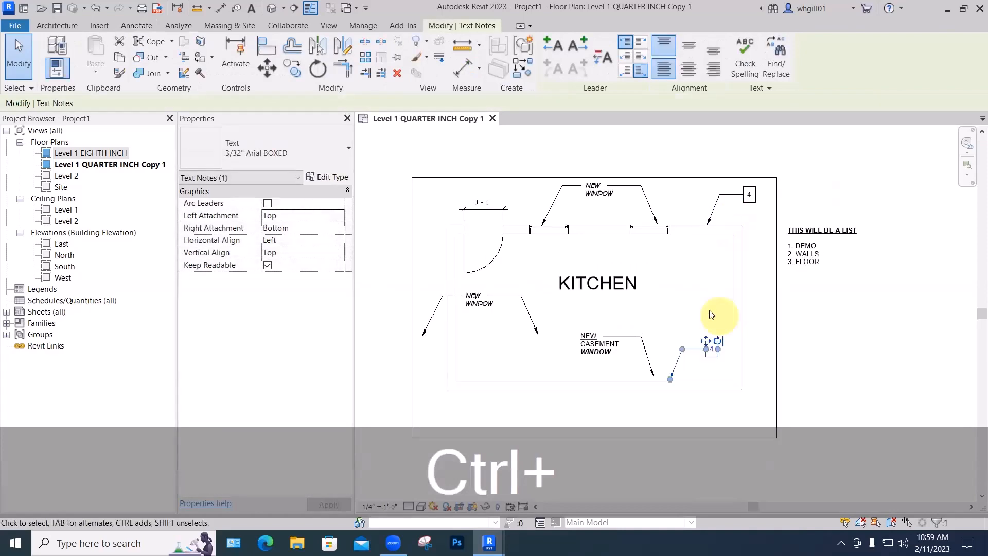
Change the text of the copied boxed note in the kitchen's lower-right area to 6
{"action": "left_click", "coordinate": [722, 348]}
{"action": "scroll", "coordinate": [721, 349], "scroll_direction": "up", "scroll_amount": 2}
{"action": "double_click", "coordinate": [711, 346]}
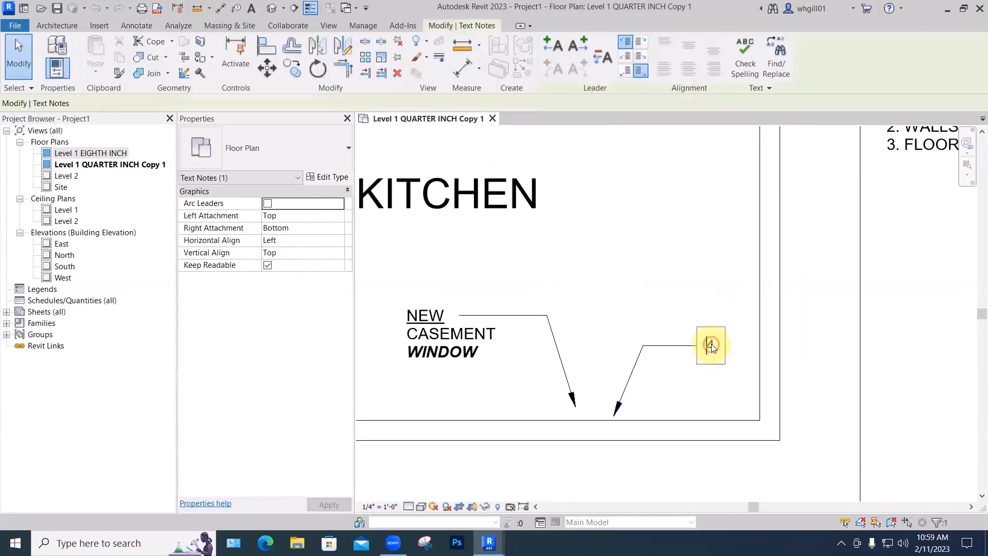
{"action": "type", "text": "6"}
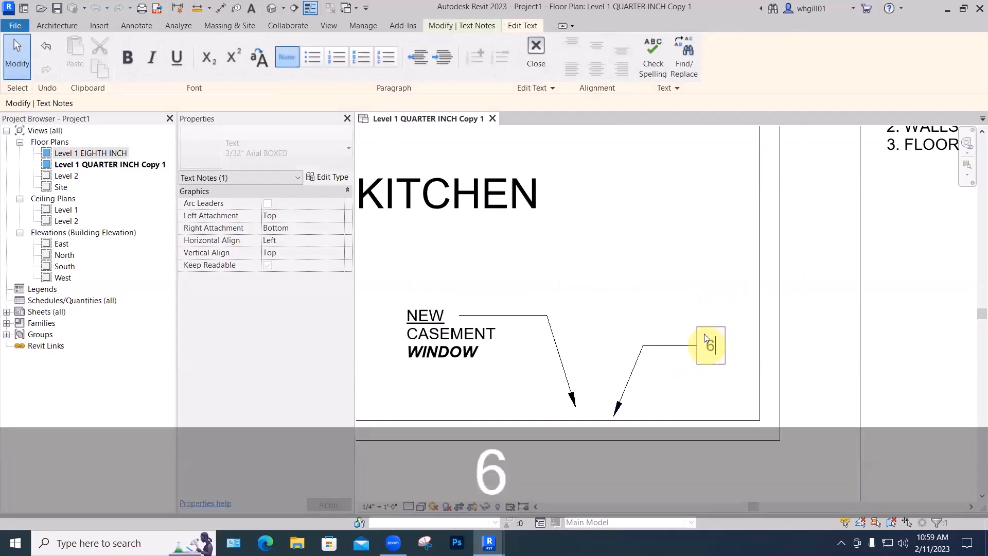
{"action": "key", "text": "Escape"}
{"action": "key", "text": "Escape"}
Copy the boxed 6 note twice along the lower wall, once near the left end and once near its middle
{"action": "scroll", "coordinate": [757, 273], "scroll_direction": "down", "scroll_amount": 2}
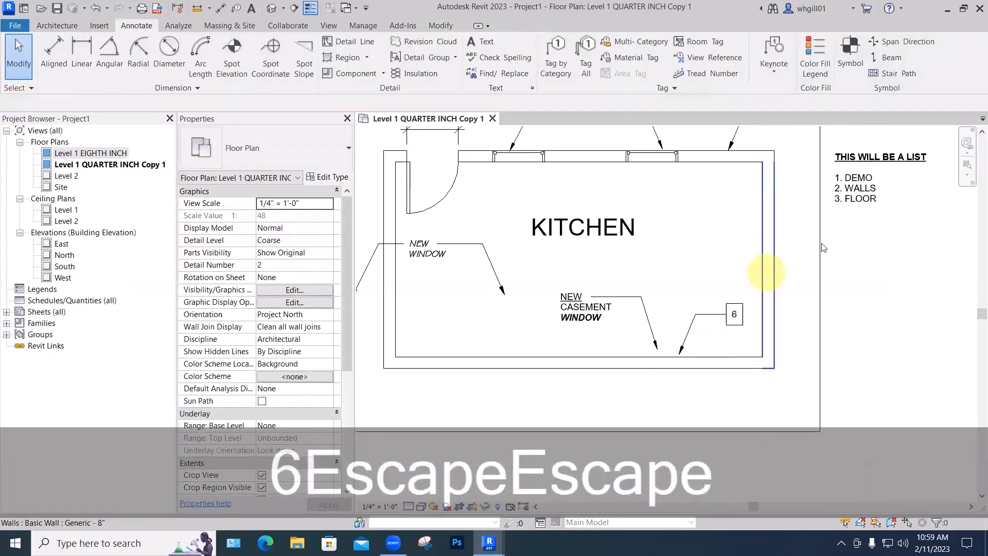
{"action": "scroll", "coordinate": [832, 287], "scroll_direction": "down", "scroll_amount": 1}
{"action": "middle_click_drag", "start_coordinate": [830, 300], "coordinate": [809, 319]}
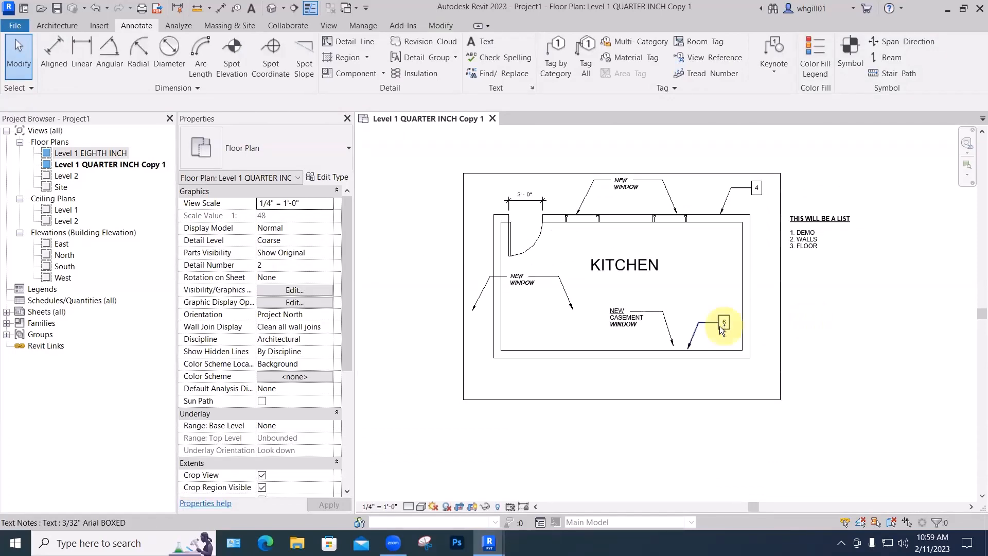
{"action": "left_click_drag", "start_coordinate": [724, 326], "coordinate": [559, 326], "text": "ctrl"}
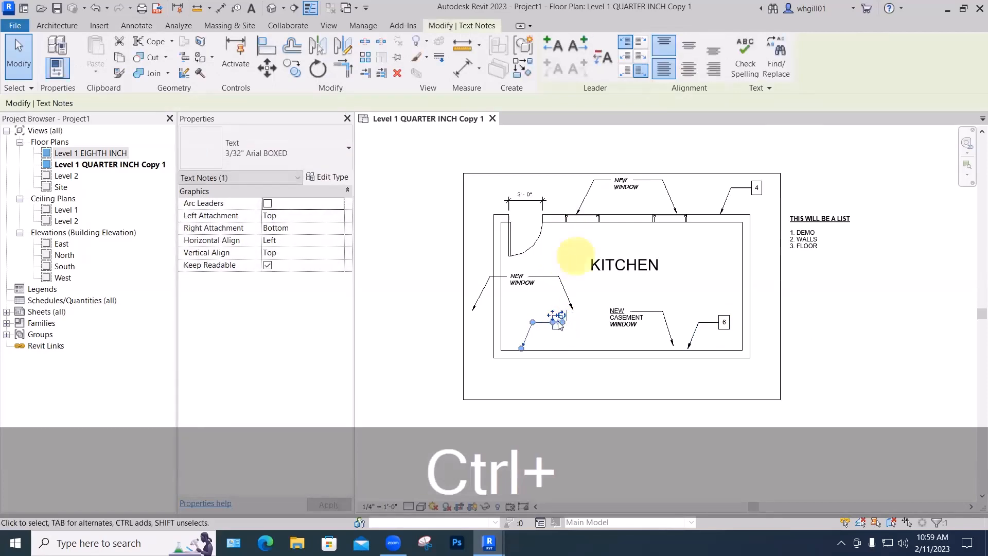
{"action": "left_click", "coordinate": [578, 305]}
{"action": "mouse_move", "coordinate": [561, 321]}
{"action": "left_mouse_down"}
{"action": "mouse_move", "coordinate": [580, 331]}
{"action": "mouse_move", "coordinate": [618, 322]}
{"action": "left_mouse_up"}
{"action": "left_click", "coordinate": [711, 323]}
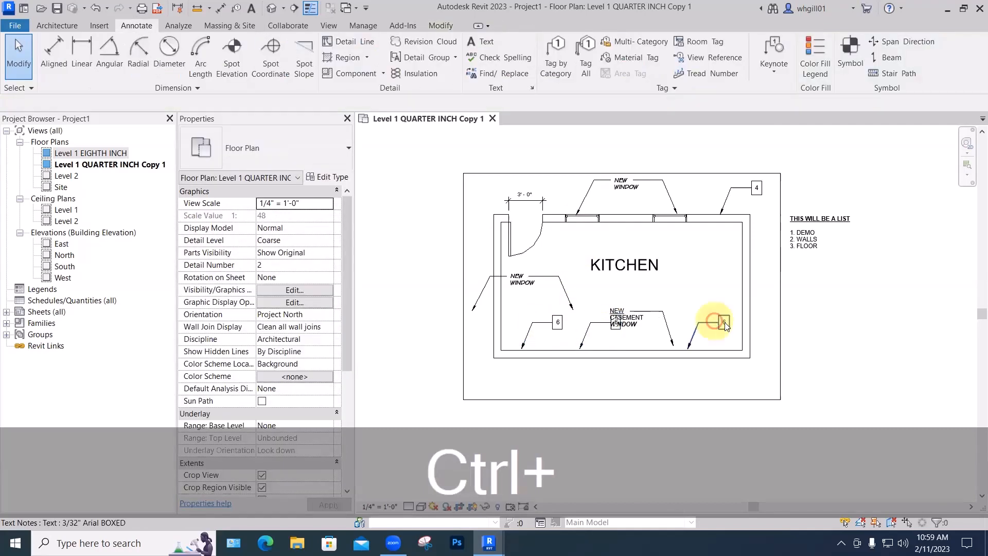
{"action": "left_click", "coordinate": [822, 320]}
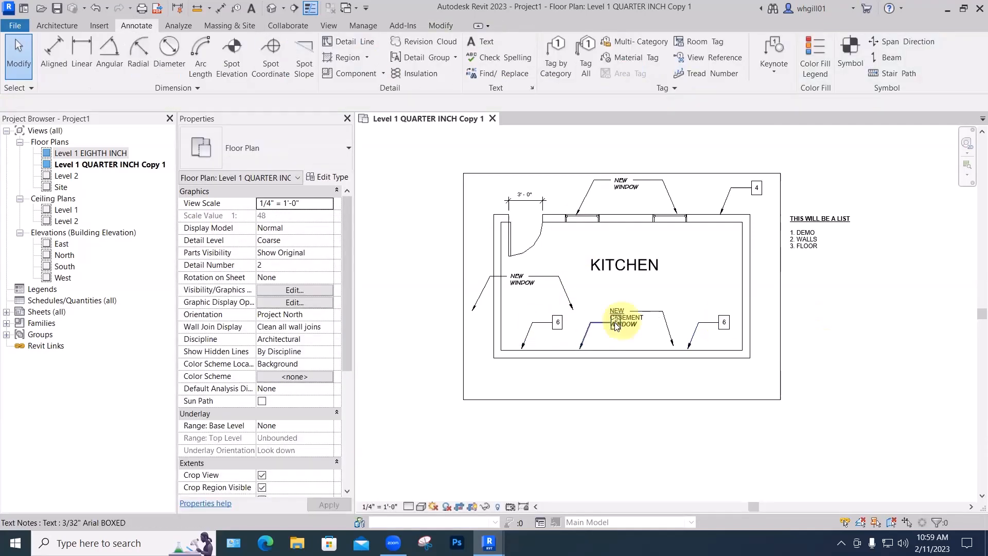
{"action": "left_click", "coordinate": [576, 323]}
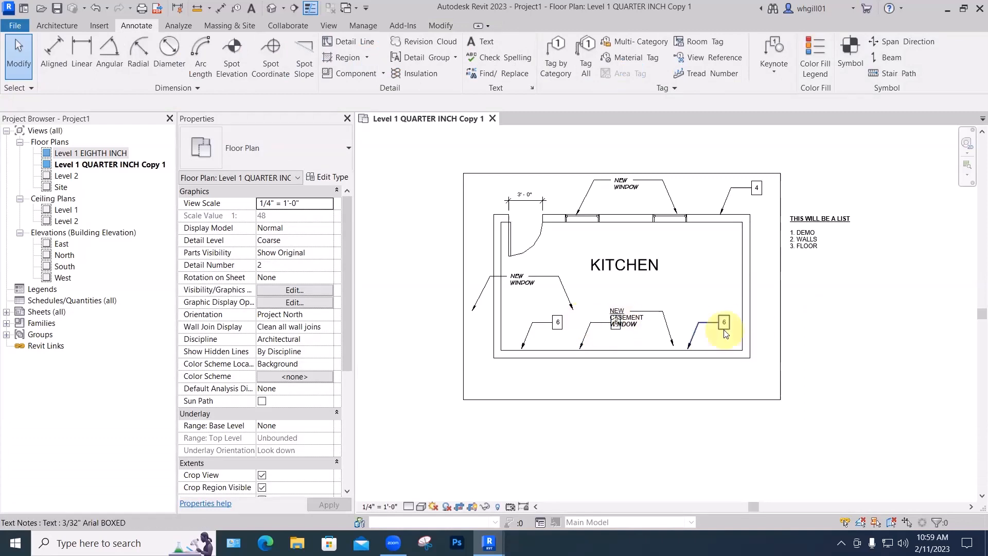
Add the entry "6. REMOVE PAINT AND REPLASTER" below the FLOOR line of the numbered list note
{"action": "double_click", "coordinate": [805, 241]}
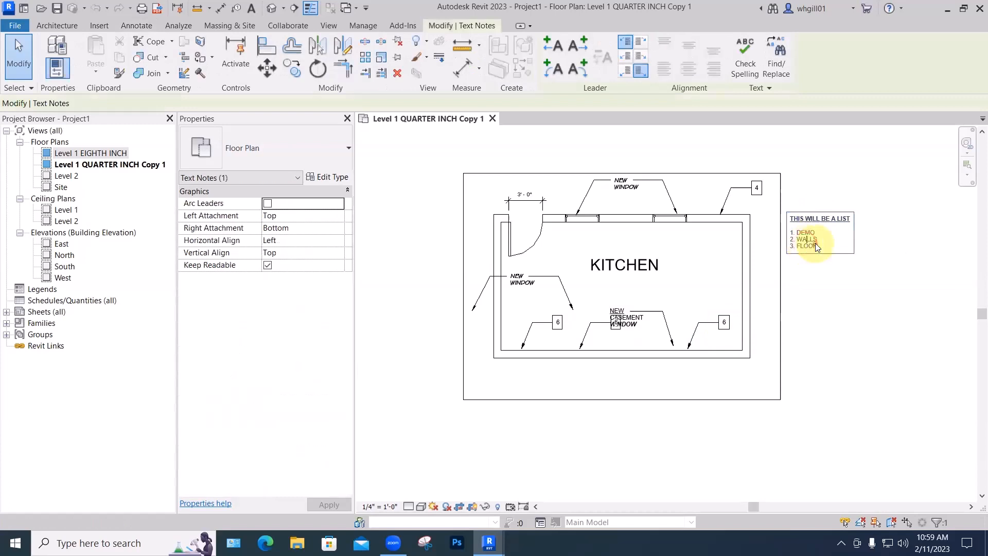
{"action": "key", "text": "Return"}
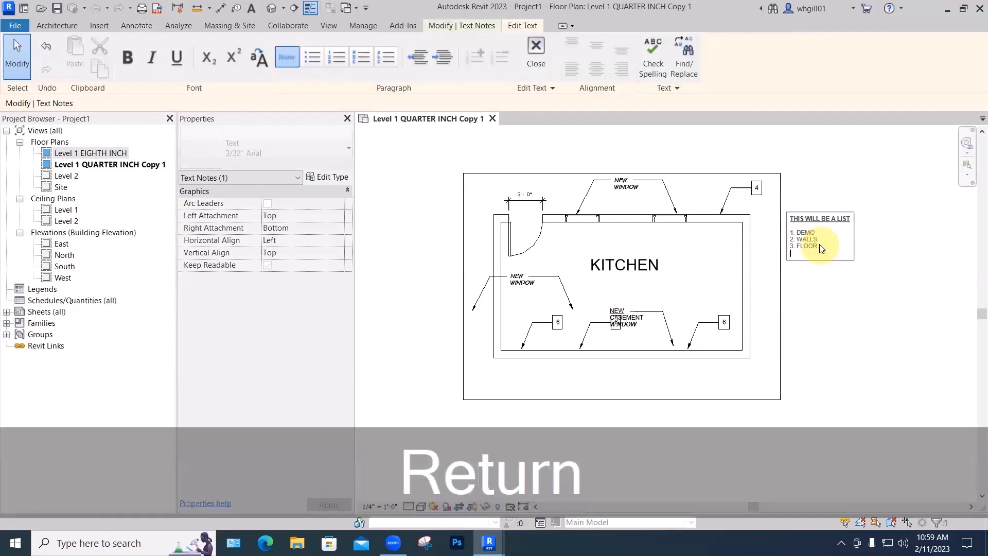
{"action": "type", "text": "6. REMOVE"}
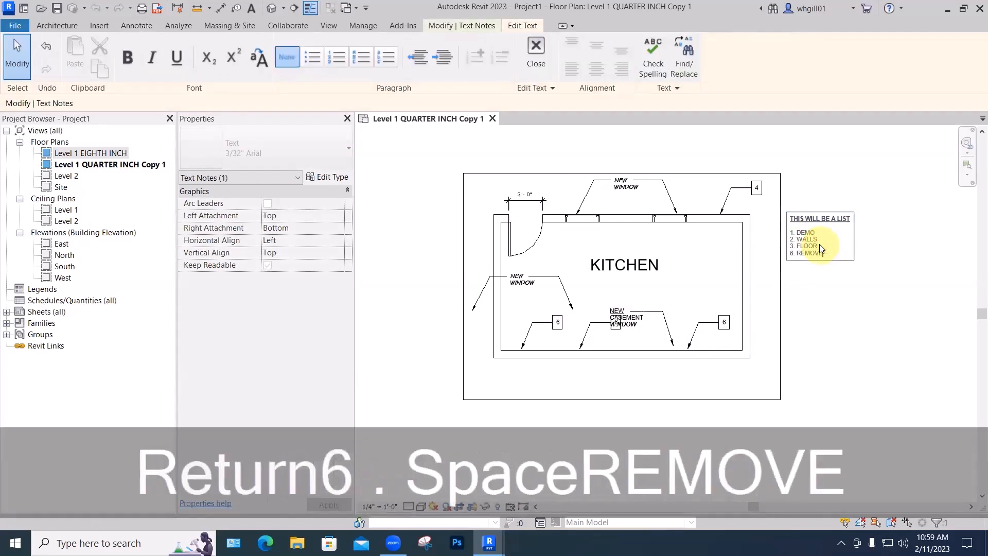
{"action": "type", "text": " PAINT"}
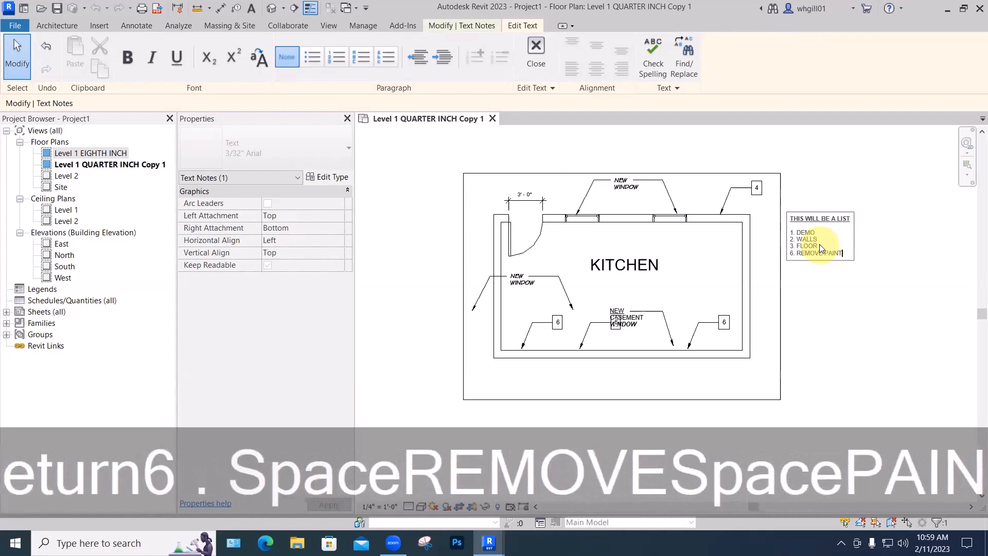
{"action": "left_click", "coordinate": [835, 297]}
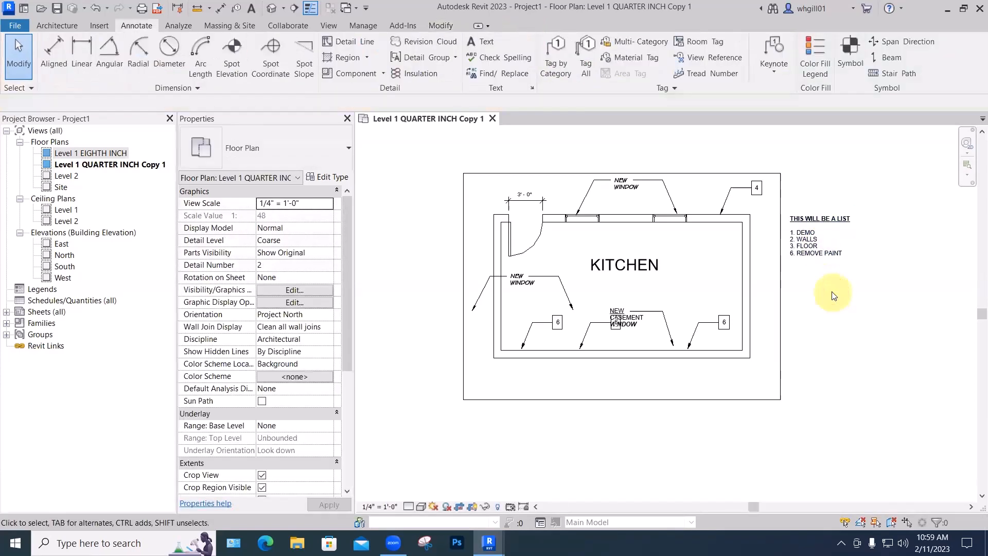
{"action": "double_click", "coordinate": [843, 253]}
{"action": "type", "text": "A"}
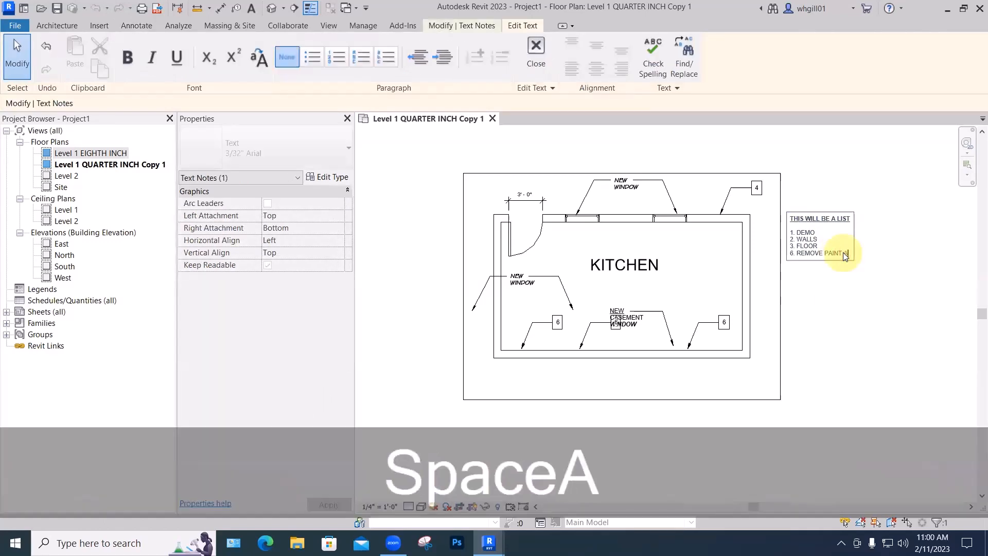
{"action": "type", "text": "ND REPLASTER"}
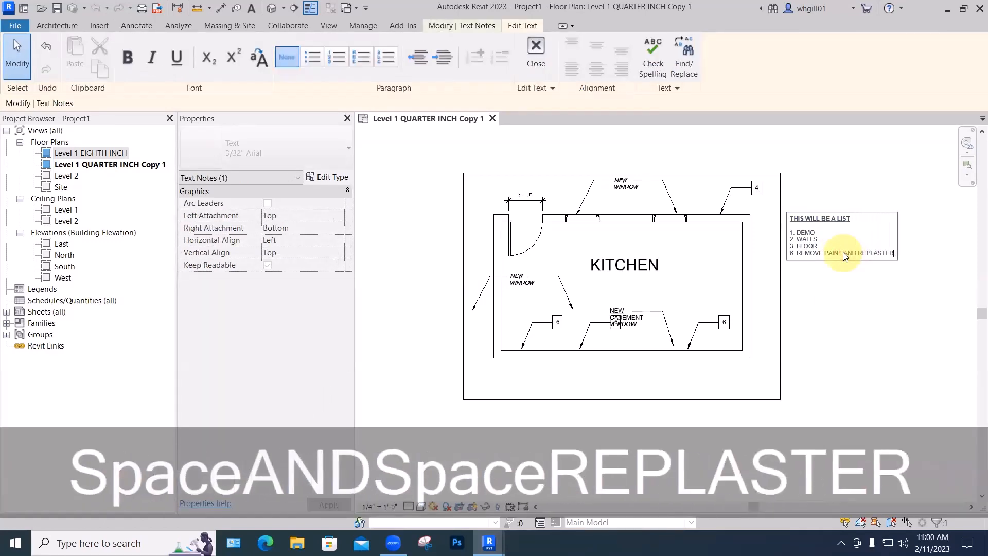
{"action": "left_click", "coordinate": [880, 332]}
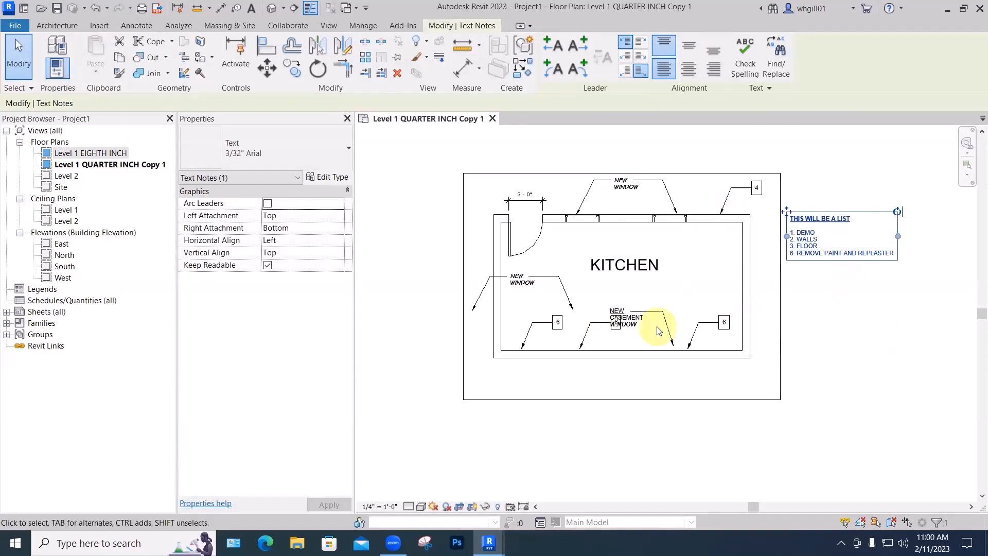
Move the NEW CASEMENT WINDOW note up toward the KITCHEN label, clear of the middle boxed 6 note
{"action": "left_click_drag", "start_coordinate": [625, 308], "coordinate": [624, 284]}
{"action": "left_click", "coordinate": [703, 276]}
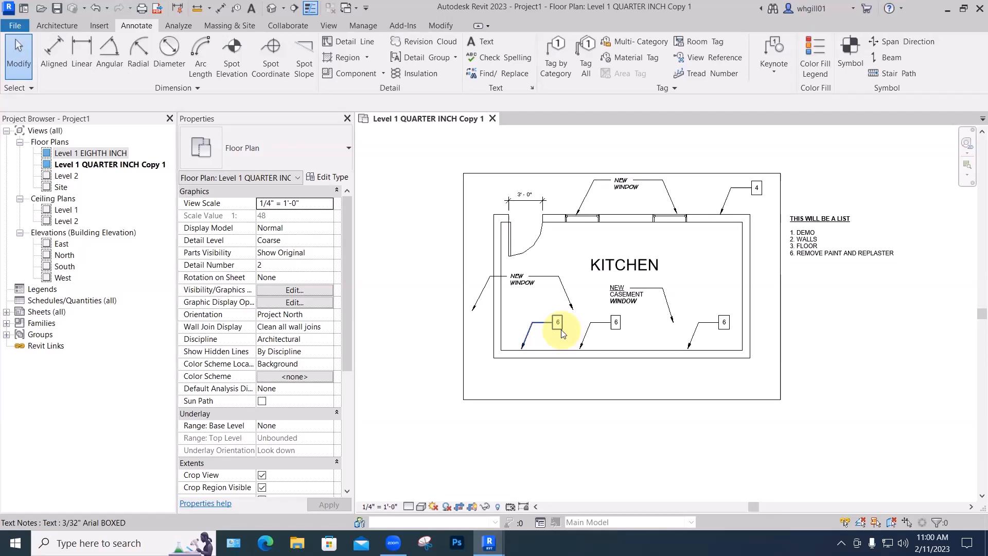
{"action": "left_click", "coordinate": [812, 218]}
{"action": "key", "text": "Escape"}
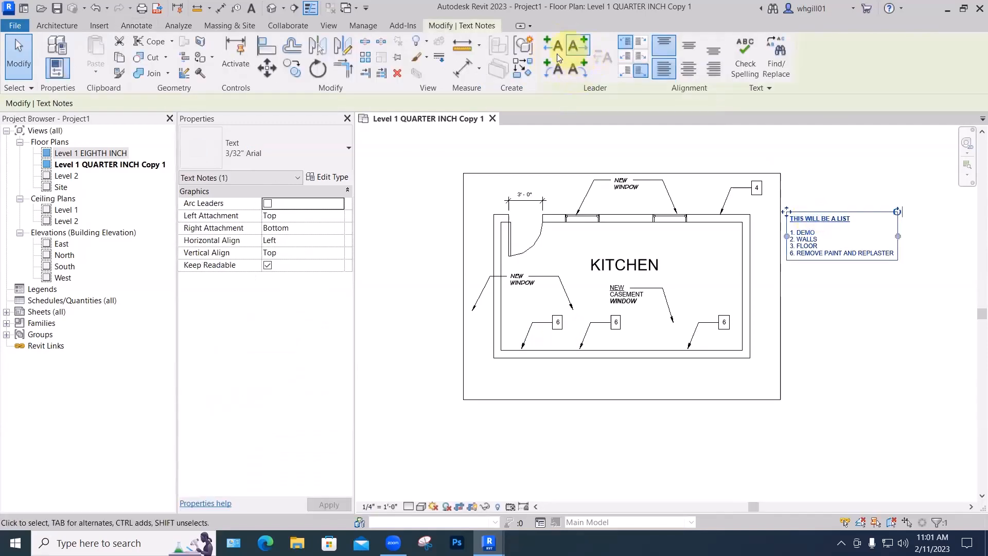
{"action": "key", "text": "Escape"}
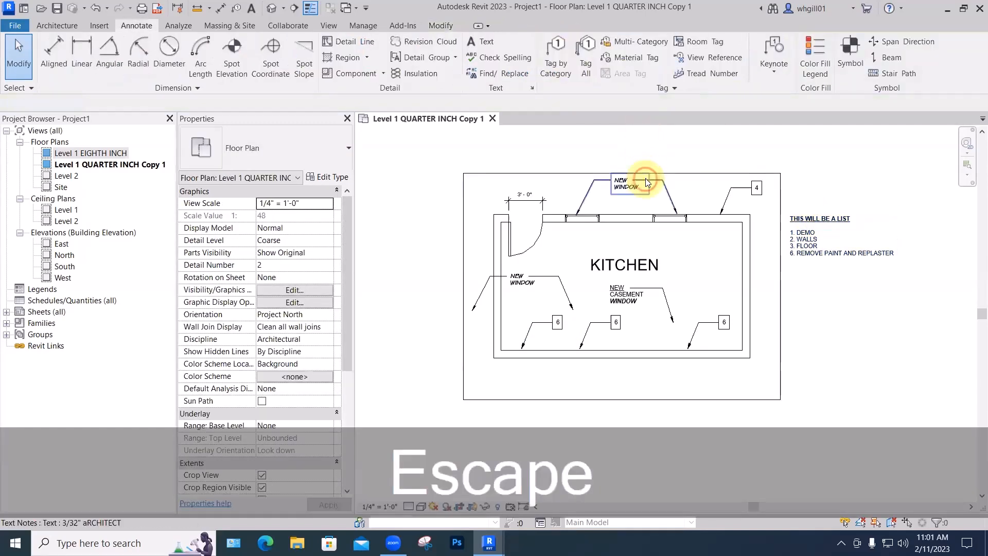
{"action": "left_click", "coordinate": [645, 178]}
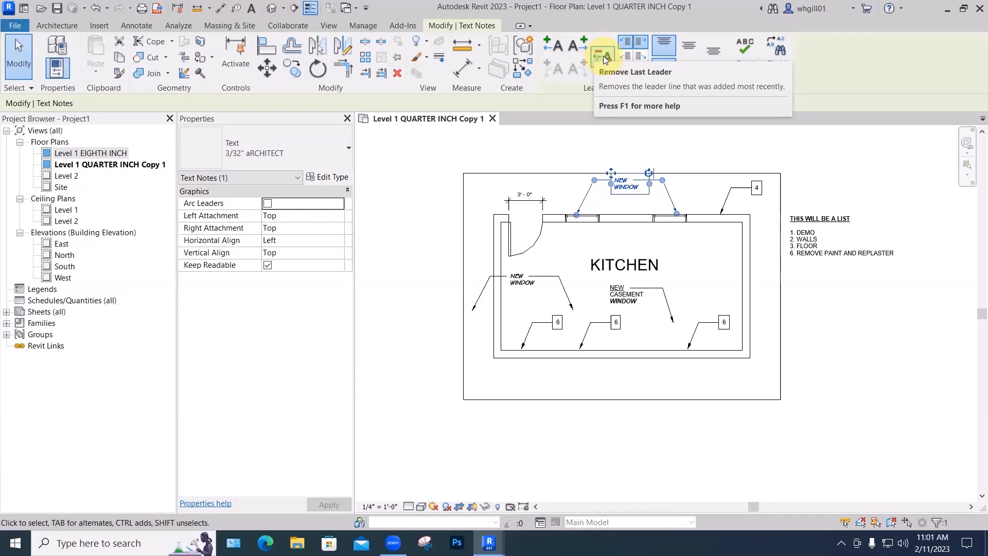
{"action": "left_click", "coordinate": [568, 143]}
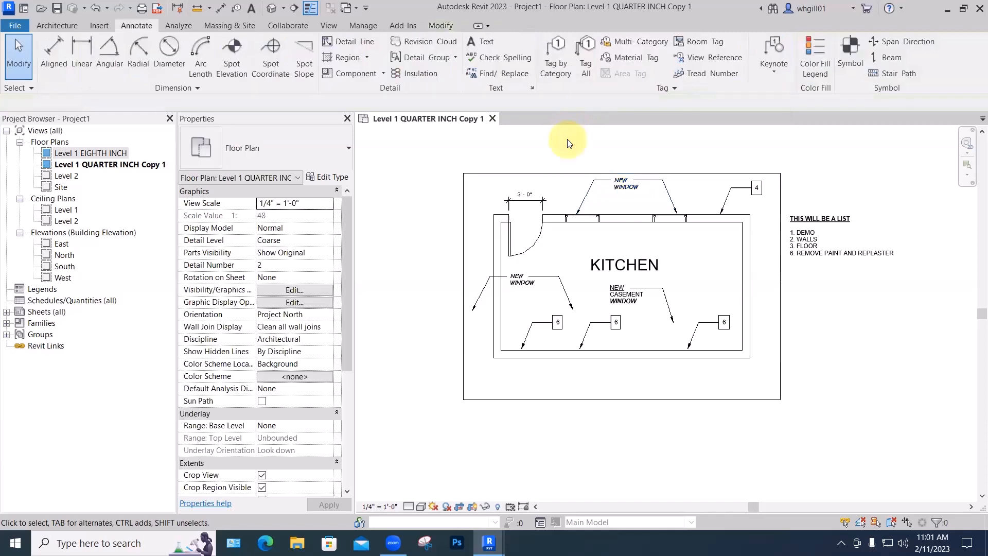
{"action": "scroll", "coordinate": [655, 330], "scroll_direction": "up", "scroll_amount": 2}
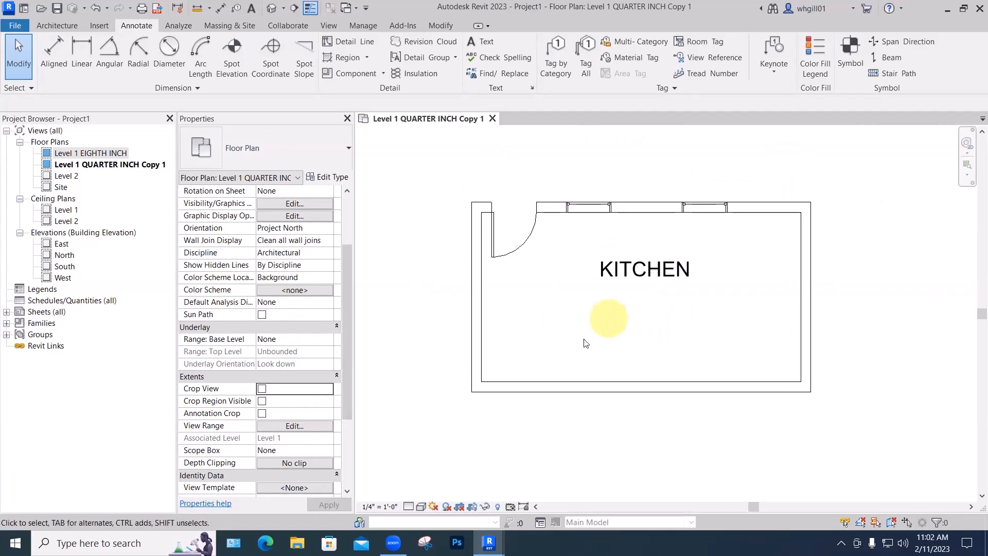
{"action": "scroll", "coordinate": [587, 342], "scroll_direction": "up", "scroll_amount": 1}
{"action": "scroll", "coordinate": [592, 324], "scroll_direction": "up", "scroll_amount": 1}
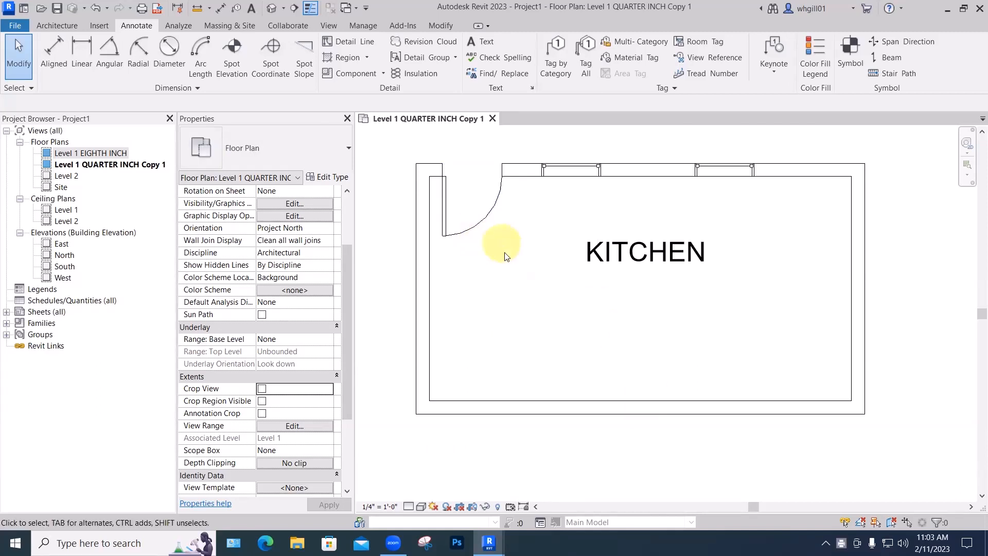
{"action": "left_click", "coordinate": [479, 229]}
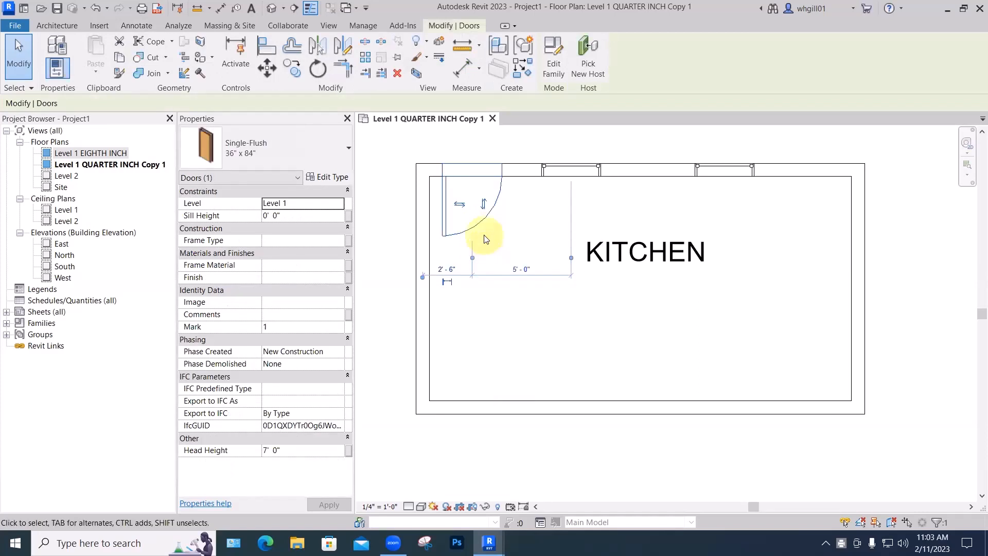
{"action": "key", "text": "c"}
{"action": "key", "text": "s"}
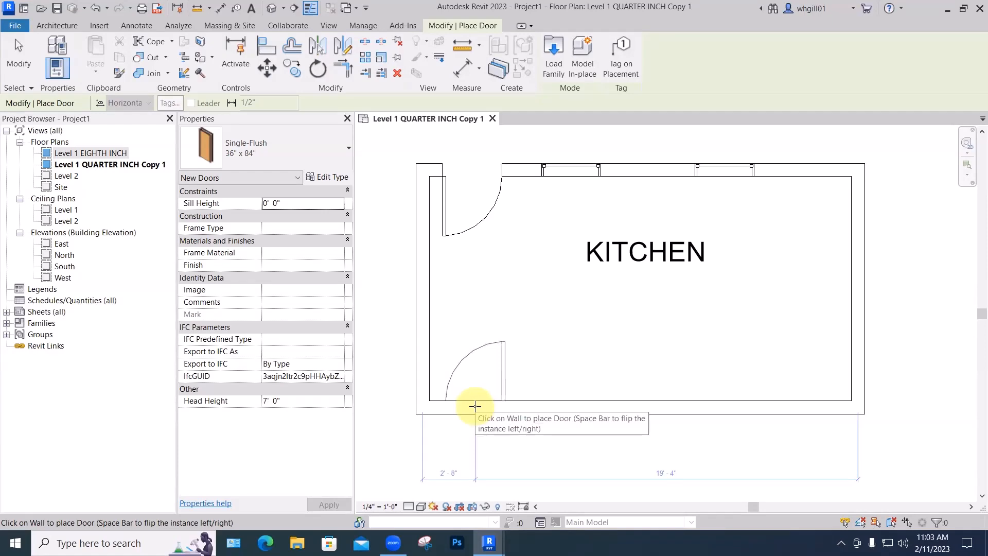
{"action": "key", "text": "Escape"}
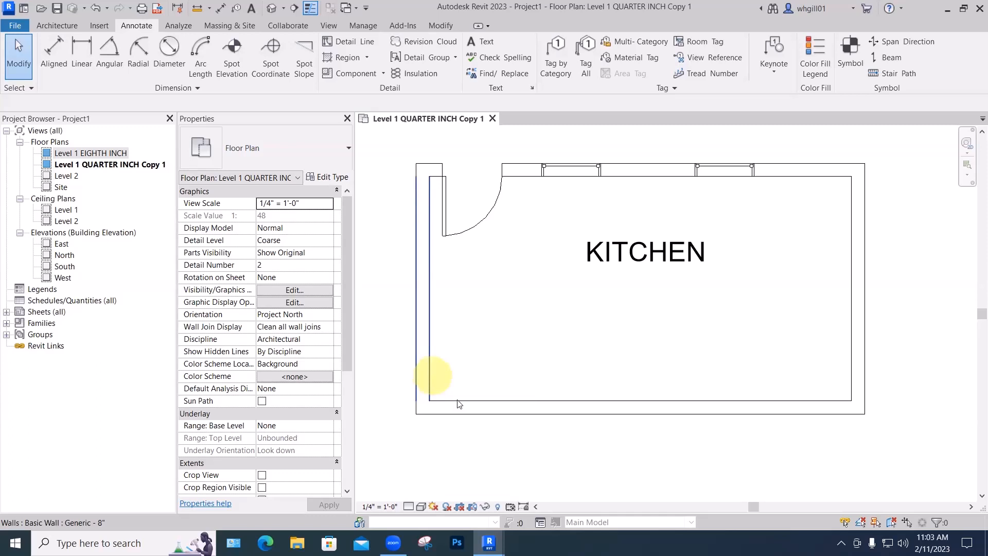
Set temporary dimensions to measure from Faces for walls and from Openings for doors and windows
{"action": "left_click", "coordinate": [363, 25]}
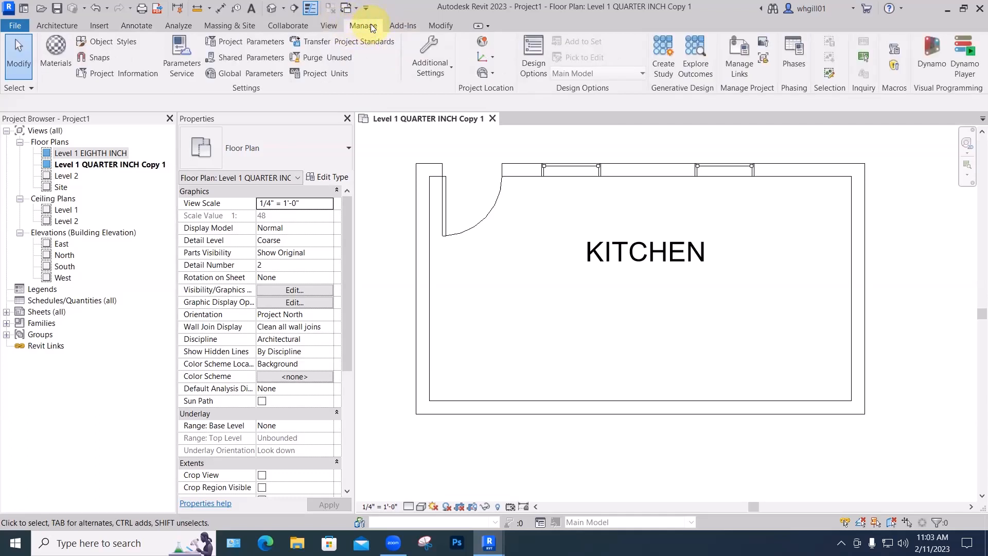
{"action": "left_click", "coordinate": [429, 68]}
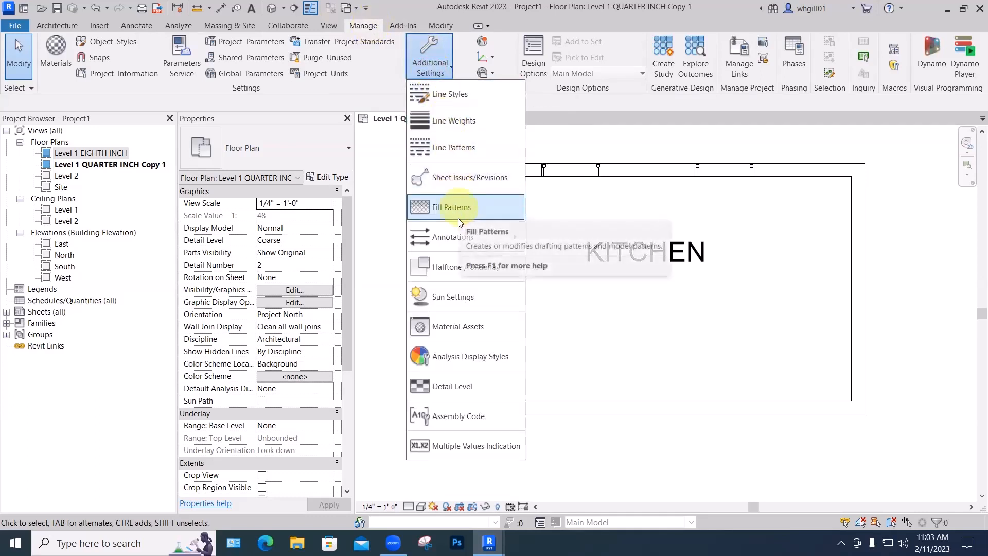
{"action": "mouse_move", "coordinate": [458, 235]}
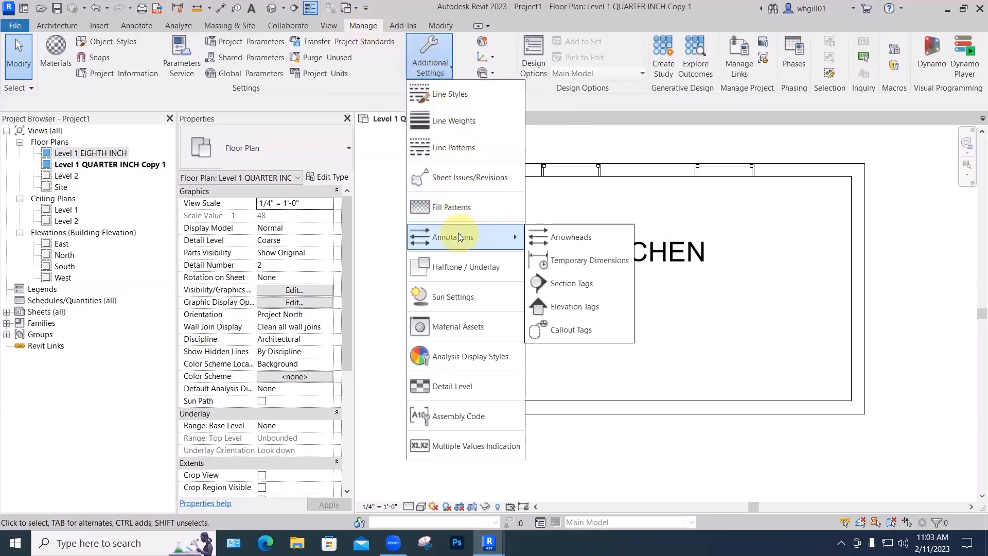
{"action": "left_click", "coordinate": [577, 262]}
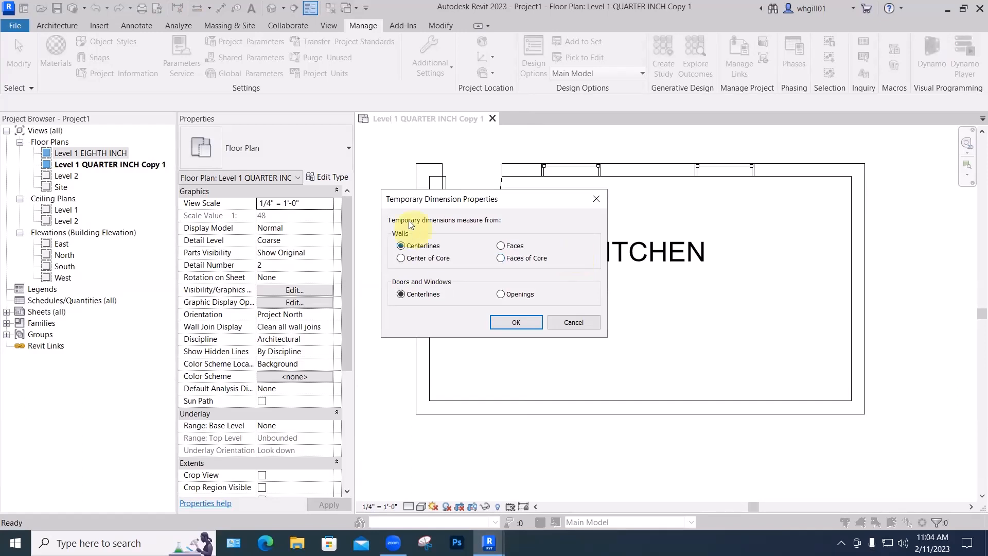
{"action": "left_click", "coordinate": [501, 246]}
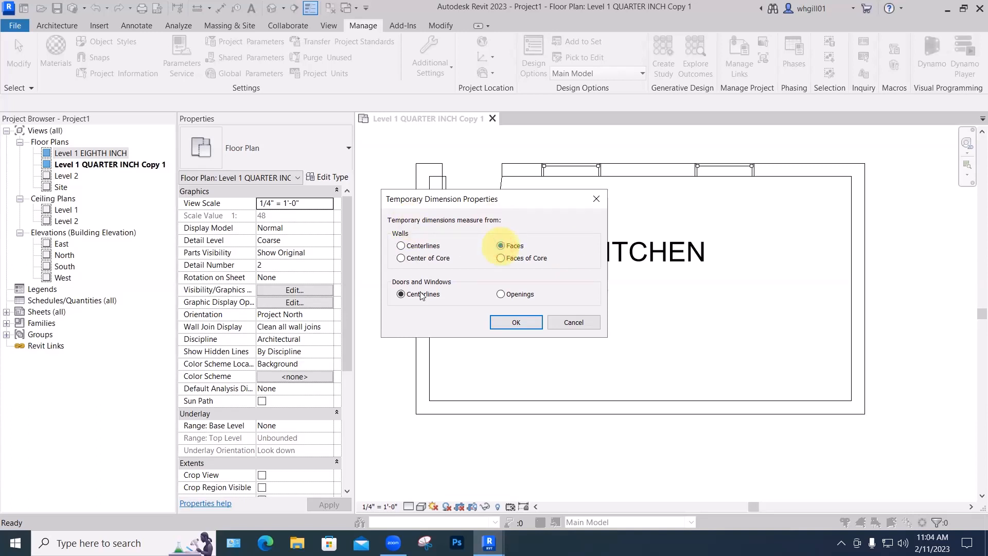
{"action": "left_click", "coordinate": [501, 295]}
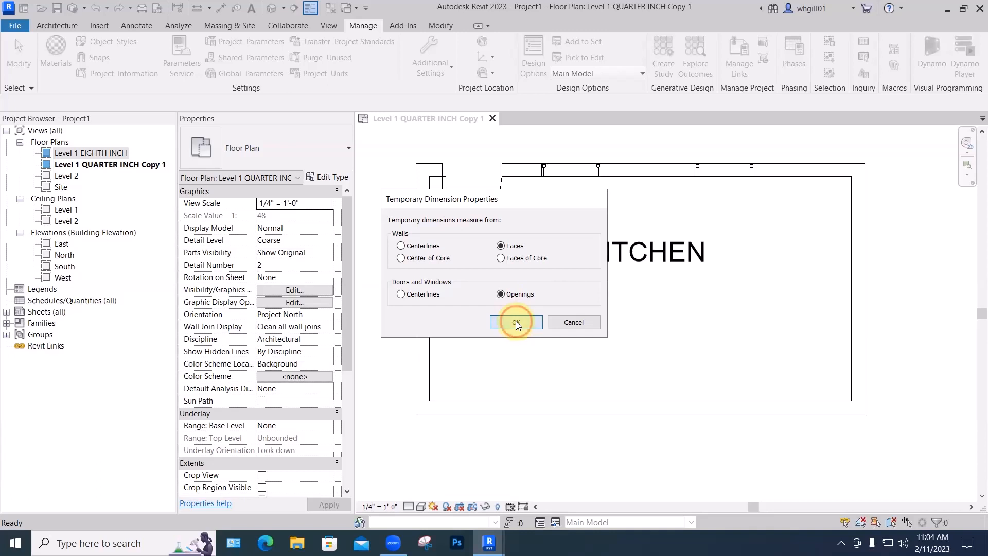
{"action": "left_click", "coordinate": [516, 323]}
Recheck the temporary dimension reference settings for walls and for doors and windows
{"action": "left_click", "coordinate": [367, 27]}
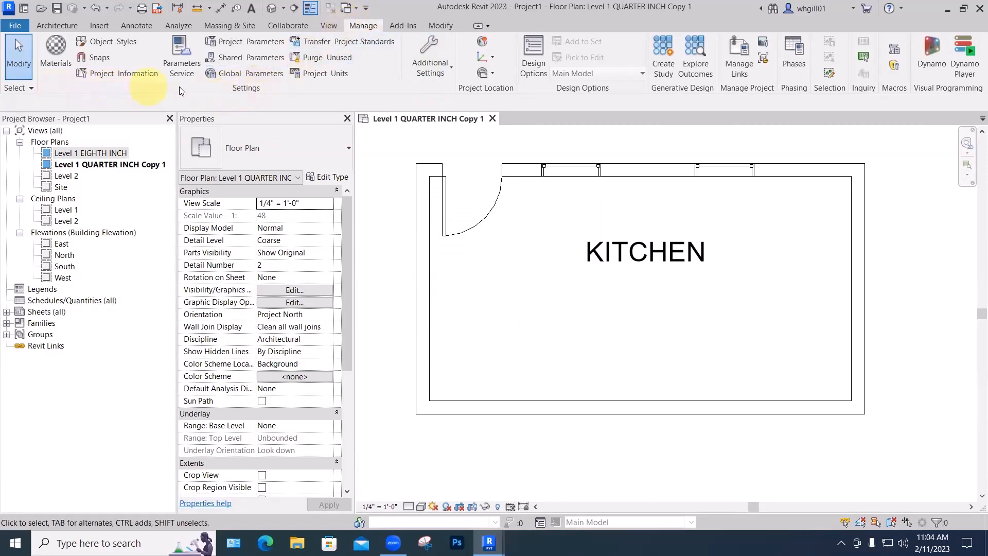
{"action": "left_click", "coordinate": [419, 68]}
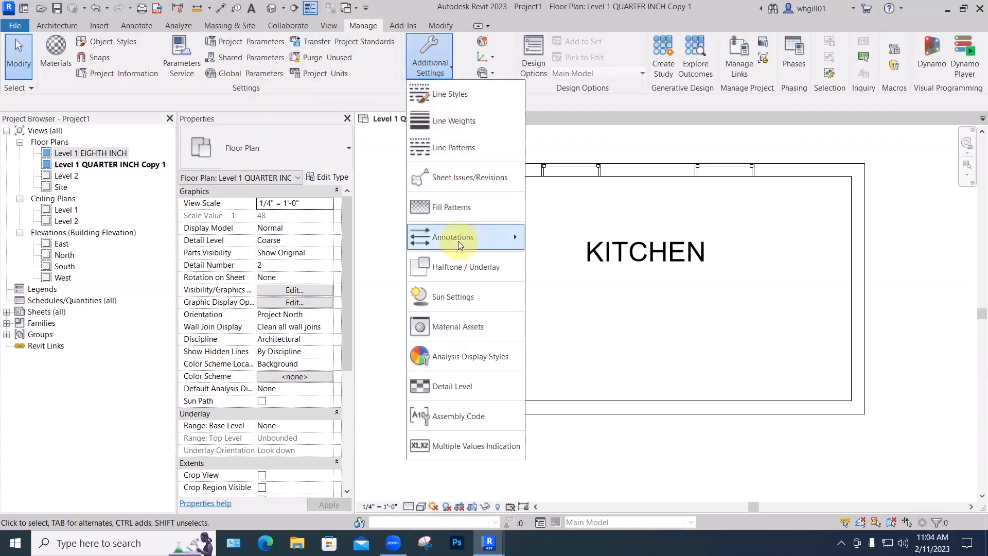
{"action": "mouse_move", "coordinate": [460, 241]}
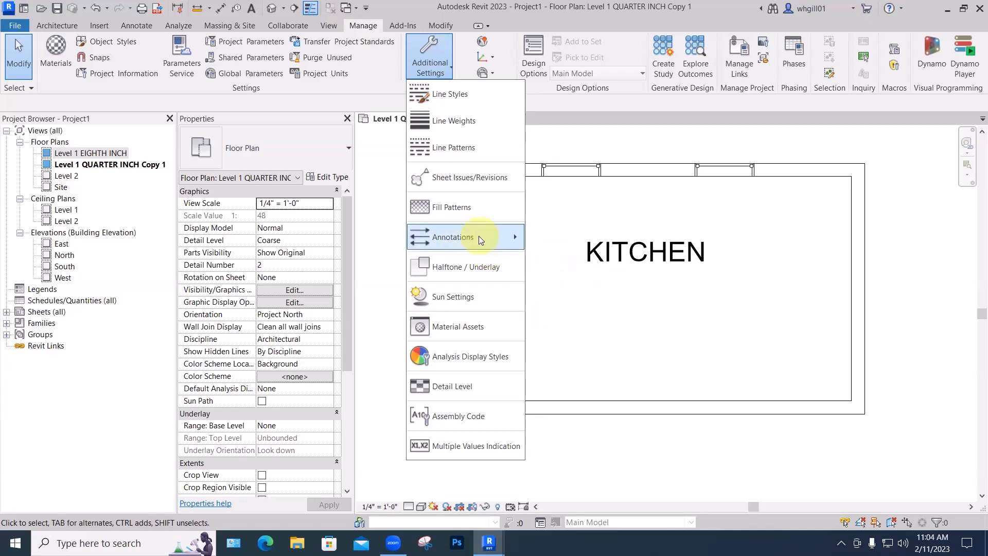
{"action": "left_click", "coordinate": [576, 258]}
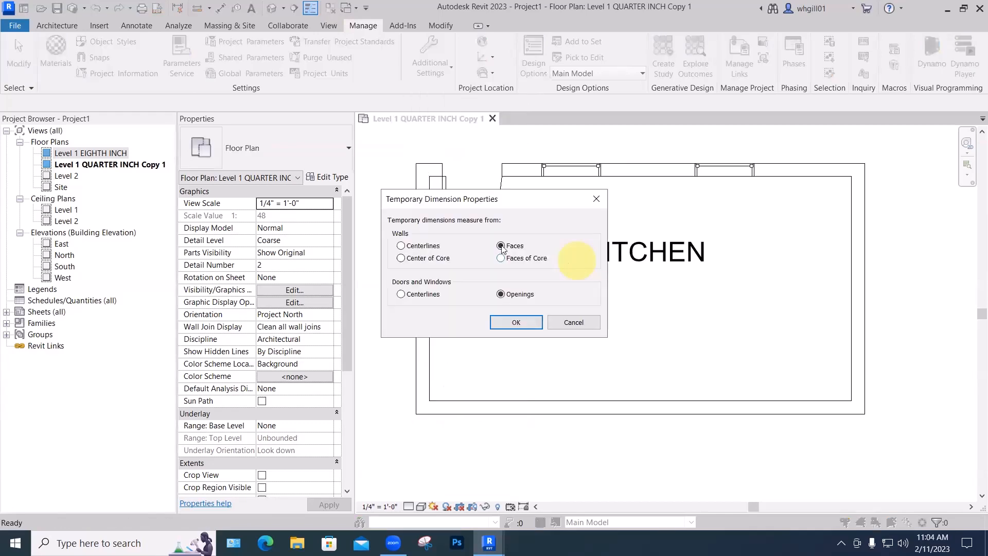
{"action": "left_click", "coordinate": [502, 294]}
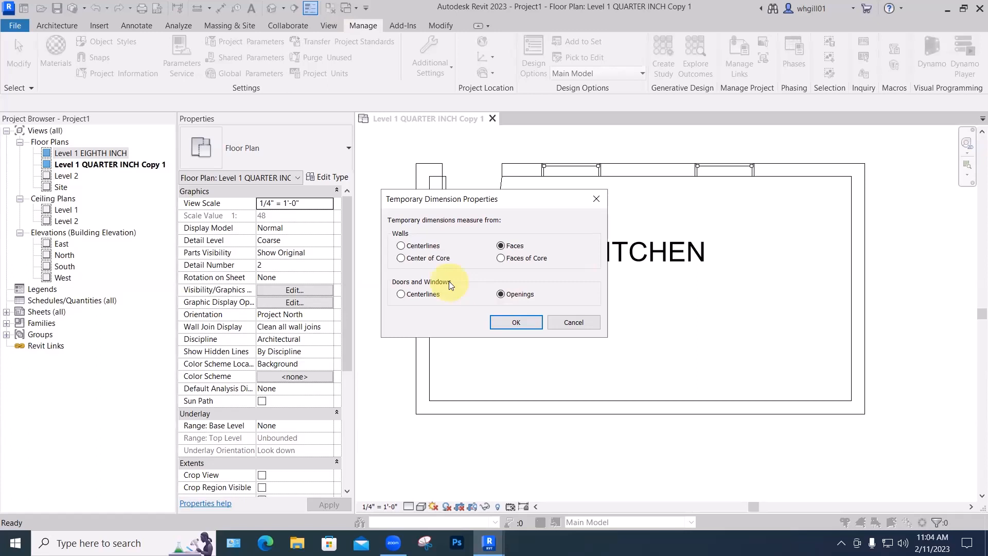
{"action": "left_click", "coordinate": [512, 321]}
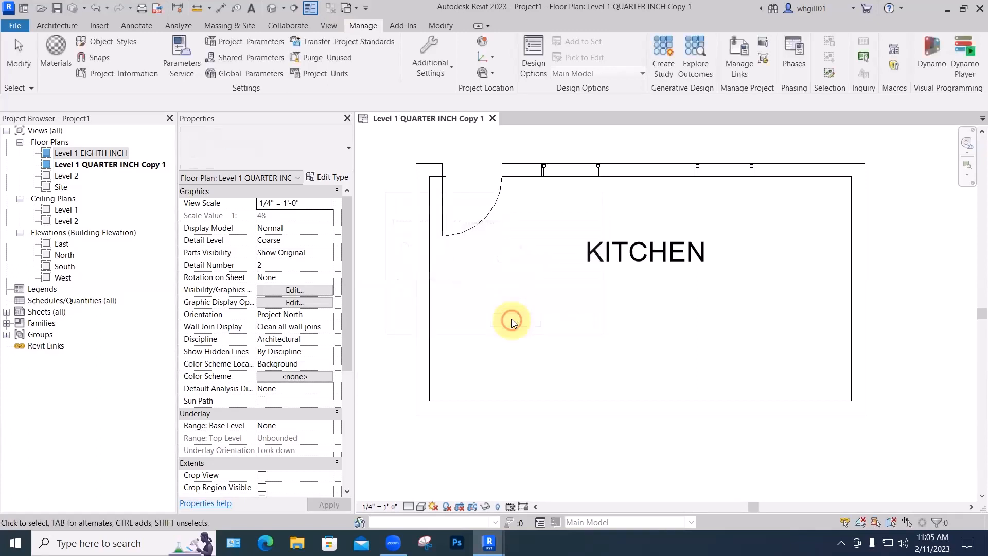
Place two doors matching the existing door in the lower wall: one about 4" from the left wall with its hinge side flipped, one near the middle
{"action": "left_click", "coordinate": [471, 230]}
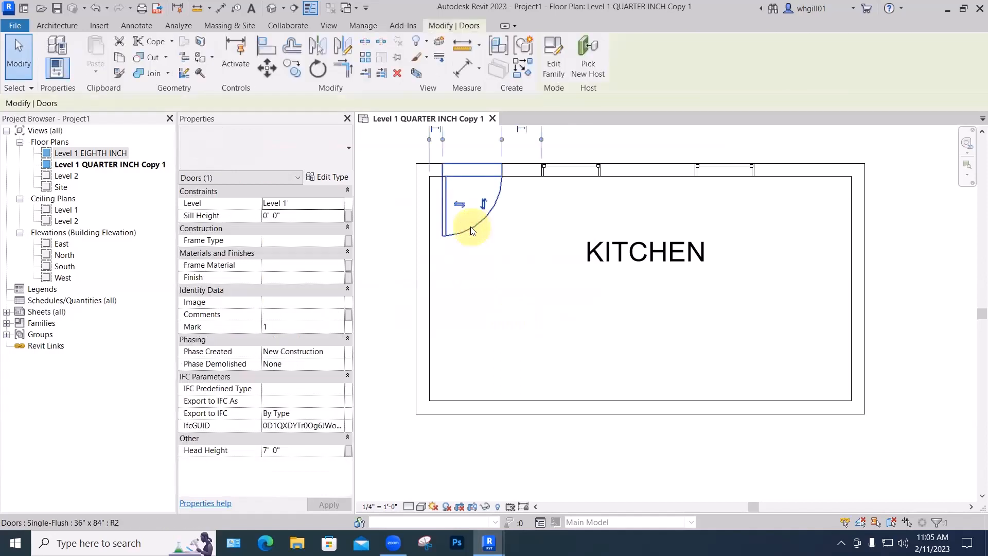
{"action": "key", "text": "c"}
{"action": "key", "text": "s"}
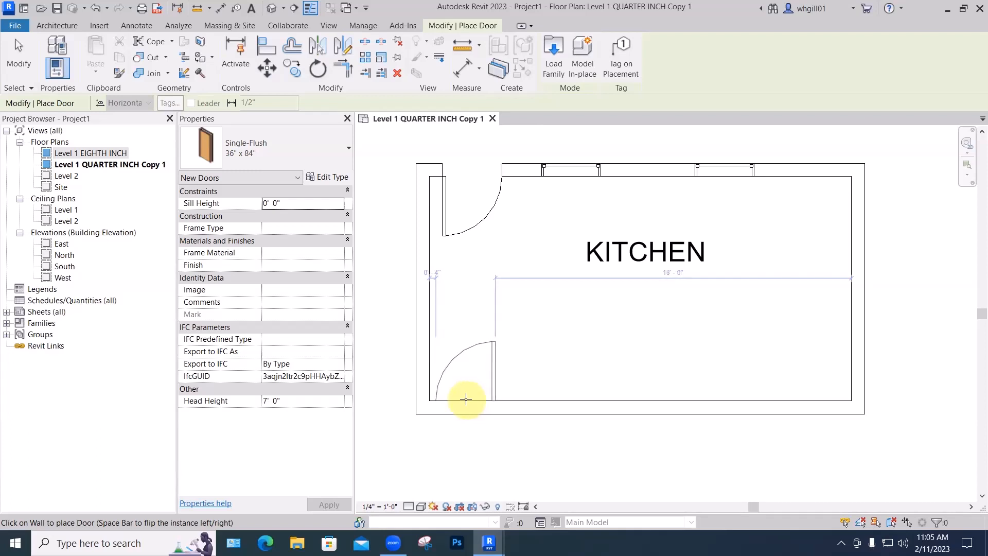
{"action": "left_click", "coordinate": [466, 399]}
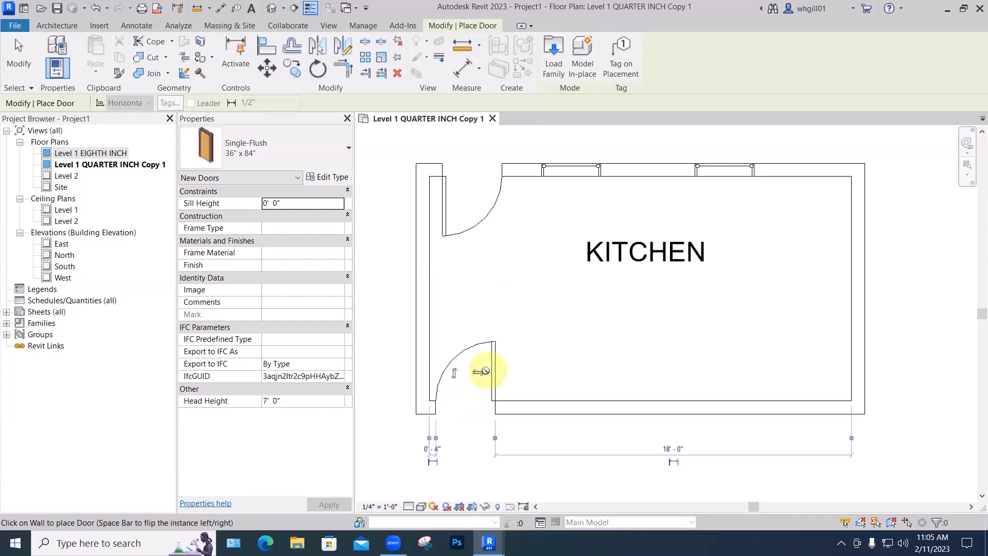
{"action": "left_click", "coordinate": [482, 370]}
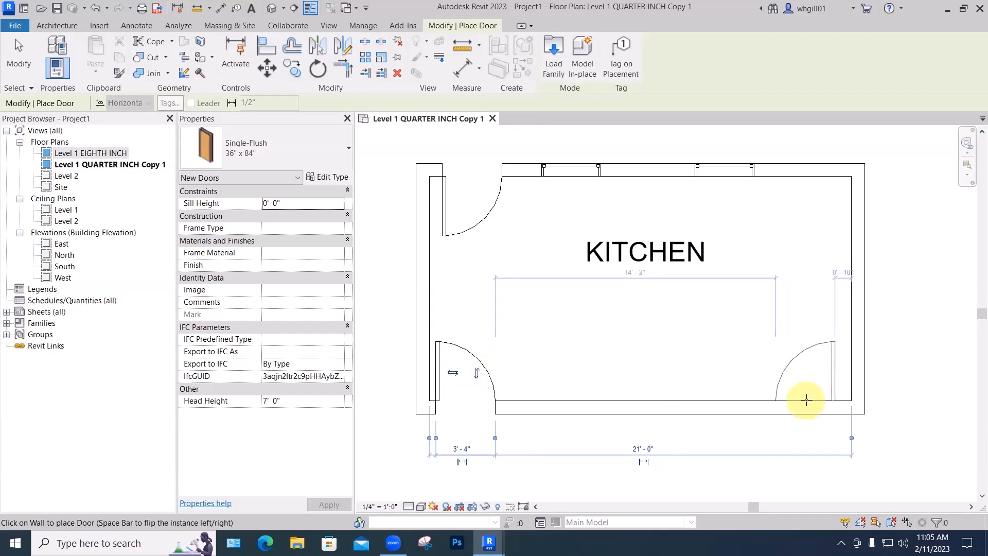
{"action": "left_click", "coordinate": [644, 404]}
{"action": "key", "text": "Escape"}
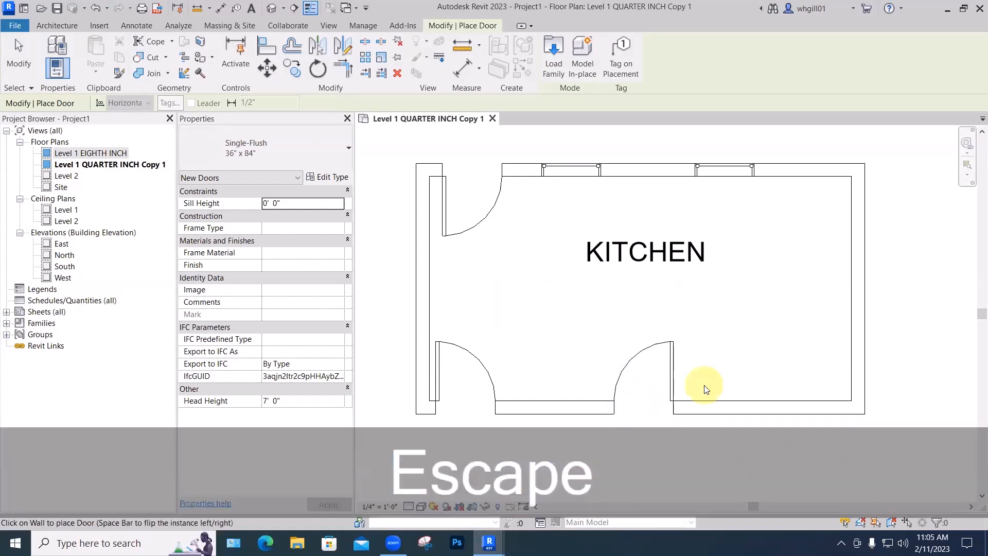
Set the upper wall door's temporary dimension to 6" from the inside face of the left wall
{"action": "key", "text": "Escape"}
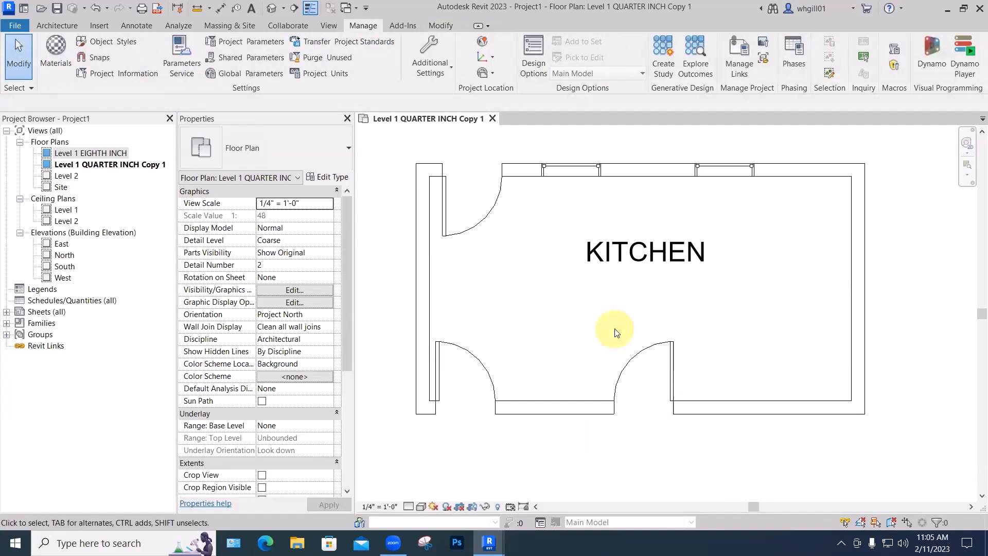
{"action": "left_click", "coordinate": [479, 226]}
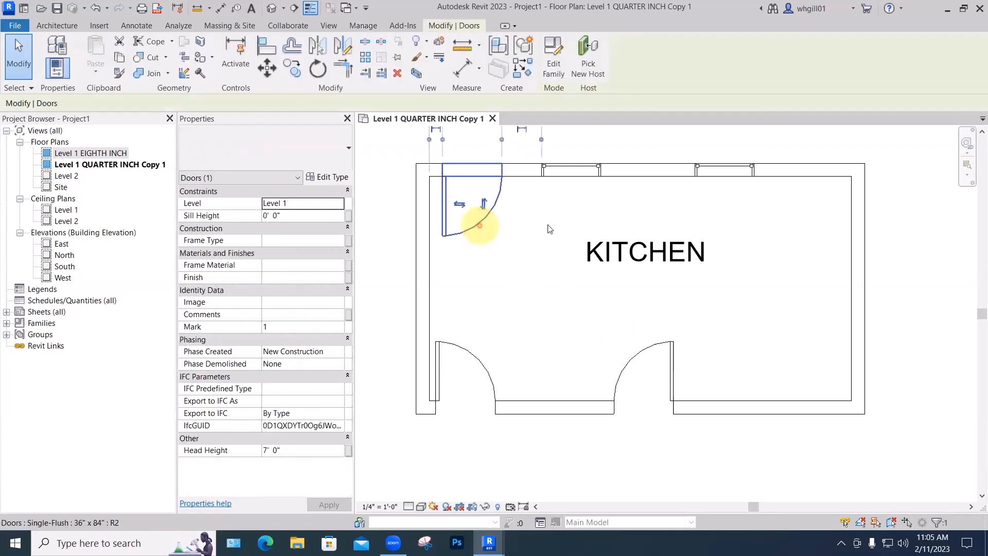
{"action": "middle_click_drag", "start_coordinate": [548, 225], "coordinate": [546, 337]}
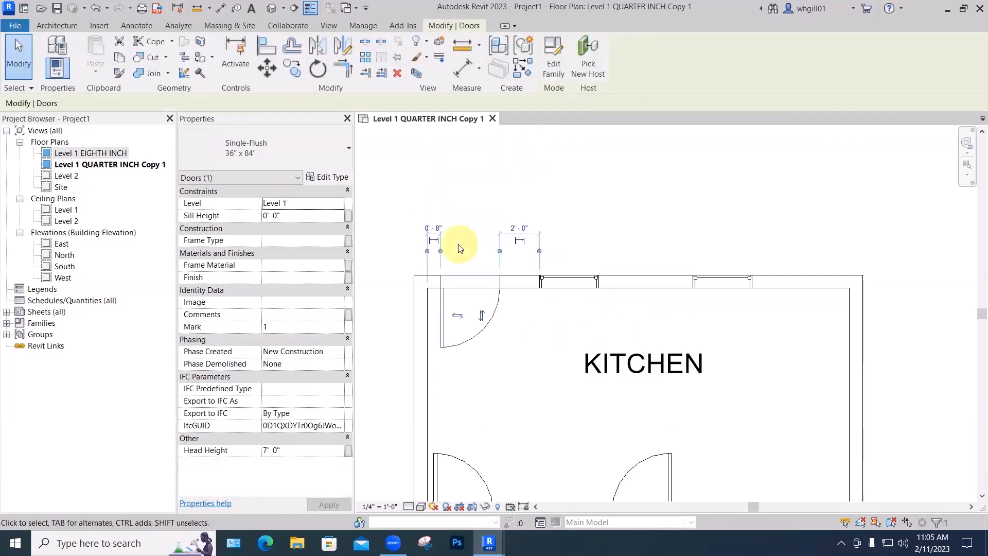
{"action": "scroll", "coordinate": [459, 249], "scroll_direction": "up", "scroll_amount": 1}
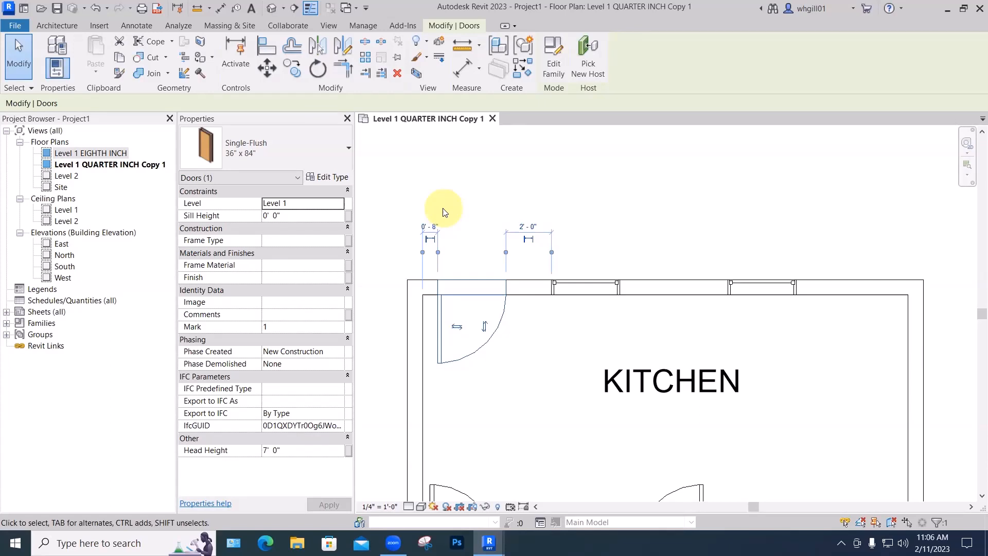
{"action": "left_click", "coordinate": [431, 229]}
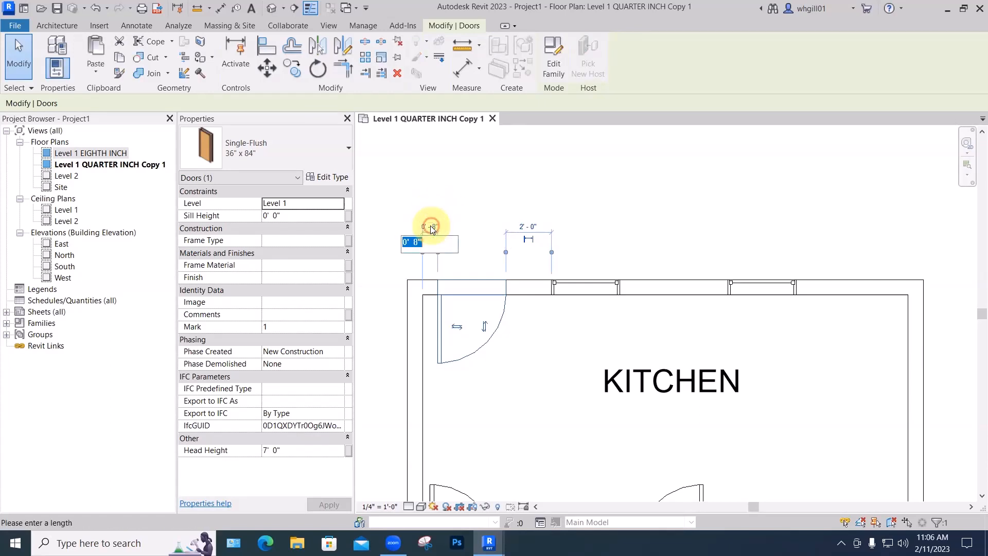
{"action": "type", "text": "6\""}
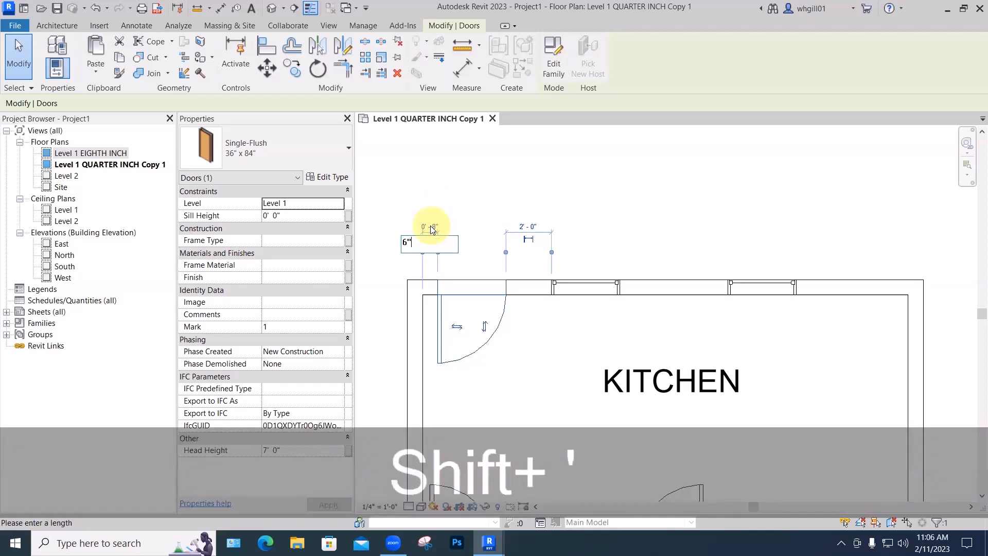
{"action": "key", "text": "Return"}
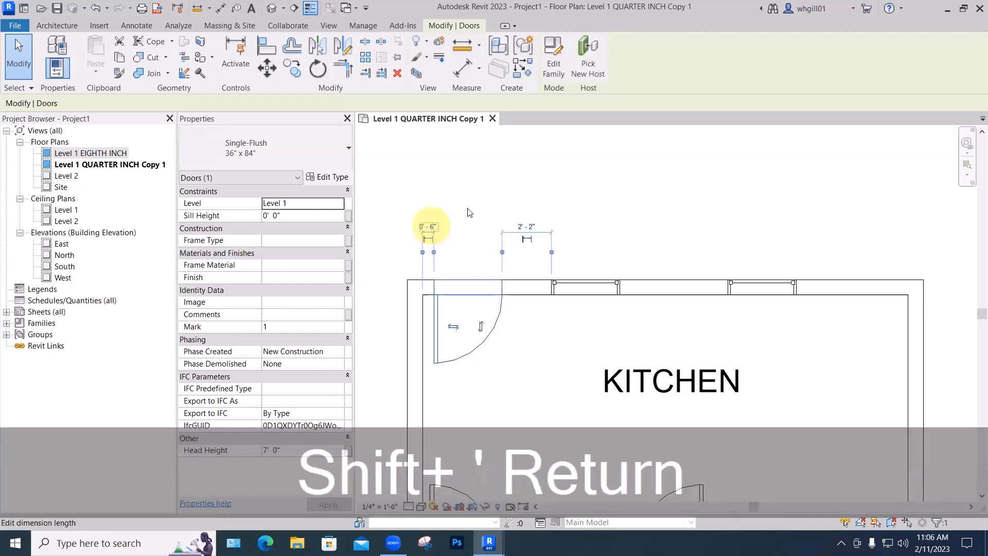
{"action": "left_click", "coordinate": [495, 178]}
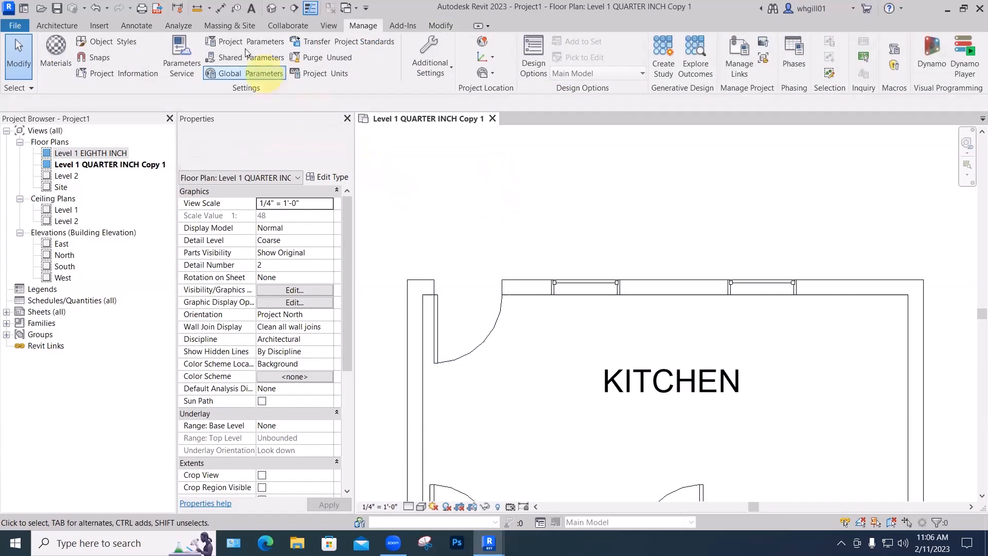
Place an aligned dimension above the upper wall, from the door opening's right edge to the near edge of the first window
{"action": "left_click", "coordinate": [138, 27]}
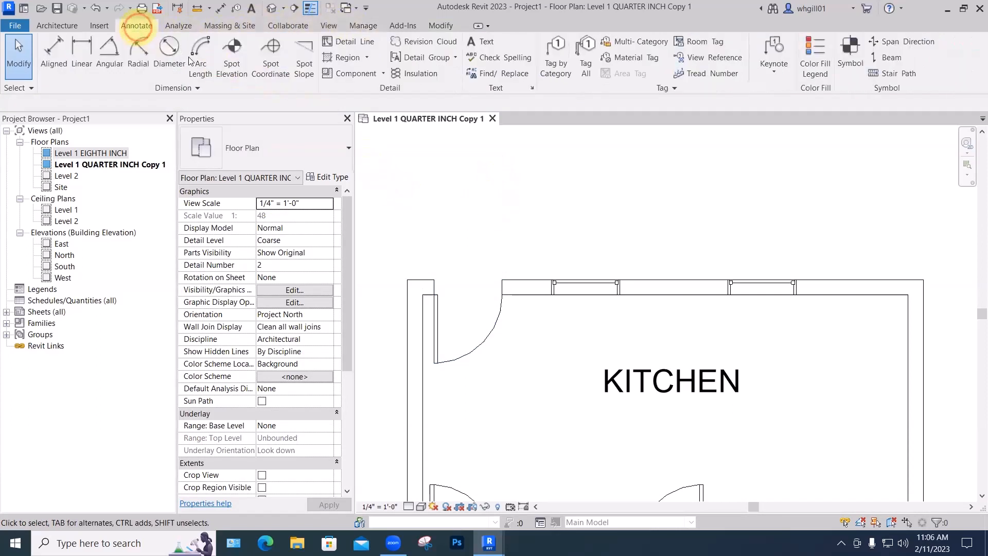
{"action": "left_click", "coordinate": [61, 63]}
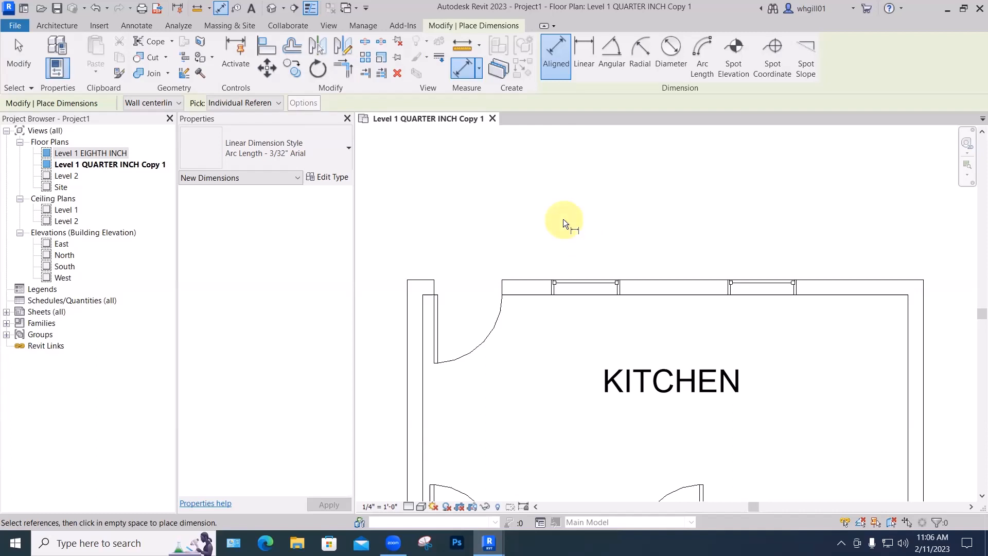
{"action": "left_click", "coordinate": [502, 285]}
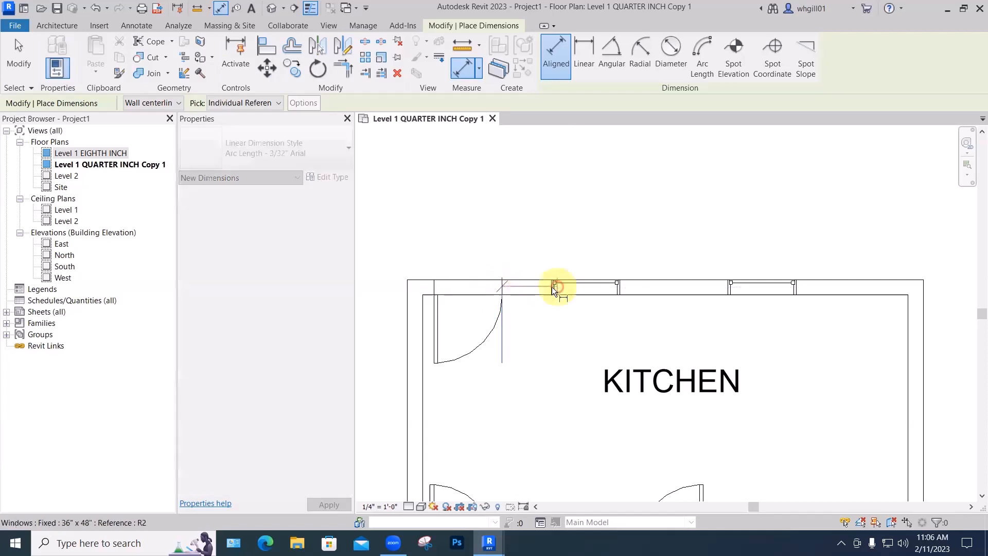
{"action": "left_click", "coordinate": [552, 286]}
{"action": "left_click", "coordinate": [550, 242]}
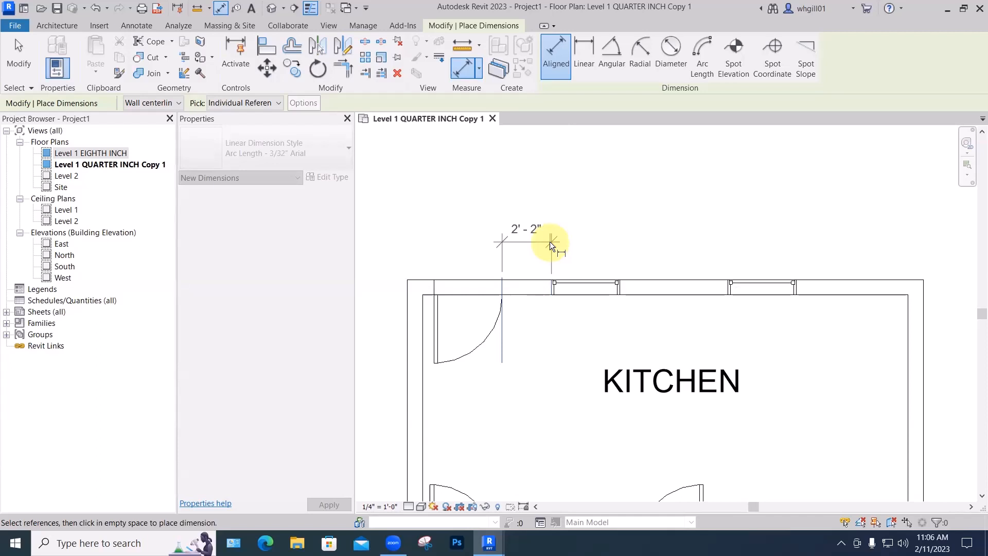
{"action": "left_click", "coordinate": [551, 242]}
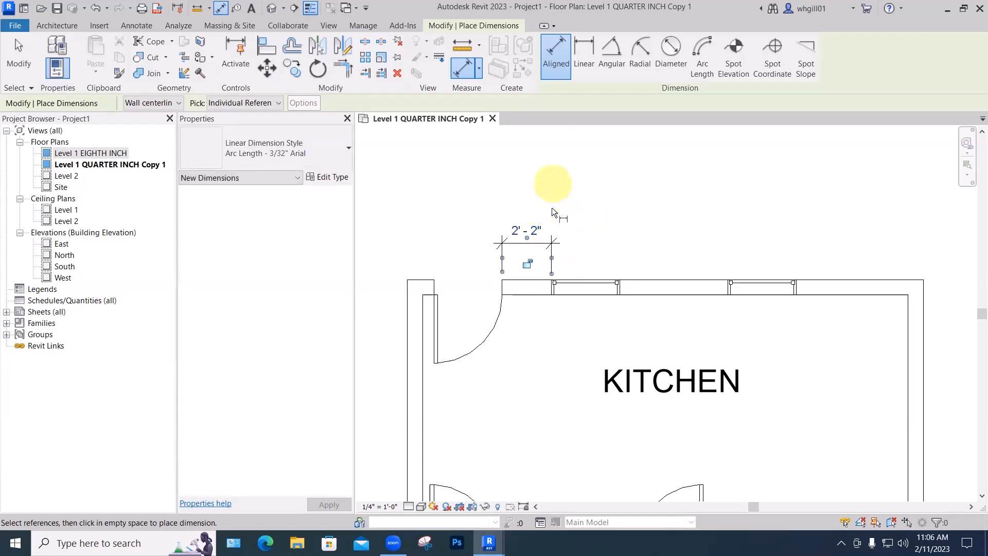
{"action": "key", "text": "Escape"}
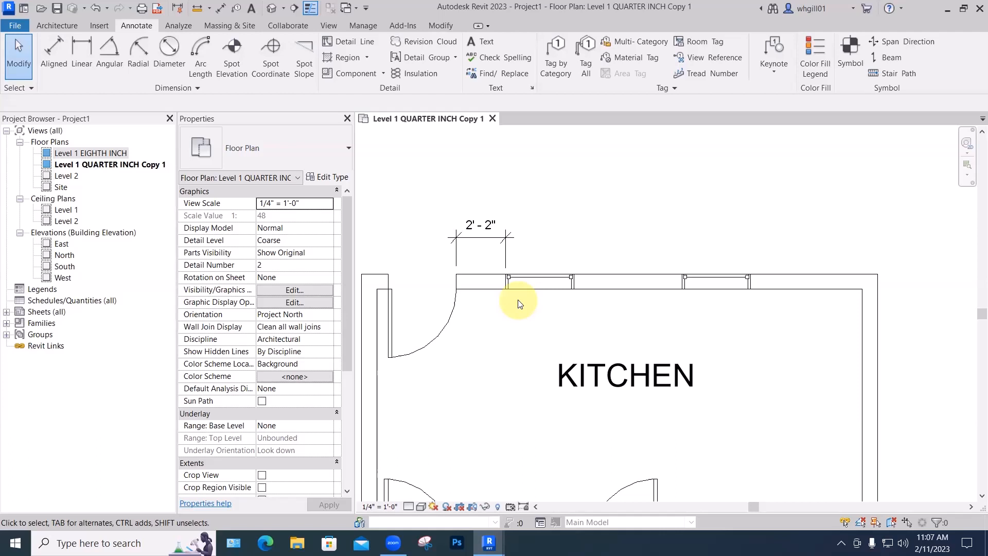
Split the right wall at two points about 5'-10" apart, the lower one about 3'-10" from the lower wall's inside face
{"action": "scroll", "coordinate": [518, 304], "scroll_direction": "down", "scroll_amount": 2}
{"action": "middle_click_drag", "start_coordinate": [519, 304], "coordinate": [512, 229]}
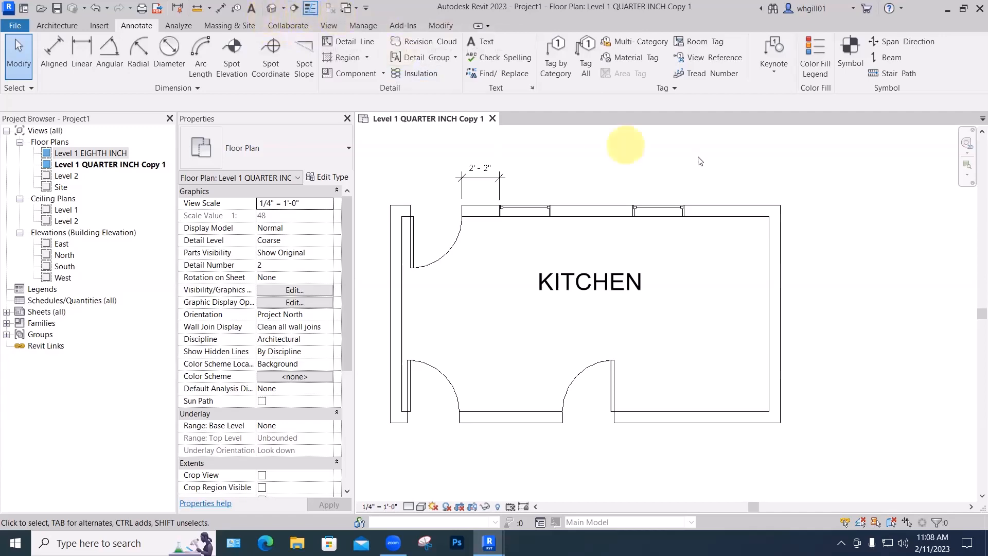
{"action": "left_click", "coordinate": [770, 242]}
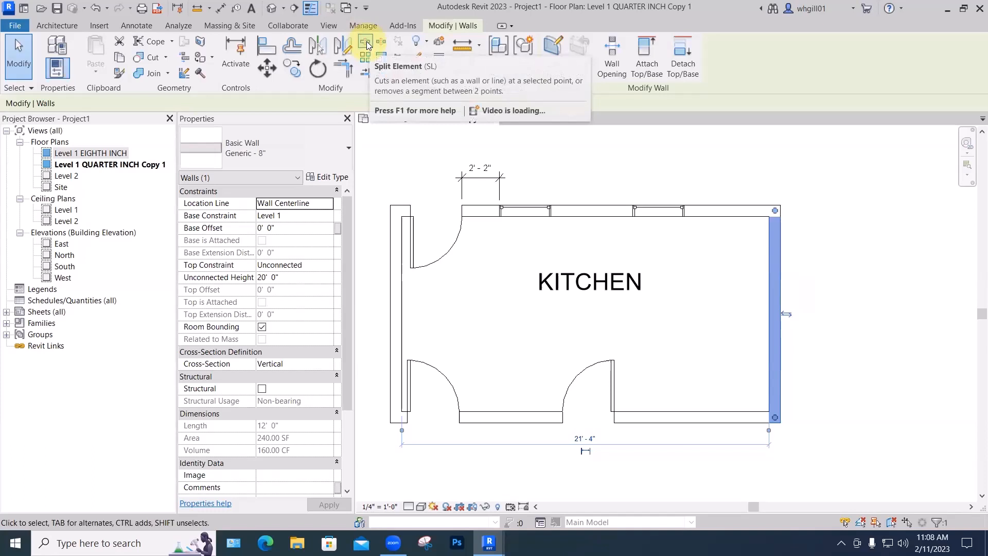
{"action": "left_click", "coordinate": [366, 41]}
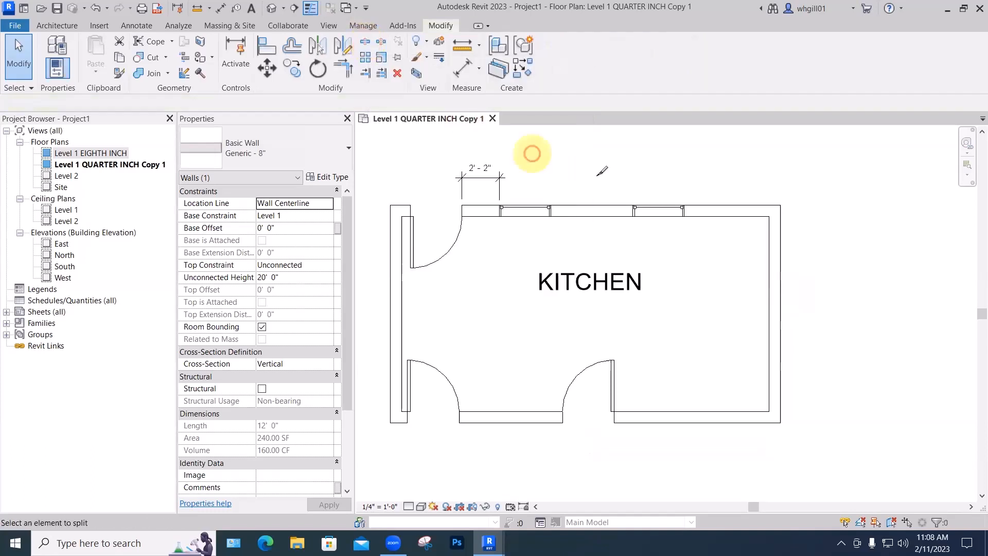
{"action": "left_click", "coordinate": [772, 245]}
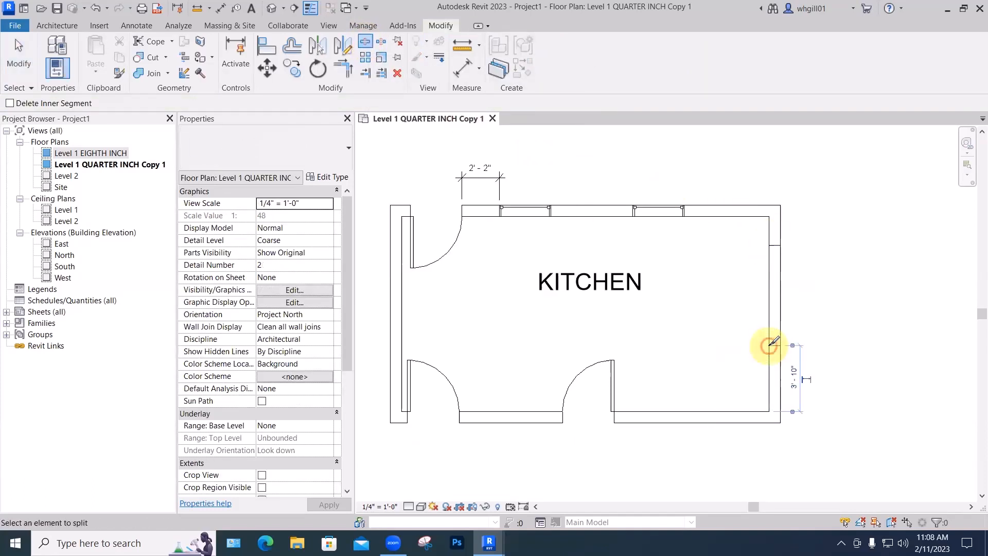
{"action": "key", "text": "Escape"}
{"action": "key", "text": "Escape"}
Delete the middle segment of the split right wall to leave an opening
{"action": "left_click", "coordinate": [781, 304]}
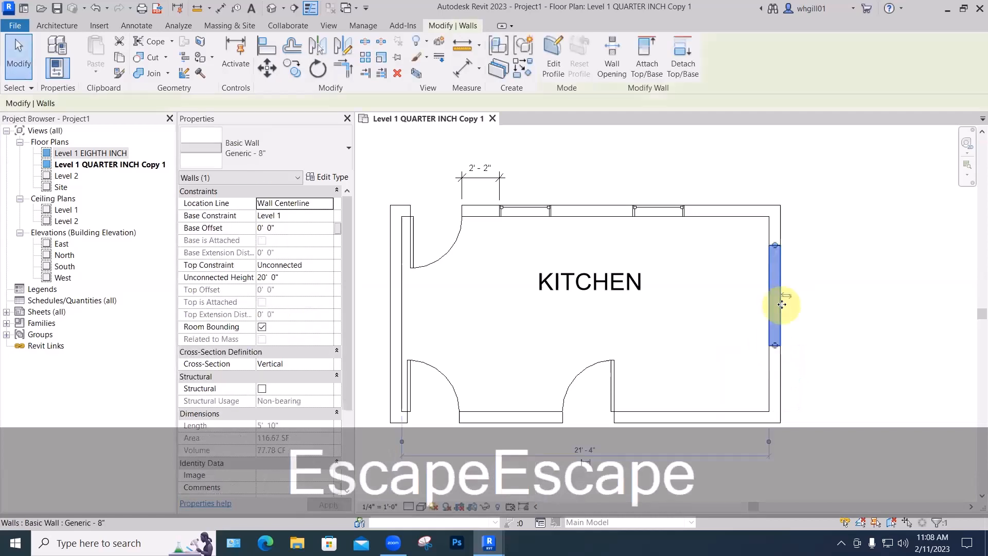
{"action": "key", "text": "Return"}
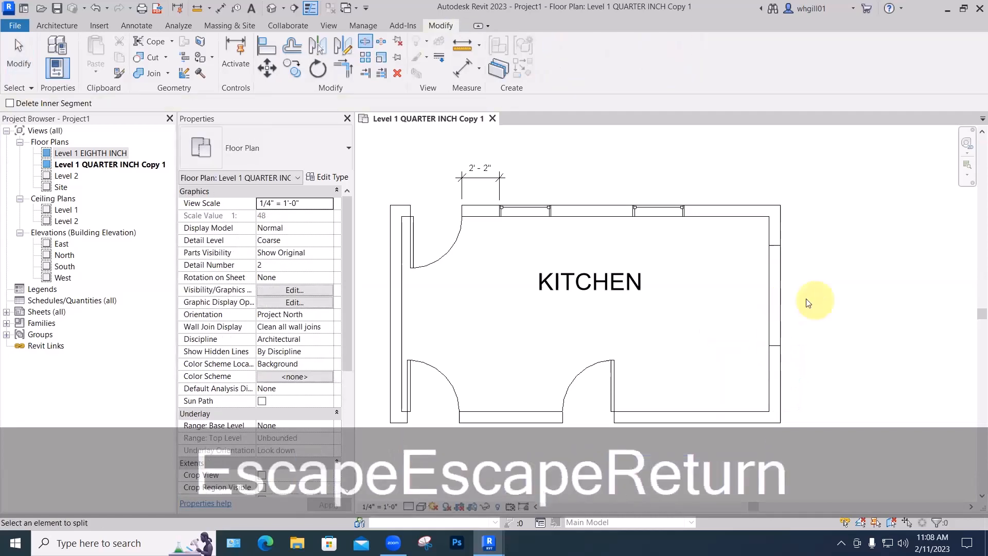
{"action": "key", "text": "Escape"}
{"action": "key", "text": "Escape"}
{"action": "left_click", "coordinate": [782, 304]}
{"action": "key", "text": "BackSpace"}
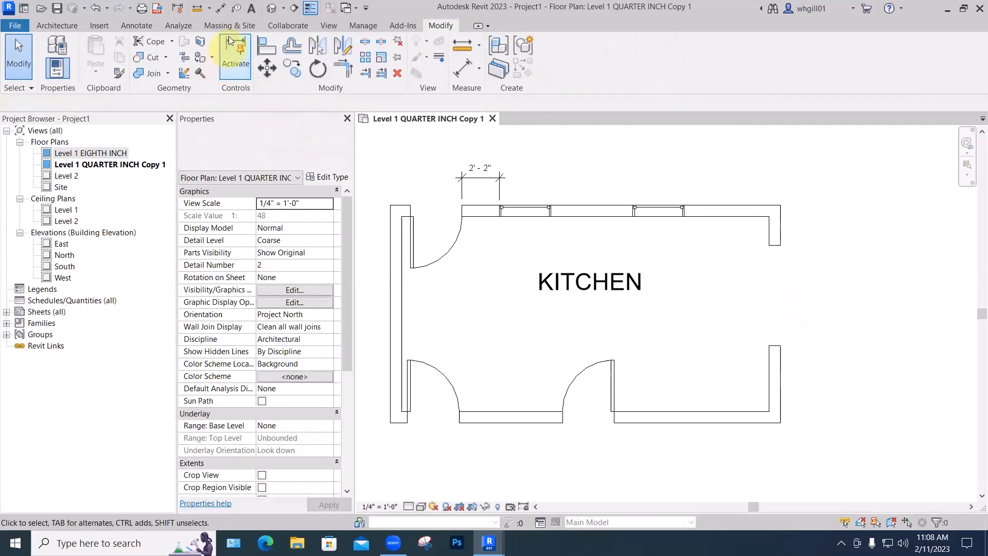
In the 3D view, select the whole chain of walls and set their unconnected height to 8'
{"action": "left_click", "coordinate": [271, 8]}
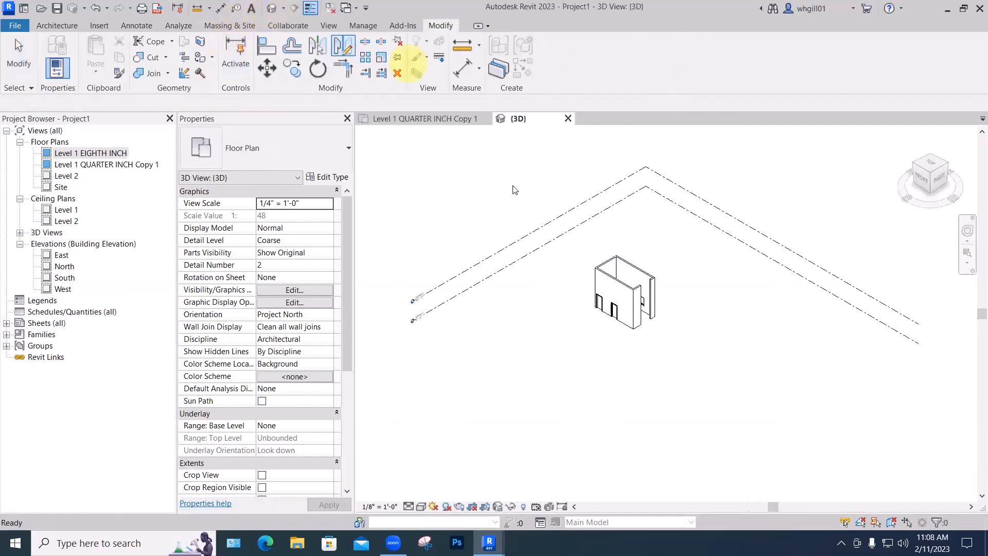
{"action": "scroll", "coordinate": [654, 293], "scroll_direction": "up", "scroll_amount": 6}
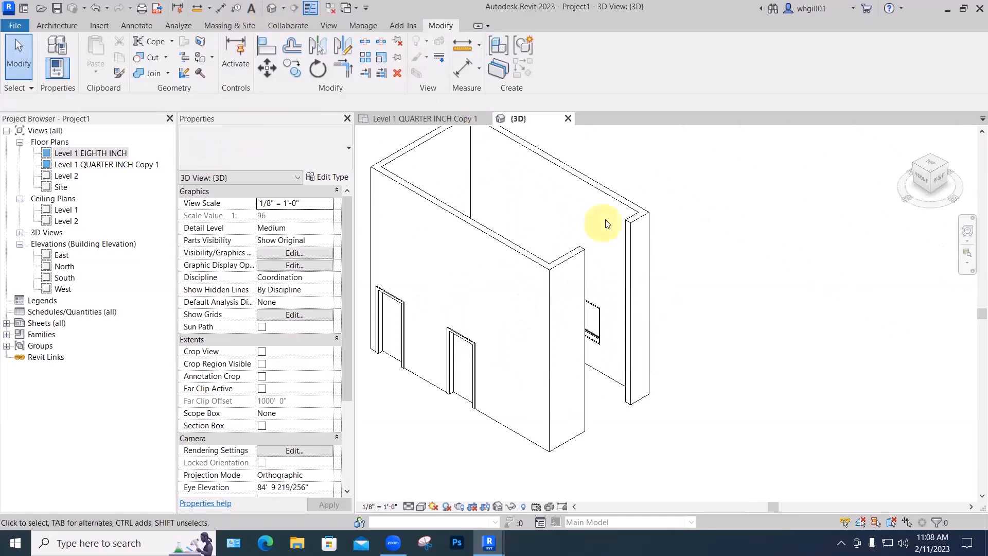
{"action": "key", "text": "Tab"}
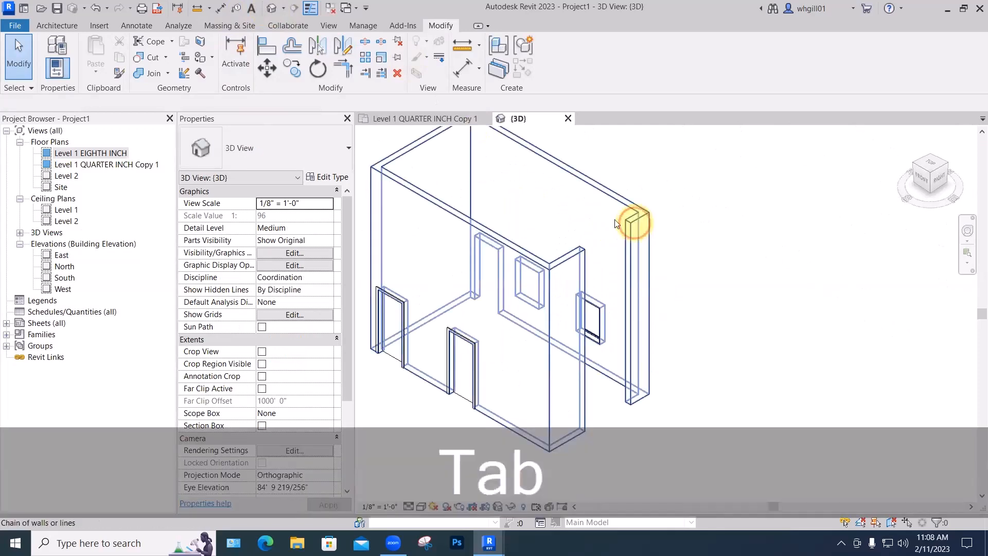
{"action": "left_click", "coordinate": [636, 227]}
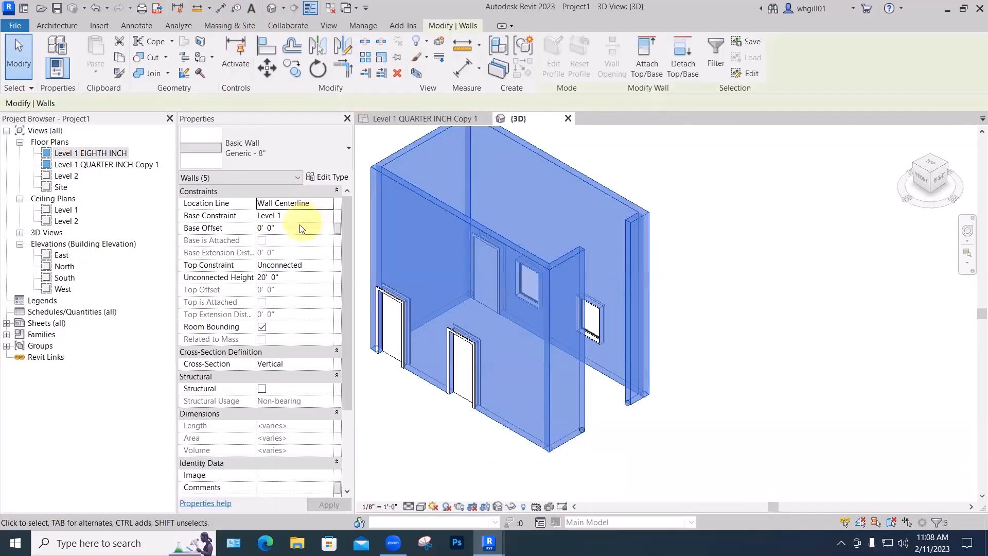
{"action": "left_click", "coordinate": [310, 276]}
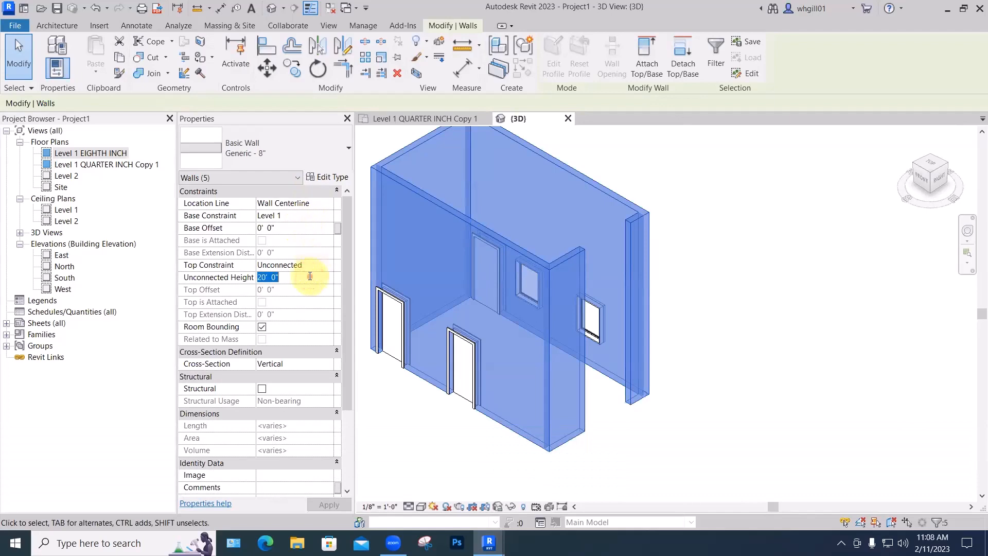
{"action": "type", "text": "8'"}
{"action": "key", "text": "Return"}
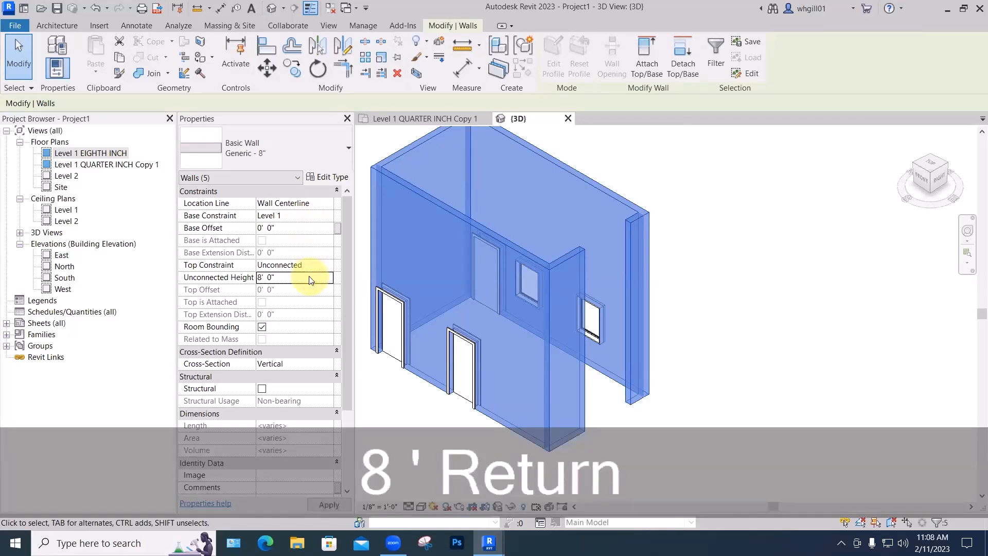
{"action": "left_click", "coordinate": [709, 343]}
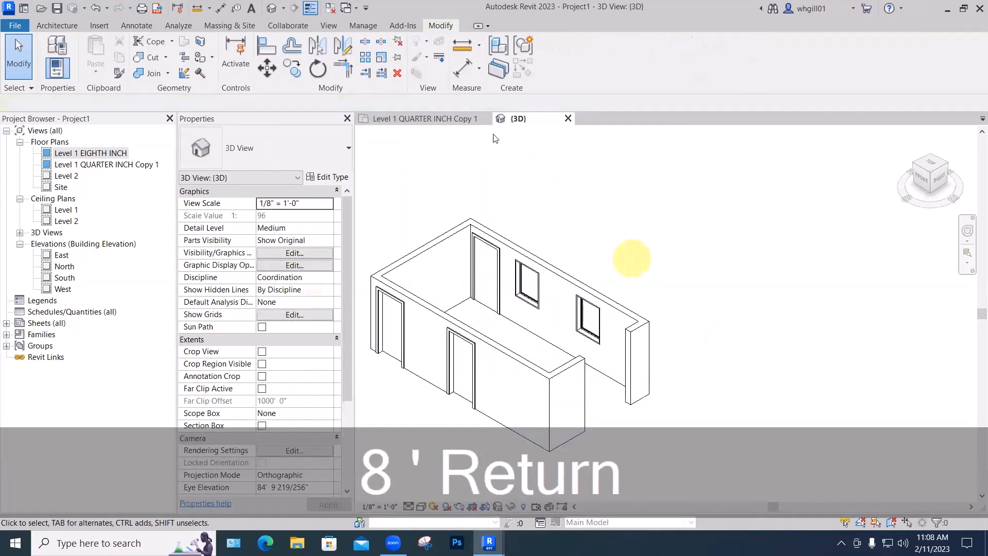
In the quarter-inch plan, split the lower wall about 5'-10" from the right wall and 17'-11" from the left wall, and delete the piece between
{"action": "left_click", "coordinate": [433, 119]}
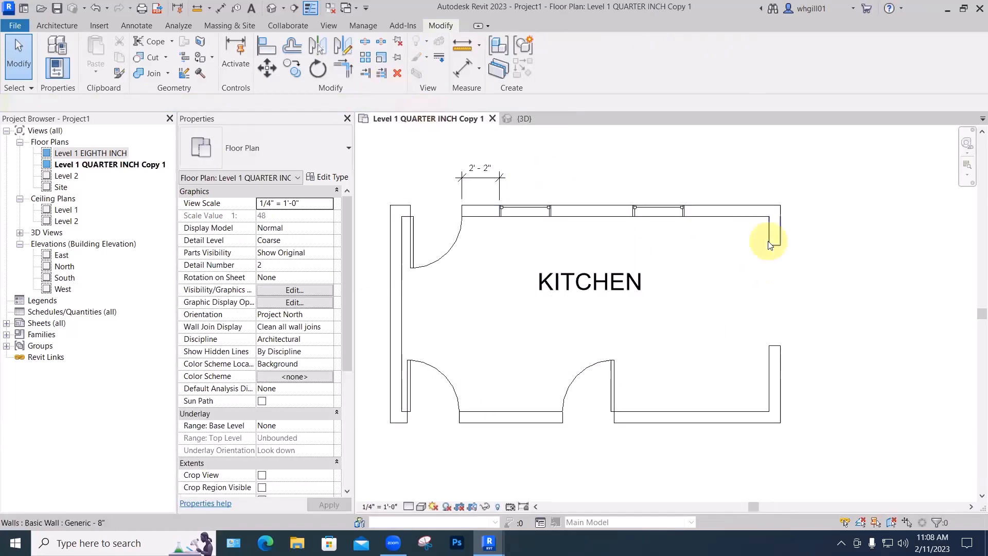
{"action": "left_click", "coordinate": [708, 410]}
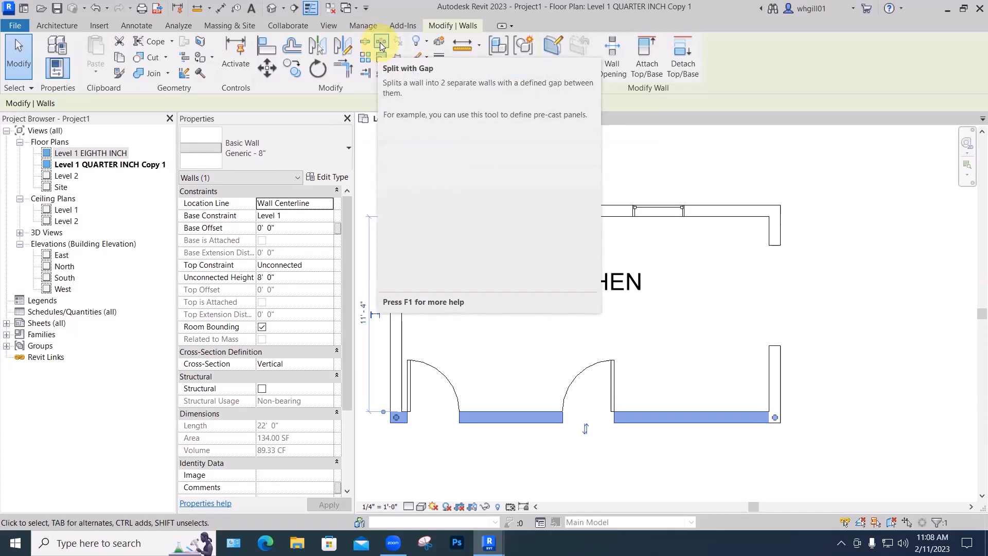
{"action": "left_click", "coordinate": [364, 42]}
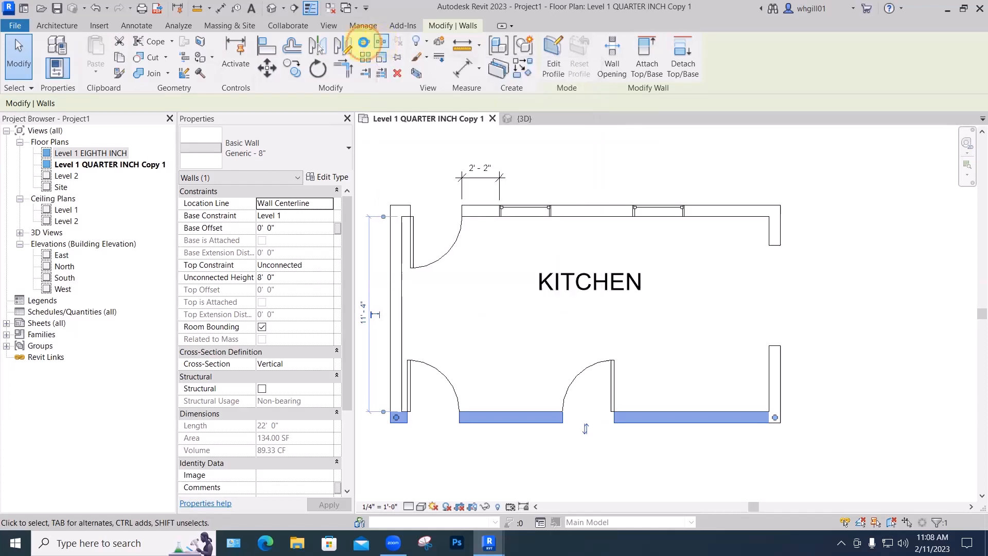
{"action": "left_click", "coordinate": [663, 411]}
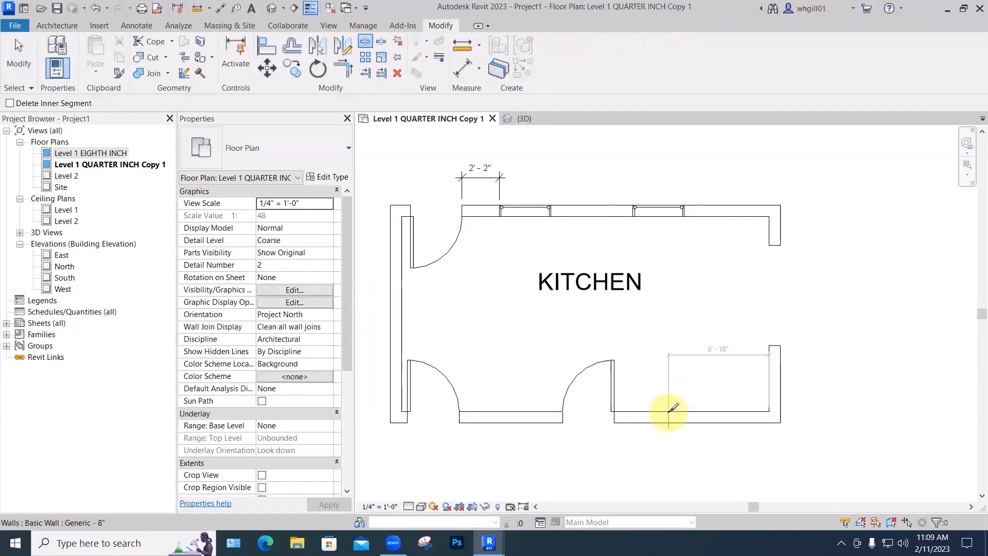
{"action": "left_click", "coordinate": [668, 410]}
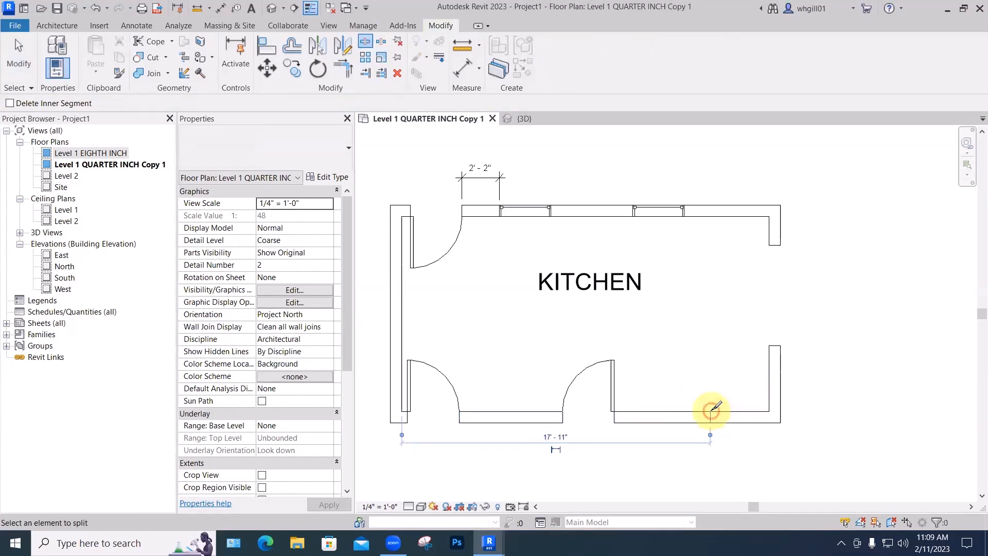
{"action": "key", "text": "Escape"}
{"action": "key", "text": "Escape"}
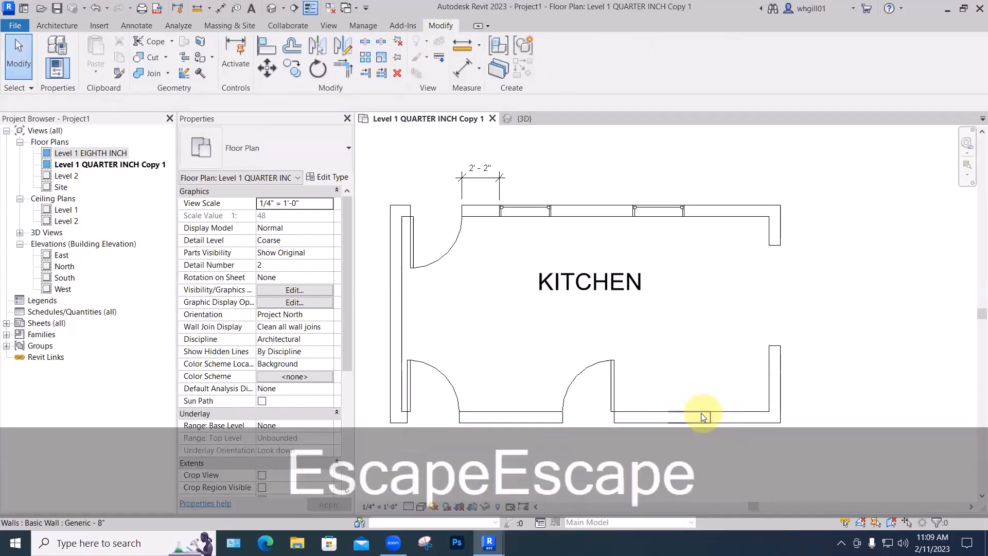
{"action": "left_click", "coordinate": [701, 413]}
{"action": "key", "text": "BackSpace"}
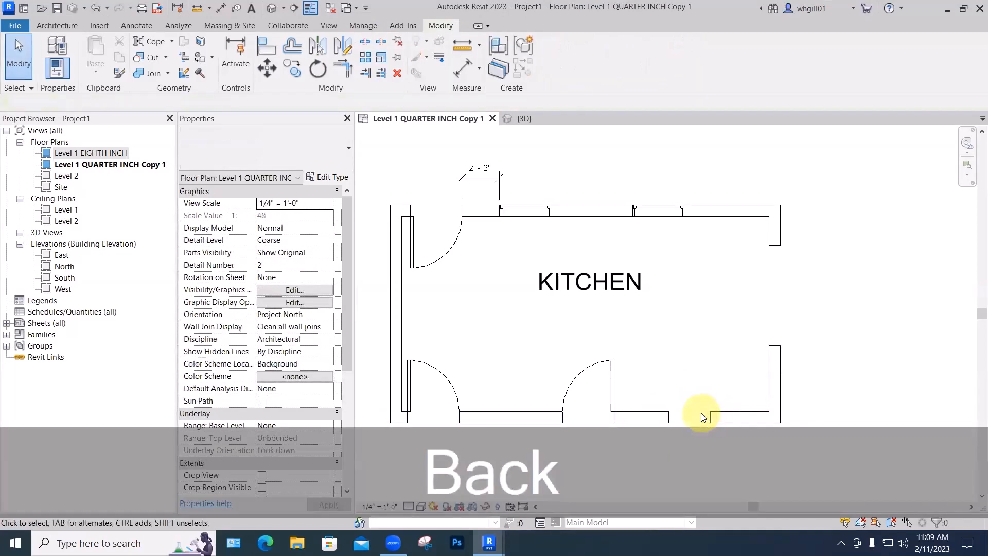
Undo the deletion of the lower wall's middle piece and both splits so the wall is whole again
{"action": "left_click", "coordinate": [521, 119]}
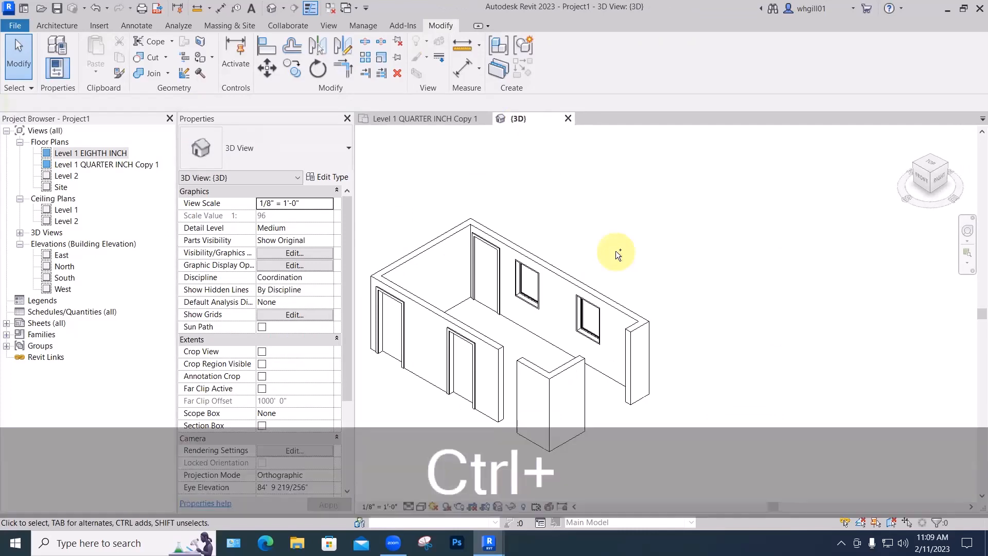
{"action": "key", "text": "ctrl+z"}
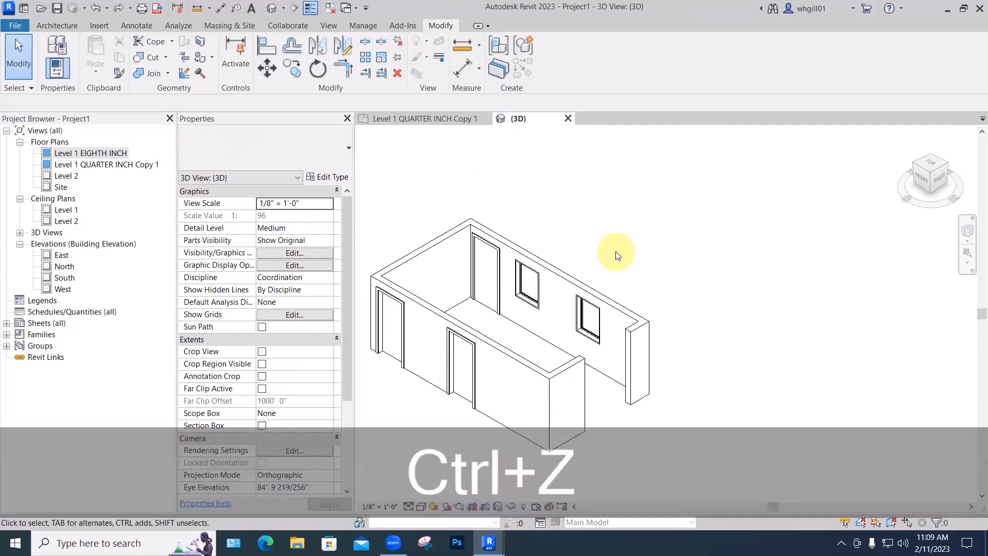
{"action": "left_click", "coordinate": [408, 121]}
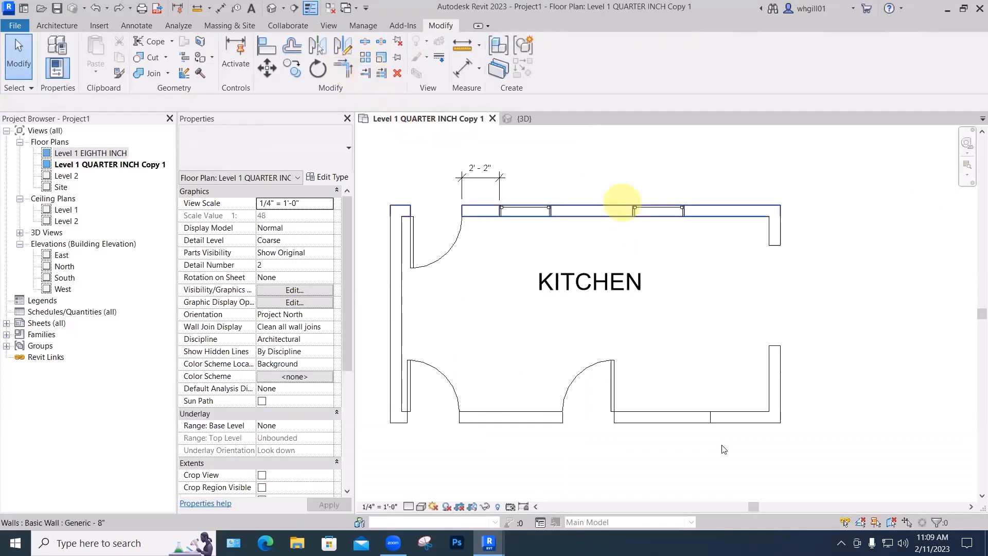
{"action": "key", "text": "ctrl+z"}
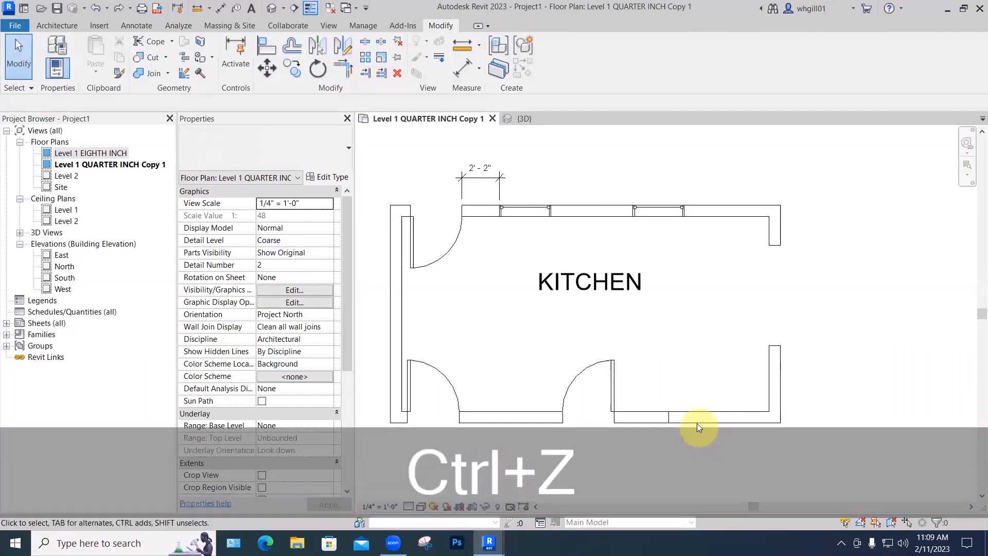
{"action": "key", "text": "ctrl+z"}
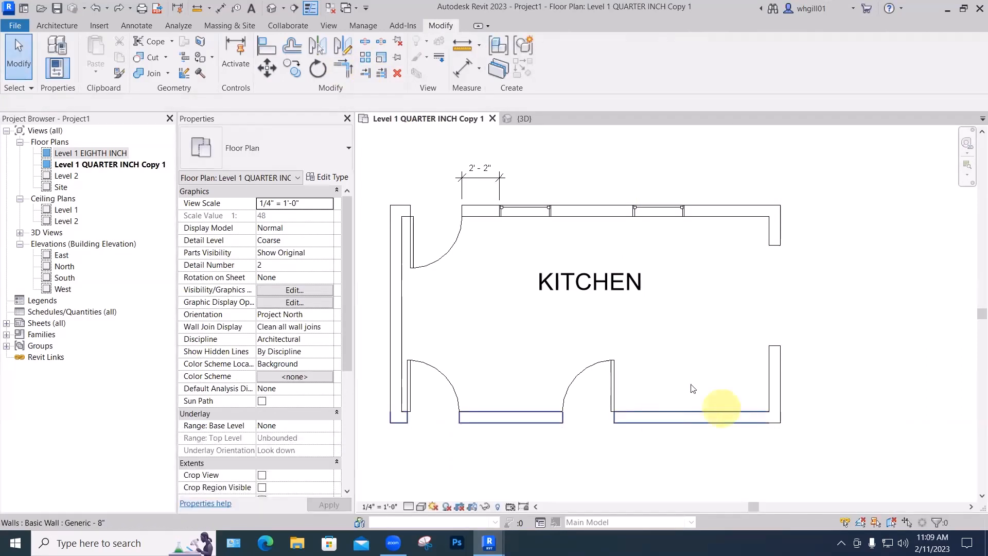
Load the Door-Opening family from the Doors library folder and place a 36" x 84" opening in the lower wall, 3'-0" from the right wall
{"action": "left_click", "coordinate": [57, 25]}
{"action": "left_click", "coordinate": [78, 69]}
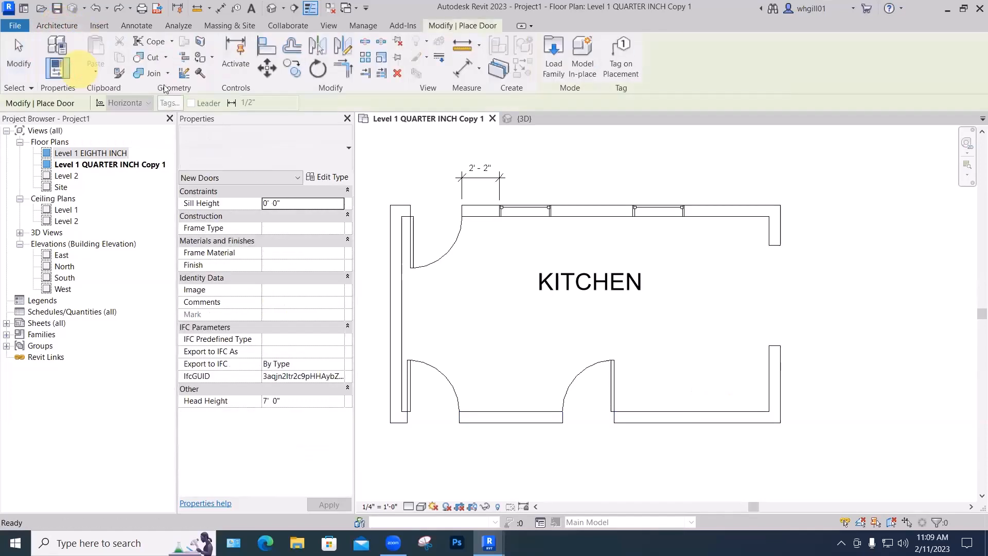
{"action": "left_click", "coordinate": [551, 72]}
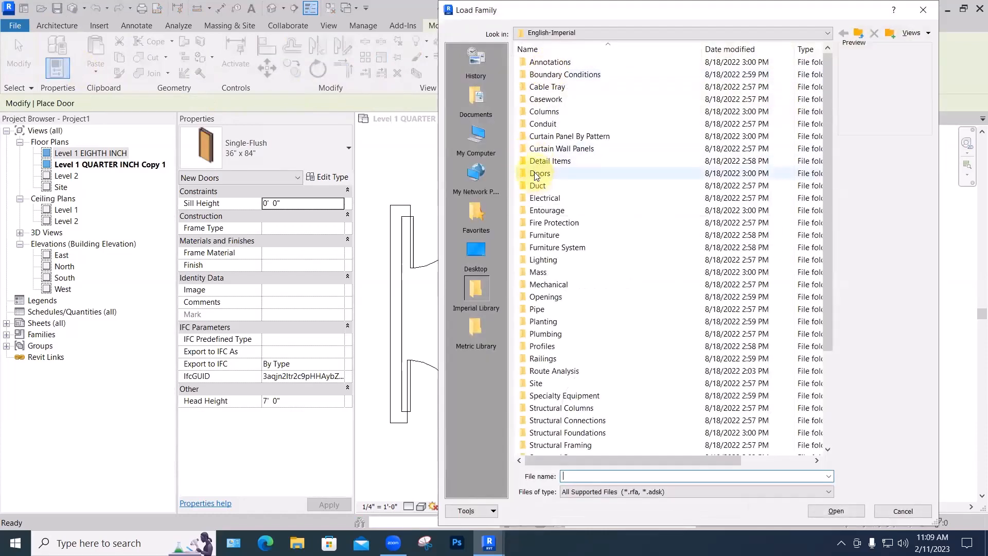
{"action": "double_click", "coordinate": [538, 173]}
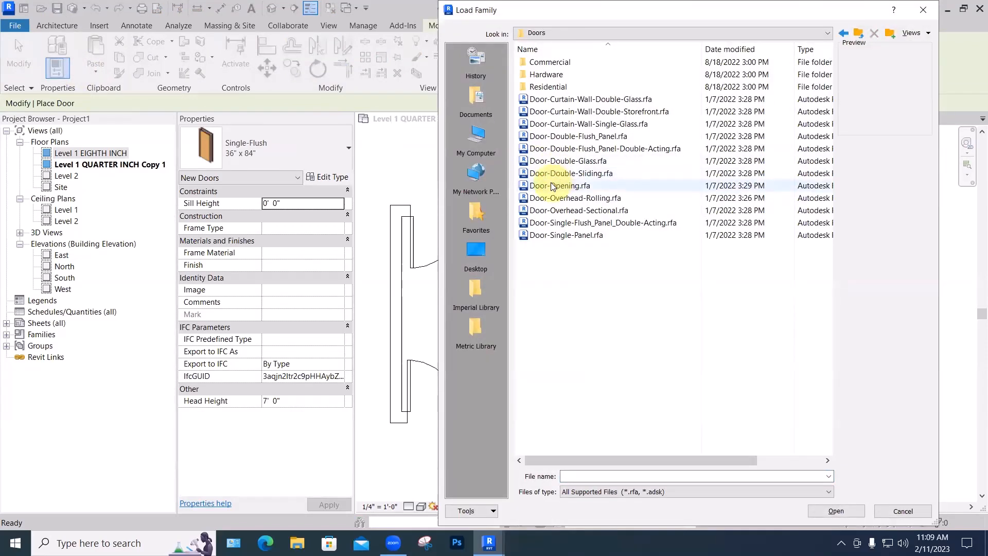
{"action": "left_click", "coordinate": [552, 187]}
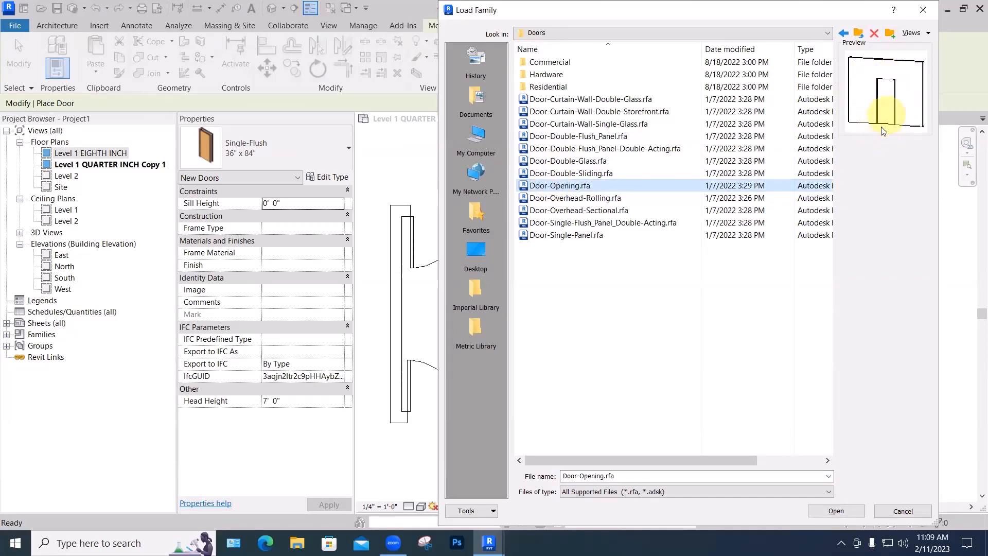
{"action": "left_click", "coordinate": [820, 509]}
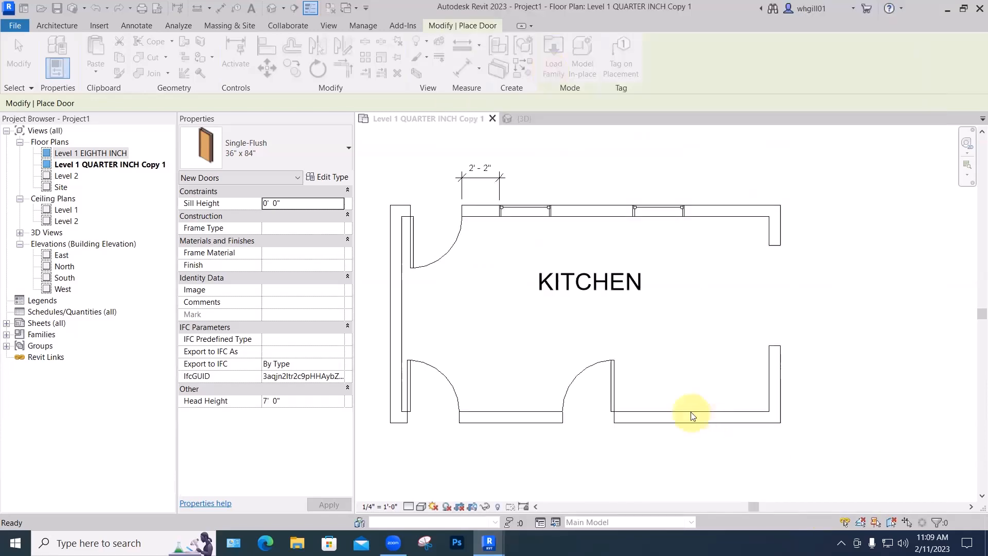
{"action": "left_click", "coordinate": [691, 412]}
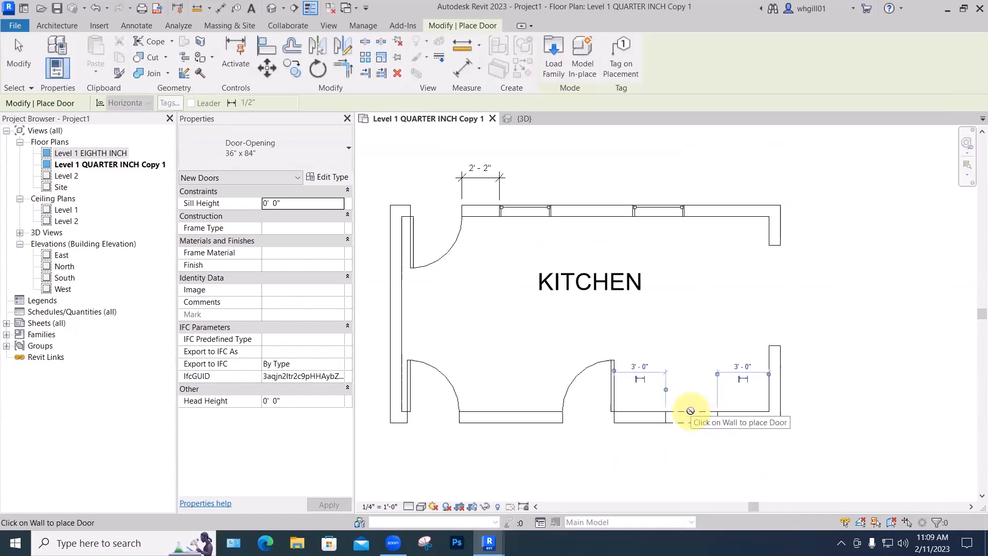
{"action": "key", "text": "Escape"}
{"action": "key", "text": "Escape"}
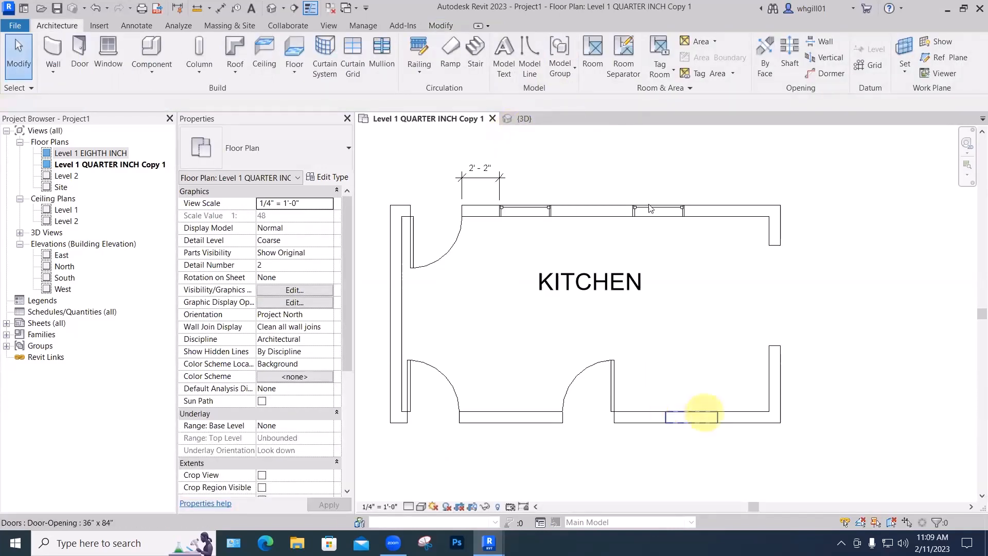
Inspect the new door opening in the 3D view, and undo its placement in the quarter-inch plan
{"action": "left_click", "coordinate": [525, 119]}
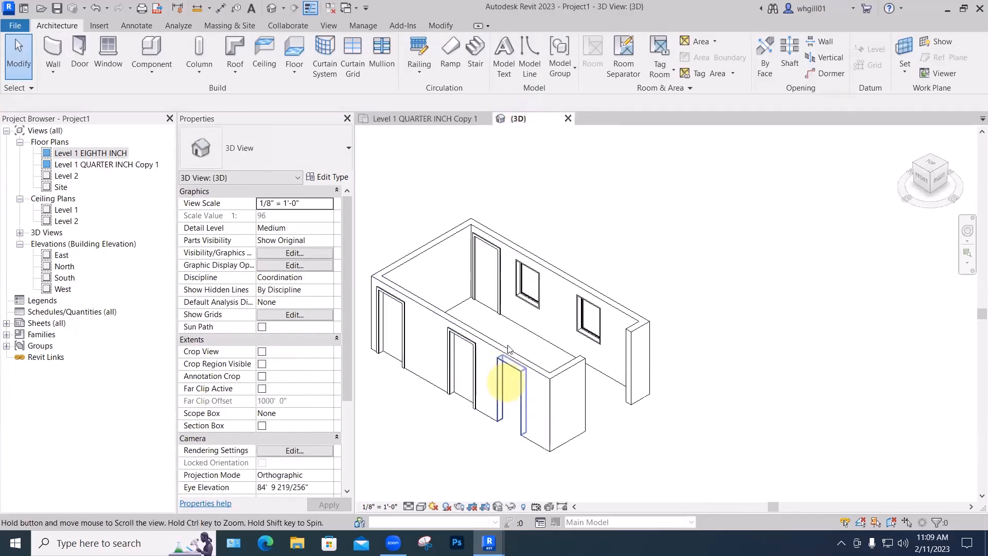
{"action": "scroll", "coordinate": [499, 386], "scroll_direction": "up", "scroll_amount": 2}
{"action": "scroll", "coordinate": [493, 391], "scroll_direction": "up", "scroll_amount": 1}
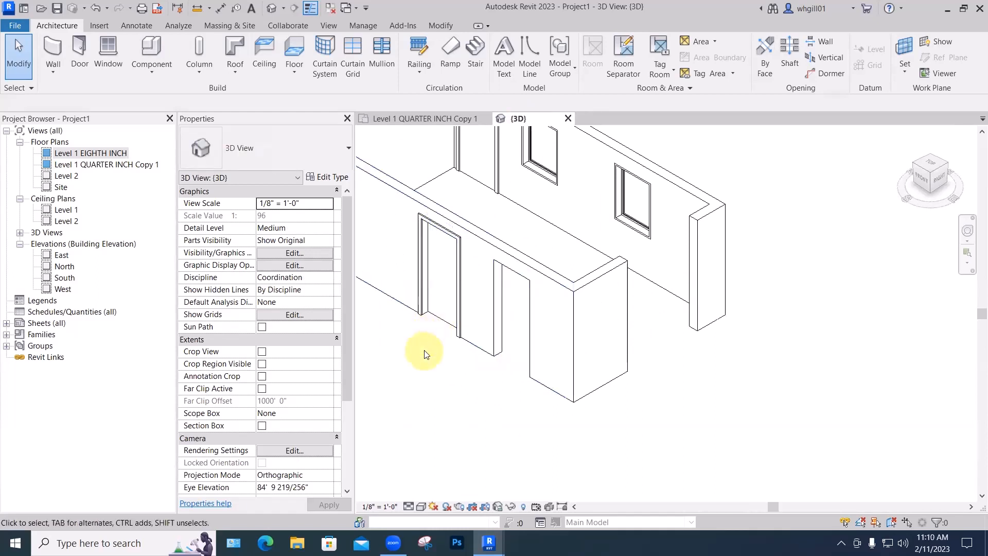
{"action": "key", "text": "Escape"}
{"action": "left_click", "coordinate": [438, 118]}
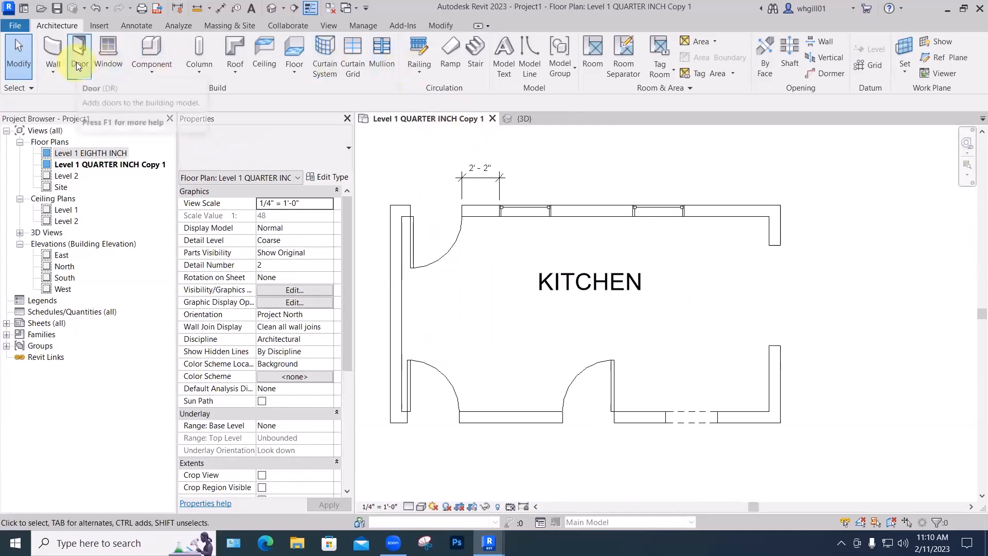
{"action": "left_click", "coordinate": [685, 408]}
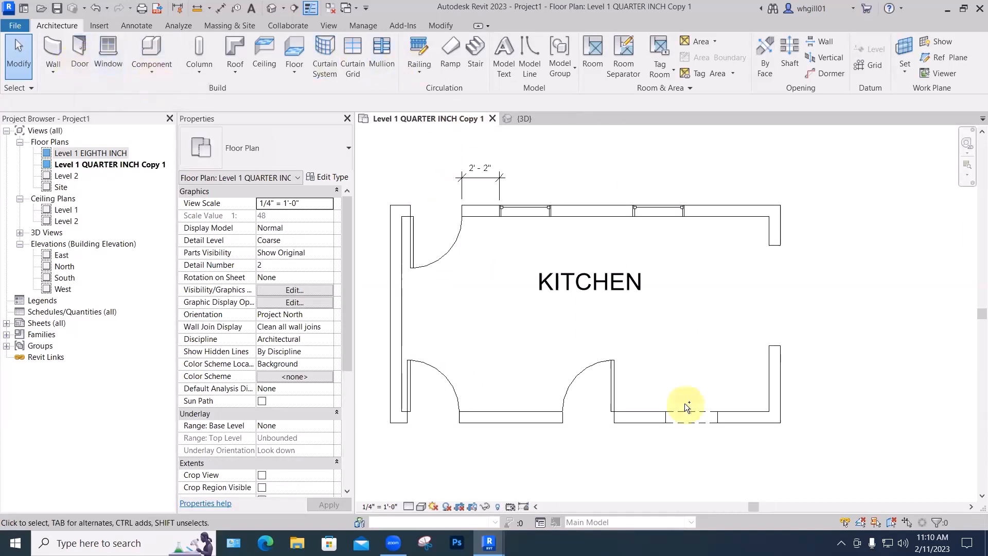
{"action": "key", "text": "ctrl+z"}
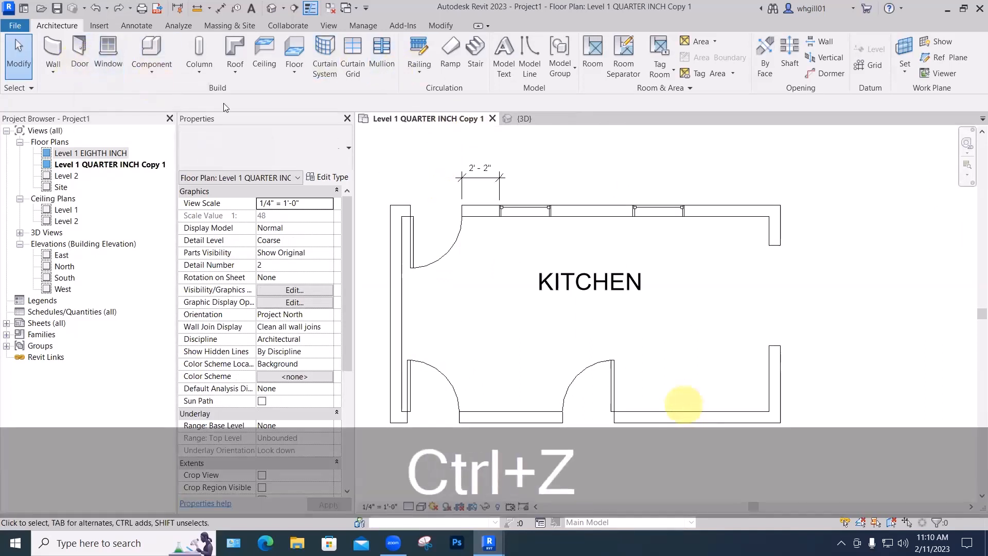
Load Door-Opening.rfa again and place a 36" x 84" opening in the lower wall, 3'-0" from both the nearest door and the right wall
{"action": "left_click", "coordinate": [80, 52]}
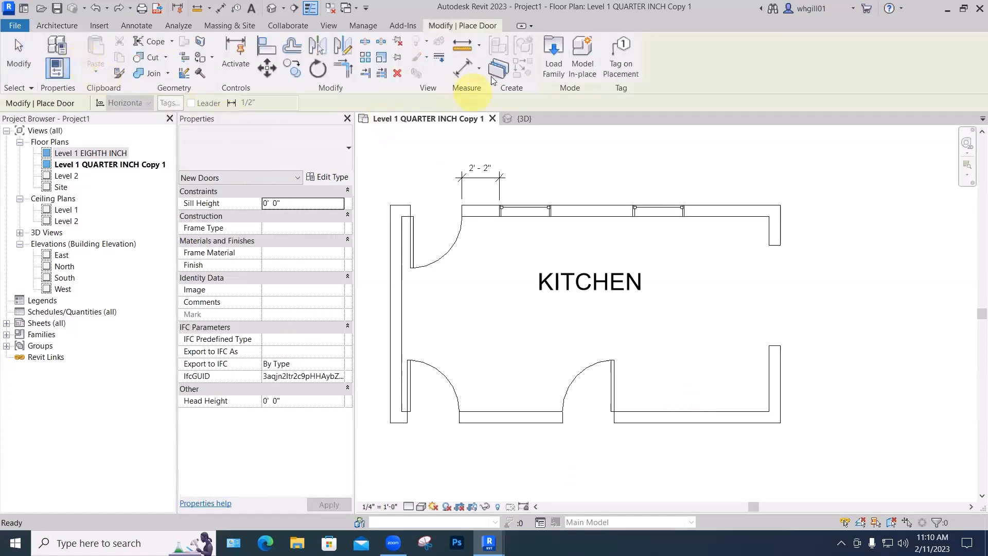
{"action": "left_click", "coordinate": [551, 67]}
{"action": "left_click", "coordinate": [551, 67]}
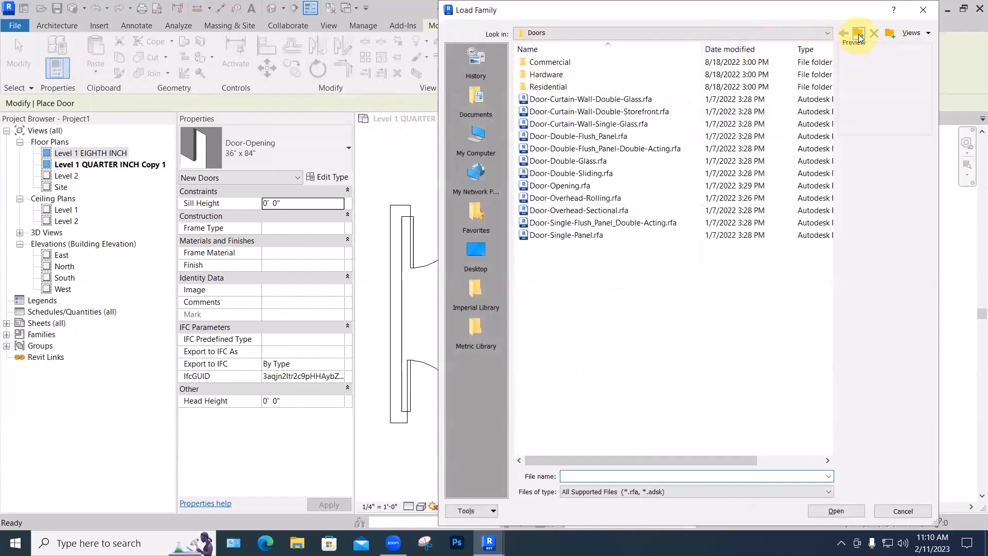
{"action": "left_click", "coordinate": [857, 33]}
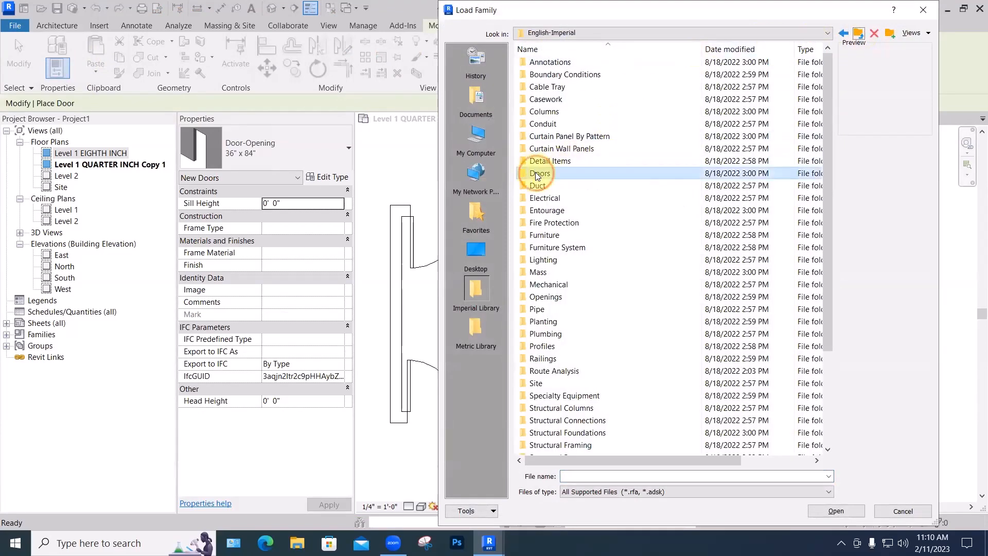
{"action": "double_click", "coordinate": [536, 173]}
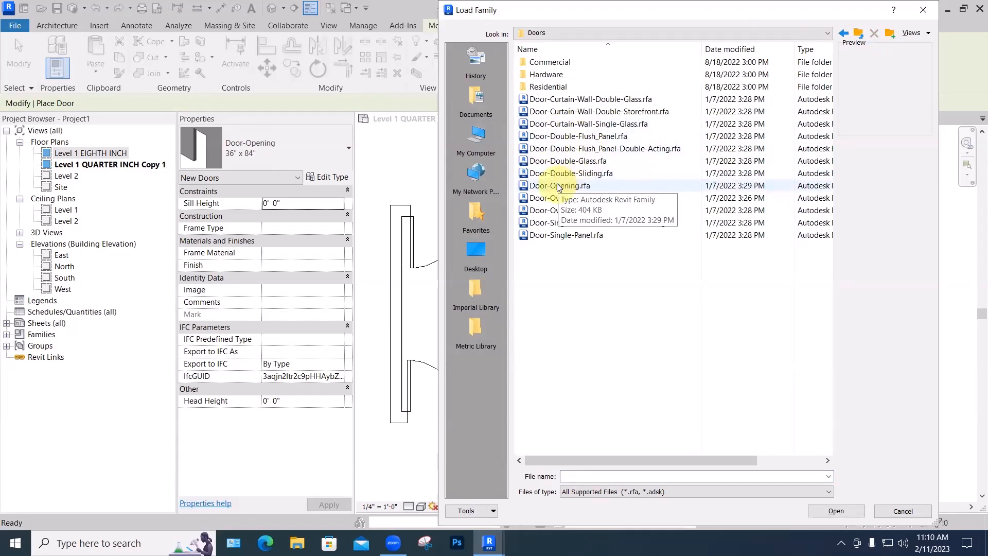
{"action": "left_click", "coordinate": [557, 185]}
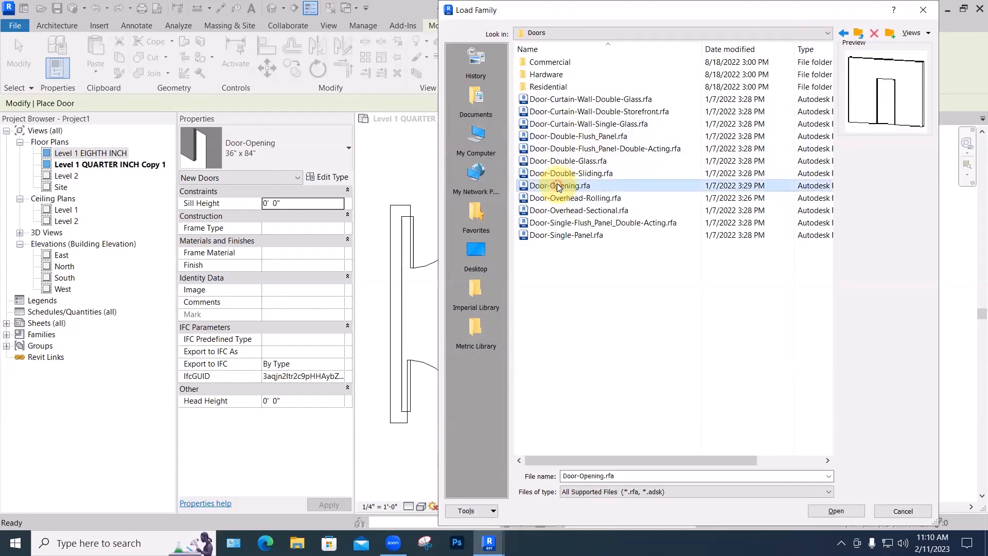
{"action": "left_click", "coordinate": [836, 511]}
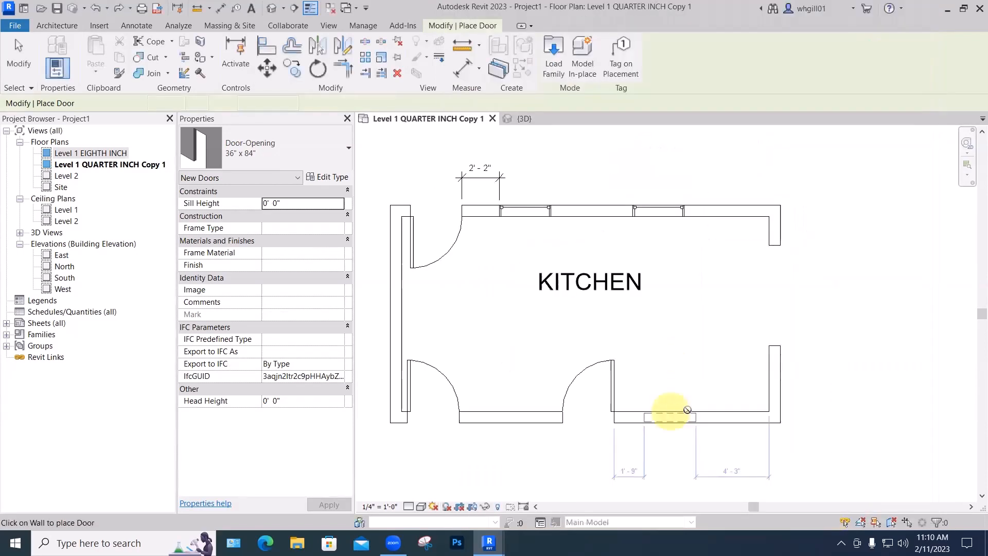
{"action": "key", "text": "Escape"}
{"action": "key", "text": "Escape"}
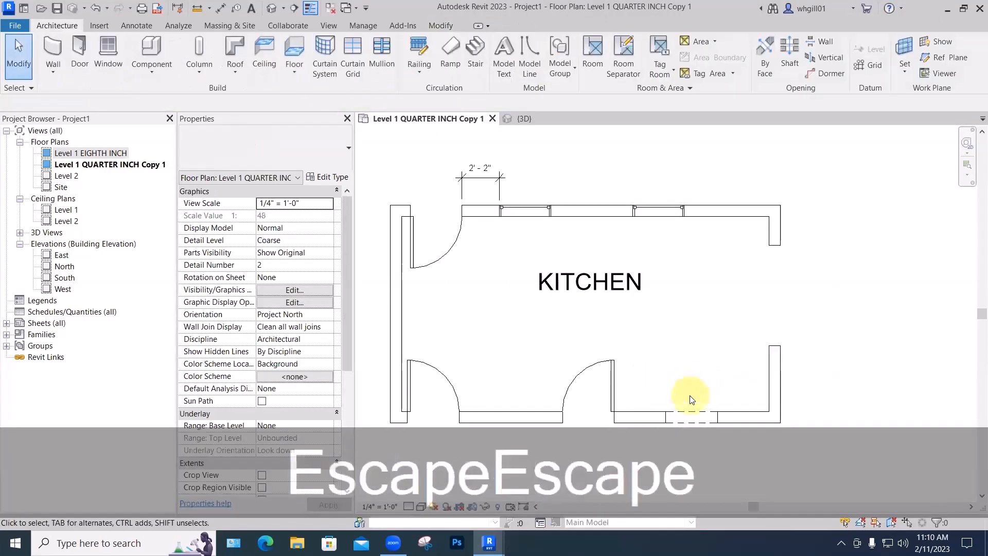
Select the new door opening in the 3D view and examine its type properties without changing them
{"action": "middle_click_drag", "start_coordinate": [706, 377], "coordinate": [725, 347]}
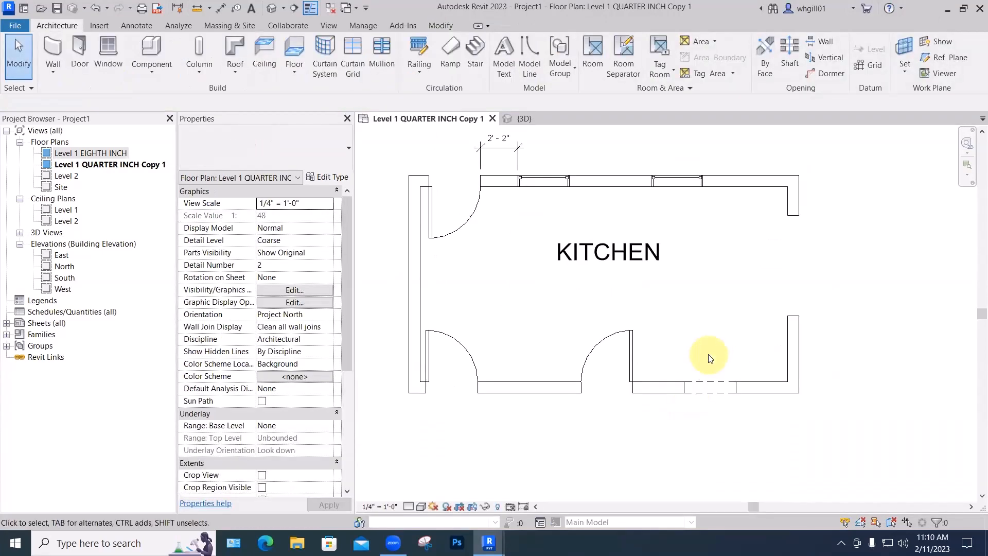
{"action": "left_click", "coordinate": [525, 117]}
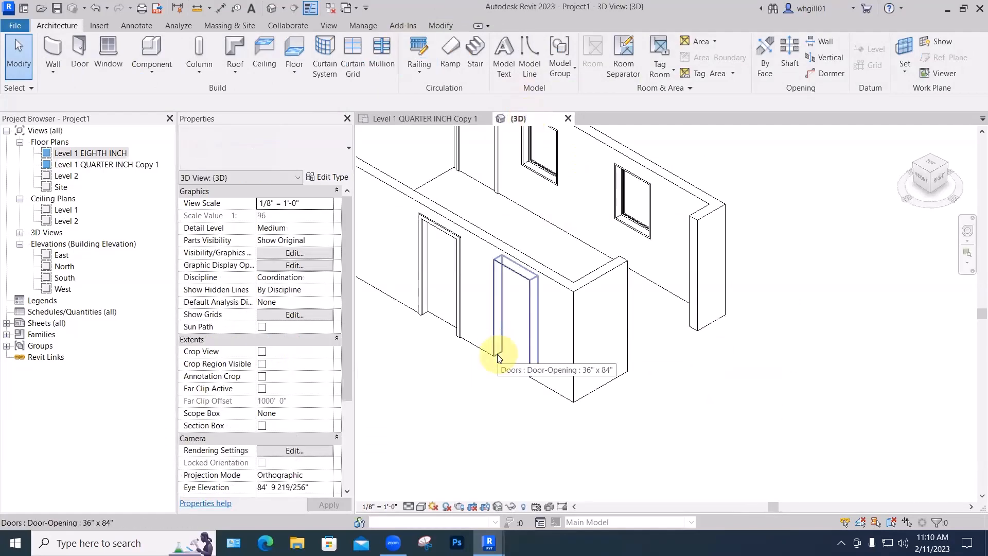
{"action": "middle_click_drag", "start_coordinate": [503, 359], "coordinate": [511, 377]}
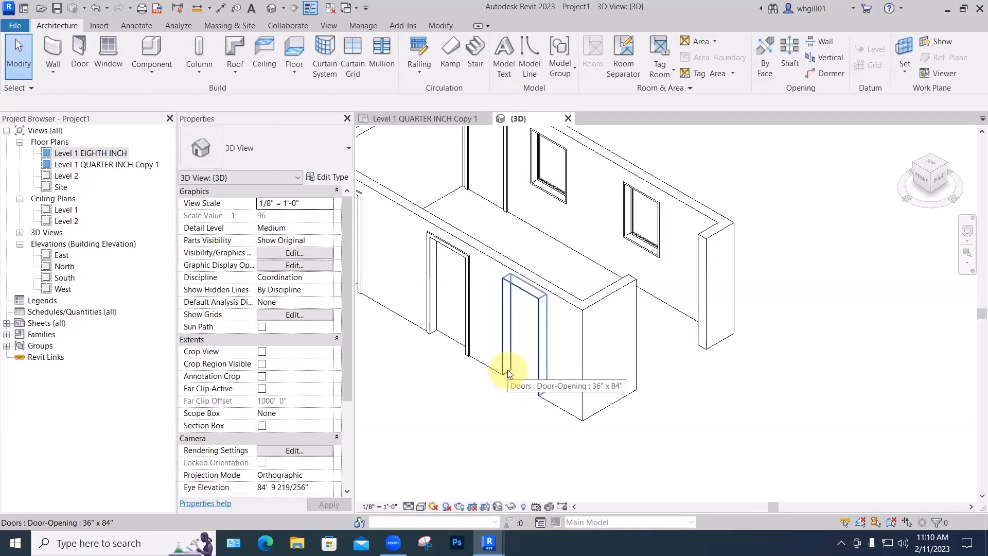
{"action": "left_click", "coordinate": [507, 369]}
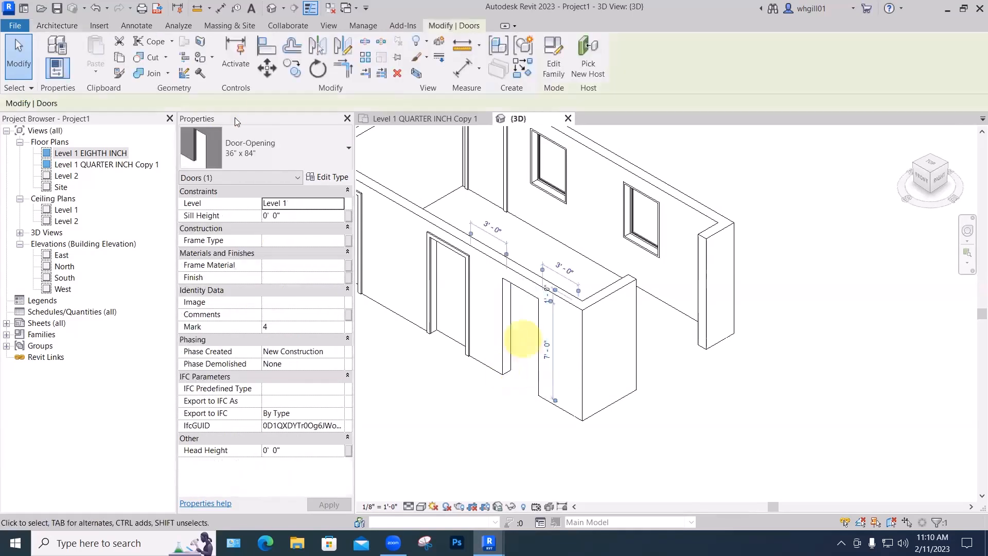
{"action": "left_click", "coordinate": [324, 178]}
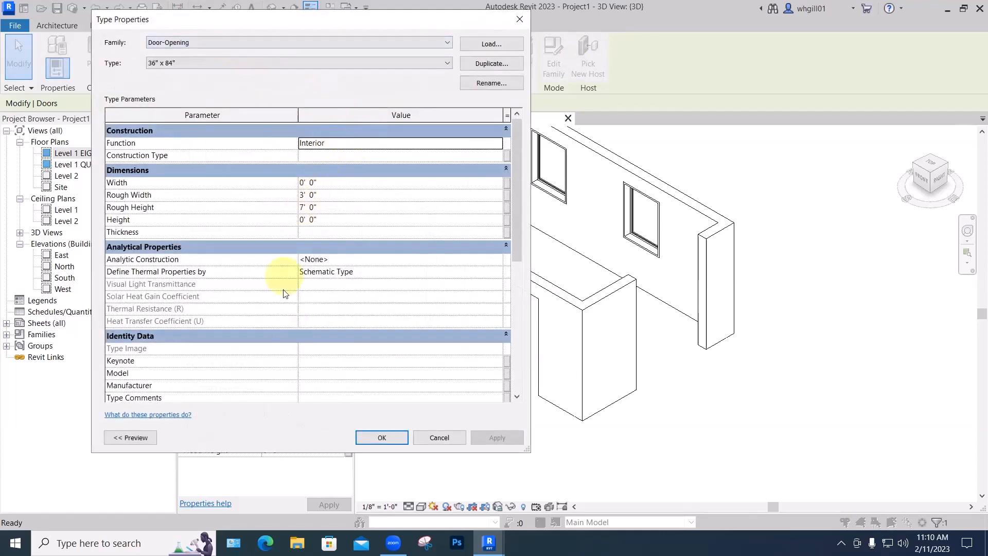
{"action": "left_click", "coordinate": [519, 19]}
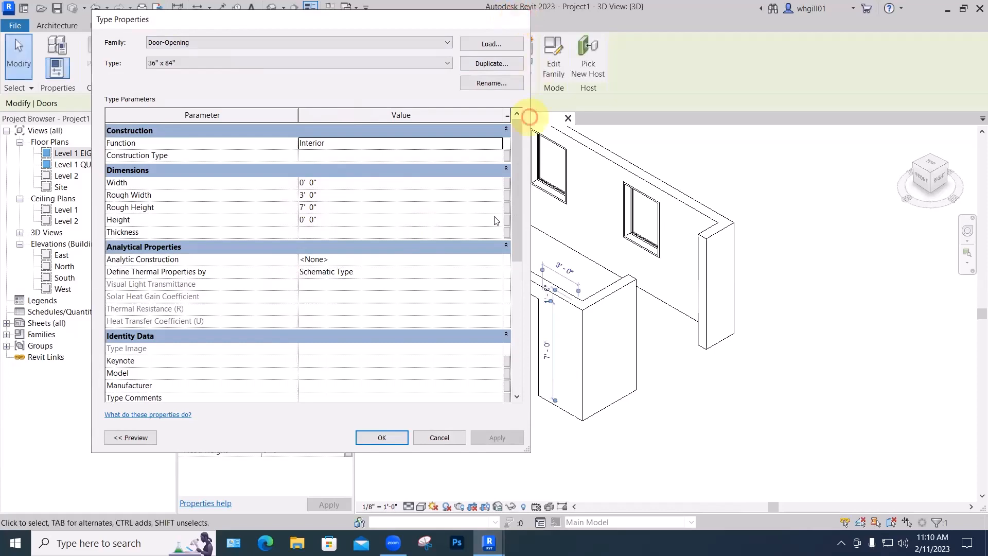
{"action": "key", "text": "Escape"}
{"action": "key", "text": "Escape"}
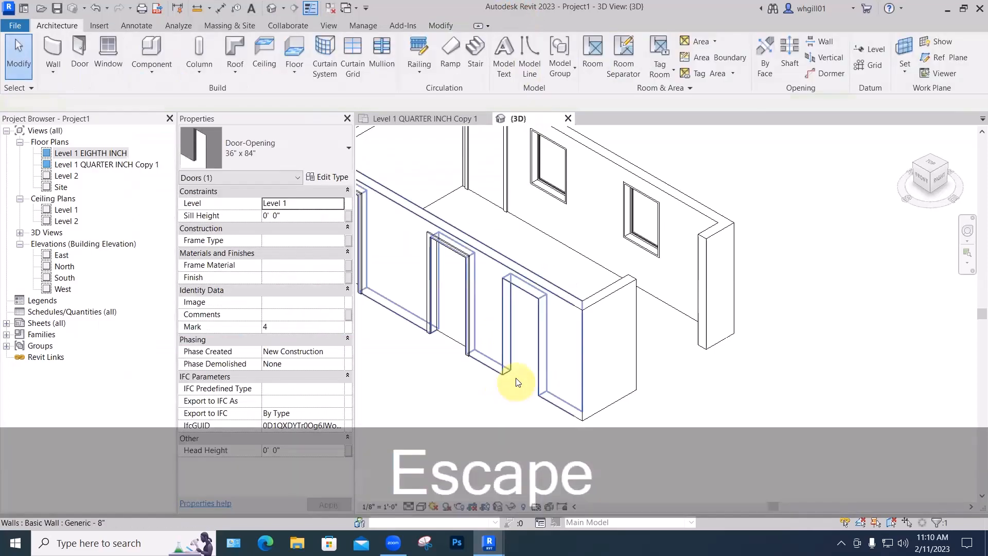
Create a similar 36" x 84" door opening in the same wall, between the two existing doors, in the 3D view
{"action": "left_click", "coordinate": [506, 374]}
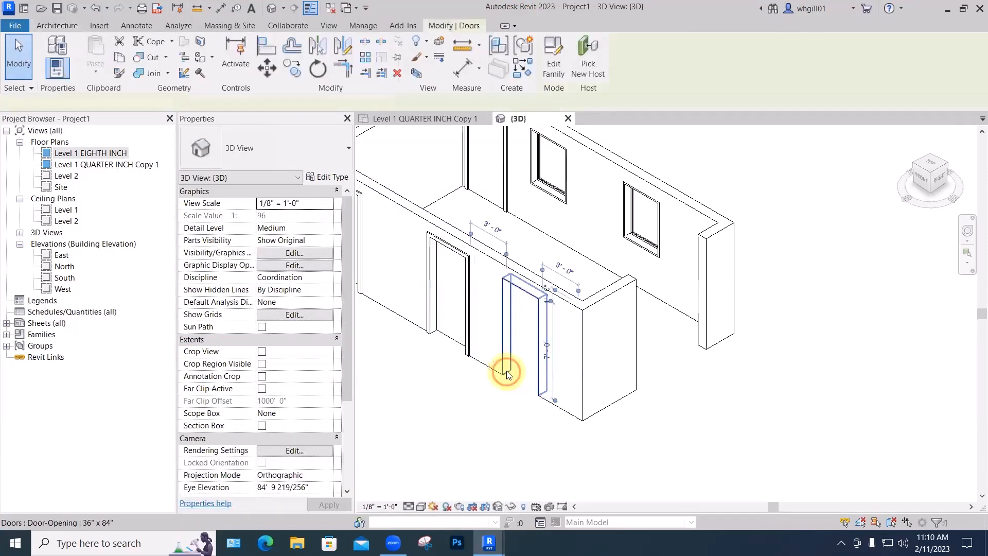
{"action": "key", "text": "c"}
{"action": "key", "text": "s"}
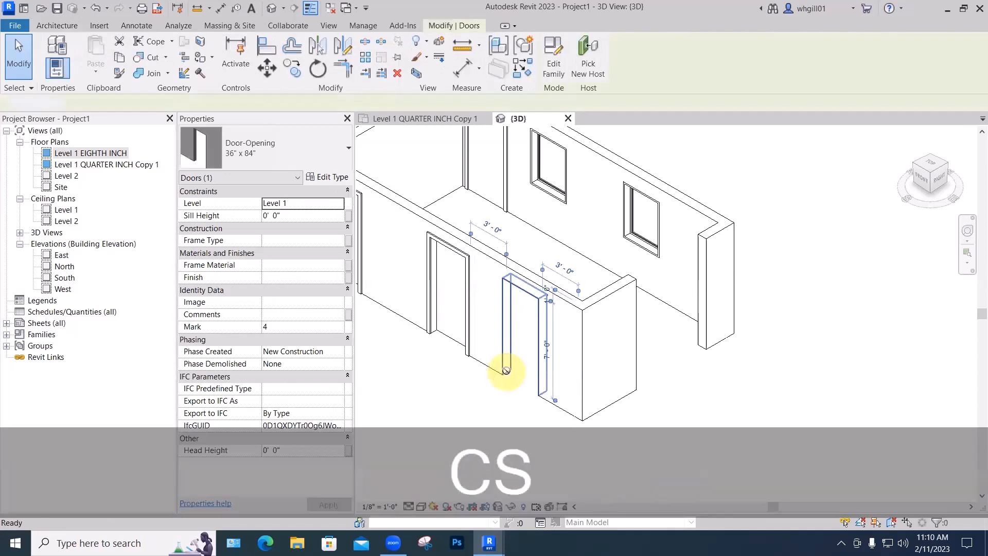
{"action": "left_click", "coordinate": [392, 308]}
{"action": "key", "text": "Escape"}
{"action": "key", "text": "Escape"}
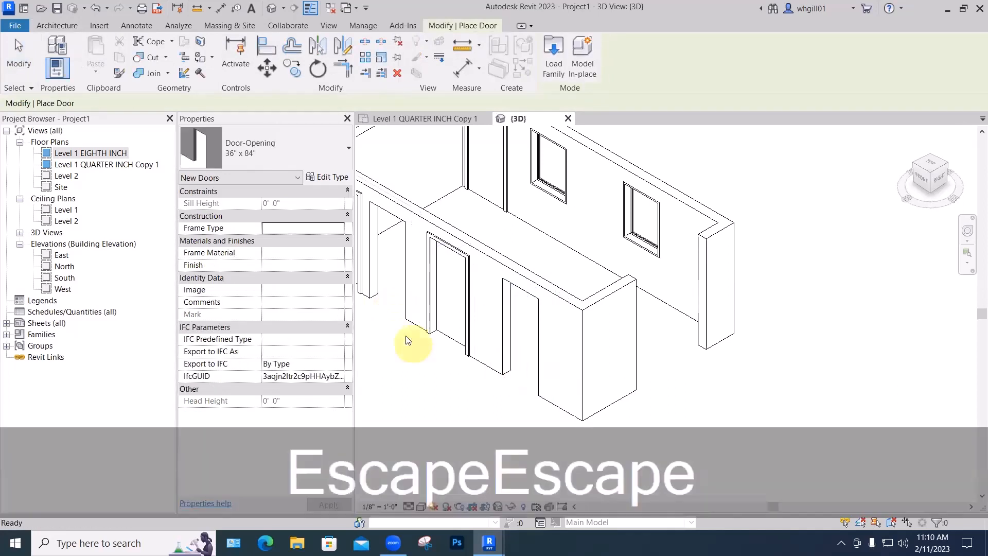
{"action": "scroll", "coordinate": [483, 387], "scroll_direction": "down", "scroll_amount": 2}
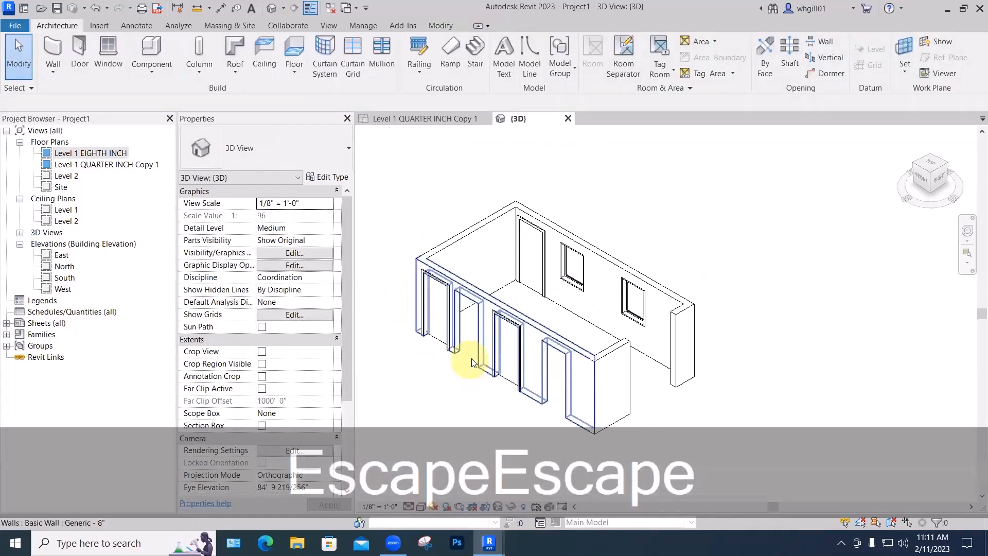
Duplicate the type of the door opening nearest the wall's right end in the 3D view as 48" x 84"
{"action": "middle_click_drag", "start_coordinate": [534, 395], "coordinate": [519, 363]}
{"action": "left_click", "coordinate": [530, 371]}
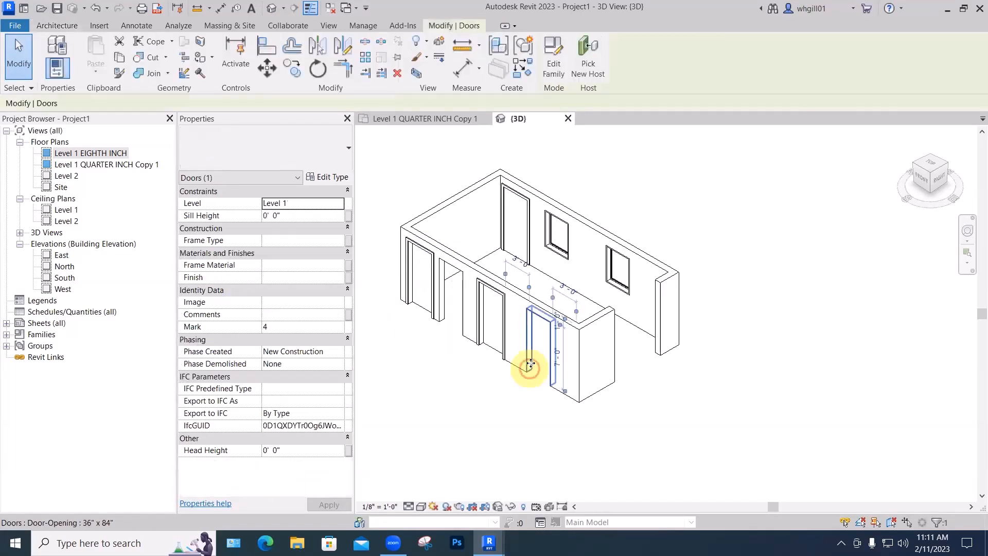
{"action": "left_click", "coordinate": [332, 177]}
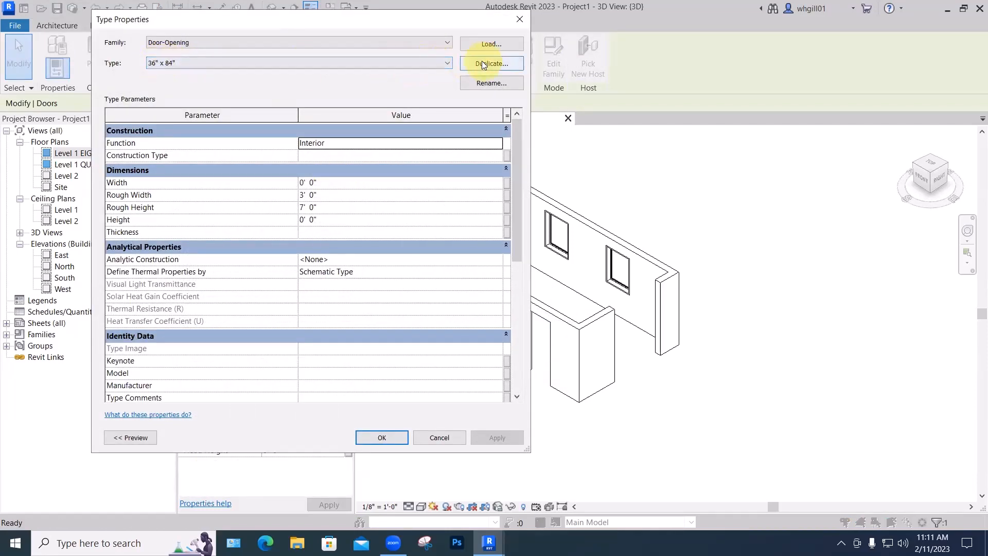
{"action": "left_click", "coordinate": [416, 62]}
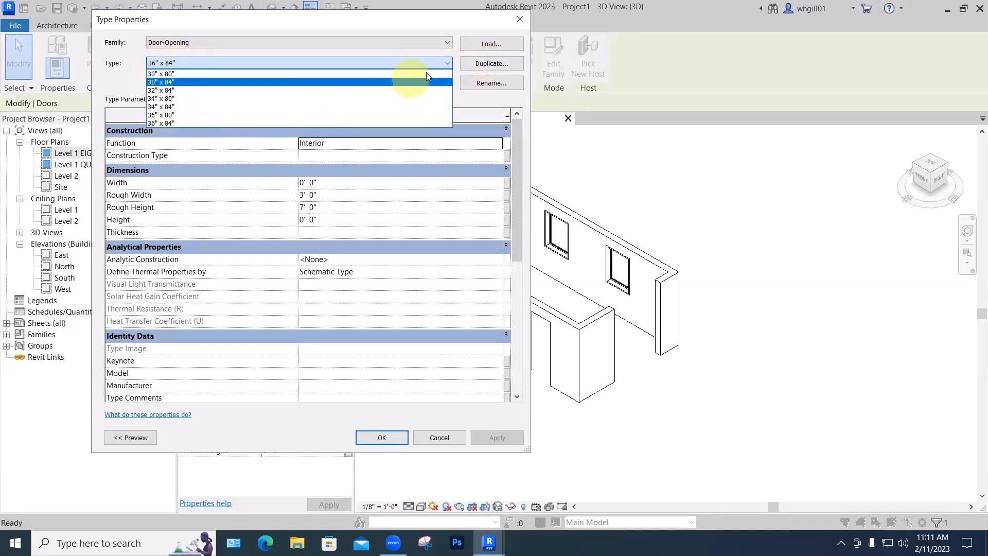
{"action": "left_click", "coordinate": [480, 62]}
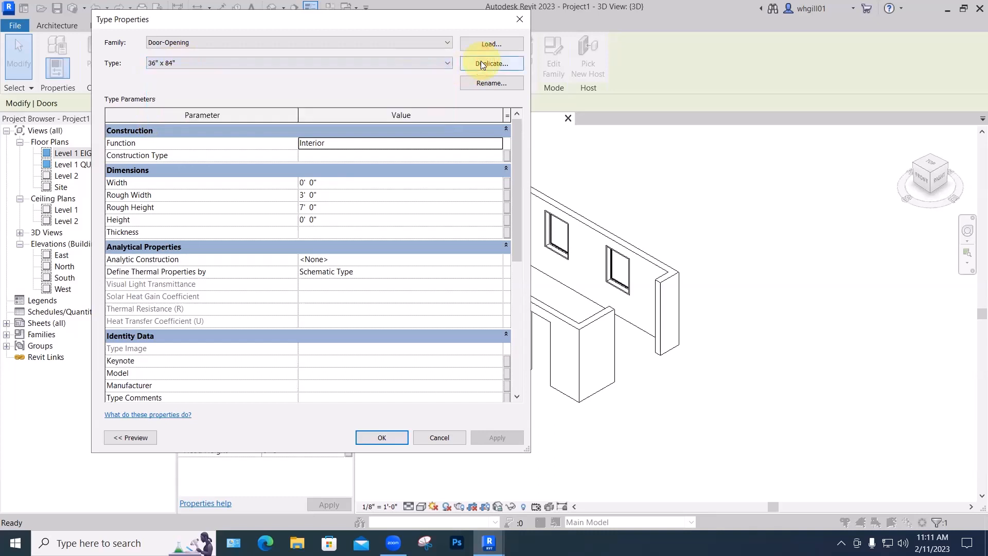
{"action": "left_click", "coordinate": [482, 64]}
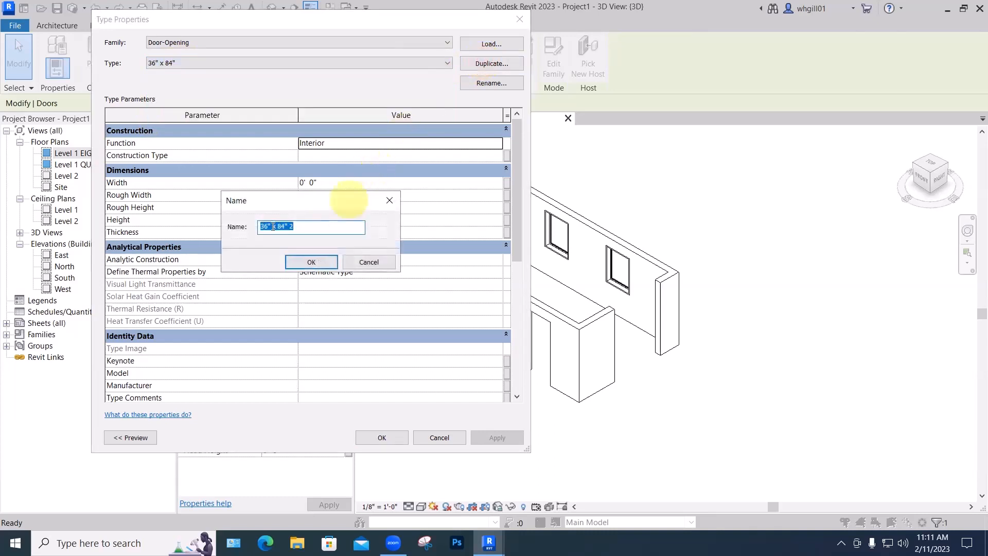
{"action": "left_click", "coordinate": [263, 226]}
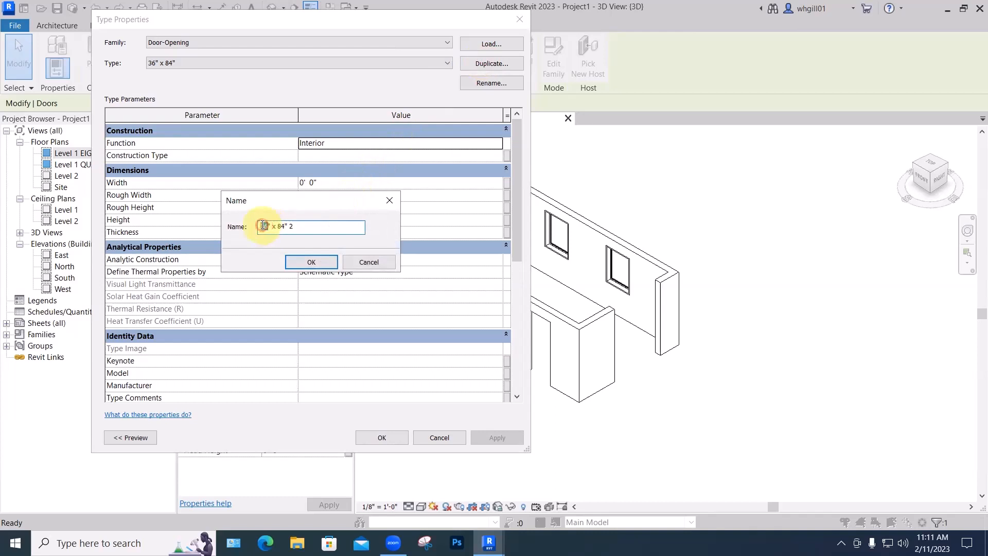
{"action": "type", "text": "48"}
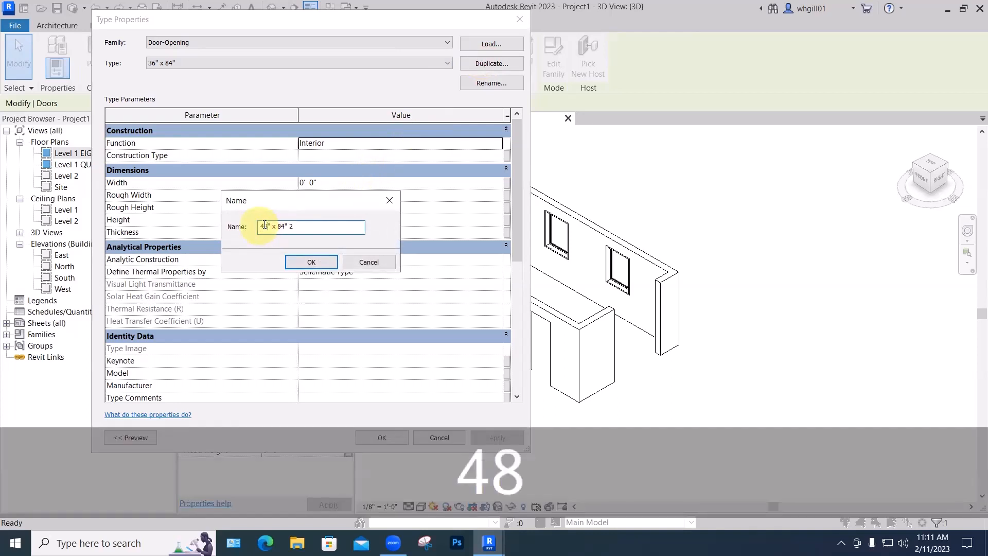
{"action": "key", "text": "BackSpace"}
{"action": "key", "text": "BackSpace"}
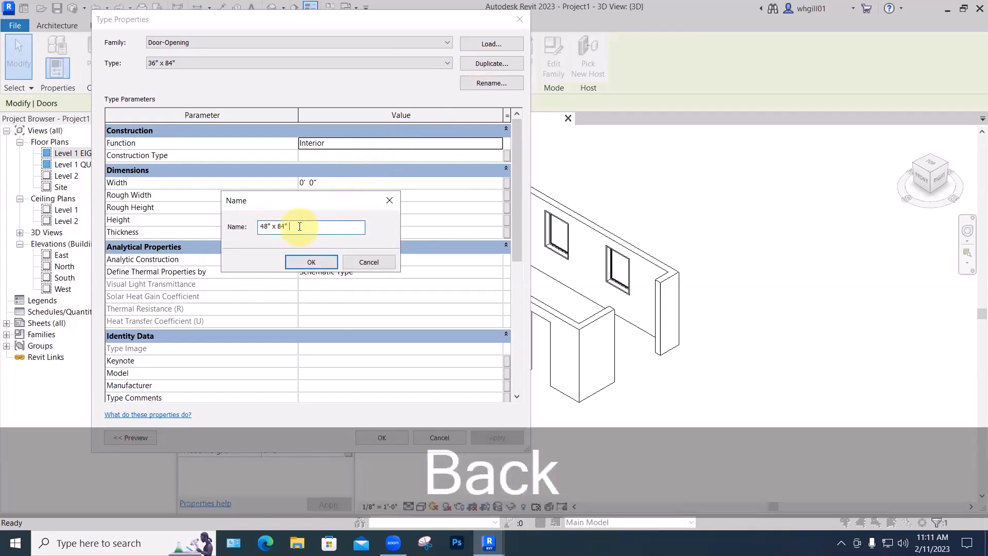
{"action": "left_click", "coordinate": [308, 261]}
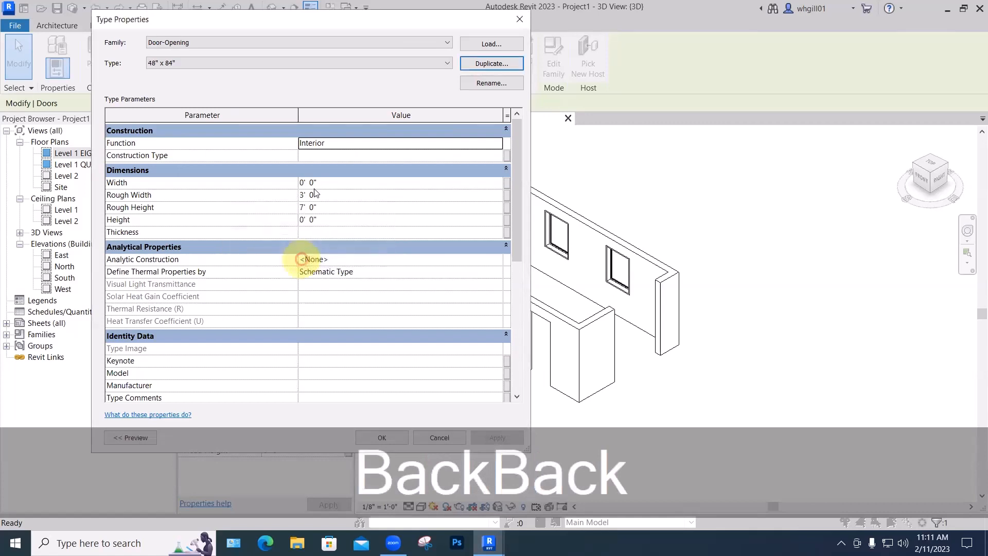
Set the new opening type's Rough Width to 4' 0" and apply the type to the selected opening
{"action": "left_click", "coordinate": [318, 193]}
{"action": "left_click_drag", "start_coordinate": [317, 193], "coordinate": [300, 194]}
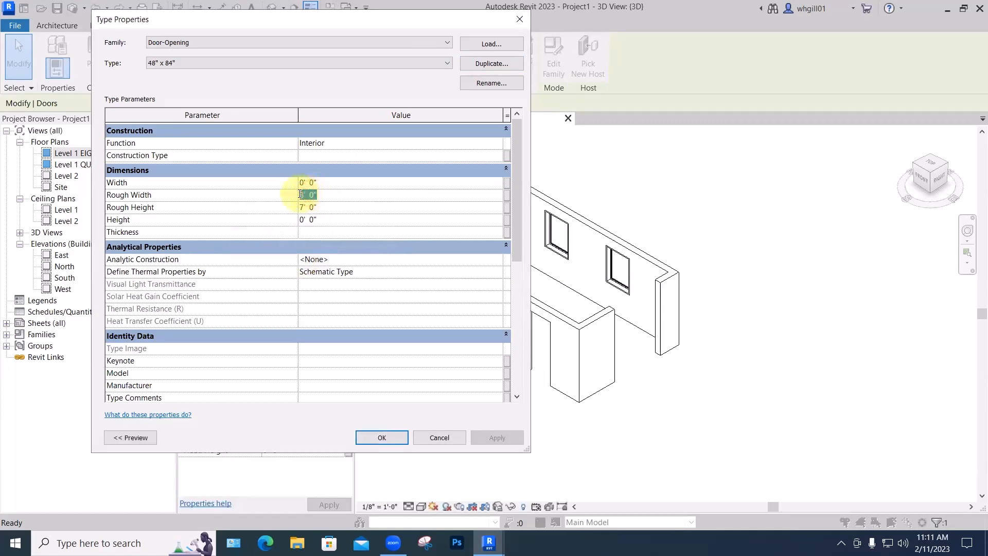
{"action": "type", "text": "4"}
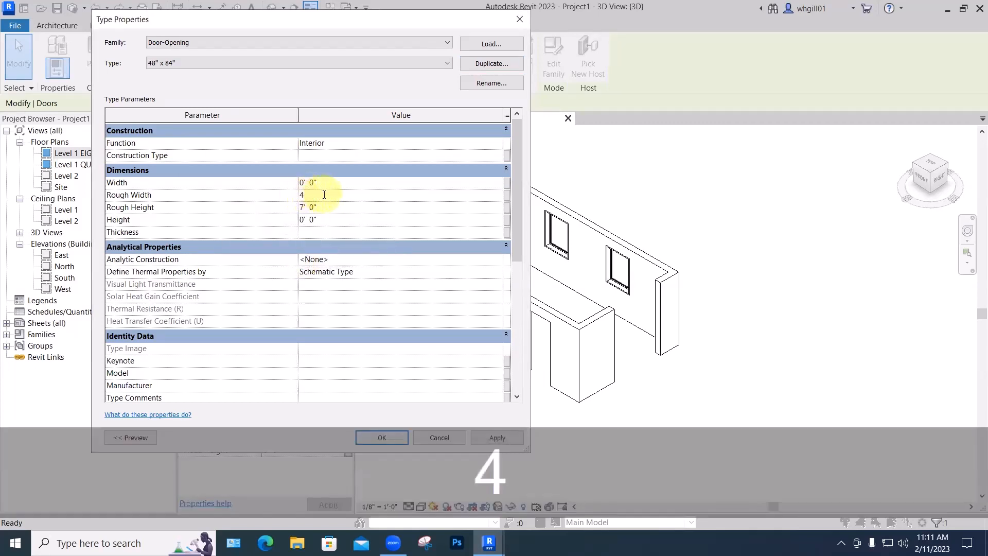
{"action": "left_click", "coordinate": [340, 186]}
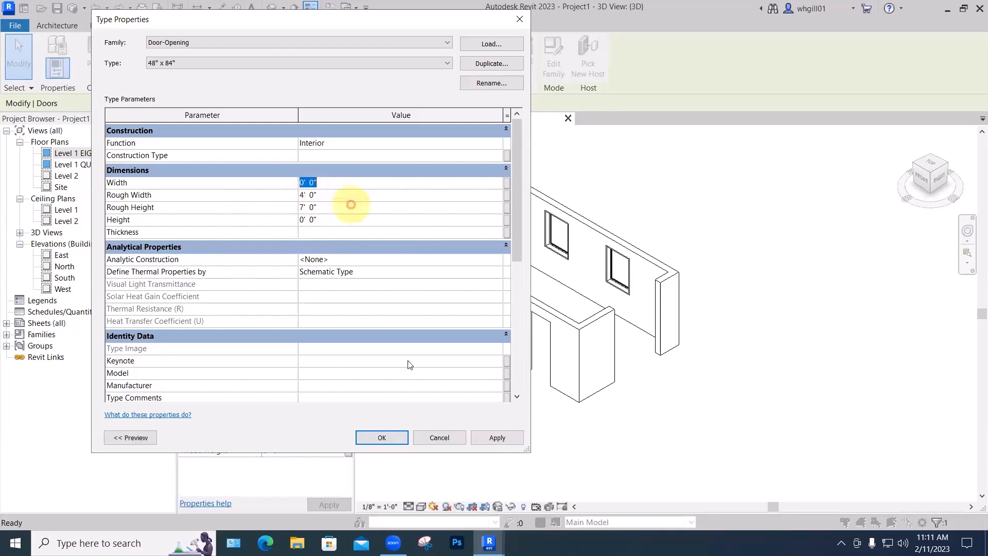
{"action": "left_click", "coordinate": [394, 439]}
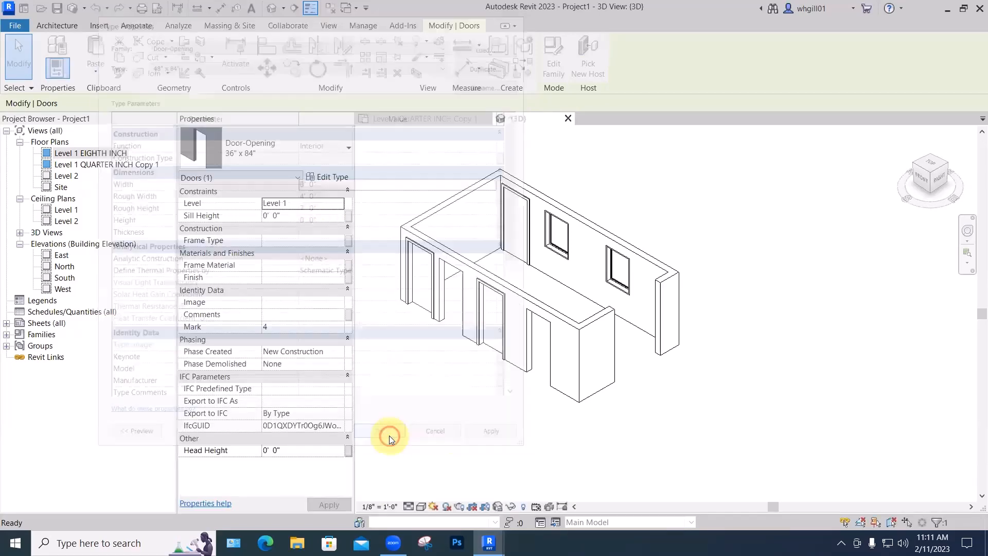
{"action": "key", "text": "Escape"}
{"action": "key", "text": "Escape"}
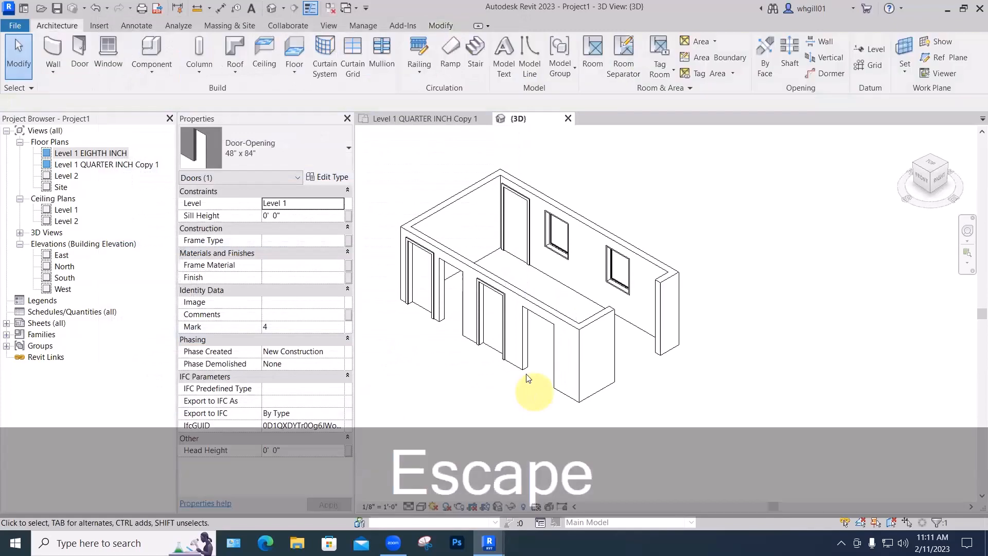
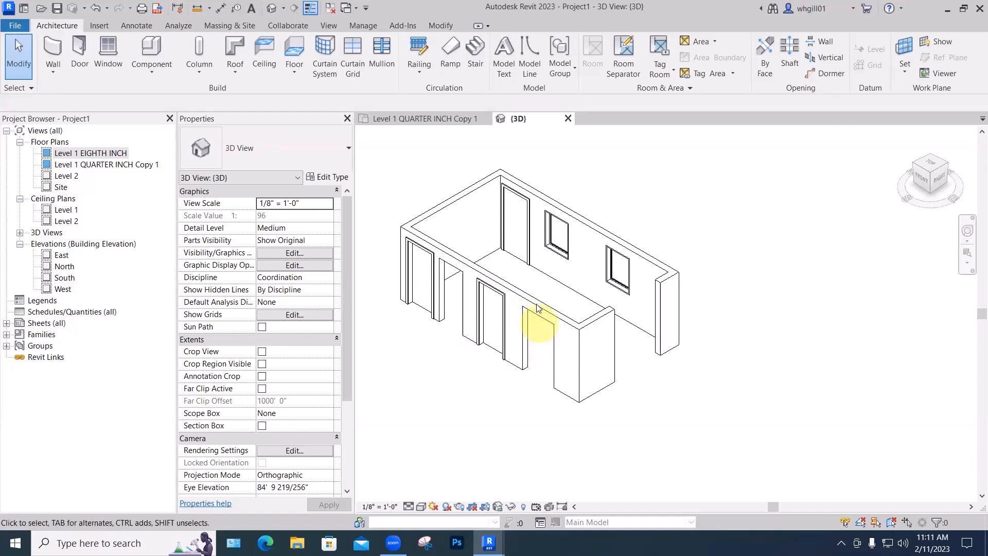
Add an aligned dimension across the width of the wider opening in the lower wall of the quarter-inch plan
{"action": "left_click", "coordinate": [430, 117]}
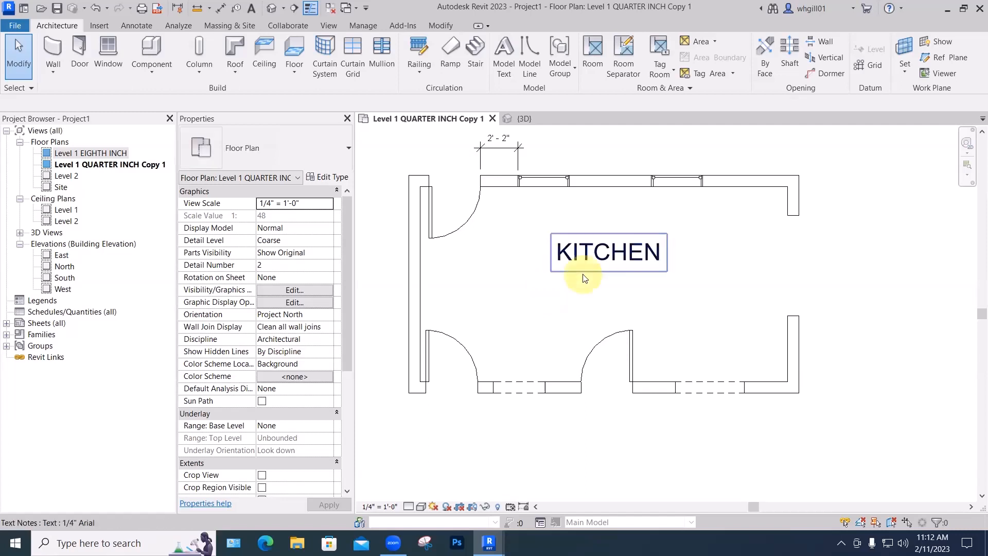
{"action": "middle_click_drag", "start_coordinate": [591, 282], "coordinate": [570, 295]}
{"action": "middle_click_drag", "start_coordinate": [640, 311], "coordinate": [617, 281]}
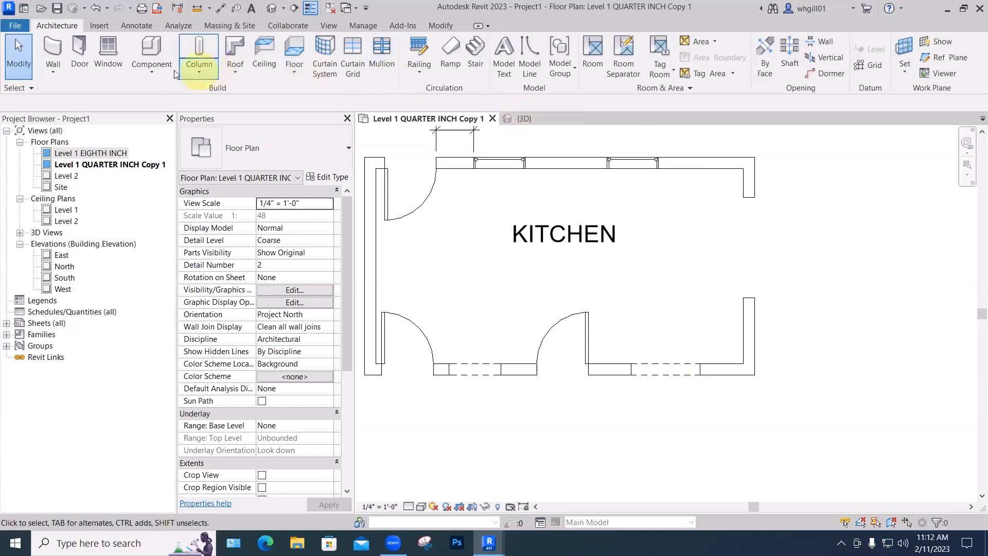
{"action": "left_click", "coordinate": [146, 28]}
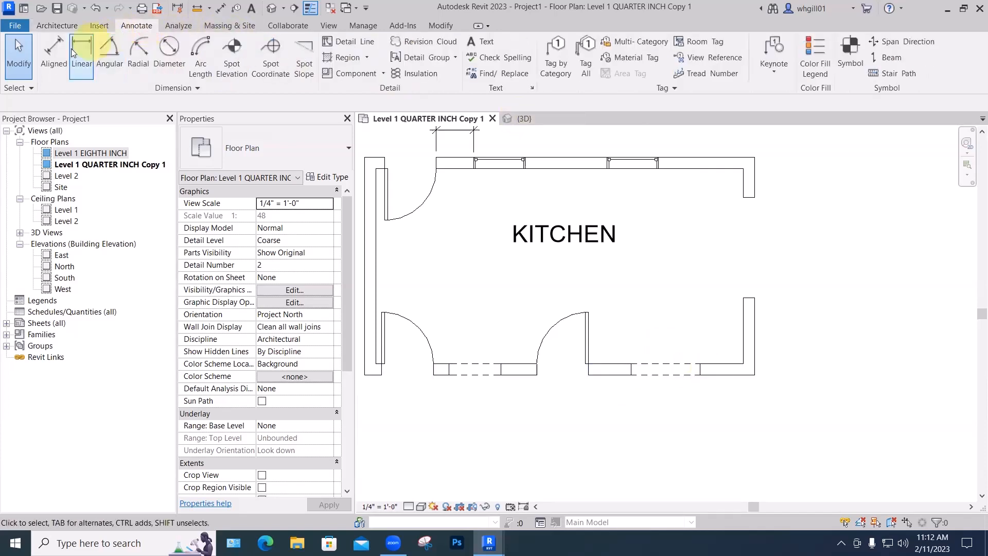
{"action": "left_click", "coordinate": [55, 53]}
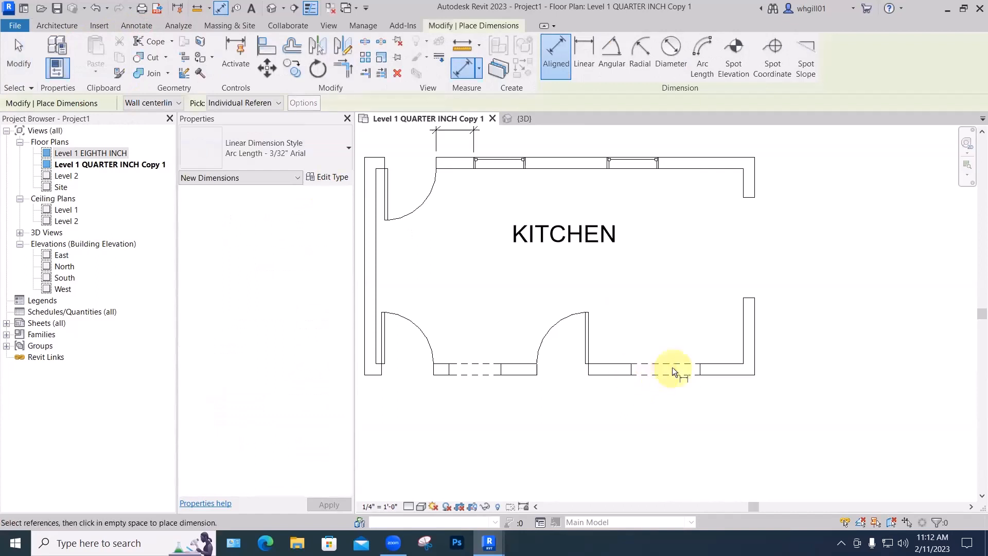
{"action": "left_click", "coordinate": [633, 369]}
{"action": "left_click", "coordinate": [698, 368]}
{"action": "left_click", "coordinate": [719, 408]}
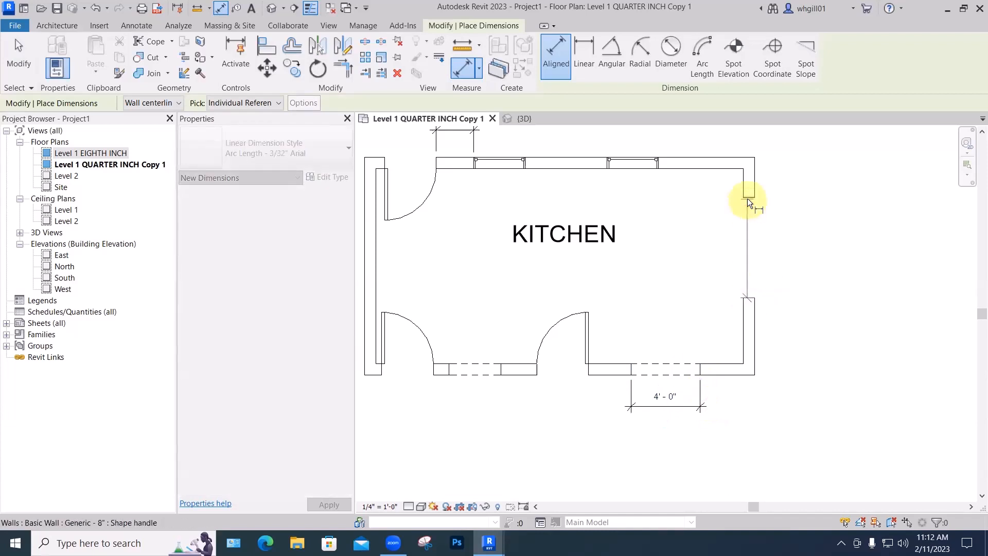
Dimension the gap between the two segments of the right wall, placing the dimension outside the room
{"action": "left_click", "coordinate": [747, 198]}
{"action": "left_click", "coordinate": [791, 203]}
{"action": "key", "text": "Escape"}
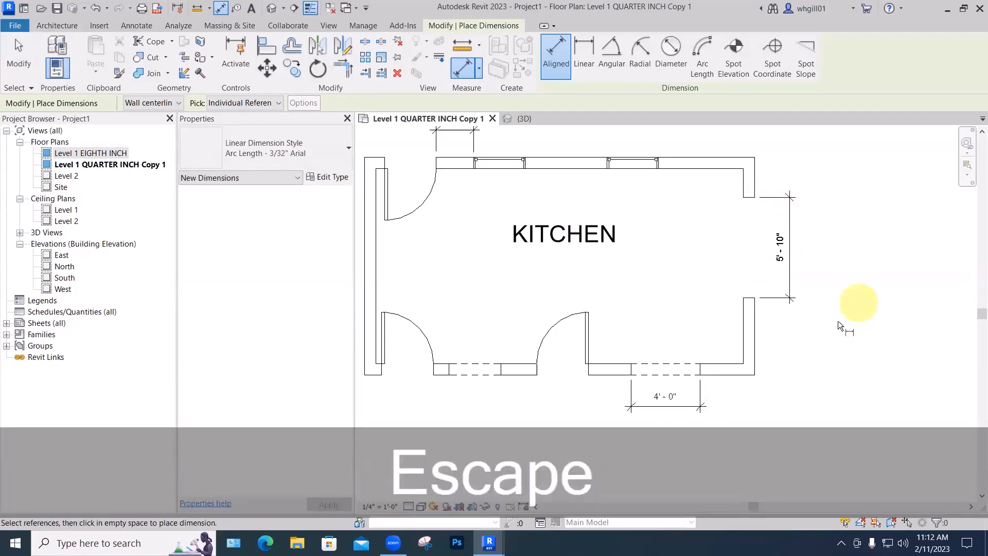
{"action": "key", "text": "Escape"}
{"action": "scroll", "coordinate": [785, 373], "scroll_direction": "down", "scroll_amount": 2}
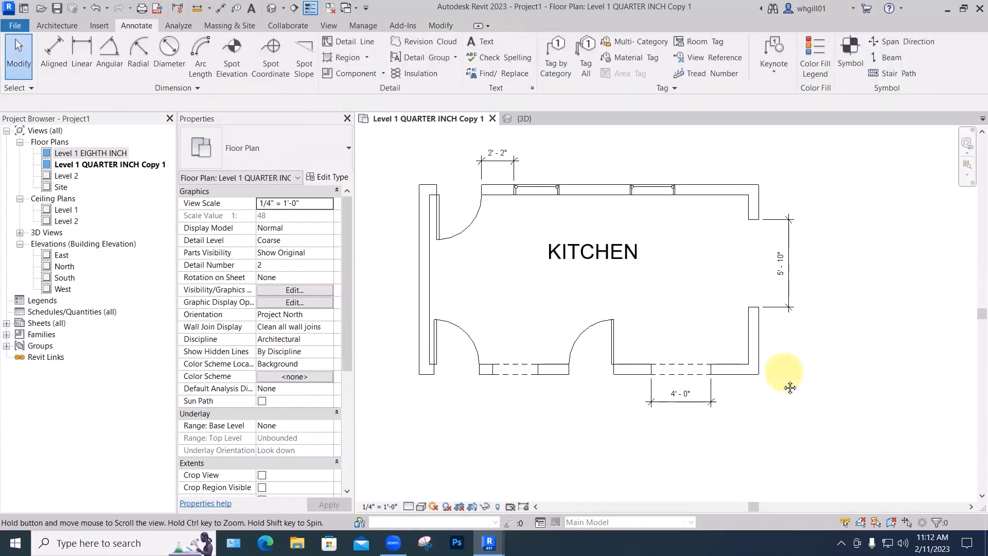
{"action": "key", "text": "Escape"}
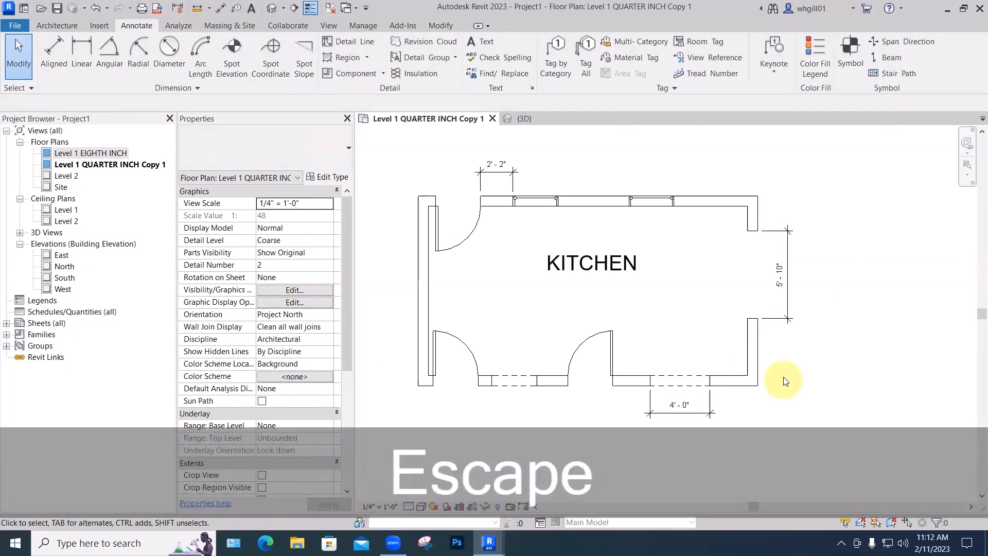
{"action": "middle_click_drag", "start_coordinate": [785, 382], "coordinate": [788, 381]}
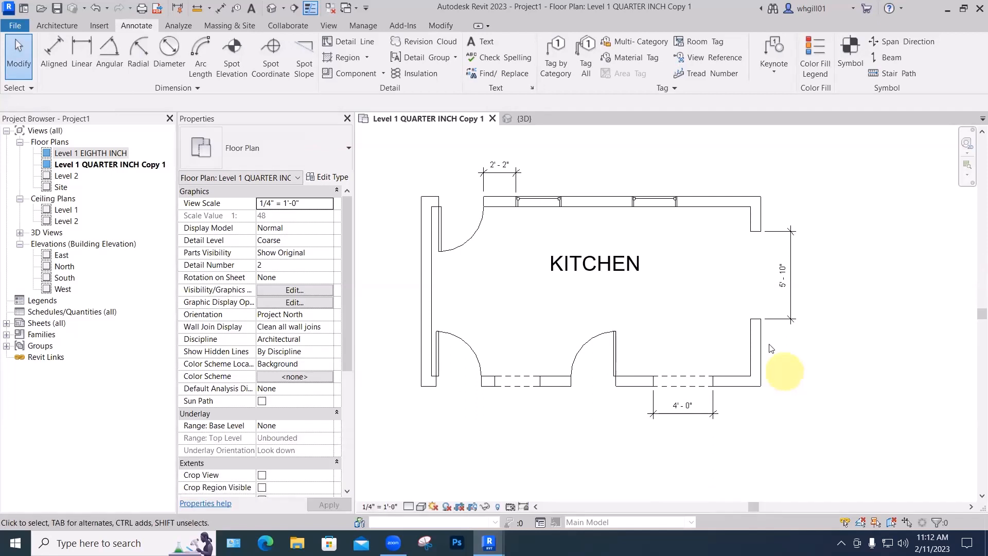
{"action": "left_click", "coordinate": [559, 162]}
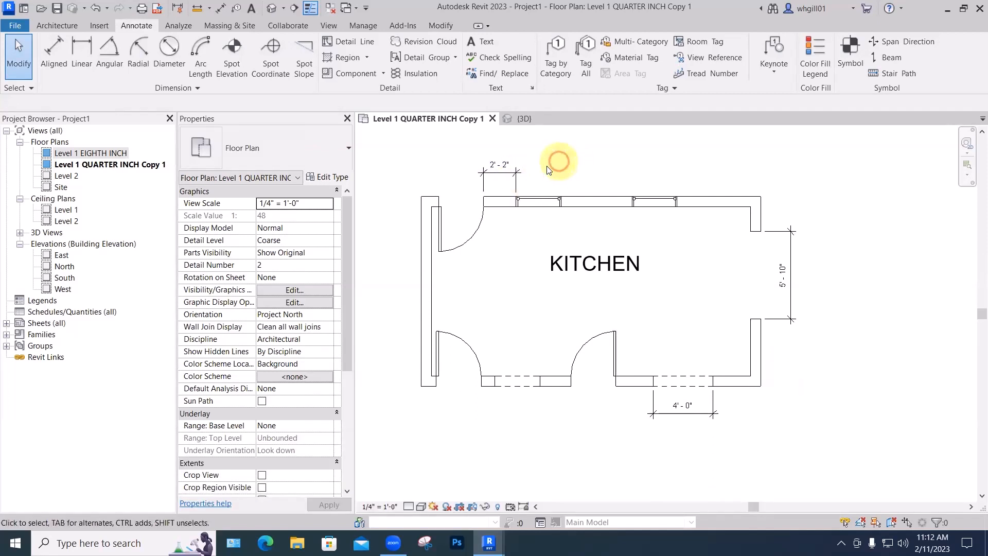
{"action": "left_click", "coordinate": [536, 198]}
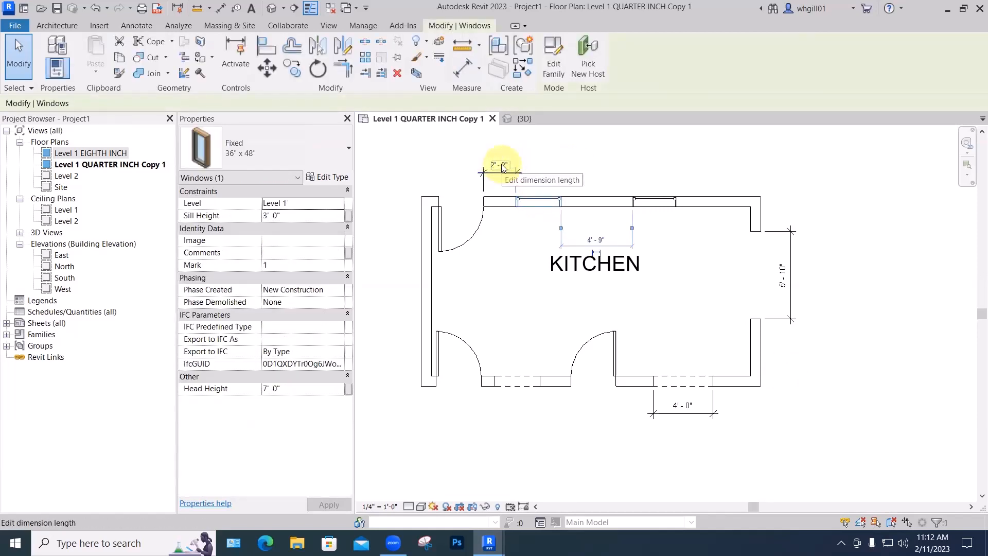
{"action": "key", "text": "Escape"}
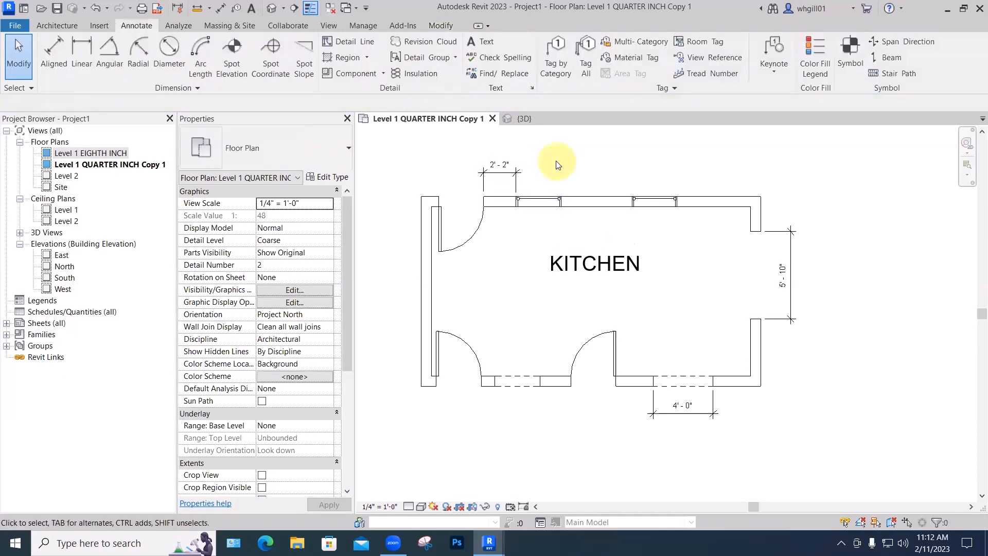
{"action": "left_click", "coordinate": [439, 226]}
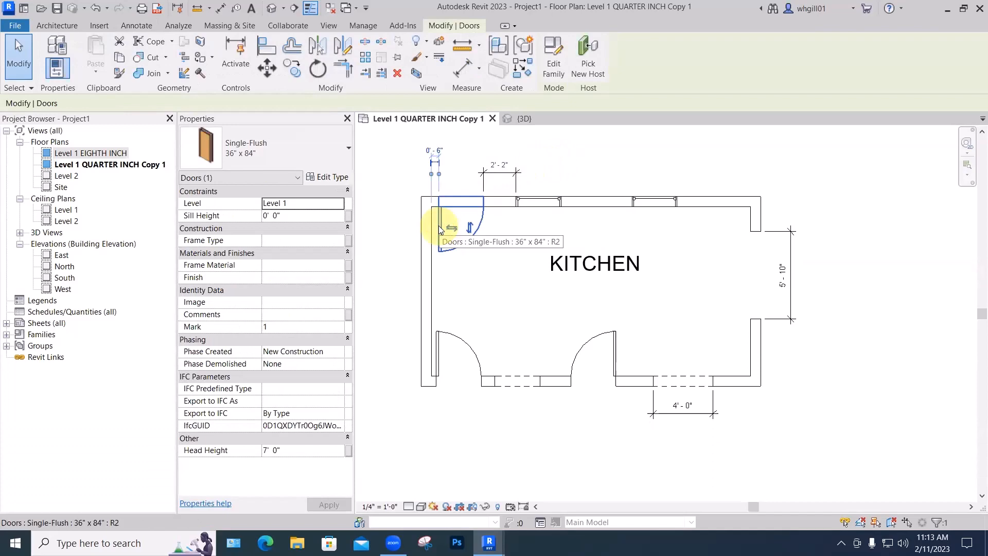
{"action": "left_click", "coordinate": [460, 143]}
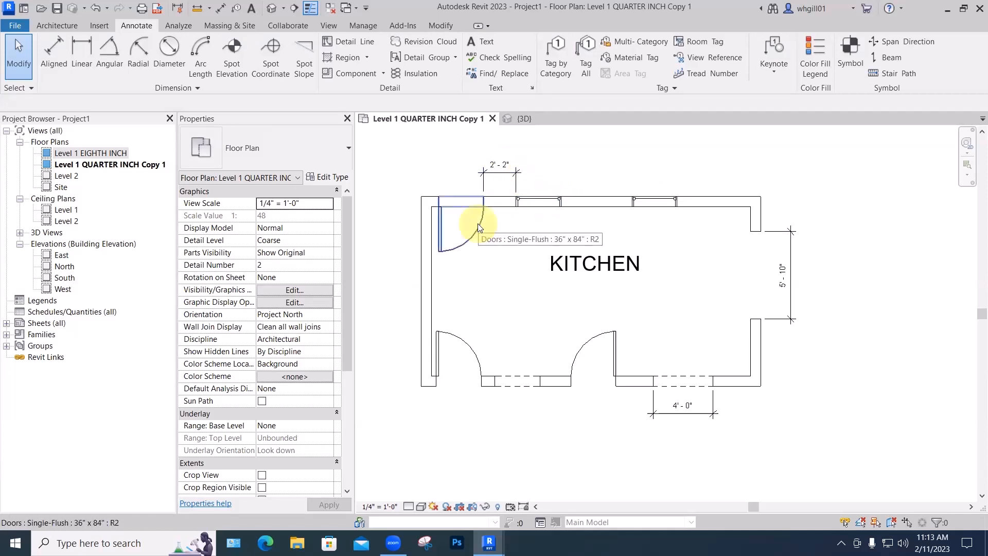
Move the left window in the upper wall by setting its dimensioned distance from the adjacent door to 3'
{"action": "left_click", "coordinate": [538, 201]}
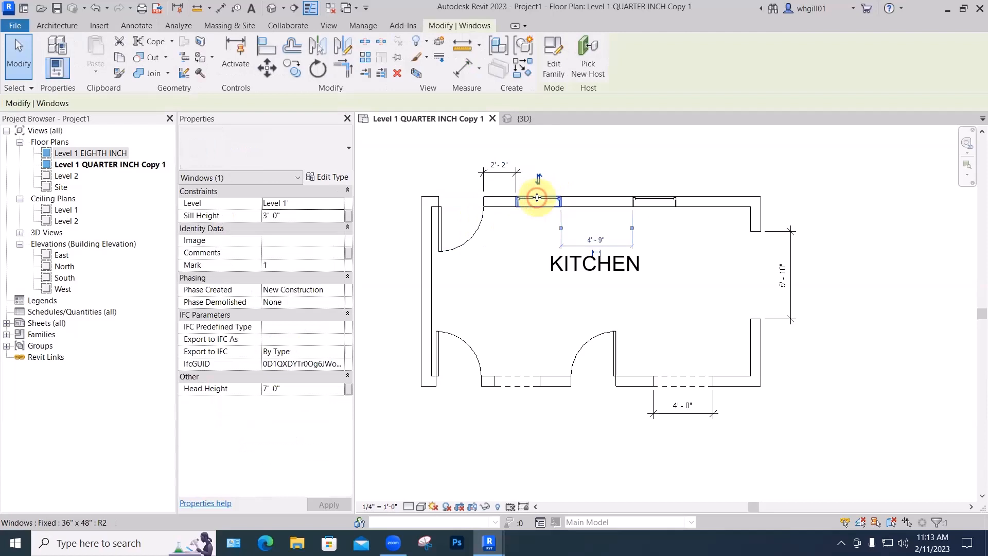
{"action": "left_click", "coordinate": [501, 164]}
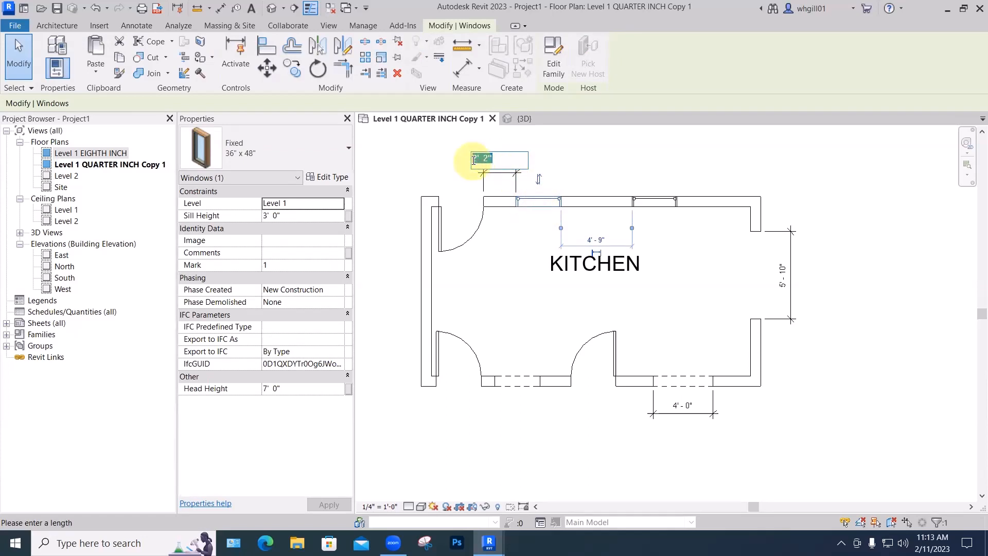
{"action": "type", "text": "3'"}
{"action": "key", "text": "Return"}
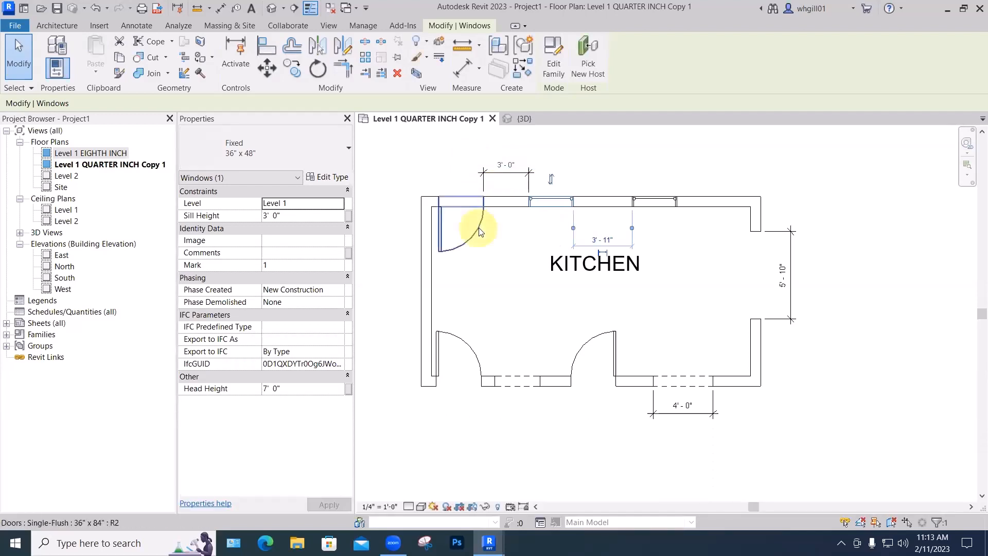
{"action": "left_click", "coordinate": [547, 202]}
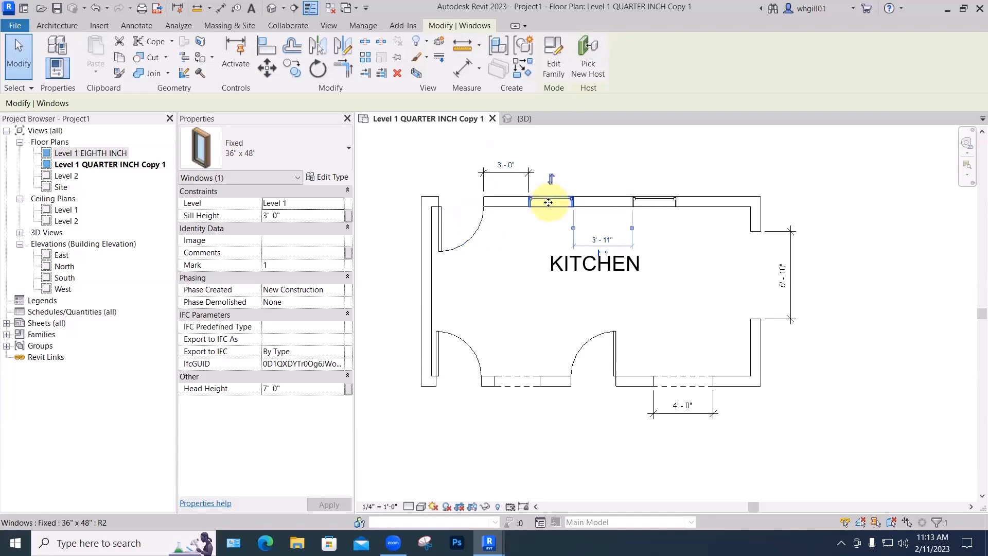
{"action": "left_click", "coordinate": [586, 151]}
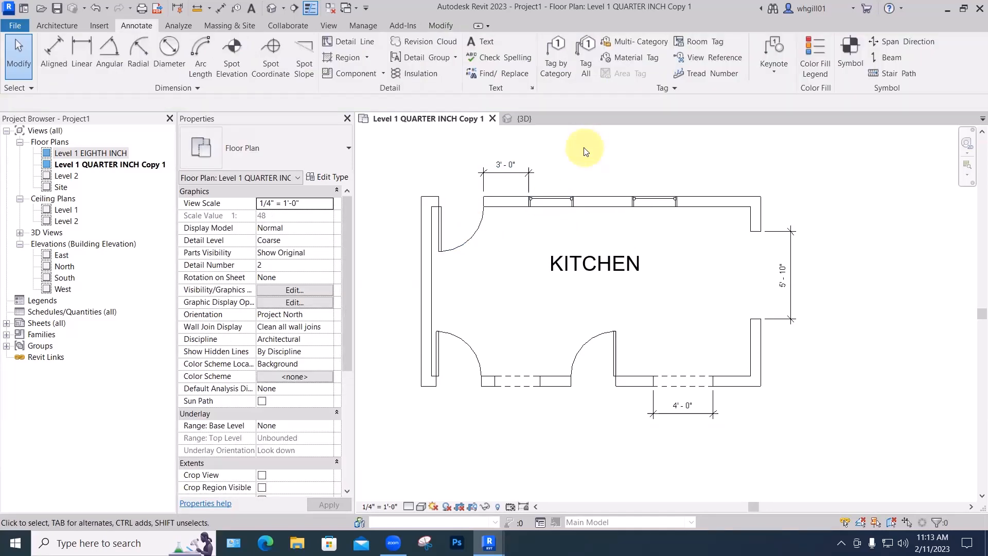
Delete the dimension between the upper-left door and the left window in the upper wall
{"action": "left_click", "coordinate": [530, 173]}
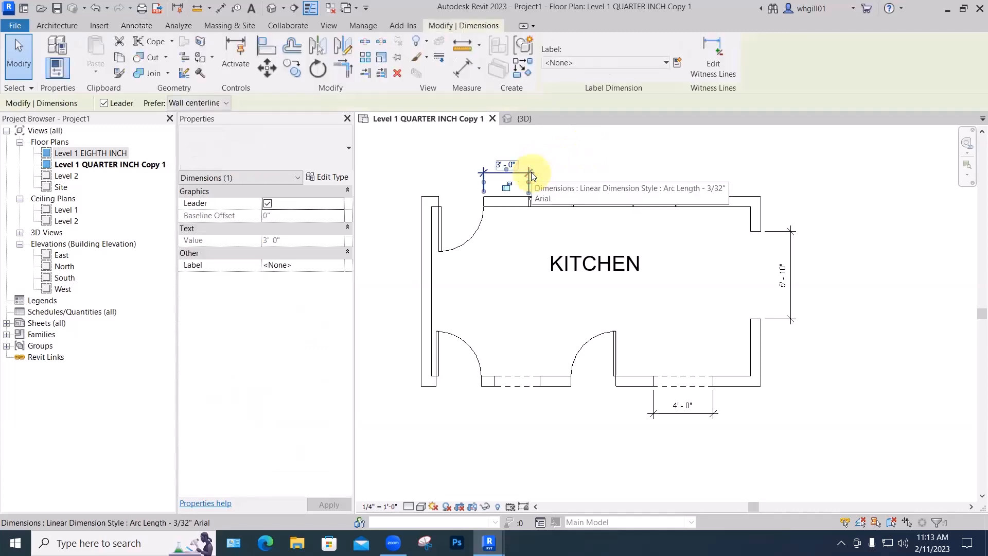
{"action": "key", "text": "Delete"}
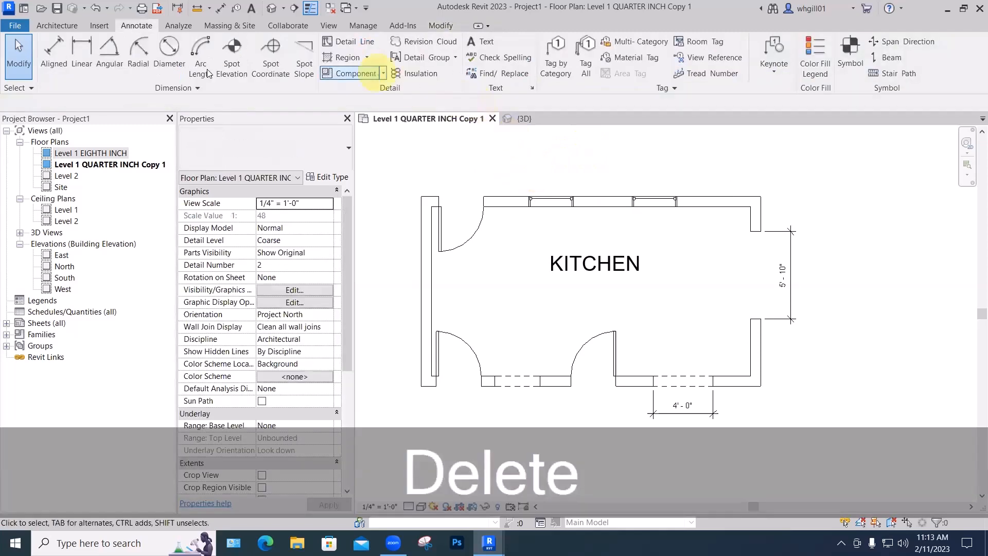
{"action": "left_click", "coordinate": [54, 56]}
{"action": "scroll", "coordinate": [427, 187], "scroll_direction": "up", "scroll_amount": 3}
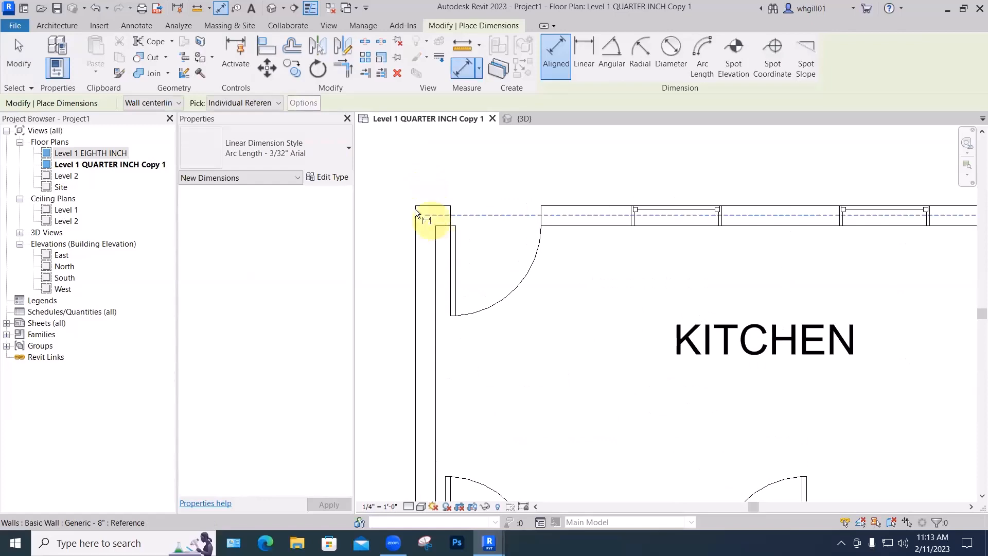
{"action": "key", "text": "Tab"}
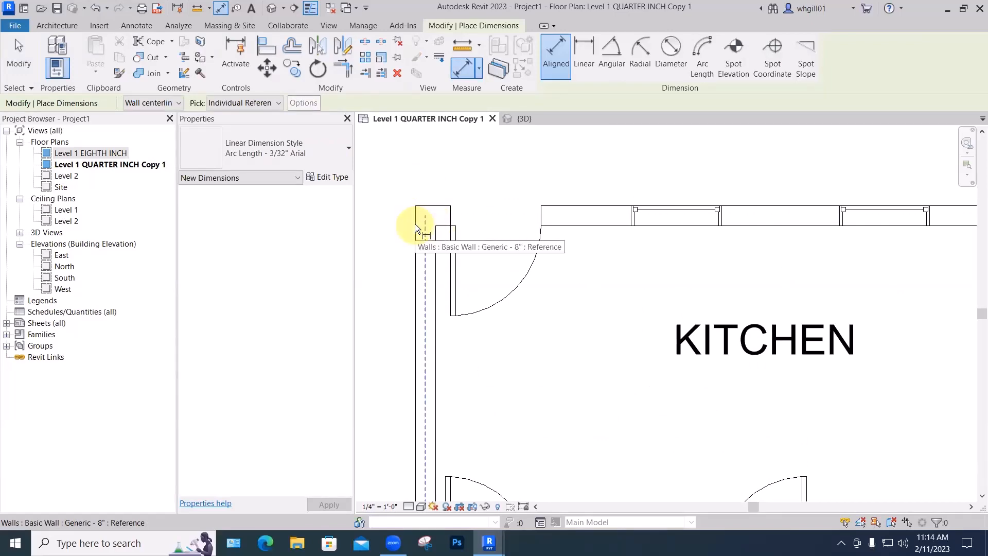
{"action": "key", "text": "Escape"}
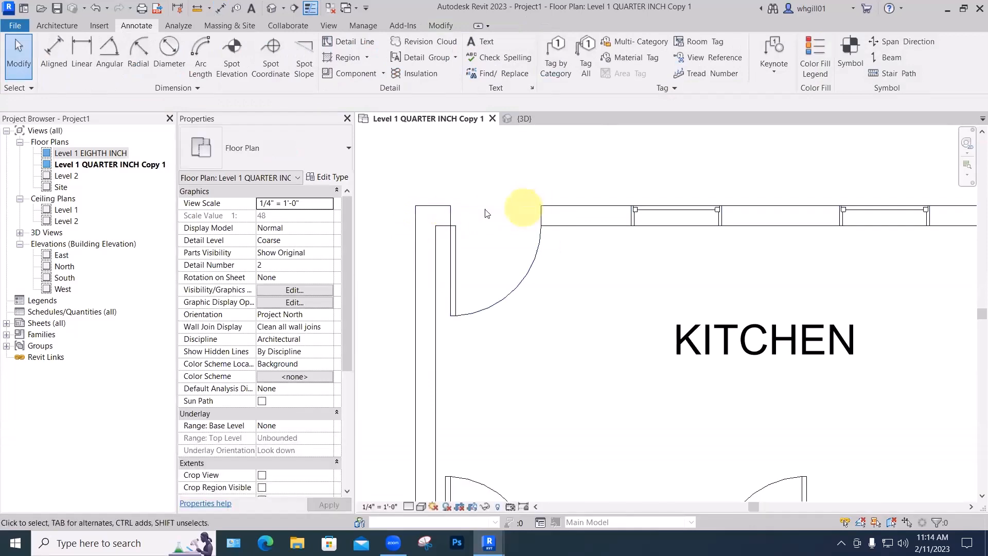
{"action": "left_click", "coordinate": [446, 242]}
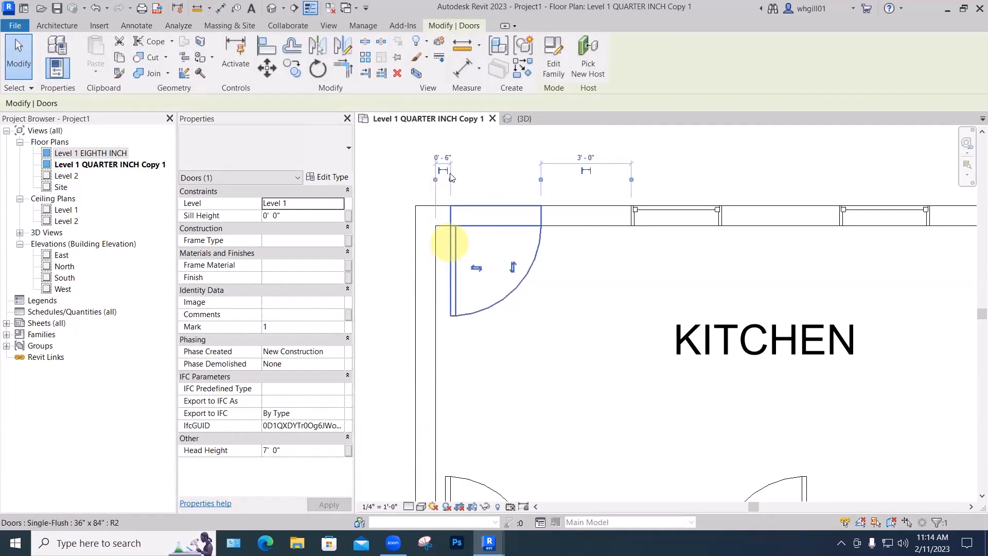
{"action": "left_click", "coordinate": [456, 143]}
{"action": "key", "text": "Escape"}
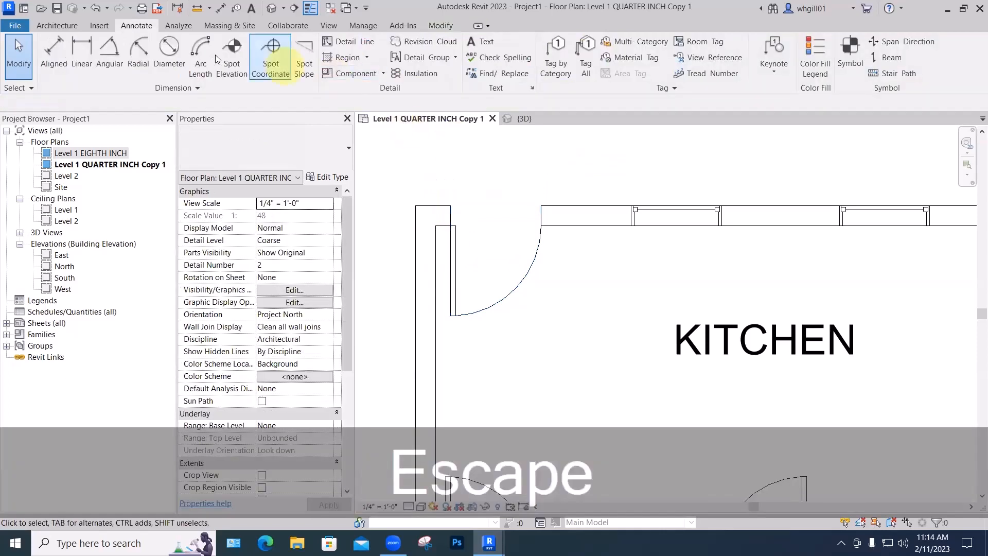
Add an aligned dimension string above the upper wall using Wall faces, from the left wall's inner face through both door edges and both left-window edges
{"action": "left_click", "coordinate": [53, 58]}
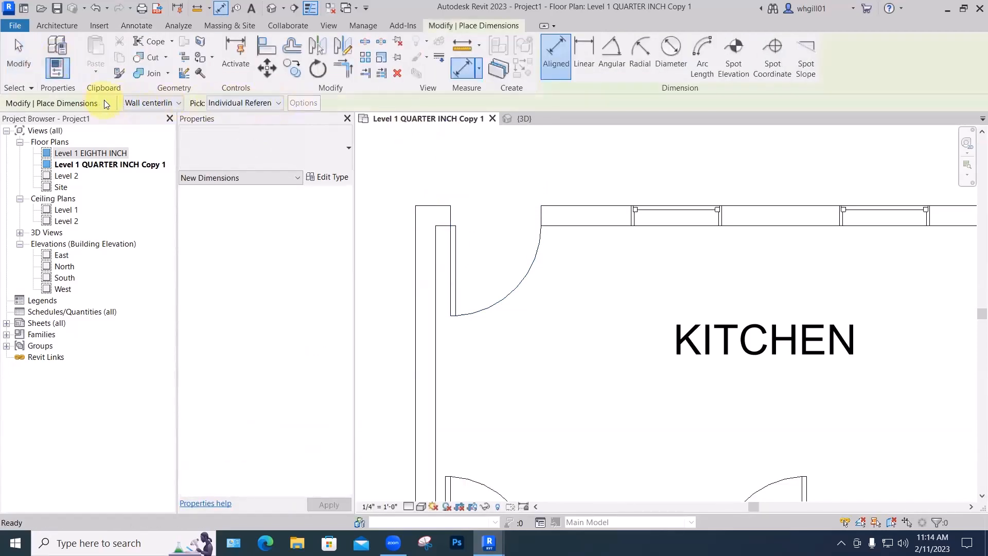
{"action": "left_click", "coordinate": [179, 102]}
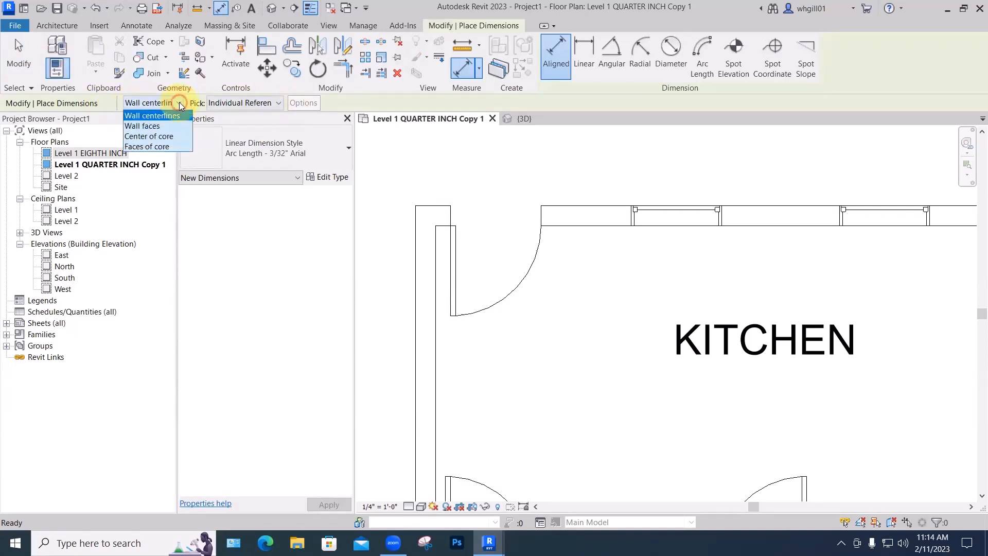
{"action": "left_click", "coordinate": [149, 127]}
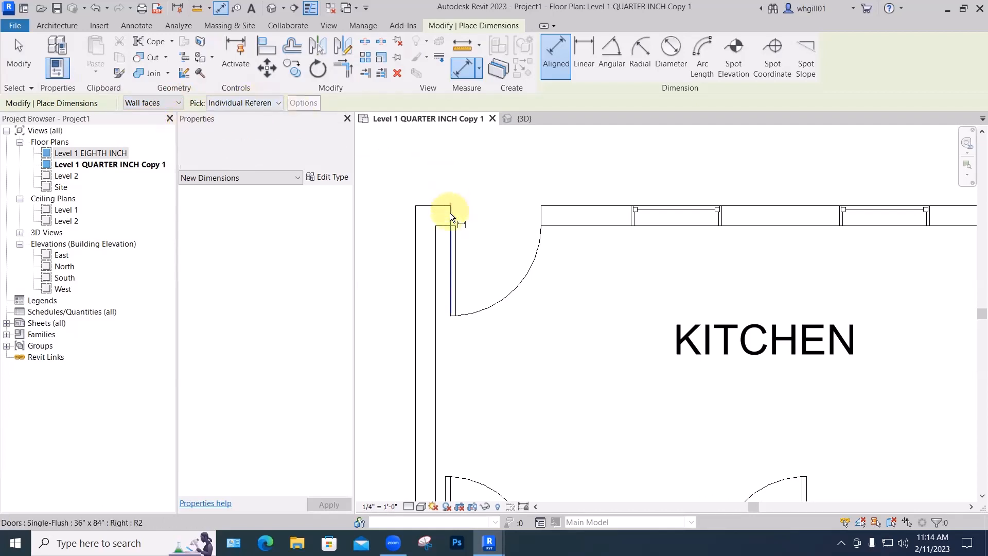
{"action": "left_click", "coordinate": [439, 240]}
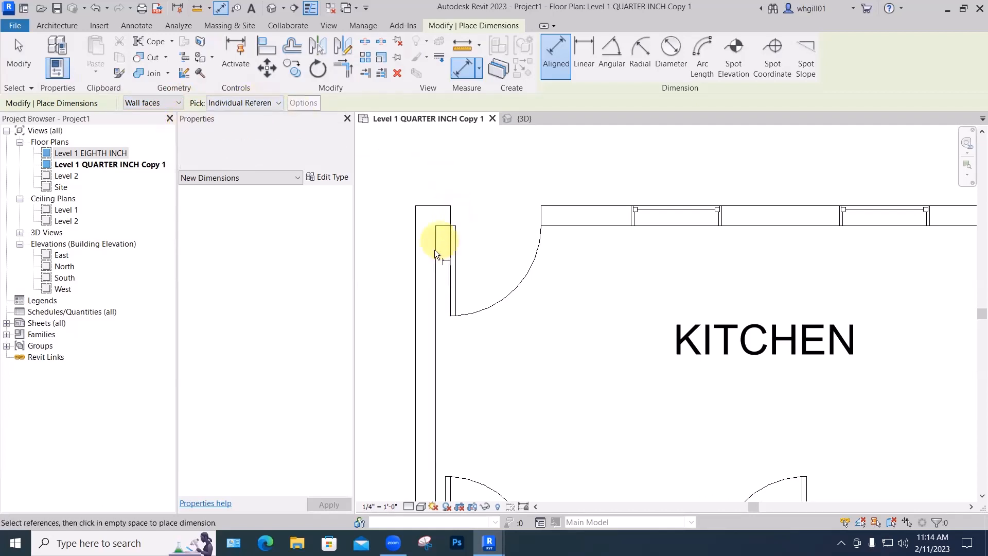
{"action": "left_click", "coordinate": [450, 215]}
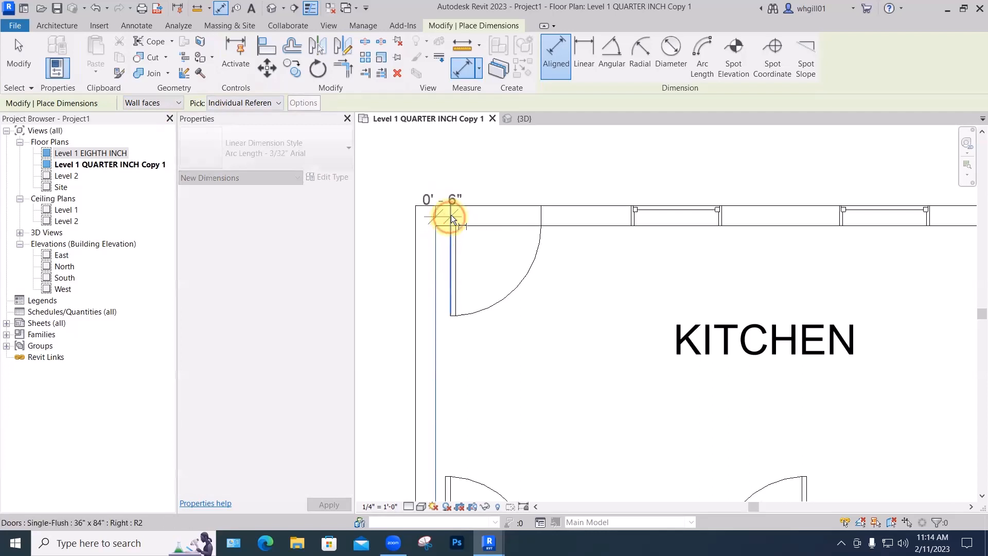
{"action": "left_click", "coordinate": [540, 212]}
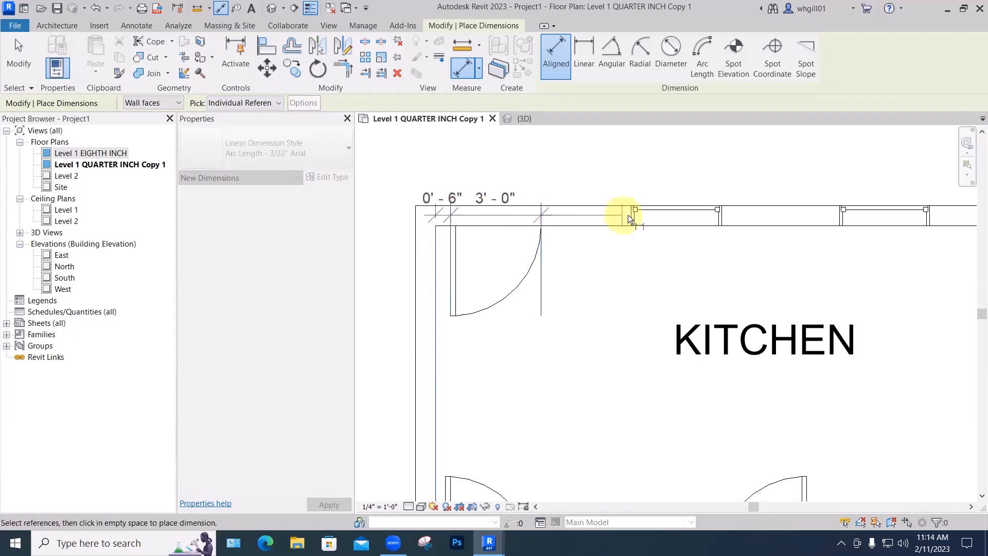
{"action": "left_click", "coordinate": [629, 214]}
{"action": "left_click", "coordinate": [724, 214]}
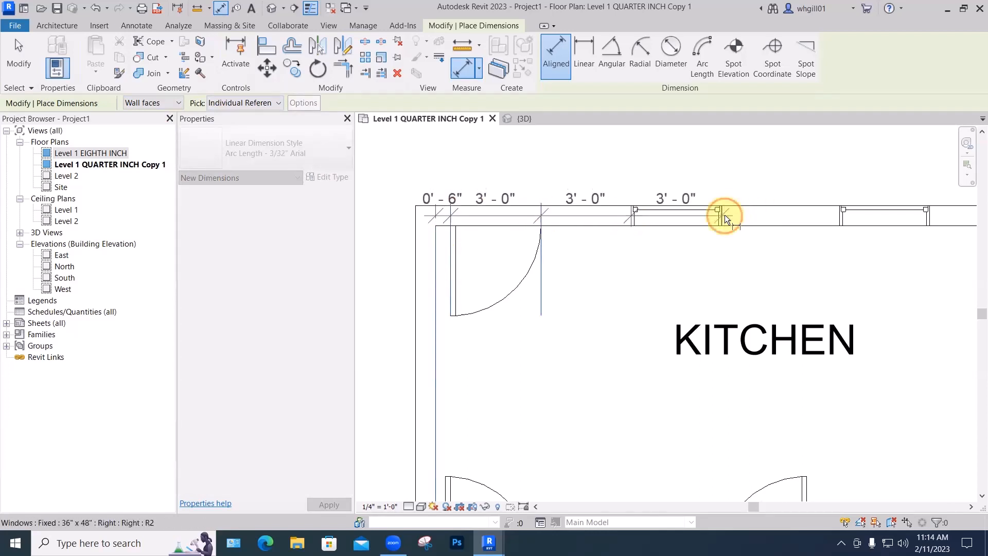
{"action": "middle_click_drag", "start_coordinate": [725, 163], "coordinate": [712, 222]}
{"action": "key", "text": "Escape"}
{"action": "scroll", "coordinate": [755, 186], "scroll_direction": "down", "scroll_amount": 2}
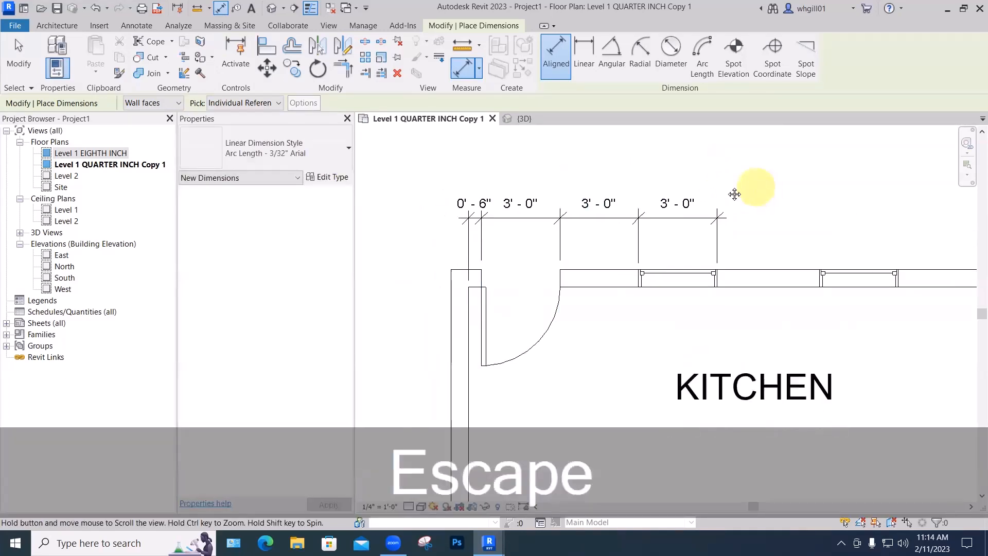
{"action": "key", "text": "Escape"}
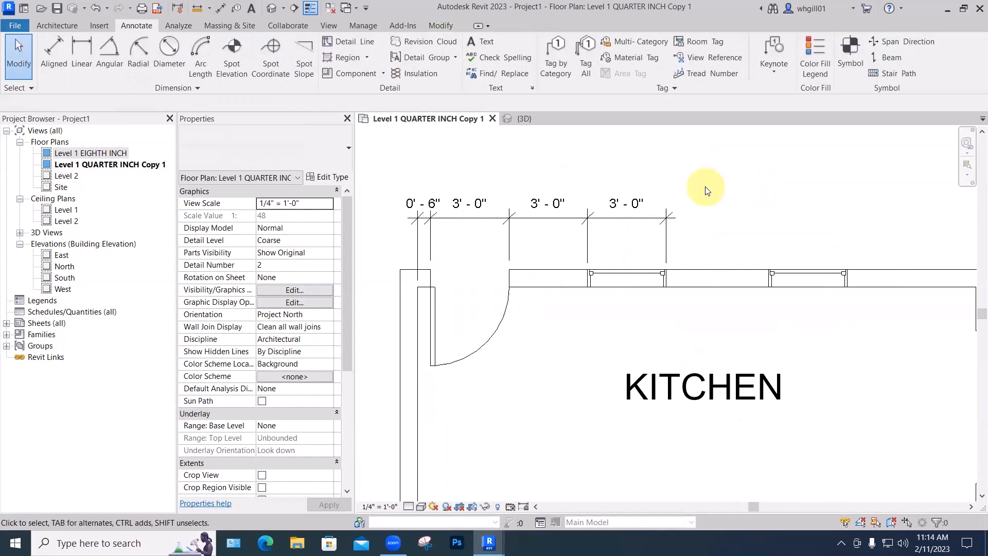
{"action": "key", "text": "Escape"}
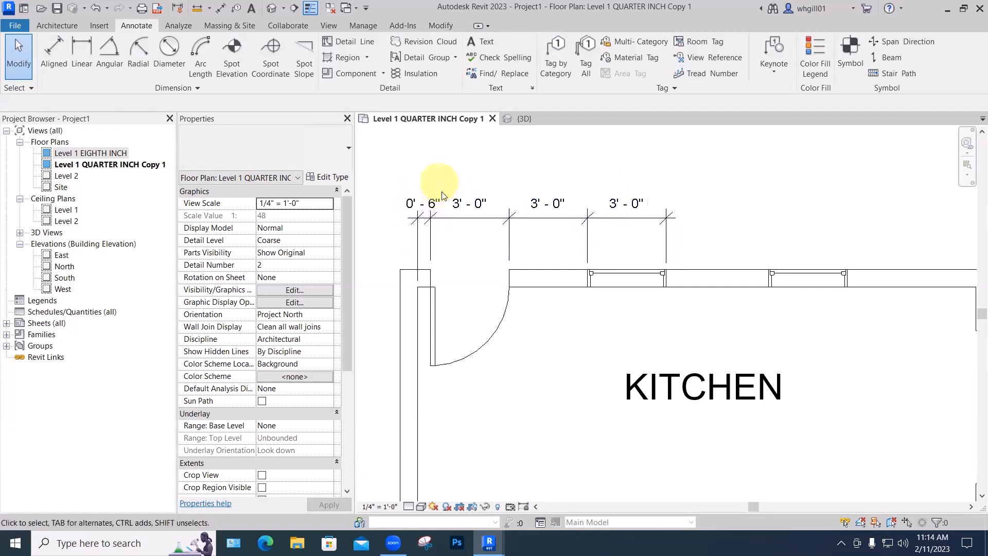
Edit the dimension type's primary units format to override the project settings and suppress 0 feet
{"action": "left_click", "coordinate": [452, 219]}
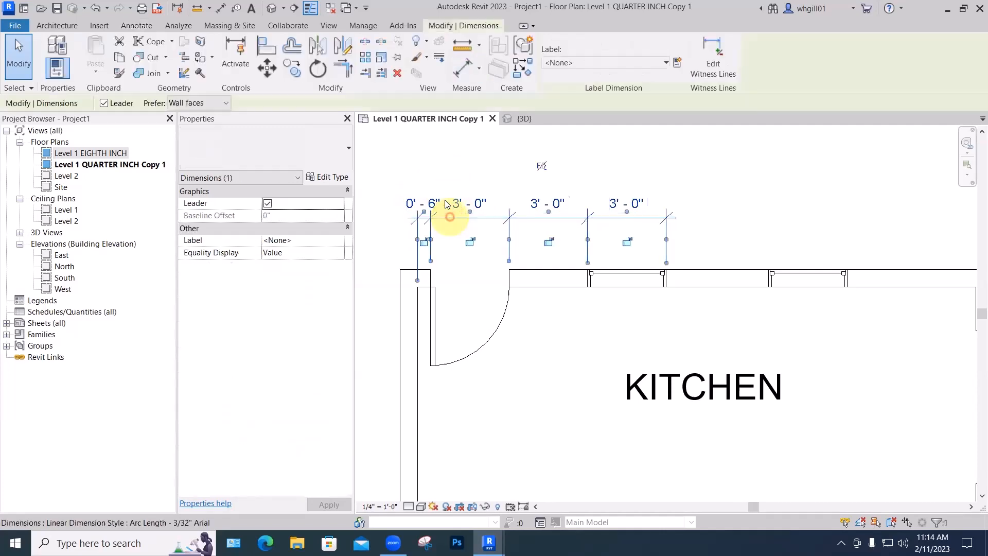
{"action": "left_click", "coordinate": [330, 177]}
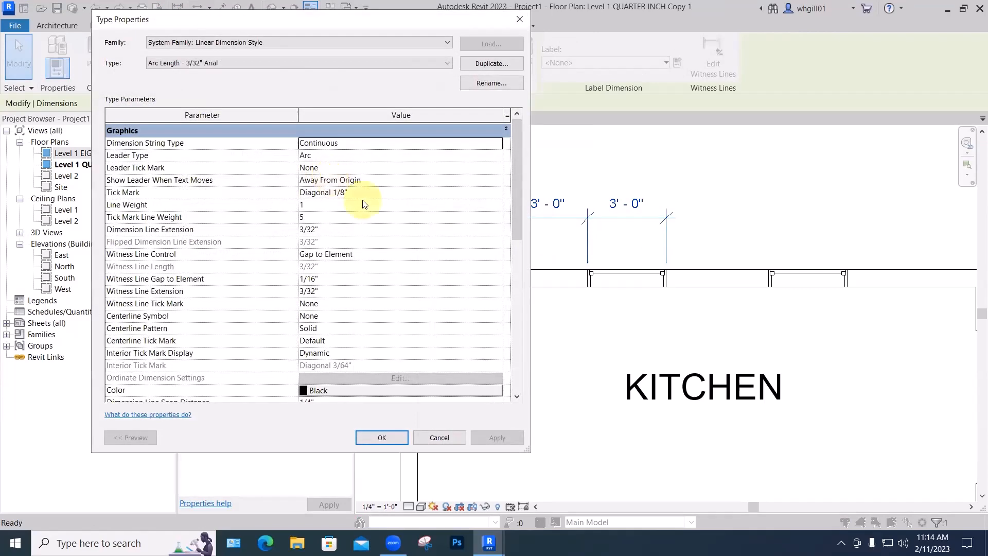
{"action": "scroll", "coordinate": [362, 204], "scroll_direction": "down", "scroll_amount": 9}
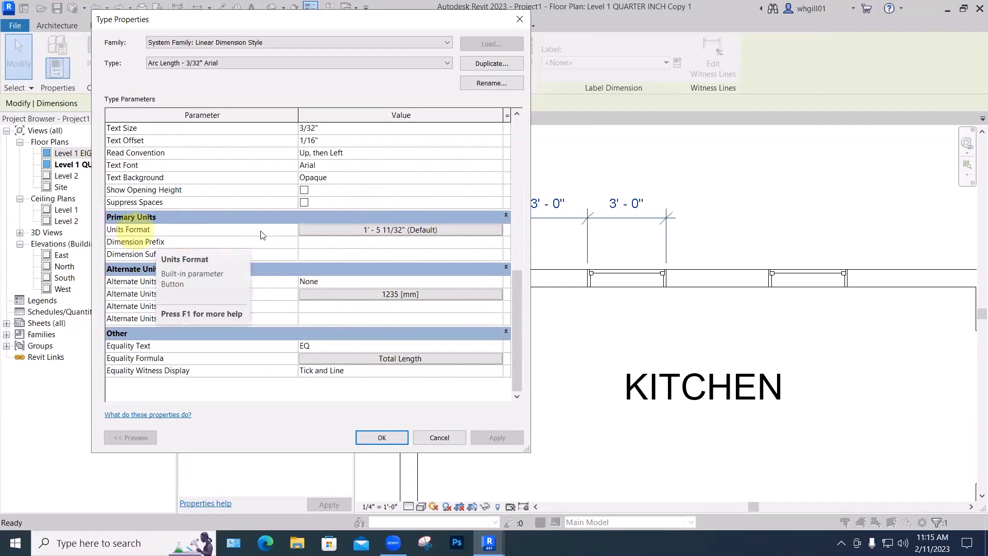
{"action": "left_click", "coordinate": [358, 233]}
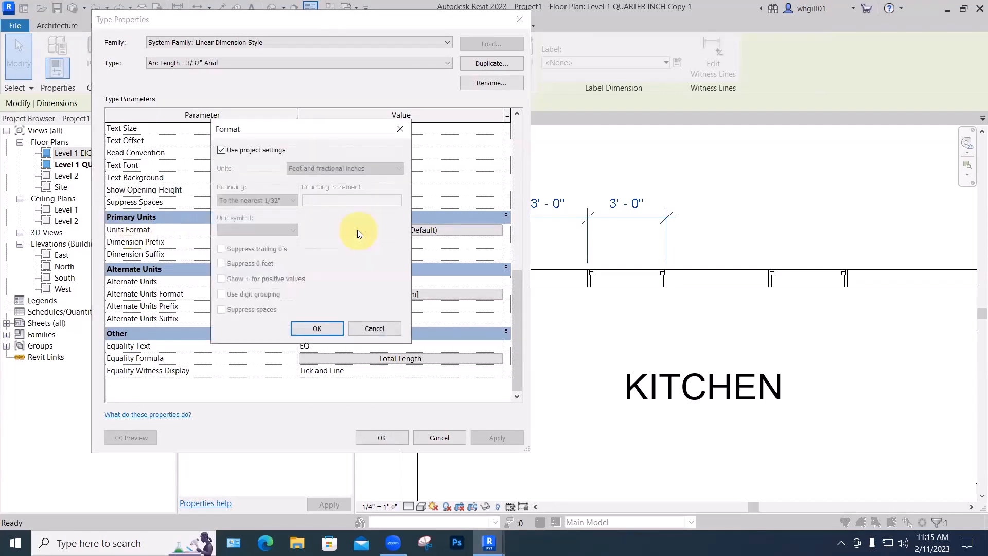
{"action": "left_click", "coordinate": [221, 150]}
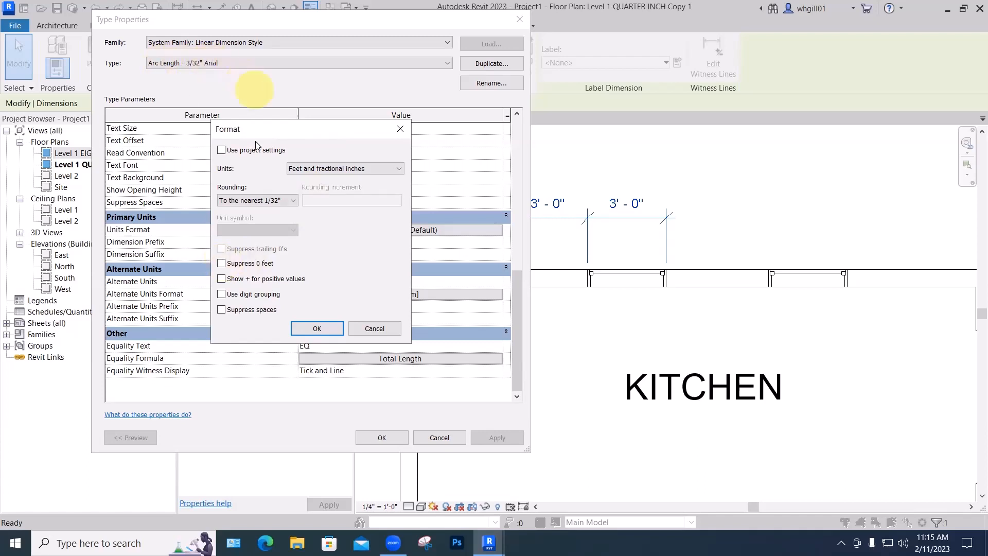
{"action": "left_click", "coordinate": [222, 264]}
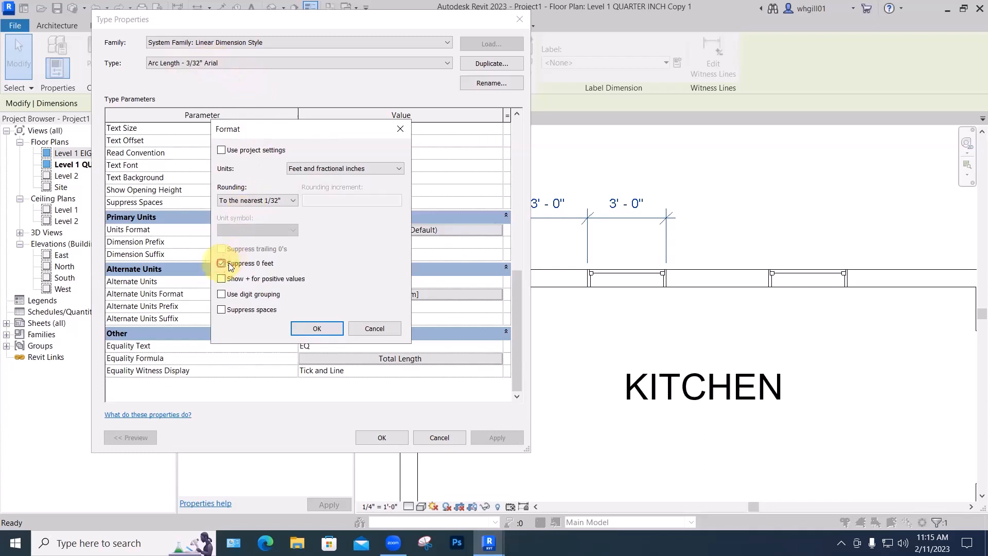
{"action": "left_click", "coordinate": [316, 328]}
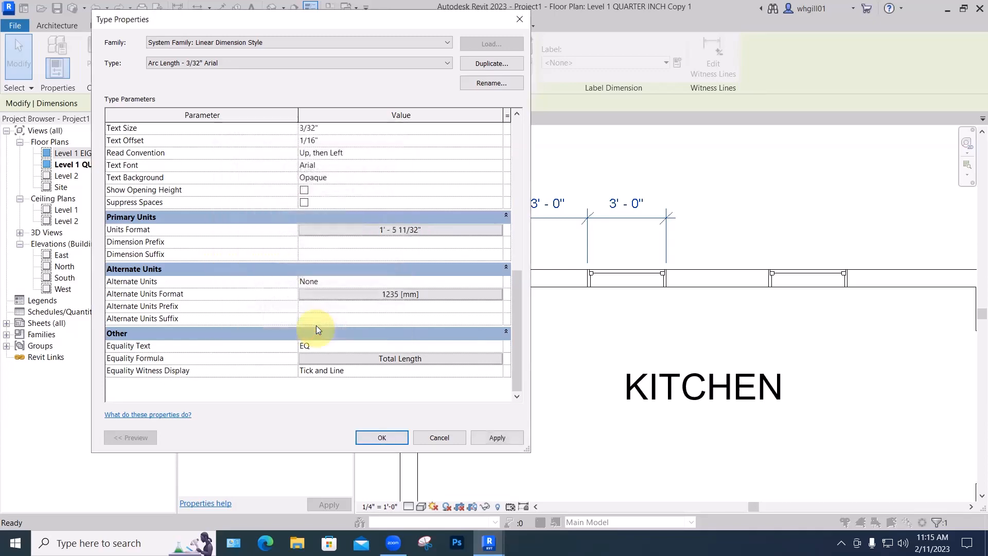
{"action": "left_click", "coordinate": [387, 434]}
{"action": "left_click", "coordinate": [439, 158]}
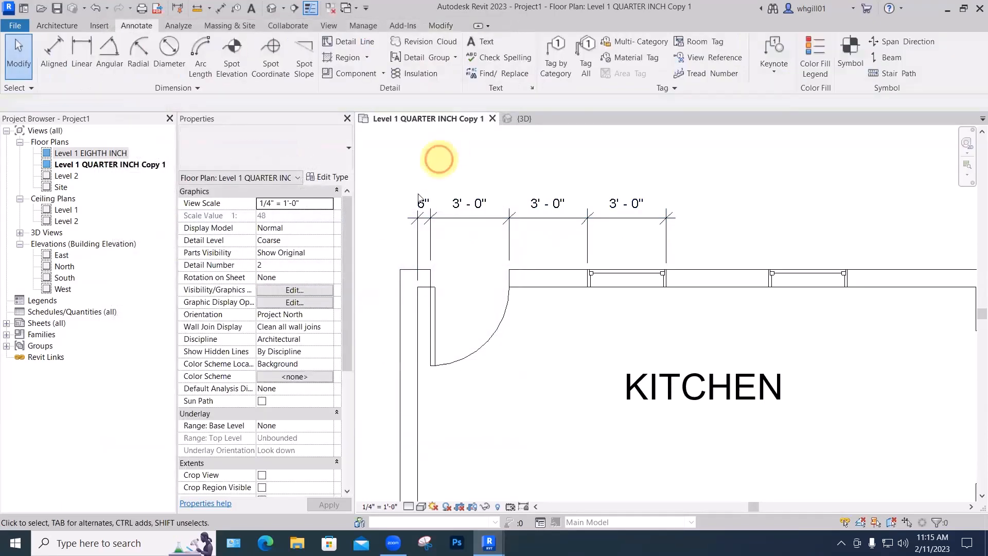
{"action": "left_click", "coordinate": [422, 205]}
Extend the upper dimension string with witness lines at both edges of the right window and the right wall's outer face
{"action": "scroll", "coordinate": [438, 169], "scroll_direction": "down", "scroll_amount": 2}
{"action": "middle_click_drag", "start_coordinate": [633, 177], "coordinate": [647, 199]}
{"action": "scroll", "coordinate": [592, 200], "scroll_direction": "up", "scroll_amount": 1}
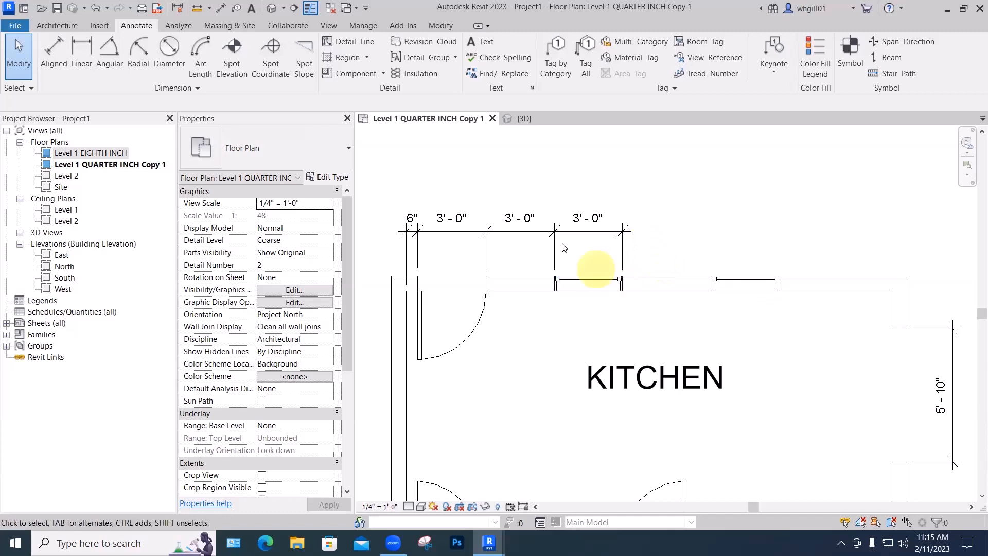
{"action": "left_click", "coordinate": [619, 230]}
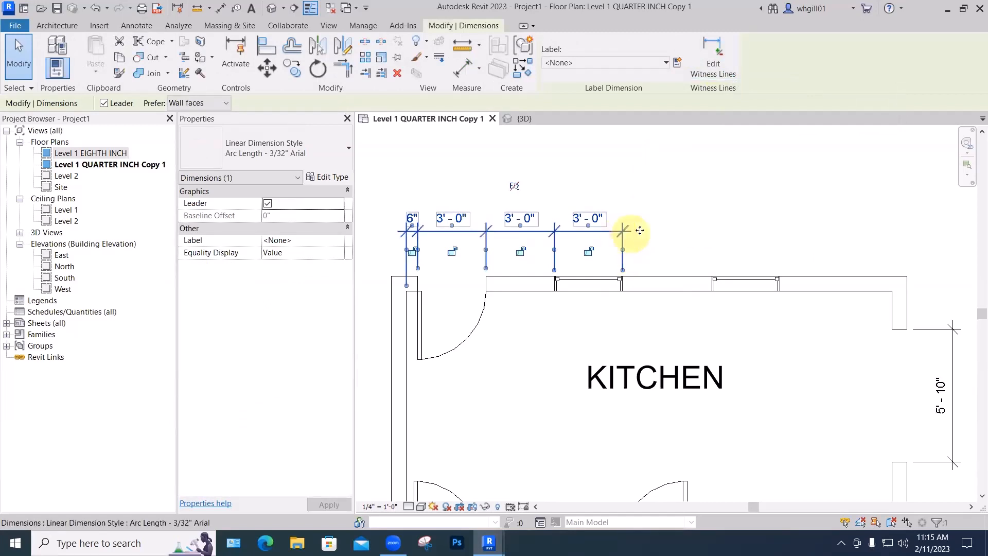
{"action": "left_click", "coordinate": [713, 76]}
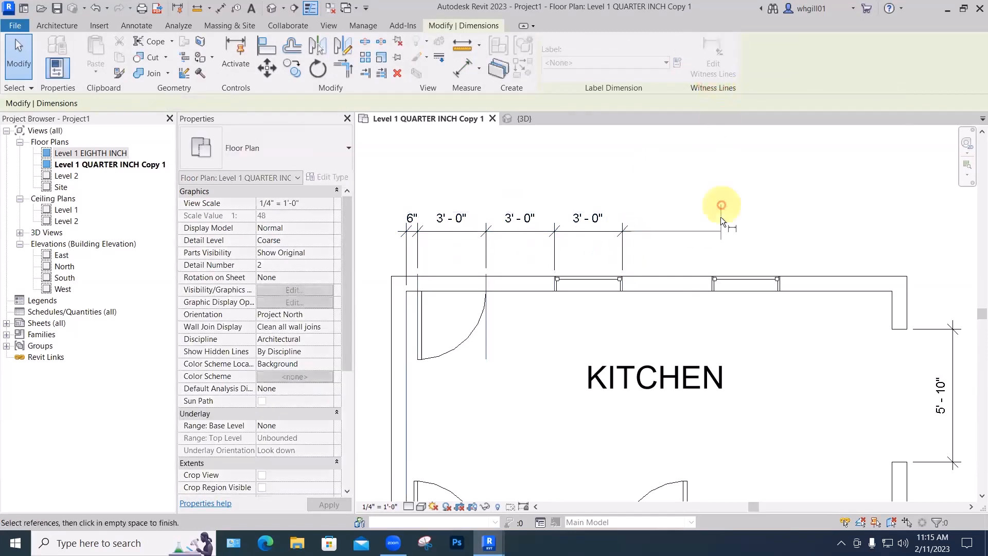
{"action": "left_click", "coordinate": [712, 281]}
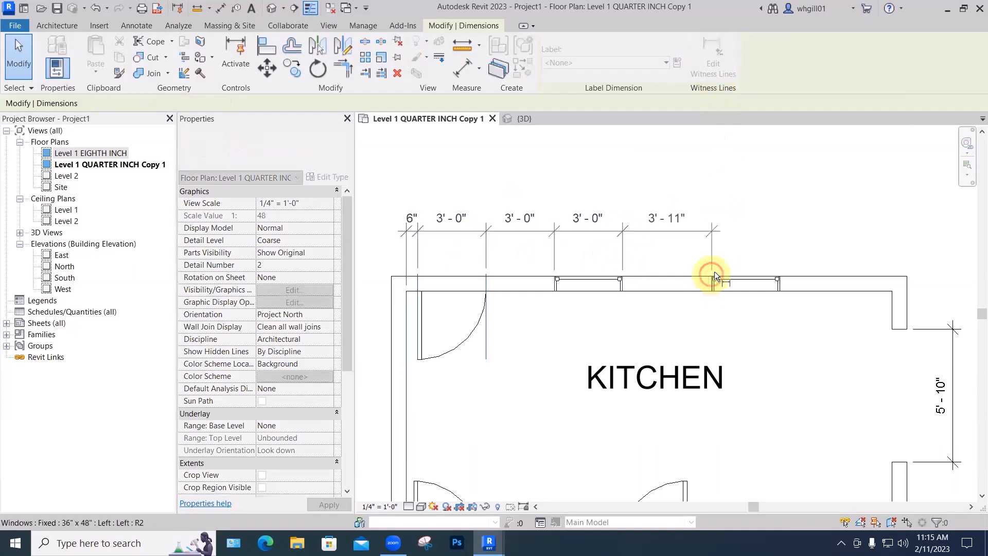
{"action": "left_click", "coordinate": [783, 285]}
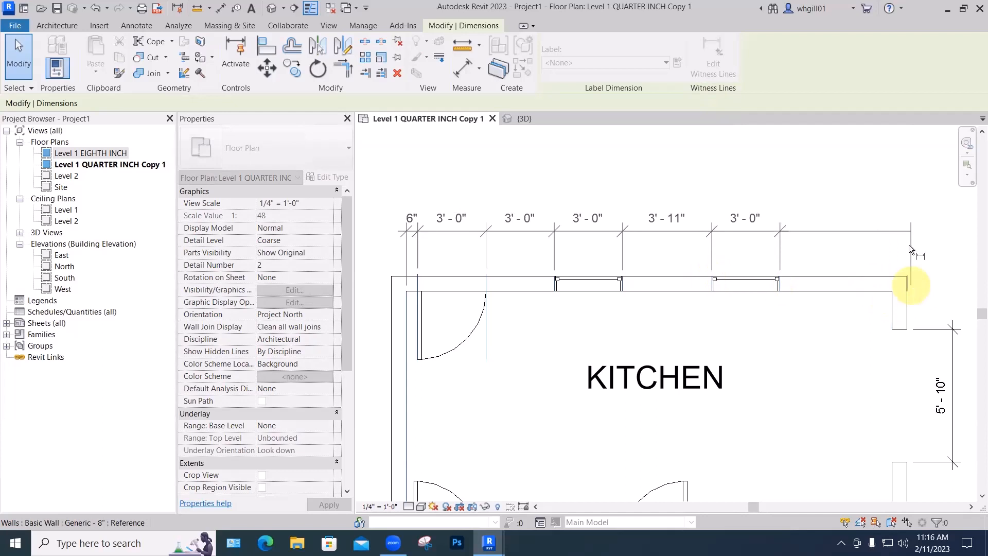
{"action": "left_click", "coordinate": [909, 248]}
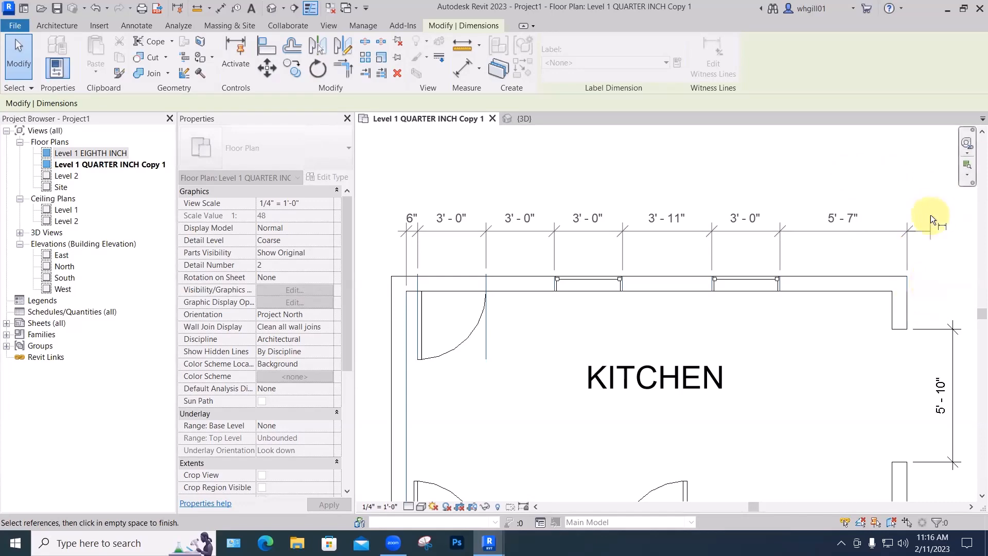
{"action": "left_click", "coordinate": [930, 215]}
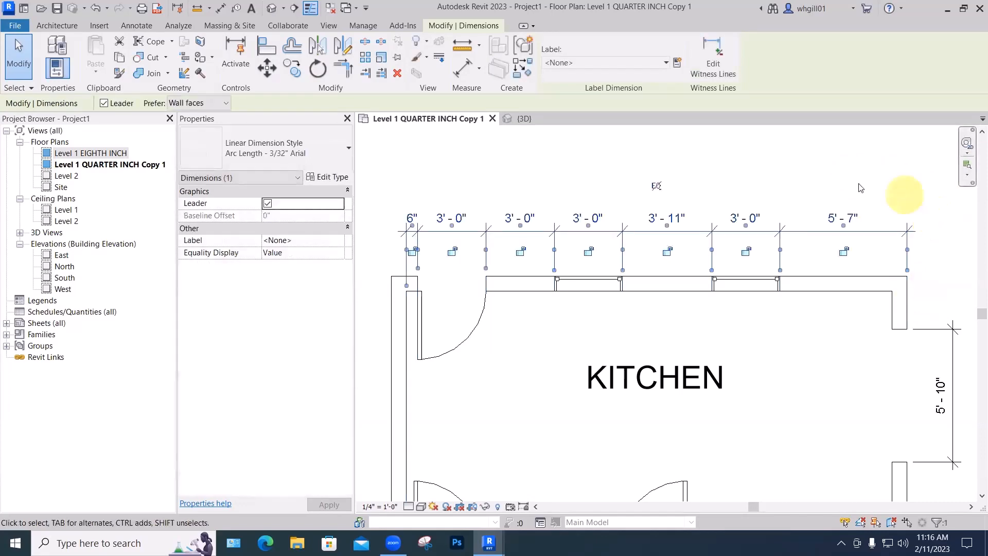
{"action": "key", "text": "Escape"}
{"action": "key", "text": "Escape"}
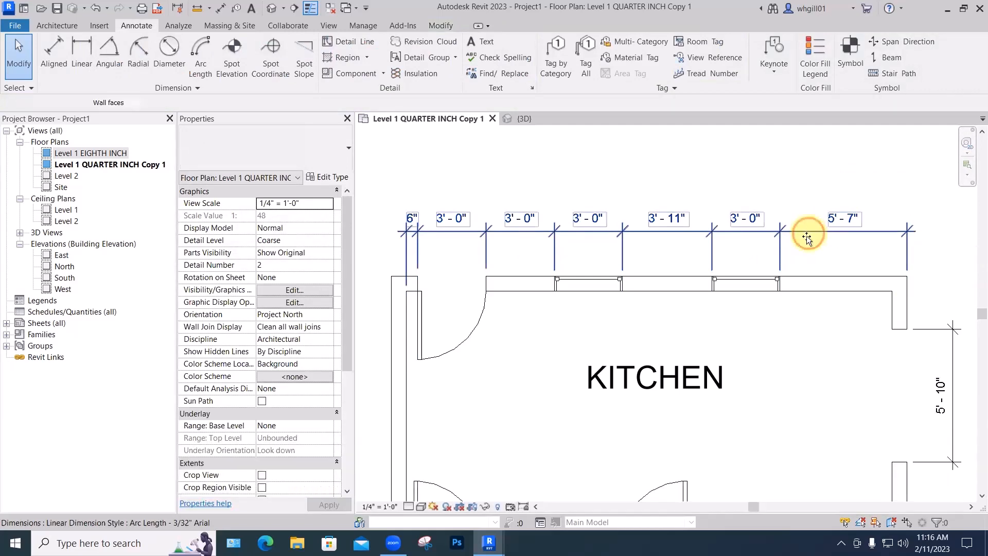
Move the upper wall's dimension string slightly farther away from the wall
{"action": "left_click", "coordinate": [807, 236]}
{"action": "left_click_drag", "start_coordinate": [807, 235], "coordinate": [807, 231]}
{"action": "left_click", "coordinate": [807, 180]}
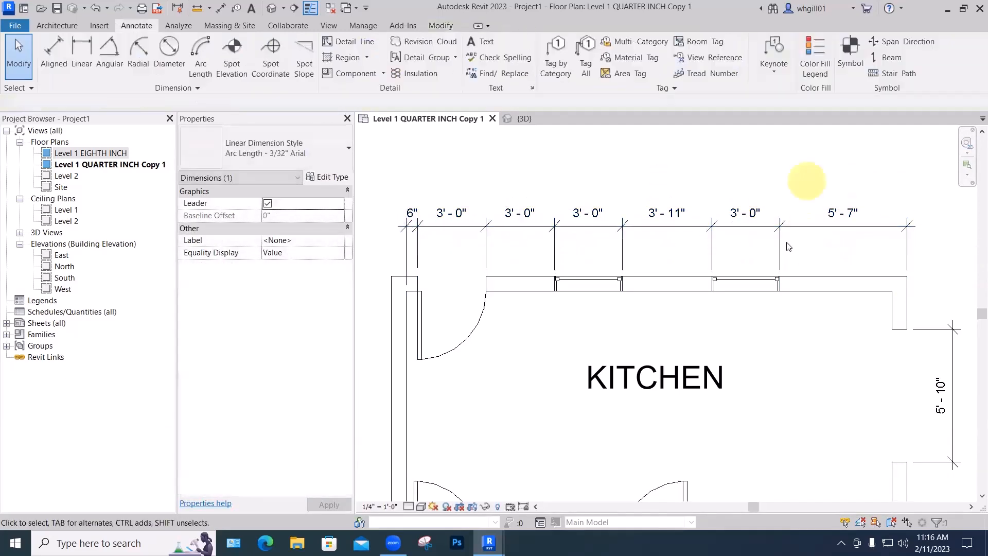
{"action": "scroll", "coordinate": [780, 321], "scroll_direction": "down", "scroll_amount": 3}
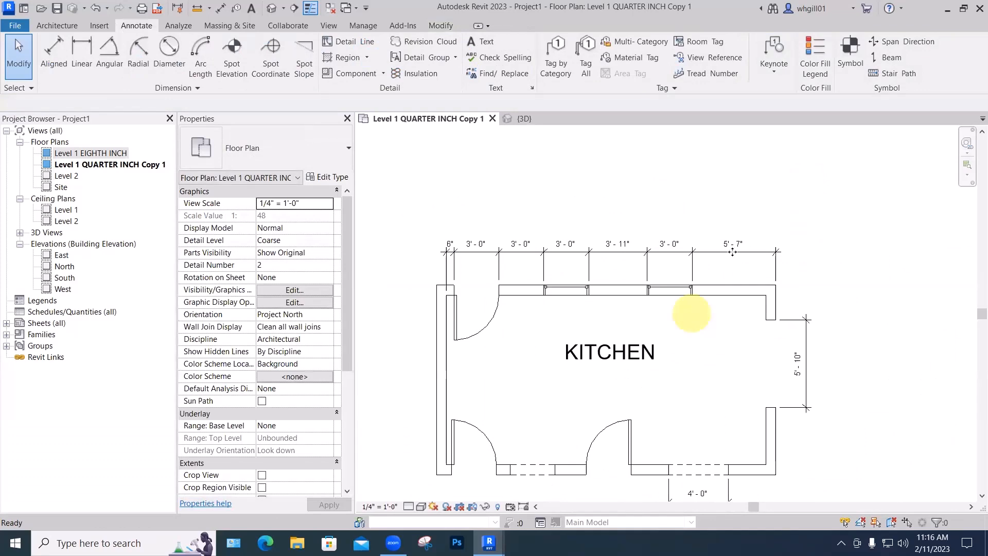
Move the upper wall's dimension string closer to the wall
{"action": "left_click_drag", "start_coordinate": [732, 252], "coordinate": [734, 267]}
{"action": "left_click", "coordinate": [732, 227]}
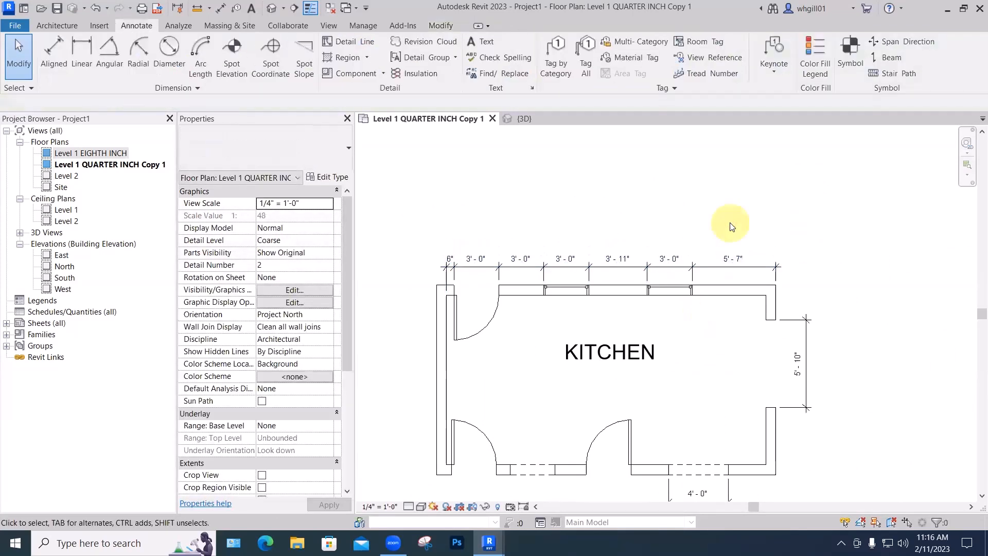
{"action": "scroll", "coordinate": [732, 227], "scroll_direction": "down", "scroll_amount": 1}
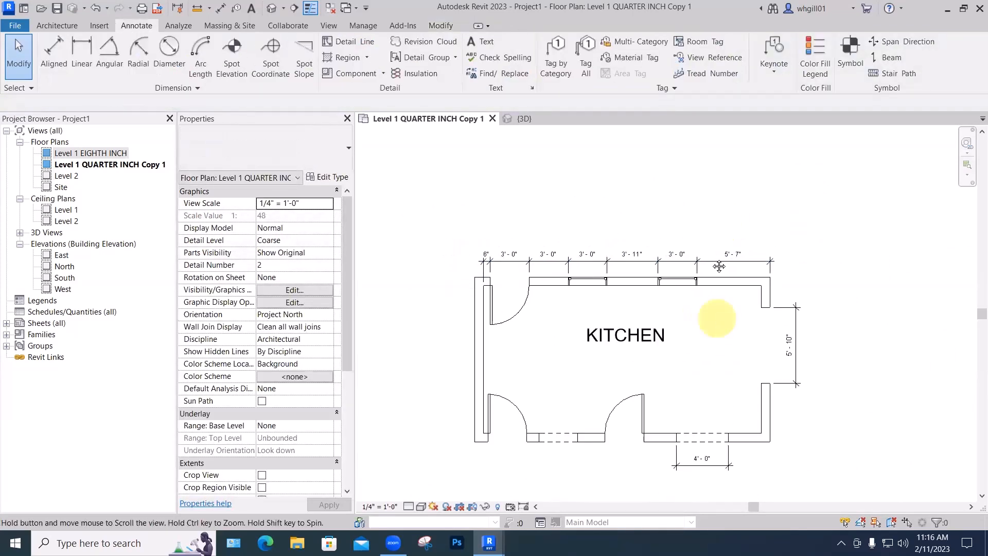
{"action": "middle_click_drag", "start_coordinate": [713, 320], "coordinate": [710, 260]}
{"action": "scroll", "coordinate": [566, 202], "scroll_direction": "up", "scroll_amount": 4}
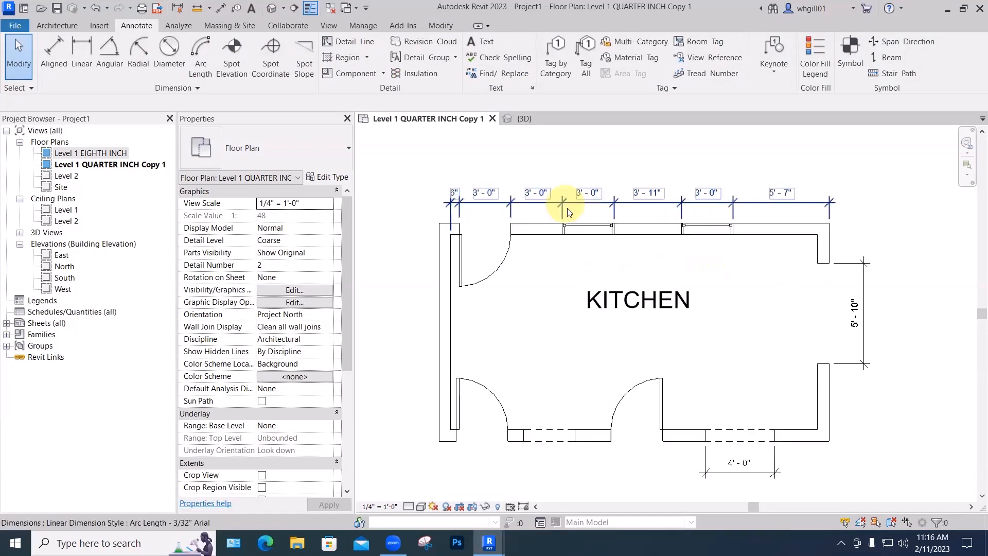
Move the right wall opening's dimension line inside the room and back outside the wall
{"action": "scroll", "coordinate": [580, 203], "scroll_direction": "down", "scroll_amount": 3}
{"action": "middle_click_drag", "start_coordinate": [718, 358], "coordinate": [589, 360]}
{"action": "left_click", "coordinate": [732, 278]}
{"action": "scroll", "coordinate": [723, 284], "scroll_direction": "up", "scroll_amount": 3}
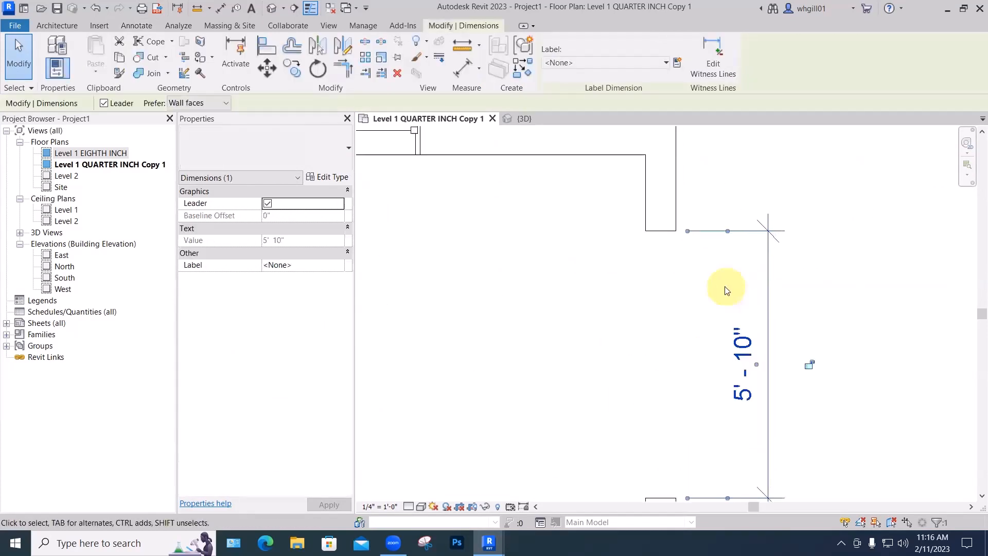
{"action": "middle_click_drag", "start_coordinate": [720, 287], "coordinate": [697, 224]}
{"action": "scroll", "coordinate": [698, 225], "scroll_direction": "up", "scroll_amount": 1}
{"action": "scroll", "coordinate": [726, 261], "scroll_direction": "down", "scroll_amount": 2}
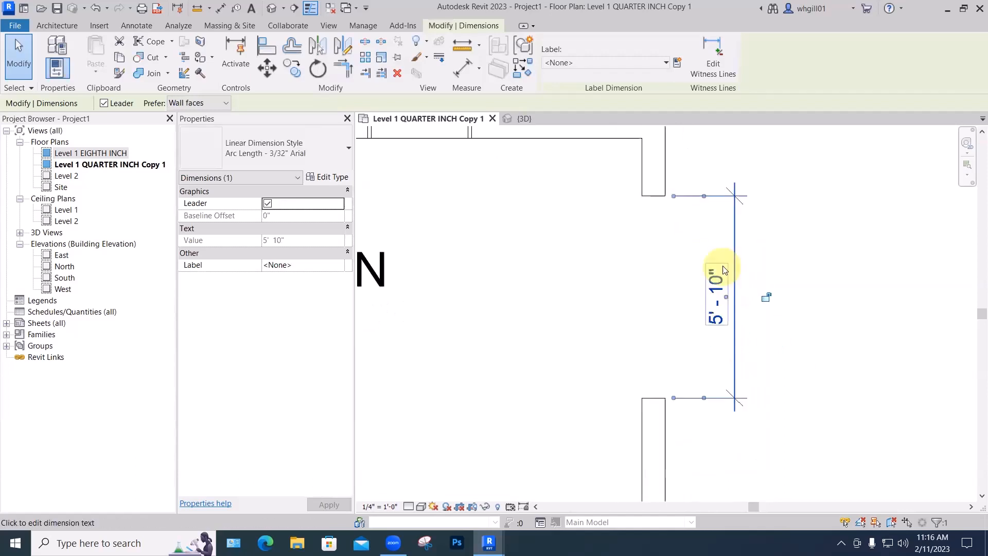
{"action": "left_click_drag", "start_coordinate": [723, 266], "coordinate": [587, 278], "text": "ctrl"}
{"action": "left_click", "coordinate": [539, 259]}
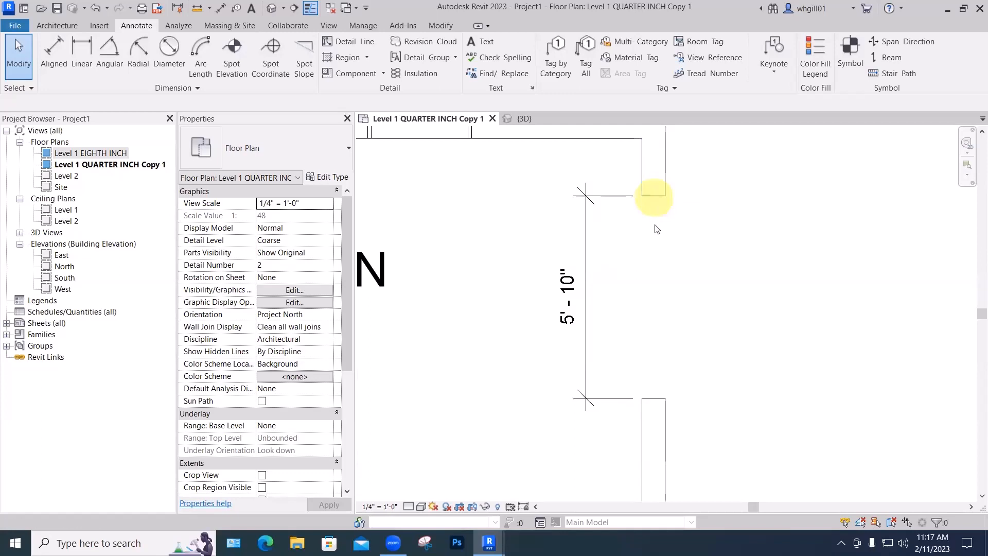
{"action": "left_click_drag", "start_coordinate": [589, 346], "coordinate": [731, 339]}
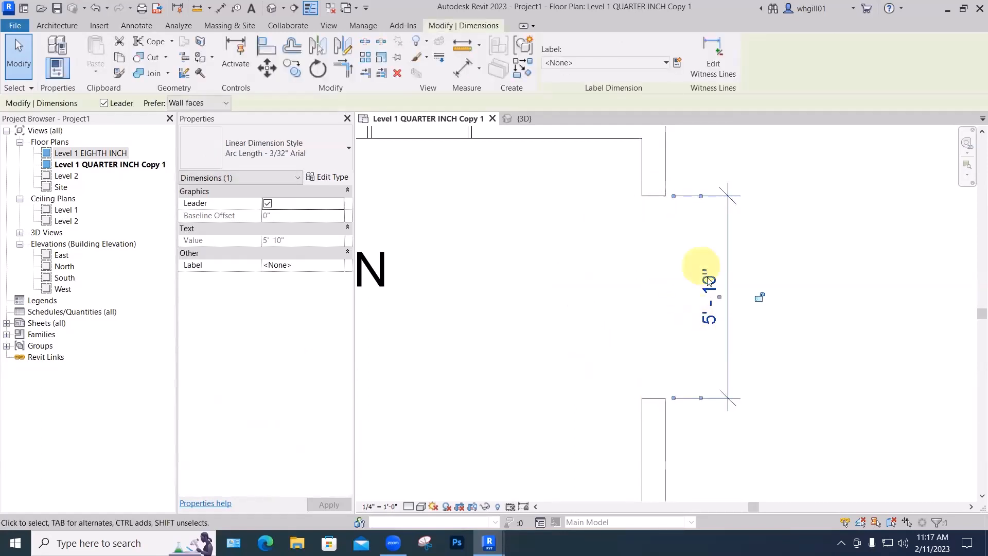
Examine the witness line, text and units parameters in the opening dimension's type properties
{"action": "left_click", "coordinate": [333, 177]}
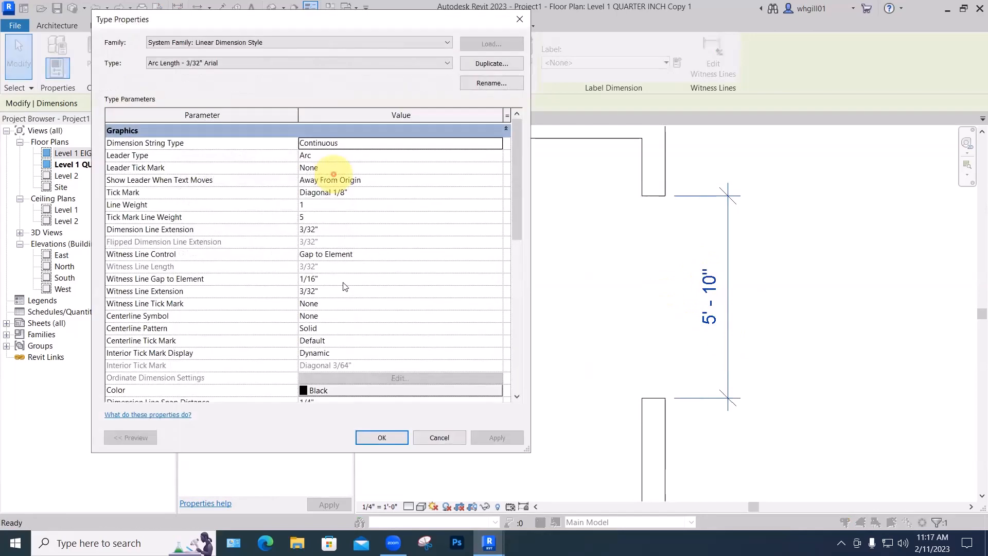
{"action": "scroll", "coordinate": [345, 286], "scroll_direction": "down", "scroll_amount": 1}
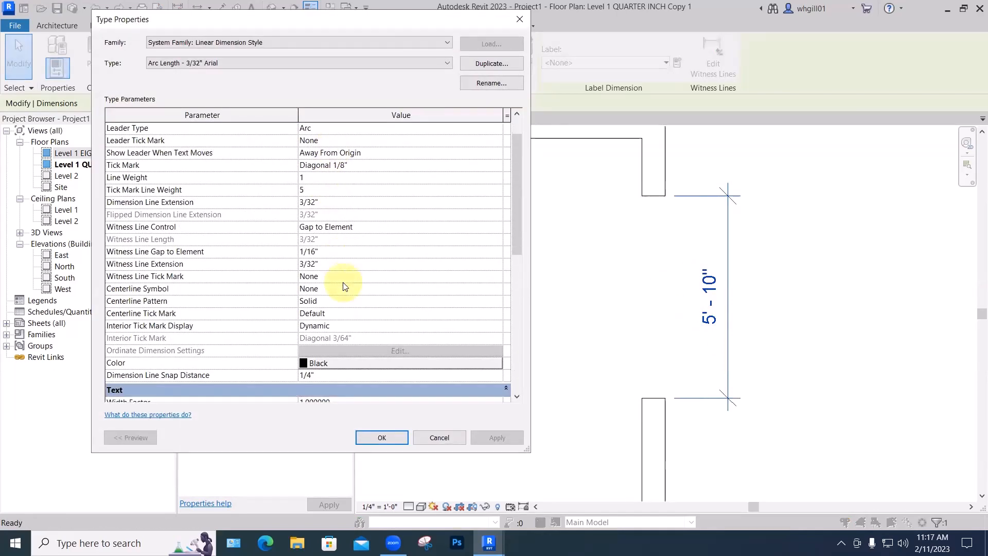
{"action": "scroll", "coordinate": [345, 286], "scroll_direction": "down", "scroll_amount": 1}
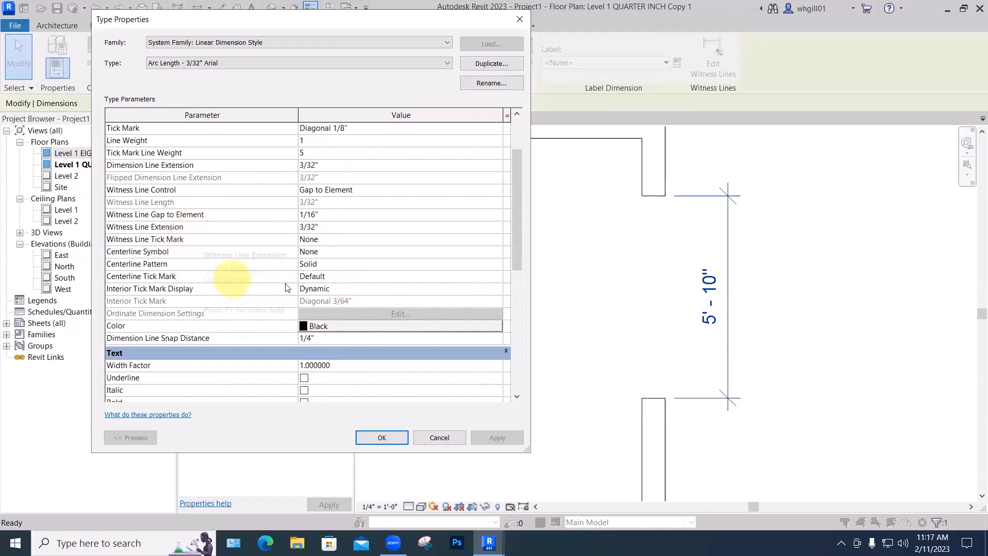
{"action": "scroll", "coordinate": [287, 287], "scroll_direction": "down", "scroll_amount": 5}
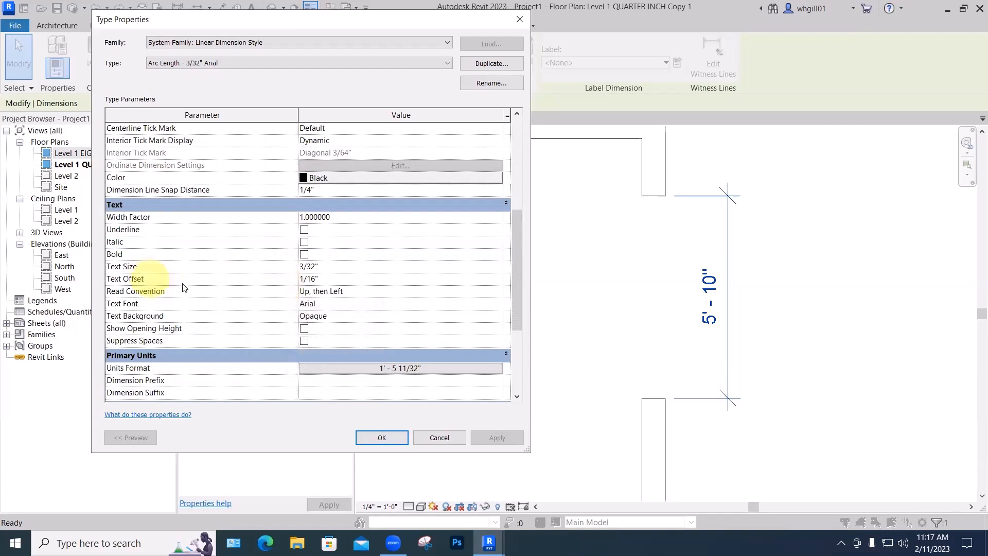
{"action": "scroll", "coordinate": [267, 269], "scroll_direction": "down", "scroll_amount": 2}
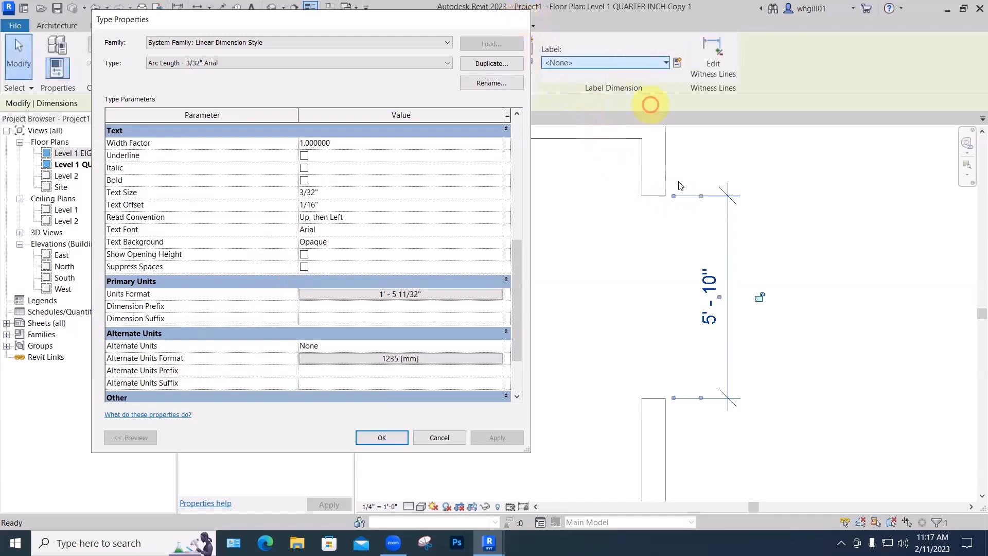
{"action": "left_click", "coordinate": [518, 21]}
Reduce the gap between the opening dimension's upper witness line and the right wall
{"action": "scroll", "coordinate": [672, 202], "scroll_direction": "up", "scroll_amount": 3}
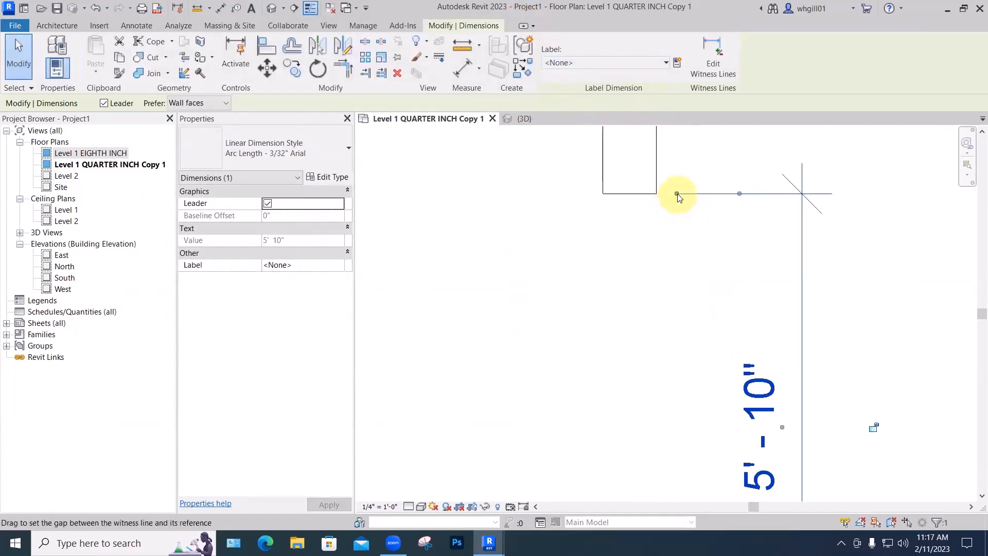
{"action": "mouse_move", "coordinate": [675, 197]}
{"action": "left_mouse_down"}
{"action": "mouse_move", "coordinate": [662, 194]}
{"action": "mouse_move", "coordinate": [890, 197]}
{"action": "mouse_move", "coordinate": [667, 201]}
{"action": "left_mouse_up"}
{"action": "left_click", "coordinate": [668, 238]}
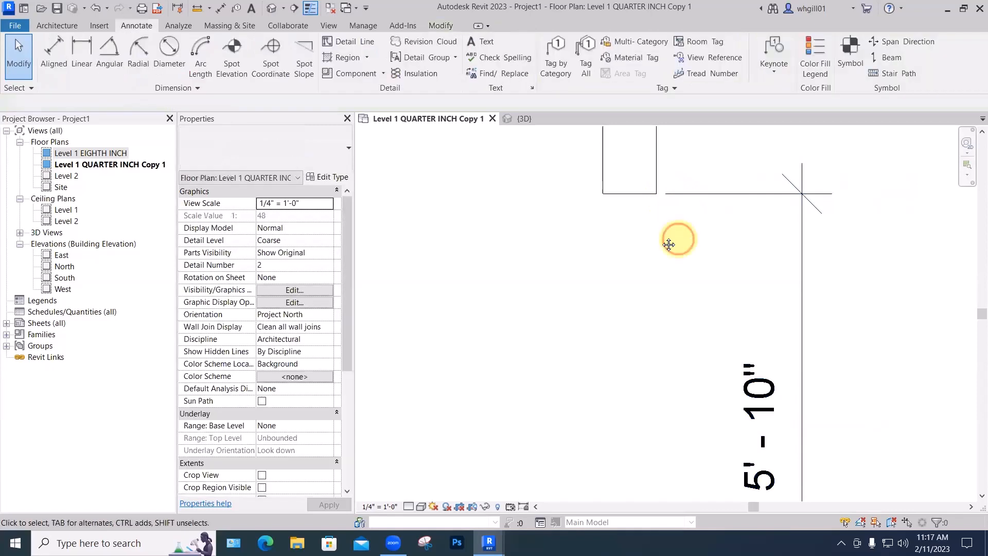
Move the right-side dimension's upper witness line from the opening edge to the upper wall's inner face
{"action": "scroll", "coordinate": [628, 224], "scroll_direction": "down", "scroll_amount": 5}
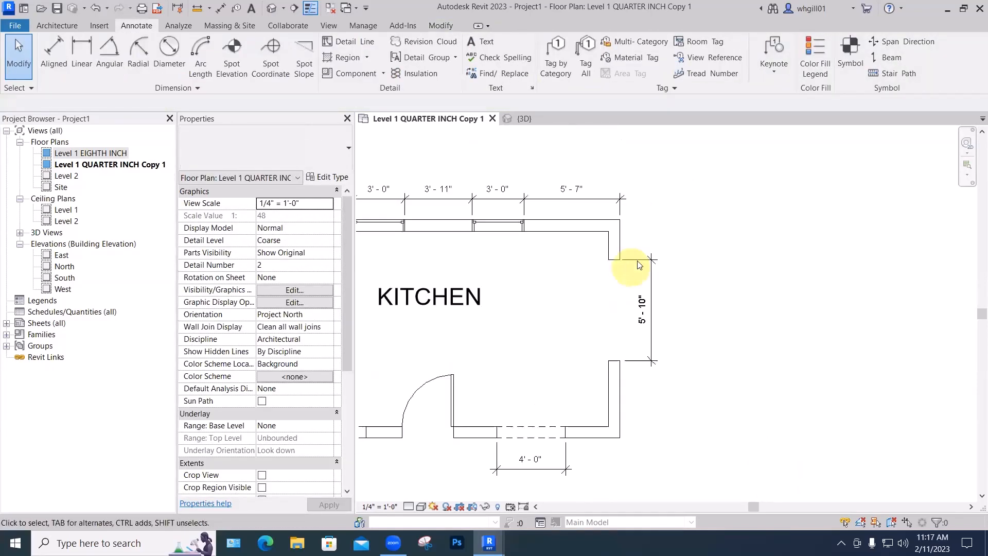
{"action": "left_click", "coordinate": [638, 263]}
{"action": "scroll", "coordinate": [636, 260], "scroll_direction": "up", "scroll_amount": 2}
{"action": "scroll", "coordinate": [634, 260], "scroll_direction": "up", "scroll_amount": 1}
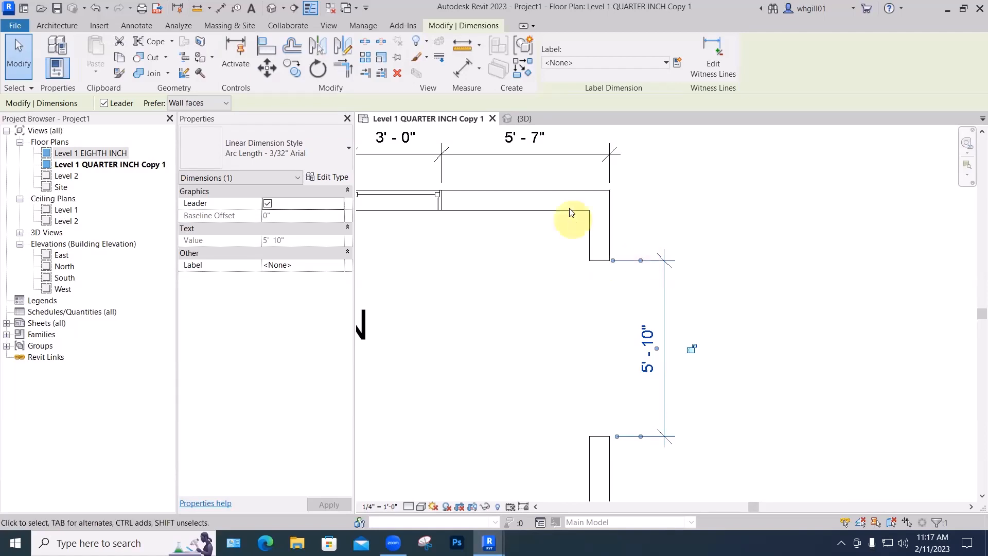
{"action": "mouse_move", "coordinate": [641, 260]}
{"action": "left_mouse_down"}
{"action": "mouse_move", "coordinate": [621, 222]}
{"action": "mouse_move", "coordinate": [578, 214]}
{"action": "left_mouse_up"}
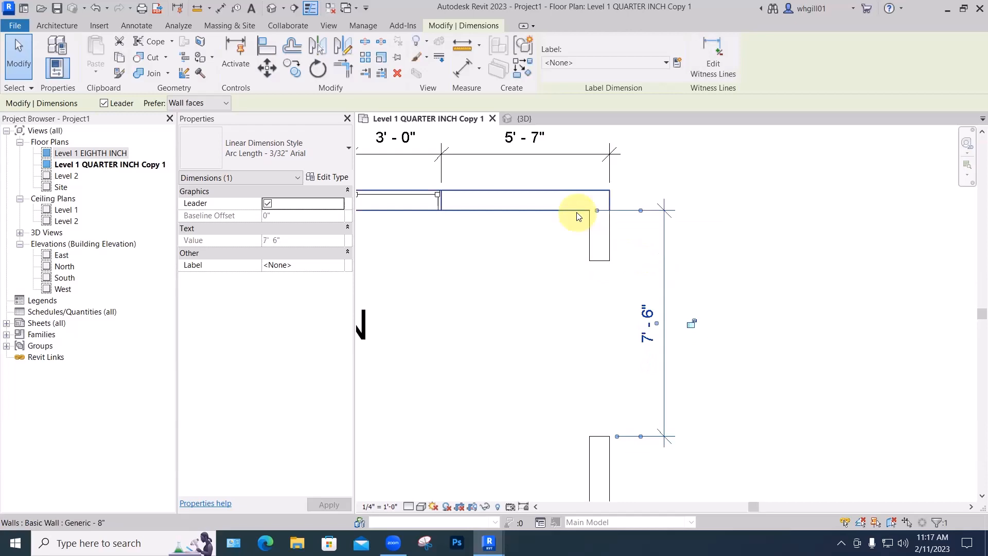
{"action": "left_click", "coordinate": [717, 243]}
Move the right-side dimension's lower witness line from the opening edge to the lower wall's inner face
{"action": "scroll", "coordinate": [719, 245], "scroll_direction": "down", "scroll_amount": 2}
{"action": "scroll", "coordinate": [719, 245], "scroll_direction": "down", "scroll_amount": 1}
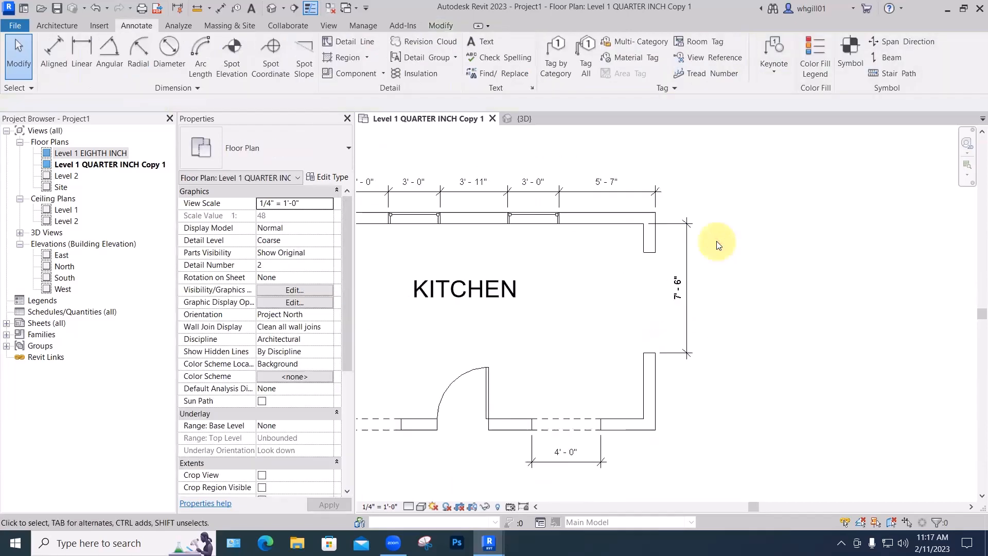
{"action": "left_click", "coordinate": [684, 355]}
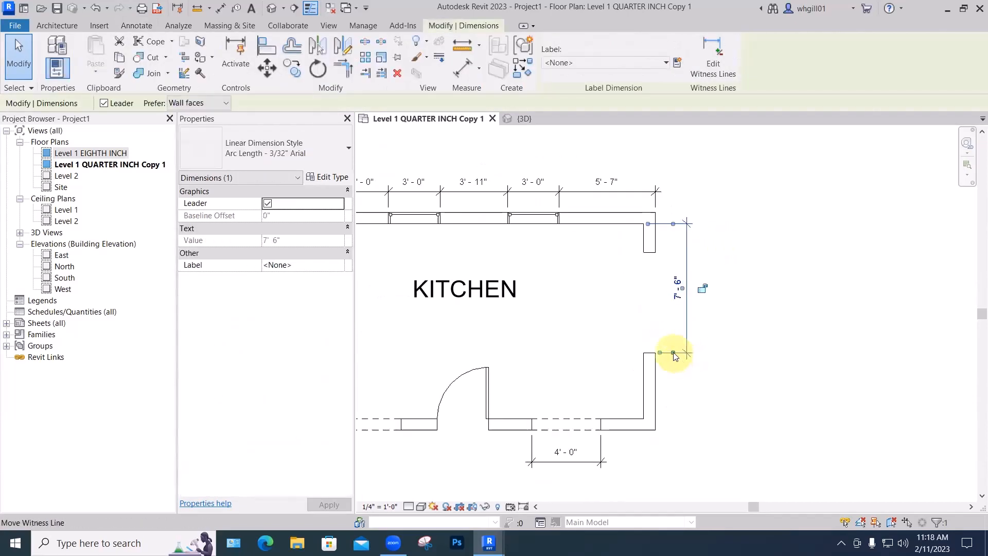
{"action": "left_click_drag", "start_coordinate": [674, 353], "coordinate": [633, 418]}
Move the wall-to-wall dimension line inside the kitchen, near the right wall
{"action": "left_click", "coordinate": [686, 310]}
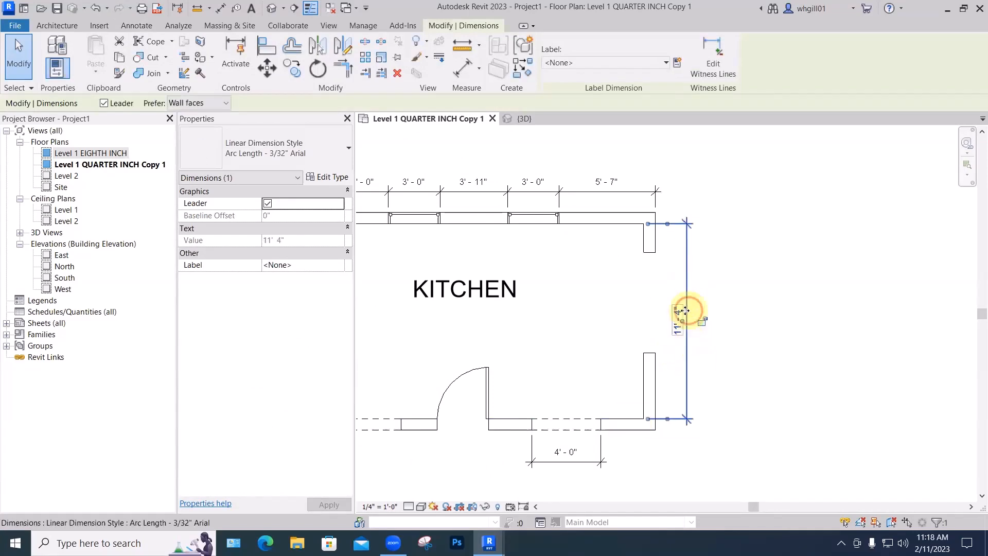
{"action": "left_click_drag", "start_coordinate": [685, 311], "coordinate": [617, 310]}
{"action": "left_click", "coordinate": [693, 305]}
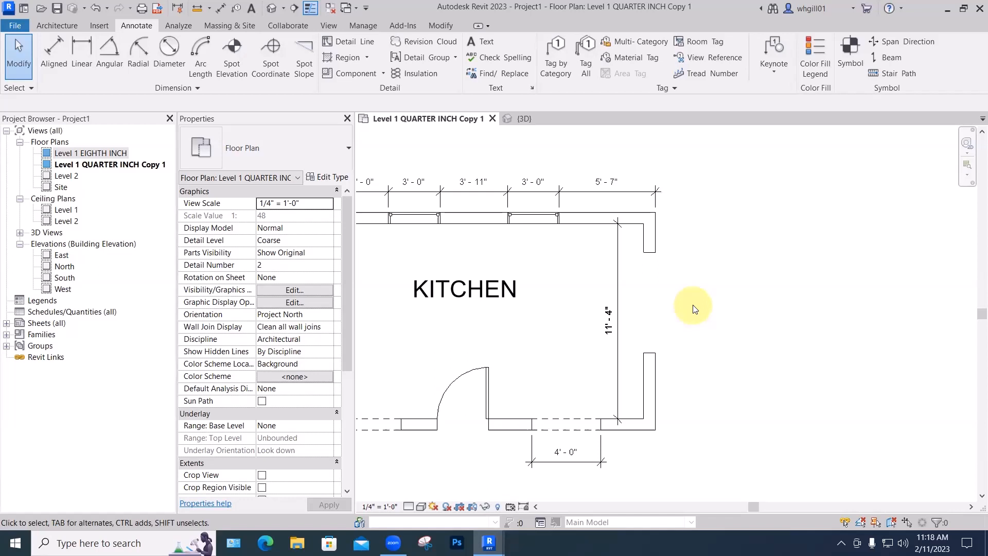
Stretch the interior dimension's upper witness line along the upper wall's inner face into the right wall
{"action": "left_click", "coordinate": [617, 299]}
{"action": "scroll", "coordinate": [624, 222], "scroll_direction": "up", "scroll_amount": 5}
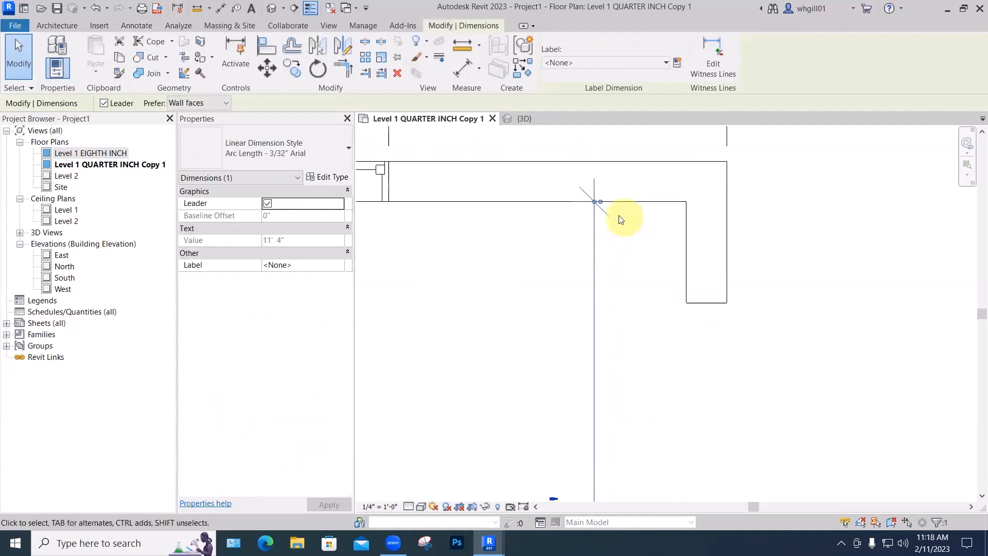
{"action": "scroll", "coordinate": [609, 212], "scroll_direction": "up", "scroll_amount": 3}
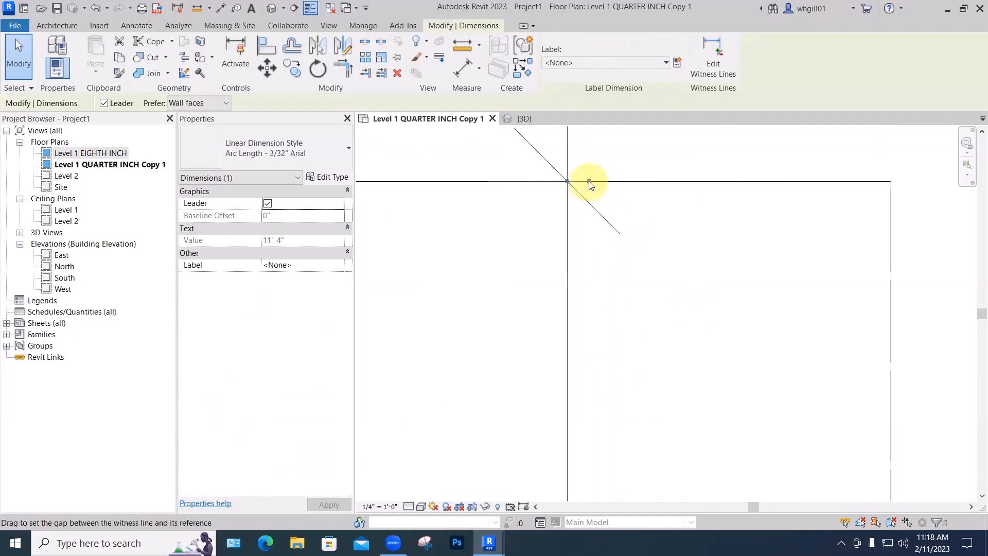
{"action": "left_click_drag", "start_coordinate": [590, 185], "coordinate": [799, 193]}
{"action": "middle_click_drag", "start_coordinate": [804, 225], "coordinate": [643, 307]}
{"action": "scroll", "coordinate": [643, 307], "scroll_direction": "down", "scroll_amount": 1}
{"action": "left_click_drag", "start_coordinate": [637, 267], "coordinate": [783, 267]}
{"action": "scroll", "coordinate": [642, 351], "scroll_direction": "down", "scroll_amount": 2}
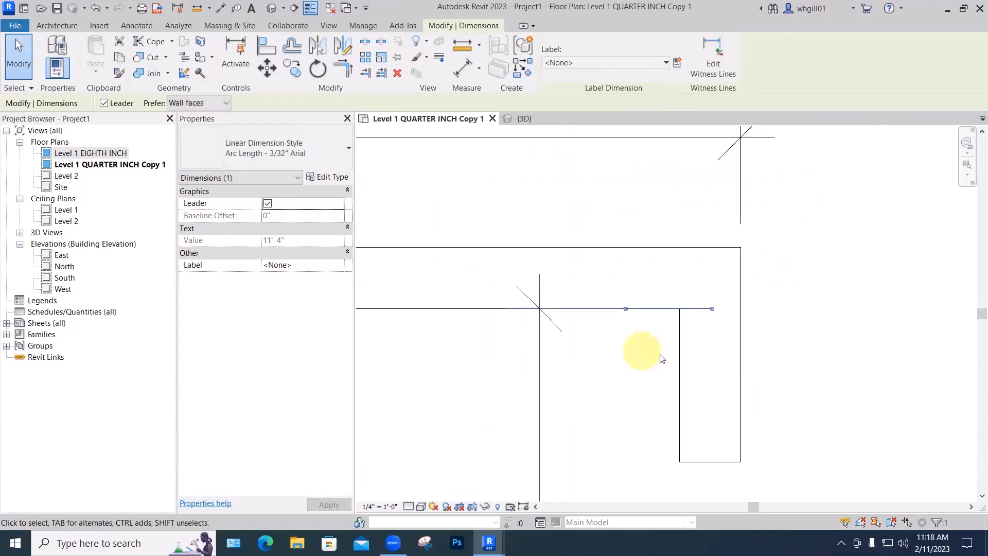
{"action": "left_click", "coordinate": [828, 372]}
{"action": "middle_click_drag", "start_coordinate": [828, 372], "coordinate": [801, 269]}
{"action": "scroll", "coordinate": [801, 273], "scroll_direction": "down", "scroll_amount": 2}
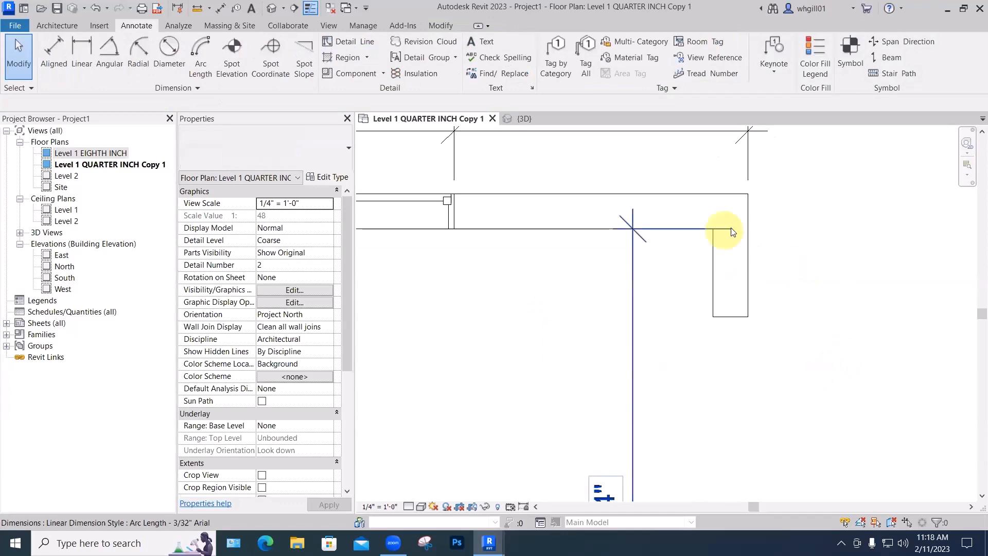
Pull the interior dimension's upper witness line end back toward the dimension line, clear of the right wall
{"action": "left_click", "coordinate": [640, 267]}
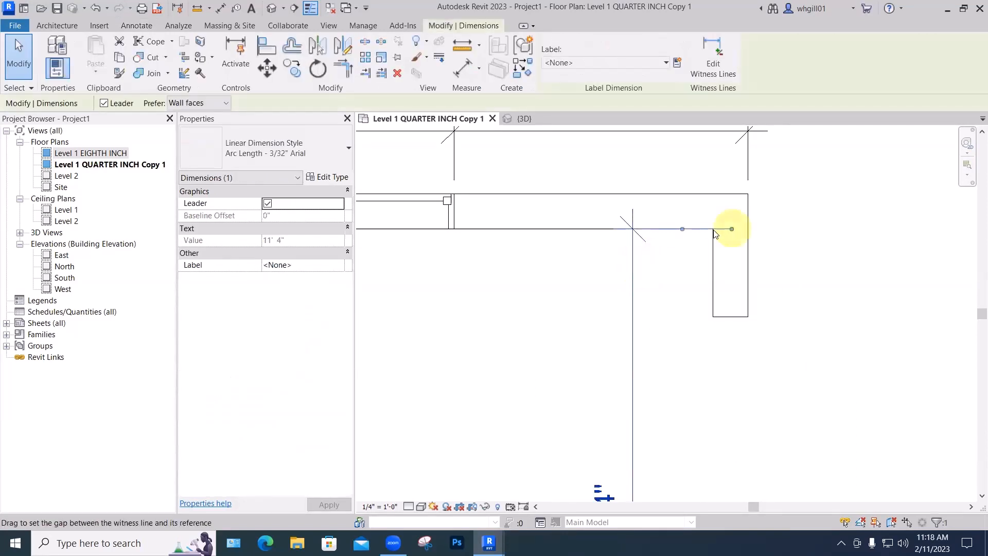
{"action": "left_click_drag", "start_coordinate": [731, 229], "coordinate": [672, 252]}
{"action": "left_click", "coordinate": [675, 269]}
{"action": "scroll", "coordinate": [676, 269], "scroll_direction": "down", "scroll_amount": 3}
{"action": "scroll", "coordinate": [676, 268], "scroll_direction": "down", "scroll_amount": 3}
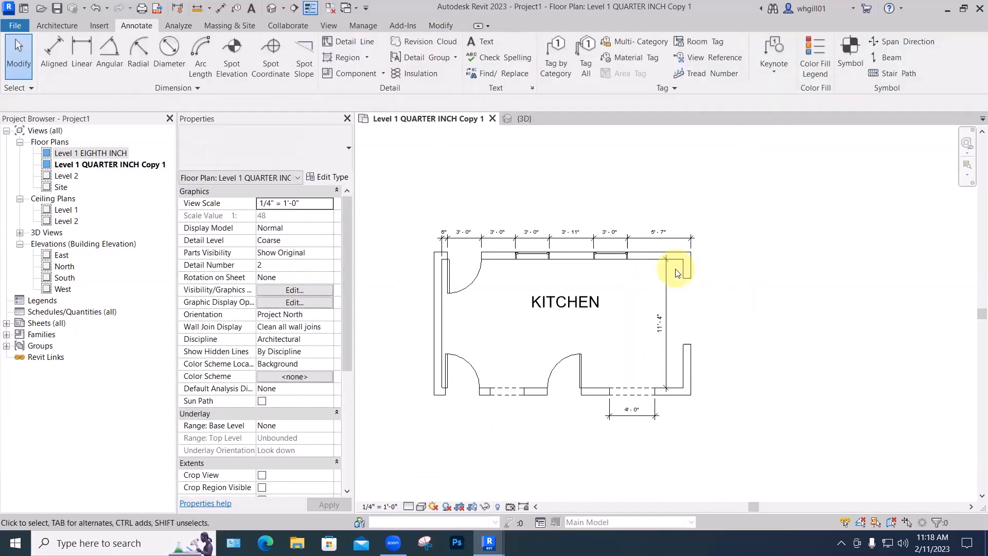
{"action": "scroll", "coordinate": [764, 260], "scroll_direction": "up", "scroll_amount": 3}
{"action": "middle_click_drag", "start_coordinate": [764, 261], "coordinate": [770, 316]}
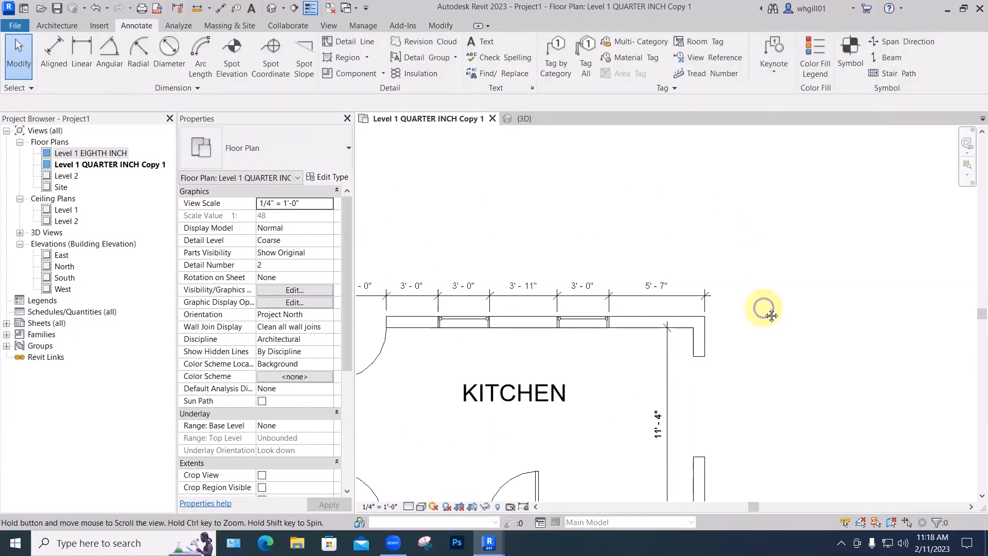
{"action": "scroll", "coordinate": [759, 333], "scroll_direction": "down", "scroll_amount": 3}
{"action": "middle_click_drag", "start_coordinate": [759, 333], "coordinate": [721, 231]}
{"action": "left_click", "coordinate": [650, 290]}
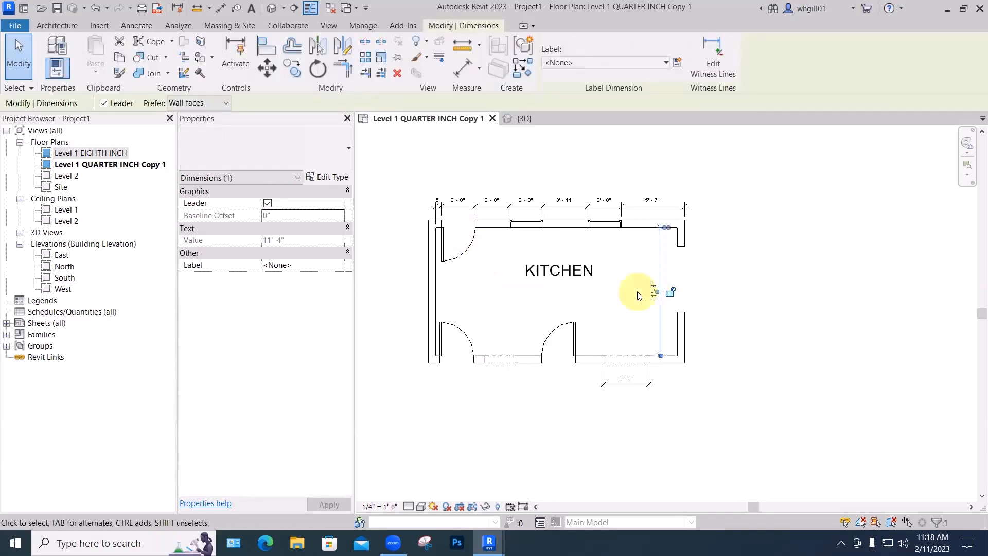
{"action": "left_click", "coordinate": [714, 273]}
{"action": "scroll", "coordinate": [697, 272], "scroll_direction": "up", "scroll_amount": 2}
{"action": "left_click", "coordinate": [633, 292]}
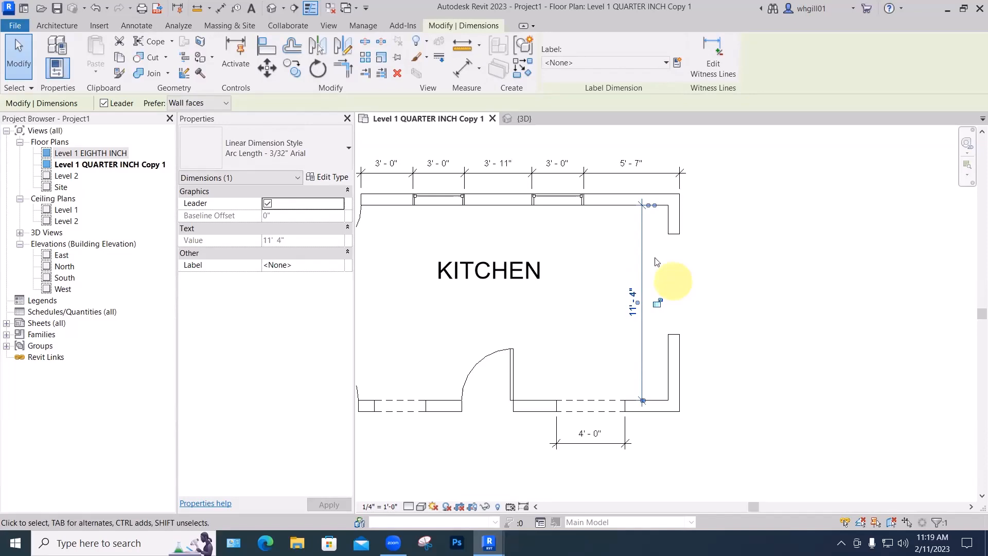
{"action": "left_click", "coordinate": [656, 261]}
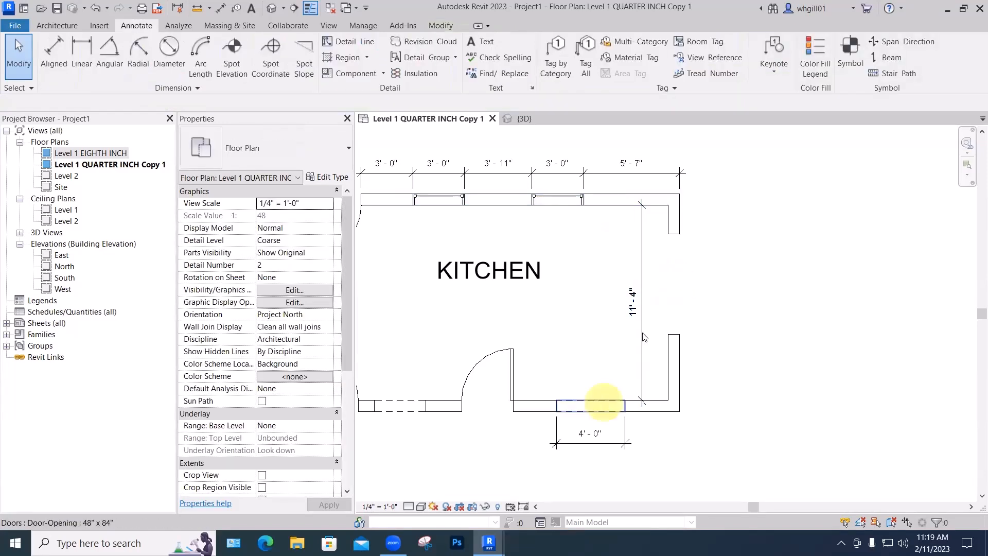
Move the interior dimension's text up and away from its line into the room, with the leader attached
{"action": "left_click", "coordinate": [633, 302]}
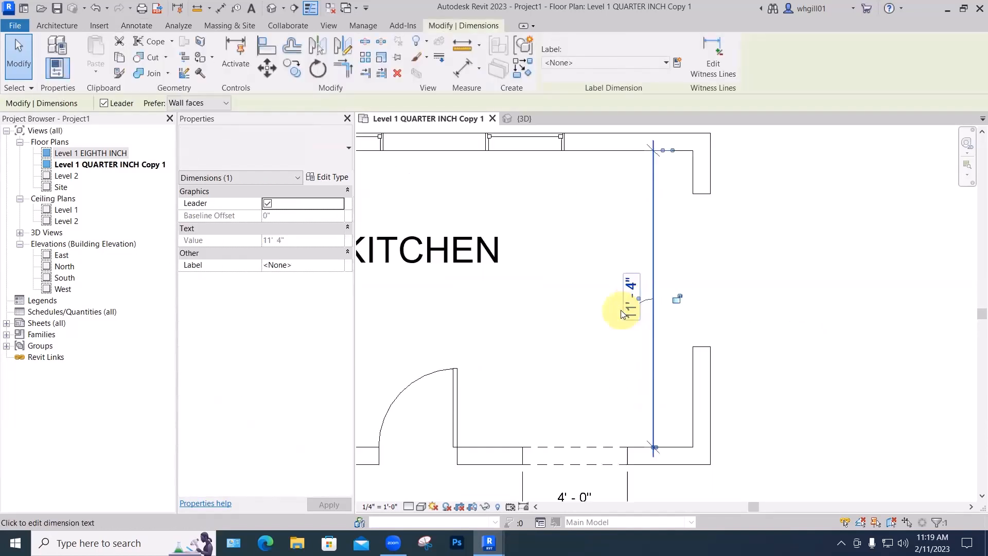
{"action": "scroll", "coordinate": [627, 309], "scroll_direction": "up", "scroll_amount": 5}
{"action": "left_click_drag", "start_coordinate": [624, 308], "coordinate": [591, 299]}
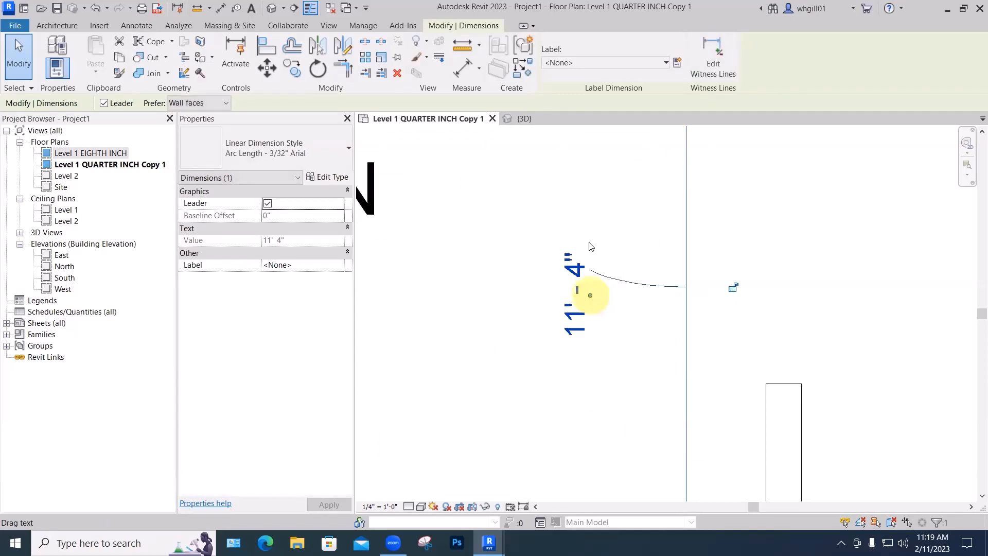
{"action": "left_click_drag", "start_coordinate": [591, 247], "coordinate": [597, 178]}
{"action": "left_click", "coordinate": [577, 315]}
{"action": "scroll", "coordinate": [577, 314], "scroll_direction": "down", "scroll_amount": 5}
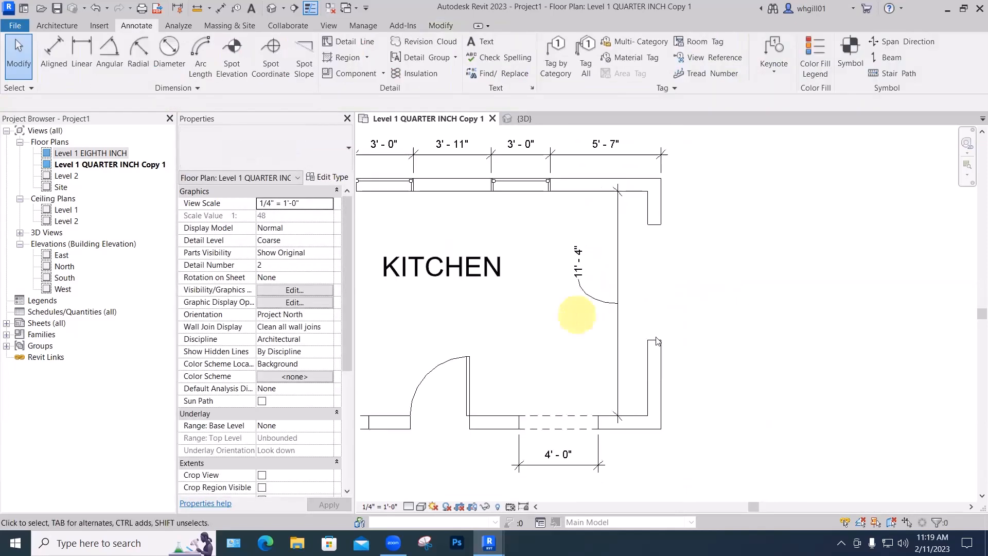
Move the 6" text of the upper dimension string up and away from its line, beyond the string's outer end, with the leader attached
{"action": "scroll", "coordinate": [669, 340], "scroll_direction": "down", "scroll_amount": 1}
{"action": "scroll", "coordinate": [453, 249], "scroll_direction": "up", "scroll_amount": 6}
{"action": "left_click", "coordinate": [484, 256]}
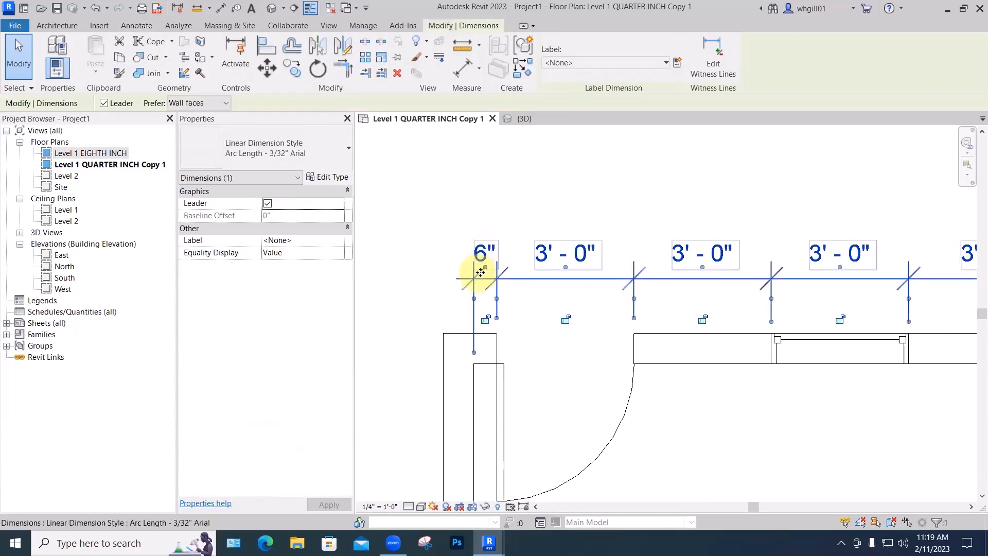
{"action": "left_click_drag", "start_coordinate": [485, 272], "coordinate": [435, 250]}
{"action": "left_click", "coordinate": [426, 279]}
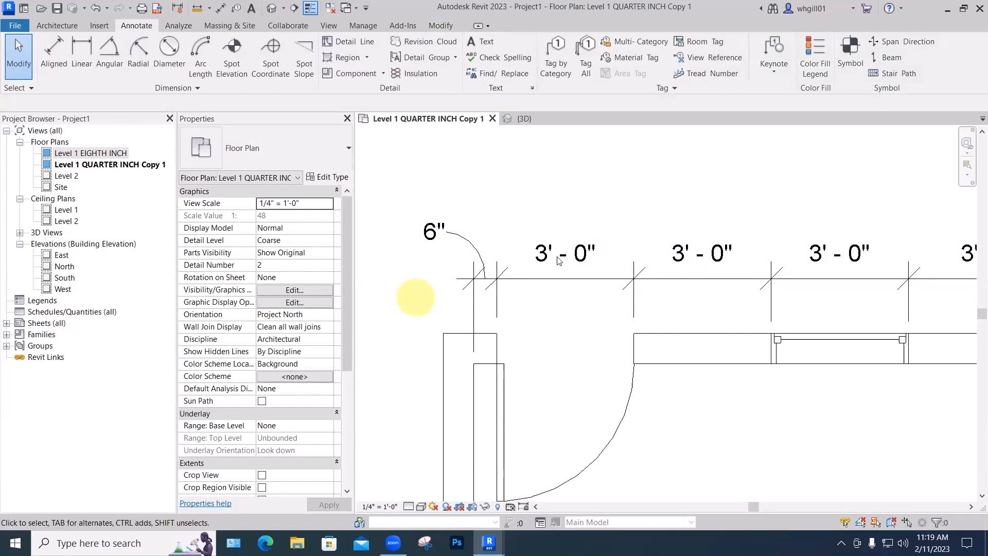
Pull the door opening's 3' - 0" text off its line and toggle the dimension string's leader off and on
{"action": "left_click", "coordinate": [566, 267]}
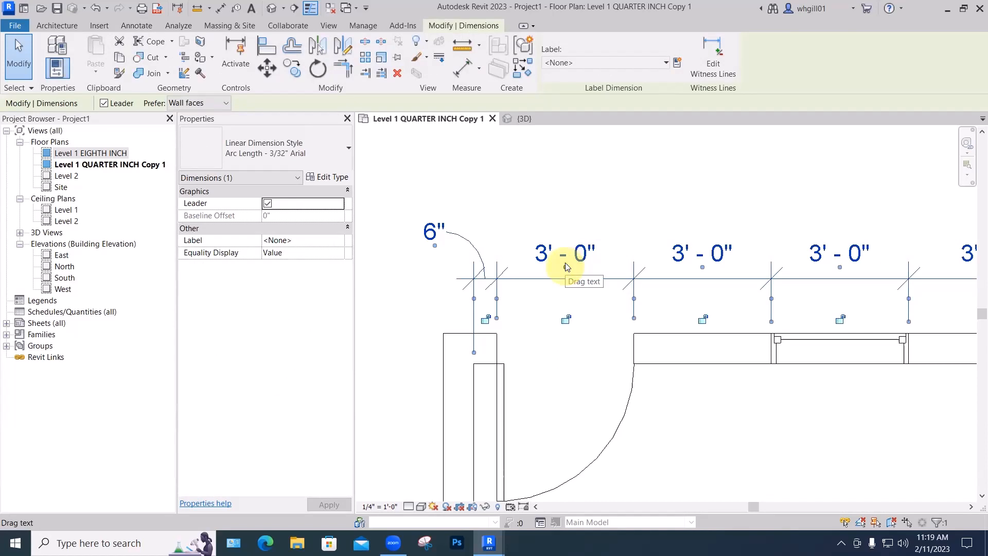
{"action": "left_click_drag", "start_coordinate": [565, 266], "coordinate": [597, 229]}
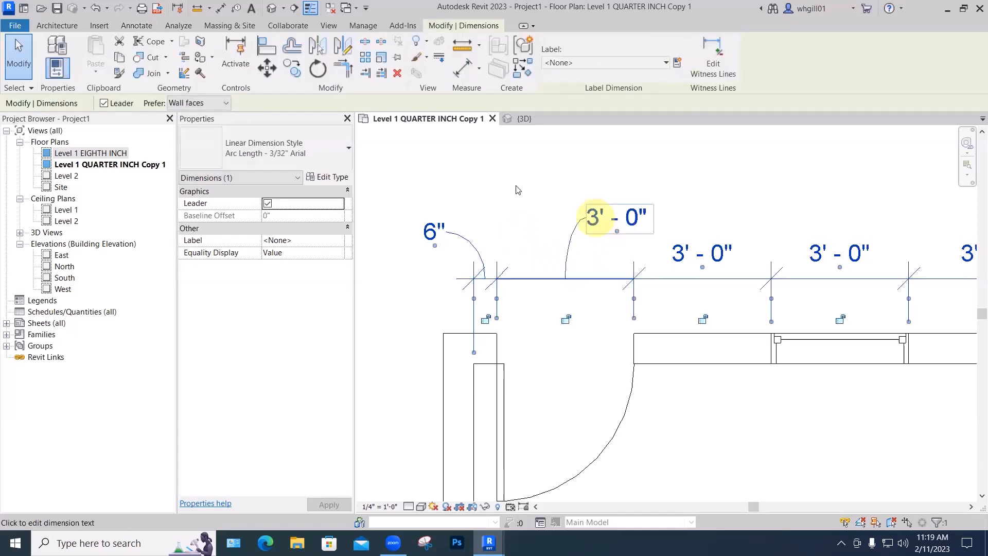
{"action": "left_click", "coordinate": [103, 103]}
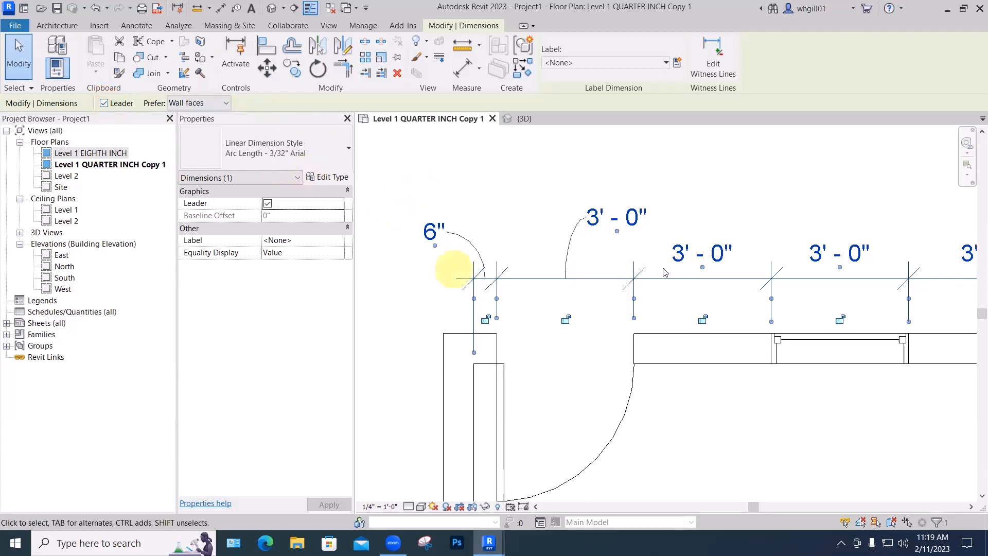
{"action": "left_click", "coordinate": [104, 103]}
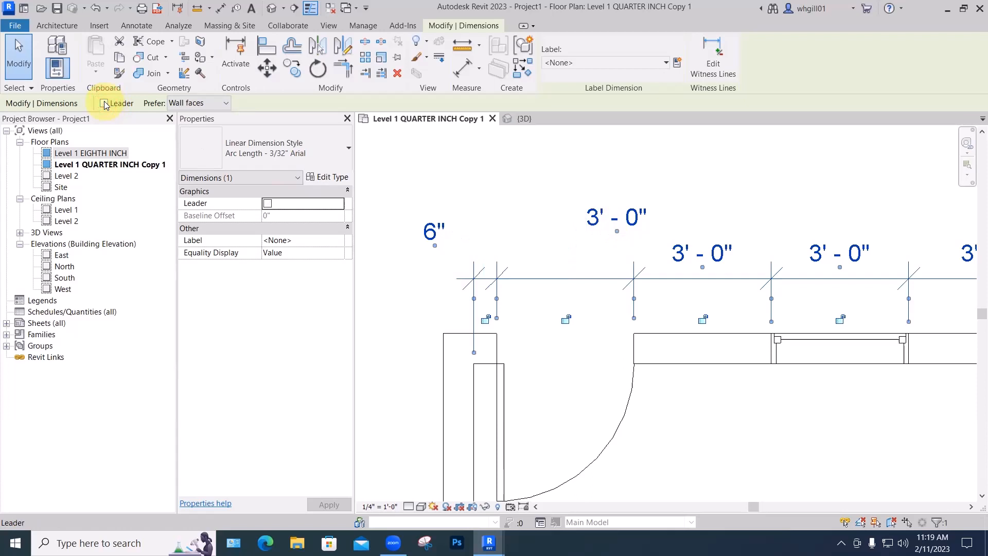
{"action": "left_click", "coordinate": [105, 104]}
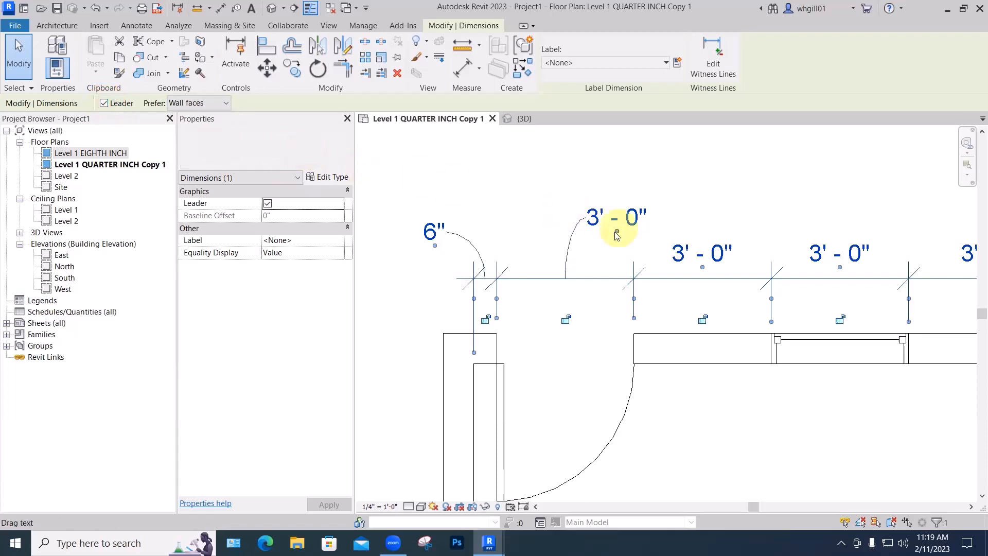
Return the door opening's 3' - 0" text to its centred position above the dimension line
{"action": "left_click_drag", "start_coordinate": [617, 236], "coordinate": [565, 282]}
{"action": "scroll", "coordinate": [565, 273], "scroll_direction": "up", "scroll_amount": 1}
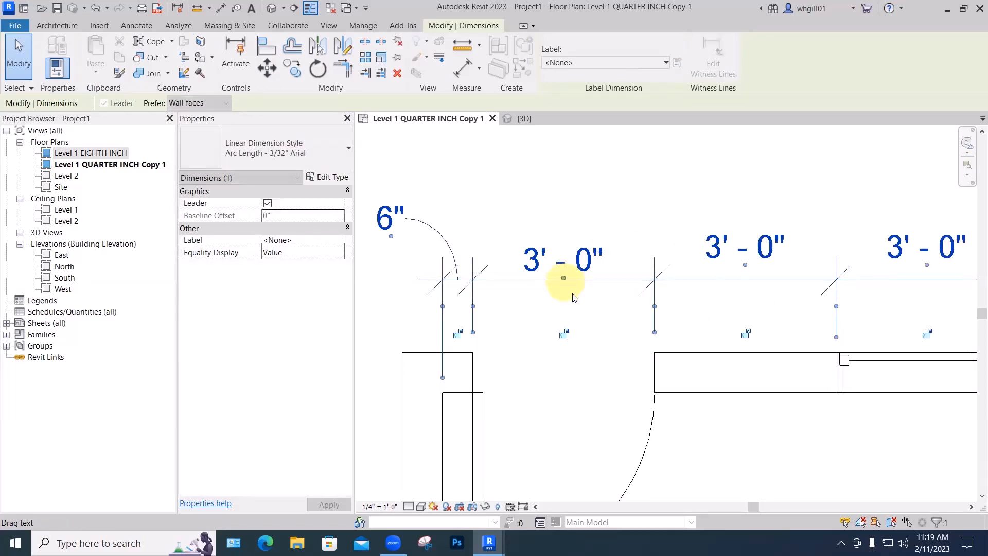
{"action": "left_click", "coordinate": [571, 292]}
{"action": "left_click", "coordinate": [575, 260]}
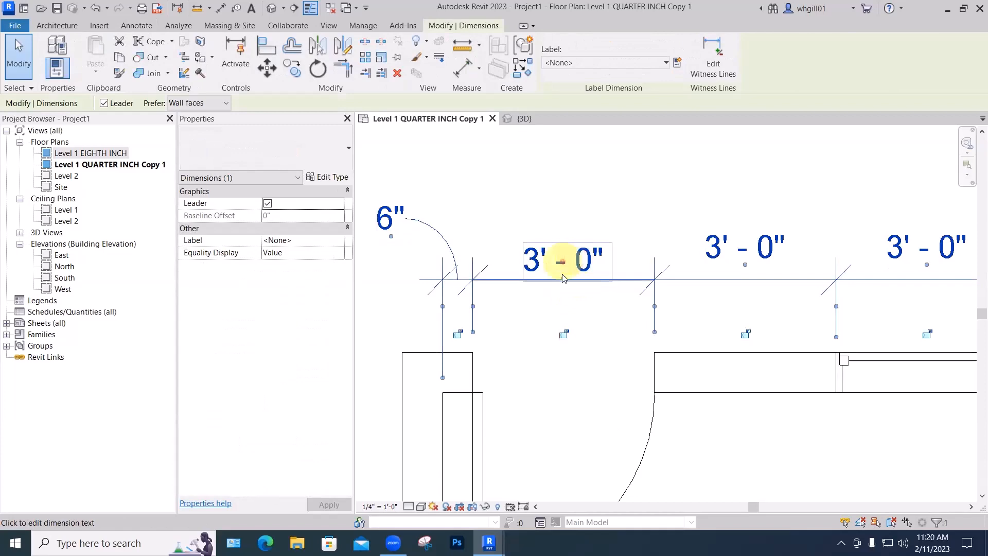
{"action": "left_click_drag", "start_coordinate": [569, 261], "coordinate": [564, 265]}
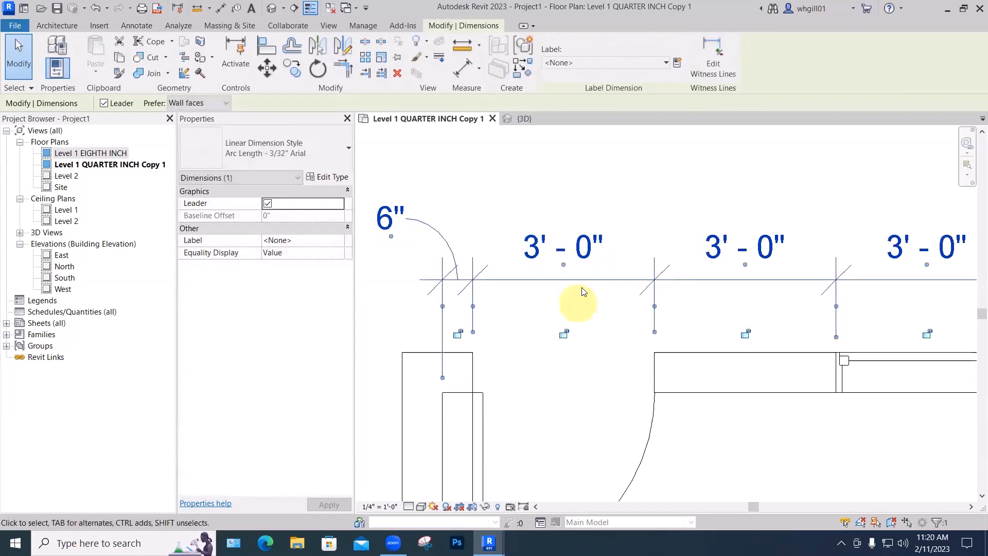
{"action": "left_click", "coordinate": [578, 307]}
Move the kitchen's interior vertical dimension text back beside the middle of its dimension line
{"action": "scroll", "coordinate": [578, 291], "scroll_direction": "down", "scroll_amount": 2}
{"action": "middle_click_drag", "start_coordinate": [592, 288], "coordinate": [417, 198]}
{"action": "scroll", "coordinate": [418, 198], "scroll_direction": "down", "scroll_amount": 1}
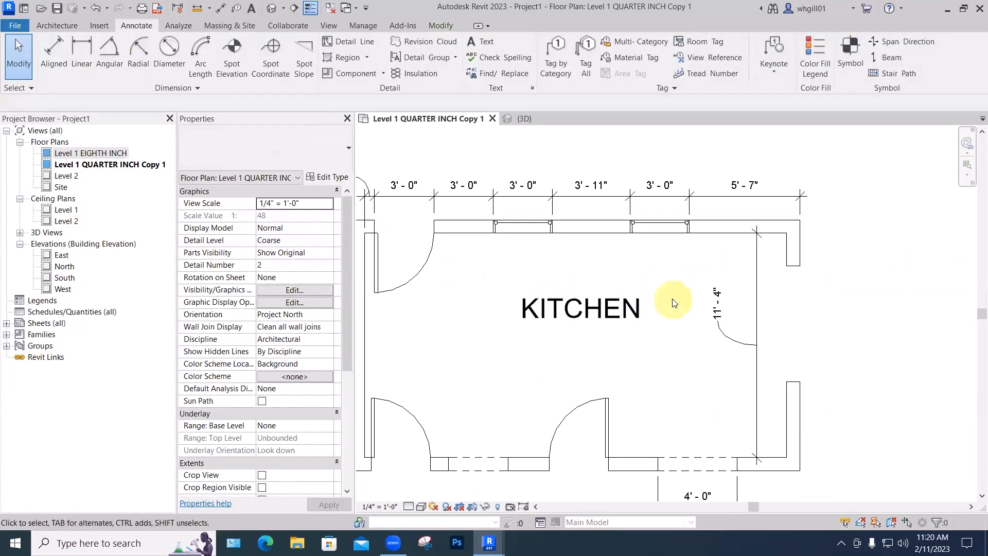
{"action": "middle_click_drag", "start_coordinate": [672, 308], "coordinate": [588, 301]}
{"action": "left_click", "coordinate": [633, 309]}
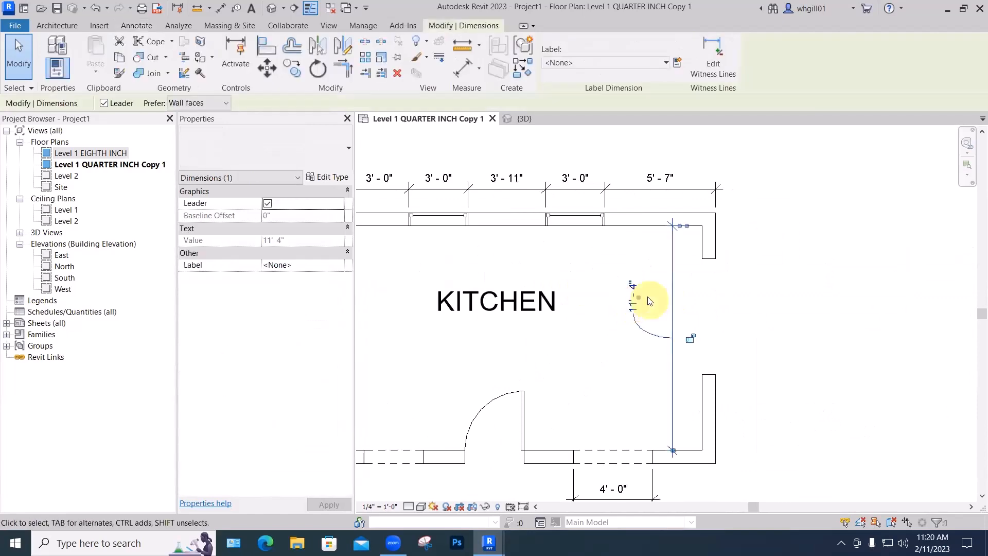
{"action": "left_click_drag", "start_coordinate": [644, 300], "coordinate": [668, 337]}
{"action": "key", "text": "Escape"}
Replace the interior vertical dimension's value with the text VERIFY ON SITE
{"action": "middle_click_drag", "start_coordinate": [682, 317], "coordinate": [628, 284]}
{"action": "scroll", "coordinate": [627, 285], "scroll_direction": "up", "scroll_amount": 1}
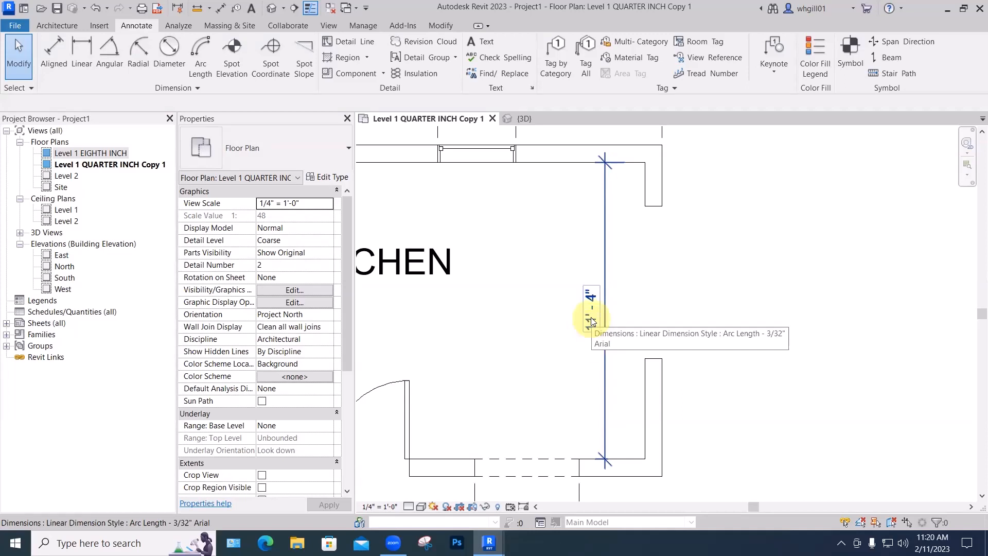
{"action": "scroll", "coordinate": [591, 317], "scroll_direction": "up", "scroll_amount": 4}
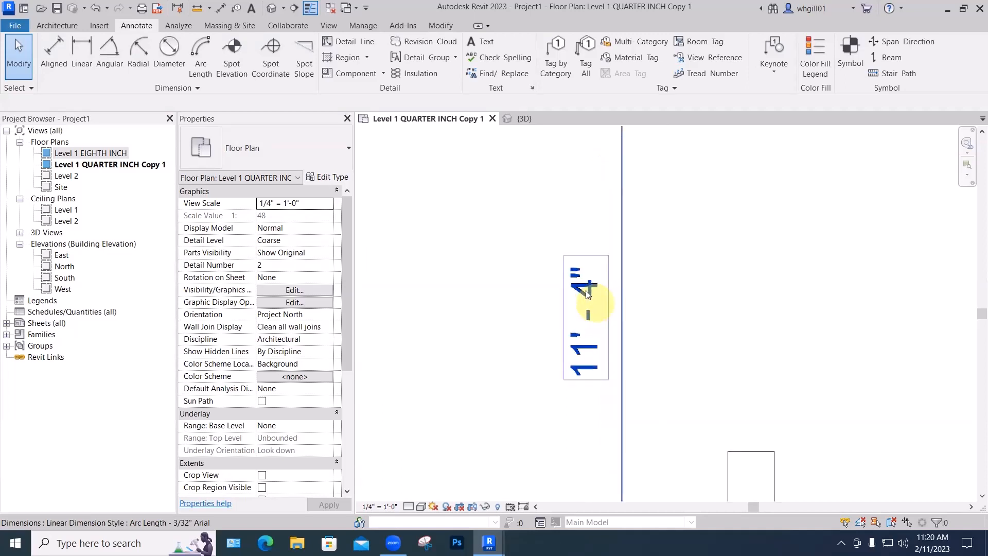
{"action": "double_click", "coordinate": [587, 294]}
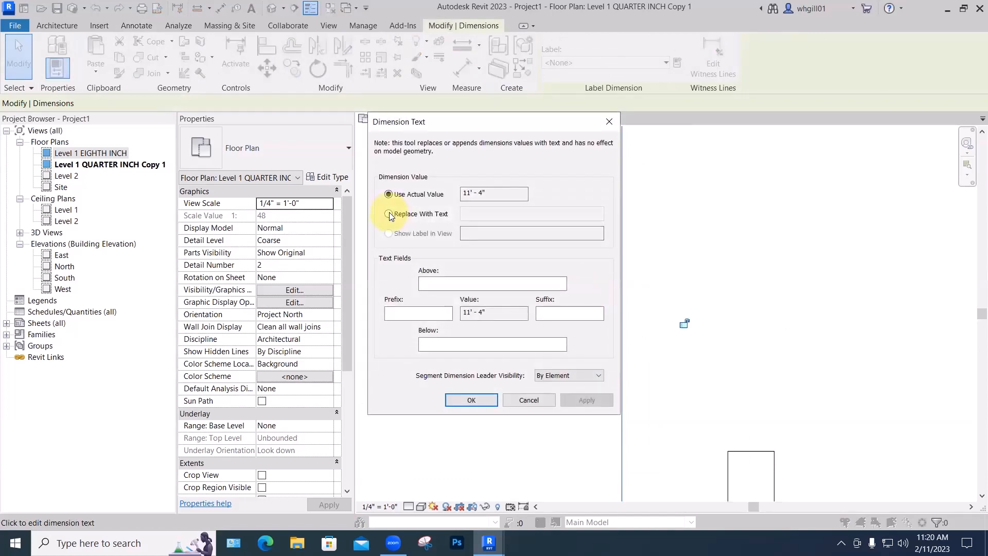
{"action": "left_click", "coordinate": [389, 214]}
{"action": "left_click", "coordinate": [470, 213]}
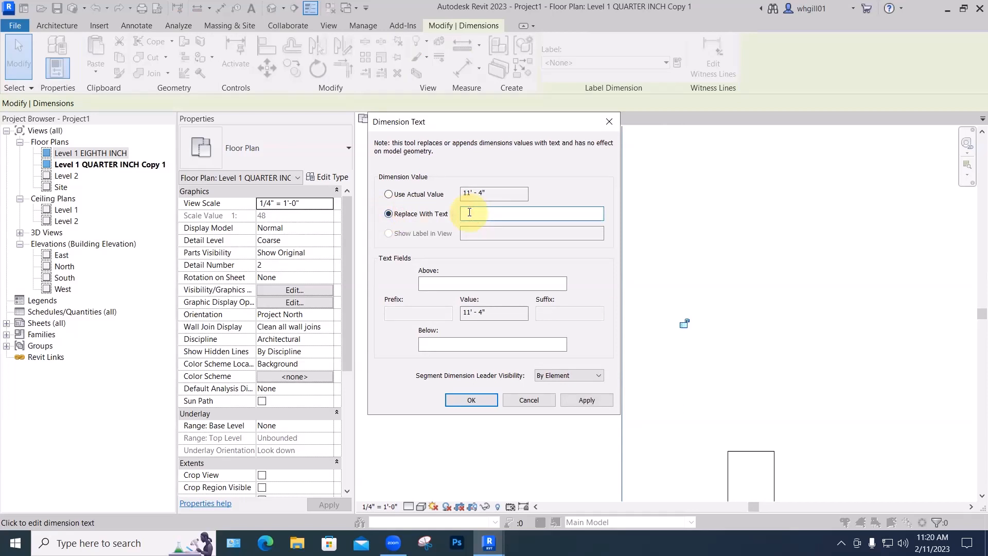
{"action": "type", "text": "VERIFY"}
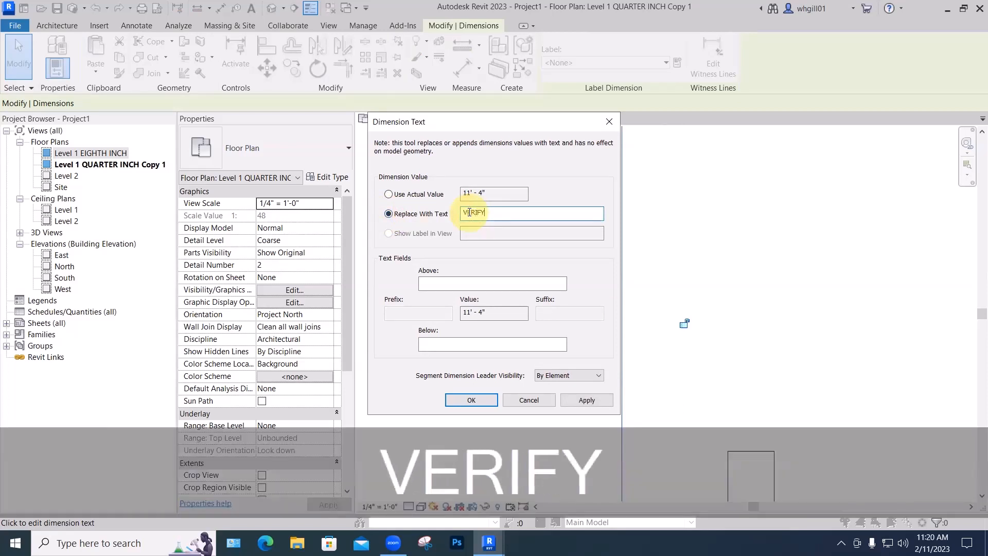
{"action": "type", "text": " ON SITE"}
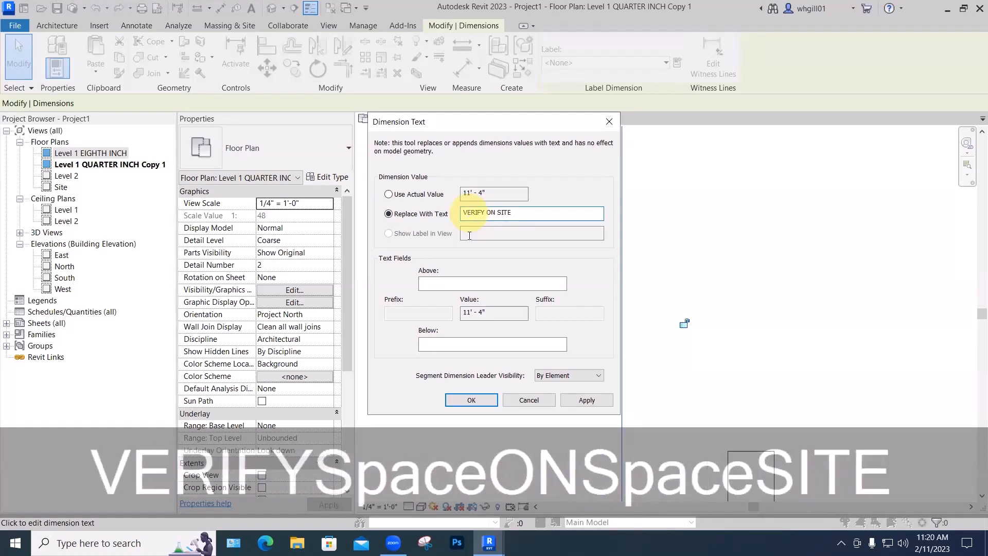
{"action": "left_click", "coordinate": [584, 400]}
{"action": "left_click", "coordinate": [474, 400]}
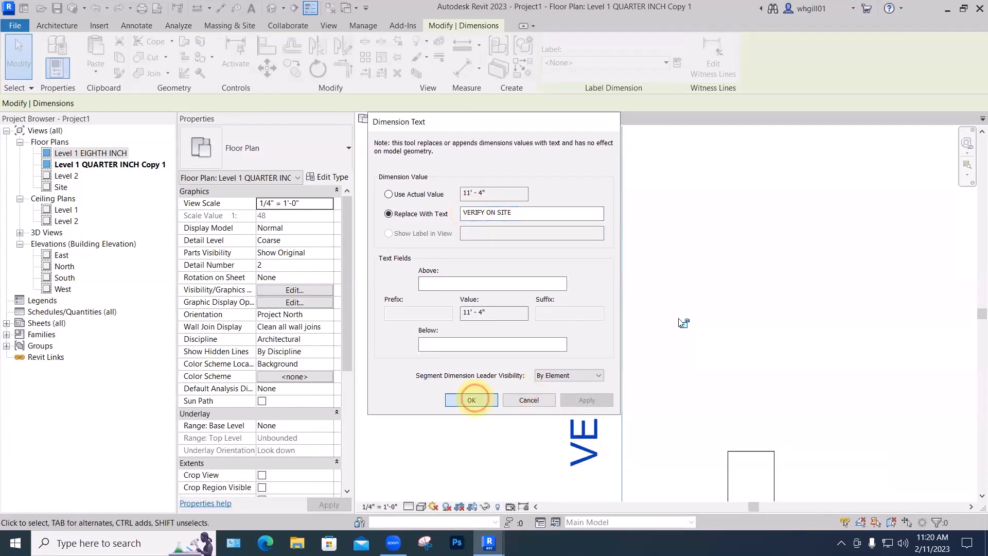
{"action": "scroll", "coordinate": [678, 318], "scroll_direction": "down", "scroll_amount": 3}
{"action": "scroll", "coordinate": [667, 293], "scroll_direction": "down", "scroll_amount": 2}
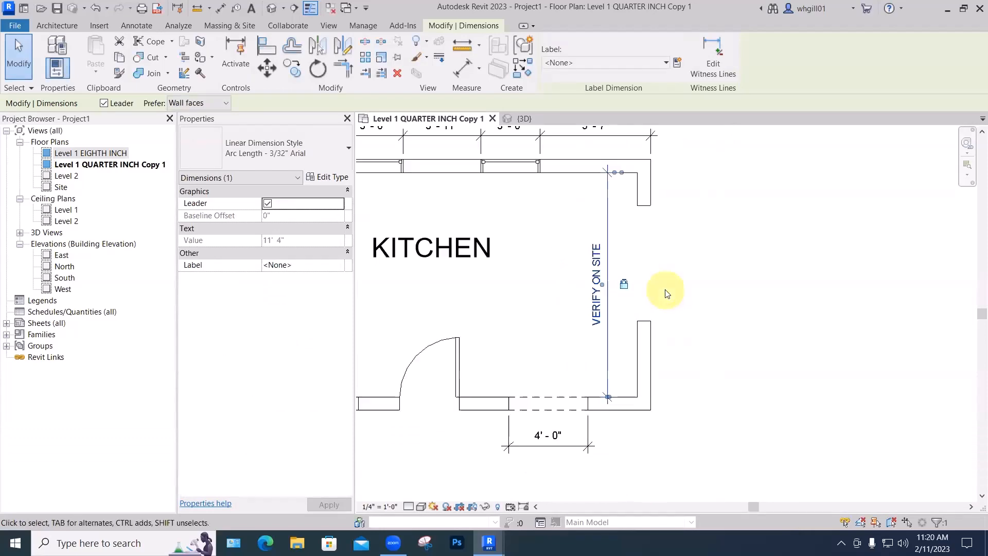
Undo the interior dimension's text replacement and dismiss the save reminder without saving
{"action": "left_click", "coordinate": [726, 300]}
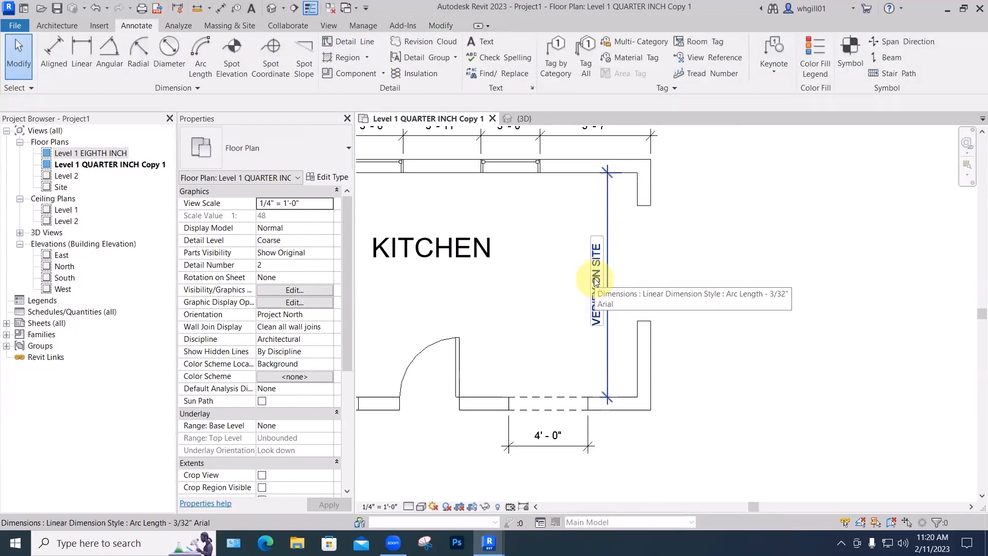
{"action": "key", "text": "ctrl+z"}
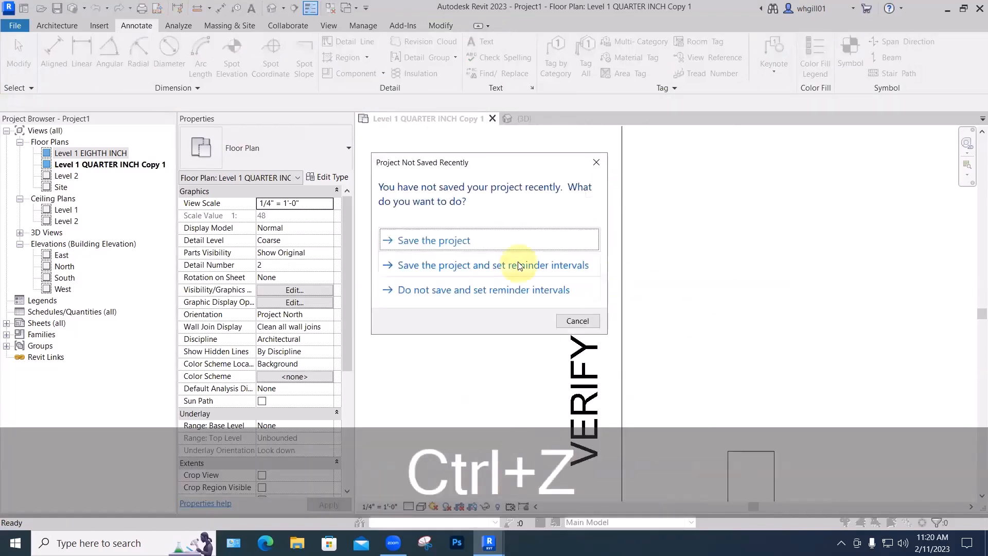
{"action": "left_click", "coordinate": [577, 320]}
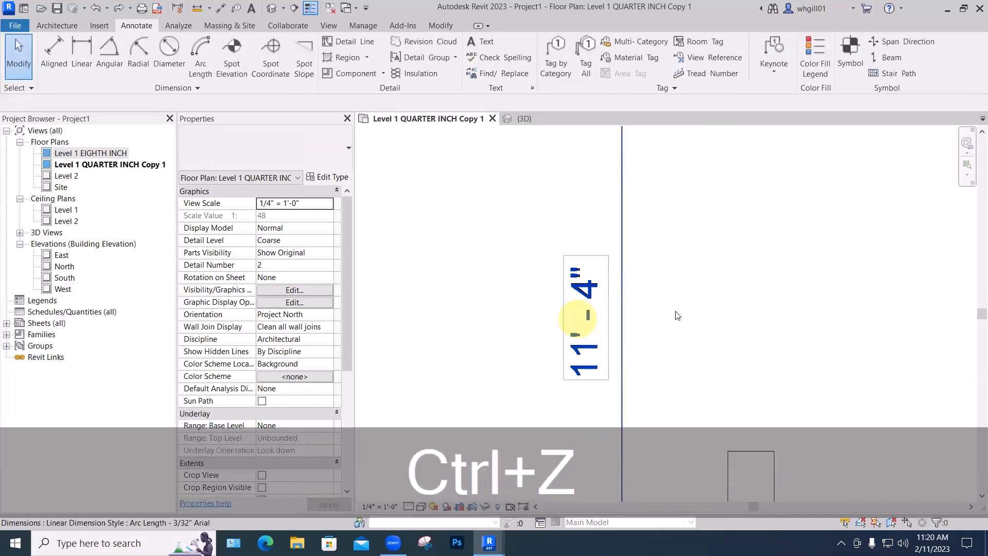
Keep the interior vertical dimension's actual value and add the text ABOVE over it and the prefix +/-
{"action": "left_click", "coordinate": [588, 316]}
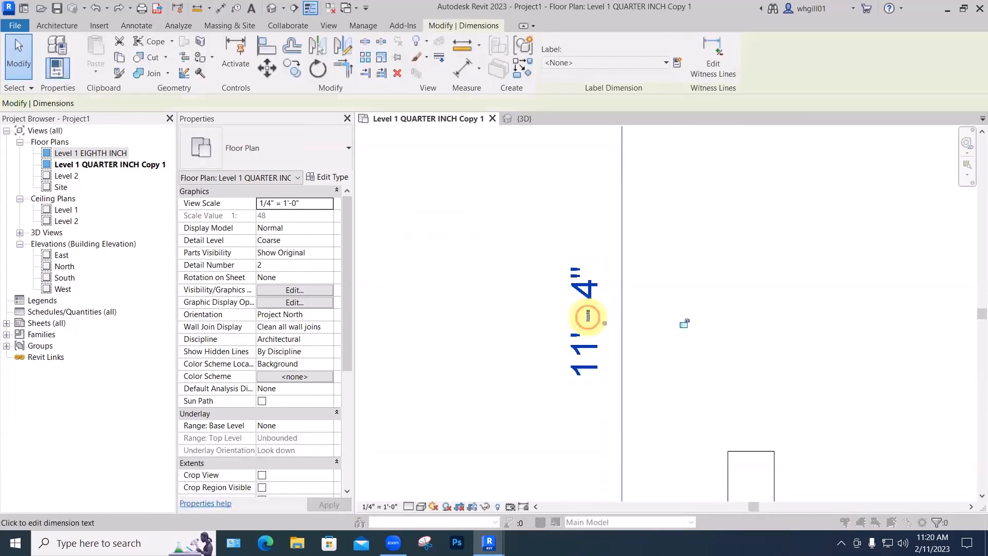
{"action": "left_click", "coordinate": [588, 316]}
{"action": "left_click", "coordinate": [434, 283]}
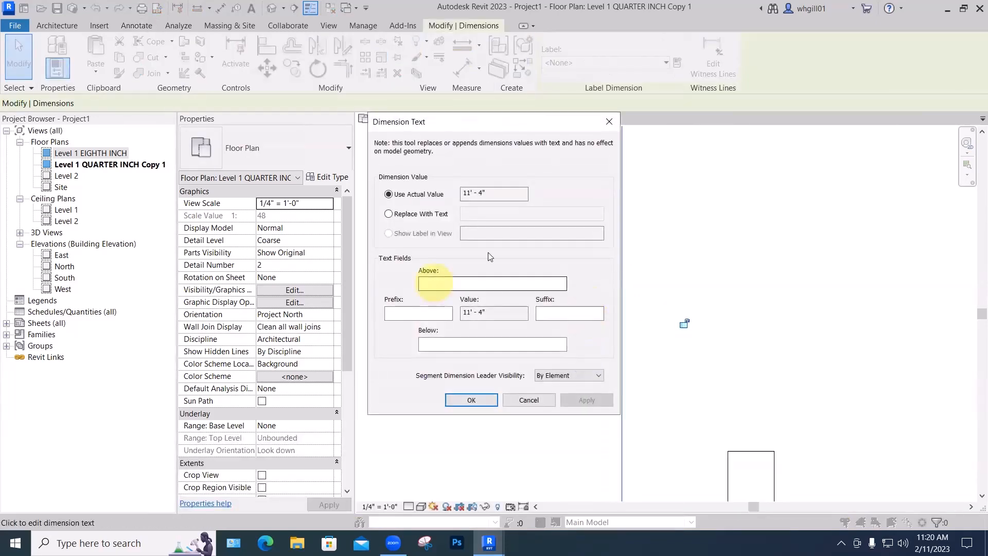
{"action": "left_click_drag", "start_coordinate": [522, 121], "coordinate": [309, 115]}
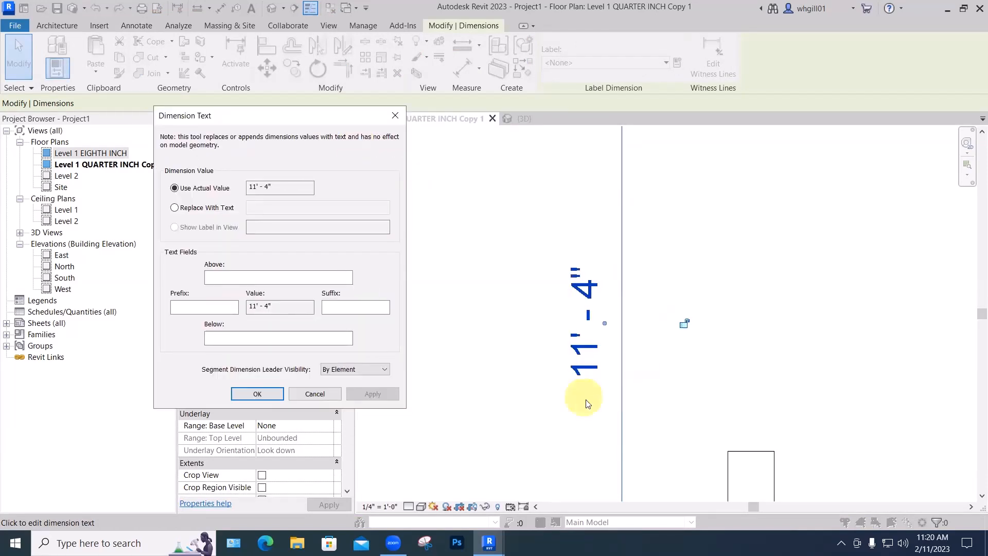
{"action": "left_click", "coordinate": [212, 275]}
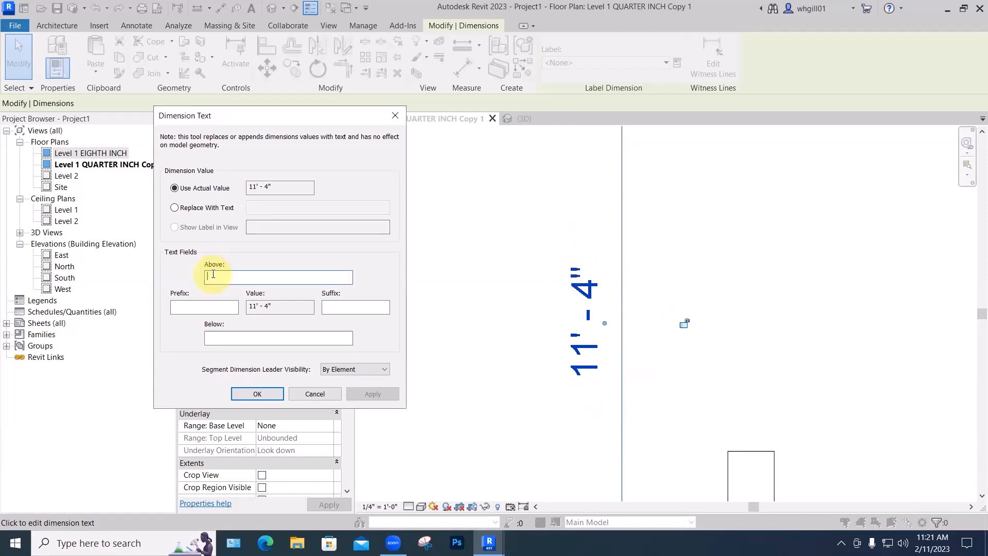
{"action": "type", "text": "ABO"}
{"action": "type", "text": "VE"}
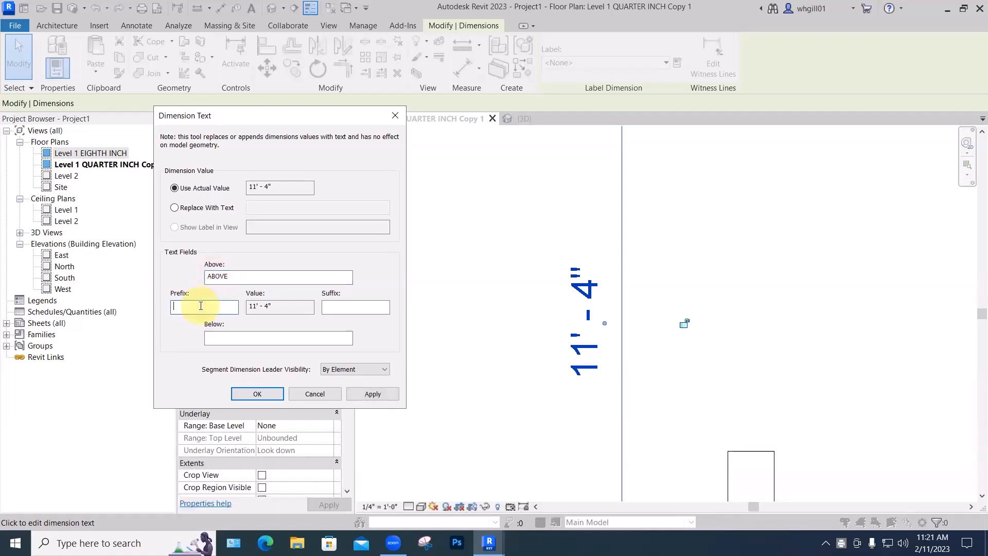
{"action": "type", "text": "+/-"}
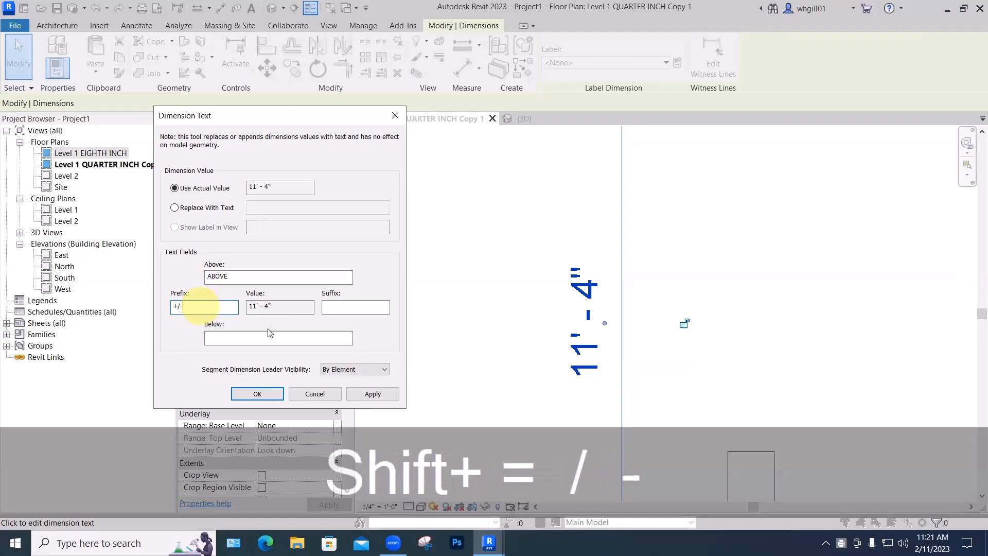
Add the suffix APPROX and the below text SEE DESIGNER to the interior dimension, and accept the dimension text settings
{"action": "left_click", "coordinate": [351, 308]}
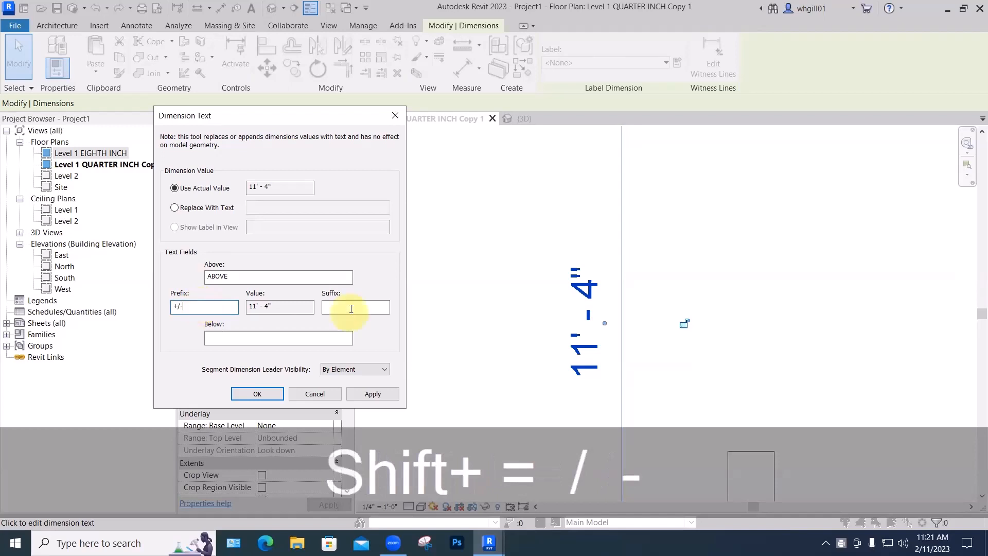
{"action": "type", "text": "APPROX"}
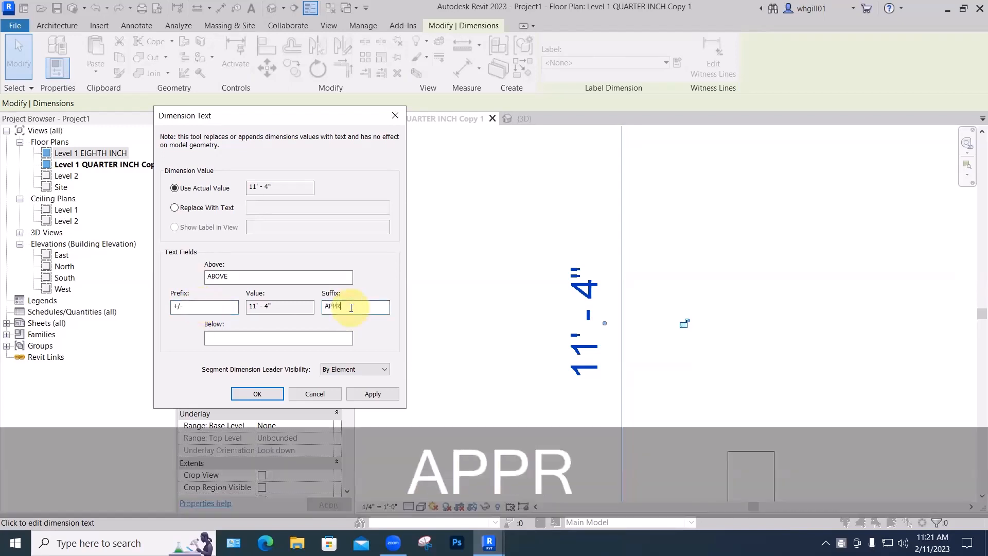
{"action": "left_click", "coordinate": [246, 337]}
{"action": "type", "text": "SEE "}
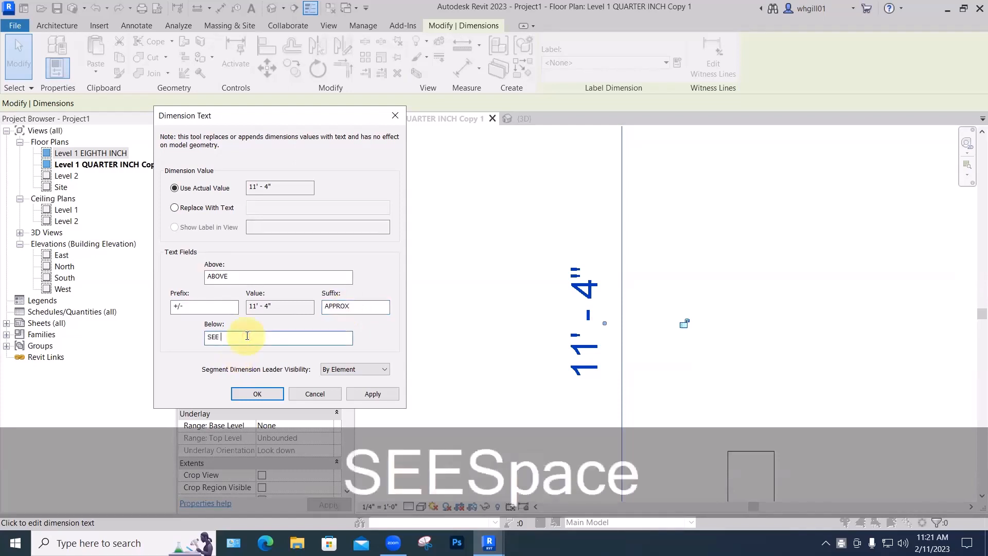
{"action": "type", "text": "DESIGNER"}
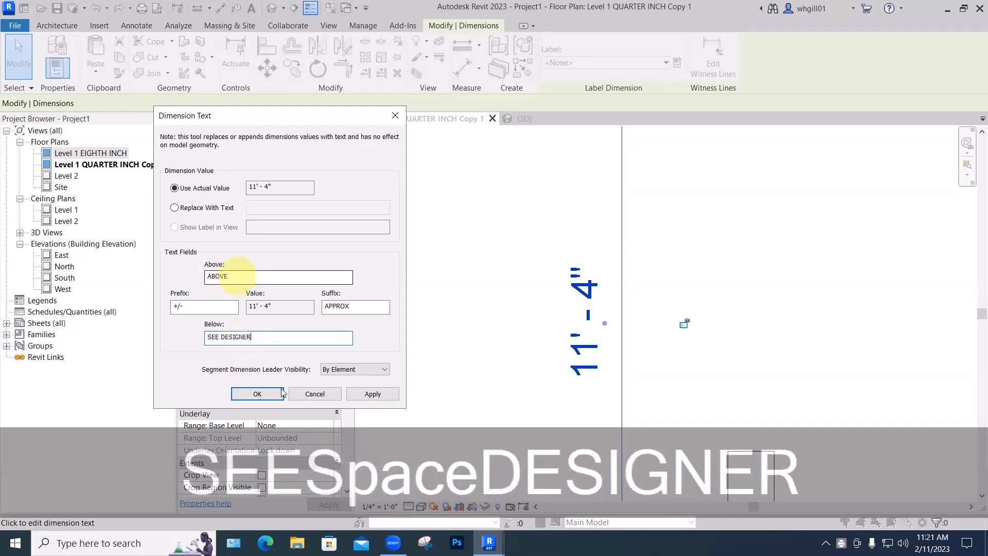
{"action": "left_click", "coordinate": [264, 394]}
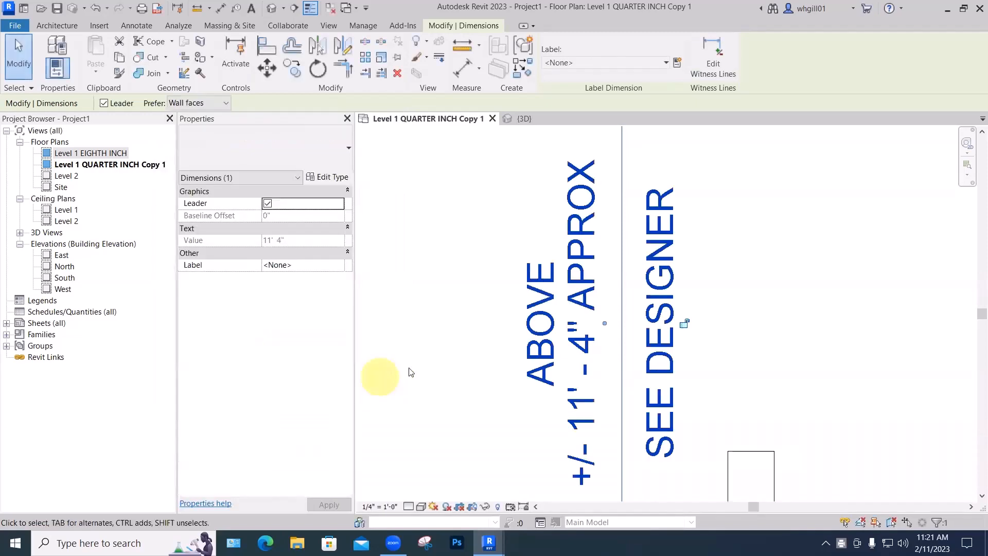
{"action": "left_click", "coordinate": [391, 374]}
{"action": "scroll", "coordinate": [408, 370], "scroll_direction": "down", "scroll_amount": 3}
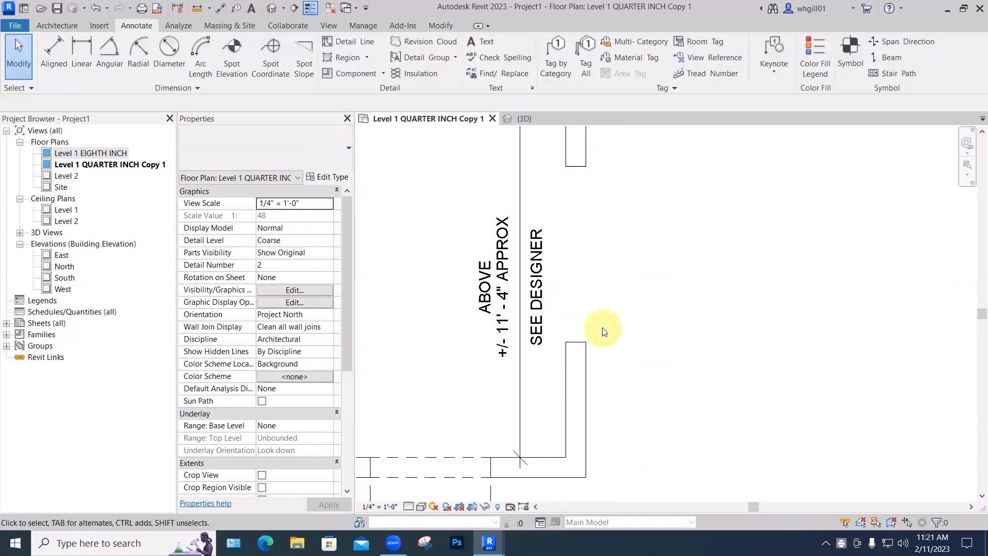
Try to replace the interior vertical dimension's value with the numeric text 11'6
{"action": "middle_click_drag", "start_coordinate": [618, 333], "coordinate": [671, 330]}
{"action": "scroll", "coordinate": [666, 327], "scroll_direction": "down", "scroll_amount": 3}
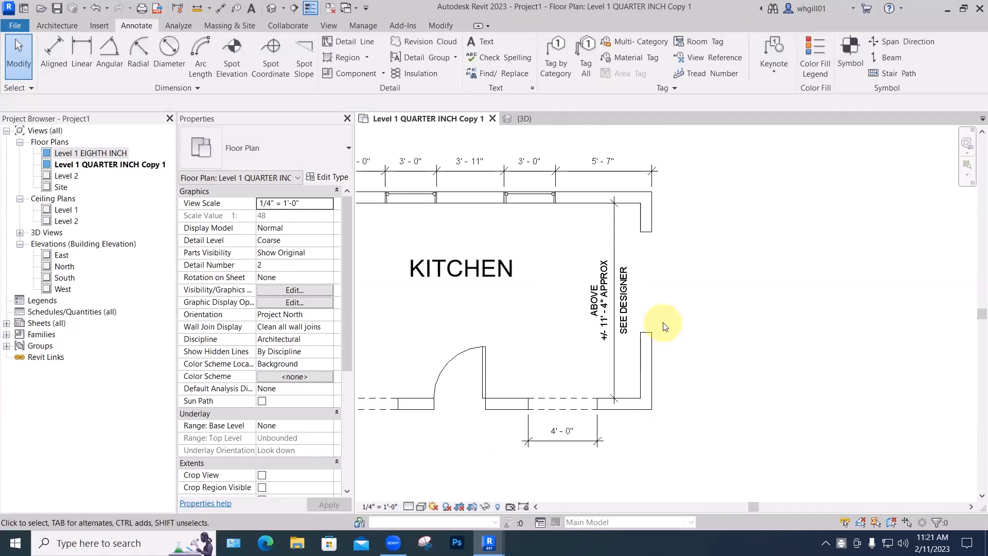
{"action": "scroll", "coordinate": [663, 322], "scroll_direction": "up", "scroll_amount": 3}
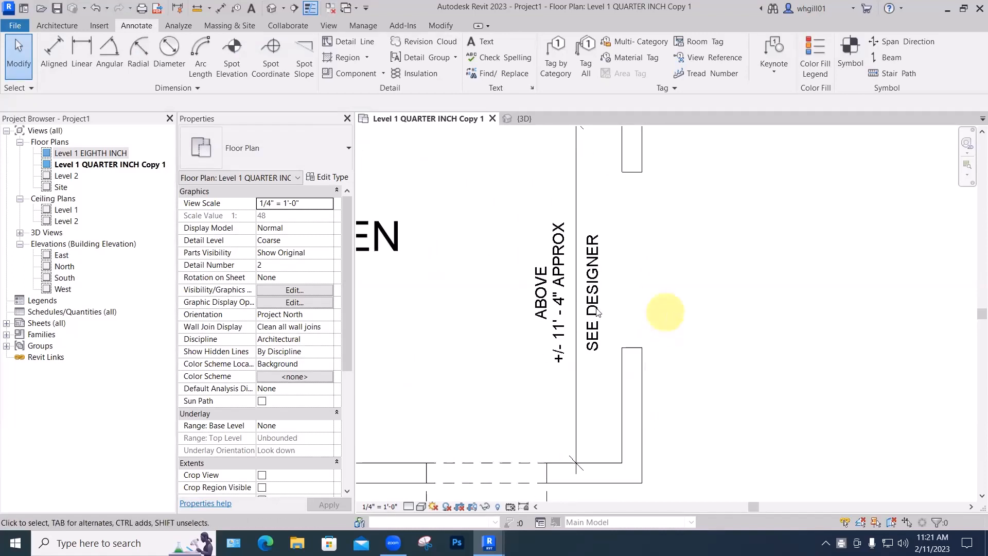
{"action": "left_click", "coordinate": [595, 312]}
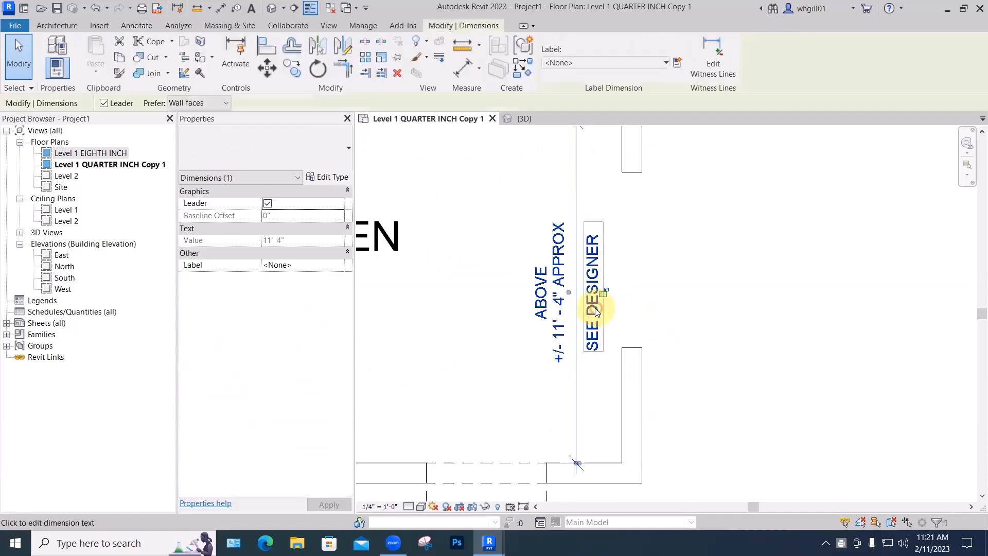
{"action": "key", "text": "Escape"}
{"action": "left_click", "coordinate": [560, 302]}
{"action": "left_click", "coordinate": [561, 302]}
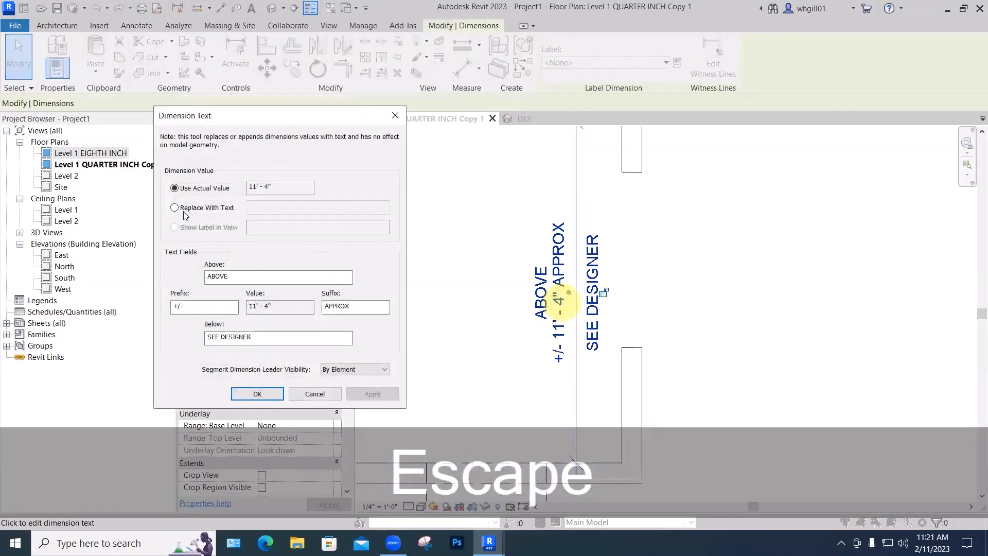
{"action": "left_click", "coordinate": [175, 207]}
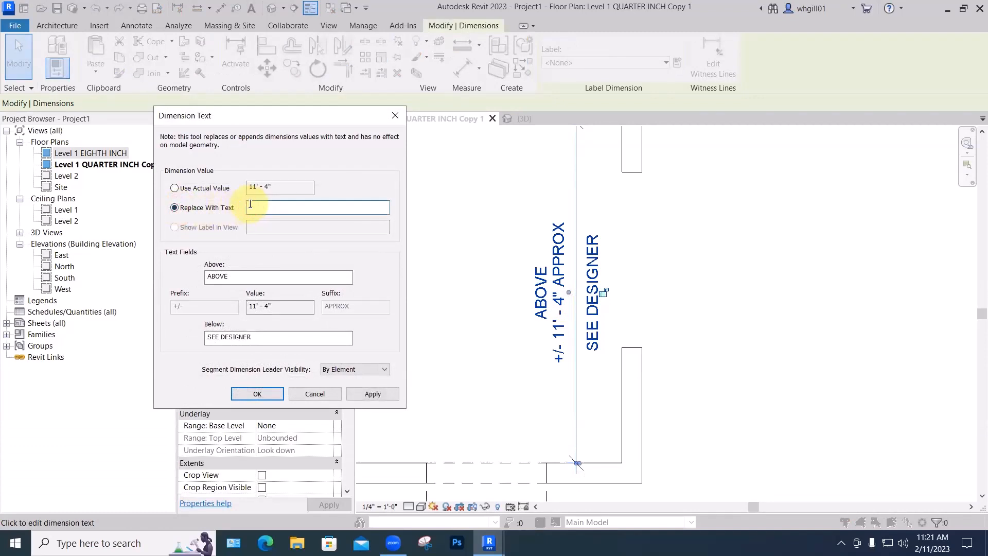
{"action": "type", "text": "11'6"}
{"action": "key", "text": "Return"}
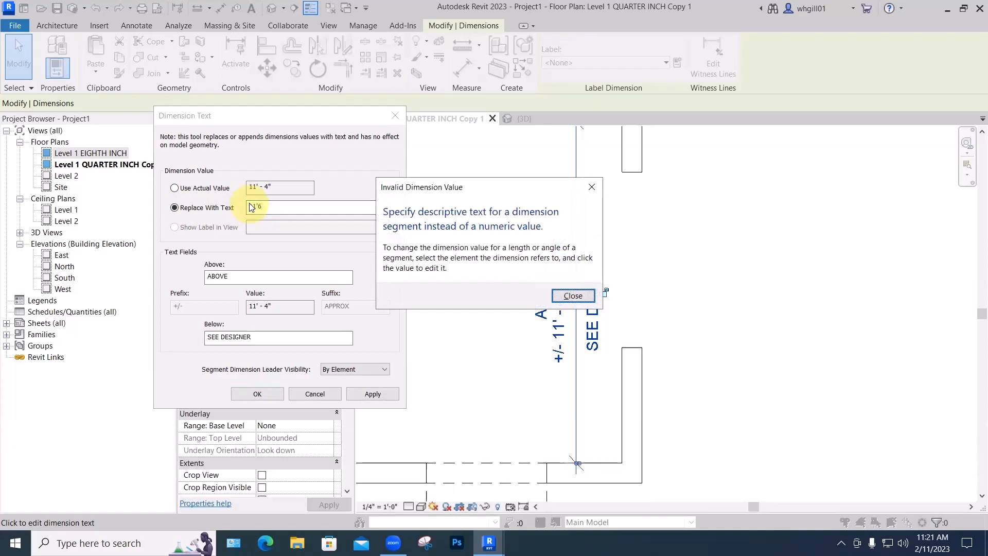
{"action": "left_click", "coordinate": [573, 295]}
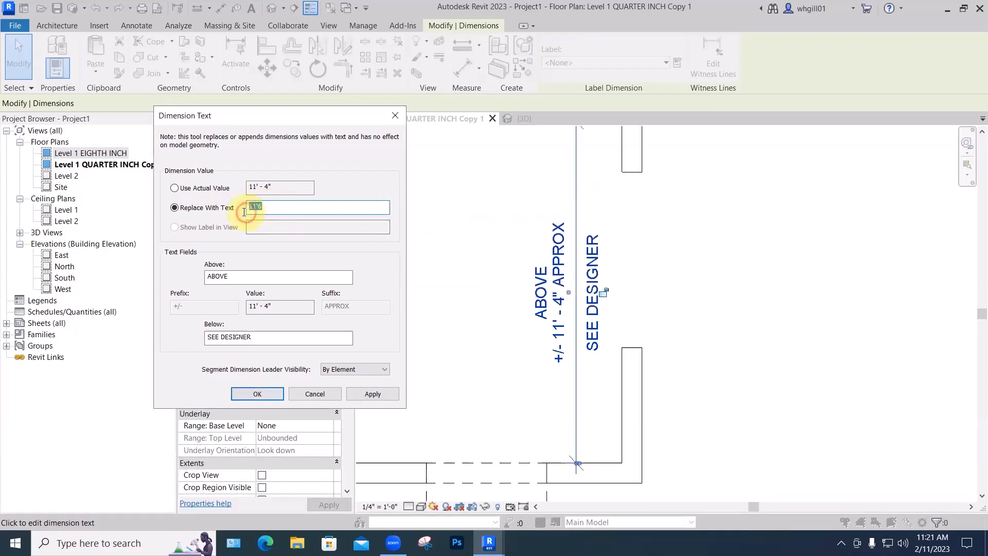
Try the replacement text 11-6 for the interior vertical dimension's value
{"action": "type", "text": "11-6"}
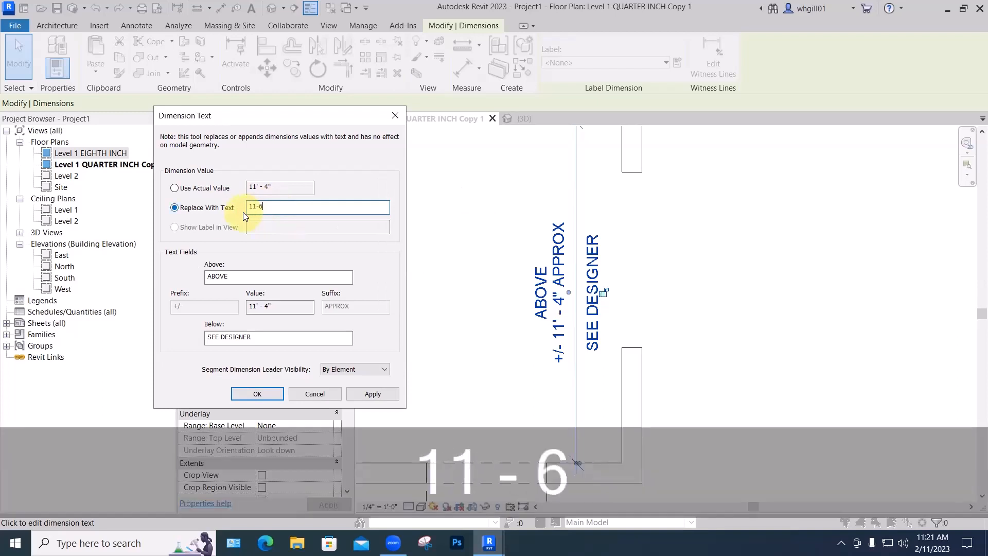
{"action": "key", "text": "Return"}
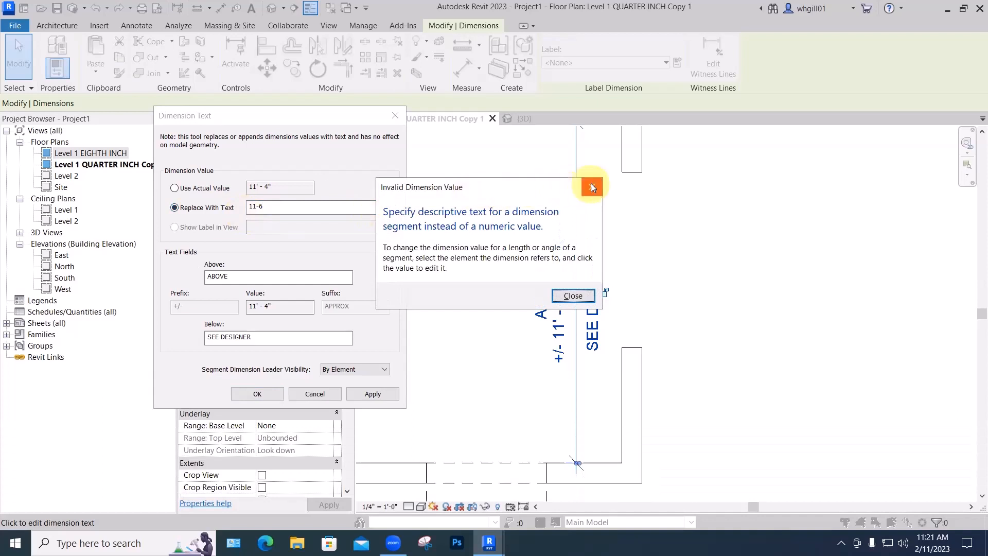
{"action": "left_click", "coordinate": [590, 185]}
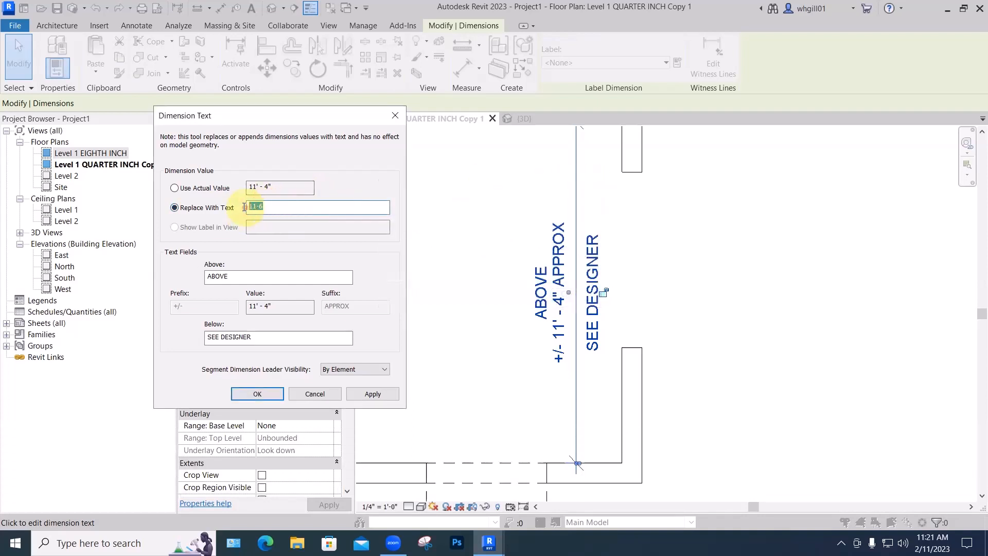
Replace the interior vertical dimension's value with the text ELEVEN FFET 6 INCHES, and undo the replacement
{"action": "type", "text": "ELE"}
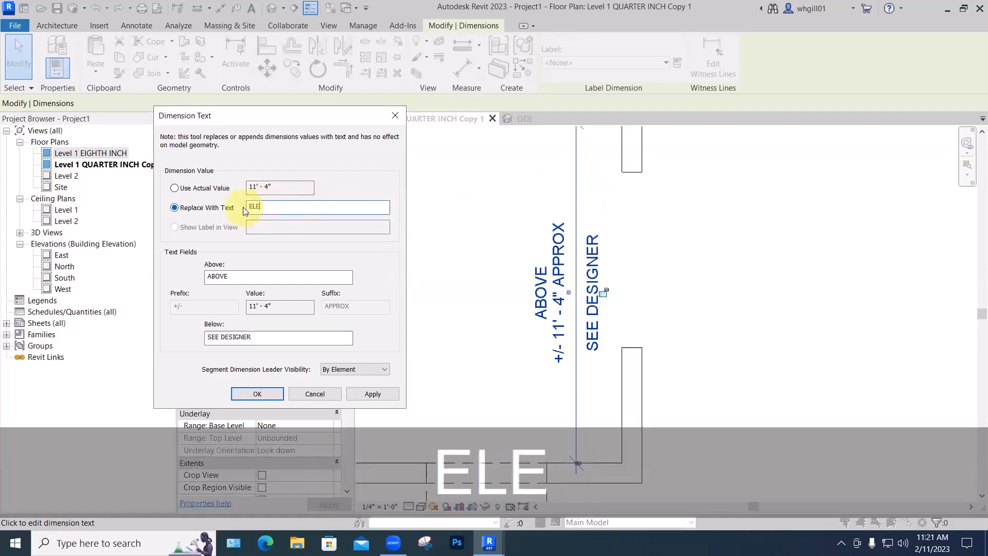
{"action": "type", "text": "VEN FFET"}
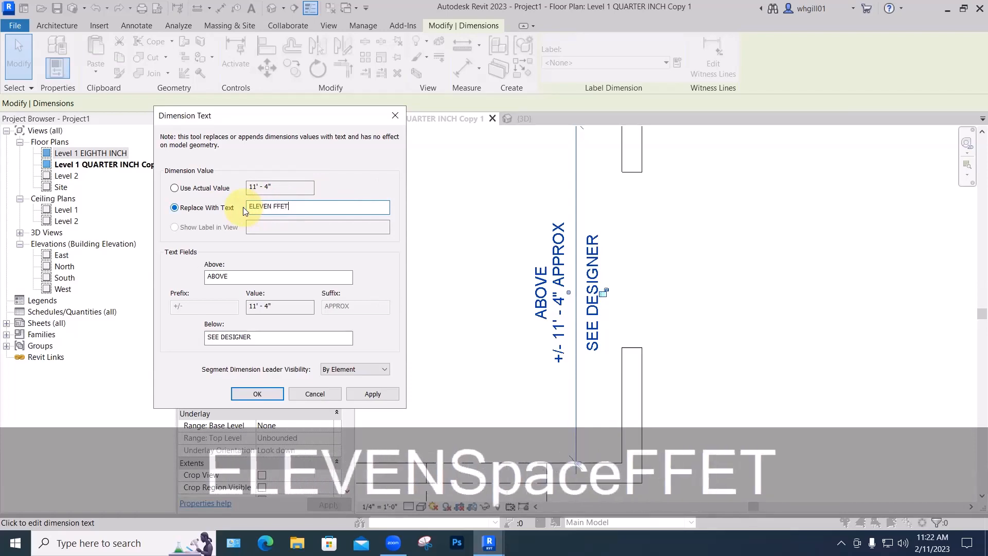
{"action": "type", "text": " 6 INCHES"}
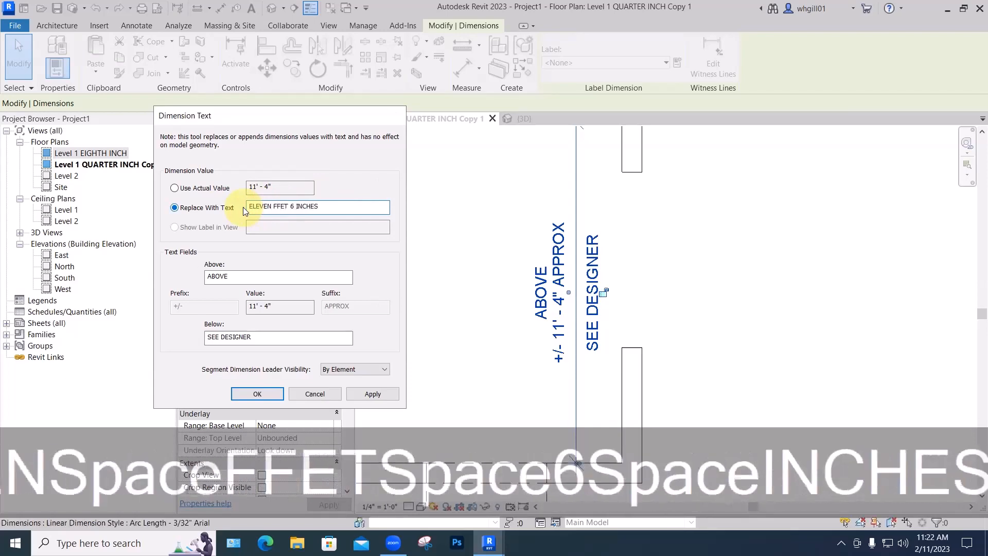
{"action": "key", "text": "Return"}
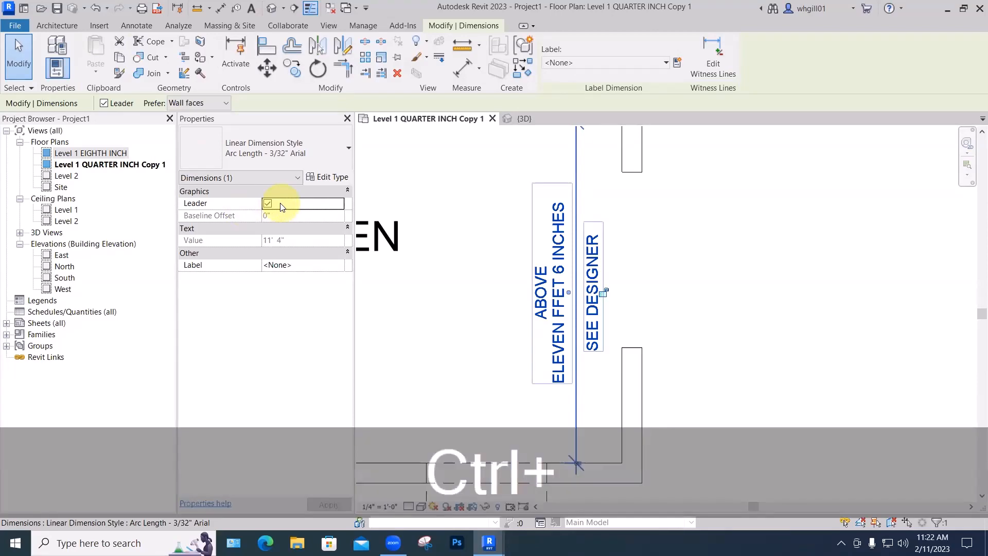
{"action": "key", "text": "ctrl+z"}
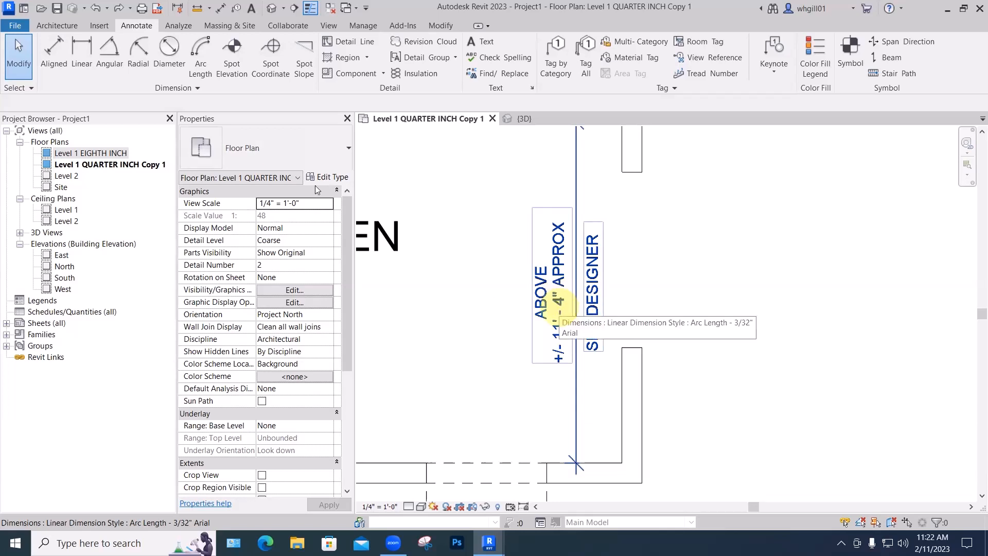
Open the South elevation from its marker below the kitchen plan, and select the North elevation marker in the quarter-inch plan
{"action": "scroll", "coordinate": [685, 332], "scroll_direction": "down", "scroll_amount": 5}
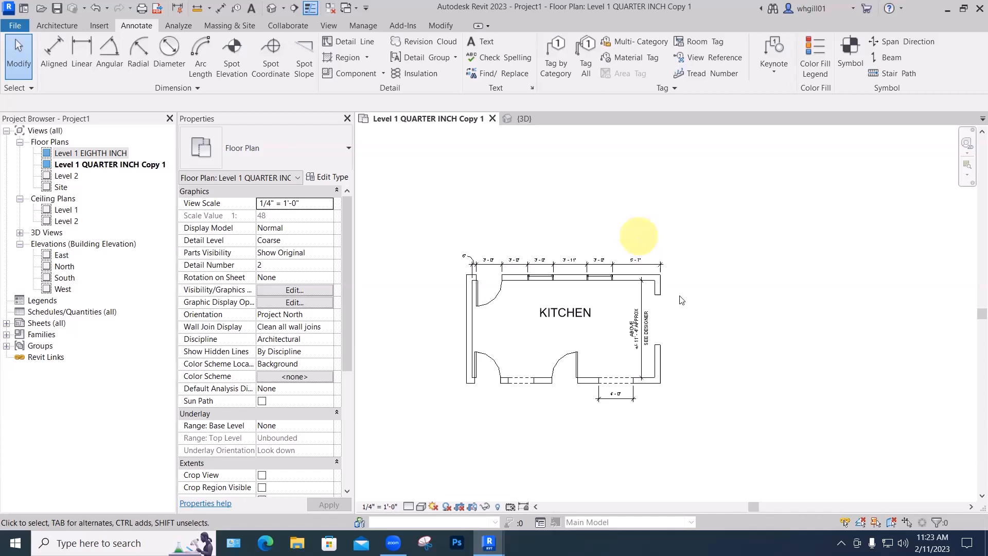
{"action": "middle_click_drag", "start_coordinate": [685, 299], "coordinate": [693, 249]}
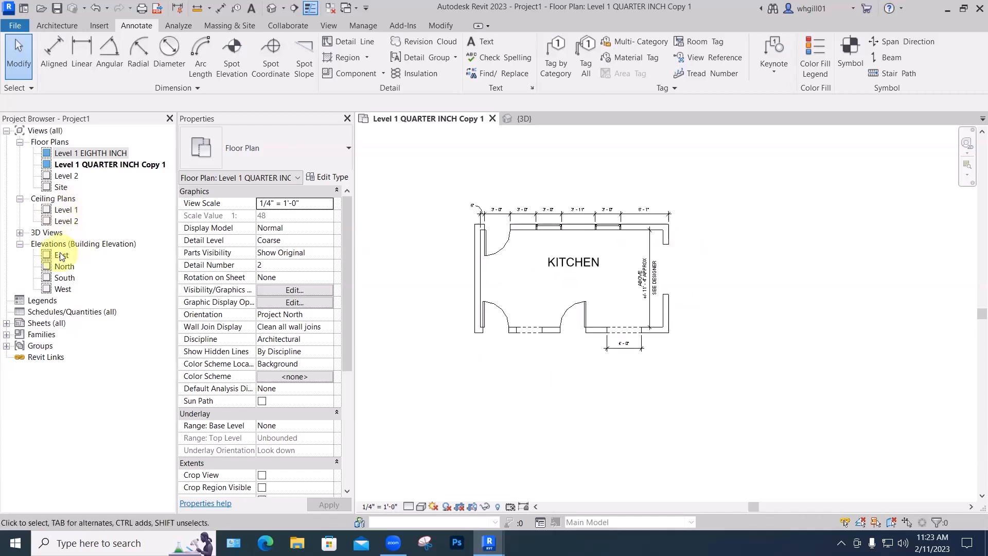
{"action": "scroll", "coordinate": [523, 269], "scroll_direction": "down", "scroll_amount": 6}
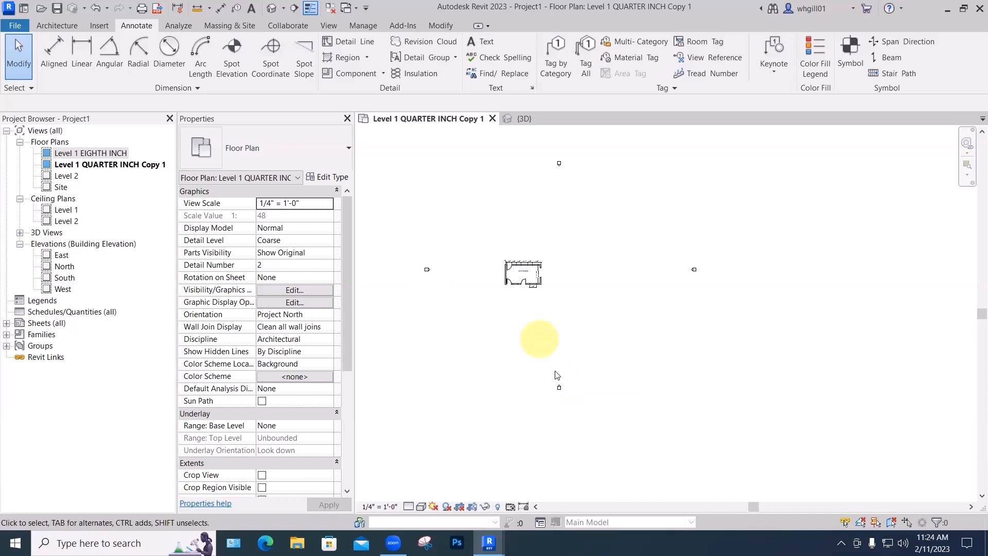
{"action": "double_click", "coordinate": [558, 387]}
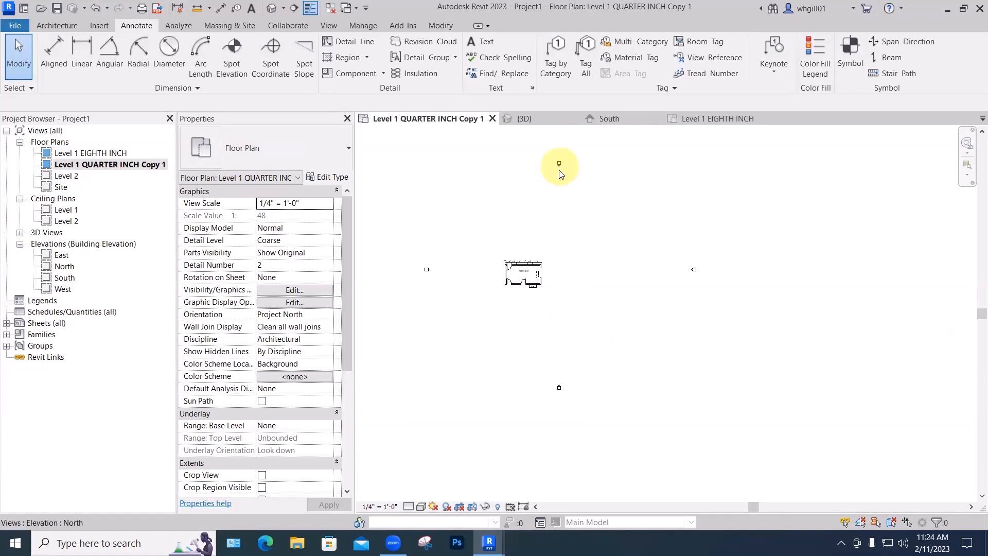
{"action": "left_click", "coordinate": [560, 167]}
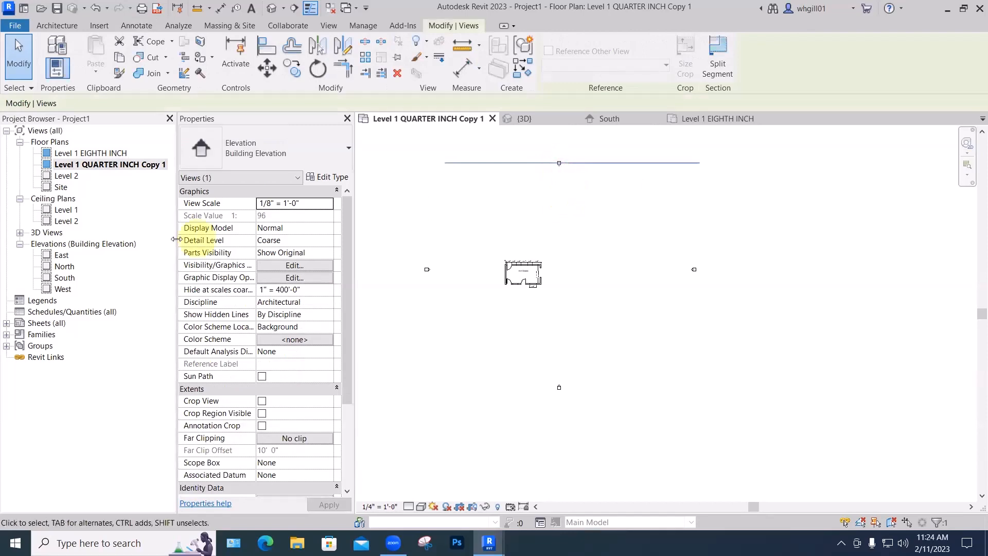
Open the East elevation and turn on Crop View and Crop Region Visible for the still-selected north elevation, then clear the selection
{"action": "double_click", "coordinate": [61, 255]}
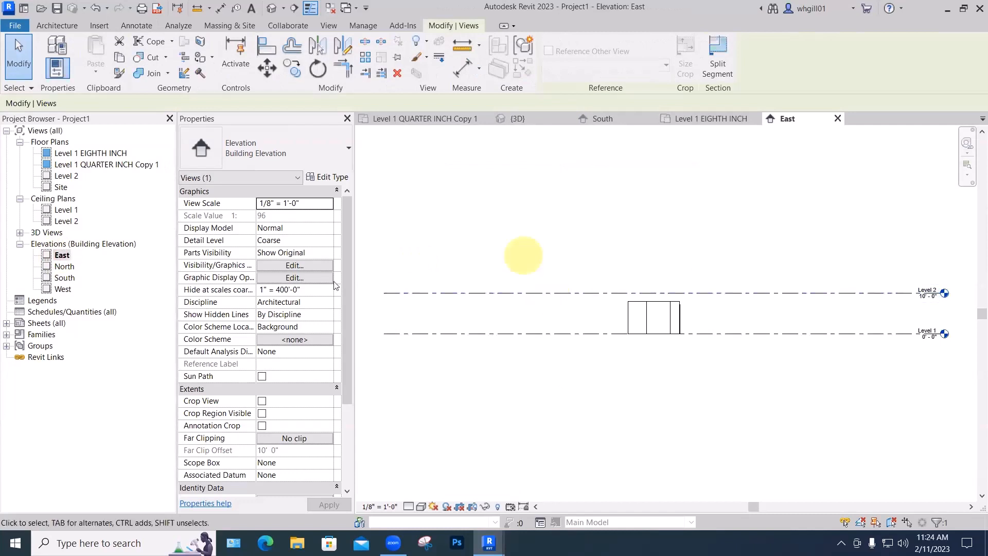
{"action": "left_click", "coordinate": [261, 402]}
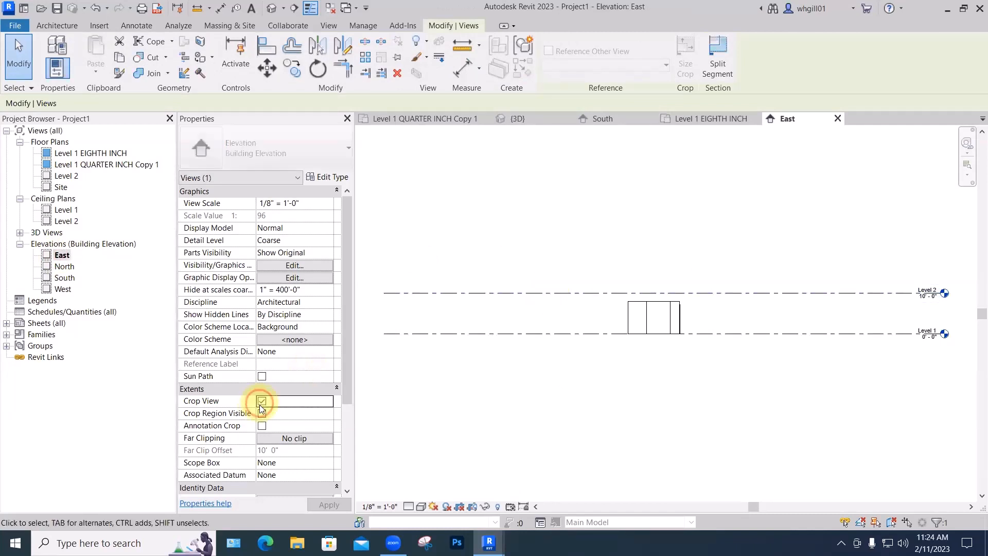
{"action": "left_click", "coordinate": [261, 413]}
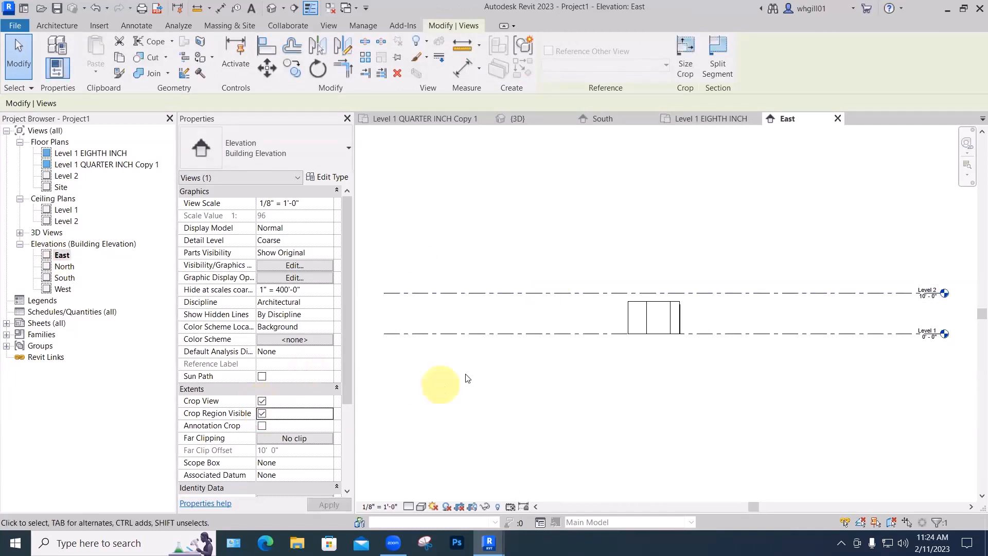
{"action": "scroll", "coordinate": [465, 379], "scroll_direction": "down", "scroll_amount": 5}
{"action": "middle_click_drag", "start_coordinate": [485, 393], "coordinate": [539, 317]}
{"action": "scroll", "coordinate": [538, 317], "scroll_direction": "down", "scroll_amount": 3}
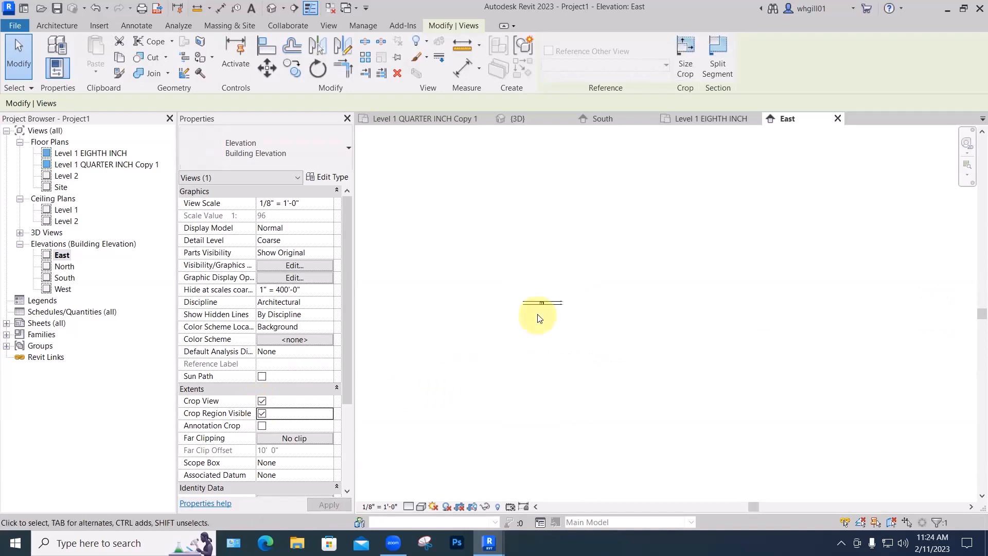
{"action": "left_click", "coordinate": [439, 364]}
{"action": "middle_click_drag", "start_coordinate": [543, 317], "coordinate": [551, 352]}
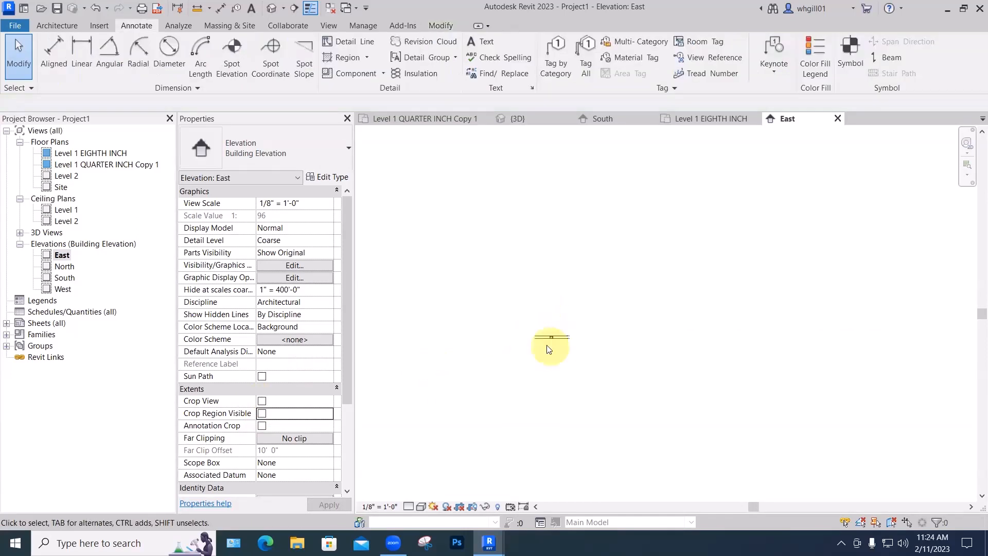
Turn on Crop View and Crop Region Visible for the East elevation
{"action": "scroll", "coordinate": [550, 342], "scroll_direction": "up", "scroll_amount": 5}
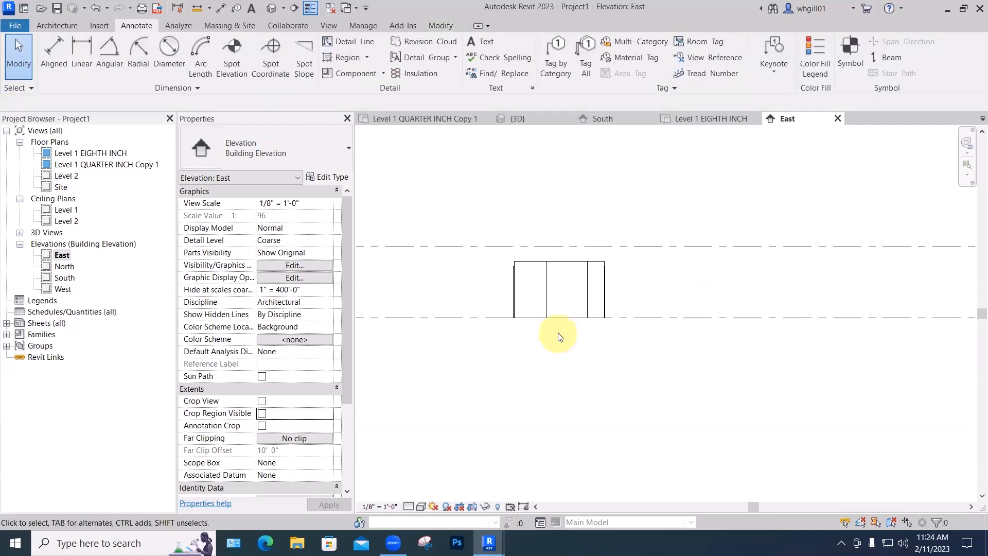
{"action": "left_click", "coordinate": [262, 401]}
{"action": "left_click", "coordinate": [262, 413]}
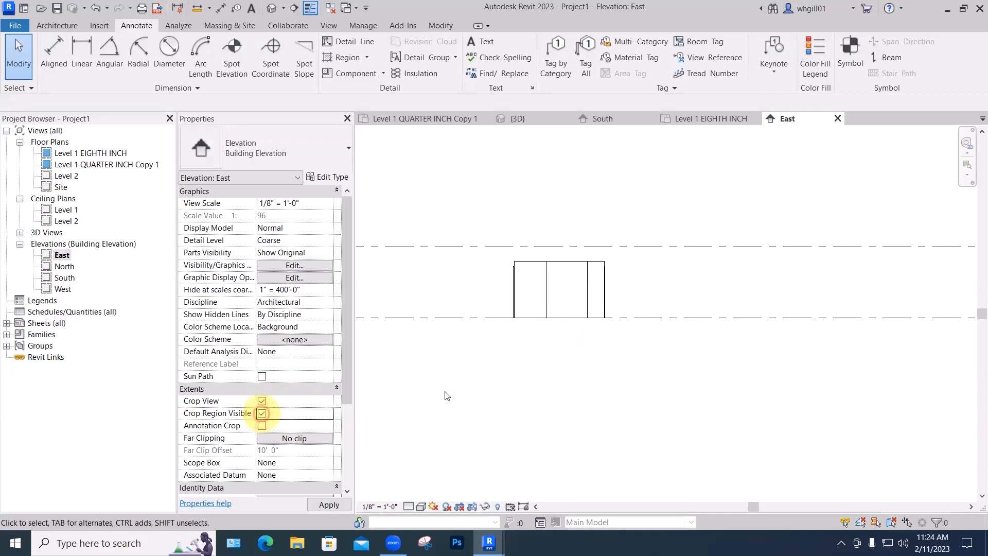
{"action": "scroll", "coordinate": [458, 392], "scroll_direction": "down", "scroll_amount": 3}
{"action": "scroll", "coordinate": [457, 392], "scroll_direction": "down", "scroll_amount": 1}
{"action": "middle_click_drag", "start_coordinate": [487, 393], "coordinate": [589, 386]}
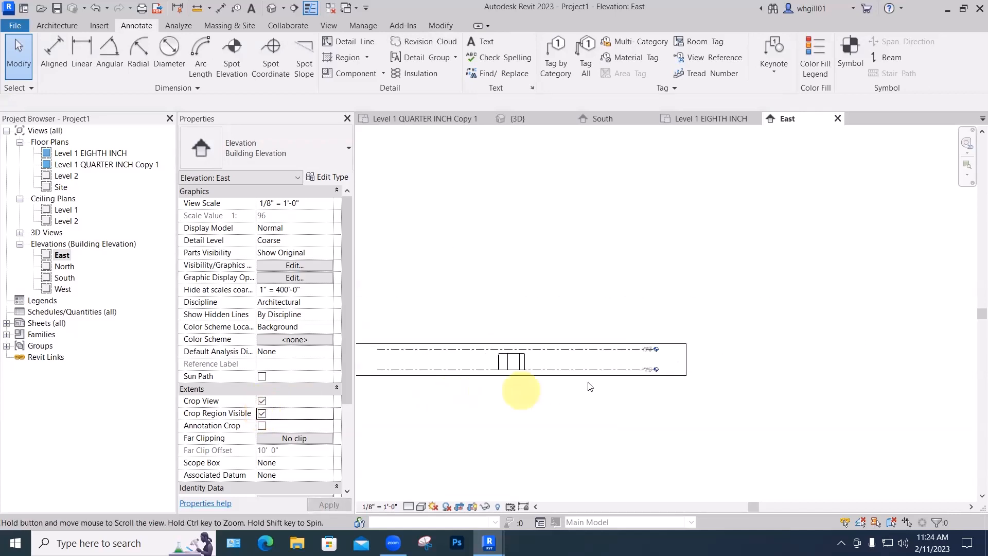
Pull both side edges of the East elevation's crop region in close around the building
{"action": "left_click", "coordinate": [428, 356]}
{"action": "left_click", "coordinate": [430, 356]}
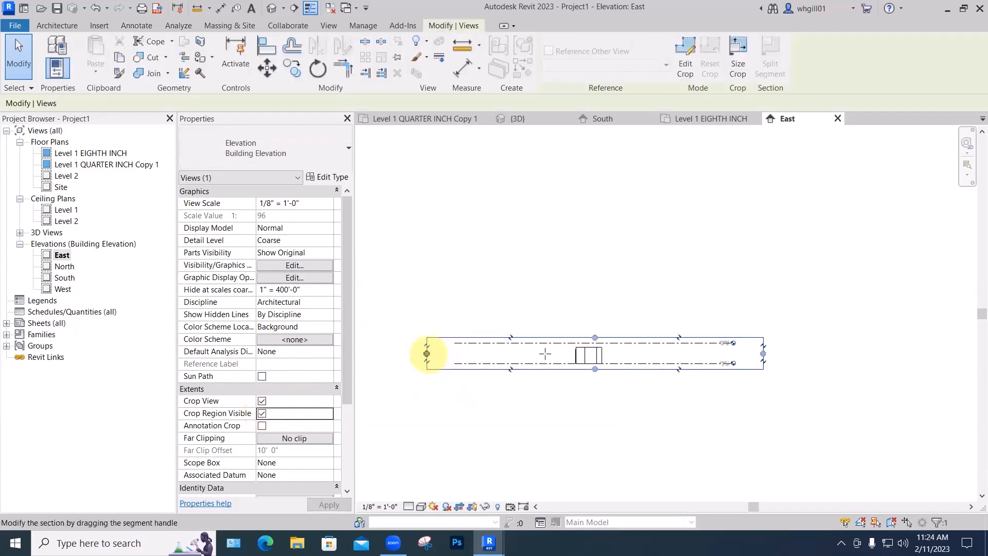
{"action": "left_click_drag", "start_coordinate": [426, 354], "coordinate": [566, 354]}
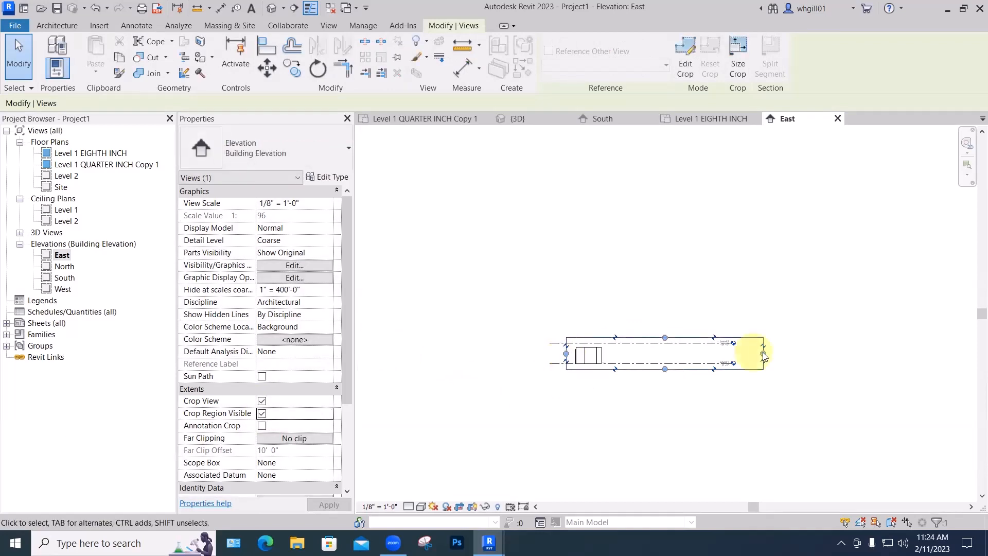
{"action": "left_click_drag", "start_coordinate": [763, 355], "coordinate": [611, 354]}
{"action": "left_click", "coordinate": [588, 386]}
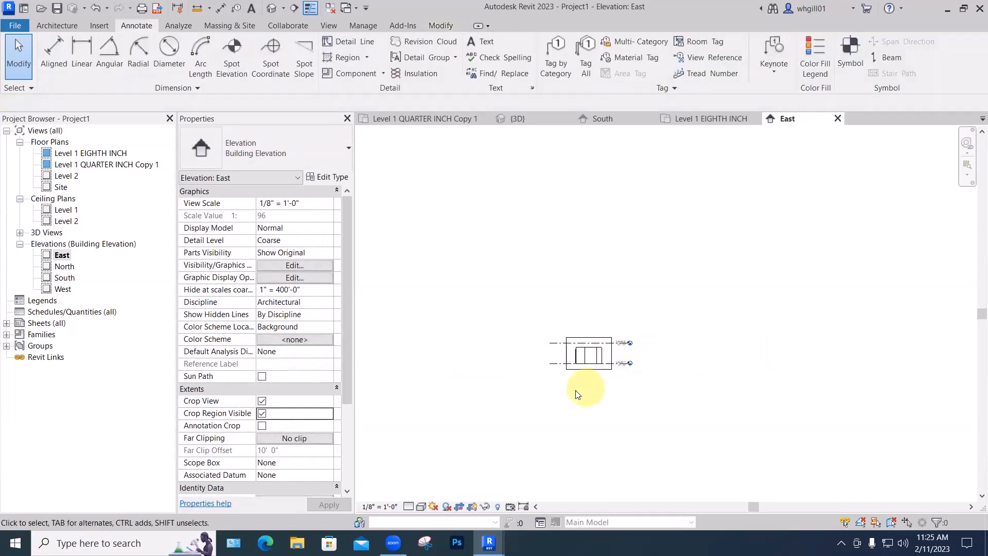
{"action": "scroll", "coordinate": [580, 358], "scroll_direction": "up", "scroll_amount": 1}
Open the North elevation and narrow its crop region from both sides to fit closely around the building
{"action": "double_click", "coordinate": [66, 266]}
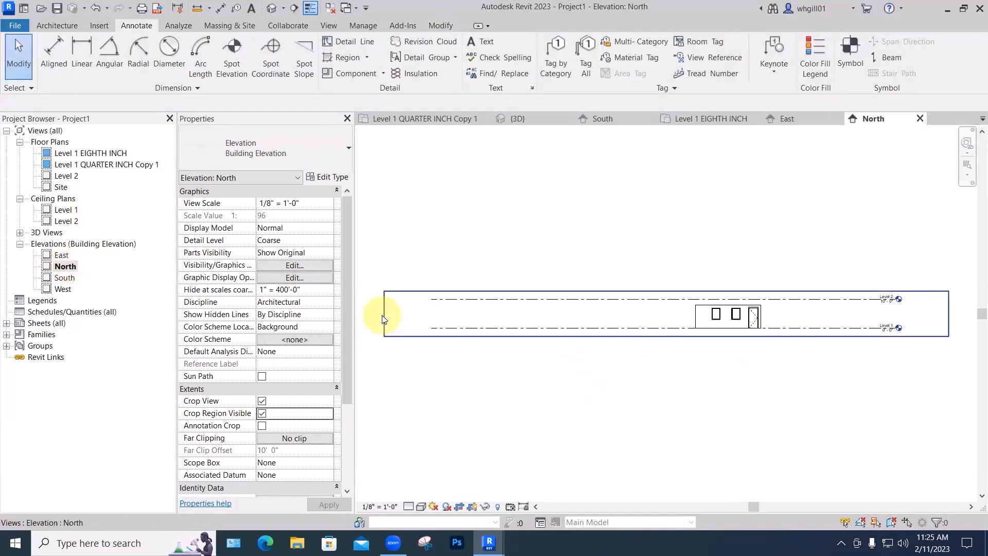
{"action": "left_click", "coordinate": [384, 313]}
{"action": "left_click_drag", "start_coordinate": [594, 314], "coordinate": [683, 314]}
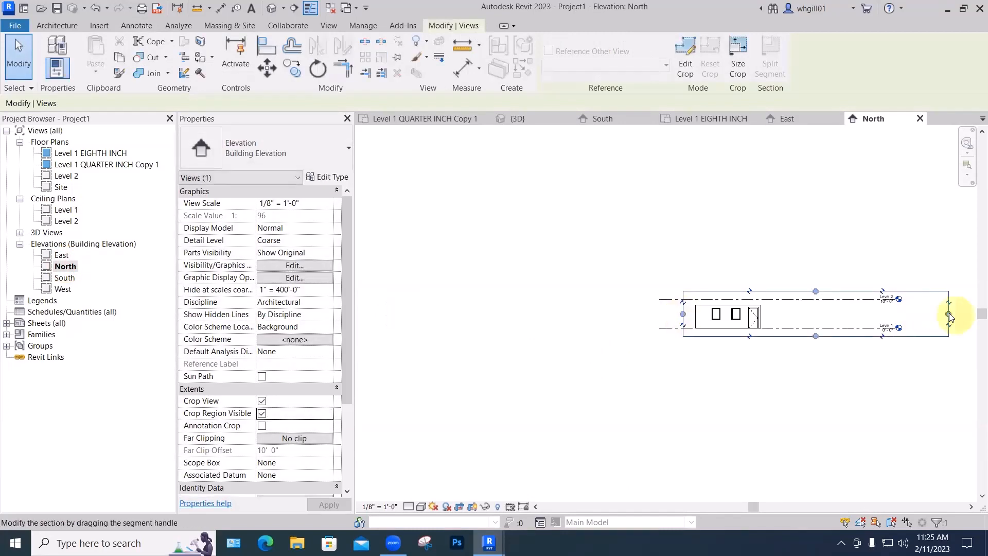
{"action": "left_click_drag", "start_coordinate": [948, 314], "coordinate": [776, 310]}
{"action": "left_click", "coordinate": [657, 362]}
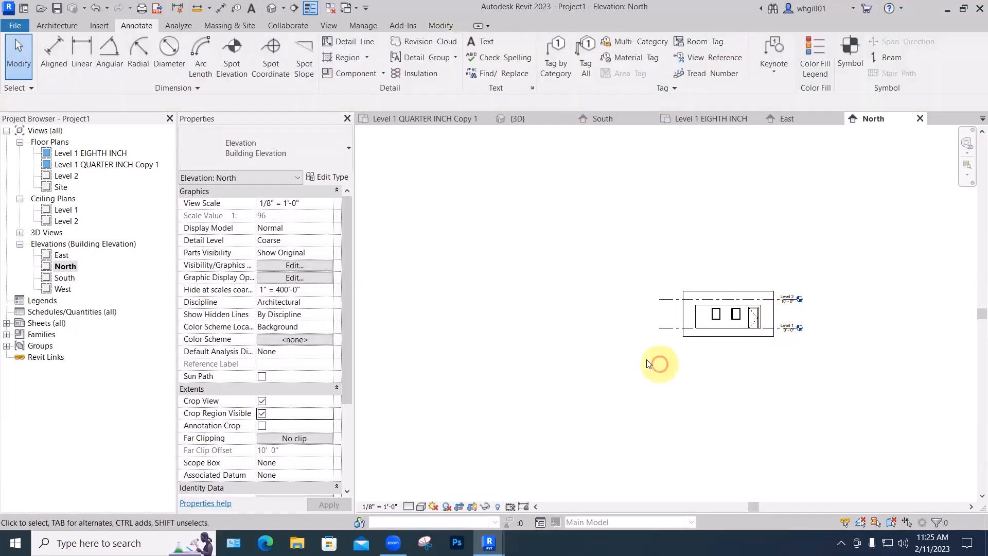
Open the South elevation and turn on its Crop View and Crop Region Visible settings
{"action": "double_click", "coordinate": [64, 278]}
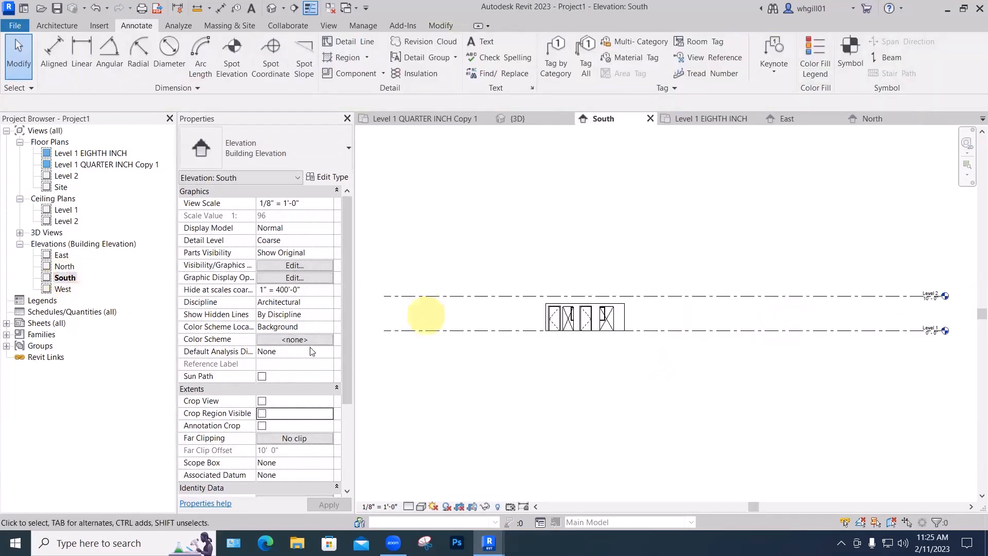
{"action": "left_click", "coordinate": [262, 402]}
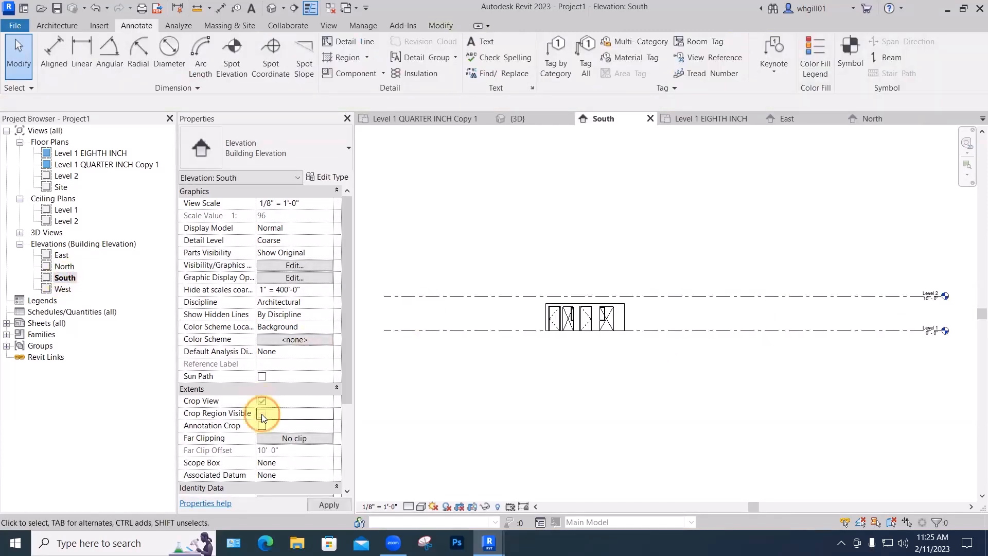
{"action": "left_click", "coordinate": [262, 413]}
{"action": "scroll", "coordinate": [402, 329], "scroll_direction": "down", "scroll_amount": 4}
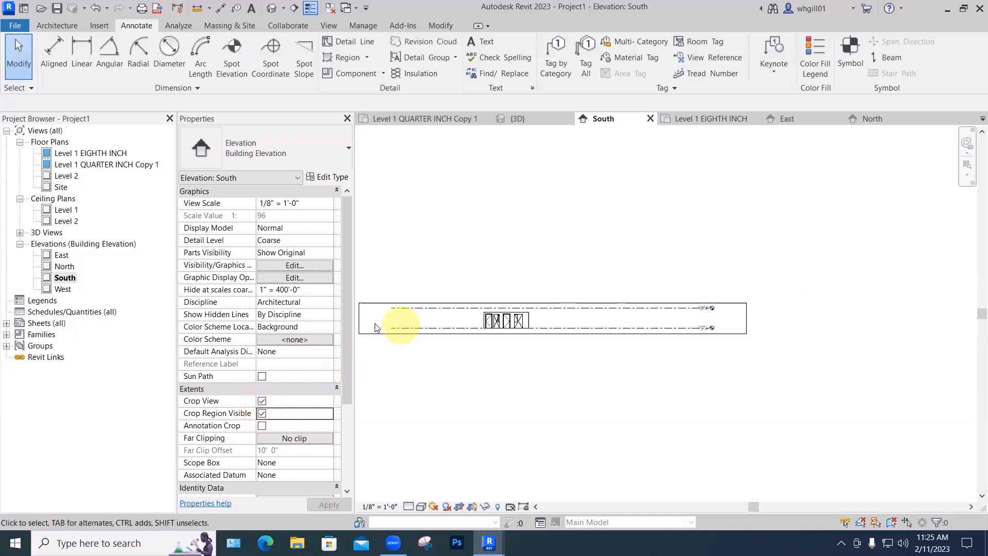
Narrow the South elevation's crop region from both sides to fit closely around the building
{"action": "left_click", "coordinate": [375, 322]}
{"action": "left_click_drag", "start_coordinate": [434, 319], "coordinate": [449, 320]}
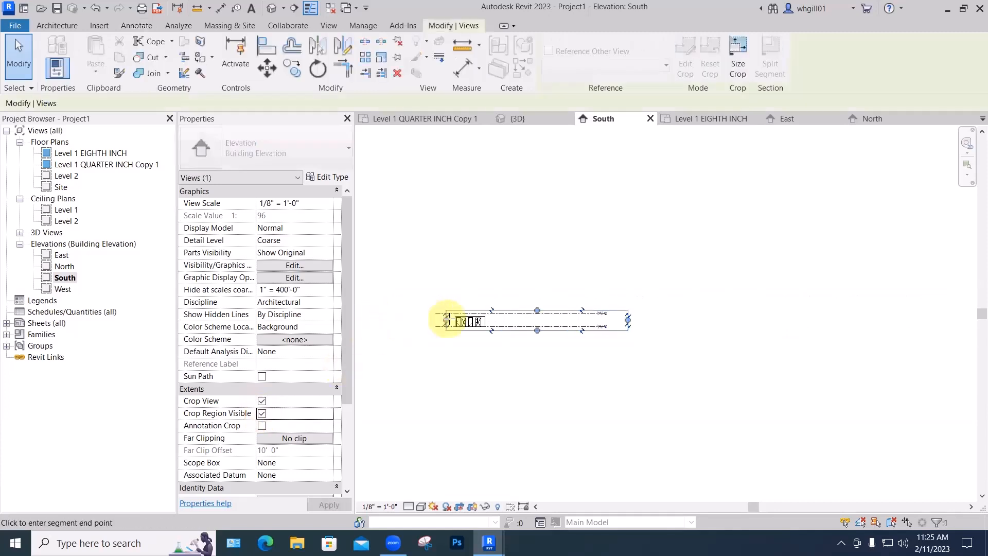
{"action": "left_click_drag", "start_coordinate": [628, 320], "coordinate": [495, 319]}
{"action": "left_click", "coordinate": [108, 334]}
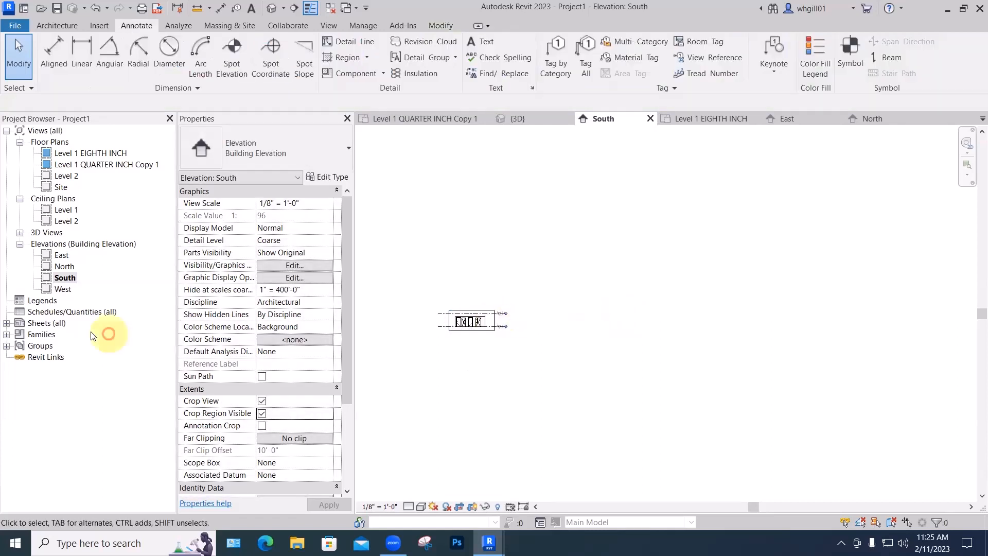
Open the West elevation and turn on its Crop View and Crop Region Visible settings
{"action": "double_click", "coordinate": [63, 289]}
{"action": "left_click", "coordinate": [386, 314]}
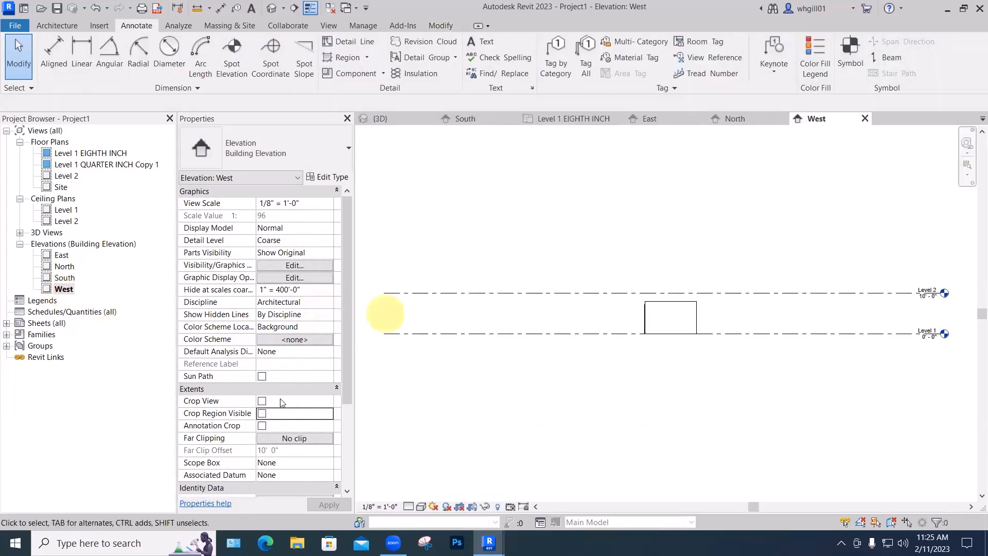
{"action": "left_click", "coordinate": [262, 401]}
{"action": "left_click", "coordinate": [262, 413]}
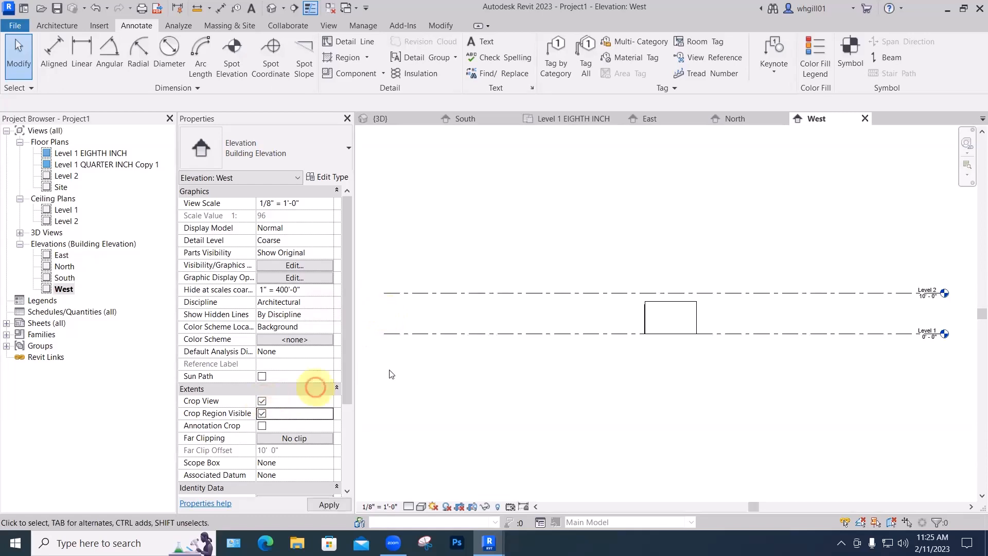
{"action": "middle_click_drag", "start_coordinate": [416, 367], "coordinate": [499, 356]}
{"action": "scroll", "coordinate": [499, 351], "scroll_direction": "down", "scroll_amount": 1}
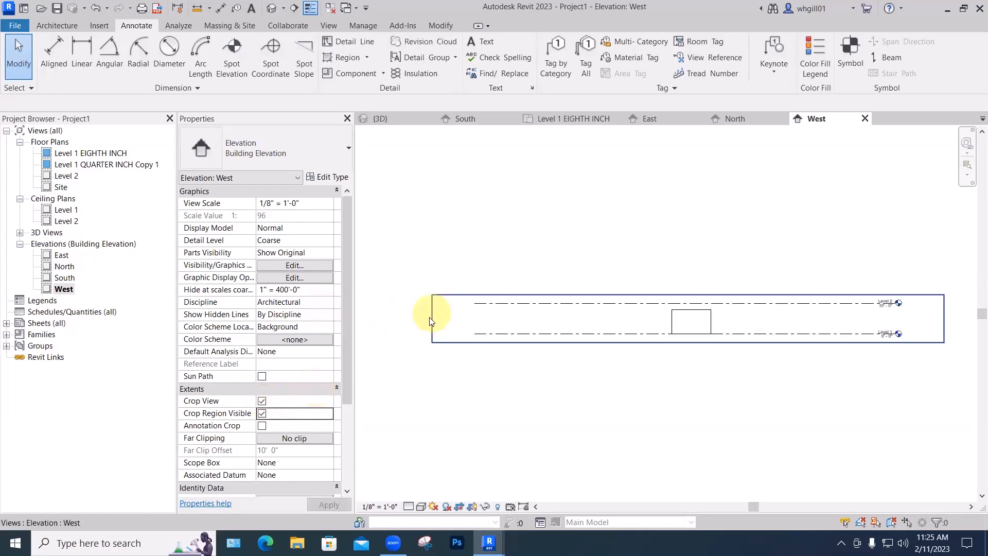
Move both side edges of the West elevation's crop region in close to the building
{"action": "left_click", "coordinate": [431, 321]}
{"action": "left_click_drag", "start_coordinate": [433, 319], "coordinate": [657, 318]}
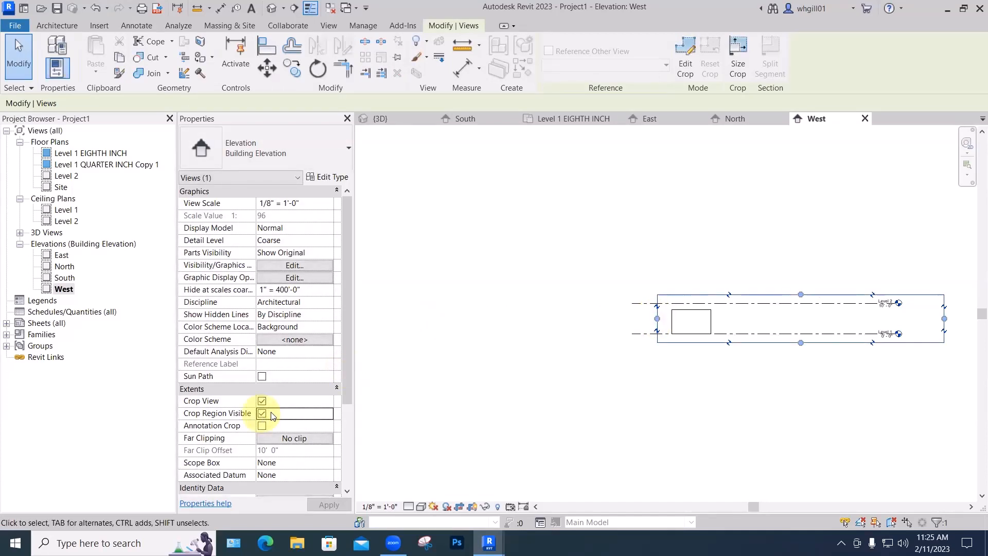
{"action": "left_click", "coordinate": [943, 320]}
{"action": "left_click_drag", "start_coordinate": [899, 318], "coordinate": [724, 319]}
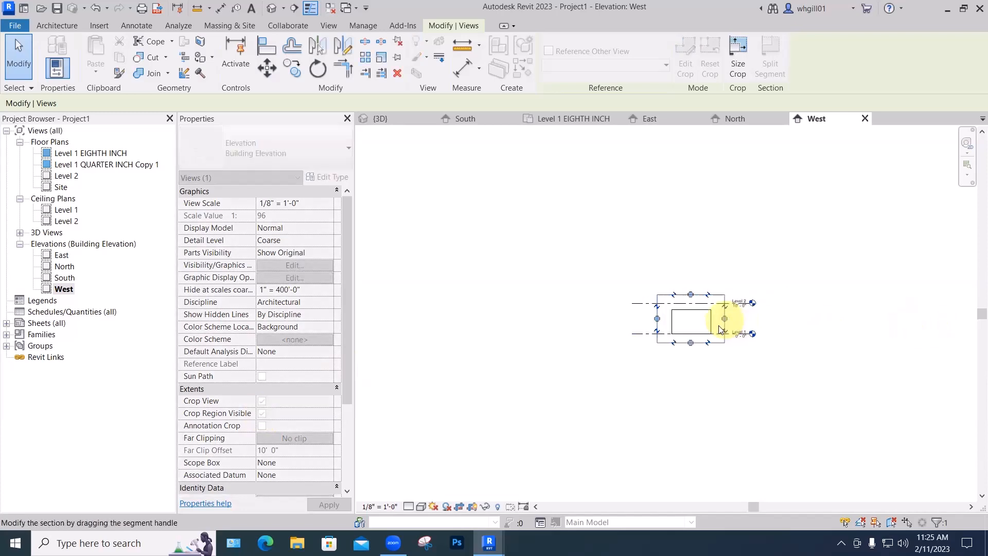
{"action": "left_click", "coordinate": [444, 389]}
Select the East, North, South and West elevations together and turn off Crop Region Visible for all four
{"action": "left_click", "coordinate": [261, 414]}
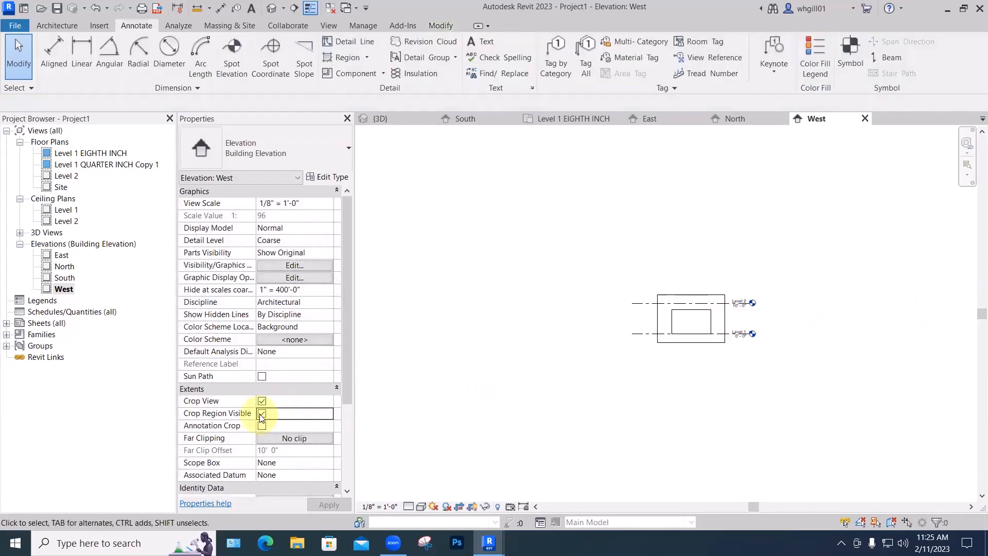
{"action": "left_click", "coordinate": [61, 256]}
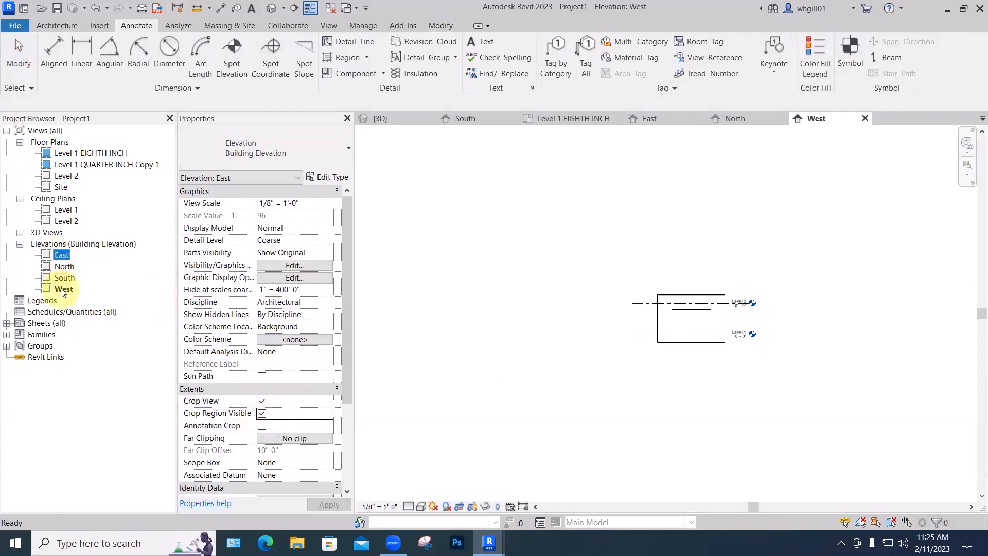
{"action": "left_click", "coordinate": [63, 289], "text": "shift"}
{"action": "left_click", "coordinate": [262, 376]}
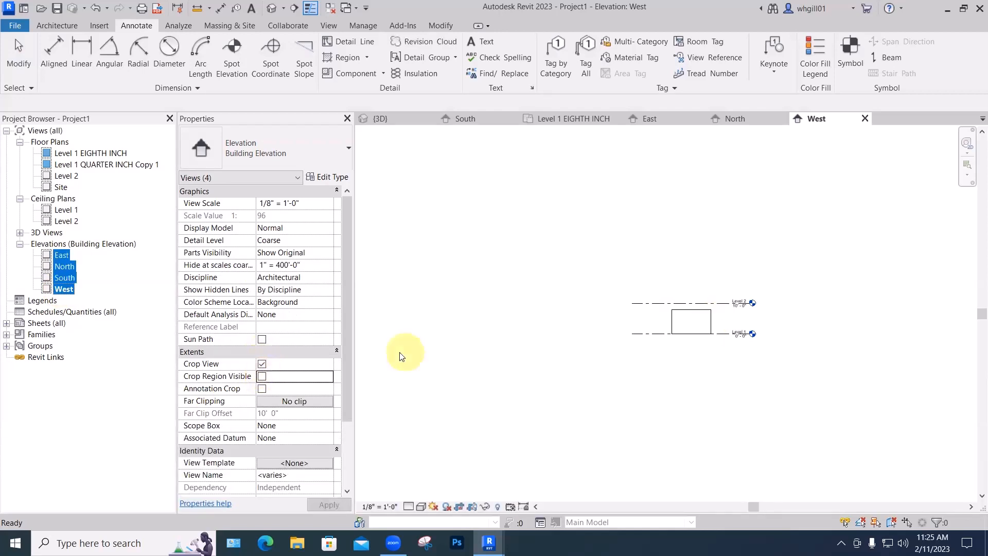
{"action": "left_click", "coordinate": [261, 376]}
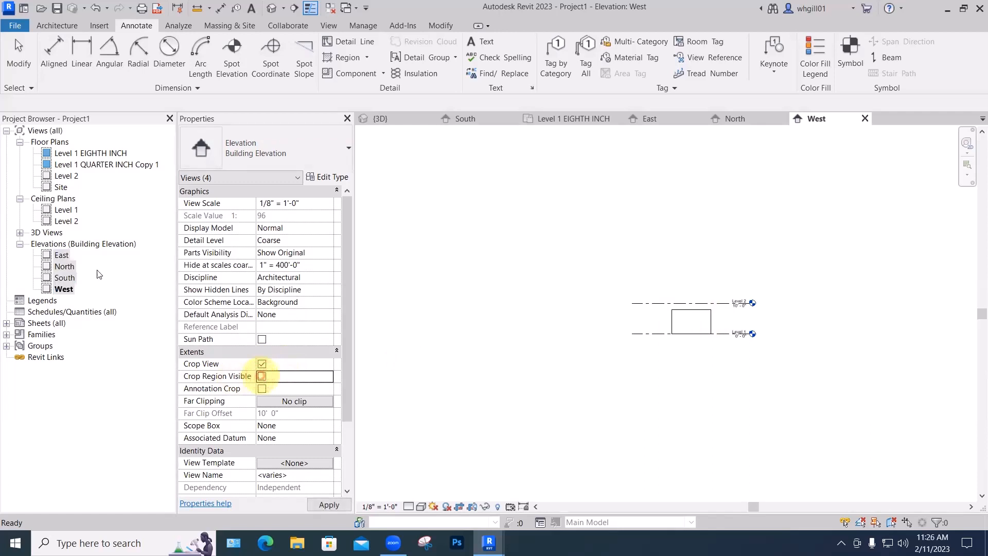
{"action": "left_click", "coordinate": [453, 427]}
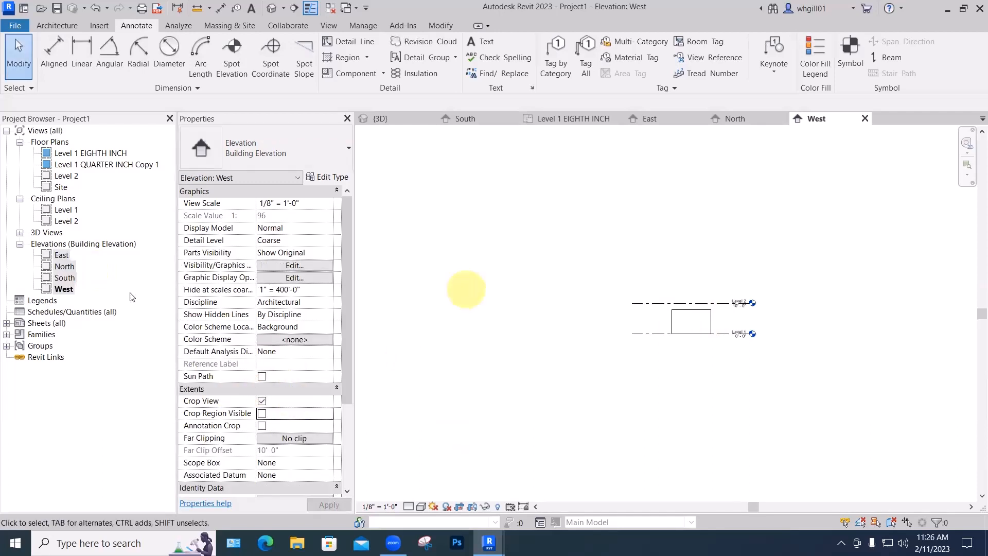
Expand the project's sheets and open sheet A101 - Unnamed
{"action": "double_click", "coordinate": [40, 323]}
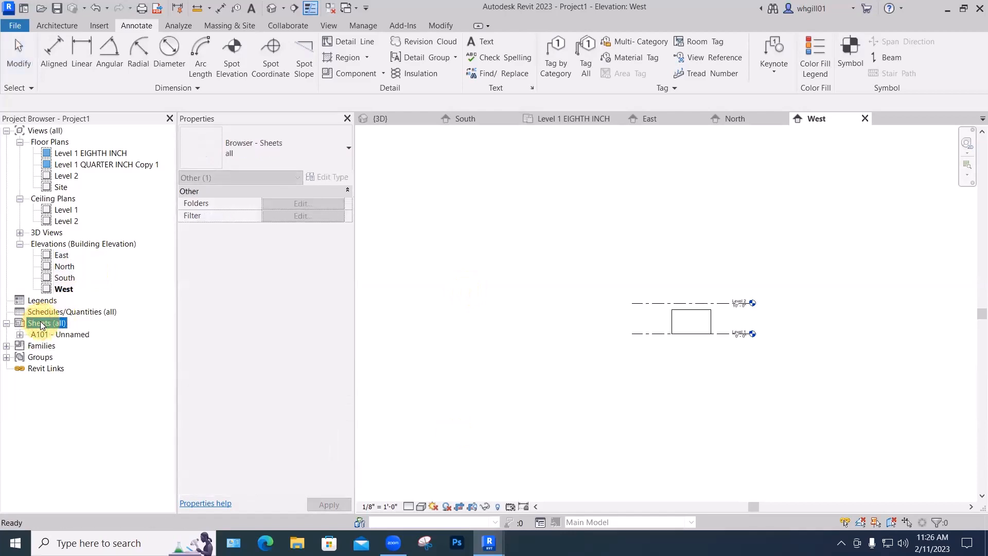
{"action": "left_click", "coordinate": [38, 335]}
{"action": "left_click", "coordinate": [490, 282]}
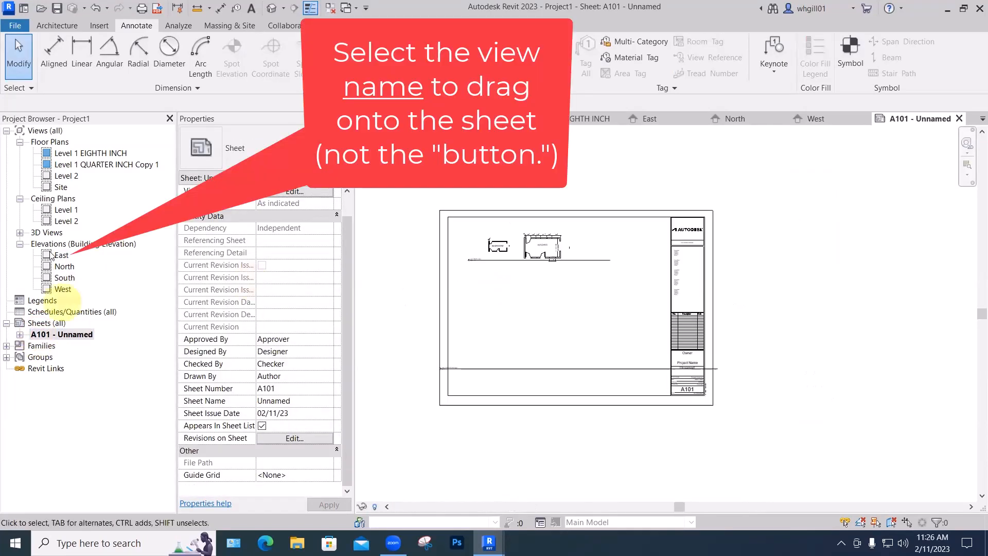
Place the East, North, South and West elevations on sheet A101 in a row below the floor plans
{"action": "left_click_drag", "start_coordinate": [57, 255], "coordinate": [468, 293]}
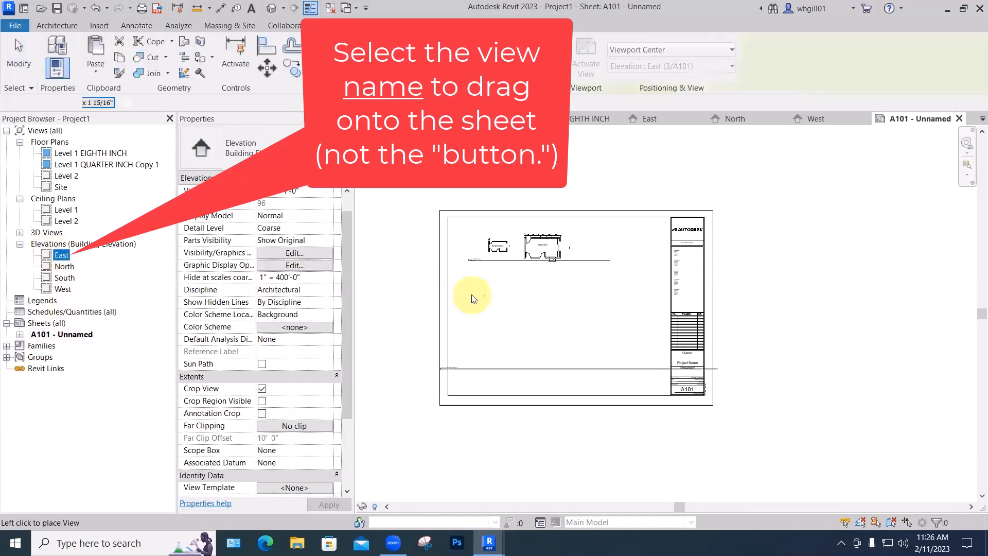
{"action": "left_click", "coordinate": [468, 294]}
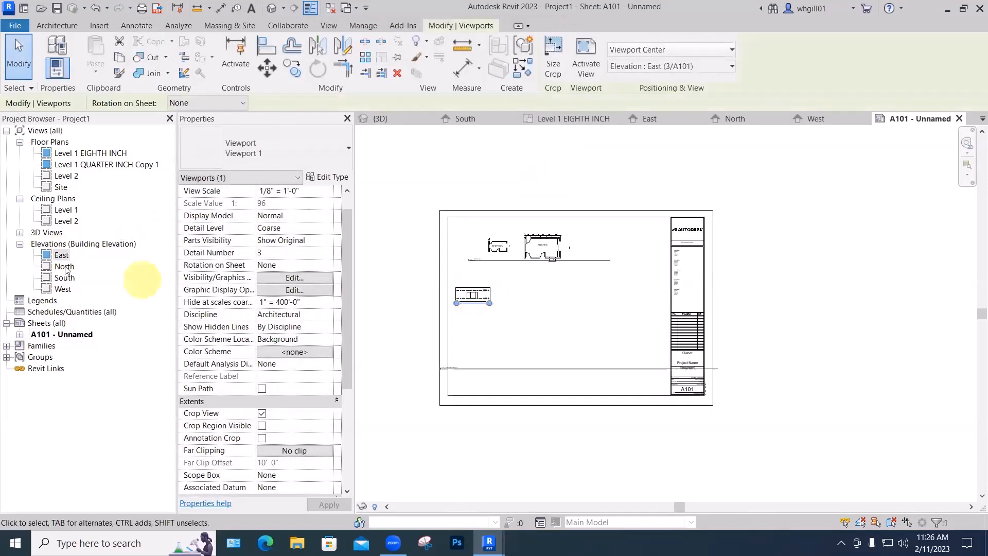
{"action": "left_click_drag", "start_coordinate": [66, 267], "coordinate": [510, 292]}
{"action": "left_click", "coordinate": [517, 296]}
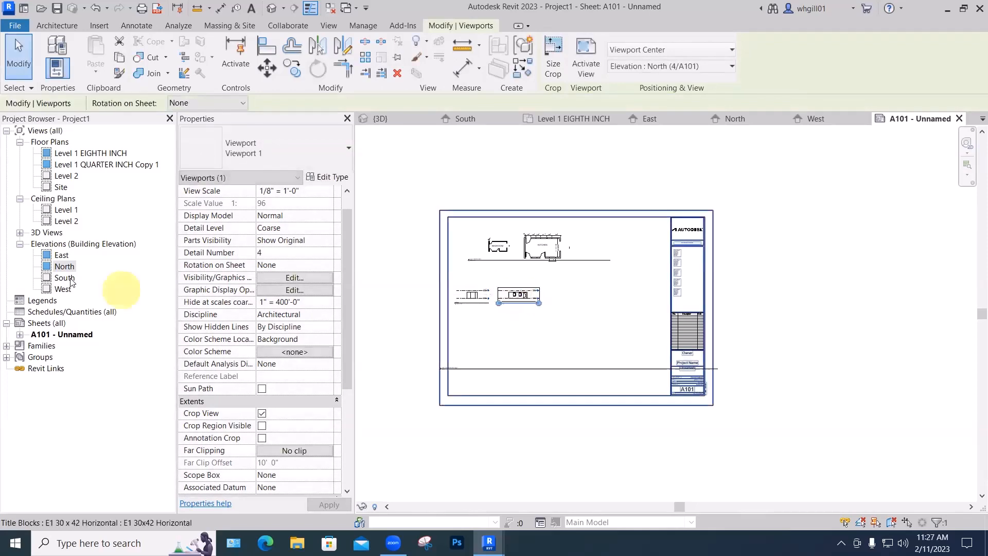
{"action": "left_click_drag", "start_coordinate": [65, 278], "coordinate": [561, 293]}
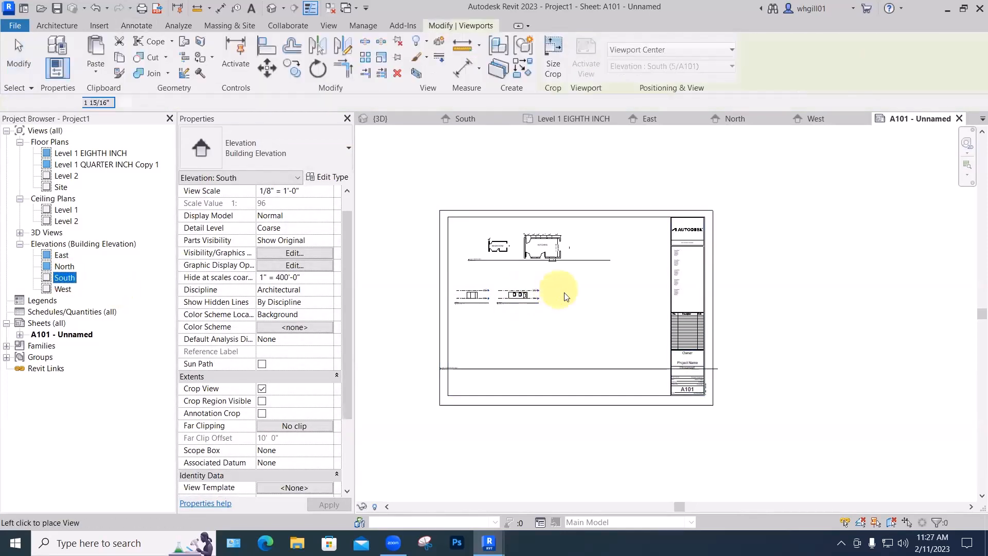
{"action": "left_click", "coordinate": [570, 302]}
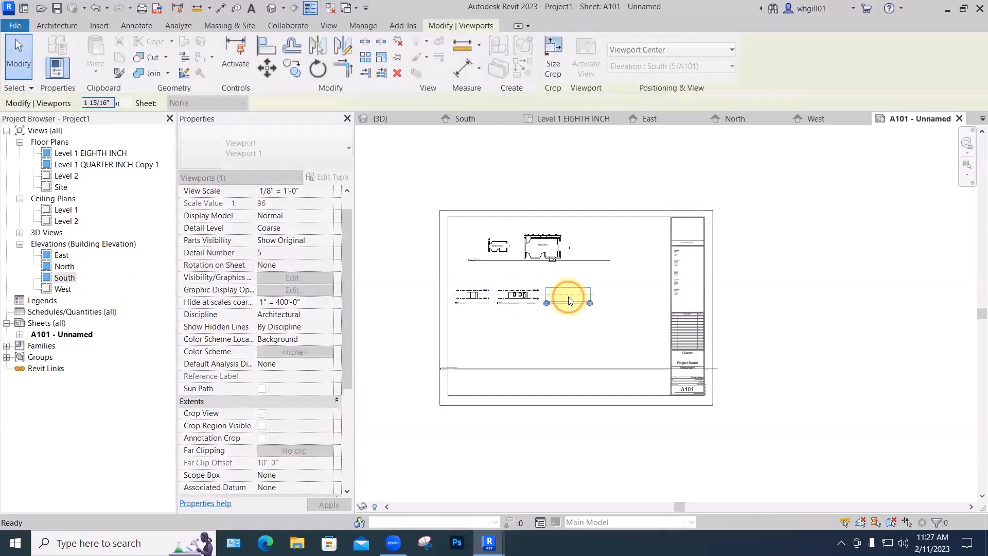
{"action": "left_click", "coordinate": [421, 307]}
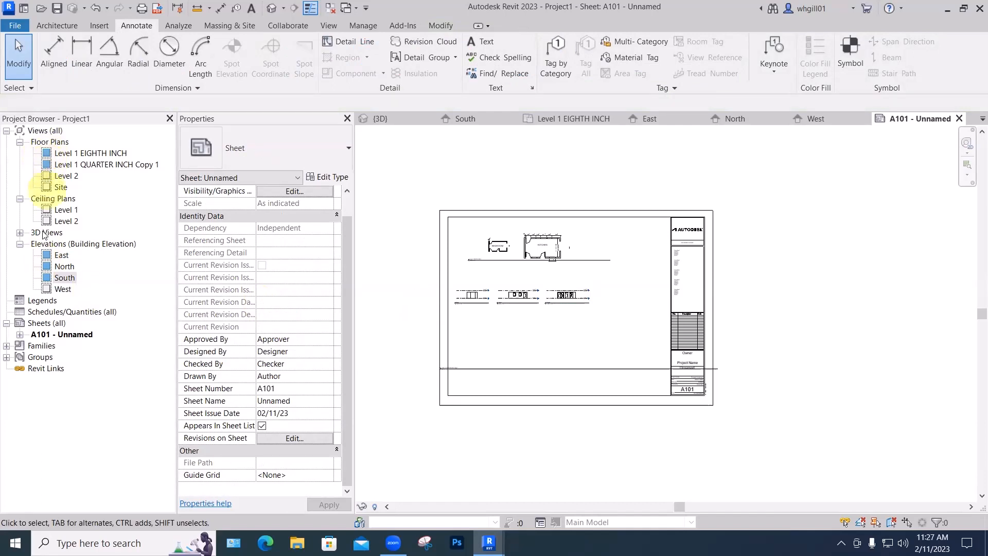
{"action": "left_click", "coordinate": [61, 278]}
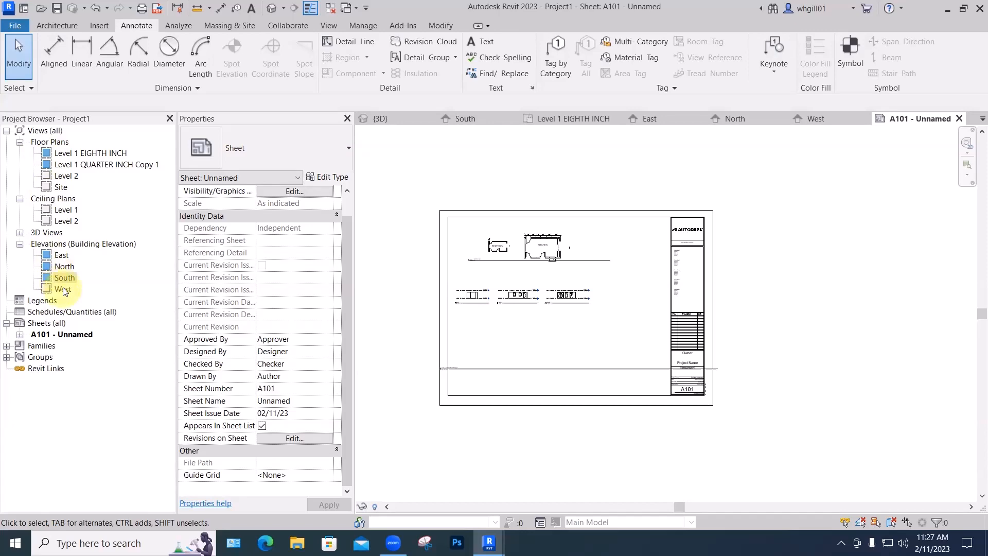
{"action": "left_click_drag", "start_coordinate": [63, 289], "coordinate": [620, 290]}
{"action": "left_click", "coordinate": [619, 297]}
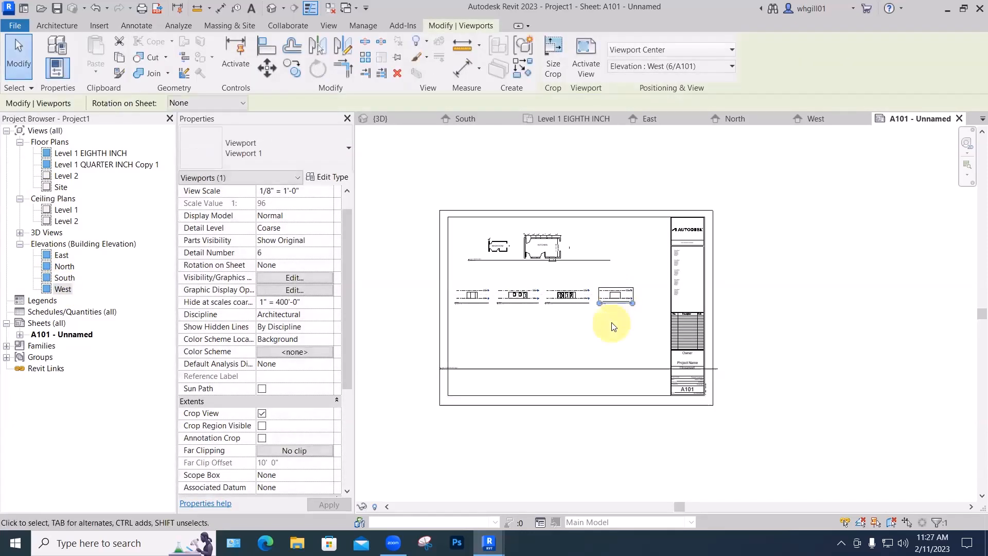
{"action": "key", "text": "Escape"}
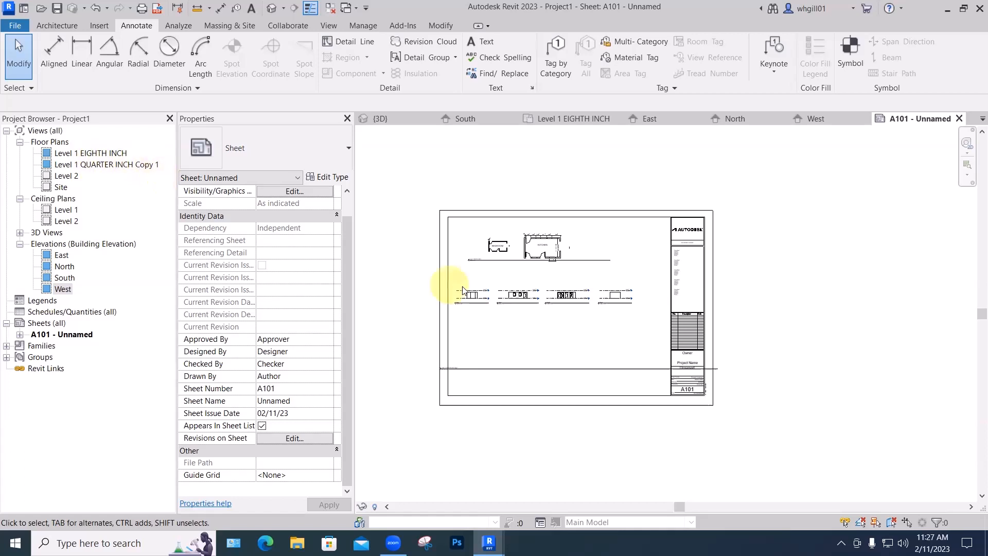
Delete the Level 1 EIGHTH INCH plan from the sheet and move the quarter-inch kitchen plan into its place
{"action": "scroll", "coordinate": [483, 304], "scroll_direction": "up", "scroll_amount": 2}
{"action": "scroll", "coordinate": [483, 306], "scroll_direction": "up", "scroll_amount": 3}
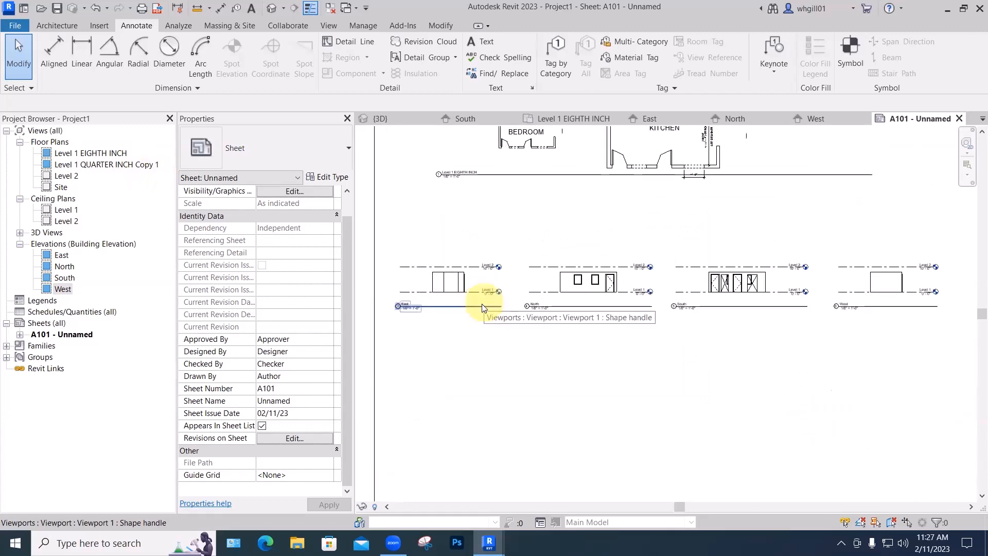
{"action": "scroll", "coordinate": [470, 319], "scroll_direction": "down", "scroll_amount": 2}
{"action": "scroll", "coordinate": [473, 320], "scroll_direction": "down", "scroll_amount": 1}
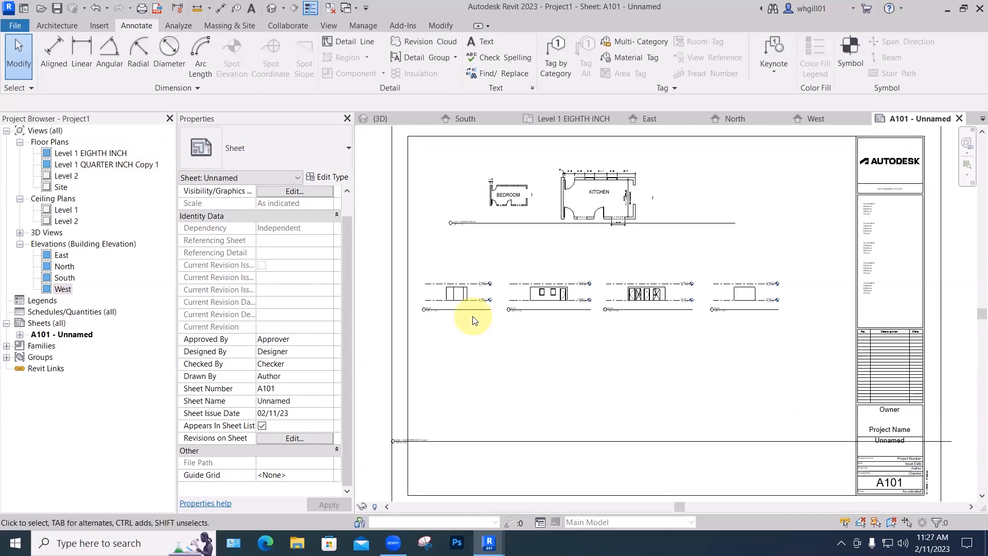
{"action": "left_click", "coordinate": [502, 208]}
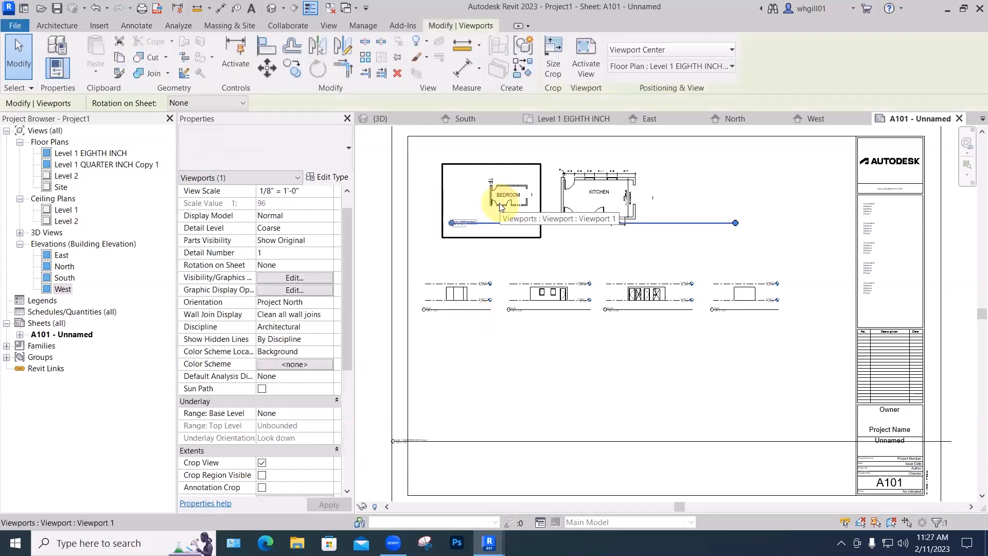
{"action": "key", "text": "Delete"}
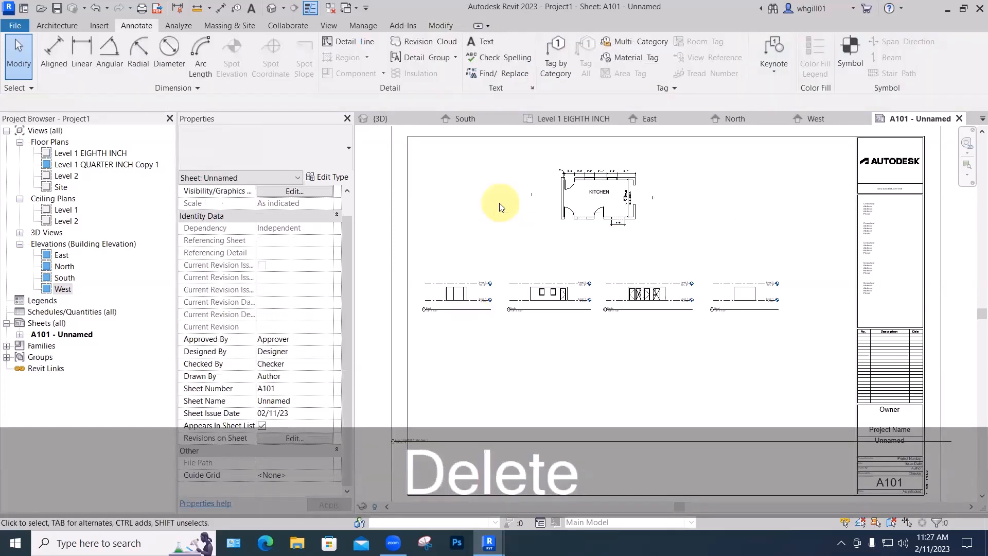
{"action": "left_click_drag", "start_coordinate": [585, 187], "coordinate": [455, 187]}
{"action": "left_click", "coordinate": [510, 244]}
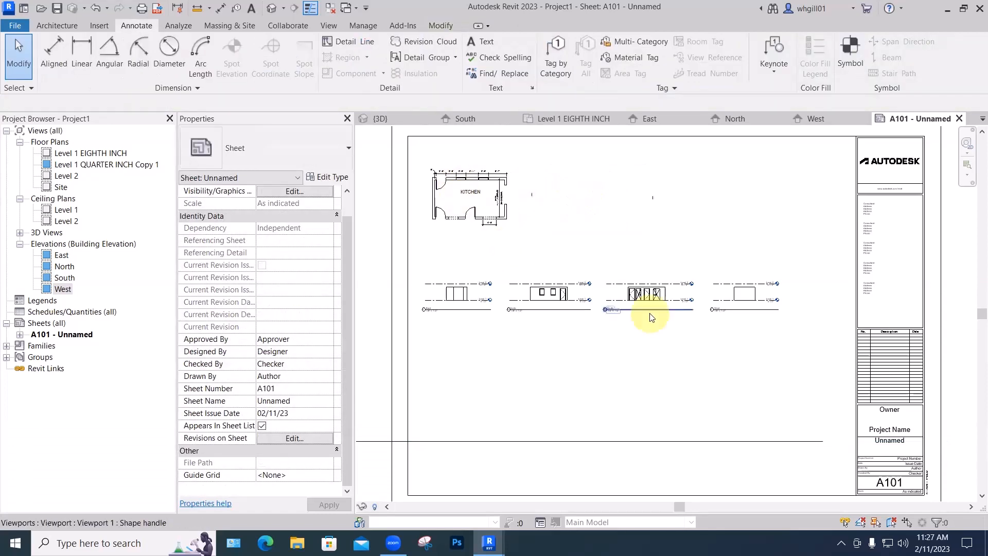
Select all four elevation viewports together and set their View Scale to 1/4" = 1'-0"
{"action": "scroll", "coordinate": [651, 317], "scroll_direction": "down", "scroll_amount": 4}
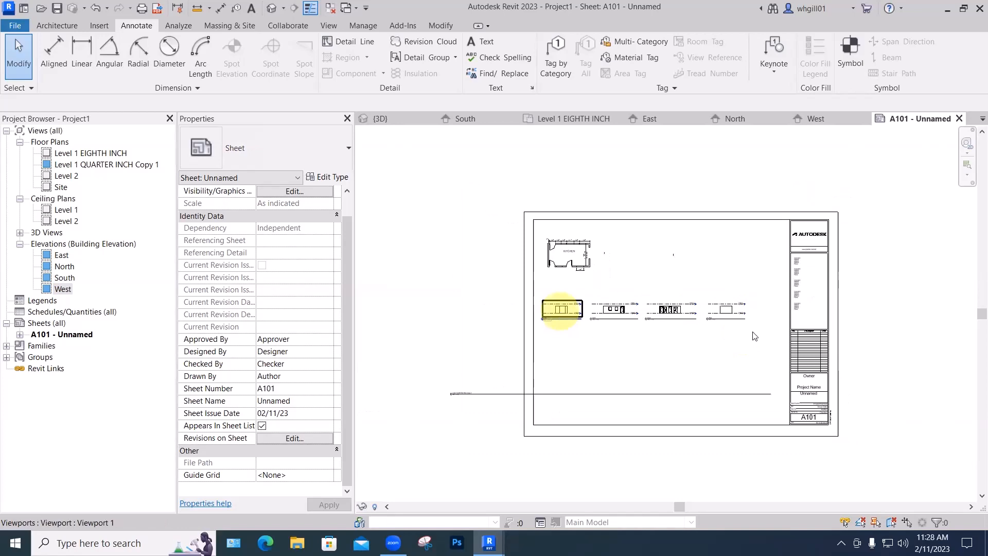
{"action": "left_click_drag", "start_coordinate": [722, 309], "coordinate": [539, 294]}
{"action": "left_click", "coordinate": [323, 189]}
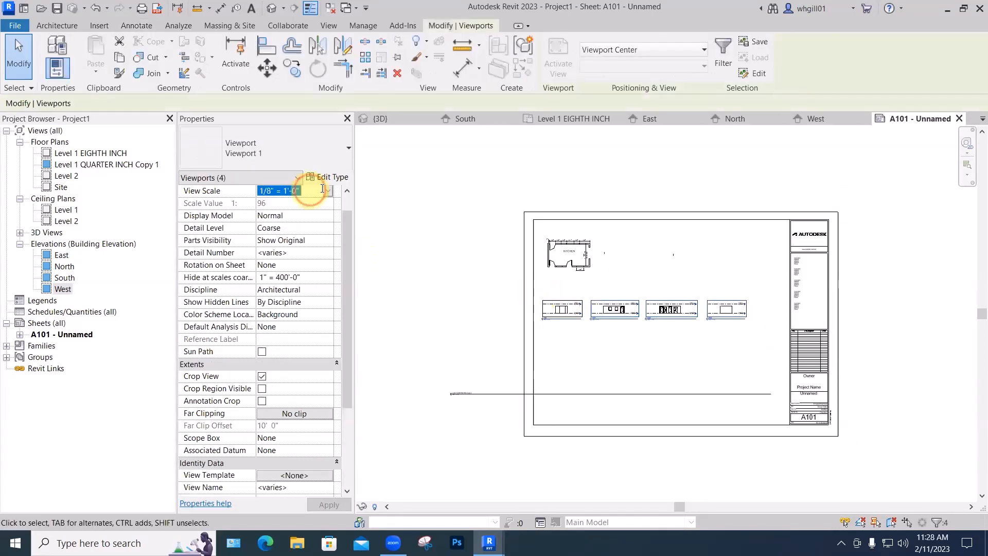
{"action": "left_click", "coordinate": [327, 192]}
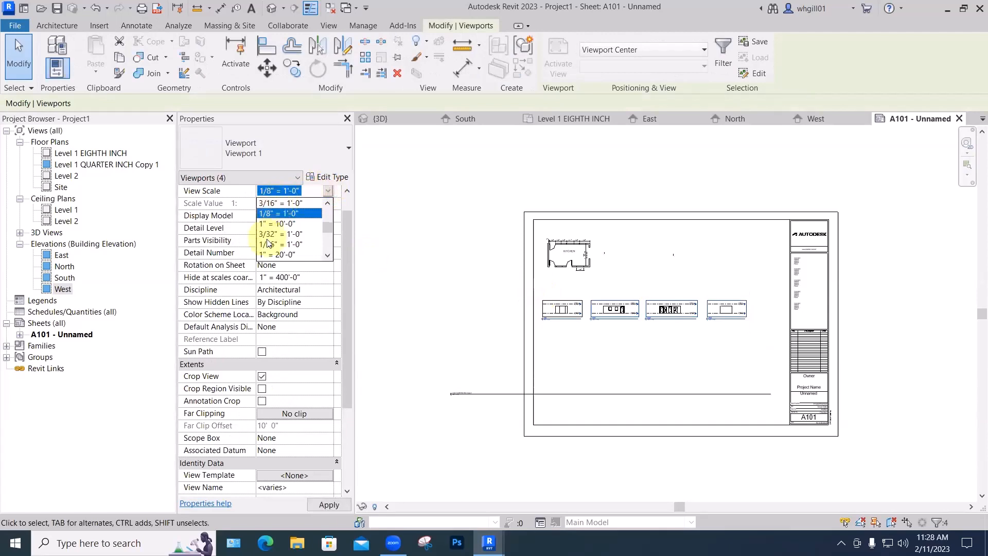
{"action": "left_click", "coordinate": [328, 203]}
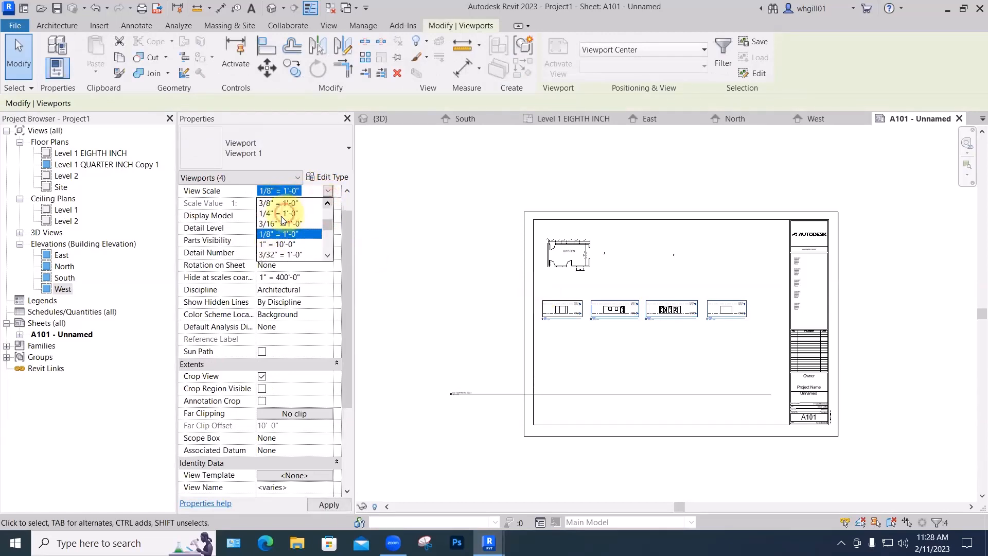
{"action": "left_click", "coordinate": [280, 203]}
{"action": "left_click", "coordinate": [443, 279]}
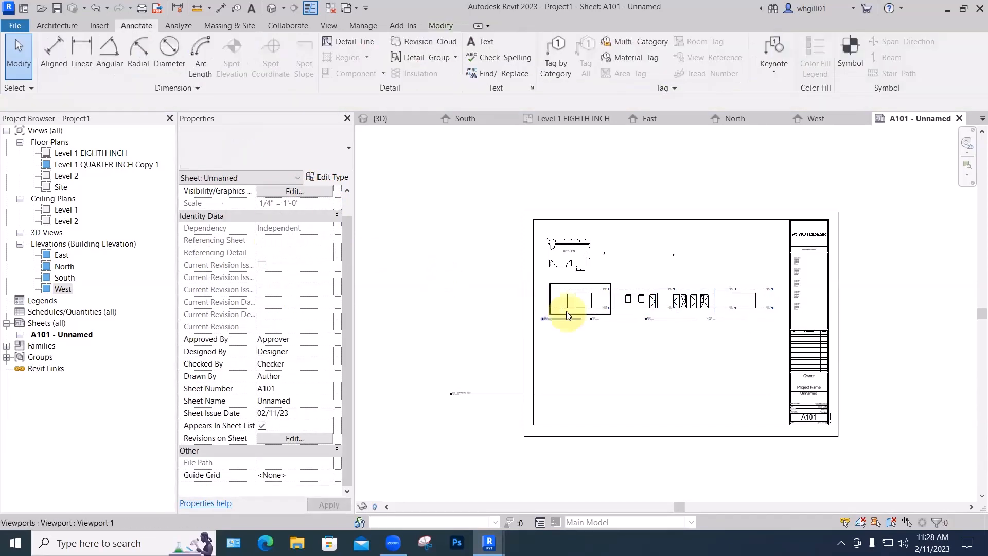
Separate the overlapping elevations by shifting South toward East and placing North above South, beside the floor plan
{"action": "left_click_drag", "start_coordinate": [632, 315], "coordinate": [578, 349]}
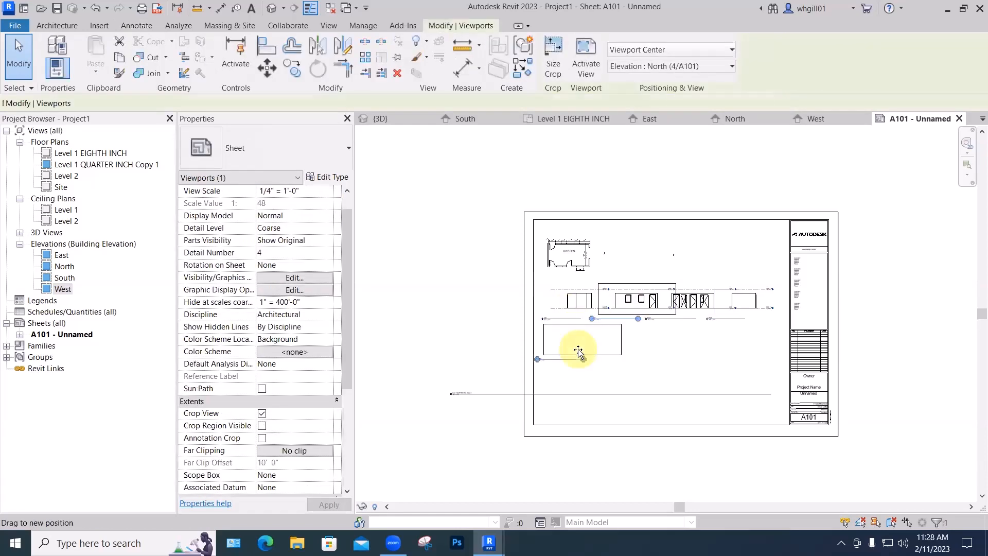
{"action": "left_click_drag", "start_coordinate": [676, 314], "coordinate": [653, 311]}
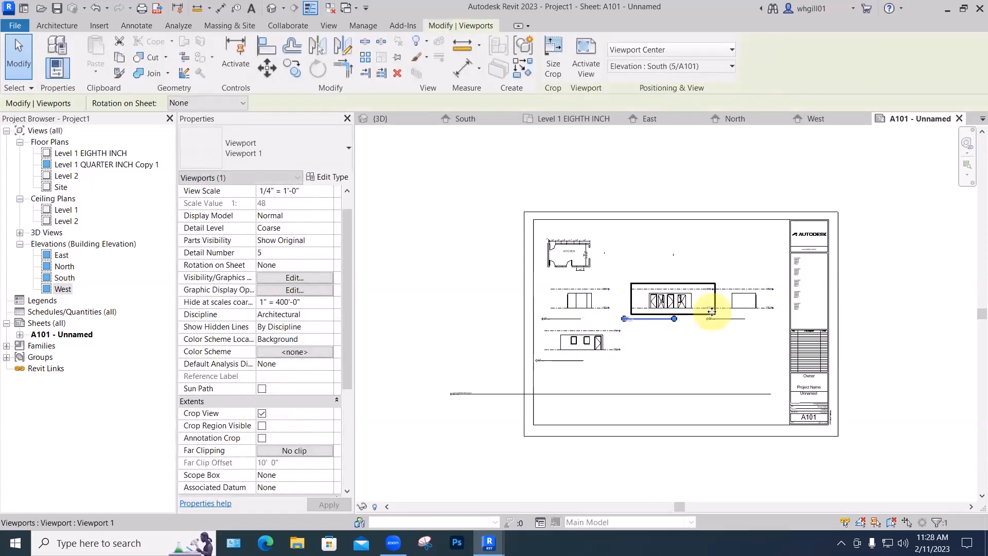
{"action": "left_click_drag", "start_coordinate": [609, 342], "coordinate": [694, 256]}
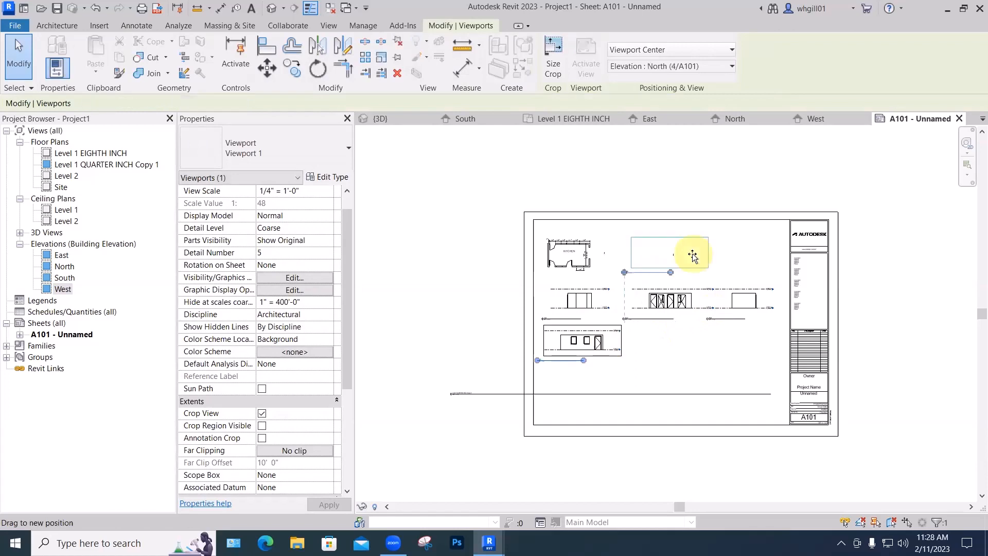
{"action": "left_click", "coordinate": [690, 324]}
Move the quarter-inch floor plan's view title from the lower part of the sheet to directly beneath the plan
{"action": "mouse_move", "coordinate": [690, 324]}
{"action": "middle_mouse_down"}
{"action": "mouse_move", "coordinate": [627, 380]}
{"action": "mouse_move", "coordinate": [706, 283]}
{"action": "middle_mouse_up"}
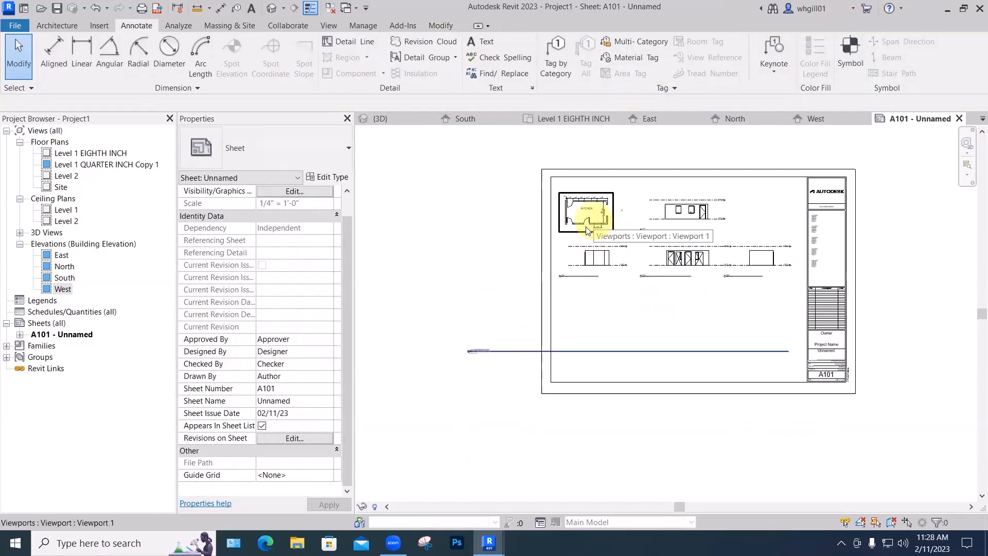
{"action": "left_click", "coordinate": [582, 211]}
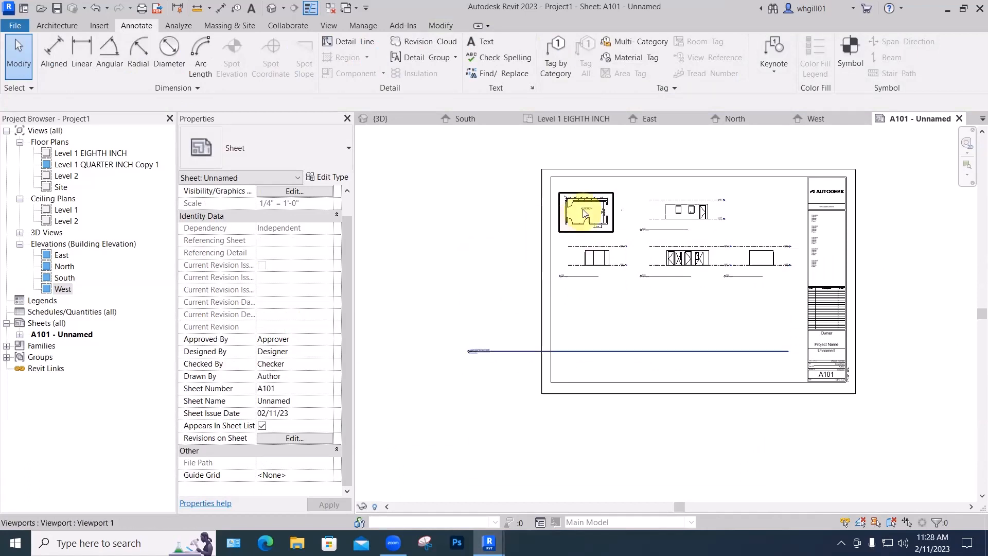
{"action": "left_click", "coordinate": [507, 352]}
{"action": "left_click", "coordinate": [513, 281]}
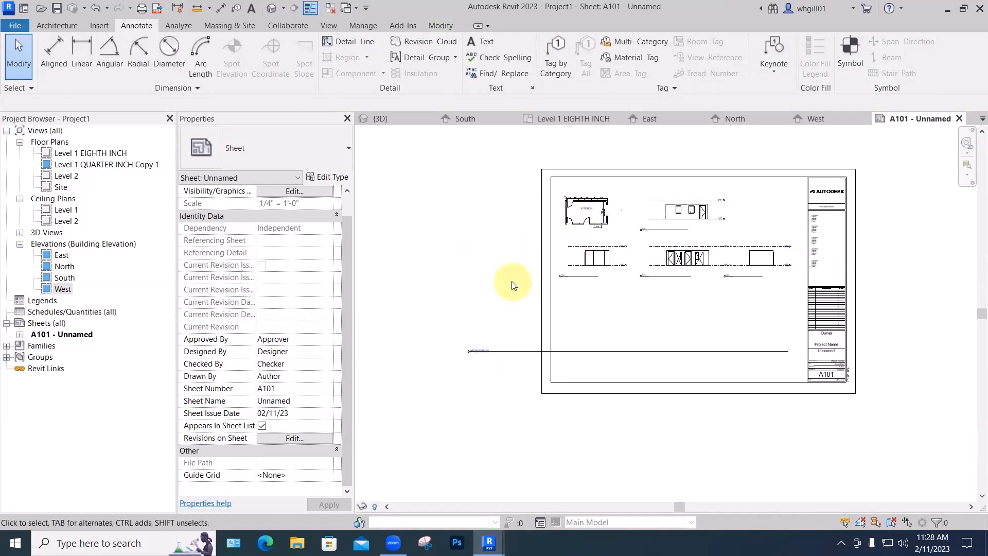
{"action": "left_click", "coordinate": [518, 352]}
{"action": "left_click", "coordinate": [613, 237]}
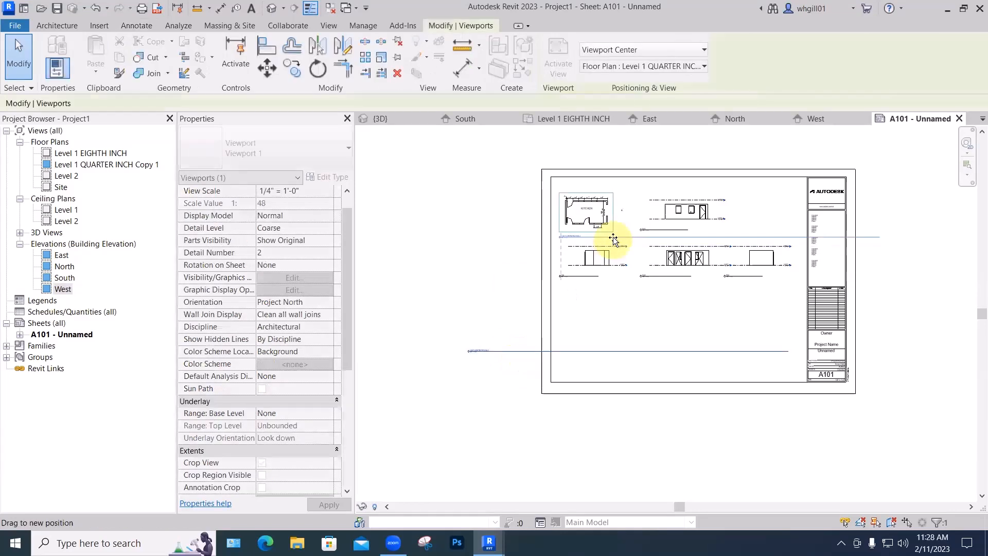
{"action": "scroll", "coordinate": [617, 237], "scroll_direction": "up", "scroll_amount": 4}
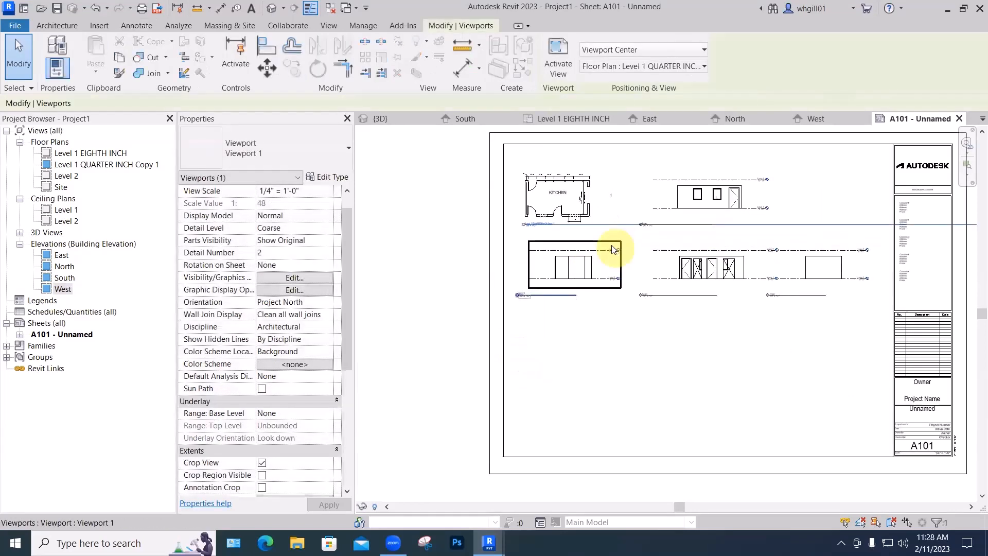
Shorten the floor plan's view title line so that it ends beneath the plan
{"action": "scroll", "coordinate": [596, 290], "scroll_direction": "down", "scroll_amount": 1}
{"action": "scroll", "coordinate": [597, 291], "scroll_direction": "down", "scroll_amount": 2}
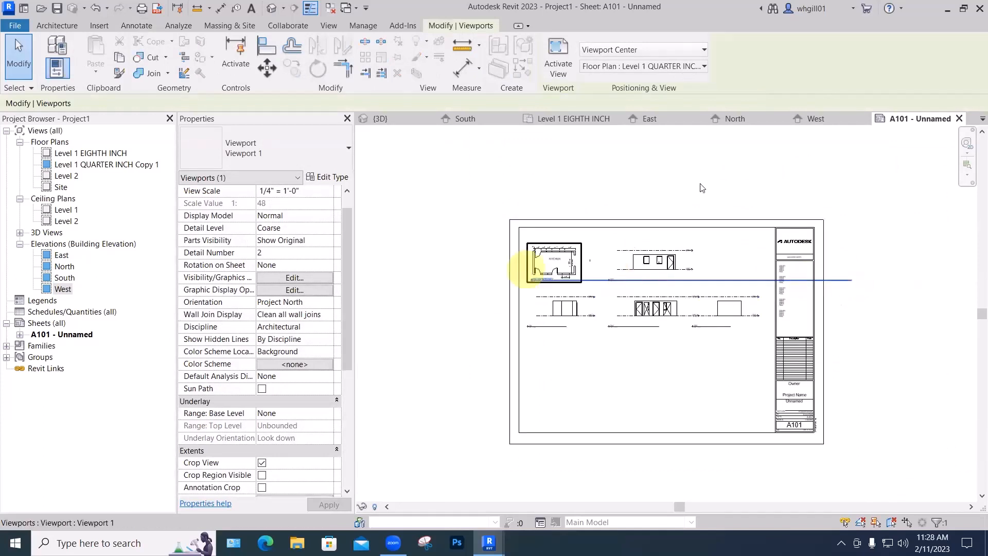
{"action": "left_click", "coordinate": [555, 256]}
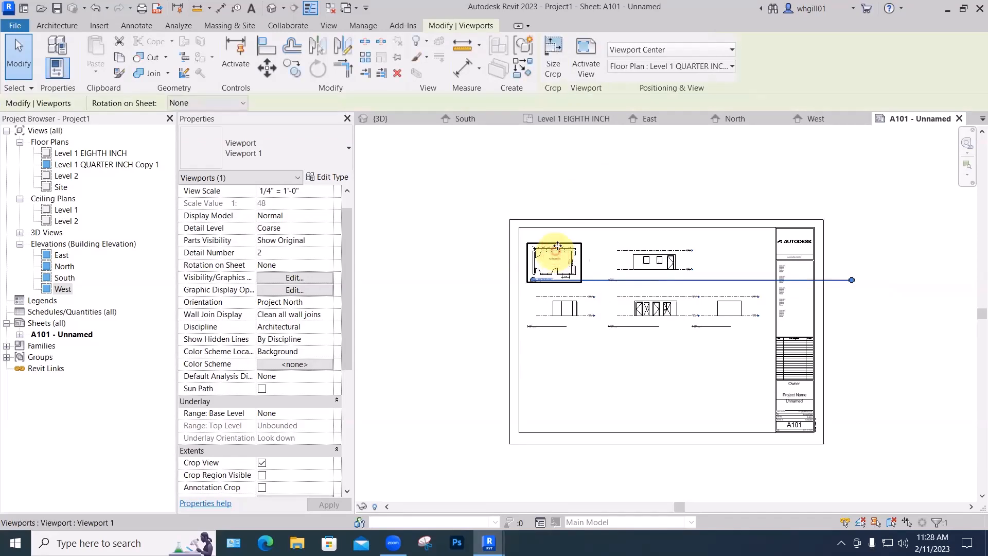
{"action": "left_click_drag", "start_coordinate": [850, 280], "coordinate": [559, 288]}
{"action": "key", "text": "Escape"}
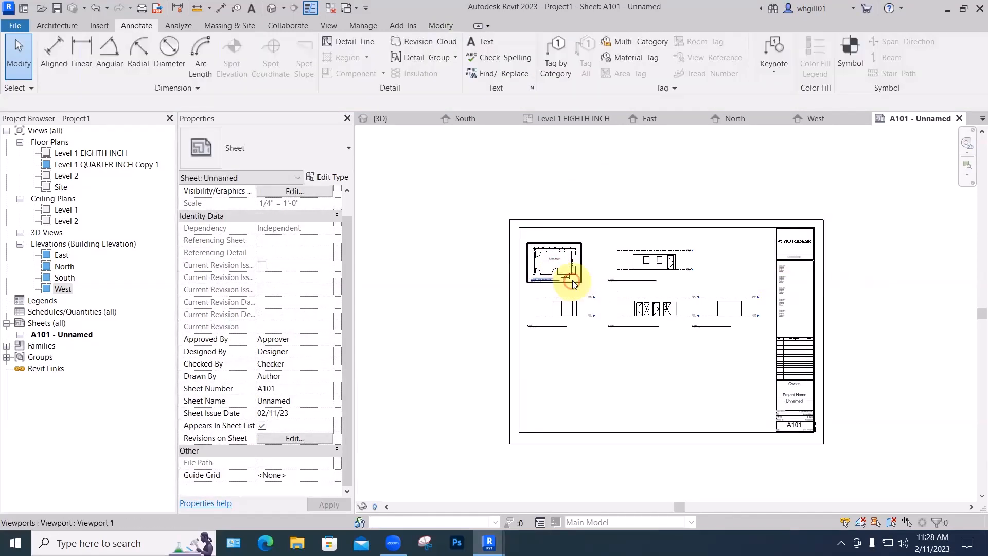
Move the East, South and West view titles up close beneath their elevations, aligned in one row
{"action": "scroll", "coordinate": [550, 265], "scroll_direction": "up", "scroll_amount": 5}
{"action": "scroll", "coordinate": [549, 265], "scroll_direction": "up", "scroll_amount": 3}
{"action": "scroll", "coordinate": [590, 279], "scroll_direction": "down", "scroll_amount": 1}
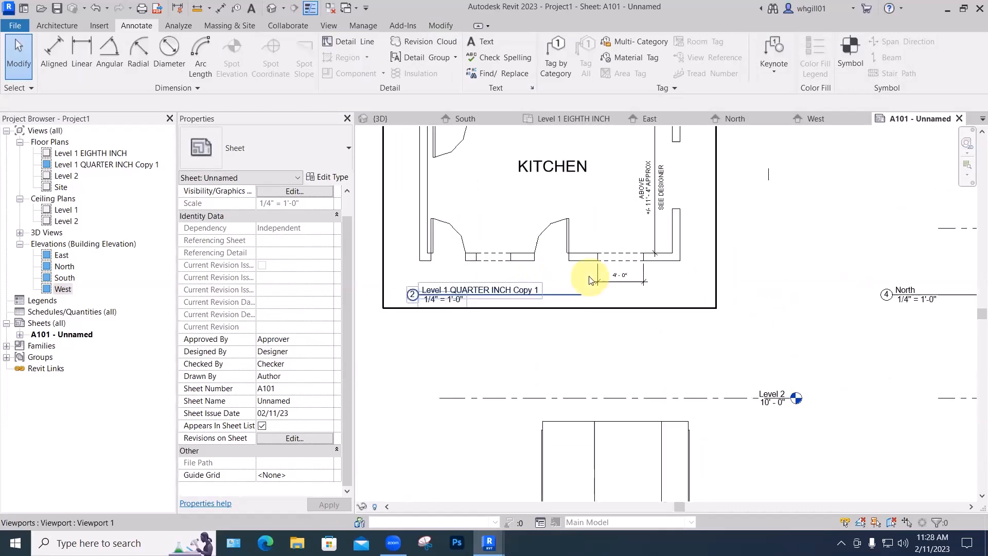
{"action": "left_click_drag", "start_coordinate": [522, 353], "coordinate": [537, 344]}
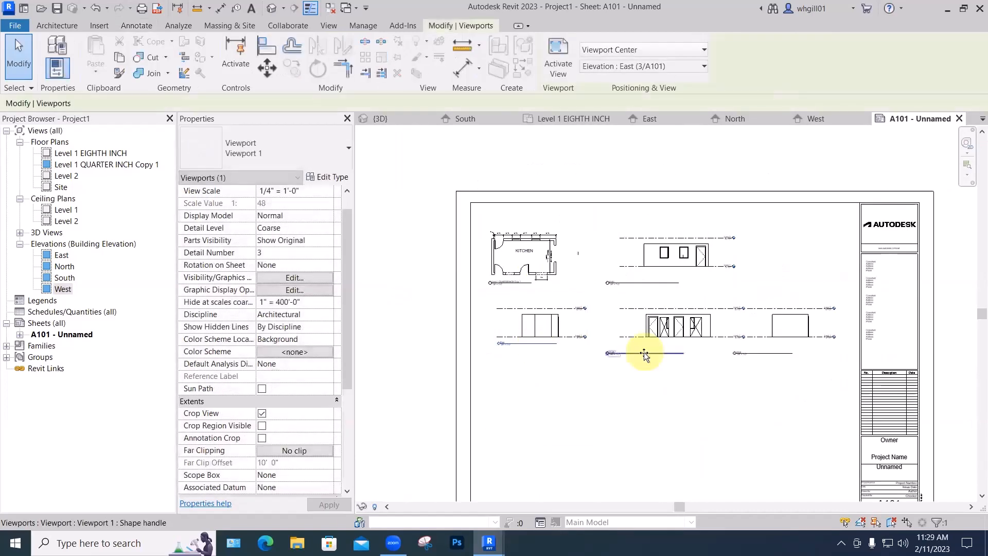
{"action": "left_click_drag", "start_coordinate": [644, 354], "coordinate": [706, 345]}
{"action": "left_click", "coordinate": [749, 406]}
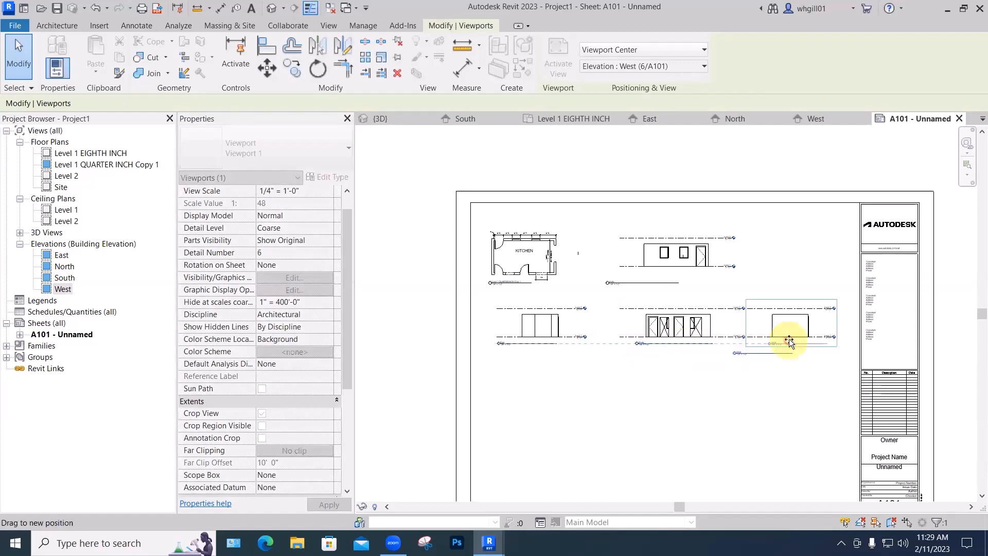
Move the North view title close beneath its elevation, aligned vertically with the South title, and fit the whole sheet in view
{"action": "left_click", "coordinate": [667, 284]}
{"action": "left_click_drag", "start_coordinate": [668, 287], "coordinate": [701, 282]}
{"action": "left_click", "coordinate": [685, 378]}
{"action": "scroll", "coordinate": [648, 276], "scroll_direction": "up", "scroll_amount": 2}
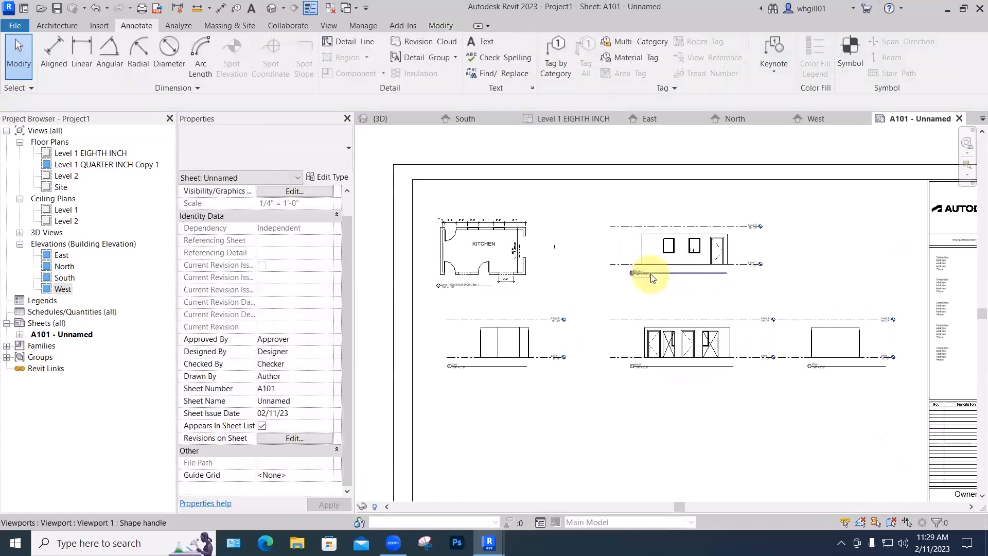
{"action": "key", "text": "z"}
{"action": "key", "text": "f"}
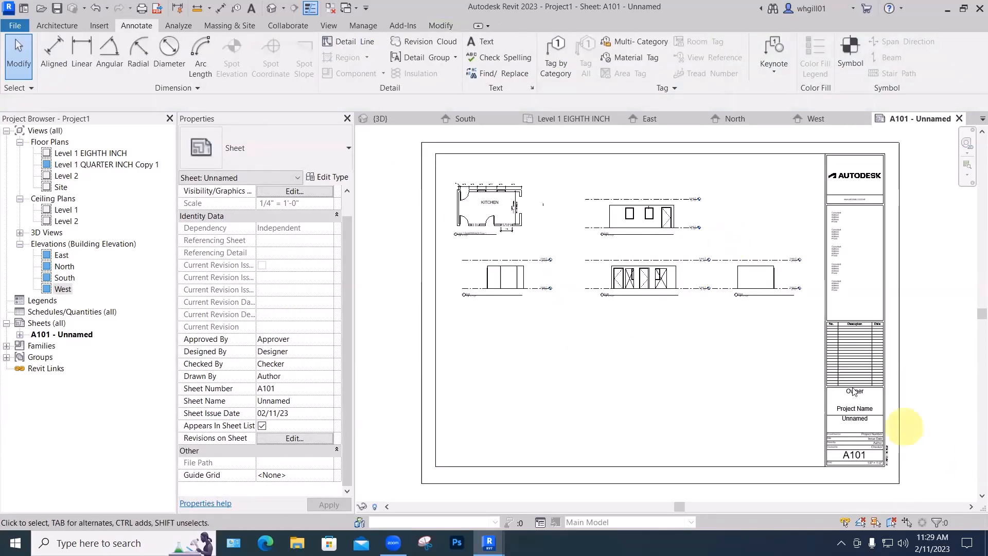
Examine the owner, project name, sheet name, project number and date fields in sheet A101's title block
{"action": "scroll", "coordinate": [851, 392], "scroll_direction": "up", "scroll_amount": 2}
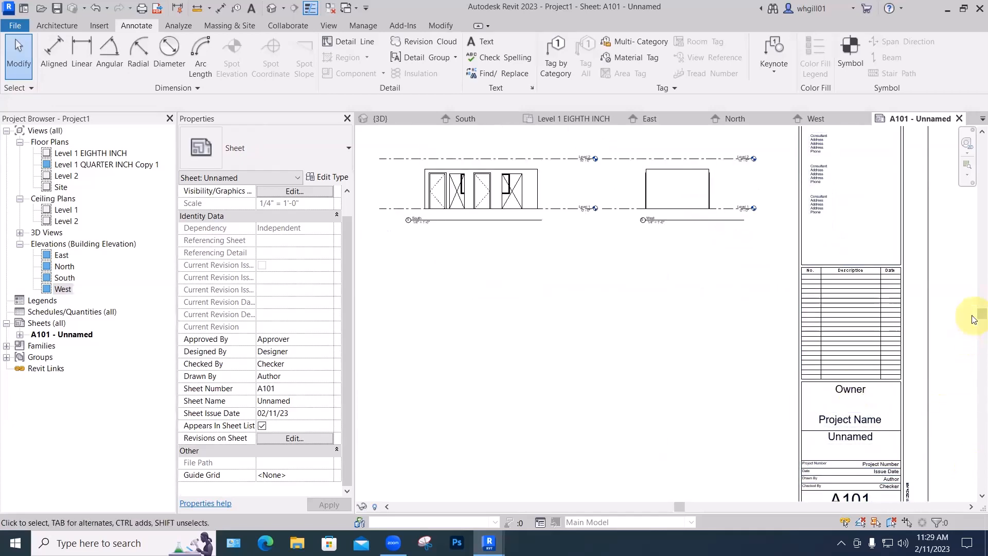
{"action": "left_click_drag", "start_coordinate": [978, 316], "coordinate": [973, 337]}
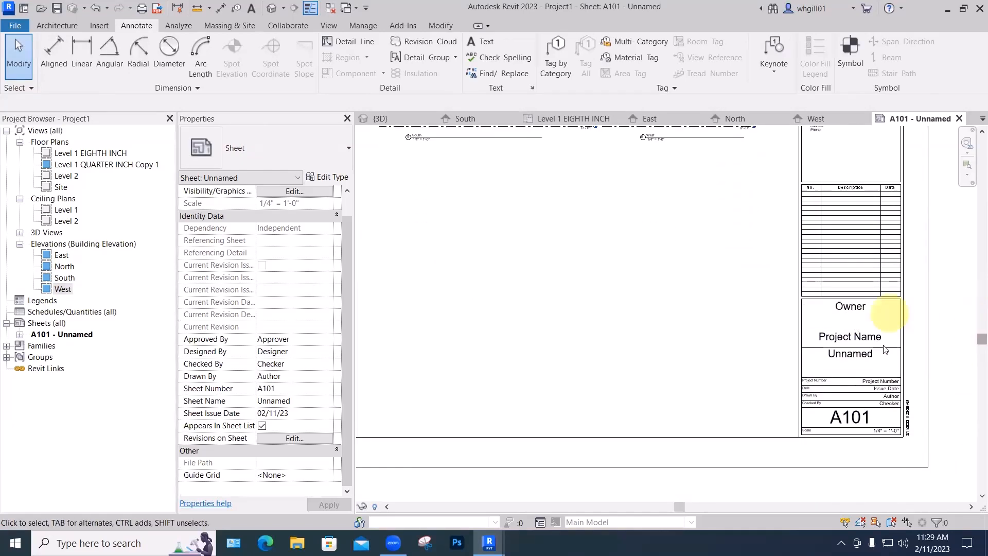
{"action": "scroll", "coordinate": [922, 381], "scroll_direction": "up", "scroll_amount": 1}
{"action": "scroll", "coordinate": [922, 381], "scroll_direction": "up", "scroll_amount": 1}
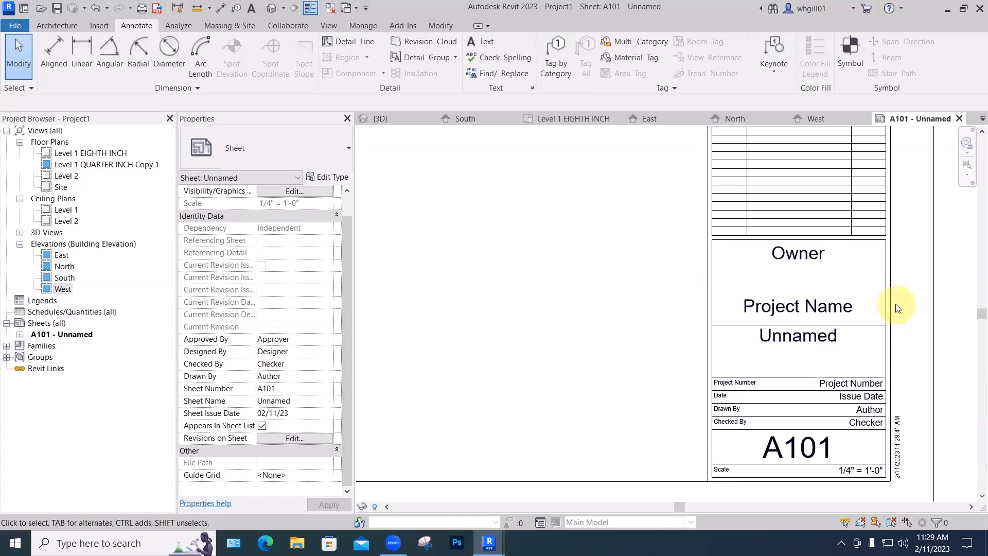
{"action": "scroll", "coordinate": [895, 307], "scroll_direction": "down", "scroll_amount": 2}
{"action": "scroll", "coordinate": [895, 308], "scroll_direction": "down", "scroll_amount": 1}
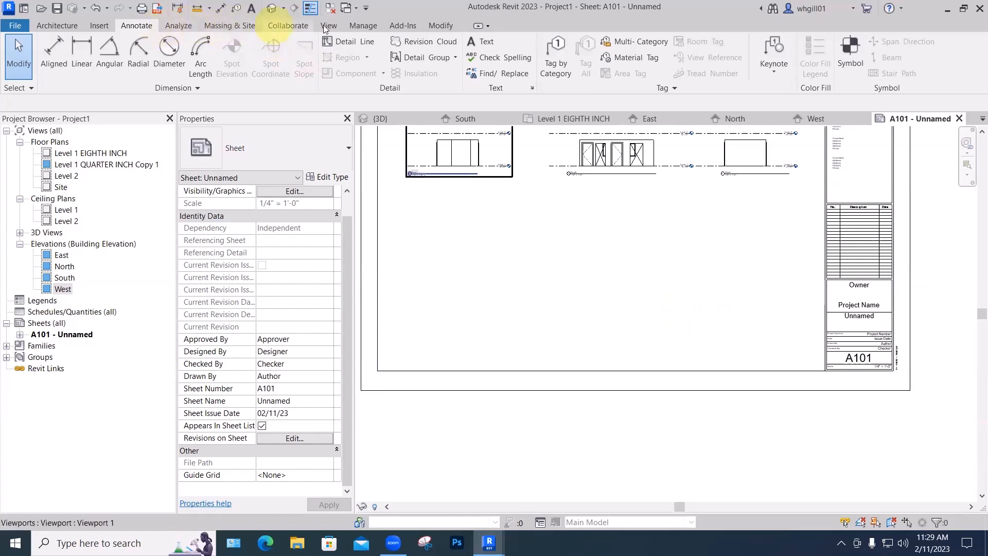
{"action": "scroll", "coordinate": [775, 265], "scroll_direction": "up", "scroll_amount": 3}
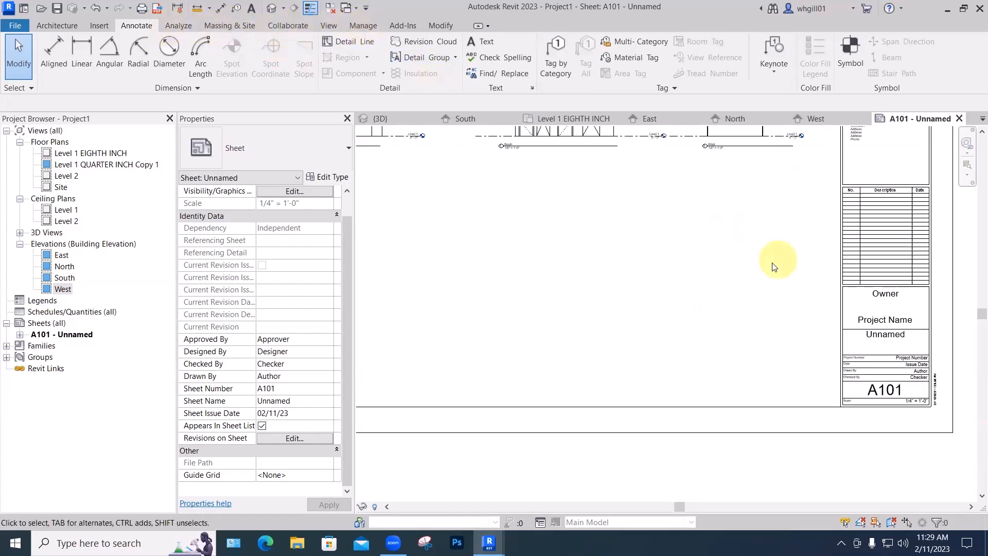
{"action": "middle_click_drag", "start_coordinate": [776, 265], "coordinate": [431, 235]}
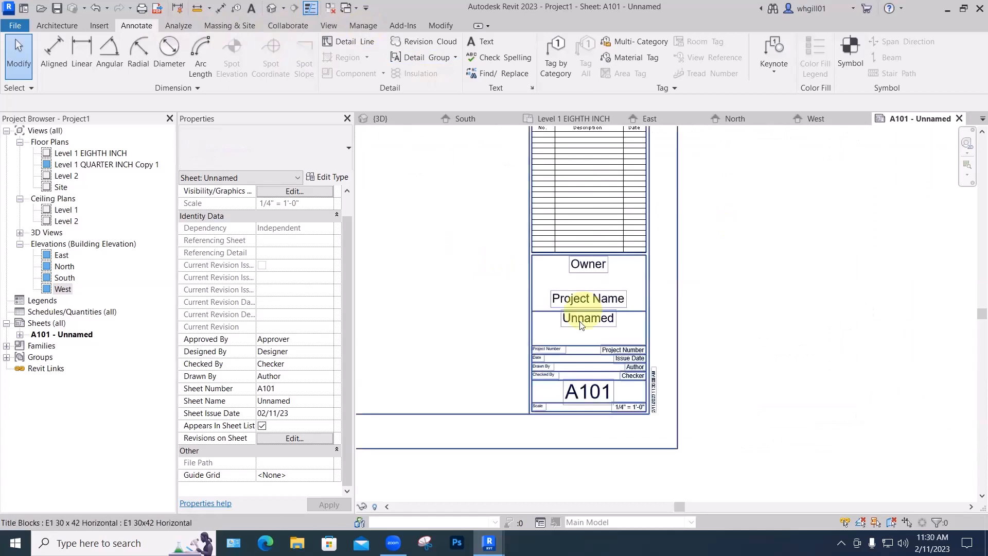
{"action": "scroll", "coordinate": [656, 366], "scroll_direction": "up", "scroll_amount": 1}
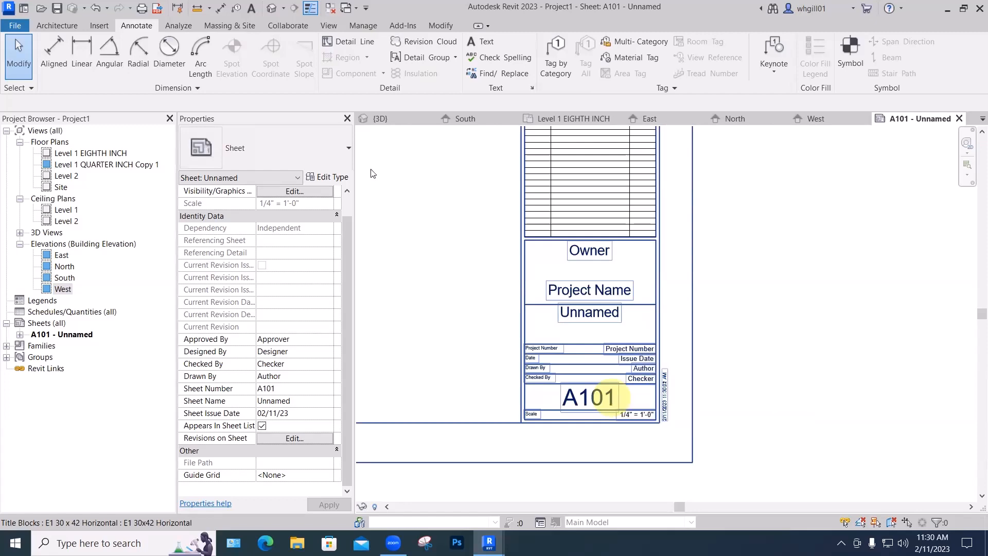
Open the Project Information settings and set the project issue date to 2/11/2023
{"action": "left_click", "coordinate": [362, 26]}
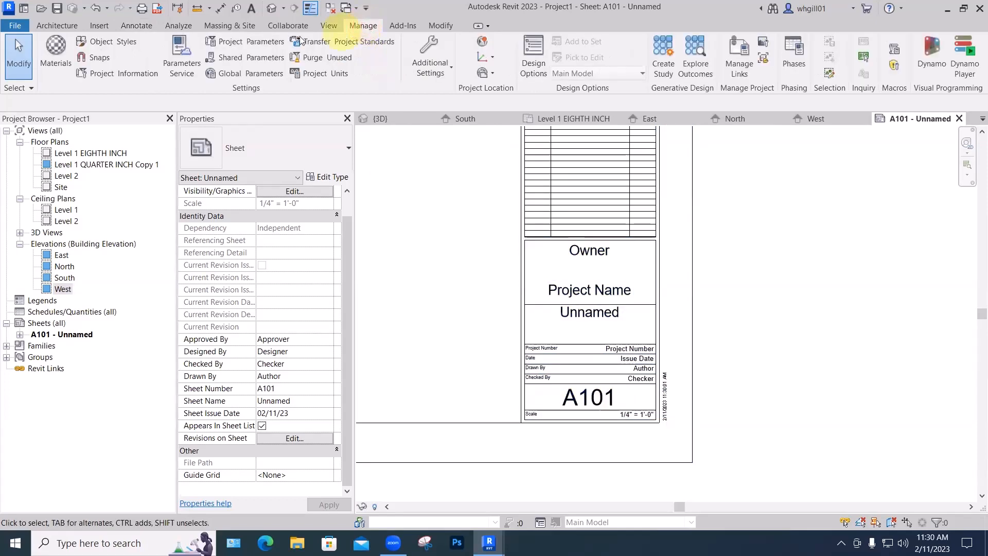
{"action": "left_click", "coordinate": [136, 75]}
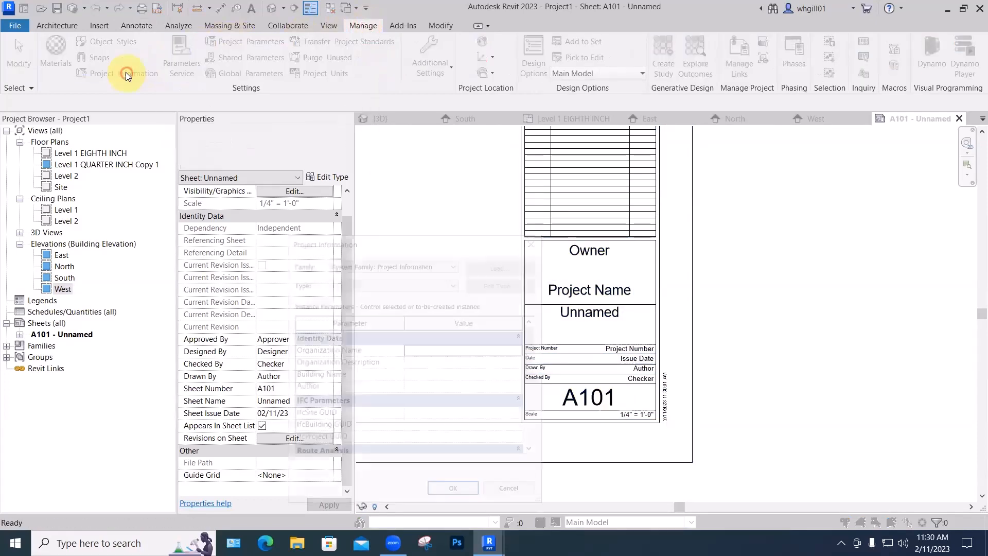
{"action": "left_click_drag", "start_coordinate": [403, 245], "coordinate": [370, 127]}
{"action": "left_click_drag", "start_coordinate": [502, 253], "coordinate": [499, 327]}
{"action": "left_click", "coordinate": [412, 255]}
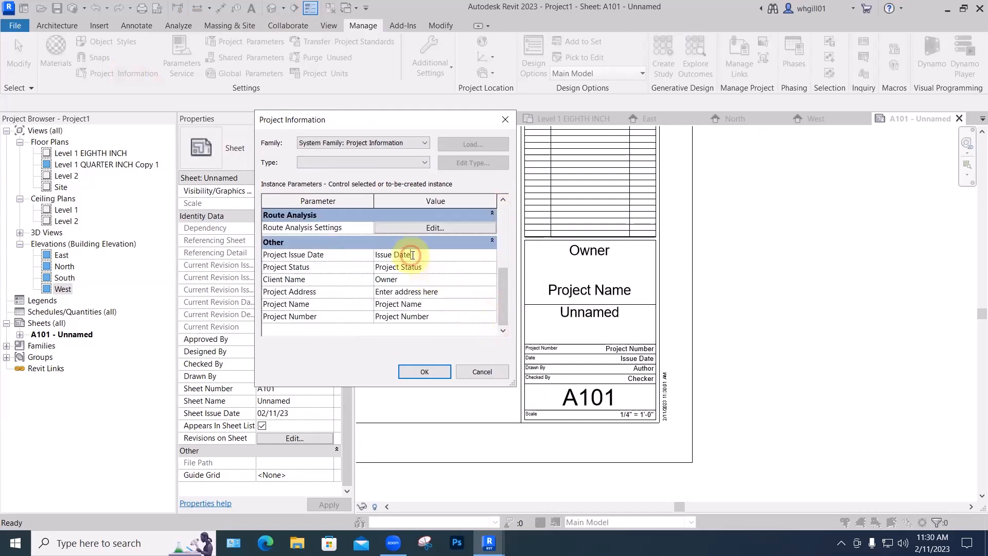
{"action": "left_click_drag", "start_coordinate": [412, 255], "coordinate": [377, 261]}
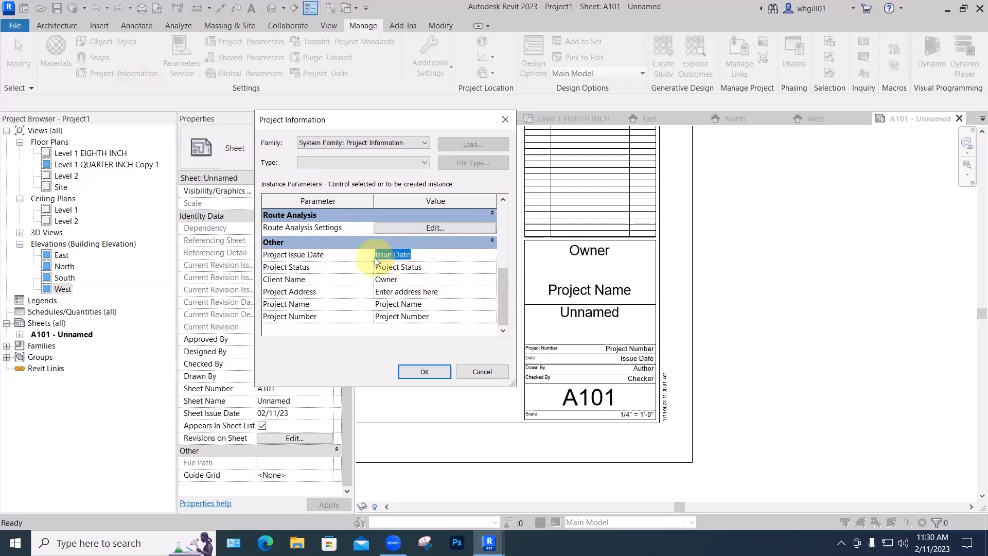
{"action": "type", "text": "2/11/20"}
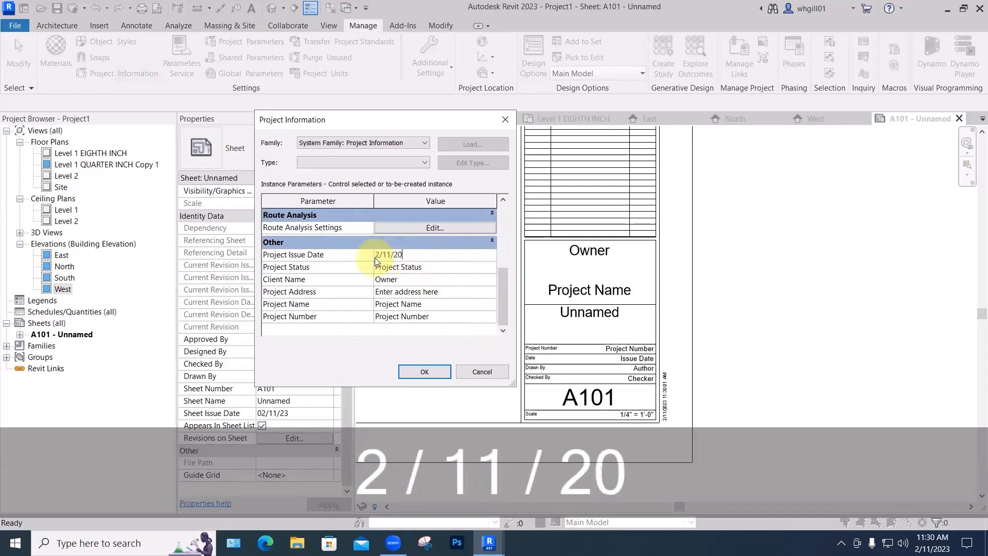
{"action": "type", "text": "23"}
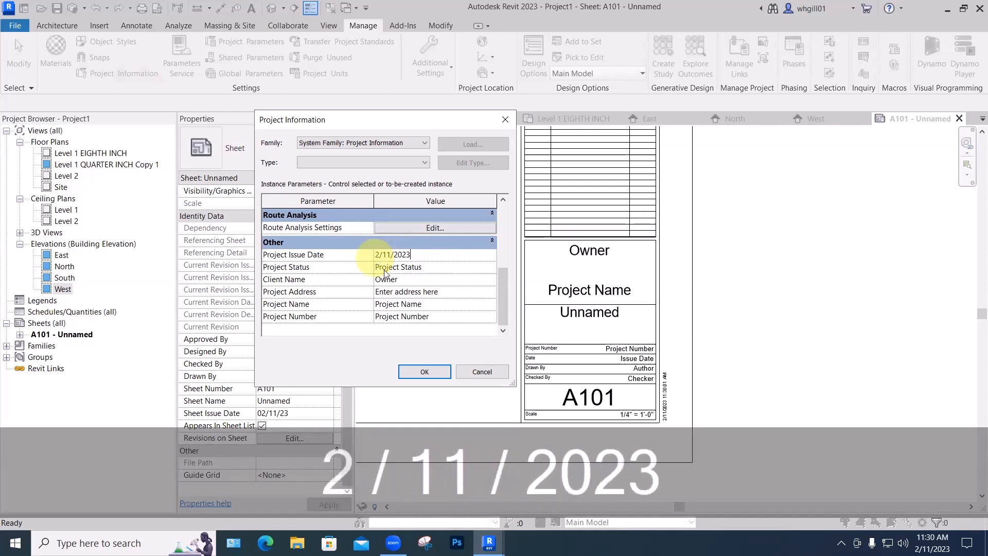
Set the project status to READY FOR CONSTRUCTION in the project information, with every letter capitalized
{"action": "left_click", "coordinate": [428, 267]}
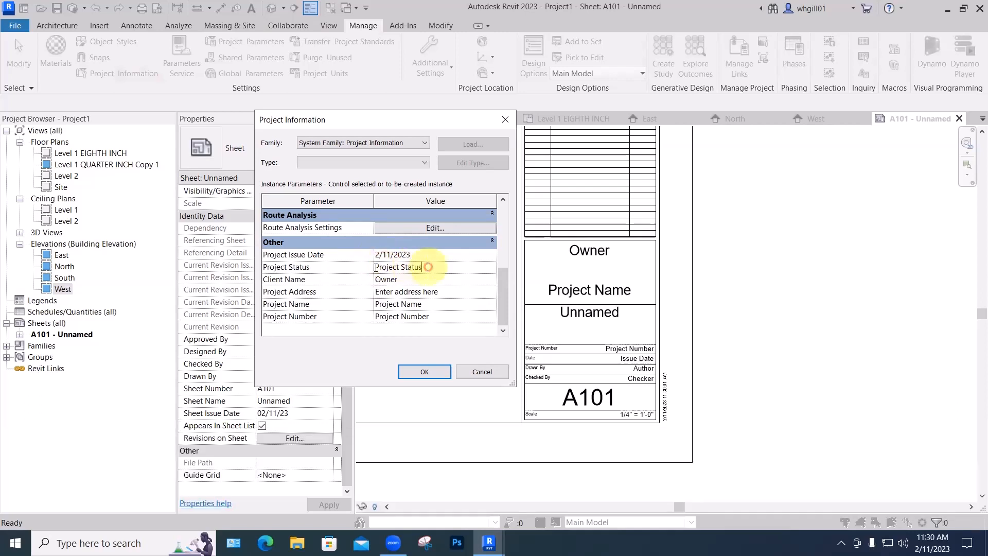
{"action": "left_click_drag", "start_coordinate": [428, 266], "coordinate": [370, 270]}
{"action": "type", "text": "rEA"}
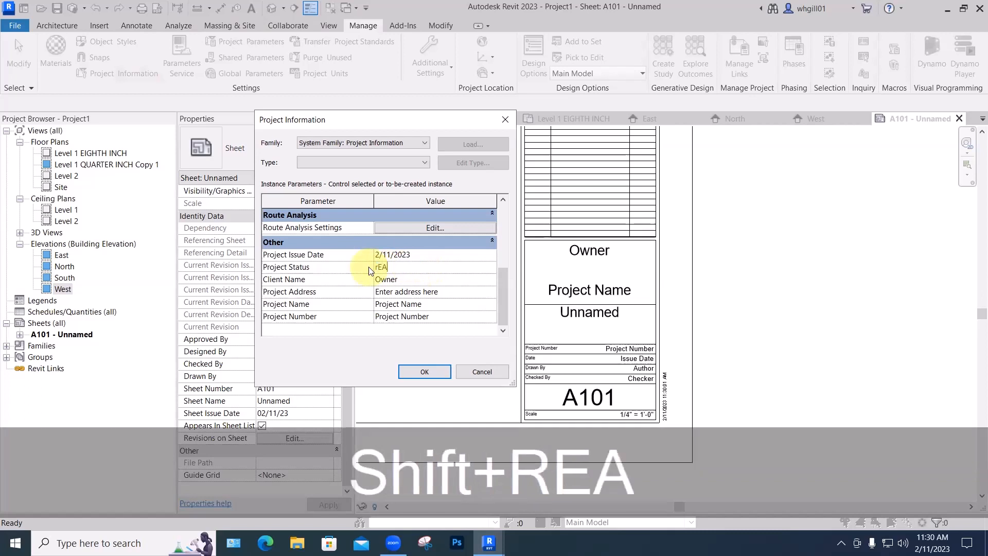
{"action": "type", "text": "DY FOR CON"}
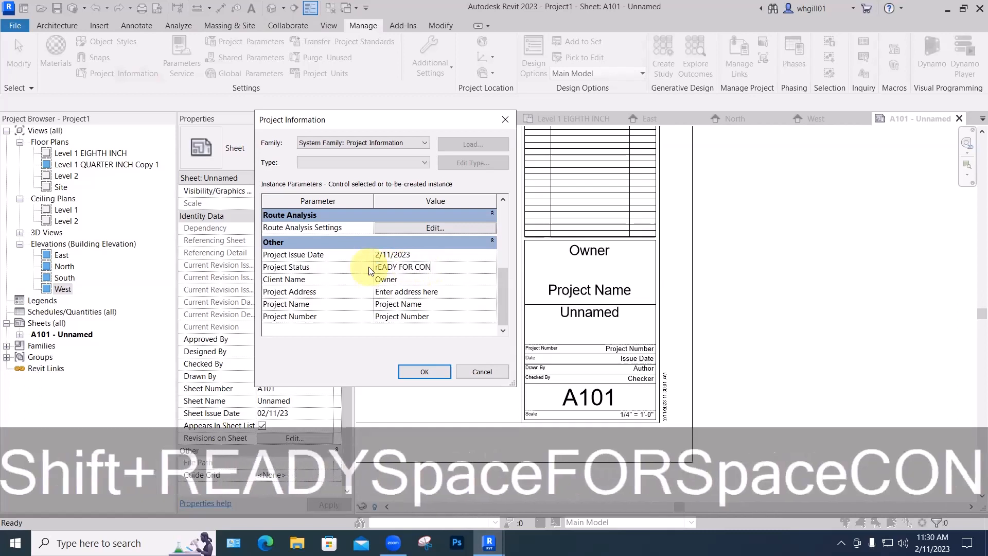
{"action": "type", "text": "STRUCTIO"}
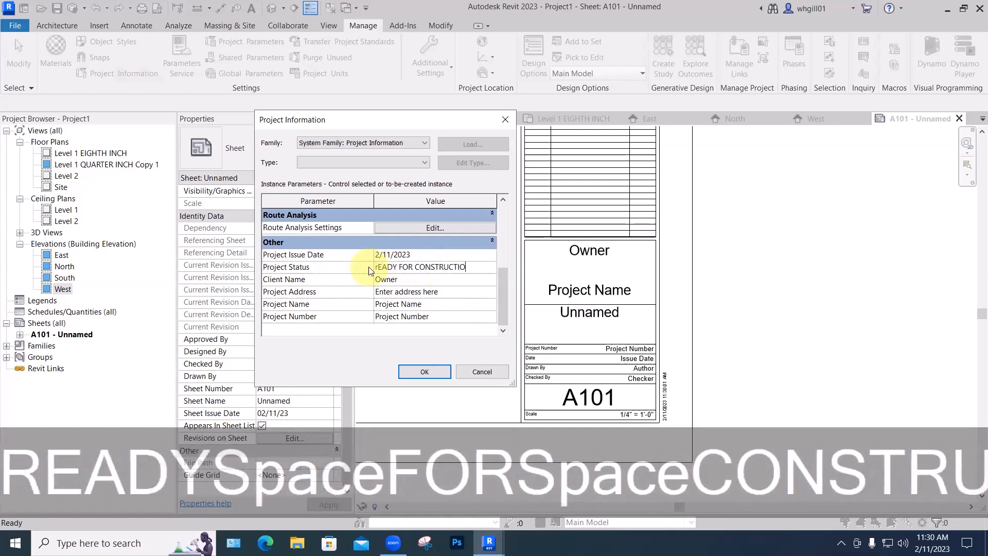
{"action": "type", "text": "N"}
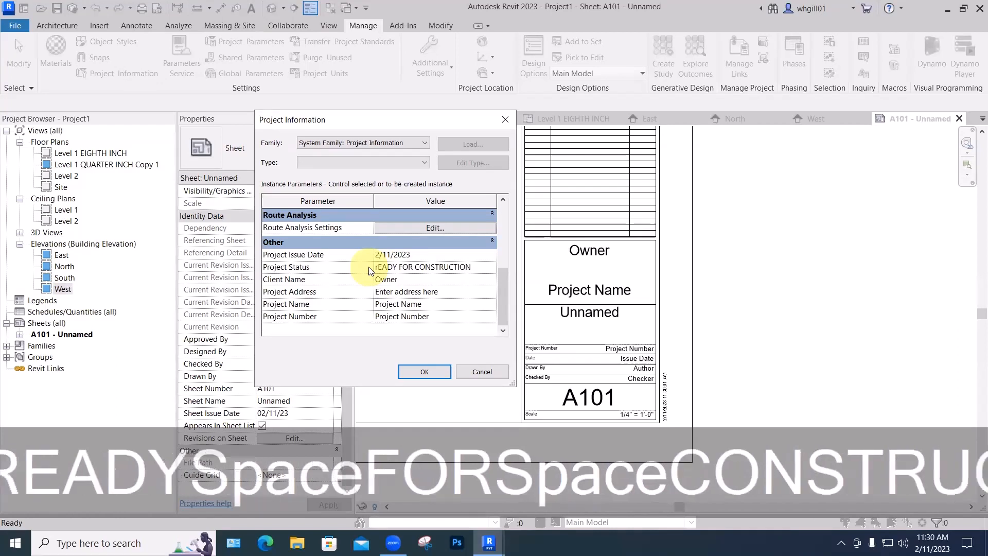
{"action": "left_click", "coordinate": [370, 267]}
{"action": "key", "text": "BackSpace"}
{"action": "type", "text": "R"}
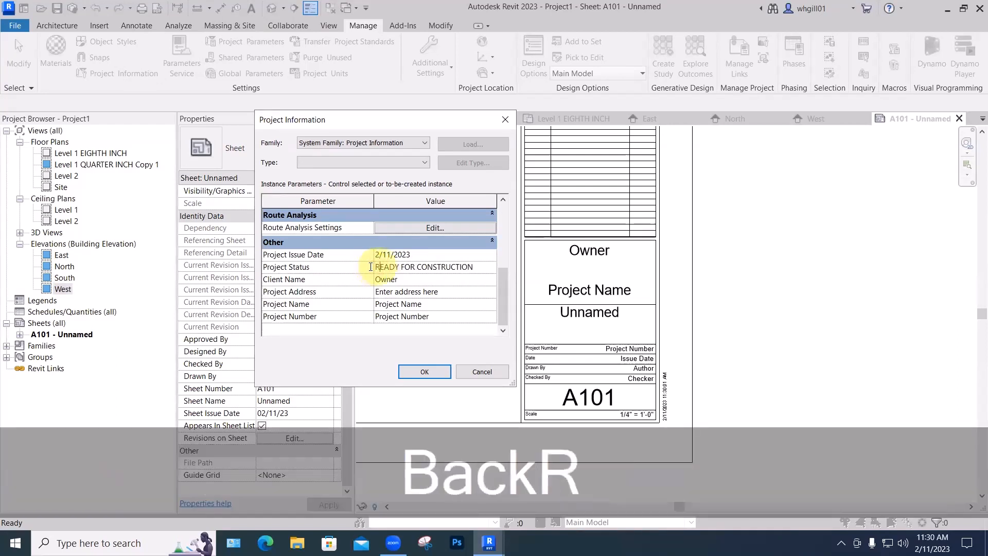
Replace the placeholder client name in the project information with HUMANA
{"action": "left_click", "coordinate": [400, 279]}
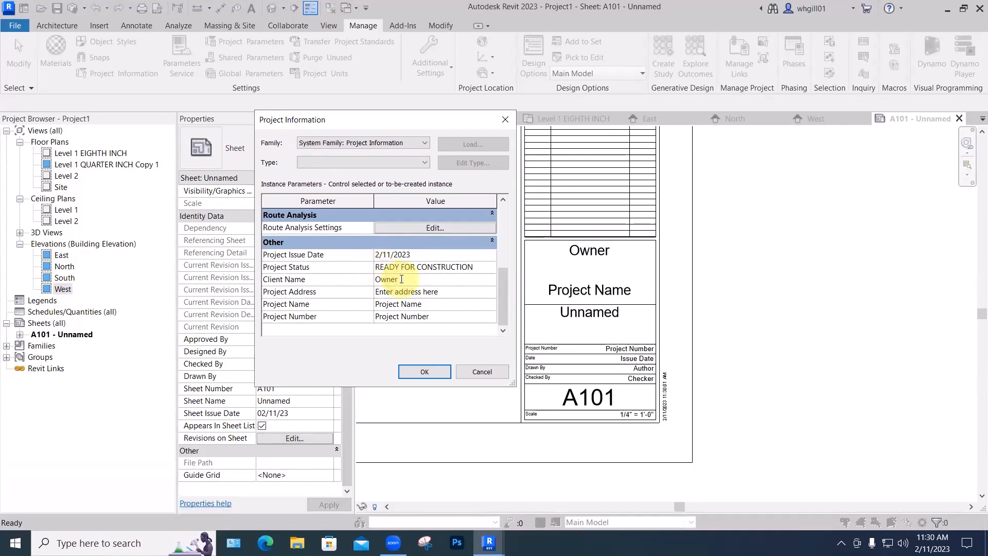
{"action": "left_click_drag", "start_coordinate": [401, 279], "coordinate": [369, 286]}
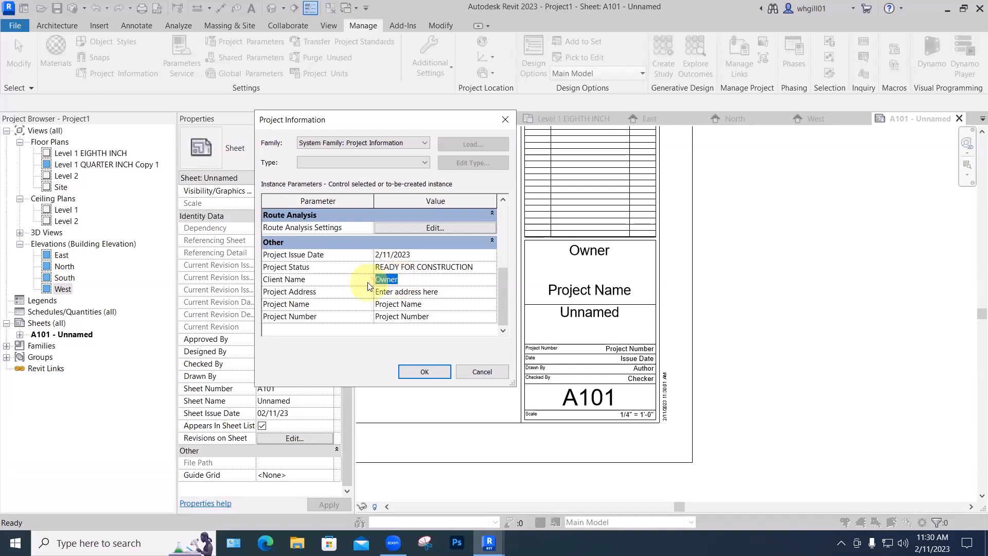
{"action": "type", "text": "HUMANA"}
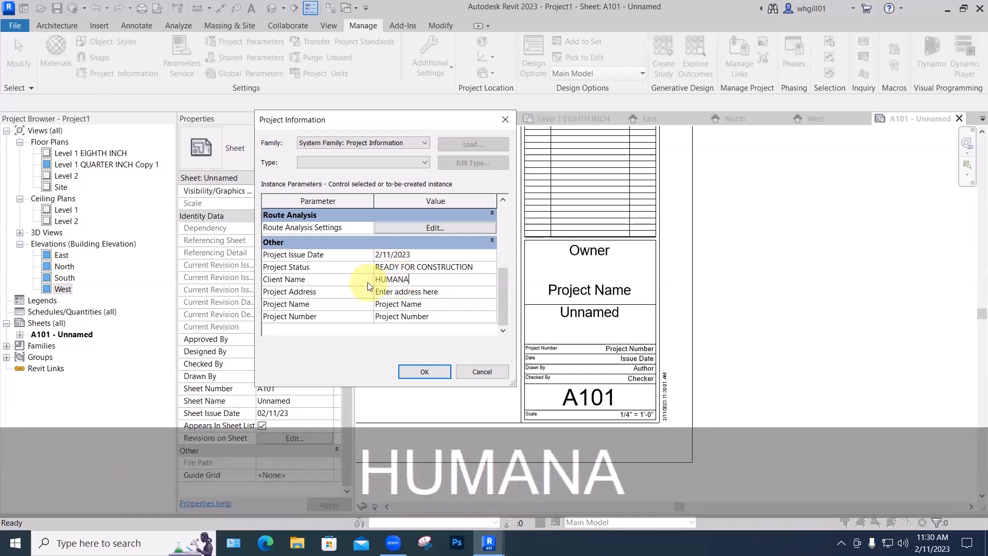
Enter the project address in the multi-line text editor, with the street on one line and the city and state below, and accept it
{"action": "left_click", "coordinate": [399, 293]}
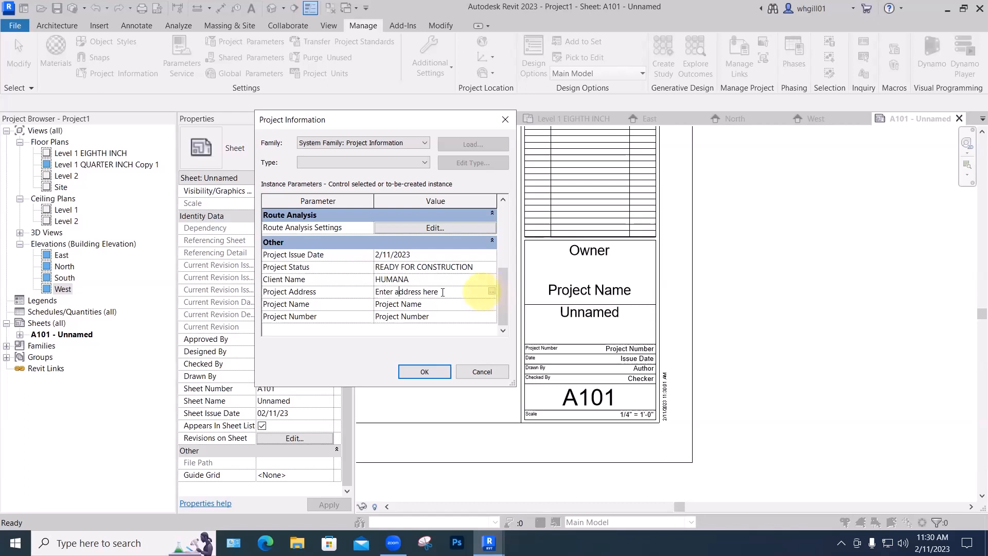
{"action": "left_click", "coordinate": [491, 292]}
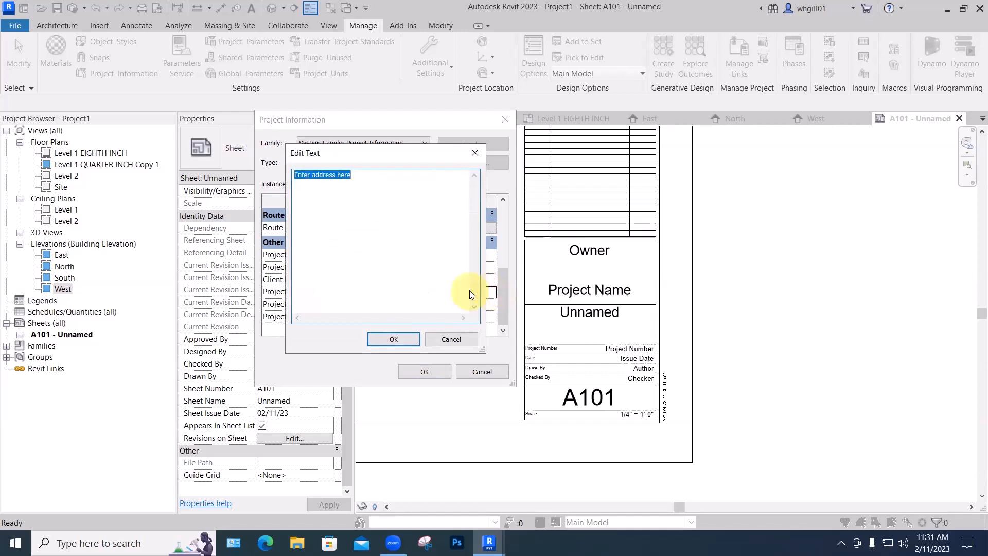
{"action": "type", "text": "1000 "}
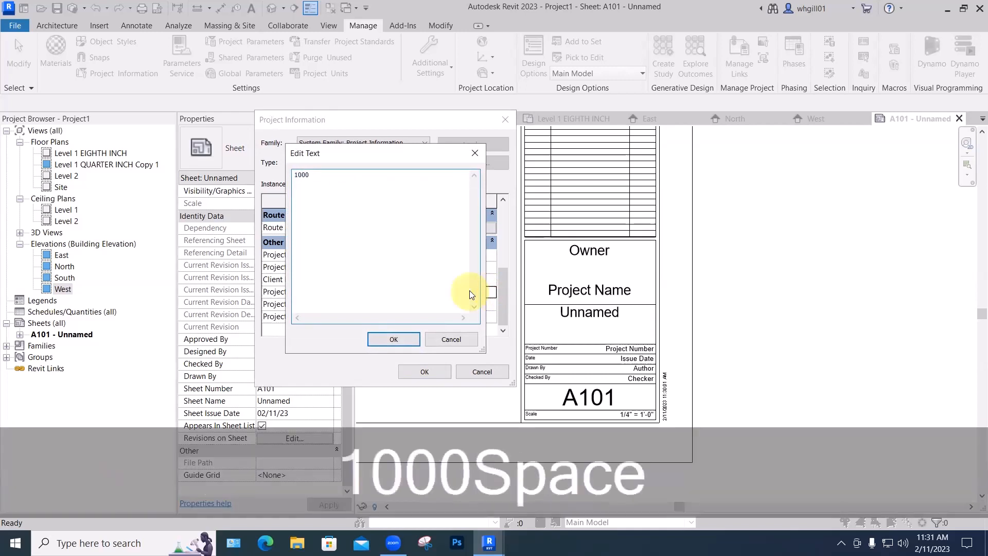
{"action": "type", "text": "wEST MA"}
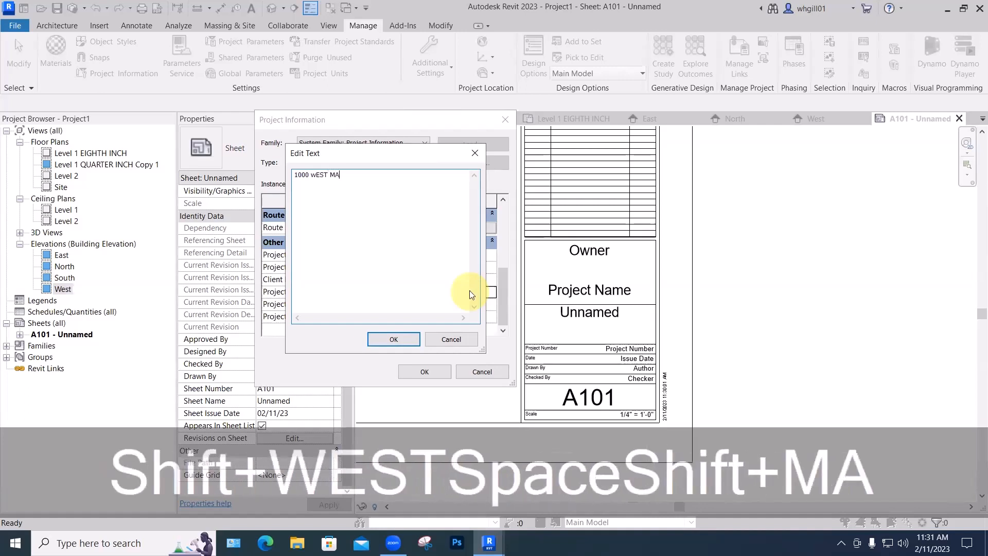
{"action": "type", "text": "IN sTREET"}
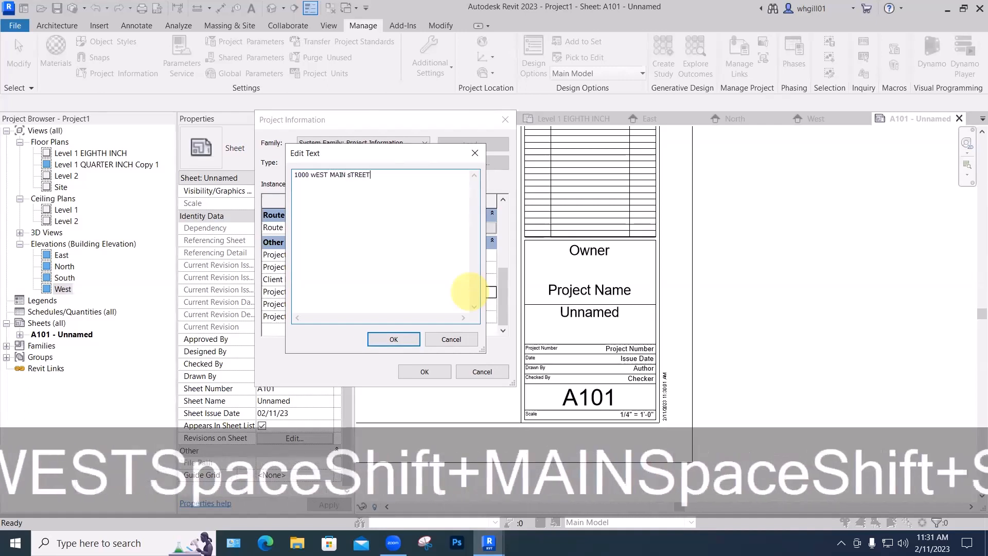
{"action": "key", "text": "Return"}
{"action": "type", "text": "lOUIS"}
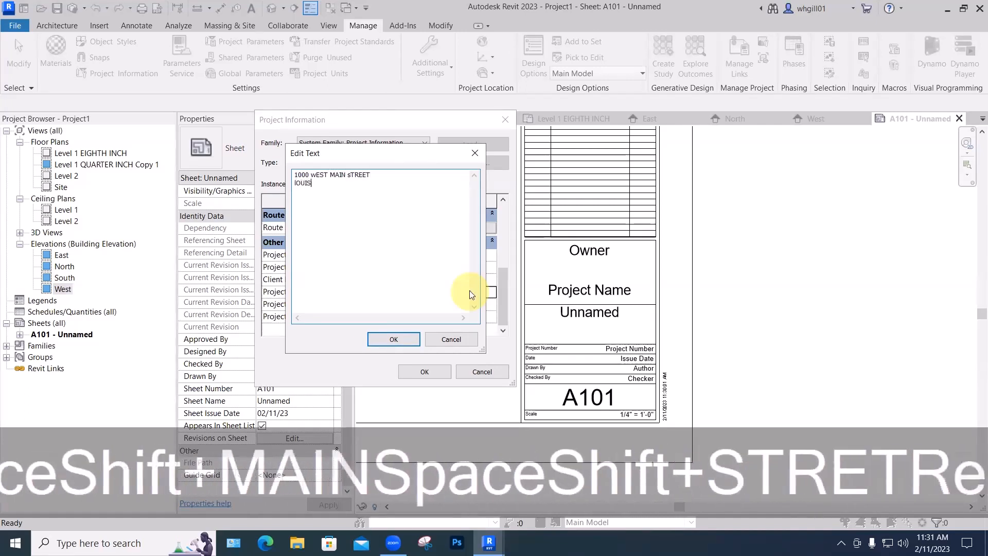
{"action": "type", "text": "VILLE, ky"}
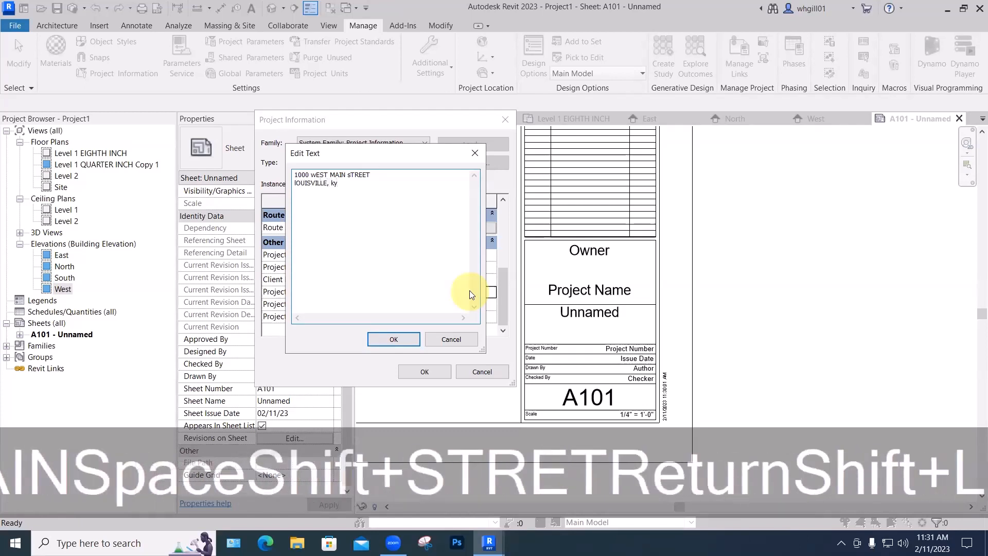
{"action": "left_click", "coordinate": [409, 338]}
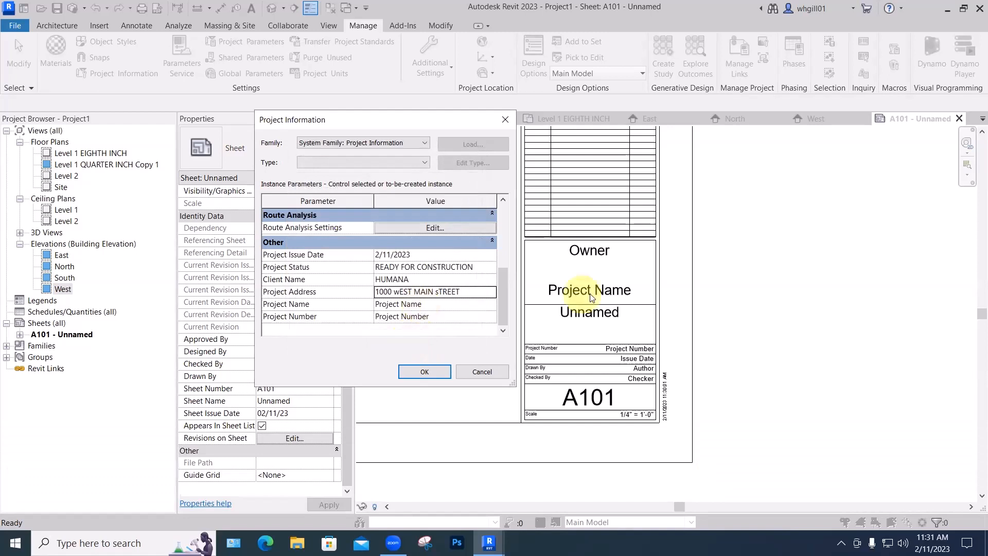
Replace the placeholder project name in the project information with NEW HOSPITAL
{"action": "left_click", "coordinate": [431, 304]}
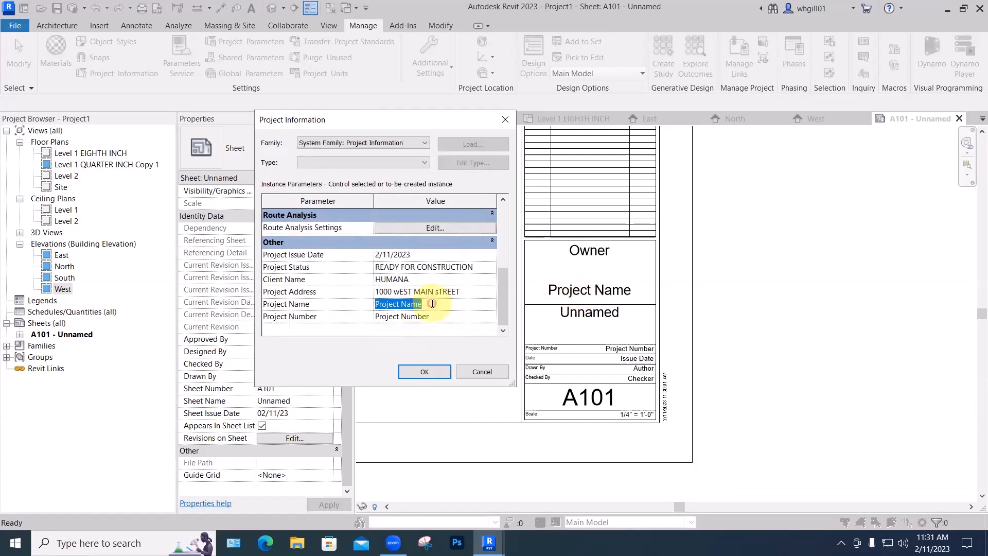
{"action": "type", "text": "NEW "}
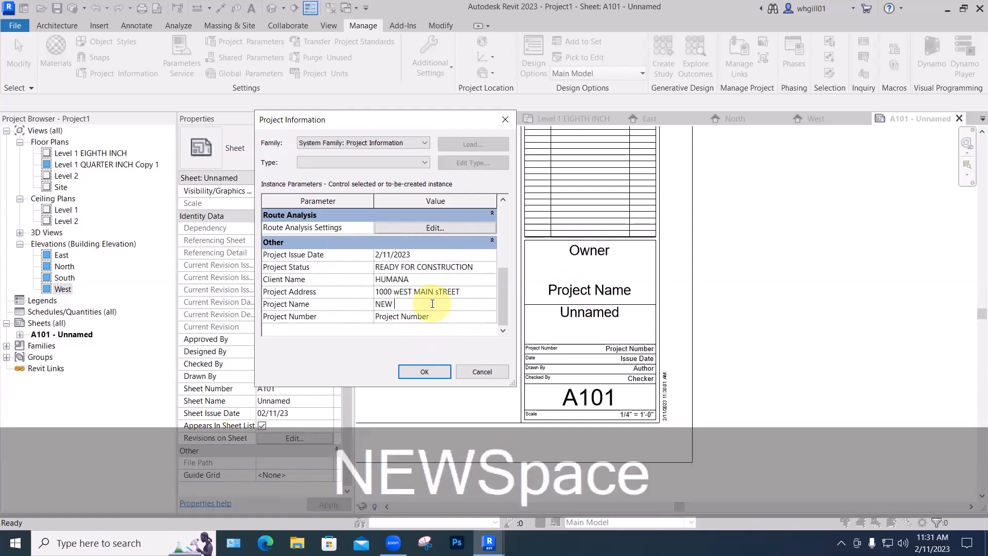
{"action": "type", "text": "HOSPITAL"}
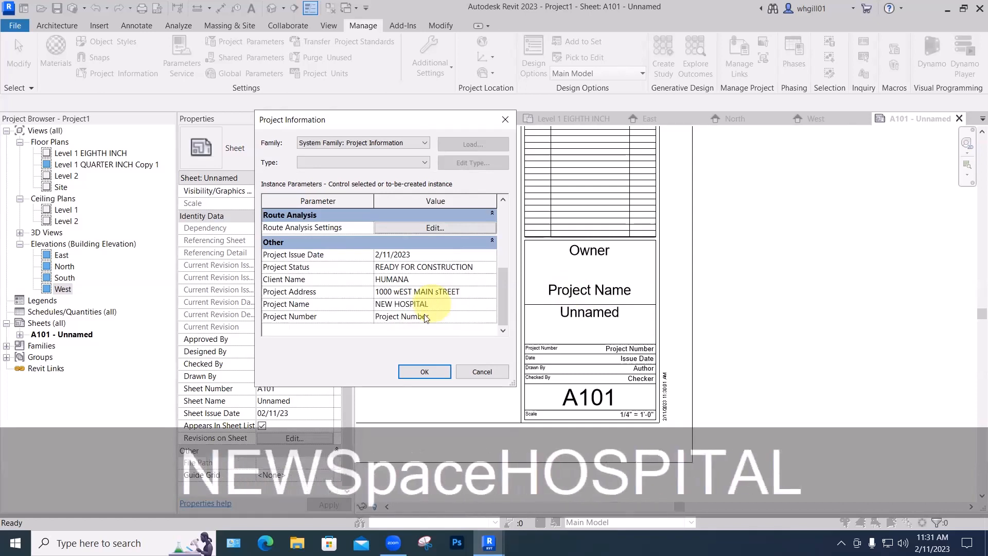
Replace the placeholder project number in the project information with 2023-001 and accept the project information
{"action": "left_click", "coordinate": [423, 316]}
{"action": "left_click_drag", "start_coordinate": [436, 318], "coordinate": [366, 320]}
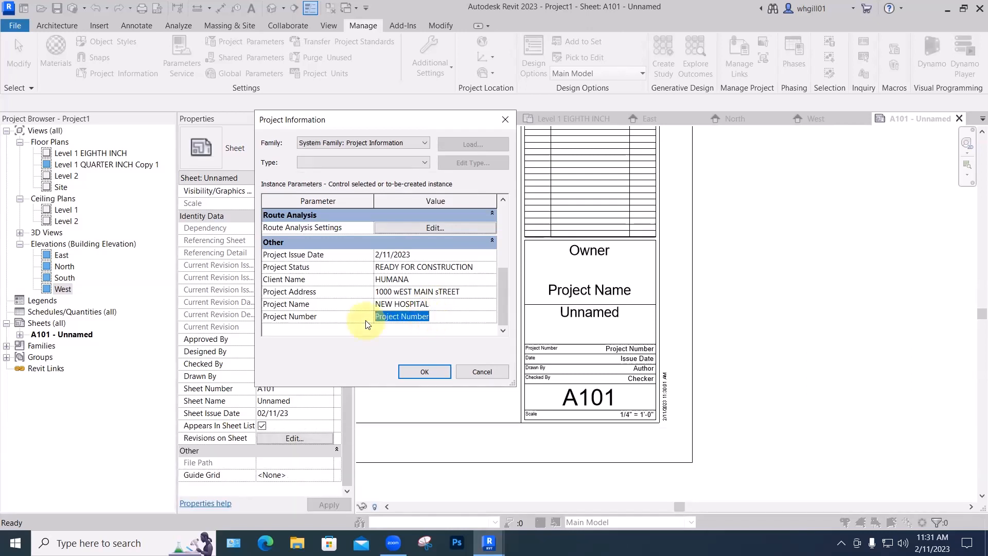
{"action": "type", "text": "20"}
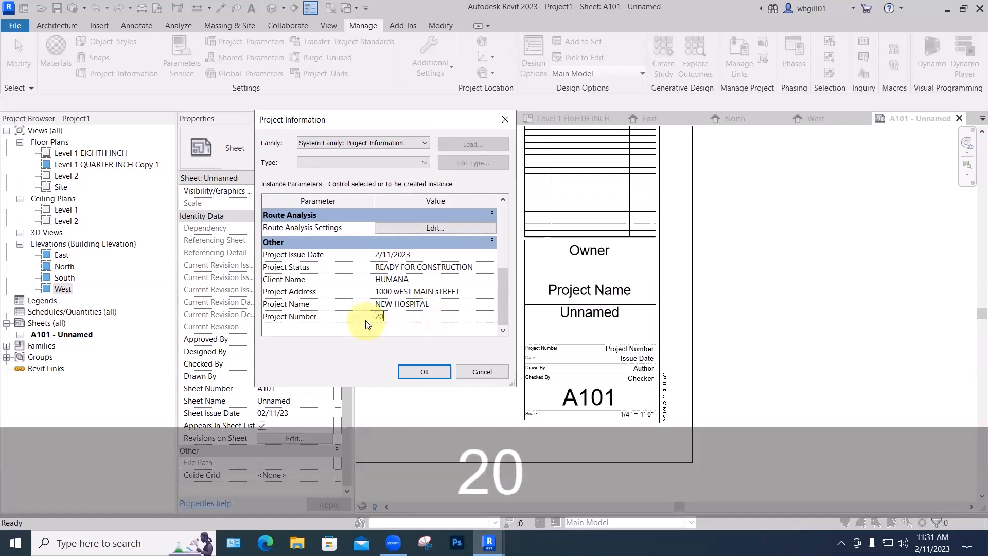
{"action": "type", "text": "23-100"}
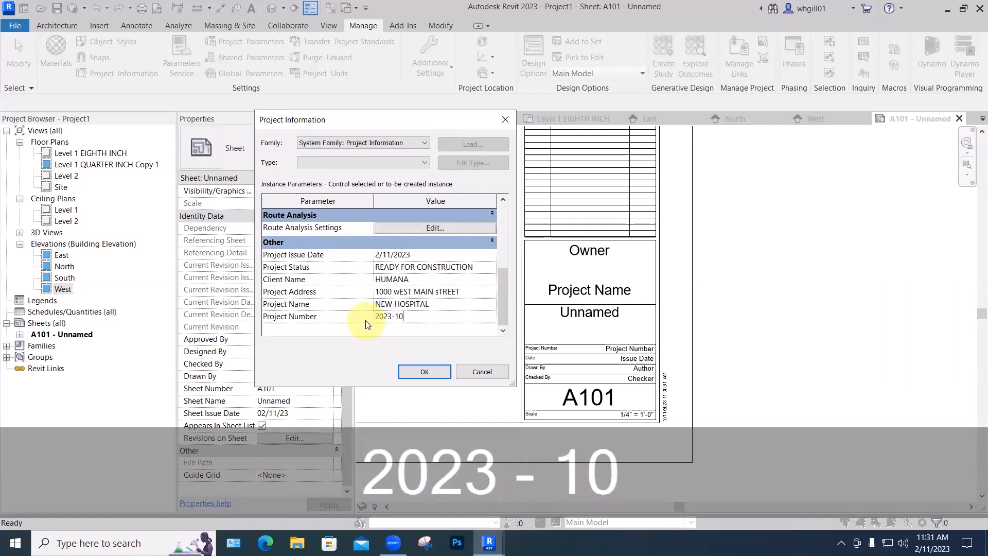
{"action": "key", "text": "BackSpace"}
{"action": "key", "text": "BackSpace"}
{"action": "key", "text": "BackSpace"}
{"action": "type", "text": "001"}
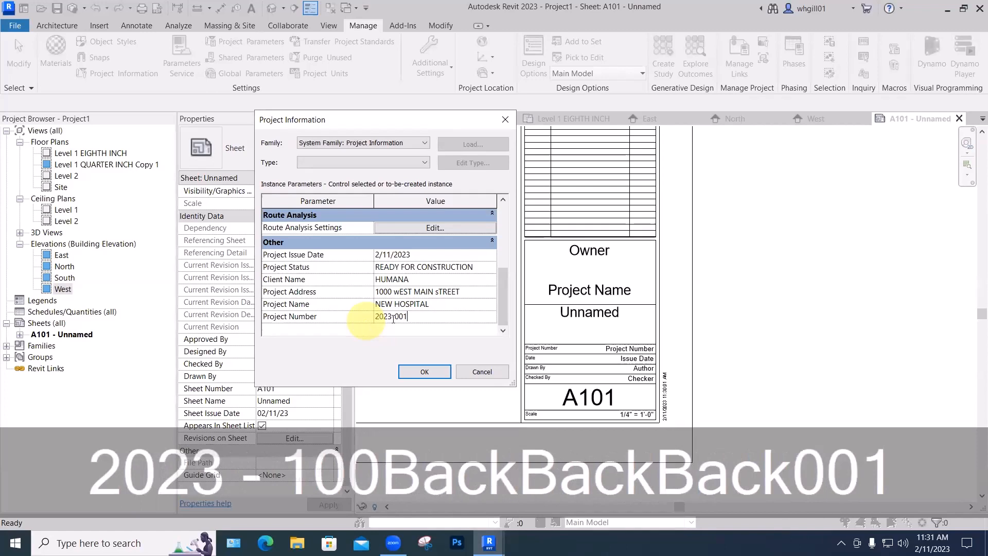
{"action": "left_click", "coordinate": [424, 372]}
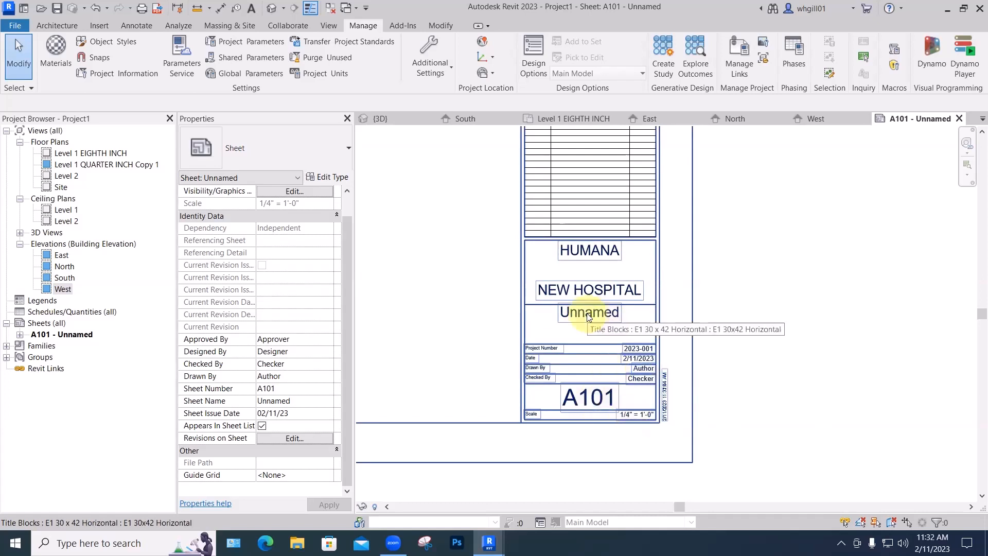
Change the sheet name of A101 to PLAN & ELEVATIONS in the title block's properties
{"action": "left_click", "coordinate": [526, 291]}
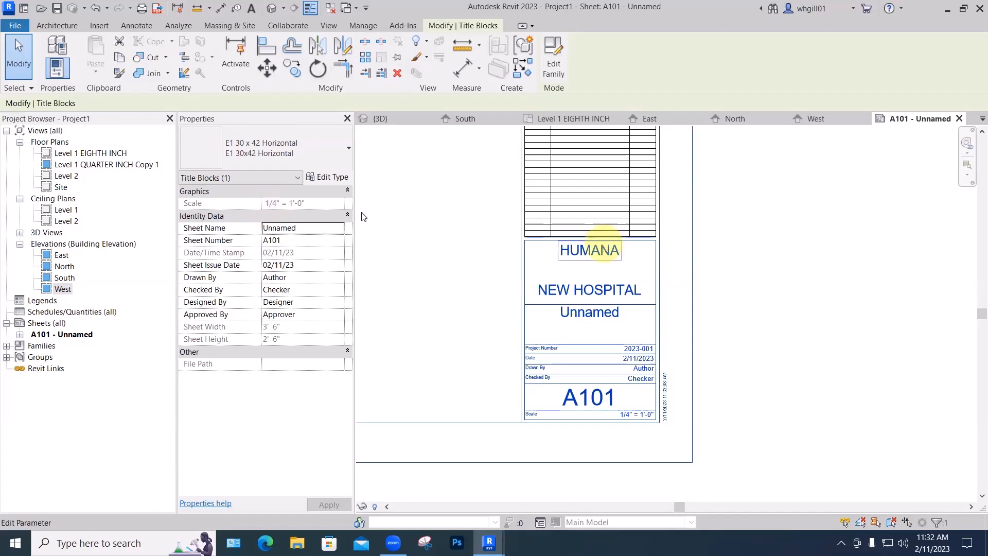
{"action": "left_click", "coordinate": [272, 229]}
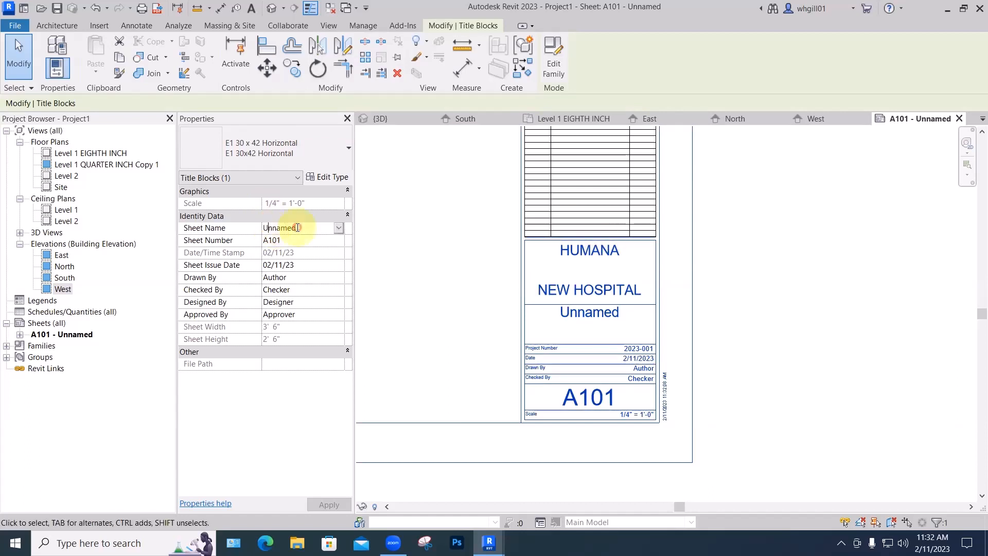
{"action": "type", "text": "PLAN AN"}
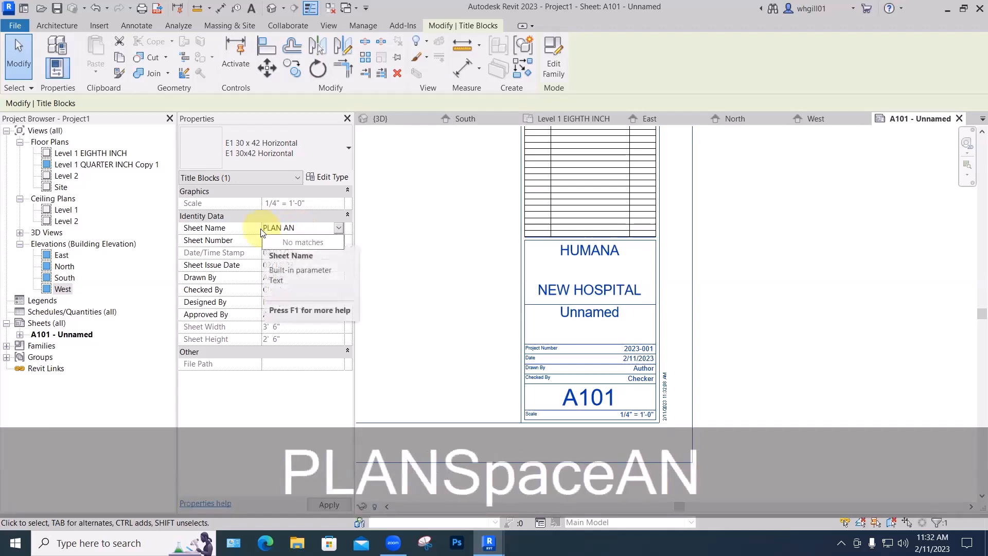
{"action": "key", "text": "BackSpace"}
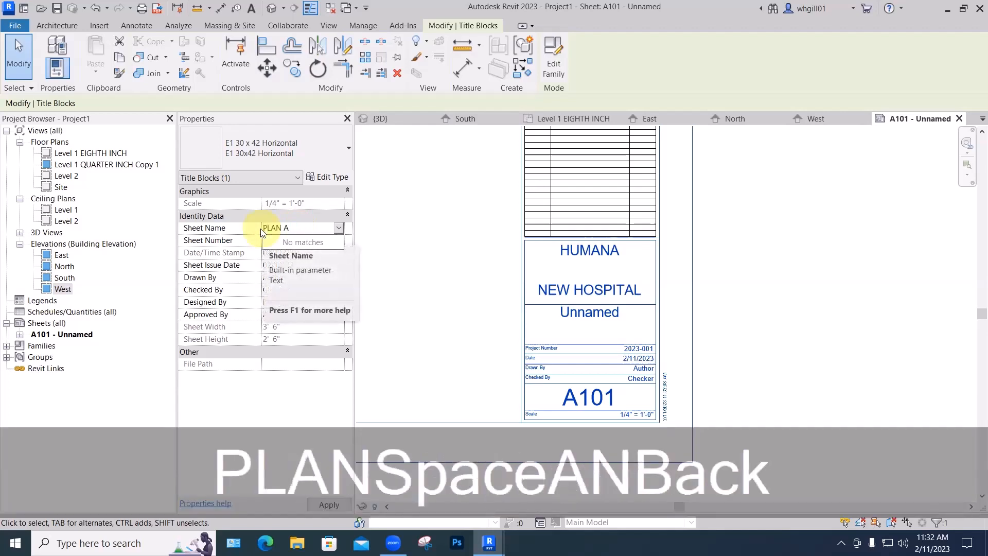
{"action": "key", "text": "BackSpace"}
{"action": "type", "text": "& ELE"}
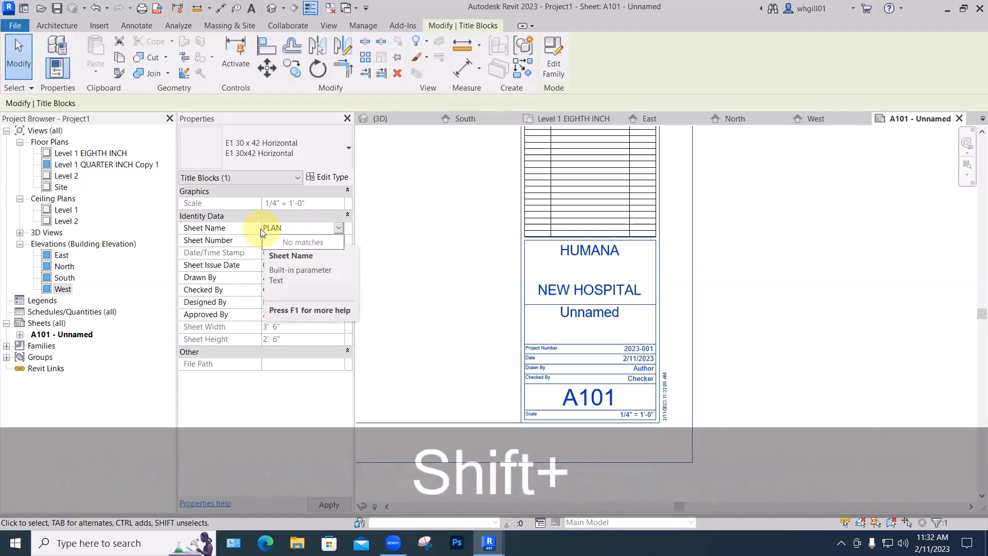
{"action": "type", "text": "VATIONS"}
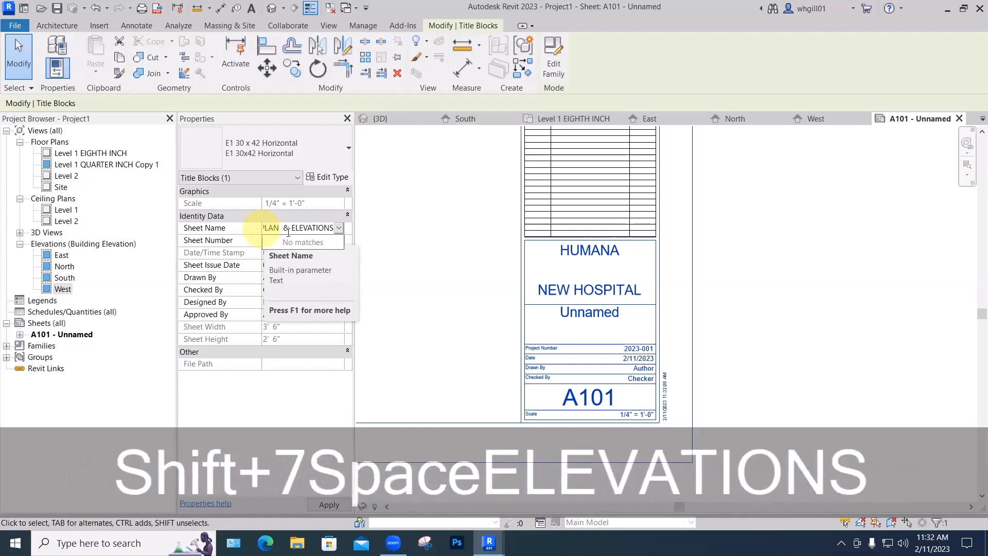
{"action": "left_click", "coordinate": [377, 238]}
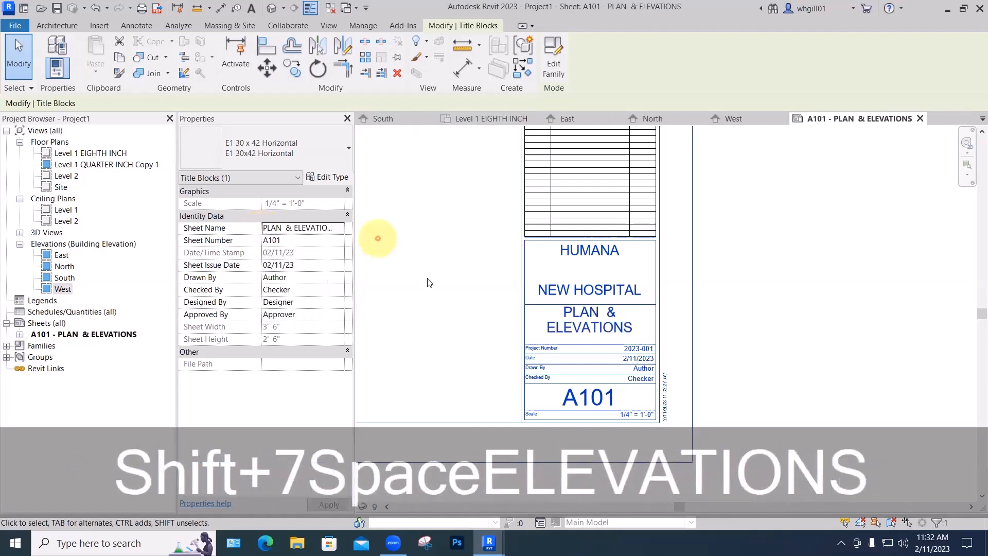
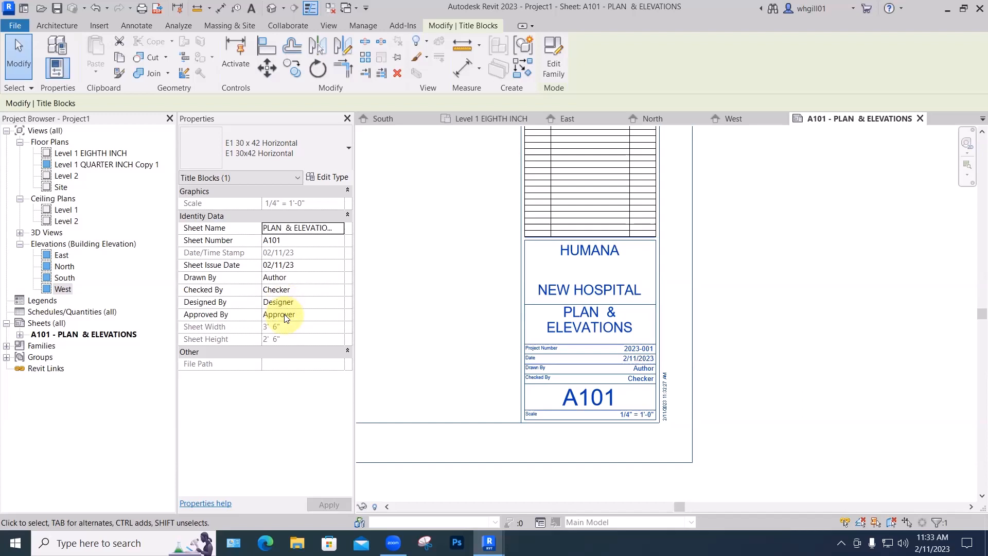
Create a new sheet with the E1 30x42 Horizontal title block
{"action": "scroll", "coordinate": [756, 360], "scroll_direction": "down", "scroll_amount": 4}
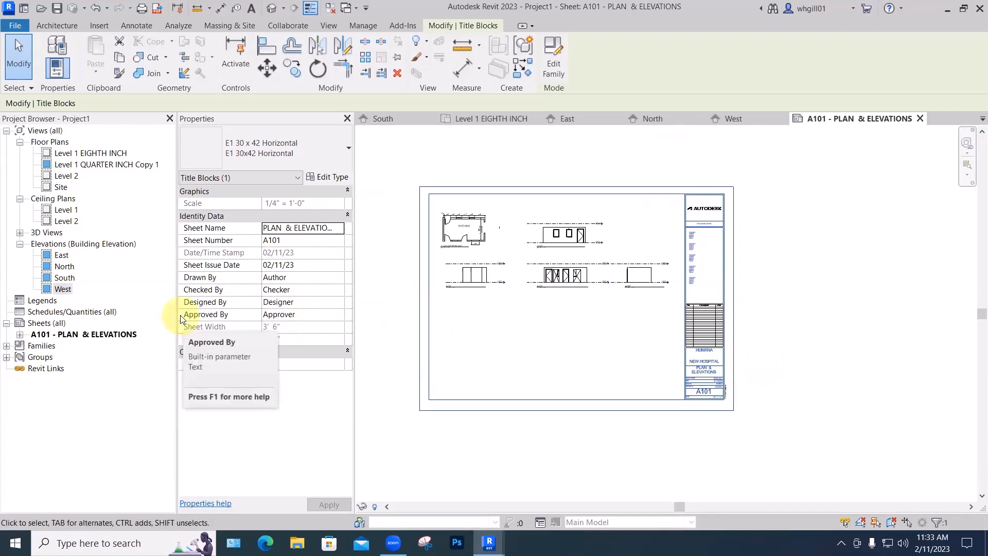
{"action": "right_click", "coordinate": [40, 323]}
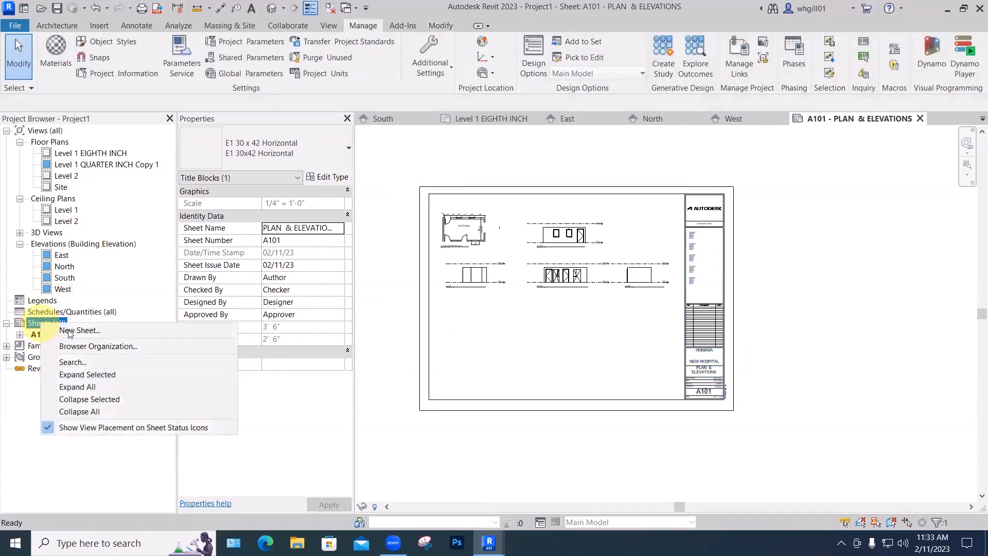
{"action": "left_click", "coordinate": [72, 330]}
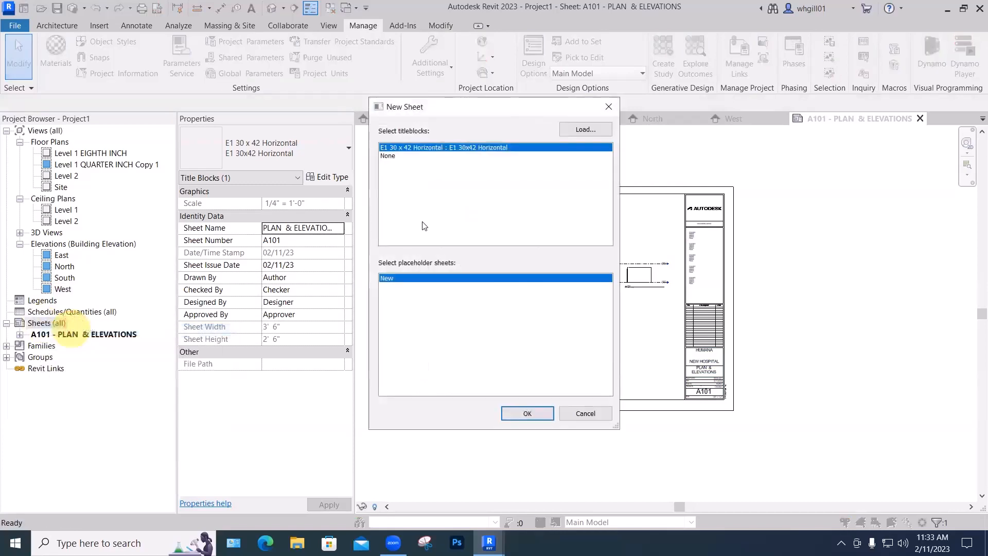
{"action": "left_click", "coordinate": [518, 413]}
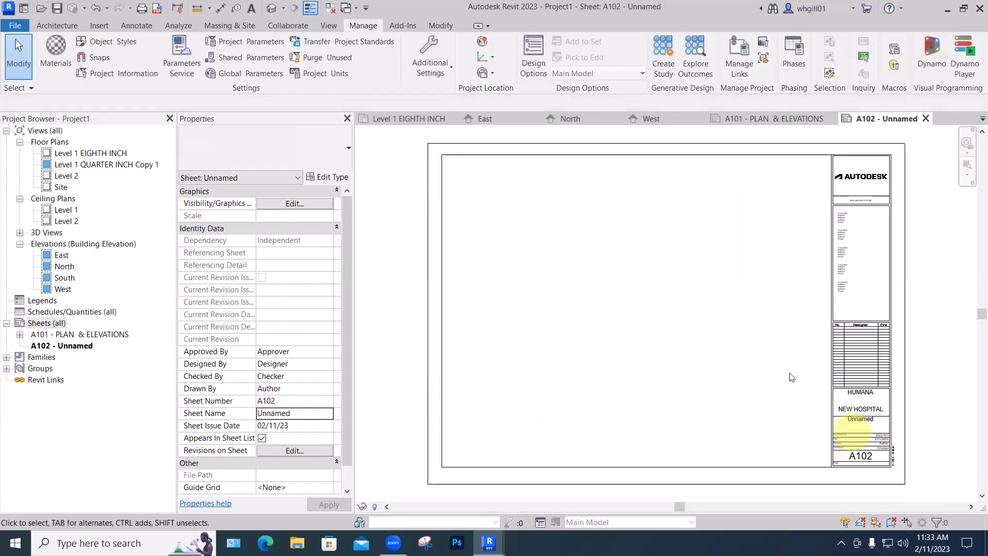
Change the sheet name of the new sheet A102 to WALL SECTIONS
{"action": "scroll", "coordinate": [697, 359], "scroll_direction": "up", "scroll_amount": 3}
{"action": "scroll", "coordinate": [754, 433], "scroll_direction": "up", "scroll_amount": 3}
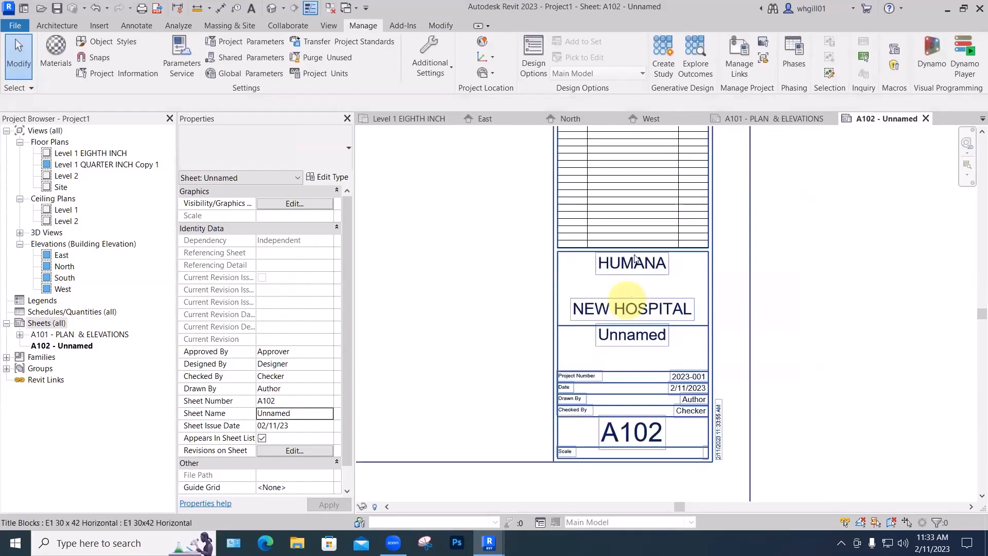
{"action": "scroll", "coordinate": [632, 308], "scroll_direction": "up", "scroll_amount": 1}
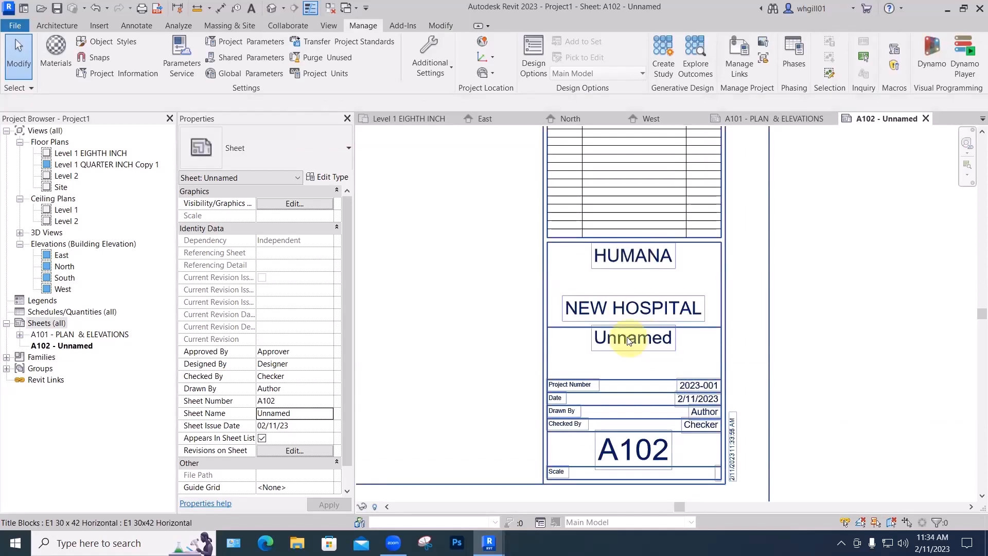
{"action": "left_click", "coordinate": [292, 411]}
{"action": "double_click", "coordinate": [255, 412]}
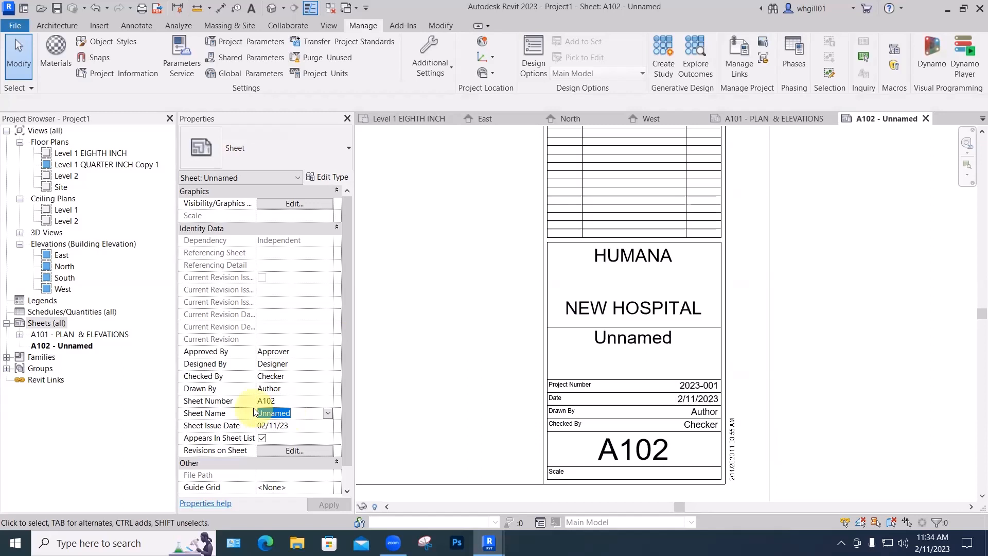
{"action": "type", "text": "WA"}
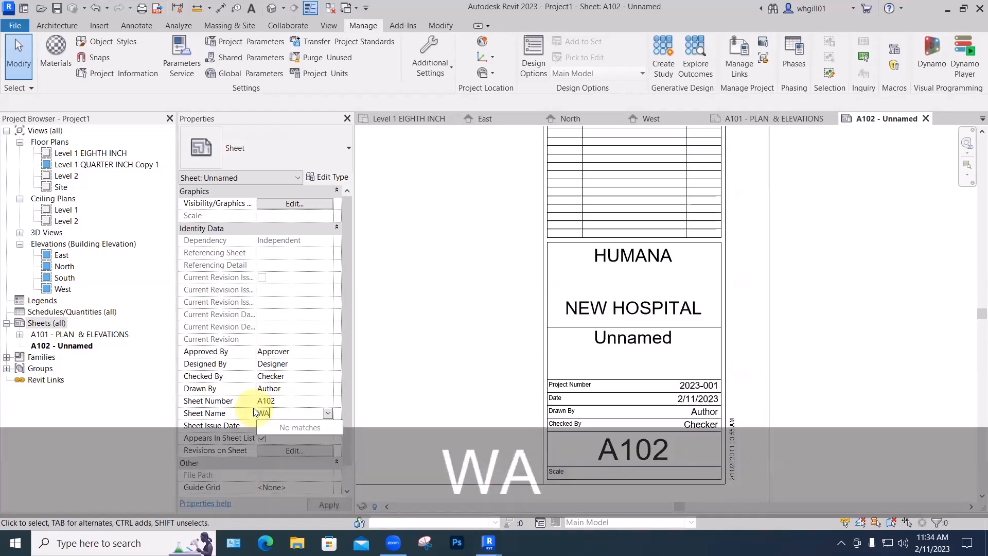
{"action": "type", "text": "LL SECTIONS"}
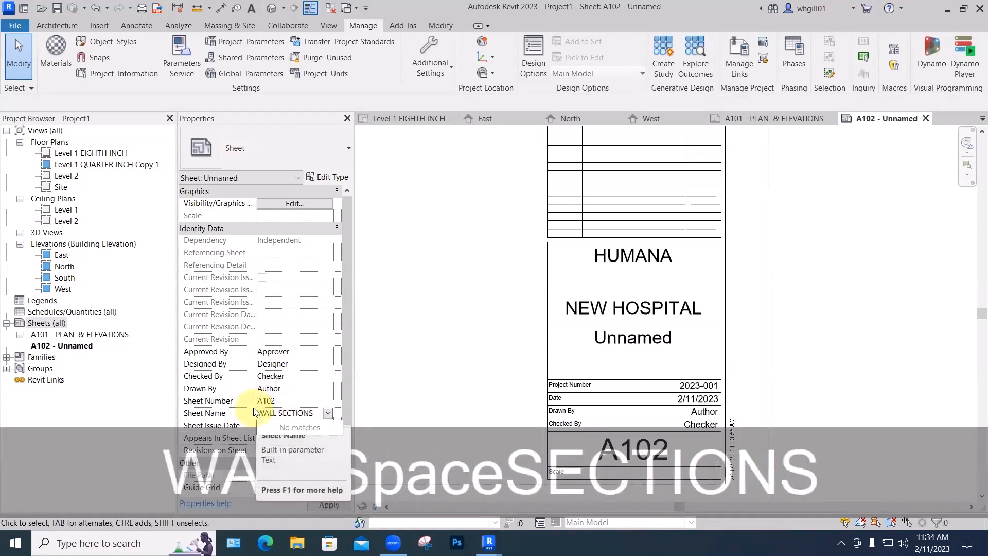
{"action": "left_click", "coordinate": [469, 399]}
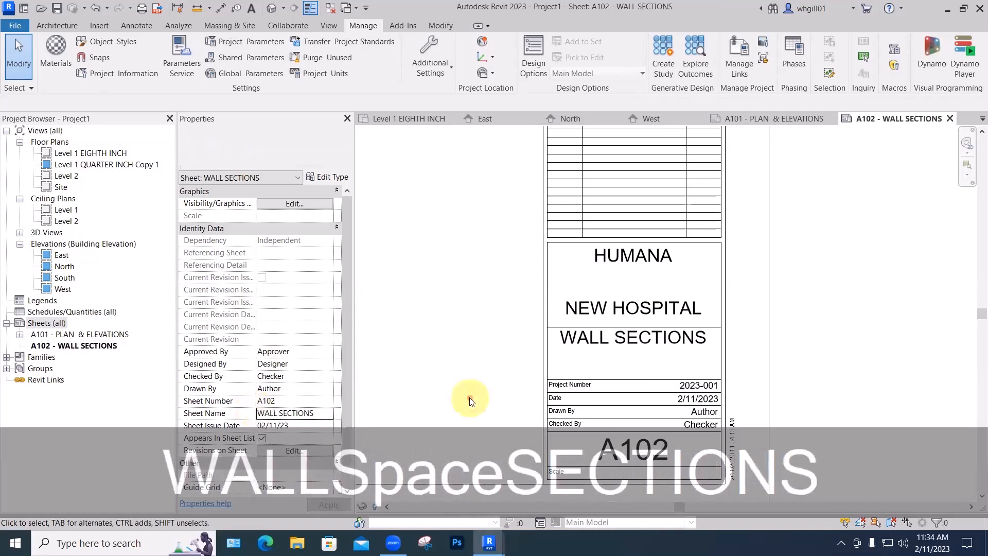
Compare sheet A101 with the new sheet A102 and return to the whole of sheet A102
{"action": "scroll", "coordinate": [470, 399], "scroll_direction": "down", "scroll_amount": 3}
{"action": "middle_click_drag", "start_coordinate": [639, 384], "coordinate": [877, 280]}
{"action": "left_click", "coordinate": [765, 116]}
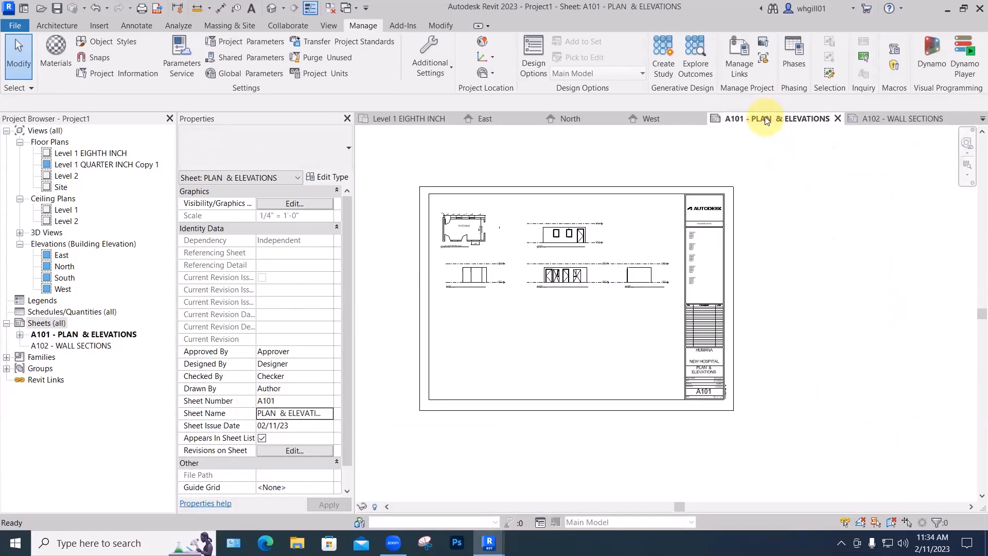
{"action": "left_click", "coordinate": [876, 118]}
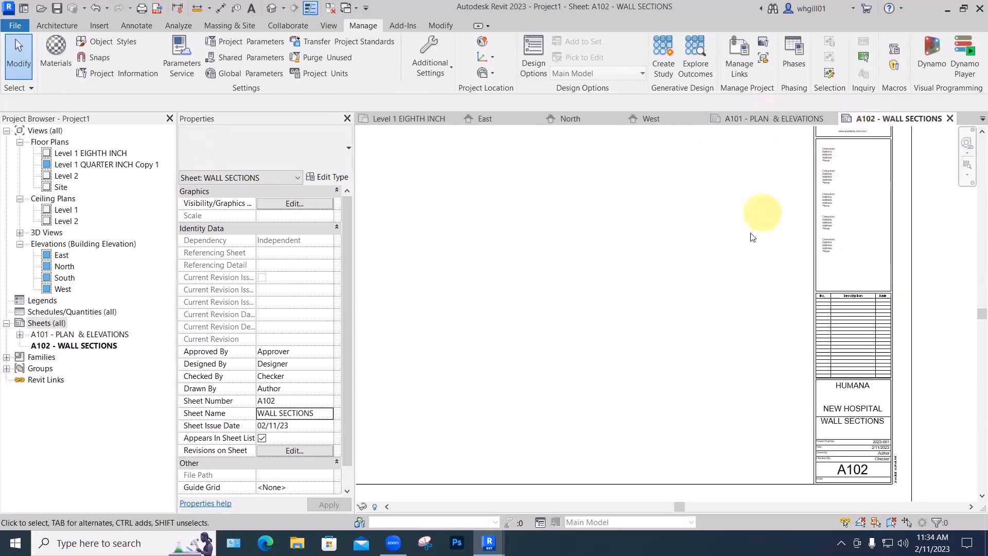
{"action": "key", "text": "z"}
{"action": "key", "text": "e"}
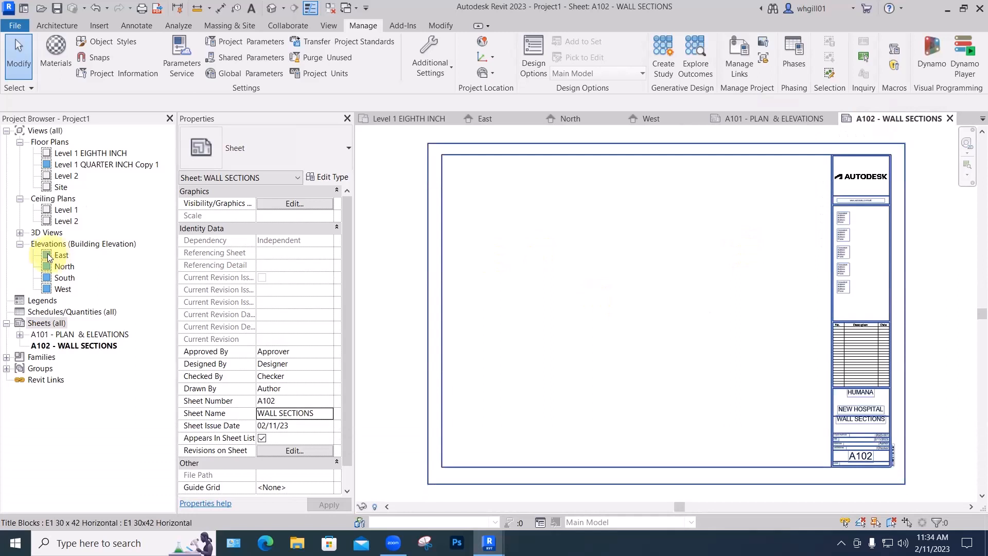
{"action": "left_click", "coordinate": [46, 322]}
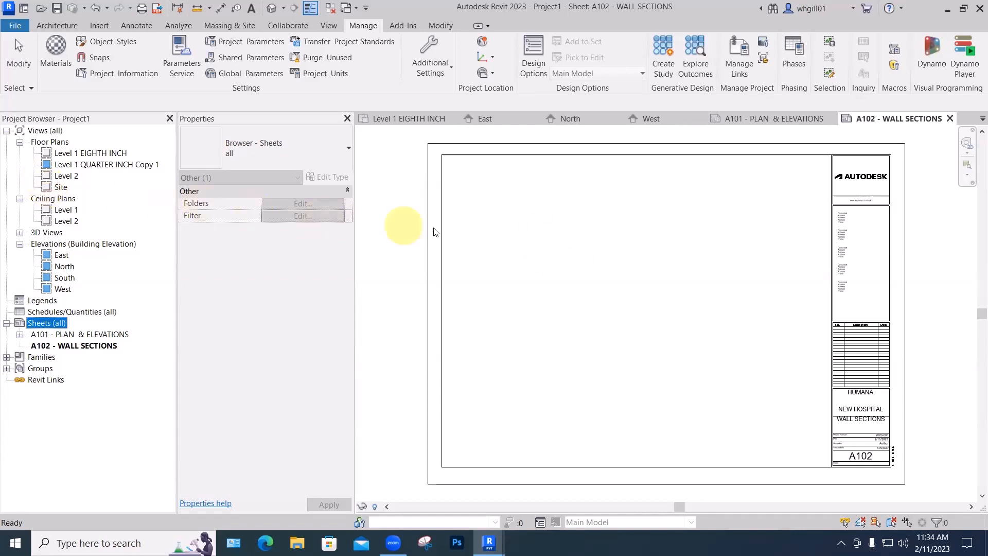
{"action": "left_click", "coordinate": [533, 246]}
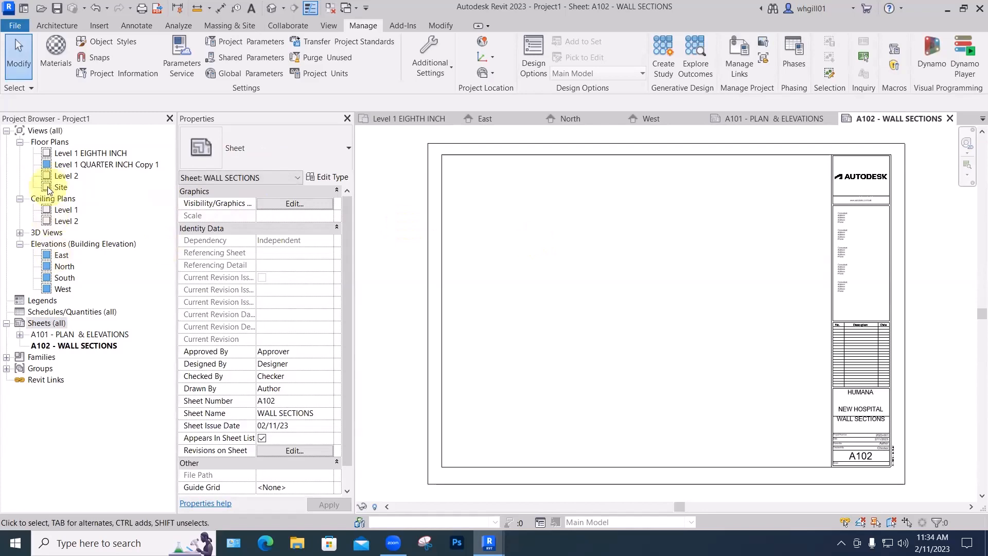
Place the Level 1 EIGHTH INCH floor plan in the upper-left area of sheet A102
{"action": "left_click_drag", "start_coordinate": [78, 153], "coordinate": [518, 250]}
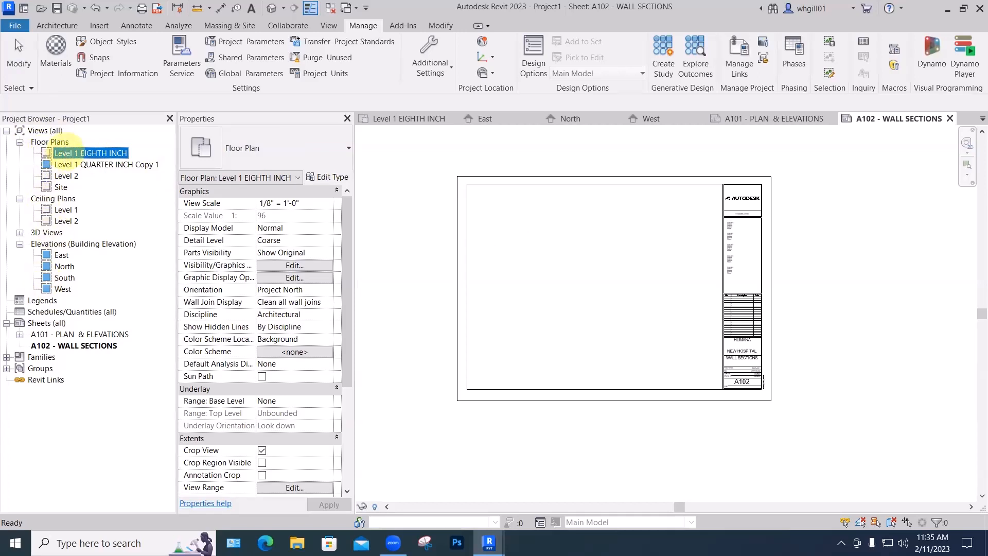
{"action": "left_click_drag", "start_coordinate": [66, 152], "coordinate": [516, 219]}
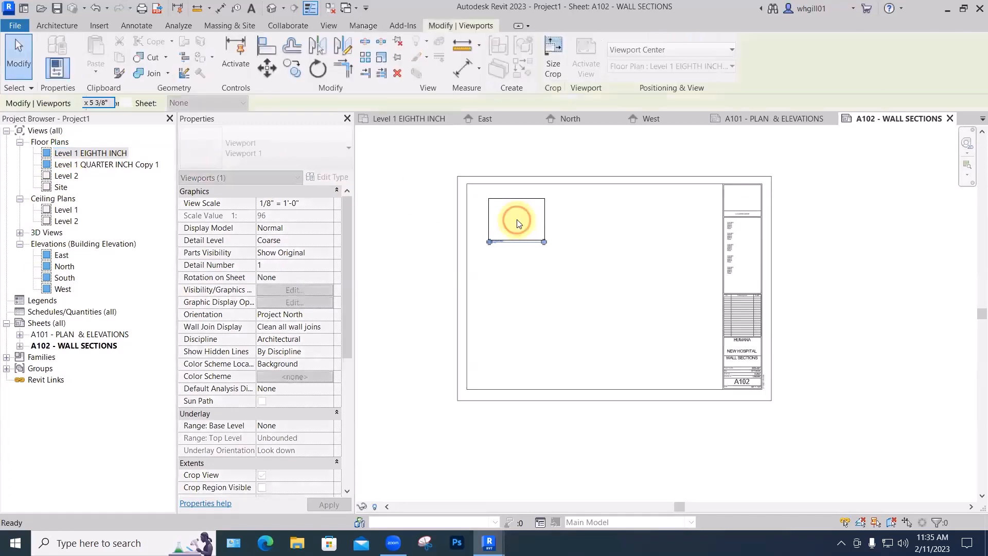
{"action": "left_click", "coordinate": [517, 219]}
Try to place the Level 1 EIGHTH INCH floor plan on sheet A102 a second time
{"action": "left_click", "coordinate": [50, 156]}
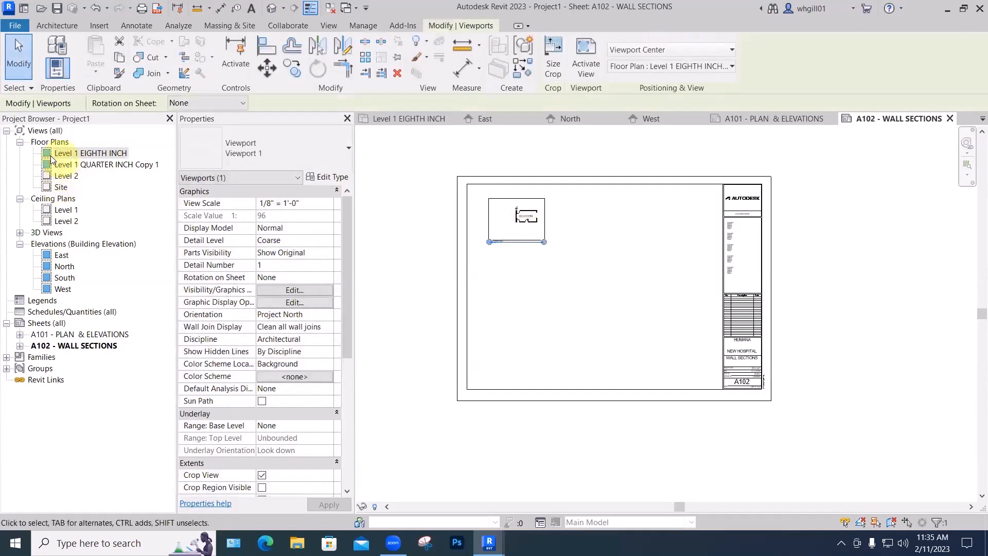
{"action": "left_click_drag", "start_coordinate": [49, 152], "coordinate": [518, 222]}
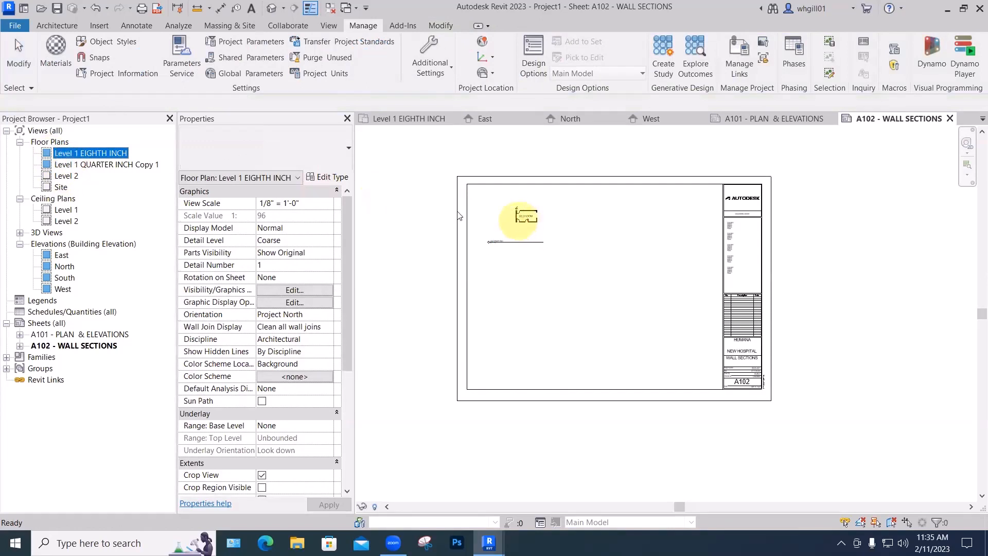
{"action": "left_click_drag", "start_coordinate": [105, 153], "coordinate": [605, 222]}
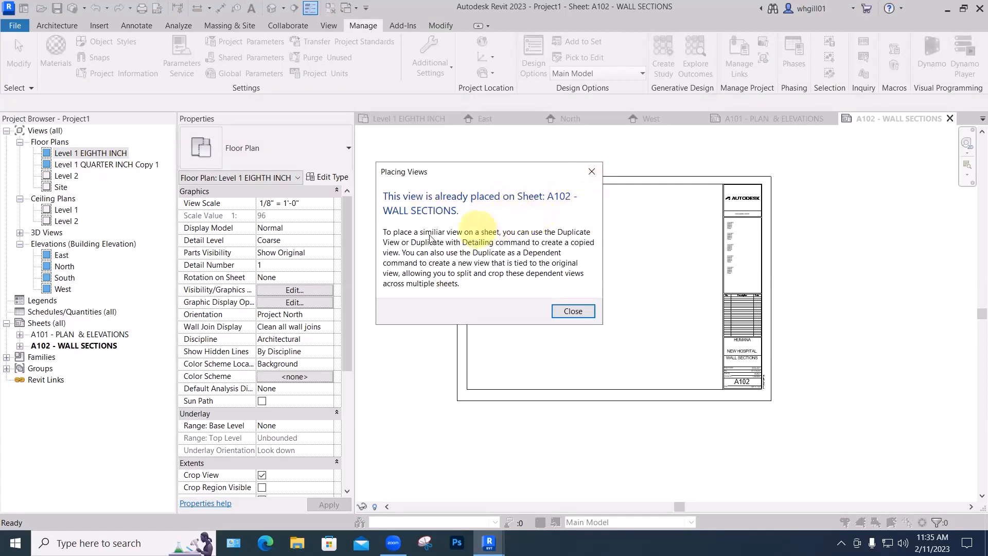
{"action": "left_click", "coordinate": [592, 171]}
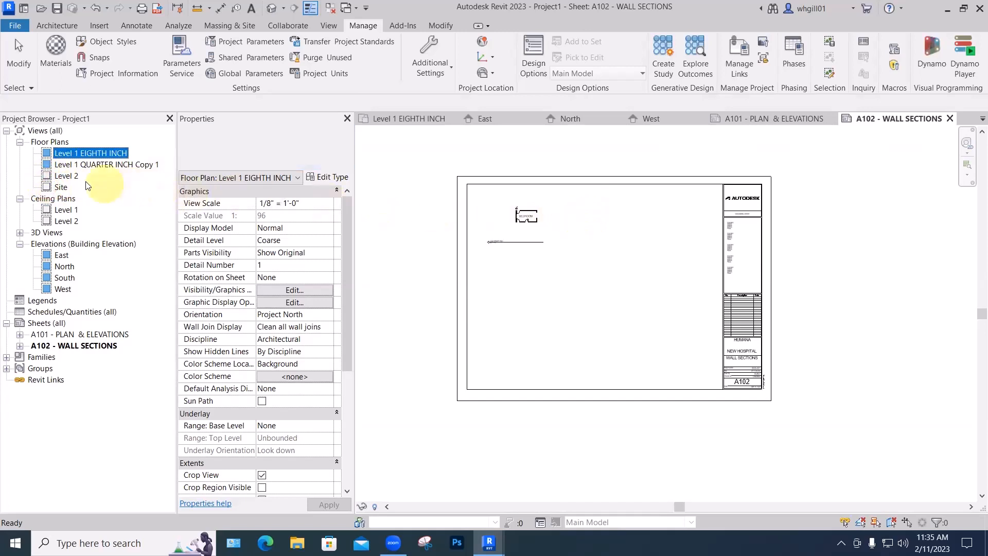
Place the Site floor plan on sheet A102 to the right of the Level 1 EIGHTH INCH plan
{"action": "left_click", "coordinate": [60, 188]}
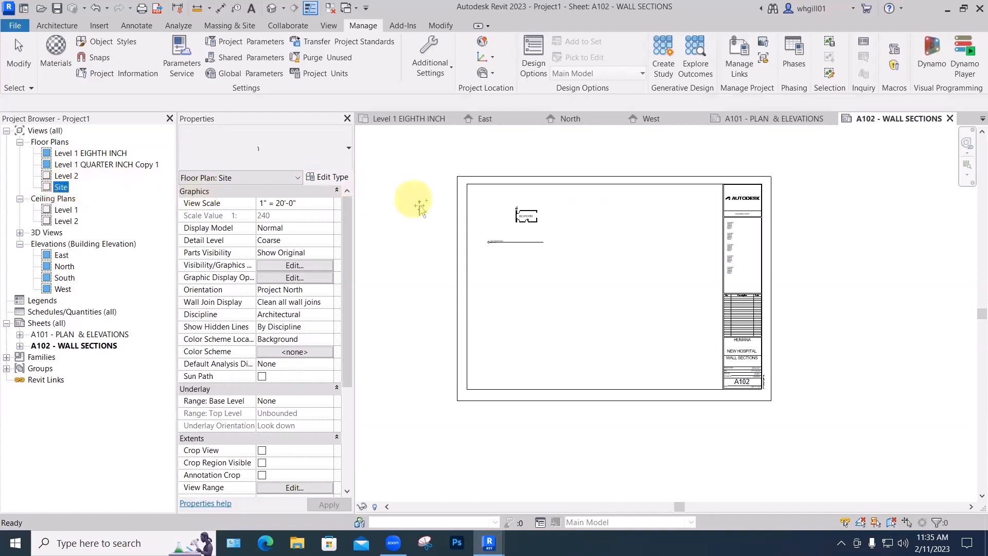
{"action": "left_click_drag", "start_coordinate": [617, 225], "coordinate": [622, 231]}
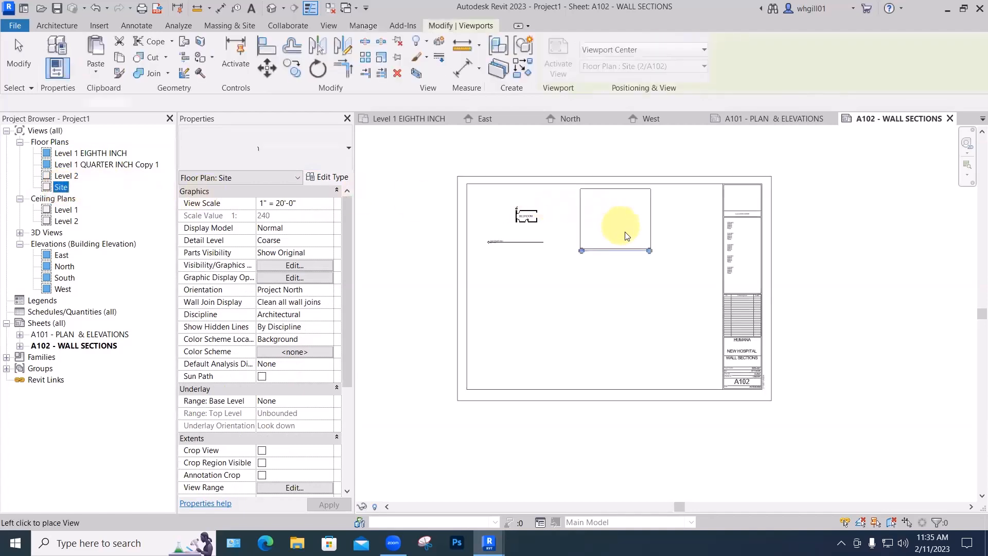
{"action": "left_click", "coordinate": [636, 250]}
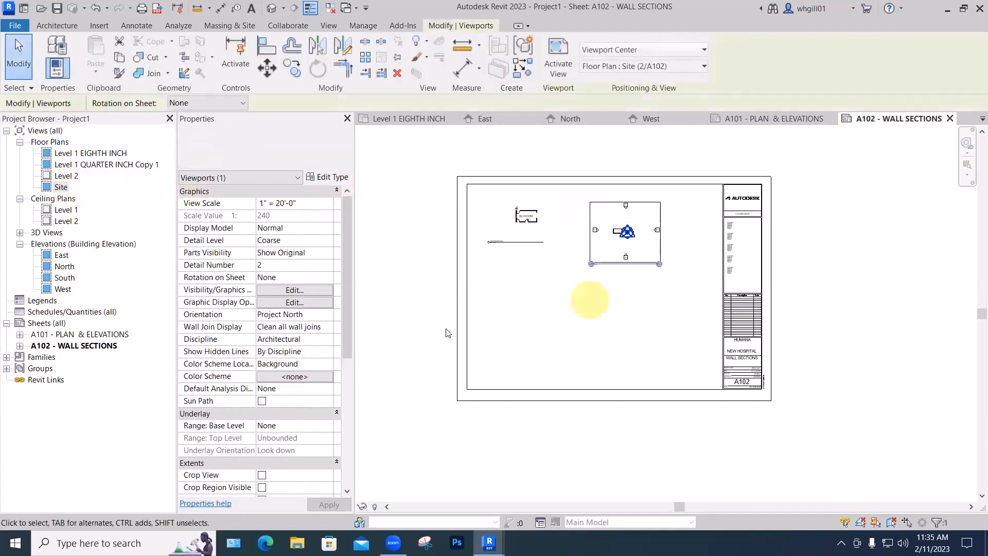
{"action": "left_click", "coordinate": [403, 327]}
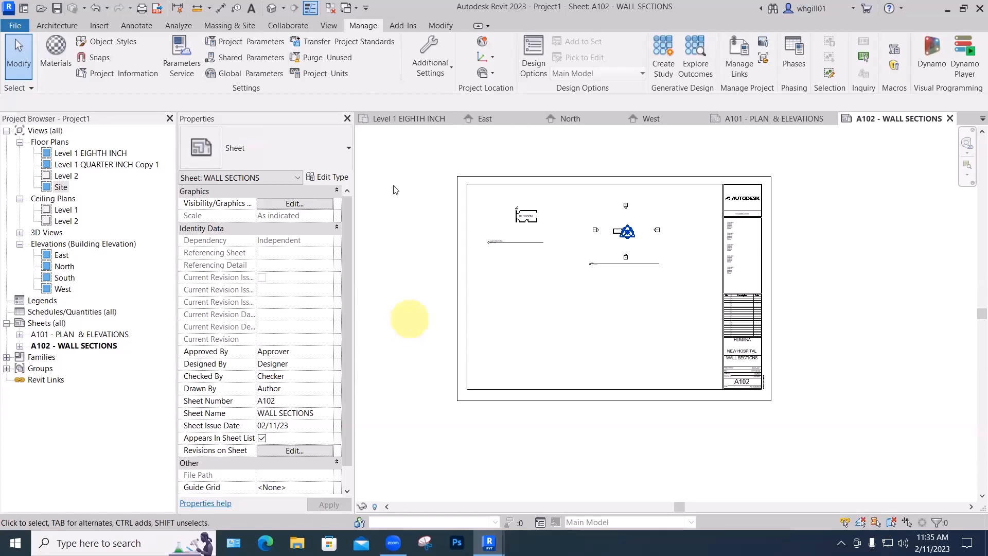
Place the {3D} view on sheet A102 in the lower area beneath the two floor plans
{"action": "left_click", "coordinate": [75, 189]}
{"action": "left_click", "coordinate": [20, 233]}
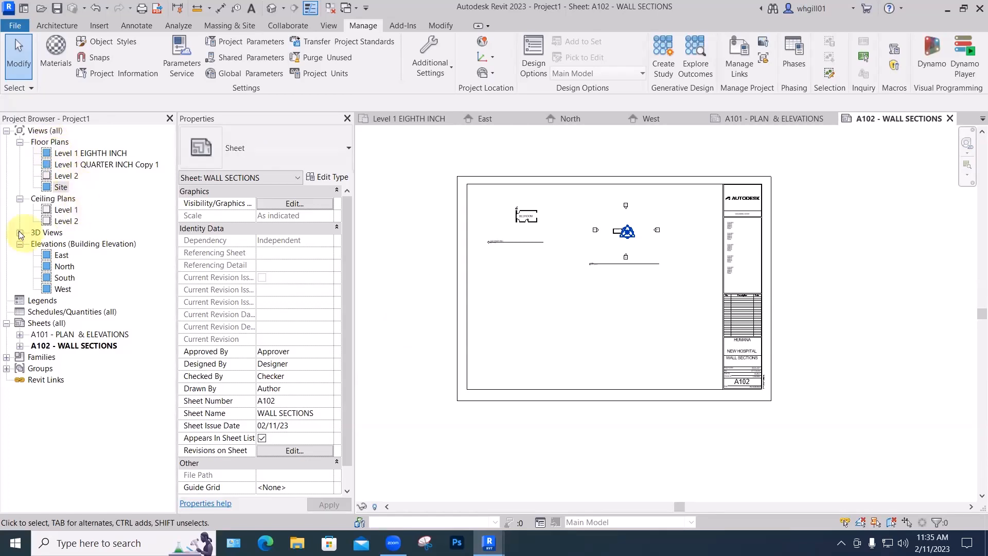
{"action": "left_click", "coordinate": [62, 244]}
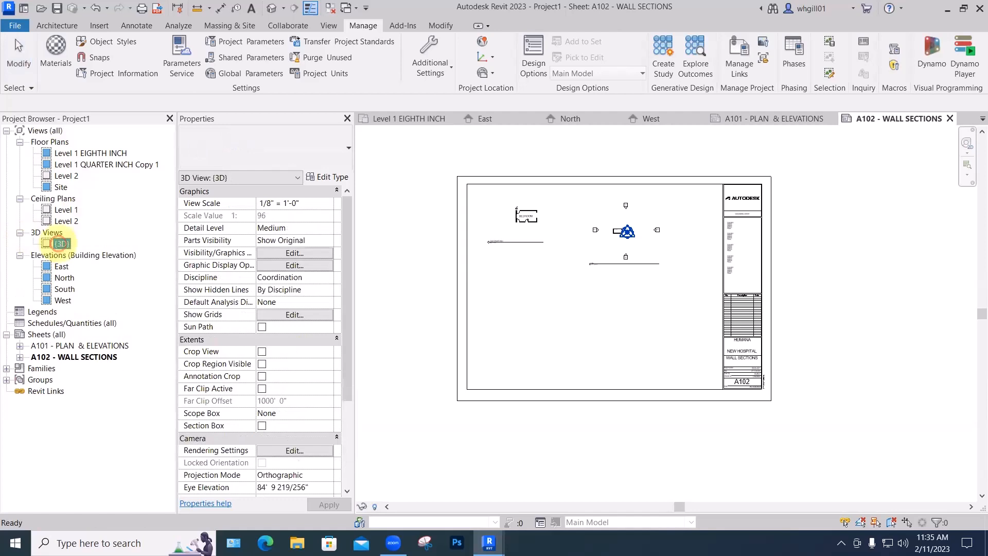
{"action": "left_click_drag", "start_coordinate": [61, 244], "coordinate": [511, 284]}
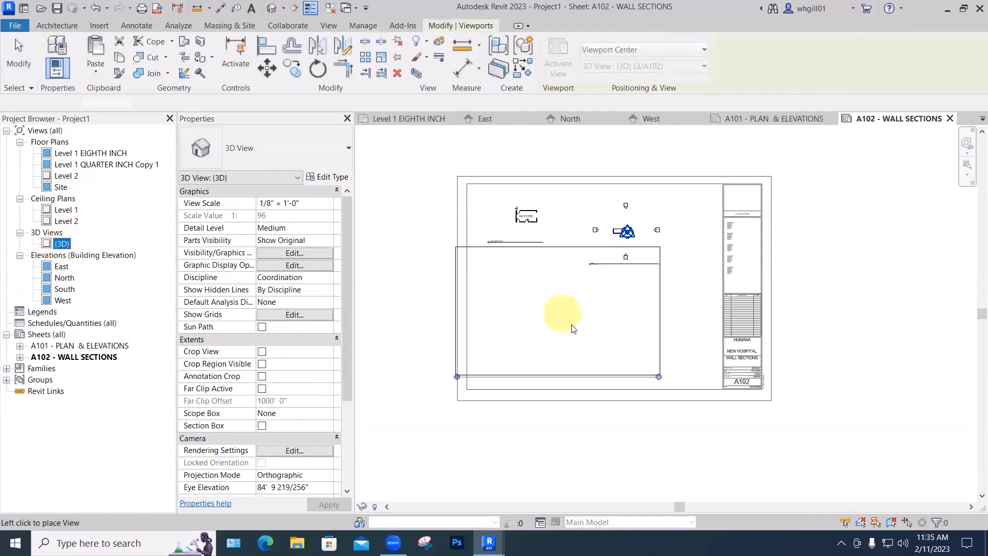
{"action": "left_click", "coordinate": [571, 327]}
{"action": "scroll", "coordinate": [559, 320], "scroll_direction": "up", "scroll_amount": 2}
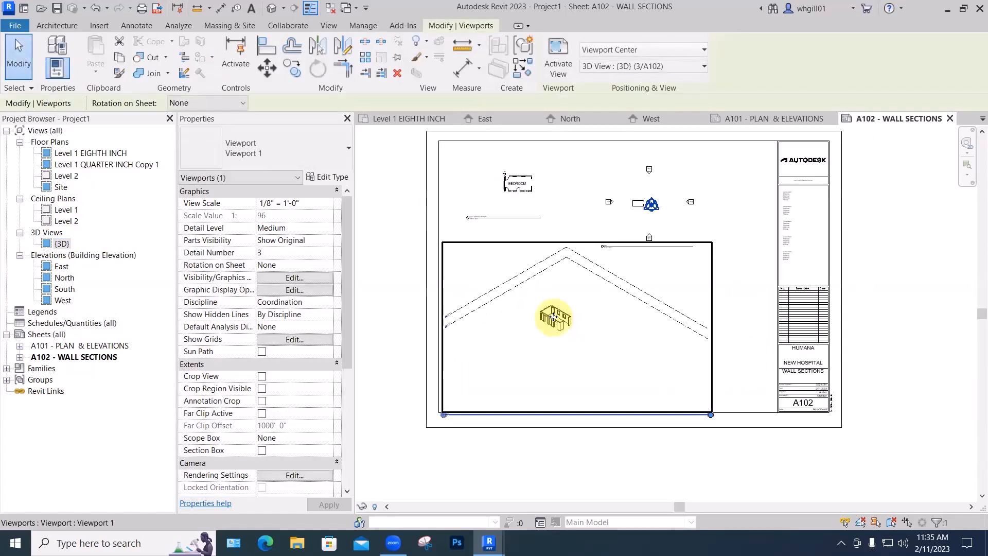
{"action": "scroll", "coordinate": [554, 317], "scroll_direction": "down", "scroll_amount": 2}
Enable Crop View for the 3D viewport, activate the viewport and set its scale to 1/4" = 1'-0"
{"action": "left_click", "coordinate": [262, 376]}
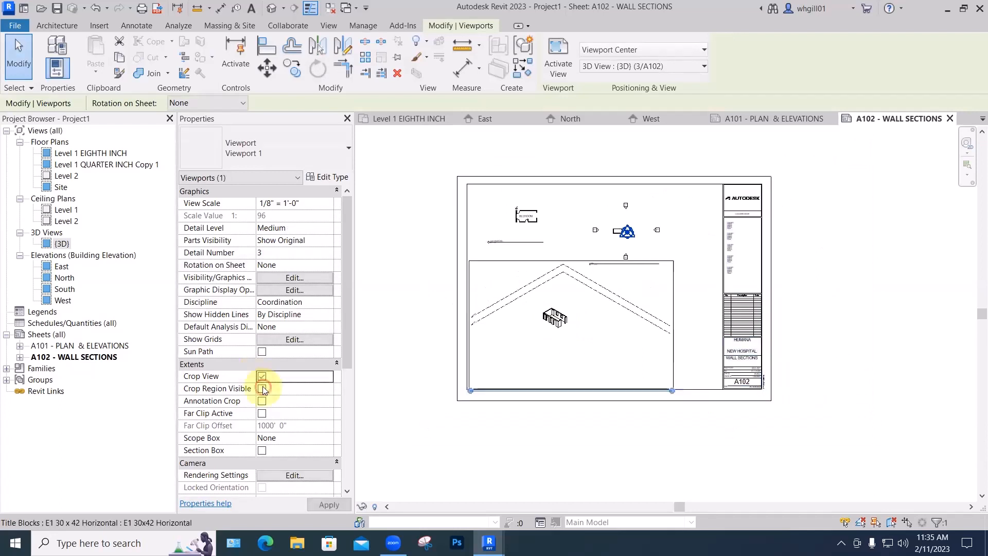
{"action": "left_click", "coordinate": [262, 388]}
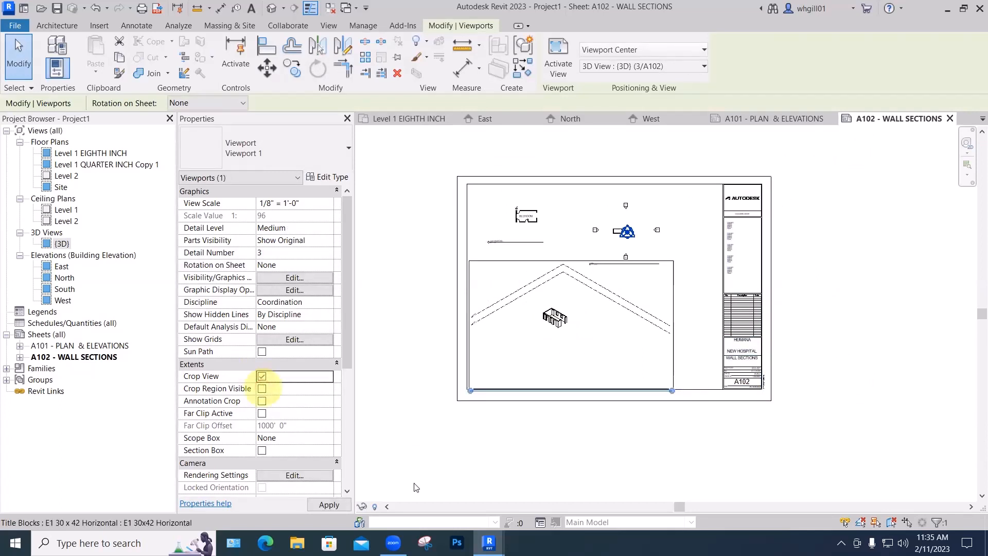
{"action": "double_click", "coordinate": [517, 319]}
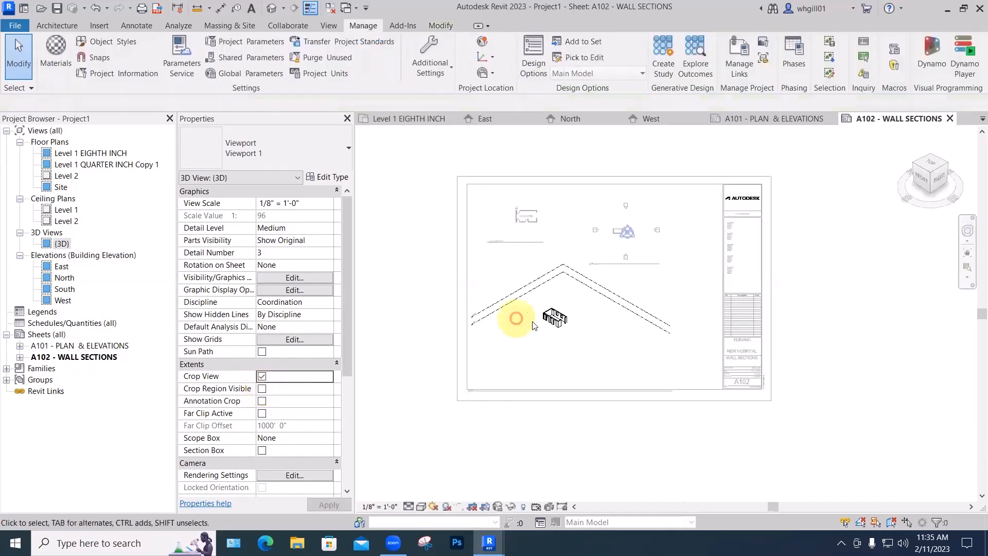
{"action": "left_click", "coordinate": [381, 507]}
{"action": "left_click", "coordinate": [387, 246]}
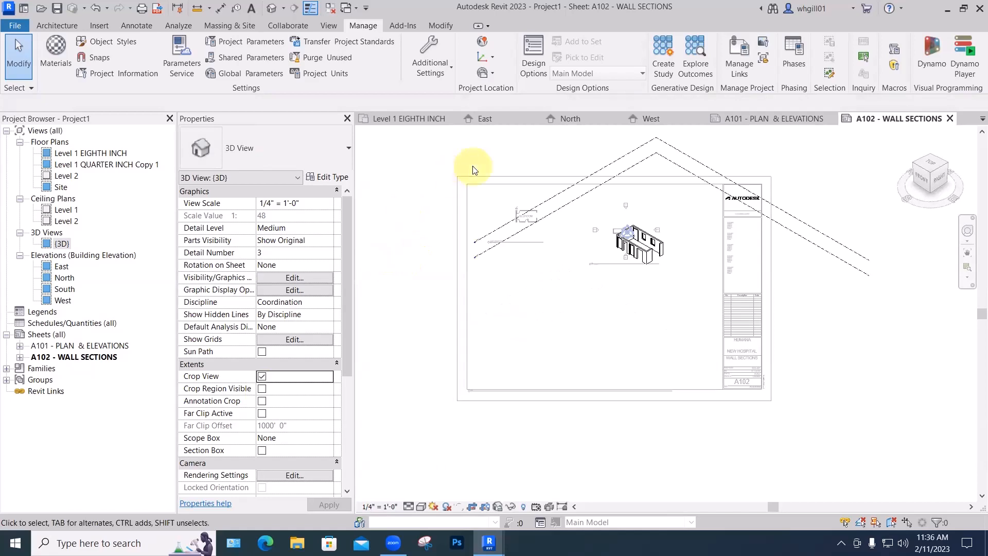
Make the crop region of the activated 3D view visible on sheet A102
{"action": "key", "text": "Escape"}
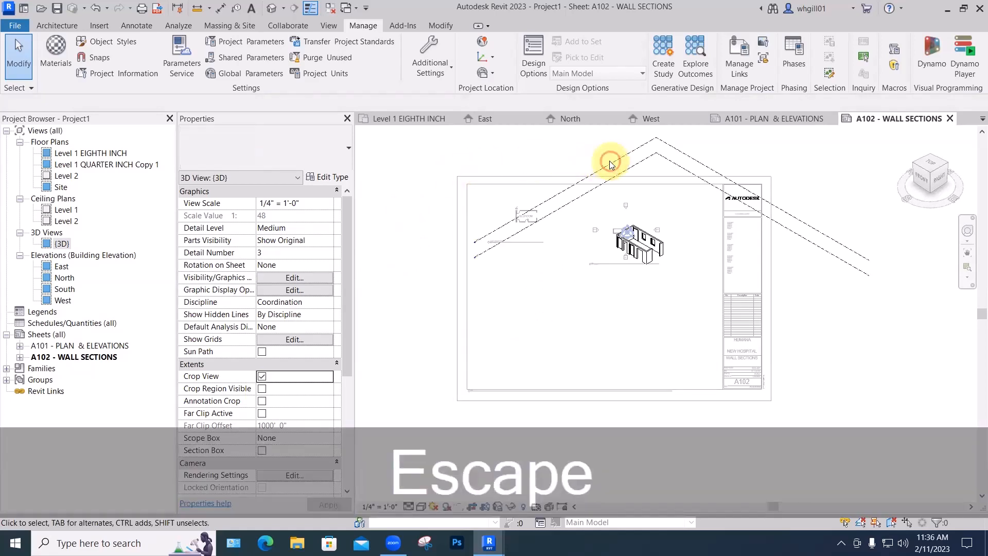
{"action": "key", "text": "Escape"}
{"action": "scroll", "coordinate": [628, 256], "scroll_direction": "down", "scroll_amount": 2}
{"action": "key", "text": "Escape"}
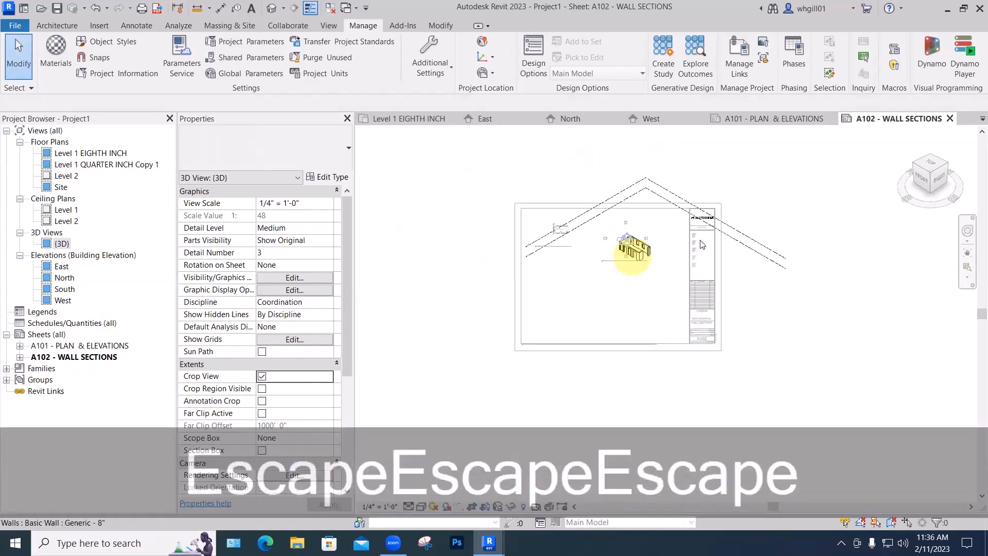
{"action": "left_click", "coordinate": [741, 238]}
{"action": "key", "text": "Escape"}
{"action": "key", "text": "Escape"}
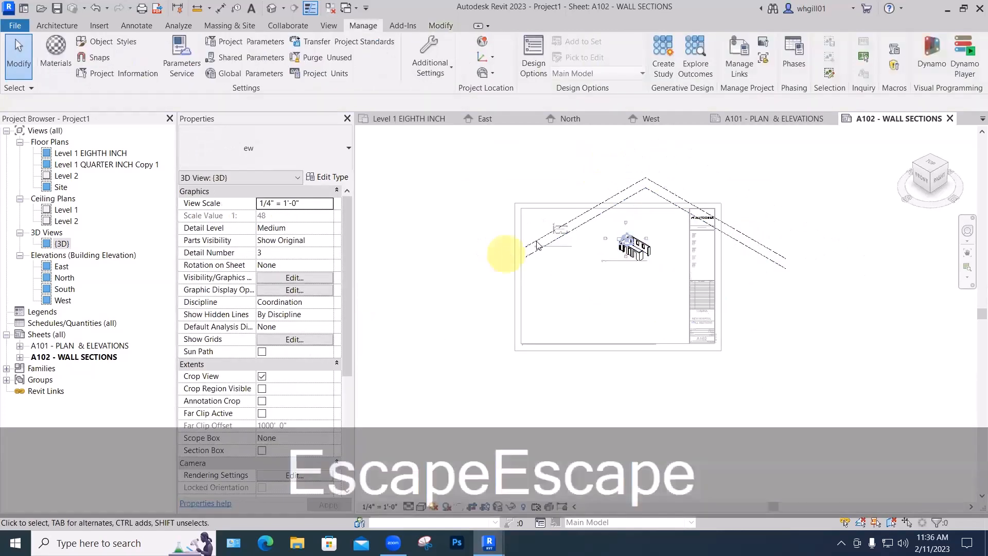
{"action": "scroll", "coordinate": [344, 357], "scroll_direction": "down", "scroll_amount": 1}
{"action": "left_click", "coordinate": [263, 376]}
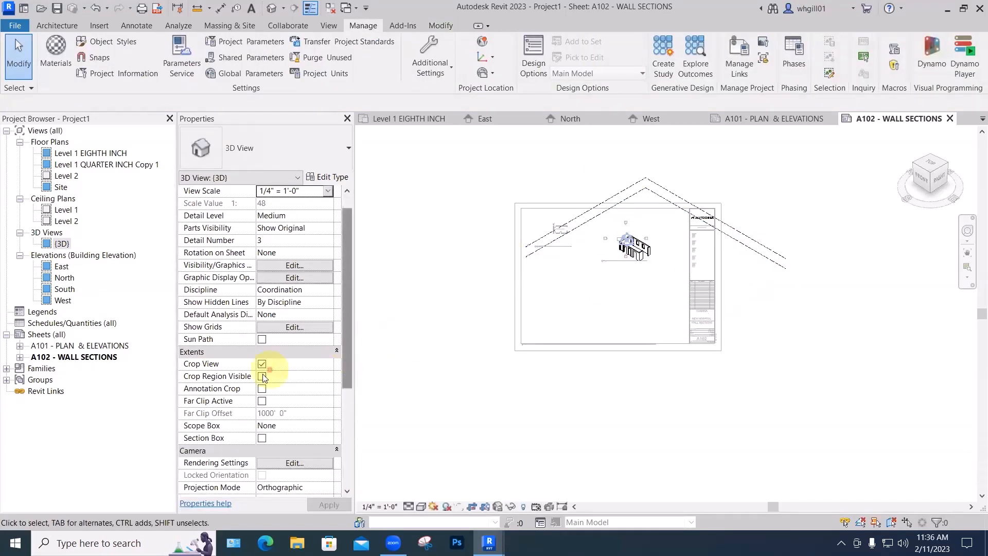
Shrink the 3D view's crop region so that it closely frames the building model and excludes the level lines
{"action": "left_click", "coordinate": [497, 266]}
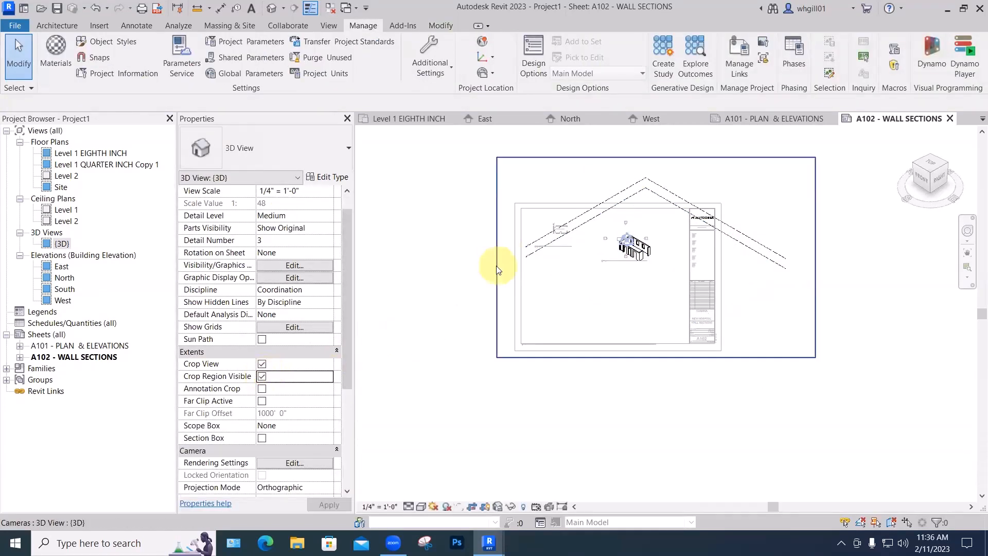
{"action": "left_click", "coordinate": [496, 266]}
{"action": "left_click_drag", "start_coordinate": [497, 257], "coordinate": [610, 256]}
{"action": "left_click_drag", "start_coordinate": [713, 158], "coordinate": [714, 230]}
{"action": "left_click_drag", "start_coordinate": [815, 293], "coordinate": [662, 293]}
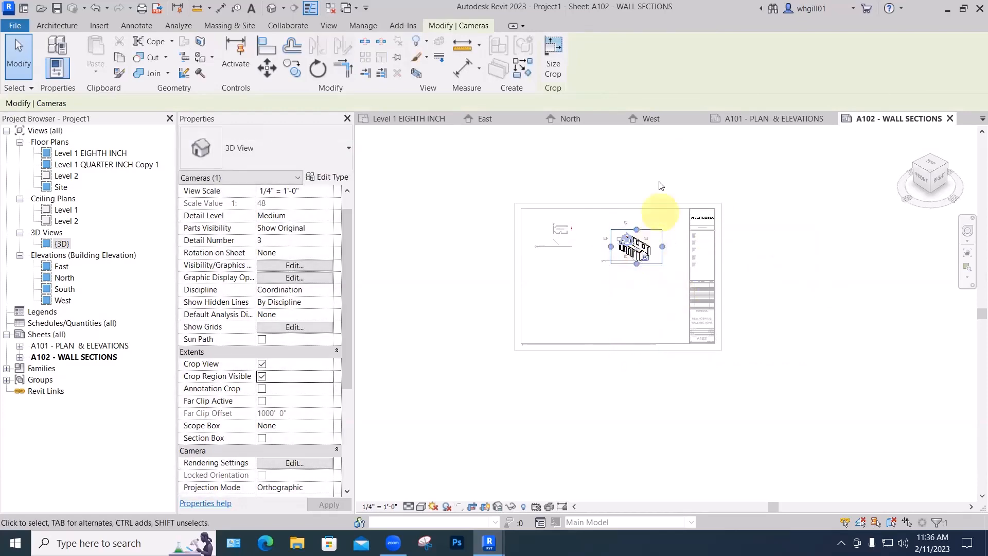
Move the cropped 3D viewport beneath the Level 1 floor plan and bring its shortened title line under the model
{"action": "left_click_drag", "start_coordinate": [589, 287], "coordinate": [580, 284]}
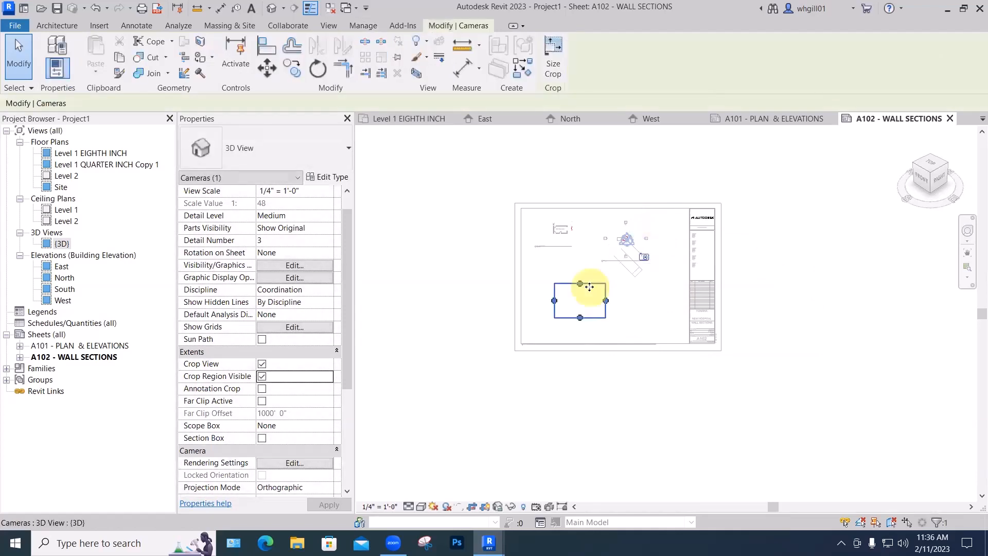
{"action": "key", "text": "ctrl+z"}
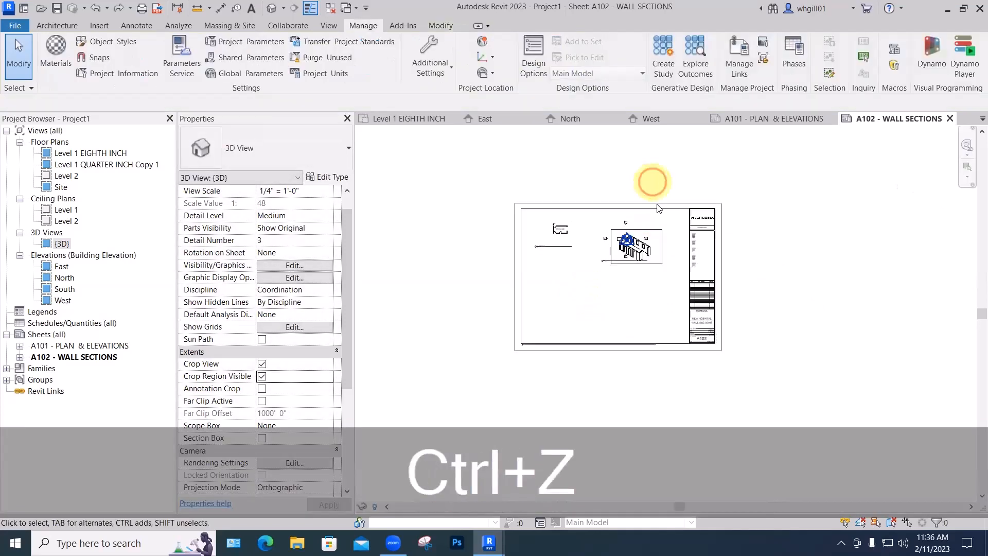
{"action": "left_click_drag", "start_coordinate": [602, 259], "coordinate": [566, 270]}
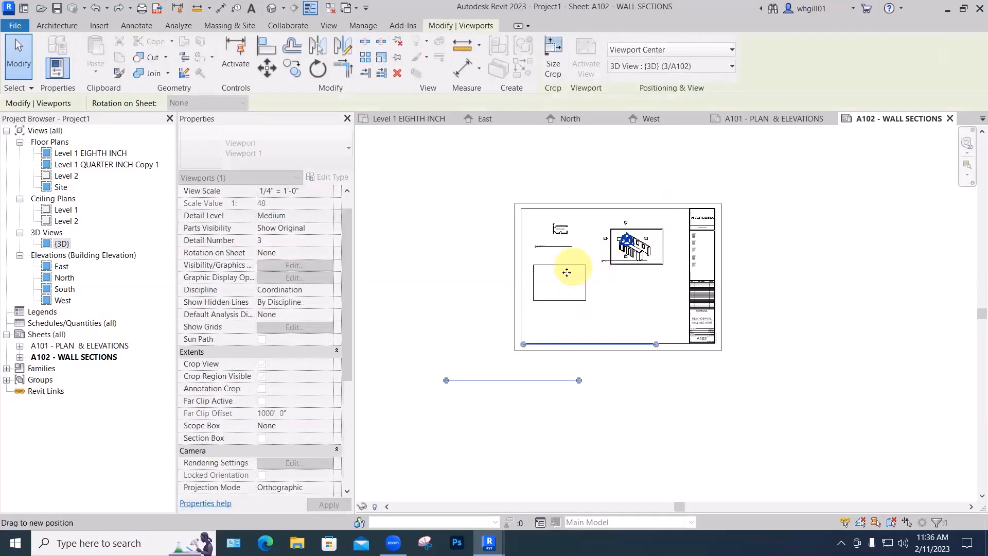
{"action": "left_click_drag", "start_coordinate": [481, 380], "coordinate": [572, 297]}
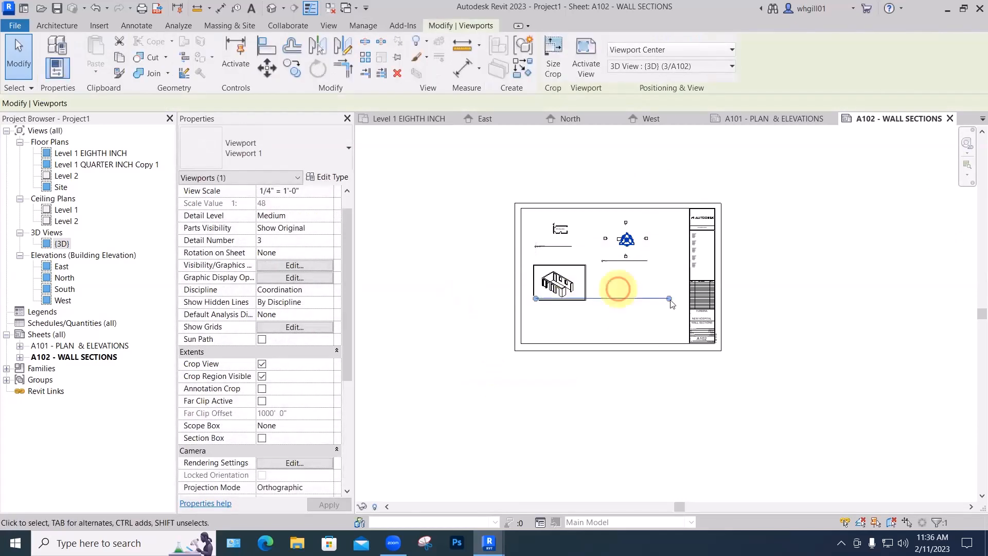
{"action": "left_click_drag", "start_coordinate": [669, 298], "coordinate": [579, 308]}
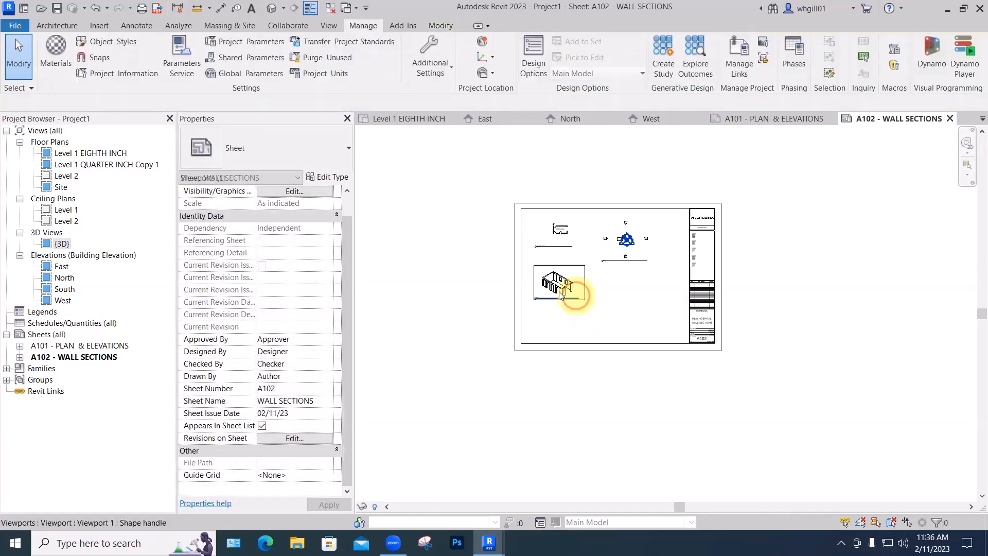
Hide the 3D viewport's crop region while keeping the view cropped
{"action": "scroll", "coordinate": [560, 295], "scroll_direction": "up", "scroll_amount": 6}
{"action": "scroll", "coordinate": [559, 375], "scroll_direction": "down", "scroll_amount": 4}
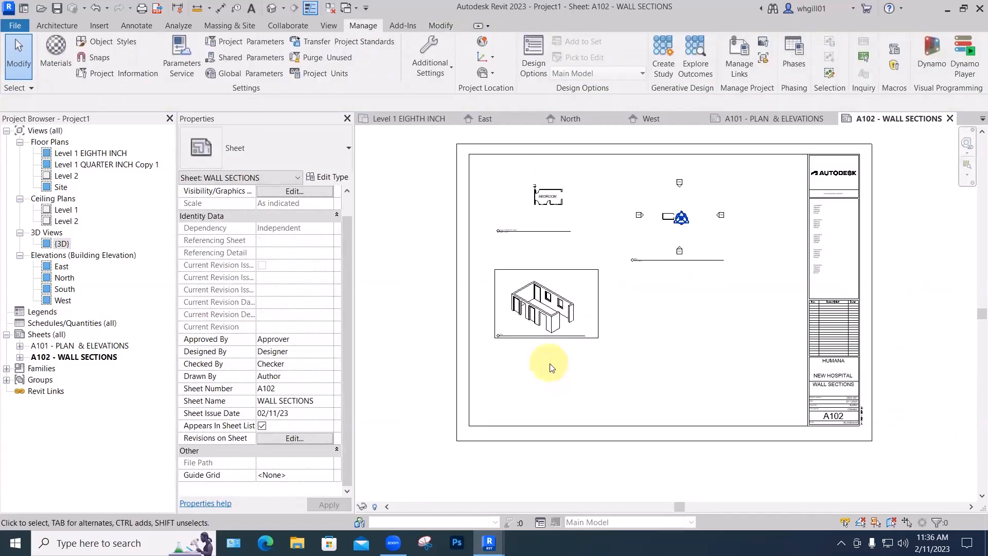
{"action": "scroll", "coordinate": [412, 384], "scroll_direction": "down", "scroll_amount": 1}
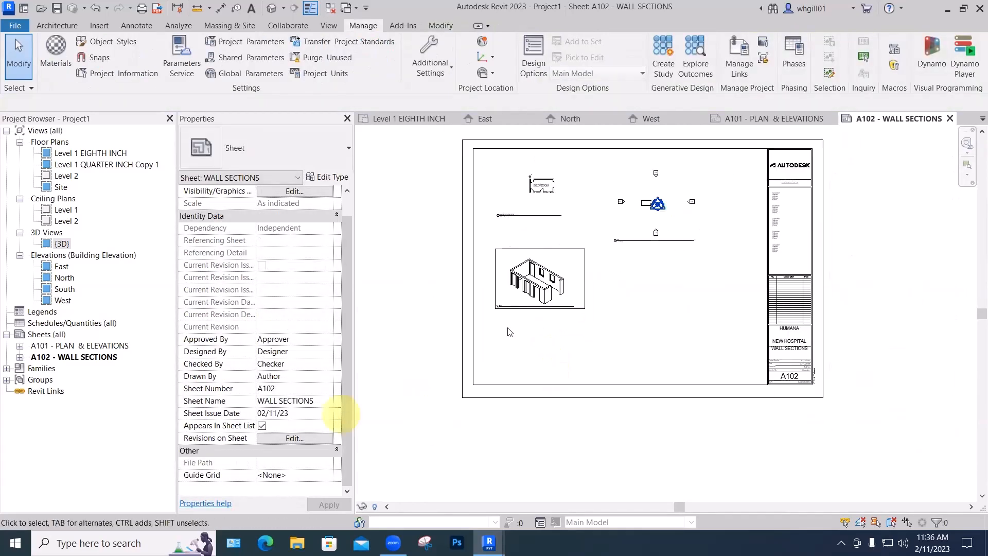
{"action": "left_click", "coordinate": [506, 288]}
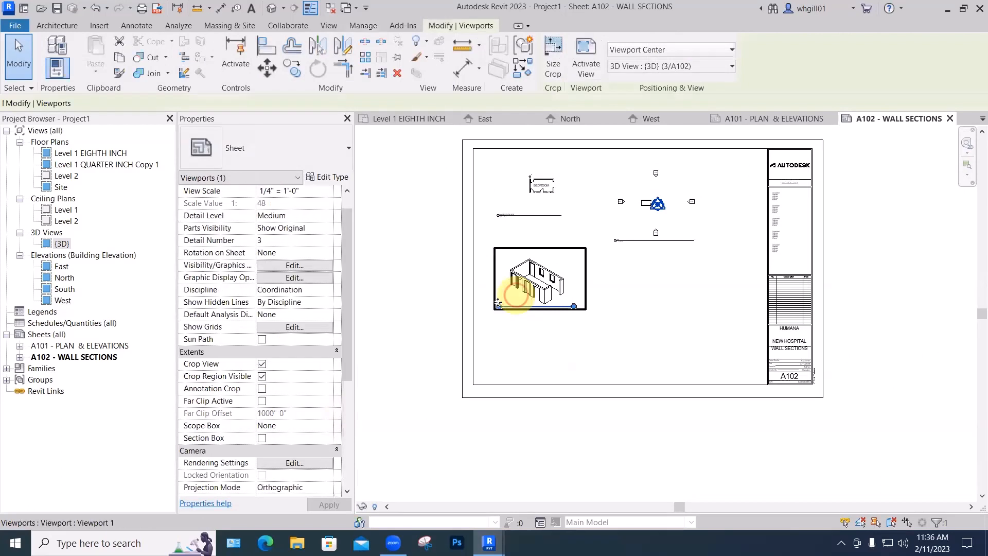
{"action": "left_click", "coordinate": [263, 364]}
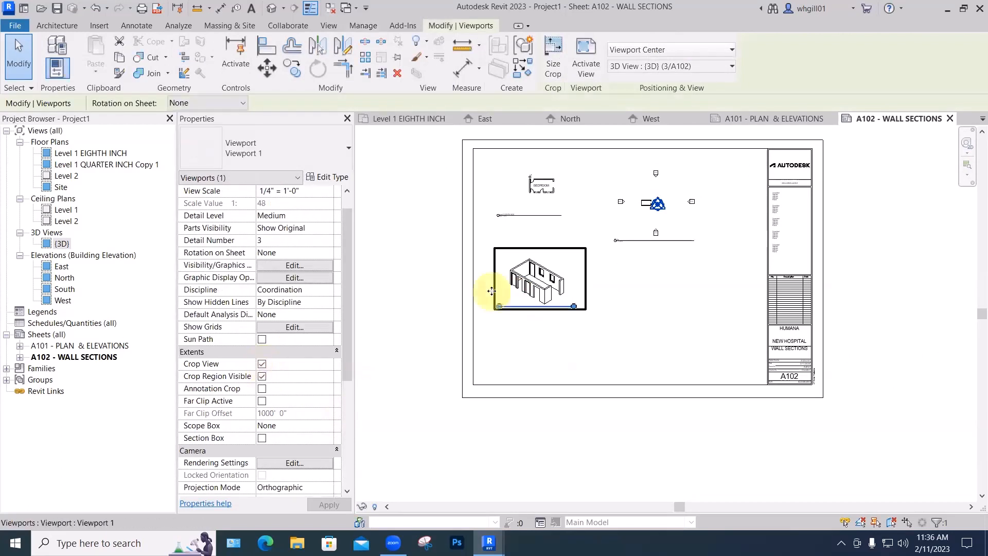
{"action": "left_click", "coordinate": [262, 377]}
{"action": "left_click", "coordinate": [380, 348]}
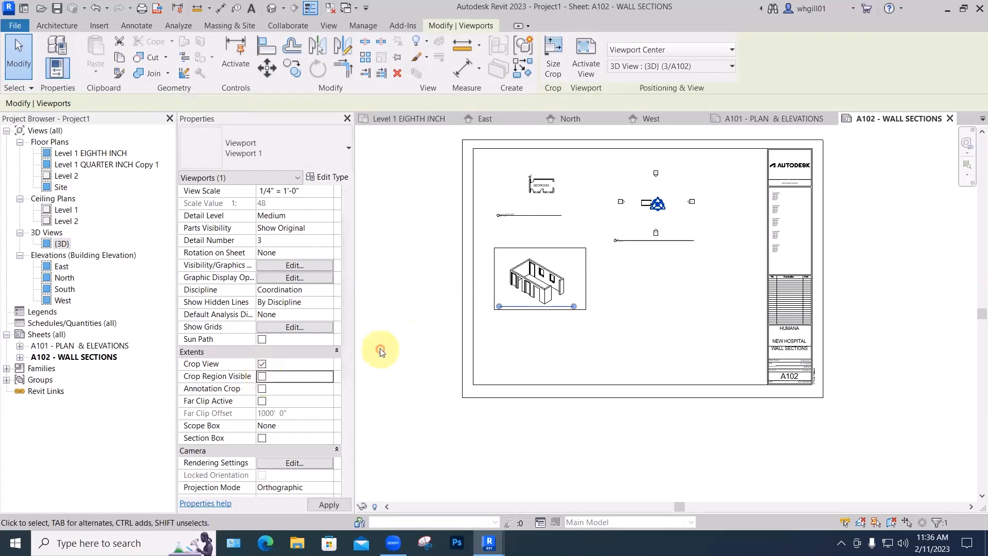
{"action": "scroll", "coordinate": [531, 296], "scroll_direction": "up", "scroll_amount": 5}
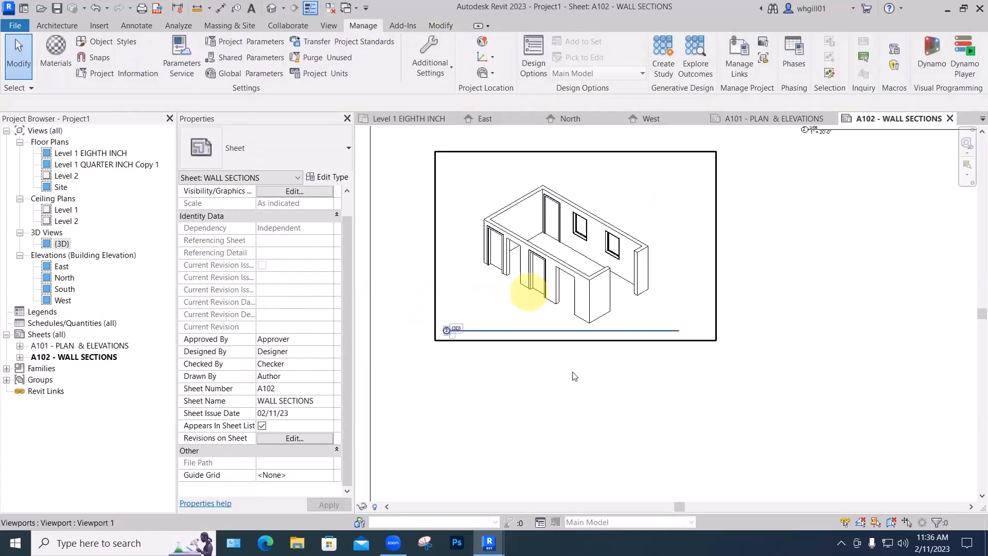
{"action": "scroll", "coordinate": [569, 376], "scroll_direction": "down", "scroll_amount": 3}
{"action": "scroll", "coordinate": [574, 375], "scroll_direction": "down", "scroll_amount": 2}
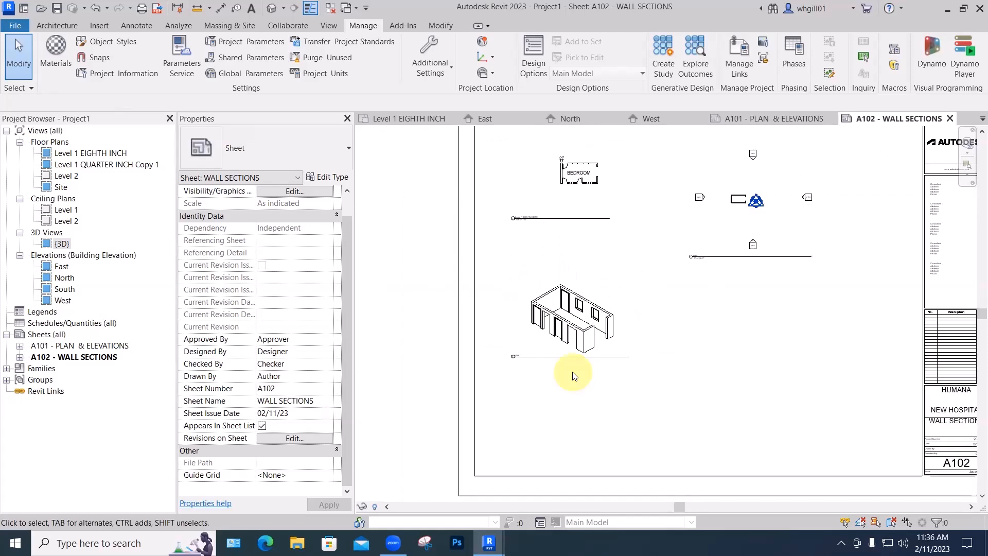
Give the 3D viewport on sheet A102 the title on sheet "THREE-d VIEW"
{"action": "left_click", "coordinate": [568, 338]}
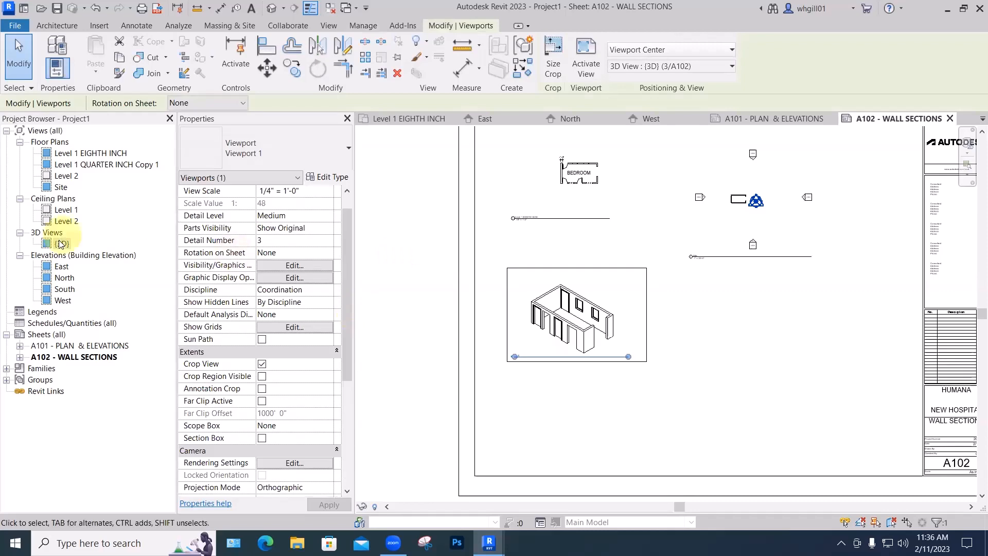
{"action": "left_click_drag", "start_coordinate": [348, 343], "coordinate": [345, 446]}
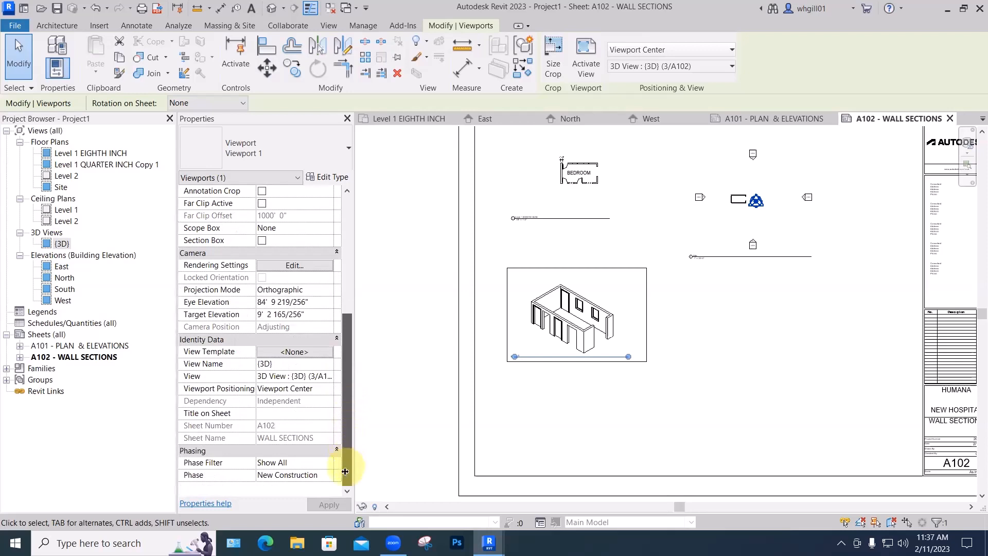
{"action": "scroll", "coordinate": [515, 358], "scroll_direction": "up", "scroll_amount": 5}
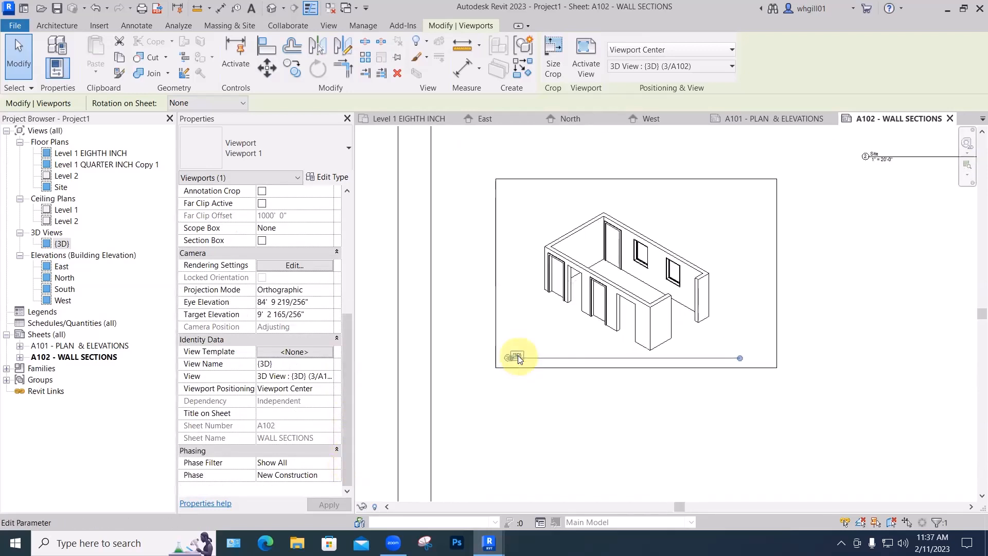
{"action": "scroll", "coordinate": [518, 355], "scroll_direction": "up", "scroll_amount": 2}
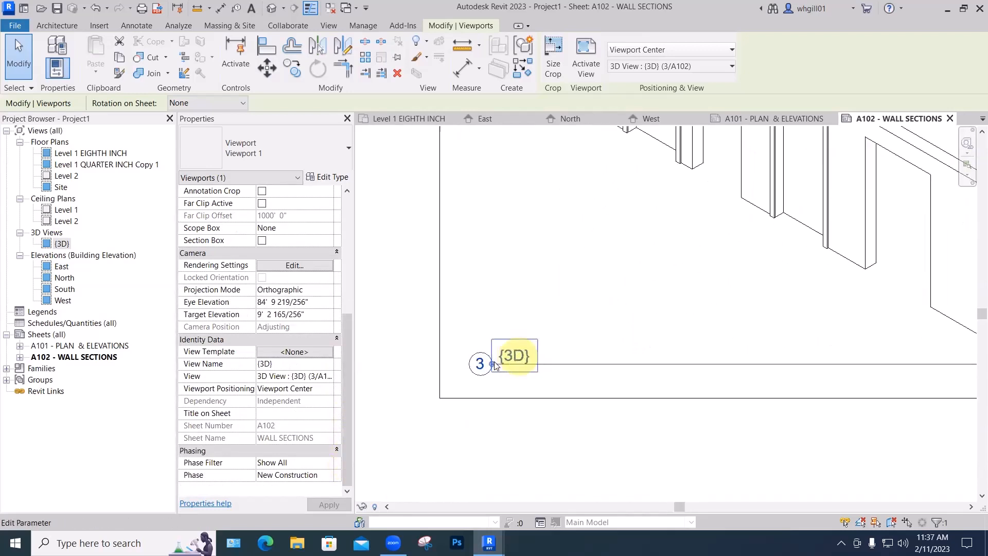
{"action": "left_click", "coordinate": [266, 414]}
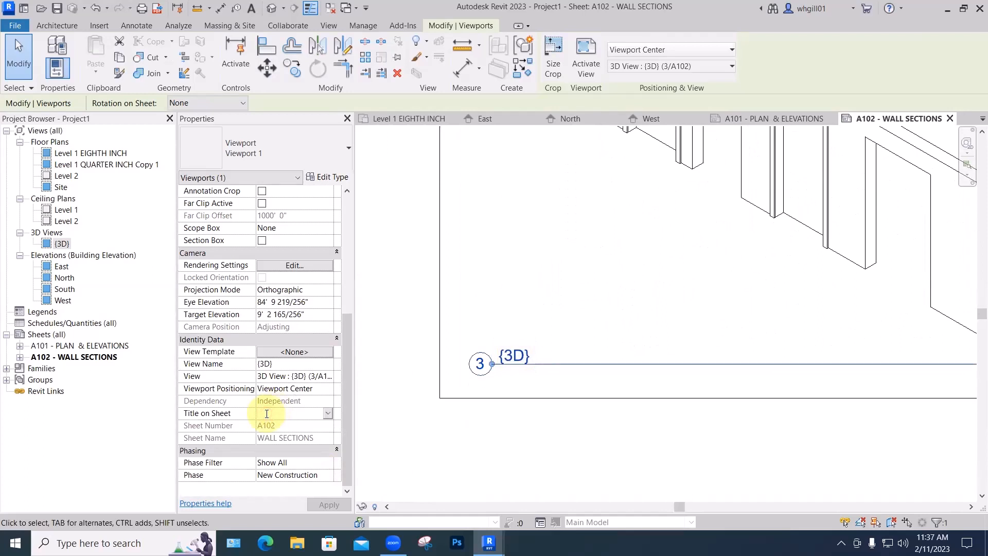
{"action": "type", "text": "THREE"}
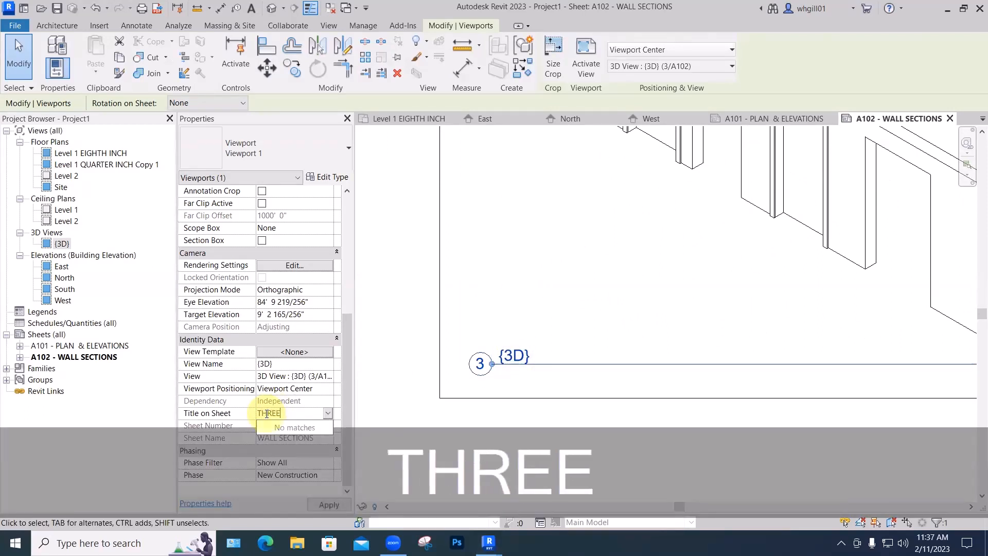
{"action": "type", "text": "-d VIEW"}
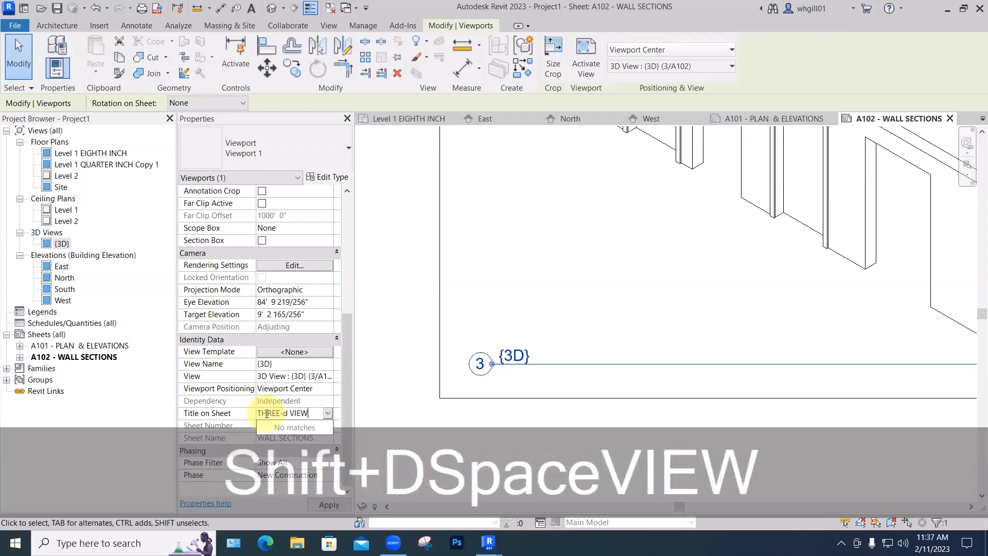
{"action": "key", "text": "Return"}
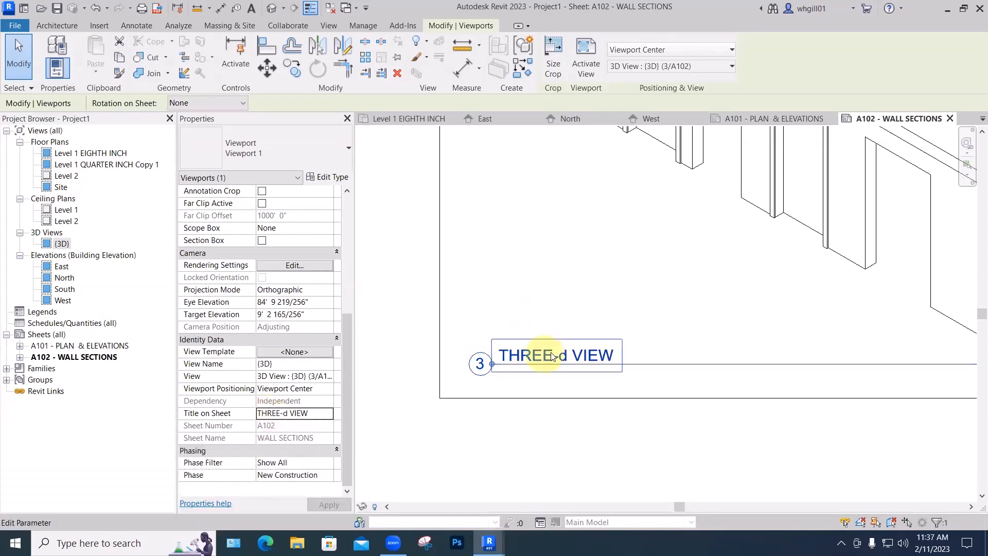
Check the title on sheet in the {3D} view's properties and undo that title entry
{"action": "left_click", "coordinate": [62, 243]}
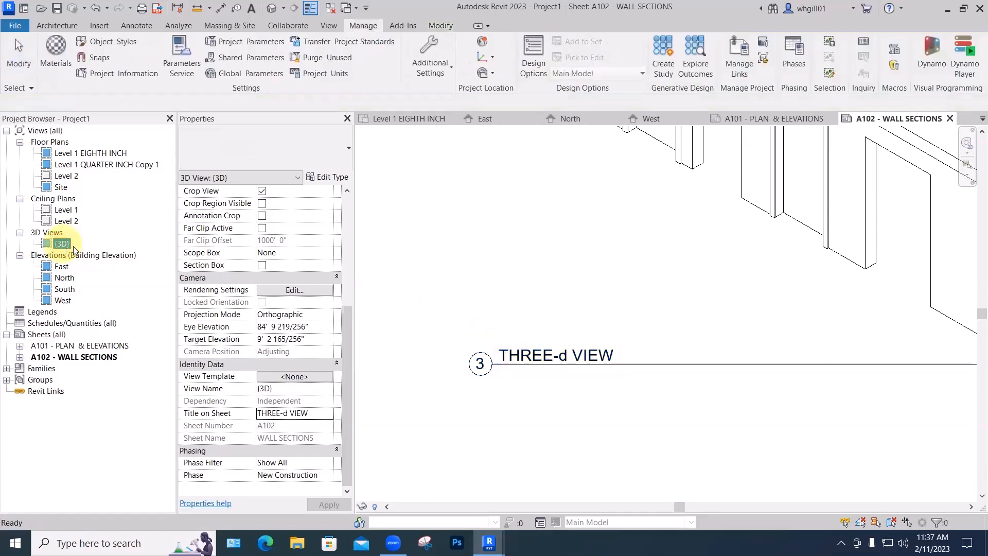
{"action": "left_click", "coordinate": [313, 415]}
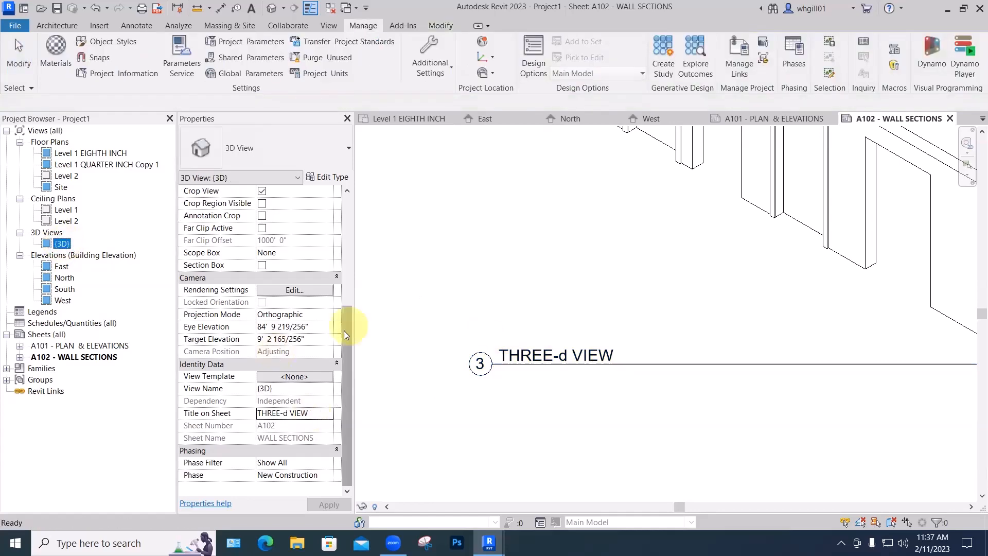
{"action": "left_click_drag", "start_coordinate": [344, 330], "coordinate": [347, 360]}
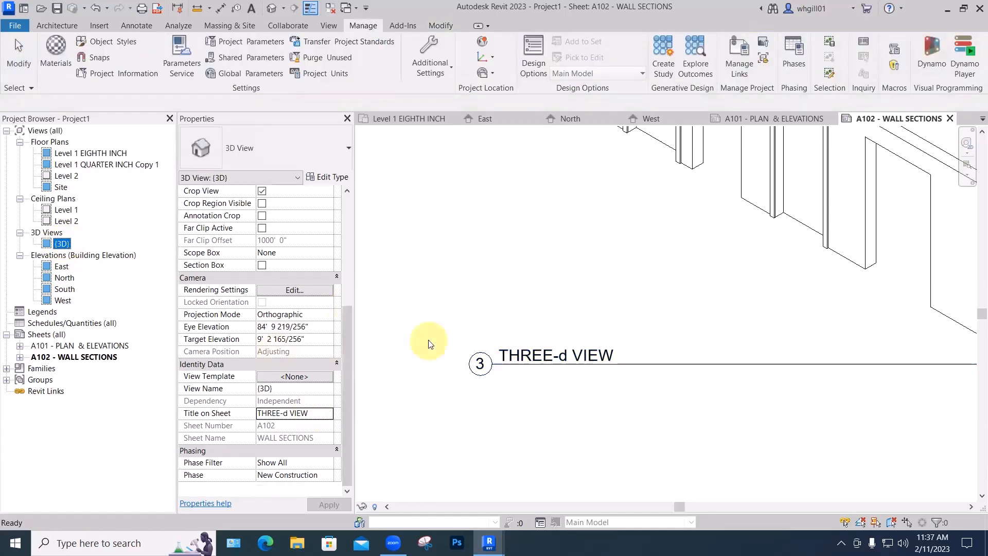
{"action": "key", "text": "Escape"}
{"action": "key", "text": "ctrl+z"}
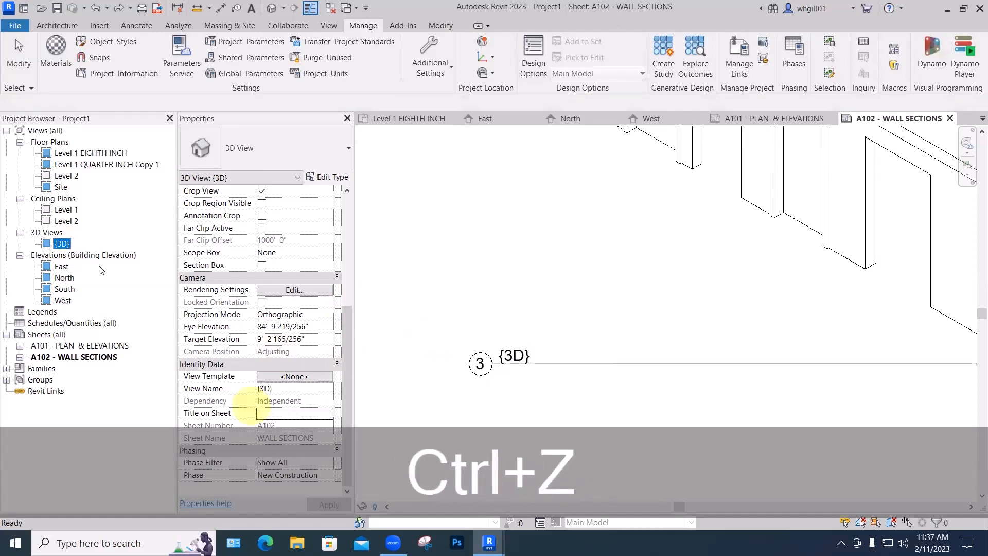
Rename the {3D} view to AXO VIEW in the project's view list
{"action": "left_click", "coordinate": [63, 244]}
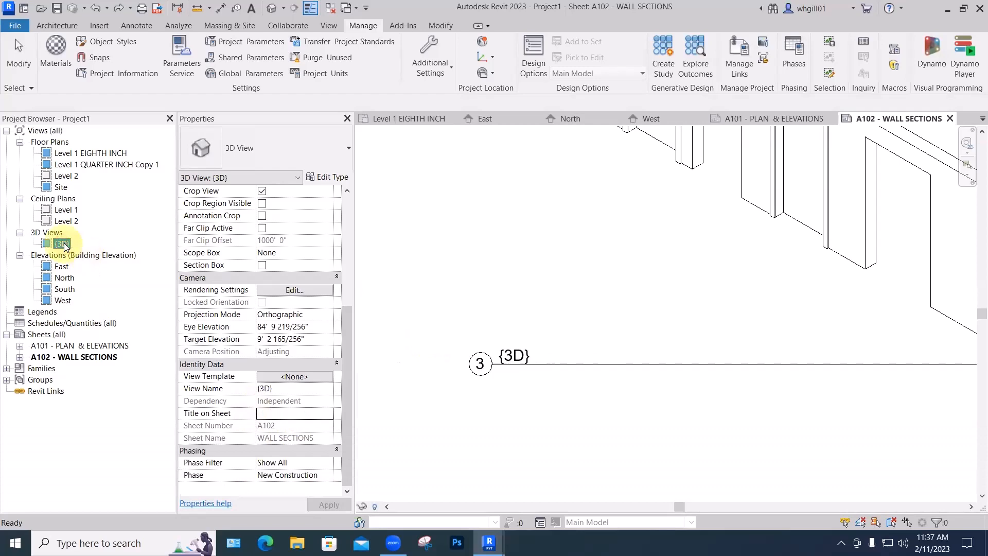
{"action": "right_click", "coordinate": [65, 246]}
{"action": "left_click", "coordinate": [98, 409]}
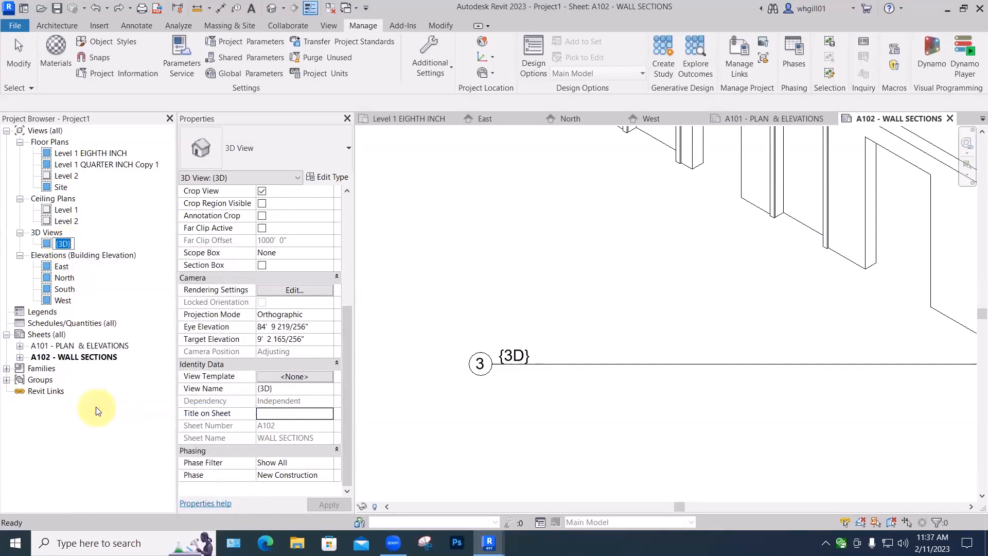
{"action": "type", "text": "AXO "}
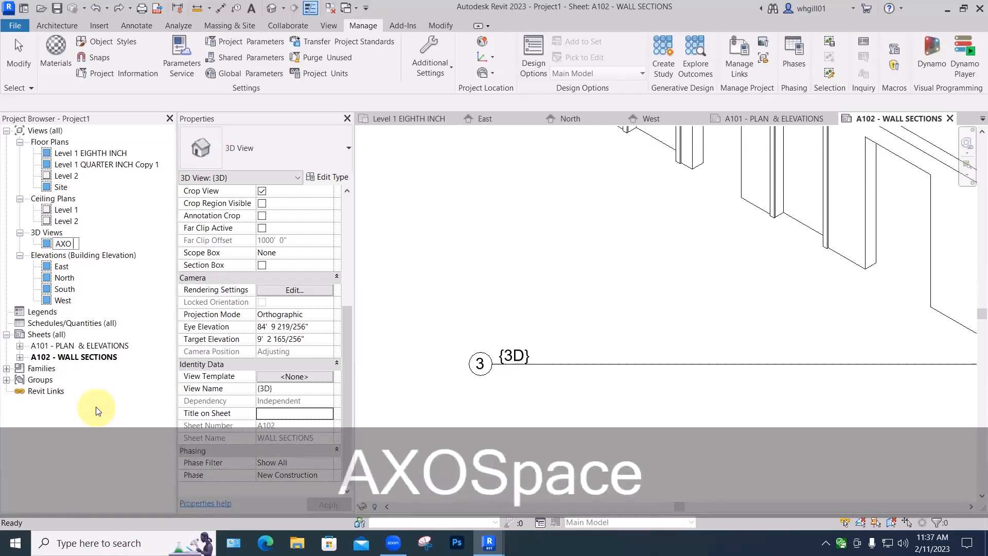
{"action": "type", "text": "VIEW"}
{"action": "key", "text": "Return"}
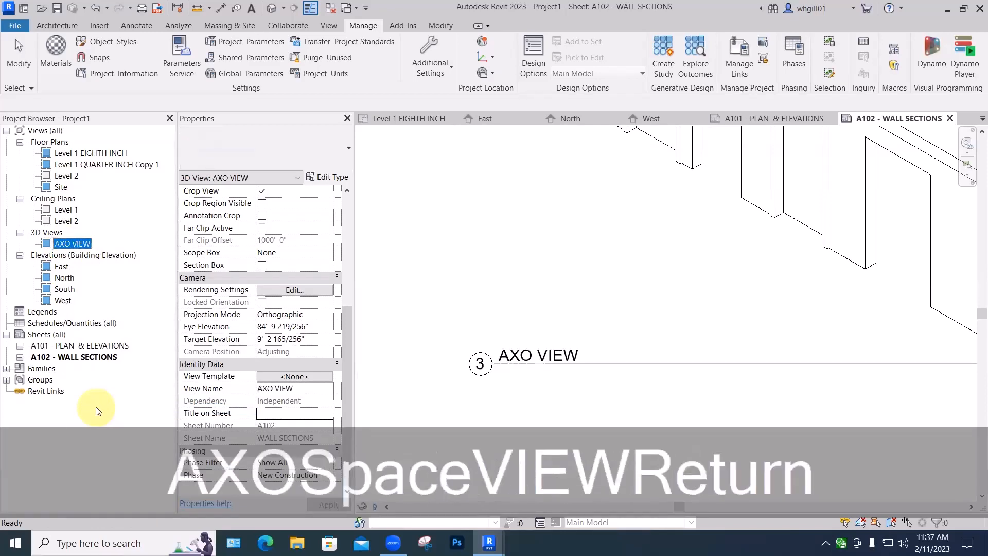
{"action": "left_click", "coordinate": [458, 304]}
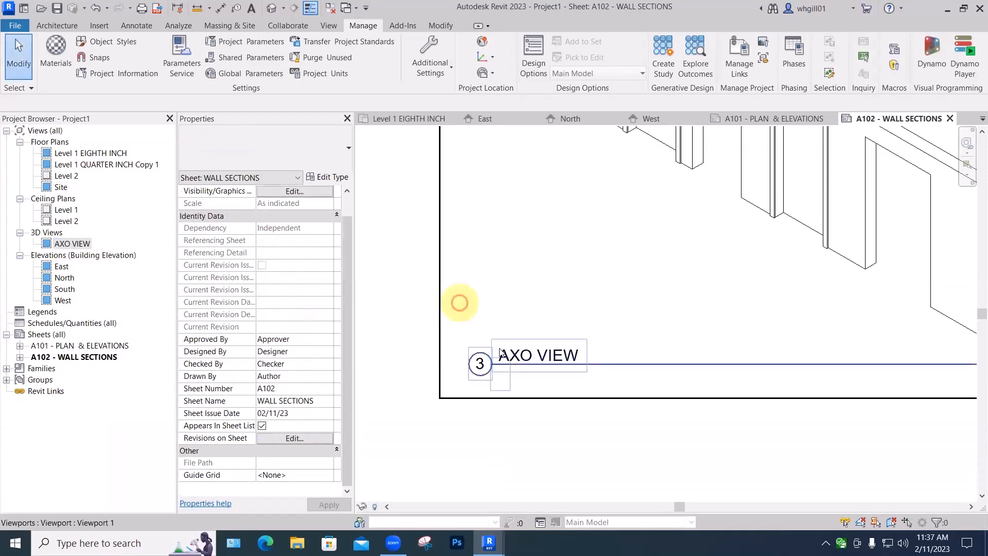
Check the view name and title on sheet in the 3D viewport's properties and review the whole sheet
{"action": "left_click", "coordinate": [470, 327]}
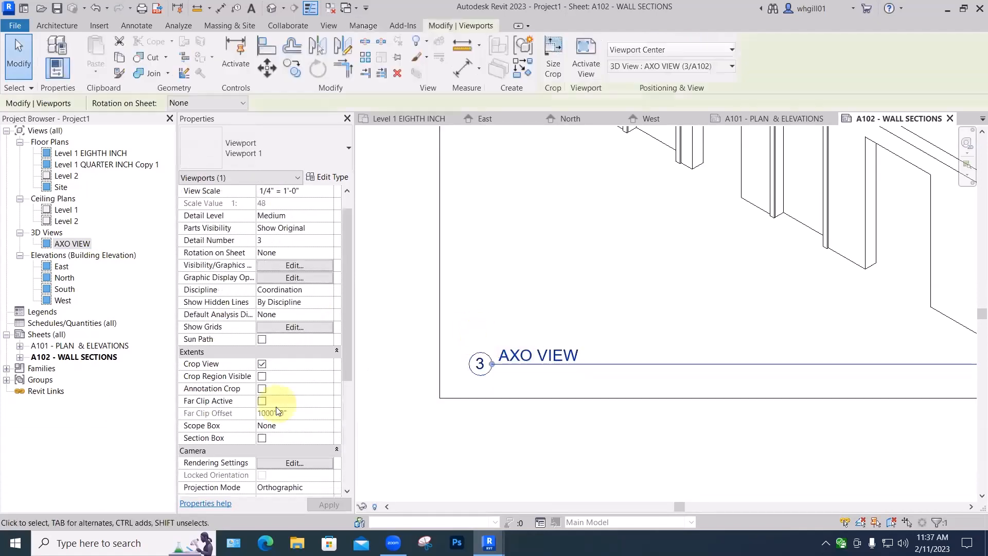
{"action": "left_click_drag", "start_coordinate": [350, 364], "coordinate": [346, 479]}
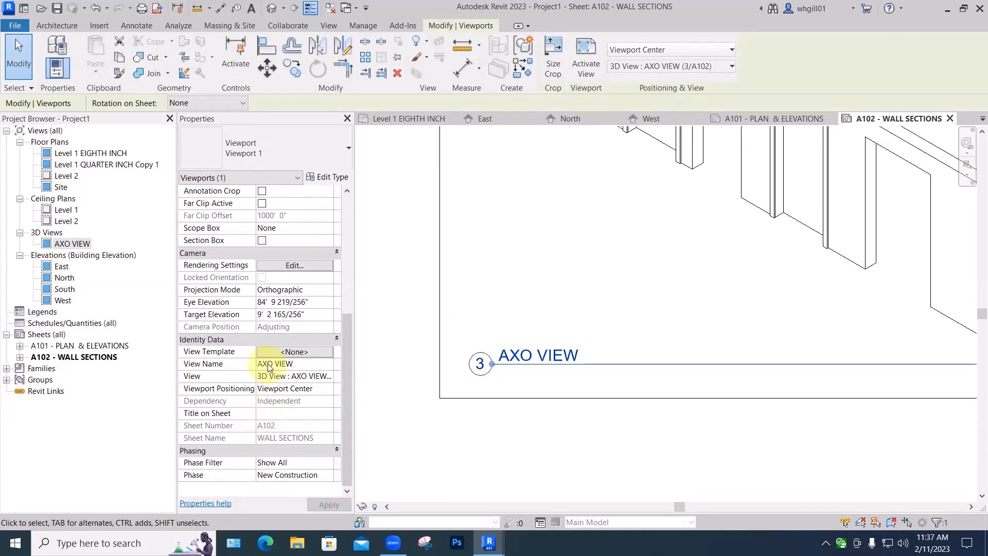
{"action": "left_click", "coordinate": [432, 319]}
{"action": "scroll", "coordinate": [448, 355], "scroll_direction": "down", "scroll_amount": 5}
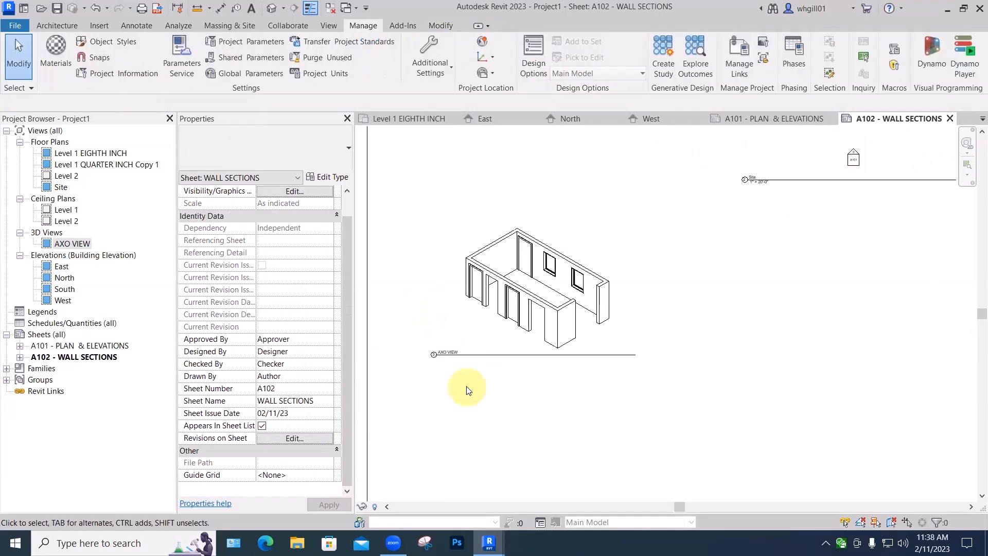
{"action": "scroll", "coordinate": [705, 375], "scroll_direction": "down", "scroll_amount": 5}
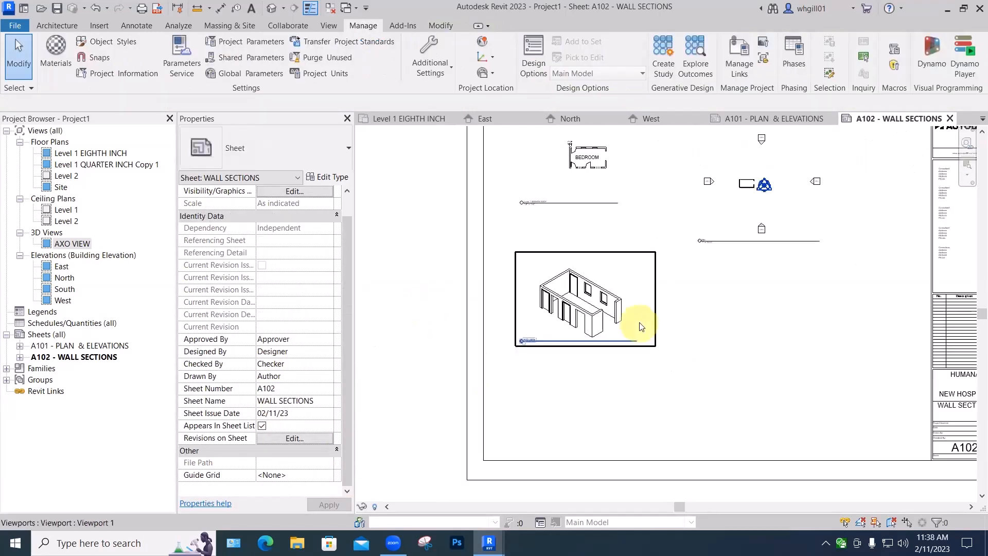
{"action": "middle_click_drag", "start_coordinate": [734, 360], "coordinate": [653, 369]}
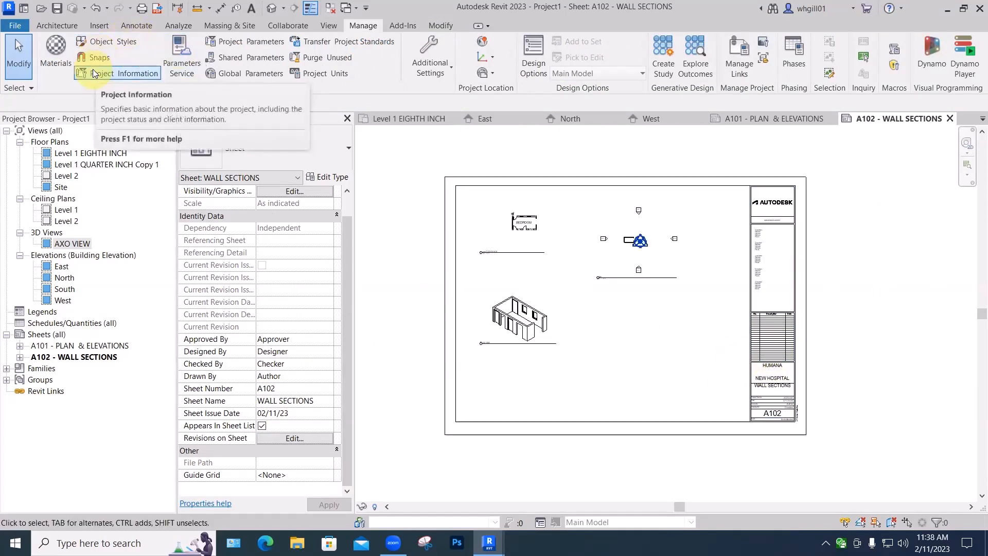
Change the sheet number of the WALL SECTIONS title block to A104
{"action": "scroll", "coordinate": [779, 390], "scroll_direction": "up", "scroll_amount": 2}
{"action": "left_click", "coordinate": [779, 394]}
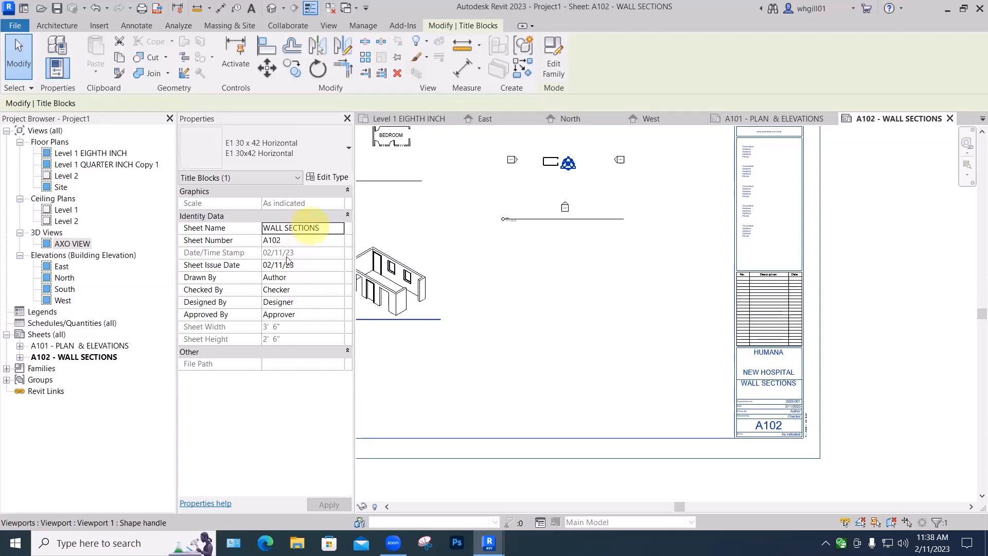
{"action": "left_click", "coordinate": [277, 239]}
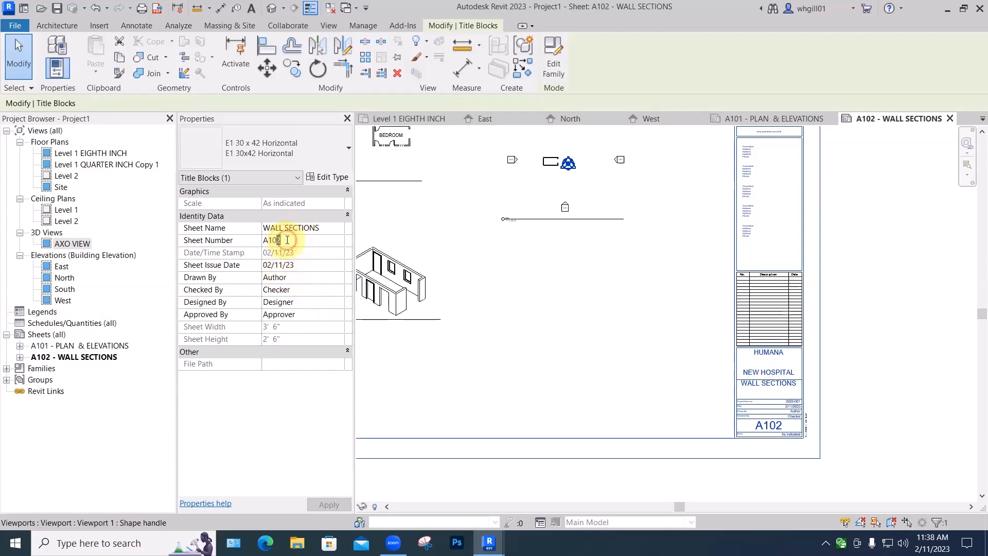
{"action": "key", "text": "BackSpace"}
{"action": "type", "text": "4"}
{"action": "key", "text": "Return"}
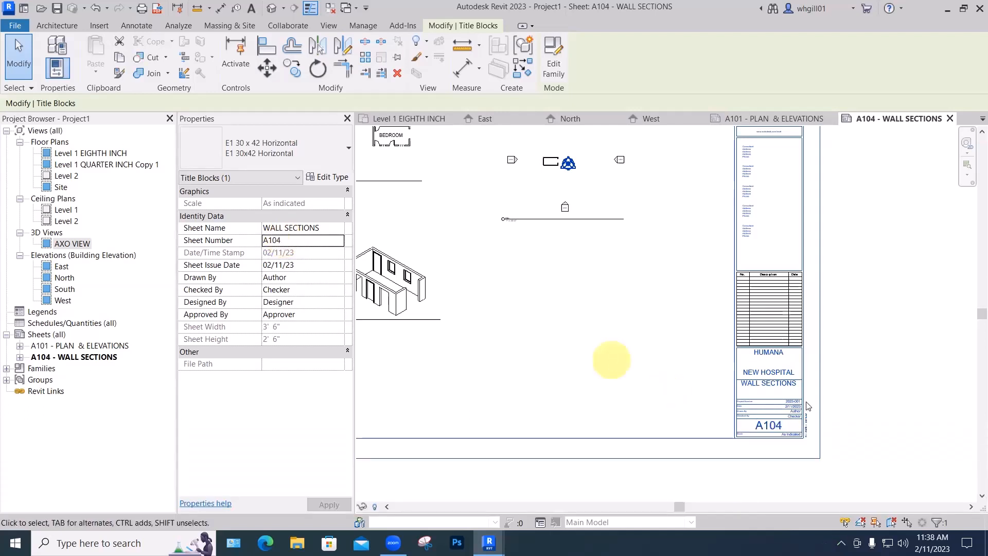
Rename the sheet to ENLARGED WALL SECTIONS directly in its title block
{"action": "scroll", "coordinate": [779, 386], "scroll_direction": "up", "scroll_amount": 3}
{"action": "scroll", "coordinate": [755, 379], "scroll_direction": "up", "scroll_amount": 1}
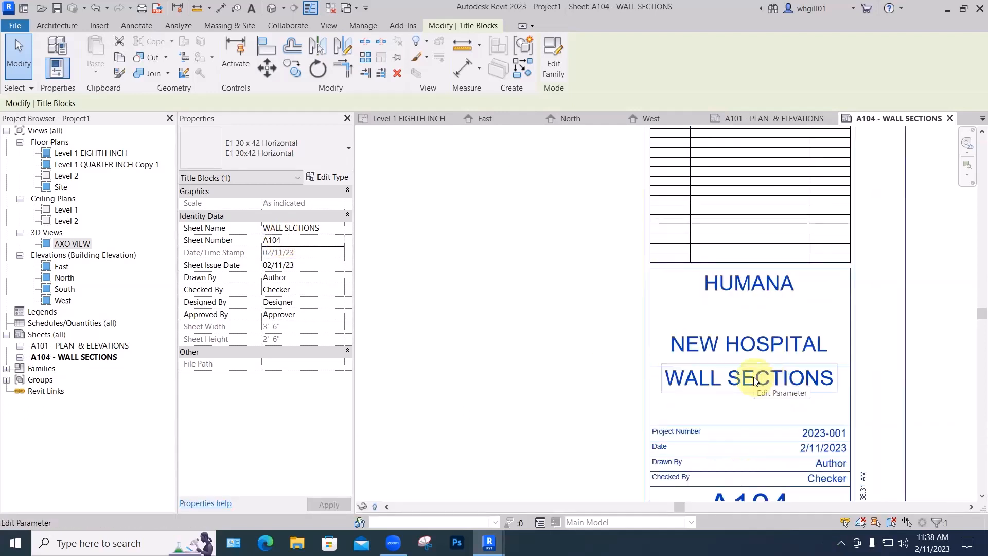
{"action": "left_click", "coordinate": [754, 376]}
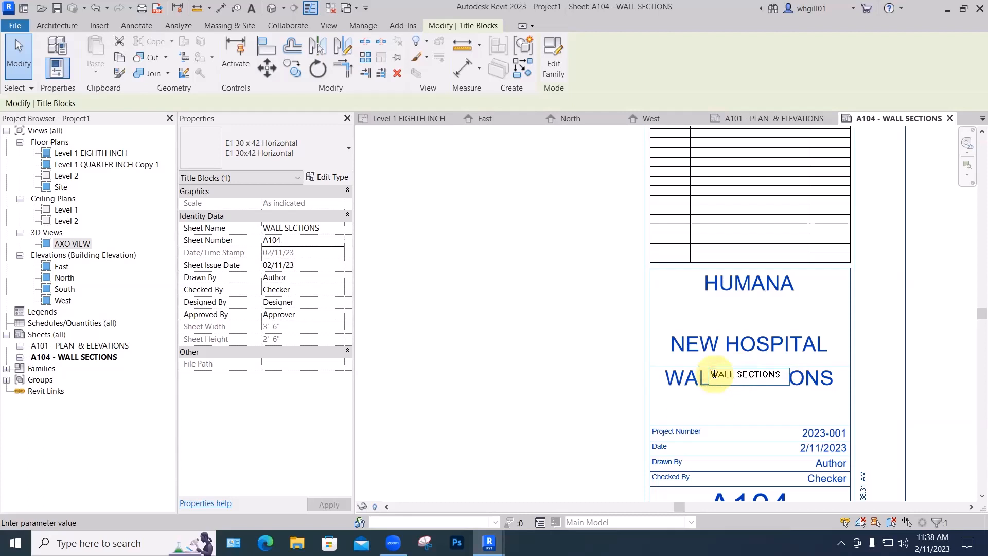
{"action": "type", "text": "ENLAR"}
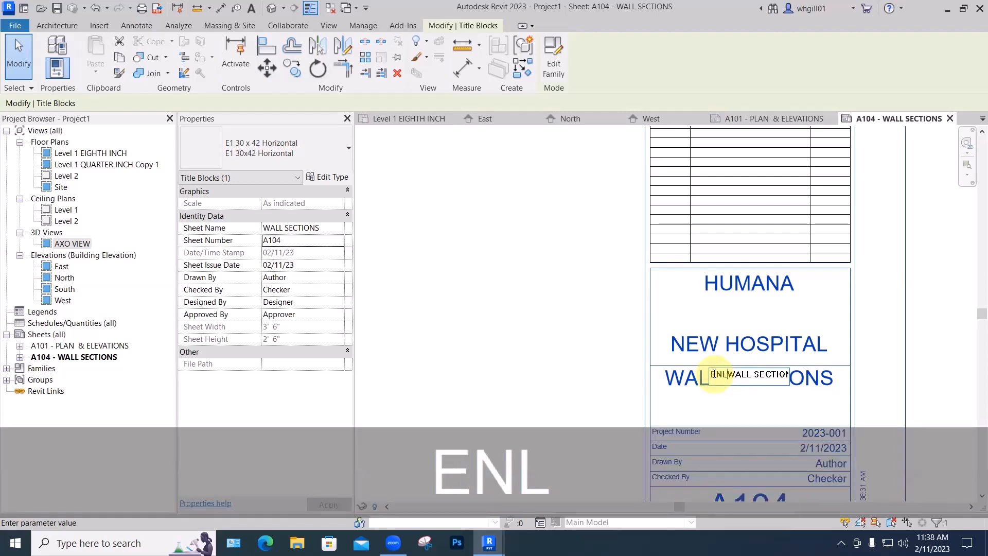
{"action": "type", "text": "GED"}
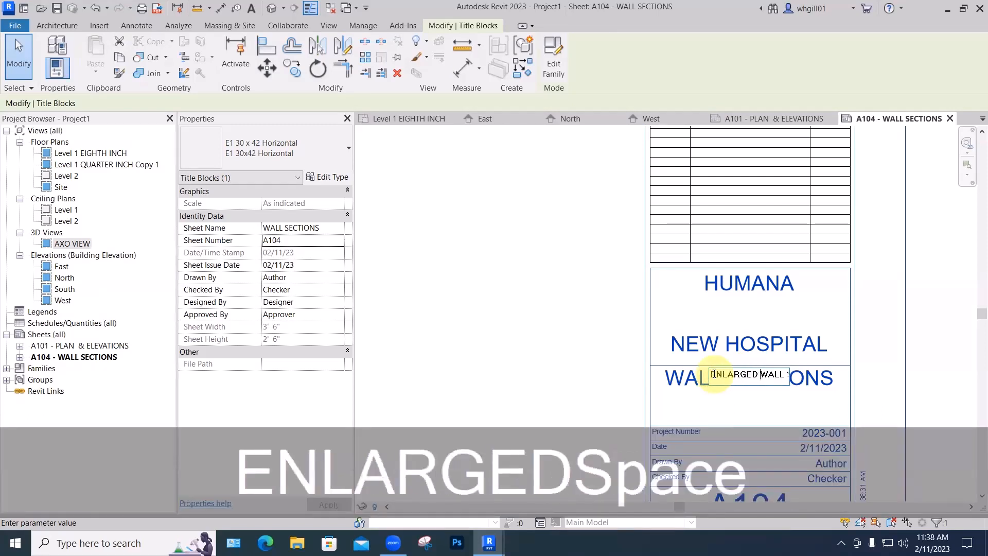
{"action": "left_click", "coordinate": [621, 342]}
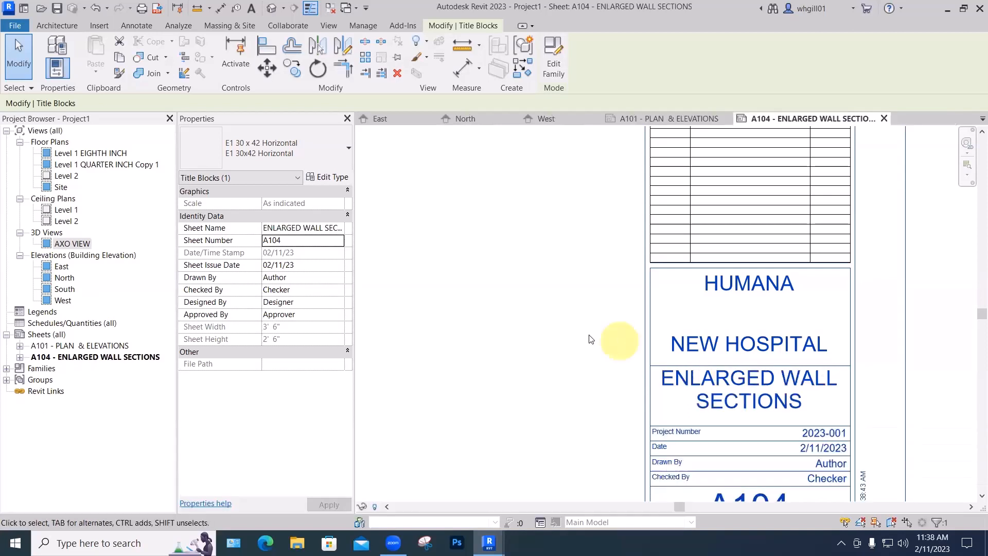
{"action": "left_click", "coordinate": [481, 294]}
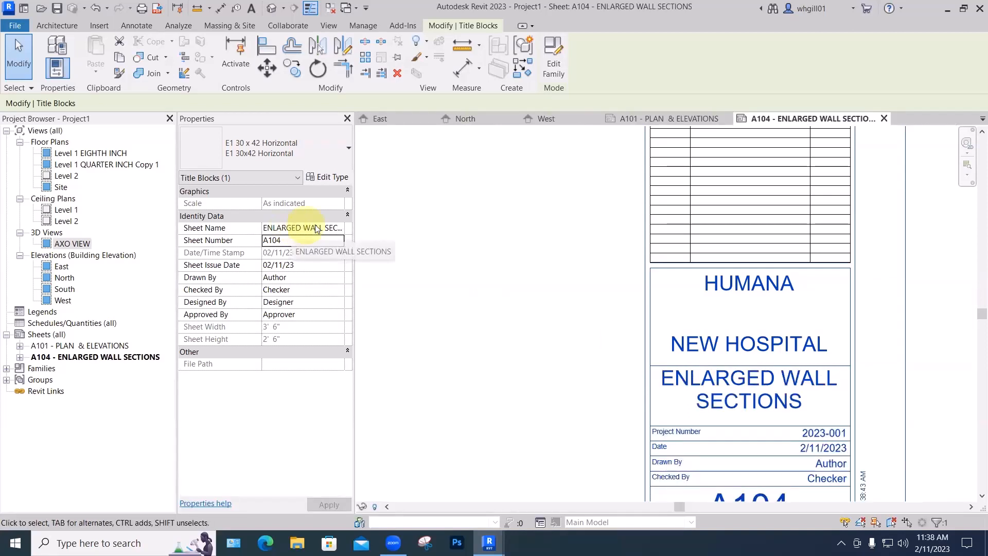
Activate the Level 1 EIGHTH INCH plan on the sheet, set its view scale to 1/4" = 1'-0" and deactivate the view
{"action": "scroll", "coordinate": [486, 258], "scroll_direction": "down", "scroll_amount": 3}
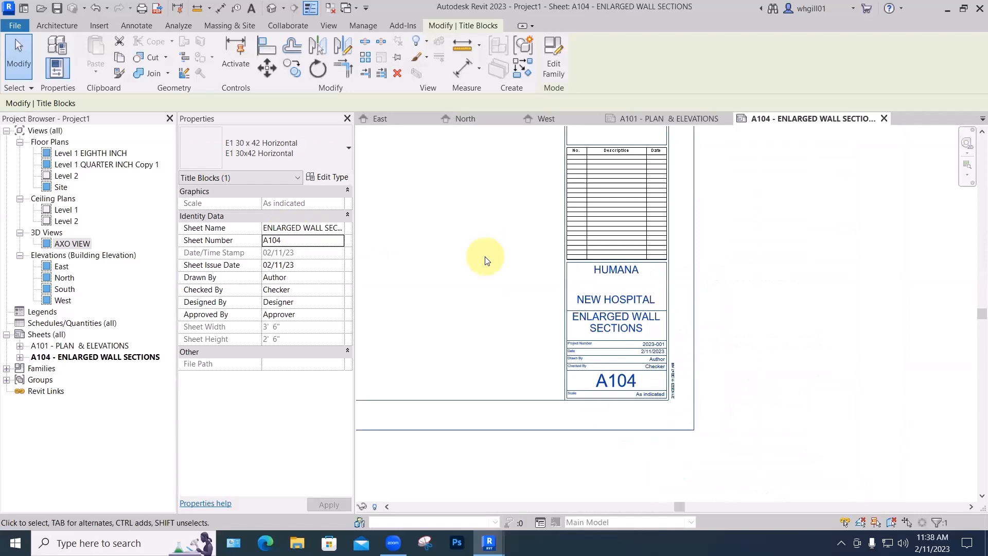
{"action": "scroll", "coordinate": [494, 264], "scroll_direction": "down", "scroll_amount": 3}
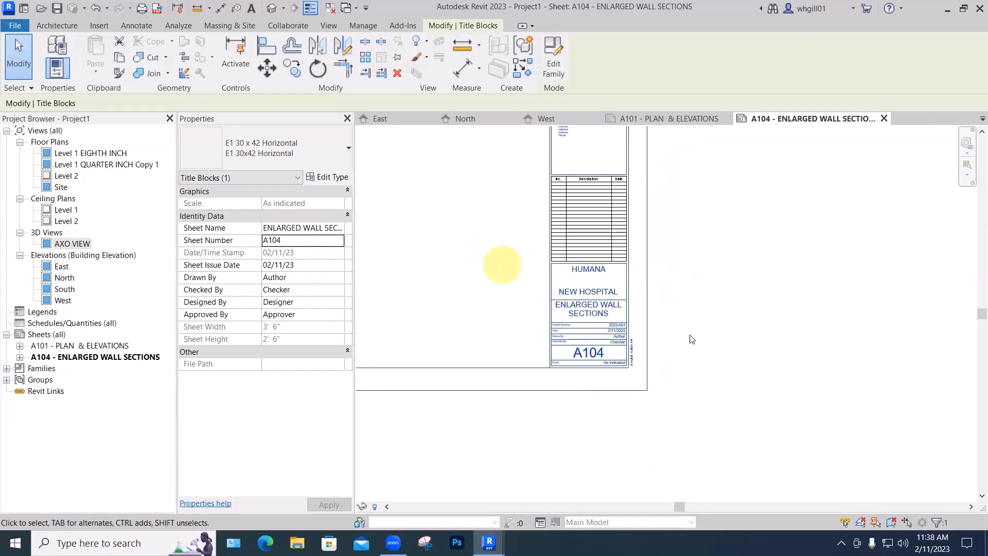
{"action": "scroll", "coordinate": [517, 258], "scroll_direction": "up", "scroll_amount": 4}
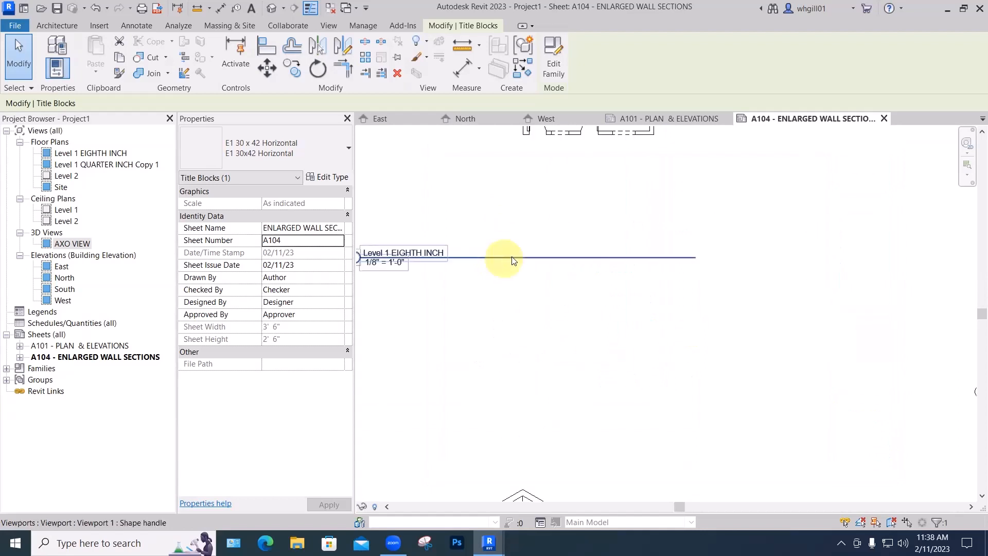
{"action": "middle_click_drag", "start_coordinate": [511, 207], "coordinate": [519, 264]}
{"action": "scroll", "coordinate": [478, 329], "scroll_direction": "down", "scroll_amount": 2}
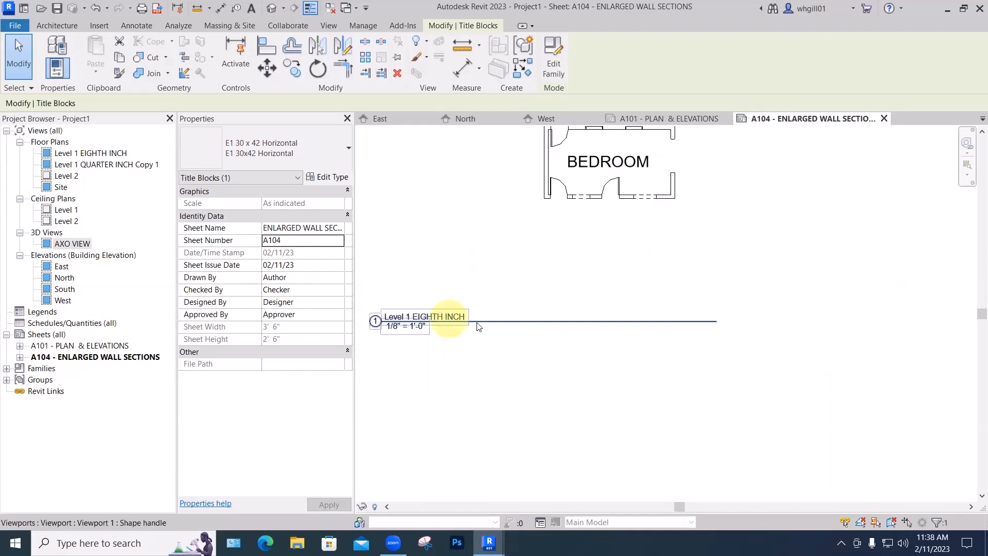
{"action": "scroll", "coordinate": [478, 329], "scroll_direction": "down", "scroll_amount": 2}
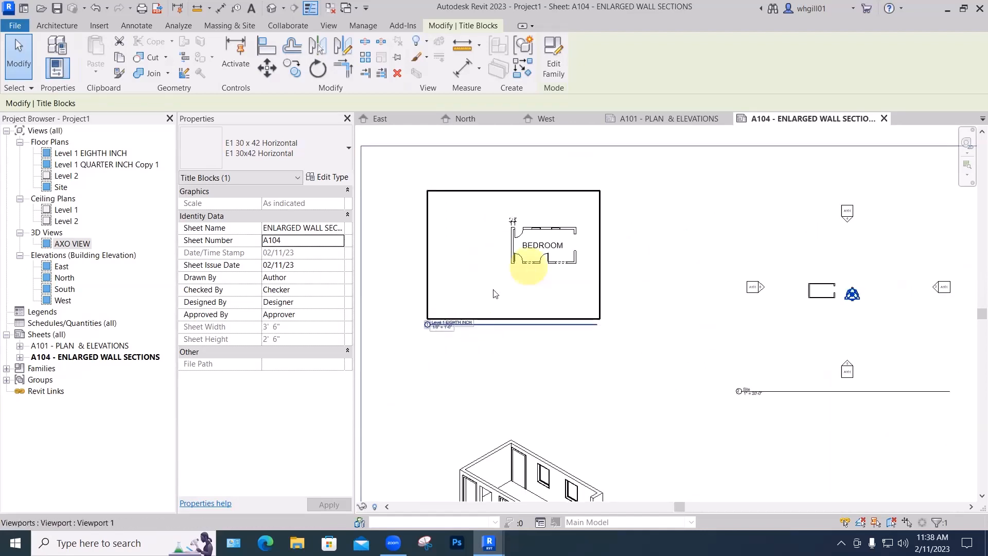
{"action": "scroll", "coordinate": [447, 324], "scroll_direction": "up", "scroll_amount": 2}
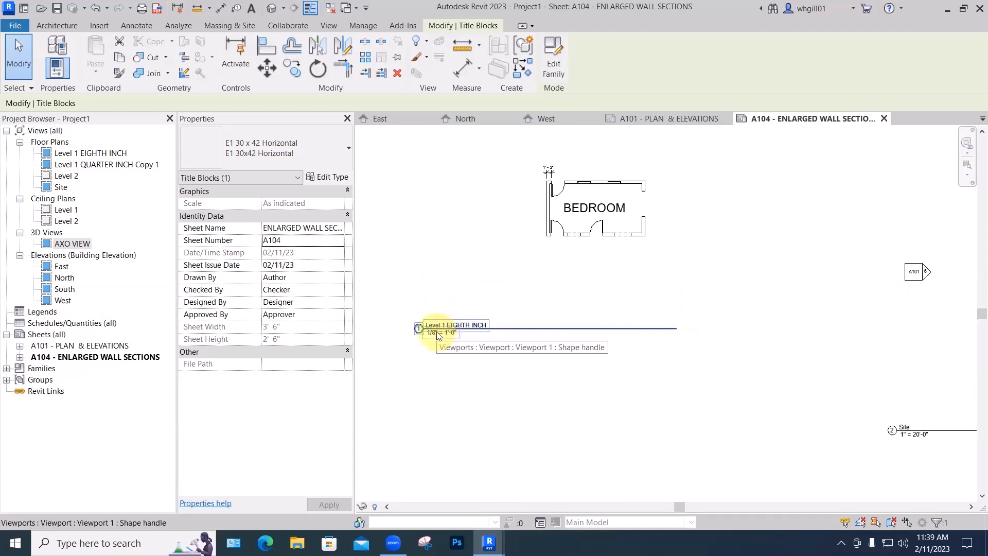
{"action": "scroll", "coordinate": [435, 333], "scroll_direction": "up", "scroll_amount": 1}
{"action": "double_click", "coordinate": [433, 332]}
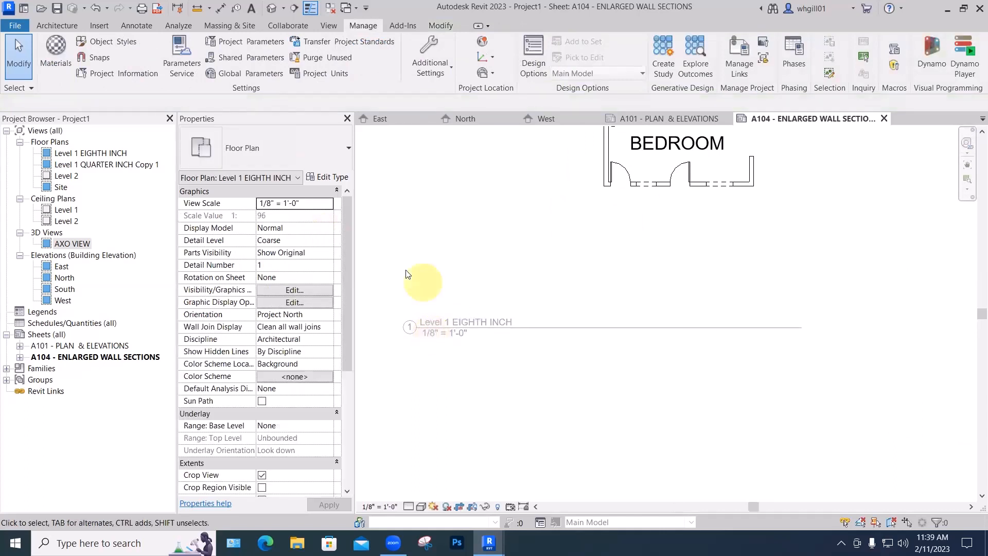
{"action": "left_click", "coordinate": [317, 202]}
{"action": "left_click", "coordinate": [329, 202]}
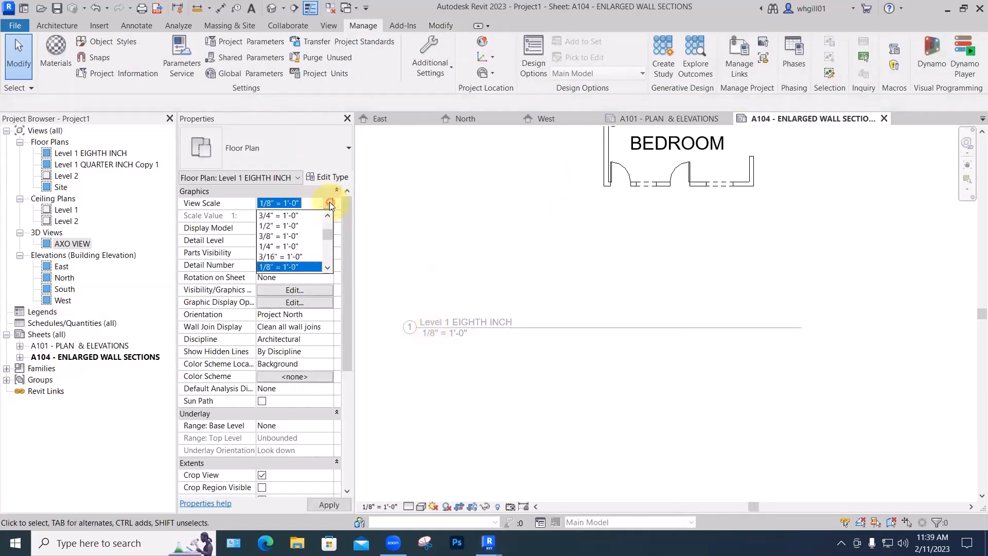
{"action": "left_click", "coordinate": [285, 246]}
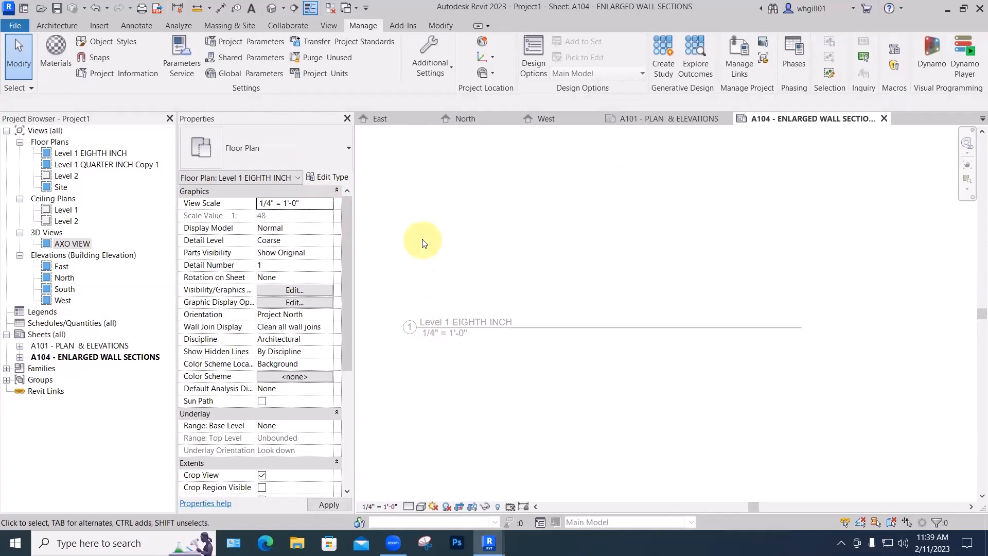
{"action": "scroll", "coordinate": [422, 242], "scroll_direction": "down", "scroll_amount": 5}
{"action": "middle_click_drag", "start_coordinate": [474, 285], "coordinate": [466, 347]}
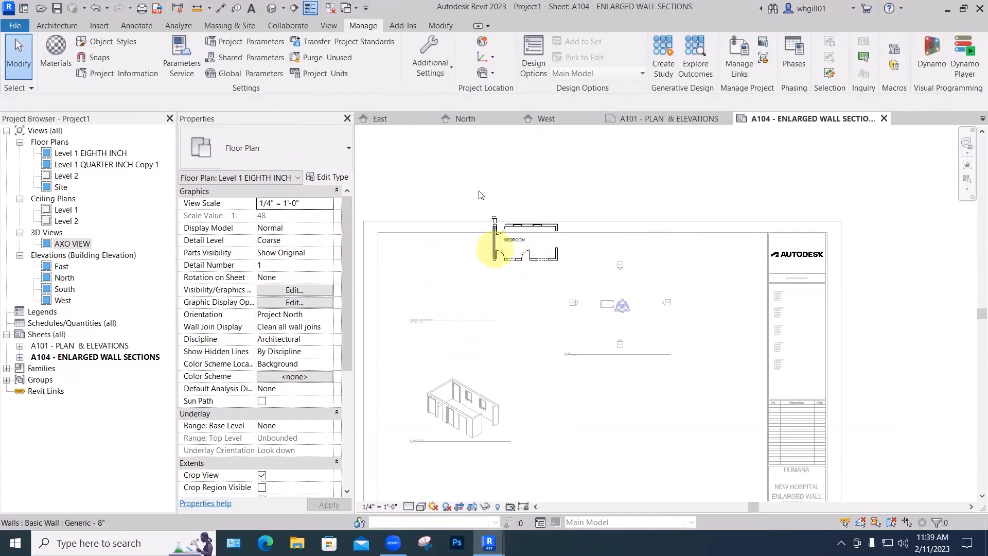
{"action": "scroll", "coordinate": [480, 192], "scroll_direction": "down", "scroll_amount": 2}
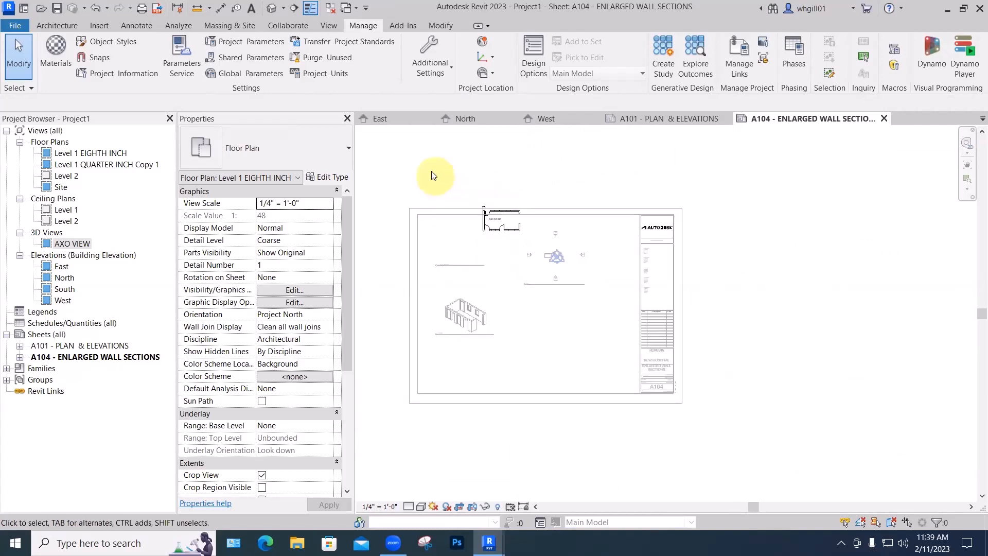
{"action": "double_click", "coordinate": [431, 167]}
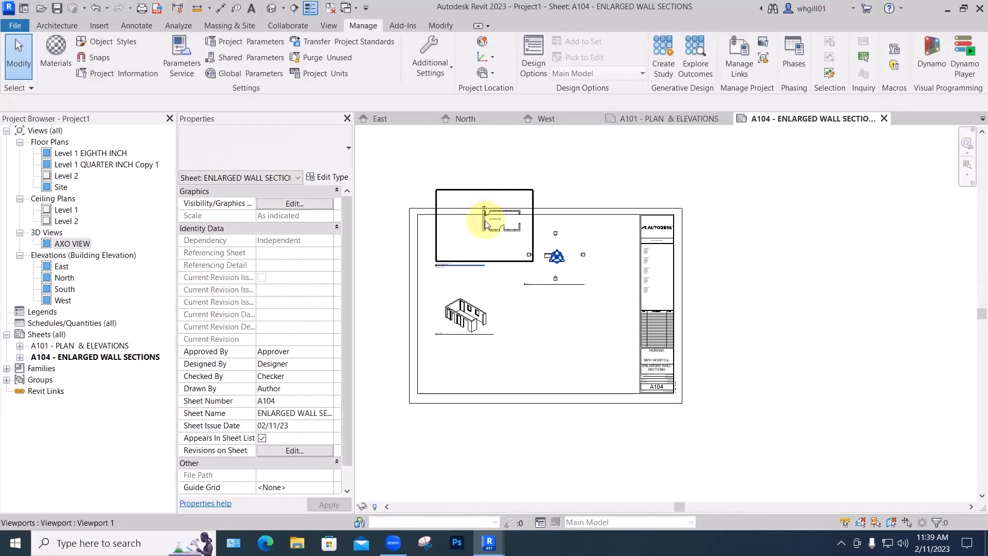
Move the enlarged Level 1 plan viewport inside the sheet border and reposition its view title directly beneath the plan
{"action": "left_click_drag", "start_coordinate": [485, 224], "coordinate": [458, 251]}
{"action": "left_click", "coordinate": [392, 276]}
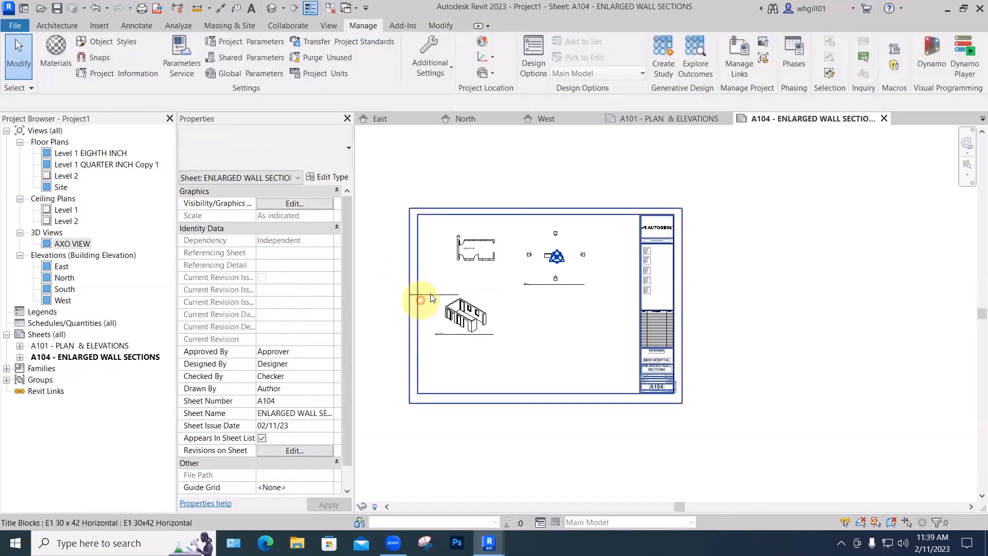
{"action": "left_click", "coordinate": [472, 264]}
{"action": "left_click", "coordinate": [491, 174]}
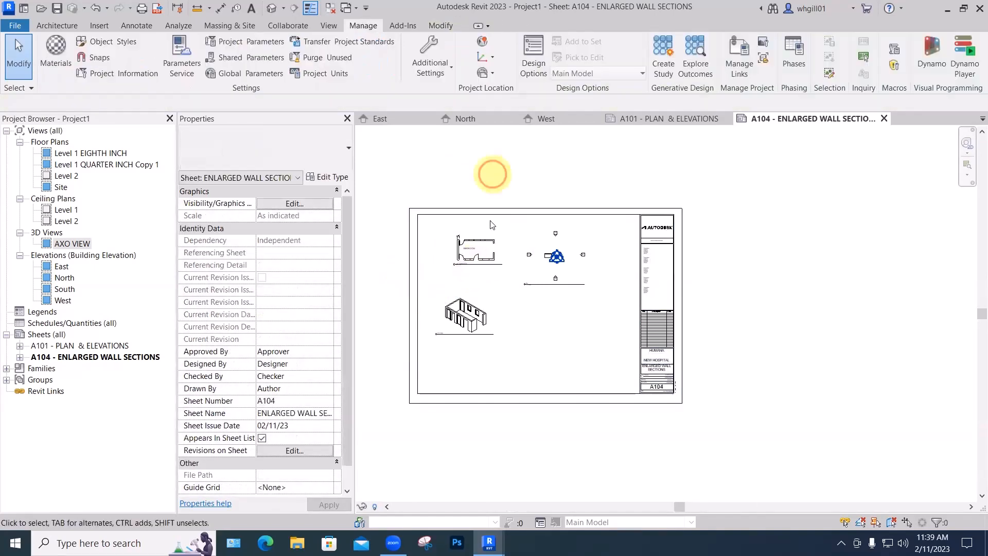
Turn on Crop Region Visible for the AXO VIEW viewport on the sheet
{"action": "scroll", "coordinate": [486, 252], "scroll_direction": "up", "scroll_amount": 2}
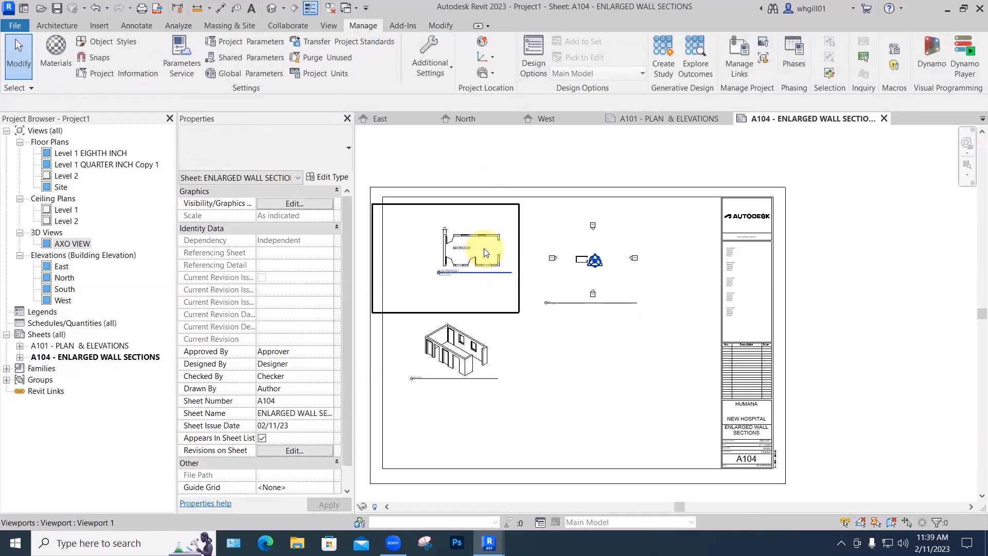
{"action": "scroll", "coordinate": [485, 253], "scroll_direction": "up", "scroll_amount": 1}
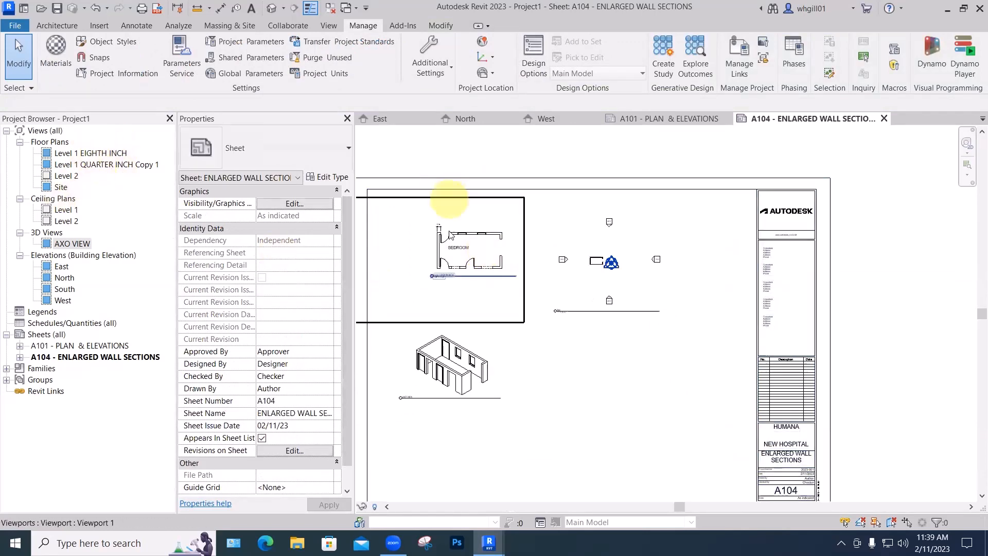
{"action": "scroll", "coordinate": [468, 313], "scroll_direction": "up", "scroll_amount": 1}
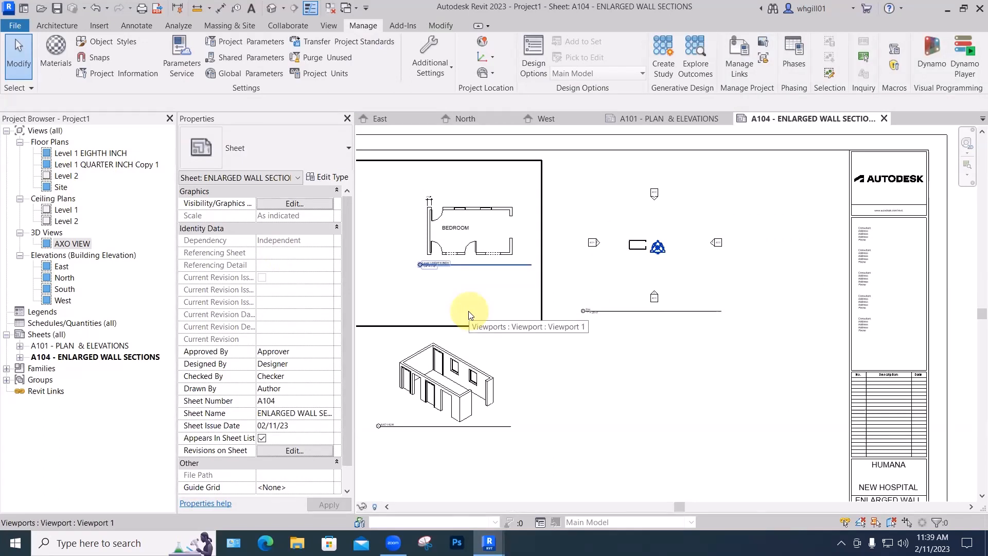
{"action": "middle_click_drag", "start_coordinate": [478, 307], "coordinate": [582, 303]}
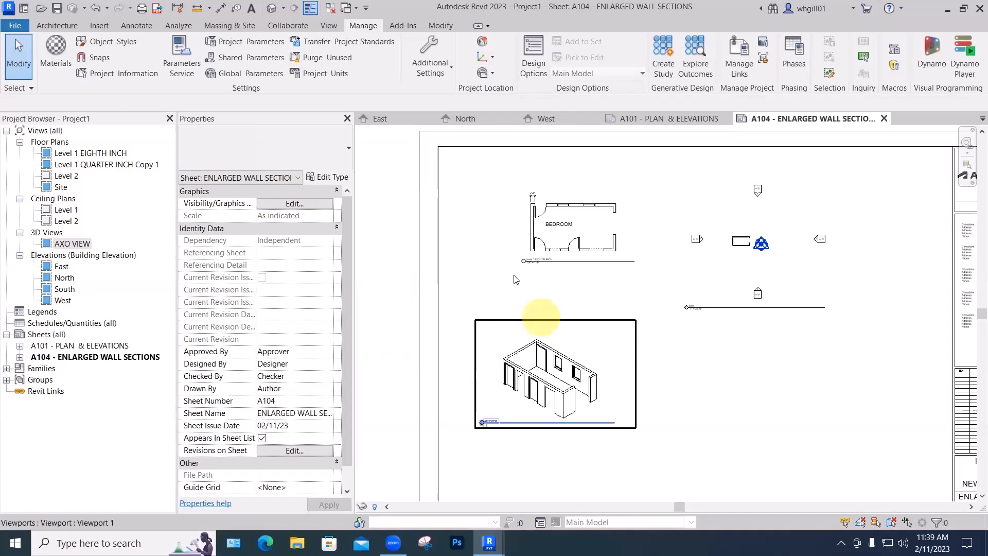
{"action": "middle_click_drag", "start_coordinate": [516, 280], "coordinate": [489, 239]}
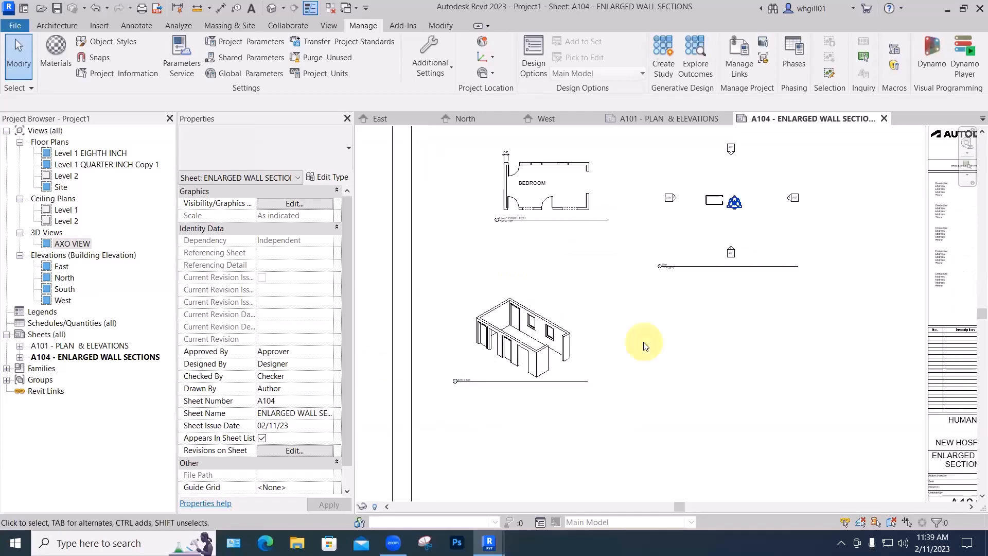
{"action": "left_click", "coordinate": [551, 320]}
{"action": "scroll", "coordinate": [302, 393], "scroll_direction": "down", "scroll_amount": 3}
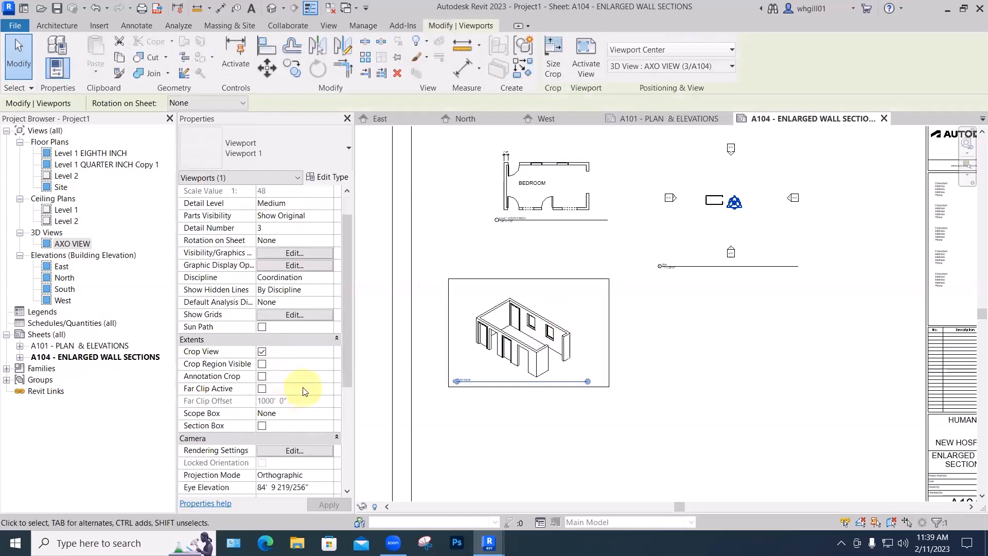
{"action": "left_click", "coordinate": [262, 328]}
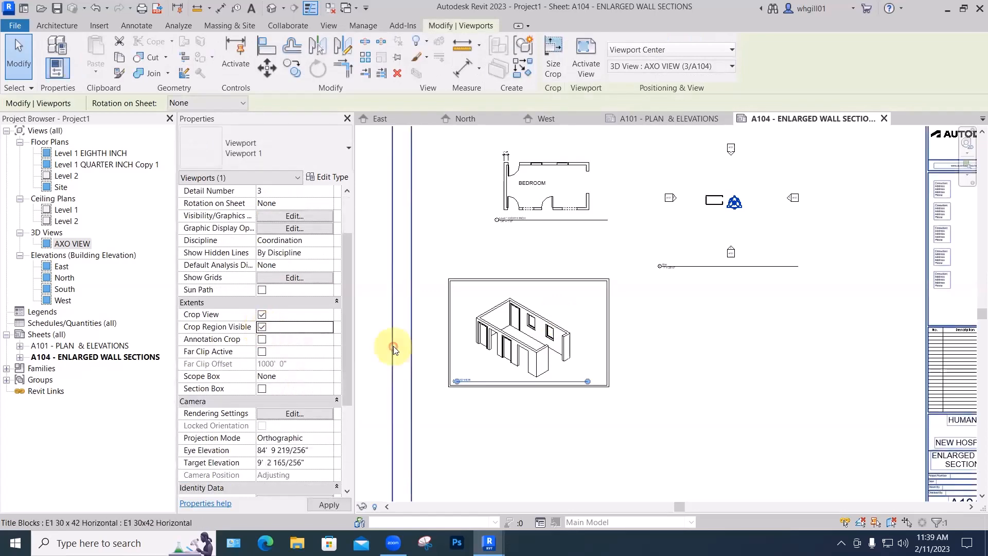
{"action": "left_click", "coordinate": [465, 291]}
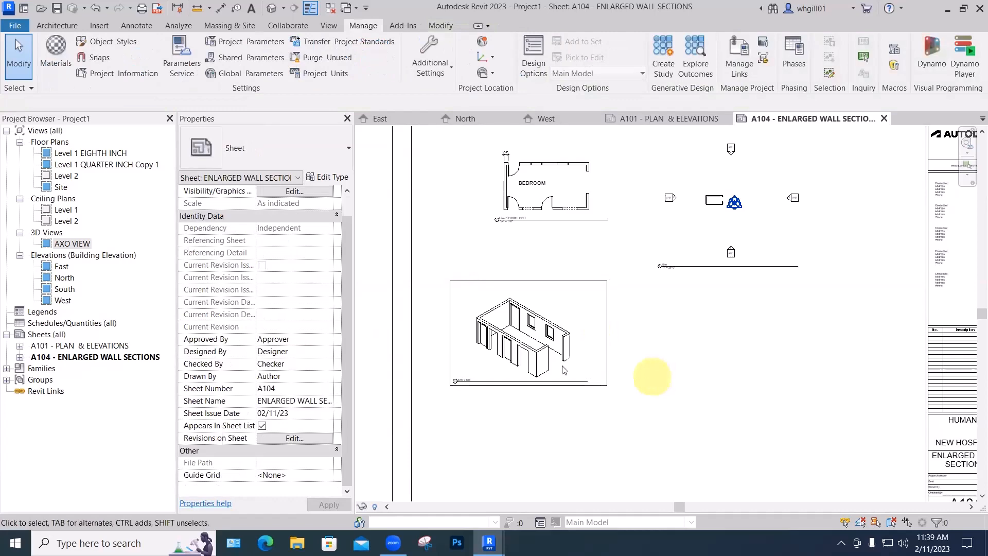
Activate the AXO VIEW on the sheet, give it a shaded, coloured visual style, and deactivate the view
{"action": "double_click", "coordinate": [492, 366]}
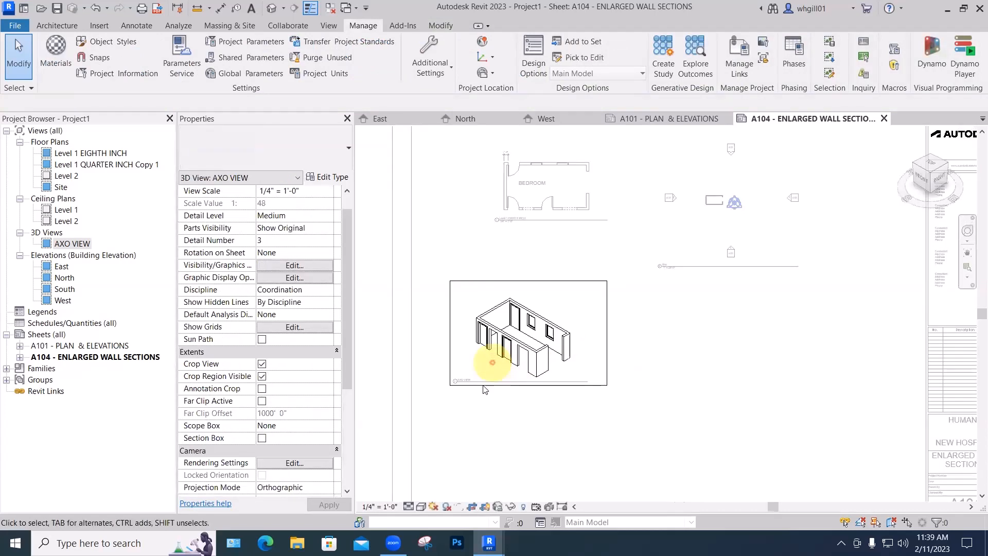
{"action": "left_click", "coordinate": [421, 507]}
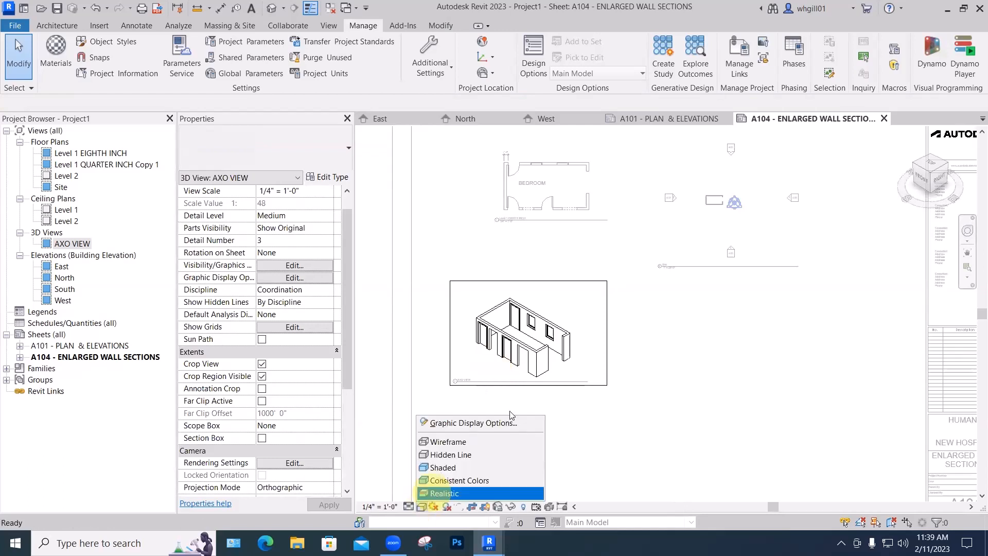
{"action": "scroll", "coordinate": [510, 413], "scroll_direction": "up", "scroll_amount": 5}
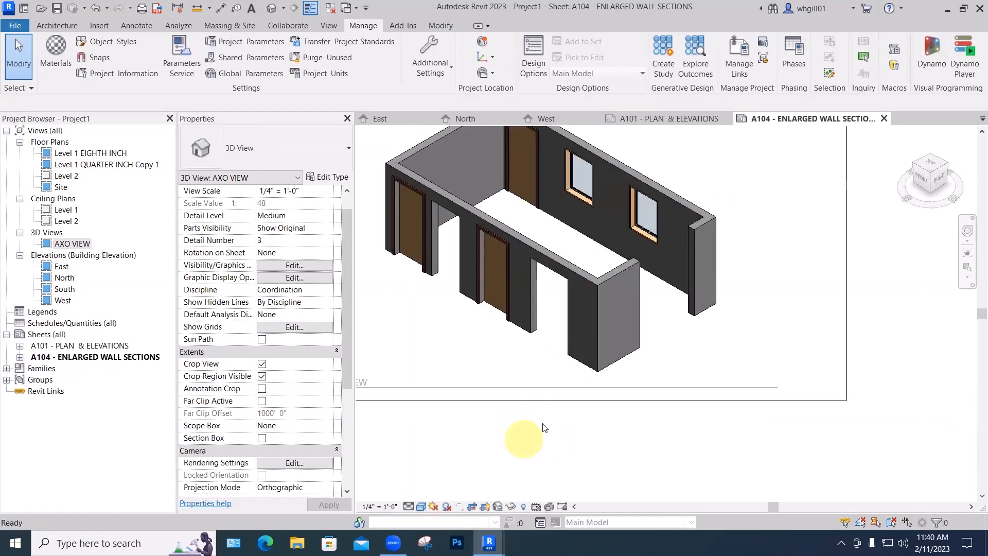
{"action": "scroll", "coordinate": [543, 423], "scroll_direction": "down", "scroll_amount": 2}
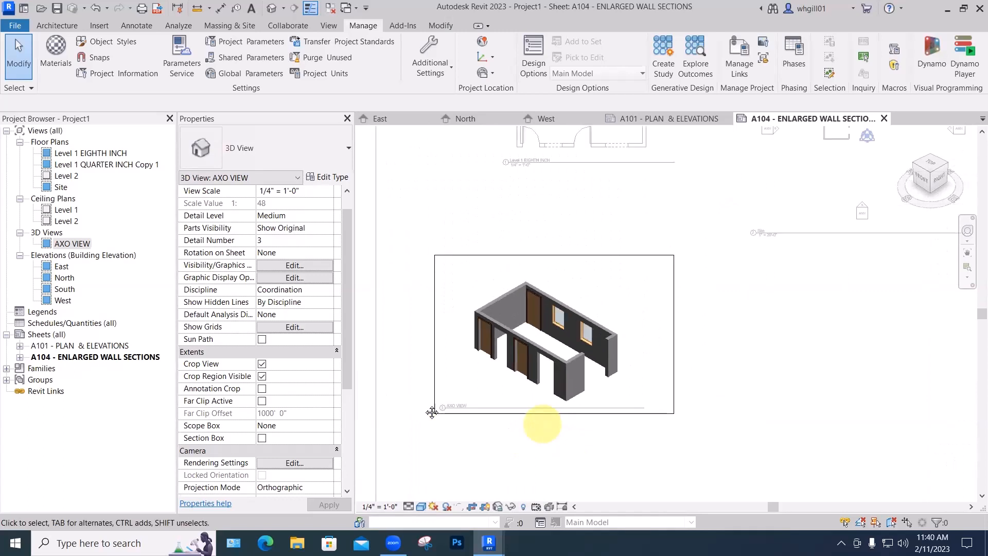
{"action": "scroll", "coordinate": [419, 399], "scroll_direction": "down", "scroll_amount": 2}
{"action": "double_click", "coordinate": [415, 415]}
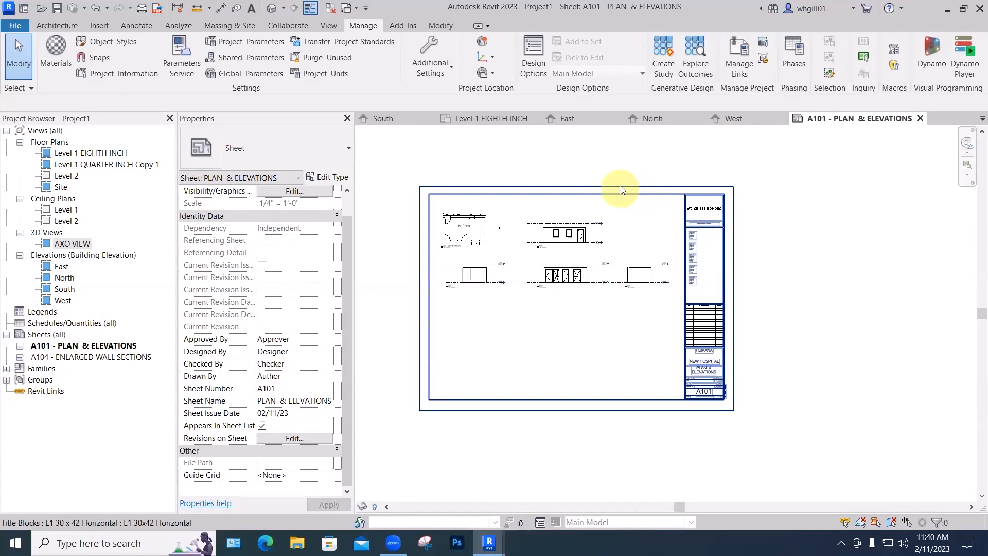
Place an aligned dimension for the overall height of the title block on sheet A101 - PLAN & ELEVATIONS
{"action": "left_click", "coordinate": [623, 191]}
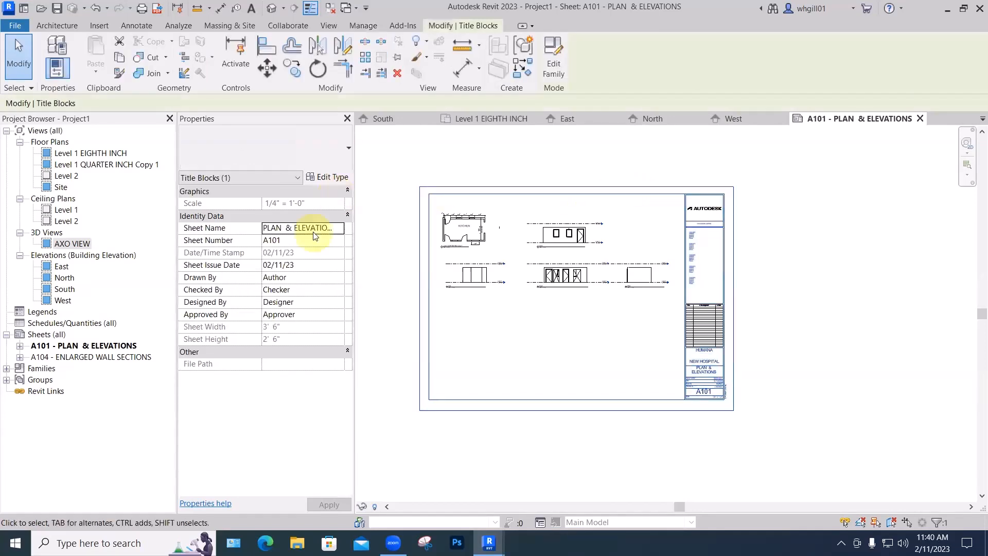
{"action": "left_click", "coordinate": [653, 180]}
{"action": "scroll", "coordinate": [667, 185], "scroll_direction": "up", "scroll_amount": 2}
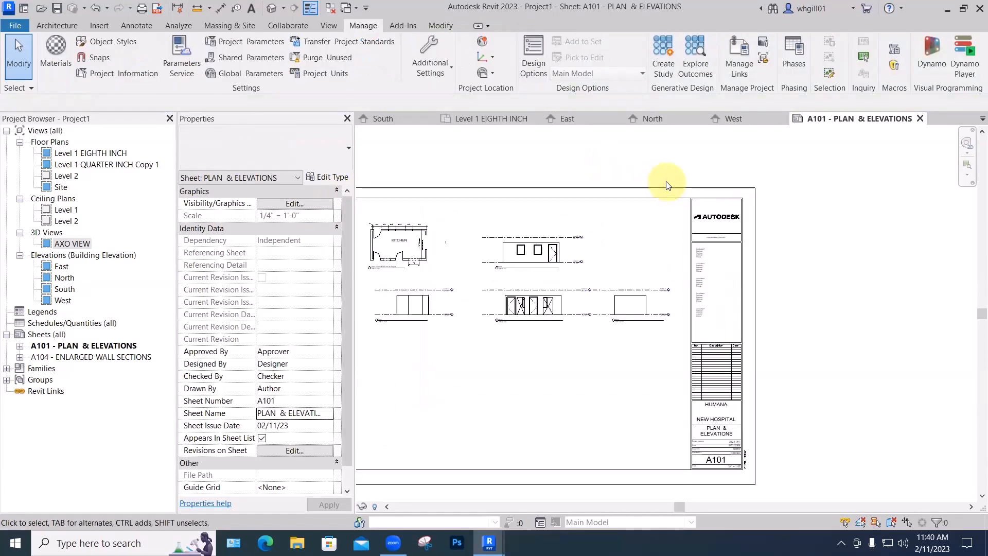
{"action": "key", "text": "d"}
{"action": "key", "text": "i"}
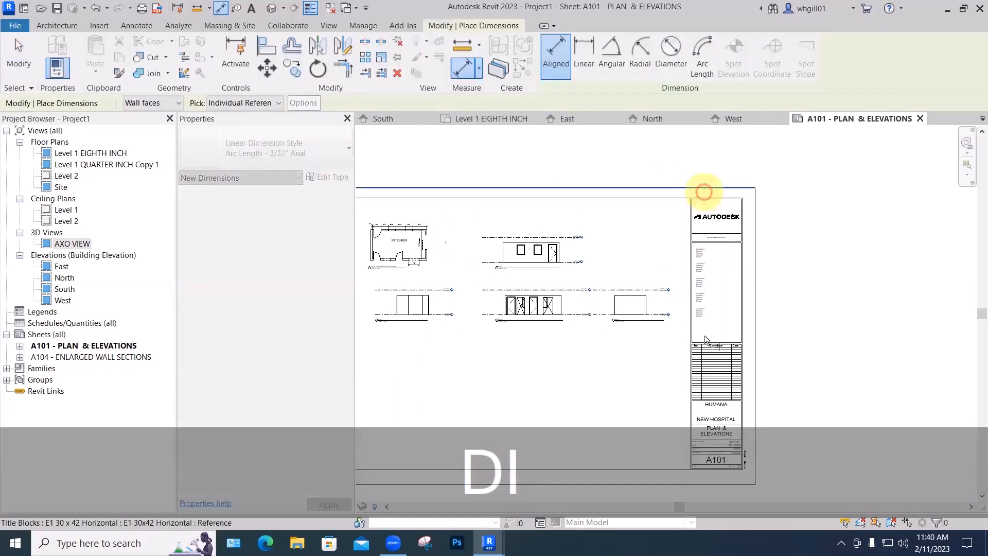
{"action": "scroll", "coordinate": [705, 339], "scroll_direction": "down", "scroll_amount": 3}
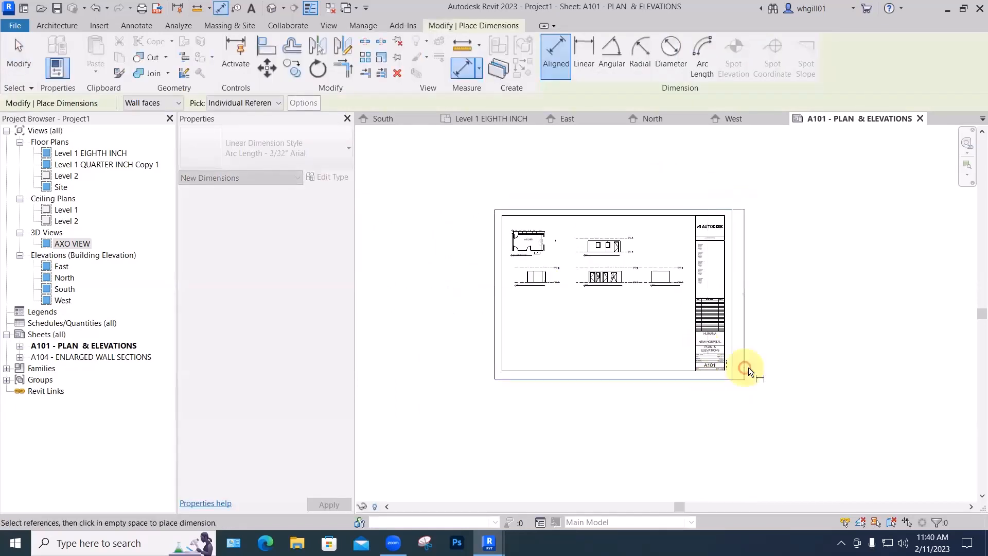
{"action": "left_click", "coordinate": [747, 367]}
{"action": "scroll", "coordinate": [753, 299], "scroll_direction": "up", "scroll_amount": 6}
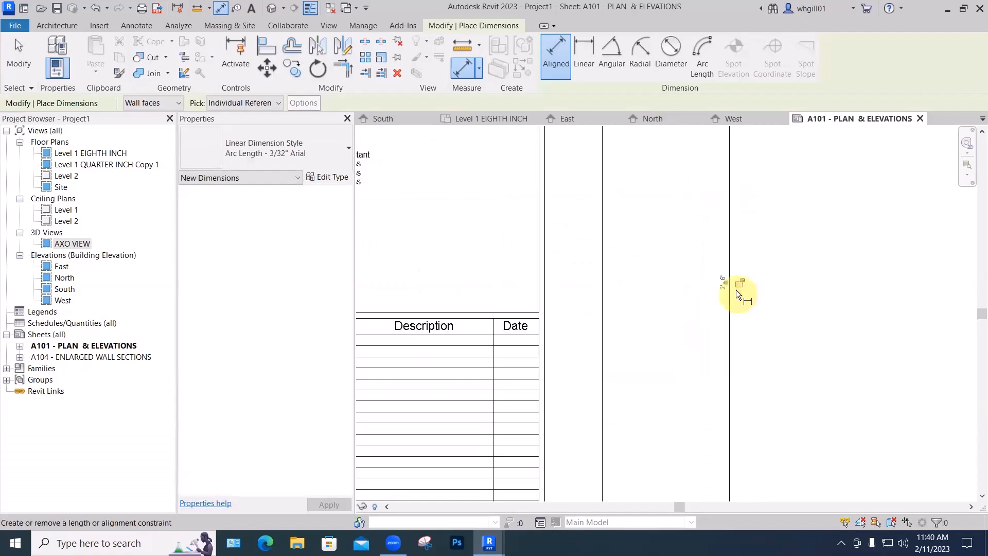
{"action": "scroll", "coordinate": [736, 289], "scroll_direction": "up", "scroll_amount": 2}
Place an aligned dimension for the overall width of the title block above sheet A101 and finish dimensioning
{"action": "scroll", "coordinate": [735, 289], "scroll_direction": "down", "scroll_amount": 4}
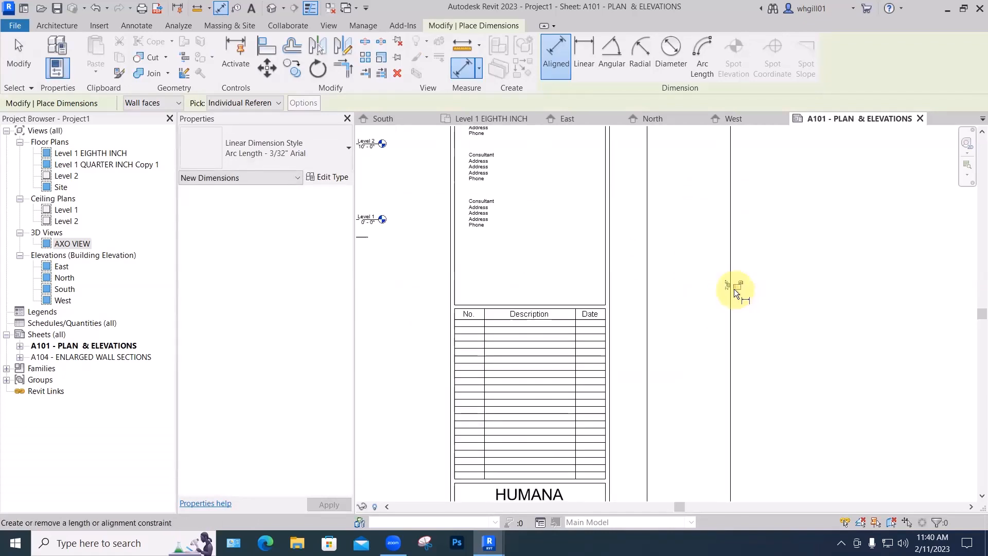
{"action": "scroll", "coordinate": [736, 291], "scroll_direction": "down", "scroll_amount": 3}
{"action": "scroll", "coordinate": [705, 284], "scroll_direction": "down", "scroll_amount": 1}
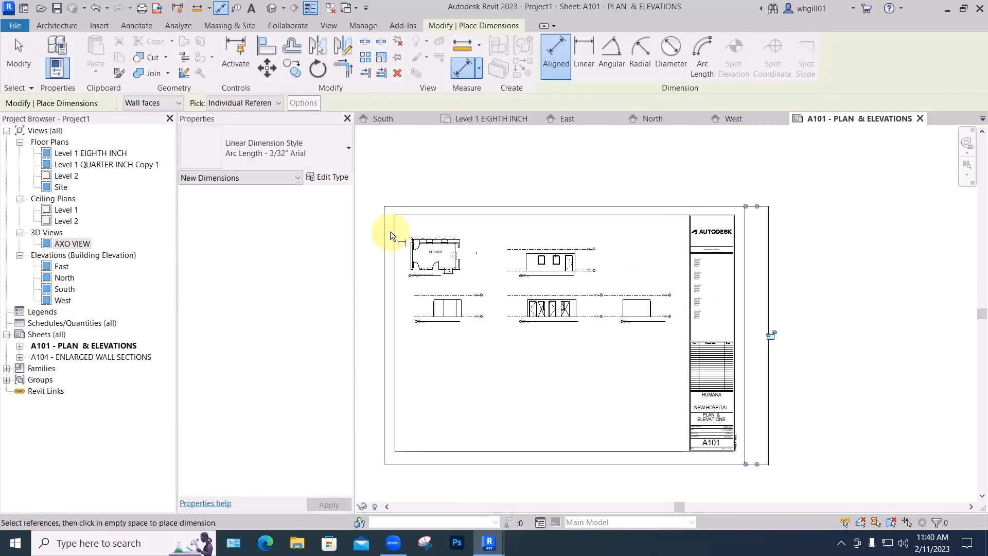
{"action": "left_click", "coordinate": [589, 233]}
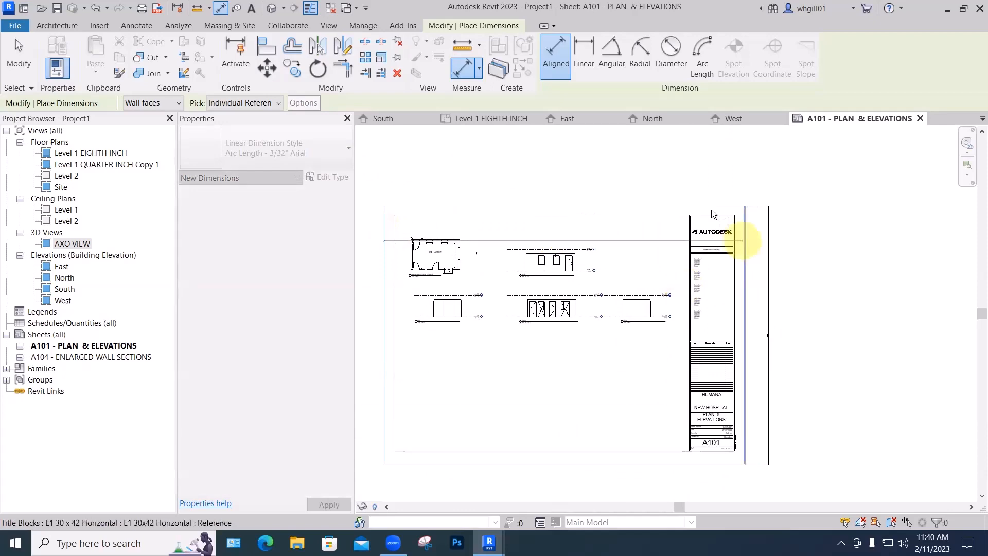
{"action": "left_click", "coordinate": [645, 196]}
{"action": "scroll", "coordinate": [566, 194], "scroll_direction": "up", "scroll_amount": 4}
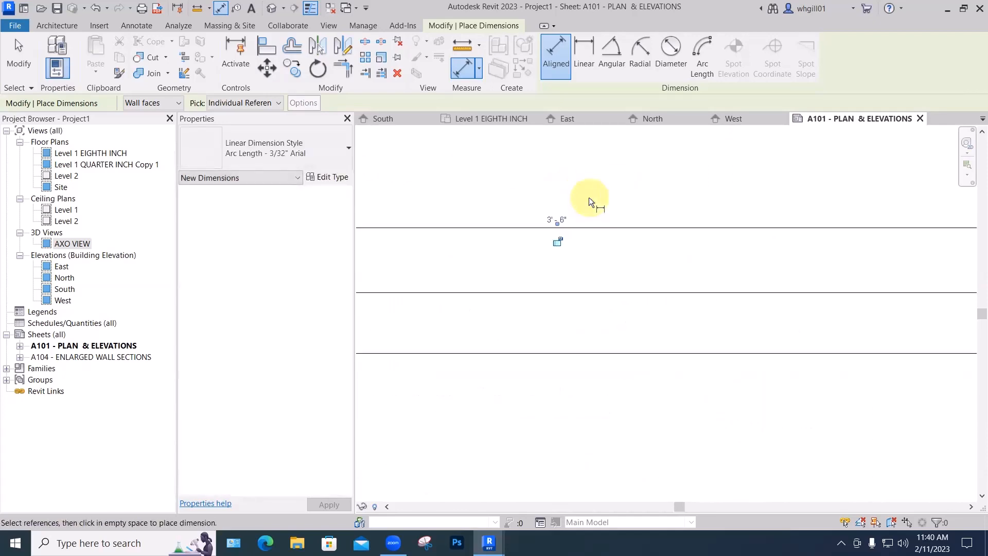
{"action": "key", "text": "Escape"}
{"action": "scroll", "coordinate": [588, 196], "scroll_direction": "down", "scroll_amount": 5}
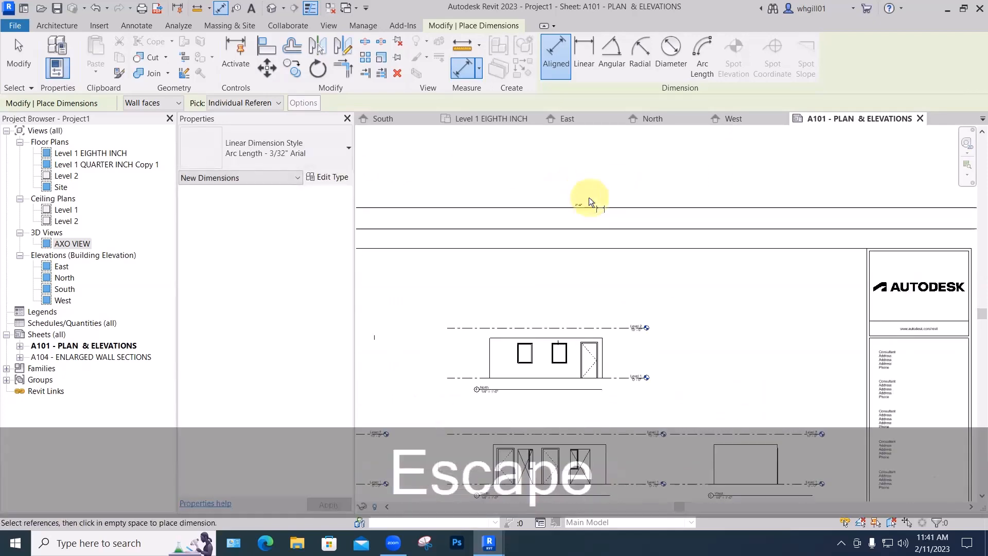
{"action": "scroll", "coordinate": [588, 196], "scroll_direction": "down", "scroll_amount": 3}
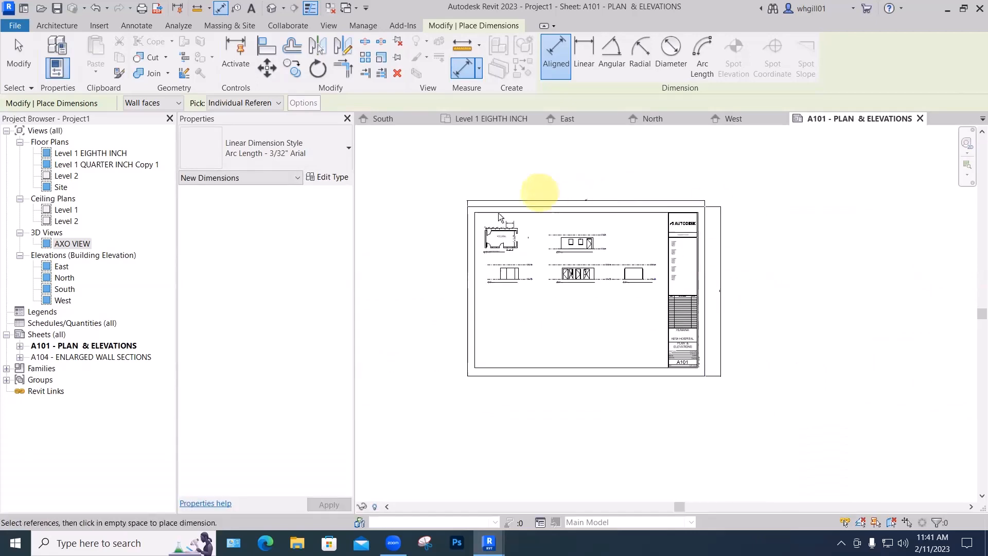
{"action": "key", "text": "Escape"}
{"action": "key", "text": "Escape"}
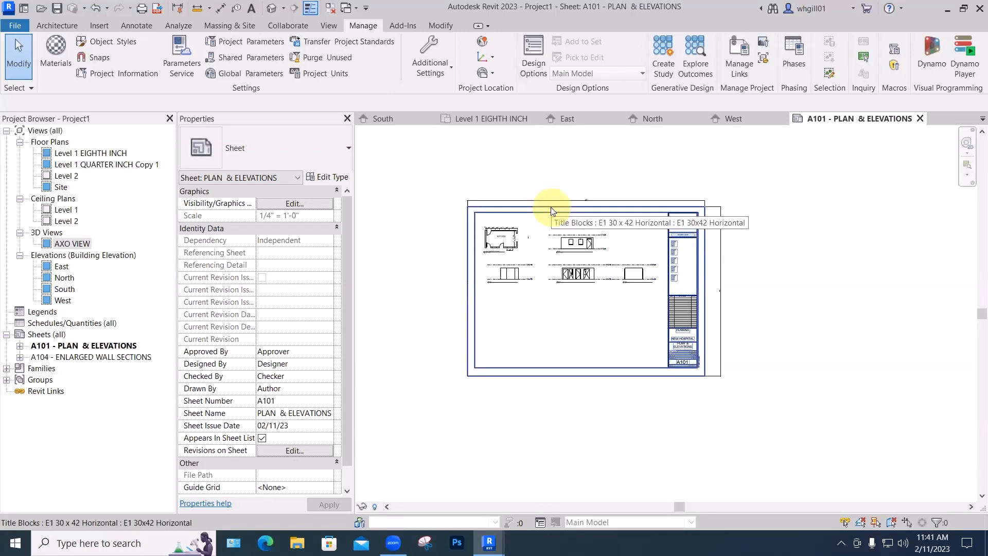
Select the title block on sheet A101 and open its E1 30 x 42 Horizontal family for editing
{"action": "left_click", "coordinate": [553, 210]}
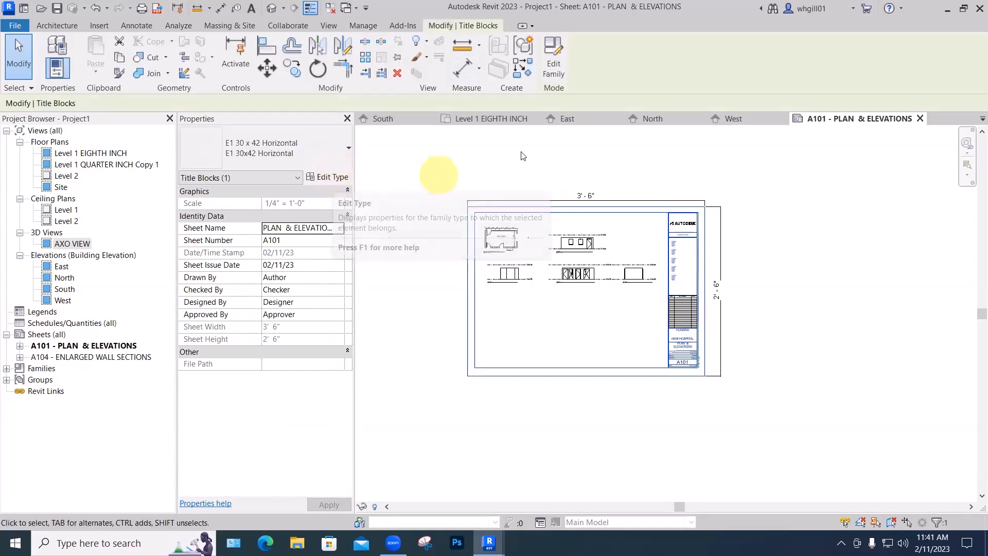
{"action": "left_click", "coordinate": [328, 177]}
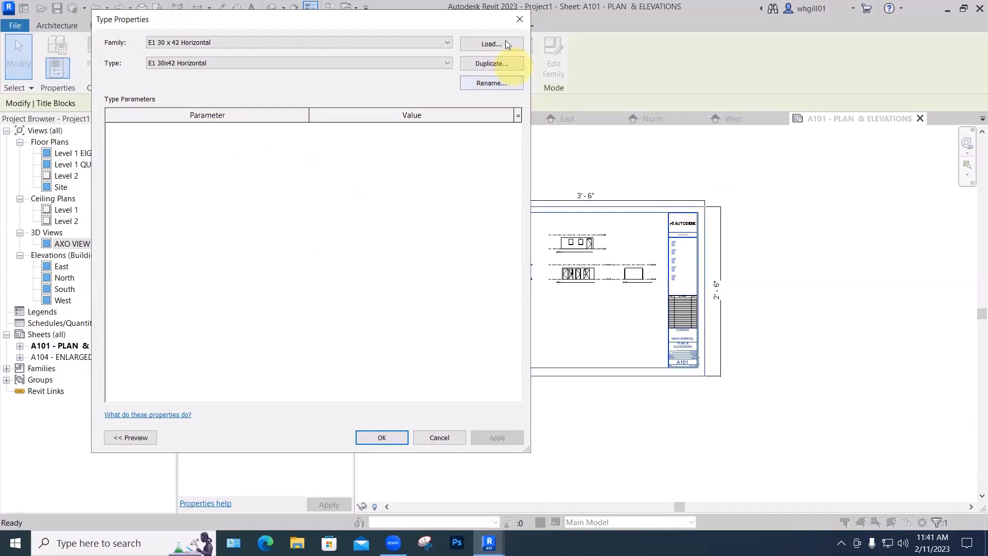
{"action": "left_click", "coordinate": [520, 19]}
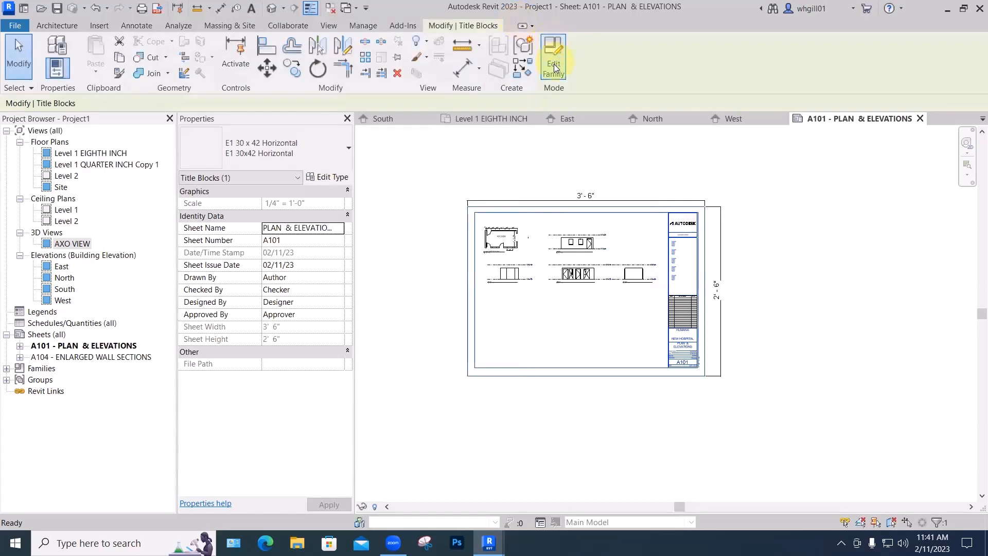
{"action": "left_click", "coordinate": [554, 65]}
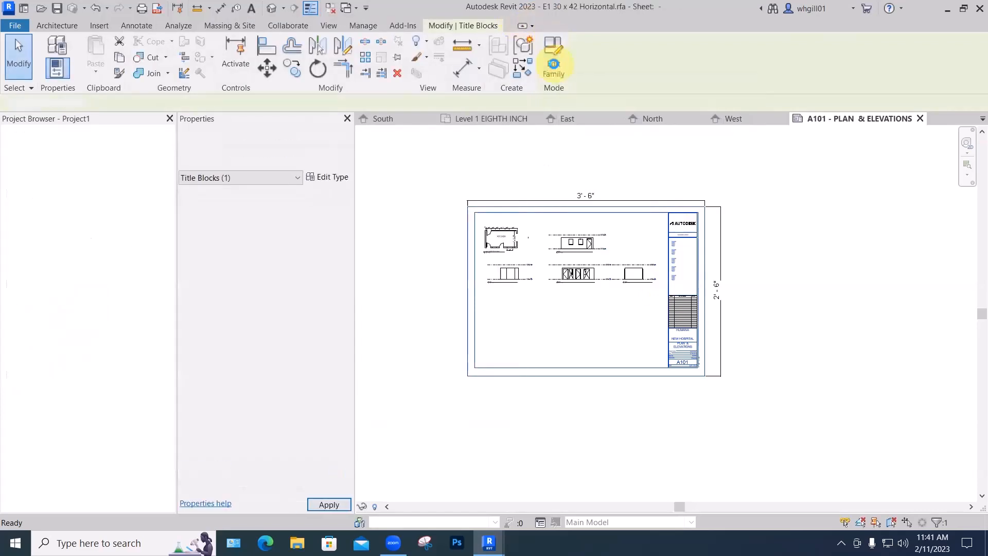
{"action": "scroll", "coordinate": [569, 203], "scroll_direction": "down", "scroll_amount": 3}
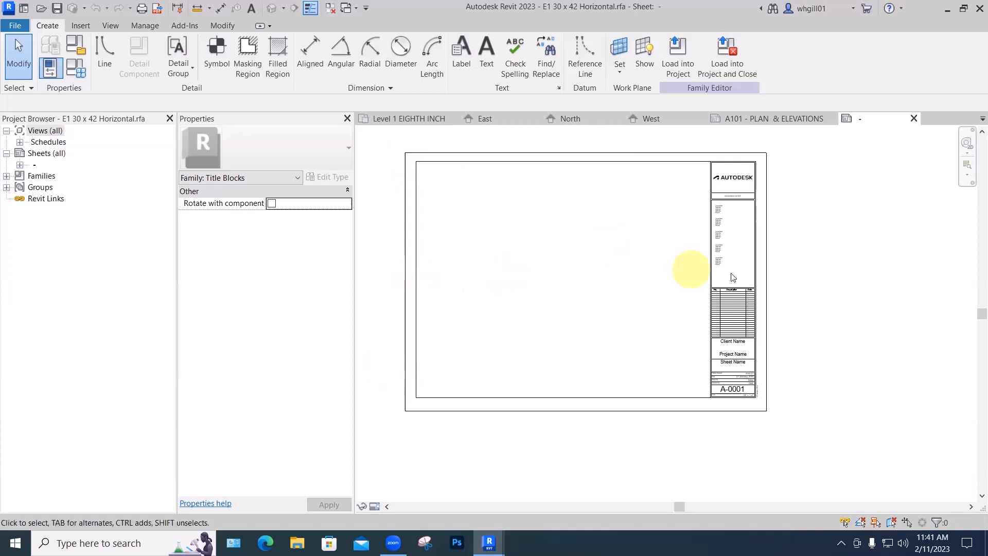
Delete the five Consultant address text blocks from the title block family
{"action": "scroll", "coordinate": [733, 269], "scroll_direction": "up", "scroll_amount": 3}
{"action": "scroll", "coordinate": [734, 266], "scroll_direction": "up", "scroll_amount": 2}
{"action": "middle_click_drag", "start_coordinate": [734, 266], "coordinate": [723, 333]}
{"action": "left_click_drag", "start_coordinate": [726, 333], "coordinate": [689, 154]}
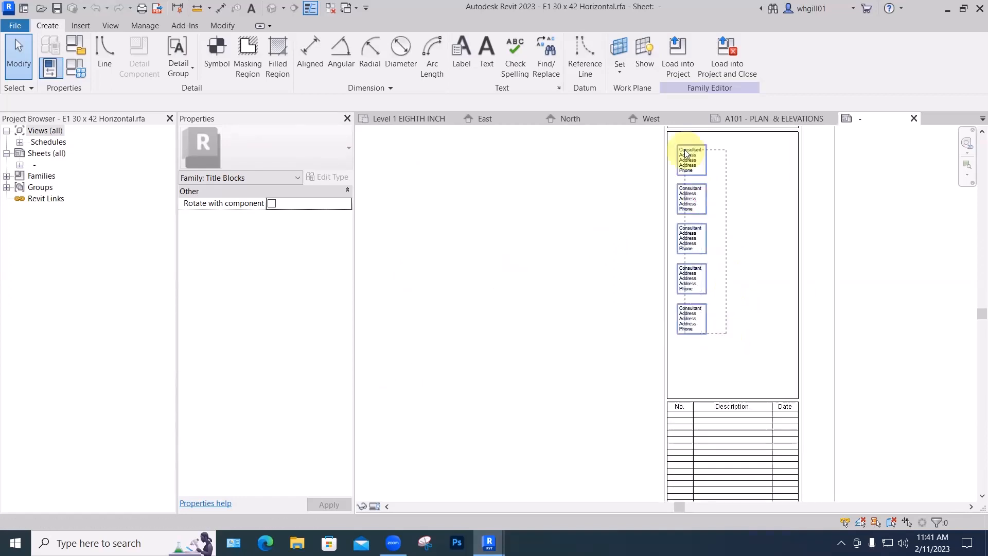
{"action": "key", "text": "BackSpace"}
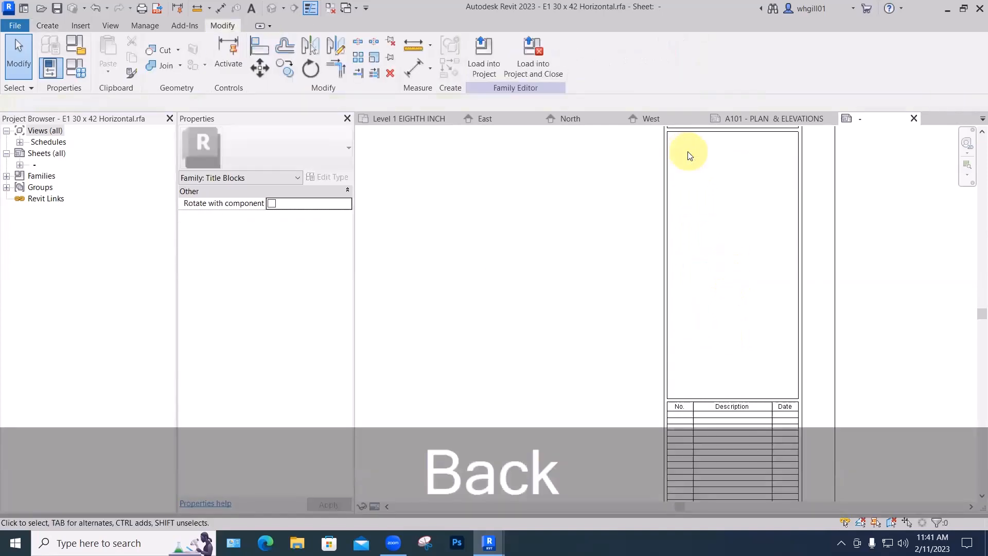
Move the title block's upper border lines together with the logo and web address area 6" straight down
{"action": "scroll", "coordinate": [690, 156], "scroll_direction": "down", "scroll_amount": 5}
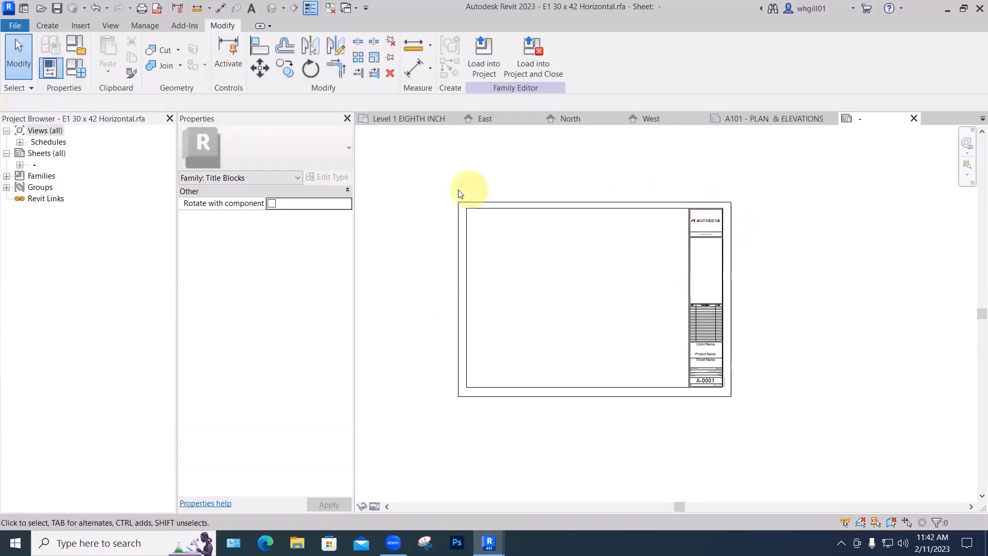
{"action": "left_click_drag", "start_coordinate": [439, 192], "coordinate": [754, 265]}
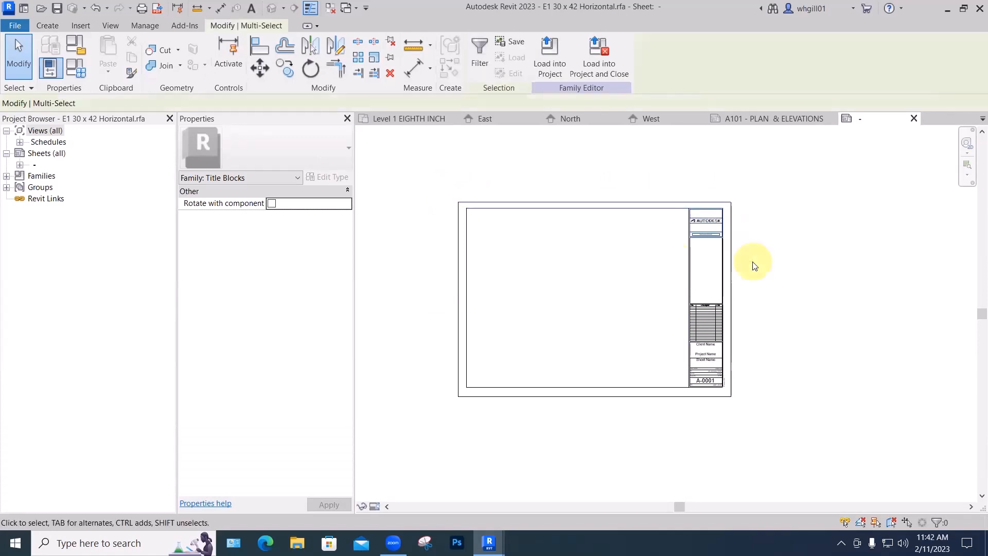
{"action": "key", "text": "m"}
{"action": "key", "text": "v"}
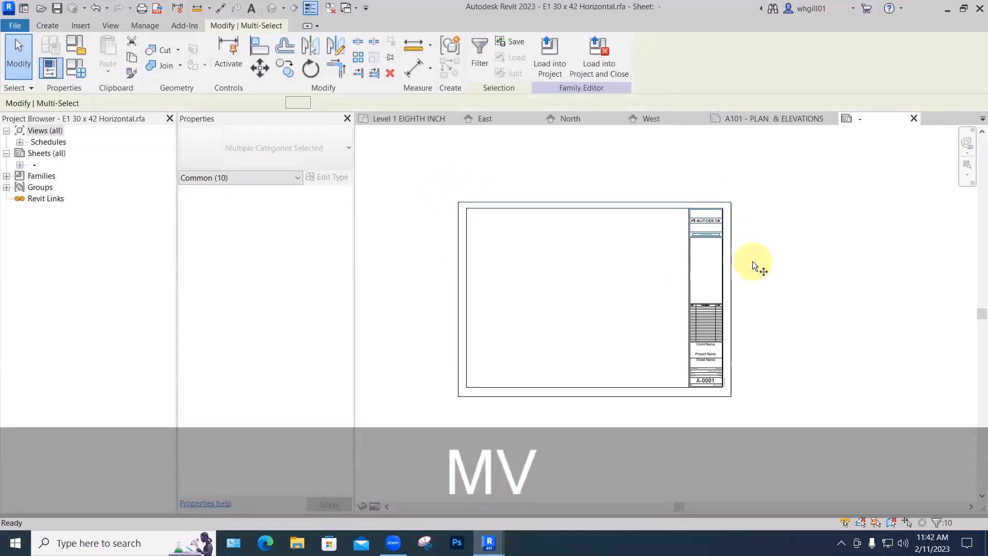
{"action": "left_click", "coordinate": [750, 238]}
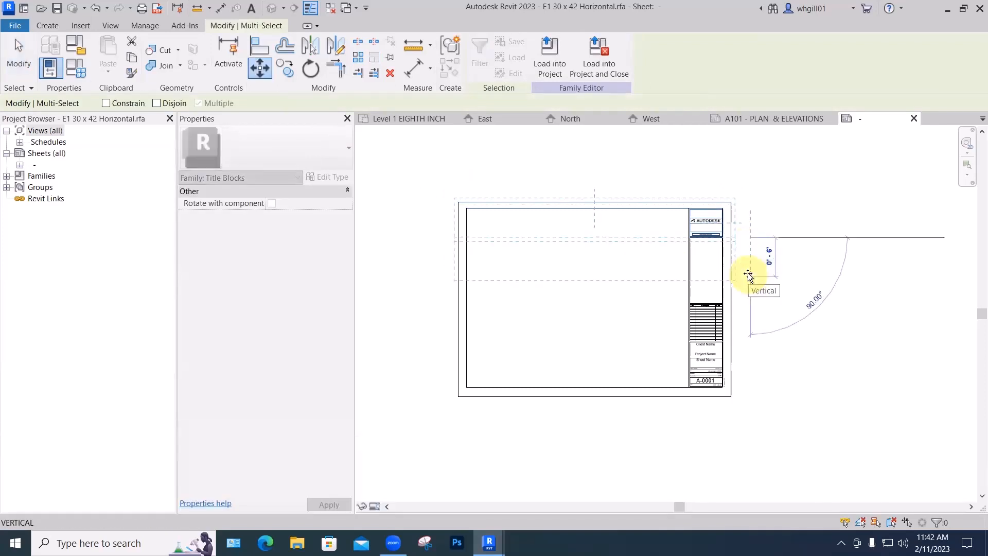
{"action": "type", "text": "6'"}
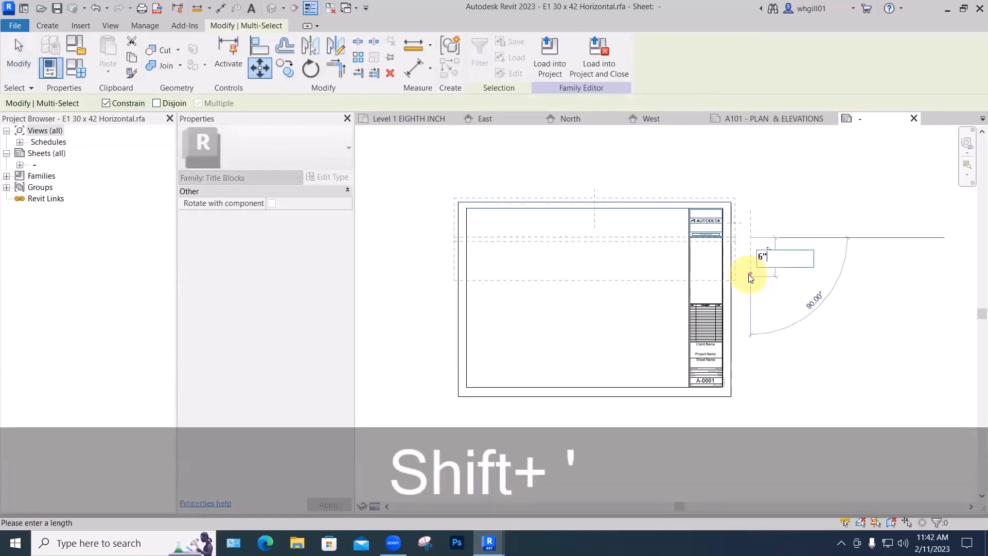
{"action": "key", "text": "Return"}
{"action": "left_click", "coordinate": [749, 278]}
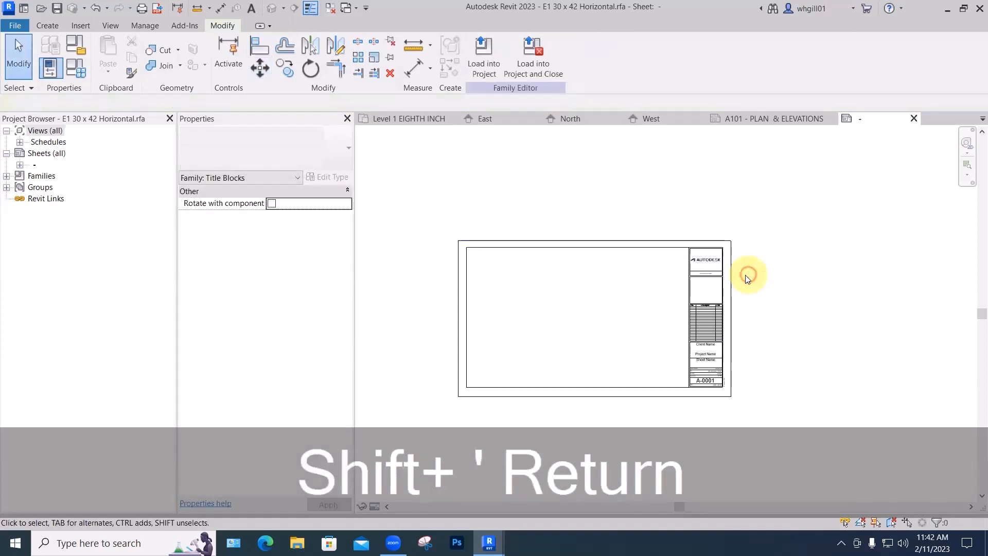
Try to move the two left vertical border lines 8" inward, and undo the move
{"action": "left_click_drag", "start_coordinate": [445, 232], "coordinate": [496, 421]}
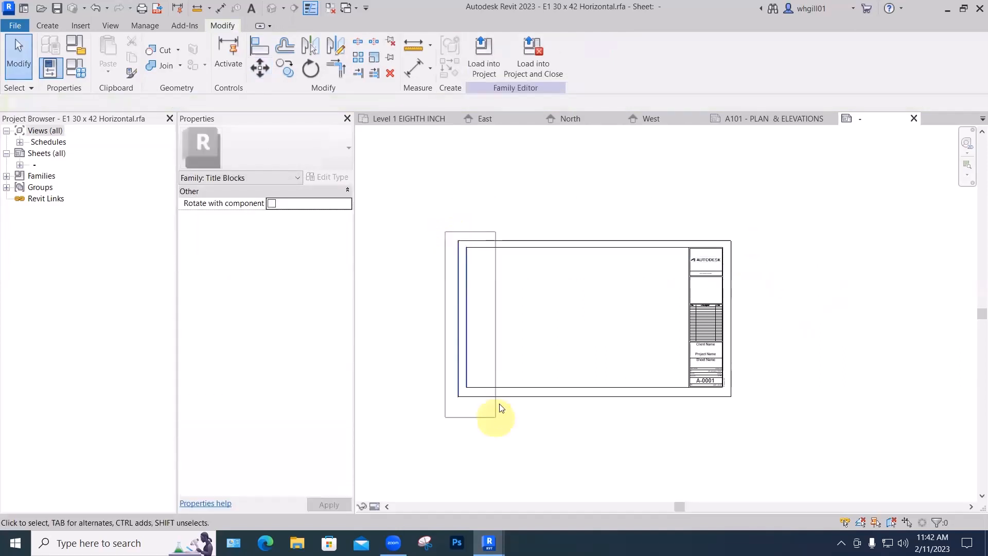
{"action": "key", "text": "m"}
{"action": "key", "text": "v"}
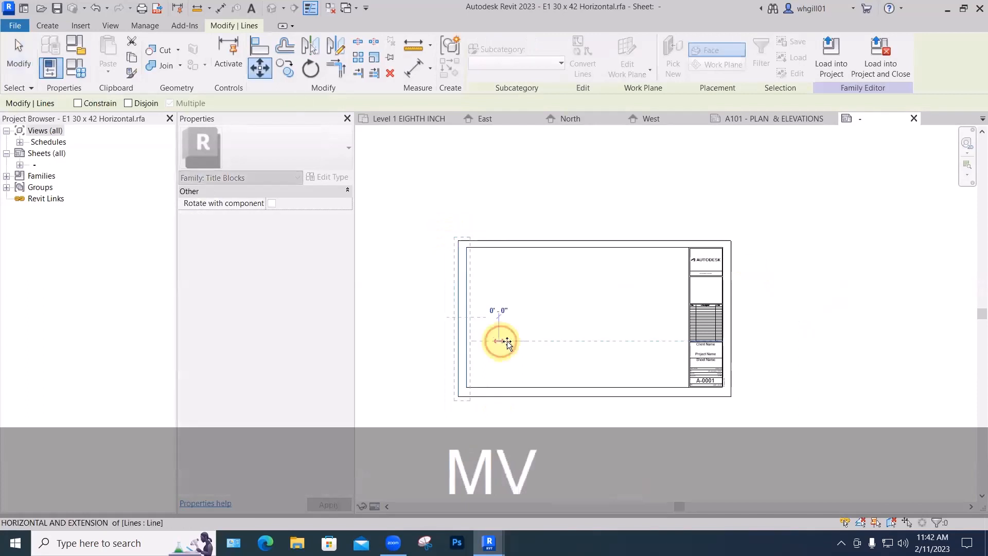
{"action": "type", "text": "8"}
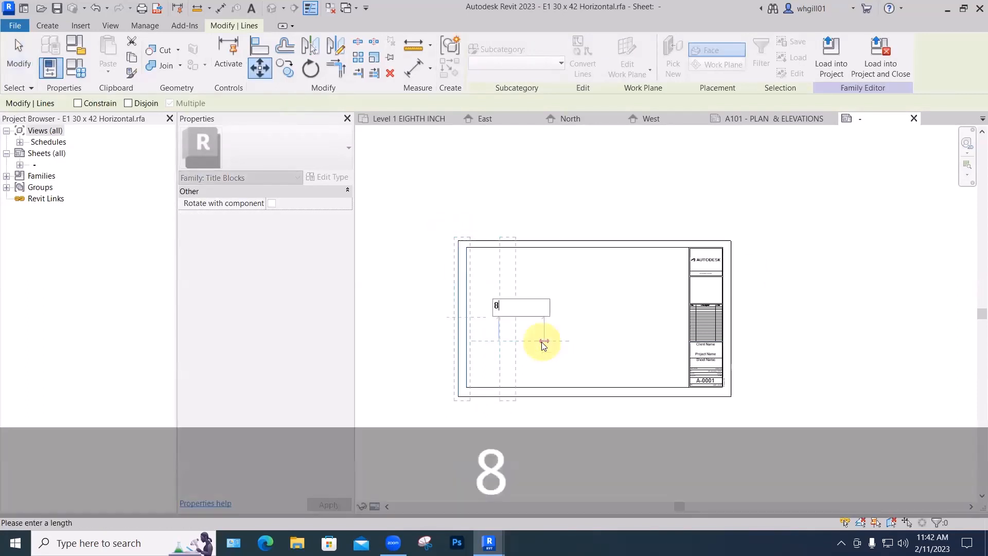
{"action": "type", "text": "\""}
{"action": "key", "text": "Return"}
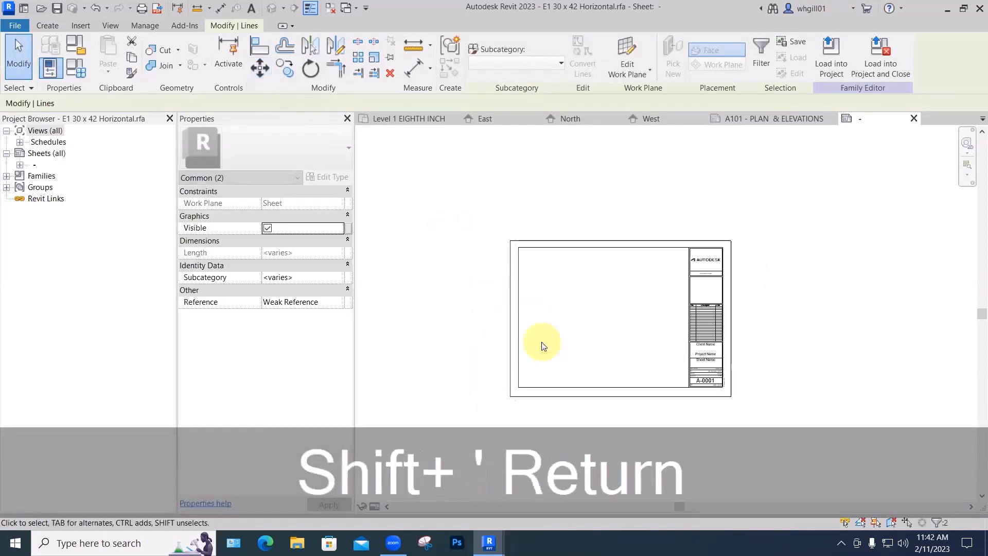
{"action": "key", "text": "ctrl+z"}
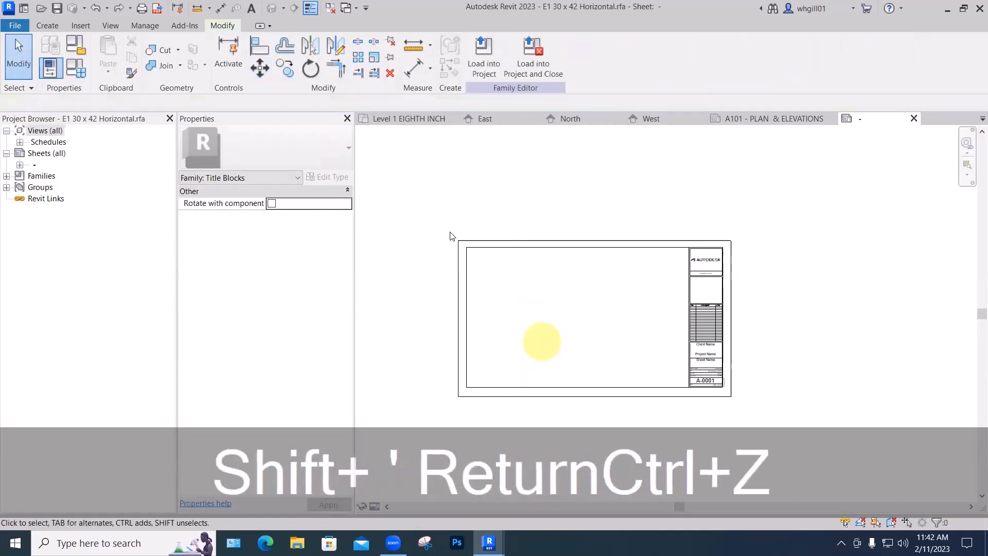
Move the two left vertical border lines of the title block 6" horizontally inward
{"action": "left_click_drag", "start_coordinate": [450, 236], "coordinate": [471, 412]}
{"action": "key", "text": "m"}
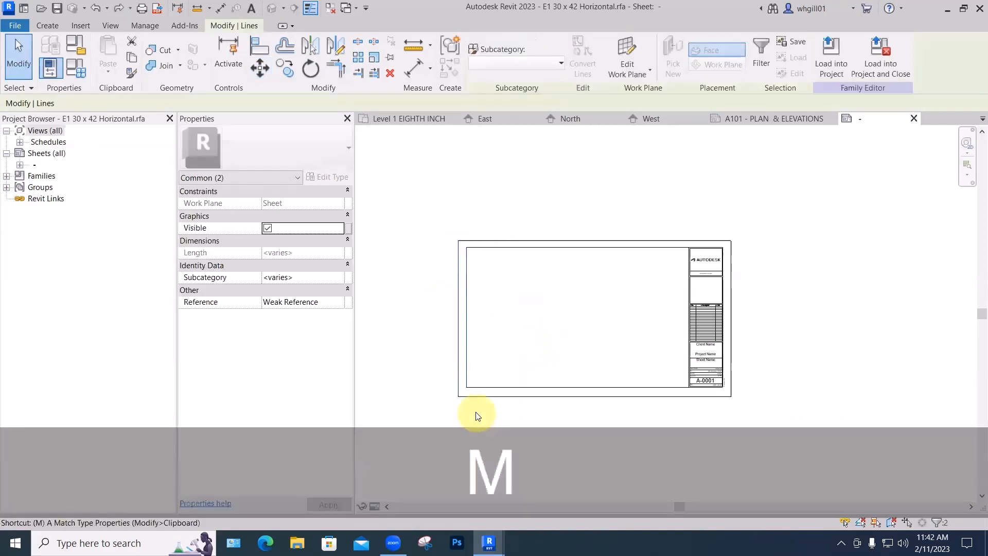
{"action": "key", "text": "v"}
{"action": "left_click", "coordinate": [480, 332]}
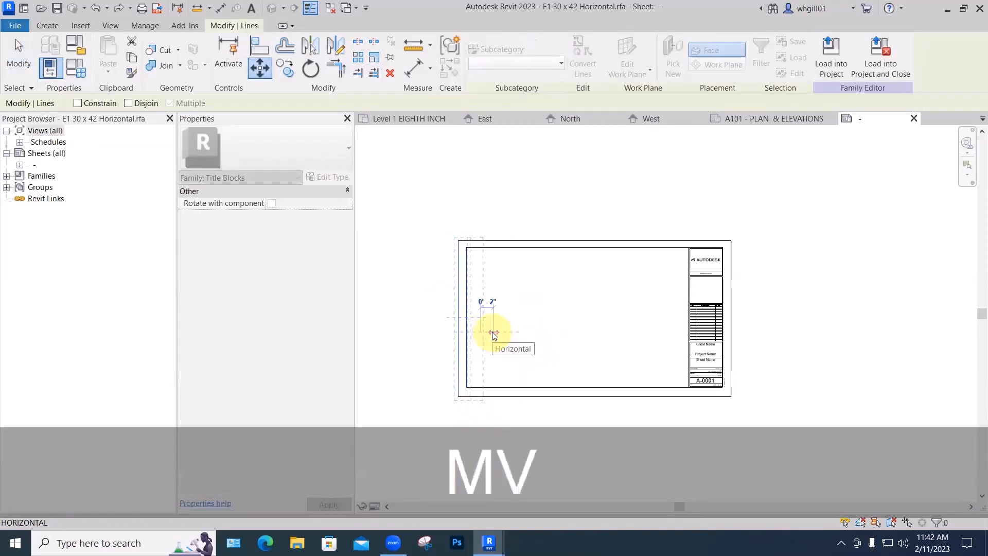
{"action": "type", "text": "8\""}
{"action": "key", "text": "Return"}
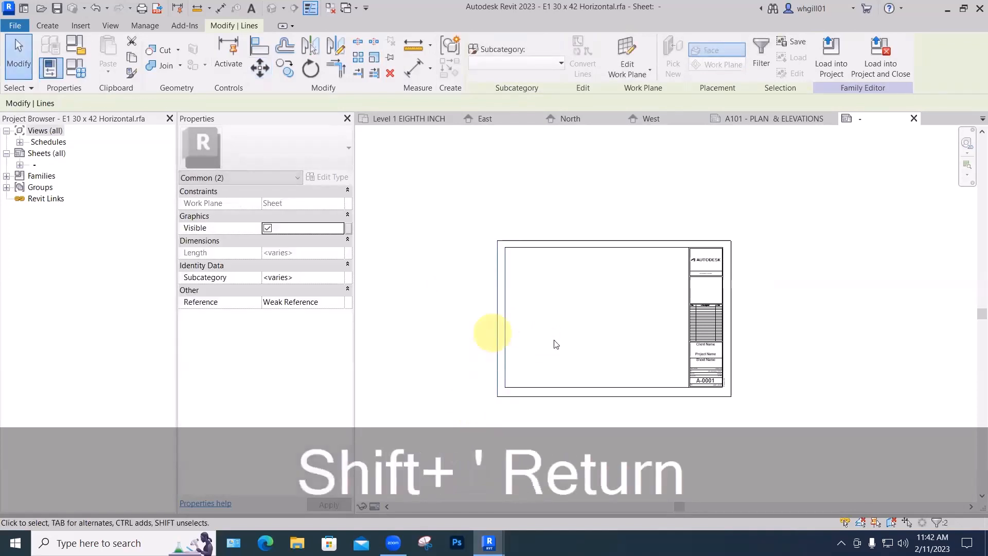
{"action": "left_click", "coordinate": [657, 348]}
Check the left margin with an aligned dimension between the outer sheet edge and inner border, and delete that dimension
{"action": "scroll", "coordinate": [656, 348], "scroll_direction": "up", "scroll_amount": 2}
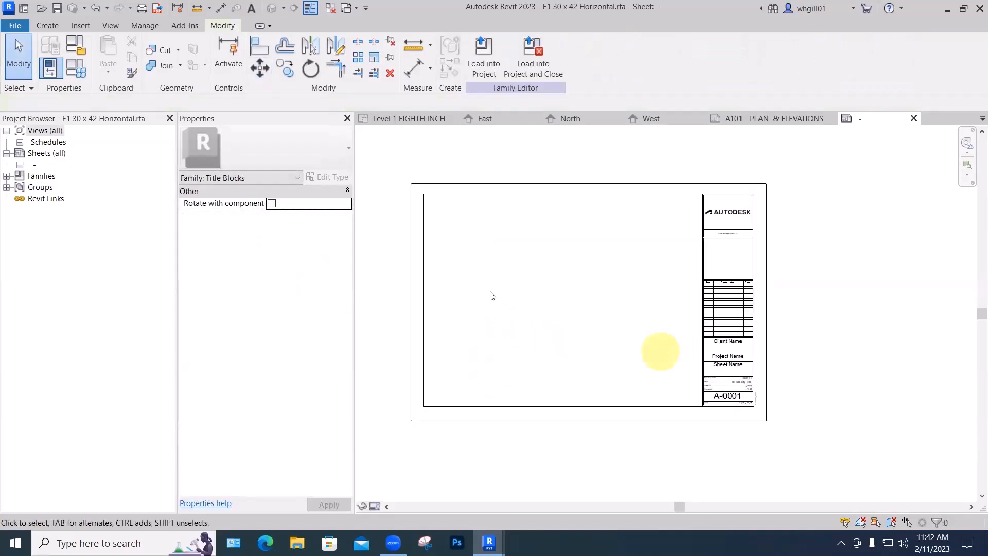
{"action": "left_click", "coordinate": [474, 288]}
{"action": "left_click", "coordinate": [416, 300]}
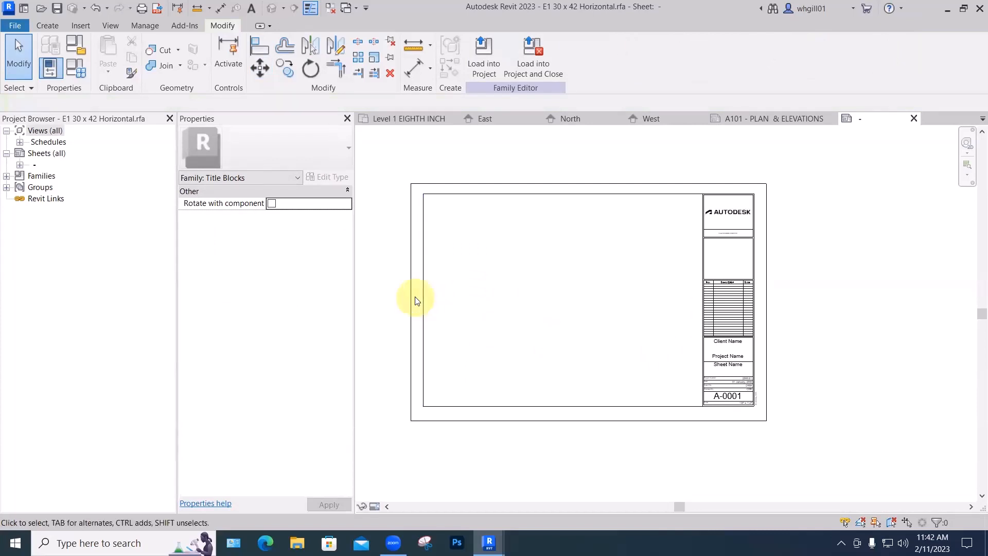
{"action": "key", "text": "d"}
{"action": "key", "text": "i"}
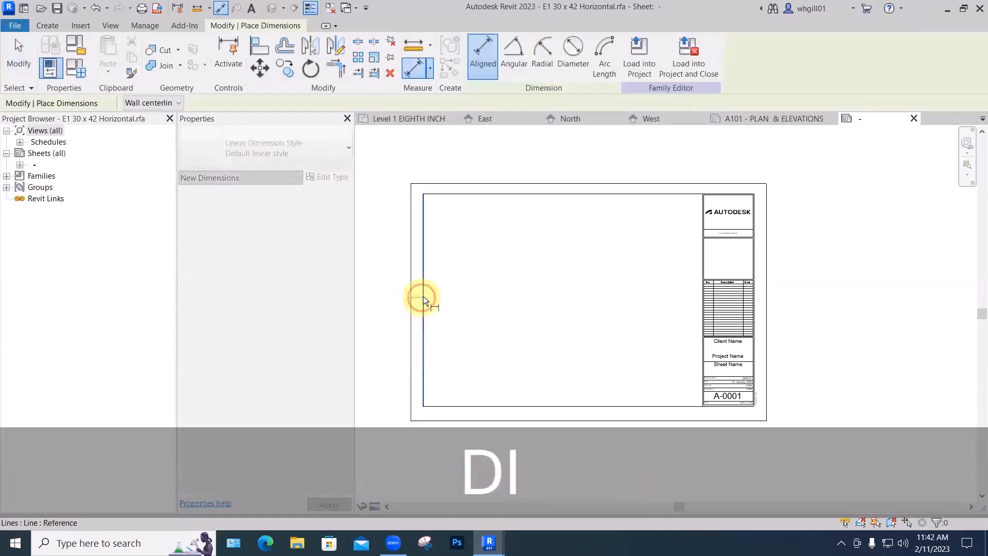
{"action": "left_click", "coordinate": [423, 296]}
{"action": "left_click", "coordinate": [424, 283]}
{"action": "scroll", "coordinate": [413, 287], "scroll_direction": "up", "scroll_amount": 1}
{"action": "scroll", "coordinate": [414, 289], "scroll_direction": "up", "scroll_amount": 4}
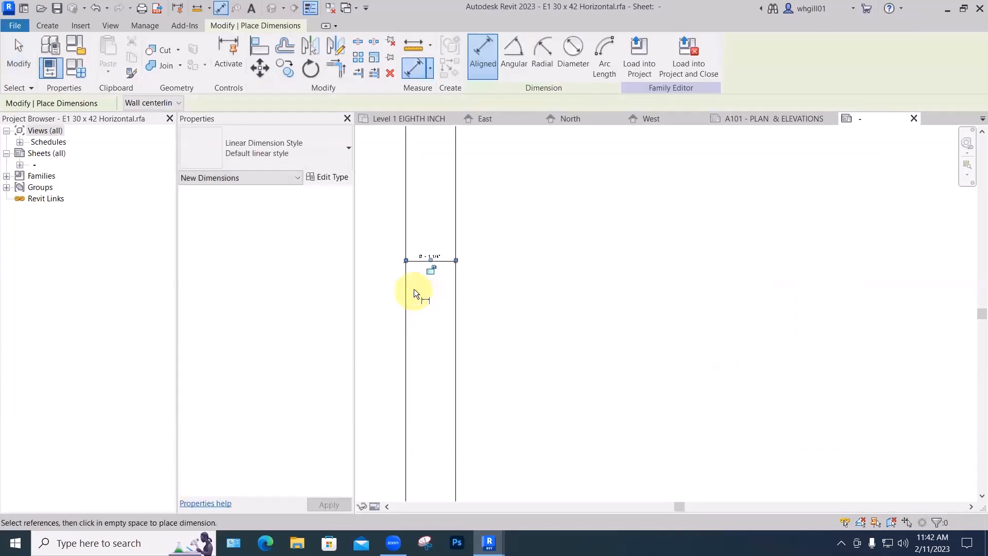
{"action": "key", "text": "Escape"}
{"action": "key", "text": "Escape"}
{"action": "scroll", "coordinate": [435, 276], "scroll_direction": "down", "scroll_amount": 5}
{"action": "key", "text": "BackSpace"}
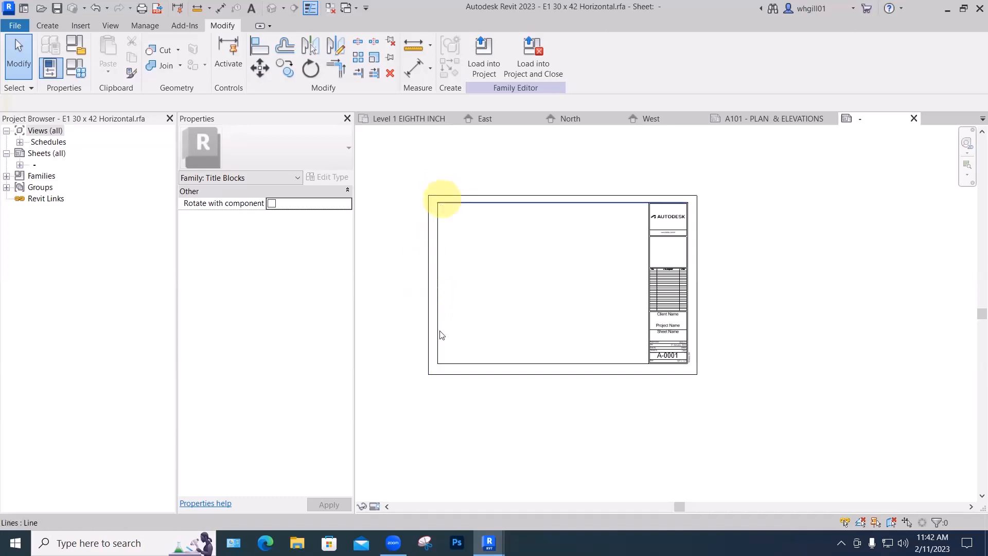
Save the edited title block family in the Documents folder as a new family file named CRASH COURSE 24X36 HORIZONTAL
{"action": "middle_click_drag", "start_coordinate": [522, 325], "coordinate": [562, 330]}
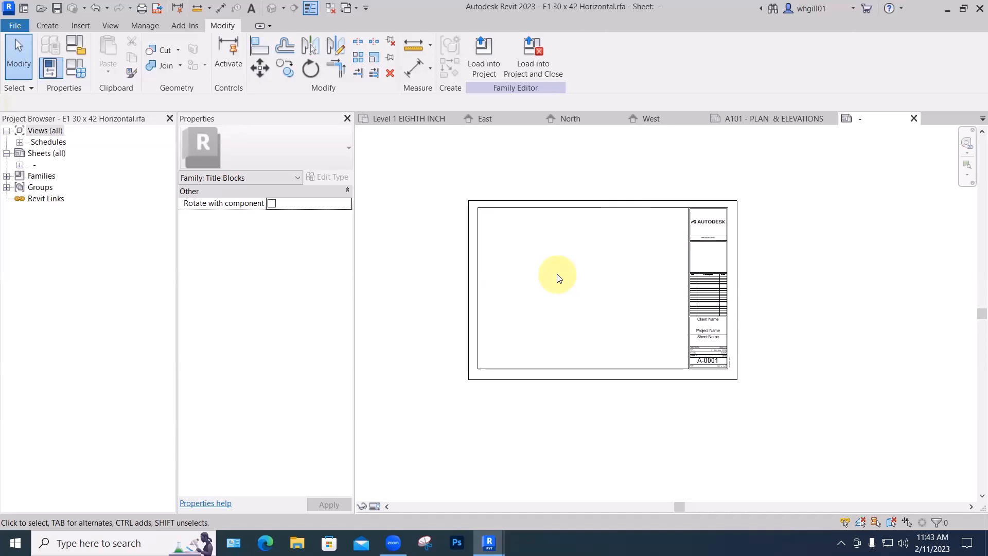
{"action": "left_click", "coordinate": [18, 25]}
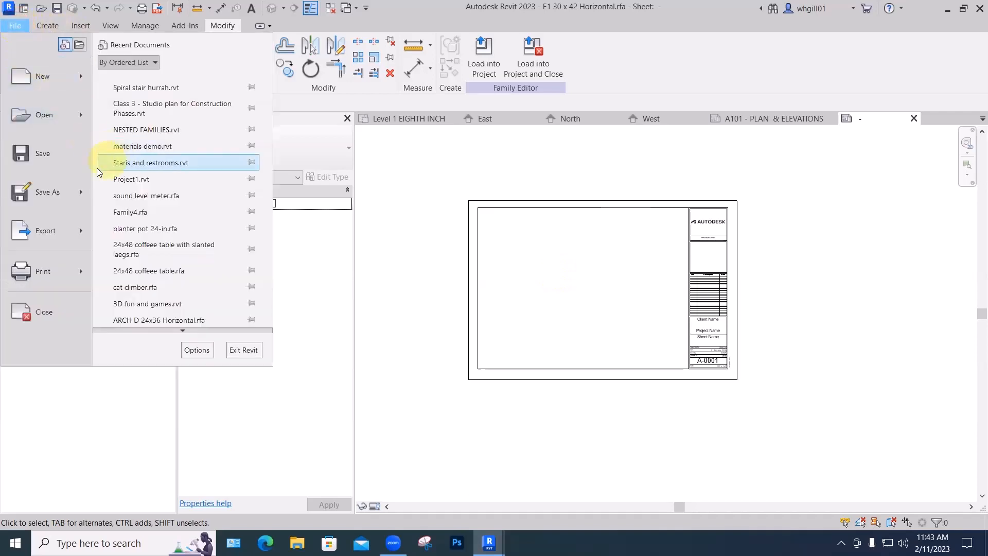
{"action": "mouse_move", "coordinate": [59, 193]}
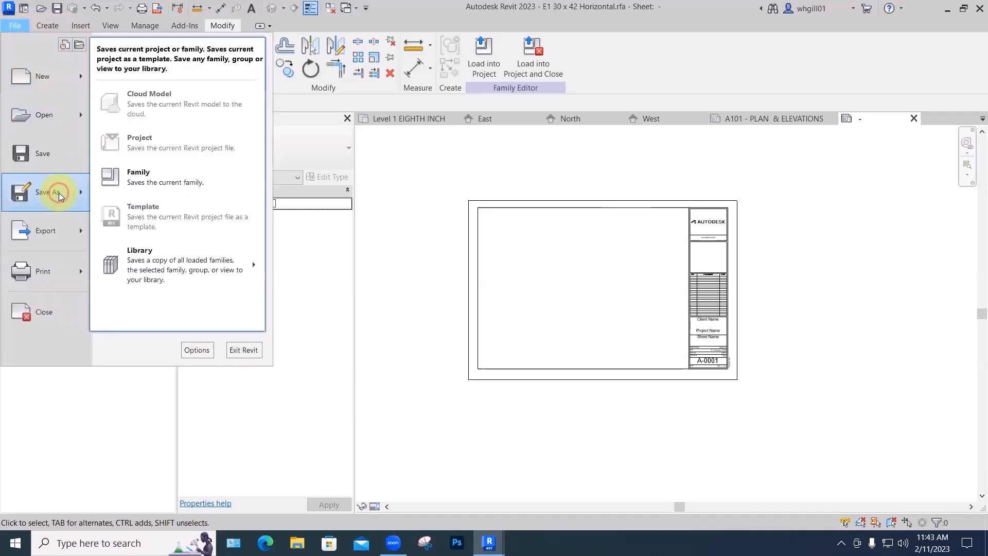
{"action": "left_click", "coordinate": [146, 188]}
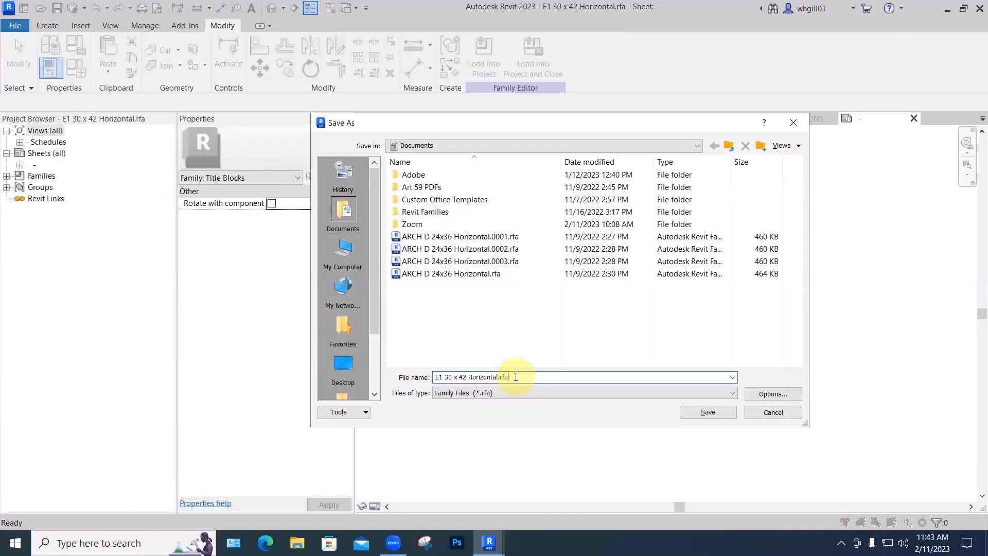
{"action": "type", "text": "cRASH COU"}
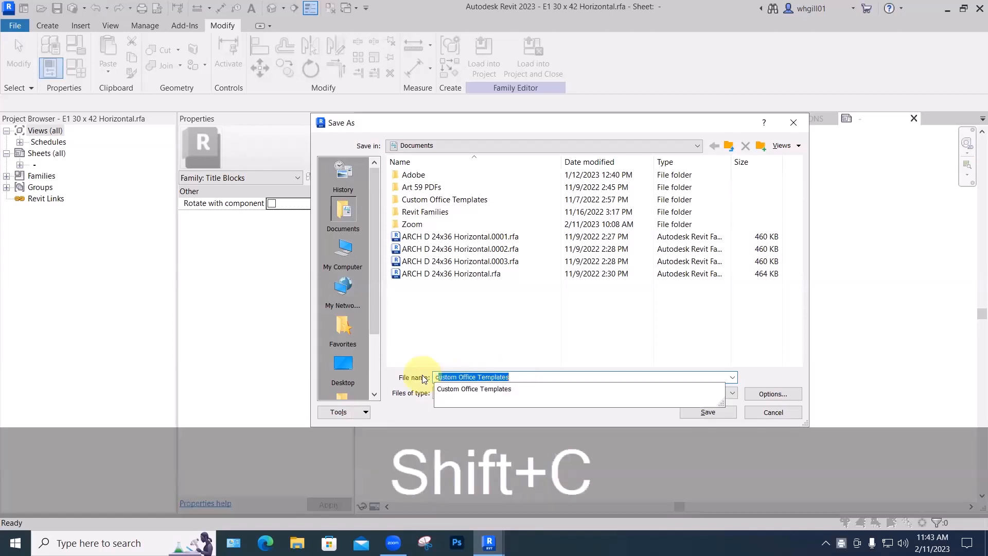
{"action": "type", "text": "RSE 24X"}
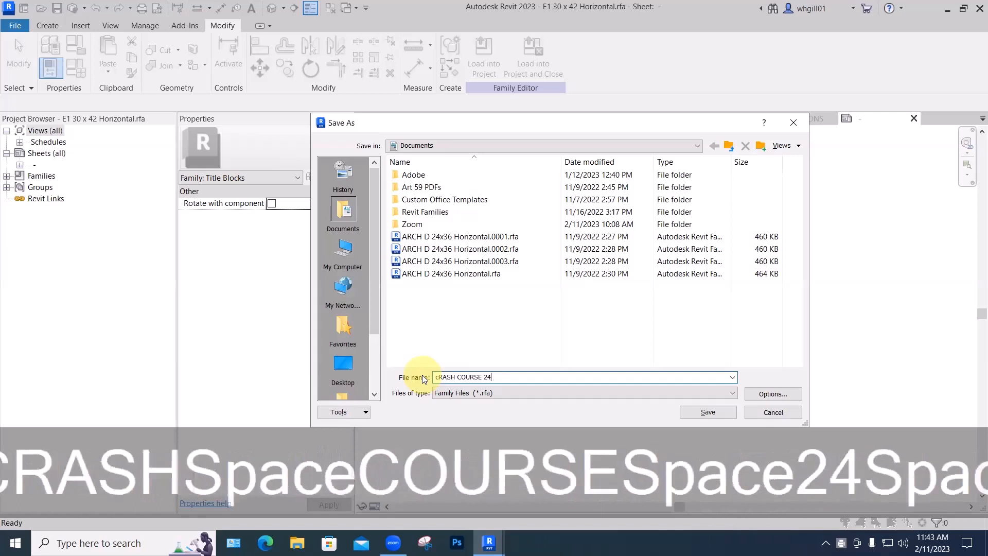
{"action": "key", "text": "BackSpace"}
{"action": "type", "text": "X 36"}
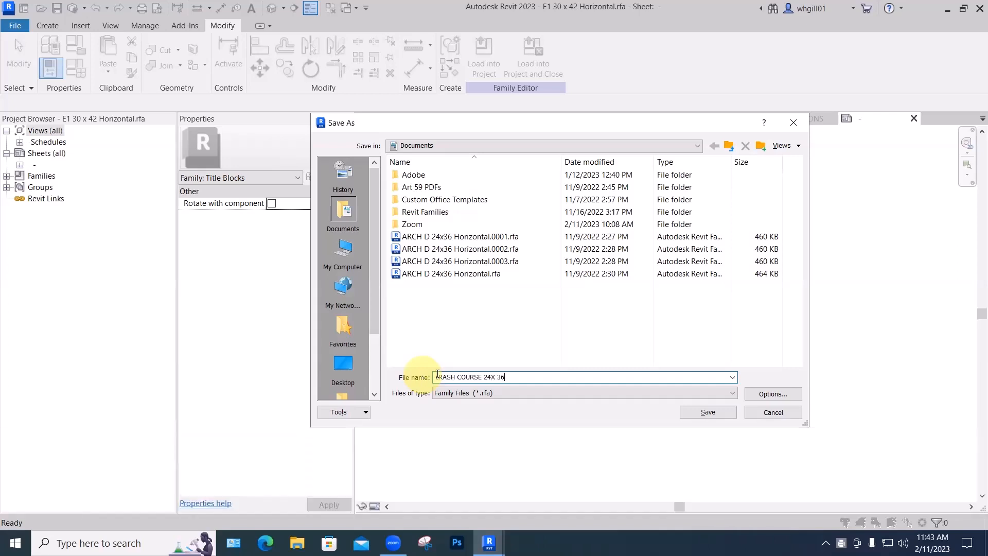
{"action": "left_click", "coordinate": [498, 376]}
{"action": "key", "text": "BackSpace"}
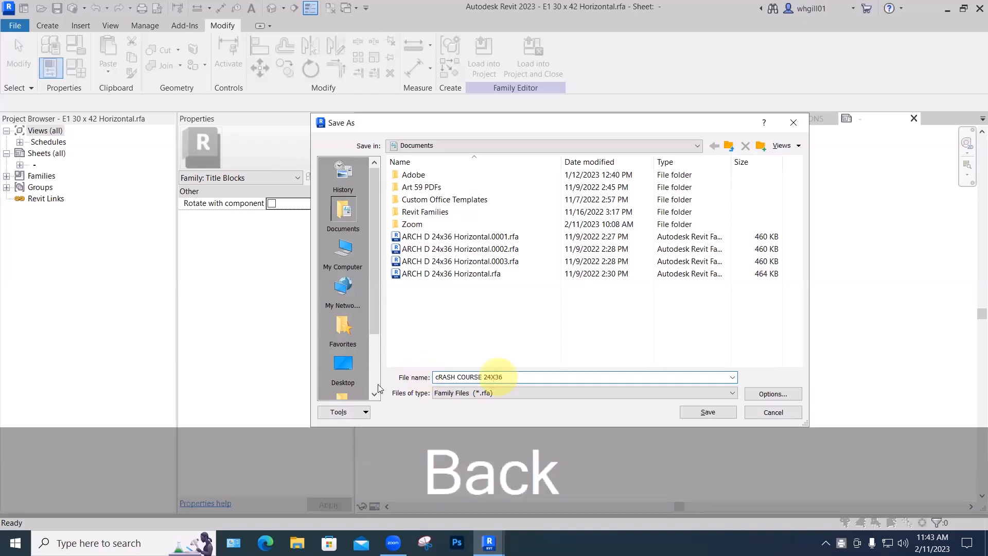
{"action": "left_click", "coordinate": [437, 376]}
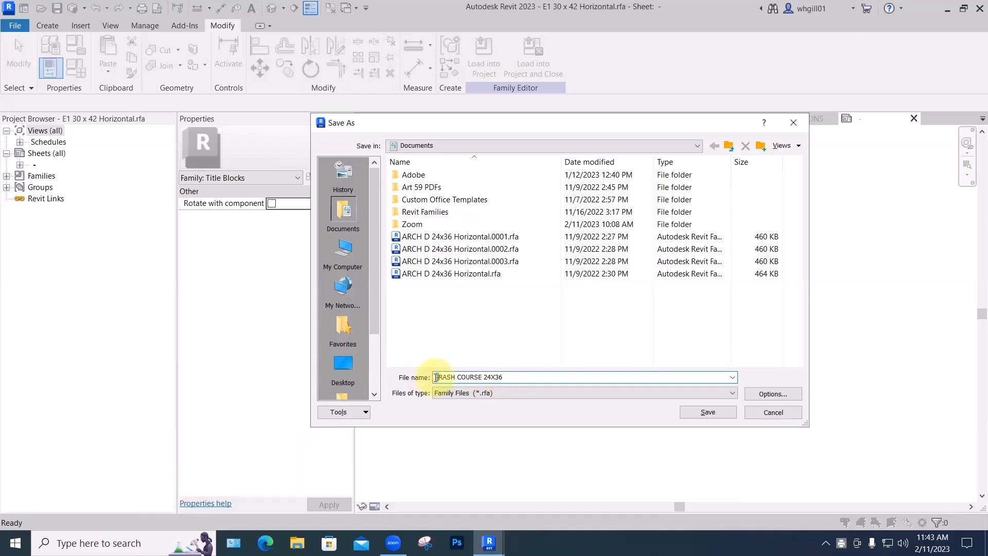
{"action": "key", "text": "Delete"}
{"action": "type", "text": "C"}
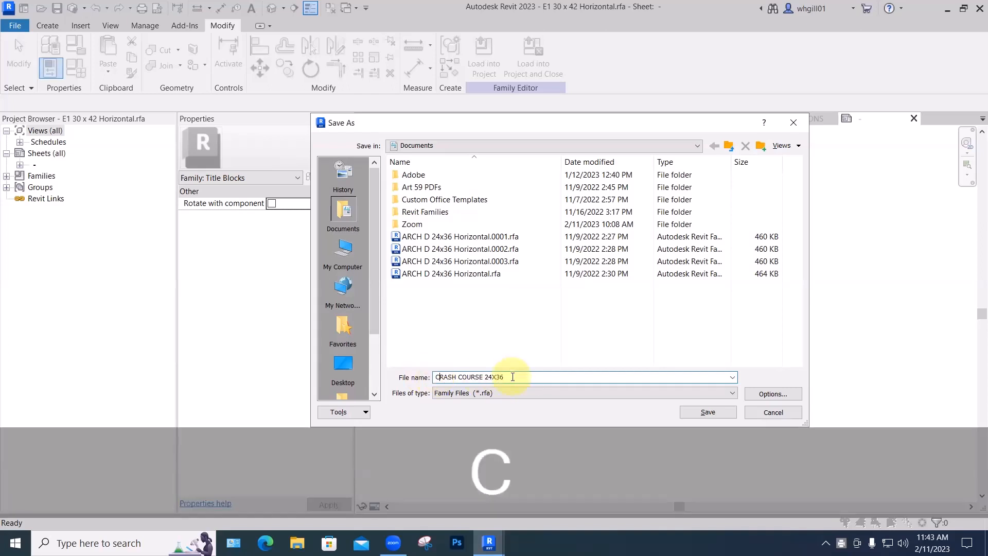
{"action": "left_click", "coordinate": [513, 377]}
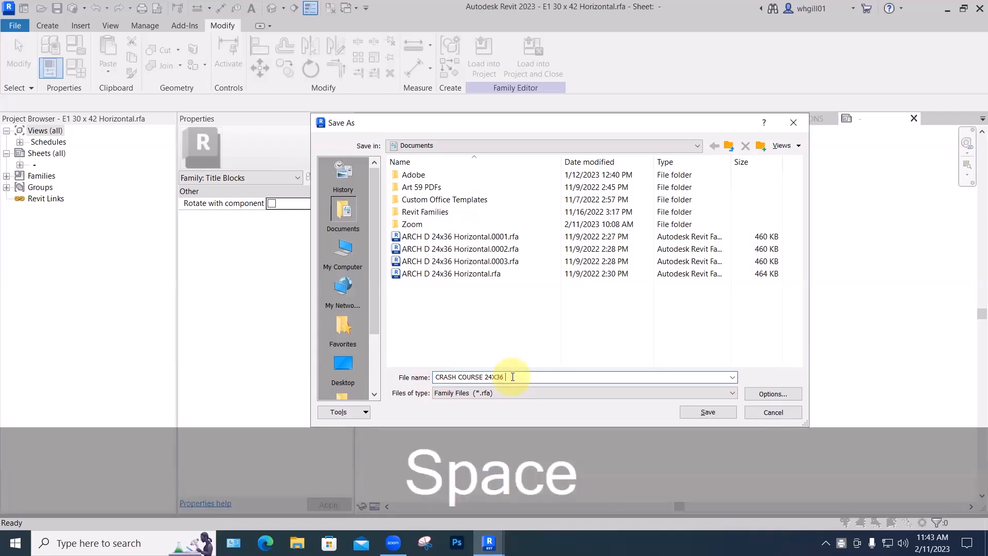
{"action": "type", "text": "HORIZ"}
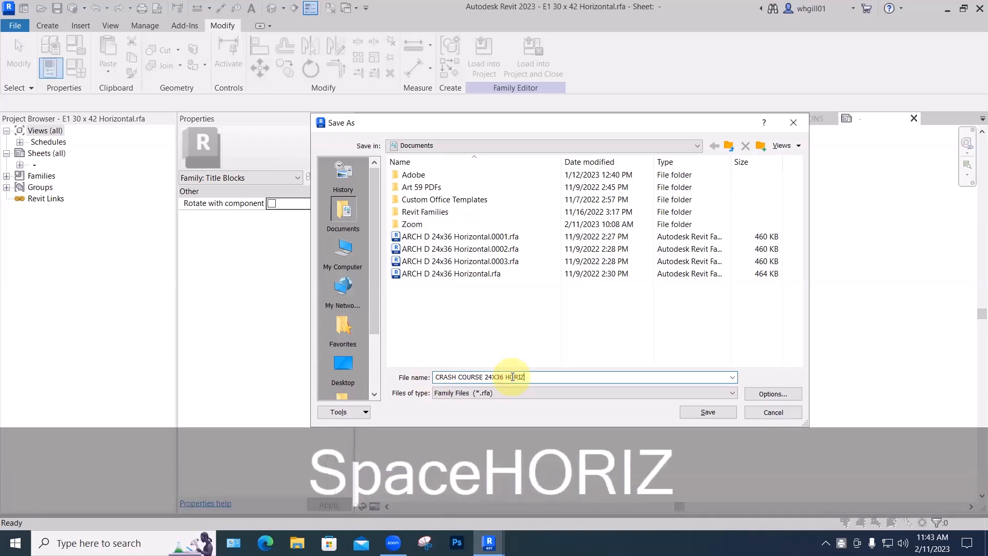
{"action": "type", "text": "ONTAL"}
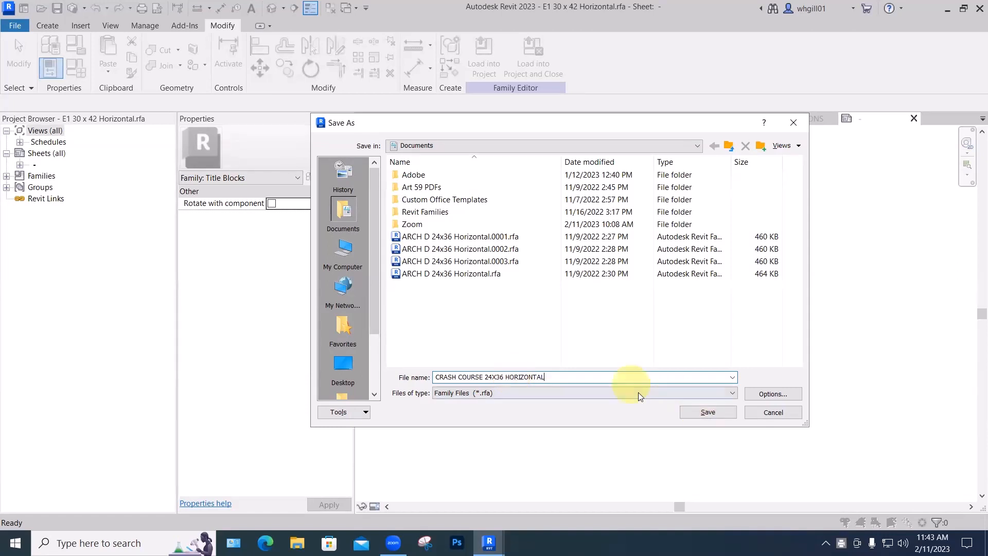
{"action": "left_click", "coordinate": [697, 410]}
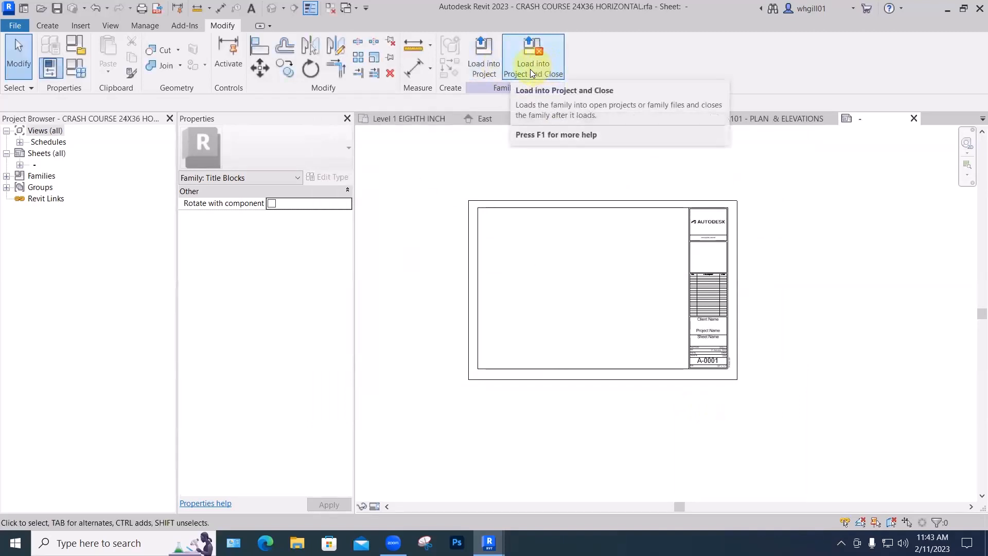
Load the title block family into the project and close the family file, cancelling its placement in the floor plan
{"action": "left_click", "coordinate": [531, 69]}
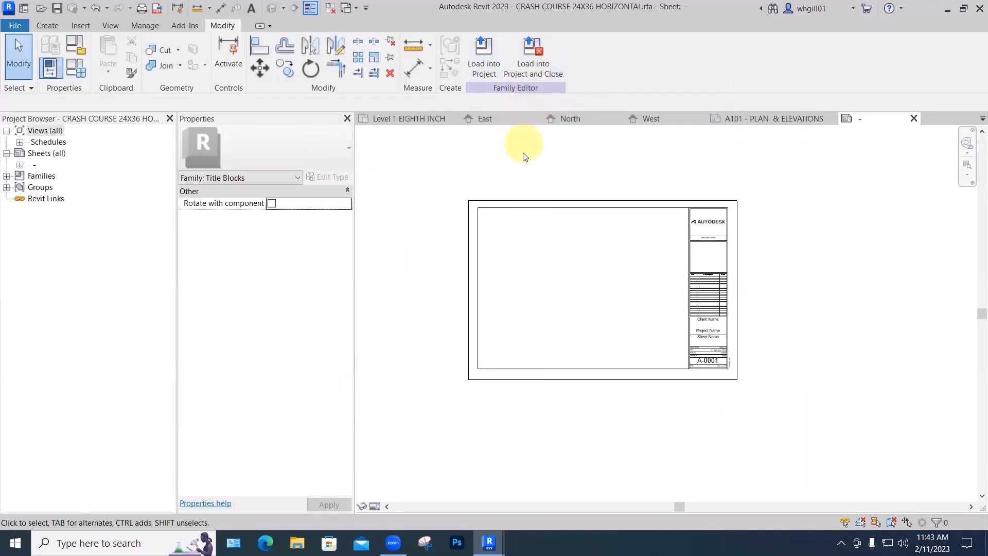
{"action": "left_click", "coordinate": [530, 60]}
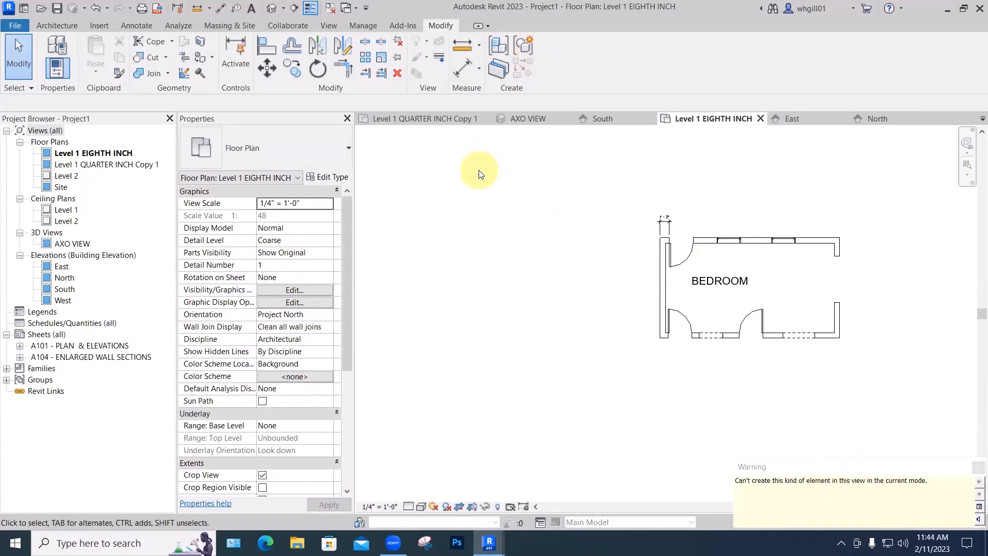
{"action": "key", "text": "Escape"}
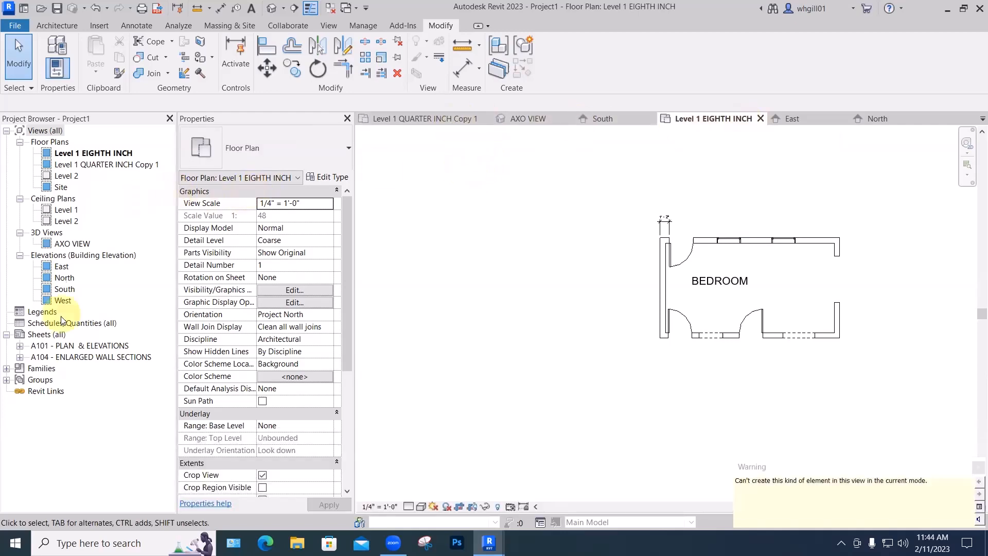
Open sheet A101 - PLAN & ELEVATIONS and delete the two overall dimensions along its upper and right edges
{"action": "double_click", "coordinate": [60, 347]}
{"action": "scroll", "coordinate": [441, 284], "scroll_direction": "down", "scroll_amount": 2}
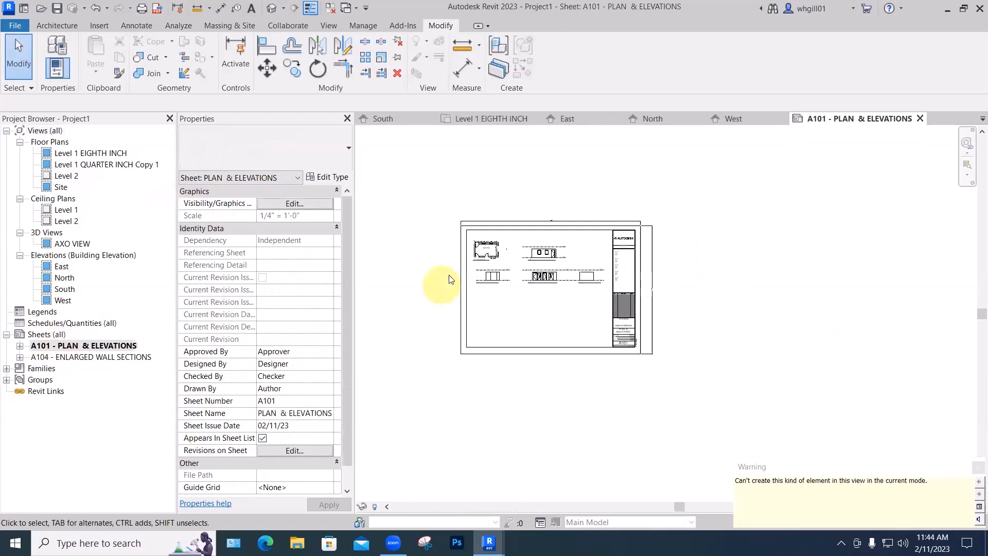
{"action": "left_click", "coordinate": [514, 222]}
{"action": "key", "text": "BackSpace"}
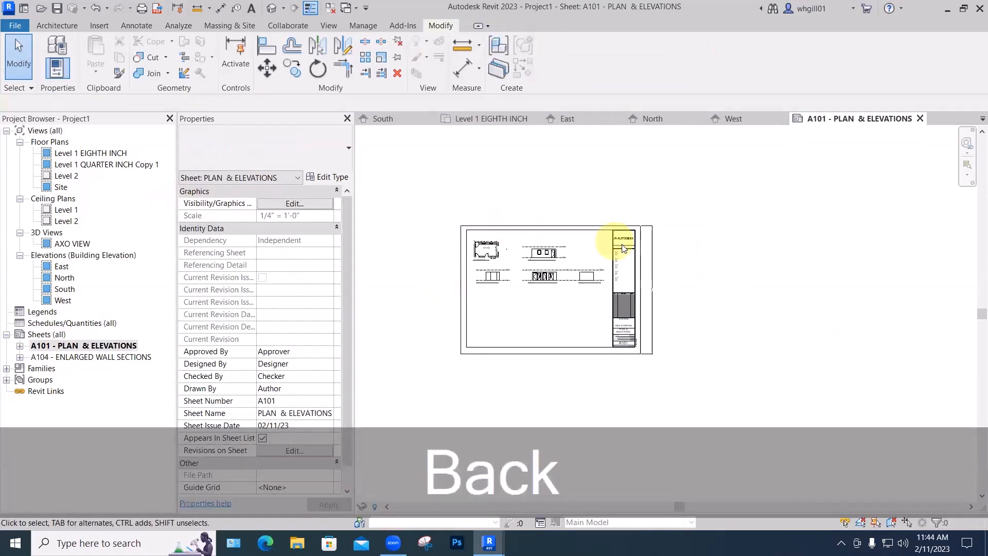
{"action": "left_click", "coordinate": [652, 265]}
{"action": "key", "text": "BackSpace"}
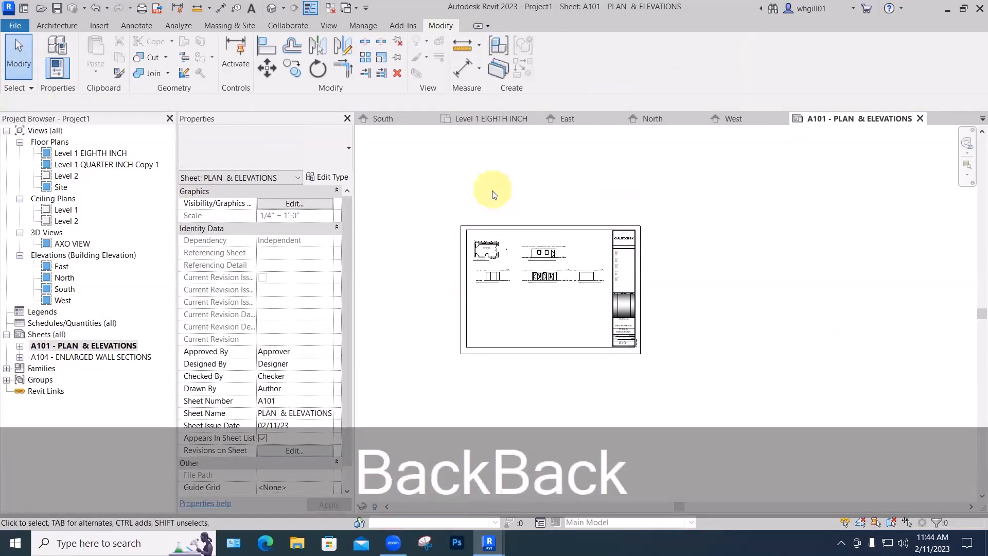
Change the A101 sheet's title block to the E1 30x42 Horizontal type of the CRASH COURSE 24X36 HORIZONTAL family
{"action": "left_click", "coordinate": [489, 227]}
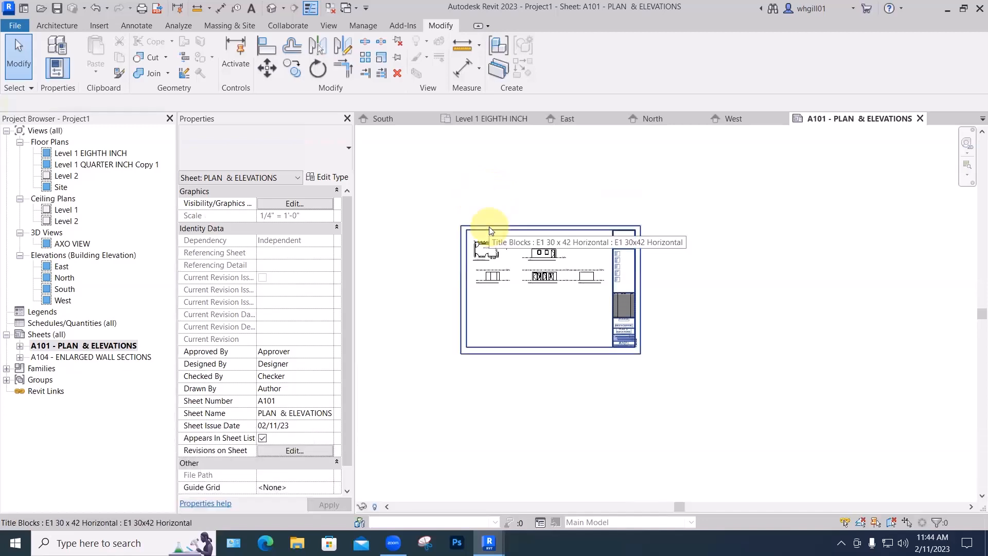
{"action": "left_click", "coordinate": [293, 152]}
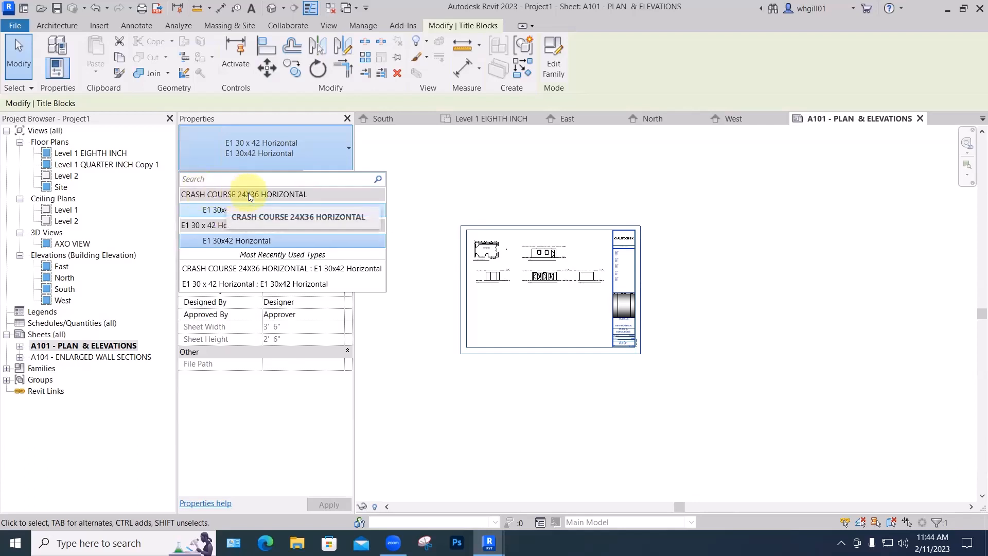
{"action": "left_click", "coordinate": [221, 210]}
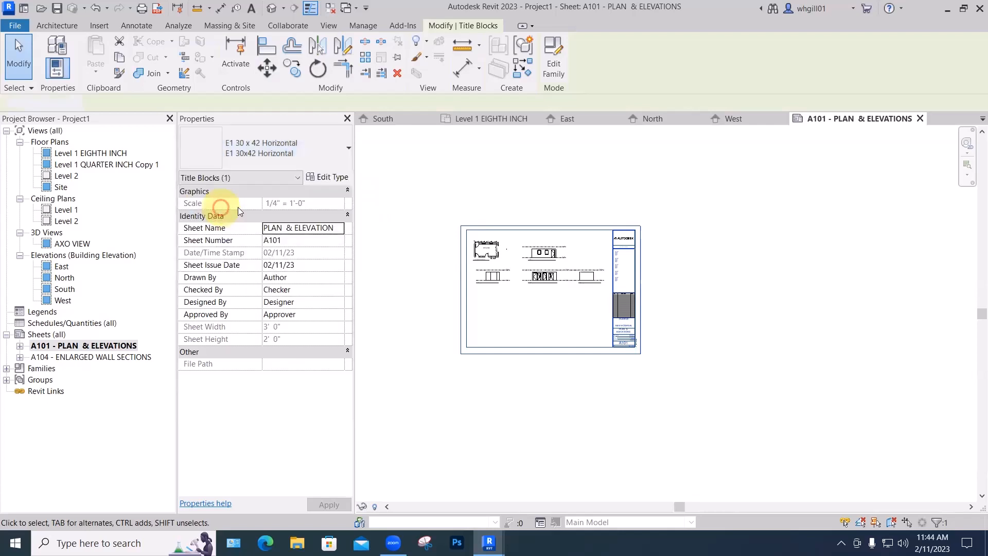
{"action": "left_click", "coordinate": [437, 196]}
Move the West, middle and East elevation viewports of A101 down into a row just above the lower border
{"action": "scroll", "coordinate": [566, 288], "scroll_direction": "up", "scroll_amount": 4}
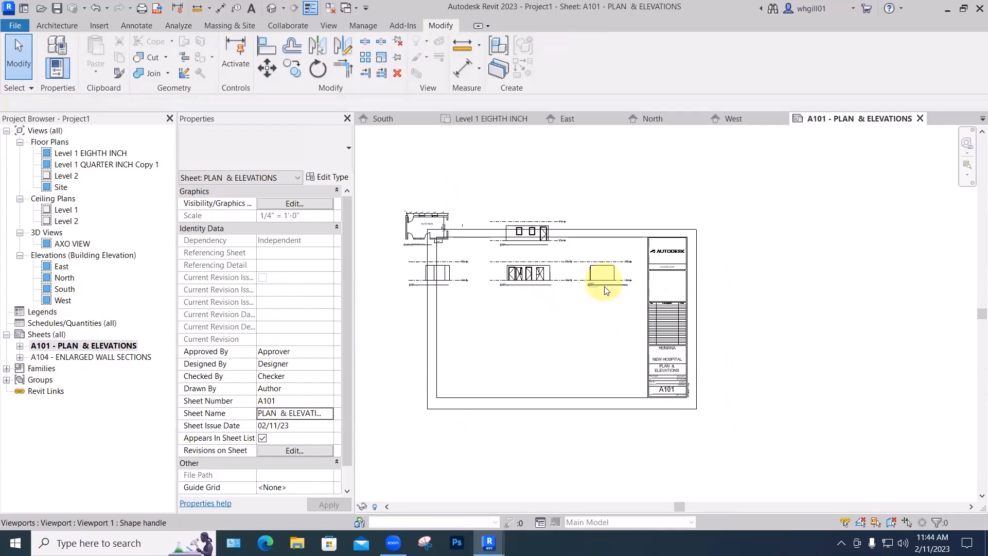
{"action": "left_click_drag", "start_coordinate": [608, 272], "coordinate": [616, 371]}
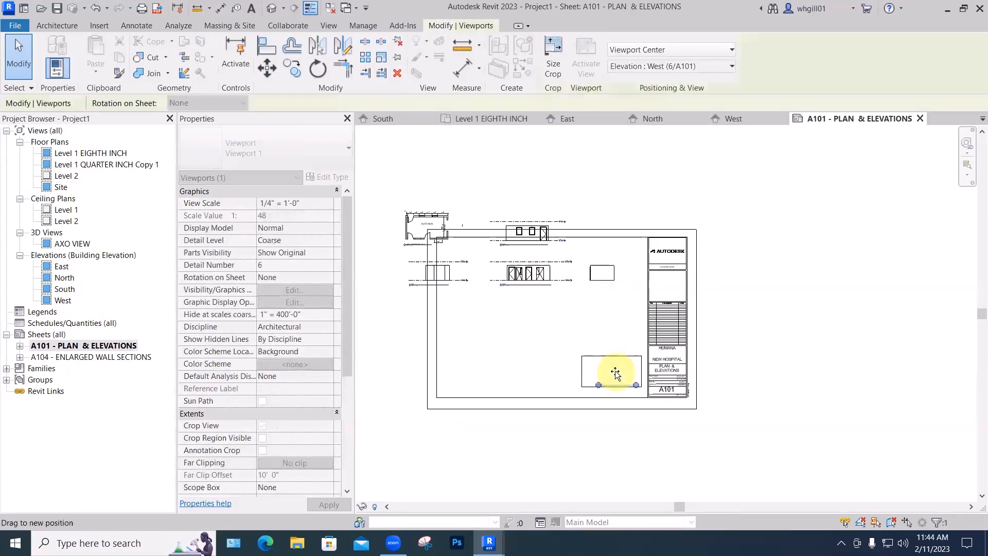
{"action": "left_click_drag", "start_coordinate": [540, 281], "coordinate": [553, 379]}
{"action": "left_click_drag", "start_coordinate": [452, 281], "coordinate": [484, 385]}
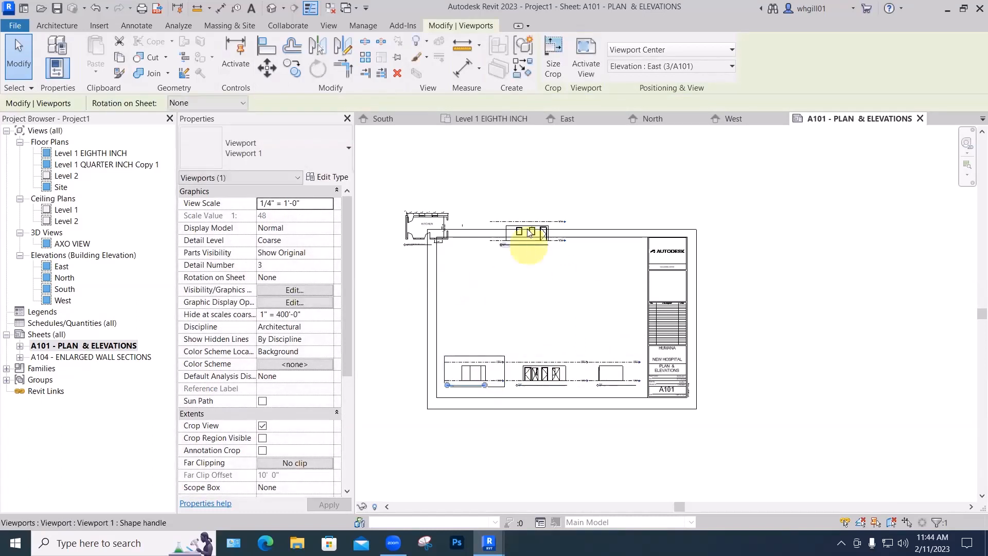
Move the North elevation above the middle elevation on A101 and place the Level 1 QUARTER INCH plan above it inside the border
{"action": "left_click", "coordinate": [529, 232]}
{"action": "left_click_drag", "start_coordinate": [544, 317], "coordinate": [543, 331]}
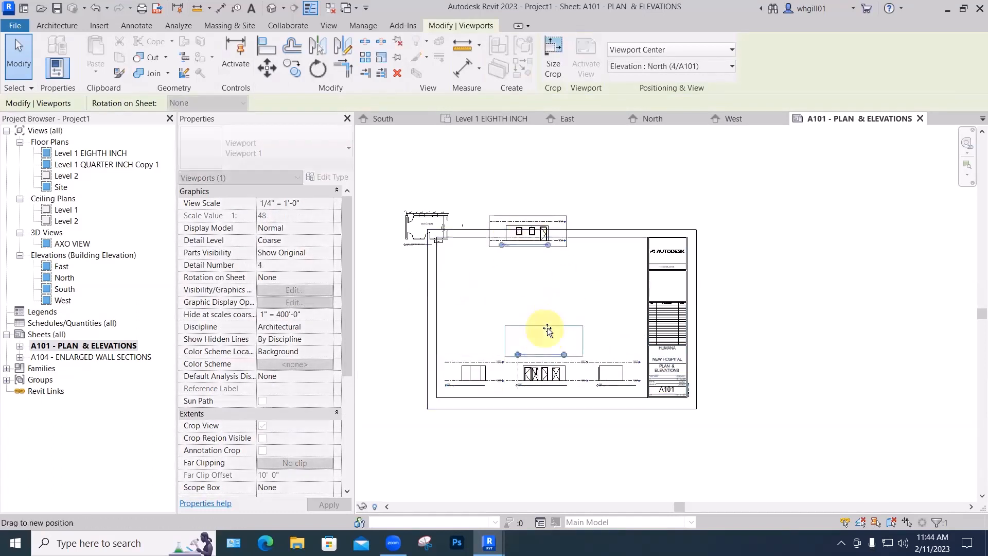
{"action": "left_click", "coordinate": [435, 224]}
{"action": "left_click_drag", "start_coordinate": [435, 224], "coordinate": [547, 294]}
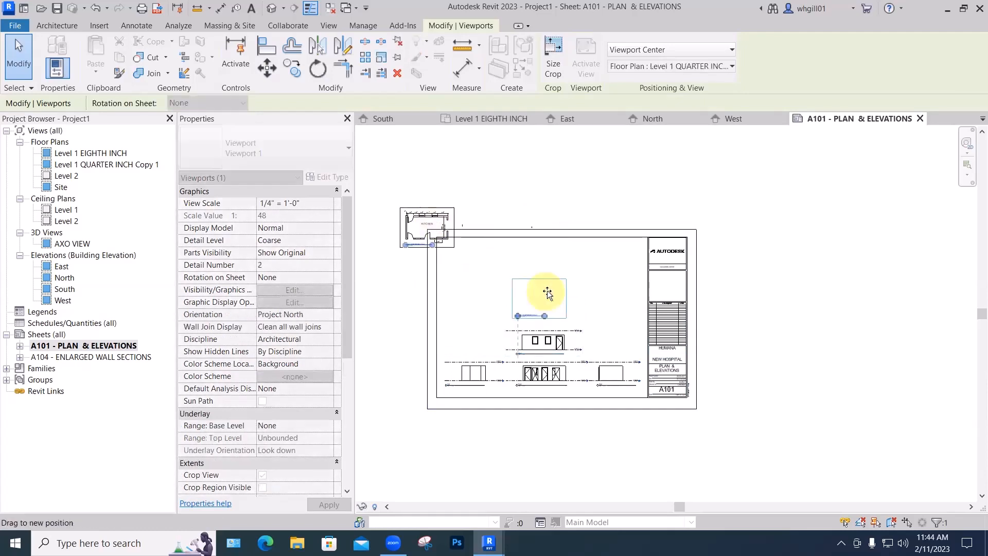
{"action": "left_click", "coordinate": [581, 182]}
{"action": "scroll", "coordinate": [582, 182], "scroll_direction": "down", "scroll_amount": 3}
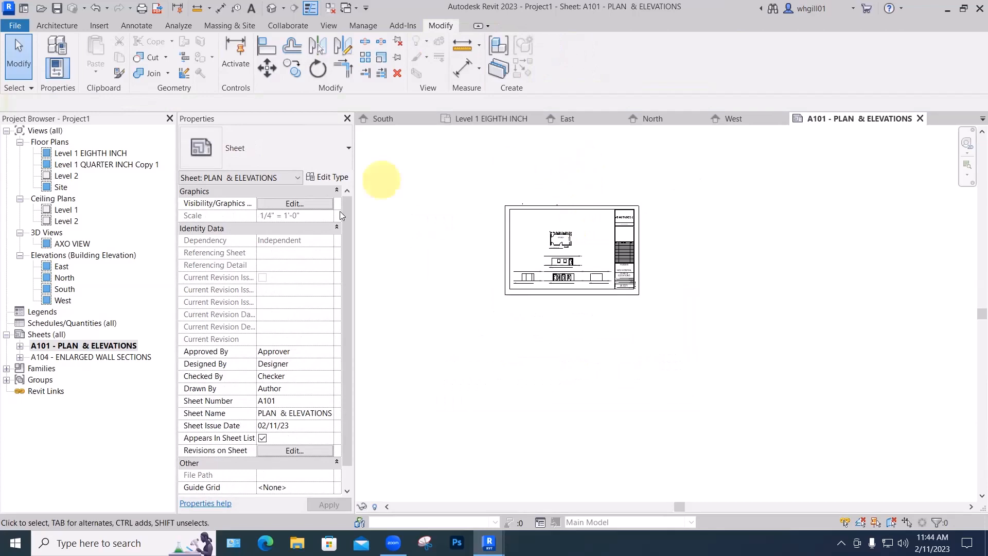
Open sheet A104 - ENLARGED WALL SECTIONS and switch its title block to CRASH COURSE 24X36 HORIZONTAL, type E1 30x42 Horizontal
{"action": "double_click", "coordinate": [72, 358]}
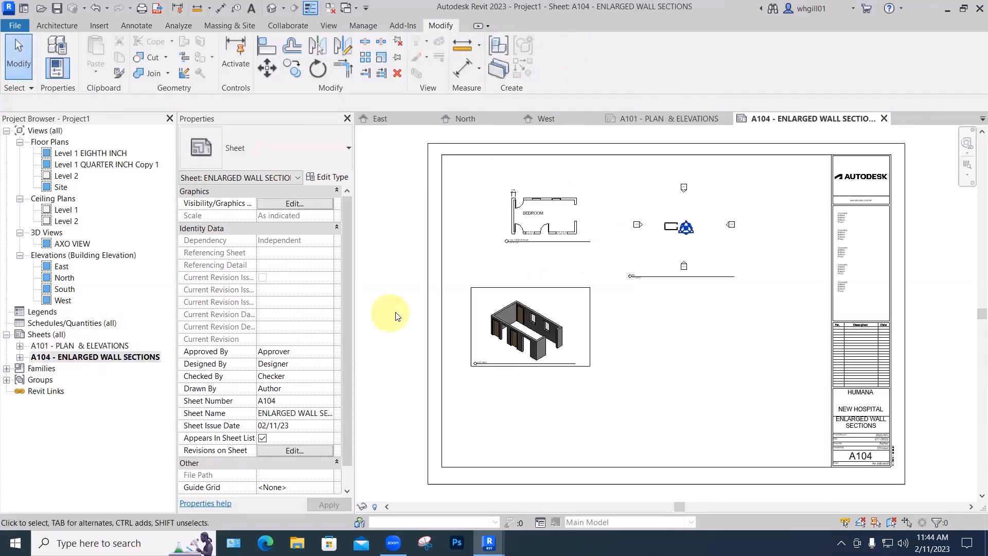
{"action": "left_click", "coordinate": [428, 278]}
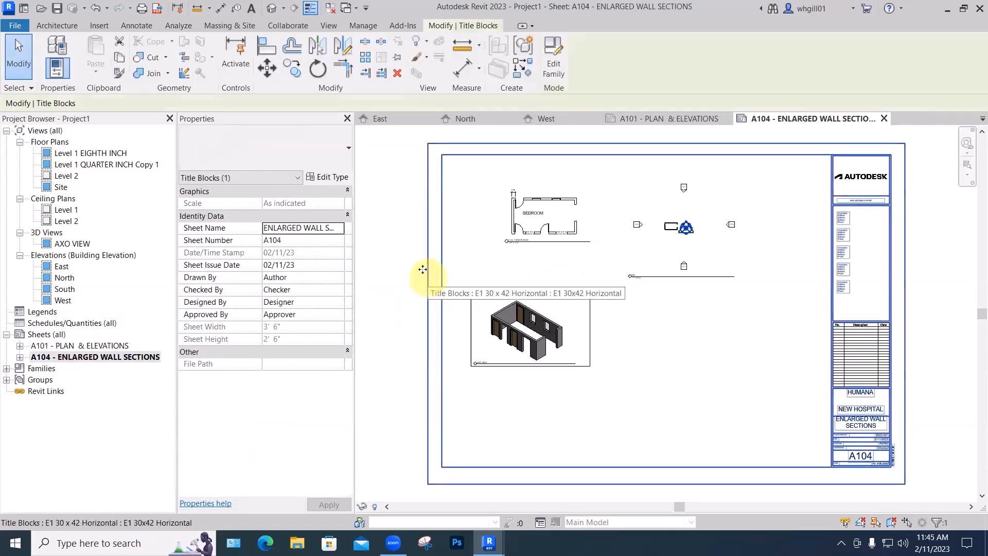
{"action": "left_click", "coordinate": [301, 149]}
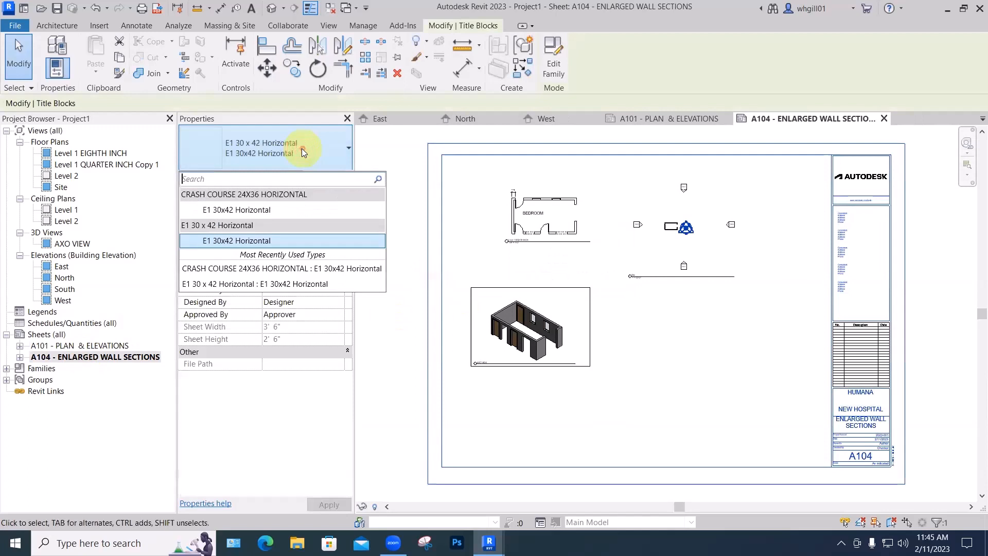
{"action": "left_click", "coordinate": [249, 211]}
{"action": "left_click", "coordinate": [378, 221]}
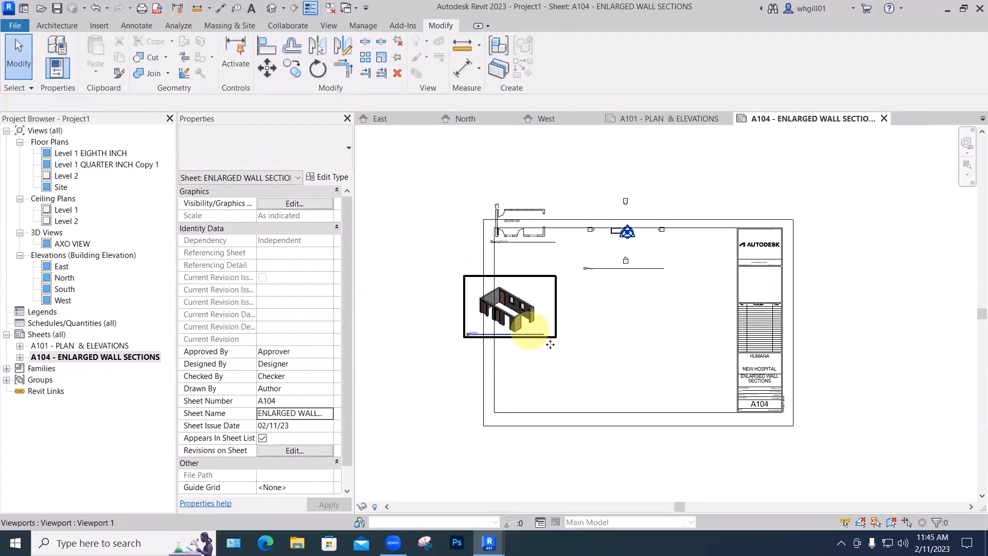
Move the AXO VIEW, Site and Level 1 EIGHTH INCH viewports inside the border of sheet A104, clear of each other
{"action": "left_click_drag", "start_coordinate": [550, 344], "coordinate": [653, 406]}
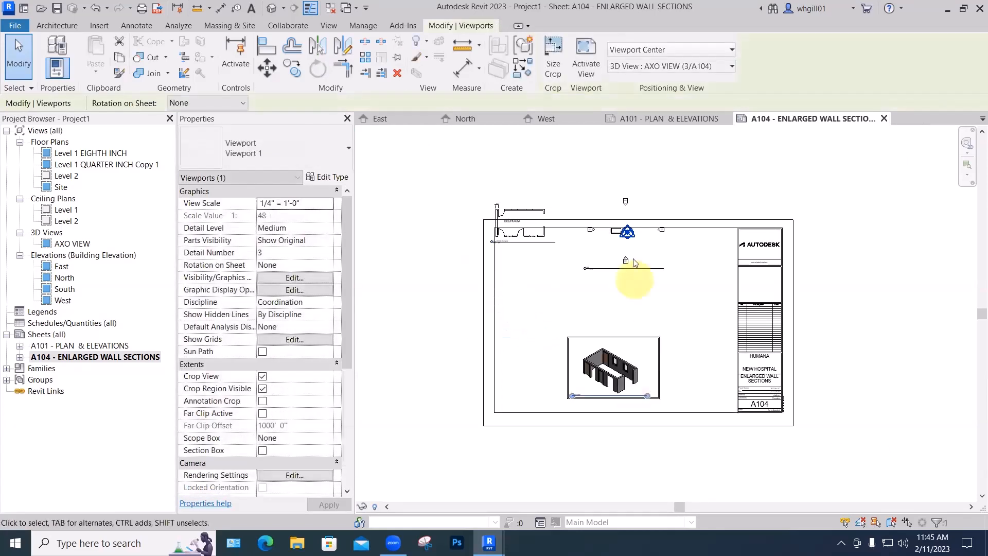
{"action": "left_click_drag", "start_coordinate": [627, 234], "coordinate": [676, 284]}
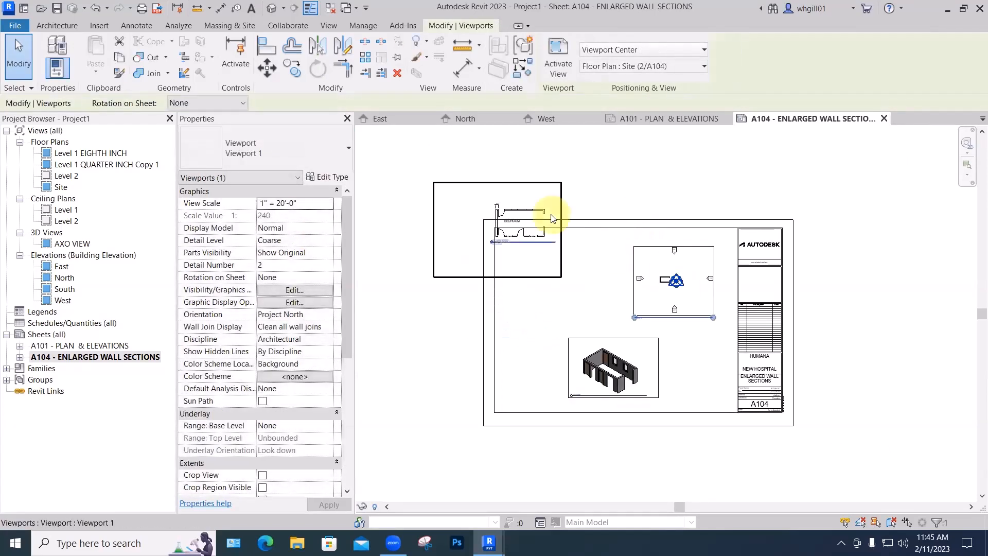
{"action": "left_click", "coordinate": [592, 271]}
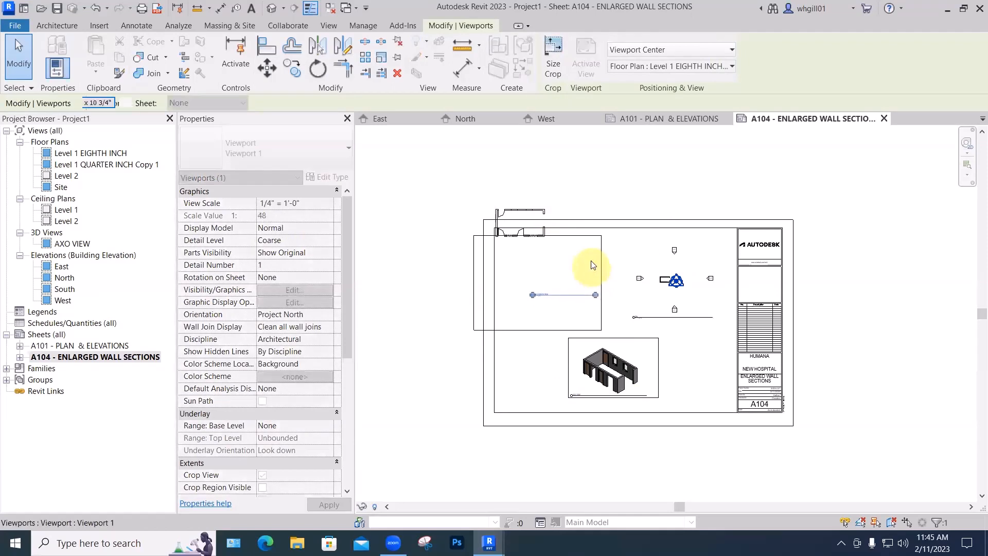
{"action": "left_click", "coordinate": [552, 202]}
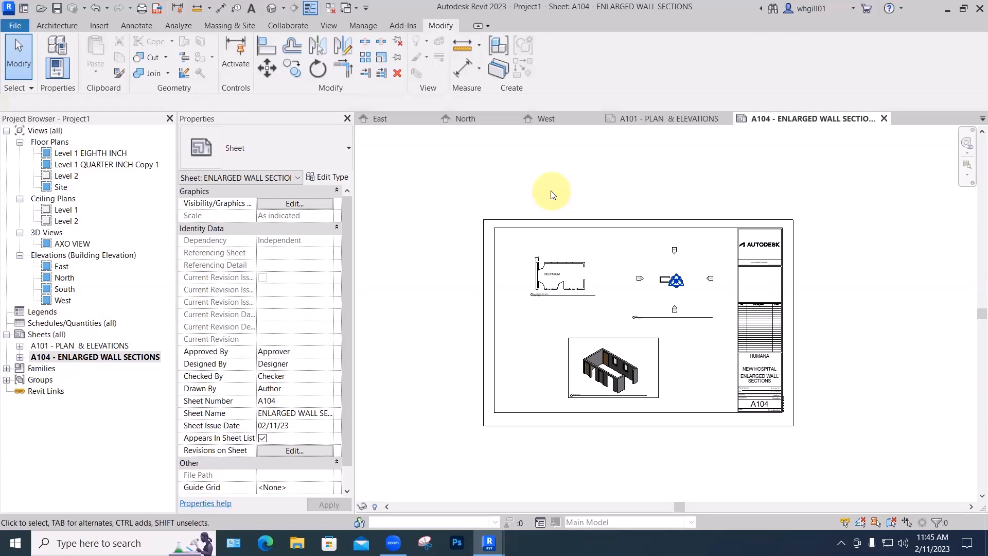
{"action": "middle_click_drag", "start_coordinate": [552, 194], "coordinate": [549, 178]}
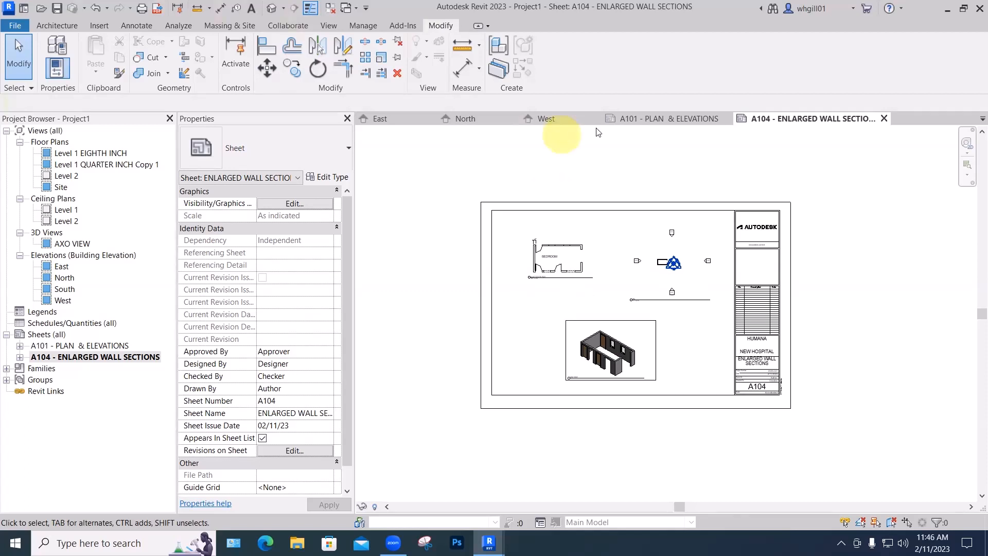
Open the Level 1 QUARTER INCH Copy 1 floor plan and close all the other open views
{"action": "double_click", "coordinate": [94, 166]}
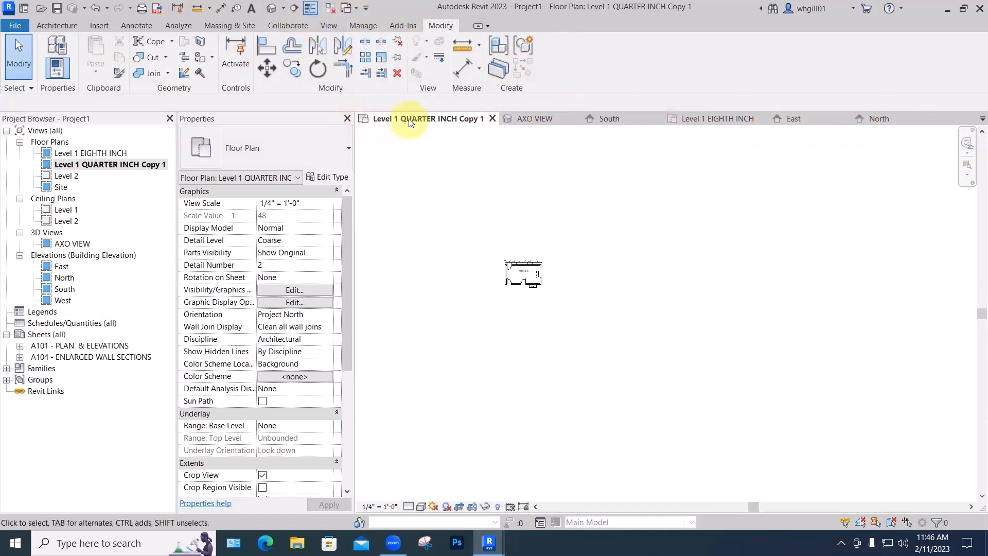
{"action": "left_click", "coordinate": [332, 9]}
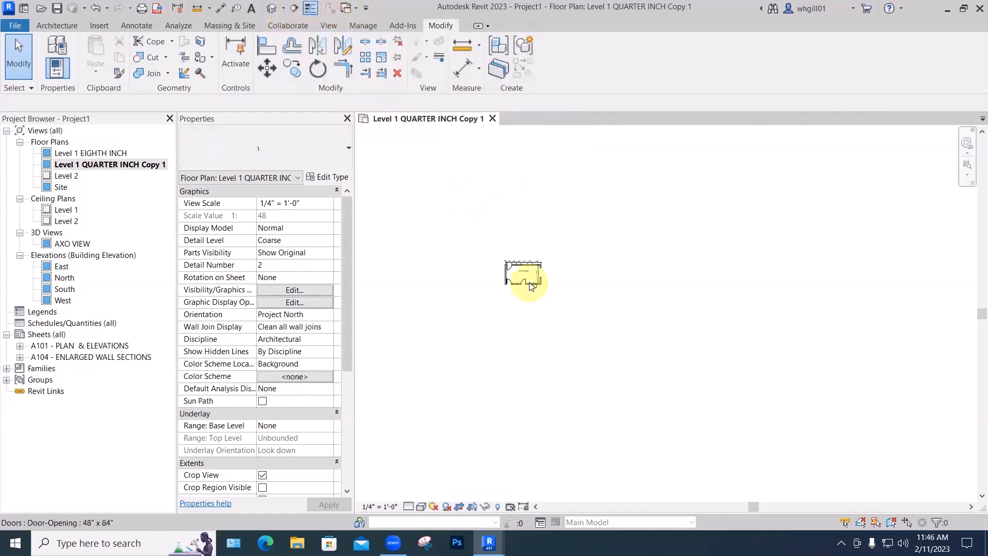
{"action": "scroll", "coordinate": [546, 280], "scroll_direction": "up", "scroll_amount": 10}
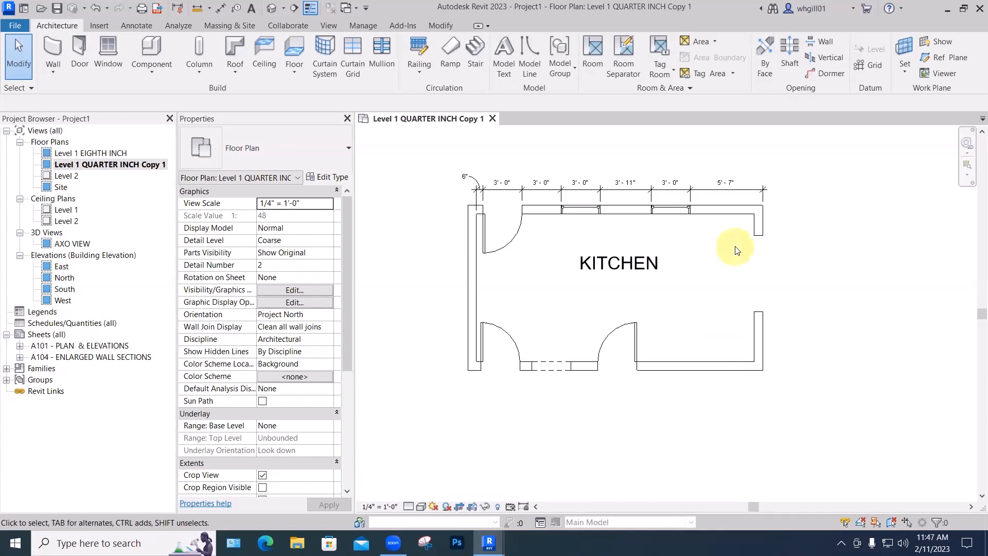
Start an in-place model component in the Walls category and name it cHIMNEY
{"action": "left_click", "coordinate": [147, 68]}
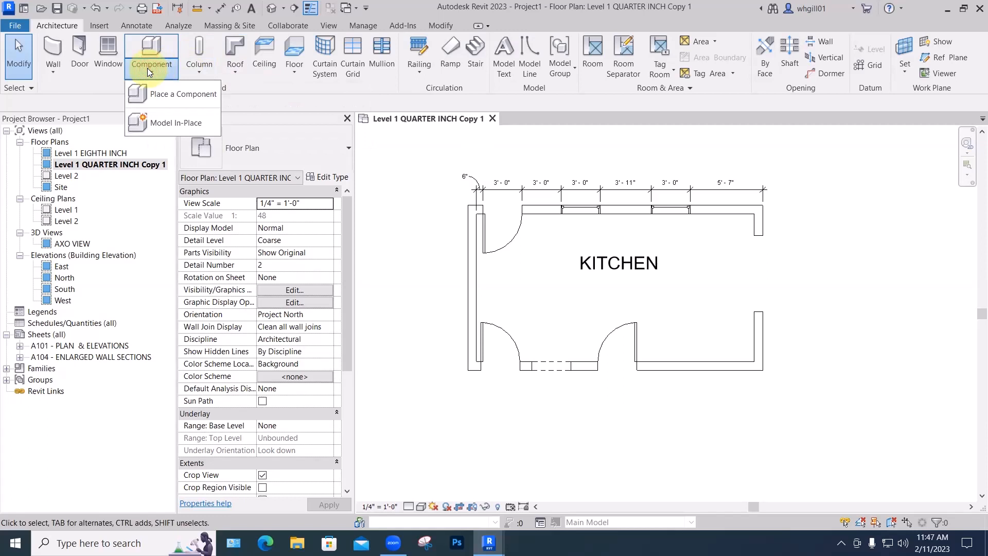
{"action": "left_click", "coordinate": [176, 121]}
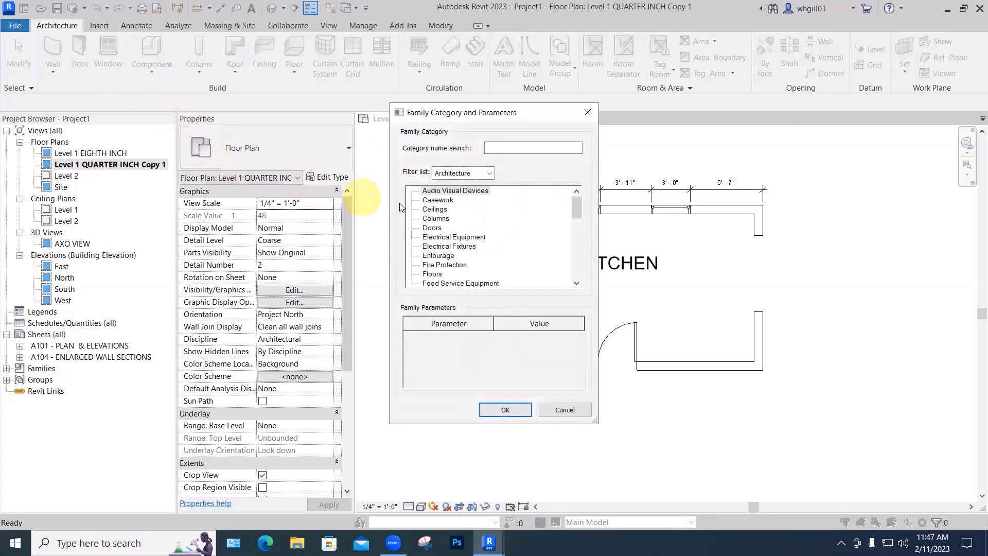
{"action": "mouse_move", "coordinate": [577, 206]}
{"action": "left_mouse_down"}
{"action": "mouse_move", "coordinate": [577, 227]}
{"action": "mouse_move", "coordinate": [581, 199]}
{"action": "mouse_move", "coordinate": [579, 208]}
{"action": "left_mouse_up"}
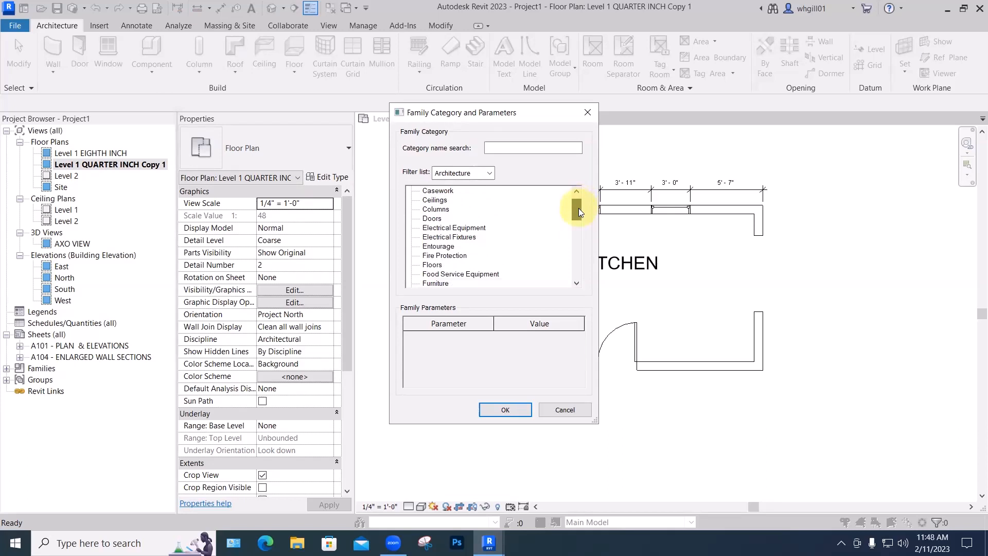
{"action": "left_click_drag", "start_coordinate": [578, 208], "coordinate": [578, 269]}
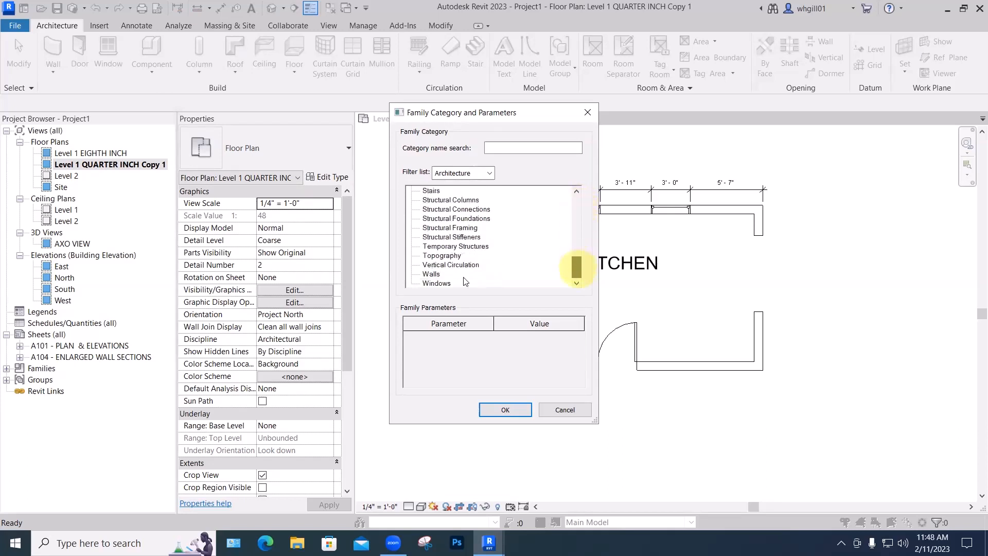
{"action": "left_click", "coordinate": [431, 274]}
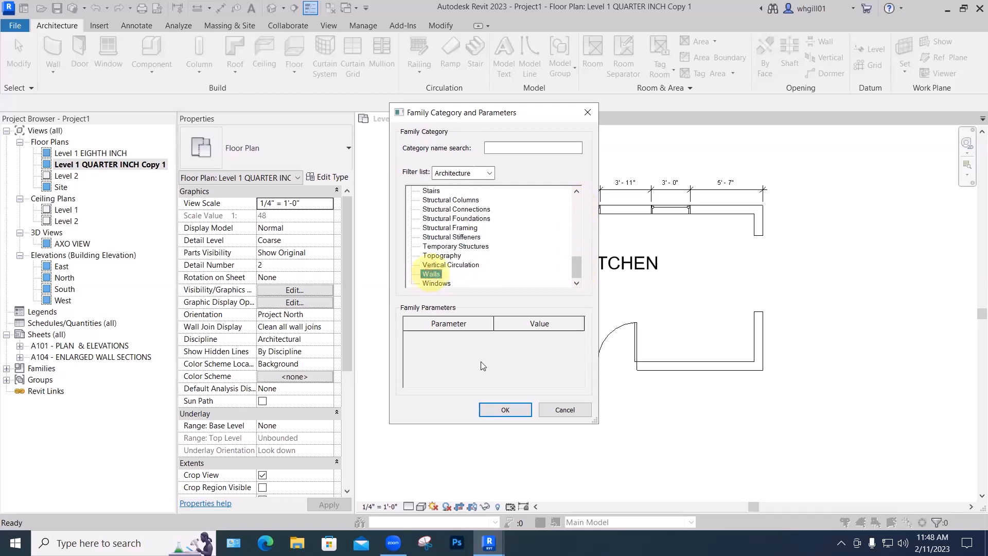
{"action": "left_click", "coordinate": [496, 407]}
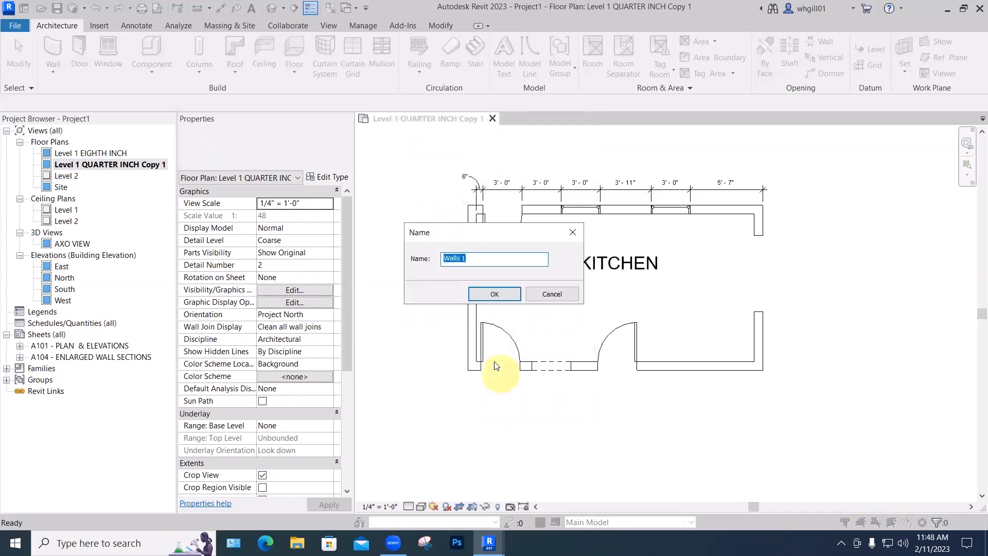
{"action": "left_click_drag", "start_coordinate": [467, 260], "coordinate": [441, 258]}
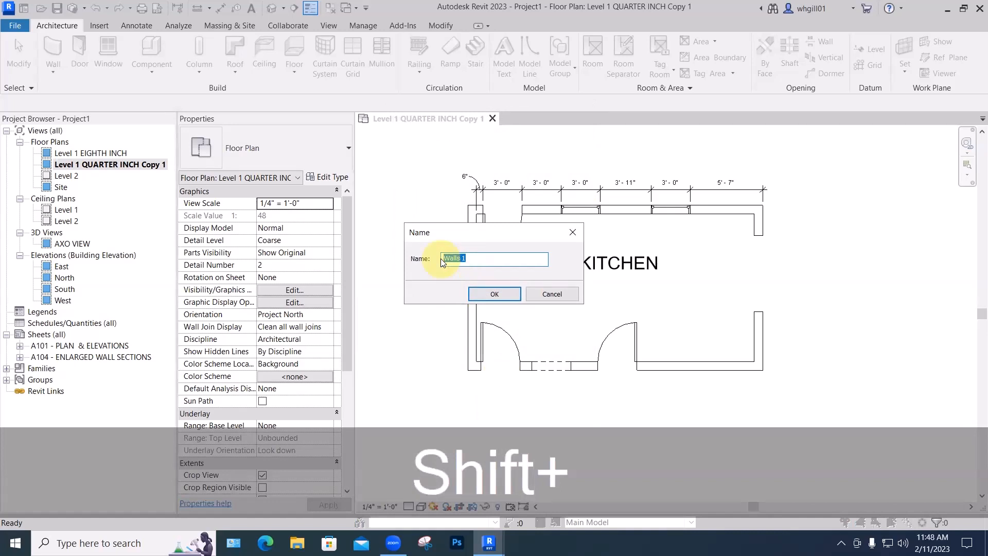
{"action": "type", "text": "cHIM"}
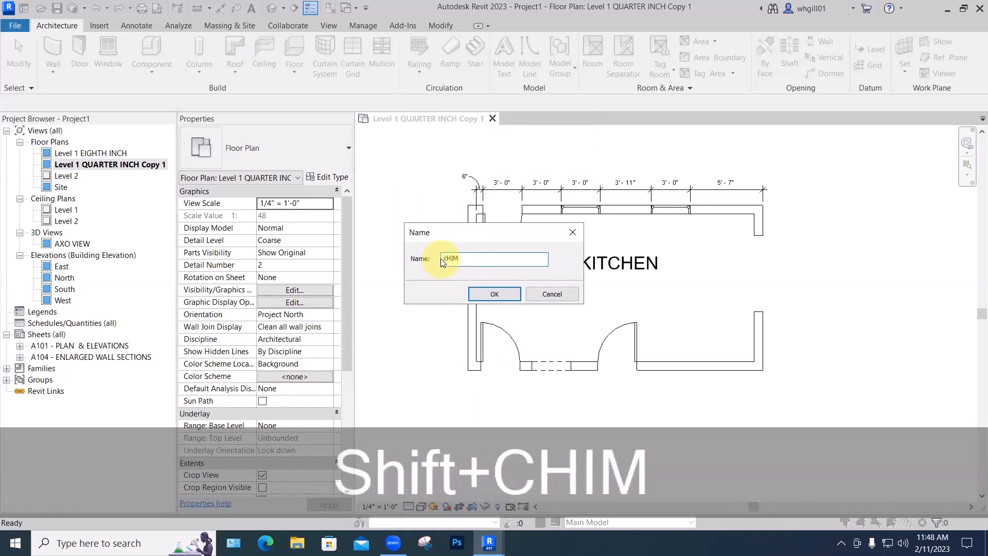
{"action": "type", "text": "NEY"}
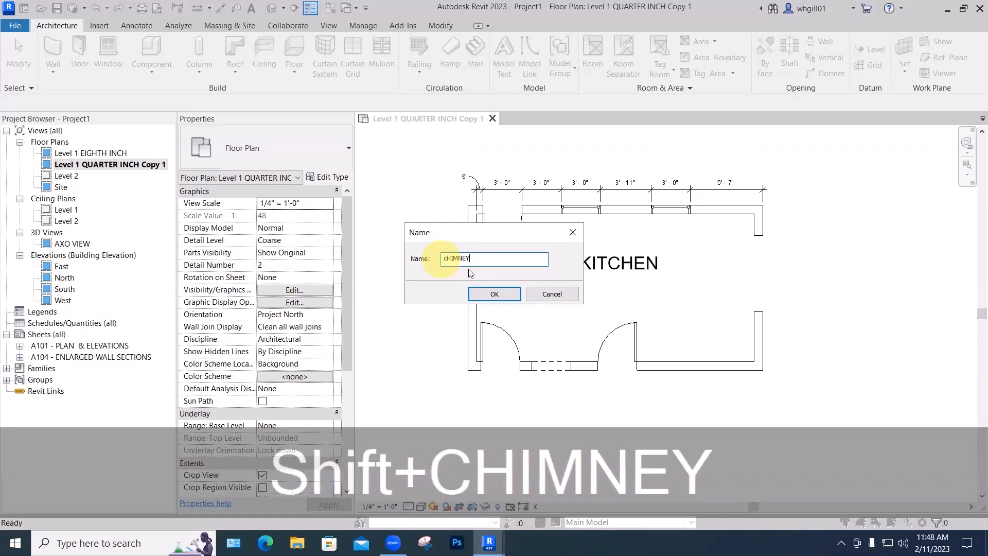
{"action": "left_click", "coordinate": [482, 294]}
{"action": "key", "text": "Caps_Lock"}
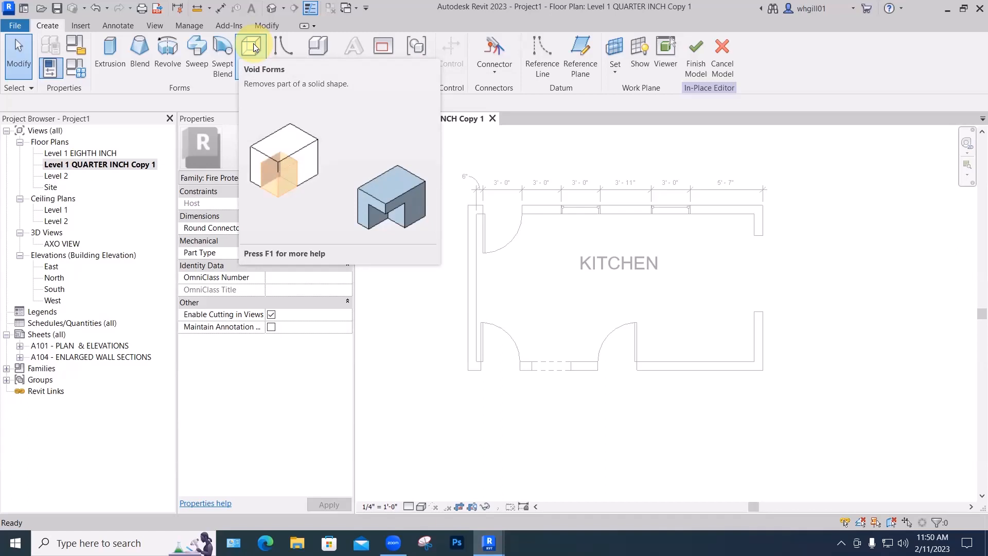
Start an extrusion and sketch a 5'-0" by 2'-0" rectangle in the kitchen's lower-right inside corner
{"action": "left_click", "coordinate": [108, 56]}
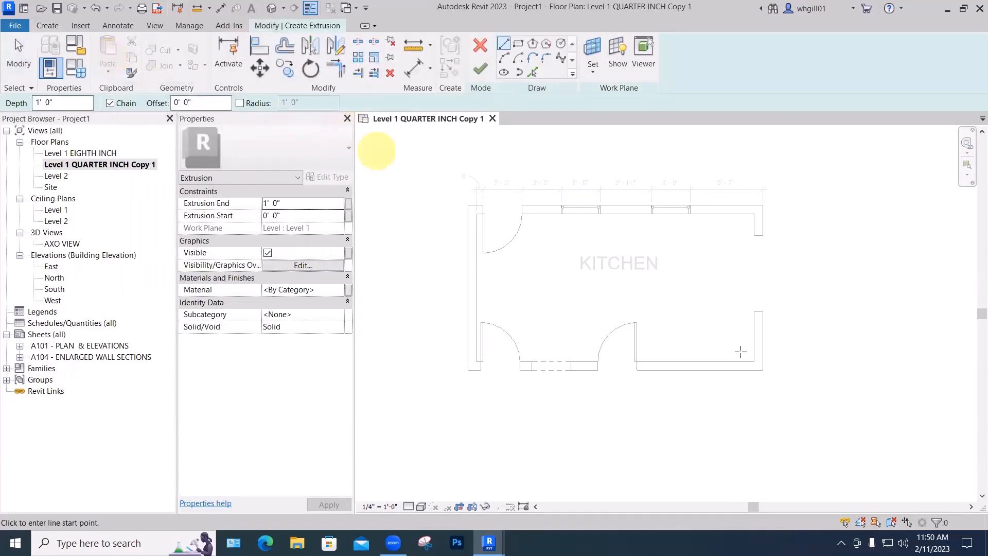
{"action": "left_click", "coordinate": [754, 336]}
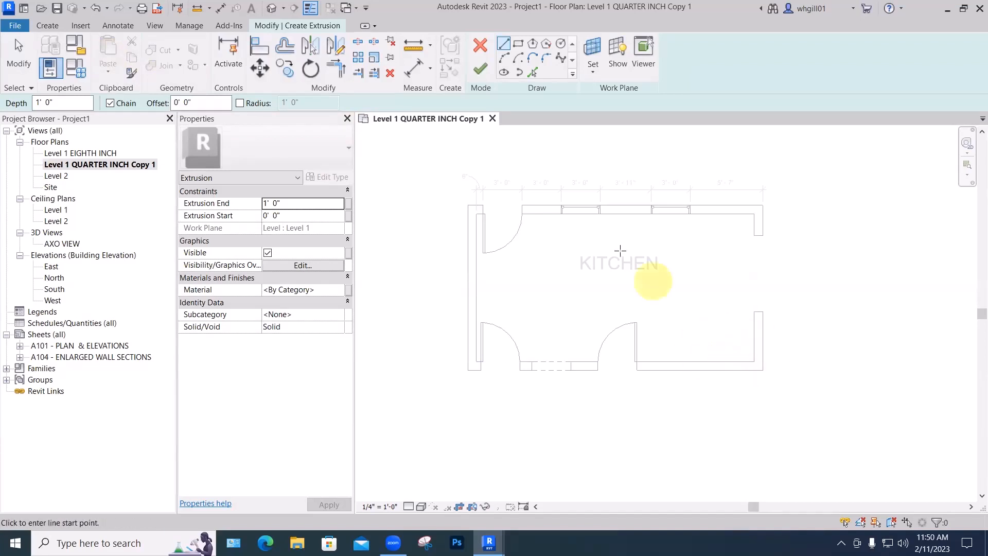
{"action": "left_click", "coordinate": [518, 45]}
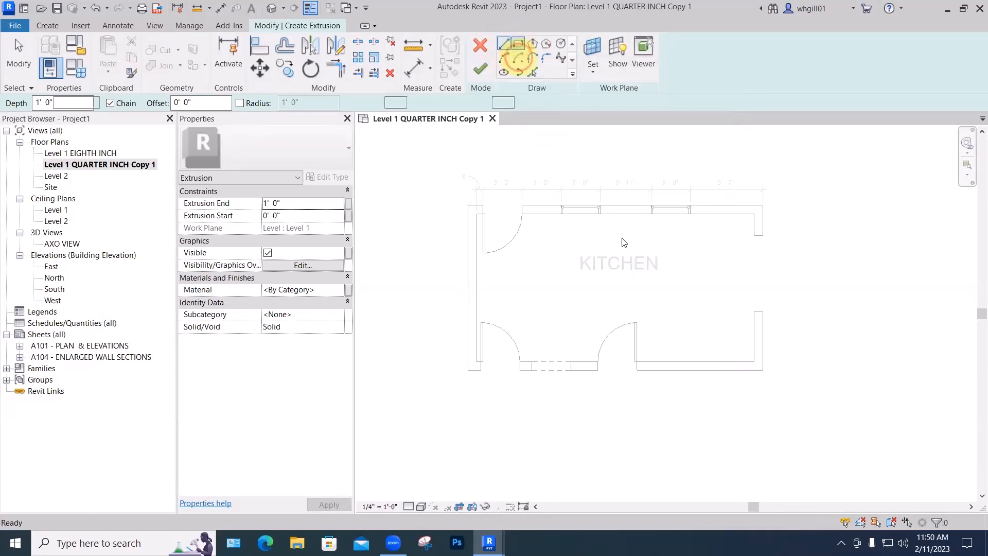
{"action": "left_click", "coordinate": [753, 361]}
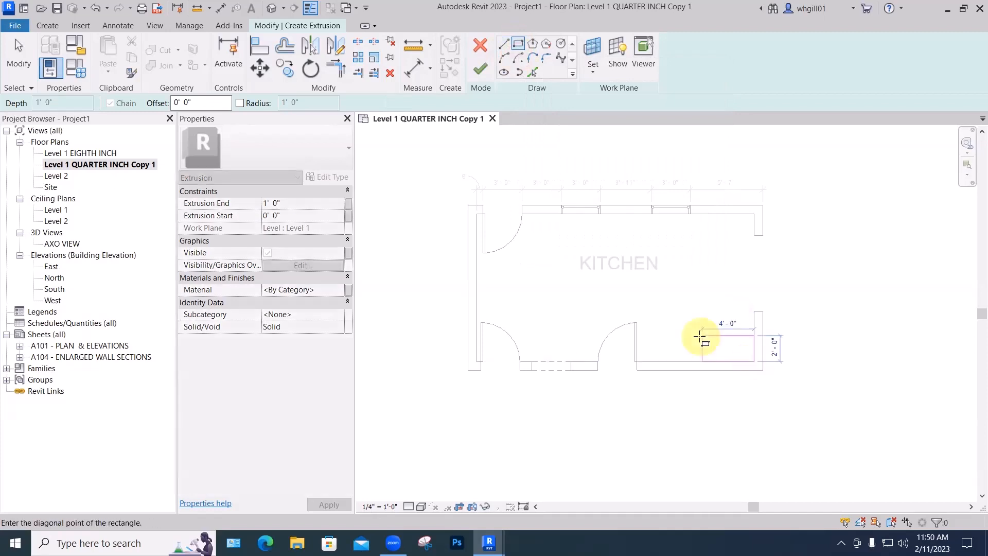
{"action": "left_click", "coordinate": [690, 335]}
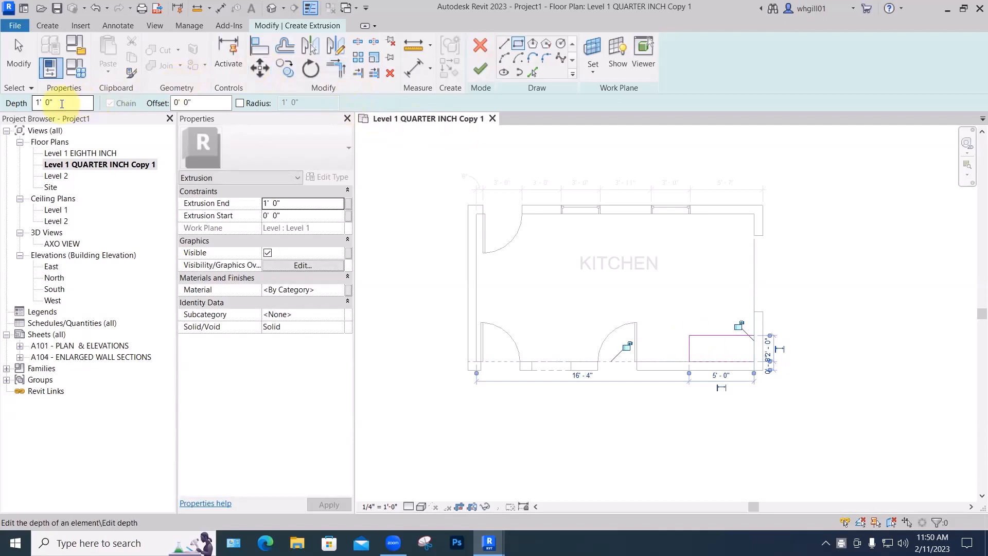
Set the extrusion depth to 8', finish the sketch and the in-place model, and dismiss the save reminder without saving
{"action": "left_click", "coordinate": [41, 102]}
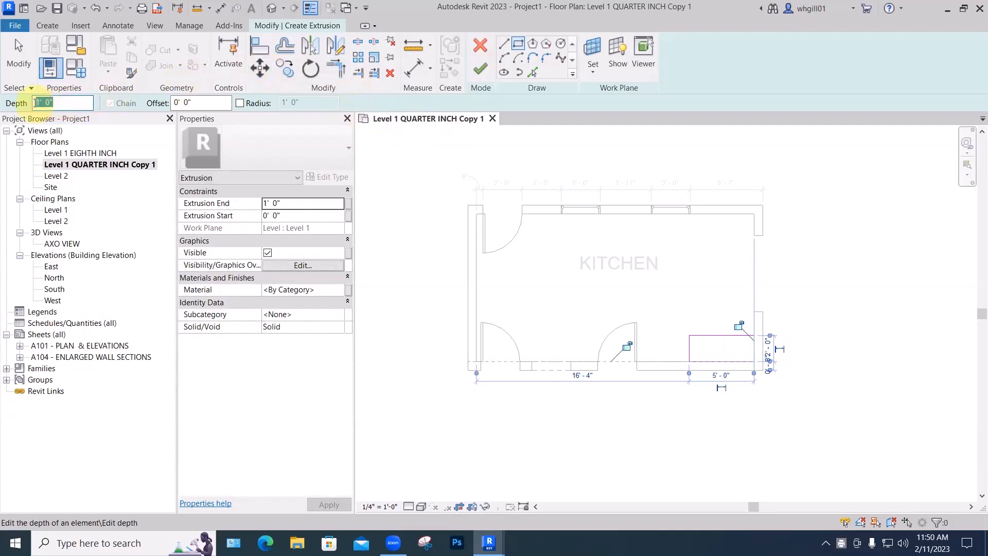
{"action": "type", "text": "8"}
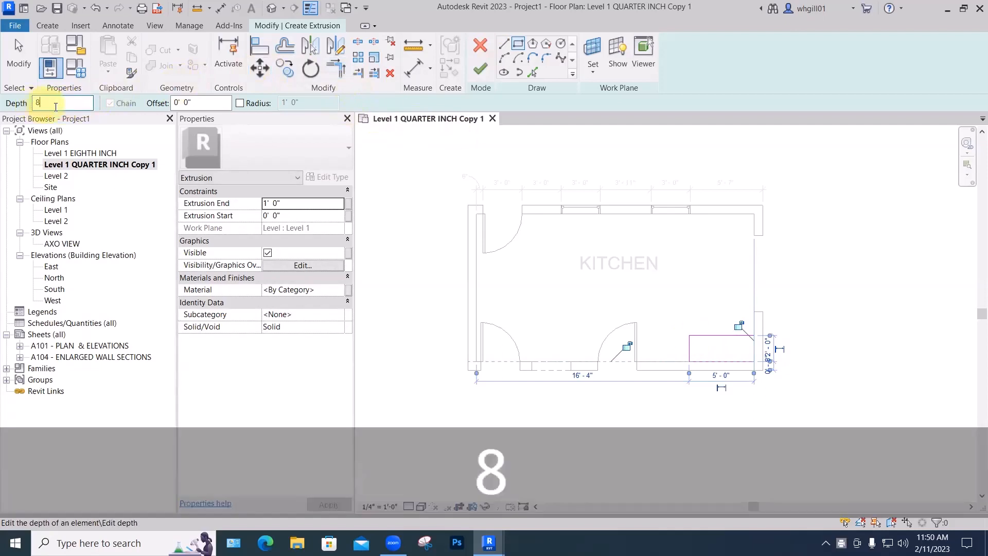
{"action": "left_click", "coordinate": [480, 72]}
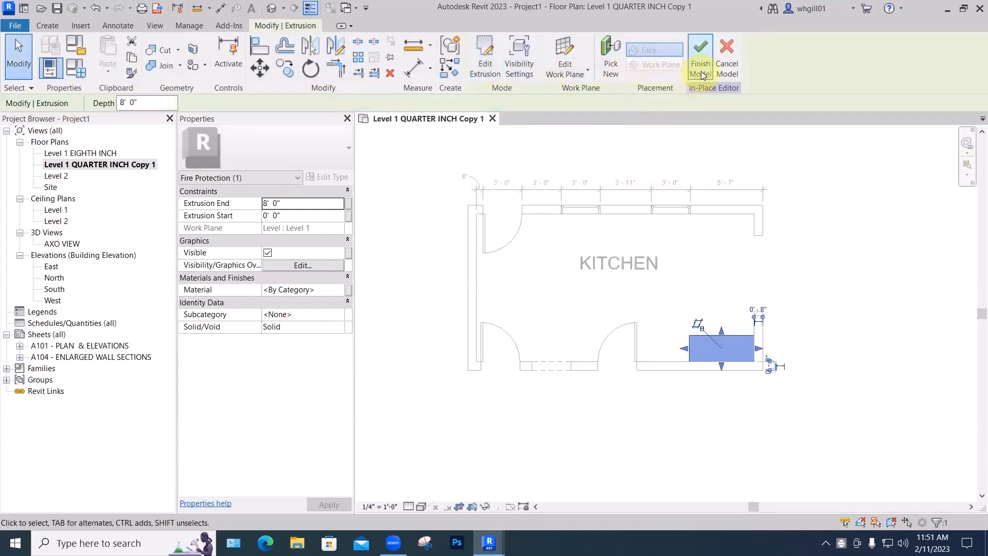
{"action": "left_click", "coordinate": [702, 76]}
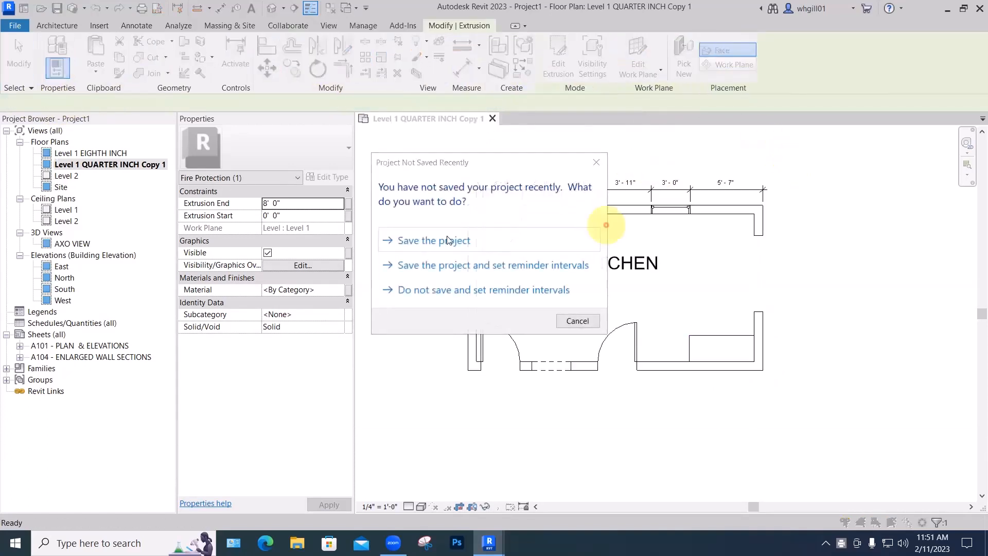
{"action": "left_click", "coordinate": [577, 321]}
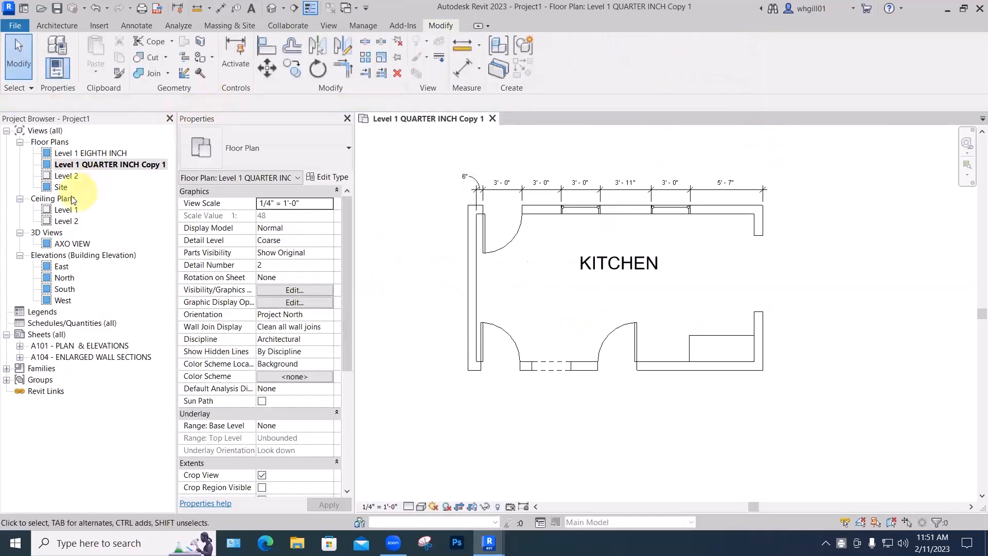
Open the AXO VIEW, turn off Crop View and Crop Region Visible, and examine the extruded block in the room's corner
{"action": "double_click", "coordinate": [72, 243]}
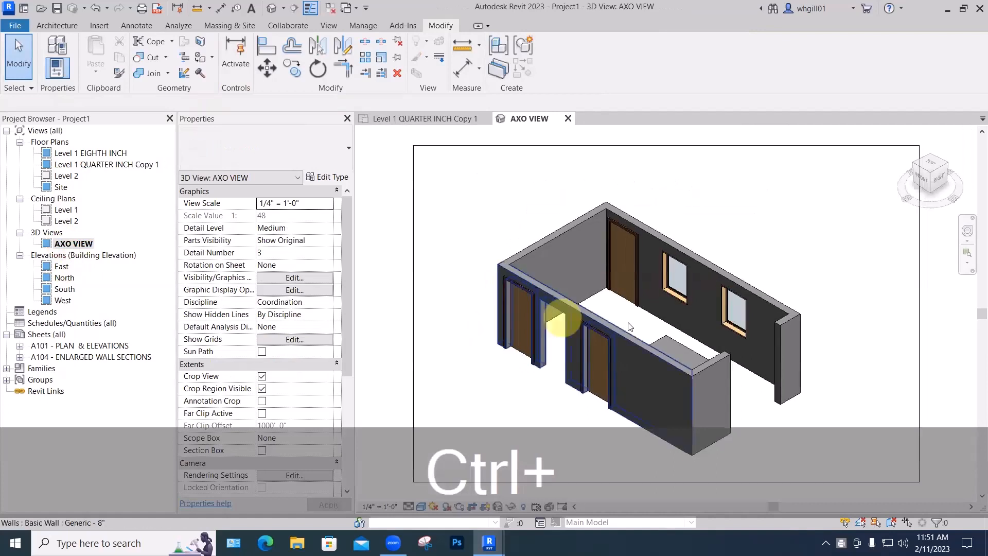
{"action": "middle_click_drag", "start_coordinate": [561, 319], "coordinate": [520, 307], "text": "ctrl+shift"}
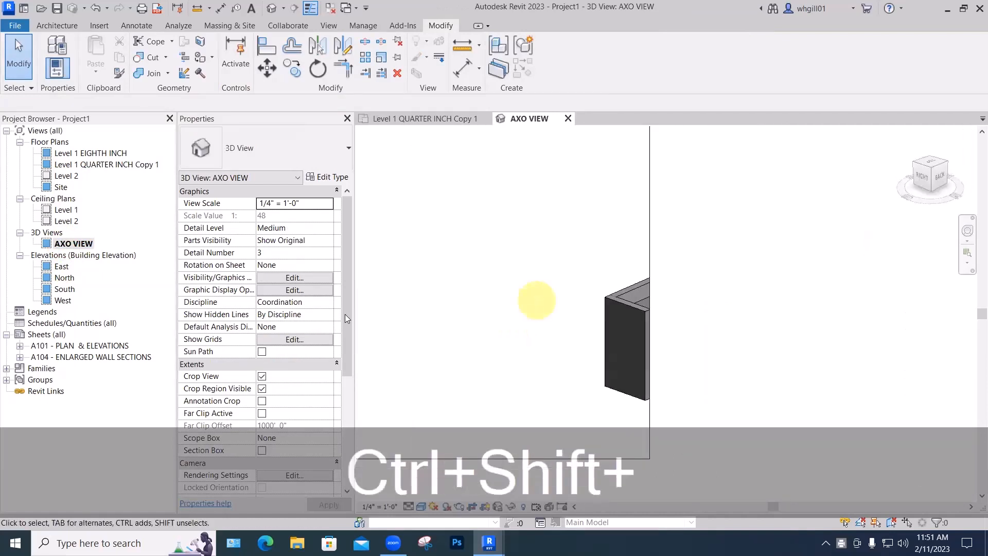
{"action": "left_click", "coordinate": [262, 376]}
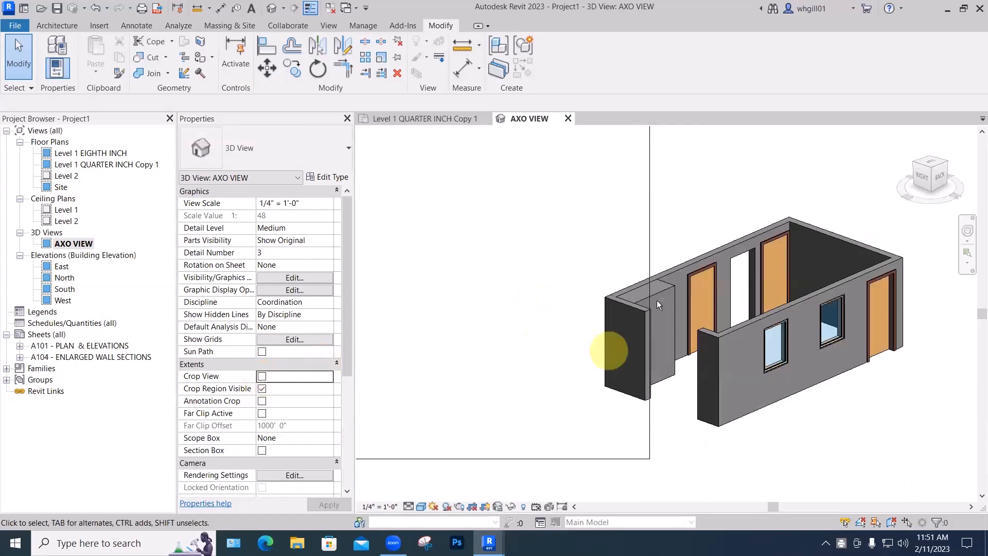
{"action": "middle_click_drag", "start_coordinate": [656, 300], "coordinate": [358, 369], "text": "shift"}
{"action": "left_click", "coordinate": [262, 388]}
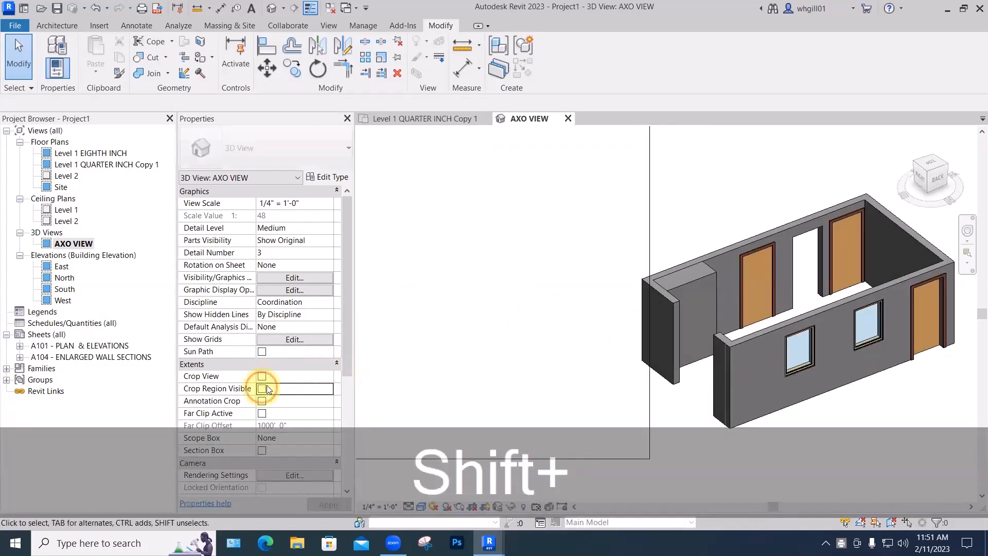
{"action": "middle_click_drag", "start_coordinate": [563, 305], "coordinate": [469, 280], "text": "shift"}
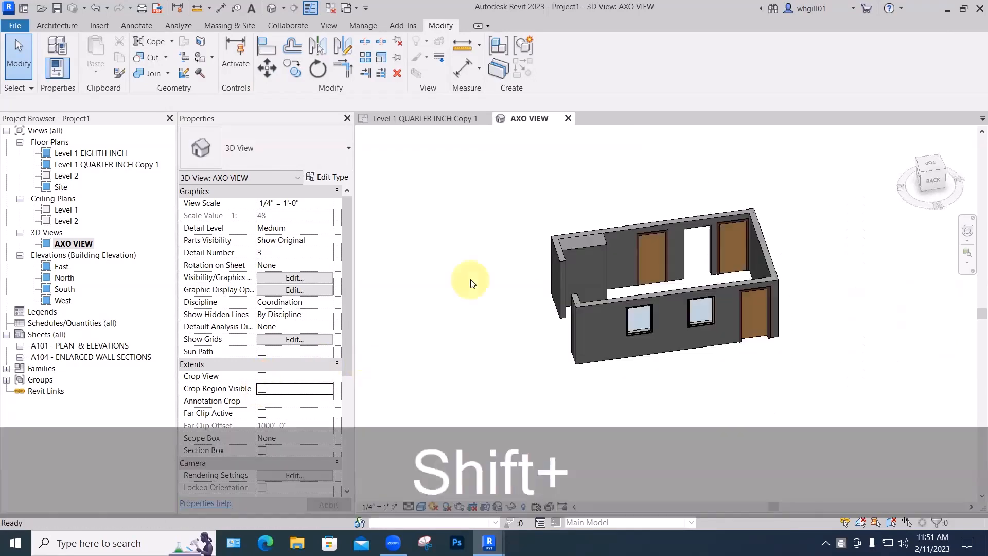
{"action": "middle_click_drag", "start_coordinate": [505, 308], "coordinate": [441, 243], "text": "shift"}
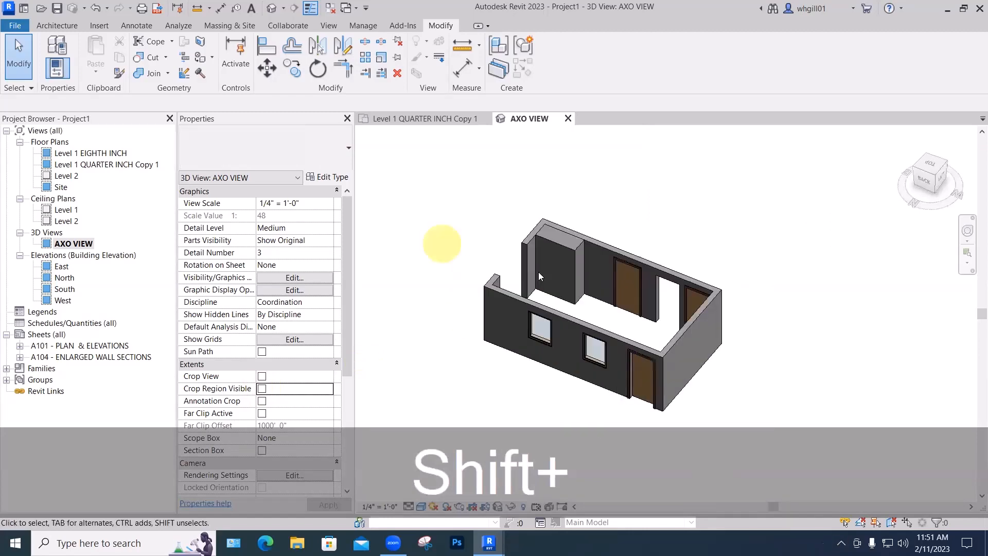
{"action": "scroll", "coordinate": [547, 274], "scroll_direction": "up", "scroll_amount": 3}
{"action": "scroll", "coordinate": [589, 326], "scroll_direction": "up", "scroll_amount": 2}
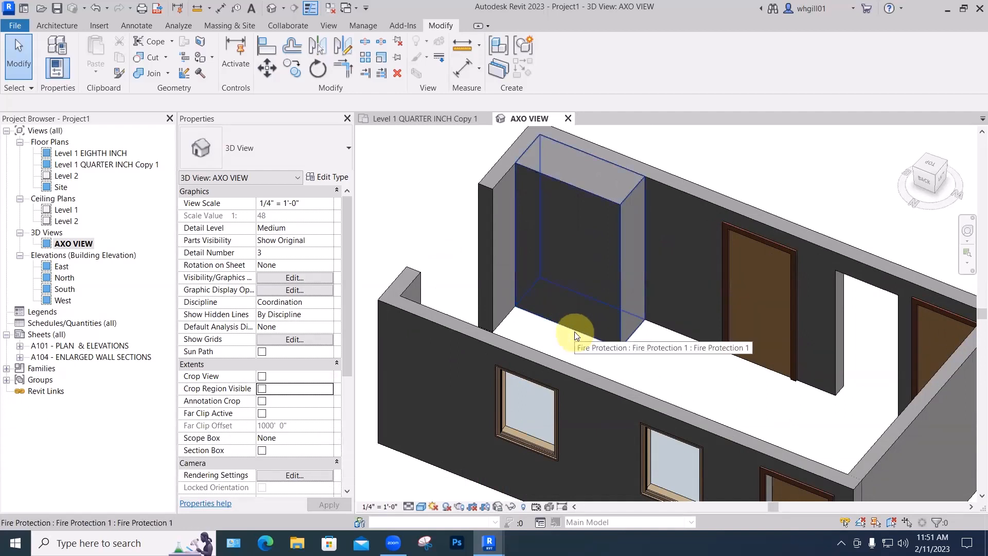
Shorten the fire protection block along the back wall and extend its front face farther into the room
{"action": "left_click", "coordinate": [575, 335]}
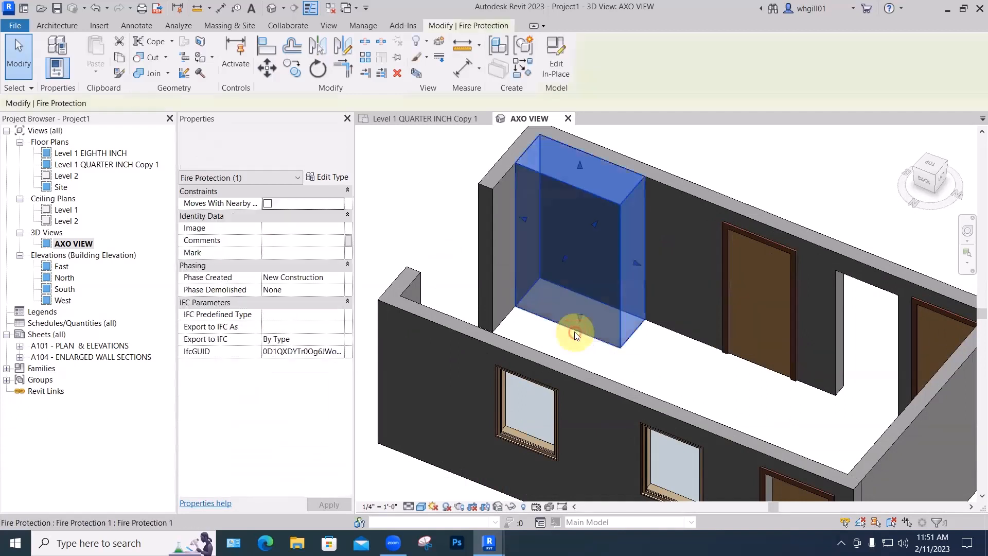
{"action": "left_click_drag", "start_coordinate": [636, 263], "coordinate": [563, 308]}
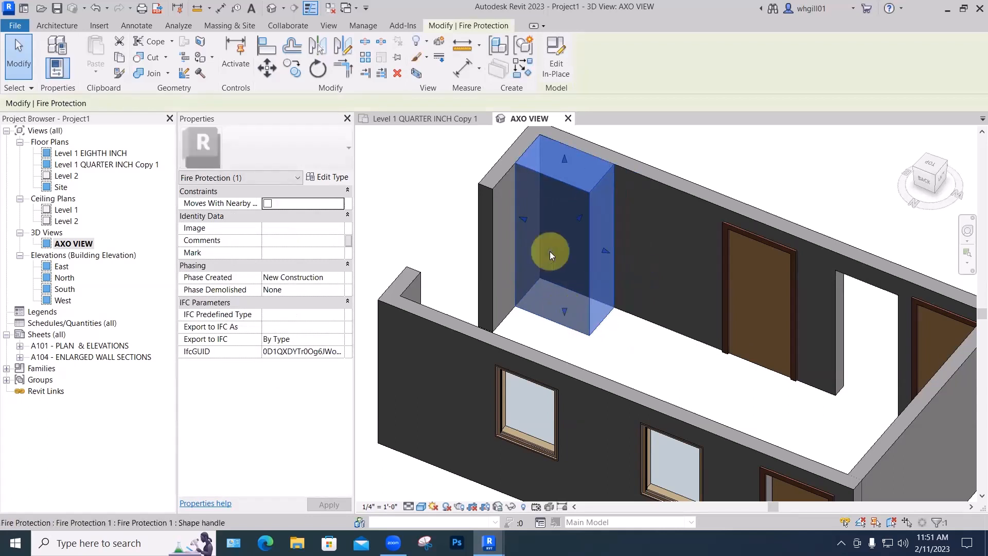
{"action": "left_click_drag", "start_coordinate": [538, 261], "coordinate": [500, 312]}
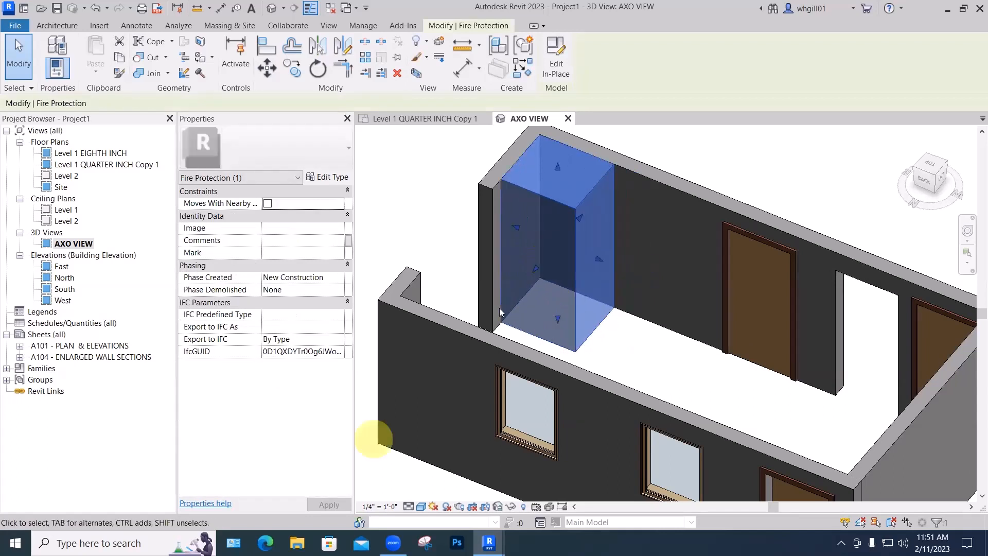
Set the AXO VIEW visual style to Hidden Line and deselect the block
{"action": "left_click", "coordinate": [420, 507]}
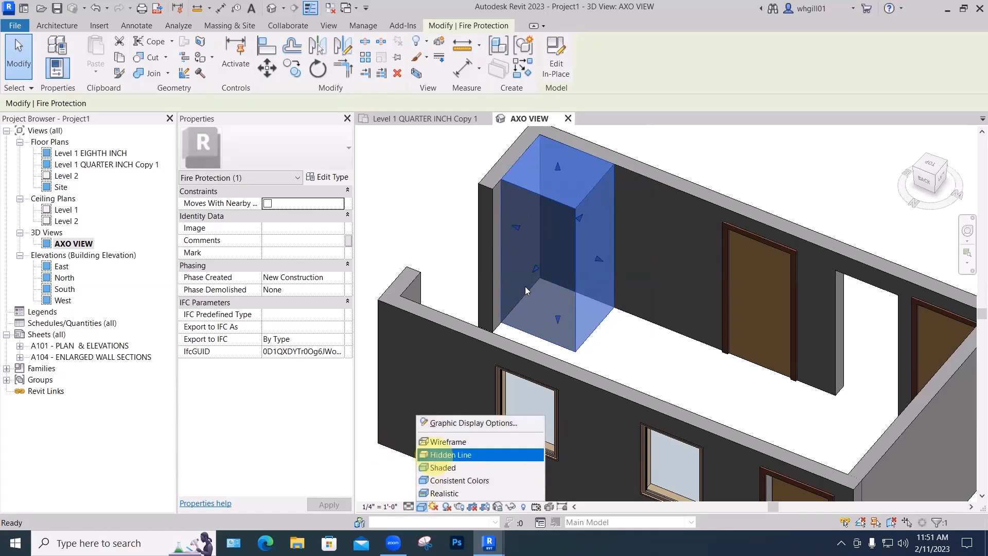
{"action": "left_click", "coordinate": [443, 455]}
{"action": "left_click", "coordinate": [624, 324]}
Make the corner block shallower, stretch it along the back wall to the door, and shorten it again well clear of the door
{"action": "left_click", "coordinate": [600, 315]}
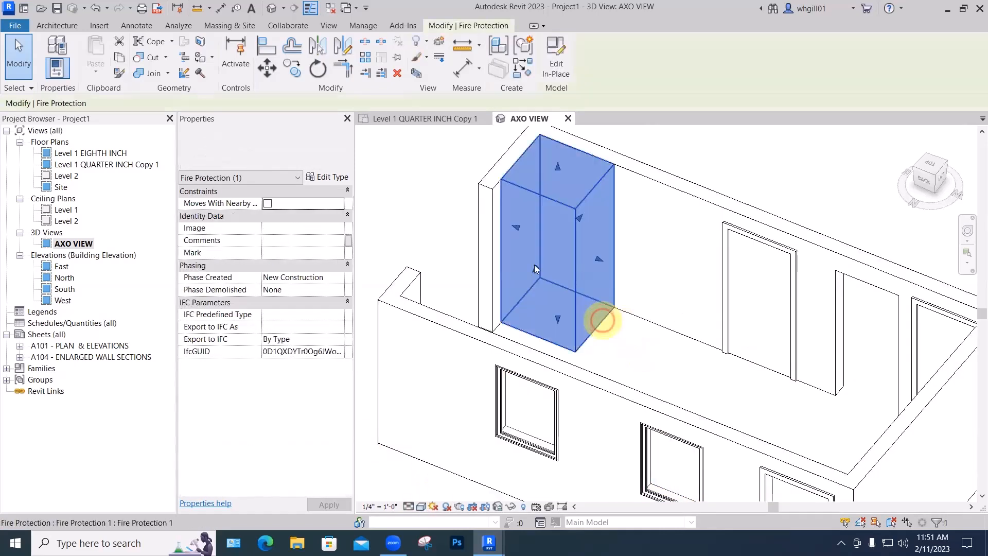
{"action": "left_click_drag", "start_coordinate": [534, 265], "coordinate": [703, 303]}
{"action": "left_click", "coordinate": [732, 381]}
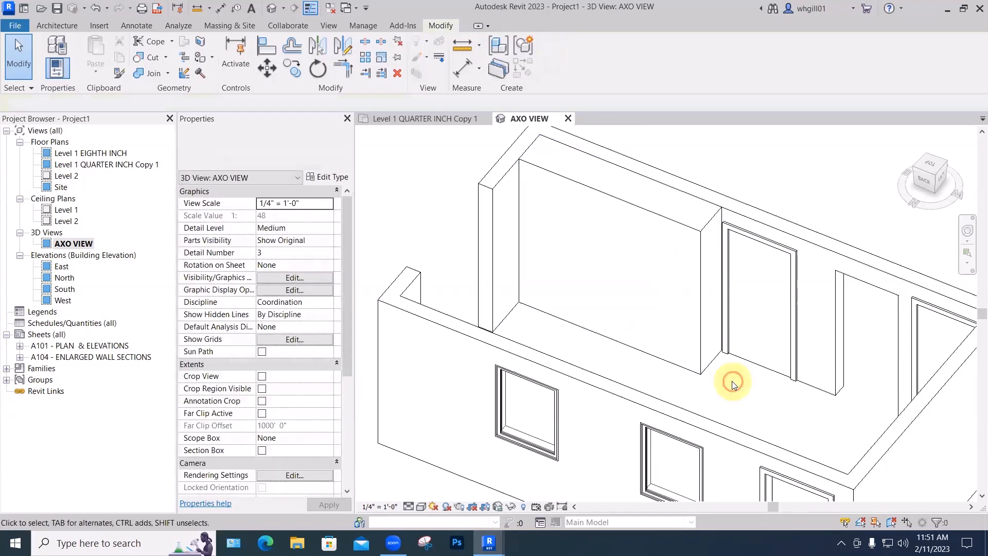
{"action": "left_click", "coordinate": [701, 377]}
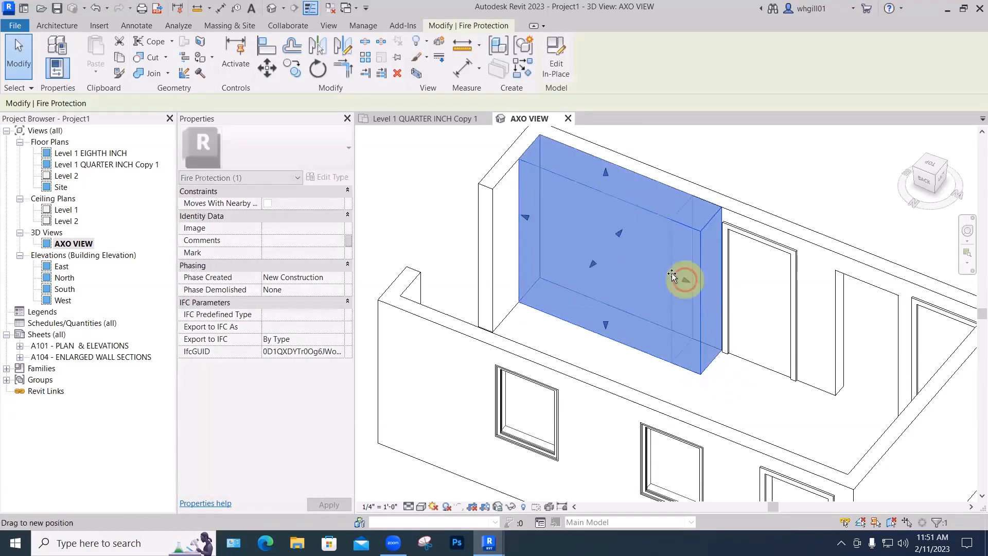
{"action": "left_click_drag", "start_coordinate": [672, 273], "coordinate": [585, 315]}
{"action": "left_click", "coordinate": [580, 347]}
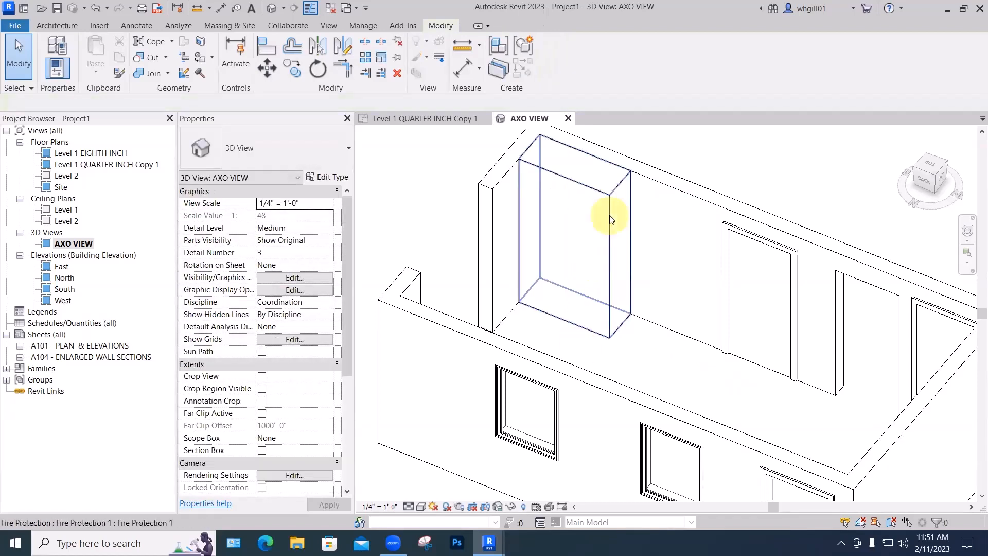
Edit the block in place and sketch a void extrusion rectangle about 2'-2" by 1'-6" across the base of its front face
{"action": "scroll", "coordinate": [597, 226], "scroll_direction": "up", "scroll_amount": 3}
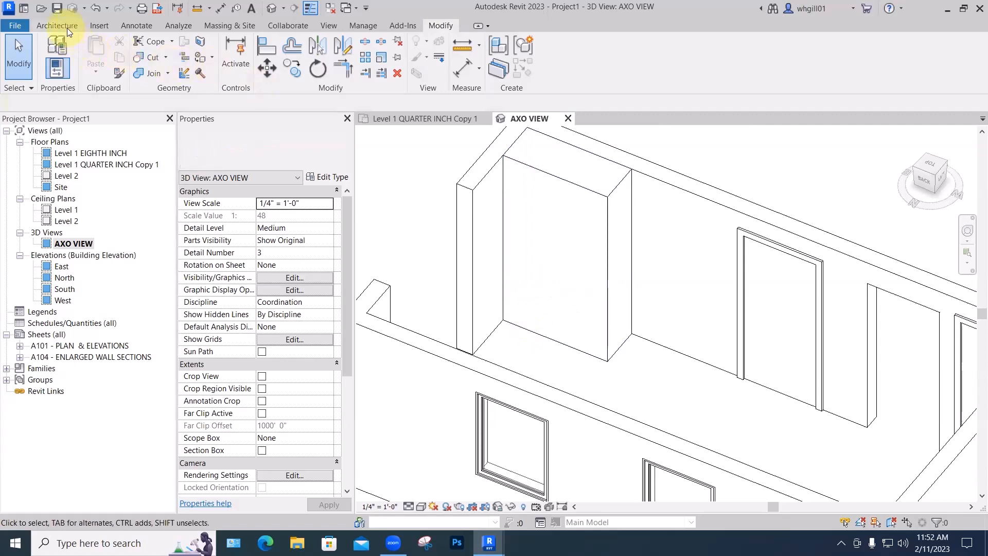
{"action": "left_click", "coordinate": [530, 165]}
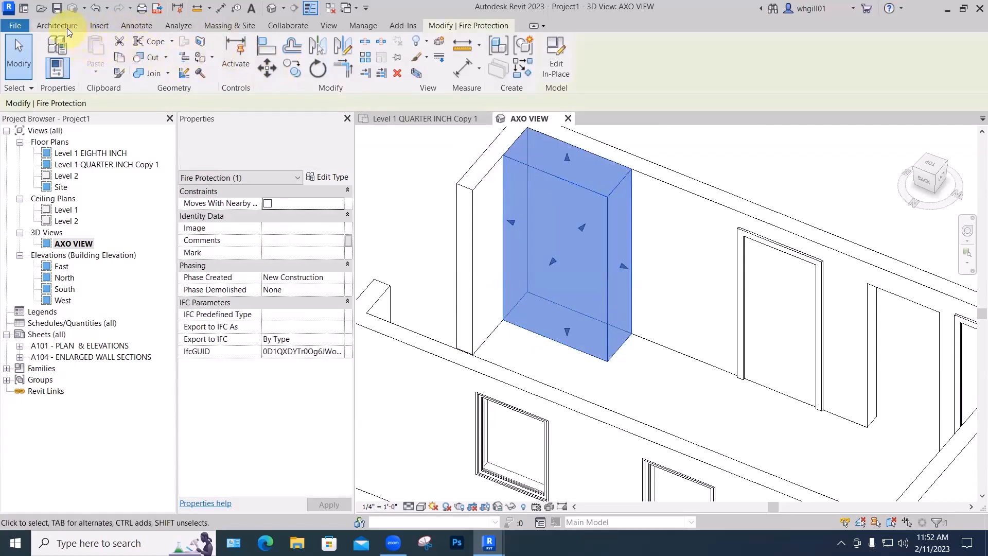
{"action": "left_click", "coordinate": [556, 73]}
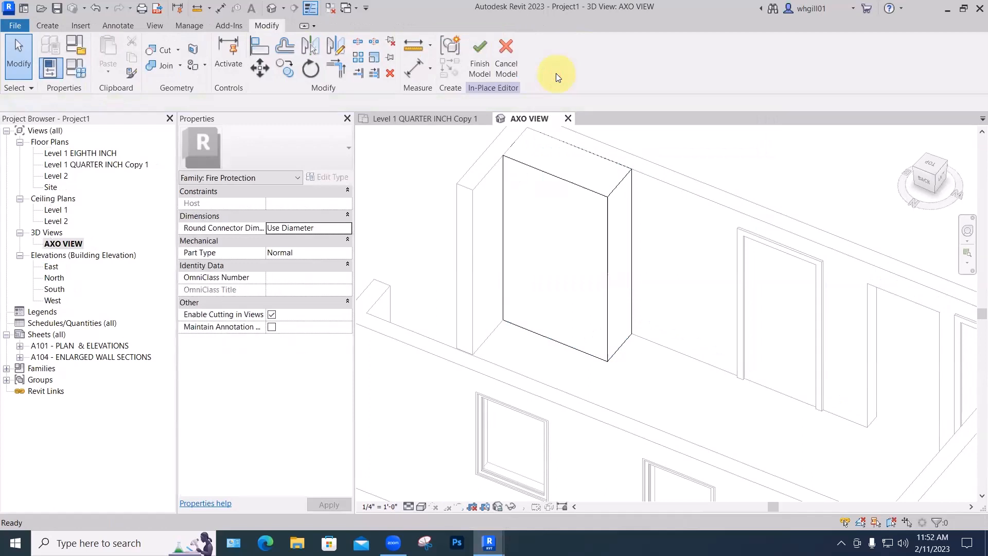
{"action": "left_click", "coordinate": [50, 26]}
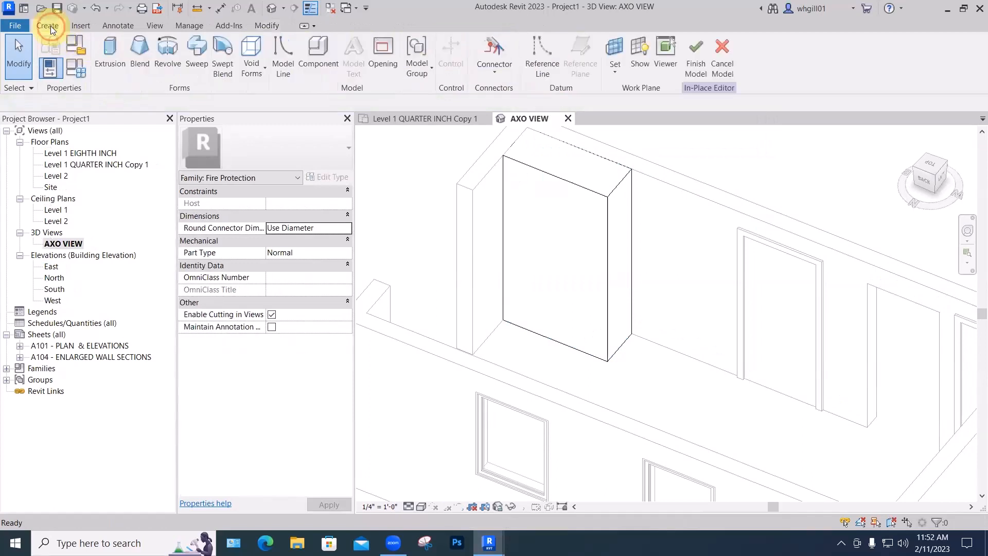
{"action": "left_click", "coordinate": [250, 68]}
{"action": "left_click", "coordinate": [268, 93]}
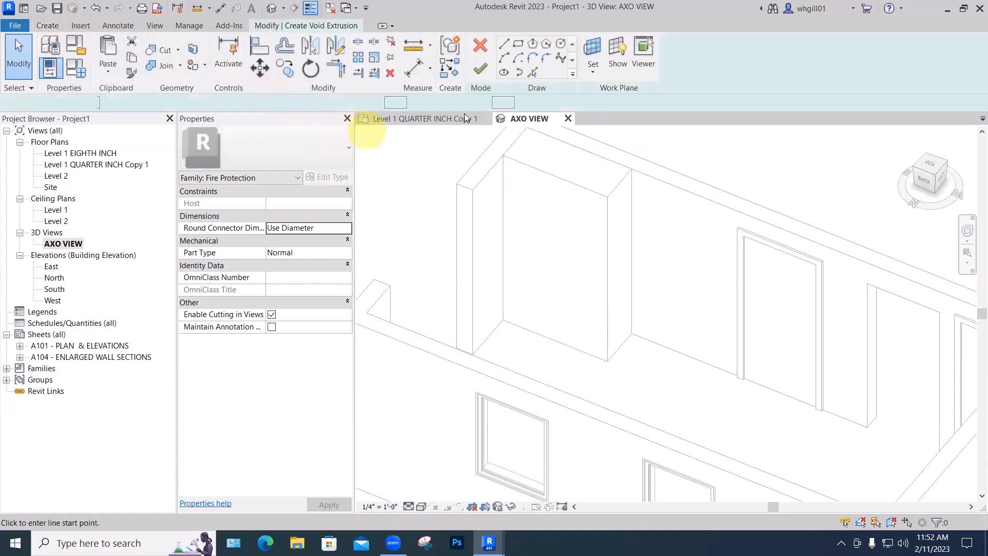
{"action": "left_click", "coordinate": [518, 44]}
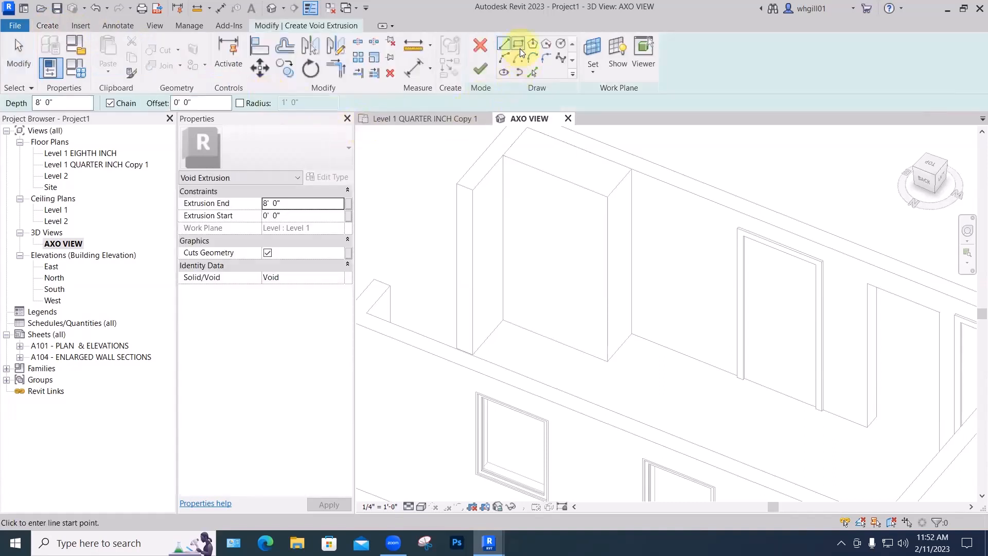
{"action": "left_click", "coordinate": [515, 343]}
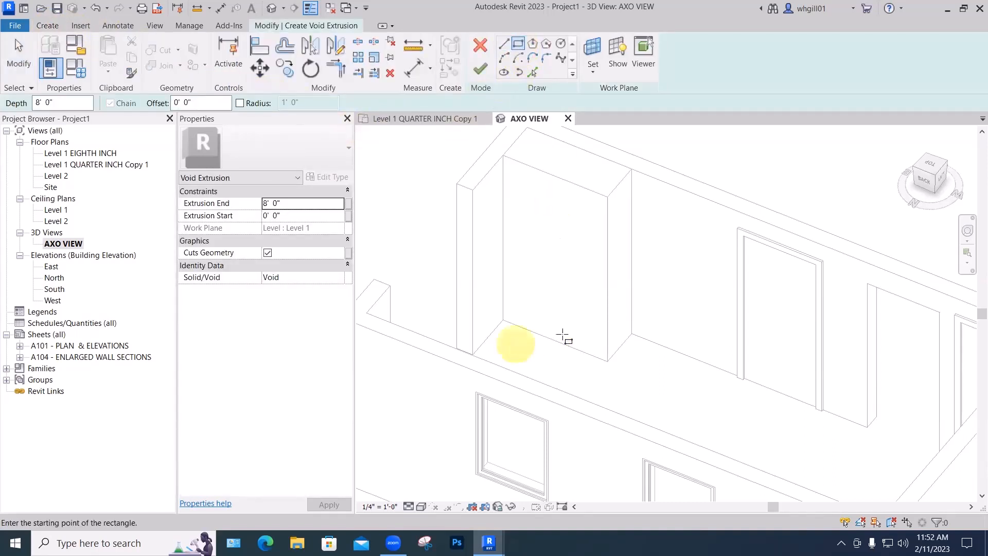
{"action": "left_click", "coordinate": [588, 340]}
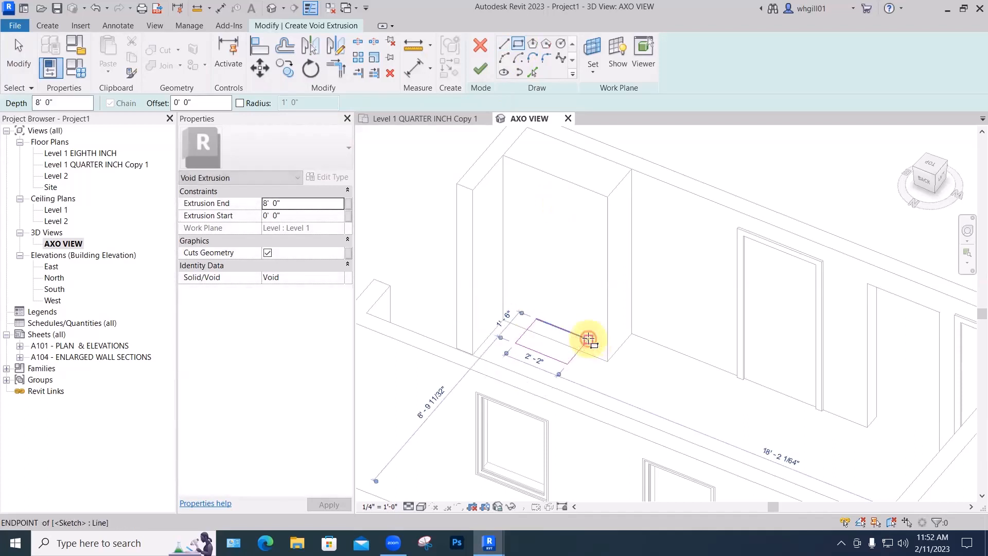
Set the void extrusion's depth to 3' and finish its sketch
{"action": "left_click", "coordinate": [72, 103]}
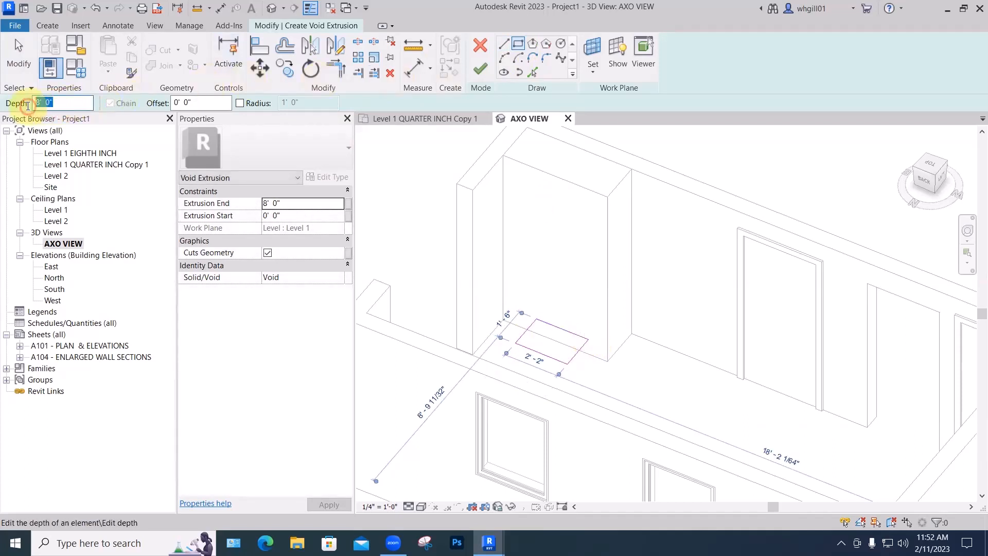
{"action": "type", "text": "3"}
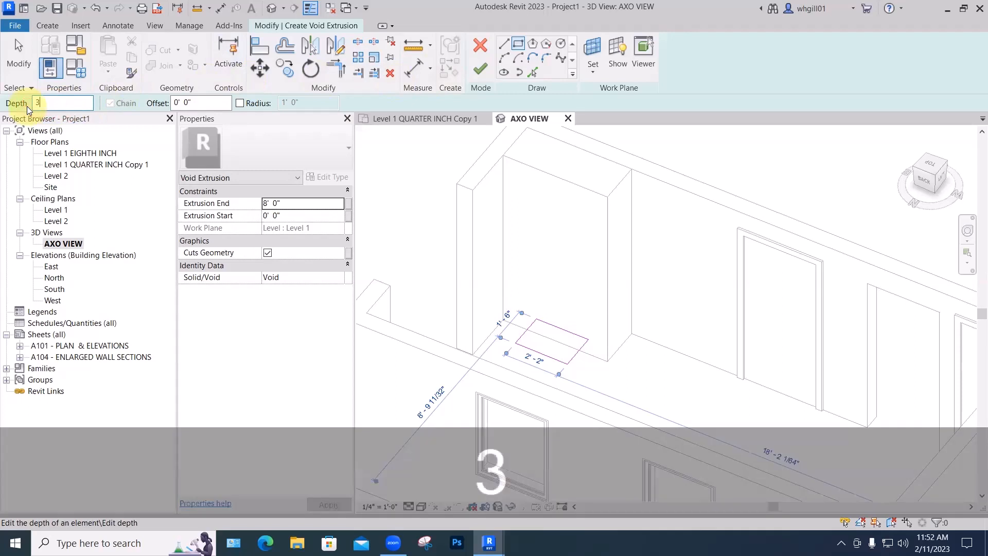
{"action": "left_click", "coordinate": [483, 74]}
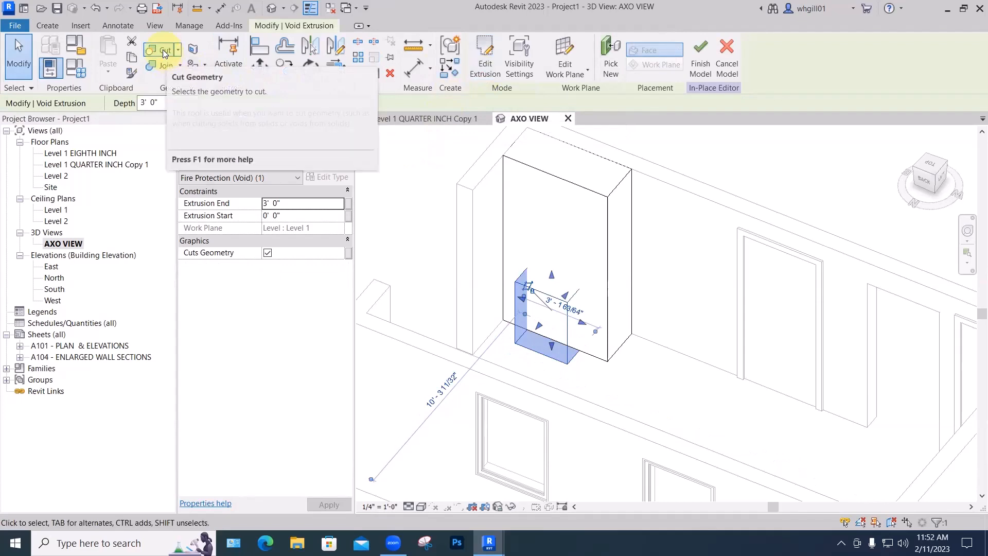
Cut the block with the void to form a fireplace opening and finish the in-place model
{"action": "left_click", "coordinate": [165, 52]}
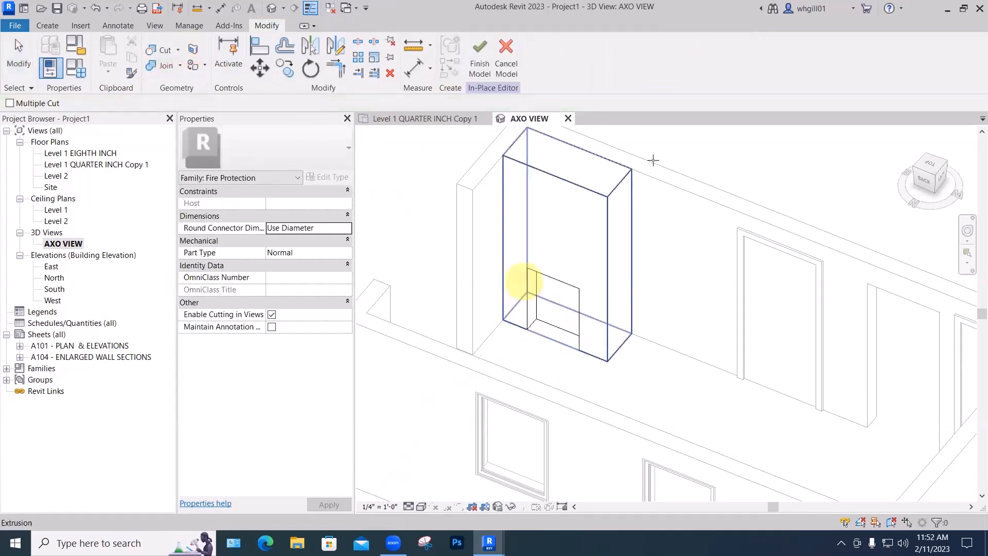
{"action": "left_click", "coordinate": [523, 282]}
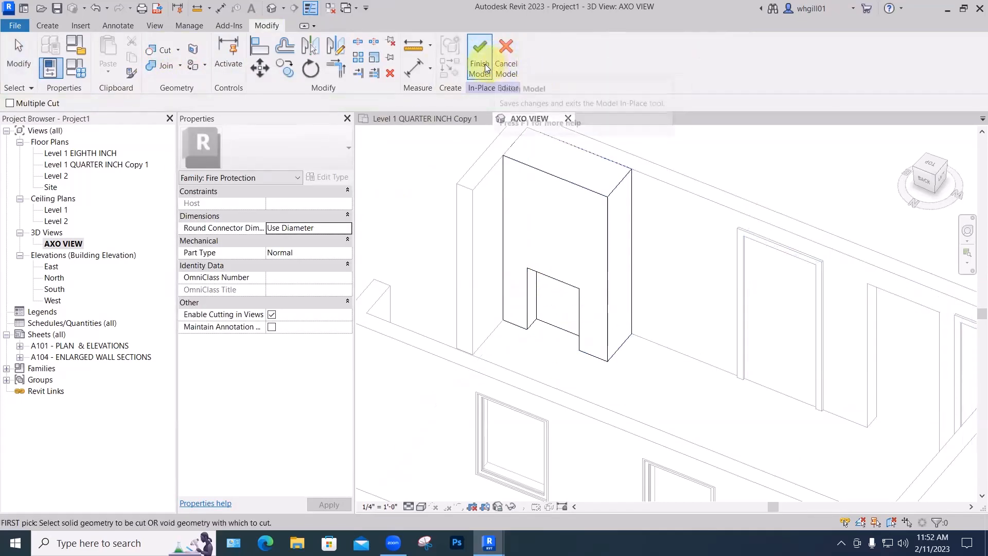
{"action": "left_click", "coordinate": [485, 64]}
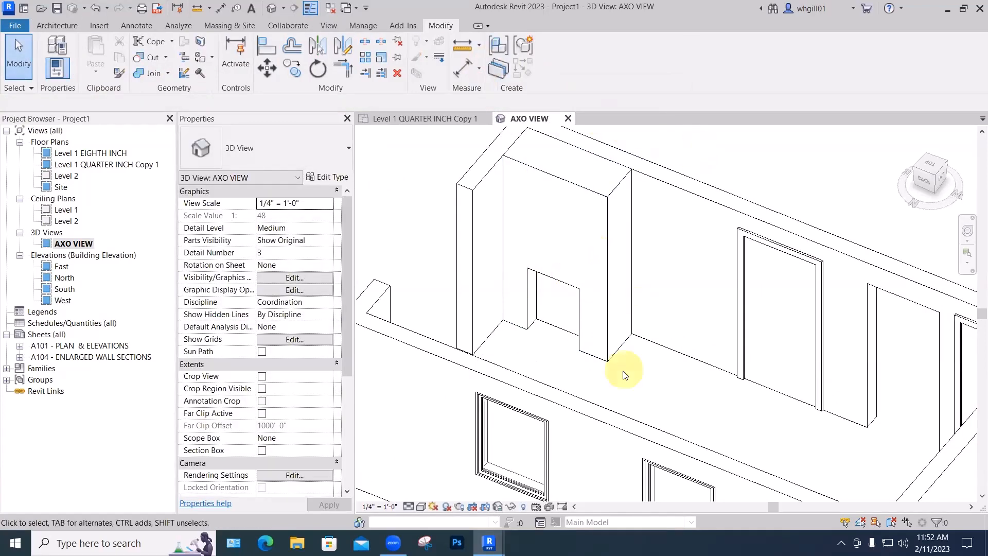
Lengthen the fireplace block and its opening along the back wall, and make the block slightly shallower
{"action": "middle_click_drag", "start_coordinate": [569, 341], "coordinate": [591, 322], "text": "shift"}
{"action": "left_click", "coordinate": [594, 320]}
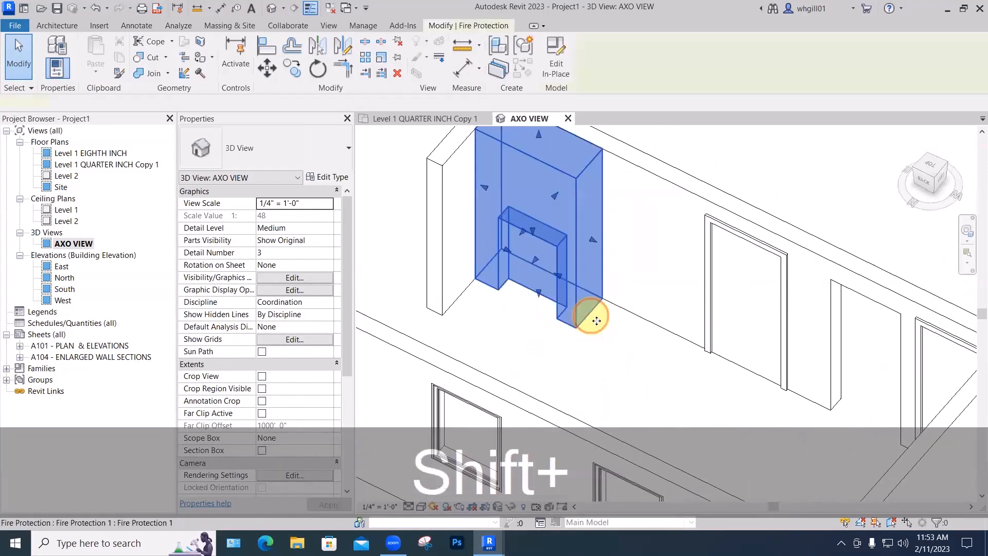
{"action": "left_click_drag", "start_coordinate": [593, 240], "coordinate": [618, 266]}
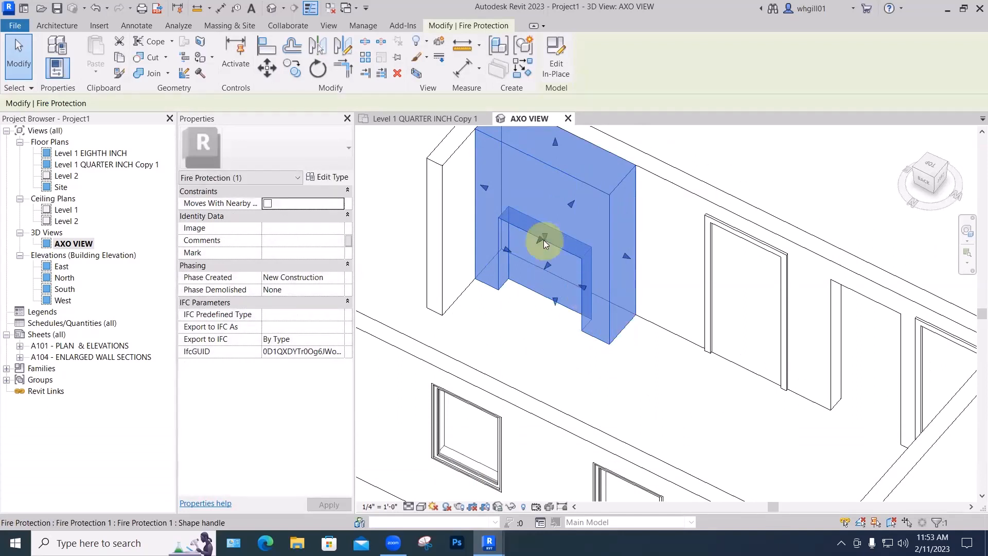
{"action": "left_click_drag", "start_coordinate": [543, 235], "coordinate": [537, 226]}
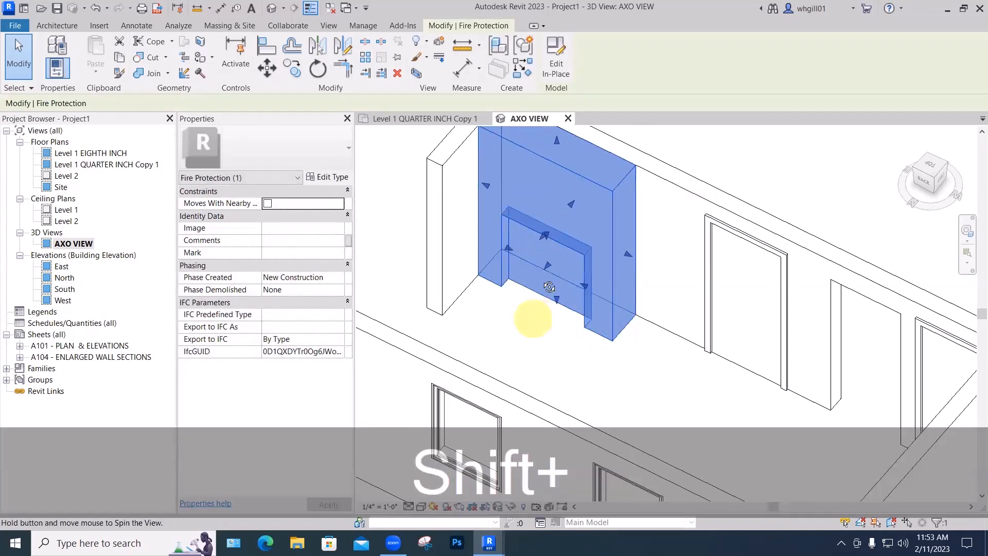
{"action": "middle_click_drag", "start_coordinate": [530, 315], "coordinate": [526, 234], "text": "shift"}
{"action": "left_click_drag", "start_coordinate": [526, 233], "coordinate": [544, 207]}
{"action": "left_click_drag", "start_coordinate": [515, 323], "coordinate": [511, 335]}
{"action": "middle_click_drag", "start_coordinate": [511, 335], "coordinate": [603, 321], "text": "shift"}
{"action": "left_click", "coordinate": [634, 375]}
{"action": "scroll", "coordinate": [602, 328], "scroll_direction": "down", "scroll_amount": 5}
{"action": "scroll", "coordinate": [599, 319], "scroll_direction": "down", "scroll_amount": 3}
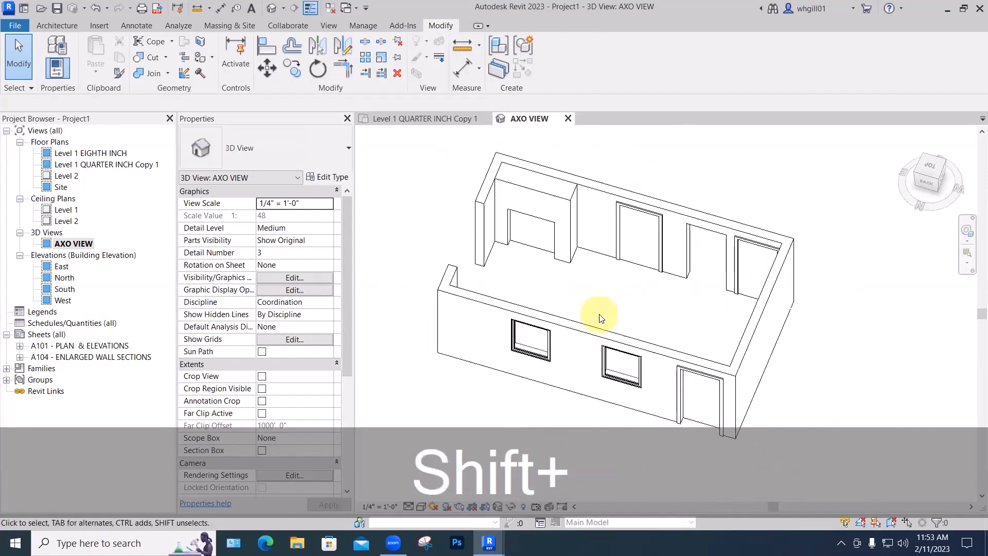
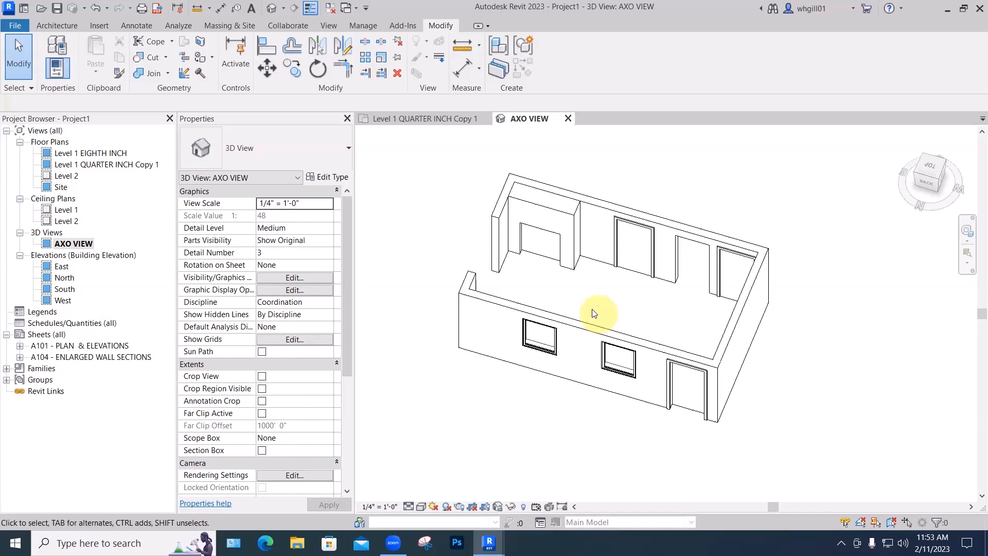
Create a new family from the Furniture.rft template in the English-Imperial folder of the family templates
{"action": "left_click", "coordinate": [15, 26]}
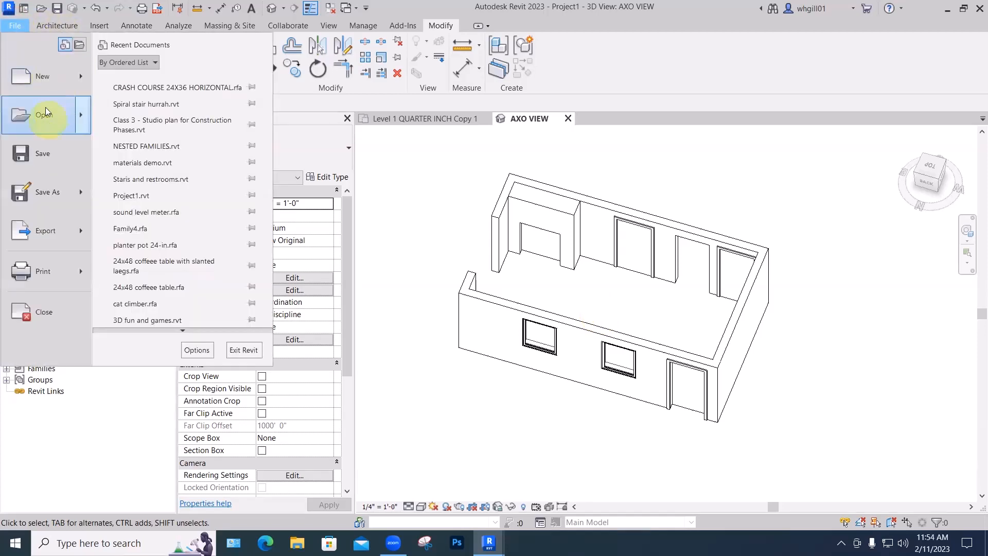
{"action": "mouse_move", "coordinate": [40, 75]}
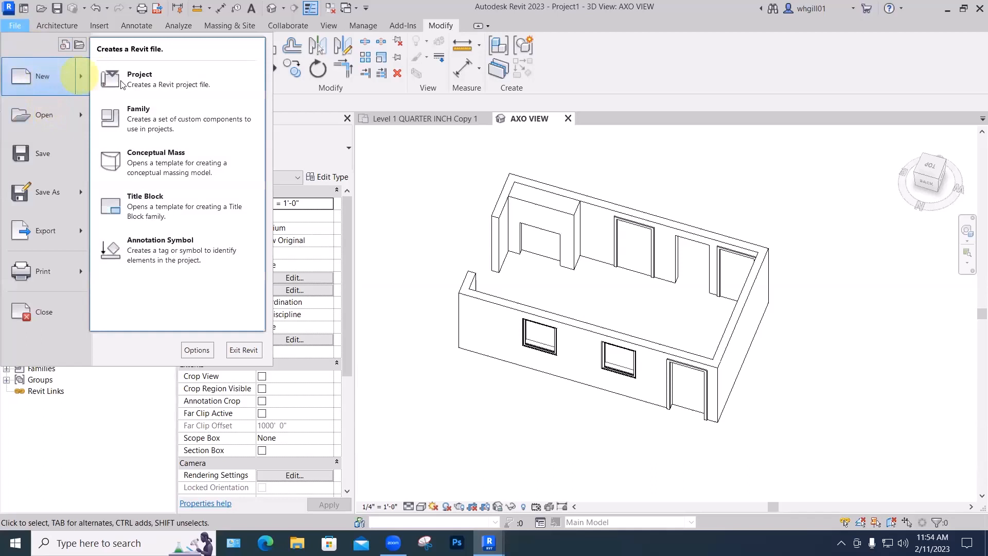
{"action": "left_click", "coordinate": [139, 115]}
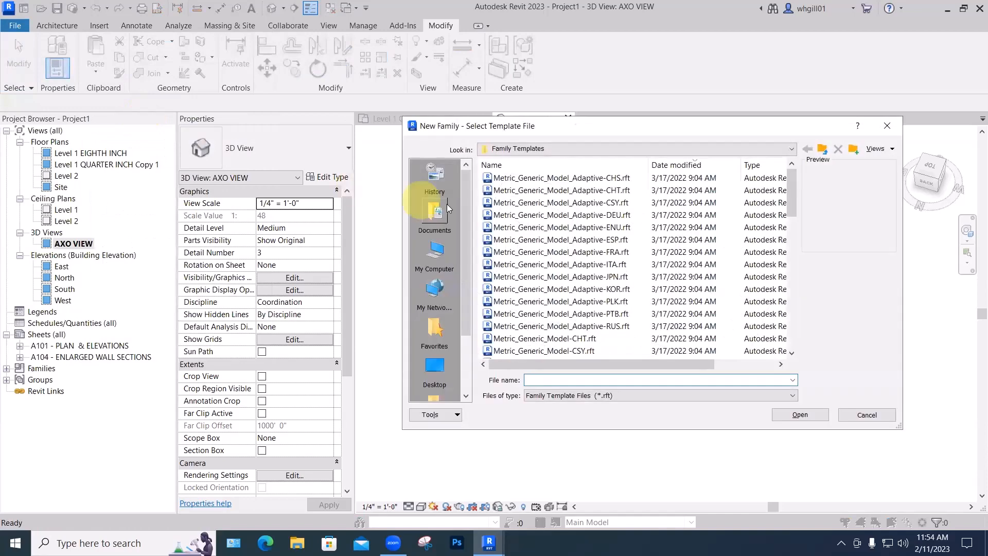
{"action": "left_click", "coordinate": [822, 150]}
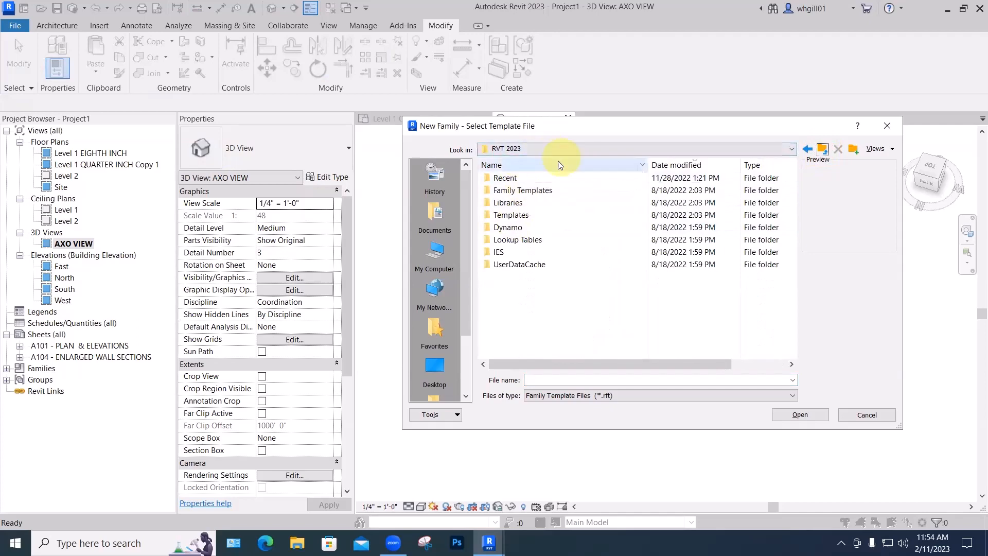
{"action": "double_click", "coordinate": [523, 190]}
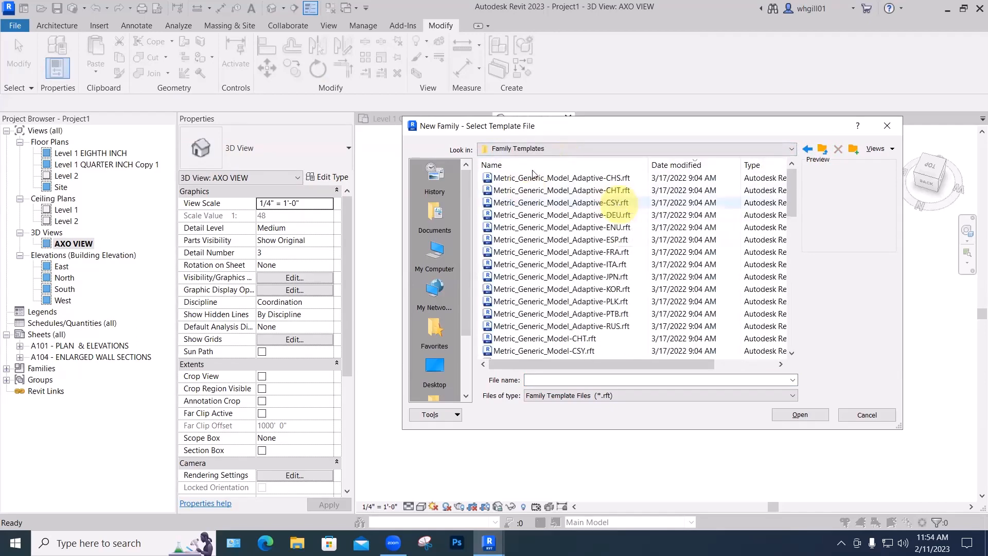
{"action": "left_click", "coordinate": [492, 165]}
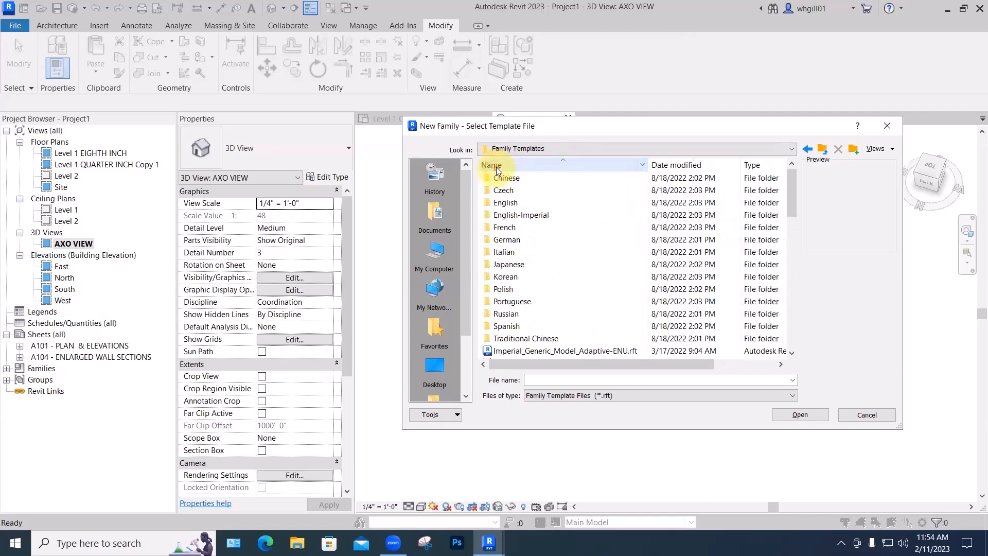
{"action": "double_click", "coordinate": [511, 214]}
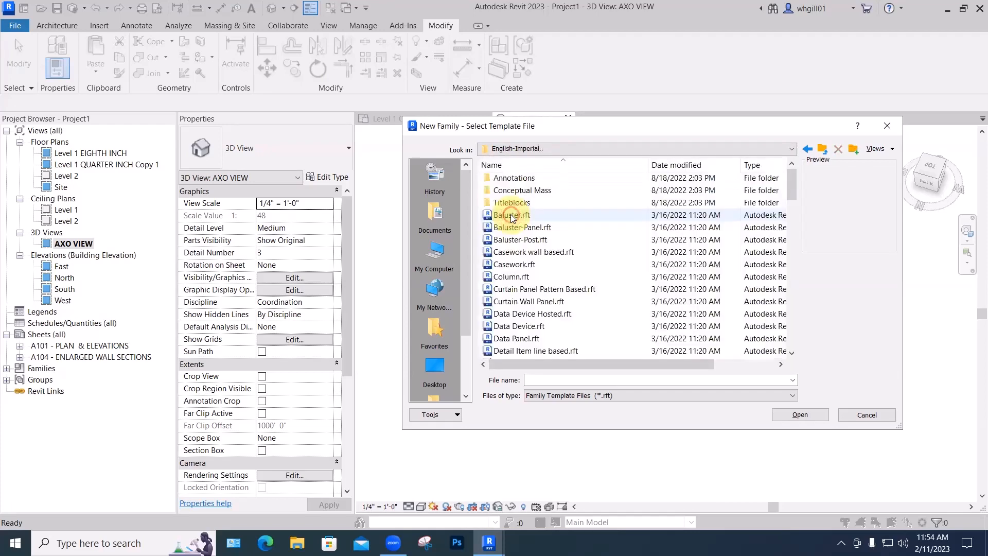
{"action": "scroll", "coordinate": [512, 209], "scroll_direction": "down", "scroll_amount": 3}
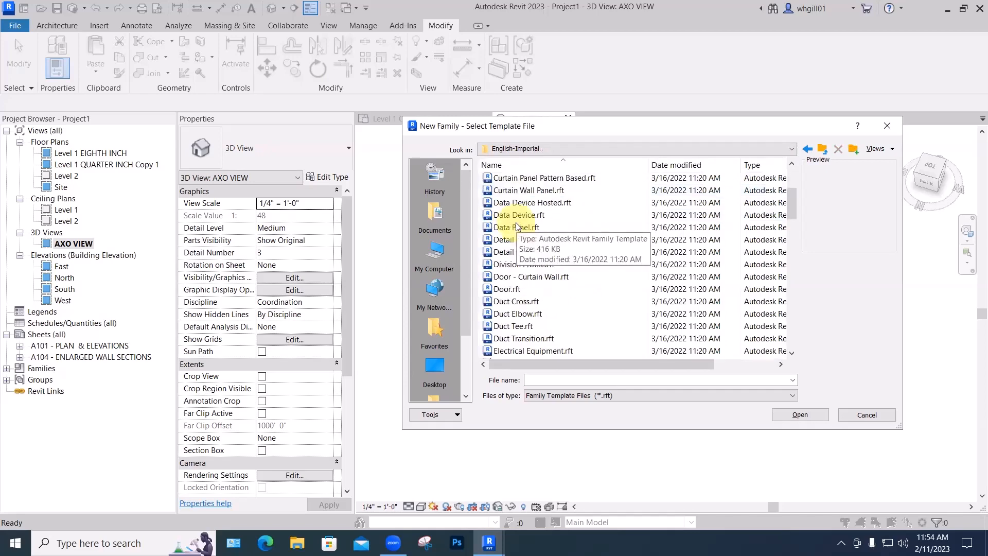
{"action": "scroll", "coordinate": [517, 227], "scroll_direction": "down", "scroll_amount": 4}
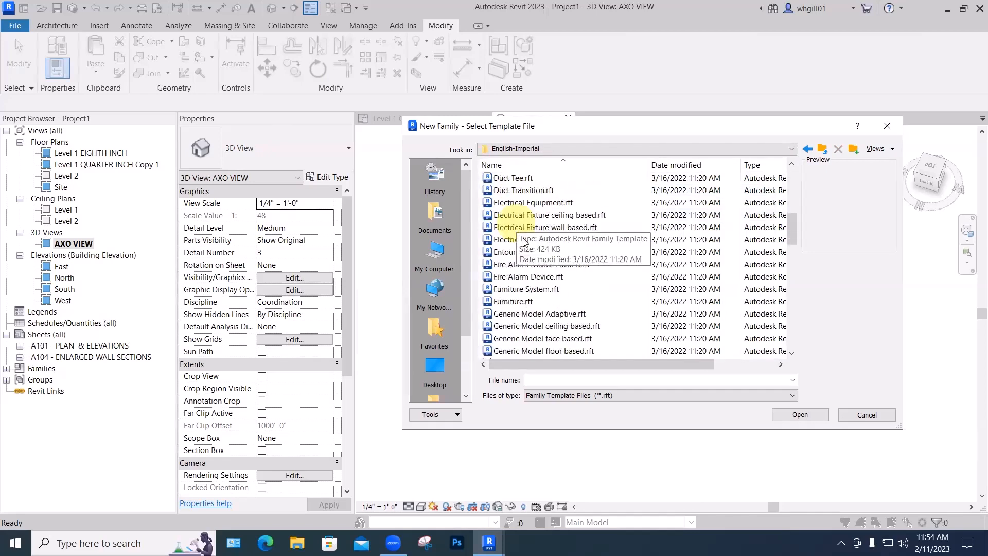
{"action": "double_click", "coordinate": [513, 300]}
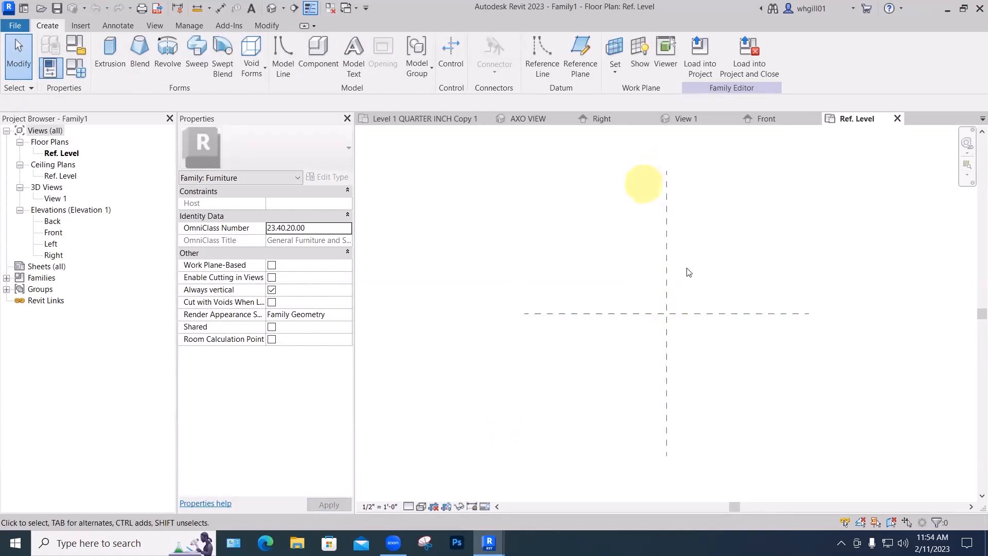
{"action": "left_click", "coordinate": [408, 119]}
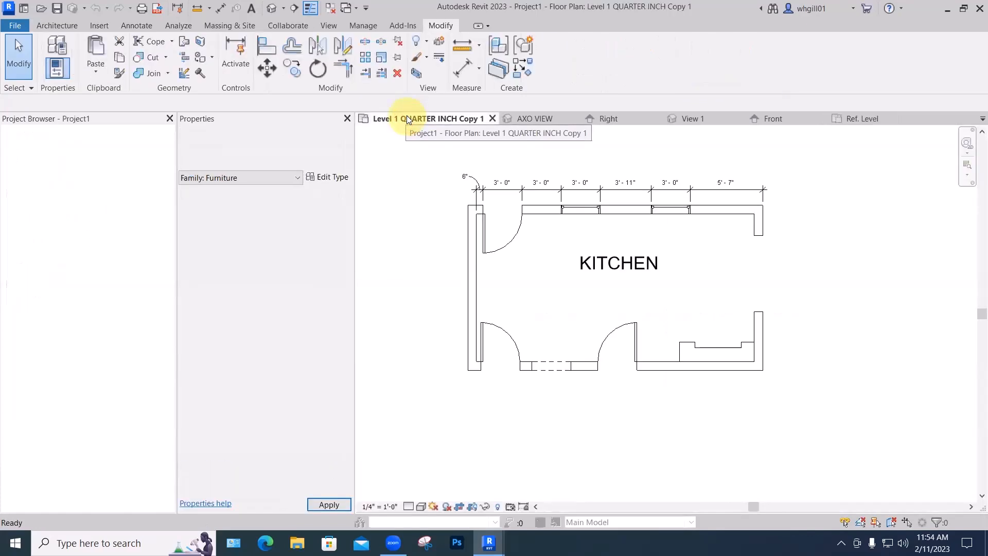
{"action": "left_click", "coordinate": [859, 118]}
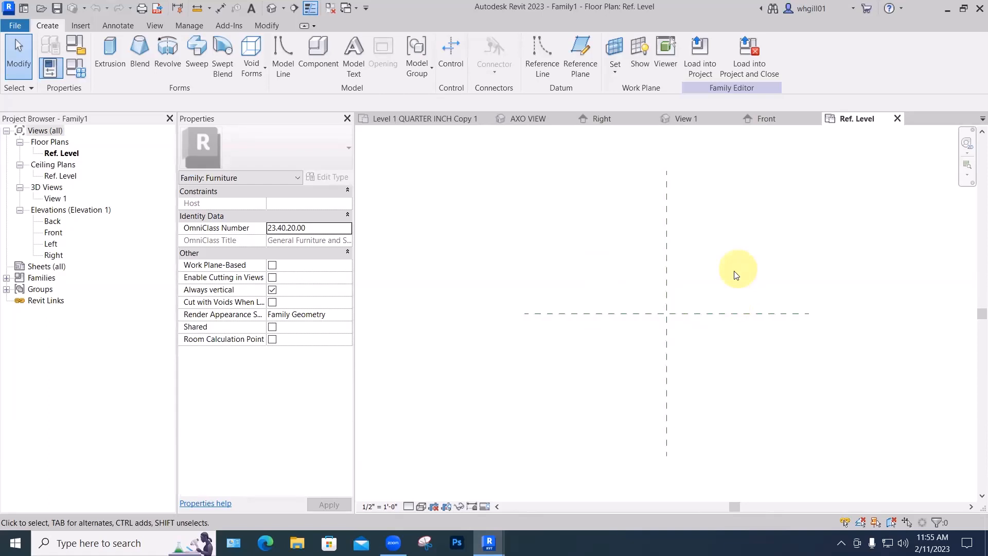
{"action": "middle_click_drag", "start_coordinate": [620, 267], "coordinate": [559, 297]}
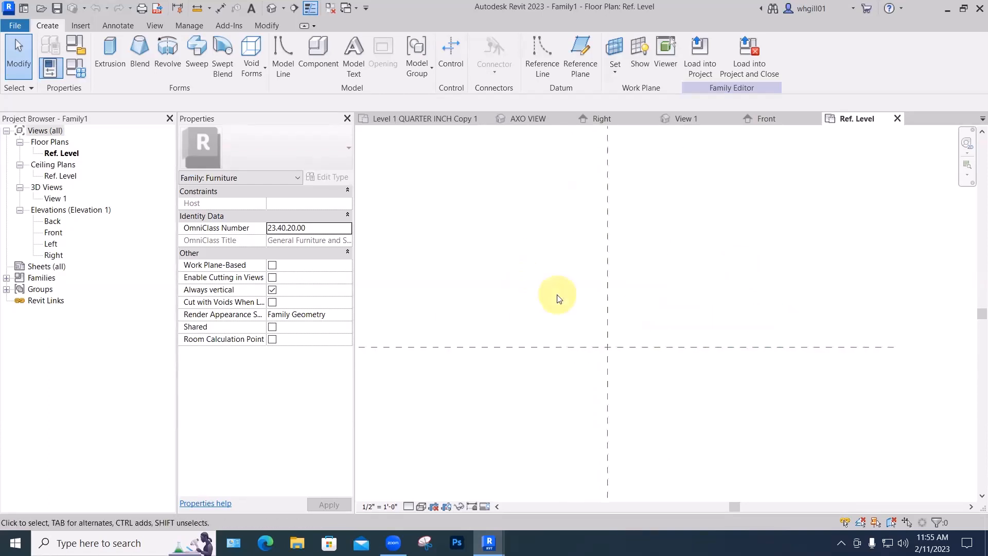
Start an extrusion and sketch a square about 2" by 2" in the upper-left quadrant of the reference planes
{"action": "left_click", "coordinate": [110, 51]}
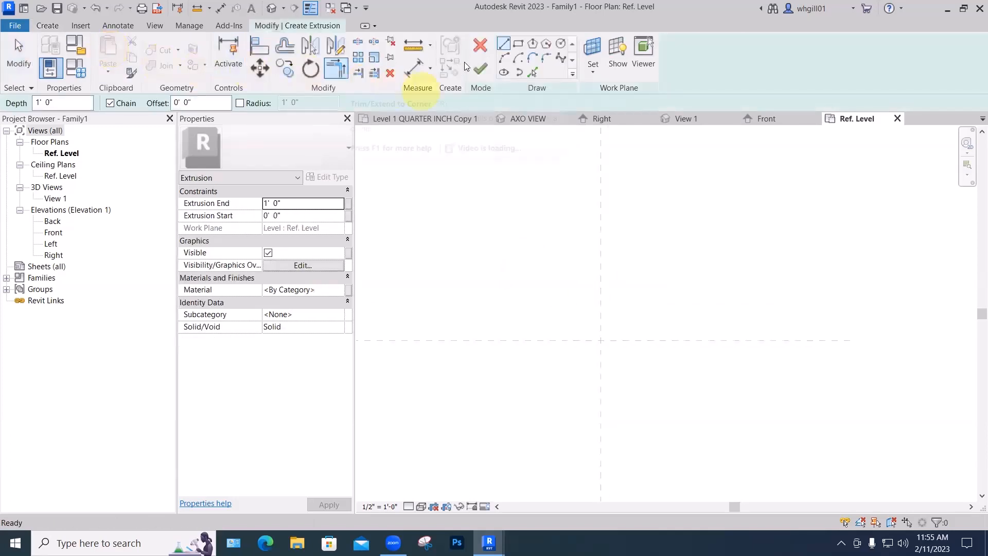
{"action": "left_click", "coordinate": [518, 44]}
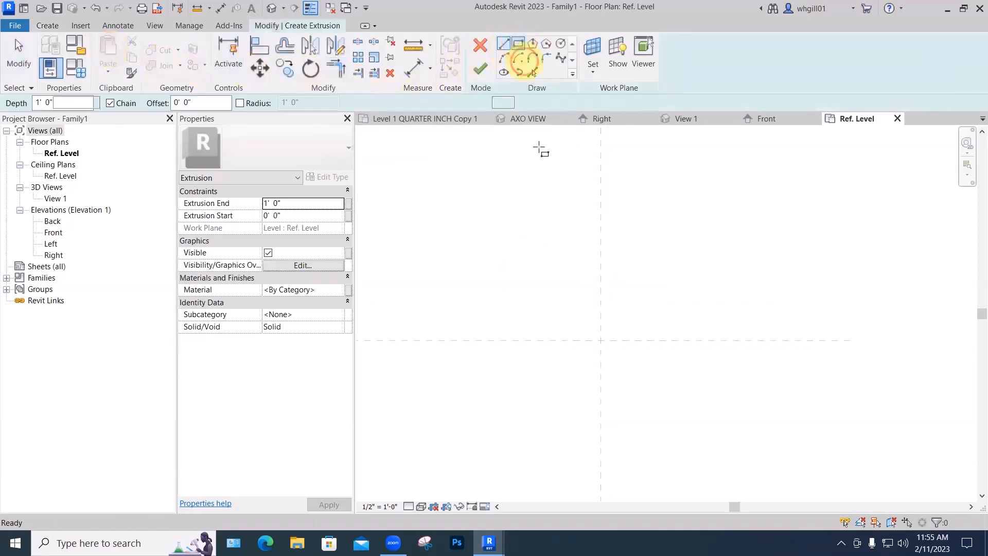
{"action": "left_click", "coordinate": [524, 297]}
{"action": "scroll", "coordinate": [530, 294], "scroll_direction": "up", "scroll_amount": 4}
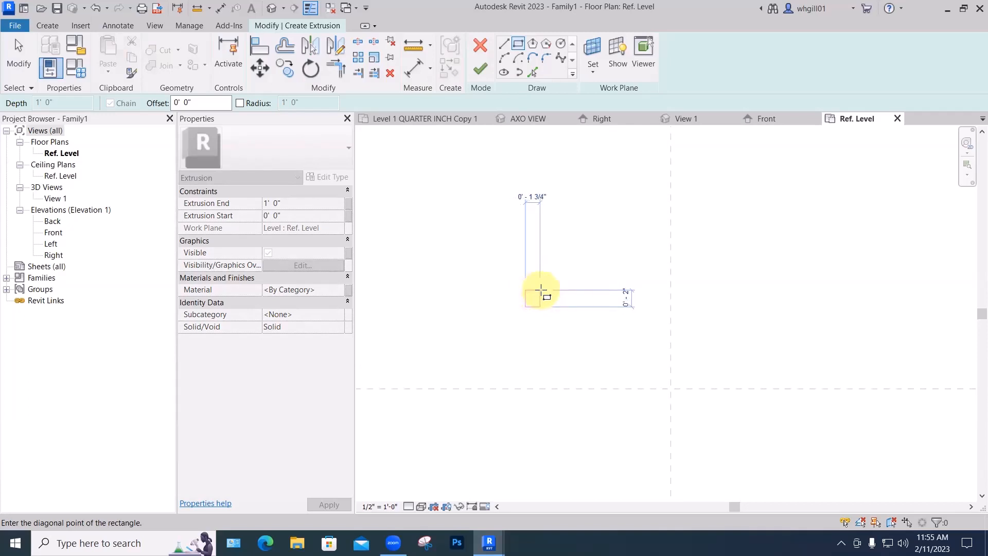
{"action": "left_click", "coordinate": [540, 290]}
{"action": "scroll", "coordinate": [545, 280], "scroll_direction": "down", "scroll_amount": 2}
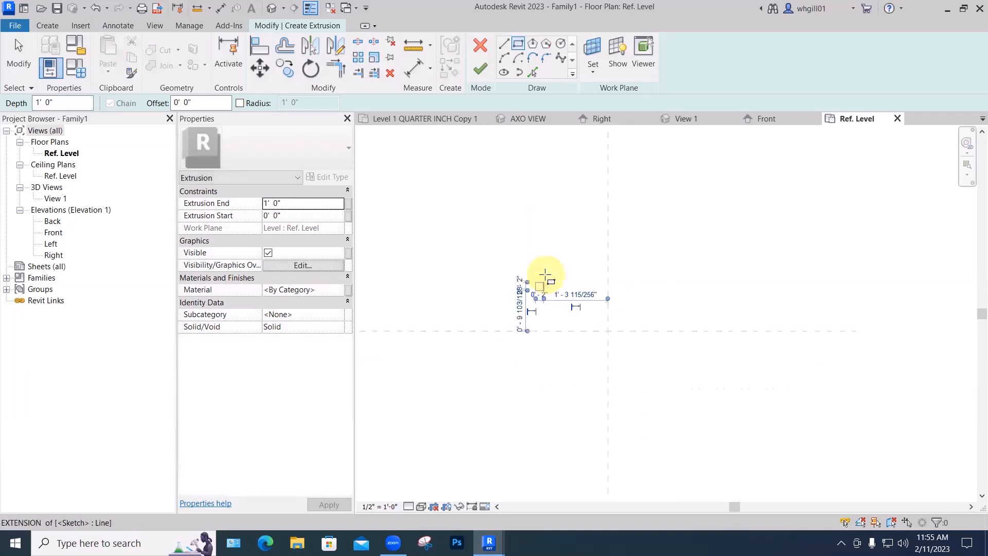
Set the extrusion depth to 30" and finish the sketch to form the leg
{"action": "scroll", "coordinate": [544, 278], "scroll_direction": "down", "scroll_amount": 1}
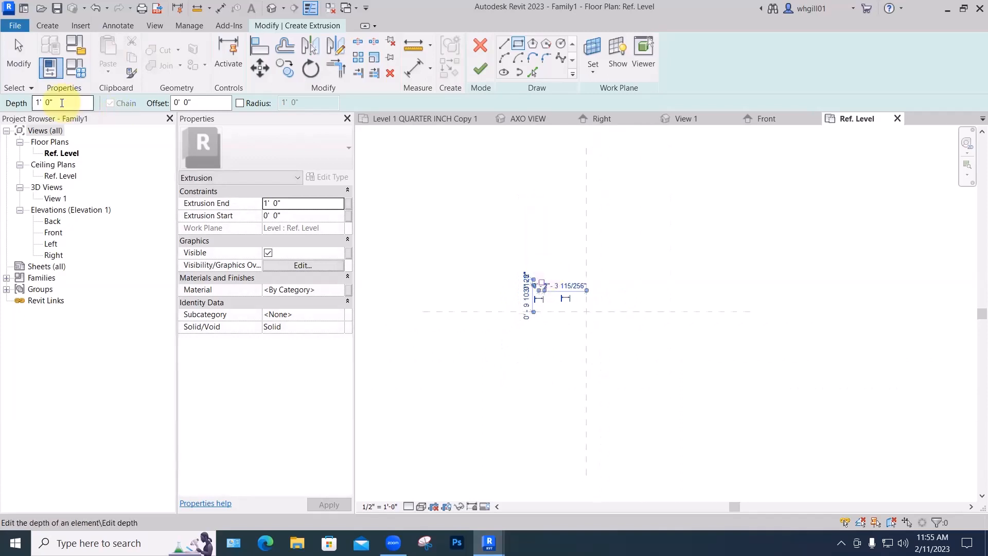
{"action": "left_click_drag", "start_coordinate": [62, 103], "coordinate": [19, 102]}
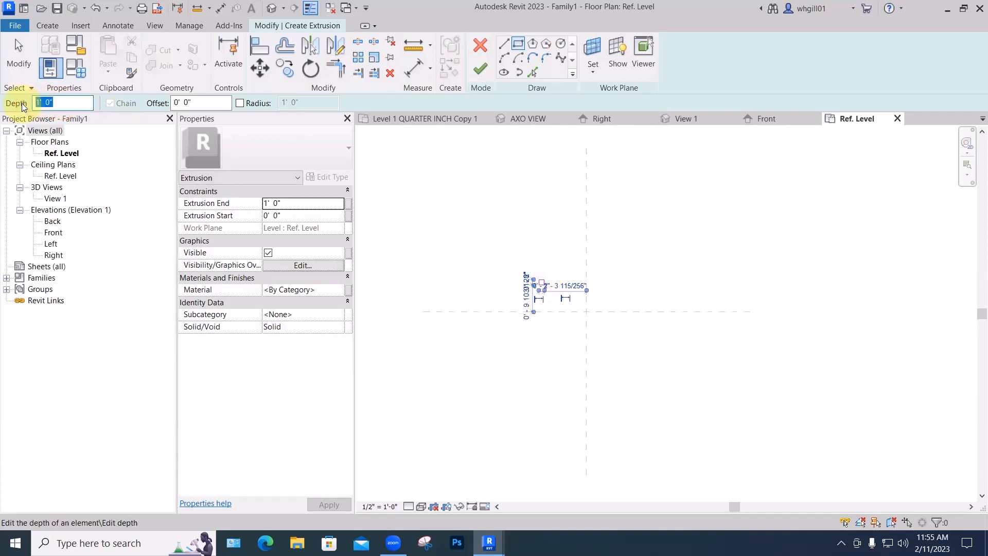
{"action": "type", "text": "30\""}
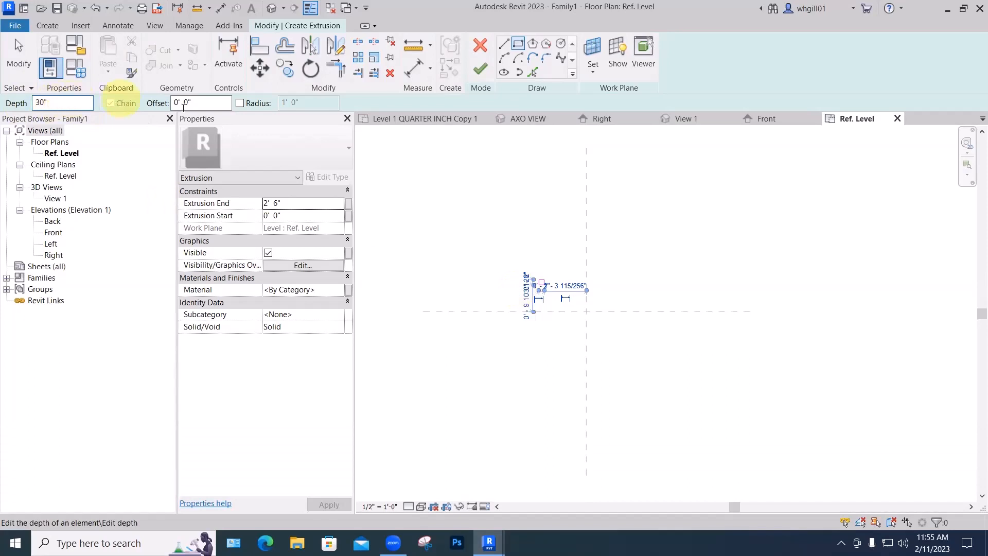
{"action": "left_click", "coordinate": [478, 69]}
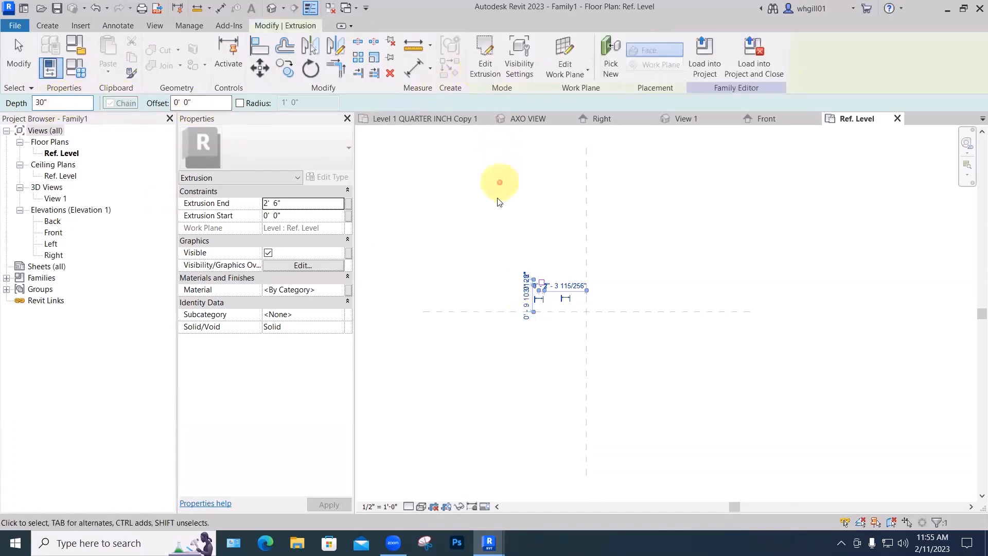
{"action": "left_click", "coordinate": [498, 202]}
{"action": "key", "text": "Escape"}
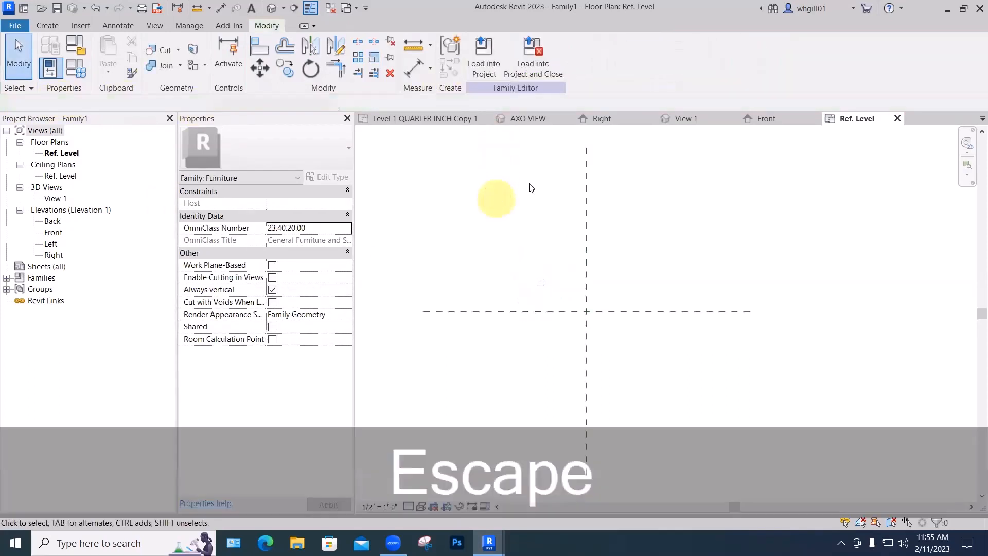
Inspect the extruded leg in 3D View 1 and return to the Ref. Level floor plan
{"action": "left_click", "coordinate": [56, 199]}
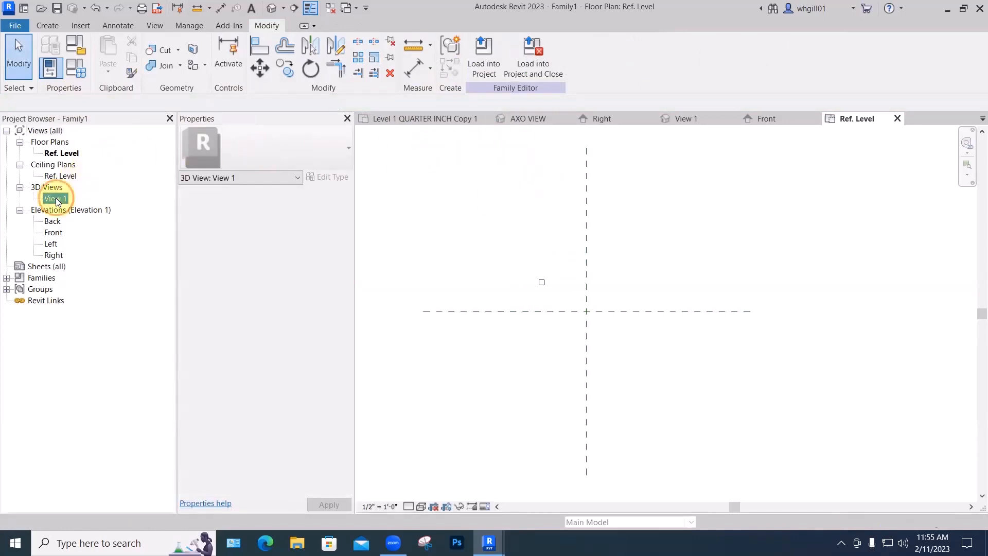
{"action": "double_click", "coordinate": [55, 199]}
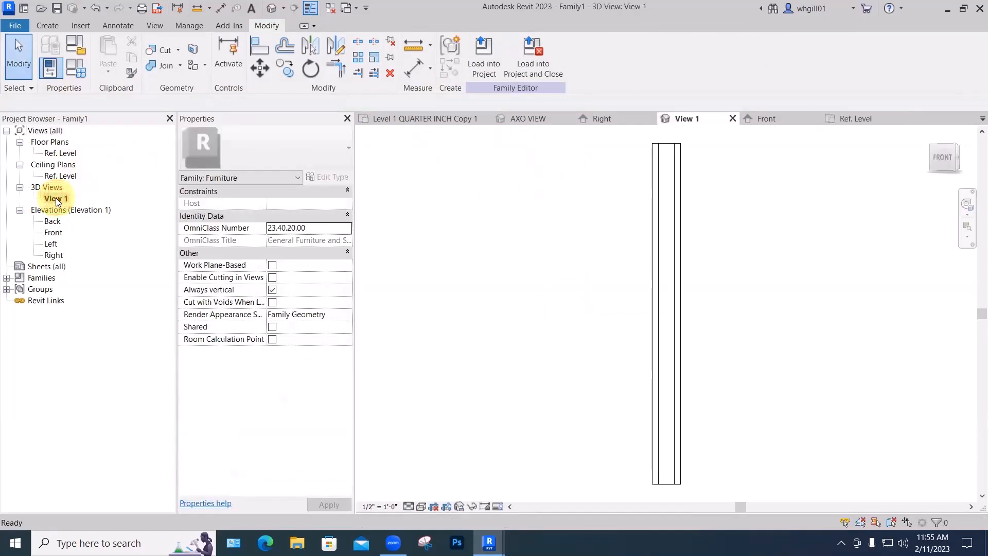
{"action": "middle_click_drag", "start_coordinate": [492, 279], "coordinate": [561, 292], "text": "shift"}
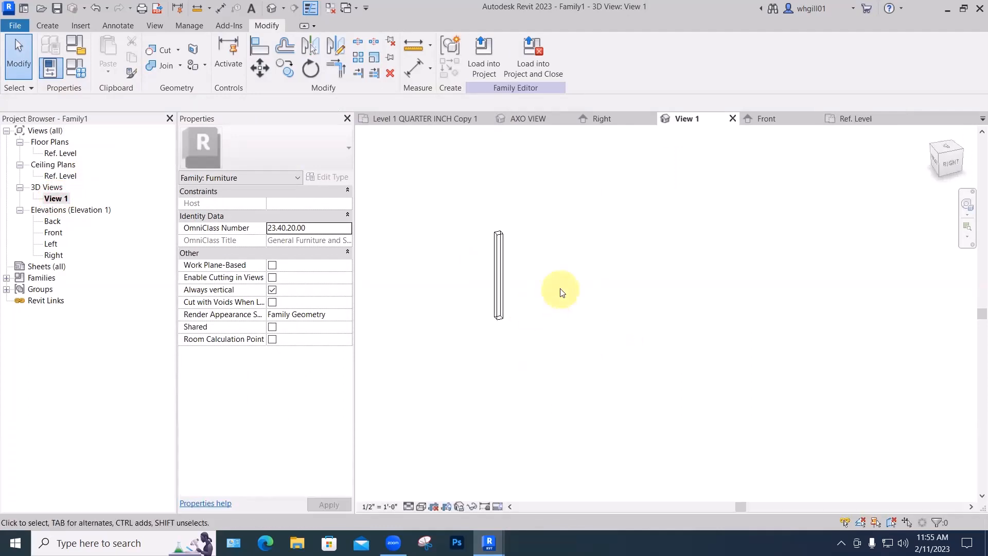
{"action": "left_click", "coordinate": [856, 119]}
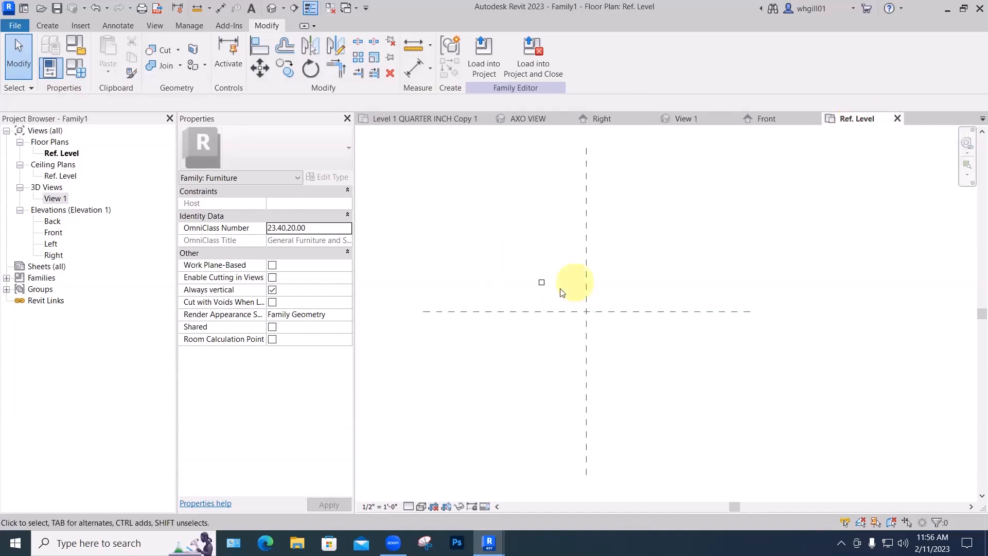
Mirror a copy of the leg across the horizontal center reference plane
{"action": "scroll", "coordinate": [550, 286], "scroll_direction": "up", "scroll_amount": 2}
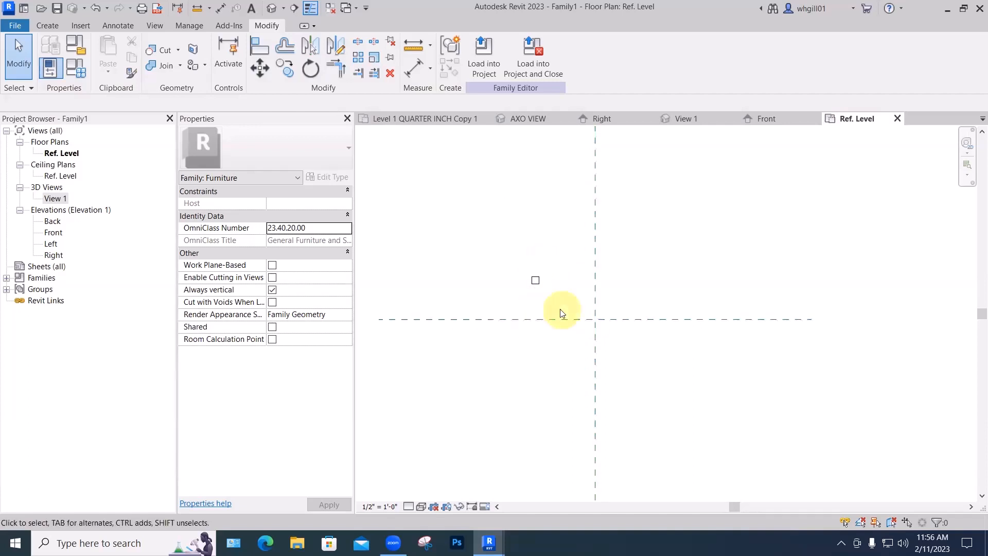
{"action": "left_click", "coordinate": [534, 278]}
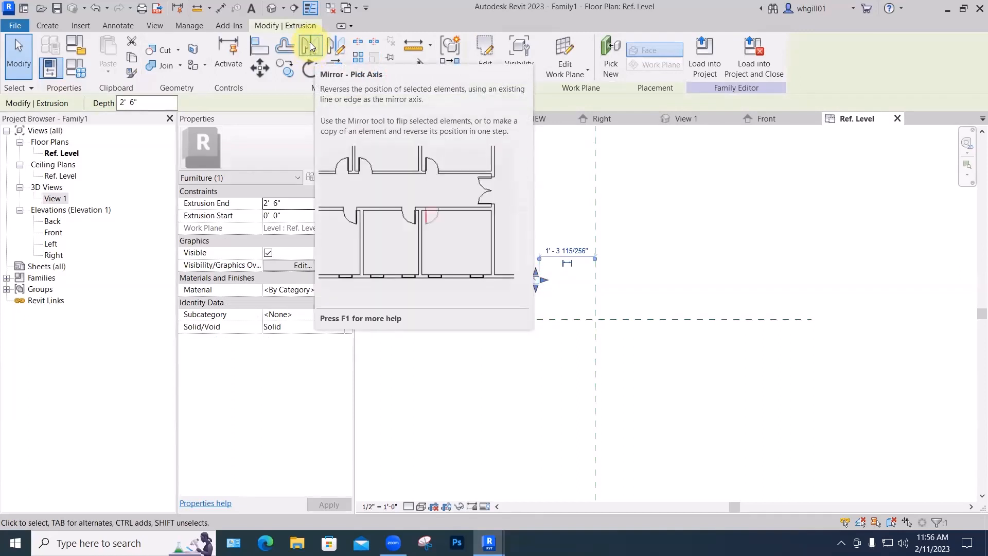
{"action": "left_click", "coordinate": [310, 44]}
{"action": "left_click", "coordinate": [554, 319]}
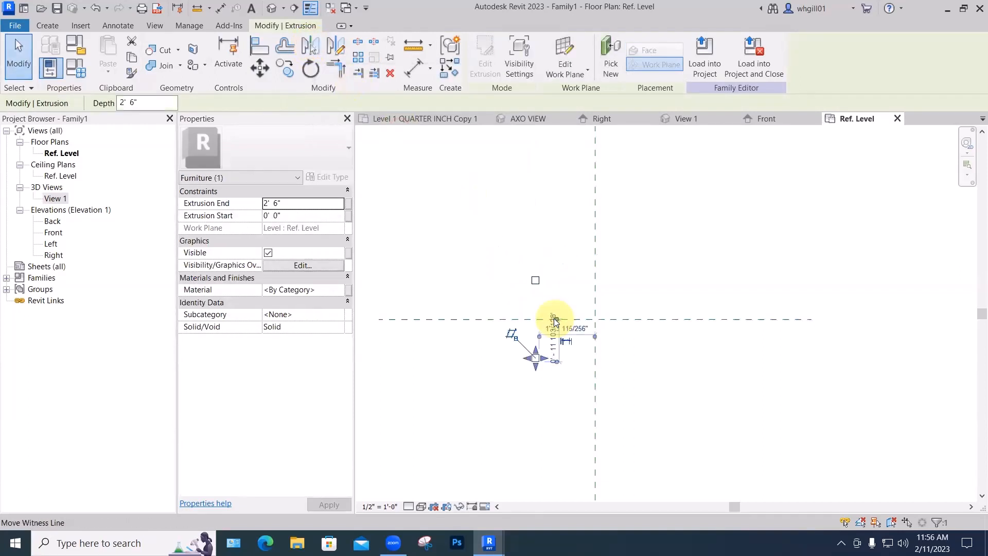
{"action": "left_click", "coordinate": [564, 275]}
Mirror copies of both legs across the vertical Center Left/Right reference plane
{"action": "left_click_drag", "start_coordinate": [519, 264], "coordinate": [562, 379]}
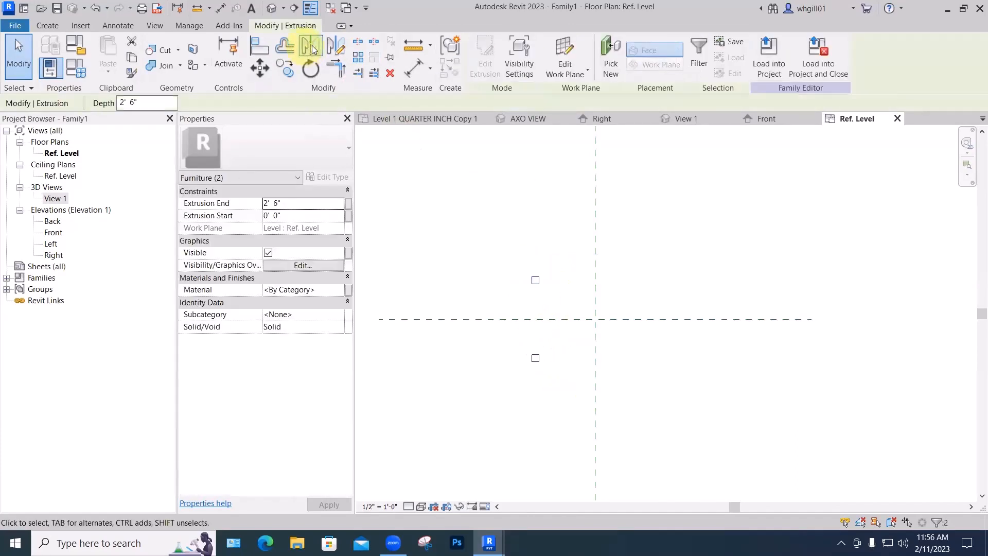
{"action": "left_click", "coordinate": [311, 45]}
{"action": "left_click", "coordinate": [596, 229]}
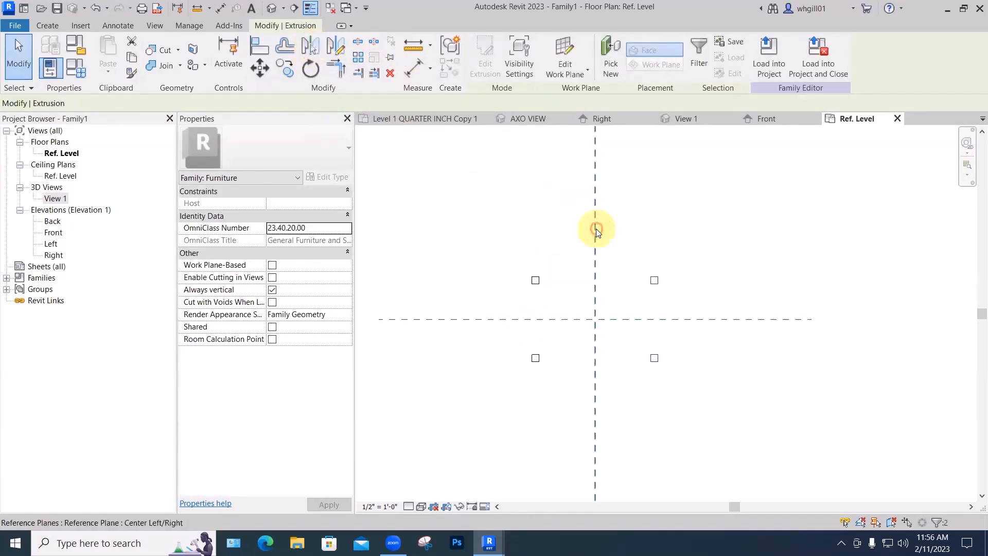
{"action": "left_click", "coordinate": [547, 216]}
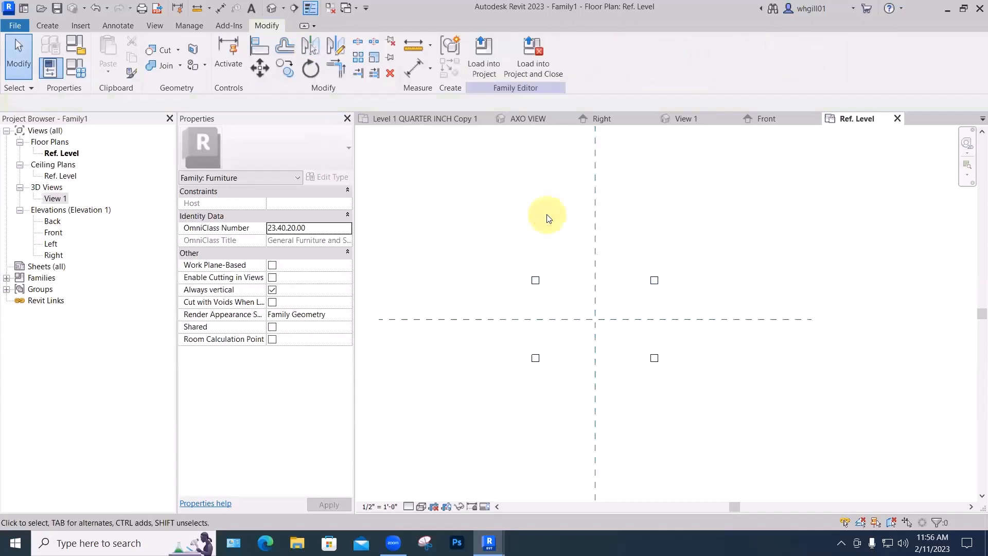
Start an extrusion and sketch a rectangle around the outer corners of the four legs, about 2'-11" by 2'-0"
{"action": "left_click", "coordinate": [55, 25]}
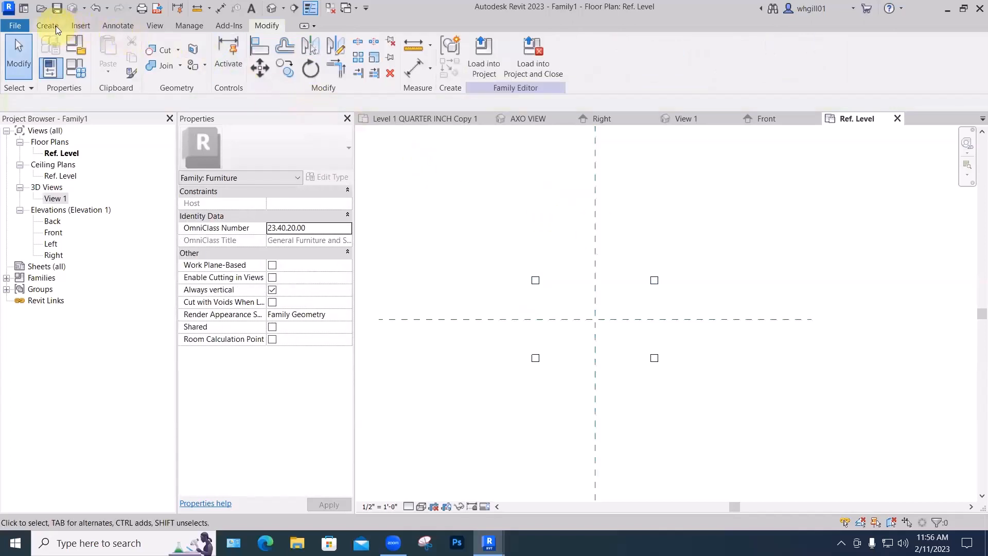
{"action": "left_click", "coordinate": [108, 60]}
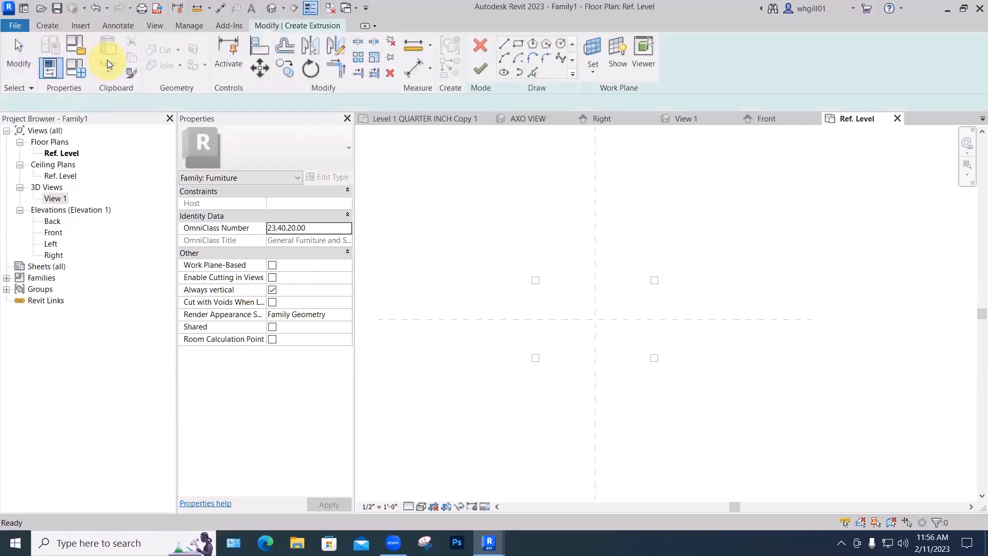
{"action": "left_click", "coordinate": [518, 44]}
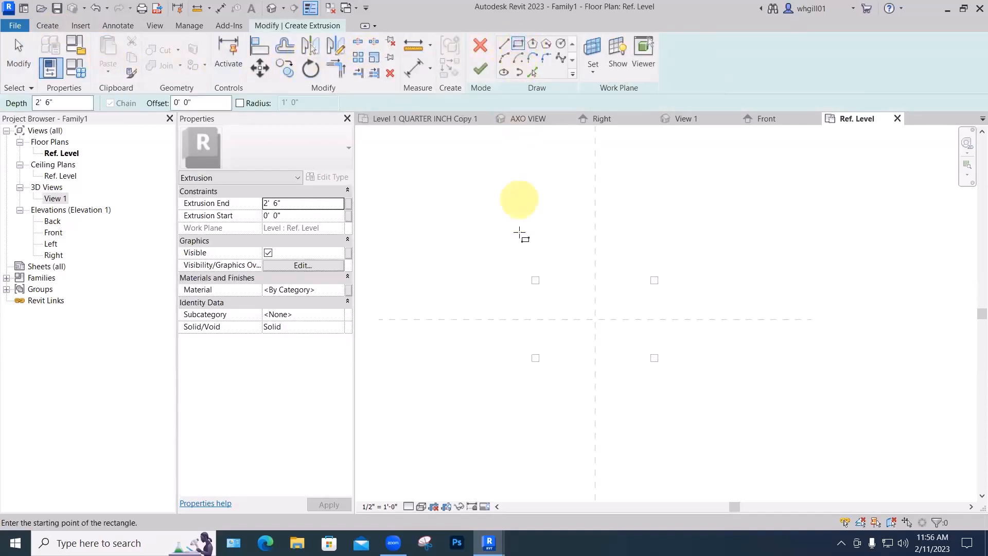
{"action": "left_click", "coordinate": [533, 278]}
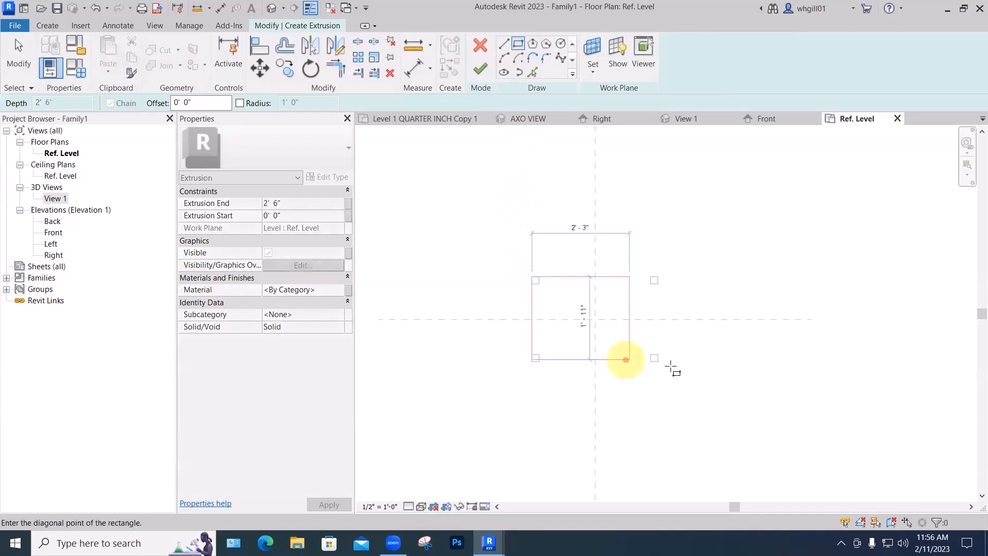
{"action": "left_click", "coordinate": [658, 361]}
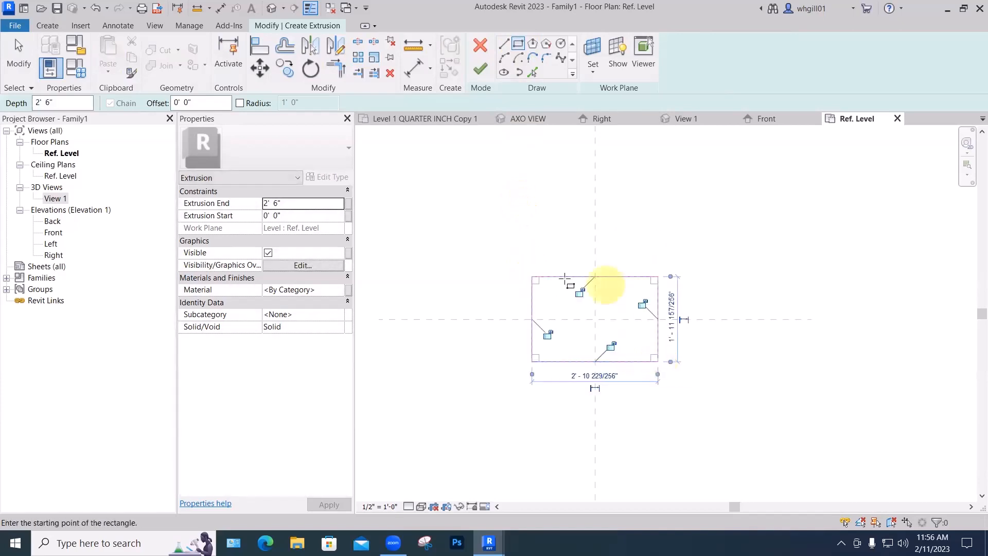
Offset all four rectangle sides outward by 2" without keeping copies, and finish the extrusion sketch
{"action": "left_click", "coordinate": [285, 47]}
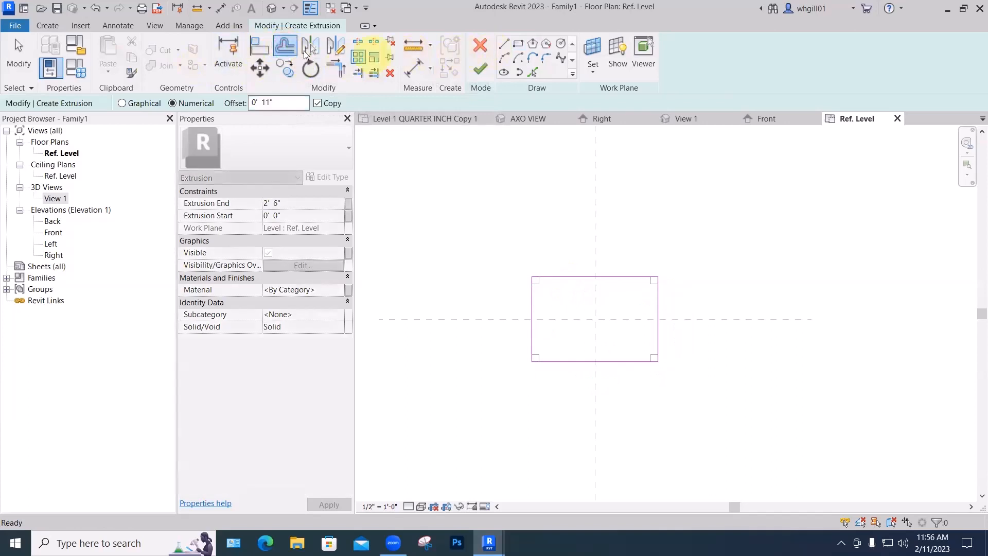
{"action": "left_click_drag", "start_coordinate": [276, 103], "coordinate": [240, 103]}
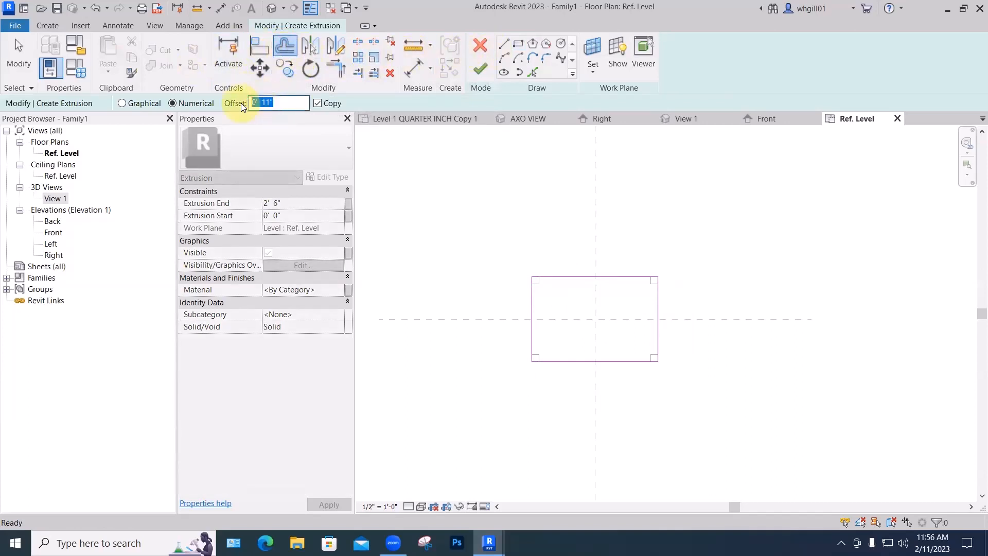
{"action": "type", "text": "2\""}
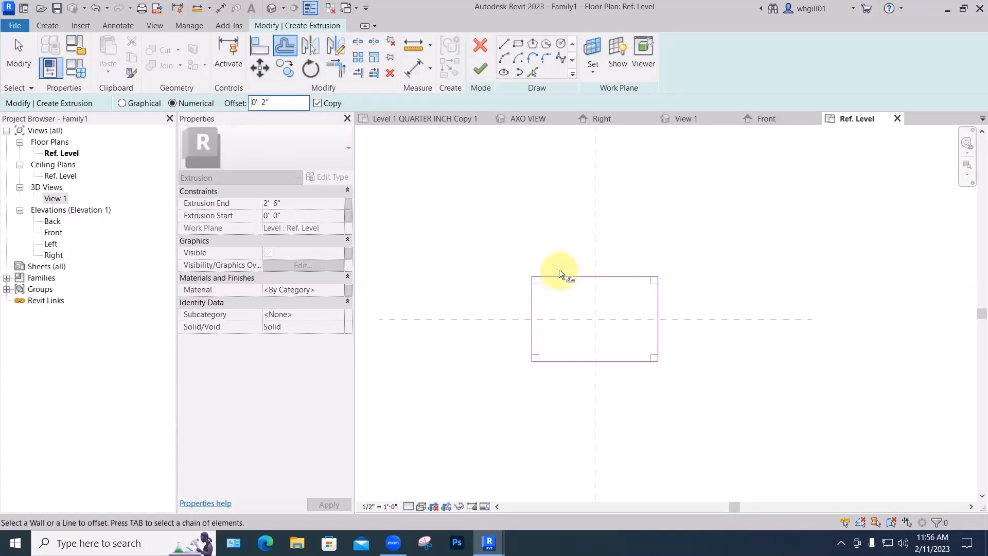
{"action": "left_click", "coordinate": [317, 103]}
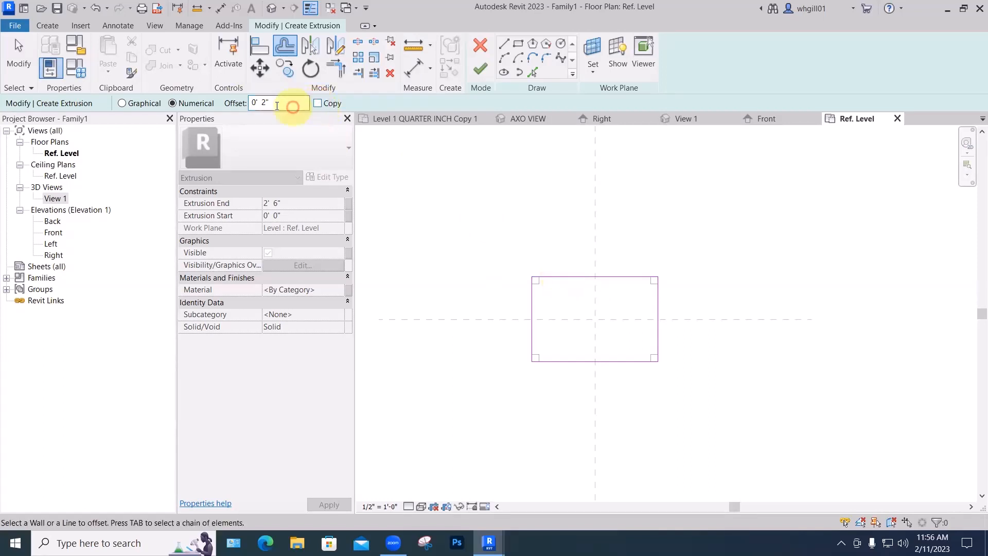
{"action": "left_click", "coordinate": [571, 272]}
{"action": "left_click", "coordinate": [530, 305]}
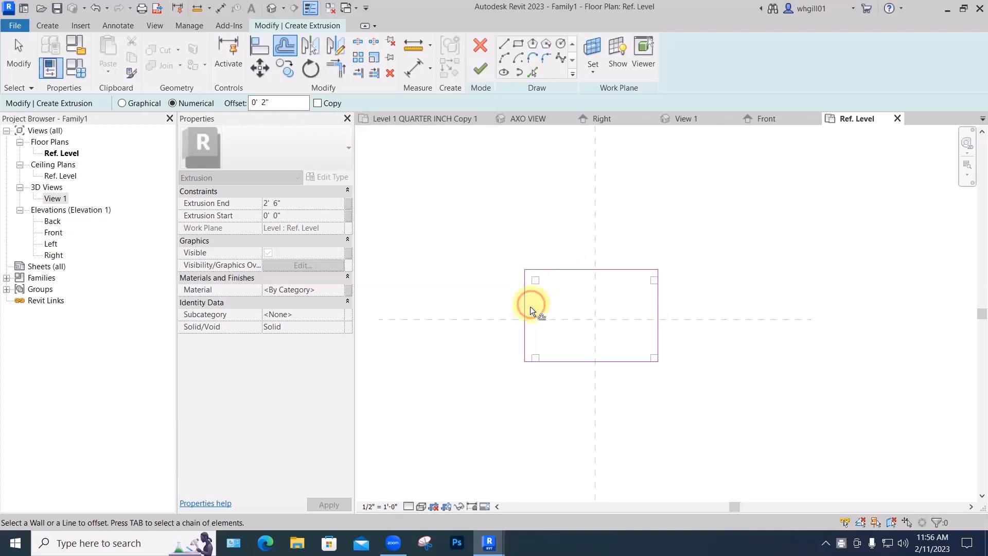
{"action": "left_click", "coordinate": [563, 364]}
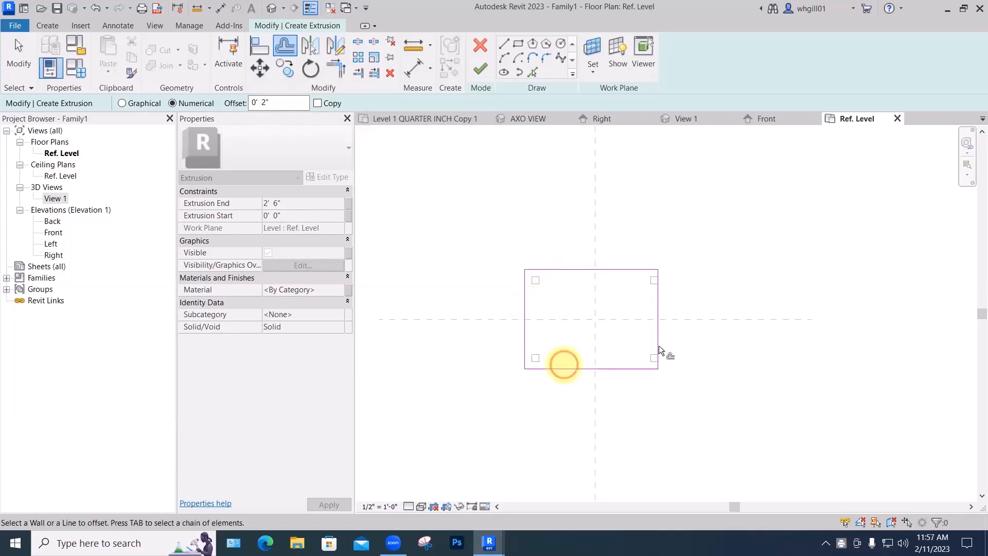
{"action": "left_click", "coordinate": [659, 344]}
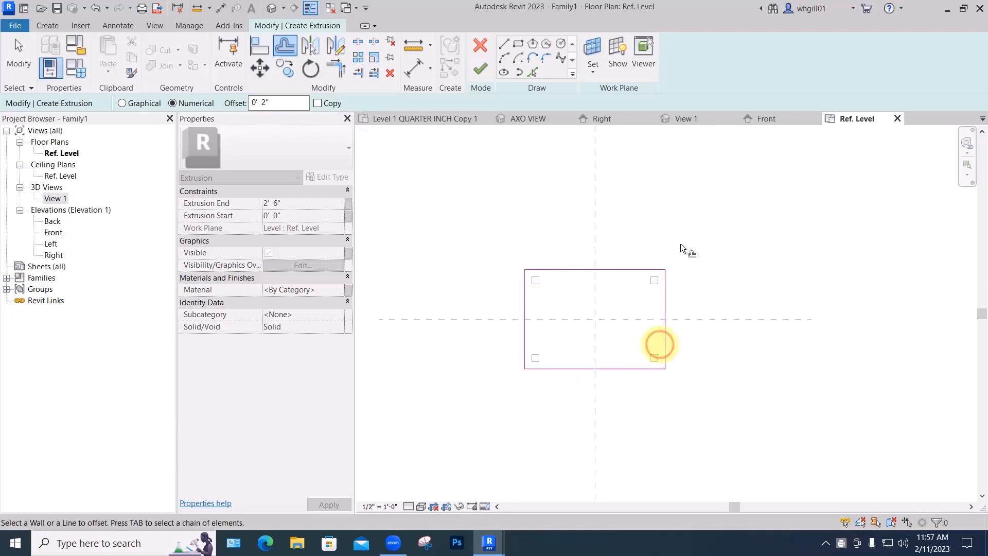
{"action": "left_click", "coordinate": [484, 72]}
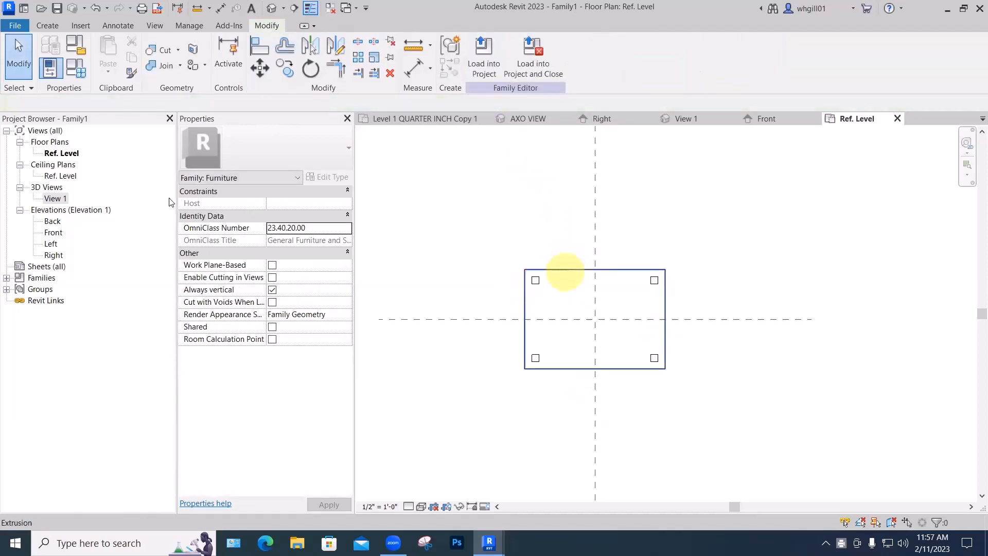
In the Front elevation, stretch the extrusion's top upward and raise its base to the leg tops, forming a tabletop about 2" thick
{"action": "double_click", "coordinate": [52, 233]}
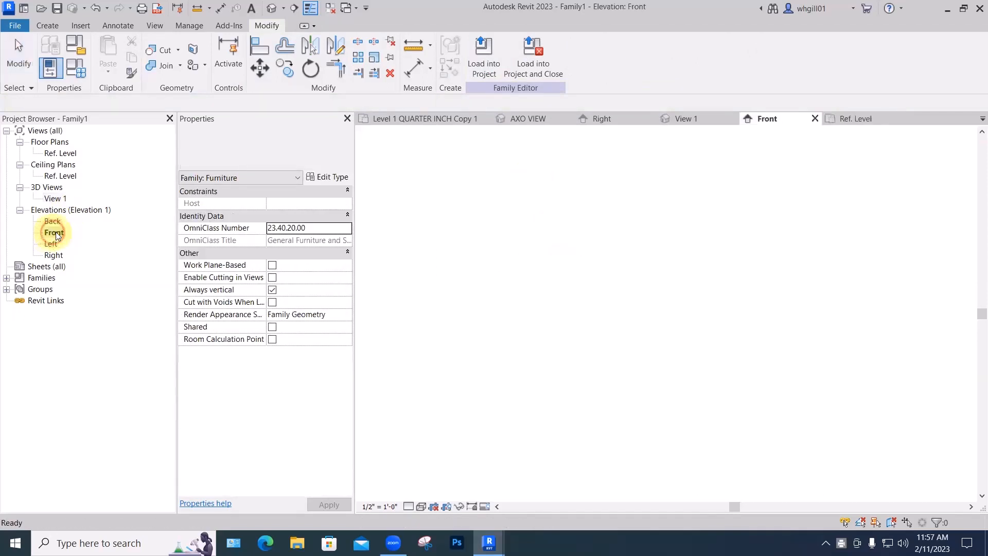
{"action": "scroll", "coordinate": [647, 331], "scroll_direction": "up", "scroll_amount": 2}
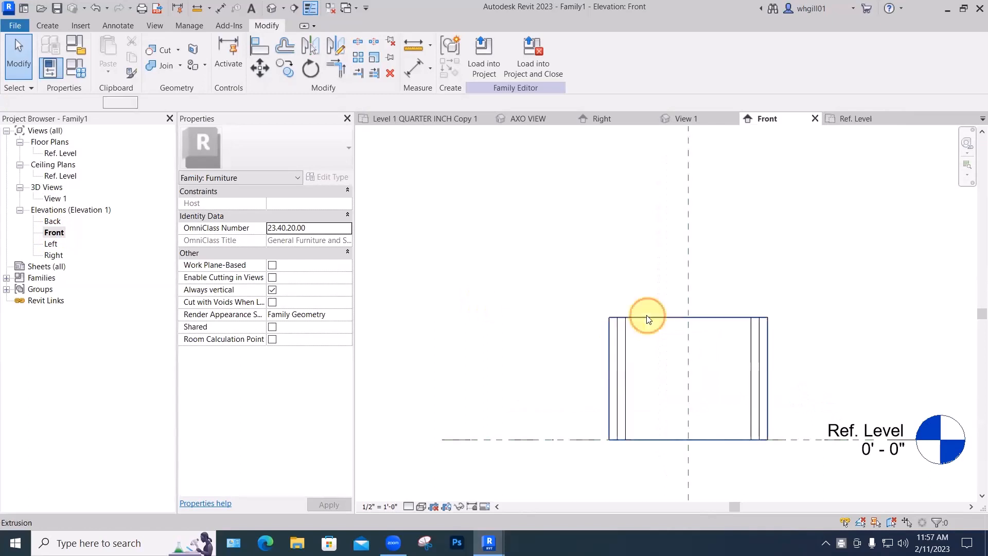
{"action": "left_click", "coordinate": [648, 318]}
{"action": "left_click_drag", "start_coordinate": [690, 312], "coordinate": [690, 308]}
{"action": "left_click_drag", "start_coordinate": [689, 442], "coordinate": [689, 316]}
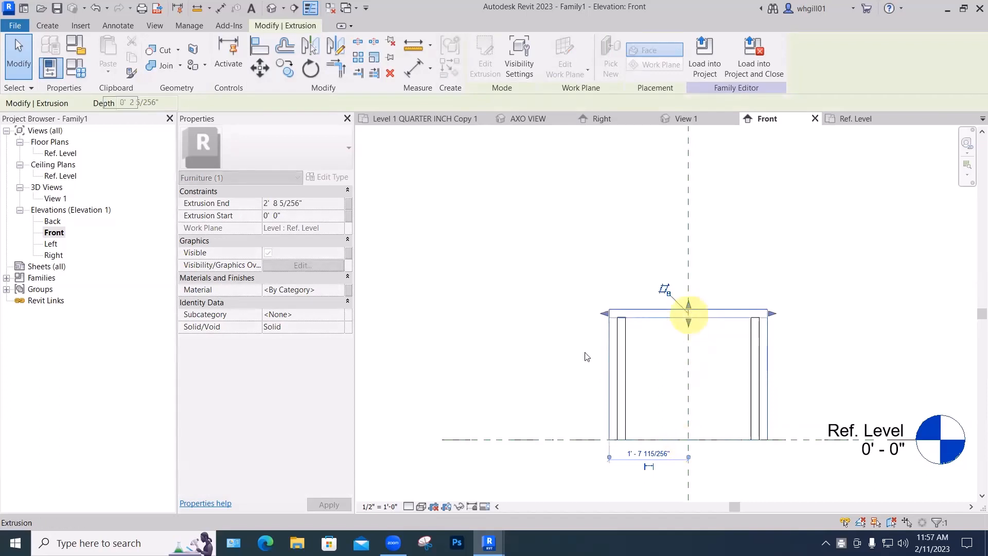
{"action": "left_click", "coordinate": [600, 359]}
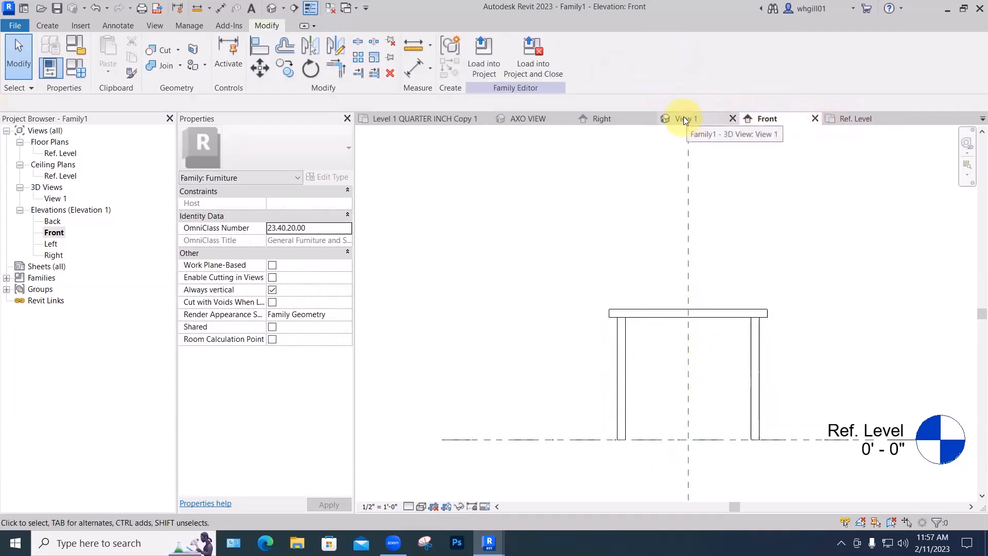
Show the table from an angled view in 3D View 1 and set the visual style to Hidden Line
{"action": "double_click", "coordinate": [56, 198]}
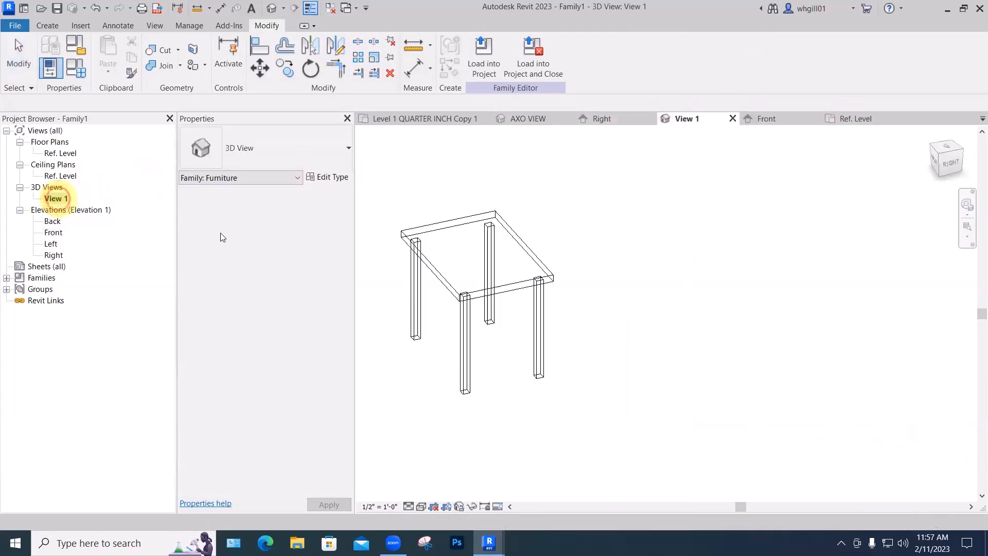
{"action": "left_click", "coordinate": [435, 308]}
{"action": "middle_click_drag", "start_coordinate": [521, 350], "coordinate": [496, 441], "text": "shift"}
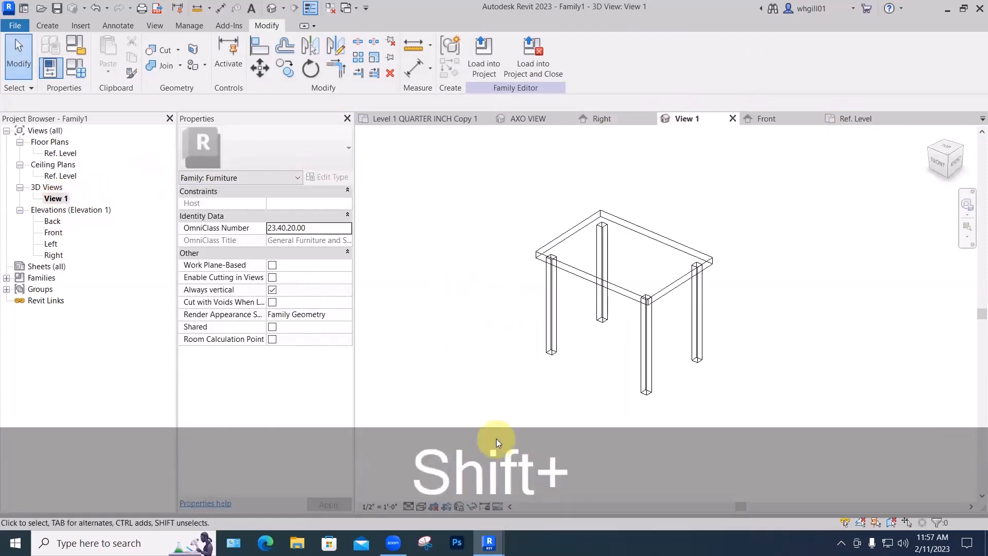
{"action": "left_click", "coordinate": [421, 507]}
{"action": "left_click", "coordinate": [438, 455]}
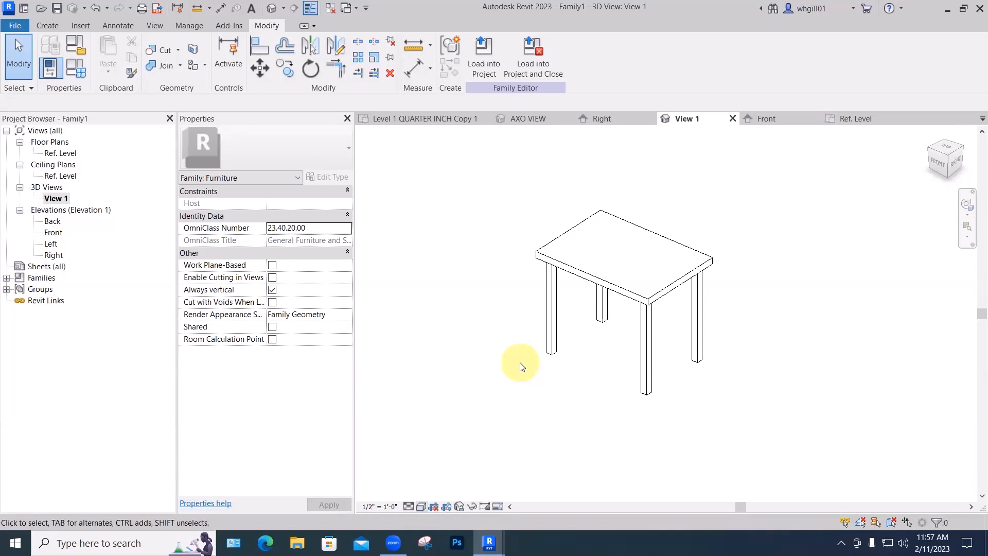
Save the family as "crash course table" in the Revit Families folder
{"action": "left_click", "coordinate": [16, 25]}
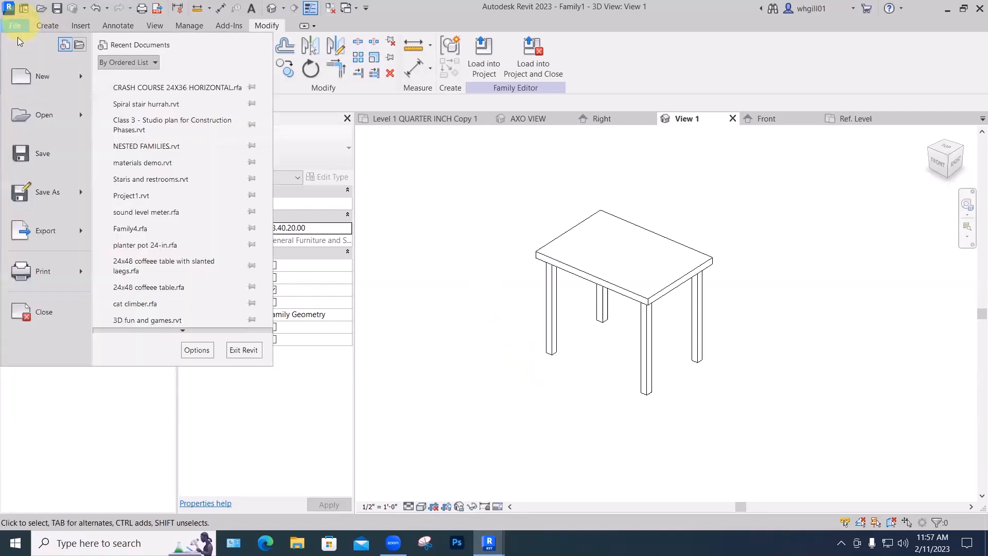
{"action": "left_click", "coordinate": [37, 192]}
{"action": "left_click", "coordinate": [157, 177]}
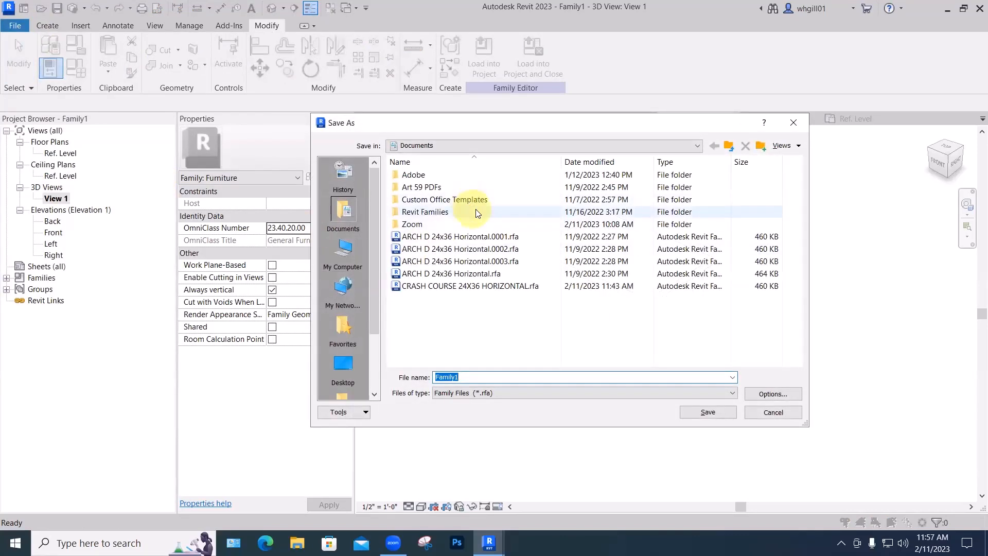
{"action": "double_click", "coordinate": [427, 212]}
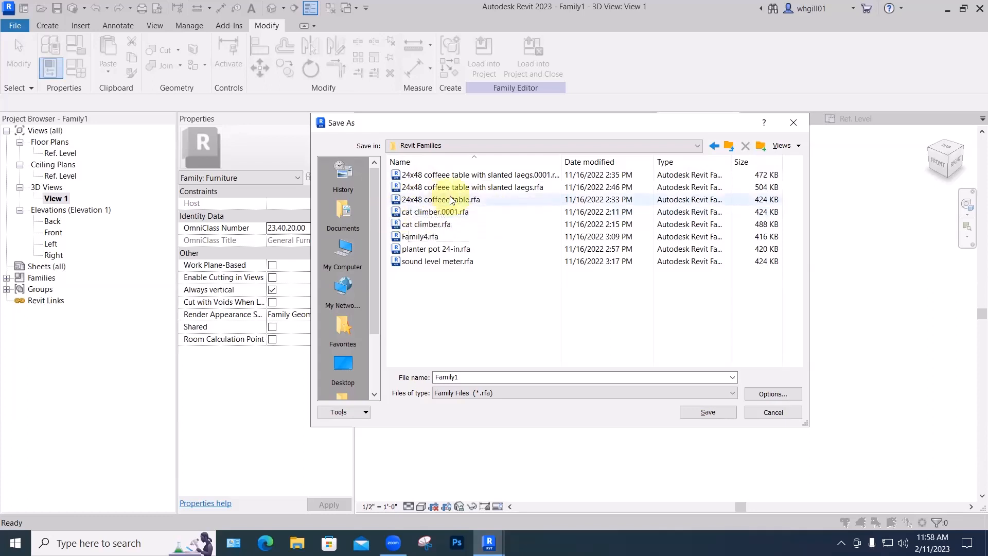
{"action": "double_click", "coordinate": [465, 376]}
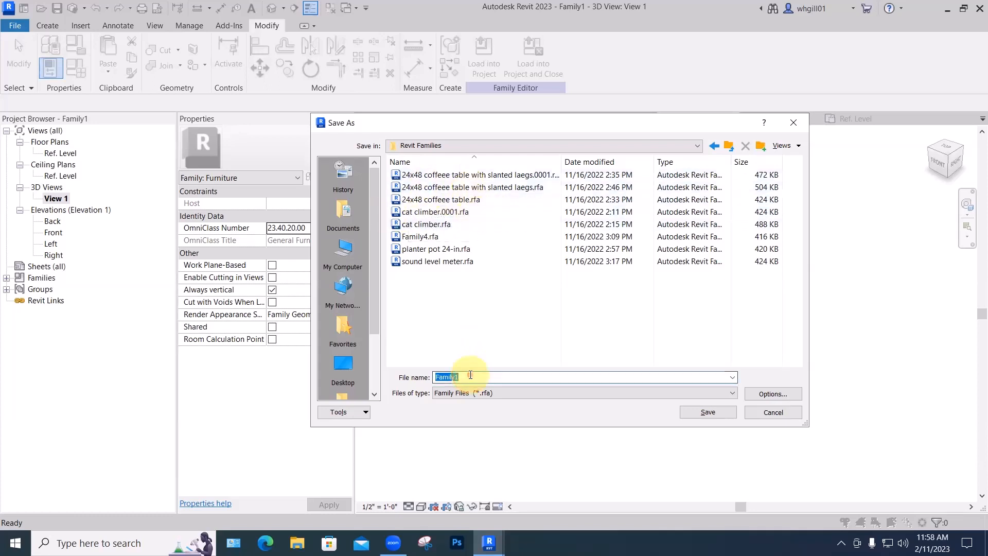
{"action": "type", "text": "crash co"}
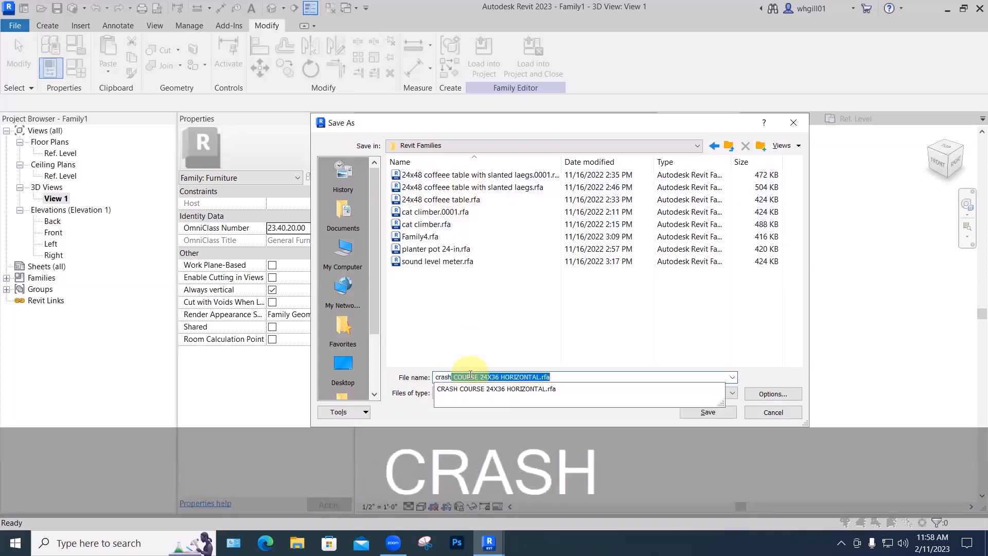
{"action": "type", "text": "urse "}
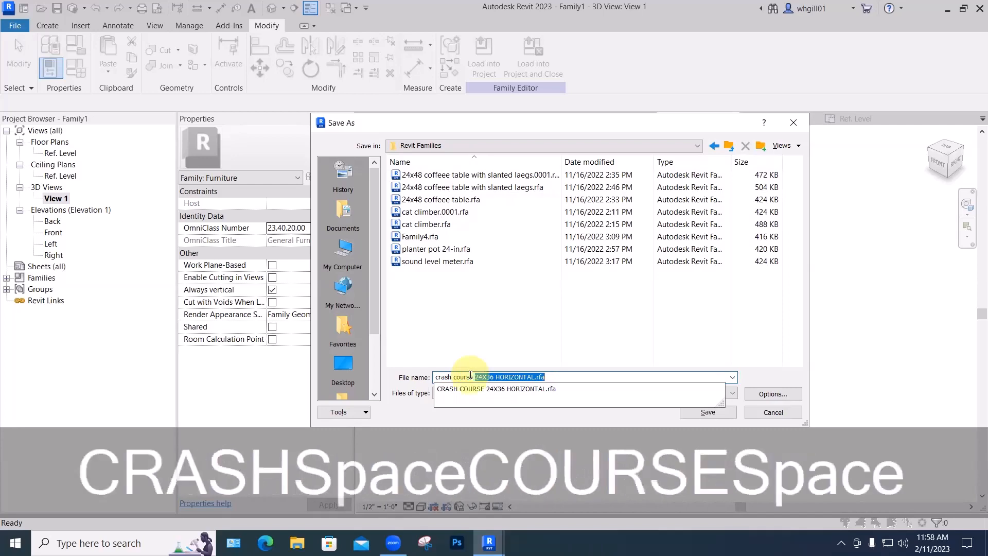
{"action": "type", "text": "table"}
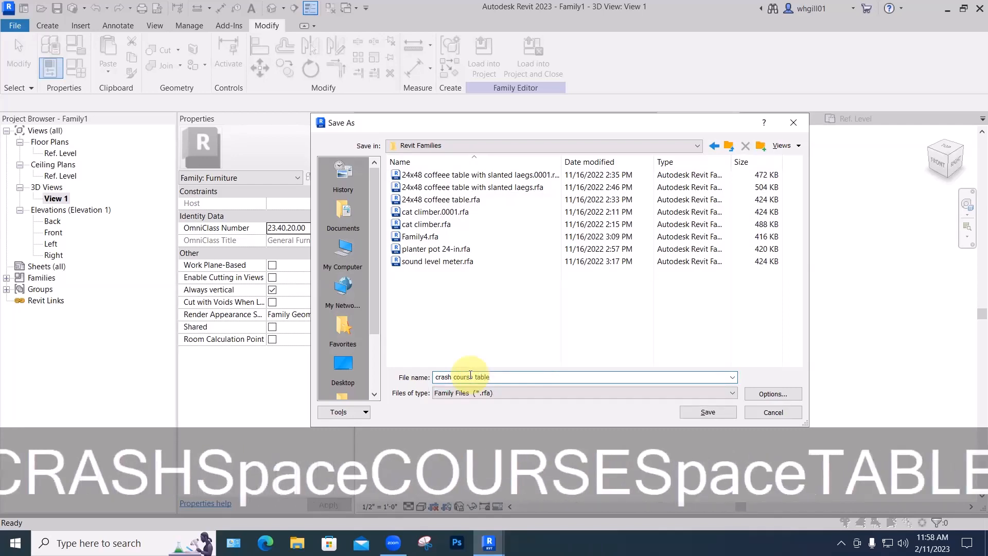
{"action": "left_click", "coordinate": [709, 412]}
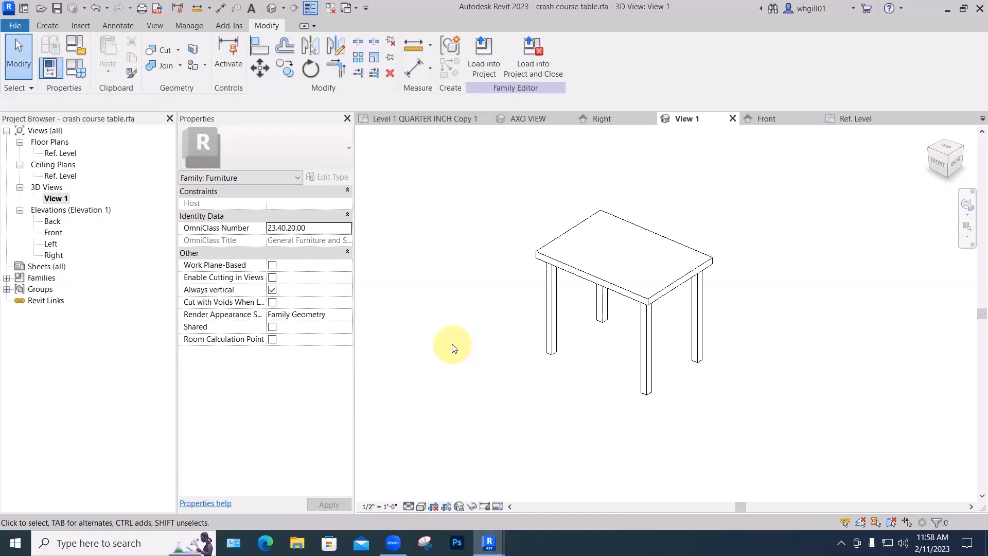
Load the table family into the project while closing it, and place three tables in a row below the KITCHEN label
{"action": "left_click", "coordinate": [485, 72]}
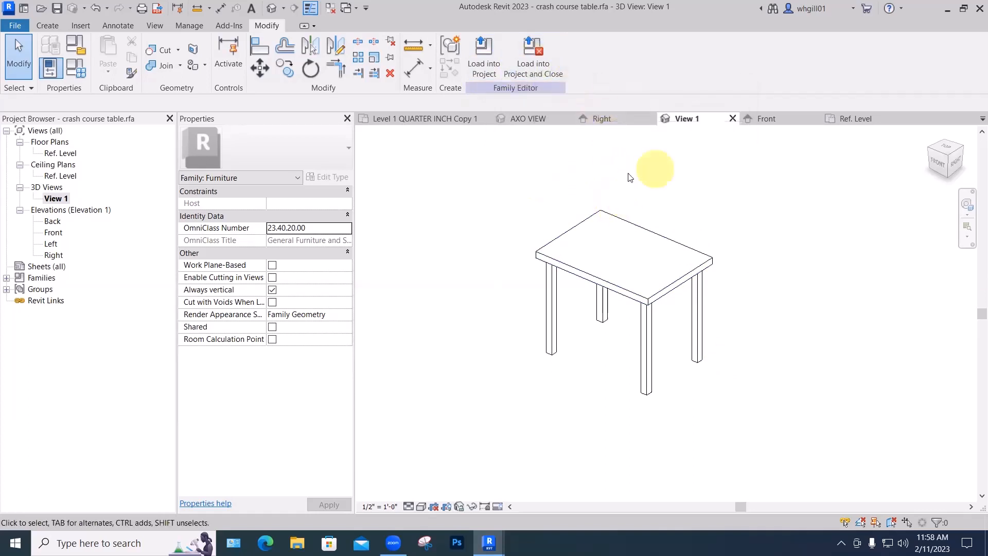
{"action": "left_click", "coordinate": [539, 67]}
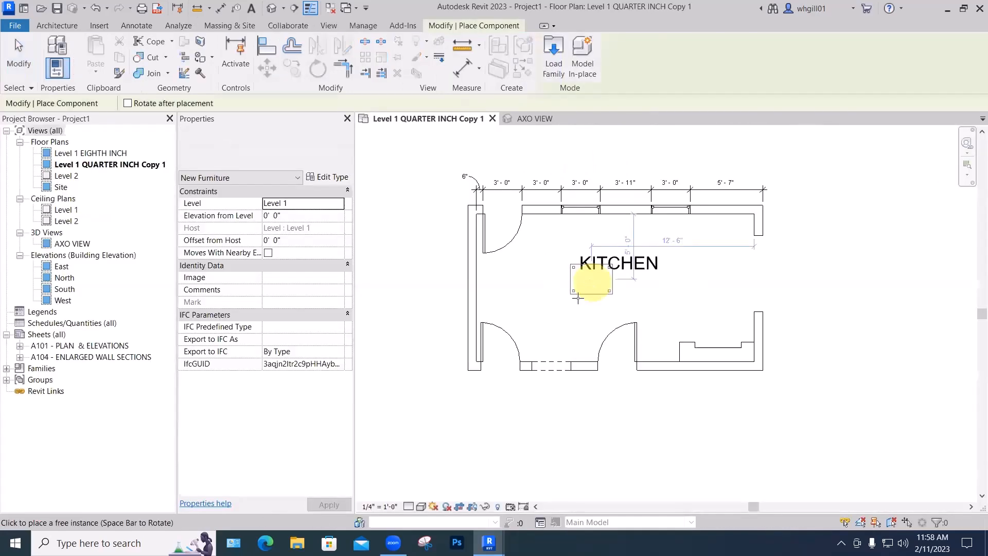
{"action": "left_click", "coordinate": [566, 300]}
{"action": "left_click", "coordinate": [639, 295]}
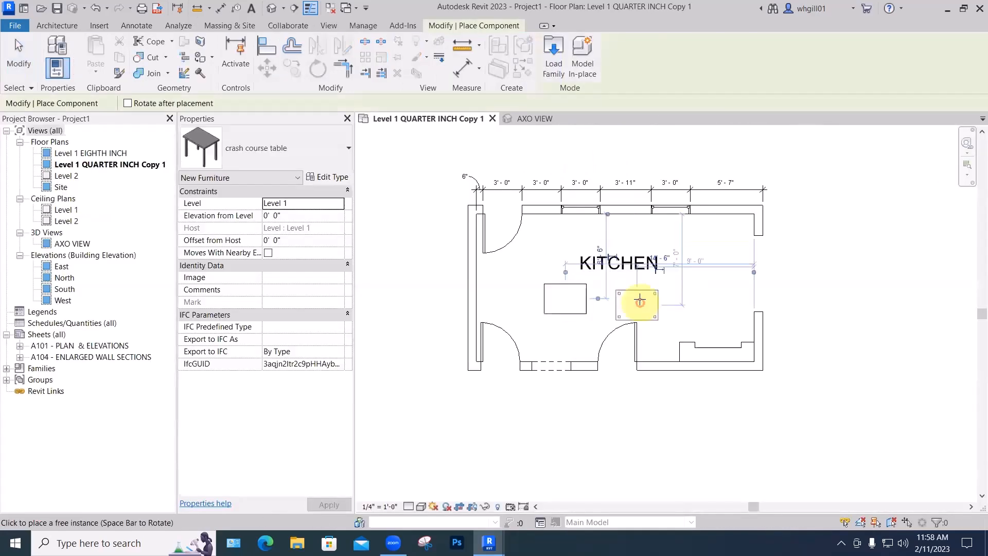
{"action": "left_click", "coordinate": [714, 296]}
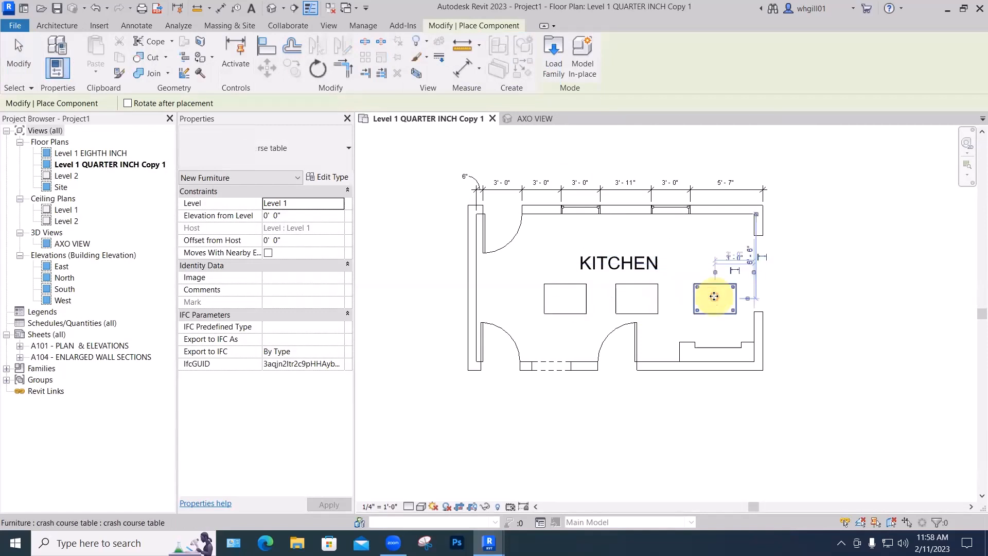
{"action": "key", "text": "Escape"}
{"action": "key", "text": "Escape"}
Inspect the three placed tables inside the room in the 3D AXO VIEW from different angles
{"action": "scroll", "coordinate": [396, 239], "scroll_direction": "down", "scroll_amount": 1}
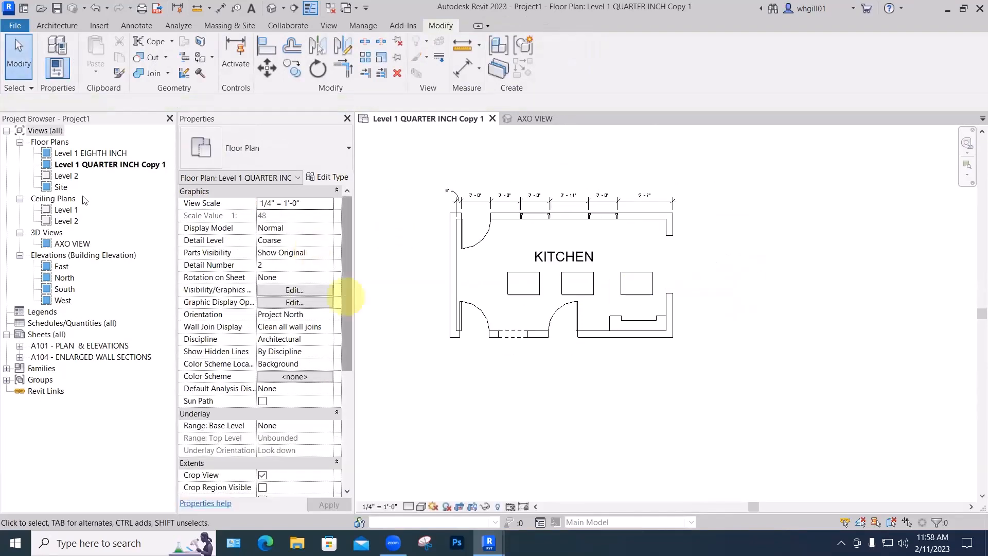
{"action": "left_click", "coordinate": [72, 243]}
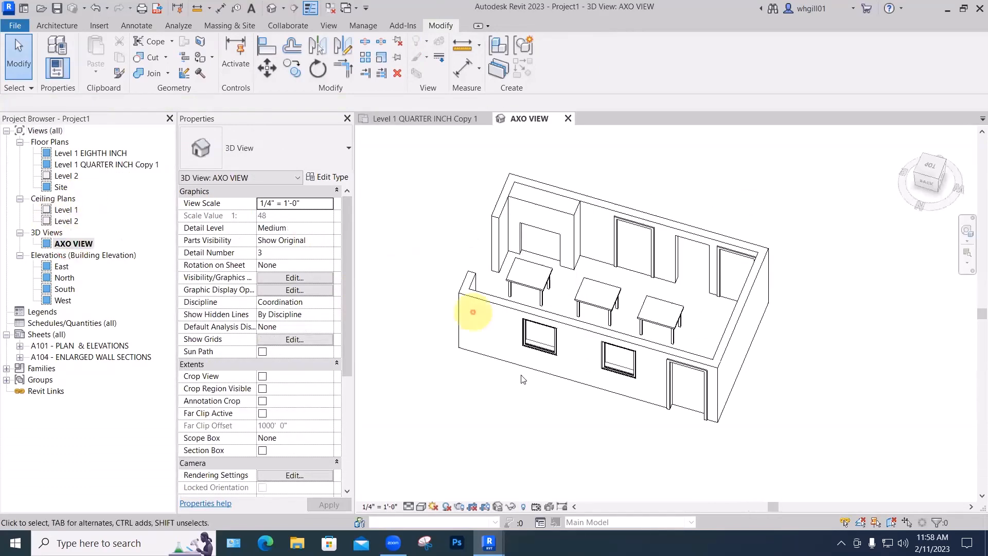
{"action": "middle_click_drag", "start_coordinate": [519, 377], "coordinate": [723, 293], "text": "shift"}
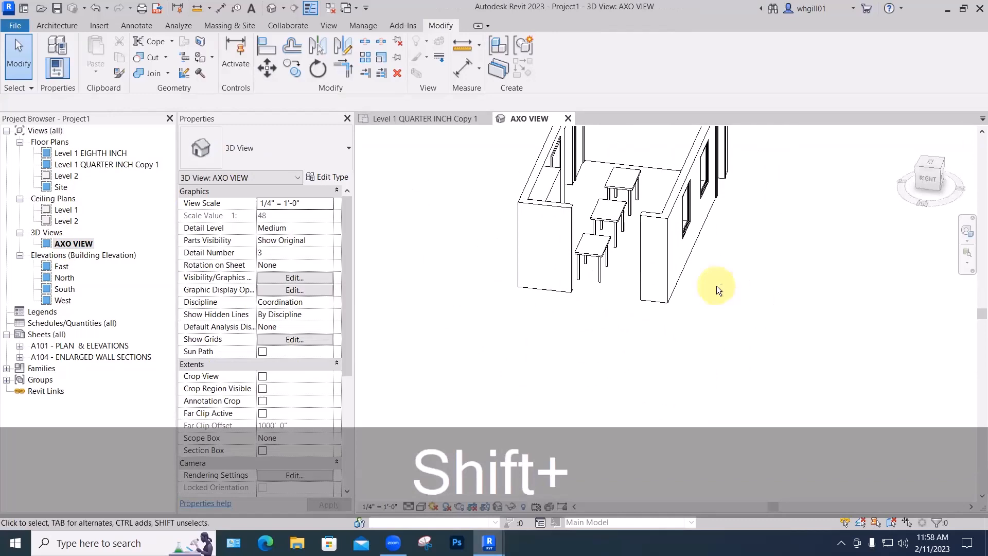
Try raising the table nearest the wall opening to an Elevation from Level of 3' and view it from another angle
{"action": "middle_click_drag", "start_coordinate": [593, 338], "coordinate": [566, 391]}
{"action": "scroll", "coordinate": [582, 334], "scroll_direction": "up", "scroll_amount": 2}
{"action": "scroll", "coordinate": [574, 330], "scroll_direction": "up", "scroll_amount": 3}
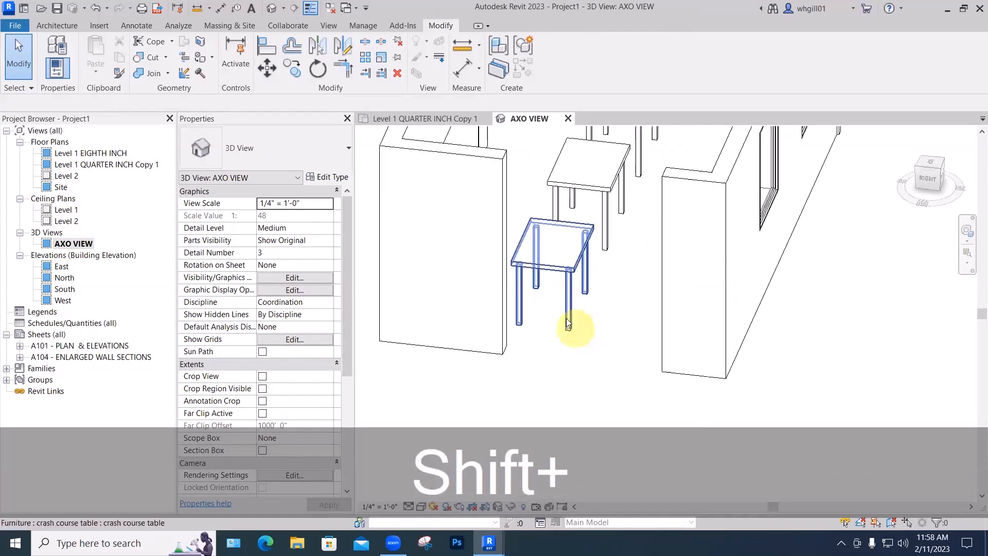
{"action": "scroll", "coordinate": [605, 315], "scroll_direction": "down", "scroll_amount": 3}
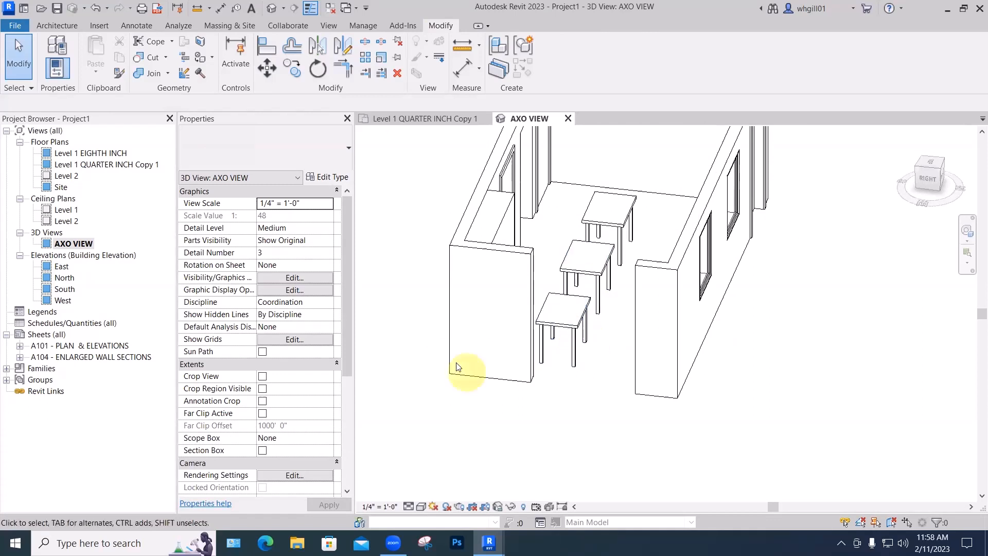
{"action": "left_click", "coordinate": [575, 330]}
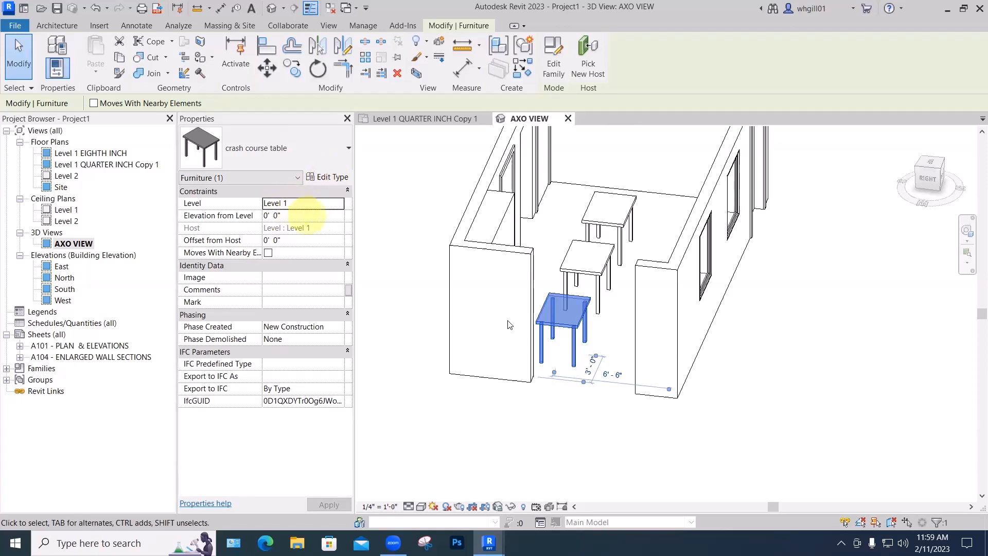
{"action": "left_click", "coordinate": [288, 215]}
{"action": "type", "text": "3'"}
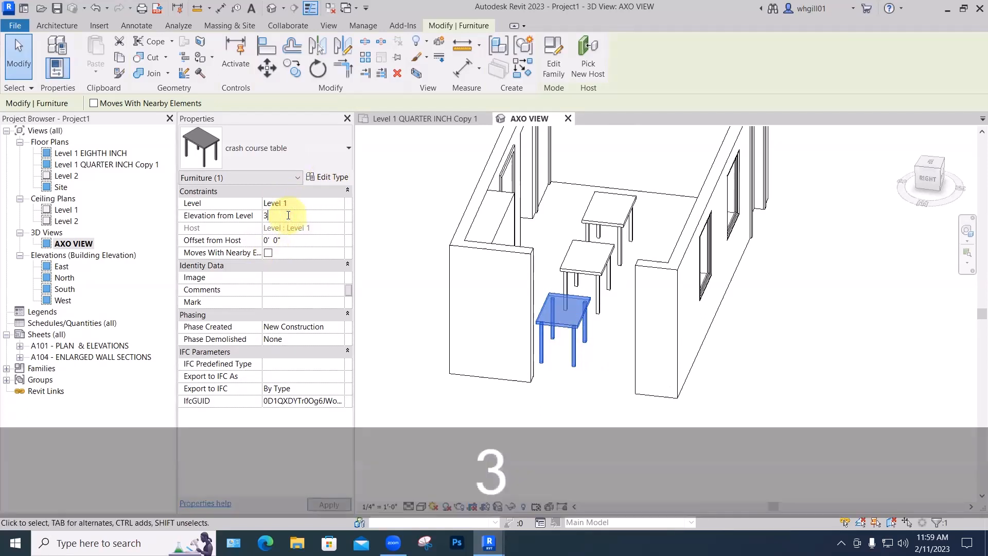
{"action": "key", "text": "Return"}
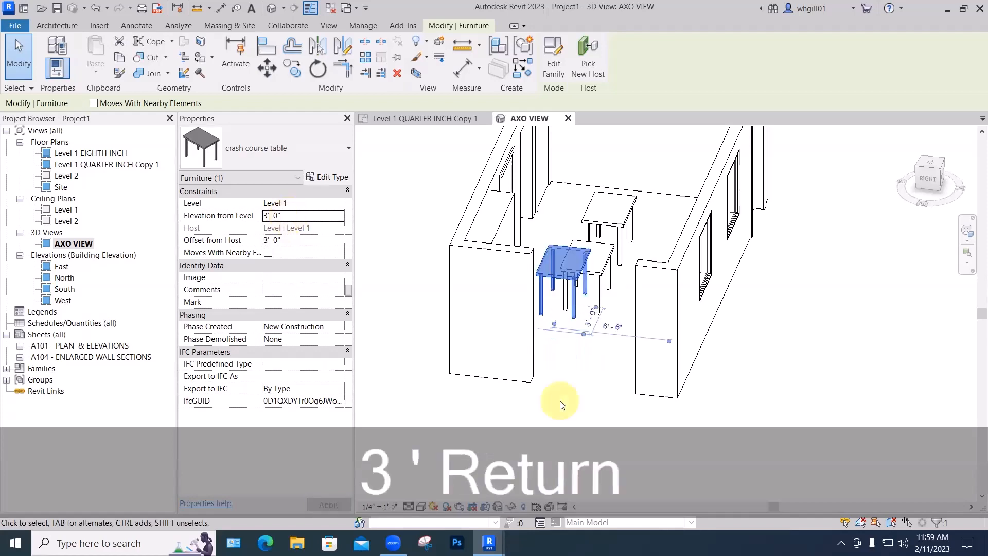
{"action": "middle_click_drag", "start_coordinate": [558, 400], "coordinate": [535, 379], "text": "shift"}
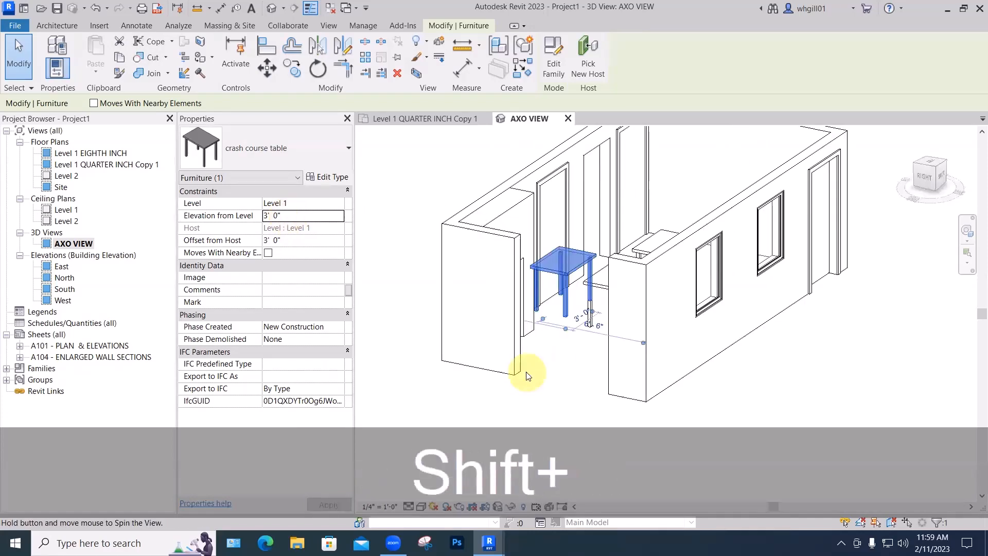
Undo the table's elevation change and orbit back to an overview of the whole room
{"action": "key", "text": "ctrl+shift+z"}
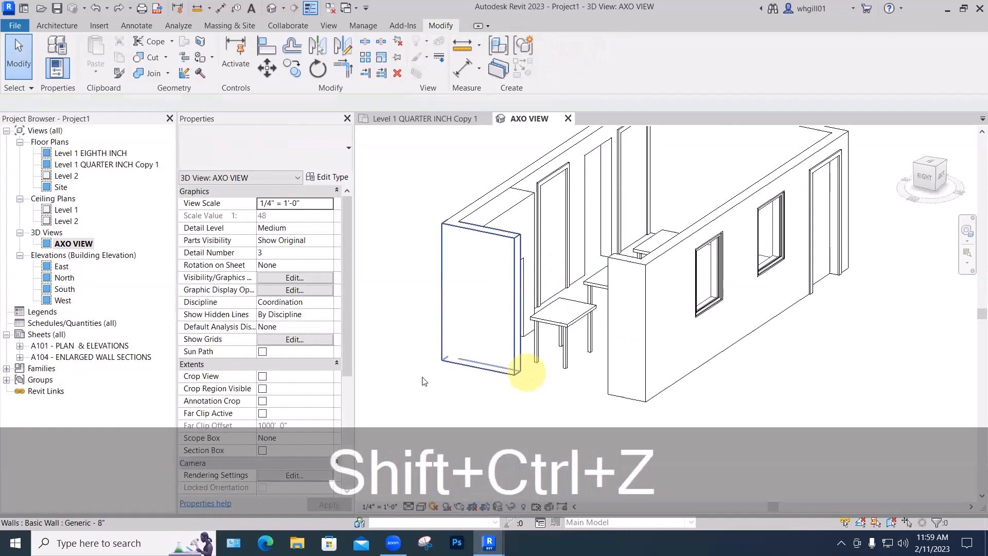
{"action": "middle_click_drag", "start_coordinate": [431, 381], "coordinate": [445, 390], "text": "shift"}
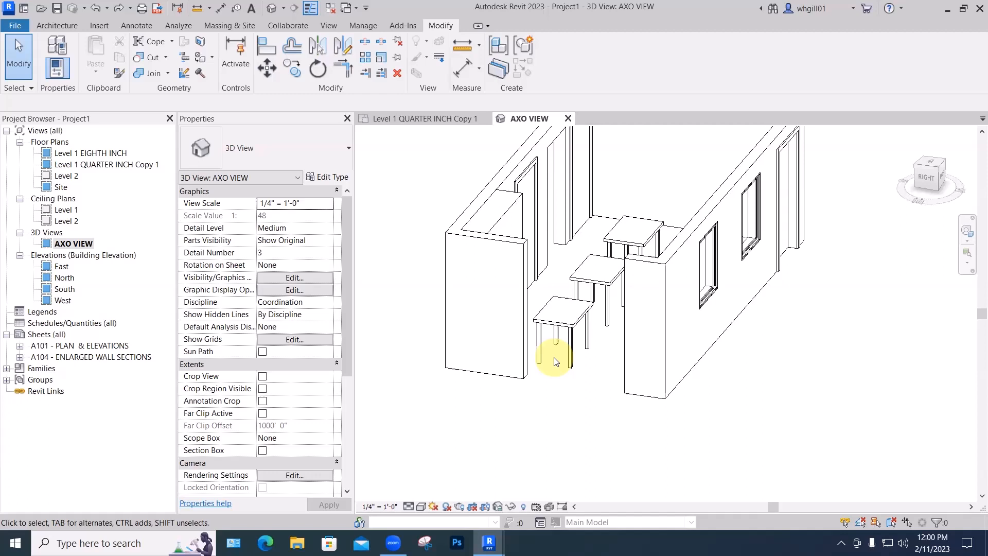
{"action": "scroll", "coordinate": [592, 382], "scroll_direction": "down", "scroll_amount": 2}
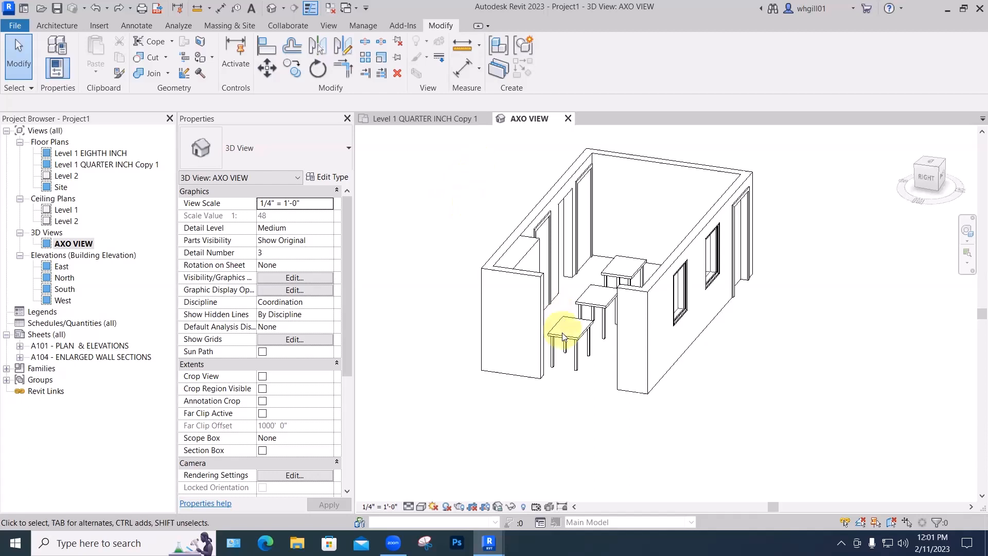
Create a new family from the Furniture.rft template in the English-Imperial folder
{"action": "left_click", "coordinate": [17, 25]}
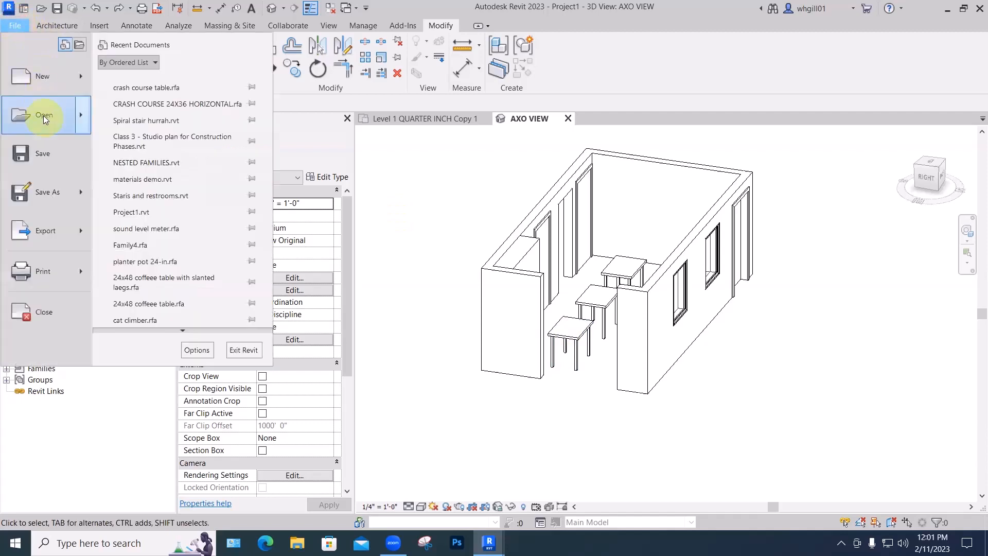
{"action": "mouse_move", "coordinate": [42, 76]}
{"action": "left_click", "coordinate": [141, 112]}
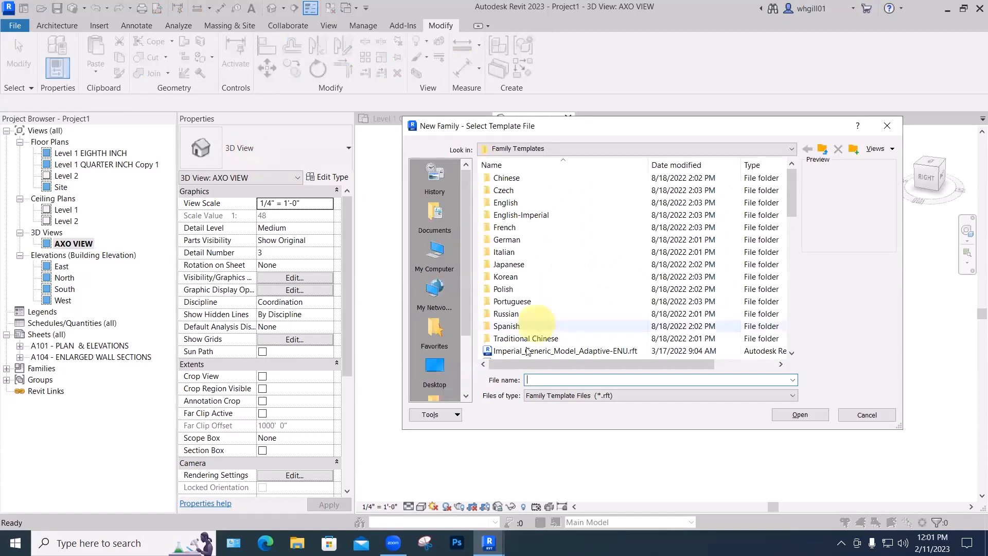
{"action": "scroll", "coordinate": [525, 352], "scroll_direction": "down", "scroll_amount": 3}
{"action": "scroll", "coordinate": [525, 352], "scroll_direction": "up", "scroll_amount": 3}
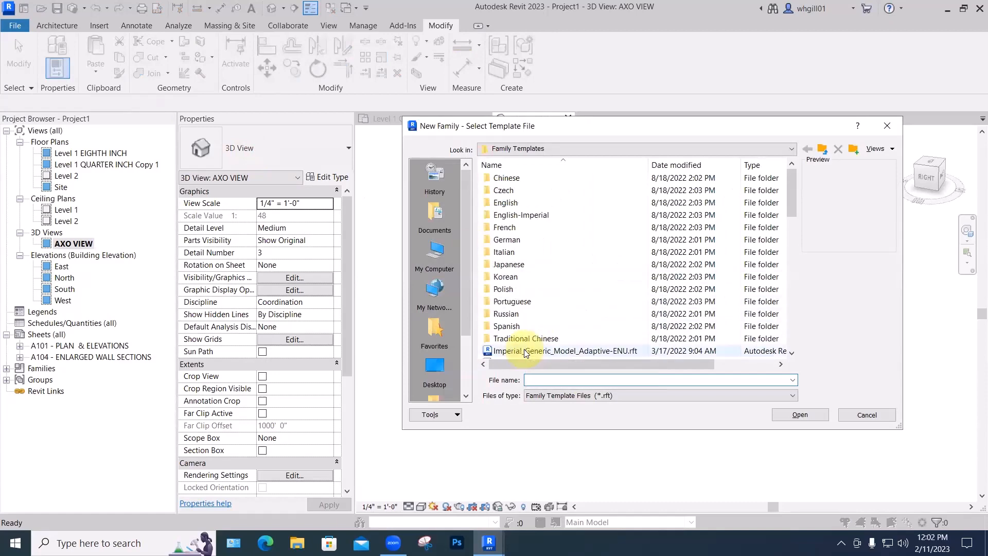
{"action": "double_click", "coordinate": [521, 214]}
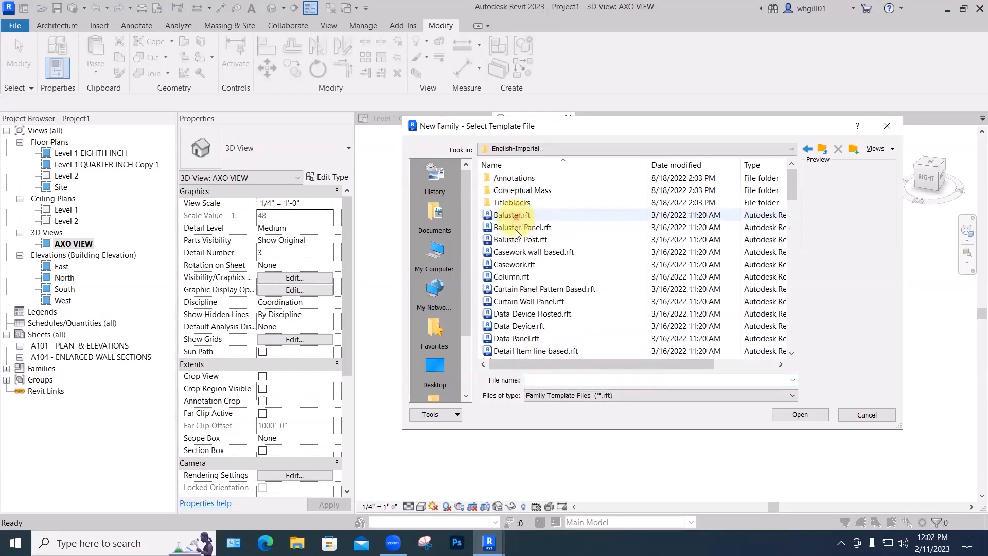
{"action": "scroll", "coordinate": [517, 307], "scroll_direction": "down", "scroll_amount": 5}
{"action": "scroll", "coordinate": [514, 307], "scroll_direction": "down", "scroll_amount": 3}
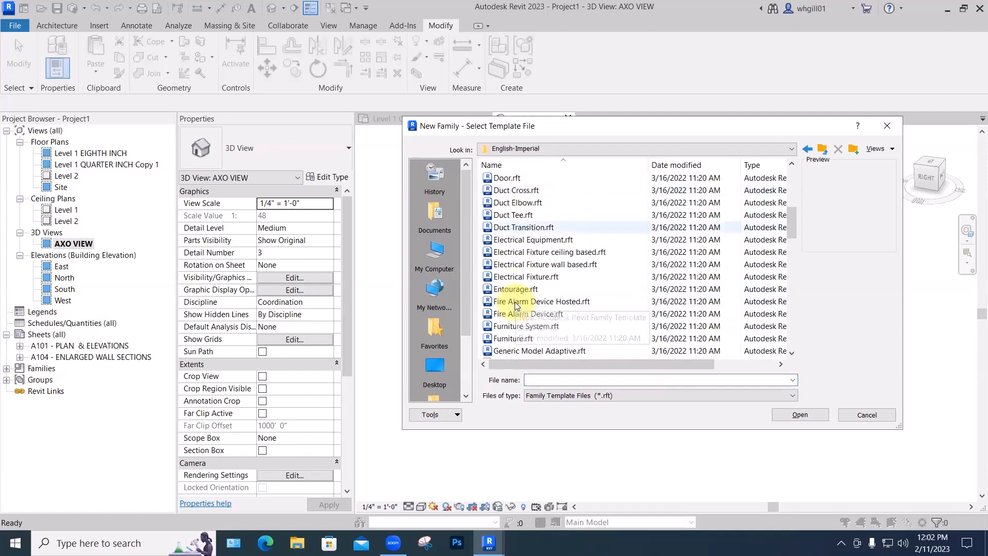
{"action": "double_click", "coordinate": [505, 303]}
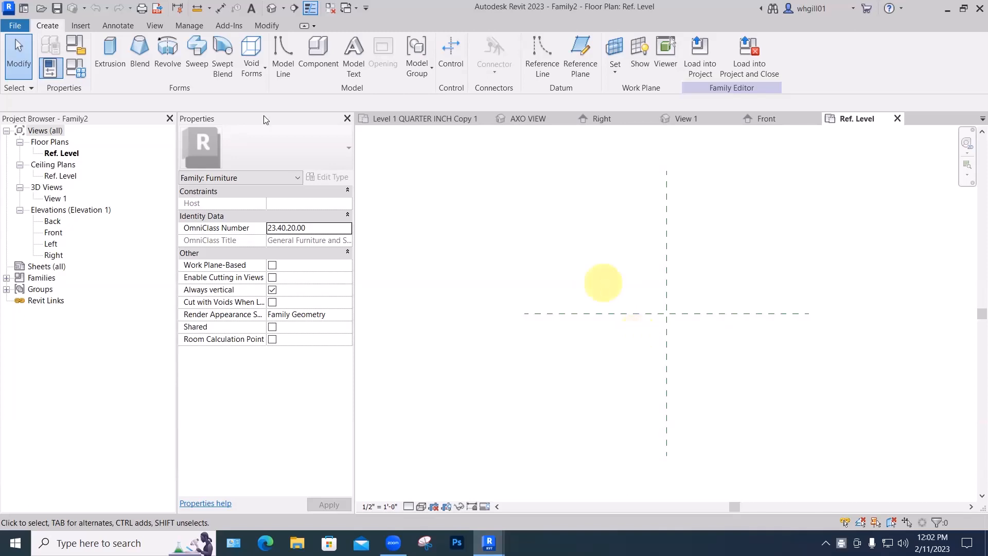
Start a Blend and sketch a base circle of 1/2" radius in the upper-left quadrant of the reference planes
{"action": "left_click", "coordinate": [139, 65]}
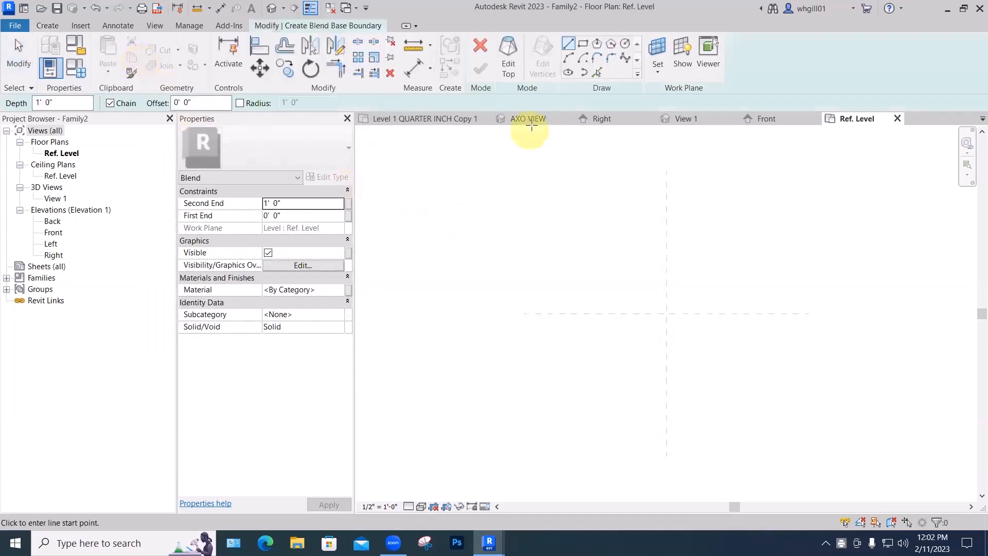
{"action": "left_click", "coordinate": [625, 43]}
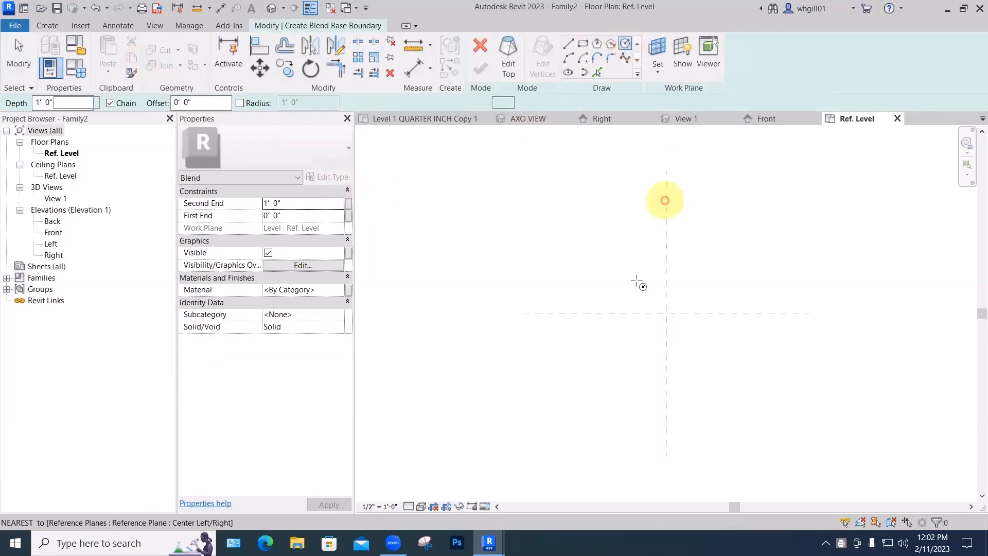
{"action": "scroll", "coordinate": [630, 287], "scroll_direction": "up", "scroll_amount": 2}
{"action": "scroll", "coordinate": [628, 303], "scroll_direction": "up", "scroll_amount": 3}
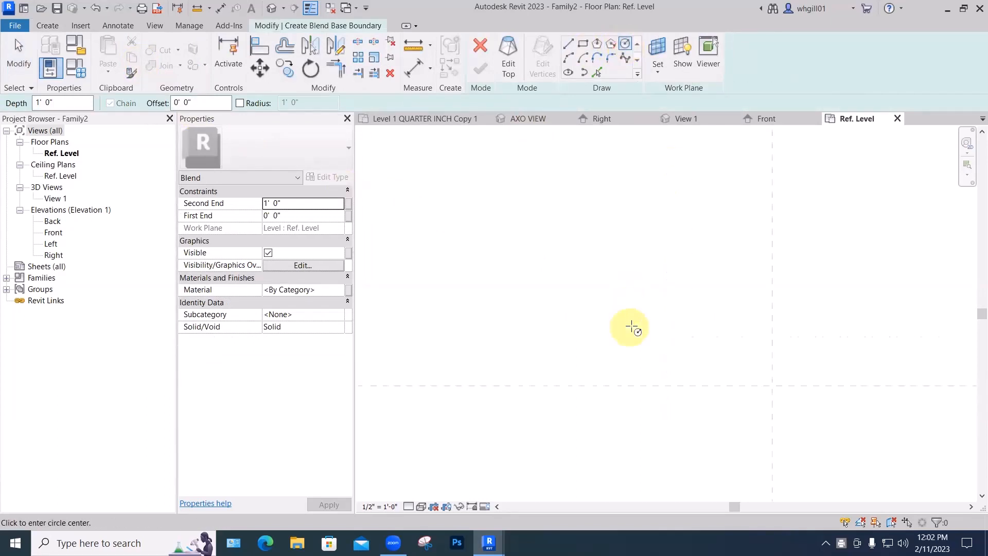
{"action": "left_click", "coordinate": [632, 326]}
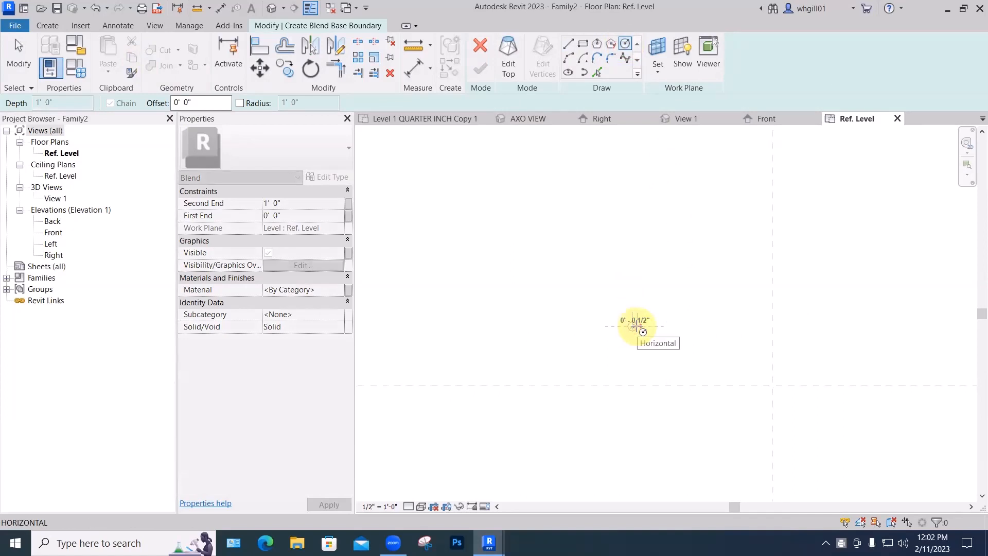
{"action": "scroll", "coordinate": [638, 327], "scroll_direction": "up", "scroll_amount": 3}
{"action": "scroll", "coordinate": [638, 326], "scroll_direction": "up", "scroll_amount": 2}
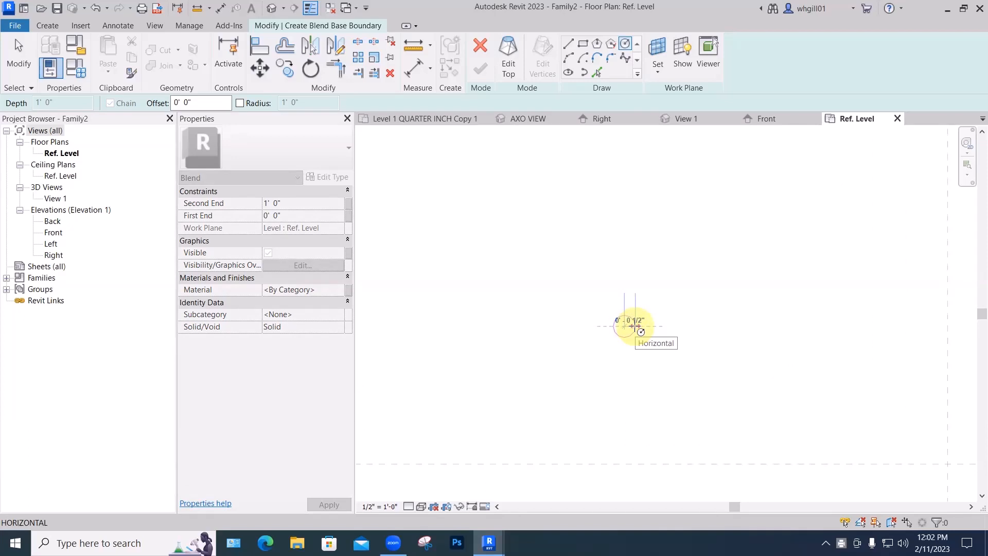
{"action": "left_click", "coordinate": [635, 326]}
{"action": "key", "text": "Escape"}
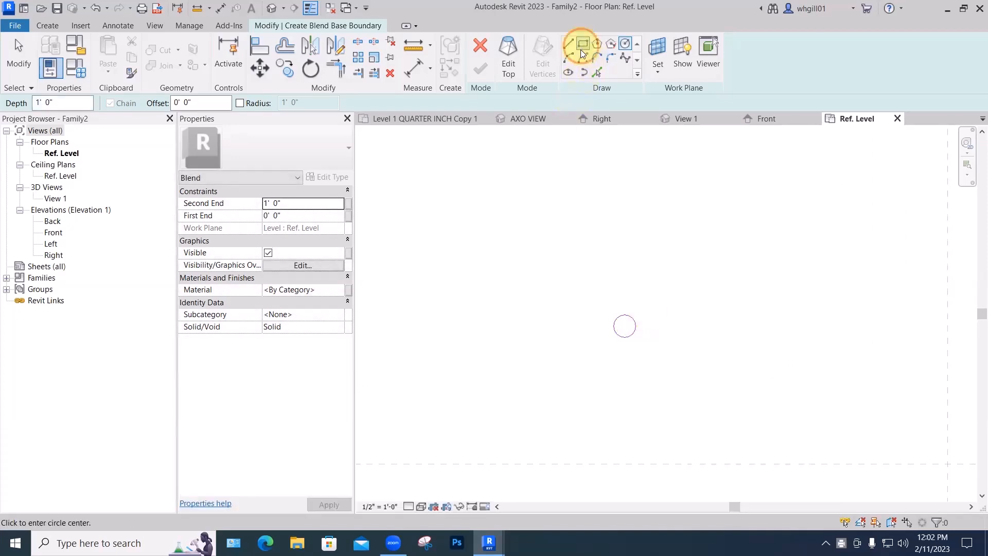
Switch to the blend's top boundary and sketch a rectangle about 1 3/8" by 1 5/64" around the base circle
{"action": "left_click", "coordinate": [582, 47]}
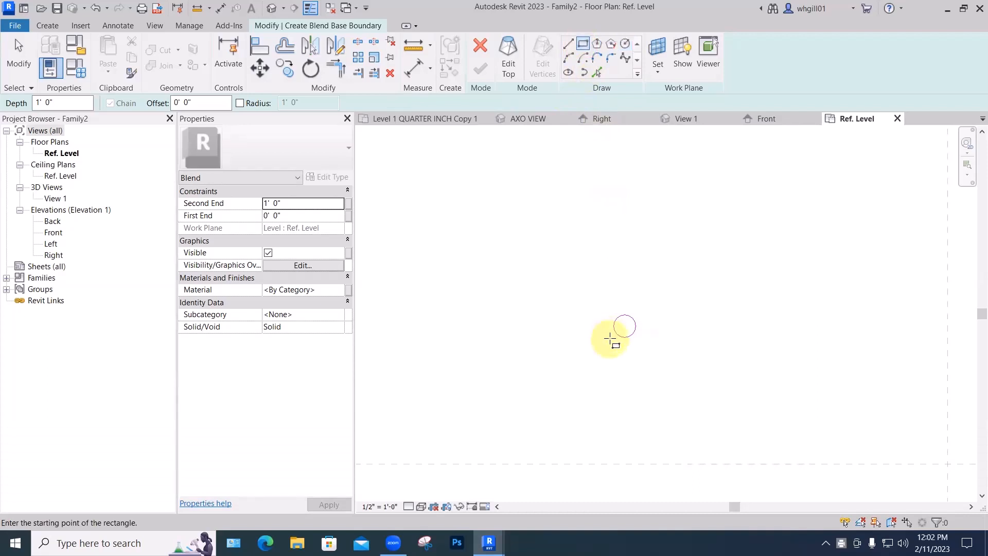
{"action": "left_click", "coordinate": [509, 57]}
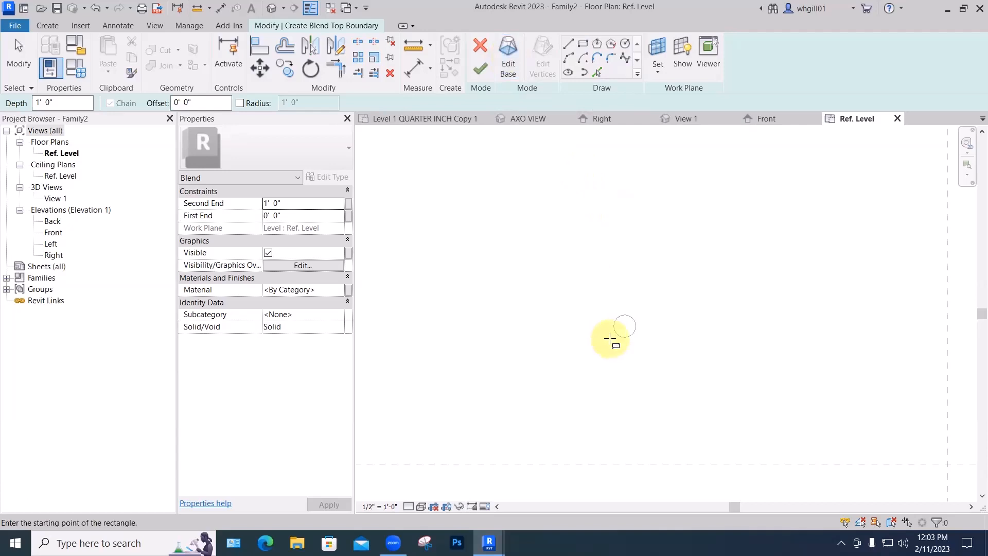
{"action": "left_click", "coordinate": [610, 338]}
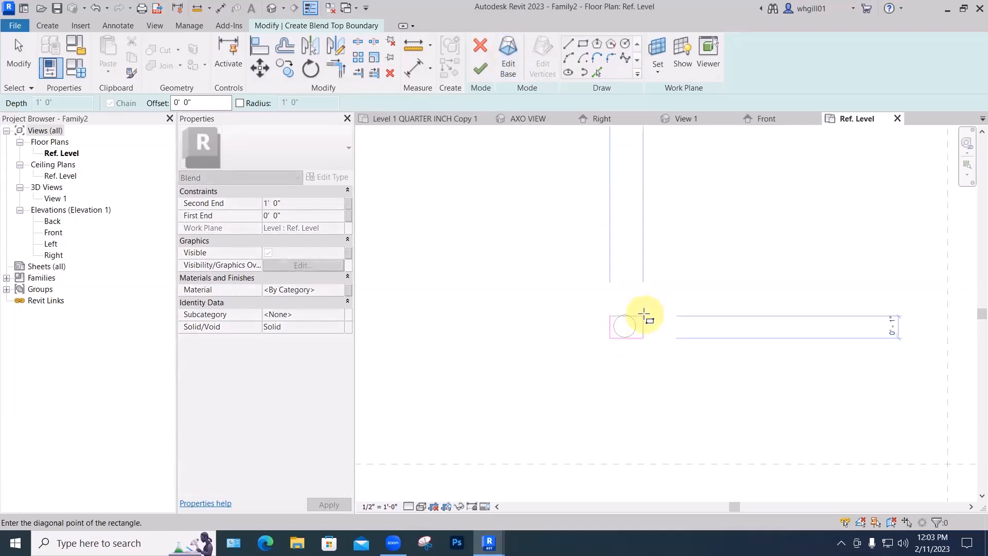
{"action": "scroll", "coordinate": [644, 314], "scroll_direction": "up", "scroll_amount": 4}
{"action": "left_click", "coordinate": [636, 315]}
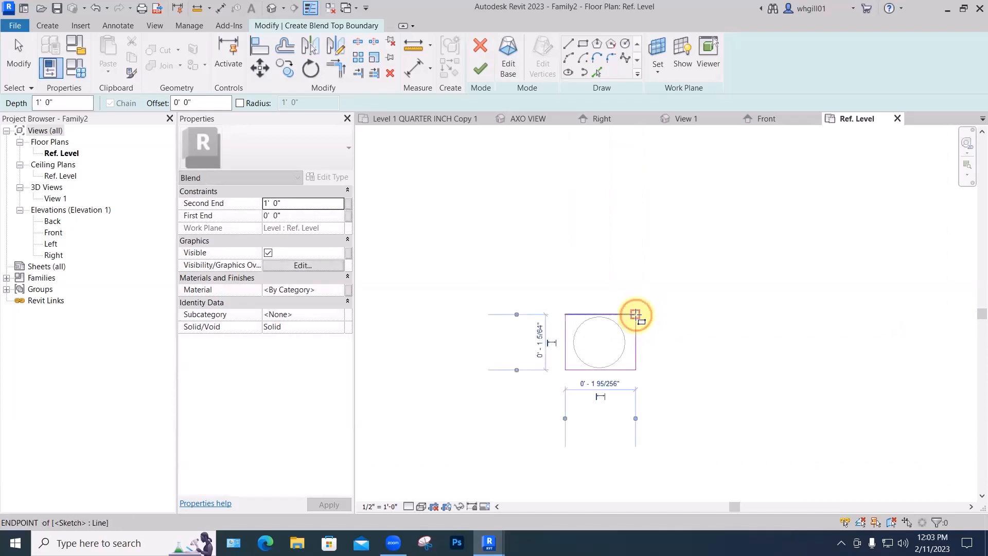
{"action": "key", "text": "Escape"}
{"action": "key", "text": "Escape"}
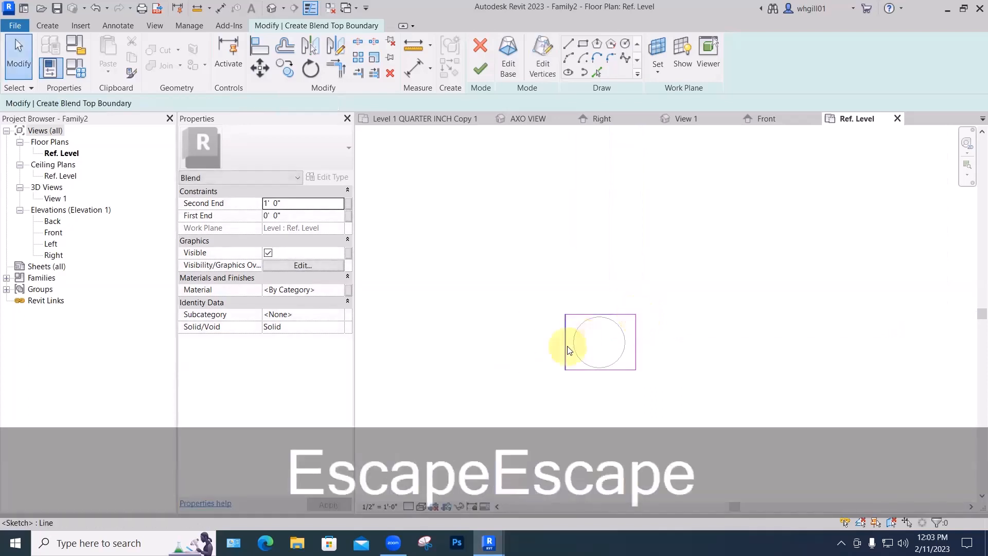
Move the vertical sides of the top rectangle inward until it is about 1 7/64" wide around the circle
{"action": "left_click", "coordinate": [576, 345]}
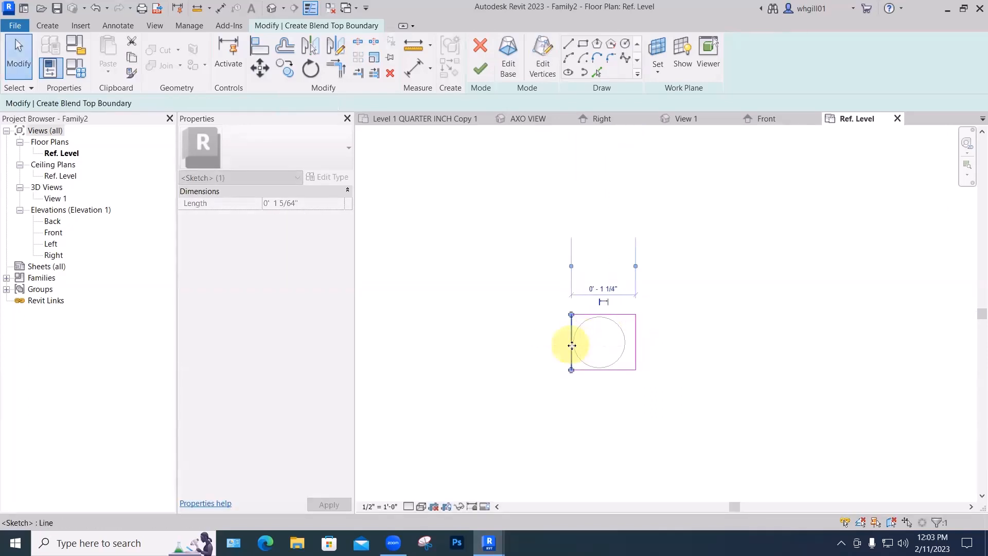
{"action": "left_click", "coordinate": [629, 346]}
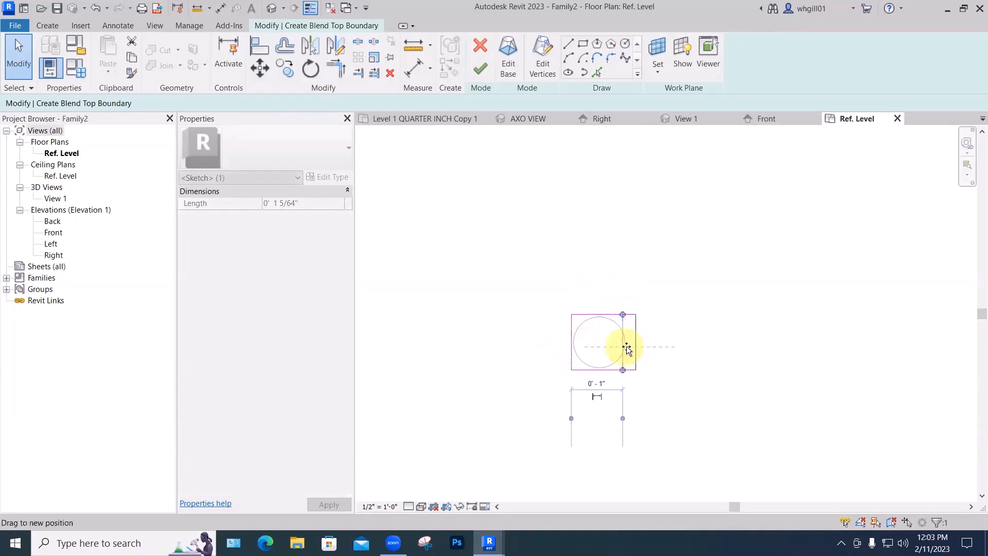
{"action": "left_click", "coordinate": [642, 348]}
{"action": "scroll", "coordinate": [645, 353], "scroll_direction": "down", "scroll_amount": 3}
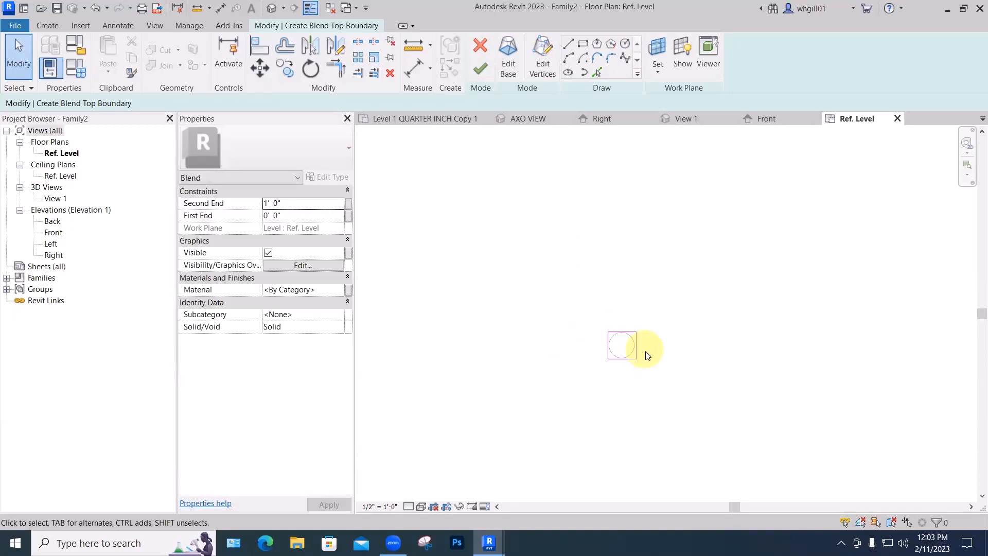
{"action": "scroll", "coordinate": [639, 353], "scroll_direction": "up", "scroll_amount": 3}
{"action": "left_click", "coordinate": [631, 346]}
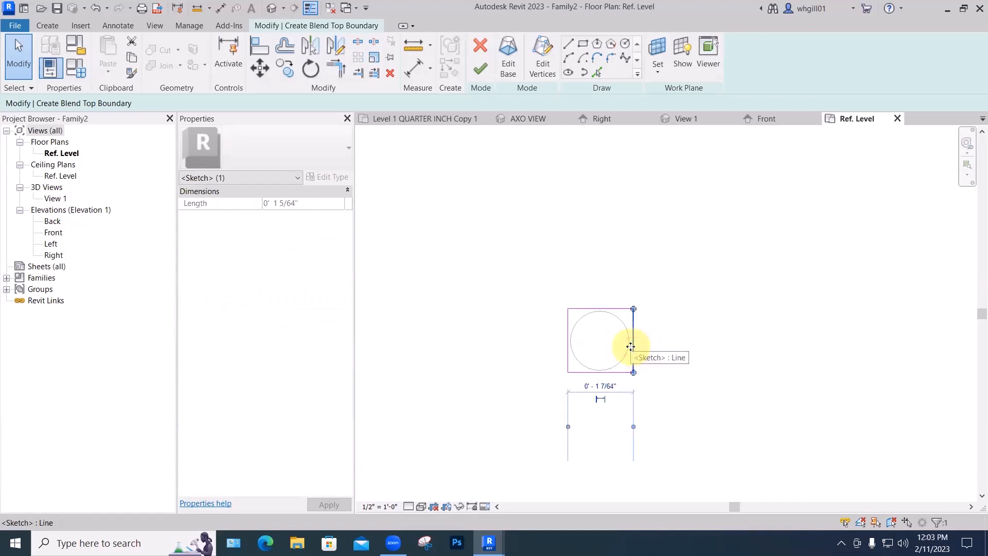
{"action": "left_click", "coordinate": [683, 353]}
{"action": "scroll", "coordinate": [684, 354], "scroll_direction": "down", "scroll_amount": 3}
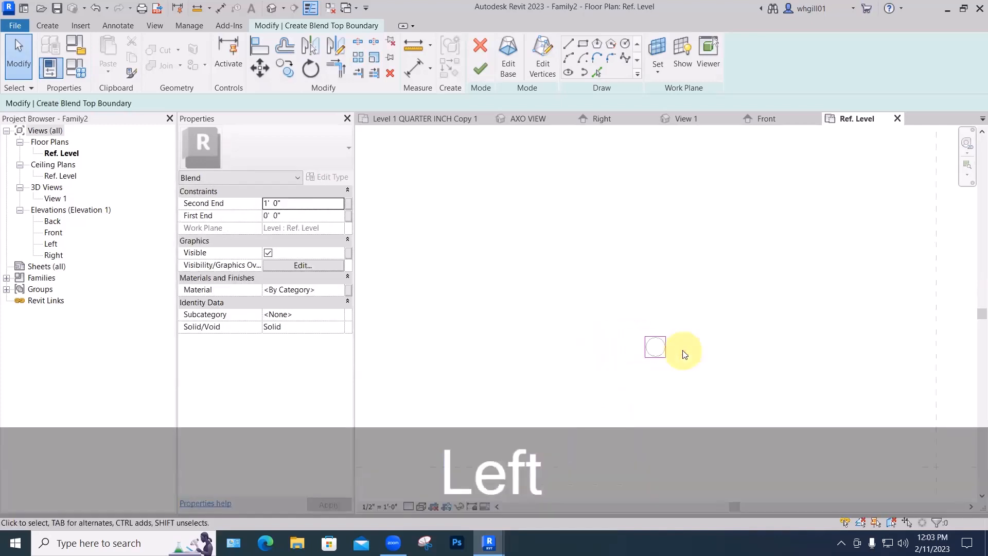
{"action": "middle_click_drag", "start_coordinate": [649, 323], "coordinate": [628, 294]}
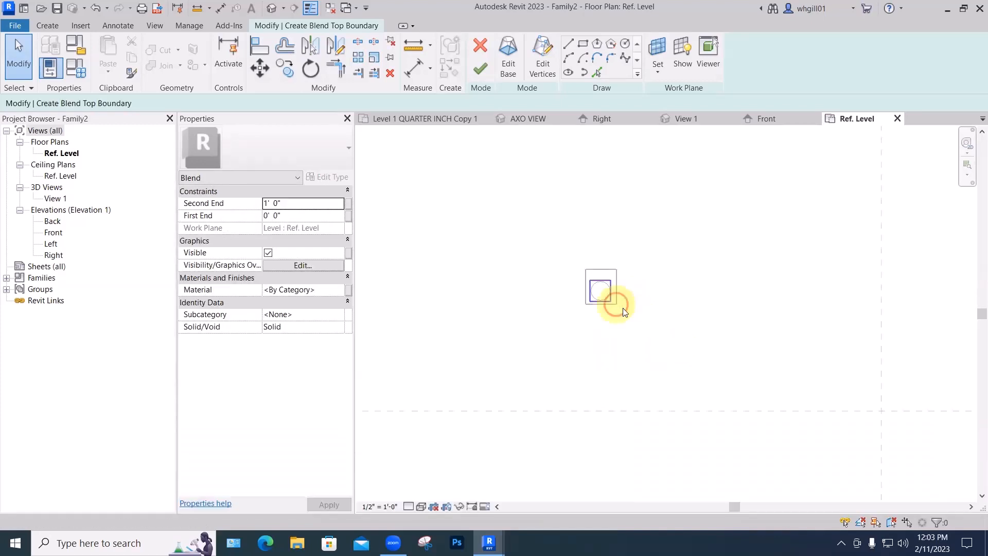
{"action": "left_click", "coordinate": [609, 299]}
{"action": "left_click_drag", "start_coordinate": [611, 301], "coordinate": [626, 319]}
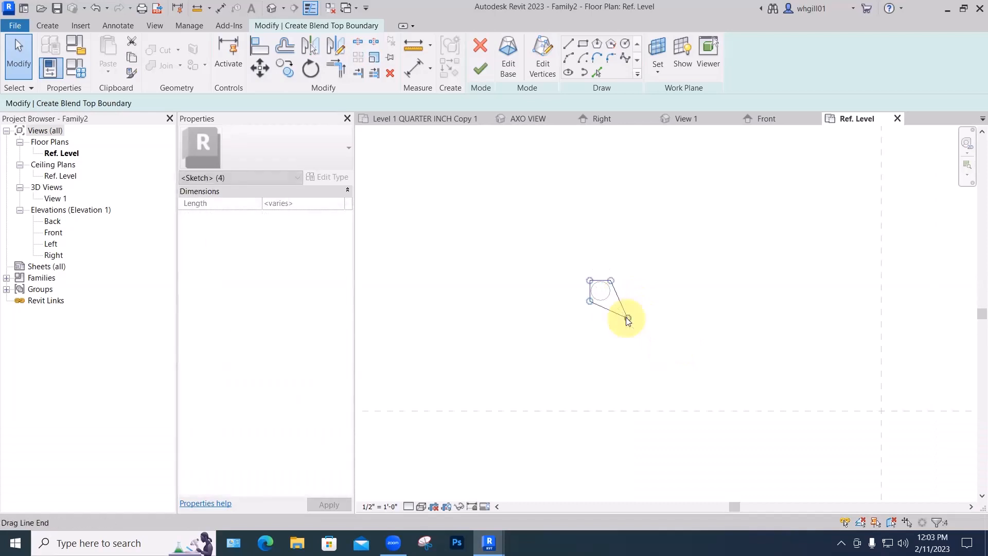
{"action": "key", "text": "ctrl+z"}
Select all four sides of the top square and move them diagonally down and right, clear of the base circle
{"action": "left_click_drag", "start_coordinate": [575, 258], "coordinate": [619, 312]}
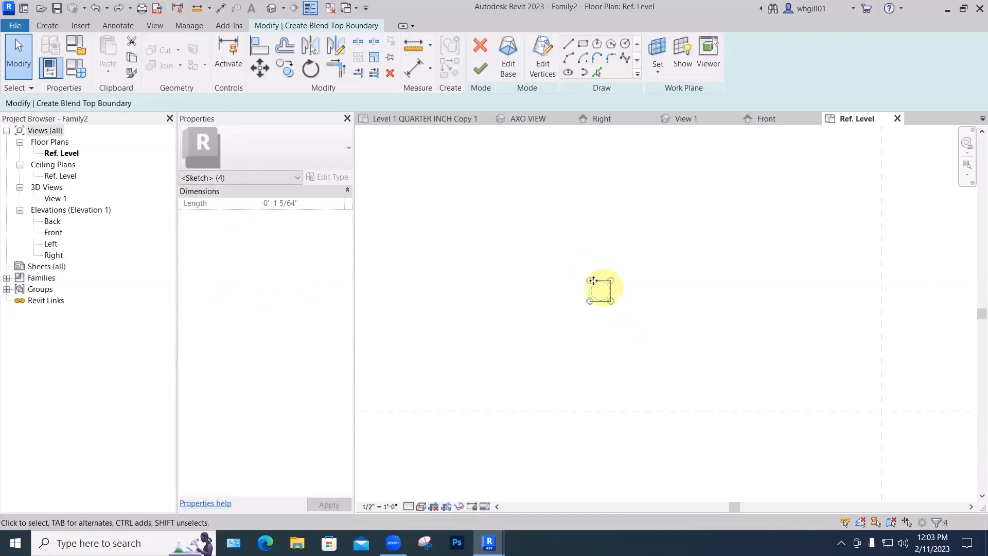
{"action": "left_click_drag", "start_coordinate": [593, 281], "coordinate": [624, 308]}
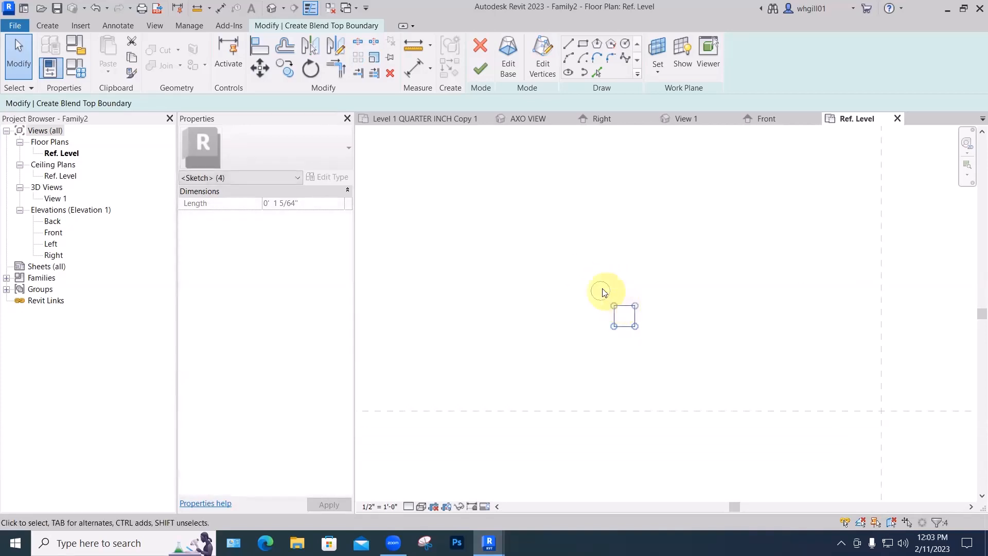
Finish the 1'-0" deep blend and inspect the slanted leg in the default 3D view
{"action": "left_click", "coordinate": [480, 68]}
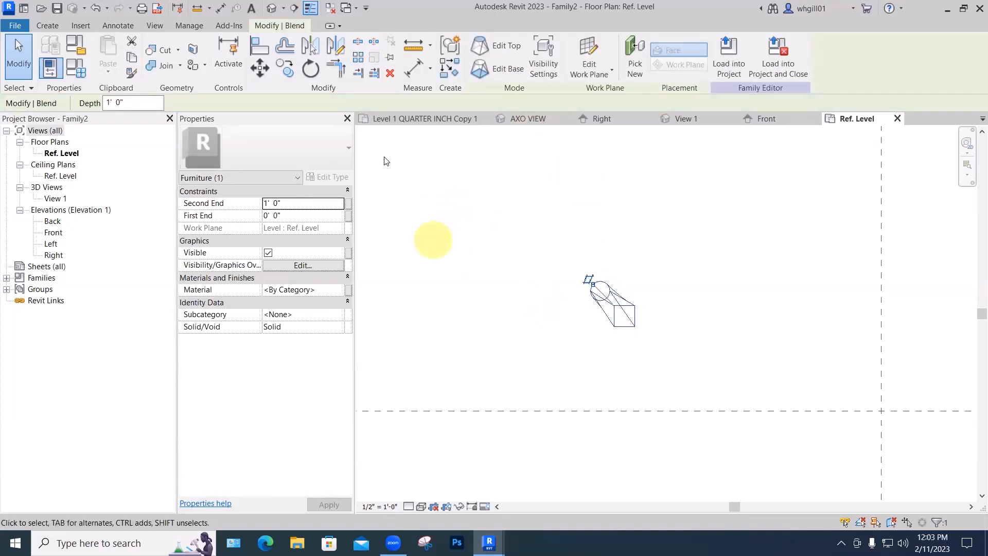
{"action": "left_click", "coordinate": [271, 10]}
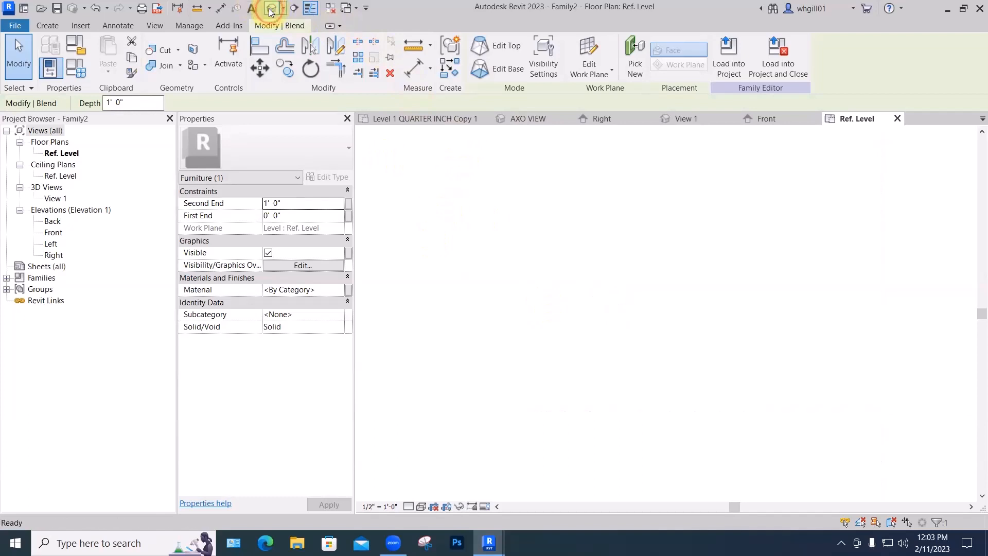
{"action": "left_click", "coordinate": [527, 233]}
{"action": "scroll", "coordinate": [598, 285], "scroll_direction": "down", "scroll_amount": 3}
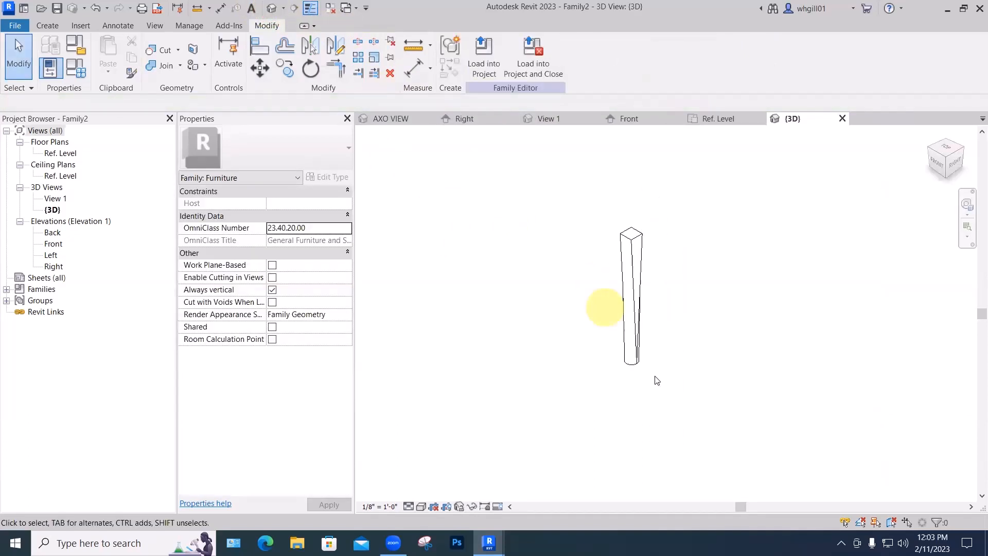
{"action": "middle_click_drag", "start_coordinate": [670, 391], "coordinate": [570, 334], "text": "shift"}
Mirror a copy of the slanted leg across the horizontal Center Front/Back reference plane in the Ref. Level plan
{"action": "left_click", "coordinate": [734, 124]}
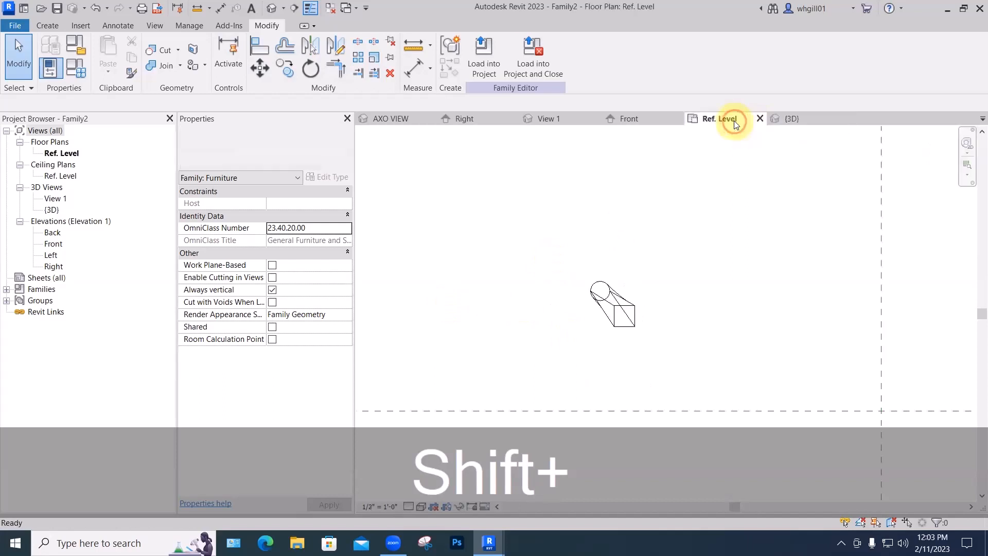
{"action": "scroll", "coordinate": [677, 331], "scroll_direction": "down", "scroll_amount": 4}
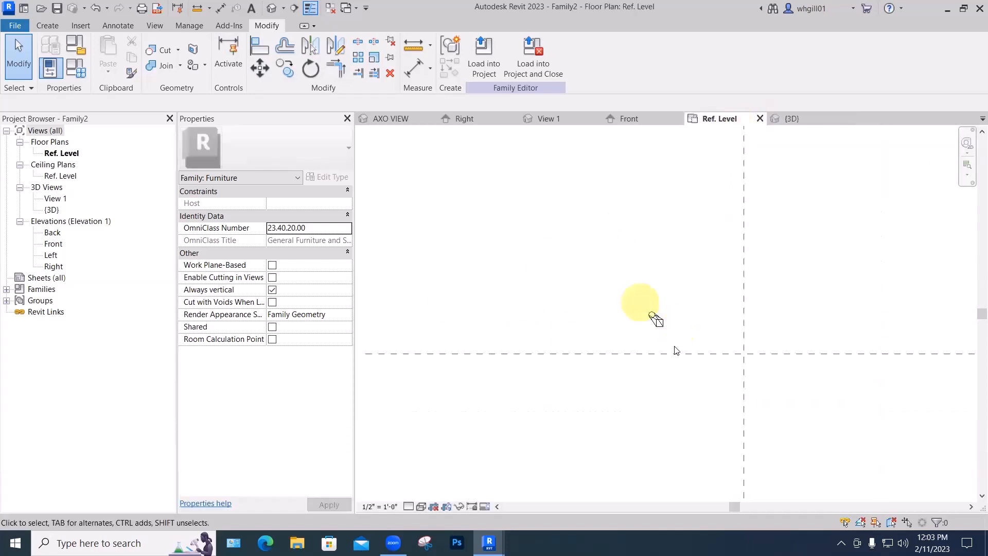
{"action": "left_click", "coordinate": [655, 320]}
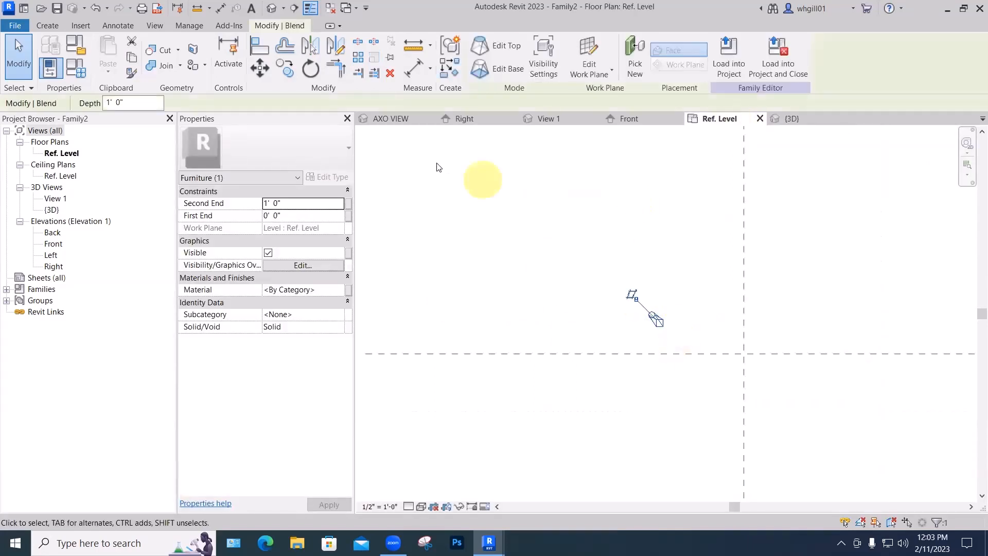
{"action": "left_click", "coordinate": [306, 47]}
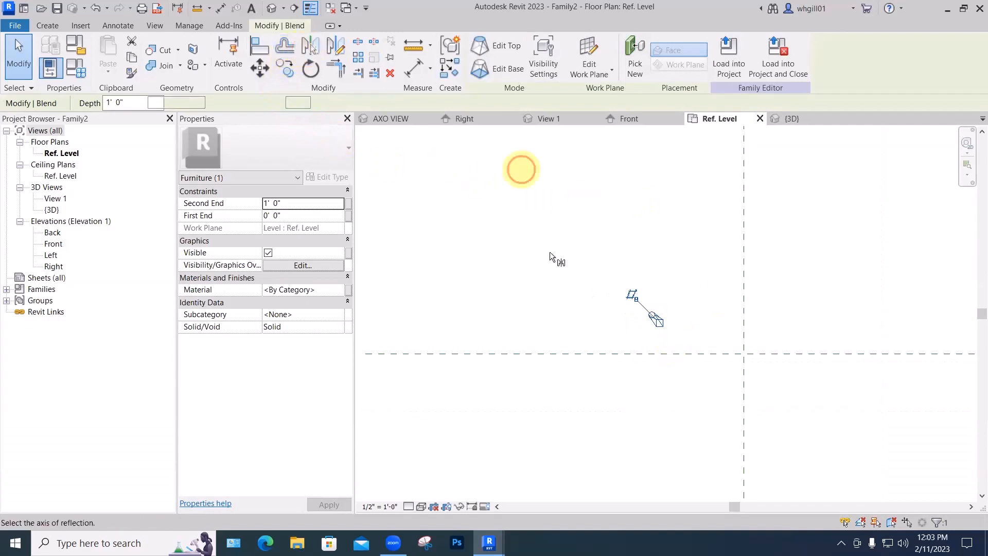
{"action": "left_click", "coordinate": [625, 353]}
{"action": "left_click", "coordinate": [614, 393]}
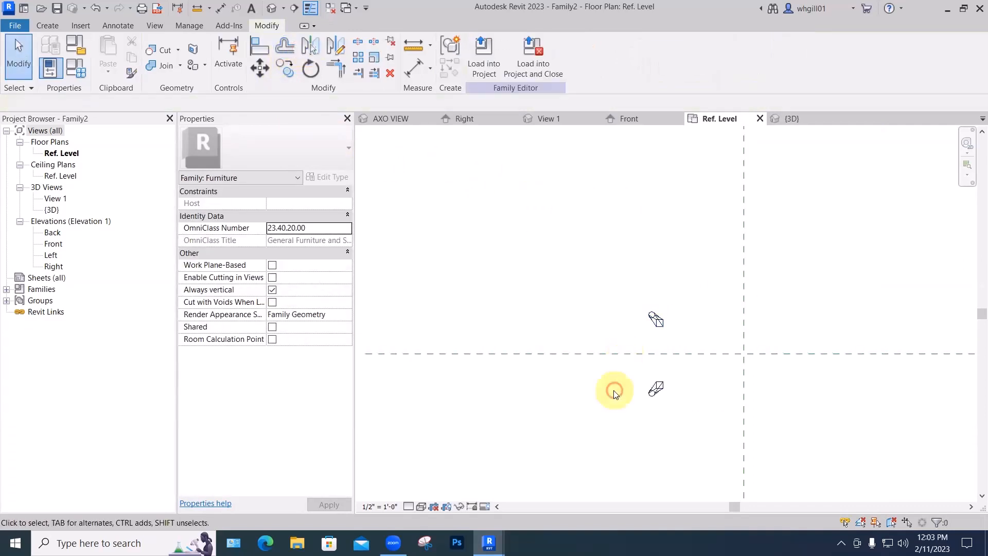
Mirror copies of both legs across the vertical Center Left/Right reference plane and check all four legs in 3D
{"action": "left_click_drag", "start_coordinate": [634, 295], "coordinate": [681, 418]}
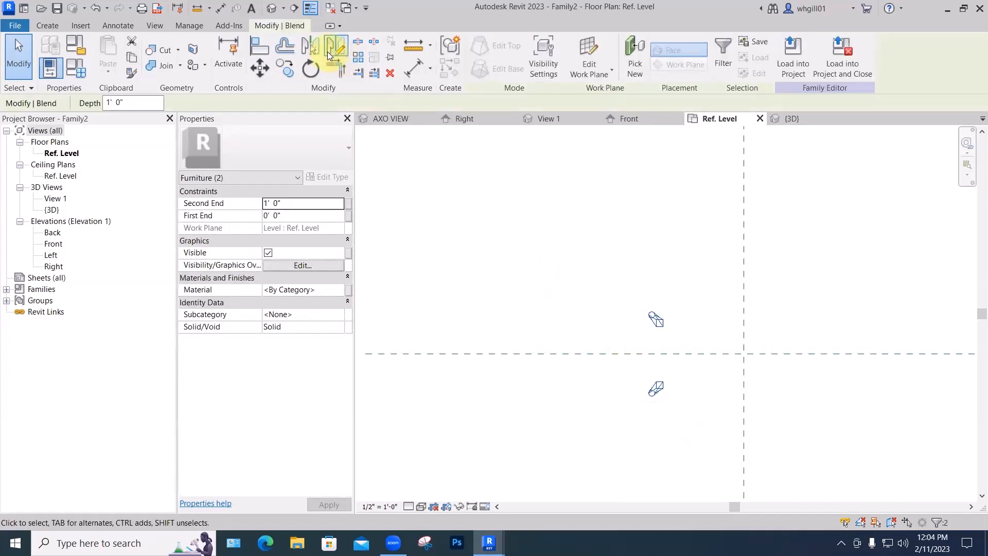
{"action": "left_click", "coordinate": [316, 54]}
{"action": "left_click", "coordinate": [744, 337]}
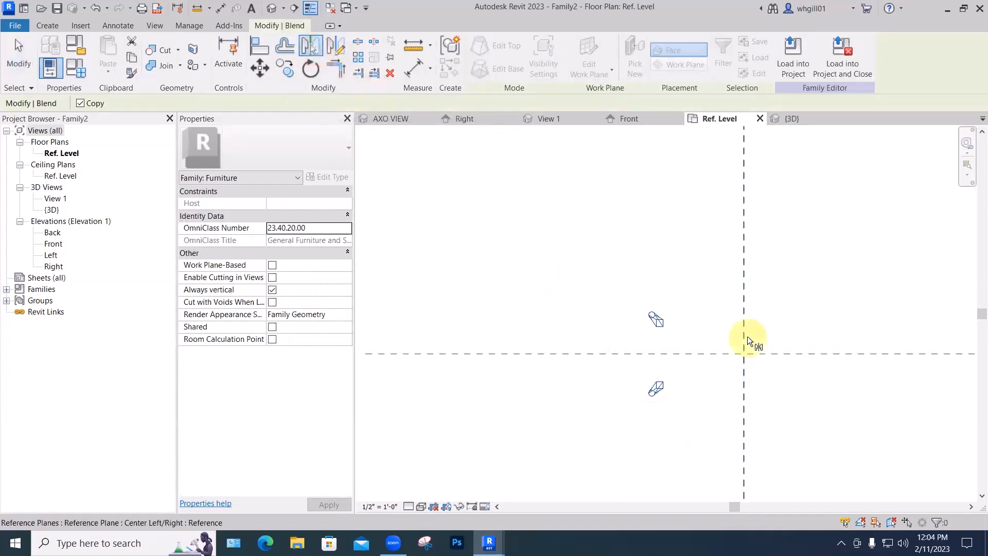
{"action": "left_click", "coordinate": [689, 251]}
{"action": "left_click", "coordinate": [790, 118]}
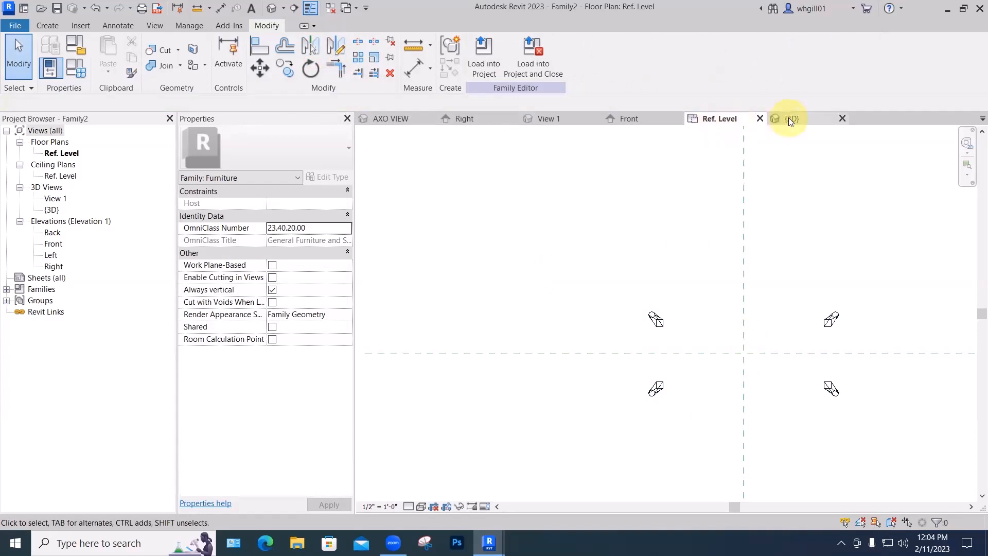
{"action": "middle_click_drag", "start_coordinate": [679, 370], "coordinate": [612, 352], "text": "shift"}
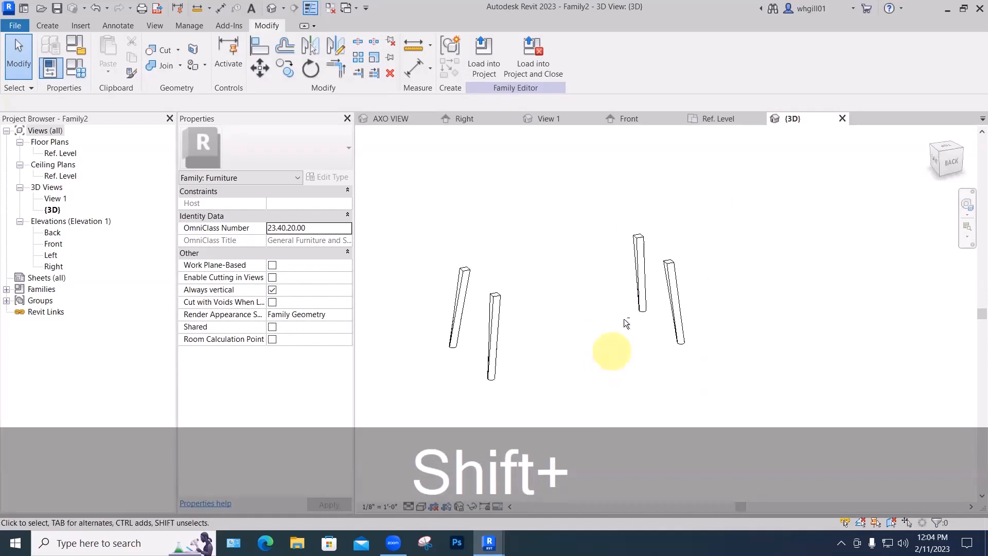
Start an Extrusion in the Ref. Level plan and sketch an ellipse centred on the reference planes, with 1'-9" horizontal and 1'-0" vertical radii
{"action": "left_click", "coordinate": [731, 120]}
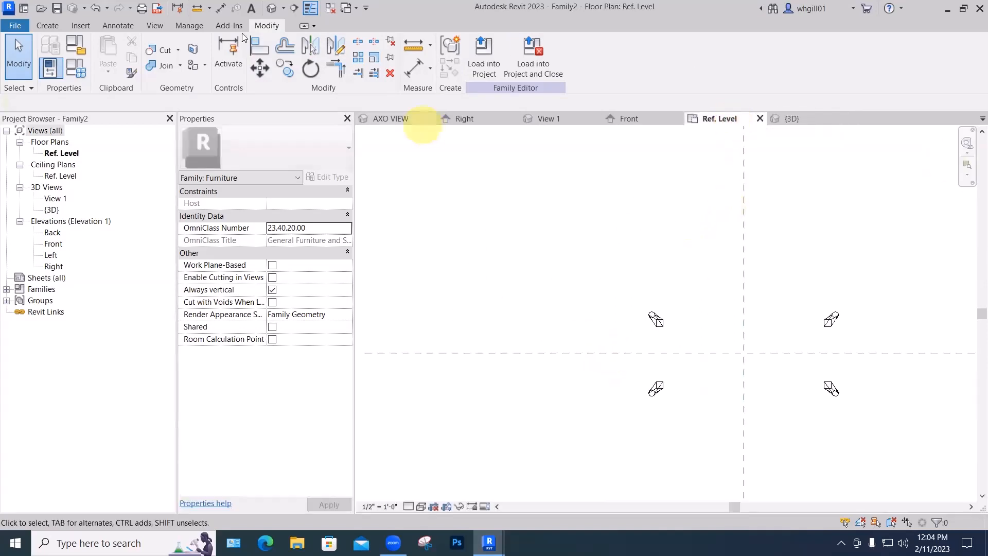
{"action": "left_click", "coordinate": [52, 24]}
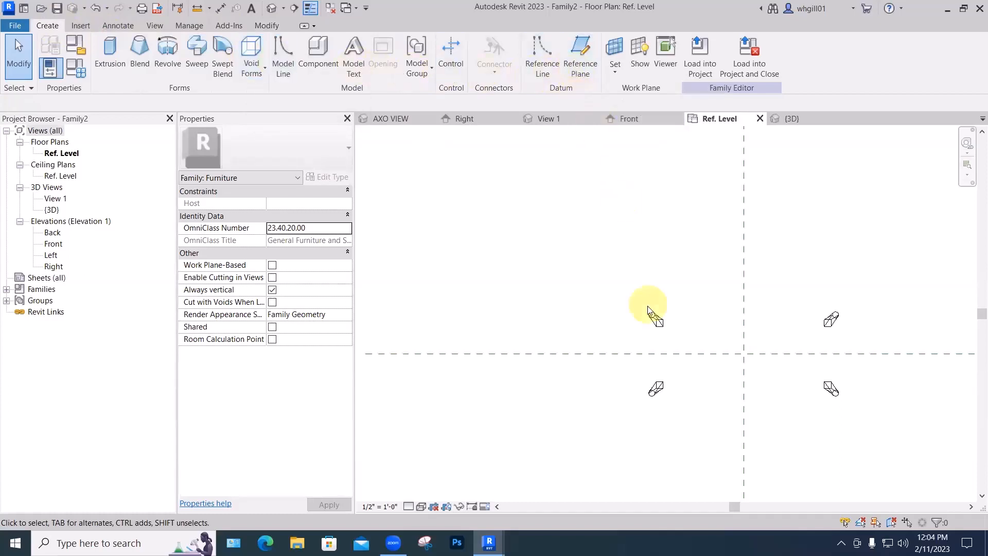
{"action": "left_click", "coordinate": [656, 322]}
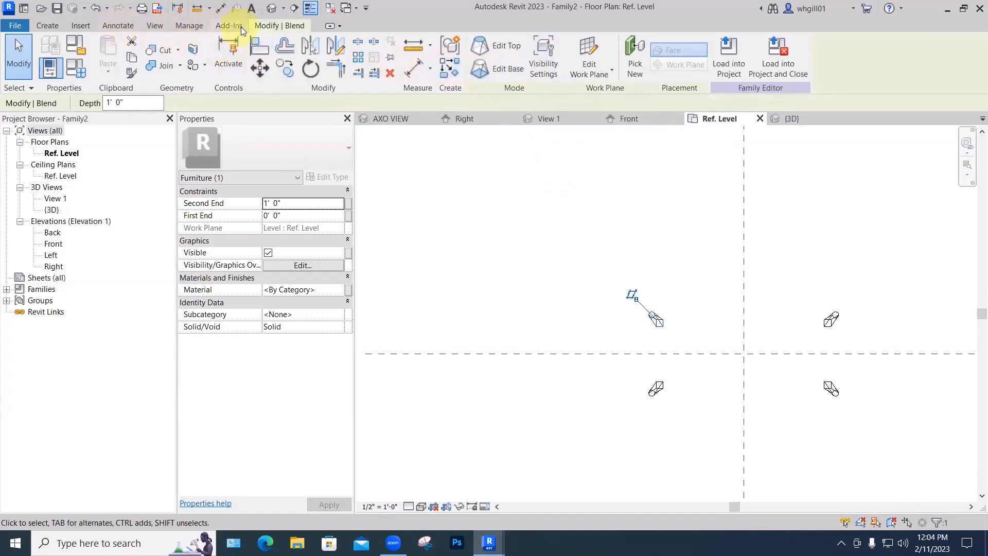
{"action": "left_click", "coordinate": [51, 25]}
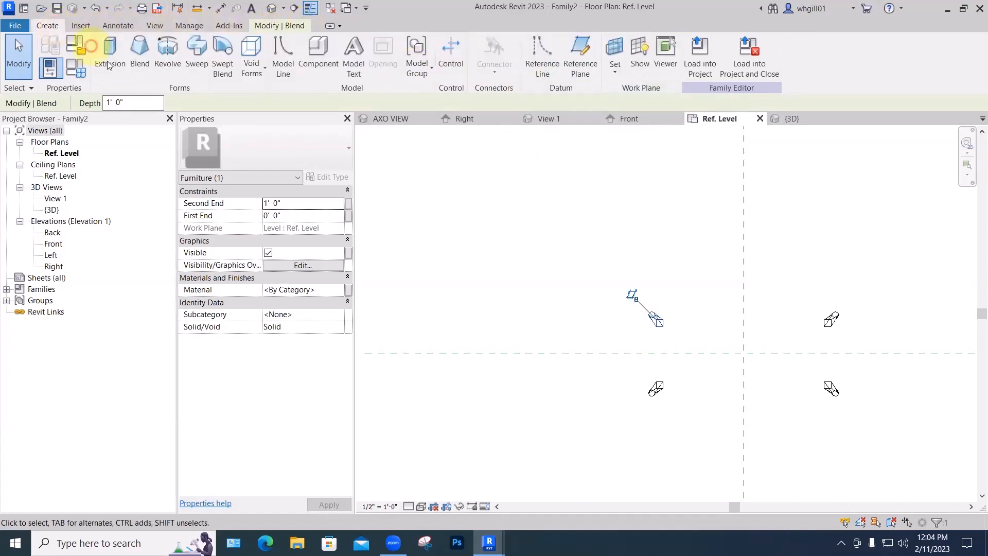
{"action": "left_click", "coordinate": [108, 63]}
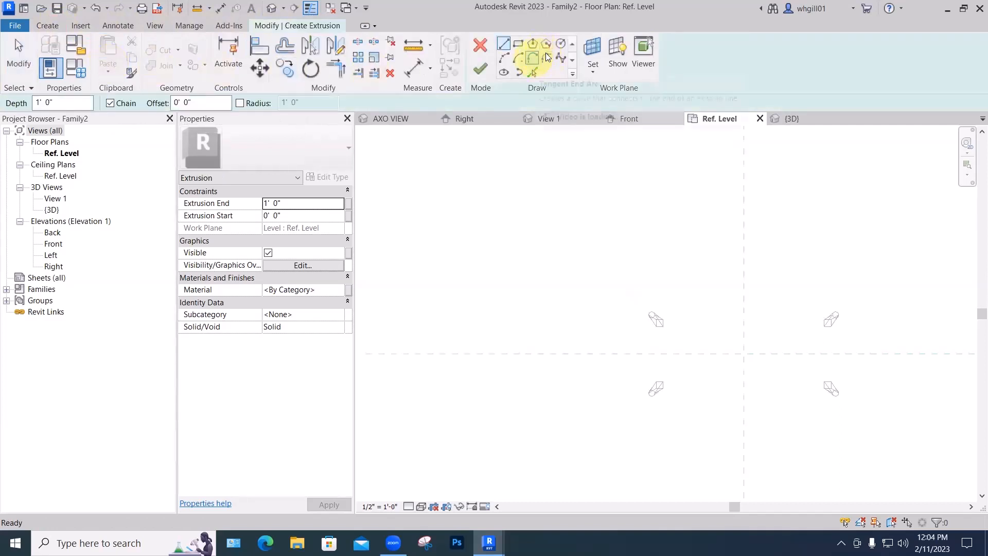
{"action": "left_click", "coordinate": [505, 72]}
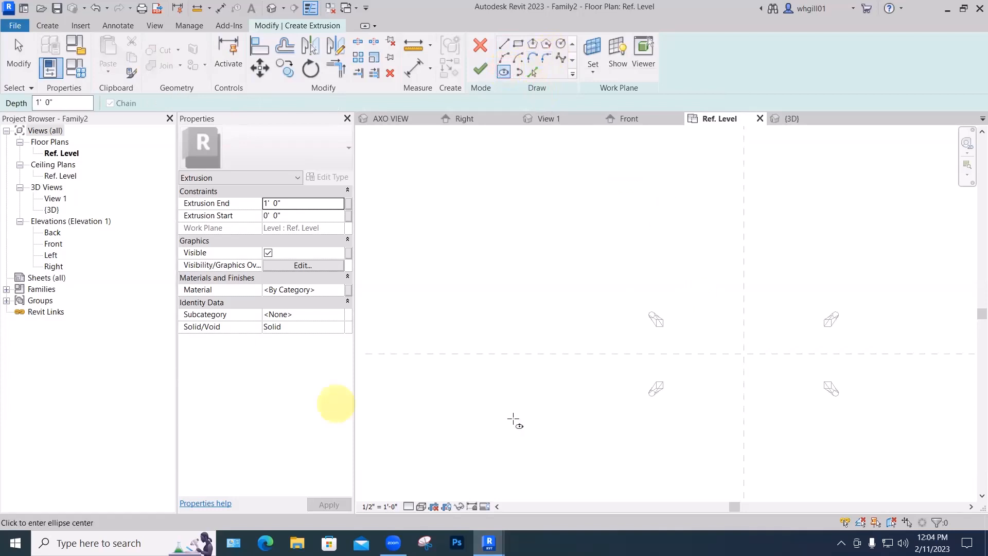
{"action": "left_click", "coordinate": [744, 353]}
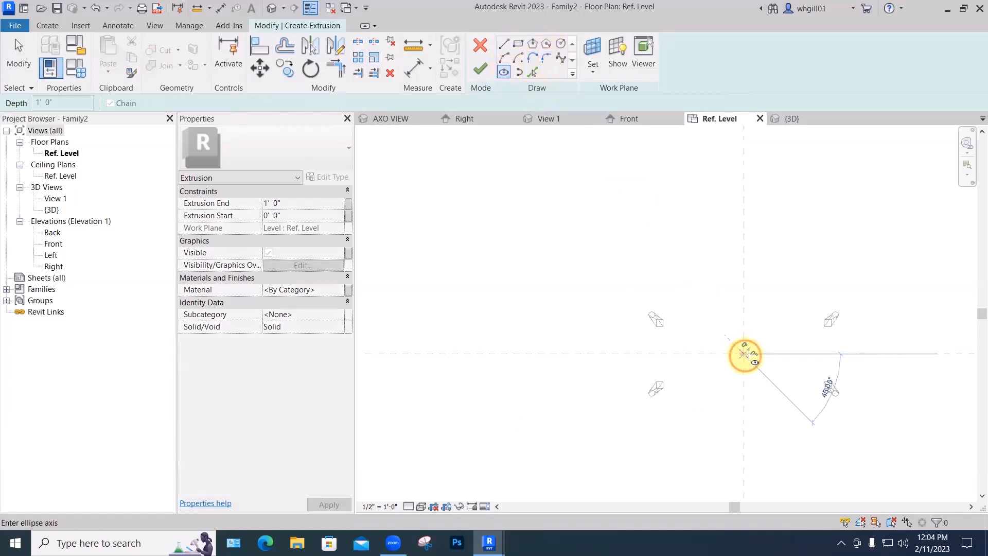
{"action": "left_click", "coordinate": [813, 353]}
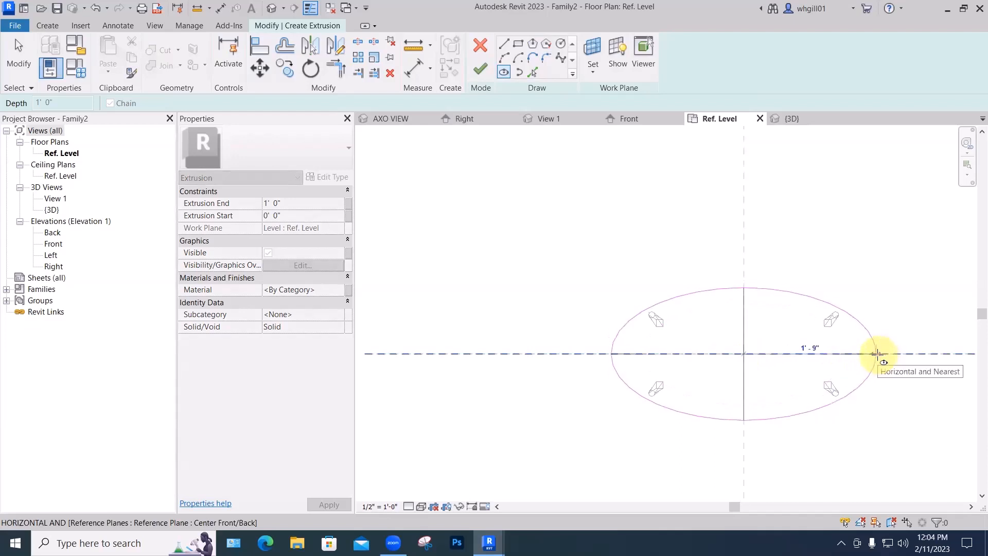
{"action": "left_click", "coordinate": [877, 354]}
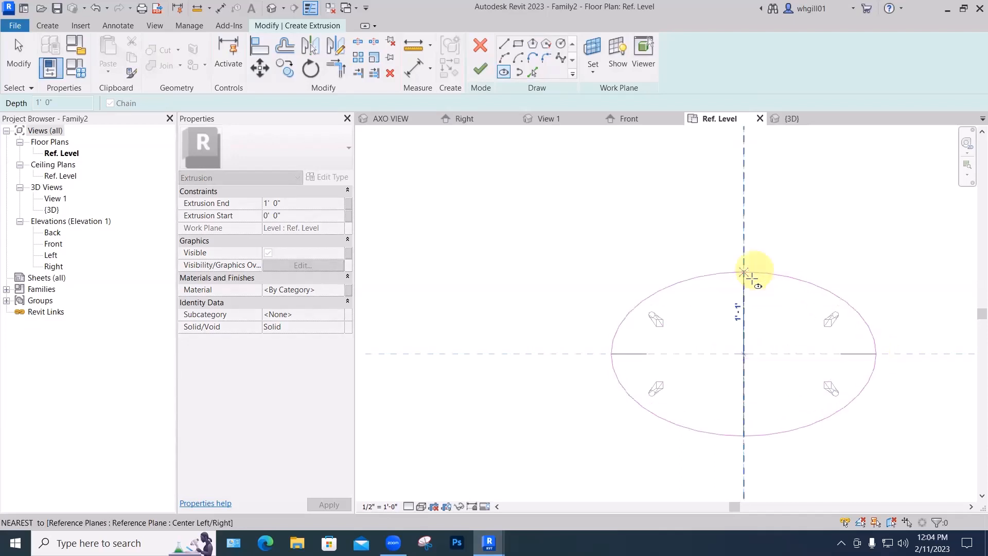
{"action": "left_click", "coordinate": [744, 278]}
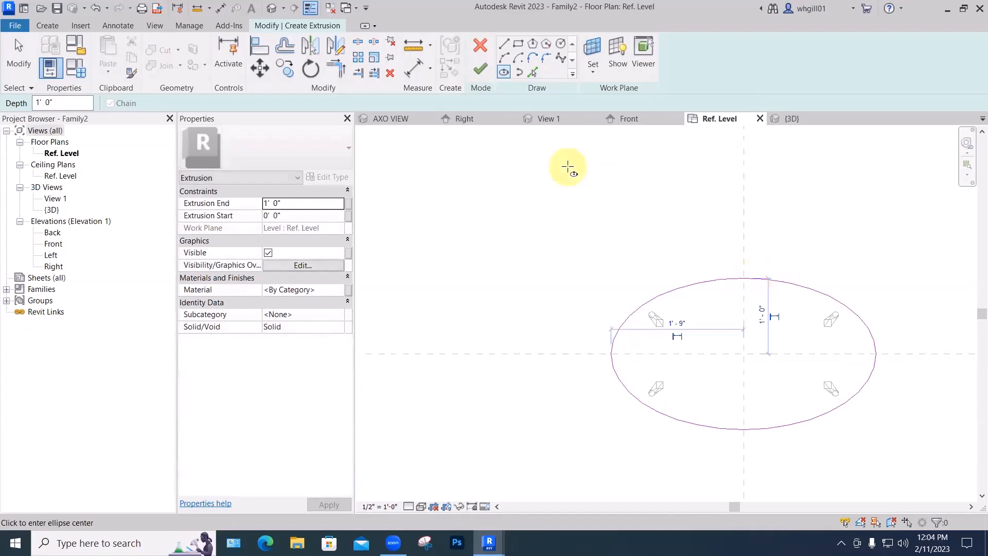
Set the elliptical extrusion's depth to 2" and finish the tabletop
{"action": "left_click", "coordinate": [34, 103]}
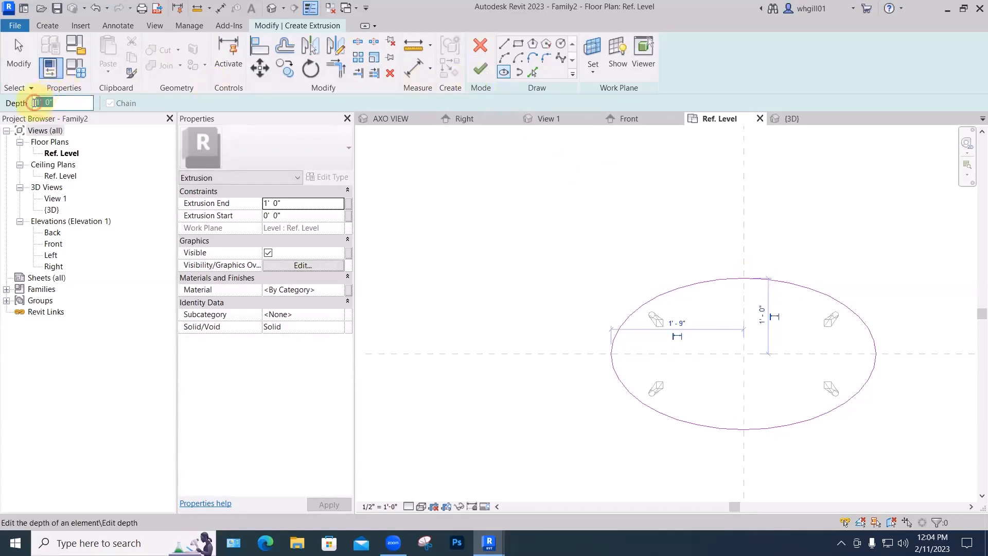
{"action": "type", "text": "2\""}
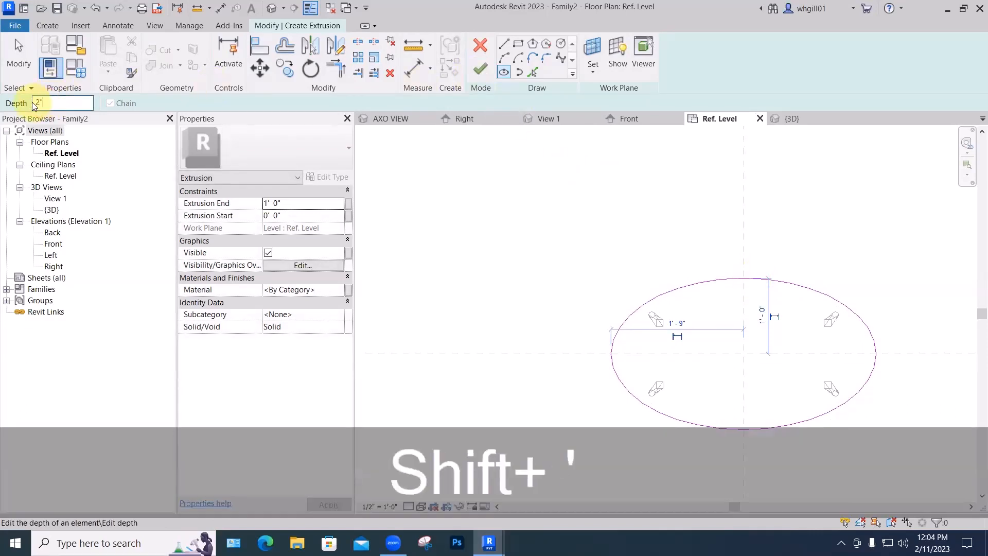
{"action": "left_click", "coordinate": [480, 71]}
{"action": "left_click", "coordinate": [592, 224]}
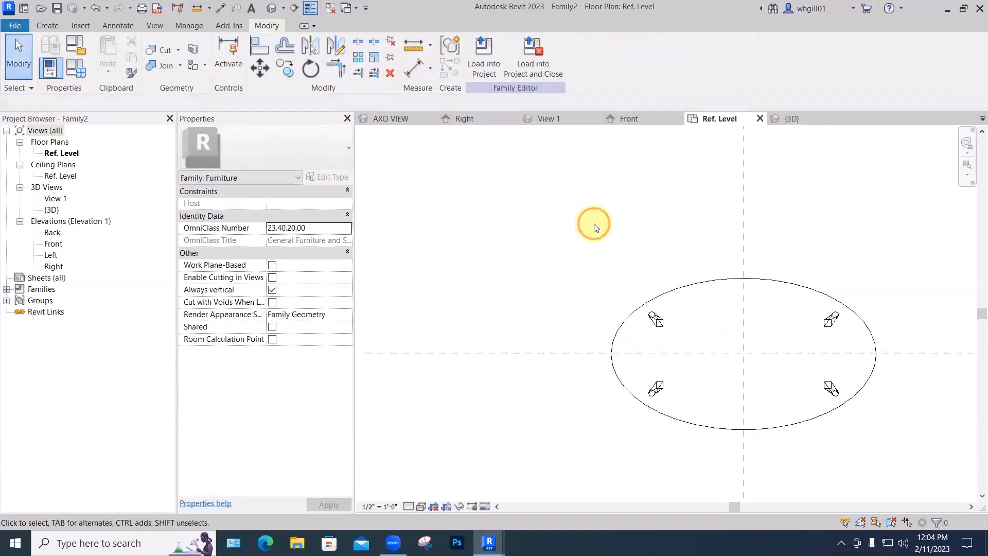
Raise the tabletop's upper and lower faces in the Front elevation so the slab rests on the legs, and check the table in 3D
{"action": "left_click", "coordinate": [52, 244]}
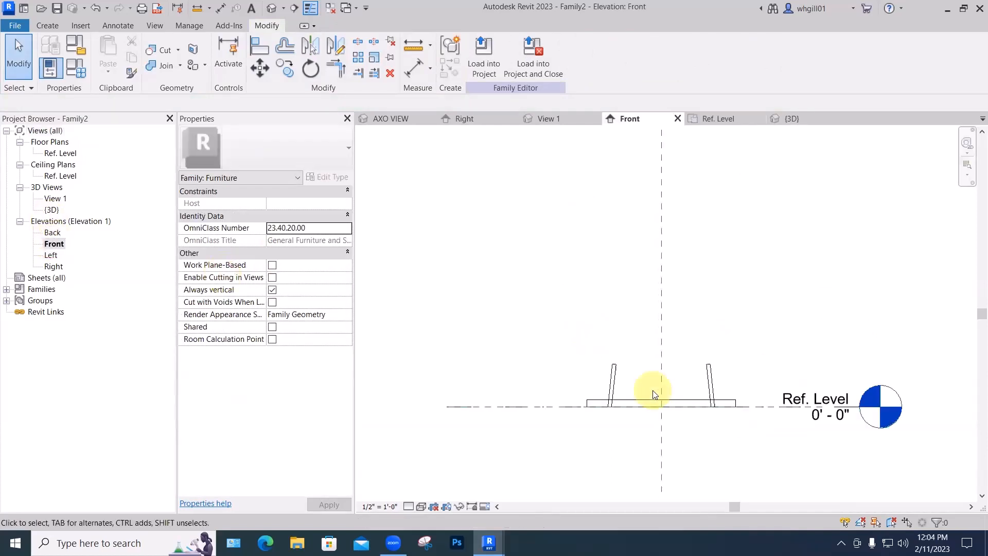
{"action": "left_click", "coordinate": [655, 401]}
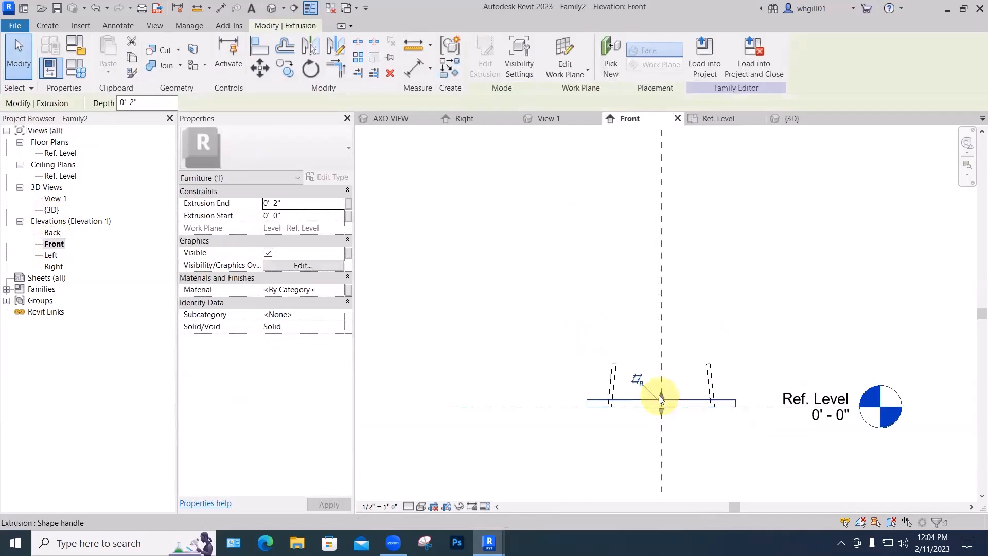
{"action": "left_click_drag", "start_coordinate": [658, 395], "coordinate": [661, 356]}
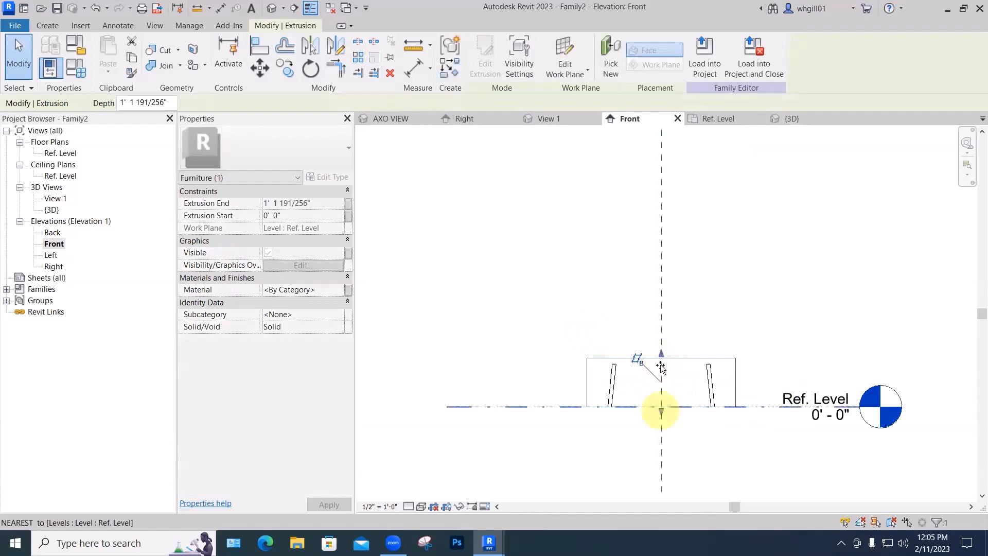
{"action": "left_click", "coordinate": [670, 340]}
{"action": "scroll", "coordinate": [657, 350], "scroll_direction": "up", "scroll_amount": 3}
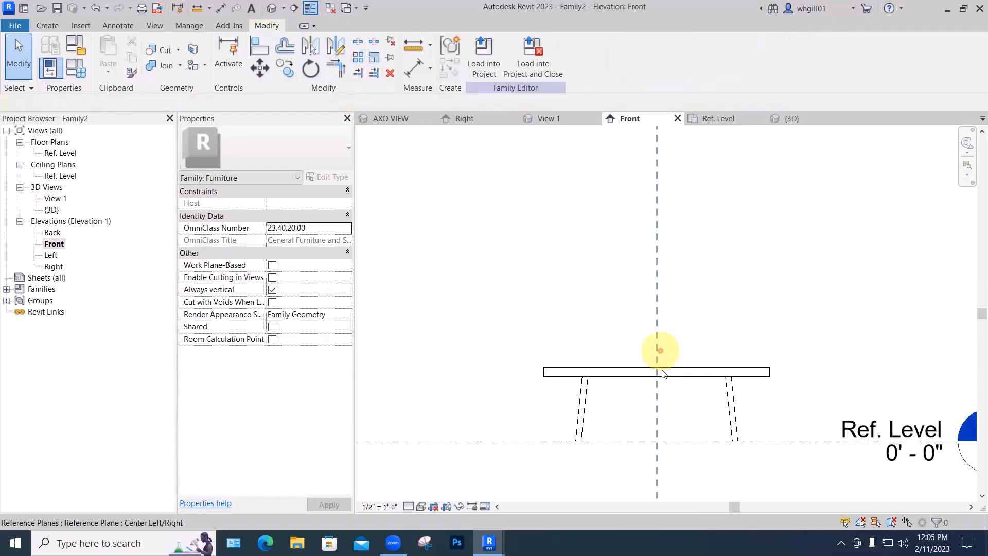
{"action": "left_click", "coordinate": [654, 366]}
{"action": "left_click_drag", "start_coordinate": [654, 367], "coordinate": [656, 378]}
{"action": "left_click", "coordinate": [558, 278]}
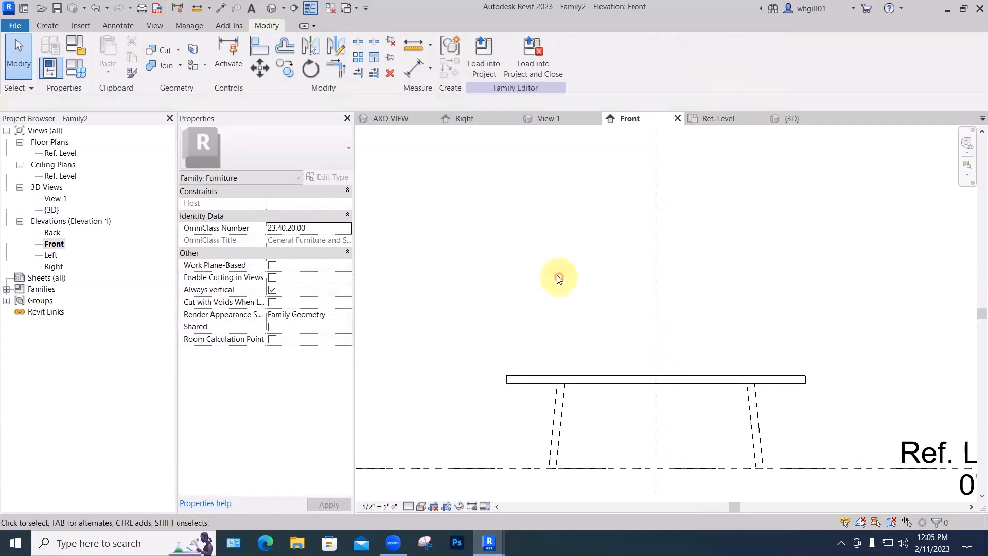
{"action": "left_click", "coordinate": [783, 118]}
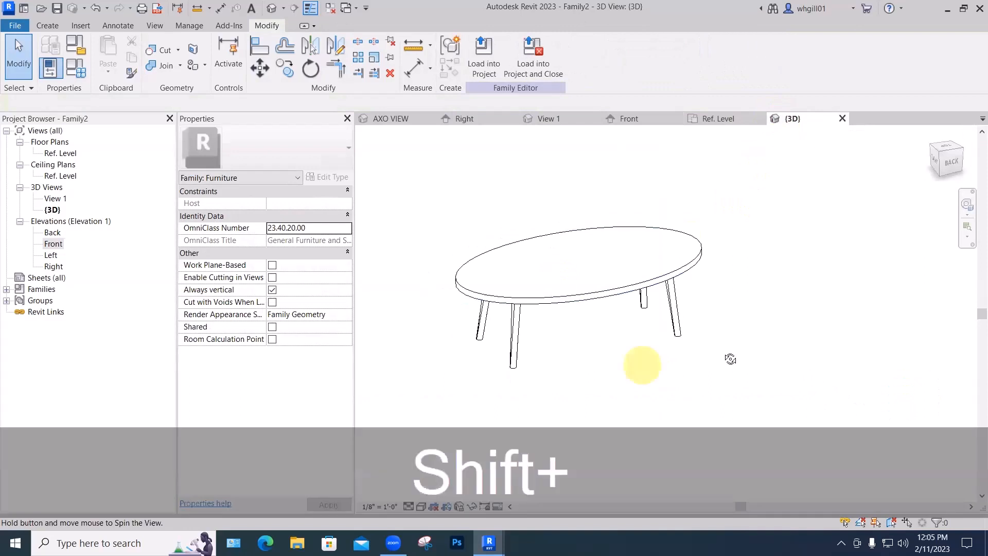
{"action": "middle_click_drag", "start_coordinate": [643, 364], "coordinate": [658, 366], "text": "shift"}
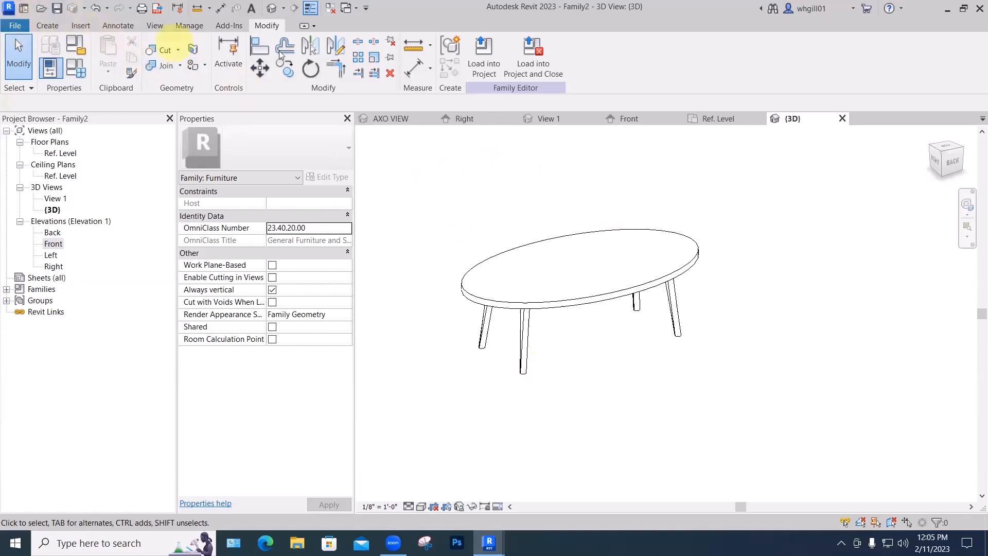
Save the family as "crash course ellipse table" while loading it into the project and closing it
{"action": "left_click", "coordinate": [533, 64]}
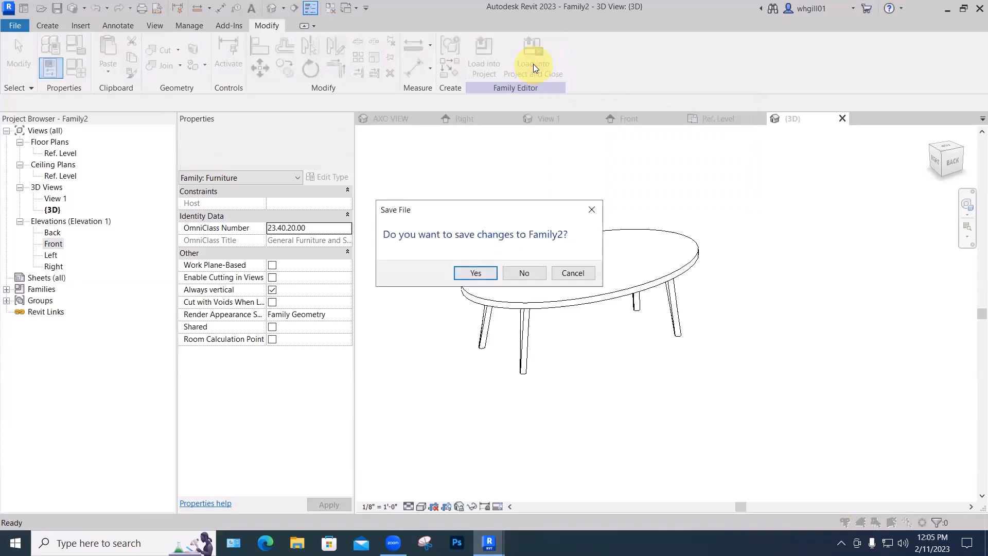
{"action": "left_click", "coordinate": [481, 272]}
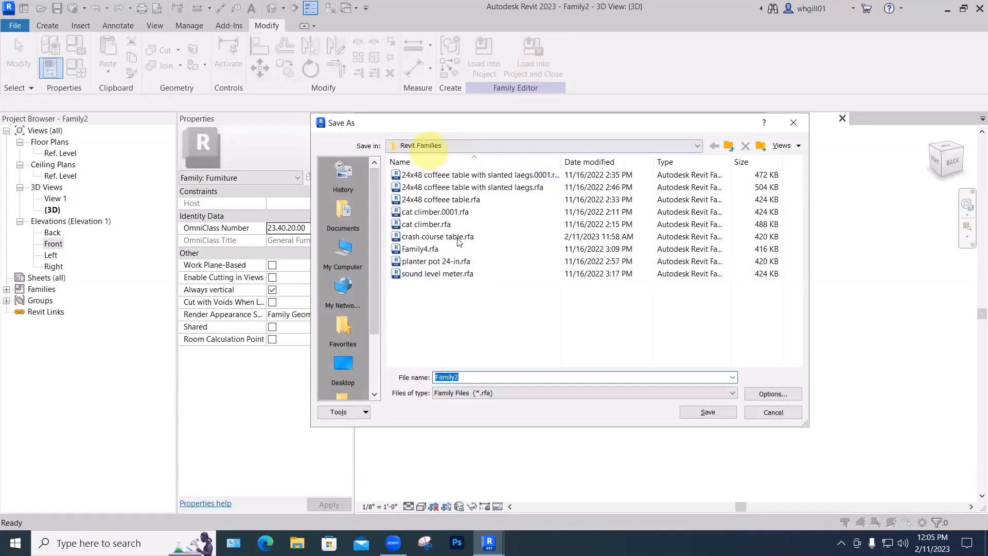
{"action": "left_click_drag", "start_coordinate": [462, 376], "coordinate": [442, 376]}
{"action": "double_click", "coordinate": [432, 377]}
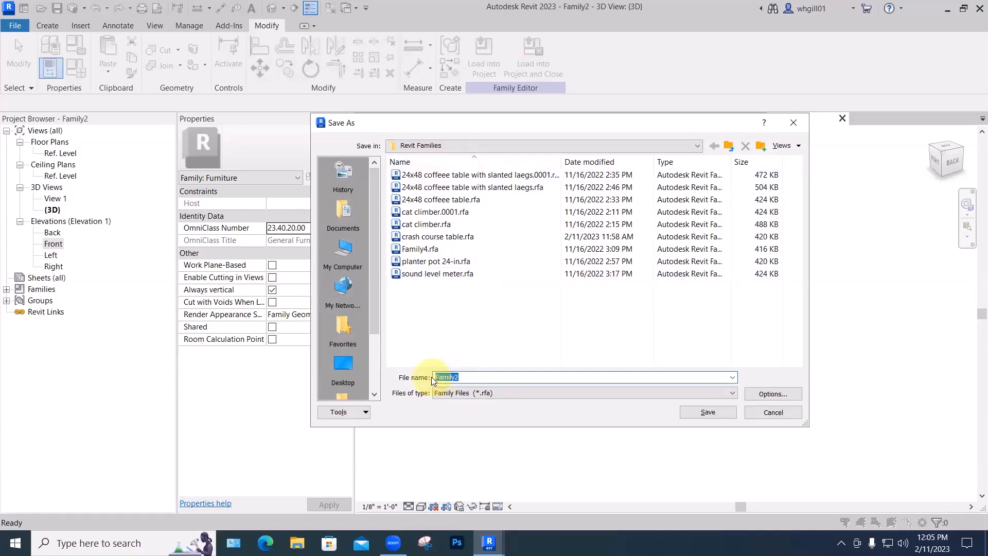
{"action": "type", "text": "crash cou"}
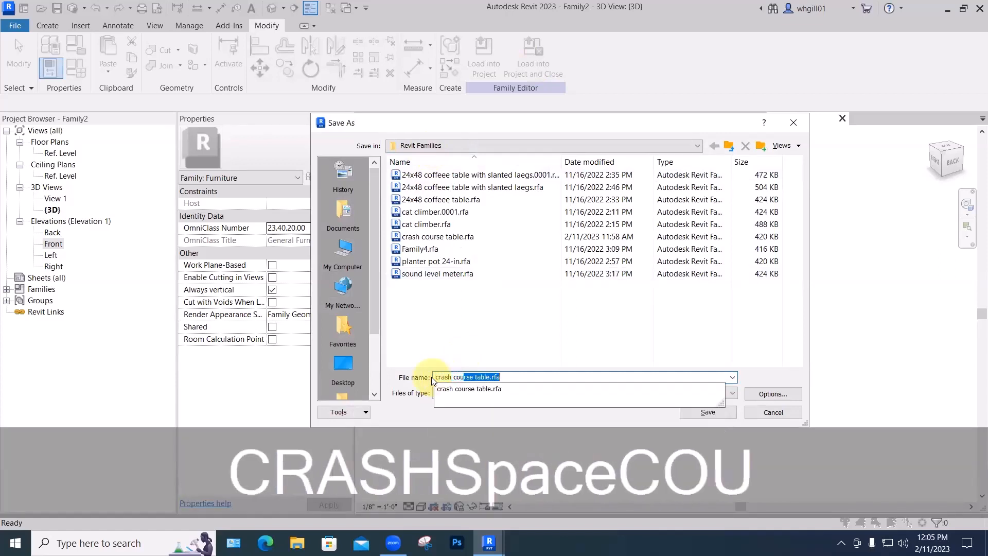
{"action": "type", "text": "rse e"}
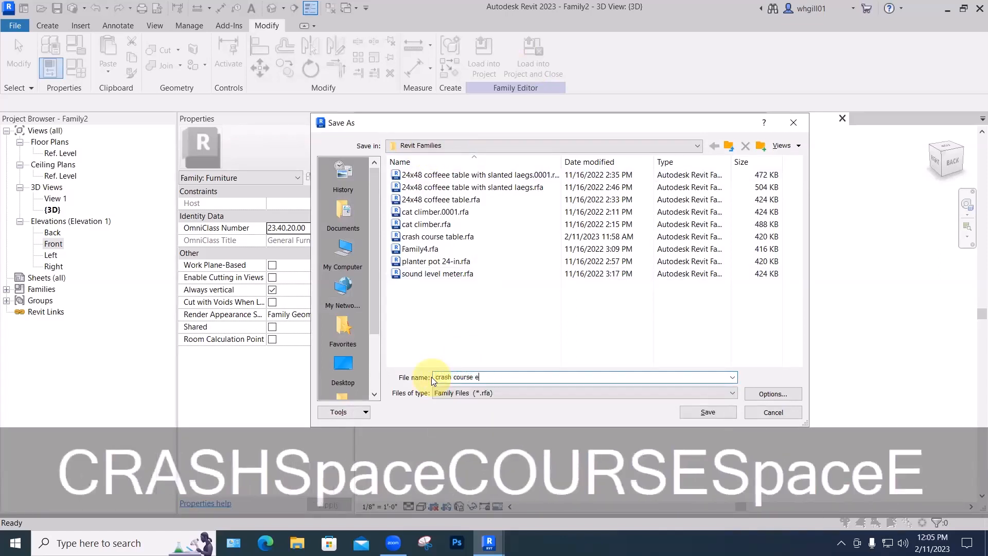
{"action": "type", "text": "llipse table"}
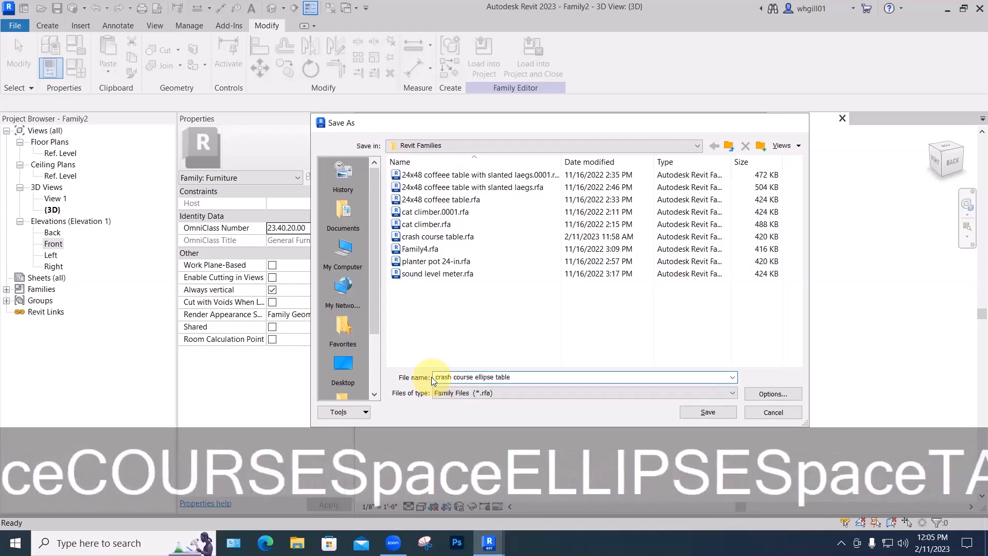
{"action": "key", "text": "Return"}
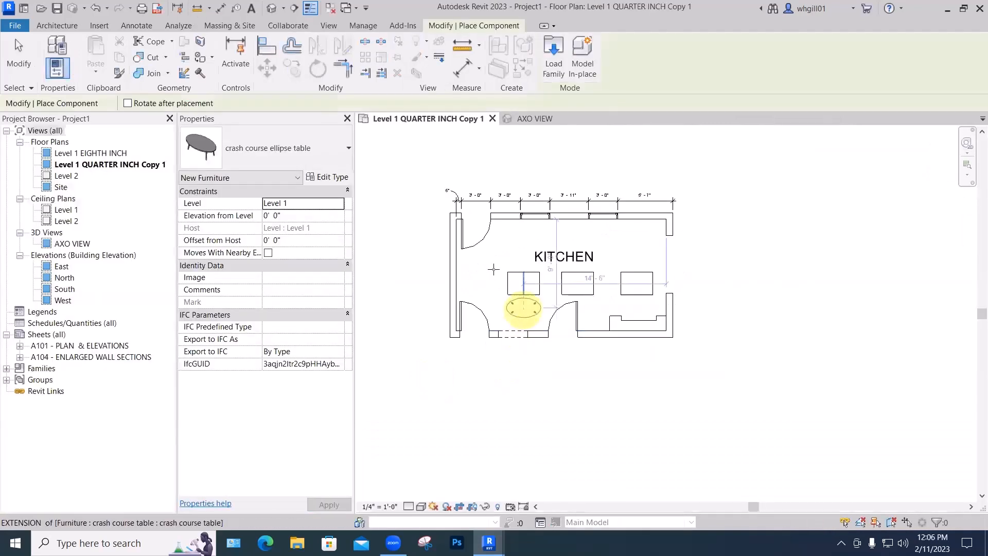
Place two ellipse tables in the kitchen plan, one above the leftmost and one above the rightmost rectangular table
{"action": "left_click", "coordinate": [523, 238]}
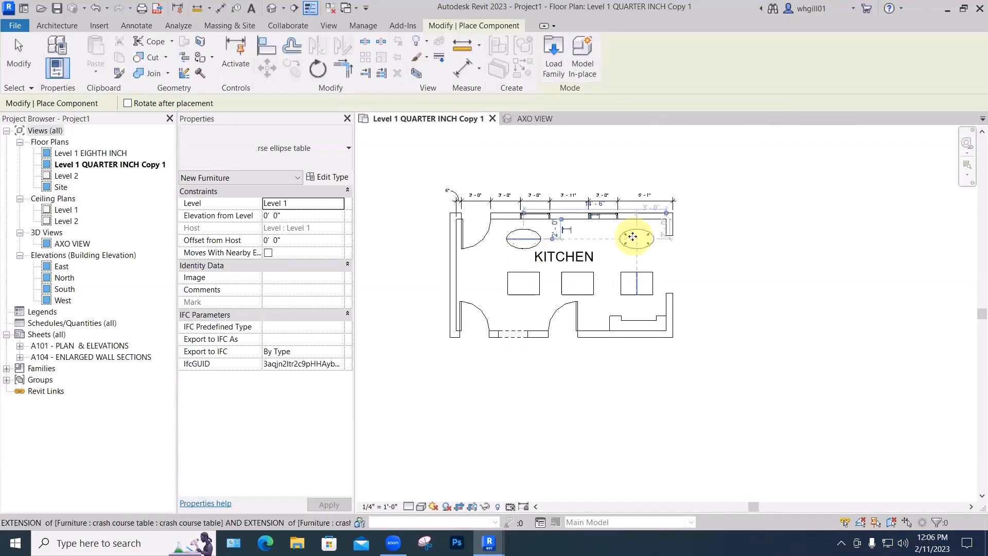
{"action": "left_click", "coordinate": [634, 238]}
{"action": "key", "text": "Escape"}
{"action": "key", "text": "Escape"}
{"action": "scroll", "coordinate": [653, 272], "scroll_direction": "down", "scroll_amount": 1}
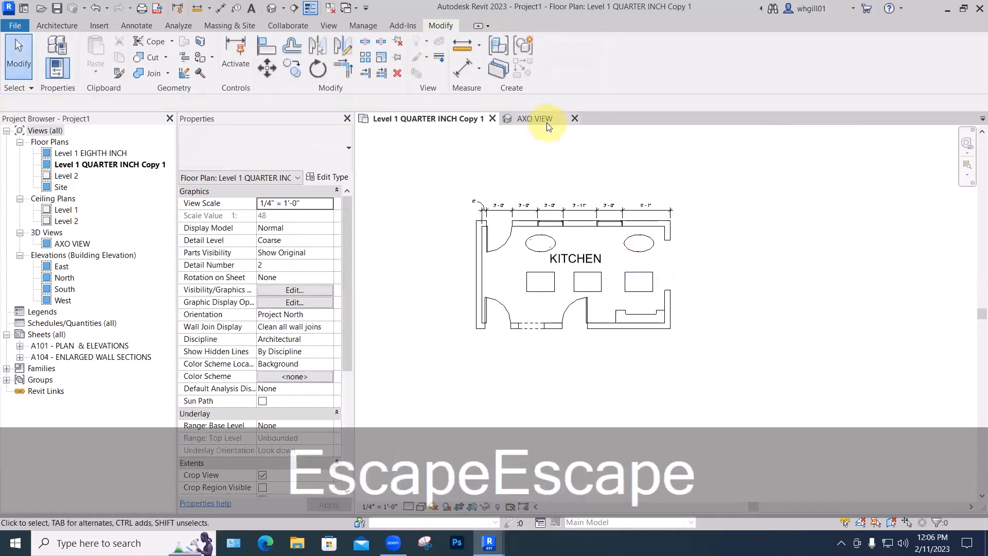
Check the placed tables in AXO VIEW and open the ellipse table's family for editing
{"action": "left_click", "coordinate": [540, 119]}
{"action": "middle_click_drag", "start_coordinate": [637, 352], "coordinate": [734, 342], "text": "shift"}
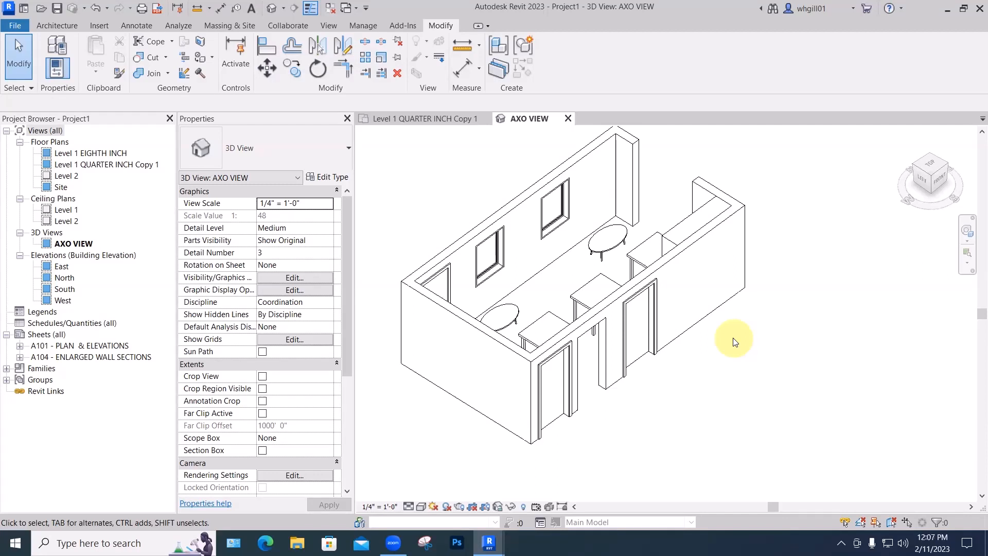
{"action": "scroll", "coordinate": [600, 249], "scroll_direction": "up", "scroll_amount": 4}
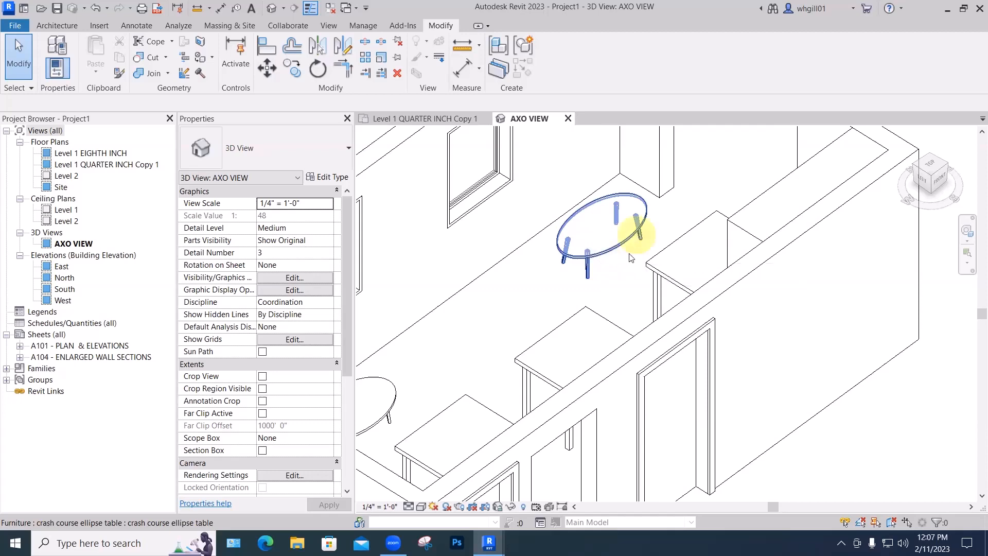
{"action": "scroll", "coordinate": [624, 211], "scroll_direction": "up", "scroll_amount": 2}
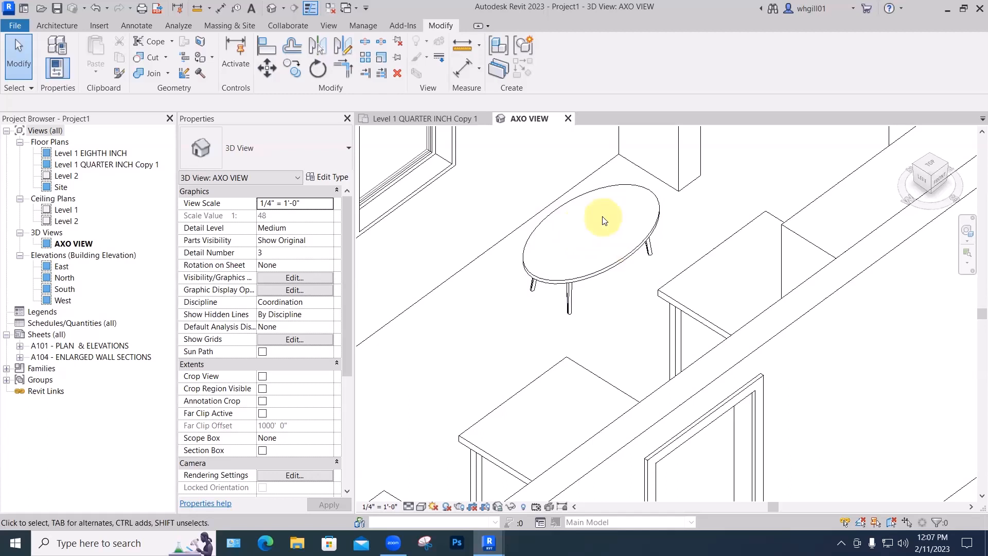
{"action": "left_click", "coordinate": [612, 263]}
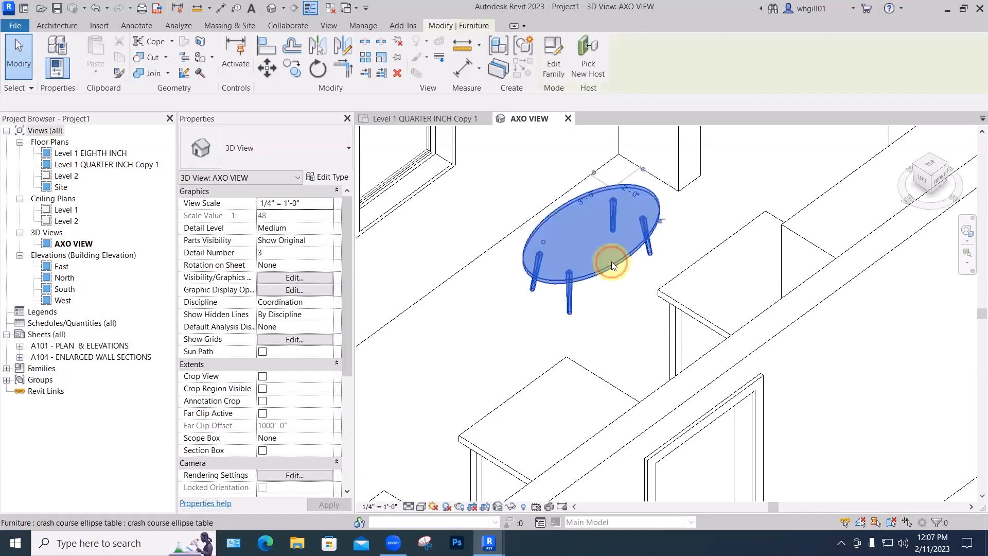
{"action": "left_click", "coordinate": [560, 80]}
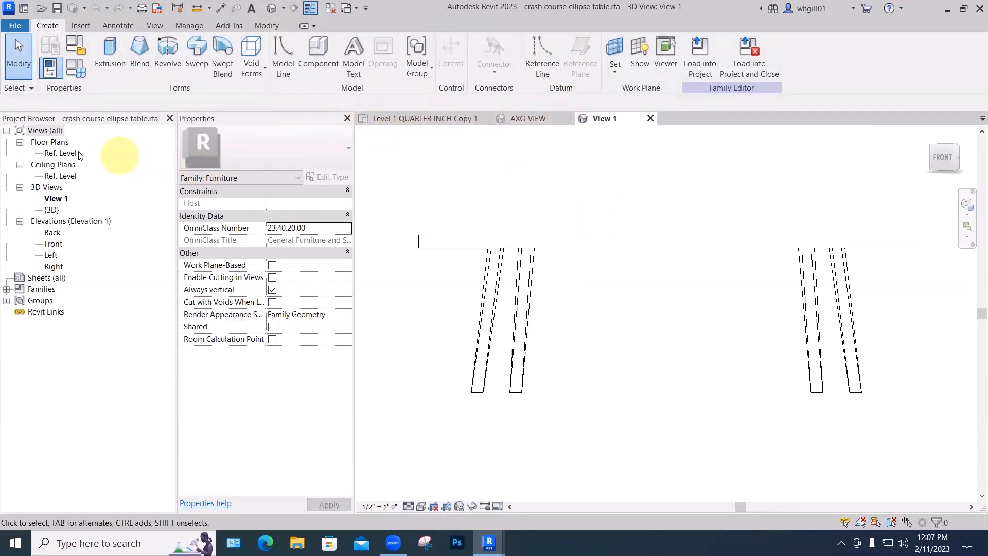
Review the table in the Ref. Level plan and from an angle above in View 1
{"action": "left_click", "coordinate": [61, 154]}
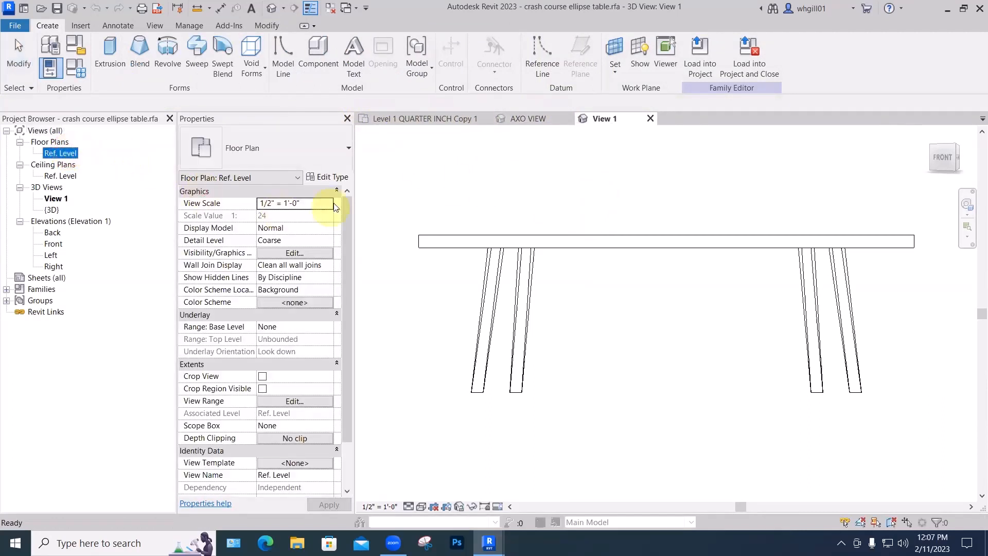
{"action": "double_click", "coordinate": [67, 154]}
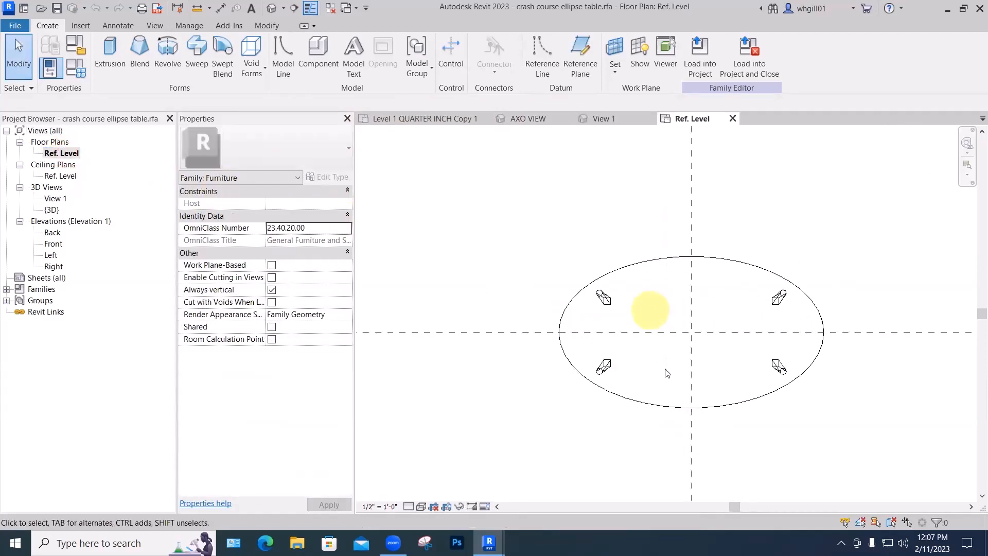
{"action": "middle_click_drag", "start_coordinate": [667, 365], "coordinate": [678, 328], "text": "ctrl"}
{"action": "left_click", "coordinate": [610, 121]}
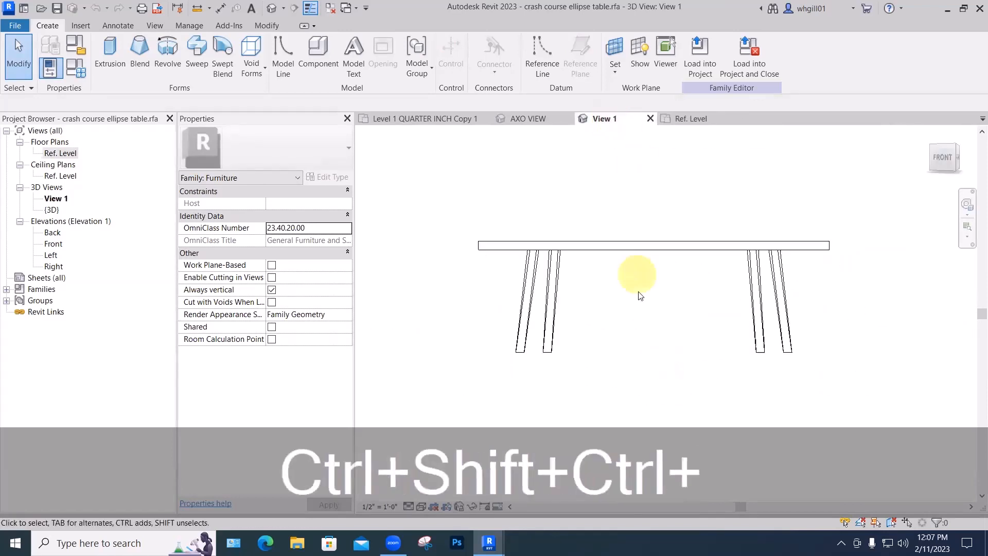
{"action": "middle_click_drag", "start_coordinate": [643, 286], "coordinate": [716, 390], "text": "shift"}
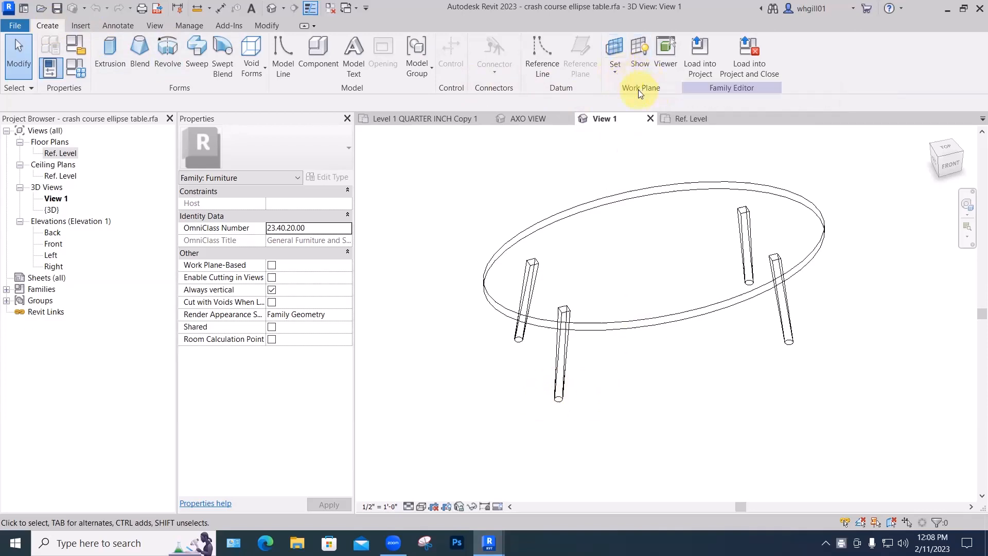
Set the work plane by picking the tabletop's elliptical face
{"action": "left_click", "coordinate": [614, 72]}
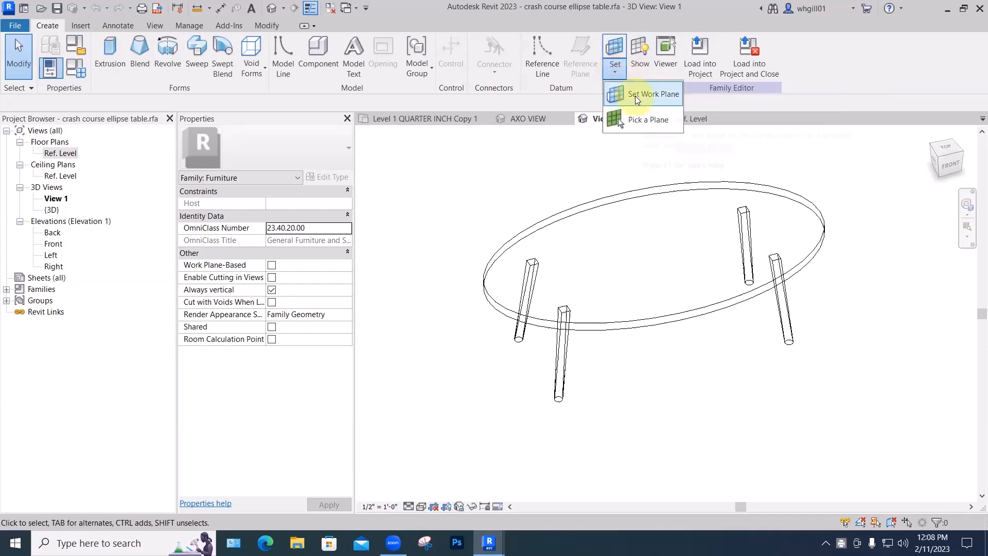
{"action": "left_click", "coordinate": [640, 120]}
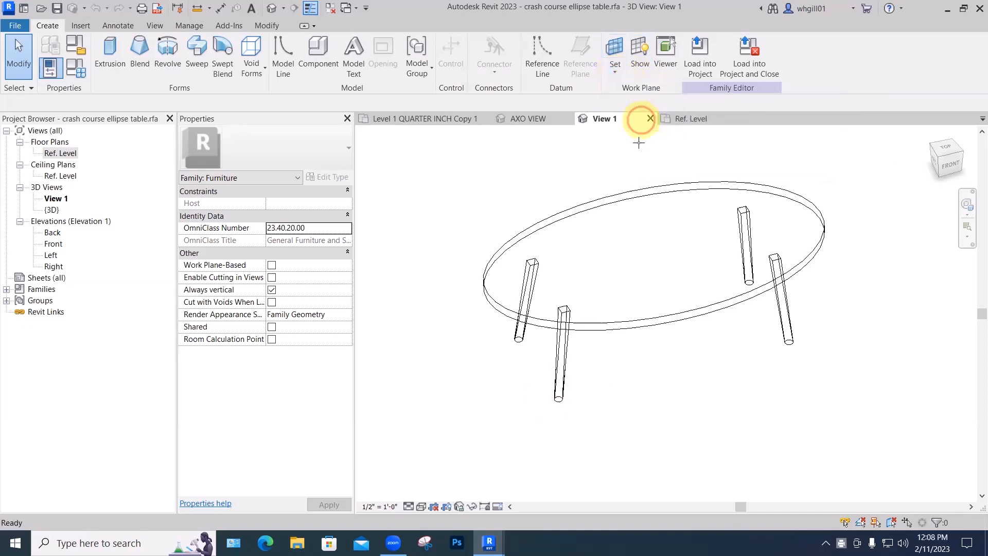
{"action": "left_click", "coordinate": [624, 196]}
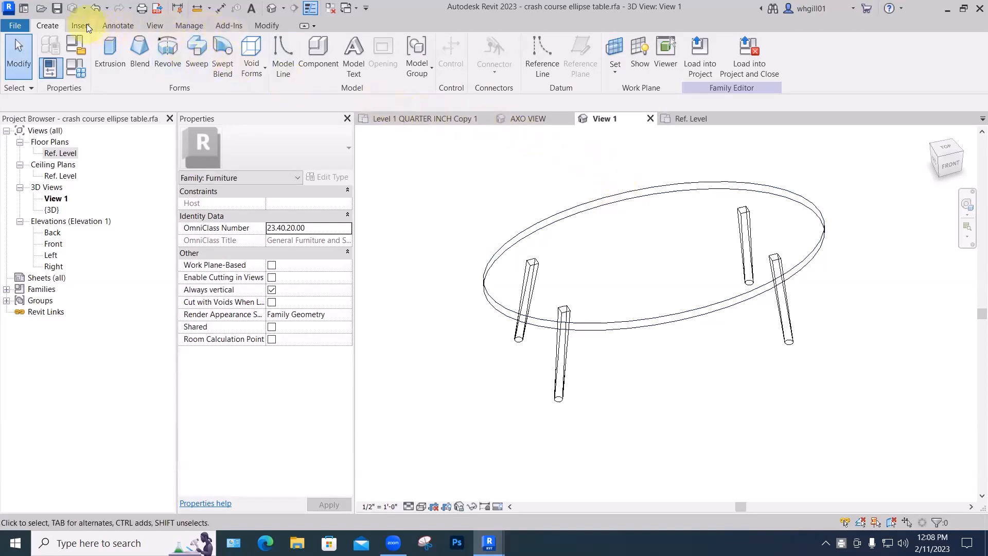
Draw a model-line circle with a radius of about 1 3/4" near the middle of the tabletop
{"action": "left_click", "coordinate": [283, 65]}
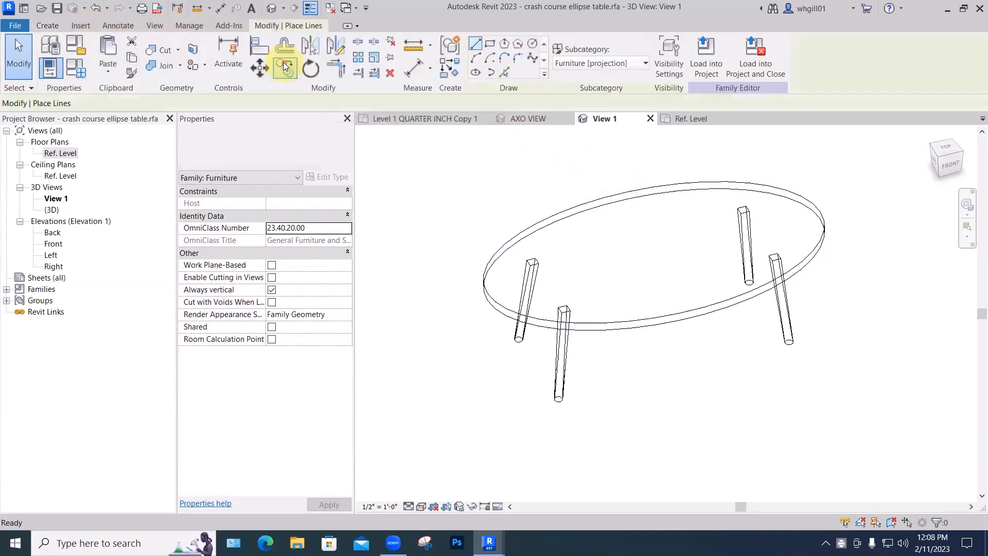
{"action": "left_click", "coordinate": [532, 44]}
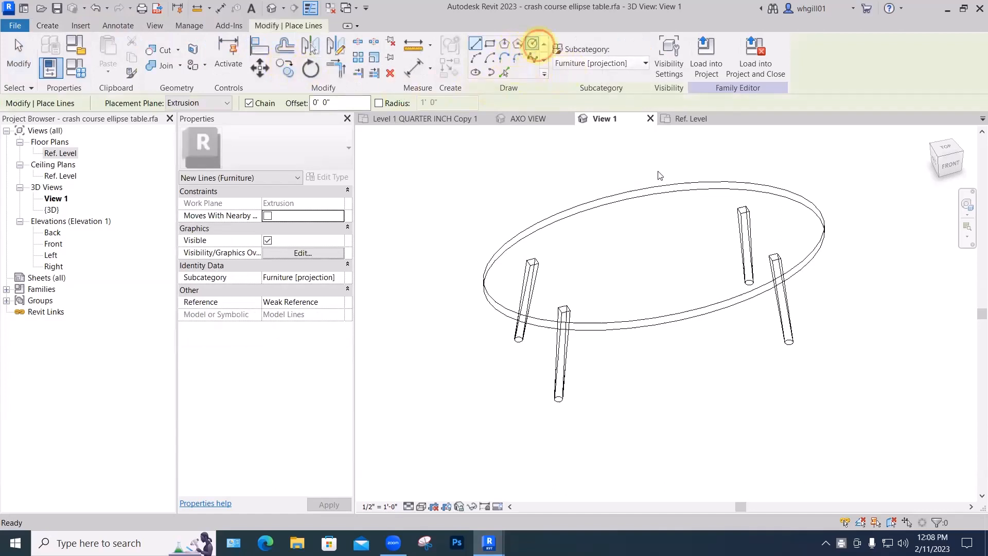
{"action": "left_click", "coordinate": [638, 258]}
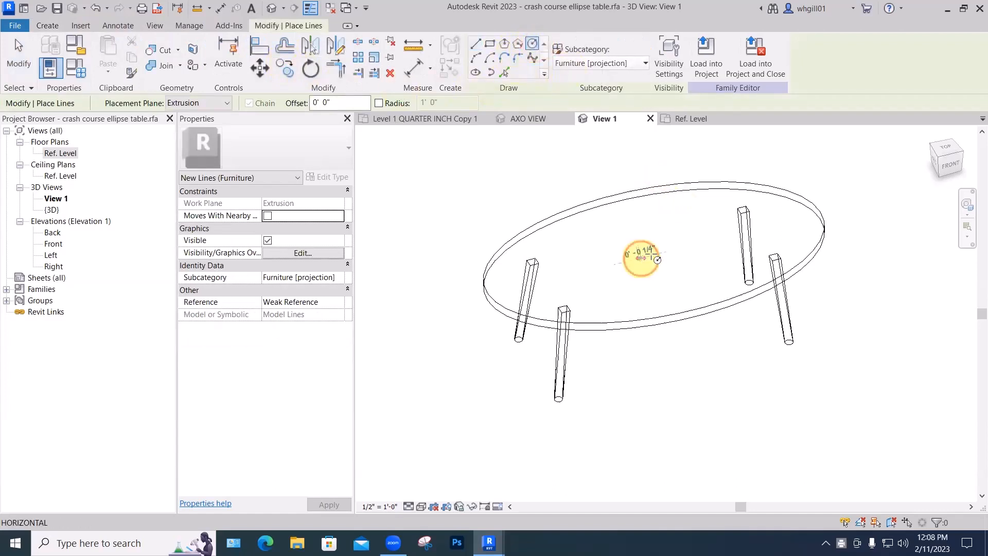
{"action": "left_click", "coordinate": [652, 256]}
{"action": "mouse_move", "coordinate": [688, 357]}
{"action": "middle_mouse_down", "text": "shift"}
{"action": "mouse_move", "coordinate": [778, 243]}
{"action": "mouse_move", "coordinate": [749, 322]}
{"action": "mouse_move", "coordinate": [722, 345]}
{"action": "mouse_move", "coordinate": [803, 238]}
{"action": "mouse_move", "coordinate": [710, 366]}
{"action": "middle_mouse_up", "text": "shift"}
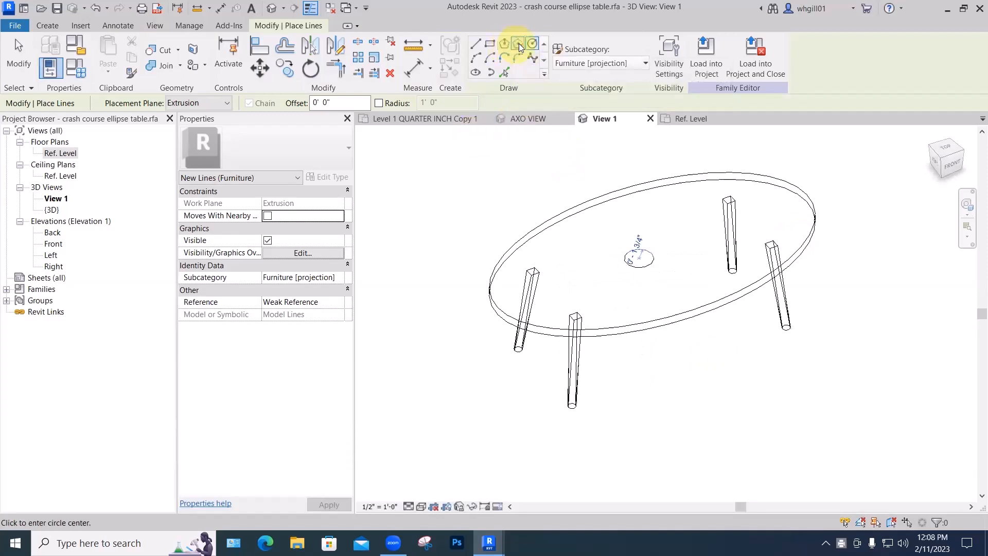
In the Ref. Level plan, draw a model-line ellipse centred on the reference planes, with radii of about 1'-8 1/4" horizontally and 11 1/2" vertically
{"action": "left_click", "coordinate": [477, 72]}
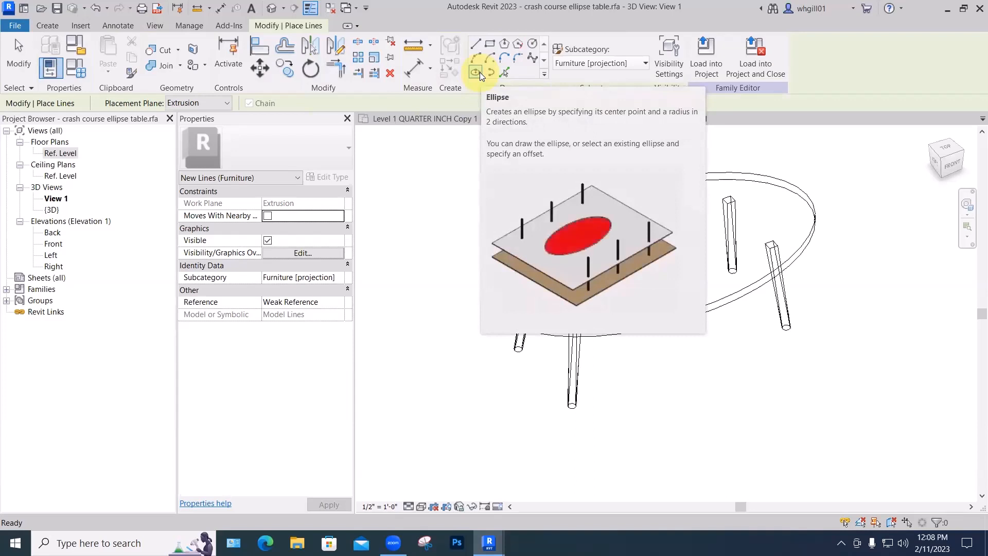
{"action": "left_click", "coordinate": [689, 118]}
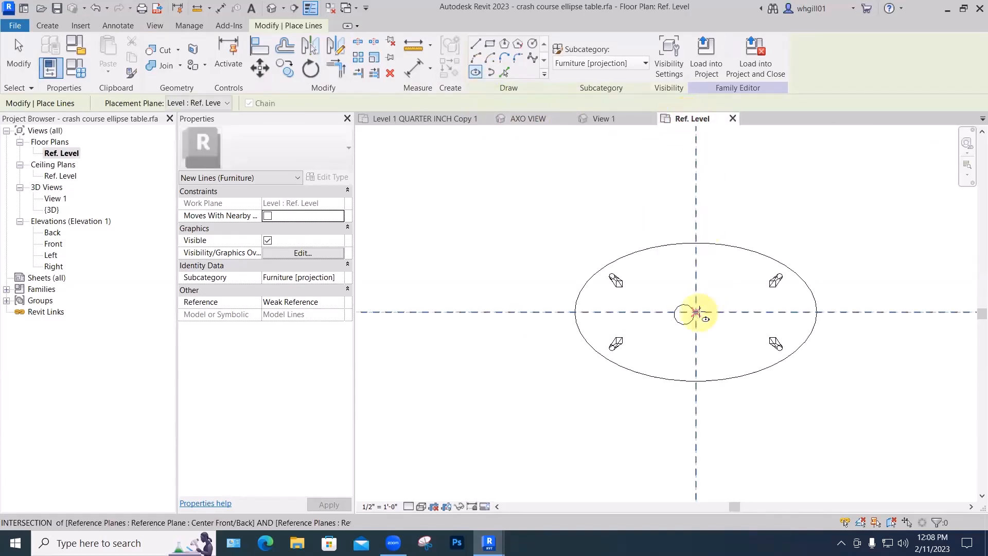
{"action": "scroll", "coordinate": [695, 311], "scroll_direction": "up", "scroll_amount": 2}
{"action": "left_click", "coordinate": [694, 312]}
{"action": "left_click", "coordinate": [741, 312]}
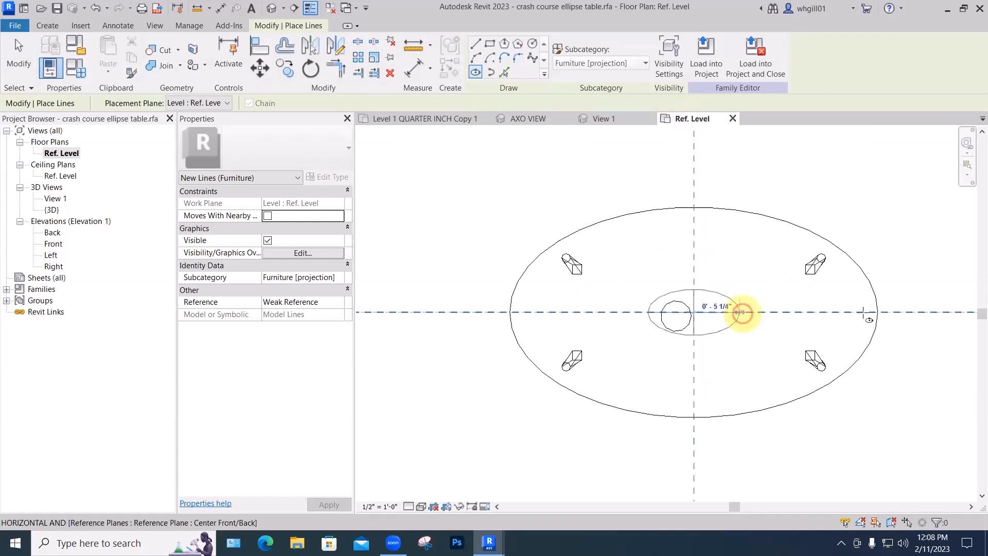
{"action": "left_click", "coordinate": [870, 311]}
{"action": "left_click", "coordinate": [870, 311]}
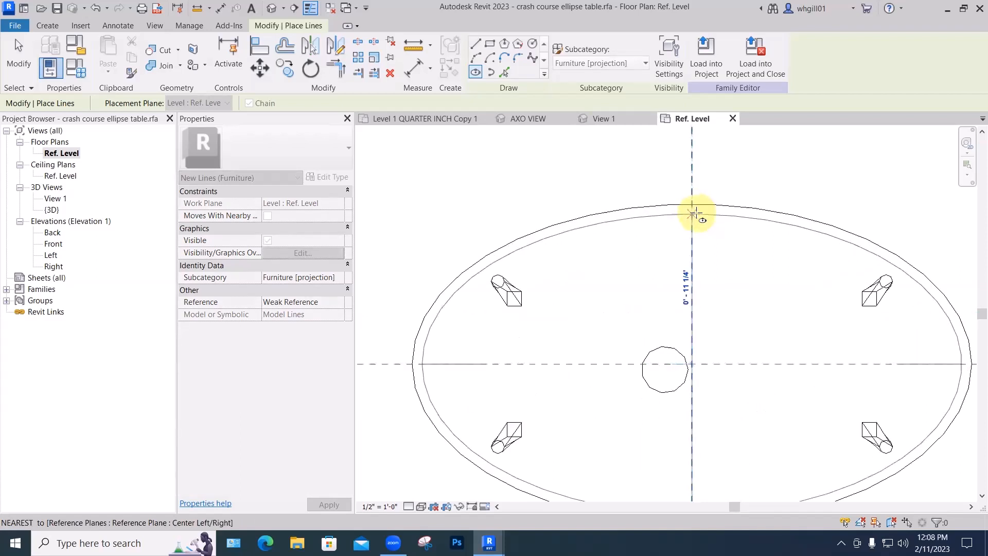
{"action": "scroll", "coordinate": [695, 211], "scroll_direction": "up", "scroll_amount": 2}
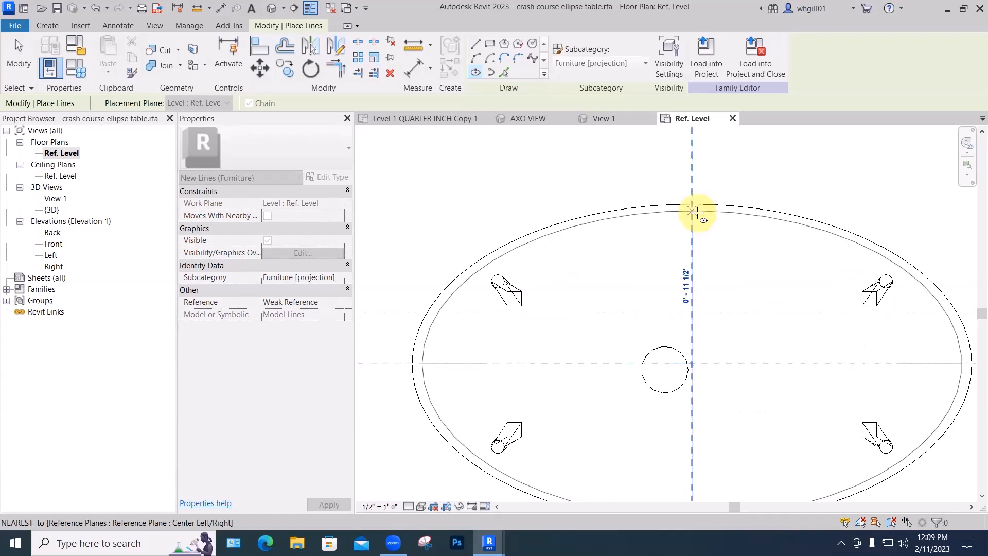
{"action": "scroll", "coordinate": [693, 211], "scroll_direction": "up", "scroll_amount": 2}
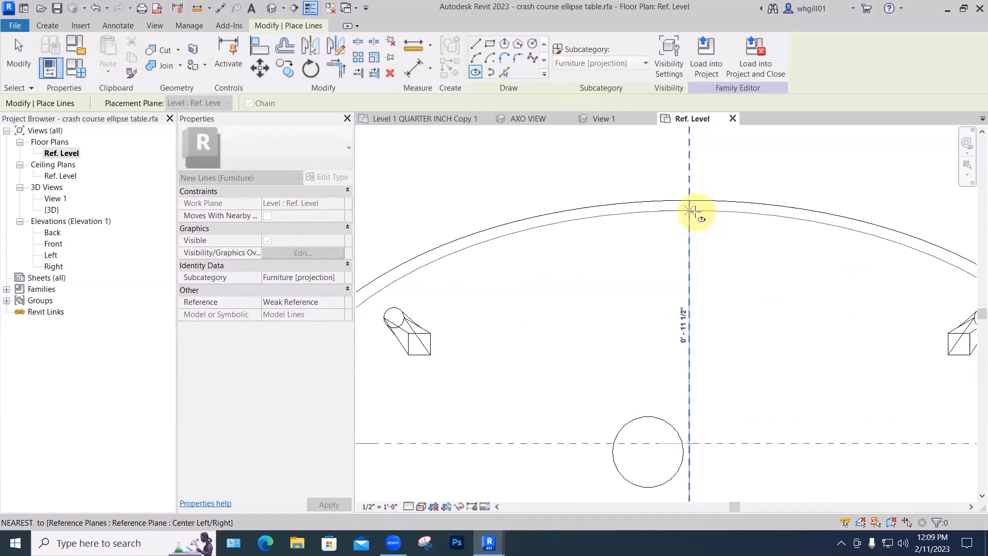
{"action": "scroll", "coordinate": [691, 211], "scroll_direction": "up", "scroll_amount": 2}
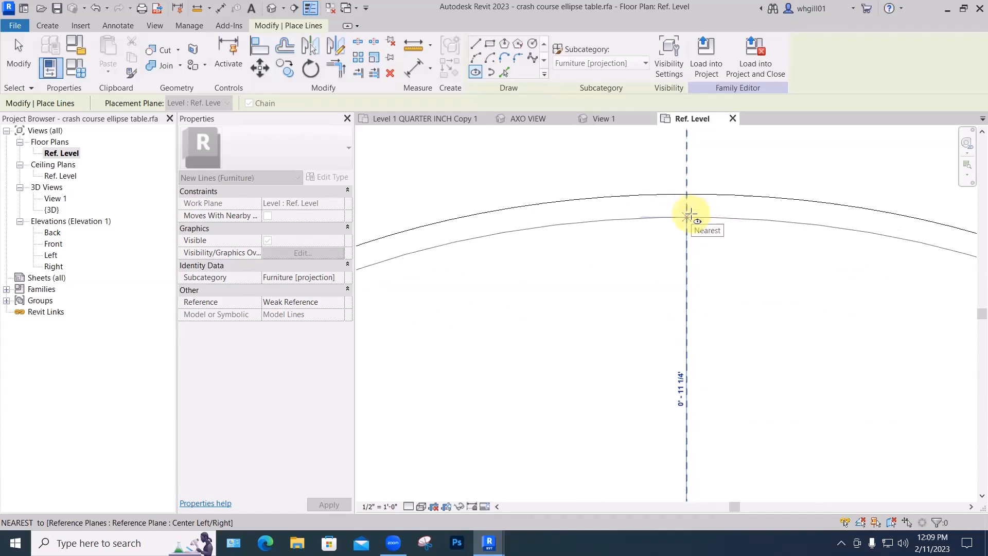
{"action": "left_click", "coordinate": [689, 213]}
{"action": "scroll", "coordinate": [694, 210], "scroll_direction": "down", "scroll_amount": 4}
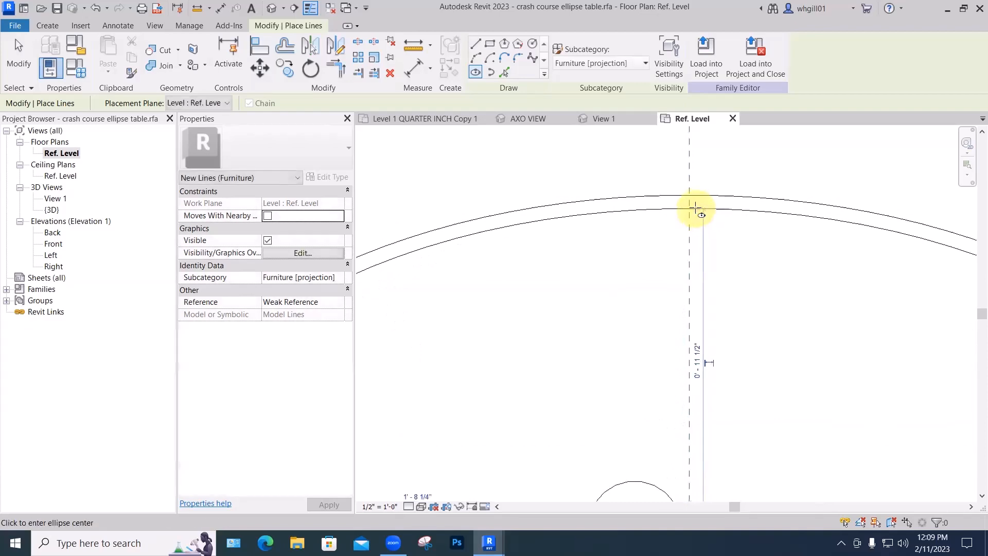
{"action": "scroll", "coordinate": [695, 206], "scroll_direction": "down", "scroll_amount": 1}
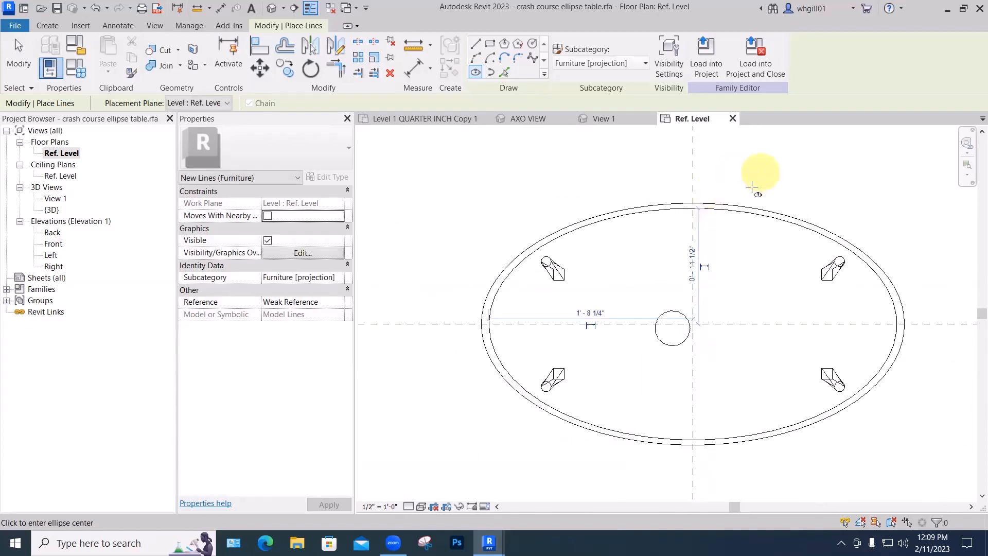
{"action": "key", "text": "Escape"}
{"action": "key", "text": "Escape"}
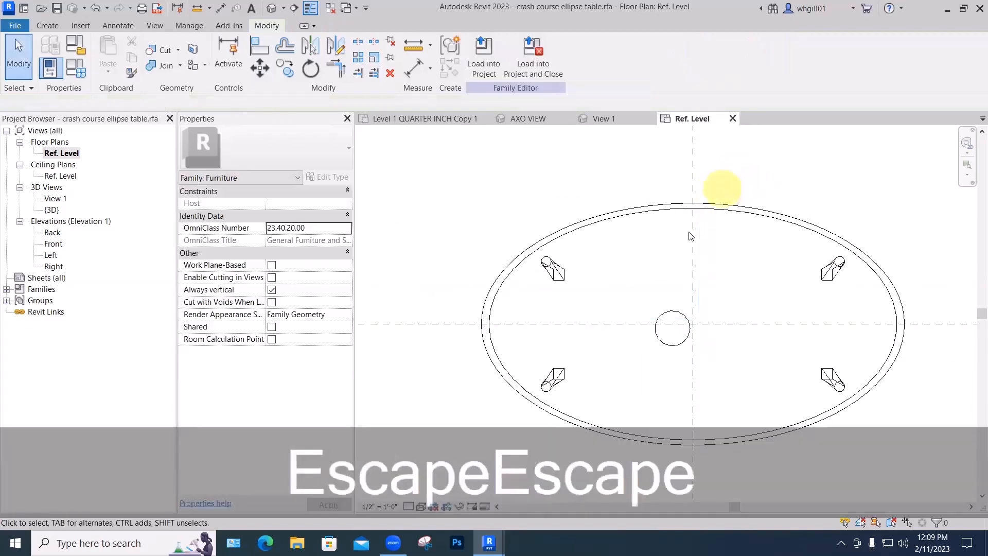
Move the model-line circle so its centre sits on the intersection of the two centre reference planes
{"action": "left_click", "coordinate": [672, 313]}
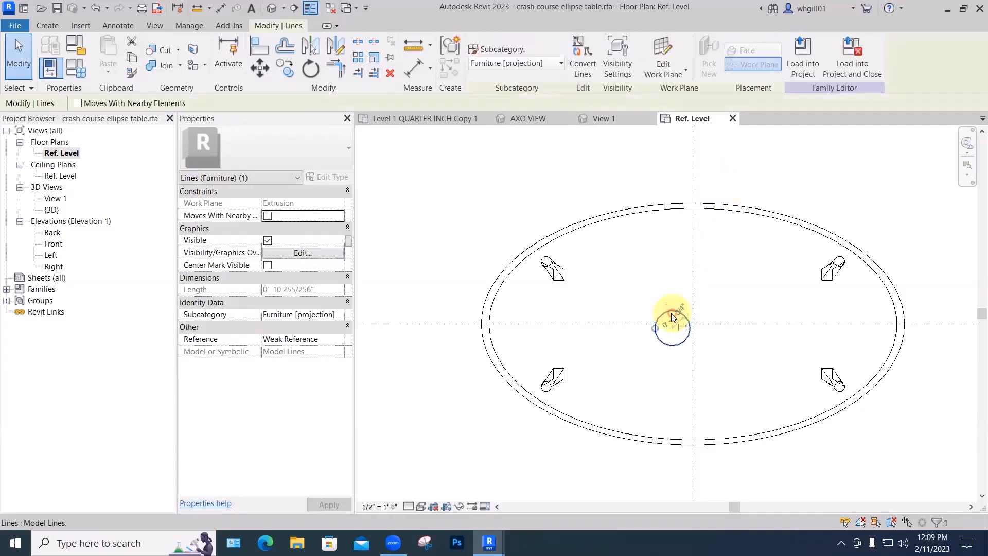
{"action": "key", "text": "m"}
{"action": "key", "text": "c"}
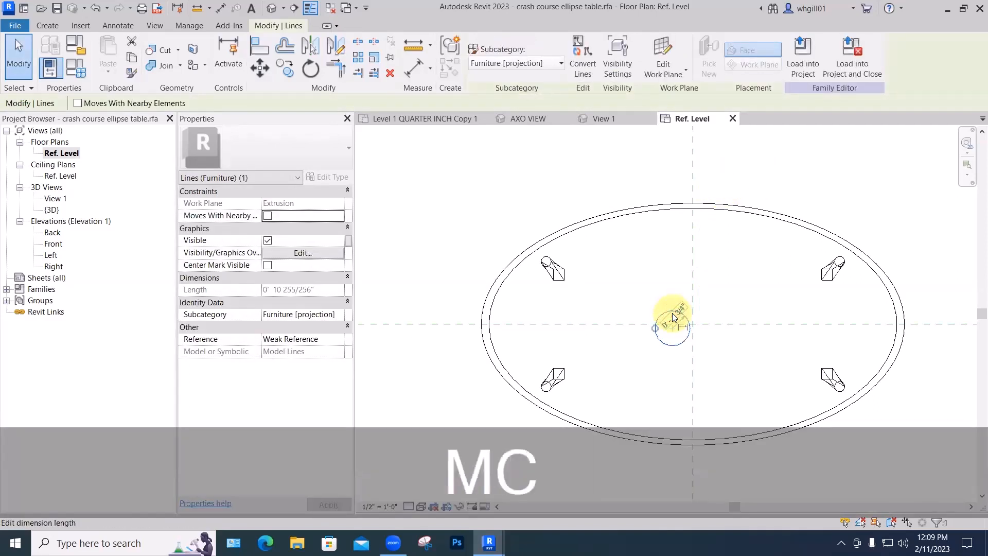
{"action": "key", "text": "m"}
{"action": "key", "text": "v"}
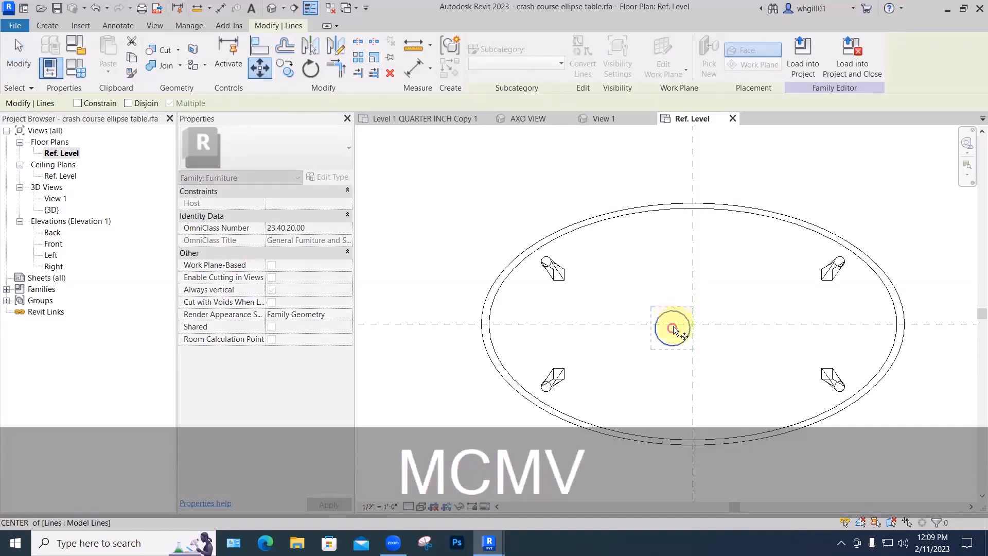
{"action": "left_click", "coordinate": [673, 326]}
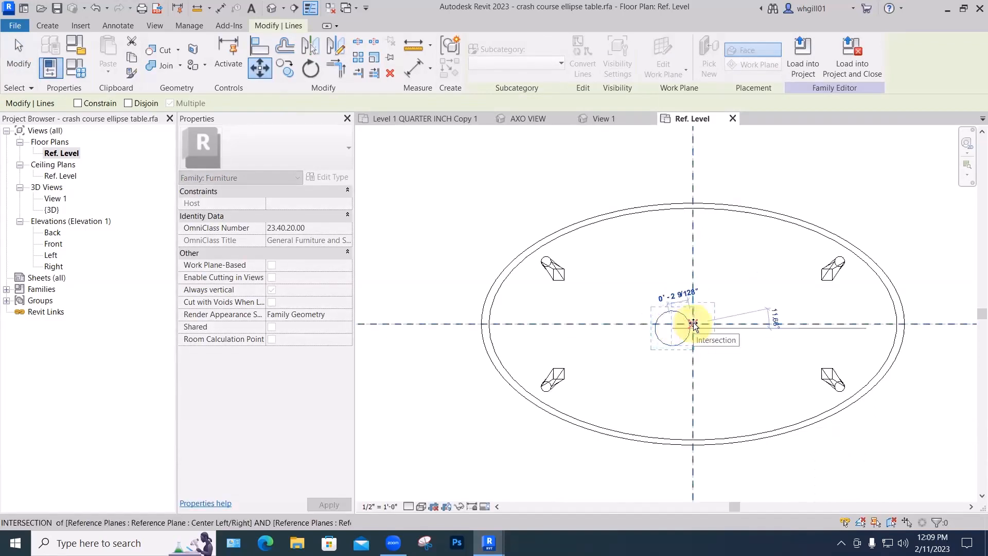
{"action": "left_click", "coordinate": [693, 324]}
{"action": "left_click", "coordinate": [721, 282]}
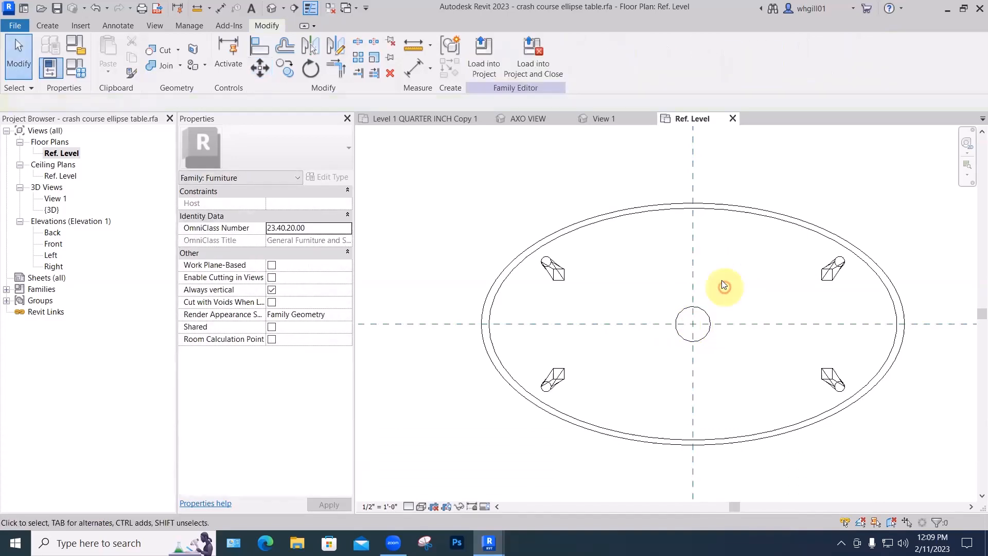
In View 1, delete the model-line ellipse lying at floor level beneath the table legs
{"action": "left_click", "coordinate": [606, 119]}
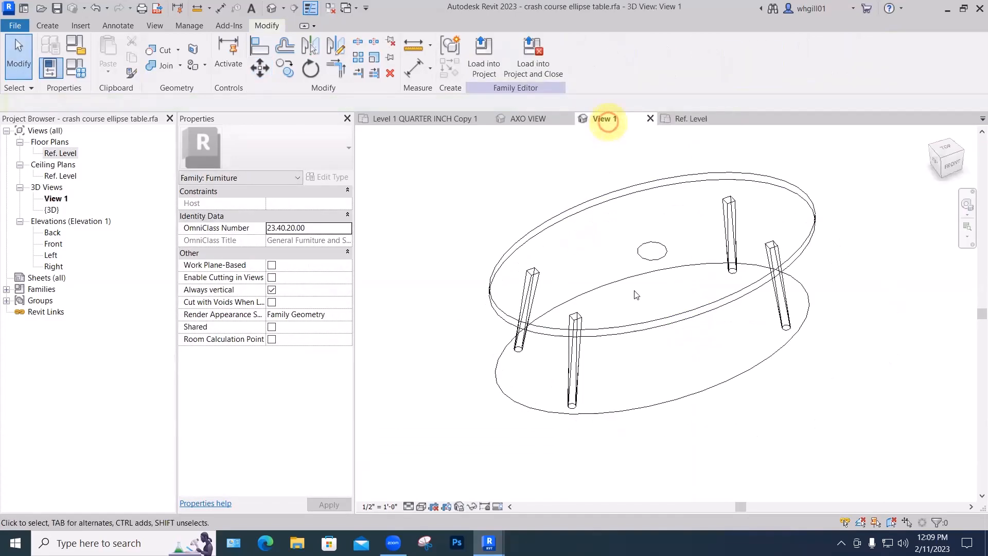
{"action": "middle_click_drag", "start_coordinate": [611, 168], "coordinate": [770, 411], "text": "shift"}
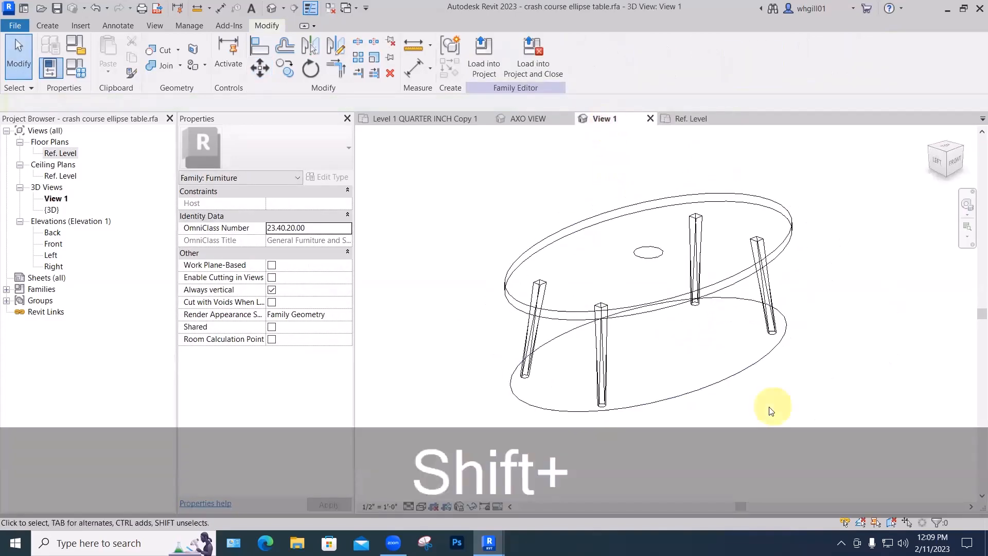
{"action": "left_click", "coordinate": [715, 387]}
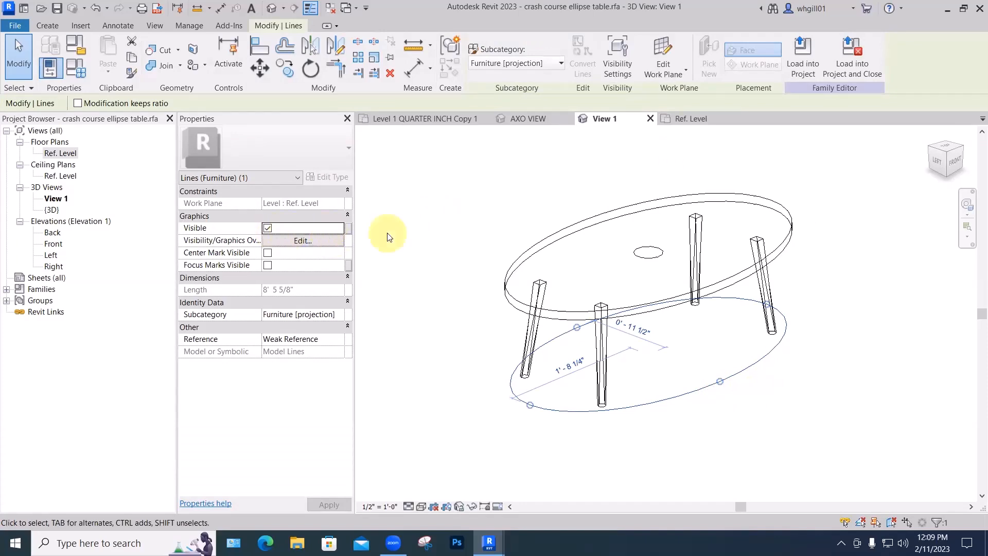
{"action": "key", "text": "Escape"}
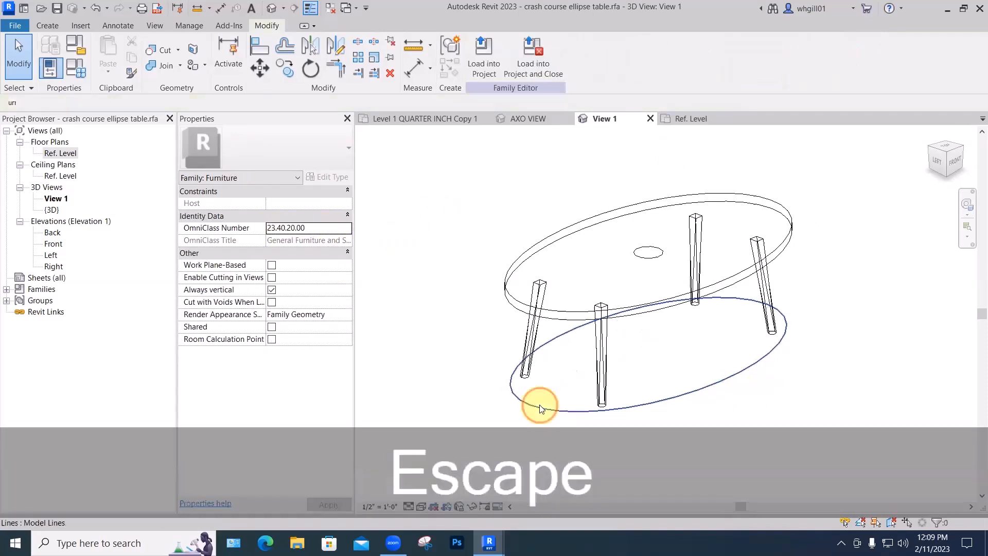
{"action": "left_click", "coordinate": [553, 412]}
{"action": "key", "text": "Delete"}
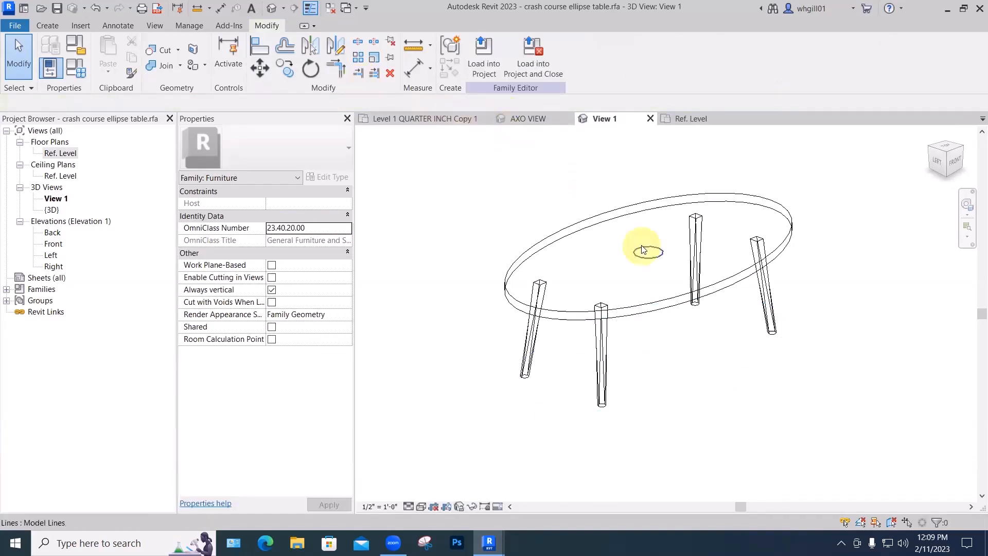
Draw a model-line ellipse on the tabletop face, centred on the small circle, with radii of about 1'-8 1/2" and 11 1/2"
{"action": "middle_click_drag", "start_coordinate": [588, 255], "coordinate": [551, 310], "text": "shift"}
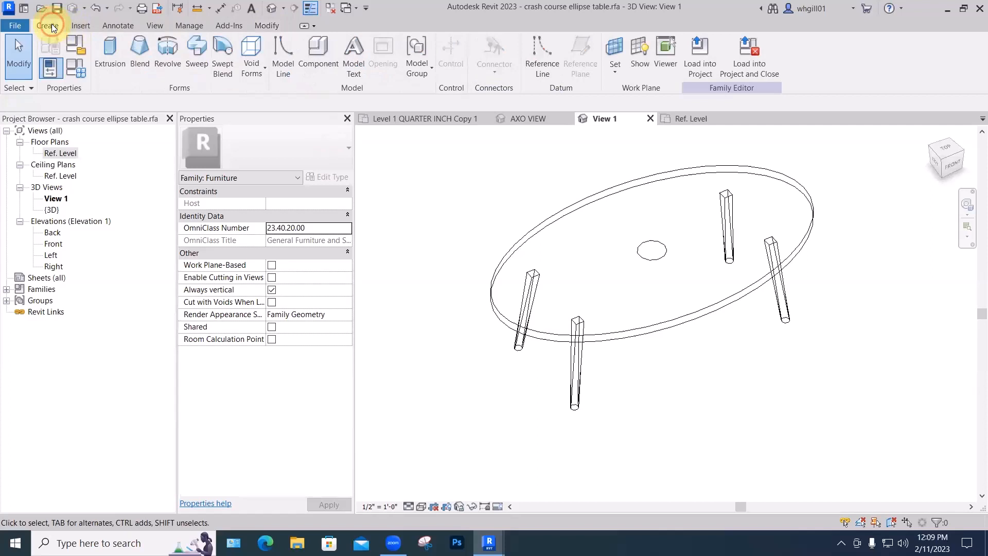
{"action": "left_click", "coordinate": [283, 61]}
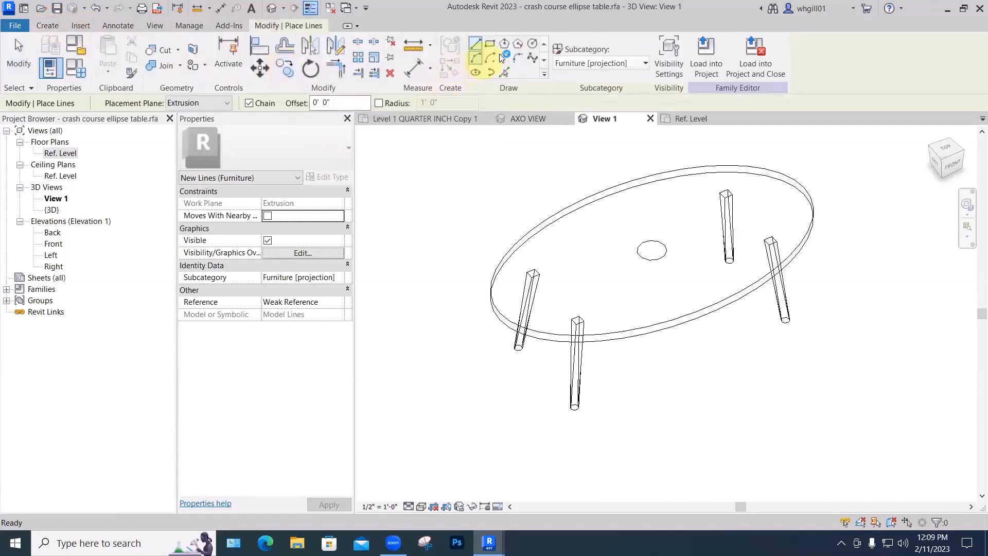
{"action": "left_click", "coordinate": [476, 72]}
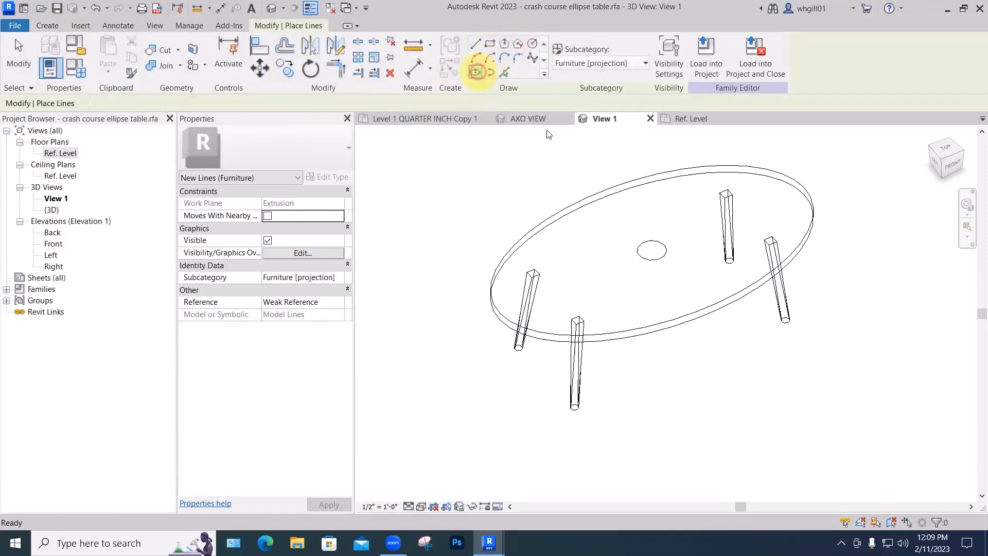
{"action": "key", "text": "s"}
{"action": "key", "text": "c"}
{"action": "left_click", "coordinate": [651, 243]}
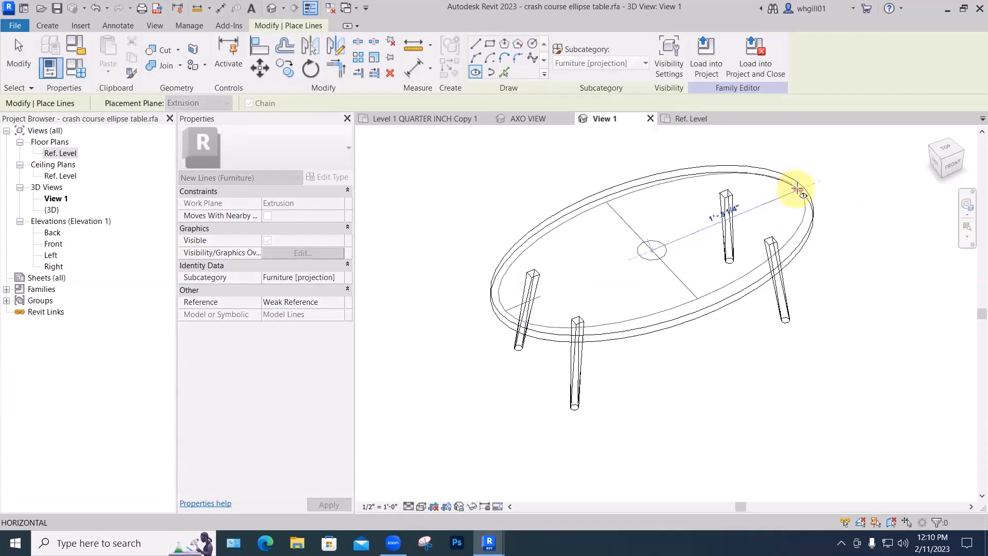
{"action": "left_click", "coordinate": [799, 188]}
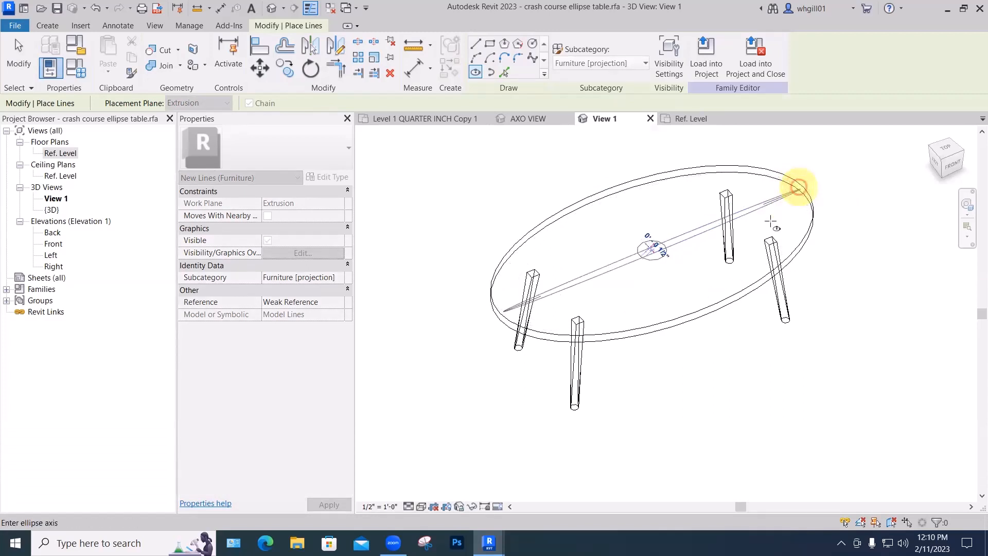
{"action": "left_click", "coordinate": [601, 196]}
{"action": "mouse_move", "coordinate": [695, 334]}
{"action": "middle_mouse_down", "text": "shift"}
{"action": "mouse_move", "coordinate": [792, 207]}
{"action": "mouse_move", "coordinate": [793, 231]}
{"action": "mouse_move", "coordinate": [684, 335]}
{"action": "middle_mouse_up", "text": "shift"}
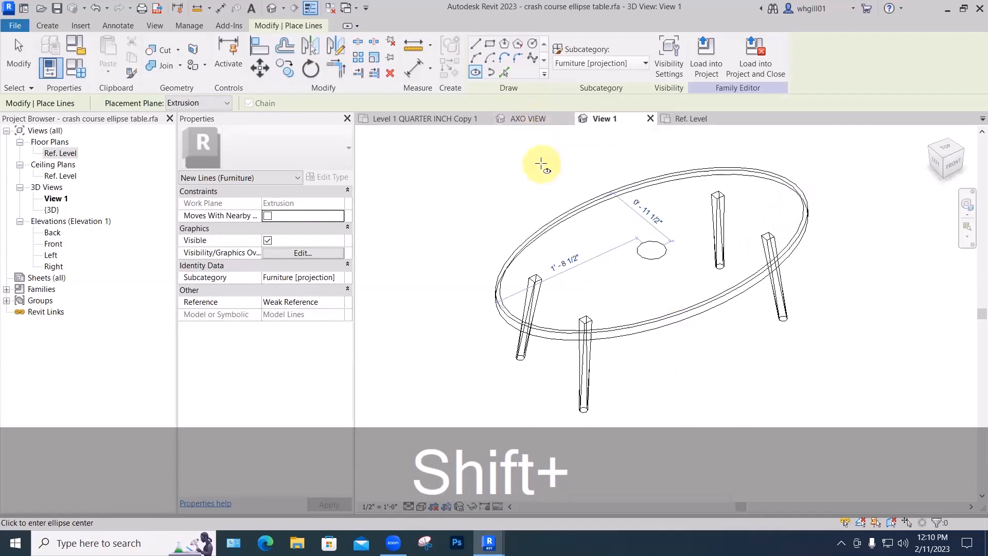
{"action": "key", "text": "Escape"}
{"action": "scroll", "coordinate": [539, 165], "scroll_direction": "down", "scroll_amount": 3}
{"action": "middle_click_drag", "start_coordinate": [528, 185], "coordinate": [684, 130], "text": "shift"}
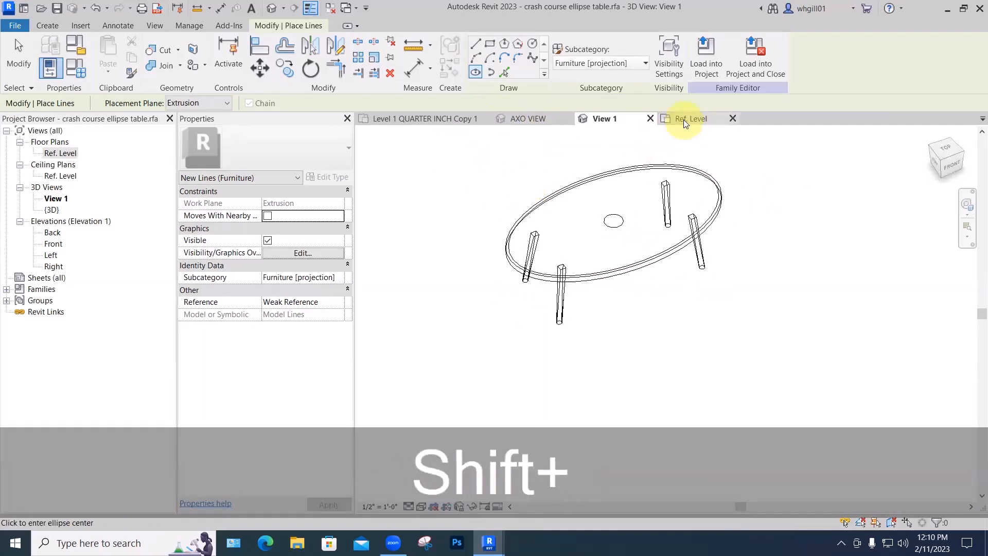
Save crash course ellipse table.rfa over the existing file, close it, and load it into the project, overwriting the existing version
{"action": "left_click", "coordinate": [684, 119]}
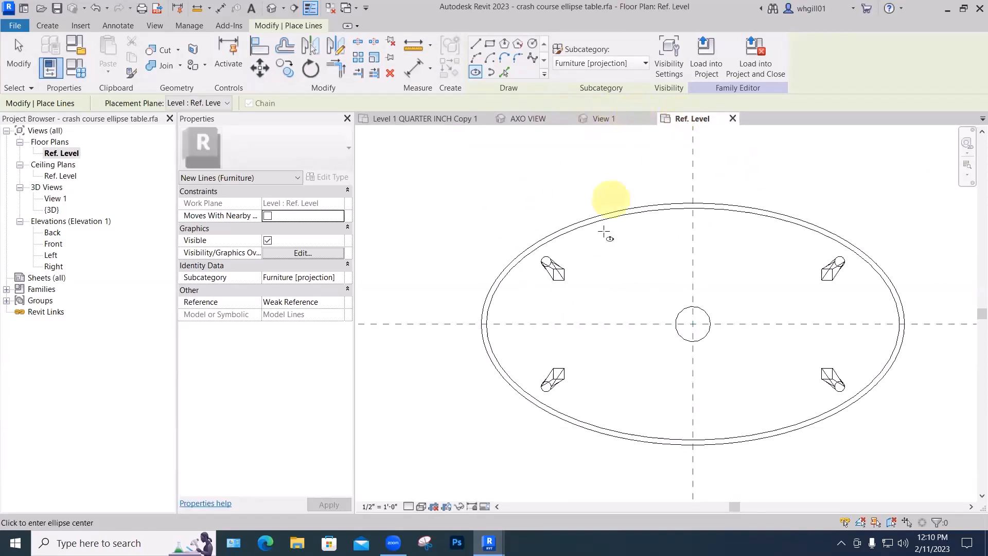
{"action": "scroll", "coordinate": [632, 239], "scroll_direction": "down", "scroll_amount": 2}
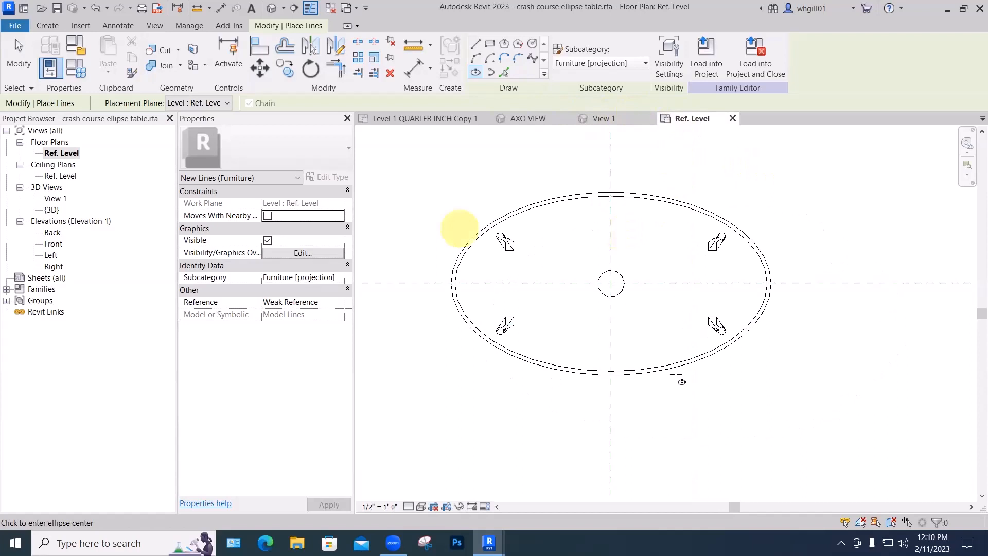
{"action": "left_click", "coordinate": [749, 66]}
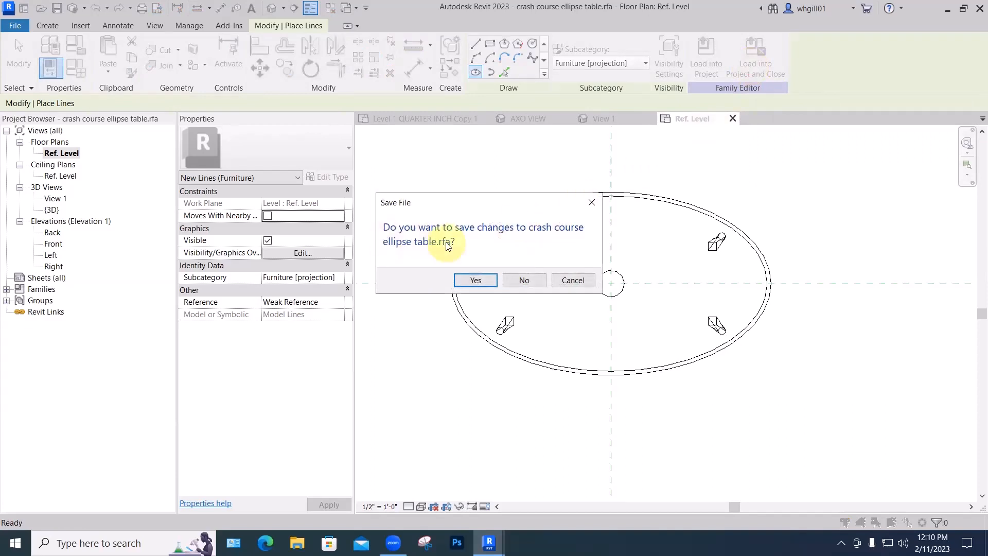
{"action": "left_click", "coordinate": [475, 278]}
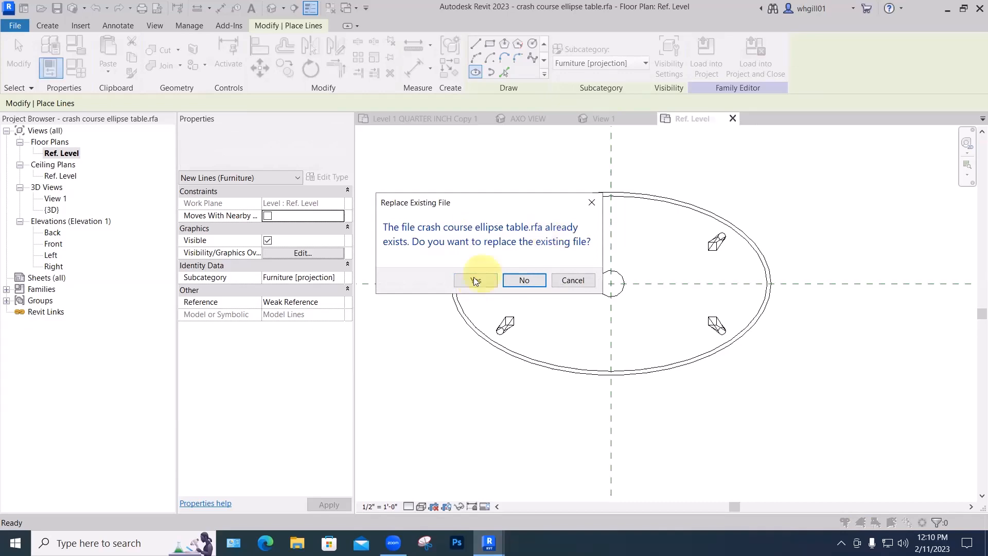
{"action": "left_click", "coordinate": [473, 278]}
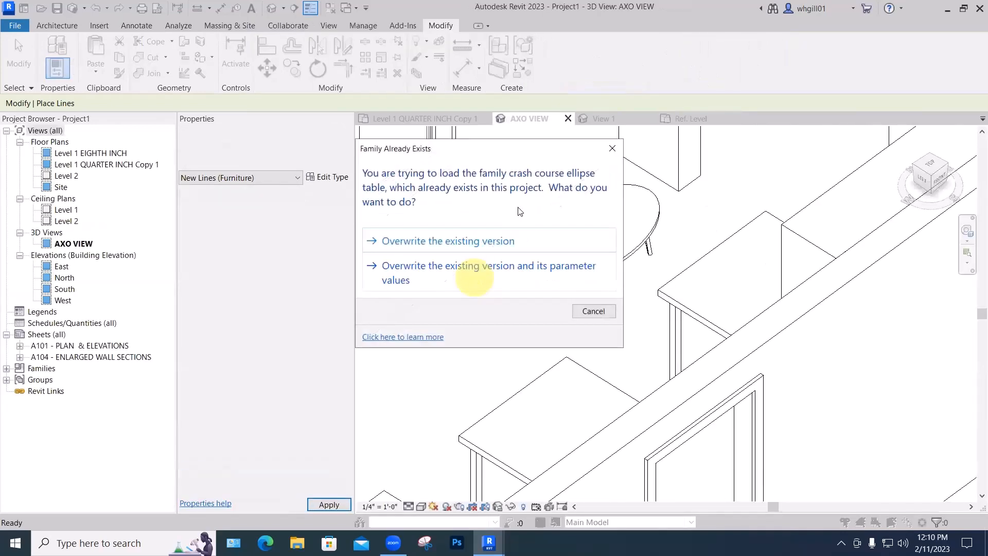
{"action": "left_click_drag", "start_coordinate": [504, 152], "coordinate": [332, 158]}
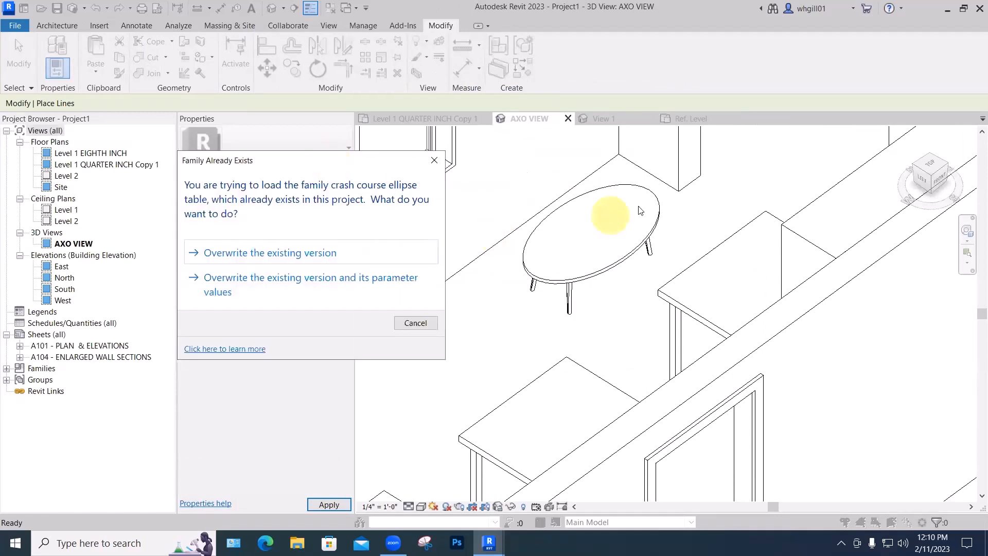
{"action": "left_click", "coordinate": [280, 253]}
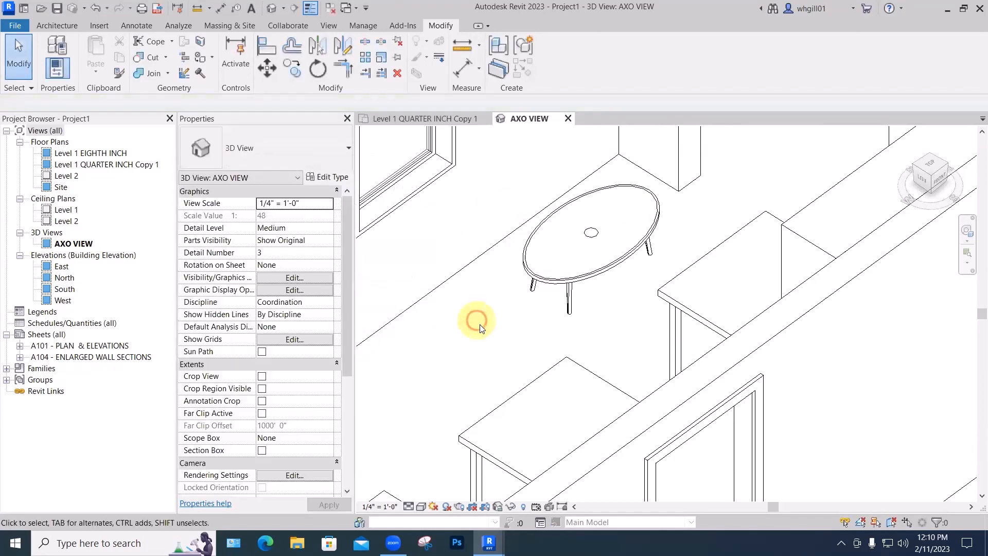
In AXO VIEW, move the oval table near the end wall along the floor until it stands close to the other oval table
{"action": "scroll", "coordinate": [510, 330], "scroll_direction": "down", "scroll_amount": 2}
{"action": "middle_click_drag", "start_coordinate": [506, 329], "coordinate": [620, 276]}
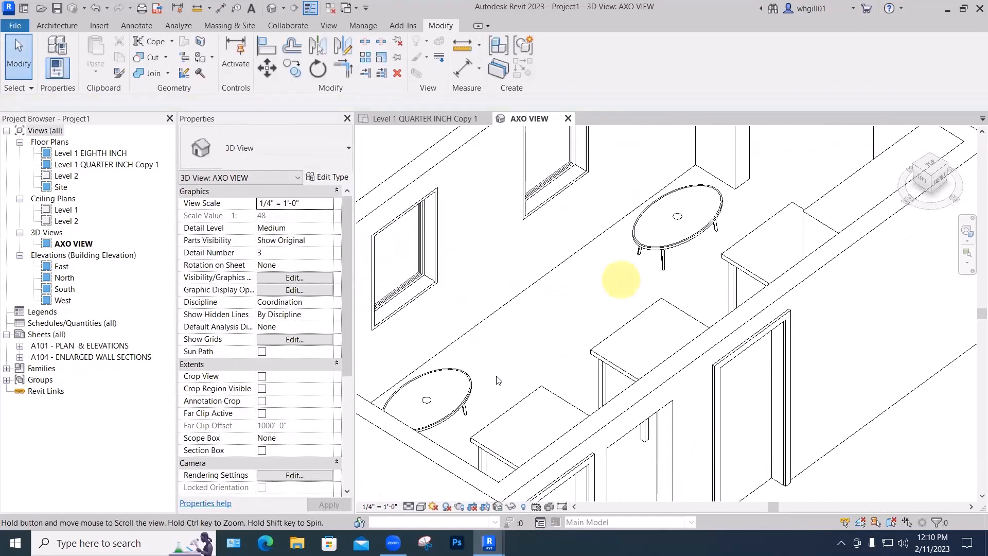
{"action": "left_click_drag", "start_coordinate": [463, 379], "coordinate": [636, 270]}
{"action": "scroll", "coordinate": [643, 278], "scroll_direction": "up", "scroll_amount": 2}
{"action": "left_click", "coordinate": [646, 281]}
{"action": "scroll", "coordinate": [629, 277], "scroll_direction": "up", "scroll_amount": 2}
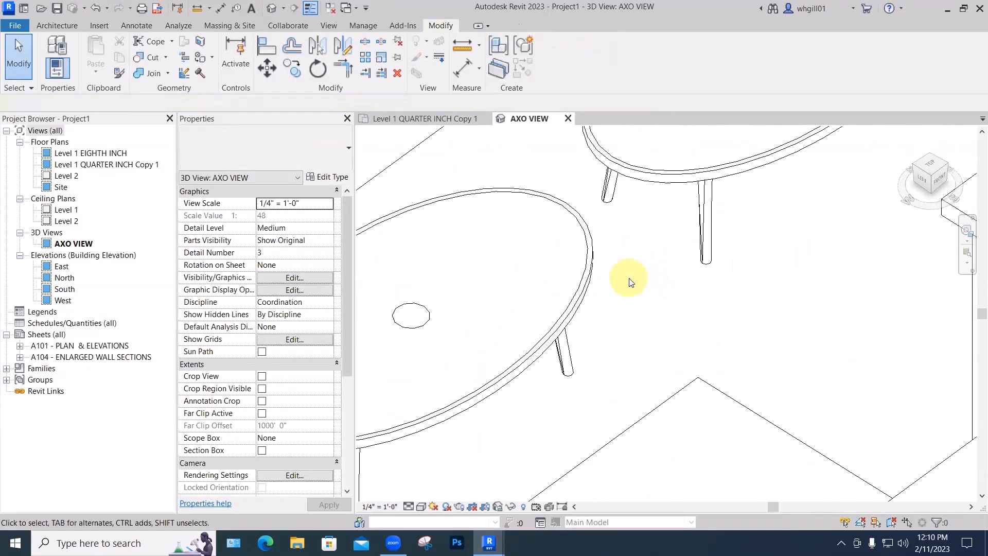
{"action": "scroll", "coordinate": [630, 280], "scroll_direction": "down", "scroll_amount": 2}
{"action": "scroll", "coordinate": [629, 280], "scroll_direction": "down", "scroll_amount": 2}
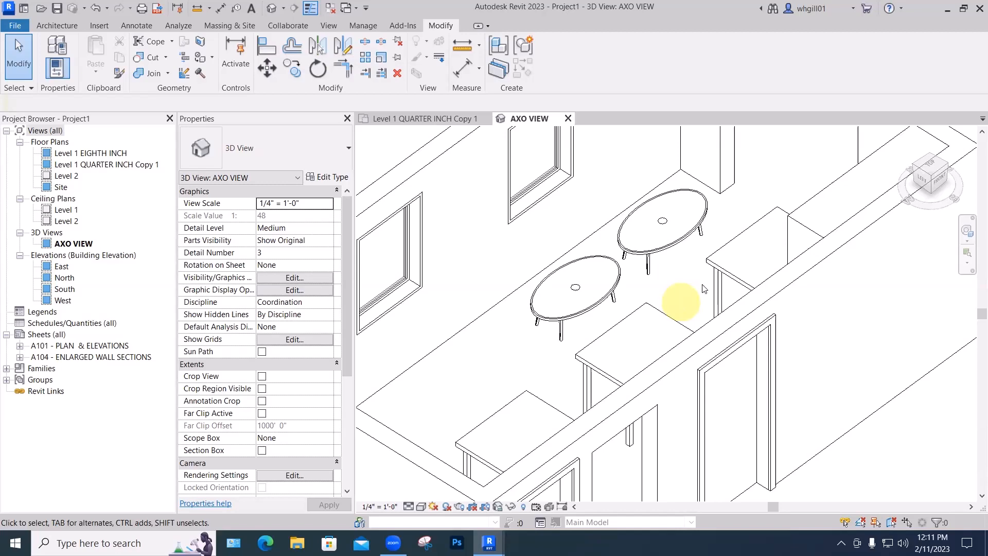
Create a new family from the Entourage.rft template in the English-Imperial folder
{"action": "scroll", "coordinate": [704, 288], "scroll_direction": "down", "scroll_amount": 2}
{"action": "scroll", "coordinate": [608, 245], "scroll_direction": "down", "scroll_amount": 2}
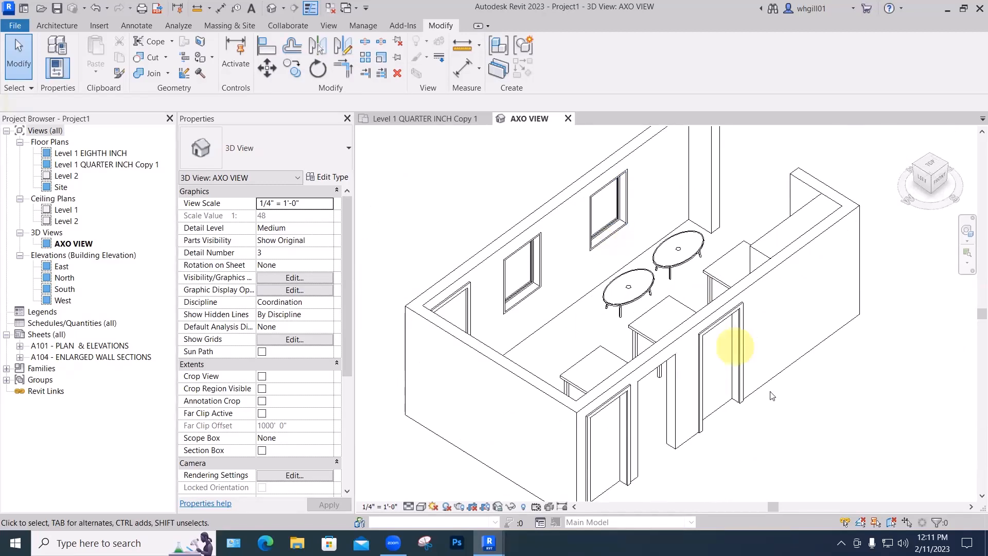
{"action": "scroll", "coordinate": [756, 389], "scroll_direction": "down", "scroll_amount": 1}
{"action": "scroll", "coordinate": [740, 391], "scroll_direction": "down", "scroll_amount": 1}
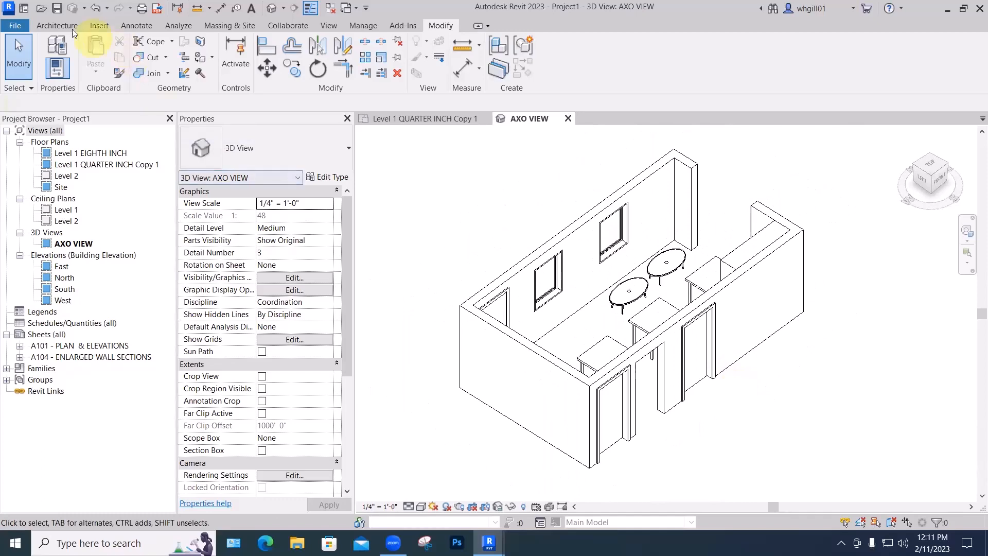
{"action": "left_click", "coordinate": [15, 26]}
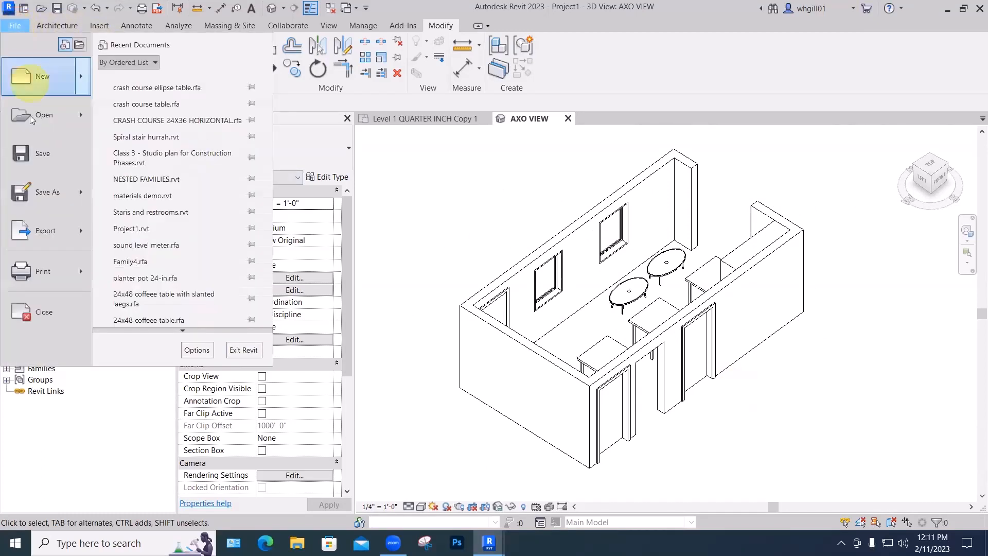
{"action": "mouse_move", "coordinate": [50, 75]}
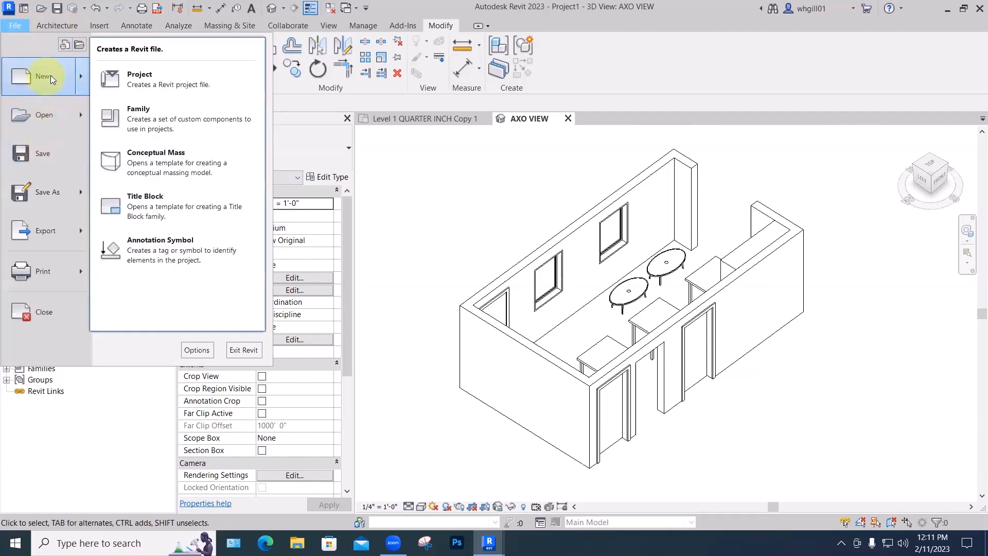
{"action": "left_click", "coordinate": [137, 120]}
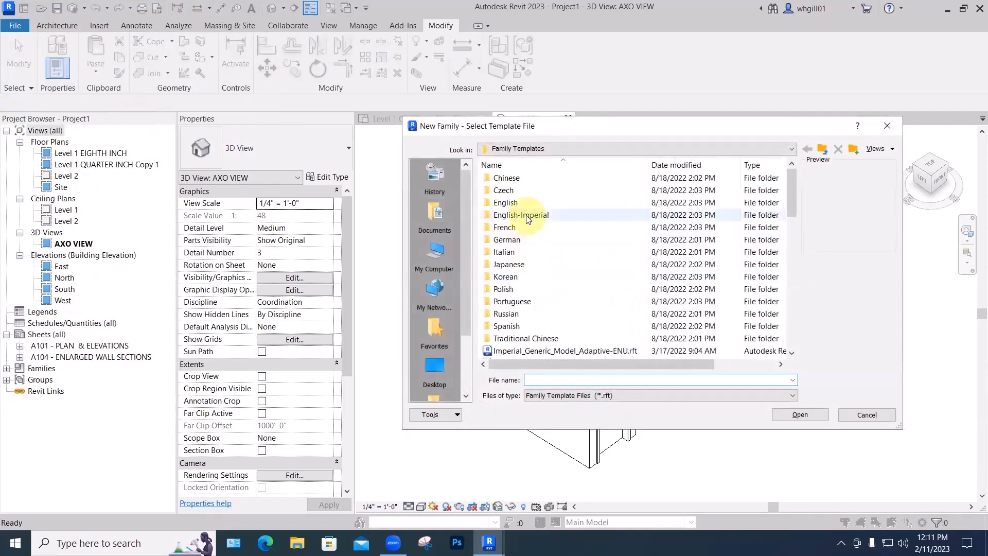
{"action": "double_click", "coordinate": [525, 215]}
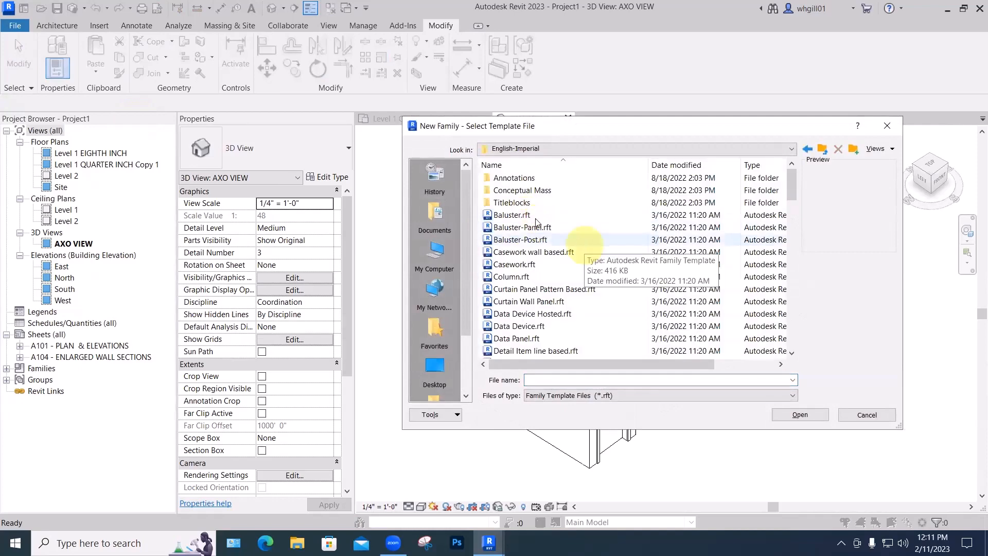
{"action": "scroll", "coordinate": [537, 221], "scroll_direction": "down", "scroll_amount": 8}
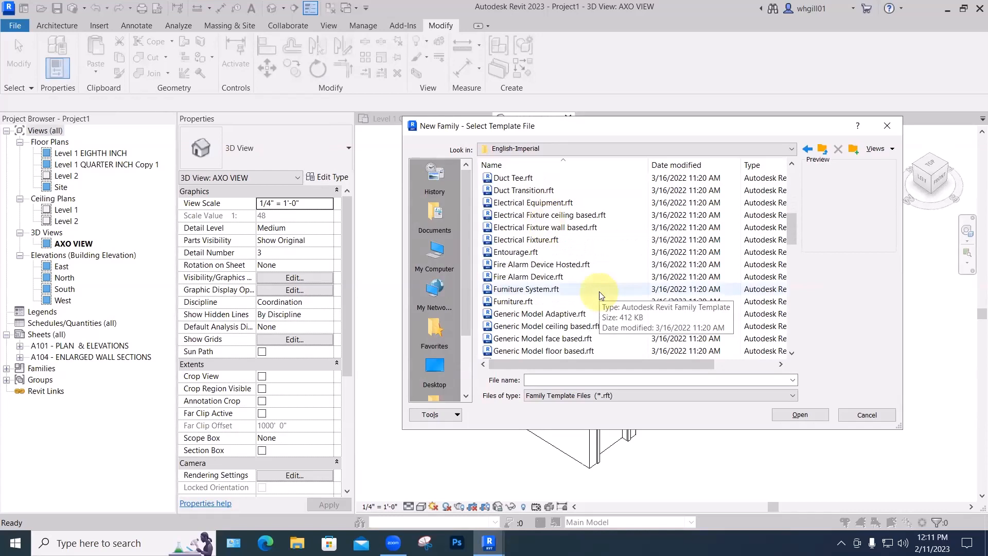
{"action": "left_click", "coordinate": [512, 252]}
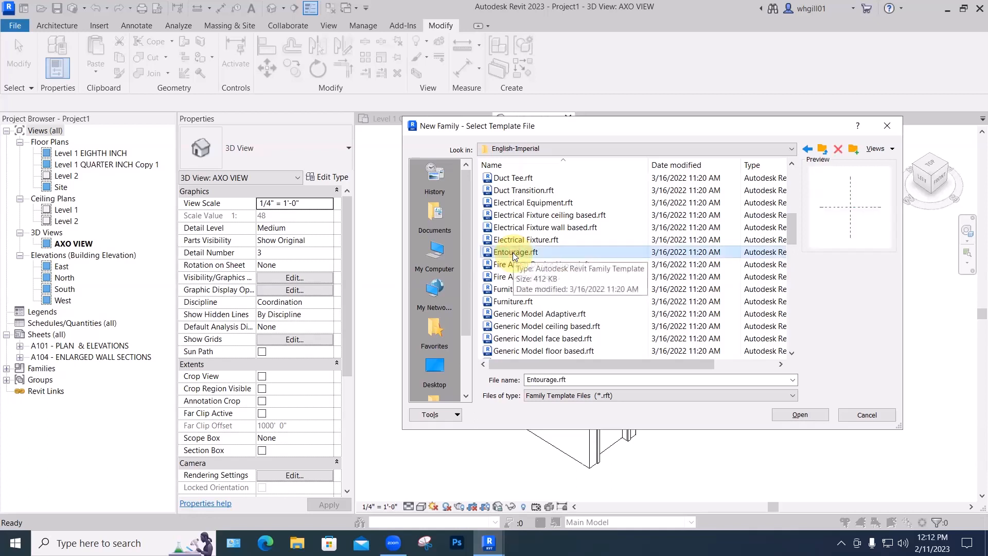
{"action": "left_click", "coordinate": [790, 413]}
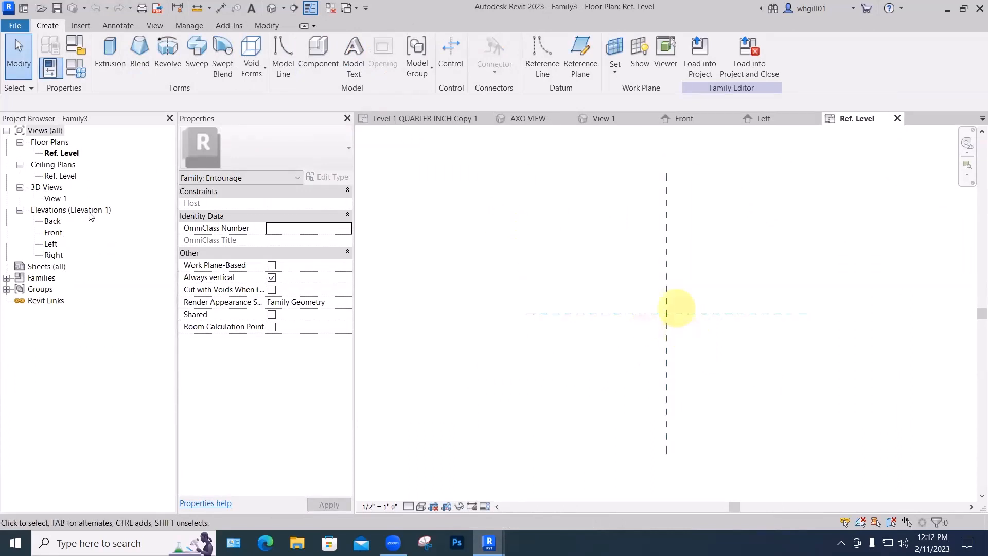
Open the Front elevation of the new entourage family
{"action": "left_click", "coordinate": [53, 233]}
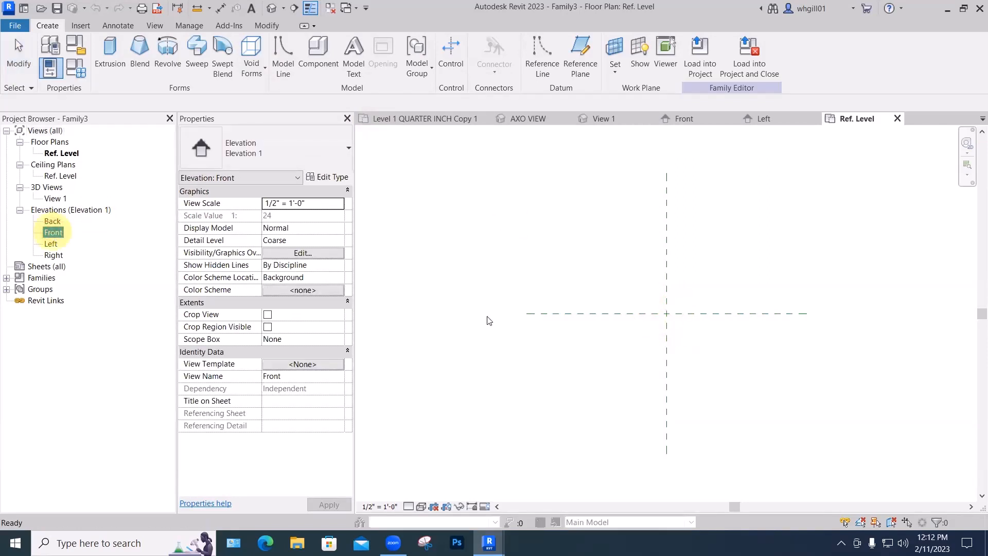
{"action": "double_click", "coordinate": [56, 233]}
{"action": "left_click", "coordinate": [499, 345]}
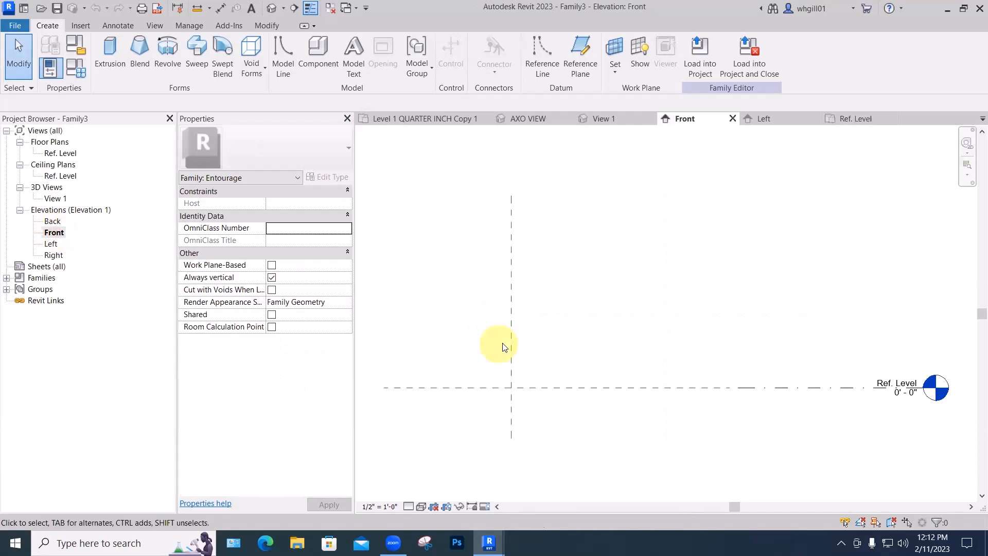
{"action": "left_click", "coordinate": [691, 347]}
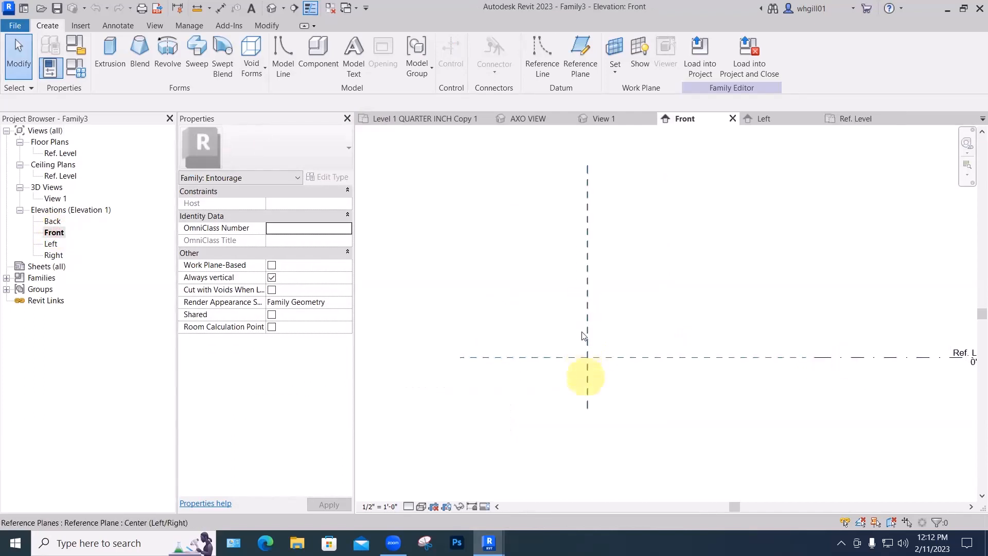
{"action": "scroll", "coordinate": [583, 334], "scroll_direction": "up", "scroll_amount": 1}
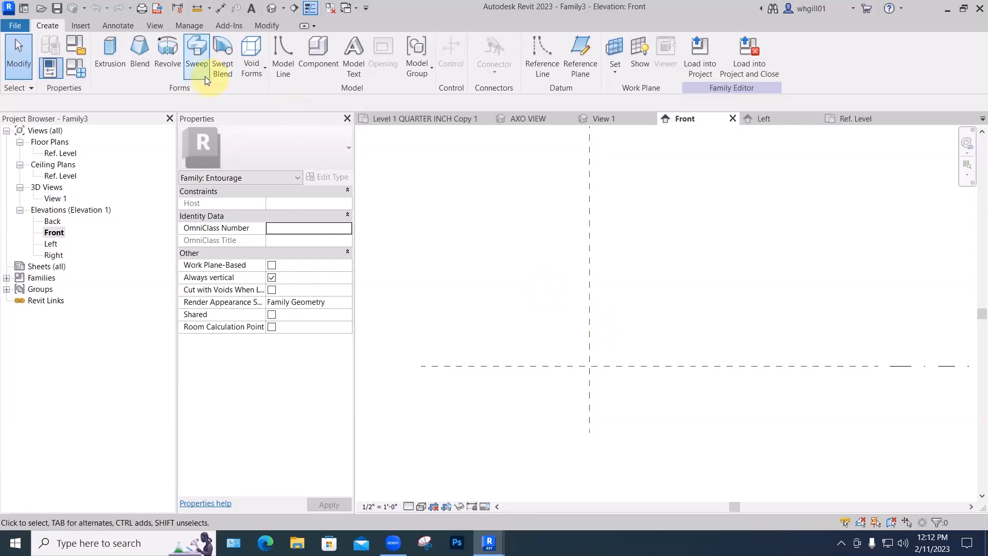
Start a Revolve with its work plane set by name to Reference Plane : Center (Front/Back)
{"action": "left_click", "coordinate": [171, 69]}
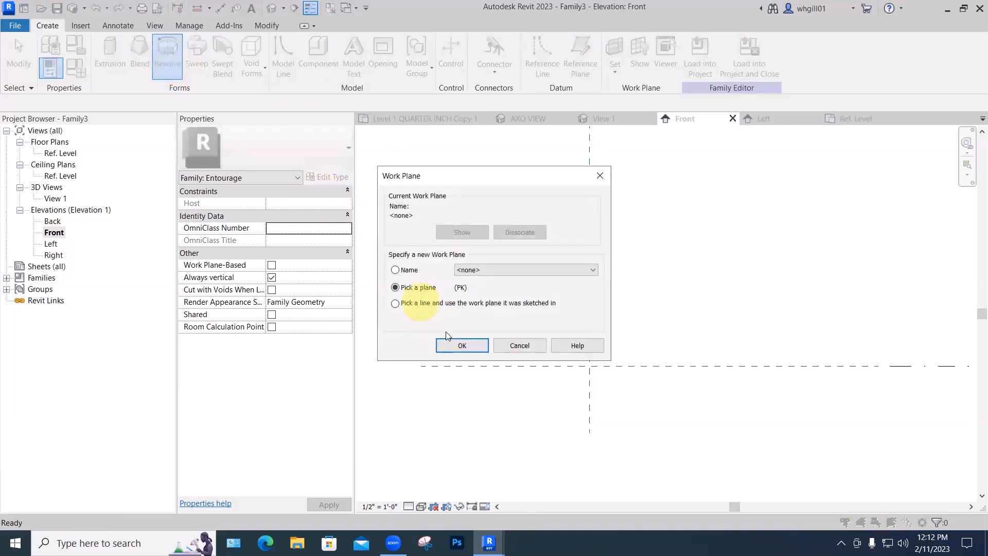
{"action": "left_click", "coordinate": [461, 269]}
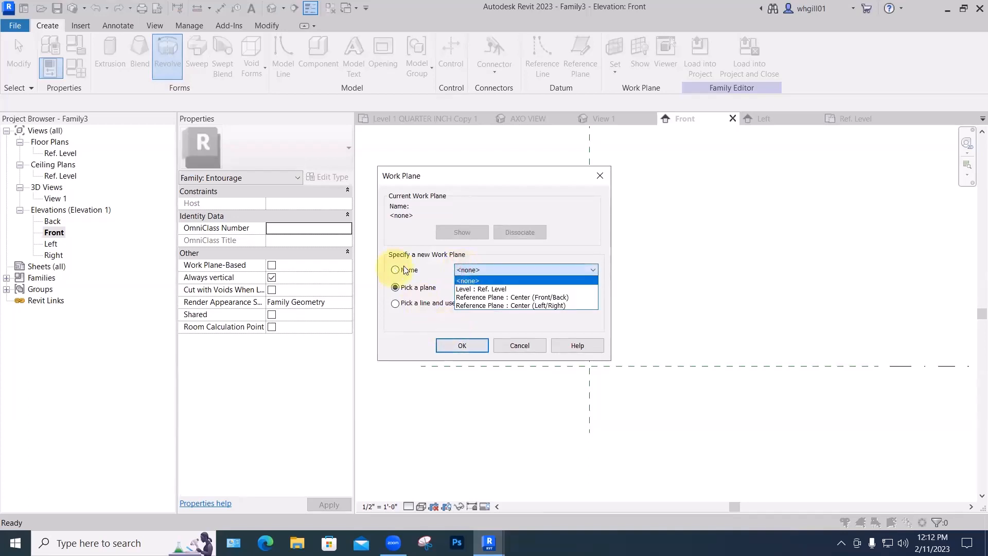
{"action": "left_click", "coordinate": [507, 273]}
{"action": "left_click", "coordinate": [507, 273]}
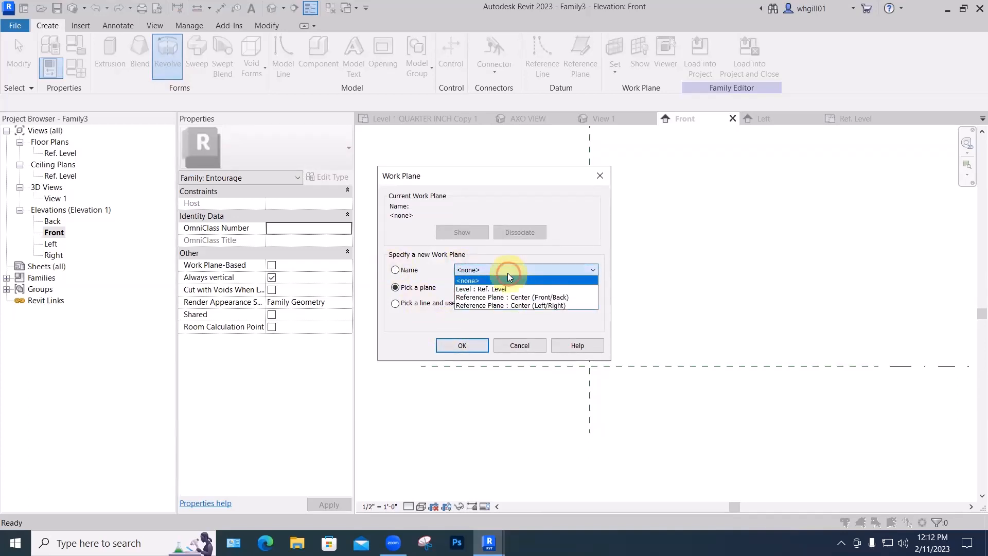
{"action": "left_click", "coordinate": [395, 271]}
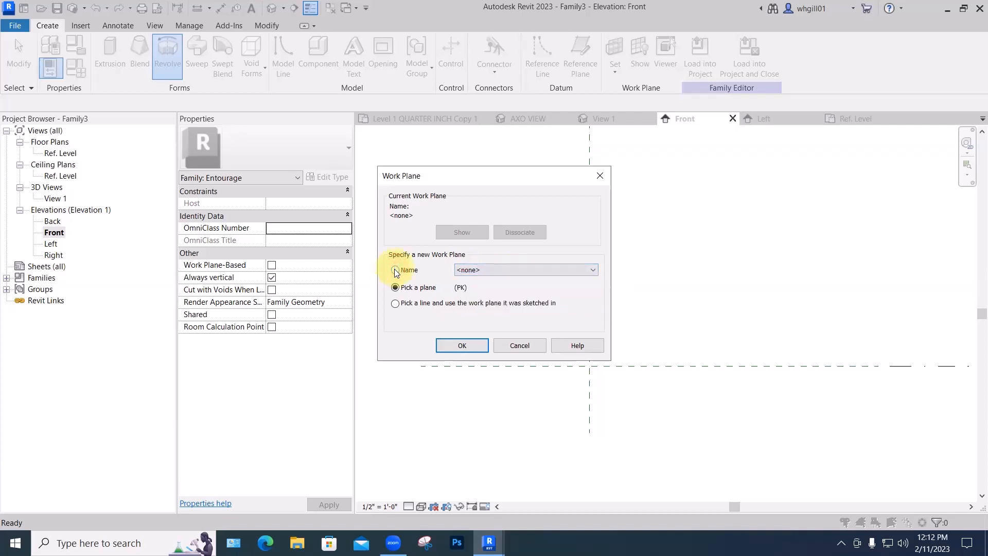
{"action": "left_click", "coordinate": [484, 270]}
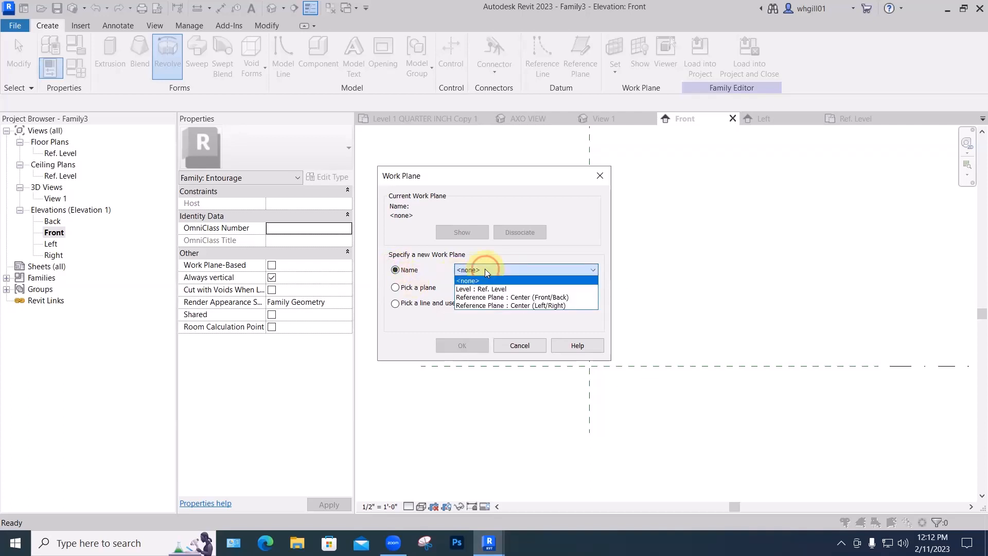
{"action": "left_click", "coordinate": [522, 300]}
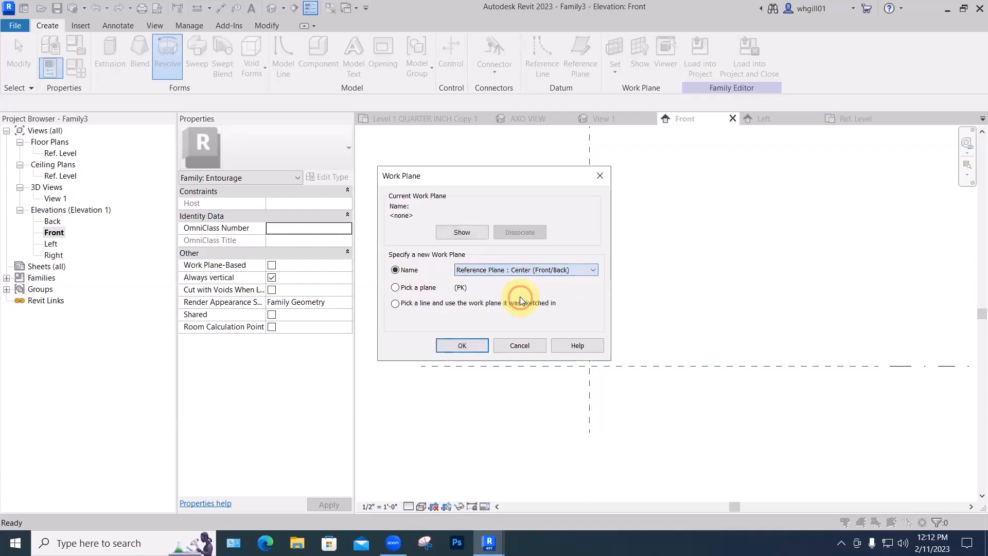
{"action": "left_click", "coordinate": [471, 344]}
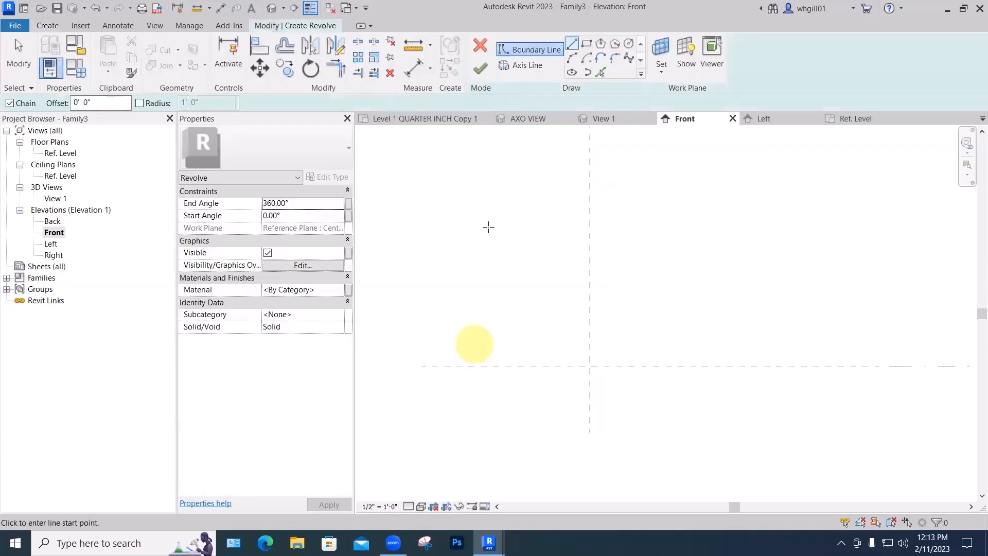
Sketch a closed thin-walled half profile: outer side about 1'-7 5/8" long, leaning outward 15°, with a flat base reaching the vertical centre plane
{"action": "left_click", "coordinate": [572, 44]}
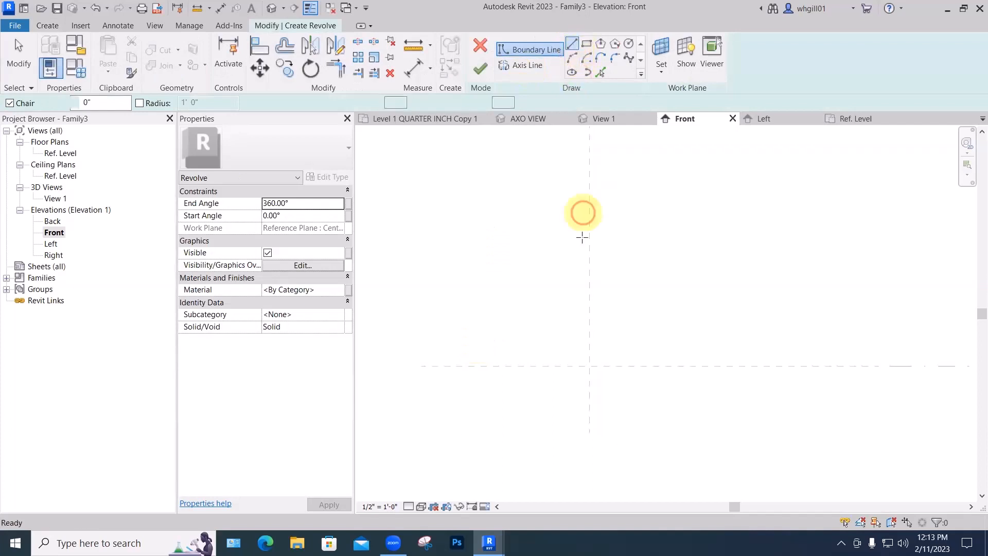
{"action": "left_click", "coordinate": [542, 313]}
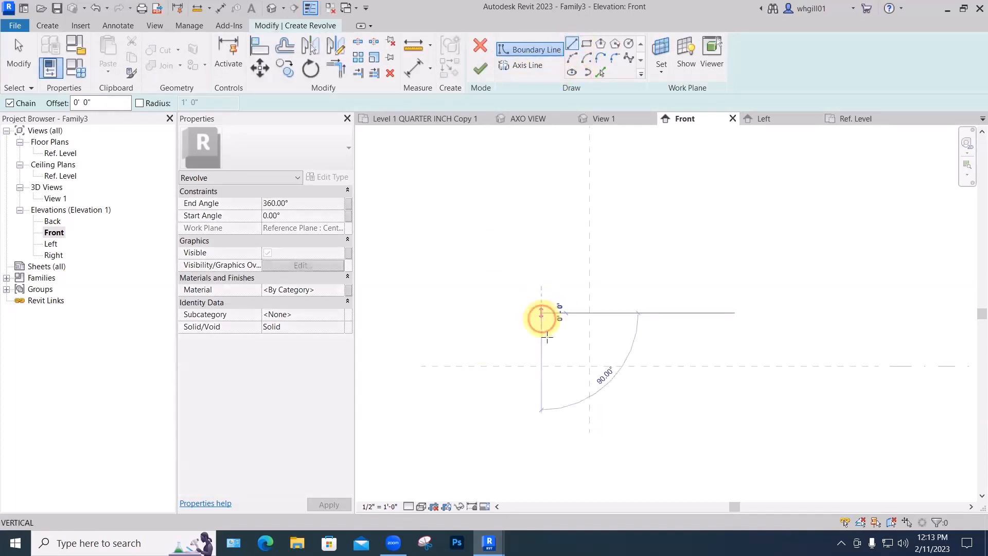
{"action": "left_click", "coordinate": [555, 365]}
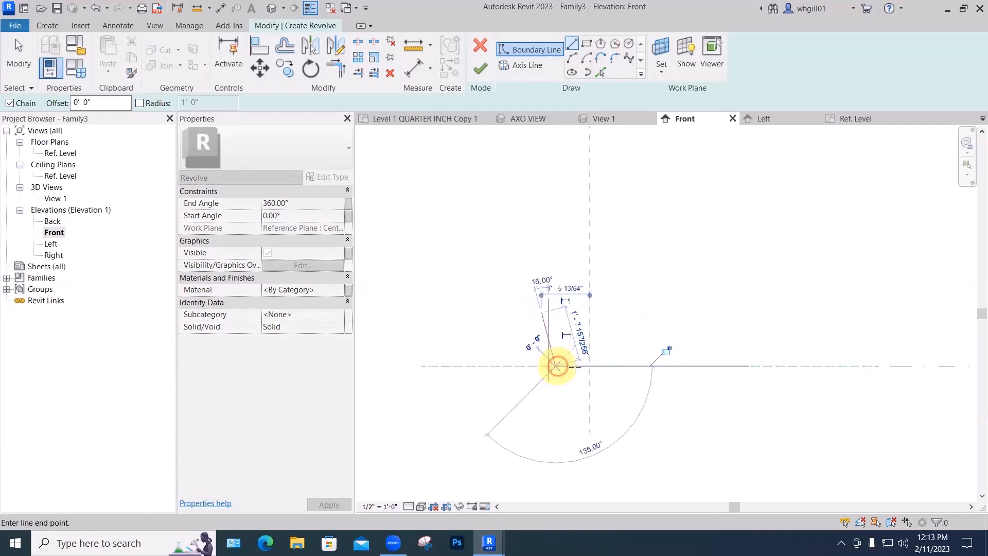
{"action": "scroll", "coordinate": [591, 365], "scroll_direction": "up", "scroll_amount": 2}
{"action": "left_click", "coordinate": [590, 365]}
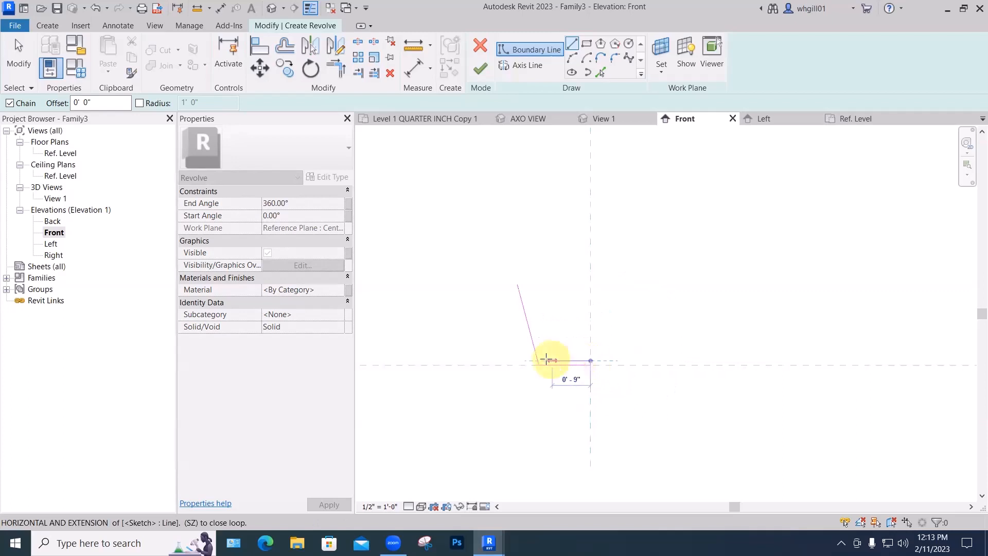
{"action": "left_click", "coordinate": [523, 286]}
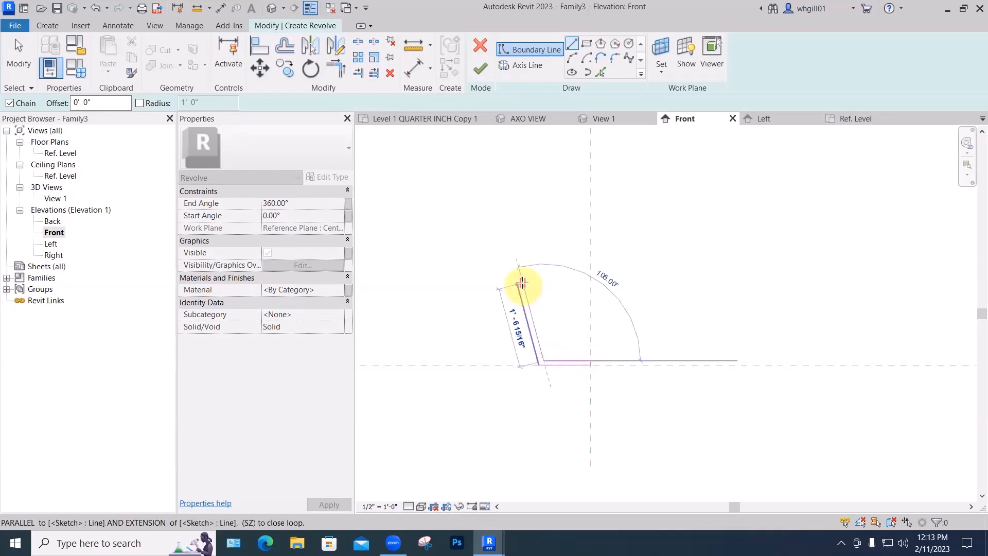
{"action": "scroll", "coordinate": [522, 283], "scroll_direction": "up", "scroll_amount": 3}
{"action": "left_click", "coordinate": [521, 282]}
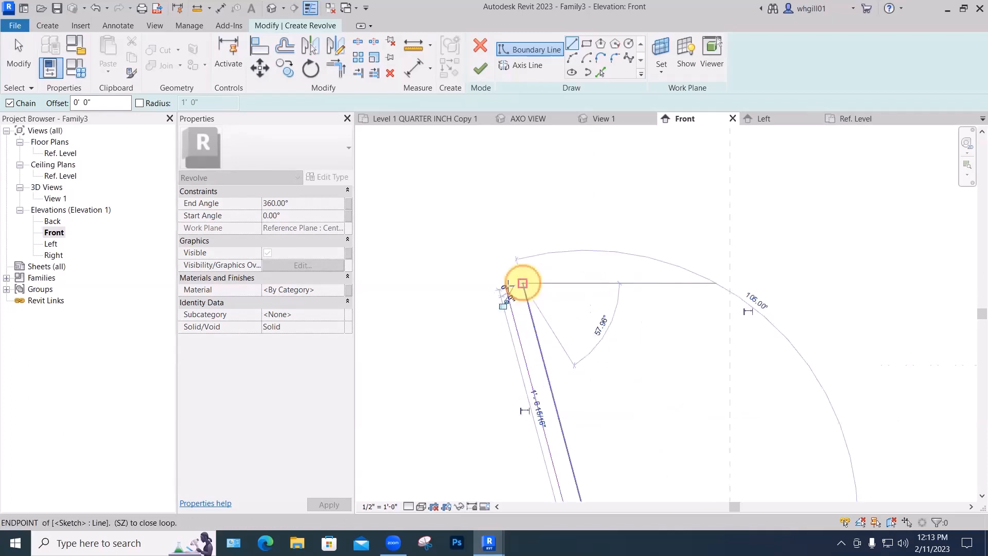
{"action": "left_click", "coordinate": [522, 283]}
{"action": "key", "text": "Escape"}
{"action": "key", "text": "Escape"}
{"action": "key", "text": "Escape"}
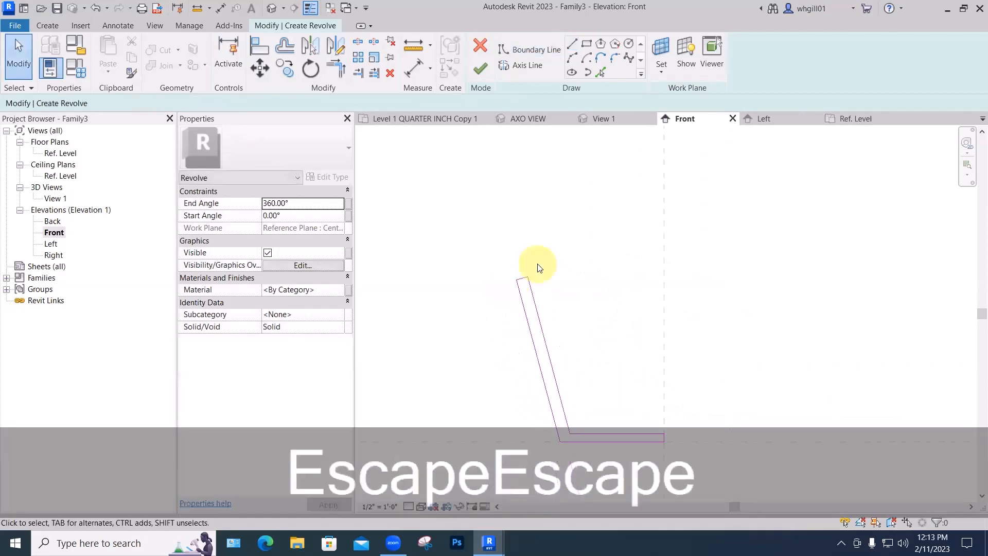
Move the inner horizontal line of the base upward to thicken the bottom of the profile
{"action": "scroll", "coordinate": [536, 265], "scroll_direction": "down", "scroll_amount": 4}
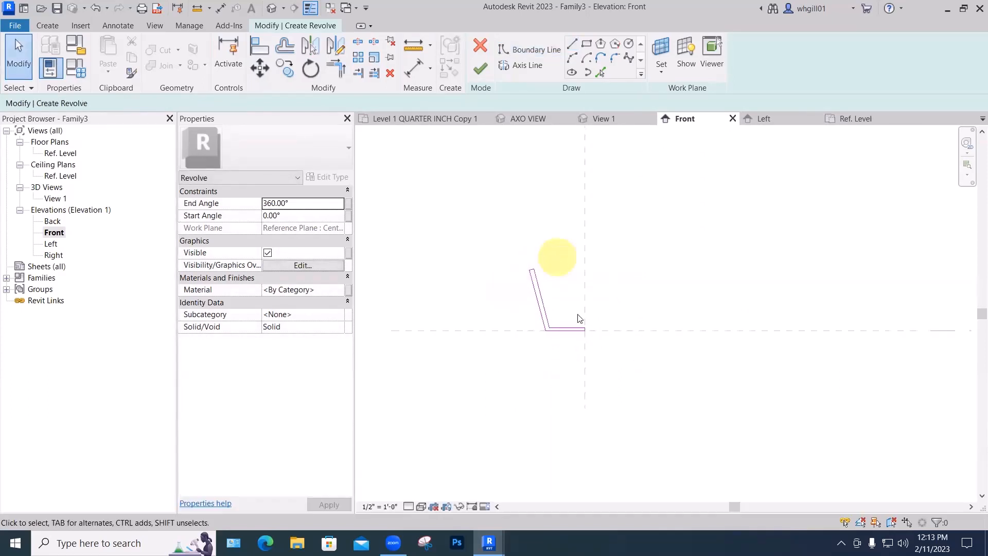
{"action": "scroll", "coordinate": [574, 330], "scroll_direction": "up", "scroll_amount": 2}
{"action": "scroll", "coordinate": [561, 328], "scroll_direction": "up", "scroll_amount": 1}
{"action": "left_click", "coordinate": [557, 317]}
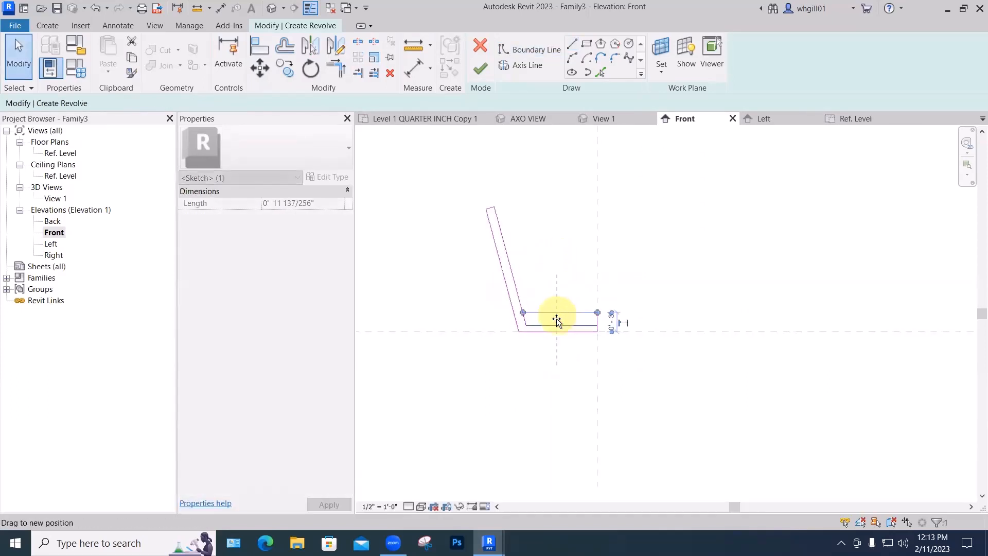
{"action": "left_click_drag", "start_coordinate": [557, 319], "coordinate": [556, 313]}
{"action": "left_click", "coordinate": [547, 285]}
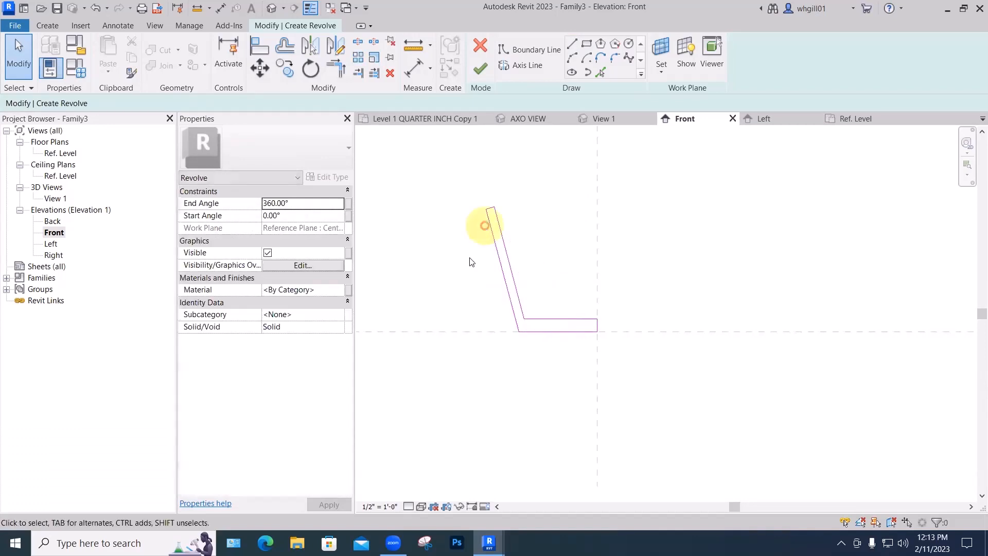
Replace the outer slanted line of the profile with an outward-bulging arc between the same endpoints
{"action": "left_click", "coordinate": [572, 58]}
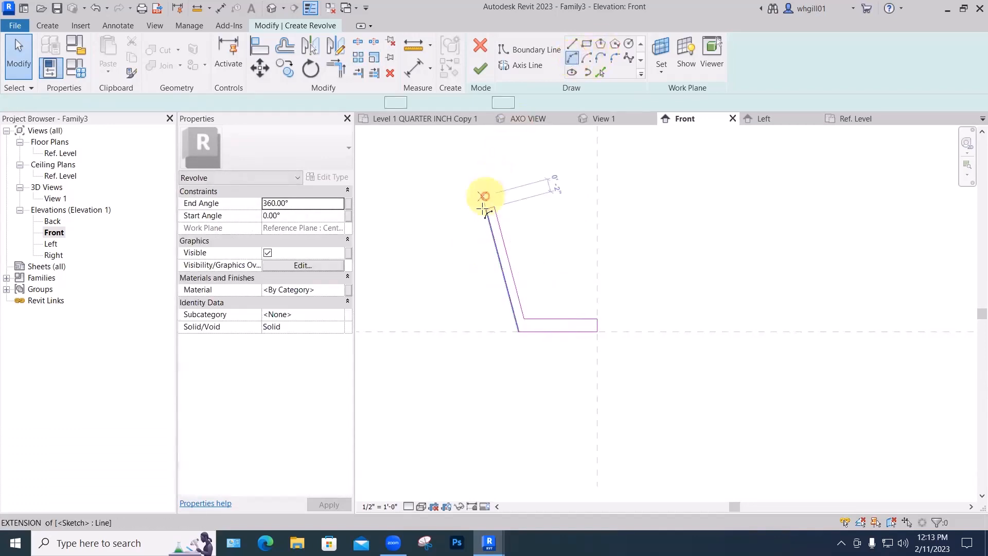
{"action": "left_click", "coordinate": [486, 208]}
{"action": "left_click", "coordinate": [517, 331]}
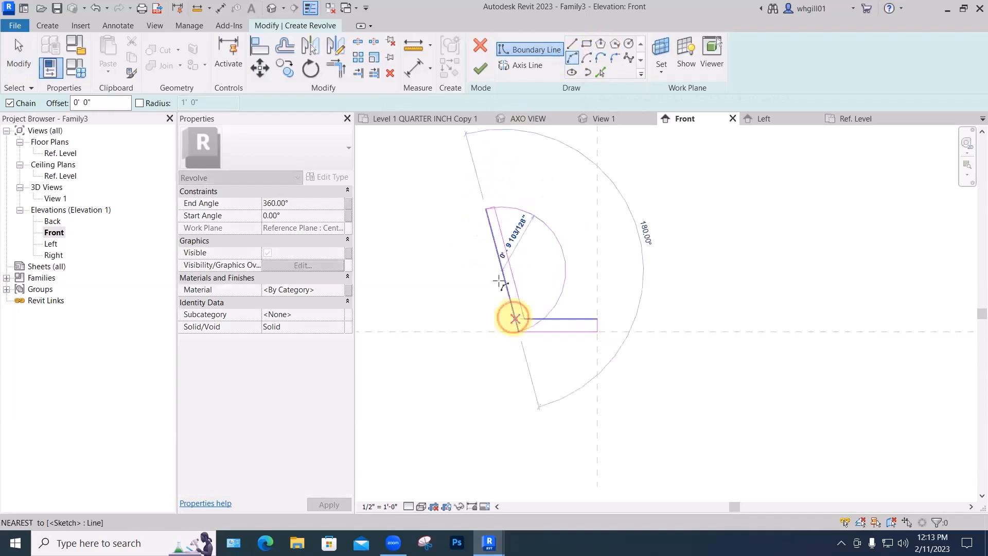
{"action": "key", "text": "Escape"}
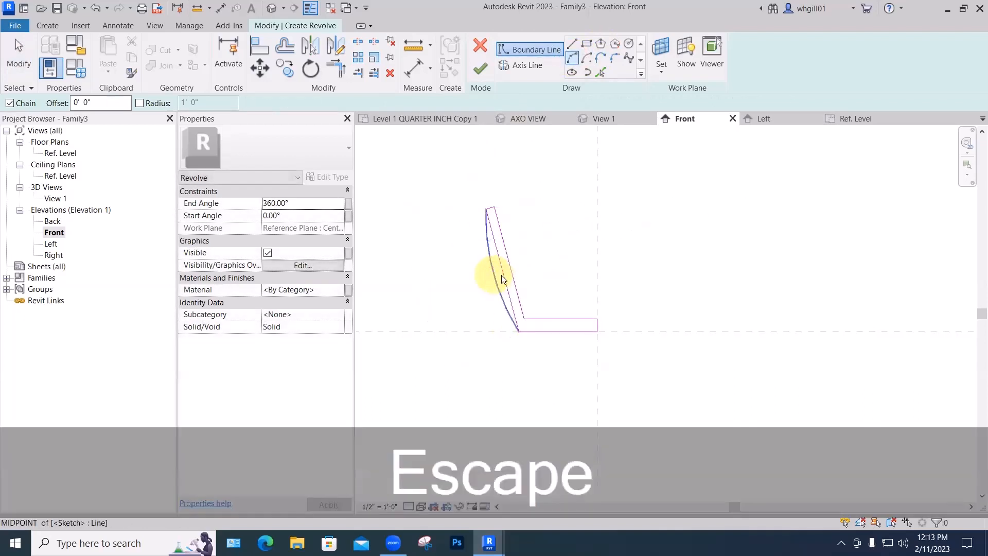
{"action": "key", "text": "Escape"}
{"action": "left_click", "coordinate": [502, 274]}
{"action": "key", "text": "F9"}
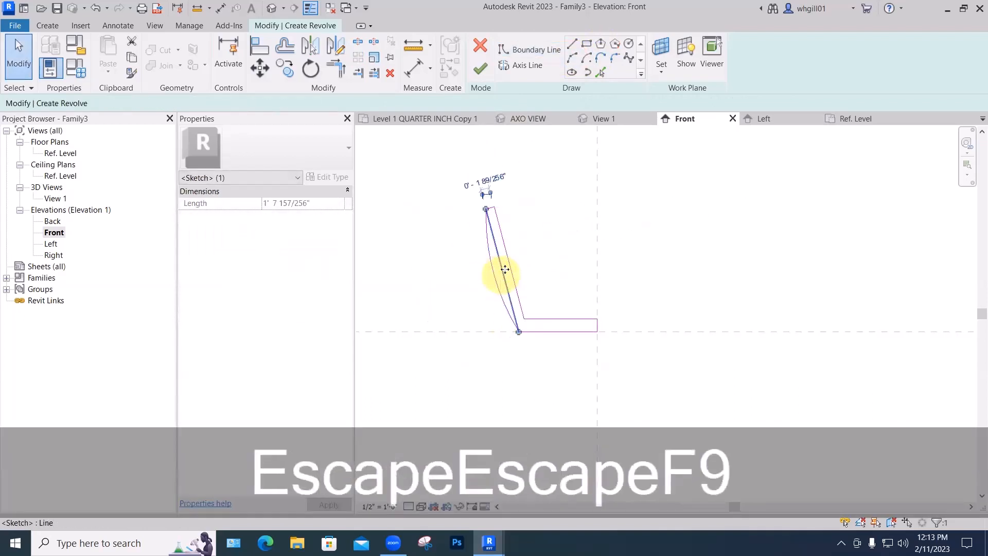
{"action": "key", "text": "BackSpace"}
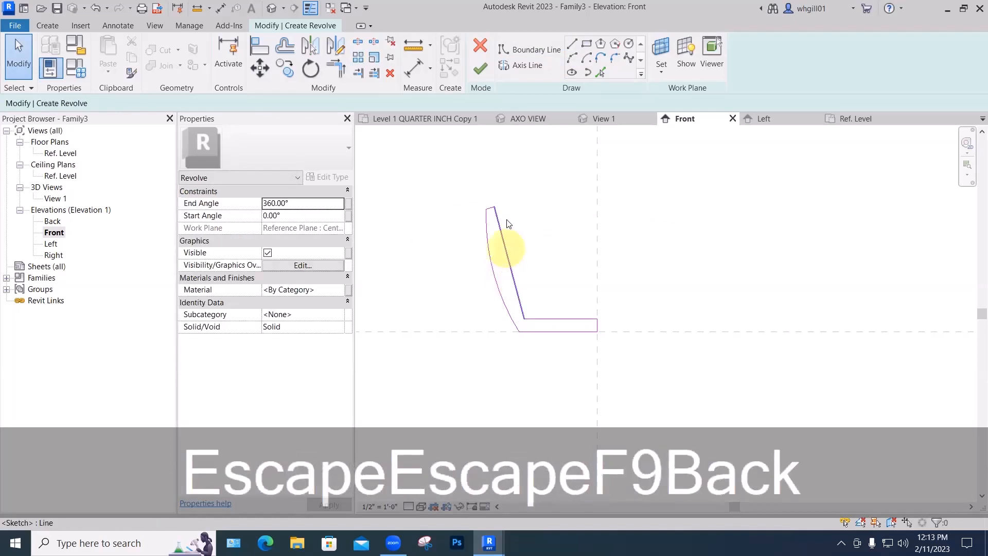
Delete the inner slanted line of the profile and offset the outer arc 1" inward without copying it
{"action": "left_click", "coordinate": [500, 229]}
{"action": "key", "text": "BackSpace"}
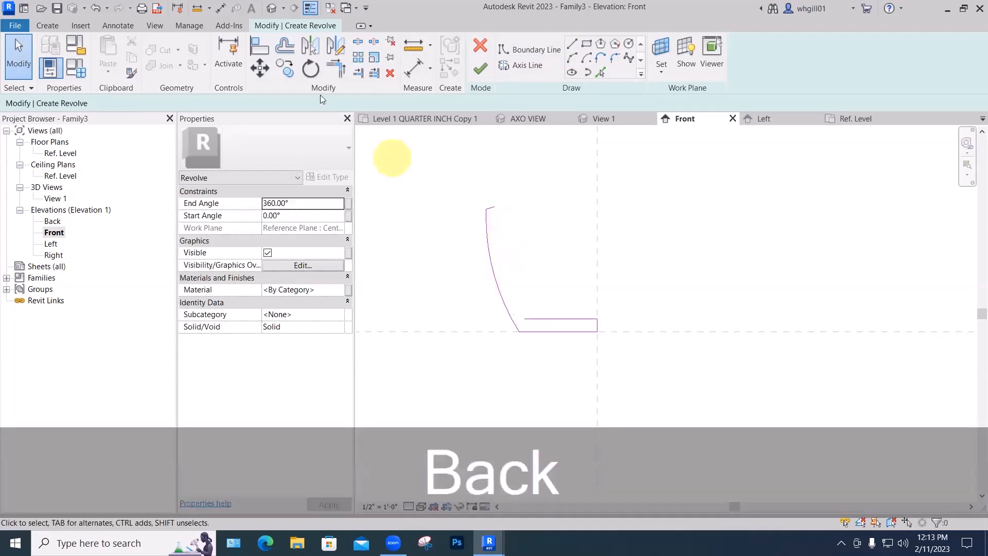
{"action": "left_click", "coordinate": [285, 45]}
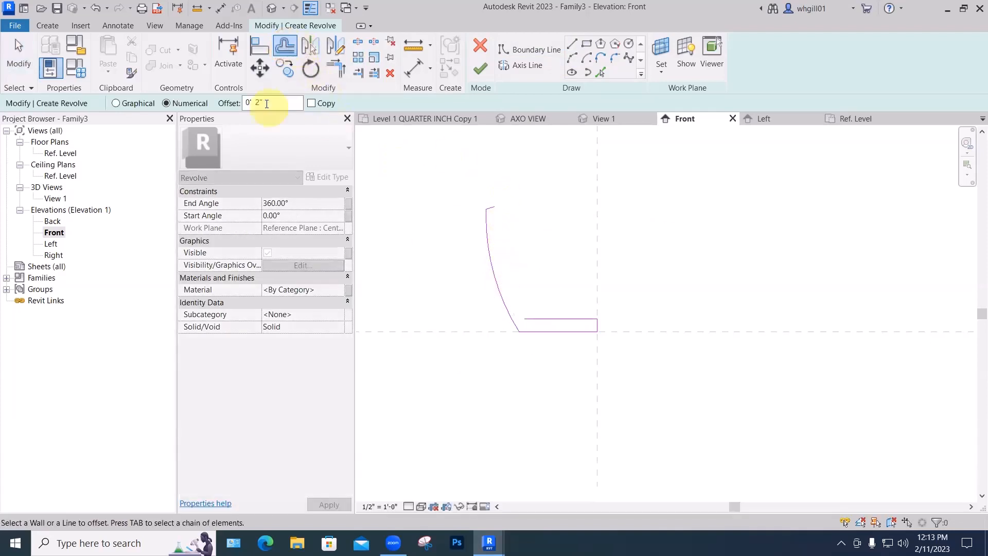
{"action": "double_click", "coordinate": [244, 103]}
{"action": "type", "text": "1\""}
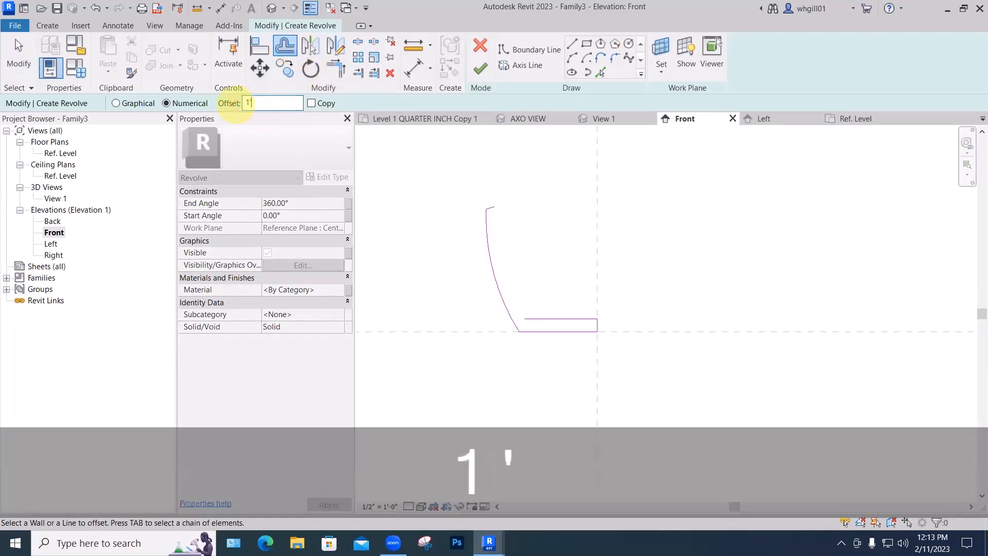
{"action": "left_click", "coordinate": [491, 255]}
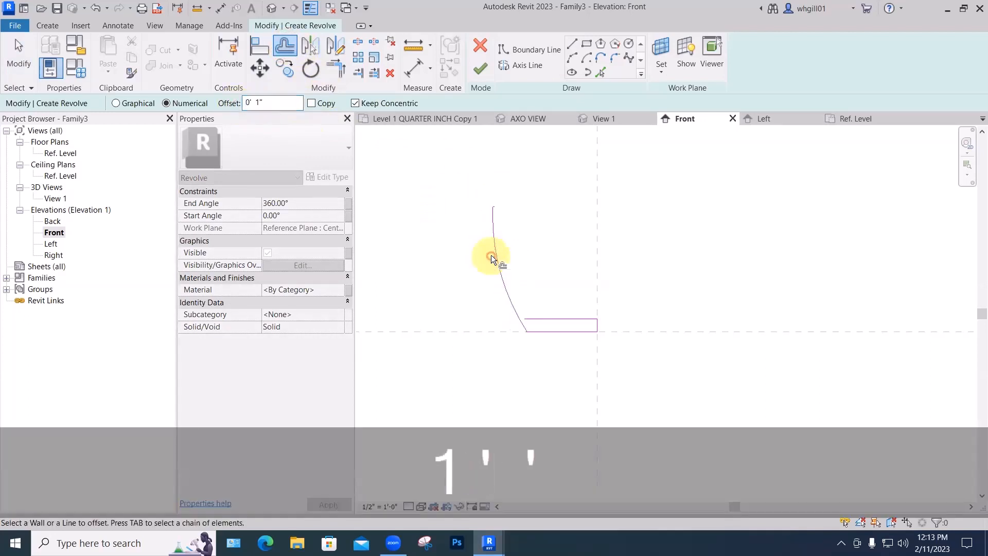
Offset a copy of the outer arc 1" inward to form the inner wall of the profile
{"action": "left_click", "coordinate": [312, 104]}
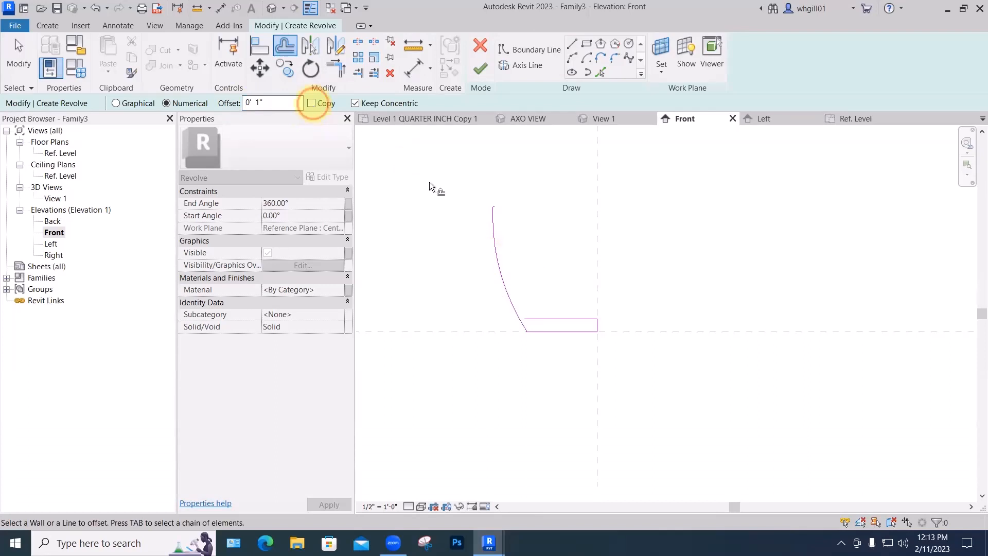
{"action": "key", "text": "Escape"}
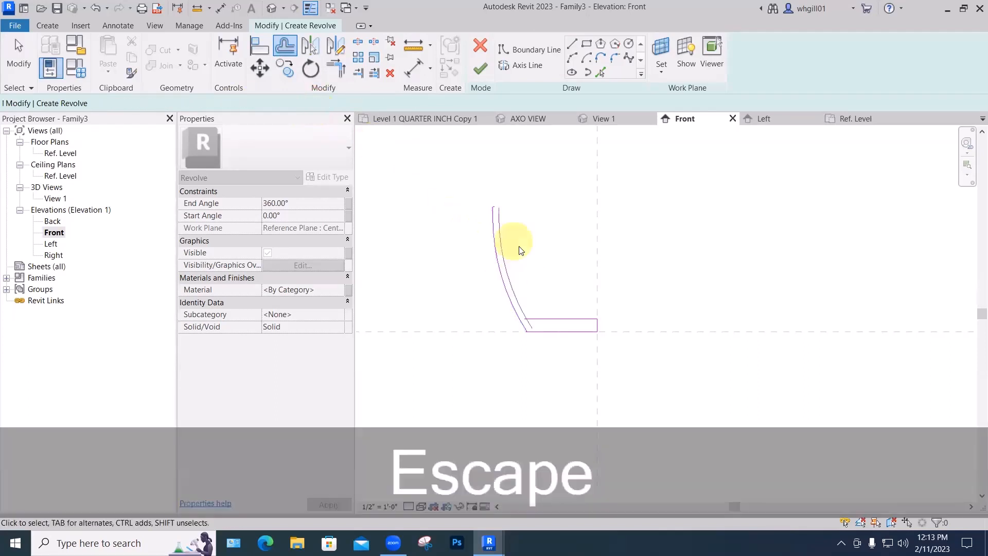
{"action": "key", "text": "Escape"}
Trim the base's upper line to the inner arc and shorten the arc's lower end to meet that line's endpoint
{"action": "scroll", "coordinate": [551, 314], "scroll_direction": "up", "scroll_amount": 5}
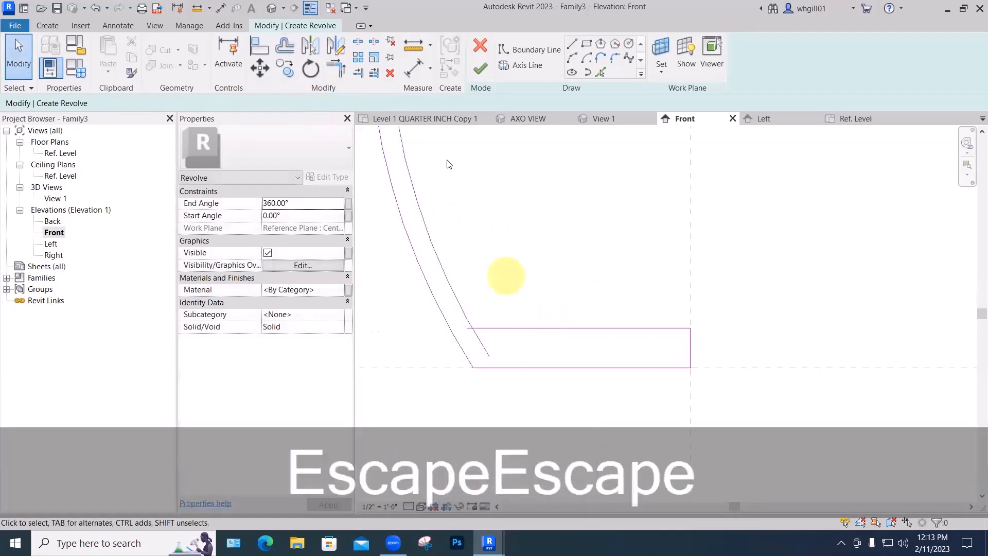
{"action": "left_click", "coordinate": [363, 73]}
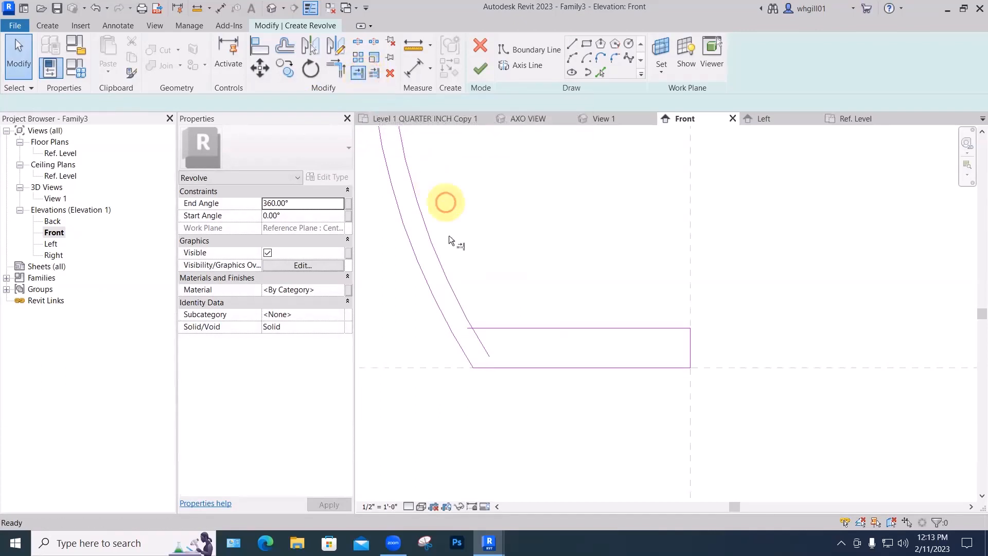
{"action": "left_click", "coordinate": [459, 292]}
{"action": "left_click", "coordinate": [503, 329]}
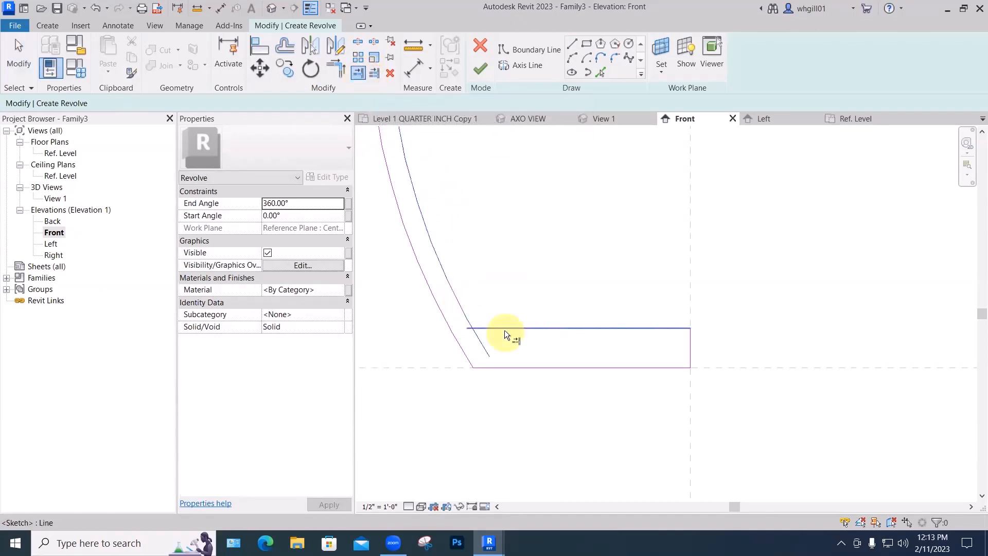
{"action": "scroll", "coordinate": [501, 259], "scroll_direction": "down", "scroll_amount": 3}
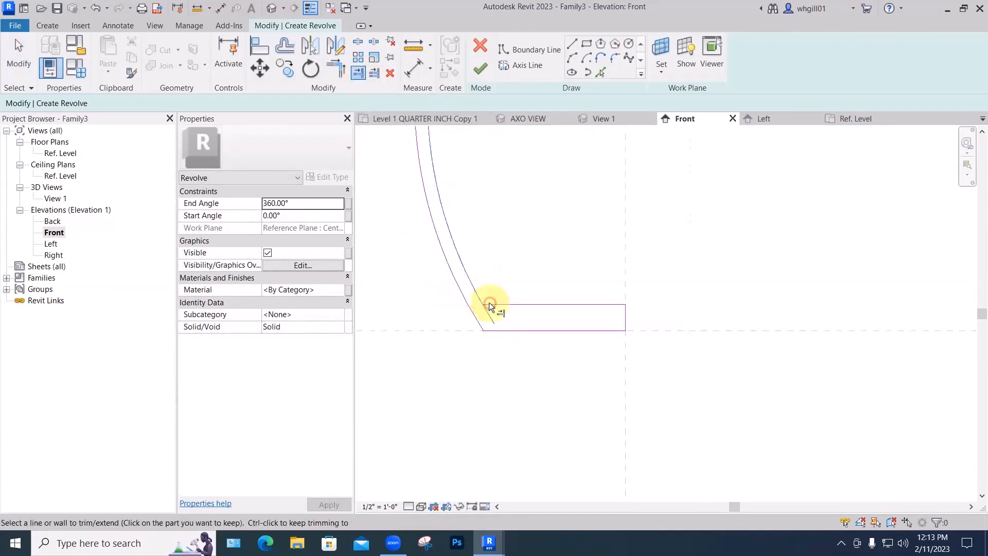
{"action": "key", "text": "Escape"}
{"action": "key", "text": "Escape"}
{"action": "left_click", "coordinate": [495, 323]}
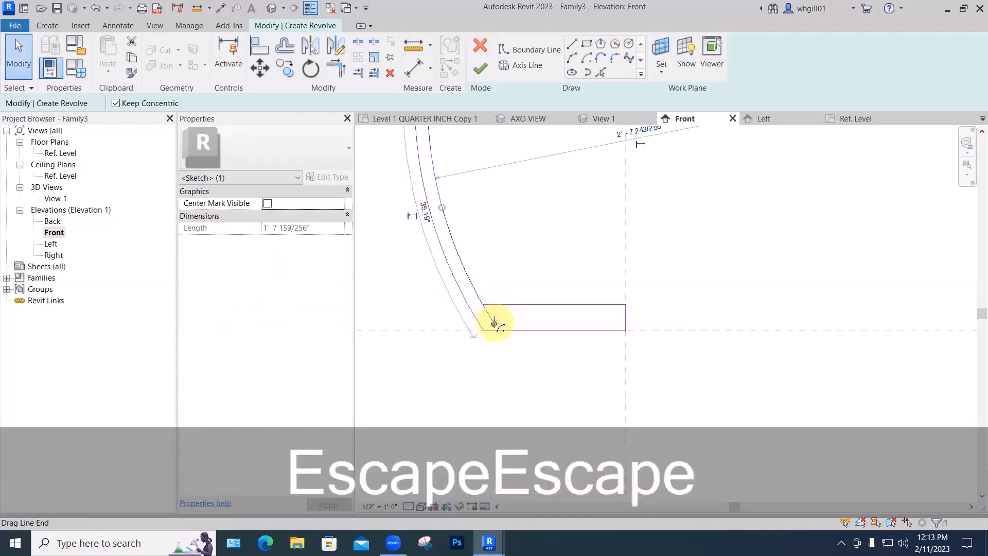
{"action": "left_click_drag", "start_coordinate": [497, 326], "coordinate": [482, 304]}
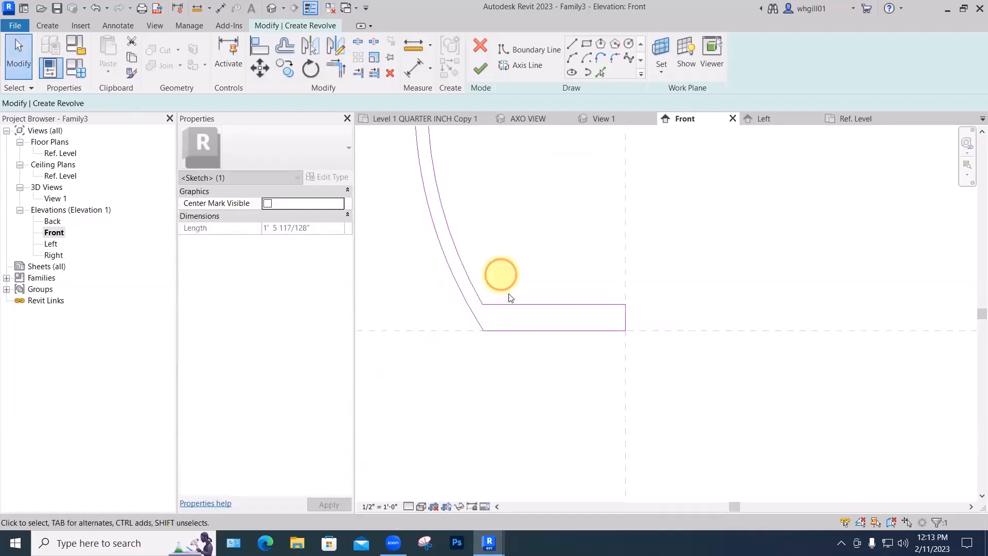
{"action": "left_click", "coordinate": [509, 294]}
Close the rim by stretching the short upper line to the top end of the inner arc
{"action": "middle_click_drag", "start_coordinate": [493, 195], "coordinate": [508, 329]}
{"action": "scroll", "coordinate": [457, 255], "scroll_direction": "down", "scroll_amount": 1}
{"action": "scroll", "coordinate": [443, 256], "scroll_direction": "up", "scroll_amount": 3}
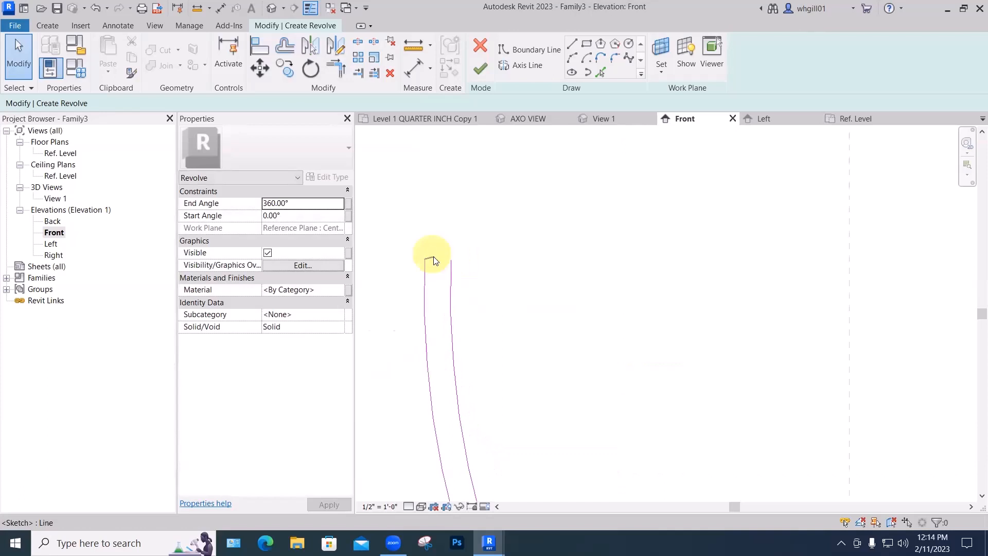
{"action": "left_click", "coordinate": [432, 258]}
{"action": "left_click_drag", "start_coordinate": [432, 257], "coordinate": [452, 259]}
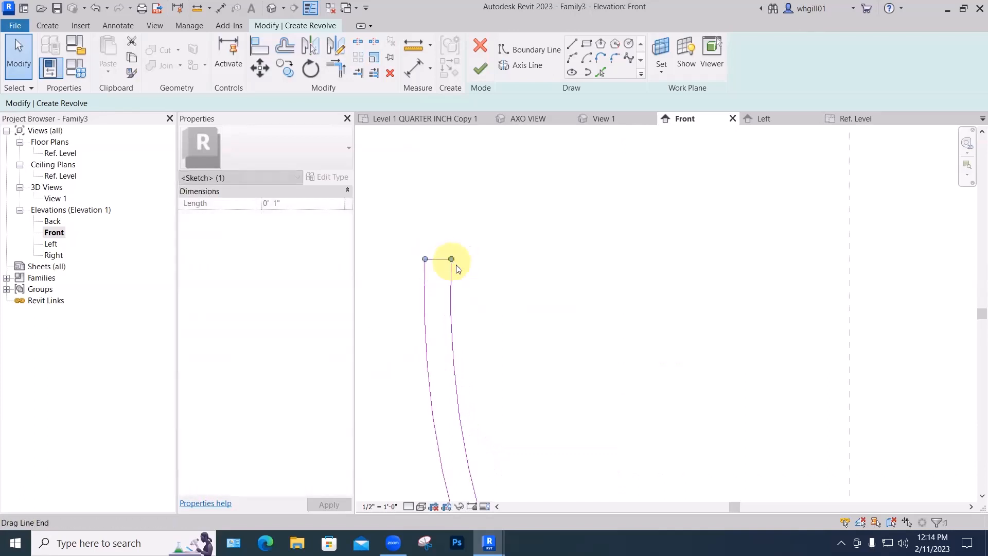
{"action": "left_click", "coordinate": [510, 302]}
Nudge the base's upper line downward until the bottom of the profile is 3/4" thick
{"action": "scroll", "coordinate": [510, 301], "scroll_direction": "down", "scroll_amount": 3}
{"action": "middle_click_drag", "start_coordinate": [481, 290], "coordinate": [458, 227]}
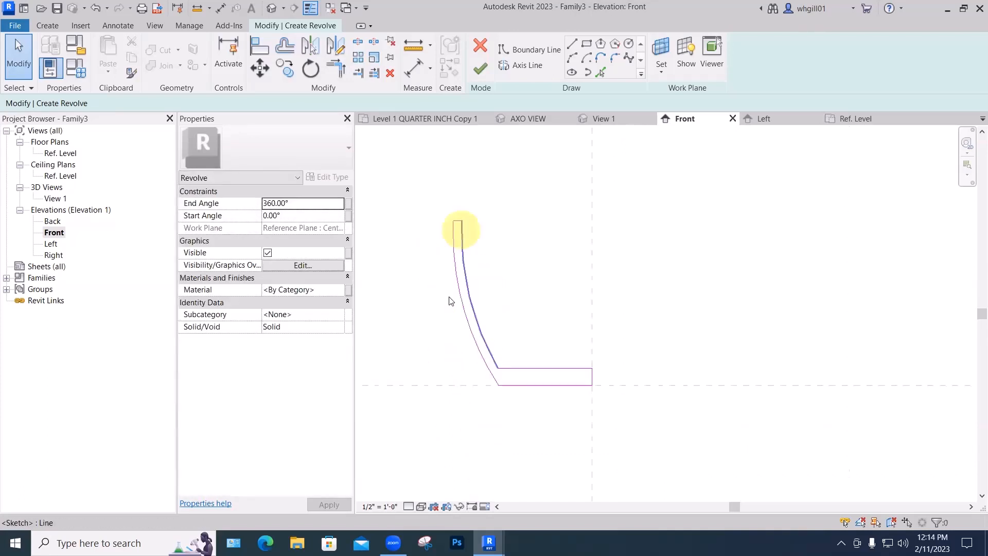
{"action": "left_click", "coordinate": [553, 368]}
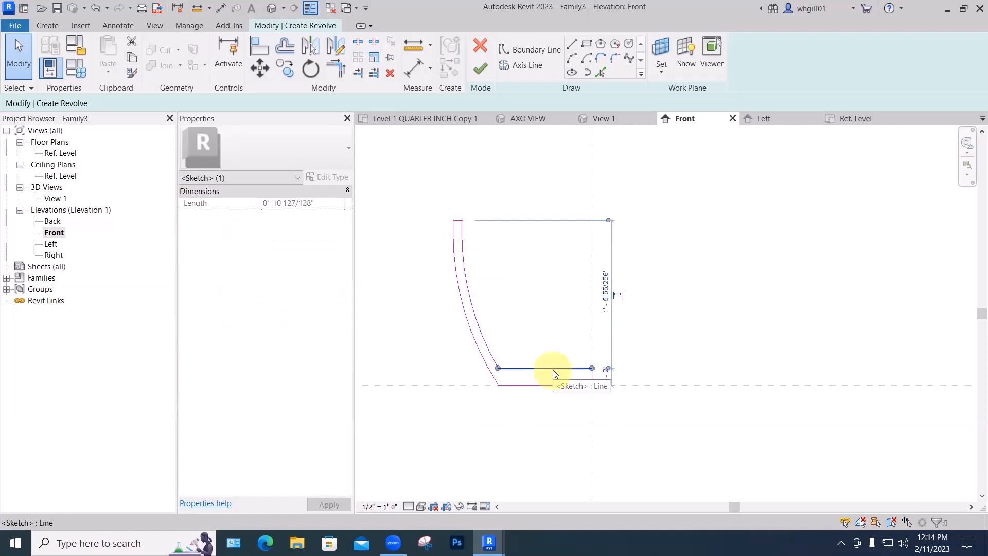
{"action": "key", "text": "Down"}
{"action": "key", "text": "Down"}
{"action": "key", "text": "Down"}
{"action": "key", "text": "Down"}
{"action": "key", "text": "Down"}
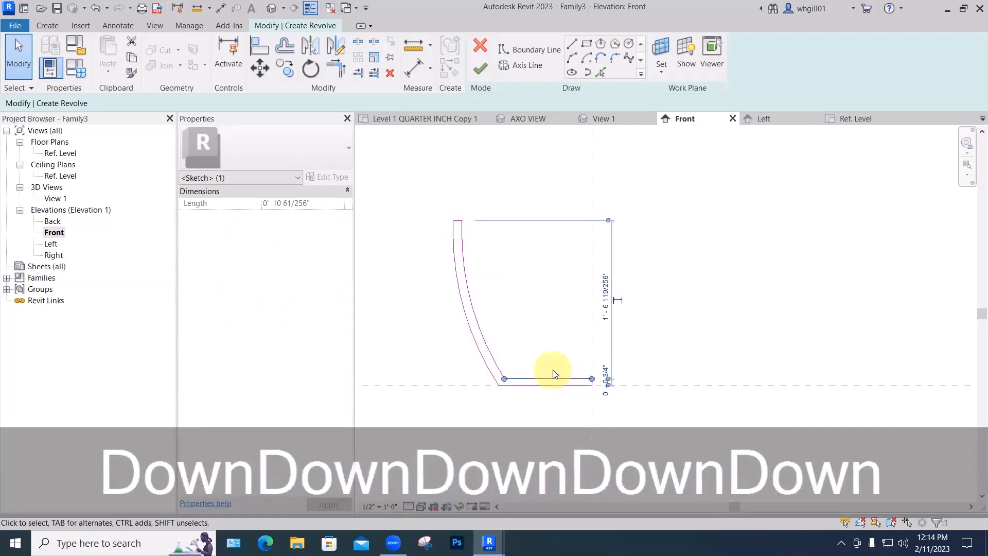
{"action": "left_click", "coordinate": [568, 341]}
{"action": "scroll", "coordinate": [567, 339], "scroll_direction": "down", "scroll_amount": 2}
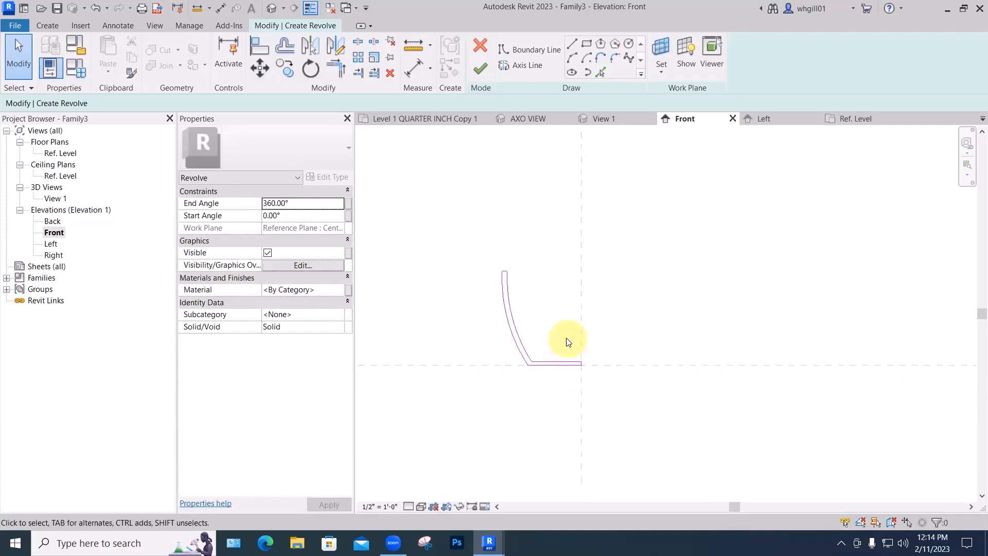
{"action": "scroll", "coordinate": [568, 339], "scroll_direction": "down", "scroll_amount": 1}
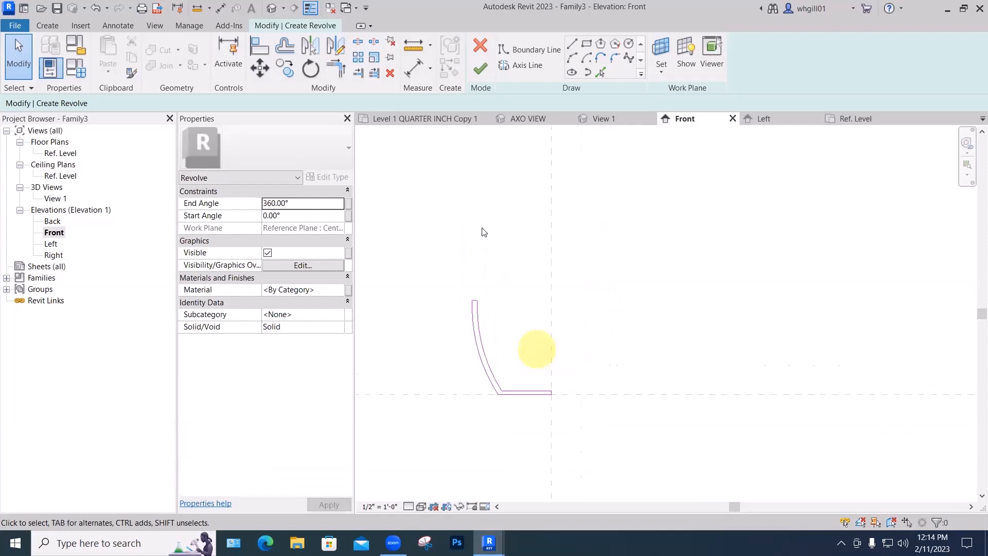
Draw a vertical axis line about 2'-1" long on the Center (Left/Right) plane and finish the 360° revolve
{"action": "left_click", "coordinate": [517, 66]}
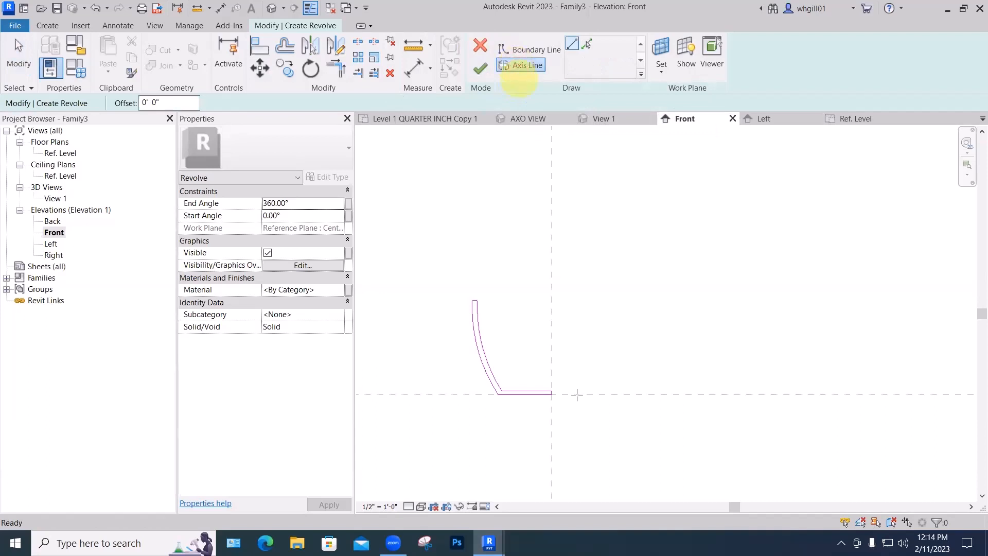
{"action": "left_click", "coordinate": [551, 423]}
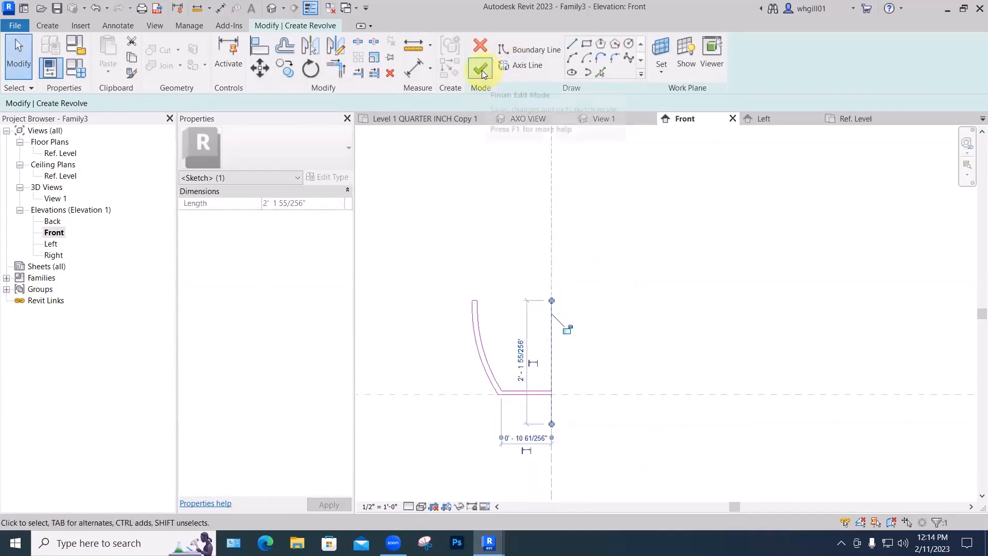
{"action": "left_click", "coordinate": [480, 69]}
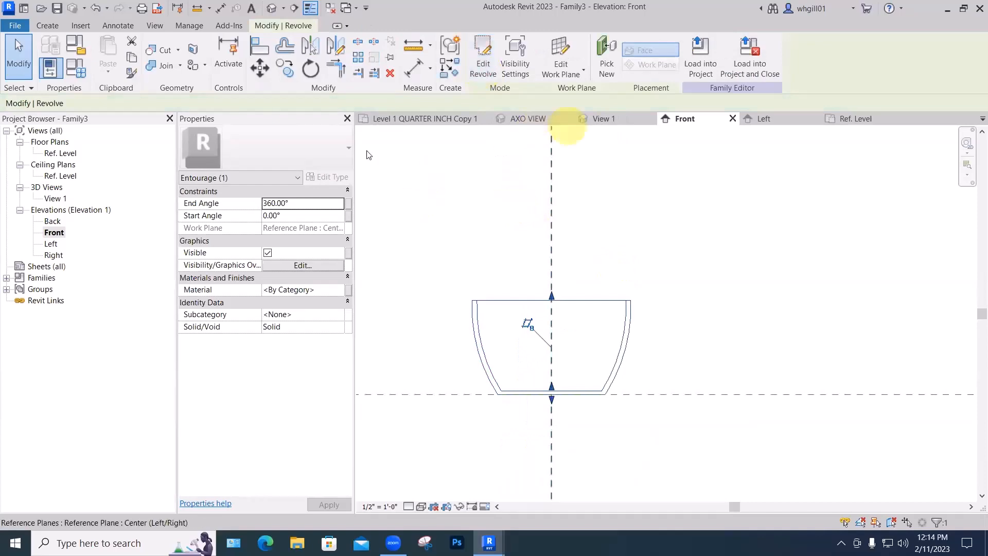
Open 3D view View 1, set its visual style to Shaded and look into the pot from above
{"action": "double_click", "coordinate": [52, 198]}
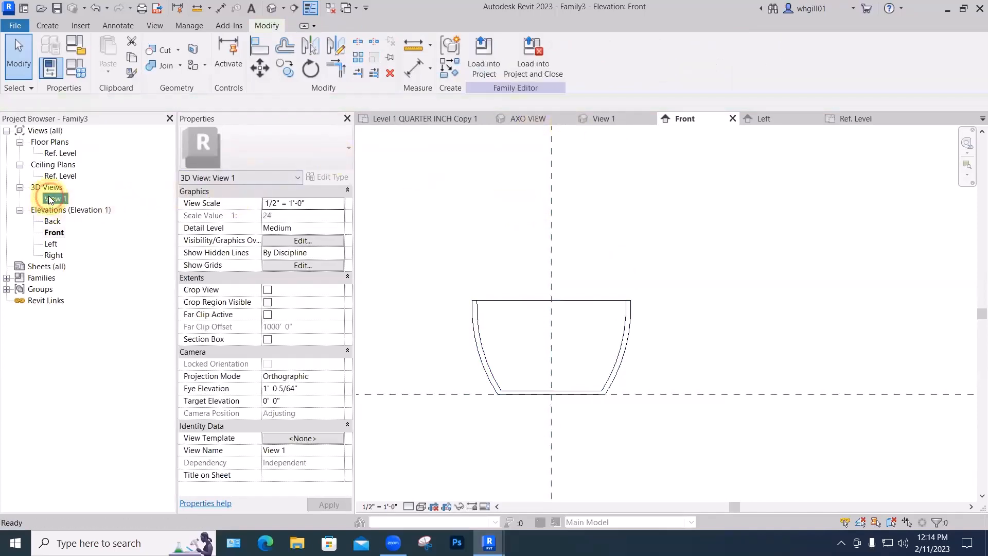
{"action": "left_click", "coordinate": [605, 354]}
{"action": "left_click", "coordinate": [492, 390]}
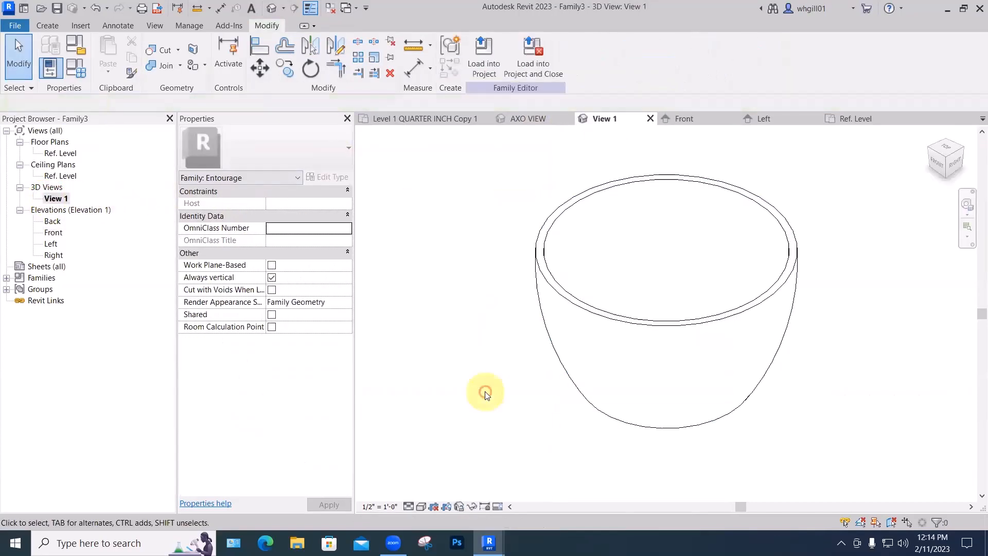
{"action": "left_click", "coordinate": [421, 506]}
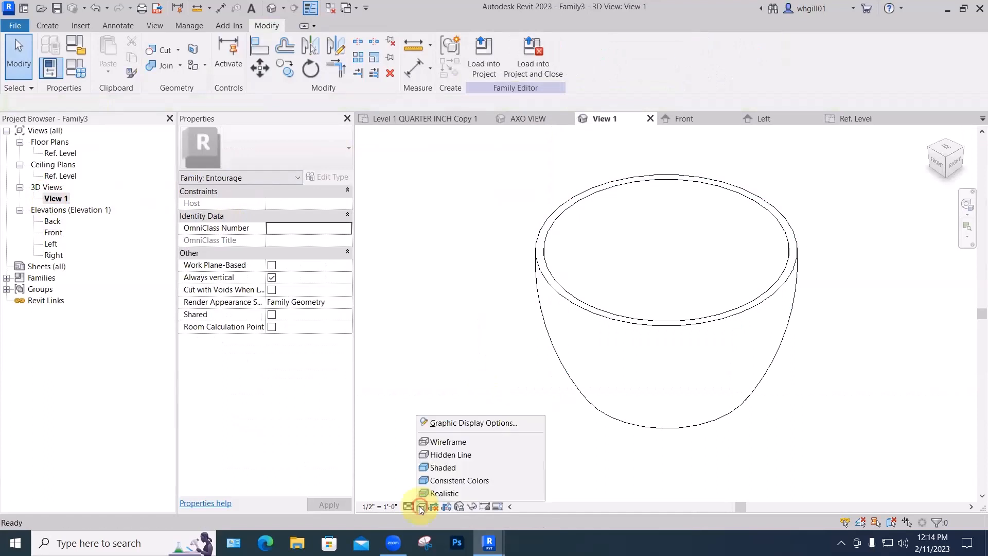
{"action": "left_click", "coordinate": [435, 468]}
{"action": "mouse_move", "coordinate": [410, 388]}
{"action": "middle_mouse_down", "text": "shift"}
{"action": "mouse_move", "coordinate": [463, 334]}
{"action": "mouse_move", "coordinate": [417, 355]}
{"action": "mouse_move", "coordinate": [408, 331]}
{"action": "mouse_move", "coordinate": [426, 329]}
{"action": "mouse_move", "coordinate": [449, 395]}
{"action": "mouse_move", "coordinate": [419, 335]}
{"action": "middle_mouse_up", "text": "shift"}
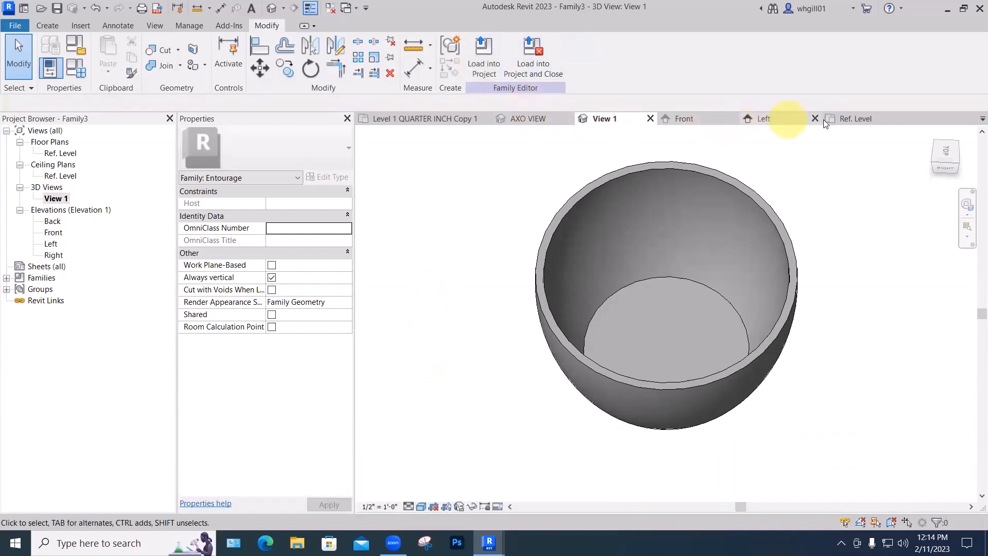
Edit the revolve in the Front elevation, moving the base's vertical end line away from the axis to leave a central drain hole, and finish
{"action": "left_click", "coordinate": [688, 118]}
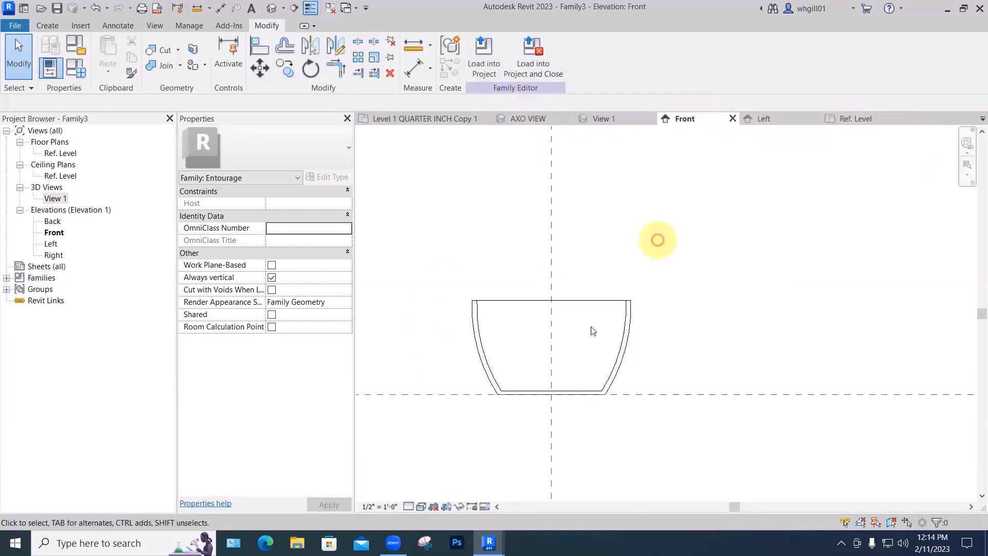
{"action": "left_click", "coordinate": [567, 292]}
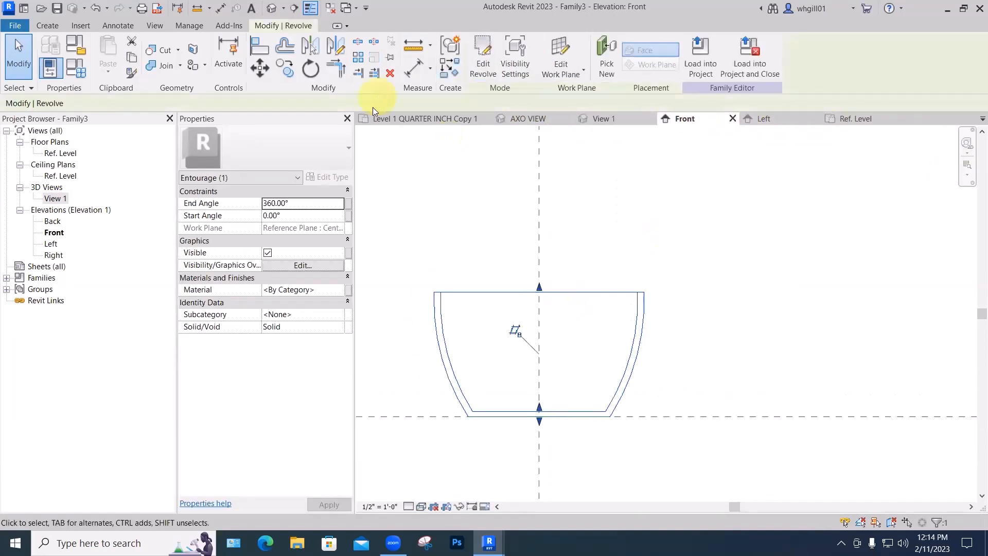
{"action": "left_click", "coordinate": [483, 58]}
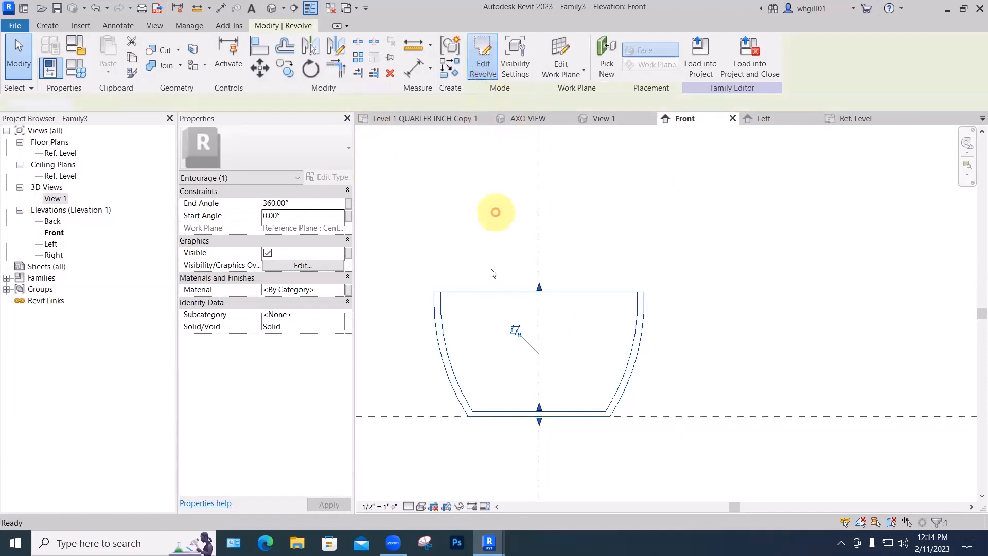
{"action": "scroll", "coordinate": [501, 375], "scroll_direction": "up", "scroll_amount": 4}
{"action": "middle_click_drag", "start_coordinate": [576, 376], "coordinate": [568, 314]}
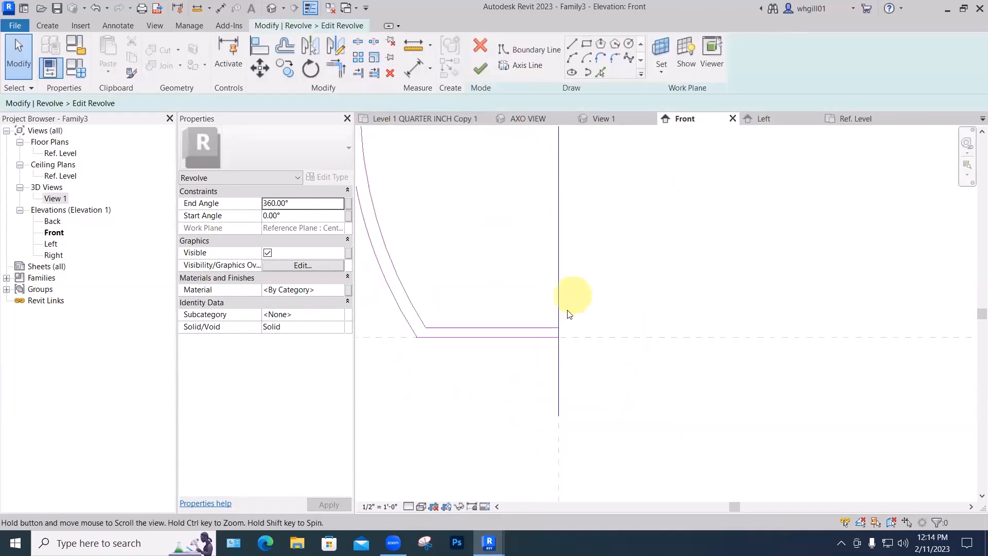
{"action": "scroll", "coordinate": [560, 332], "scroll_direction": "up", "scroll_amount": 3}
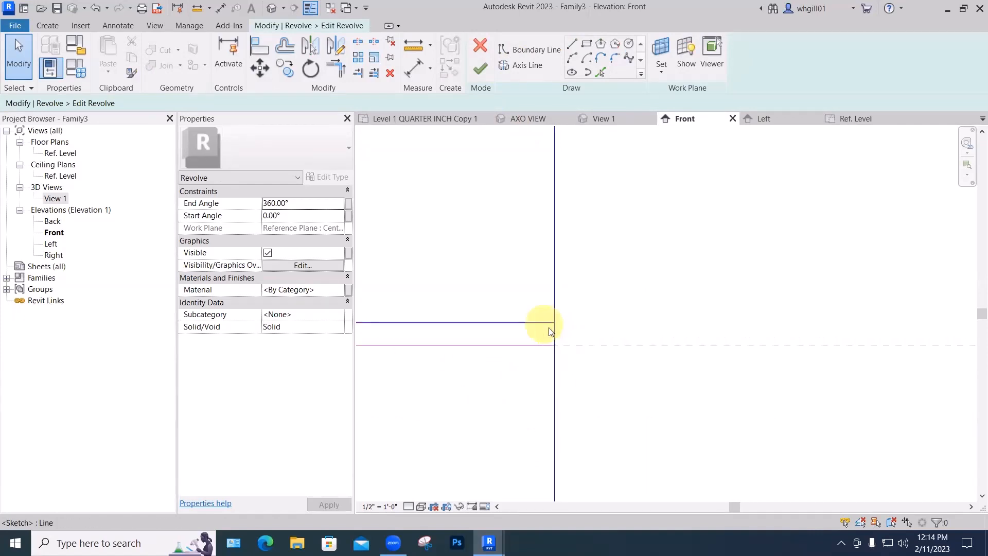
{"action": "left_click", "coordinate": [560, 370]}
{"action": "key", "text": "Left"}
{"action": "key", "text": "Left"}
{"action": "key", "text": "Left"}
{"action": "key", "text": "Left"}
{"action": "key", "text": "Left"}
{"action": "key", "text": "Left"}
{"action": "key", "text": "Left"}
{"action": "key", "text": "Left"}
{"action": "key", "text": "Left"}
{"action": "key", "text": "Left"}
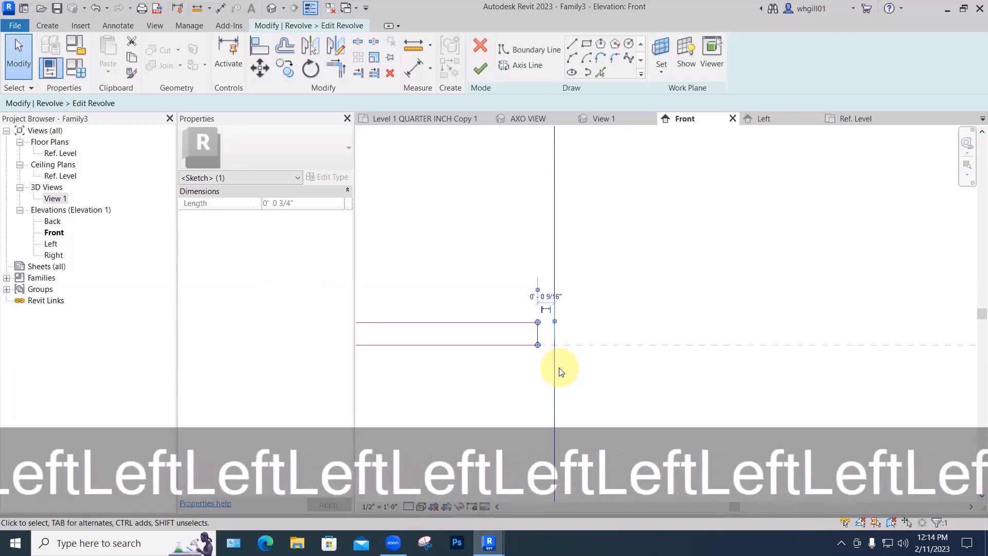
{"action": "left_click", "coordinate": [561, 370]}
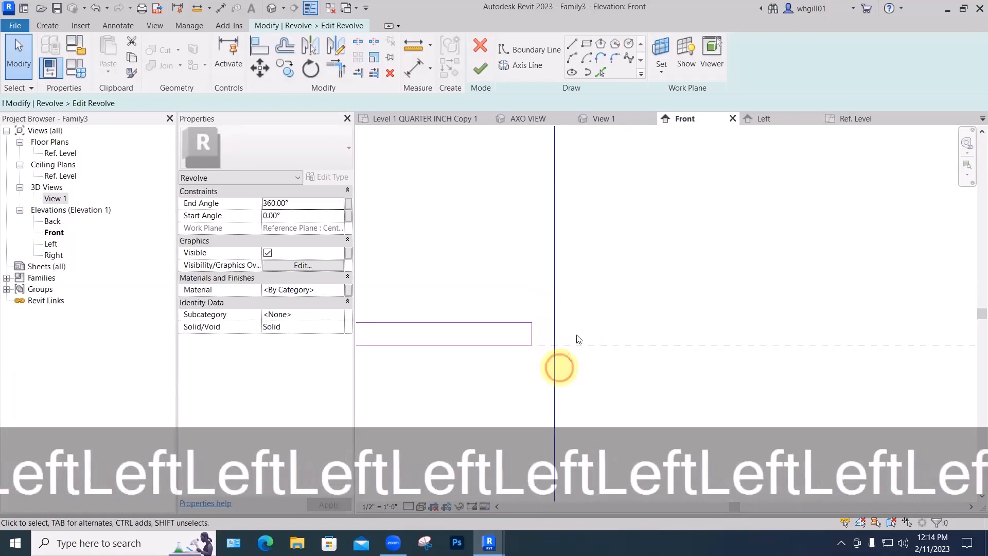
{"action": "scroll", "coordinate": [577, 338], "scroll_direction": "down", "scroll_amount": 3}
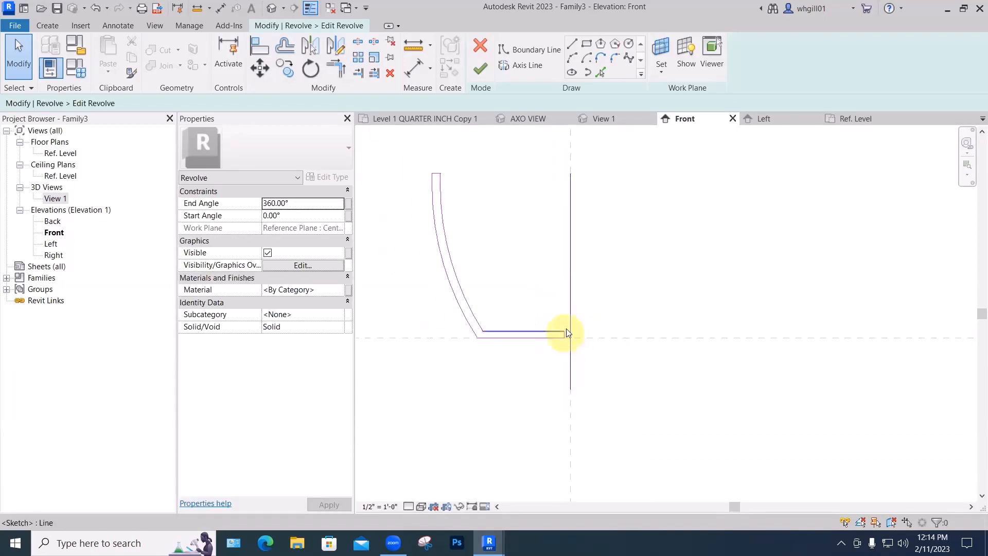
{"action": "left_click", "coordinate": [478, 72]}
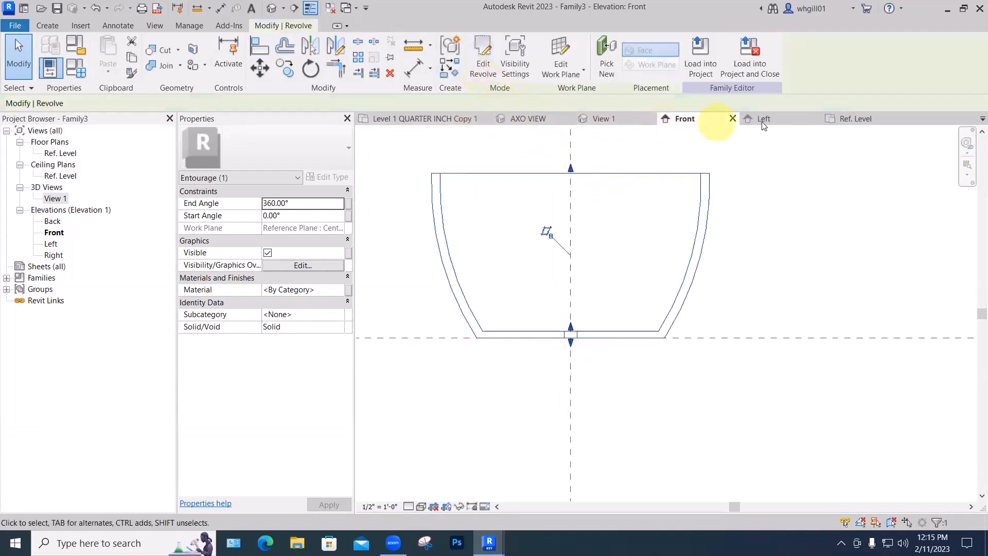
Inspect the shaded pot in 3D view View 1, looking at its interior, rim and outer wall from several sides
{"action": "left_click", "coordinate": [619, 118]}
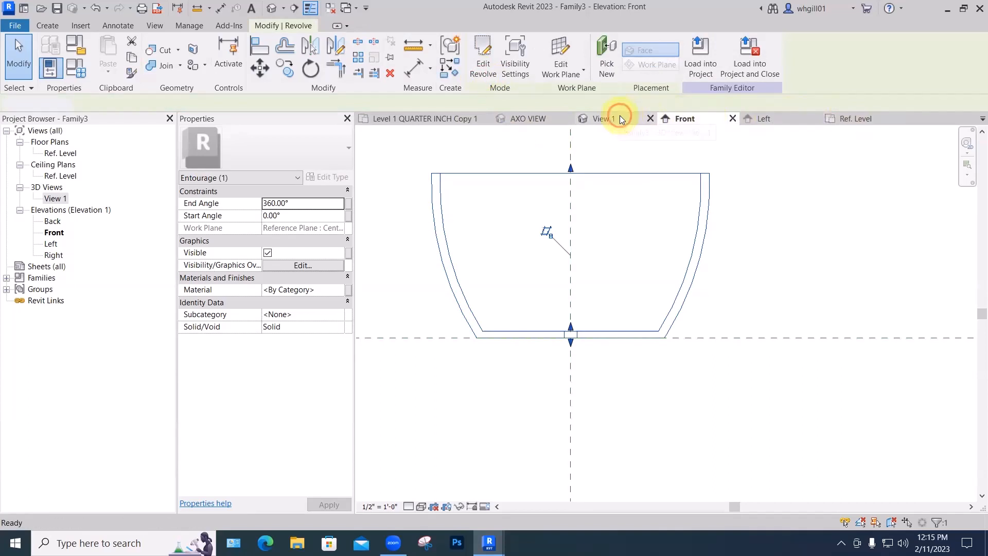
{"action": "left_click", "coordinate": [780, 369]}
{"action": "middle_click_drag", "start_coordinate": [780, 369], "coordinate": [556, 348], "text": "shift"}
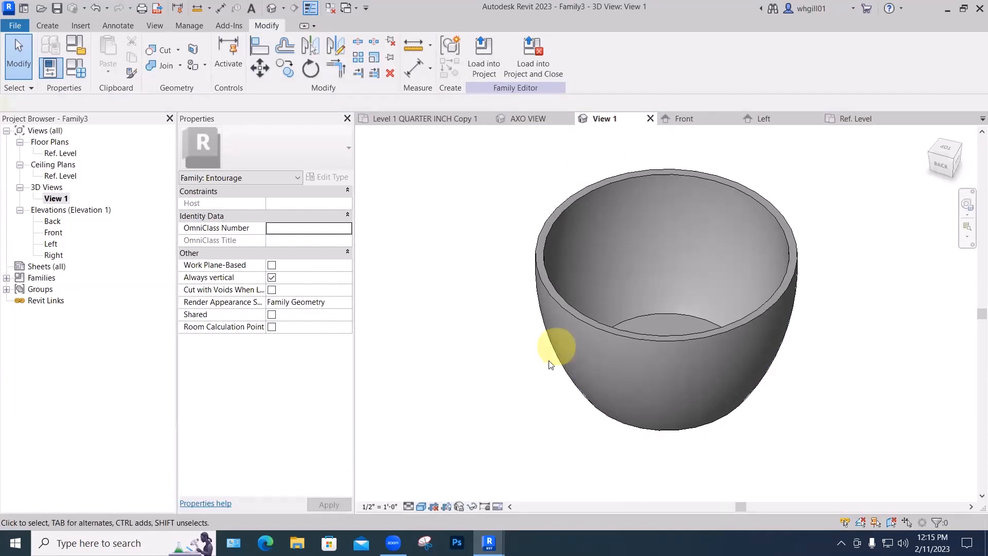
{"action": "middle_click_drag", "start_coordinate": [538, 391], "coordinate": [517, 374], "text": "shift"}
{"action": "scroll", "coordinate": [517, 373], "scroll_direction": "down", "scroll_amount": 5}
{"action": "middle_click_drag", "start_coordinate": [499, 415], "coordinate": [499, 414], "text": "shift"}
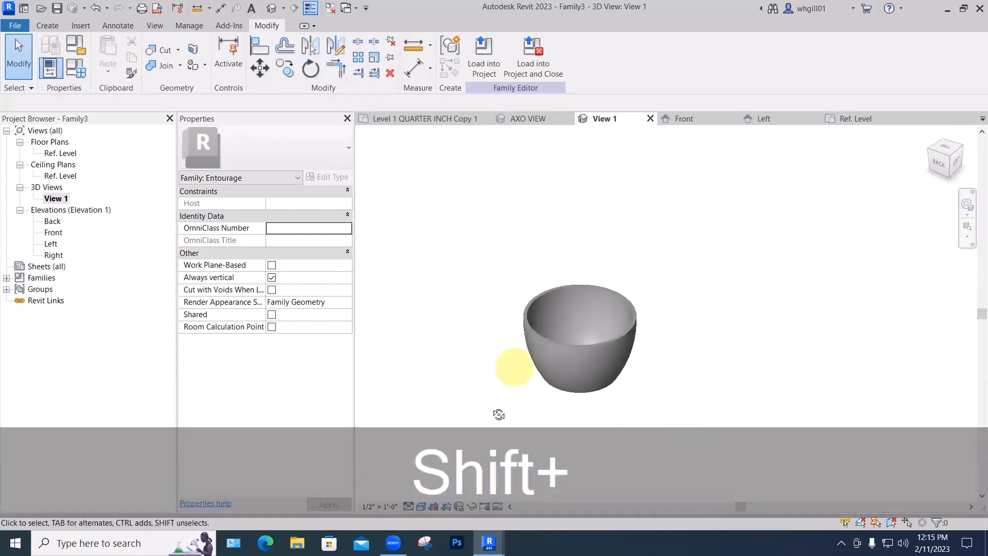
{"action": "middle_click_drag", "start_coordinate": [466, 335], "coordinate": [454, 368], "text": "shift"}
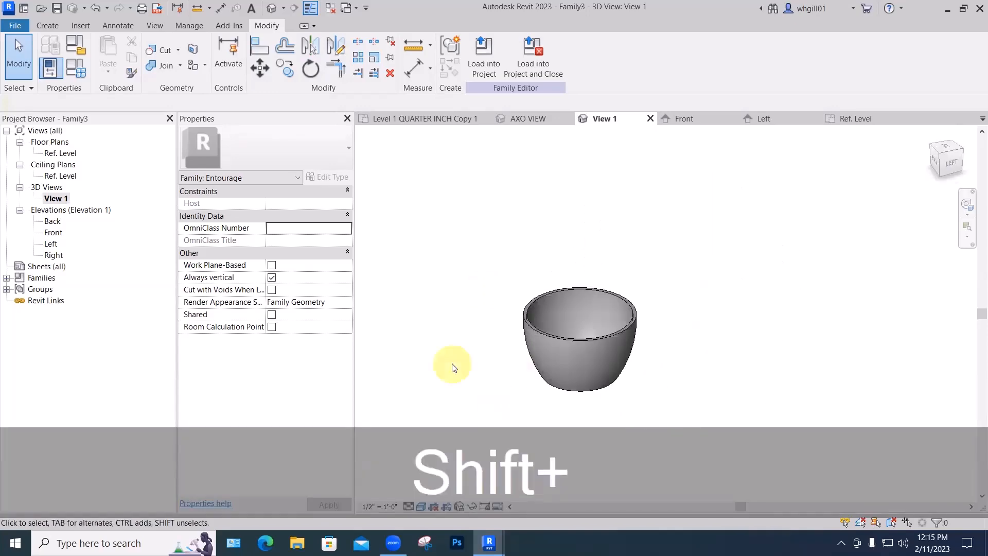
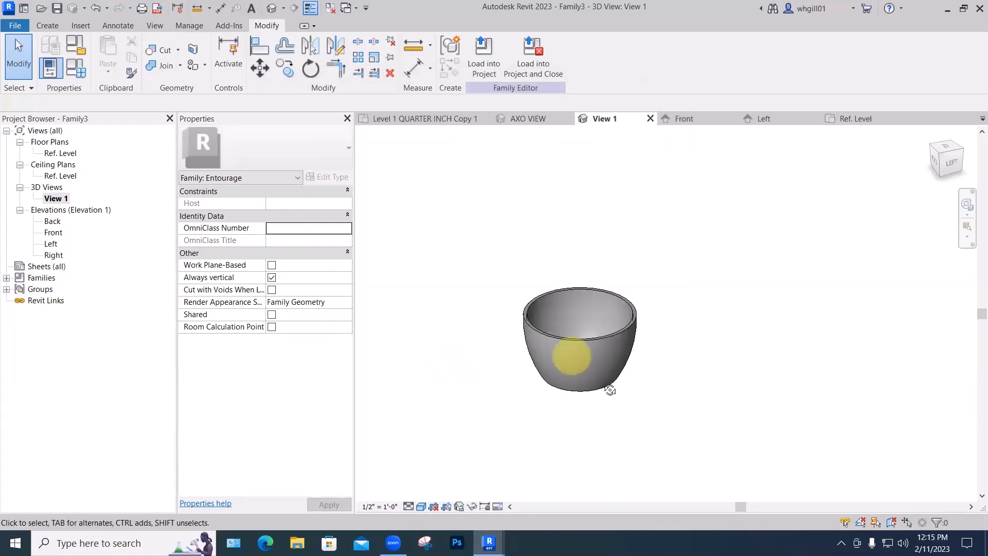
{"action": "middle_click_drag", "start_coordinate": [610, 388], "coordinate": [462, 335], "text": "shift"}
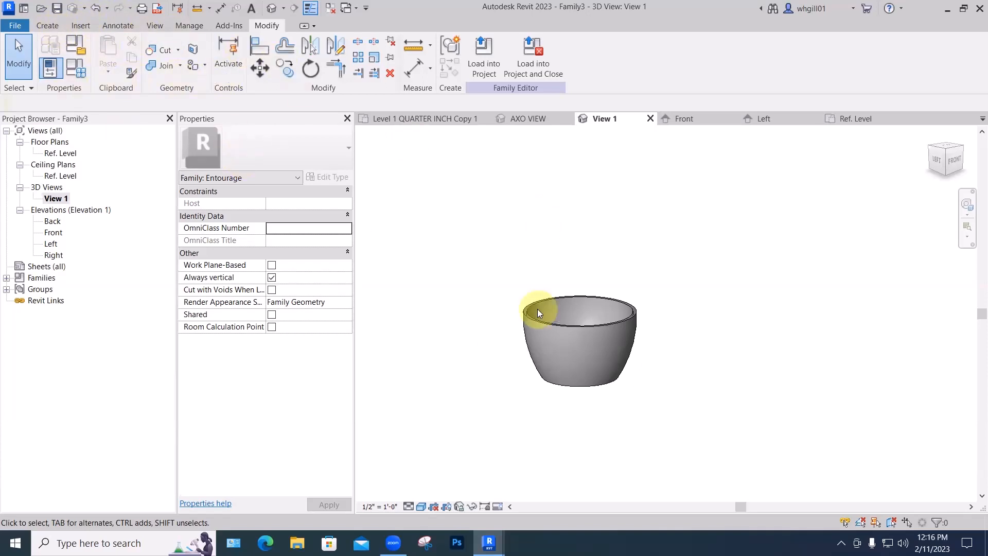
{"action": "middle_click_drag", "start_coordinate": [677, 297], "coordinate": [652, 265], "text": "shift"}
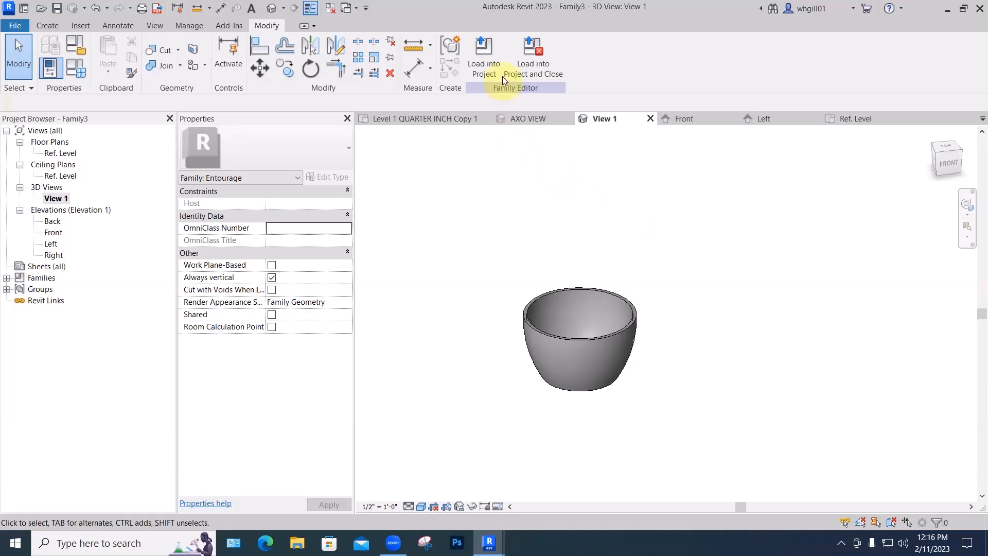
Save the pot family as "crash course plante" in the Revit Families folder, load it into the project and close it
{"action": "left_click", "coordinate": [525, 62]}
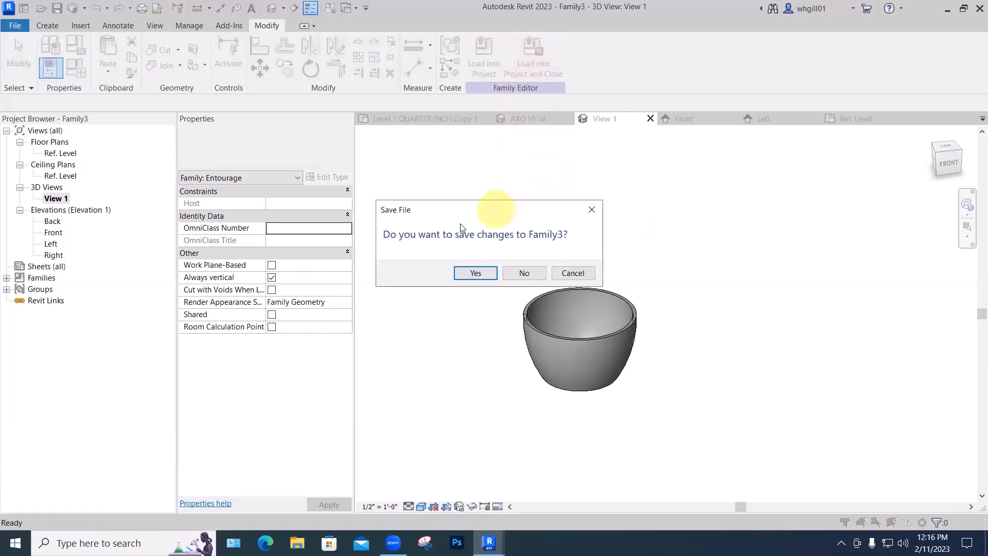
{"action": "left_click", "coordinate": [475, 272]}
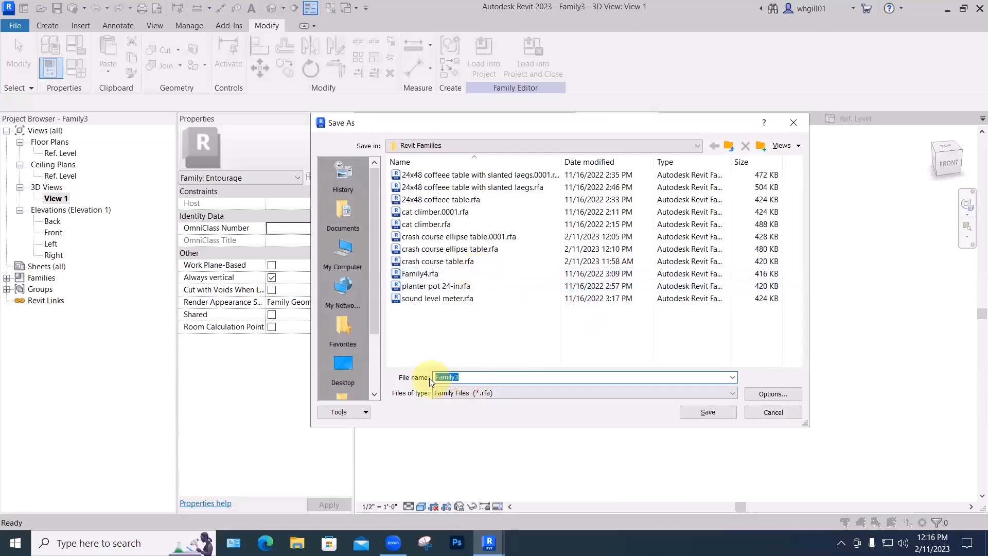
{"action": "type", "text": "crash c"}
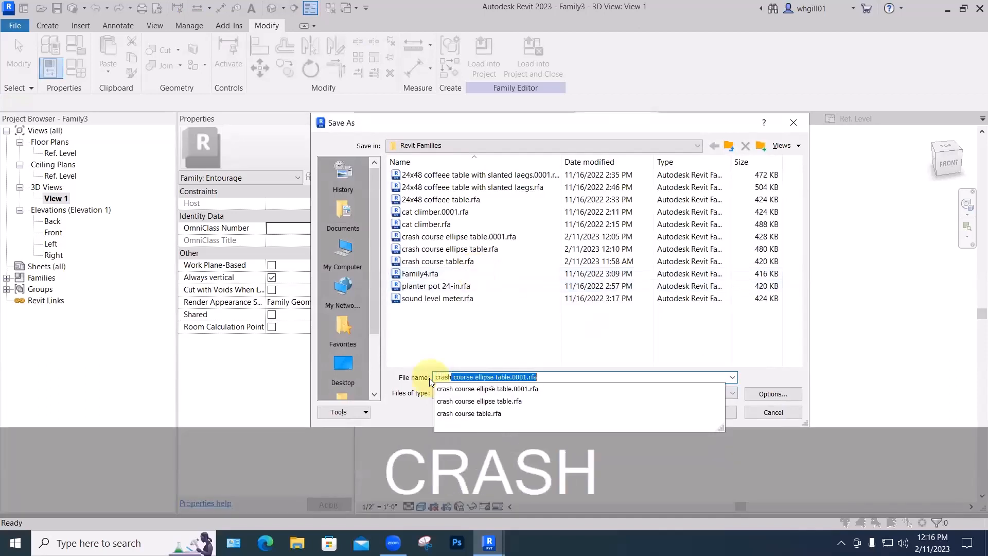
{"action": "type", "text": "our"}
{"action": "type", "text": "se plan"}
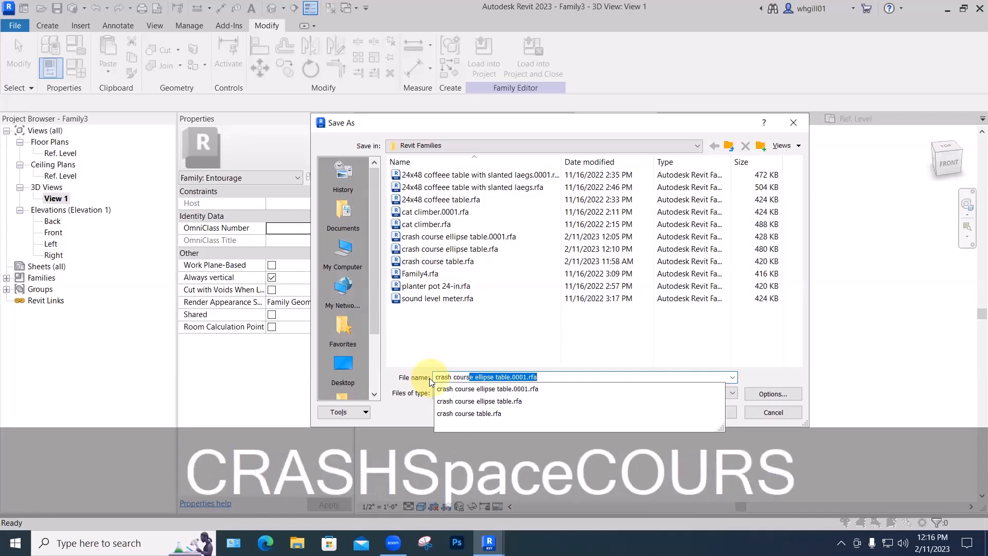
{"action": "type", "text": "er"}
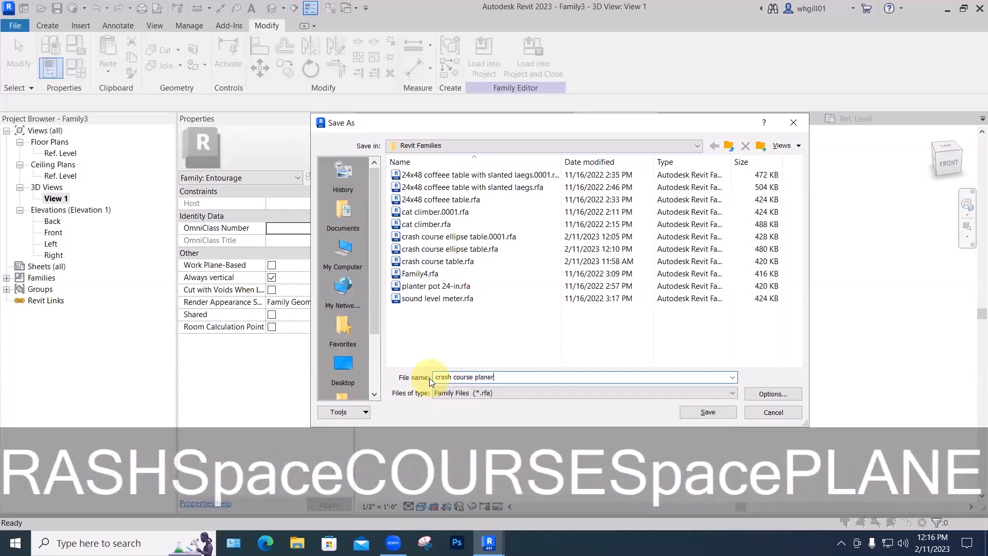
{"action": "key", "text": "Return"}
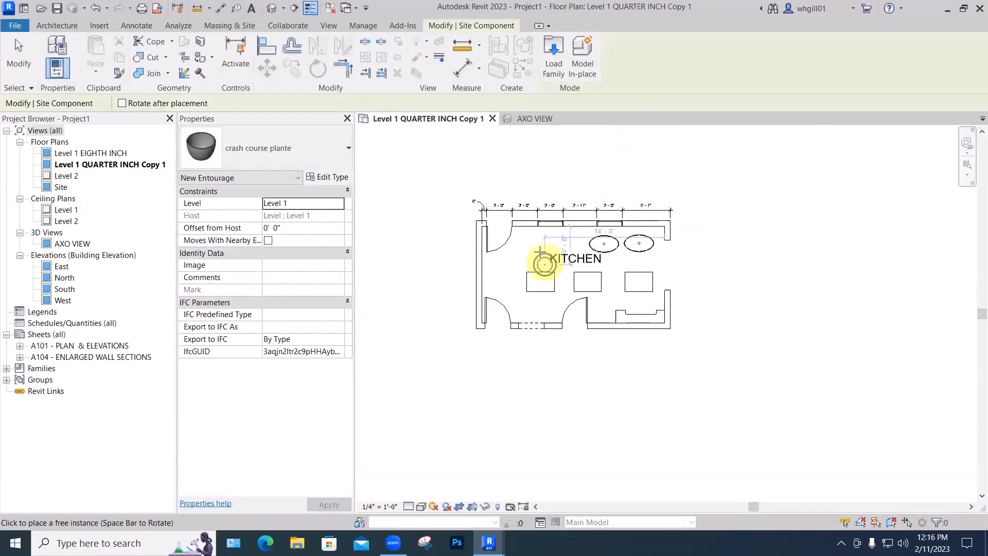
Place one planter beside the KITCHEN label in the Level 1 QUARTER INCH Copy 1 plan and end the placement
{"action": "key", "text": "Escape"}
{"action": "key", "text": "Escape"}
{"action": "key", "text": "Escape"}
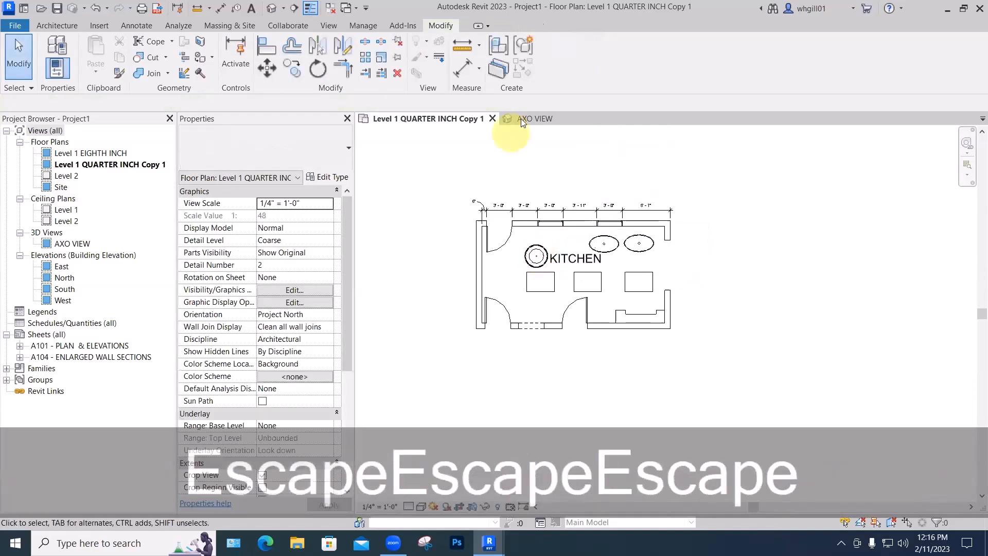
Select the planter in AXO VIEW and set its Offset from Host to 2' 1"
{"action": "left_click", "coordinate": [521, 118]}
{"action": "middle_click_drag", "start_coordinate": [600, 309], "coordinate": [779, 295], "text": "shift"}
{"action": "scroll", "coordinate": [778, 295], "scroll_direction": "up", "scroll_amount": 2}
{"action": "scroll", "coordinate": [687, 281], "scroll_direction": "up", "scroll_amount": 3}
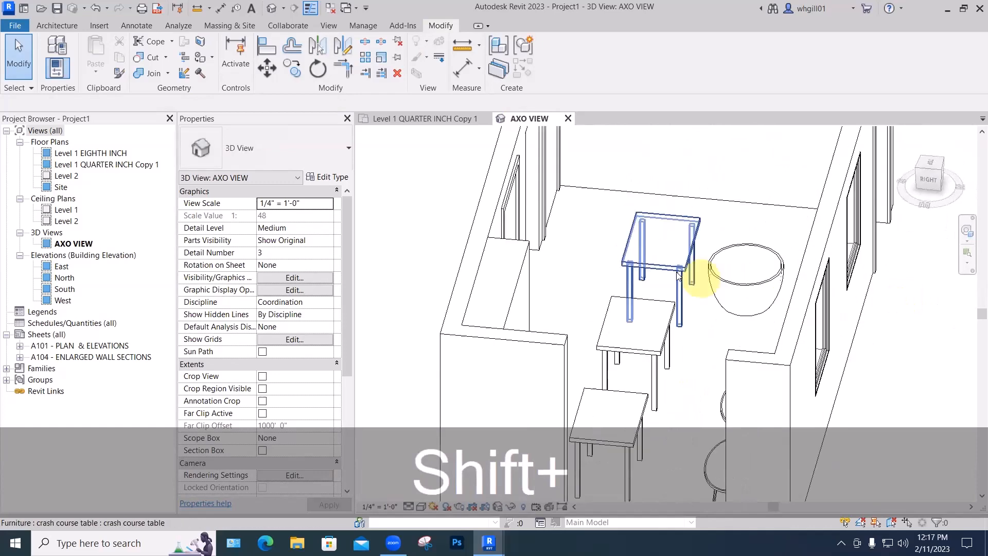
{"action": "left_click", "coordinate": [735, 286]}
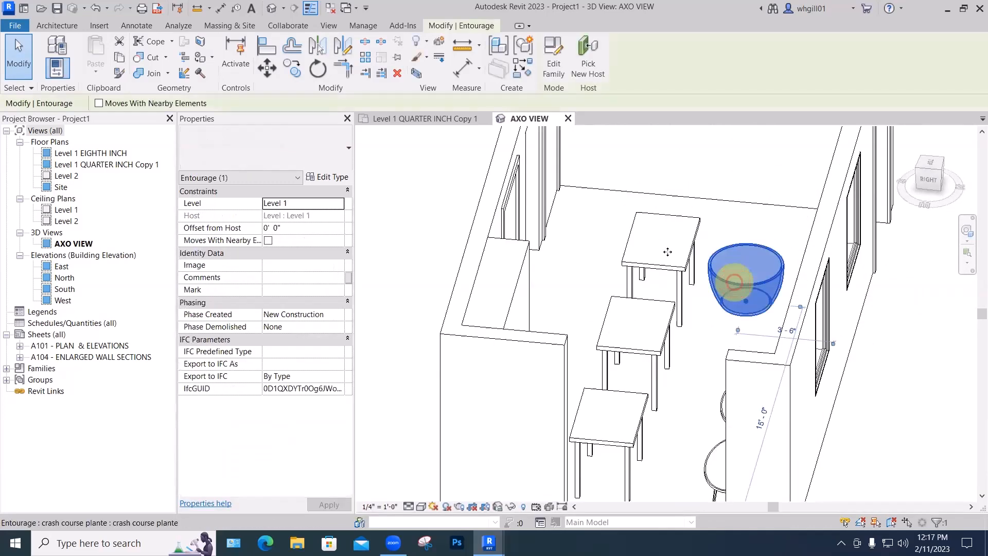
{"action": "left_click", "coordinate": [288, 227]}
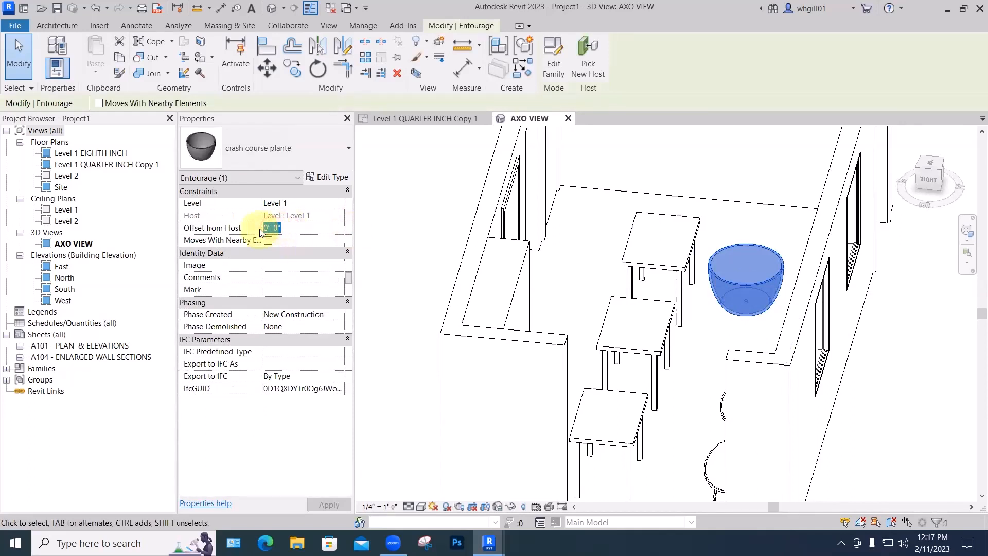
{"action": "type", "text": "2'1"}
{"action": "key", "text": "Return"}
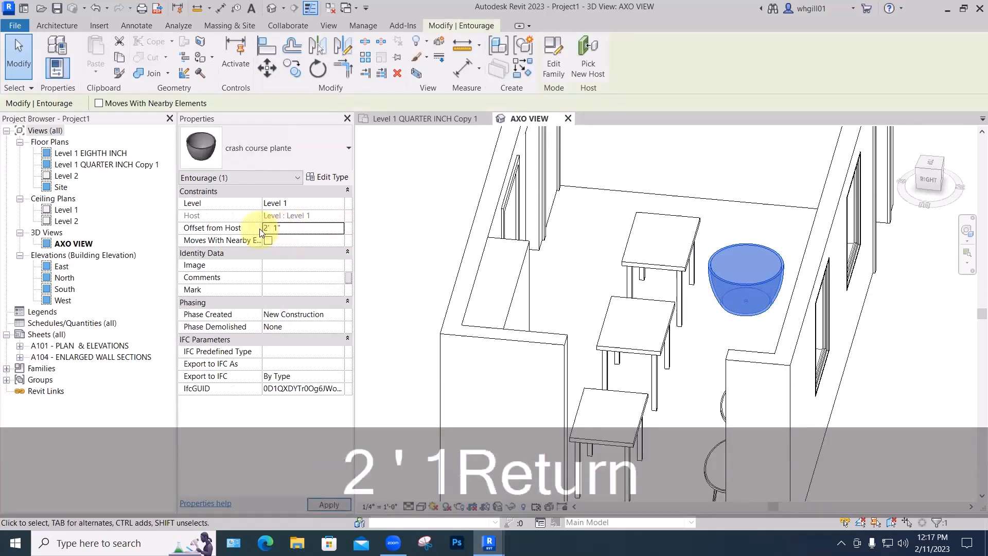
Move the planter over the farthest rectangular table and set its Offset from Host to 3' 1"
{"action": "left_click_drag", "start_coordinate": [724, 230], "coordinate": [652, 223]}
{"action": "left_click", "coordinate": [749, 257]}
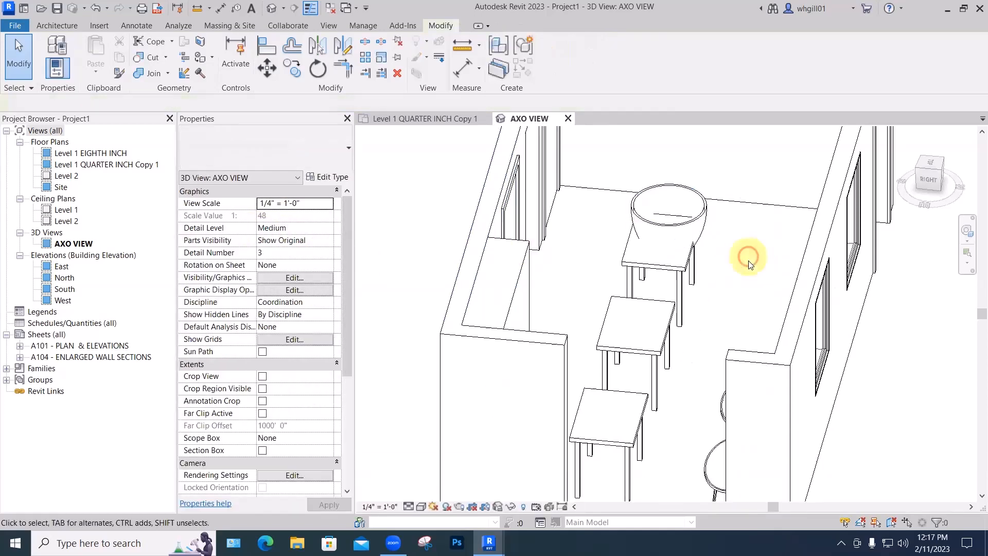
{"action": "left_click", "coordinate": [689, 221]}
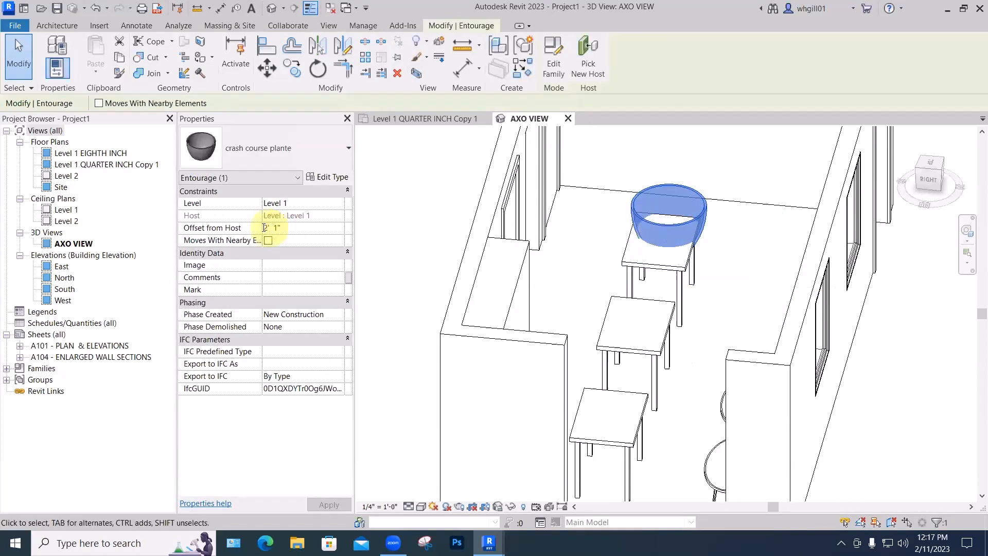
{"action": "type", "text": "3"}
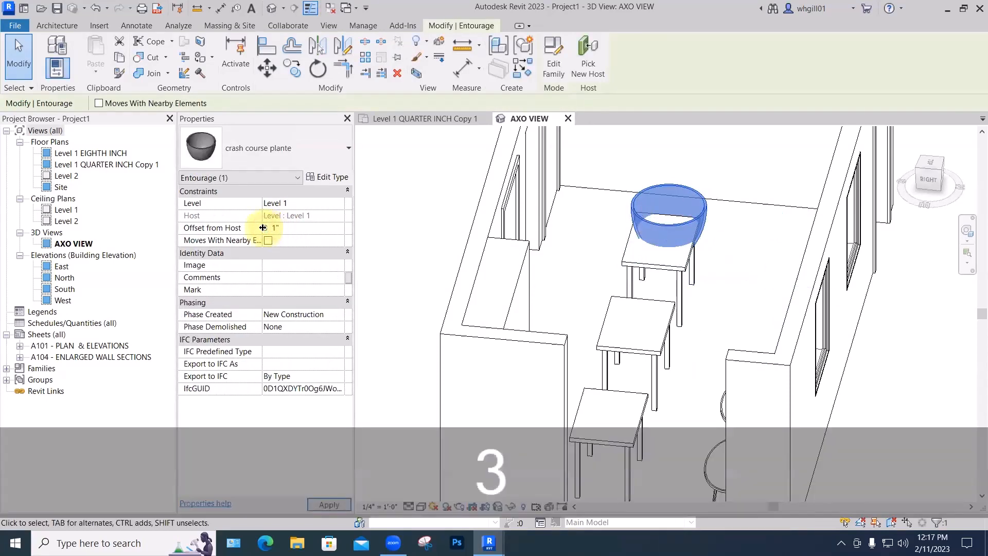
{"action": "type", "text": "'"}
{"action": "key", "text": "Return"}
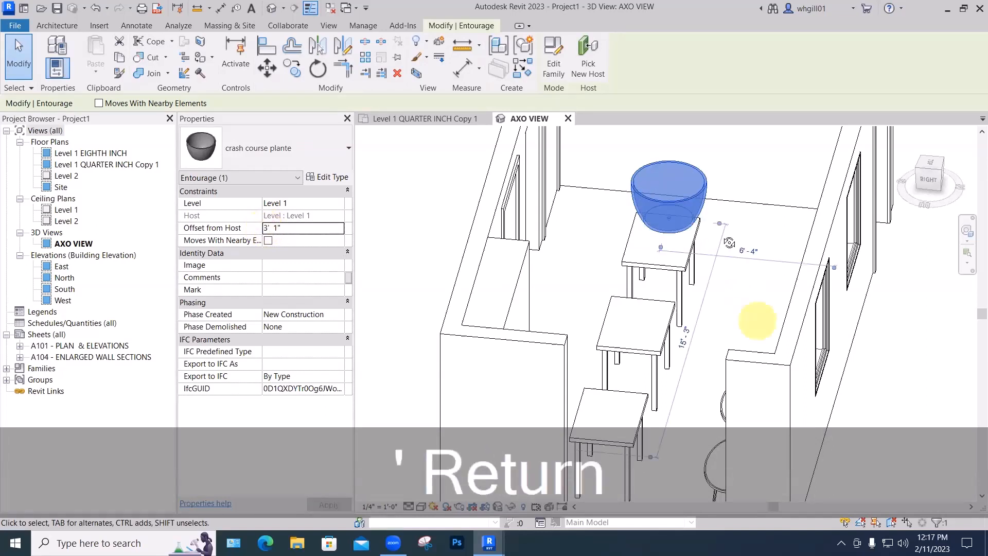
Turn AXO VIEW to the front and nudge the planter down to a 2' 8" offset so it rests on the tabletop
{"action": "middle_click_drag", "start_coordinate": [754, 319], "coordinate": [970, 220], "text": "shift"}
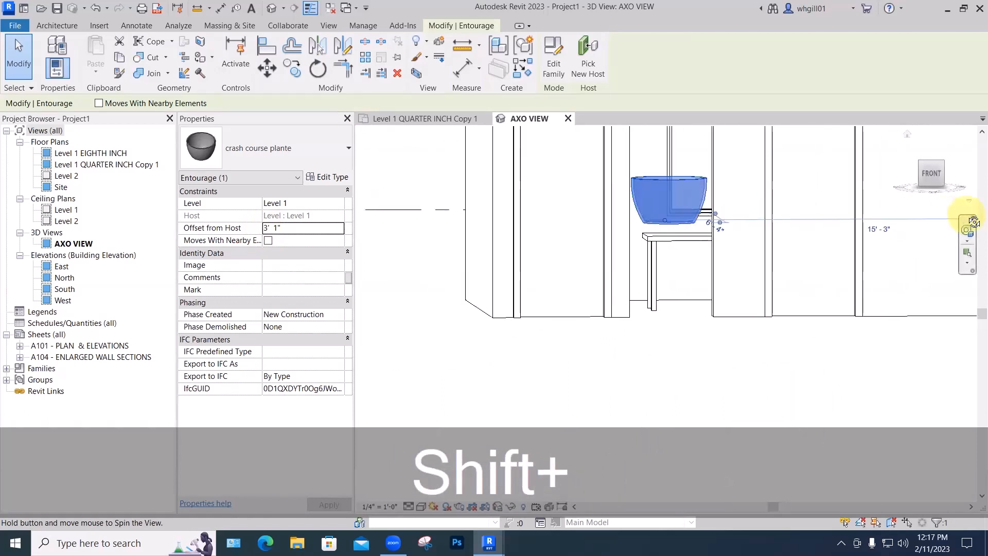
{"action": "left_click", "coordinate": [931, 169]}
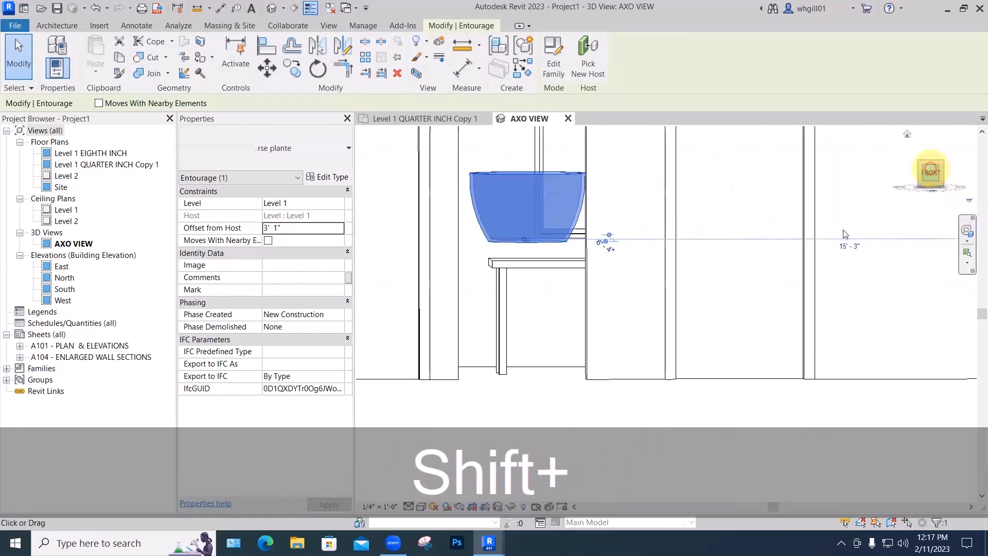
{"action": "middle_click_drag", "start_coordinate": [690, 361], "coordinate": [688, 304]}
{"action": "key", "text": "Escape"}
{"action": "key", "text": "Escape"}
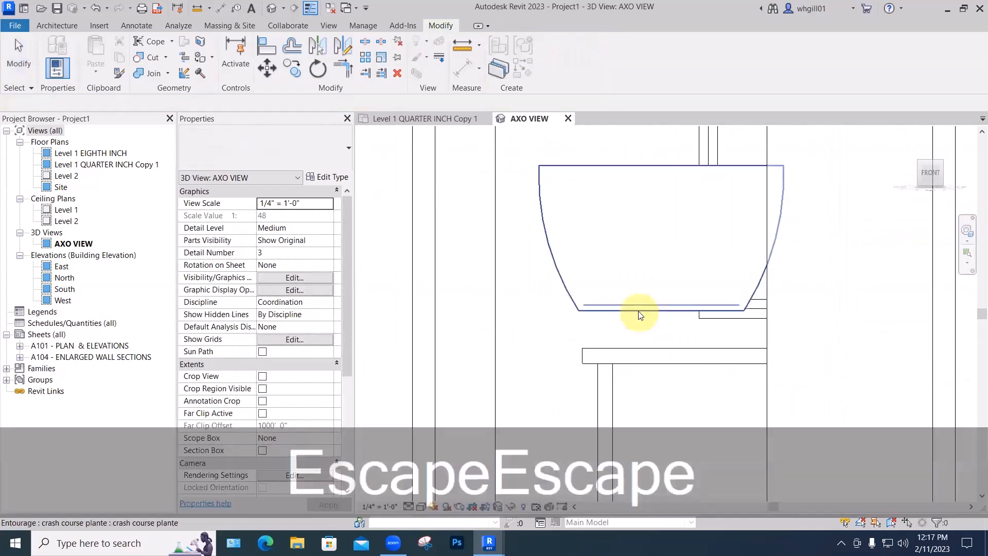
{"action": "left_click", "coordinate": [639, 310]}
{"action": "key", "text": "Down"}
{"action": "key", "text": "Down"}
{"action": "key", "text": "Down"}
{"action": "key", "text": "Down"}
{"action": "key", "text": "Down"}
{"action": "key", "text": "Down"}
{"action": "key", "text": "Down"}
{"action": "key", "text": "Down"}
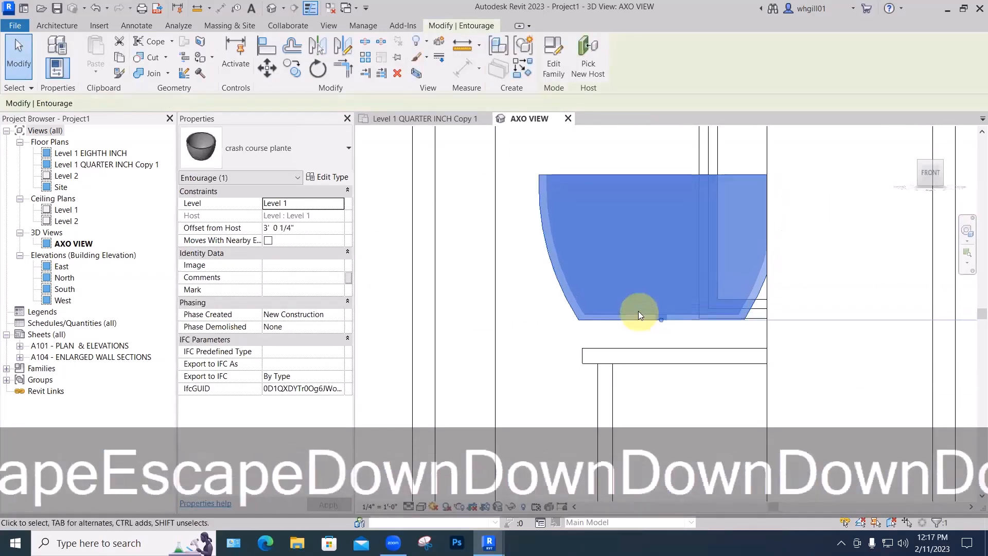
{"action": "key", "text": "Down"}
{"action": "key", "text": "Down"}
{"action": "key", "text": "Down"}
{"action": "key", "text": "Down"}
{"action": "key", "text": "Down"}
{"action": "key", "text": "Down"}
{"action": "key", "text": "Down"}
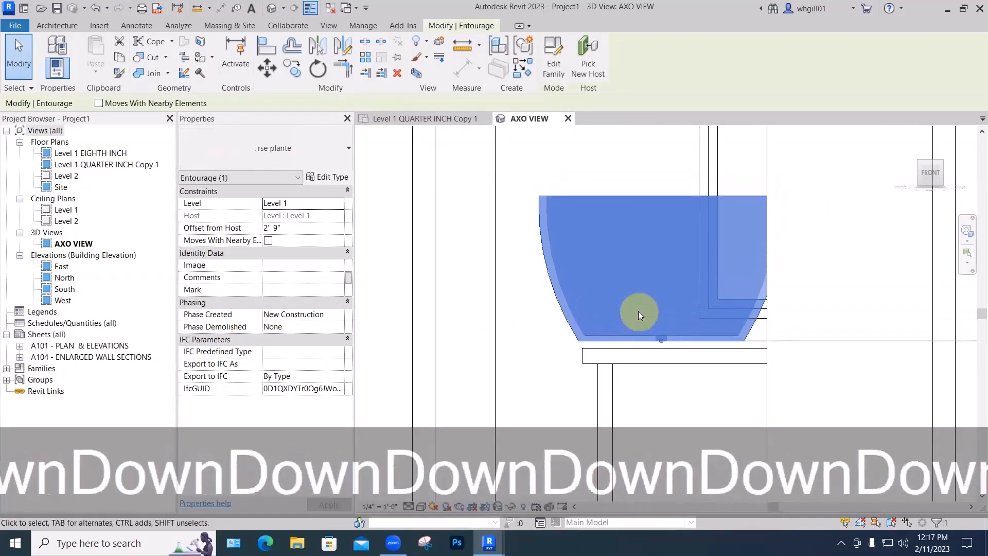
{"action": "key", "text": "Down"}
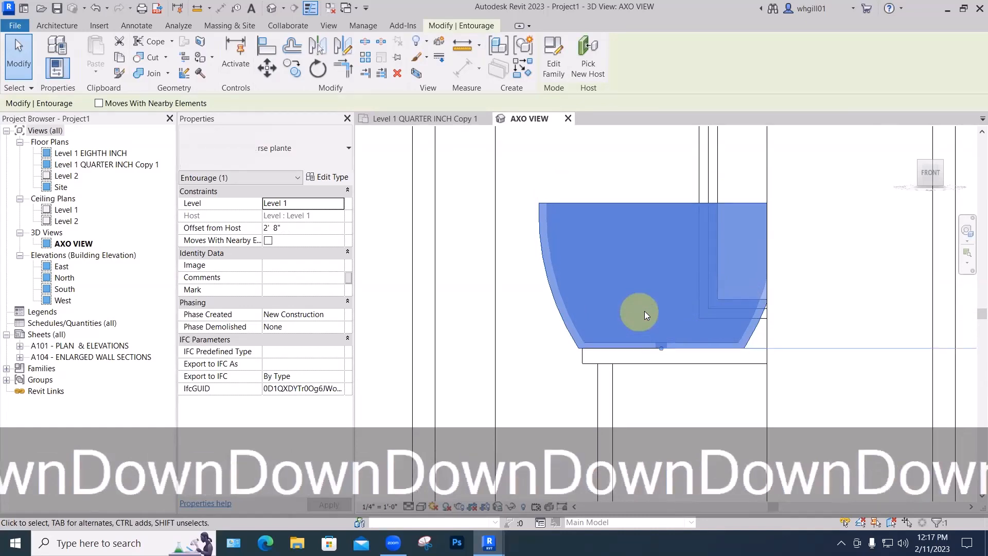
Return AXO VIEW to its home orientation and examine the planter on its table and the oval coffee tables
{"action": "scroll", "coordinate": [626, 176], "scroll_direction": "down", "scroll_amount": 3}
{"action": "key", "text": "Caps_Lock"}
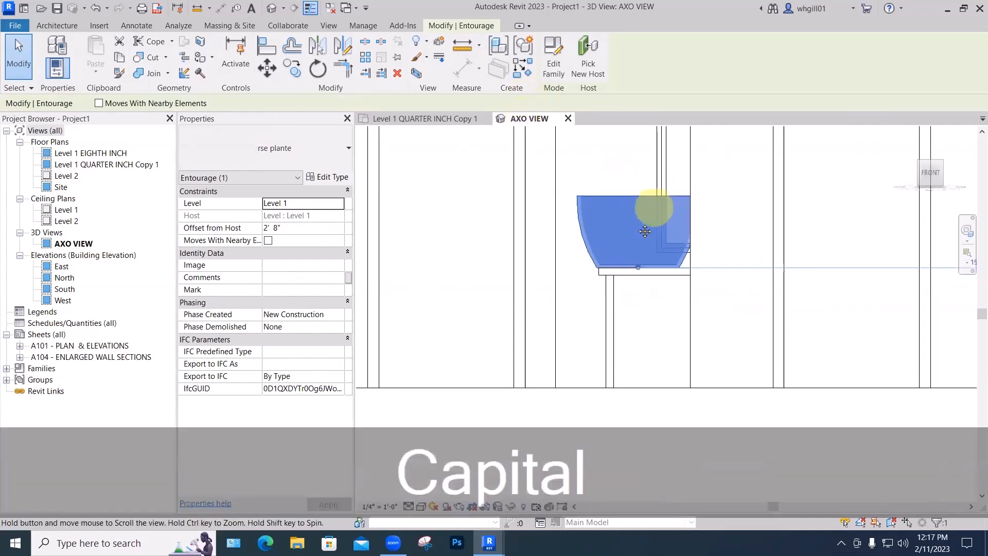
{"action": "left_click", "coordinate": [906, 134]}
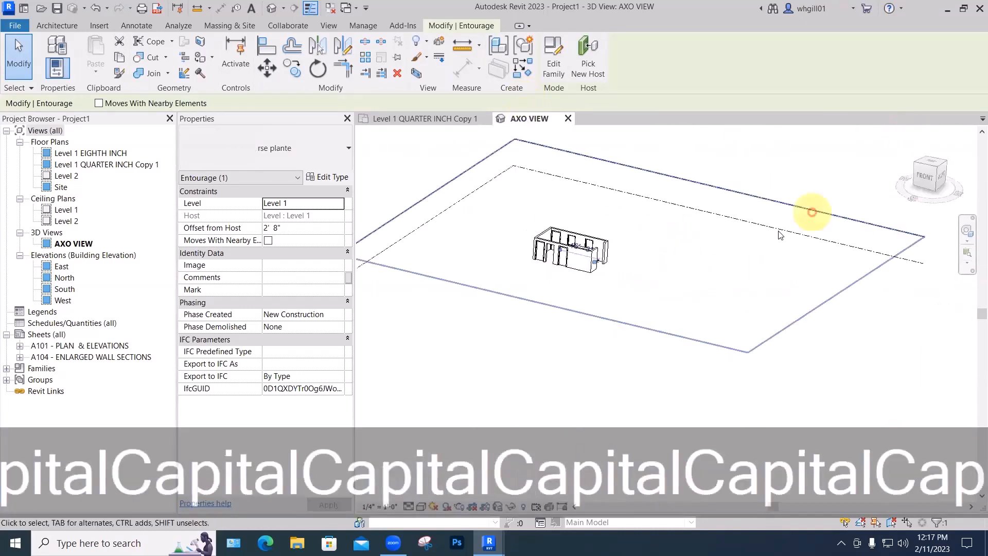
{"action": "scroll", "coordinate": [629, 337], "scroll_direction": "up", "scroll_amount": 5}
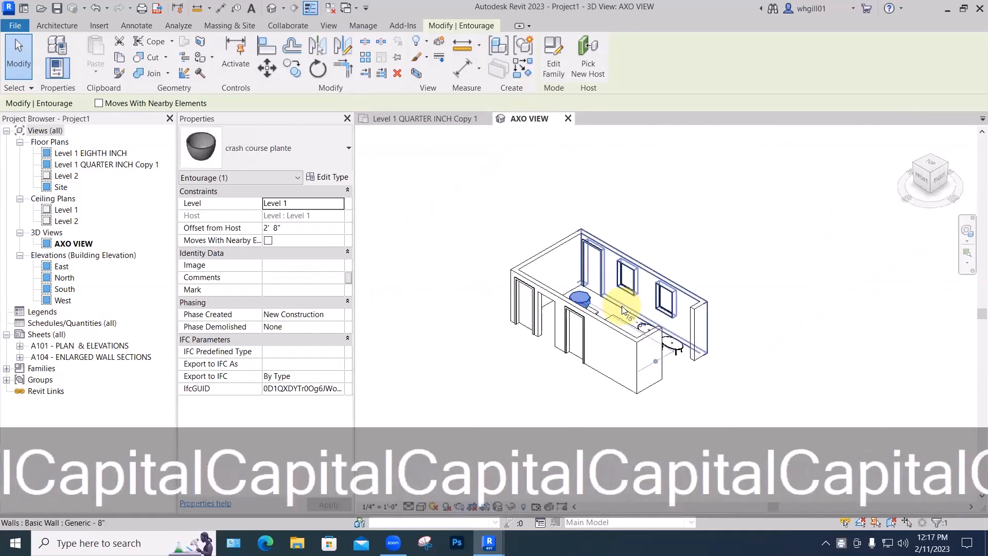
{"action": "middle_click_drag", "start_coordinate": [603, 327], "coordinate": [592, 227], "text": "shift"}
{"action": "scroll", "coordinate": [638, 250], "scroll_direction": "up", "scroll_amount": 1}
{"action": "middle_click_drag", "start_coordinate": [646, 261], "coordinate": [751, 165]}
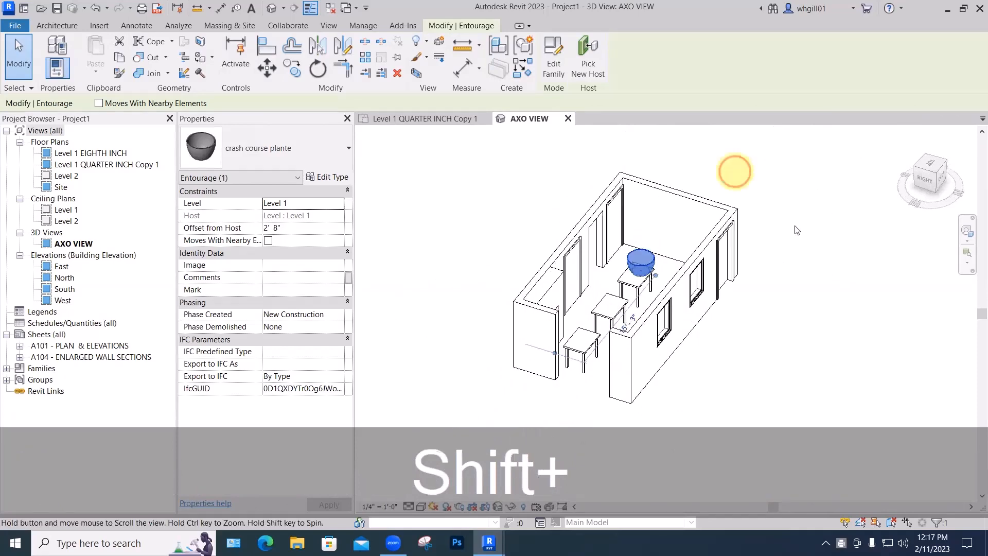
{"action": "left_click", "coordinate": [797, 238]}
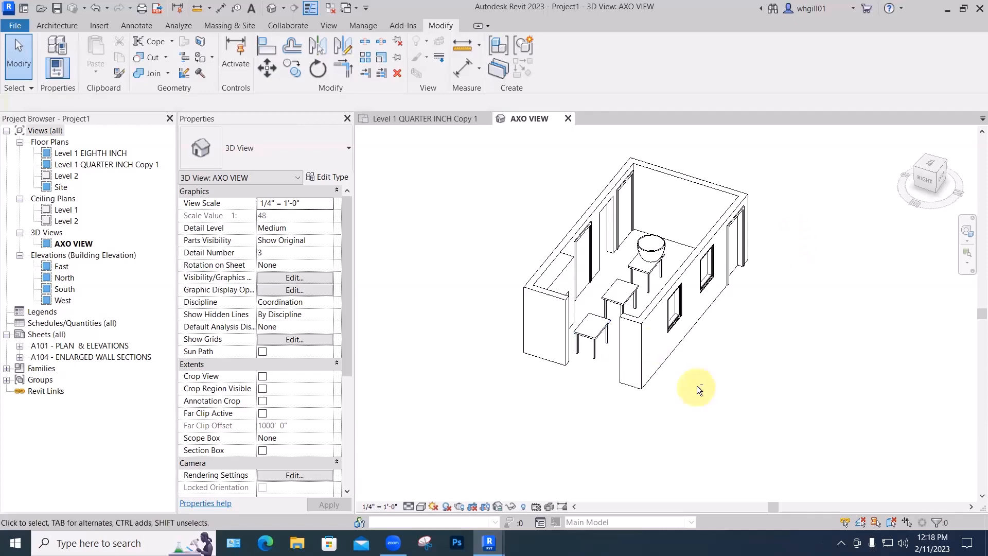
{"action": "middle_click_drag", "start_coordinate": [641, 406], "coordinate": [631, 243], "text": "shift"}
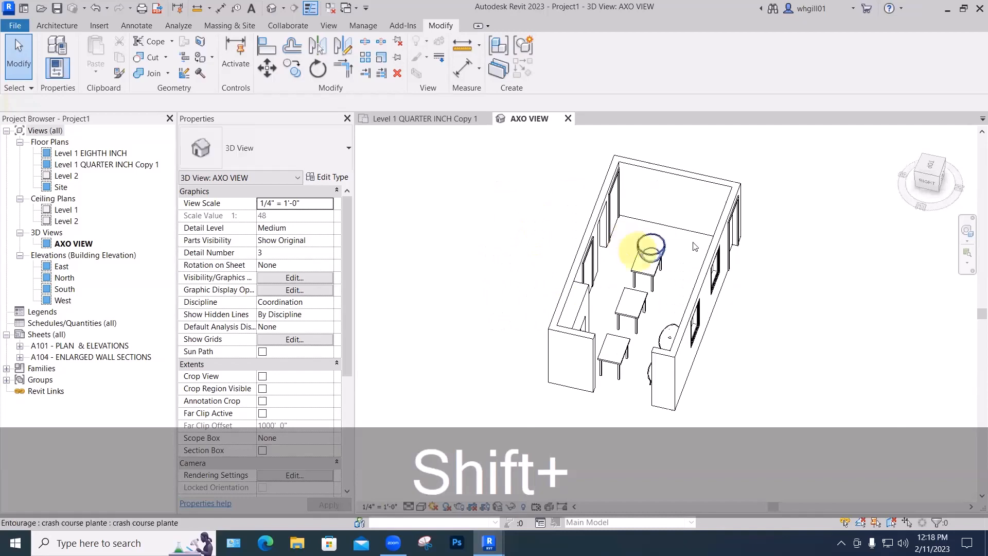
{"action": "middle_click_drag", "start_coordinate": [670, 320], "coordinate": [760, 332], "text": "shift"}
{"action": "scroll", "coordinate": [760, 330], "scroll_direction": "up", "scroll_amount": 4}
{"action": "scroll", "coordinate": [737, 323], "scroll_direction": "up", "scroll_amount": 2}
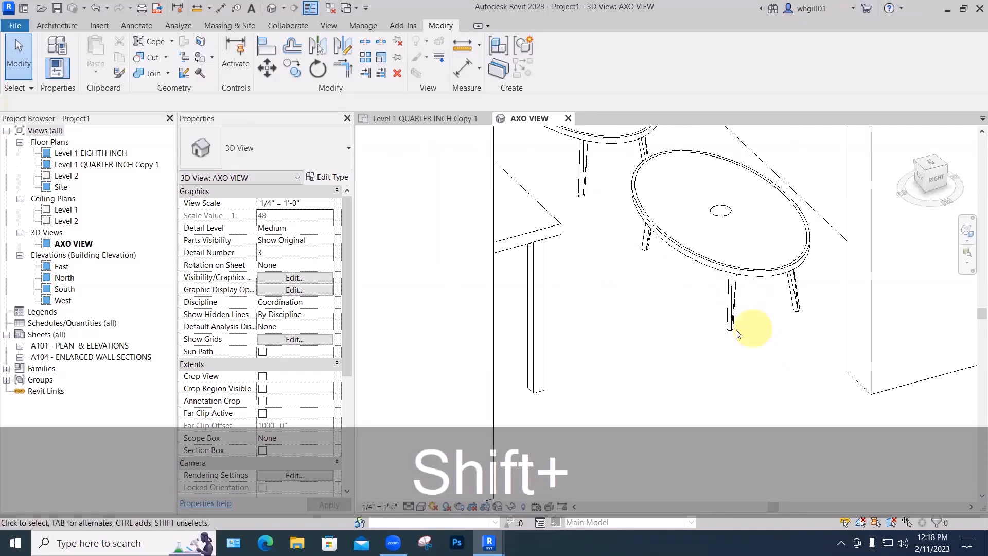